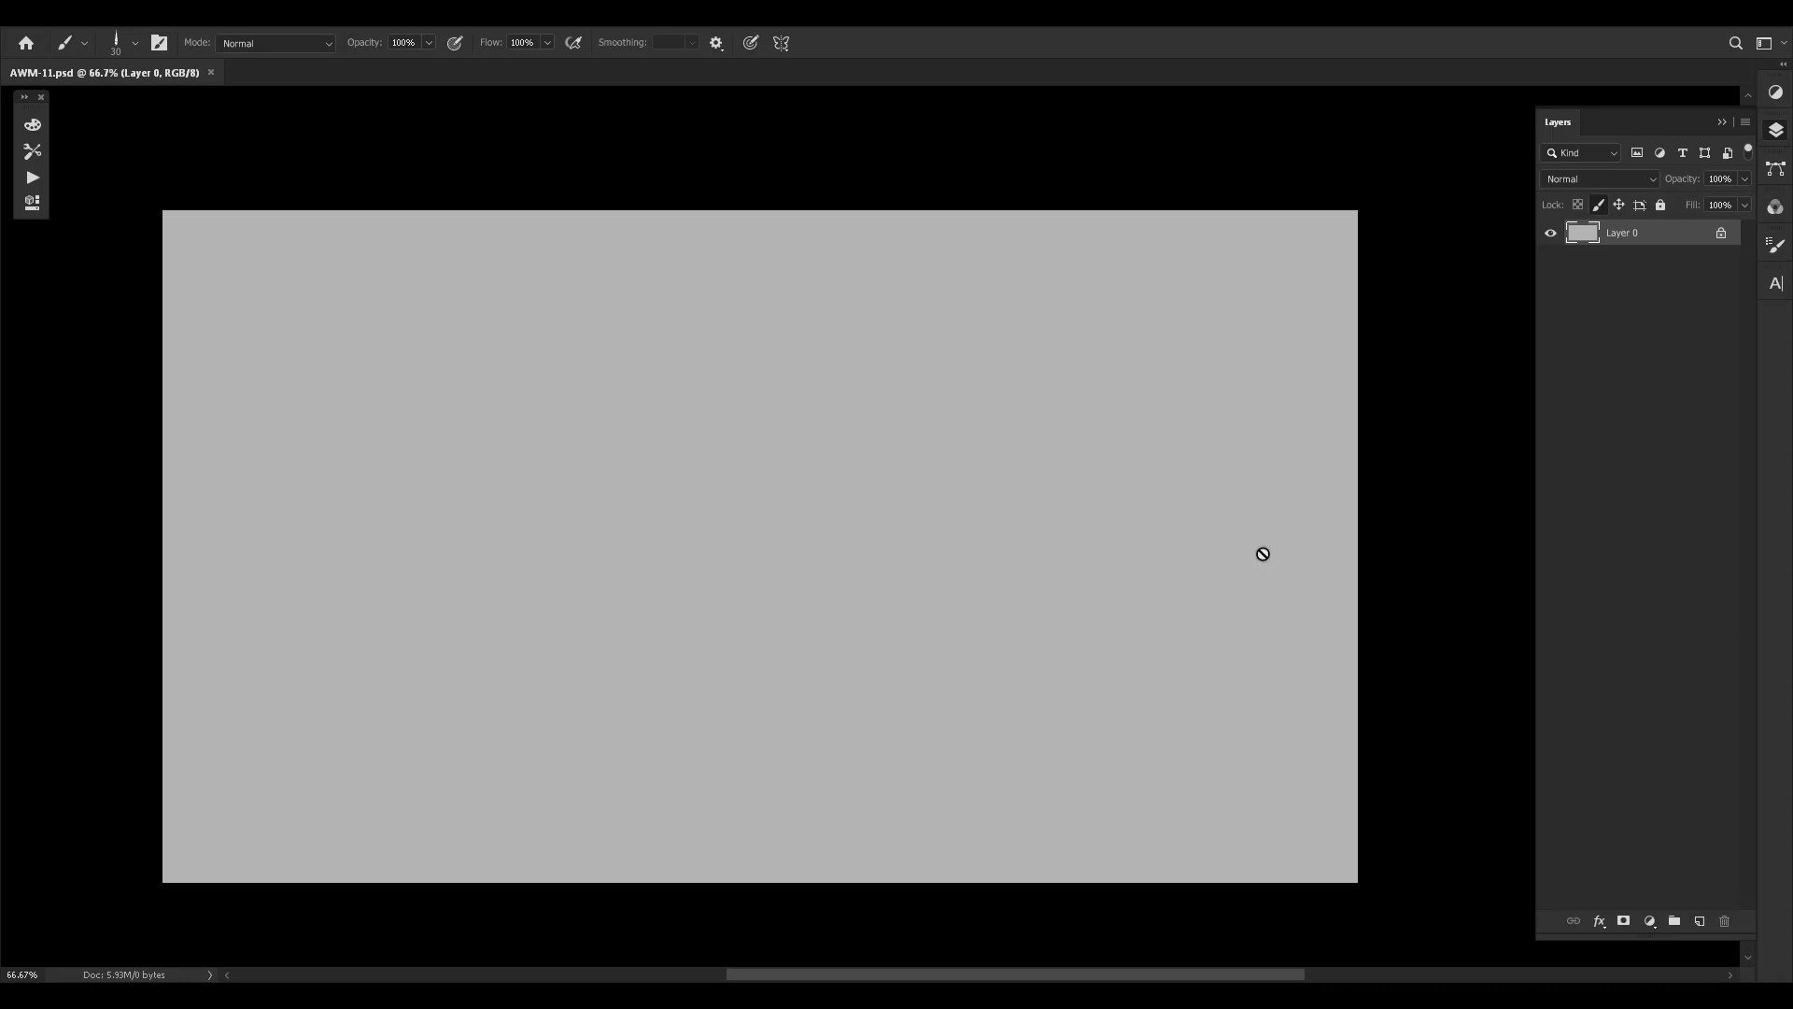
# Add a new empty layer above Layer 0.
pyautogui.moveTo(973, 574); pyautogui.dragTo(911, 496)
pyautogui.press('z')
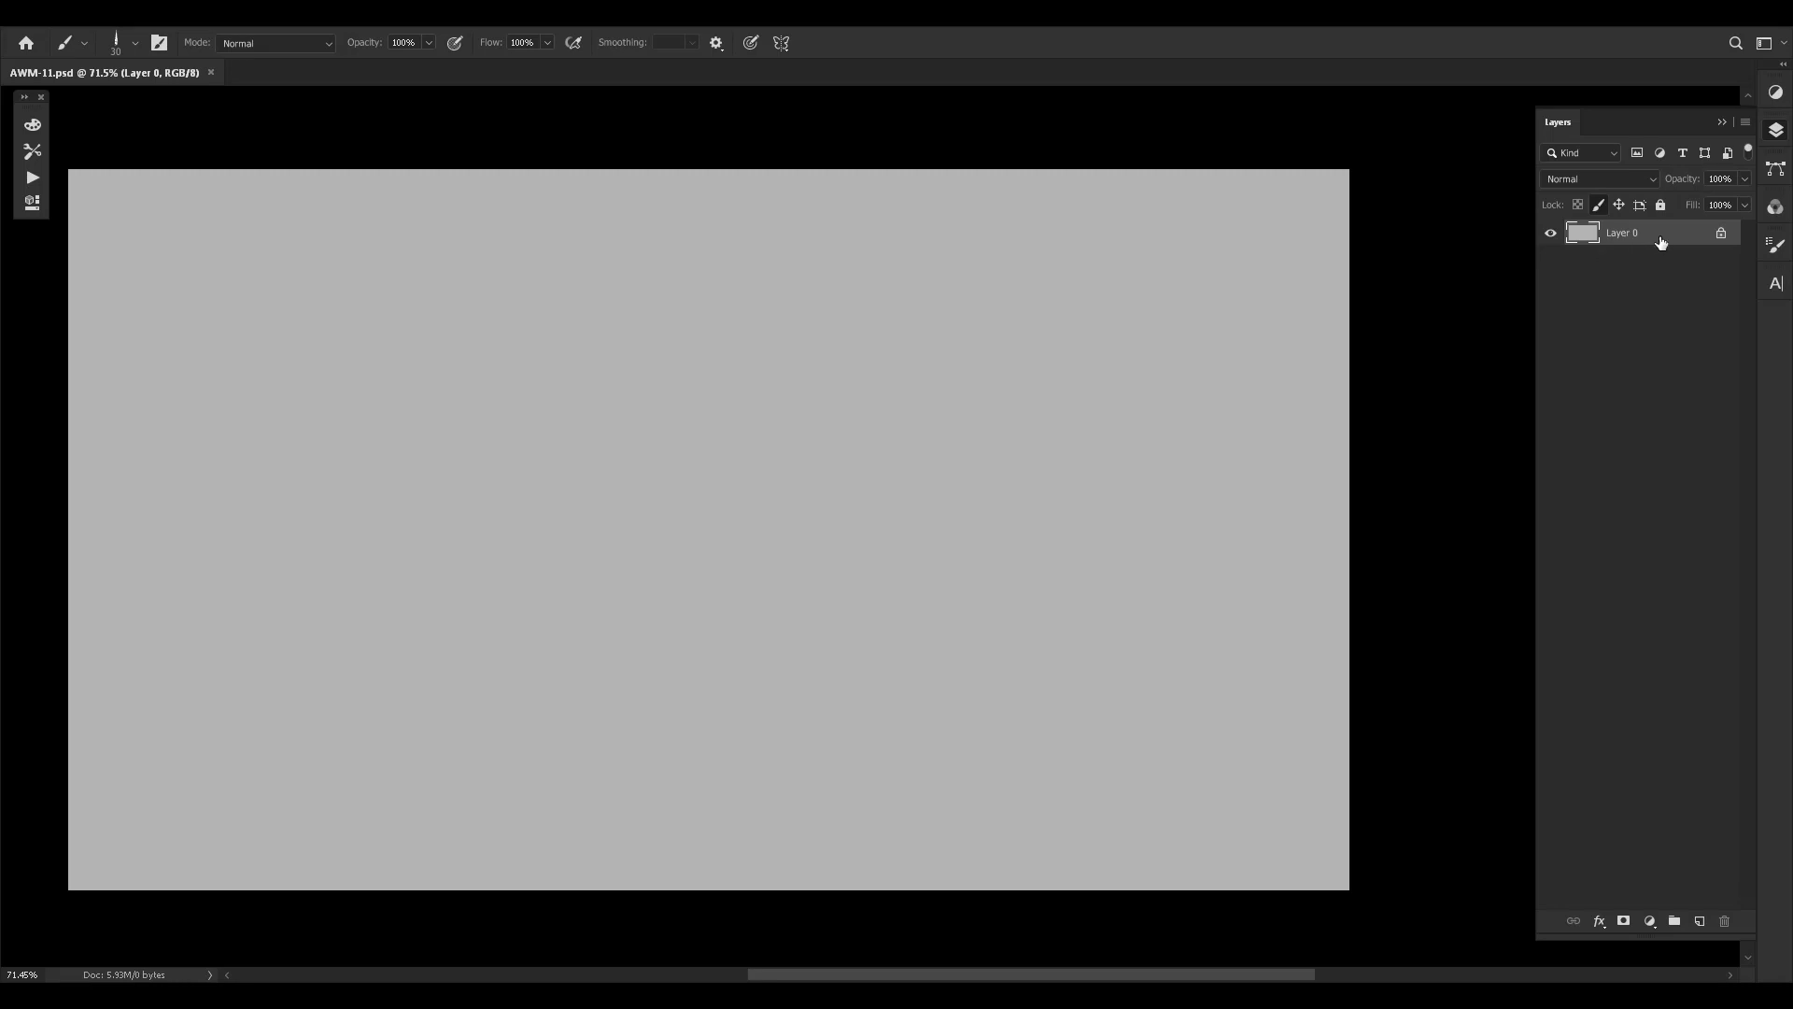
pyautogui.hotkey('ctrl', 'shift', 'alt', 'n')
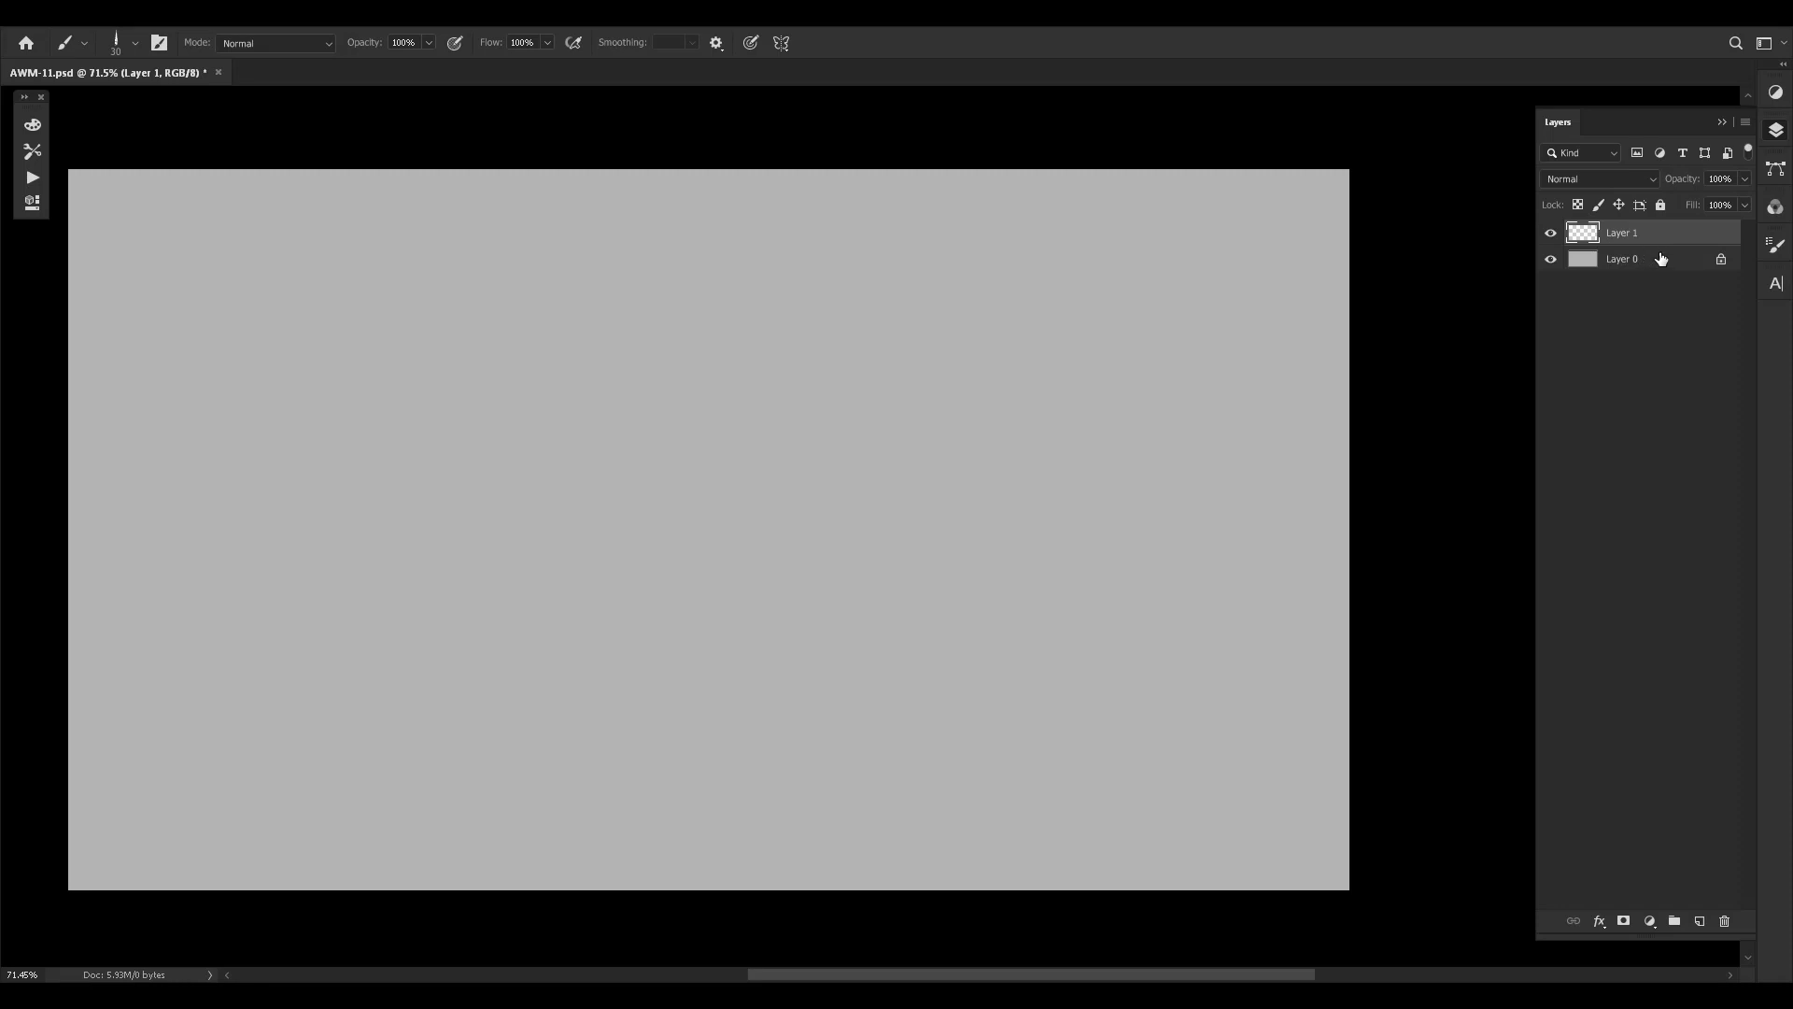
pyautogui.moveTo(1049, 462); pyautogui.dragTo(1049, 465)
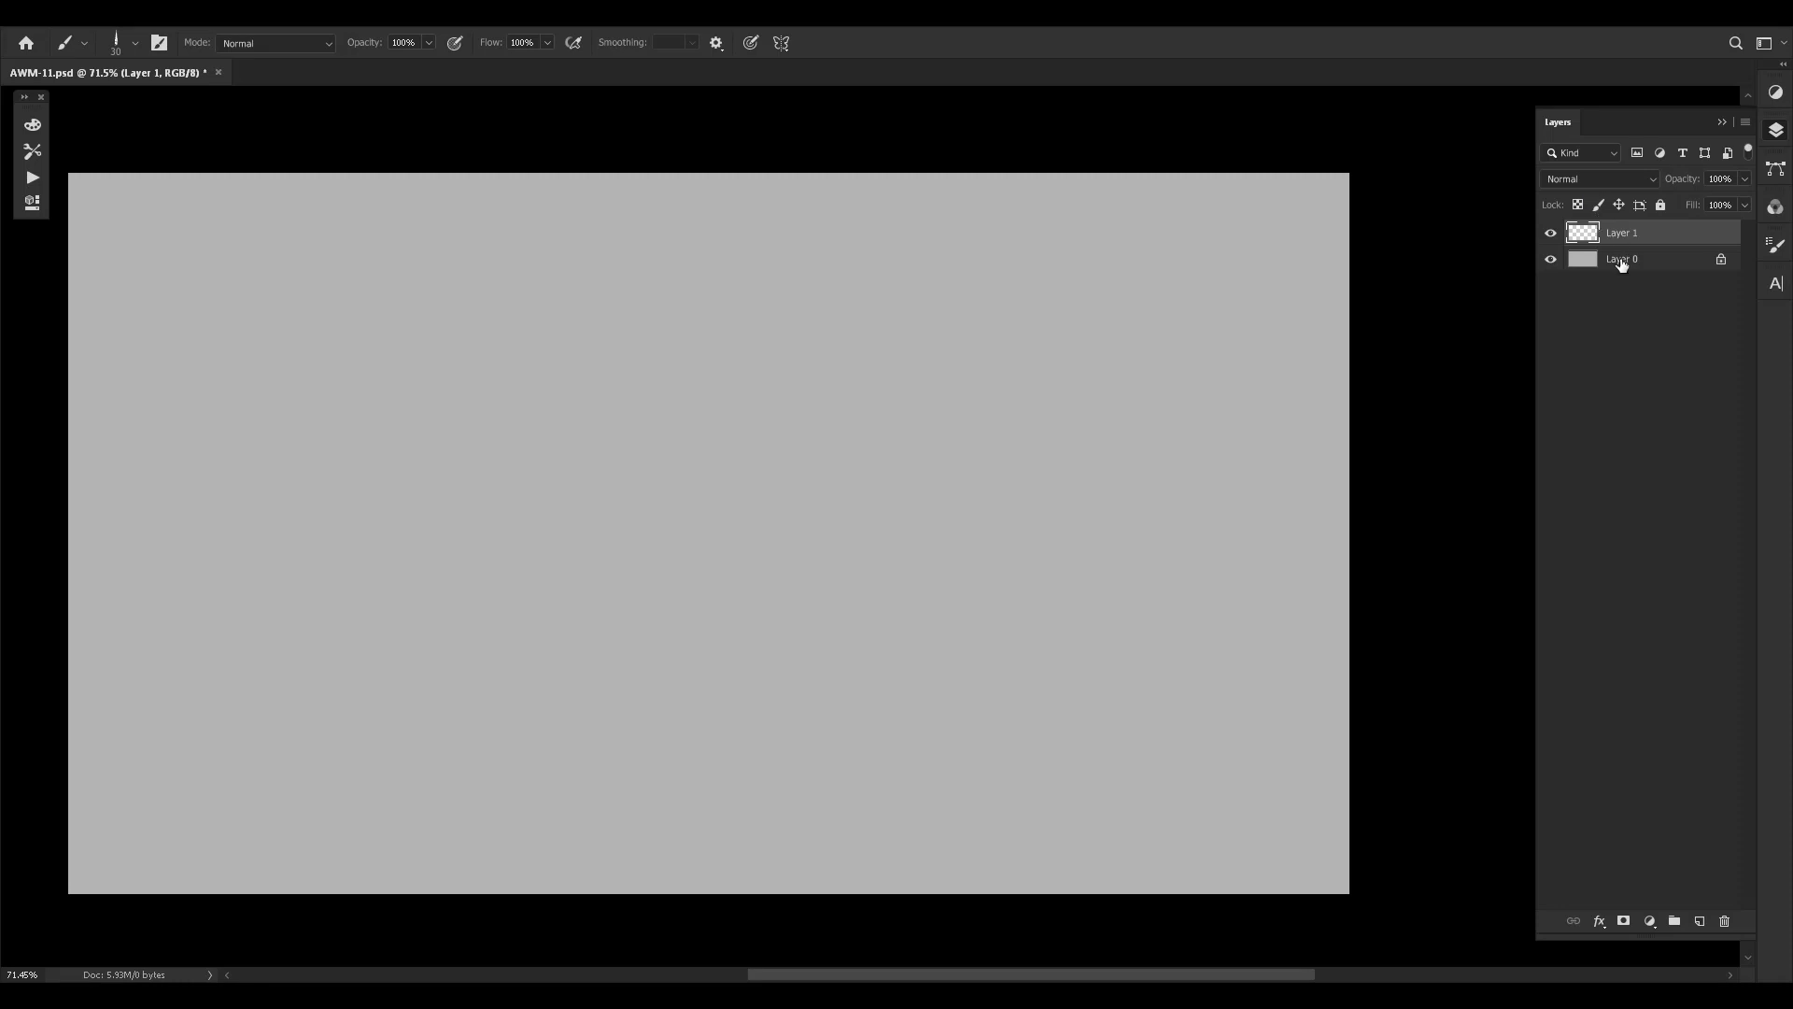
# Paint a small dot and a long horizontal baseline with the 30 px ink brush in the canvas's upper-left area.
pyautogui.rightClick(343, 430)
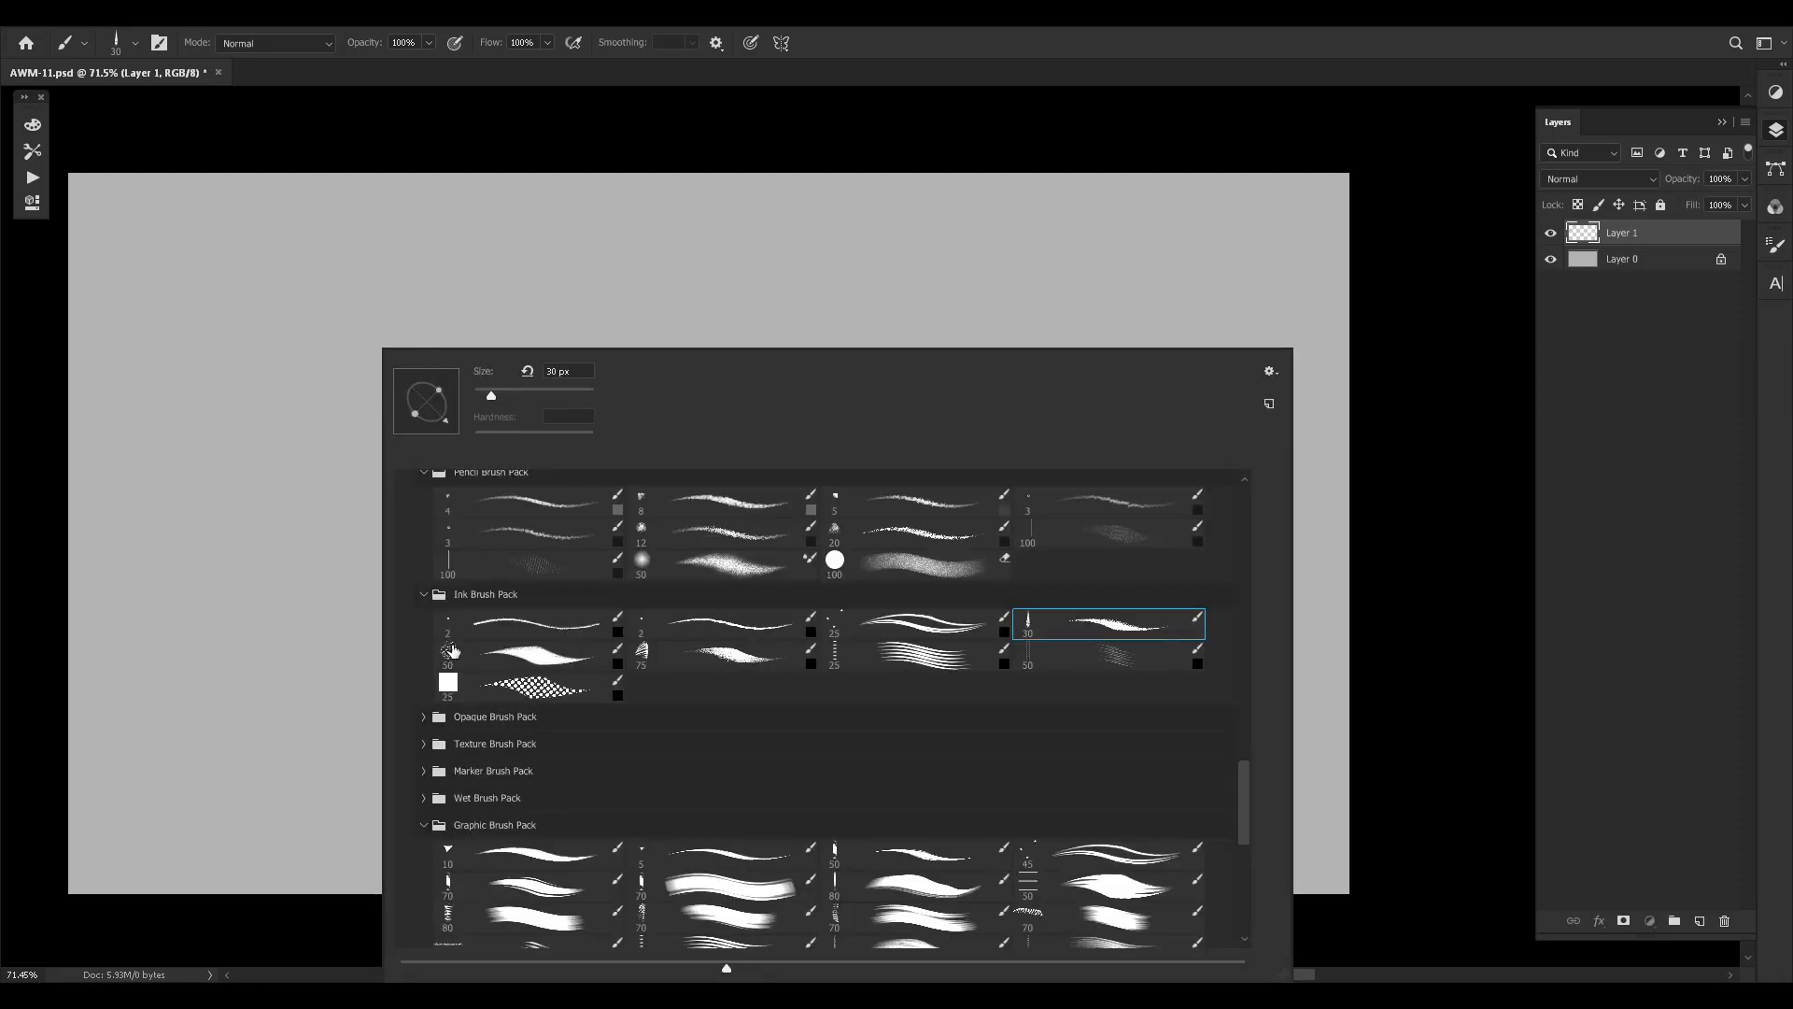
pyautogui.click(210, 276)
pyautogui.moveTo(123, 389); pyautogui.dragTo(461, 389)
pyautogui.moveTo(651, 340); pyautogui.dragTo(663, 342)
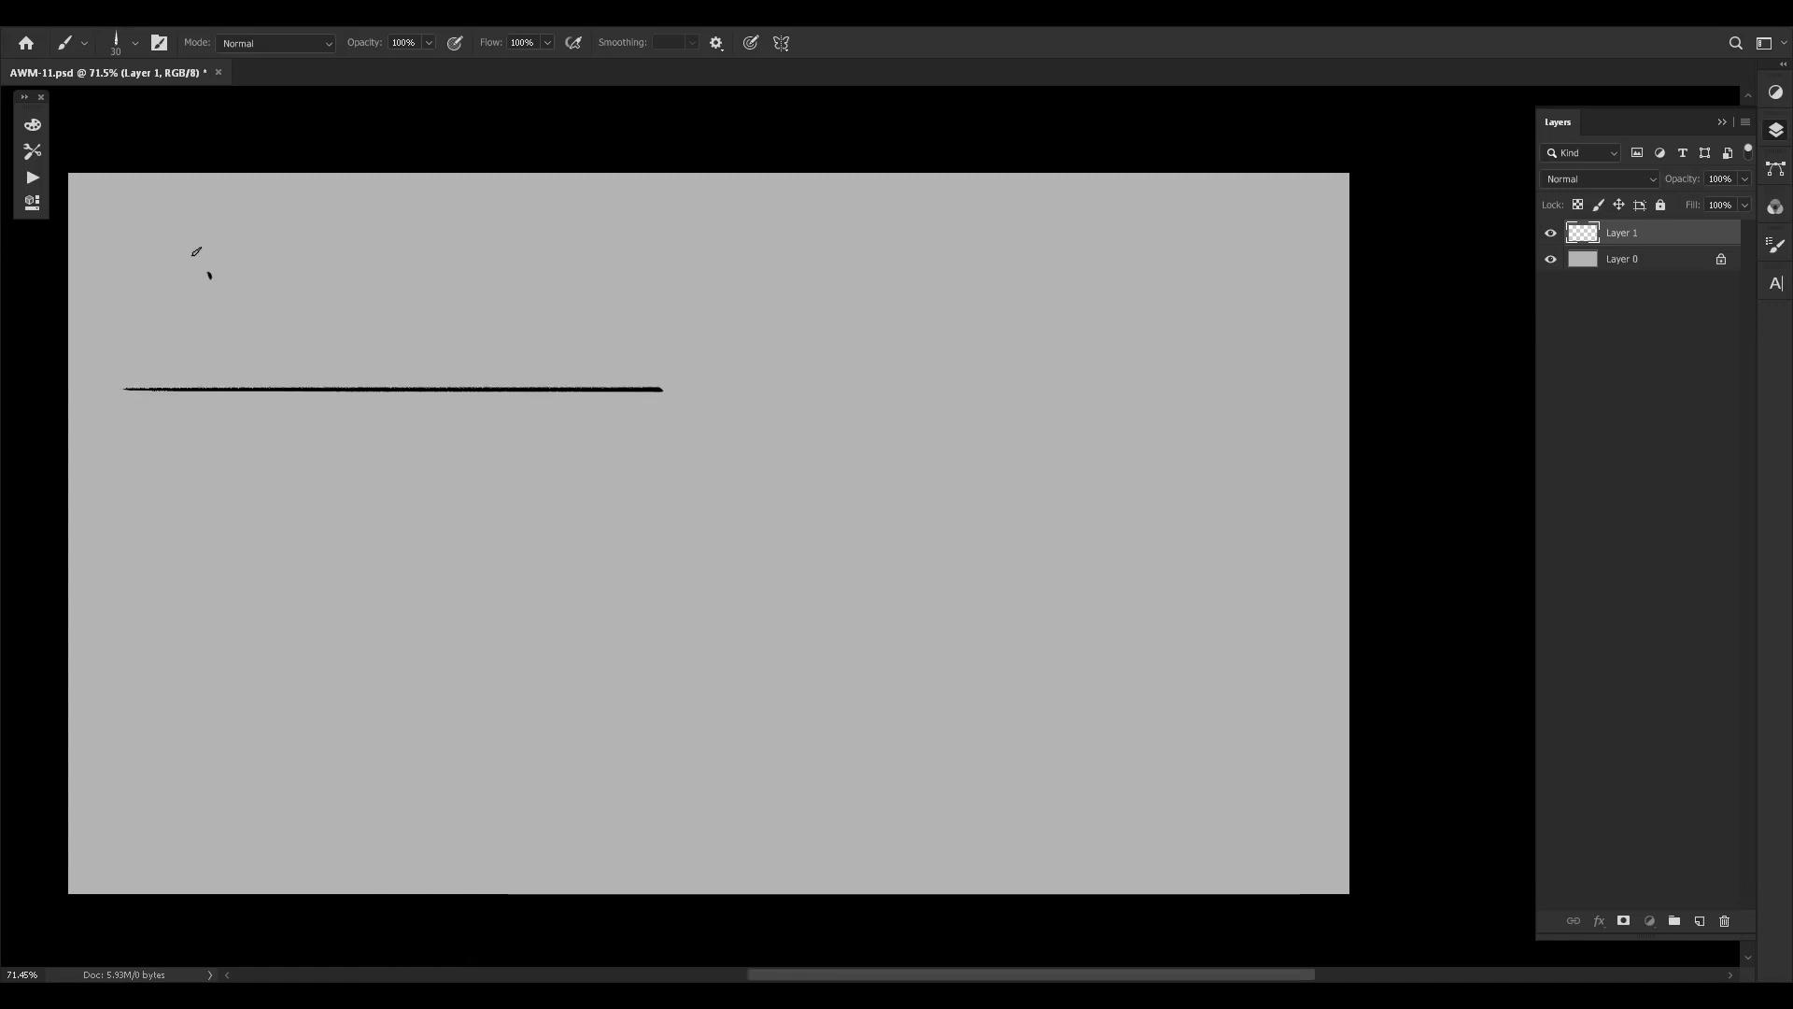
# Sketch the outline of a tall upright figure standing on the baseline, with a short tick mark beside its foot.
pyautogui.moveTo(204, 214)
pyautogui.mouseDown()
pyautogui.moveTo(214, 258)
pyautogui.moveTo(212, 231)
pyautogui.moveTo(252, 219)
pyautogui.mouseUp()
pyautogui.moveTo(189, 280); pyautogui.dragTo(199, 364)
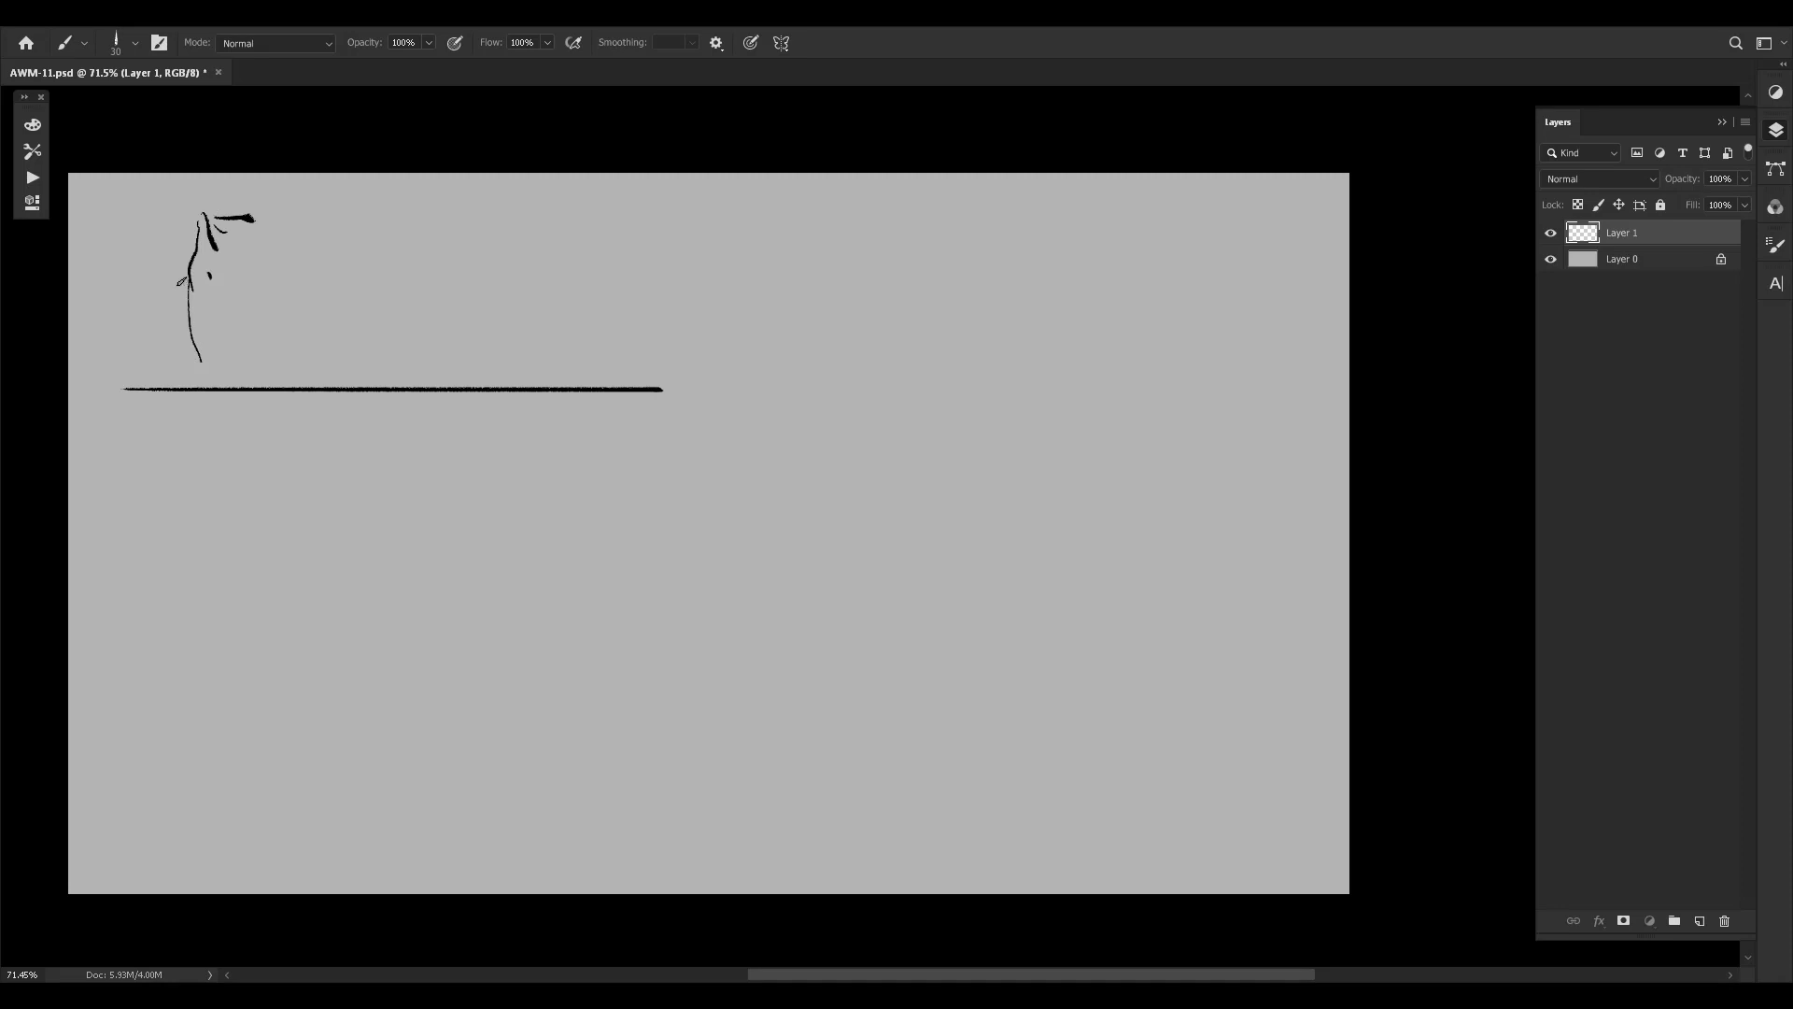
pyautogui.moveTo(187, 285); pyautogui.dragTo(201, 360)
pyautogui.moveTo(246, 218)
pyautogui.mouseDown()
pyautogui.moveTo(271, 299)
pyautogui.moveTo(263, 364)
pyautogui.moveTo(254, 386)
pyautogui.moveTo(223, 387)
pyautogui.moveTo(252, 218)
pyautogui.mouseUp()
pyautogui.moveTo(282, 372); pyautogui.dragTo(283, 373)
# Sketch a small rounded shape beside the tall figure and a vertical height marker on the figure's other side.
pyautogui.moveTo(320, 342)
pyautogui.mouseDown()
pyautogui.moveTo(319, 383)
pyautogui.moveTo(334, 339)
pyautogui.moveTo(363, 340)
pyautogui.moveTo(313, 366)
pyautogui.moveTo(334, 364)
pyautogui.mouseUp()
pyautogui.hotkey('ctrl', 'z')
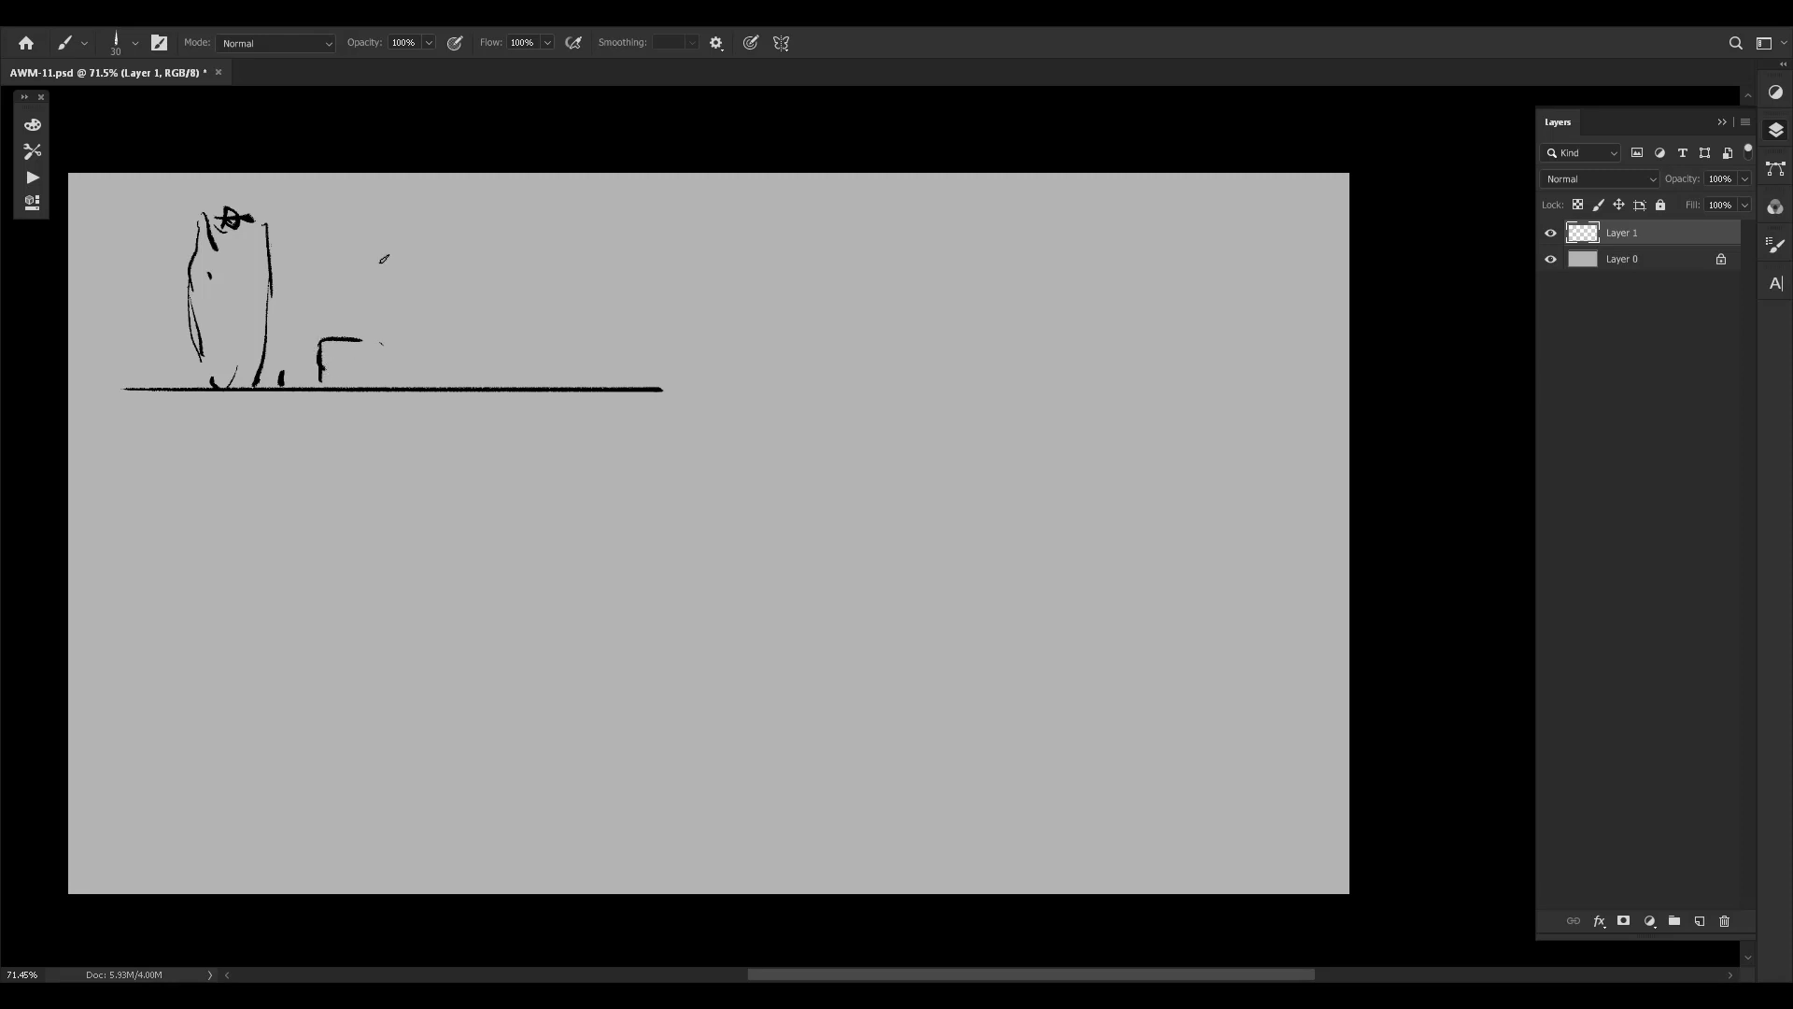
pyautogui.moveTo(336, 346)
pyautogui.mouseDown()
pyautogui.moveTo(337, 368)
pyautogui.moveTo(311, 367)
pyautogui.moveTo(355, 373)
pyautogui.mouseUp()
pyautogui.hotkey('ctrl', 'z')
pyautogui.moveTo(181, 215); pyautogui.dragTo(155, 216)
pyautogui.moveTo(154, 388); pyautogui.dragTo(146, 219)
# Select the whole sketch with a rectangular marquee, move it straight down to Y 383.5 px, and deselect it.
pyautogui.press('m')
pyautogui.moveTo(113, 431); pyautogui.dragTo(736, 206)
pyautogui.hotkey('ctrl', 't')
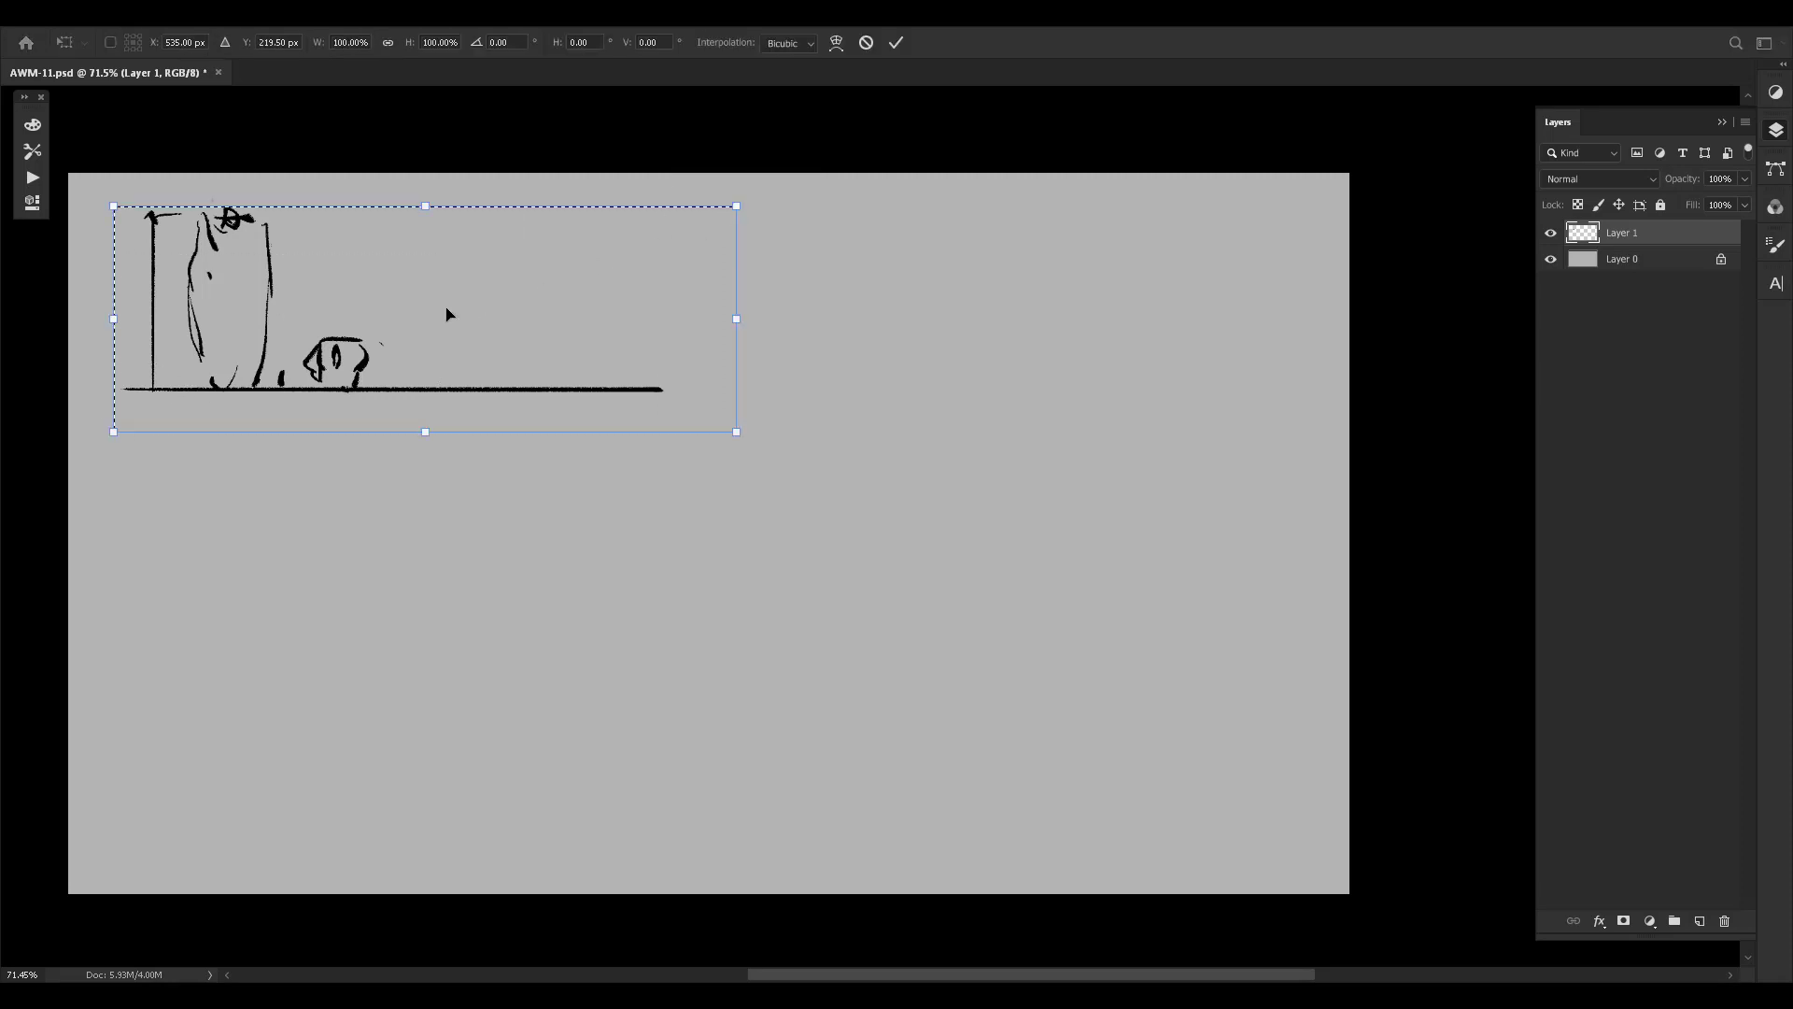
pyautogui.moveTo(447, 315); pyautogui.dragTo(422, 424)
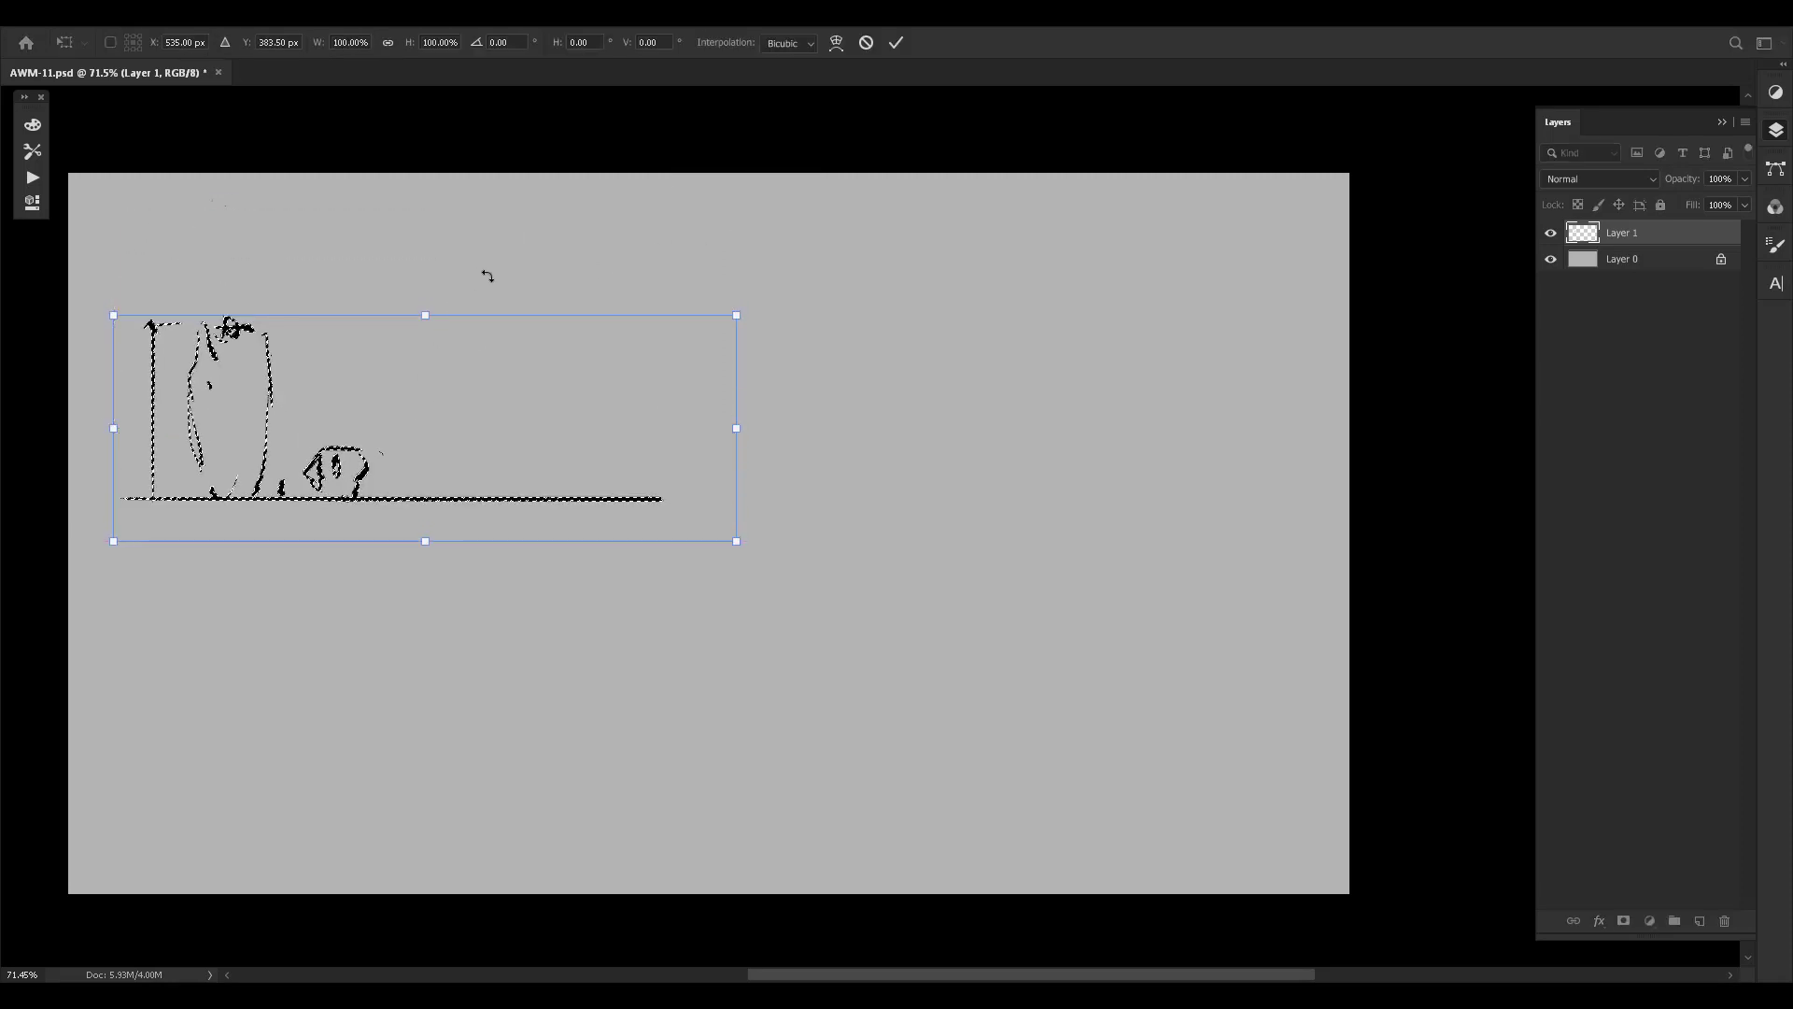
pyautogui.press('Return')
pyautogui.hotkey('ctrl', 'd')
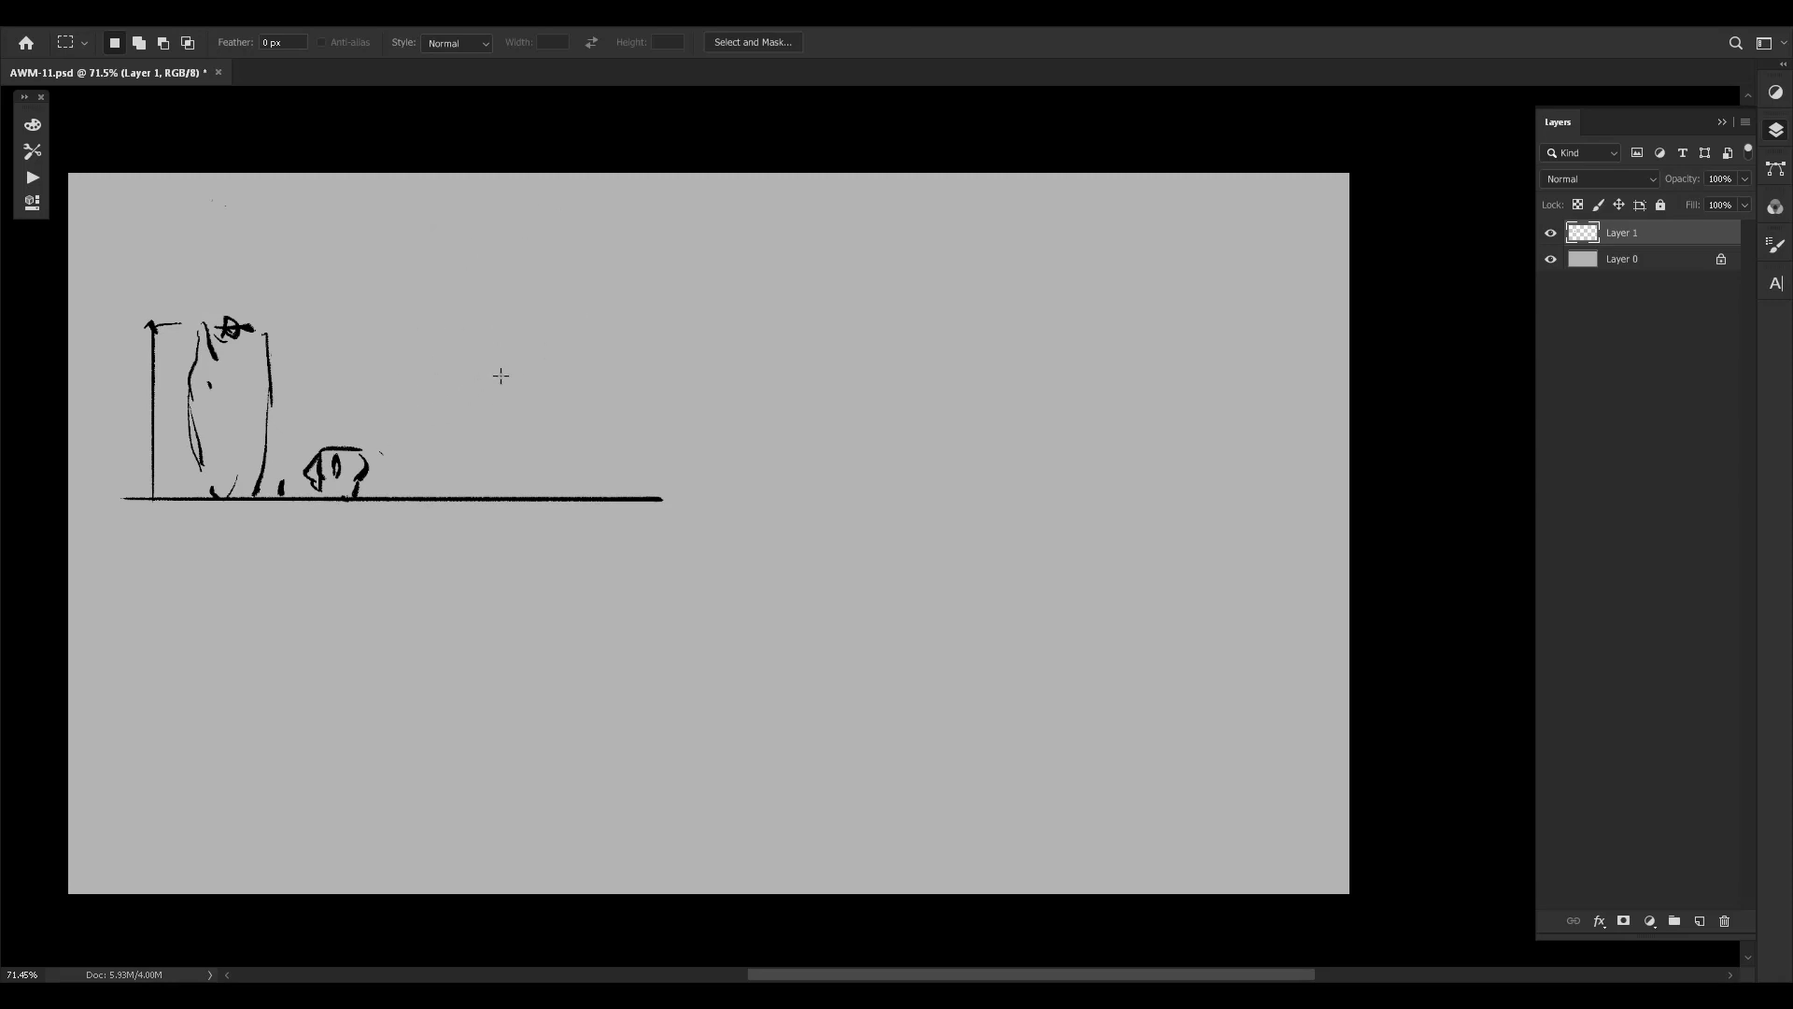
# Add a short tick on the baseline past the rounded shape, and move the sketch up and left toward the canvas corner.
pyautogui.press('b')
pyautogui.moveTo(468, 475)
pyautogui.mouseDown()
pyautogui.moveTo(500, 465)
pyautogui.moveTo(424, 485)
pyautogui.mouseUp()
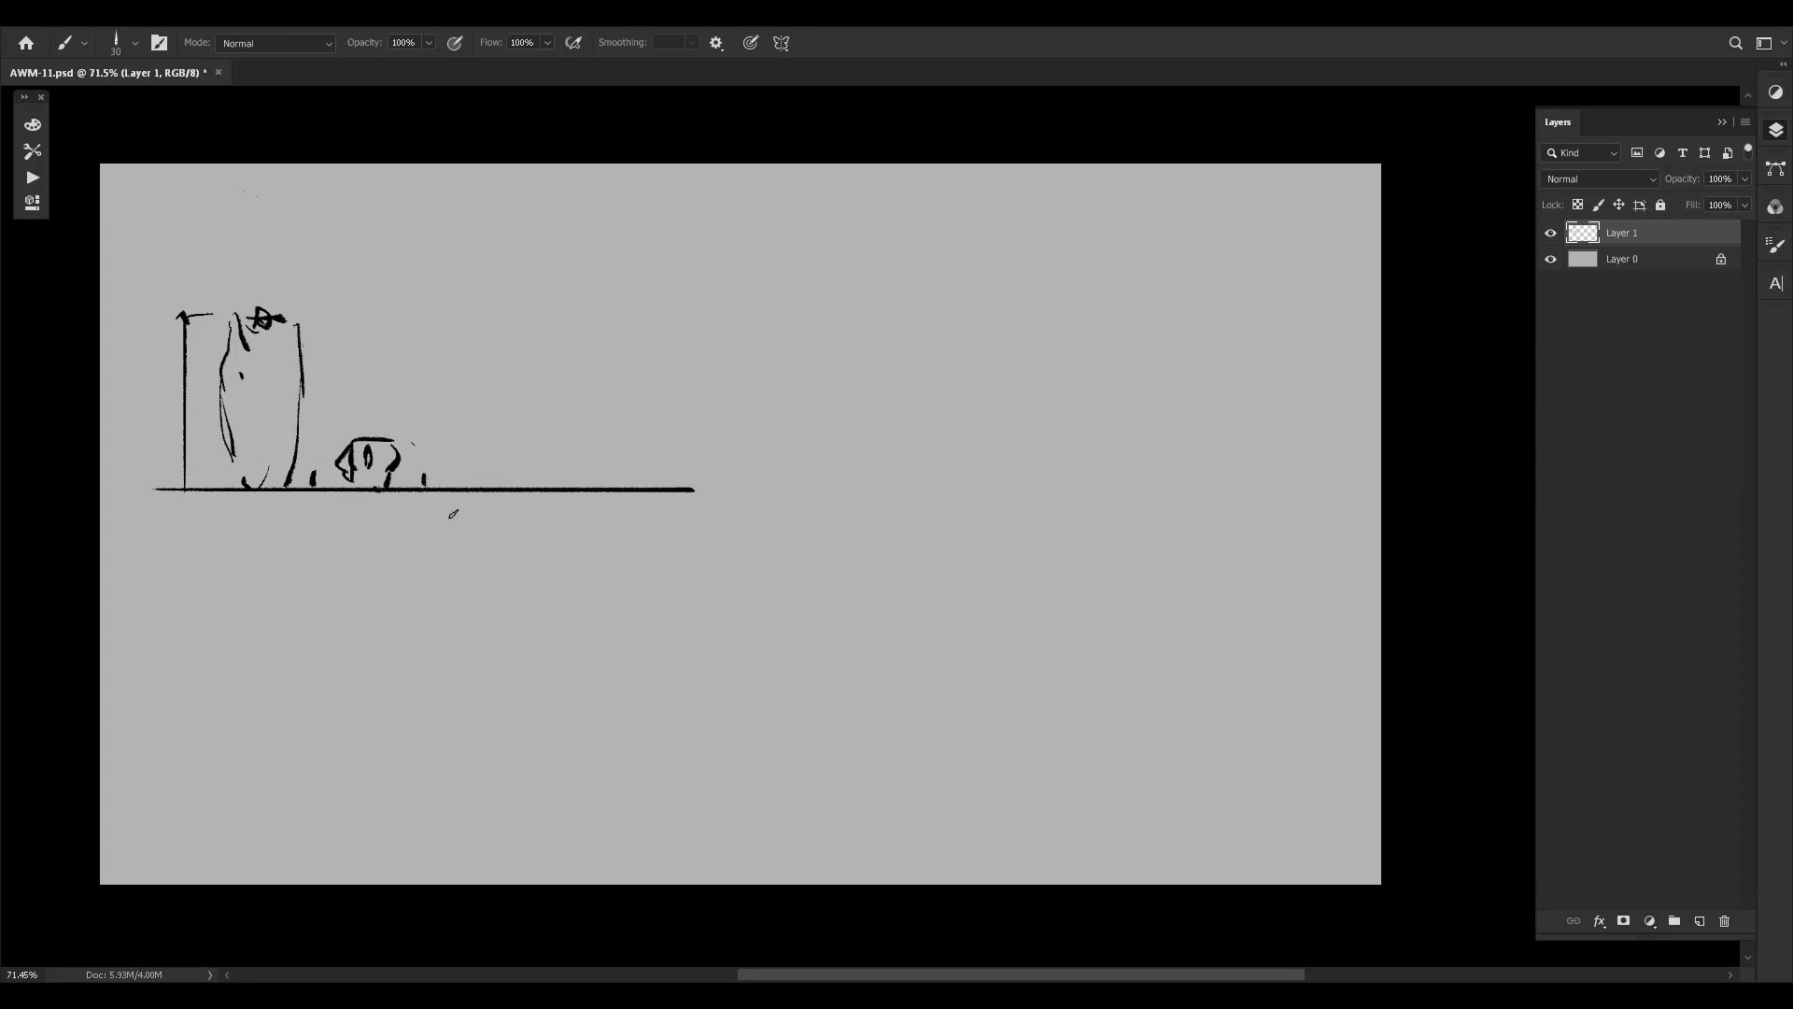
pyautogui.moveTo(433, 447)
pyautogui.mouseDown()
pyautogui.moveTo(473, 458)
pyautogui.moveTo(406, 414)
pyautogui.moveTo(370, 298)
pyautogui.mouseUp()
pyautogui.press('v')
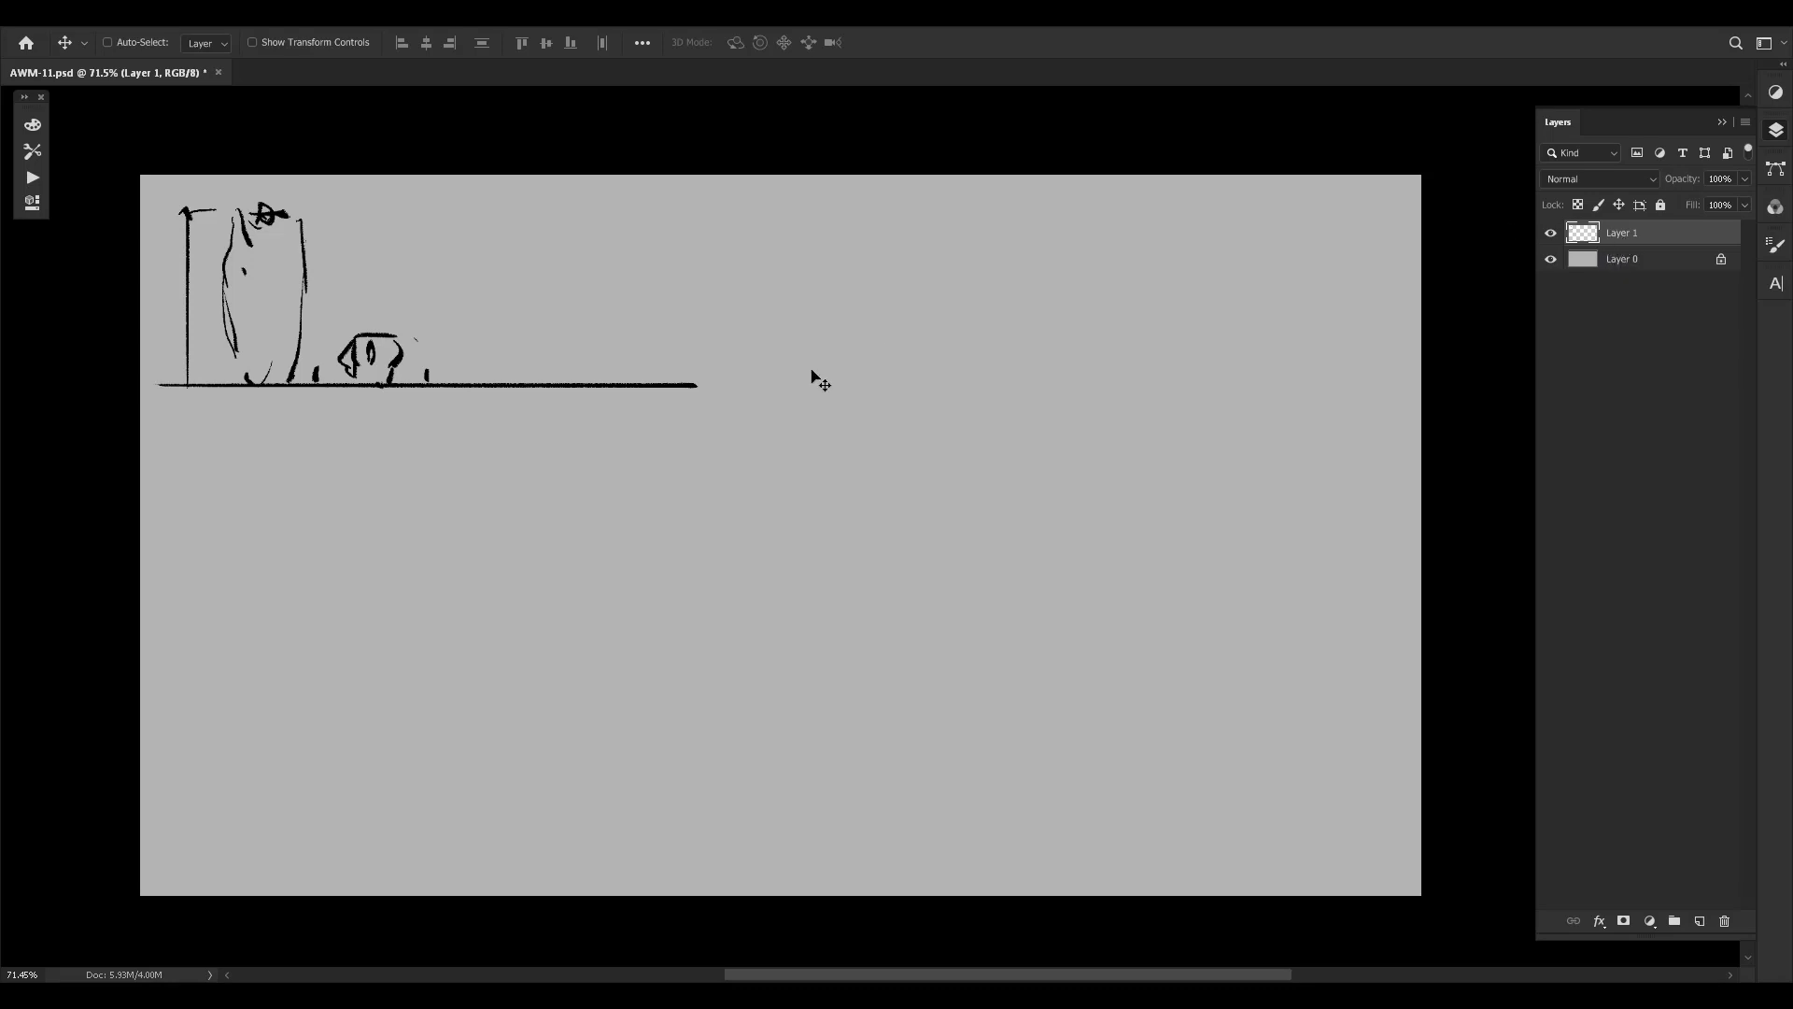
pyautogui.moveTo(641, 398); pyautogui.dragTo(697, 416)
# Handwrite "Study" and "Design" next to the sketch, separated by a vertical stroke, and underline both words.
pyautogui.press('b')
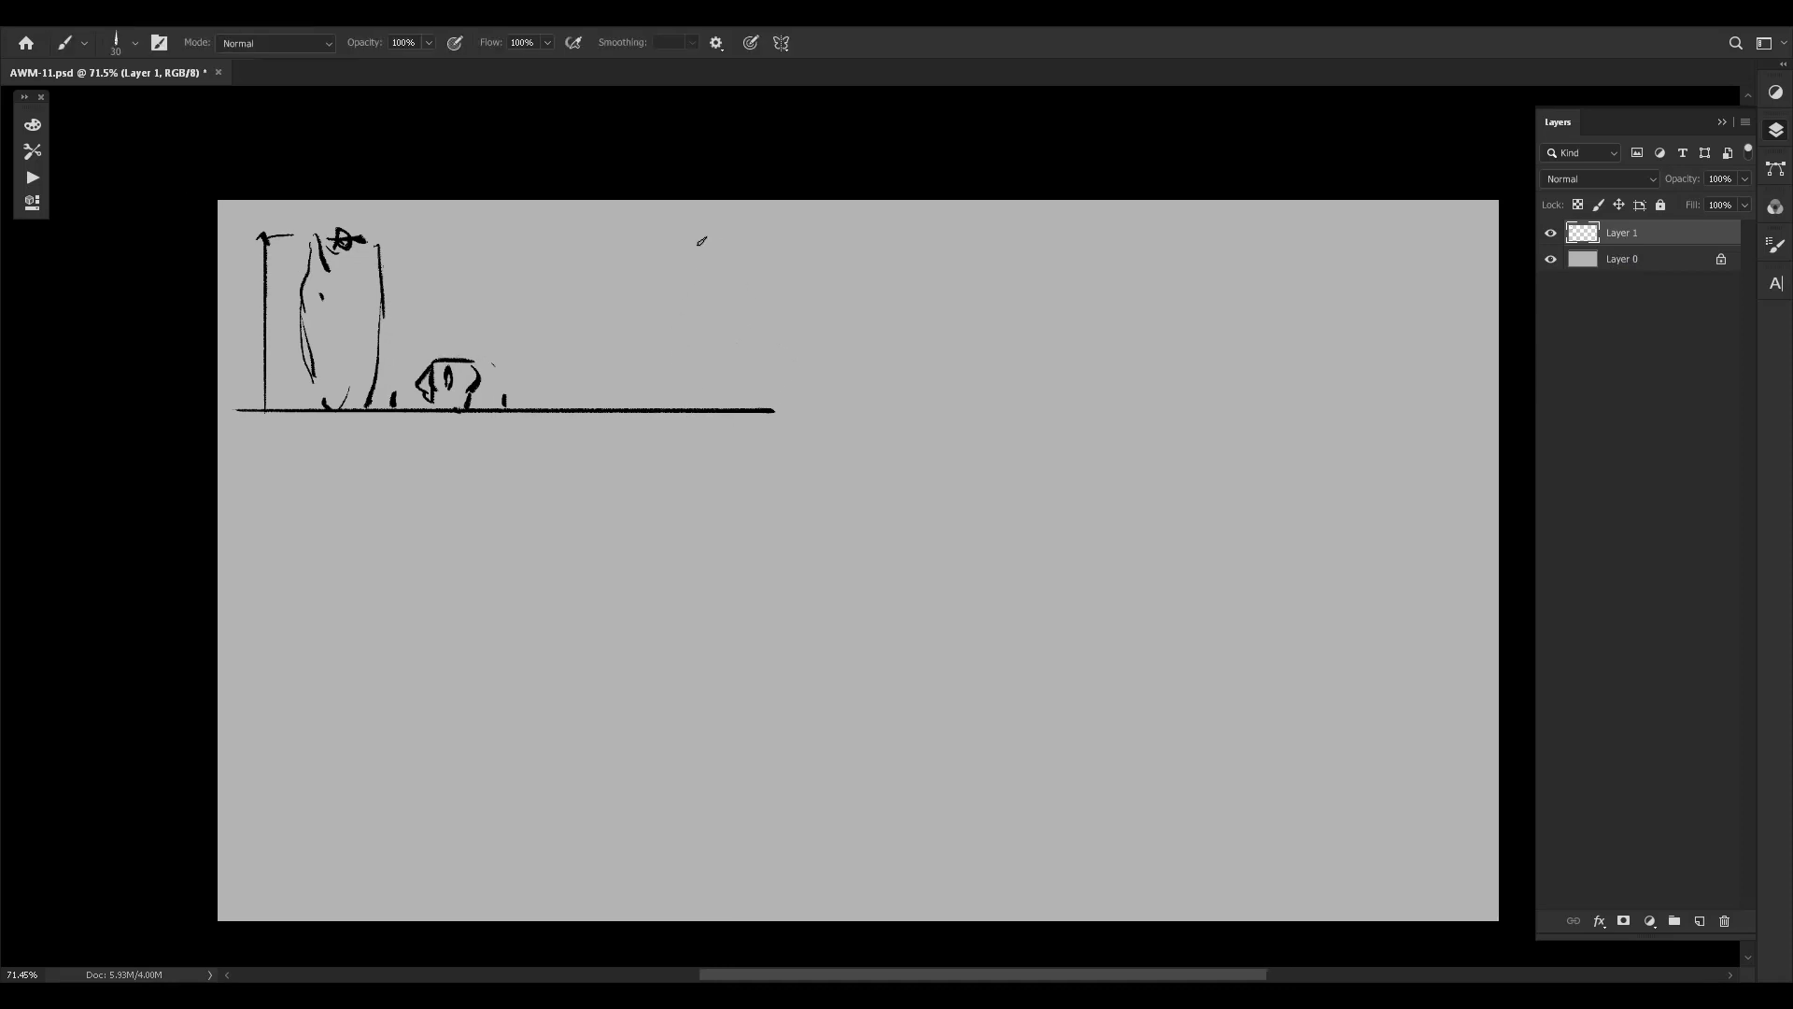
pyautogui.moveTo(573, 279)
pyautogui.mouseDown()
pyautogui.moveTo(553, 320)
pyautogui.moveTo(579, 308)
pyautogui.mouseUp()
pyautogui.moveTo(587, 286)
pyautogui.mouseDown()
pyautogui.moveTo(604, 298)
pyautogui.moveTo(651, 254)
pyautogui.moveTo(639, 325)
pyautogui.moveTo(672, 270)
pyautogui.moveTo(691, 336)
pyautogui.mouseUp()
pyautogui.moveTo(732, 254); pyautogui.dragTo(730, 295)
pyautogui.moveTo(733, 257)
pyautogui.mouseDown()
pyautogui.moveTo(743, 285)
pyautogui.moveTo(797, 260)
pyautogui.mouseUp()
pyautogui.moveTo(788, 251)
pyautogui.mouseDown()
pyautogui.moveTo(820, 245)
pyautogui.moveTo(810, 323)
pyautogui.moveTo(848, 237)
pyautogui.mouseUp()
pyautogui.hotkey('ctrl', 'z')
pyautogui.moveTo(722, 310); pyautogui.dragTo(868, 249)
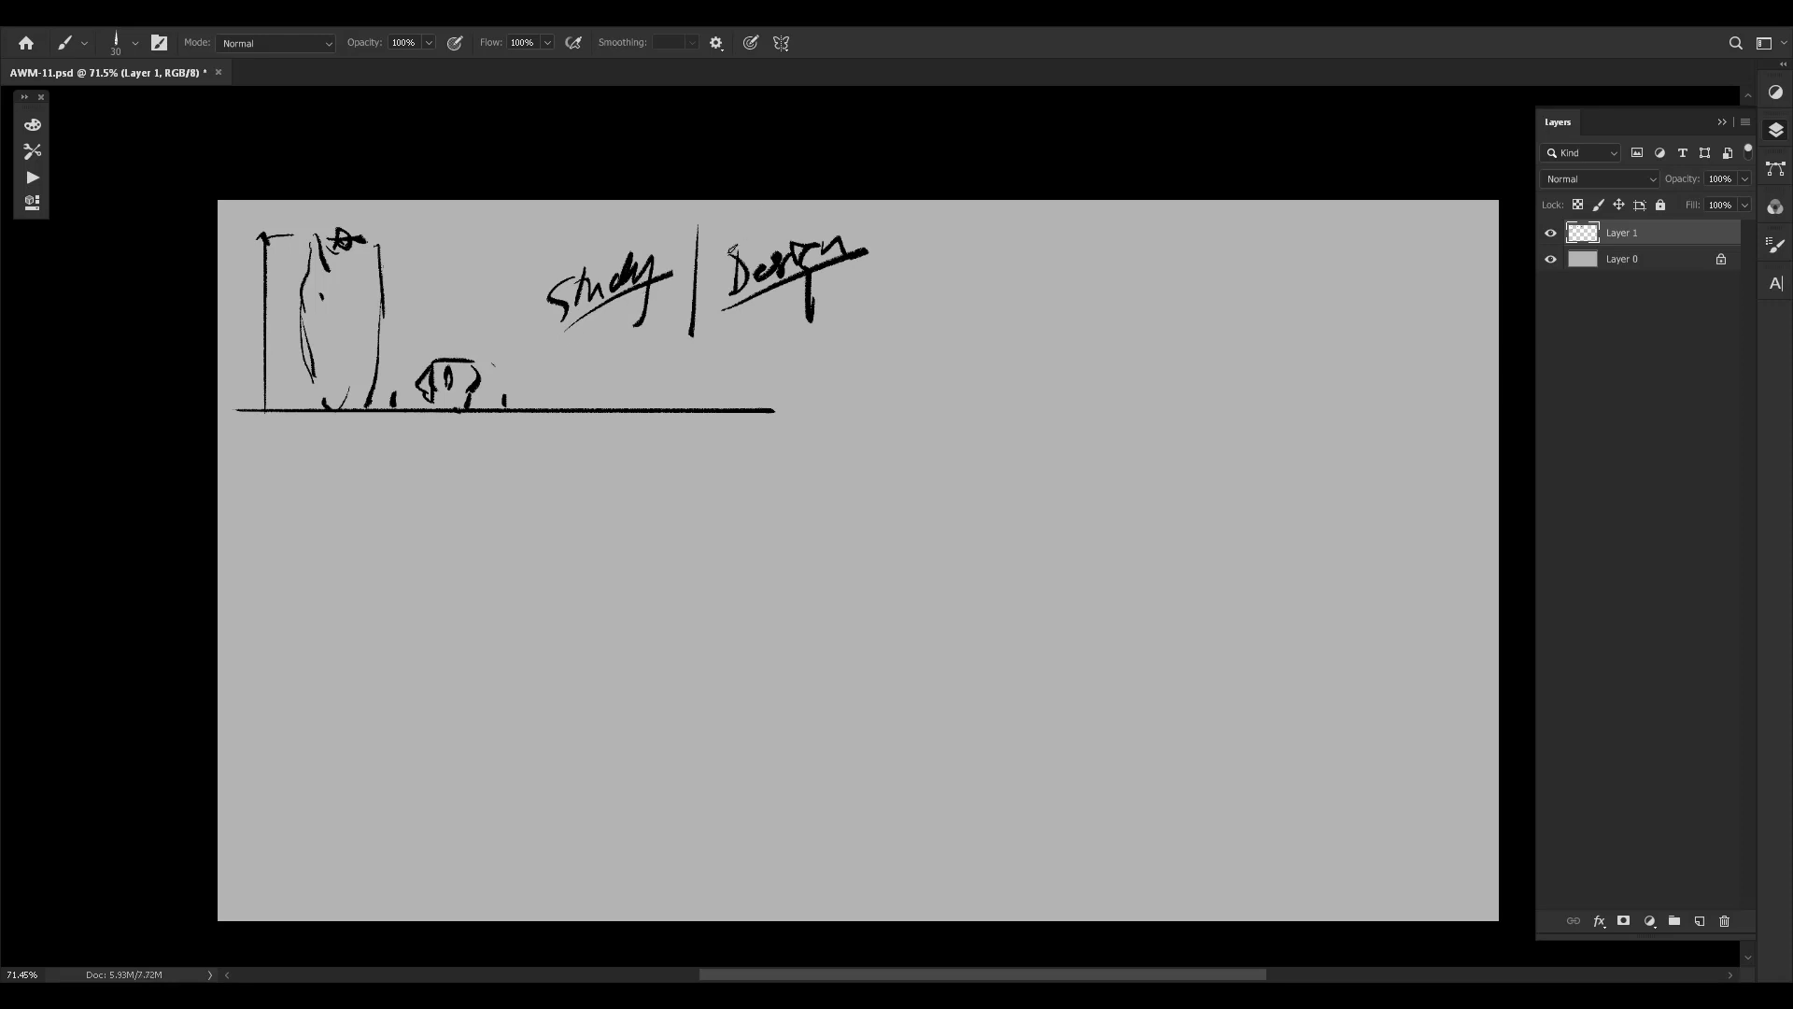
# Add heavier emphasis strokes under the words "Study" and "Design".
pyautogui.moveTo(687, 300); pyautogui.dragTo(773, 260)
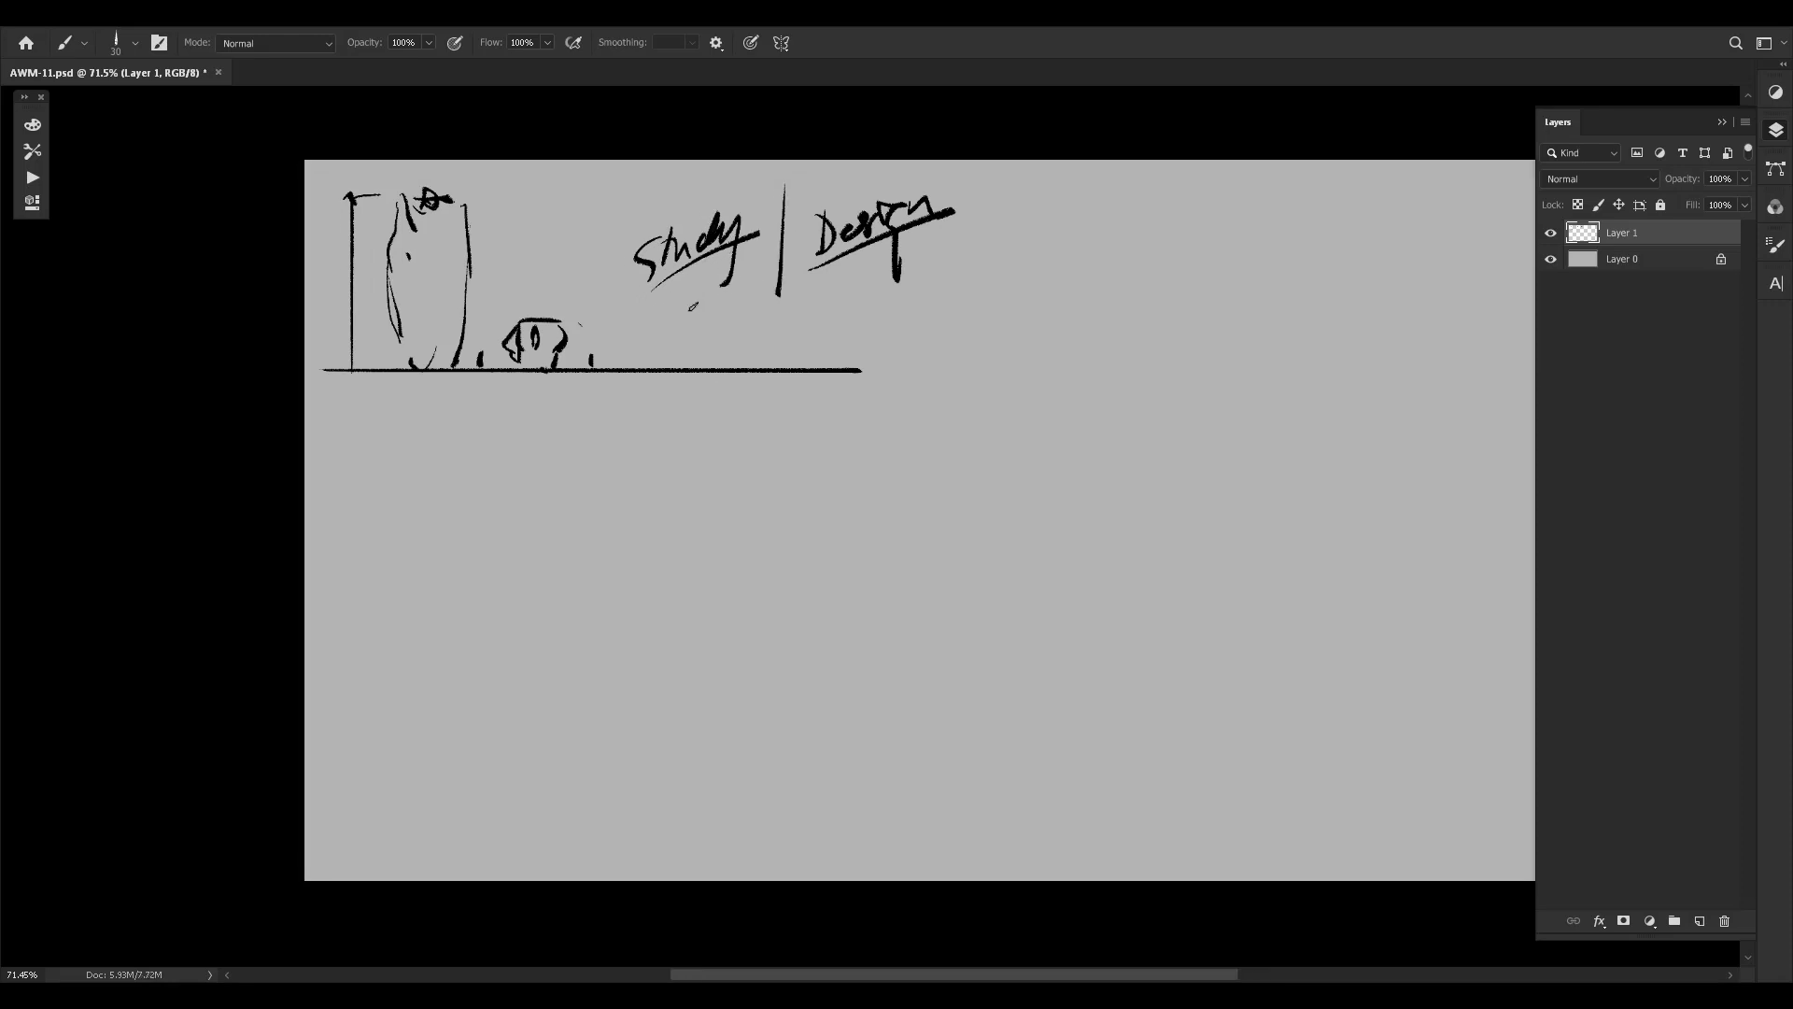
pyautogui.moveTo(641, 293); pyautogui.dragTo(790, 227)
pyautogui.moveTo(689, 275)
pyautogui.mouseDown()
pyautogui.moveTo(771, 239)
pyautogui.moveTo(993, 201)
pyautogui.mouseUp()
pyautogui.moveTo(931, 141); pyautogui.dragTo(877, 160)
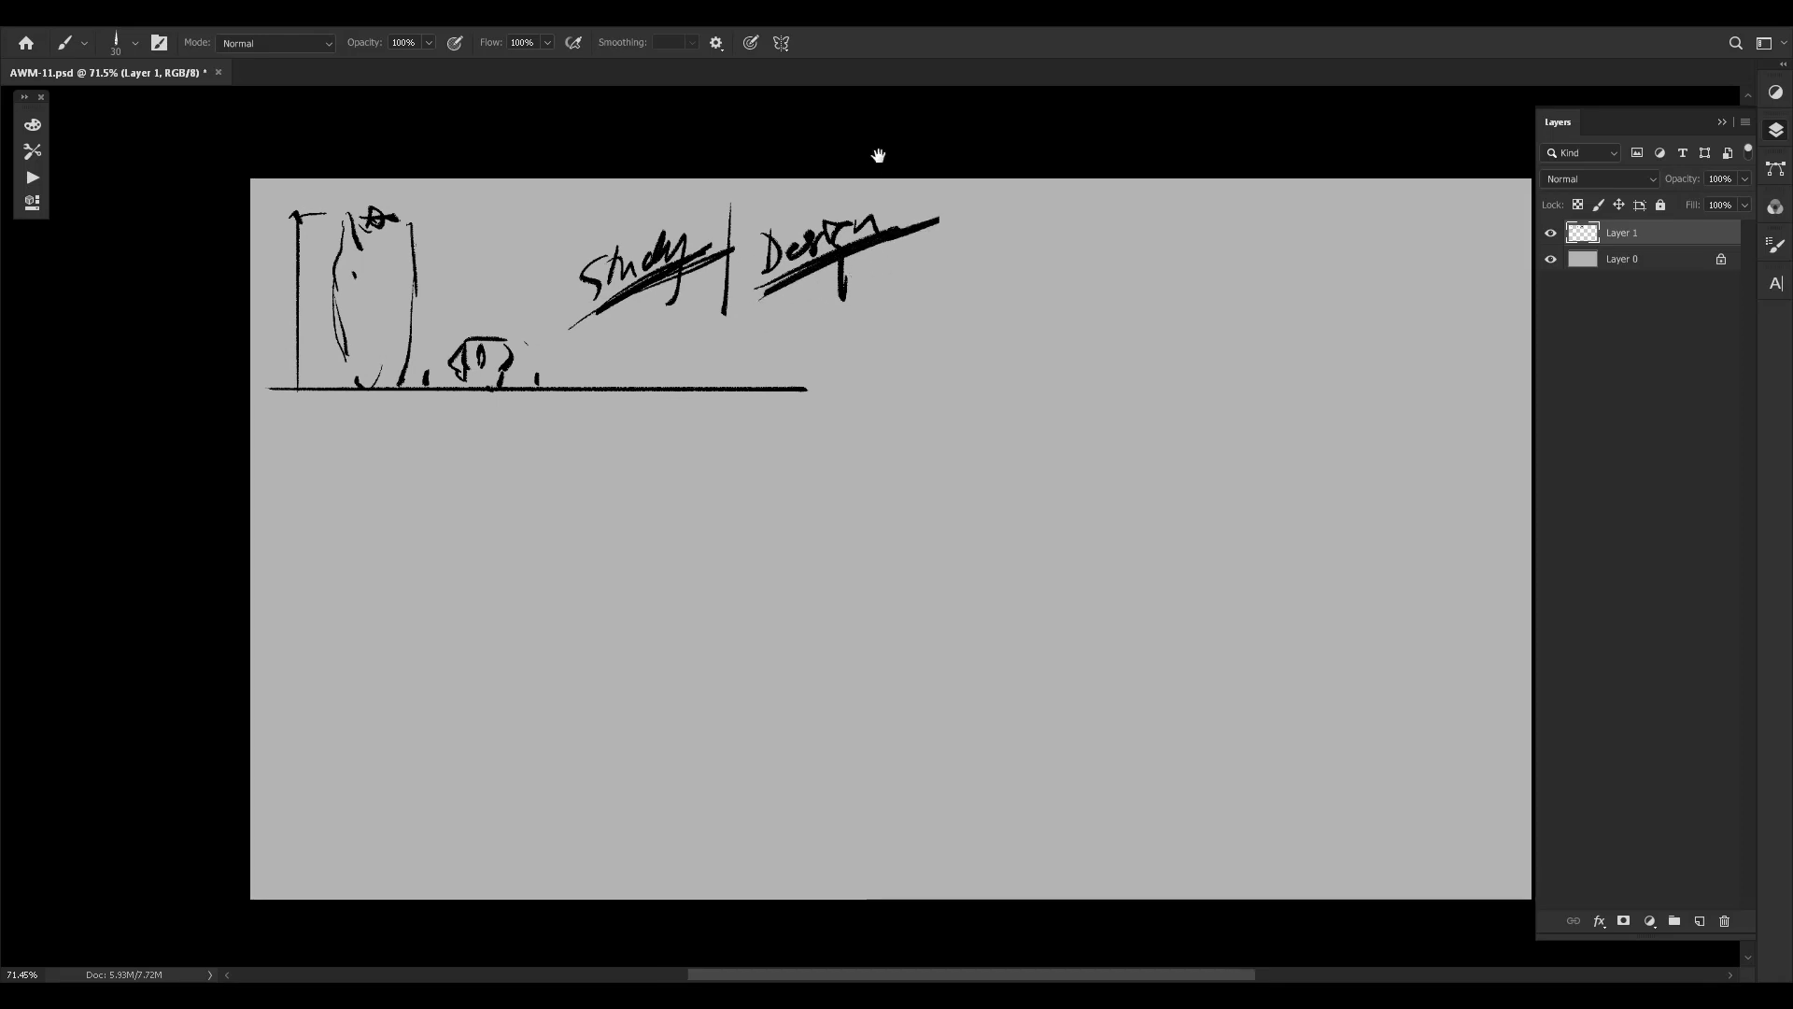
# Handwrite "Ideation" and "Iteration" as two bracketed branches beside "Design".
pyautogui.moveTo(881, 244); pyautogui.dragTo(918, 271)
pyautogui.moveTo(941, 254)
pyautogui.mouseDown()
pyautogui.moveTo(945, 229)
pyautogui.moveTo(961, 245)
pyautogui.moveTo(992, 215)
pyautogui.moveTo(1035, 217)
pyautogui.moveTo(991, 221)
pyautogui.mouseUp()
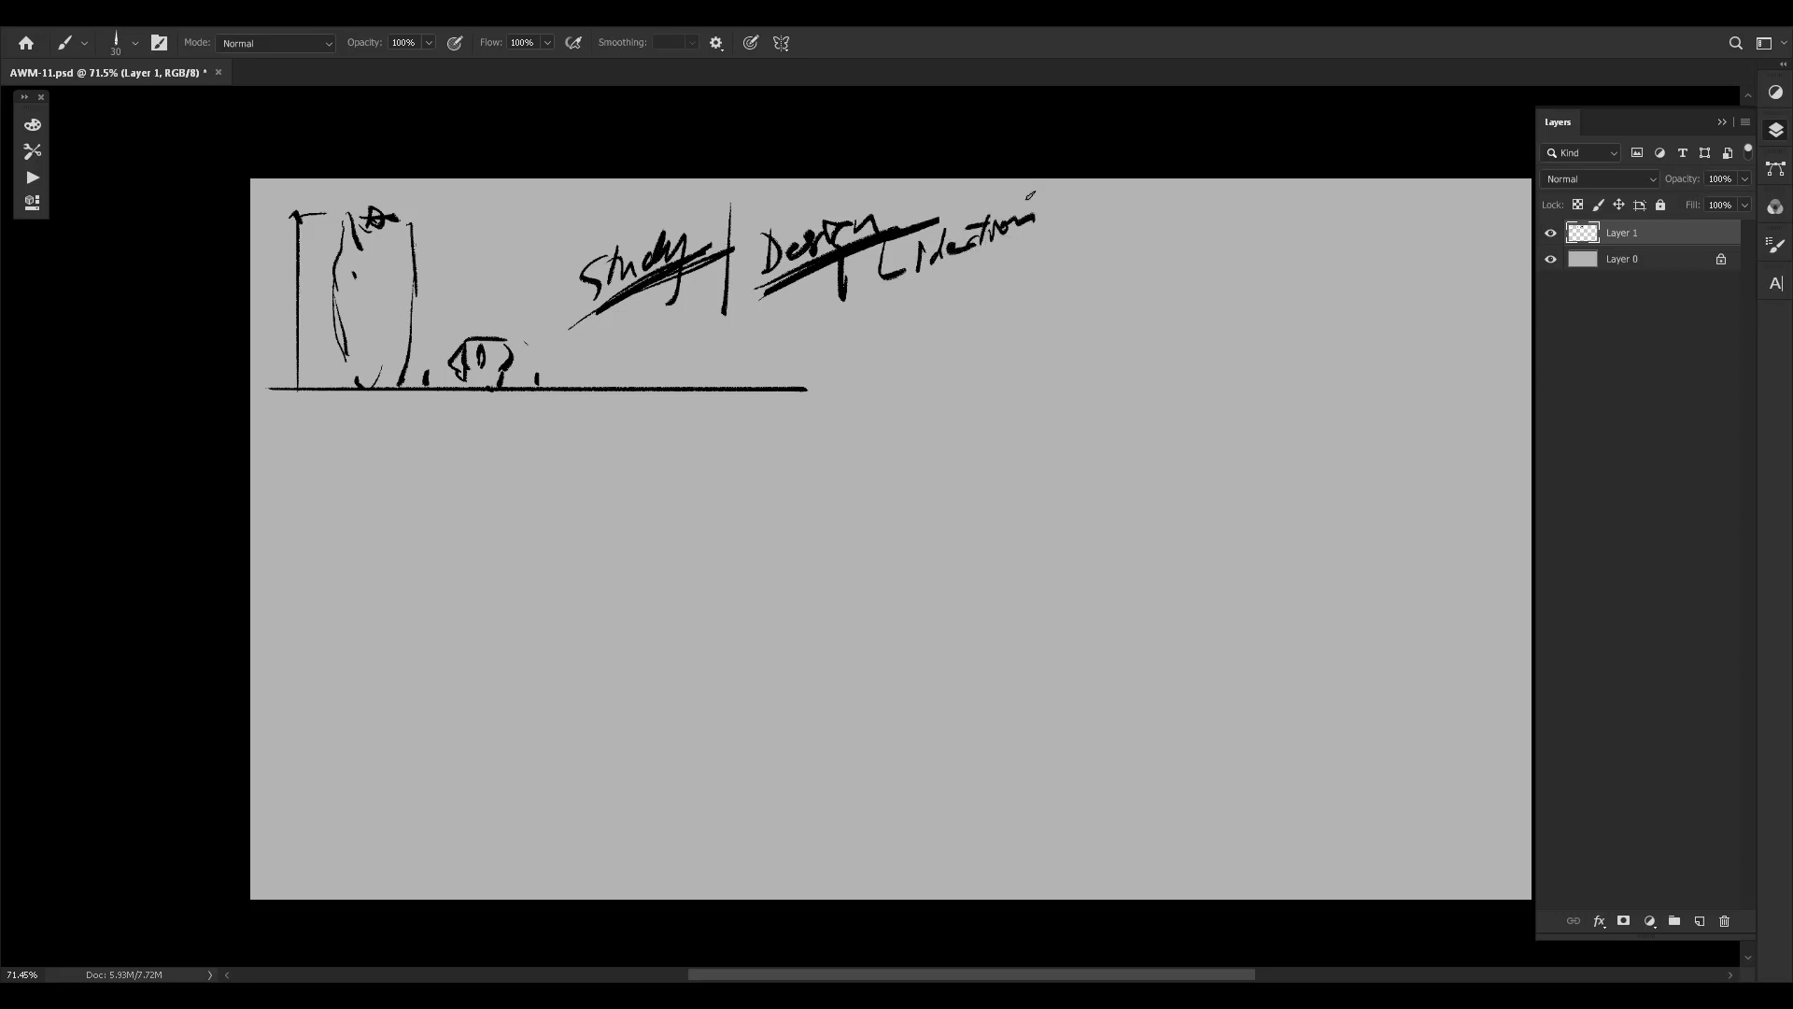
pyautogui.moveTo(890, 284)
pyautogui.mouseDown()
pyautogui.moveTo(921, 304)
pyautogui.moveTo(893, 303)
pyautogui.moveTo(920, 302)
pyautogui.mouseUp()
pyautogui.hotkey('ctrl', 'z')
pyautogui.moveTo(932, 287)
pyautogui.mouseDown()
pyautogui.moveTo(929, 303)
pyautogui.moveTo(951, 301)
pyautogui.moveTo(1011, 245)
pyautogui.moveTo(1025, 260)
pyautogui.mouseUp()
pyautogui.moveTo(990, 321)
pyautogui.mouseDown()
pyautogui.moveTo(989, 271)
pyautogui.moveTo(1017, 292)
pyautogui.moveTo(906, 260)
pyautogui.moveTo(1043, 251)
pyautogui.moveTo(859, 369)
pyautogui.mouseUp()
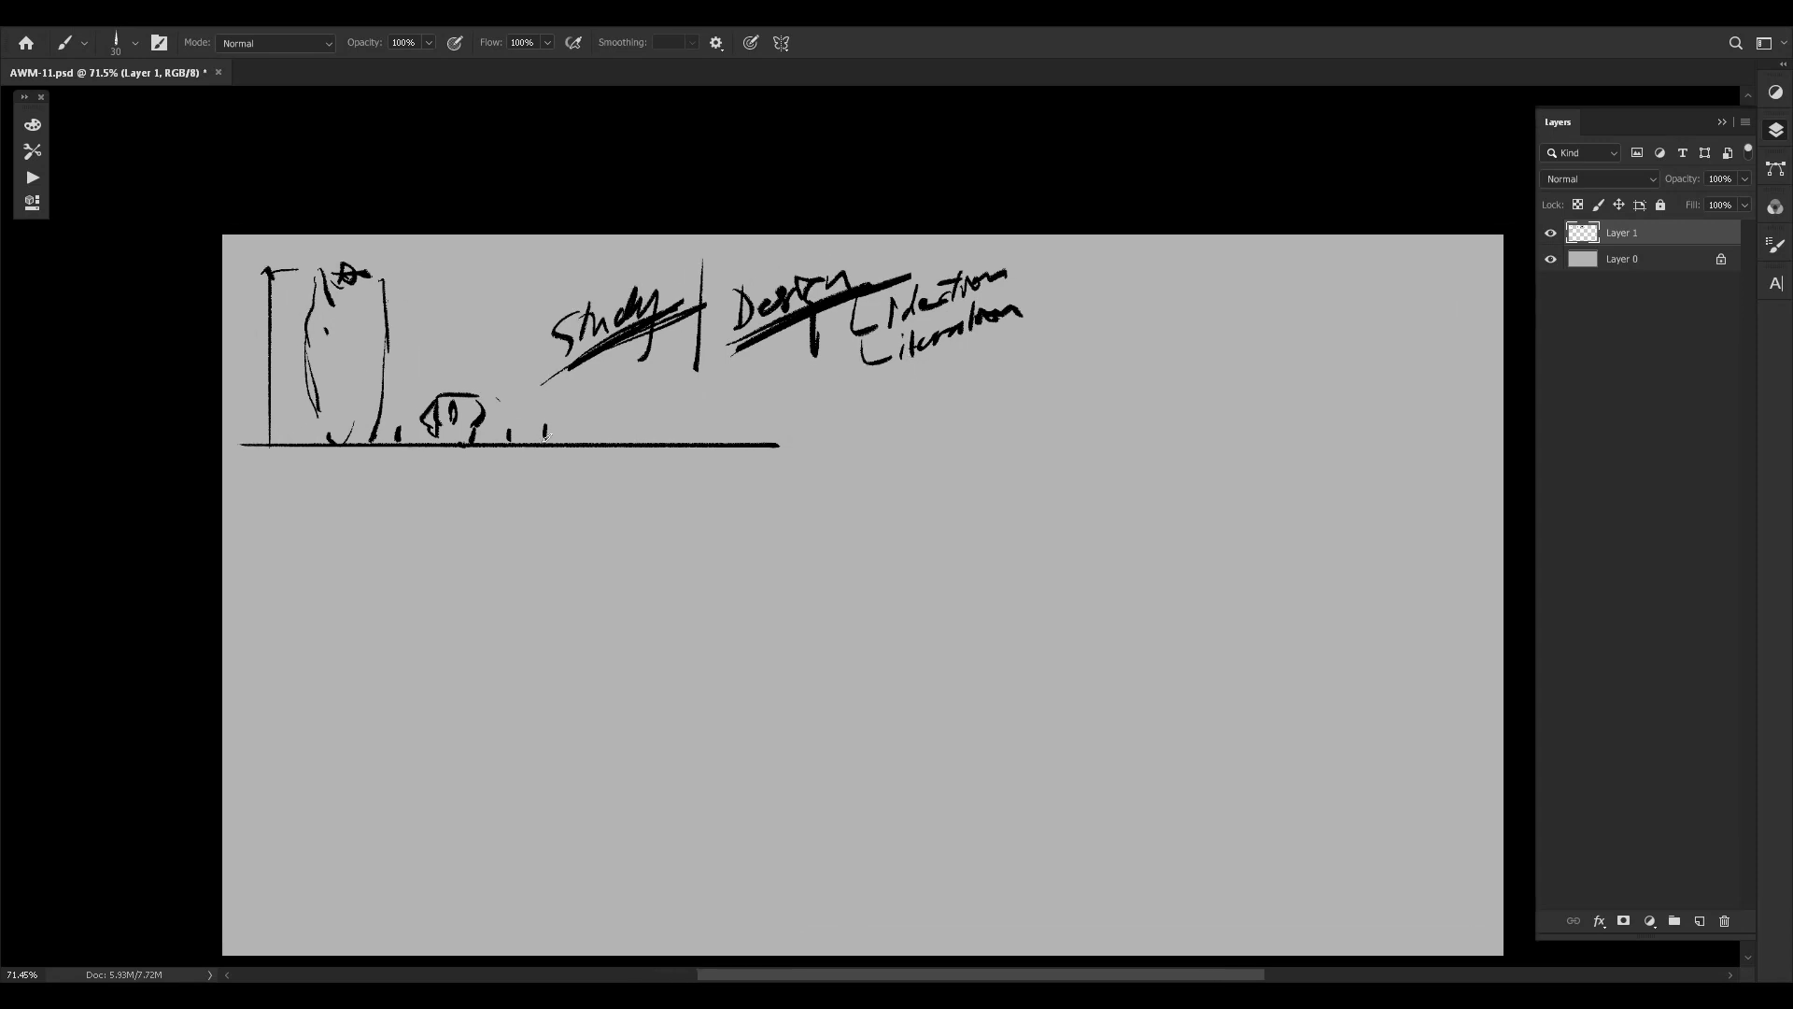
# Sketch a small mark at the far end of the baseline figures, and draw a vertical divider beyond the "Ideation" and "Iteration" notes.
pyautogui.moveTo(548, 437); pyautogui.dragTo(564, 408)
pyautogui.moveTo(474, 492); pyautogui.dragTo(558, 400)
pyautogui.moveTo(760, 364); pyautogui.dragTo(644, 399)
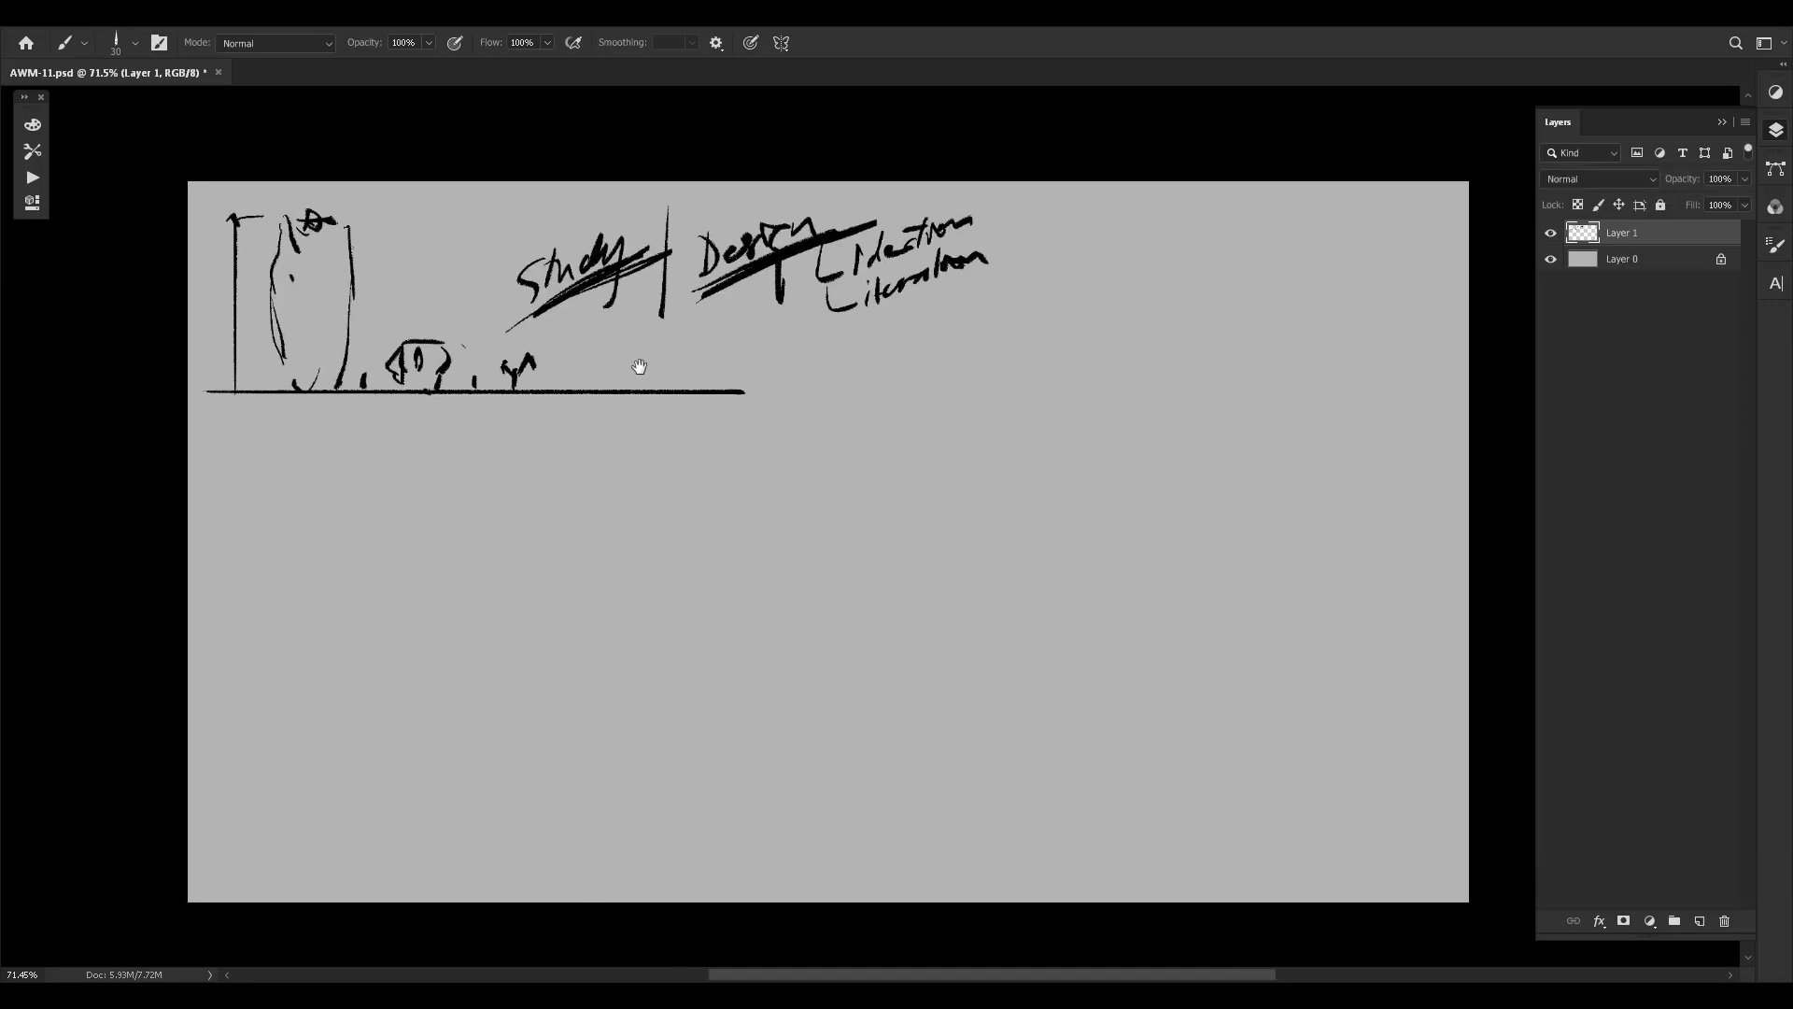
pyautogui.moveTo(1078, 180); pyautogui.dragTo(1071, 375)
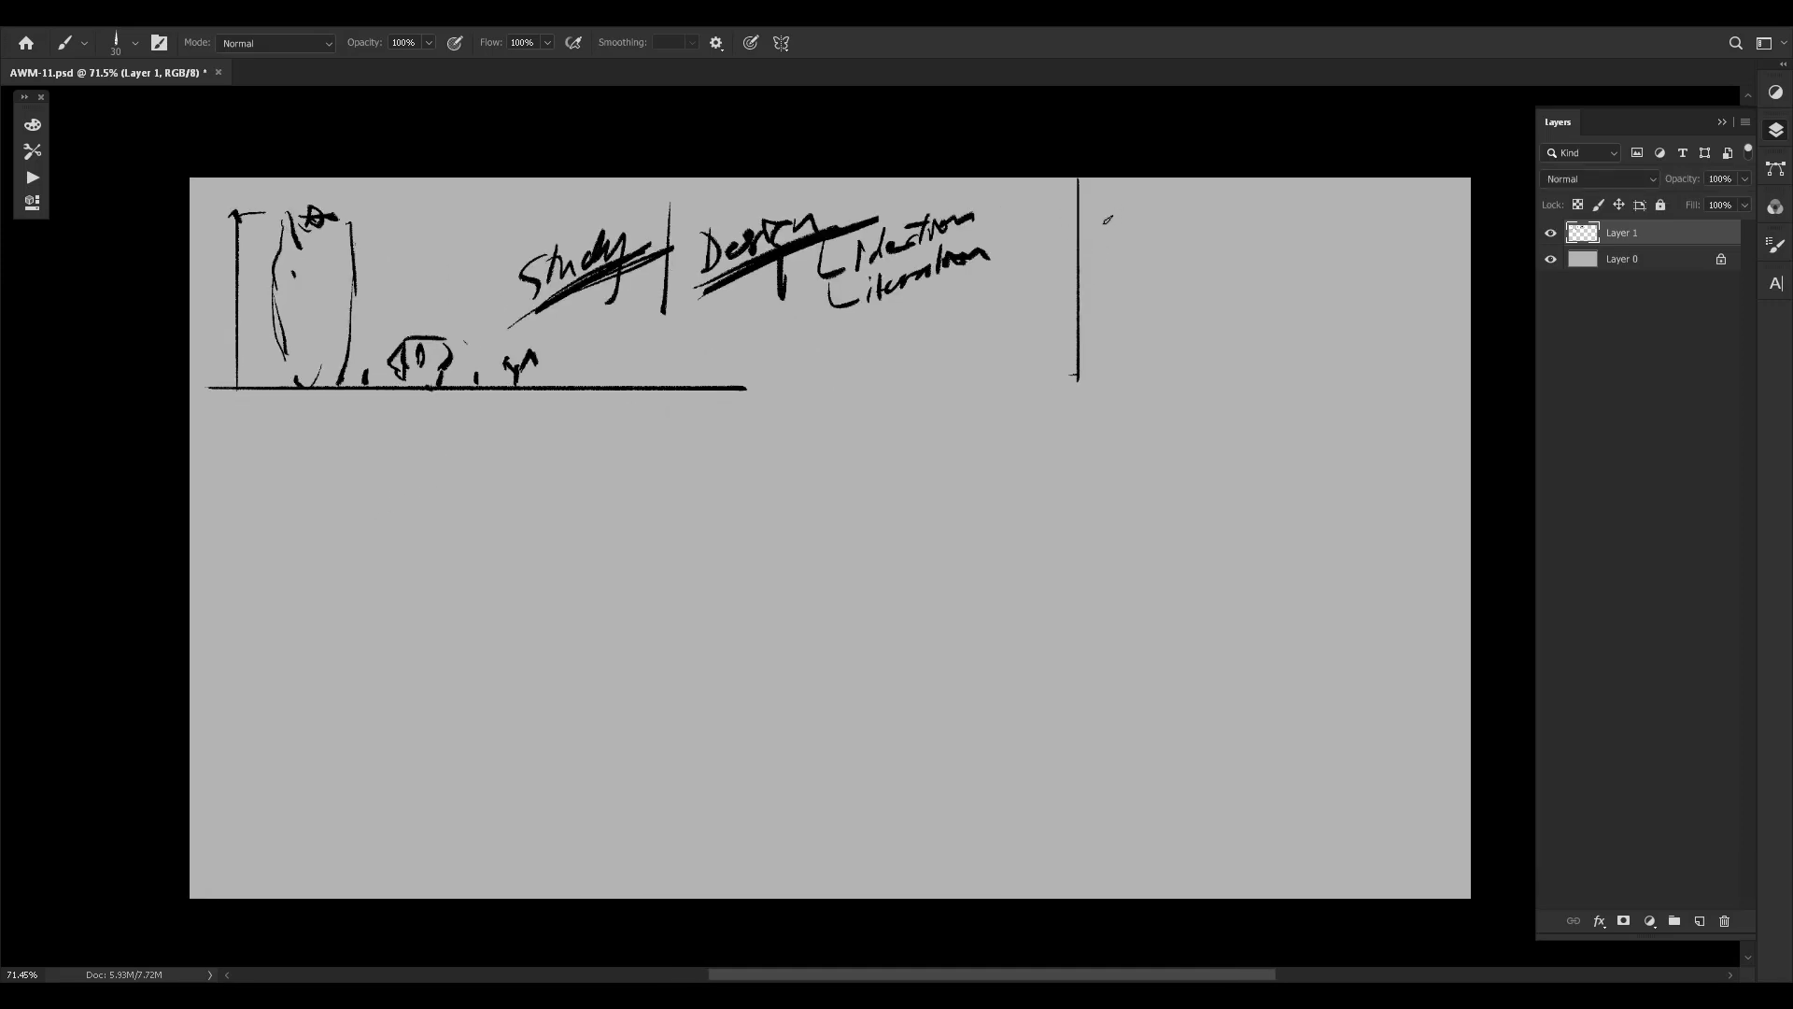
pyautogui.moveTo(1117, 212); pyautogui.dragTo(1101, 229)
pyautogui.moveTo(1124, 218)
pyautogui.mouseDown()
pyautogui.moveTo(1113, 252)
pyautogui.moveTo(1156, 222)
pyautogui.mouseUp()
pyautogui.hotkey('ctrl', 'z')
pyautogui.hotkey('ctrl', 'z')
pyautogui.hotkey('ctrl', 'z')
# Switch to the first 2 px ink brush, and handwrite and underline "Specific" and "Deliberate / Focus" beyond the divider.
pyautogui.rightClick(1141, 226)
pyautogui.doubleClick(1033, 491)
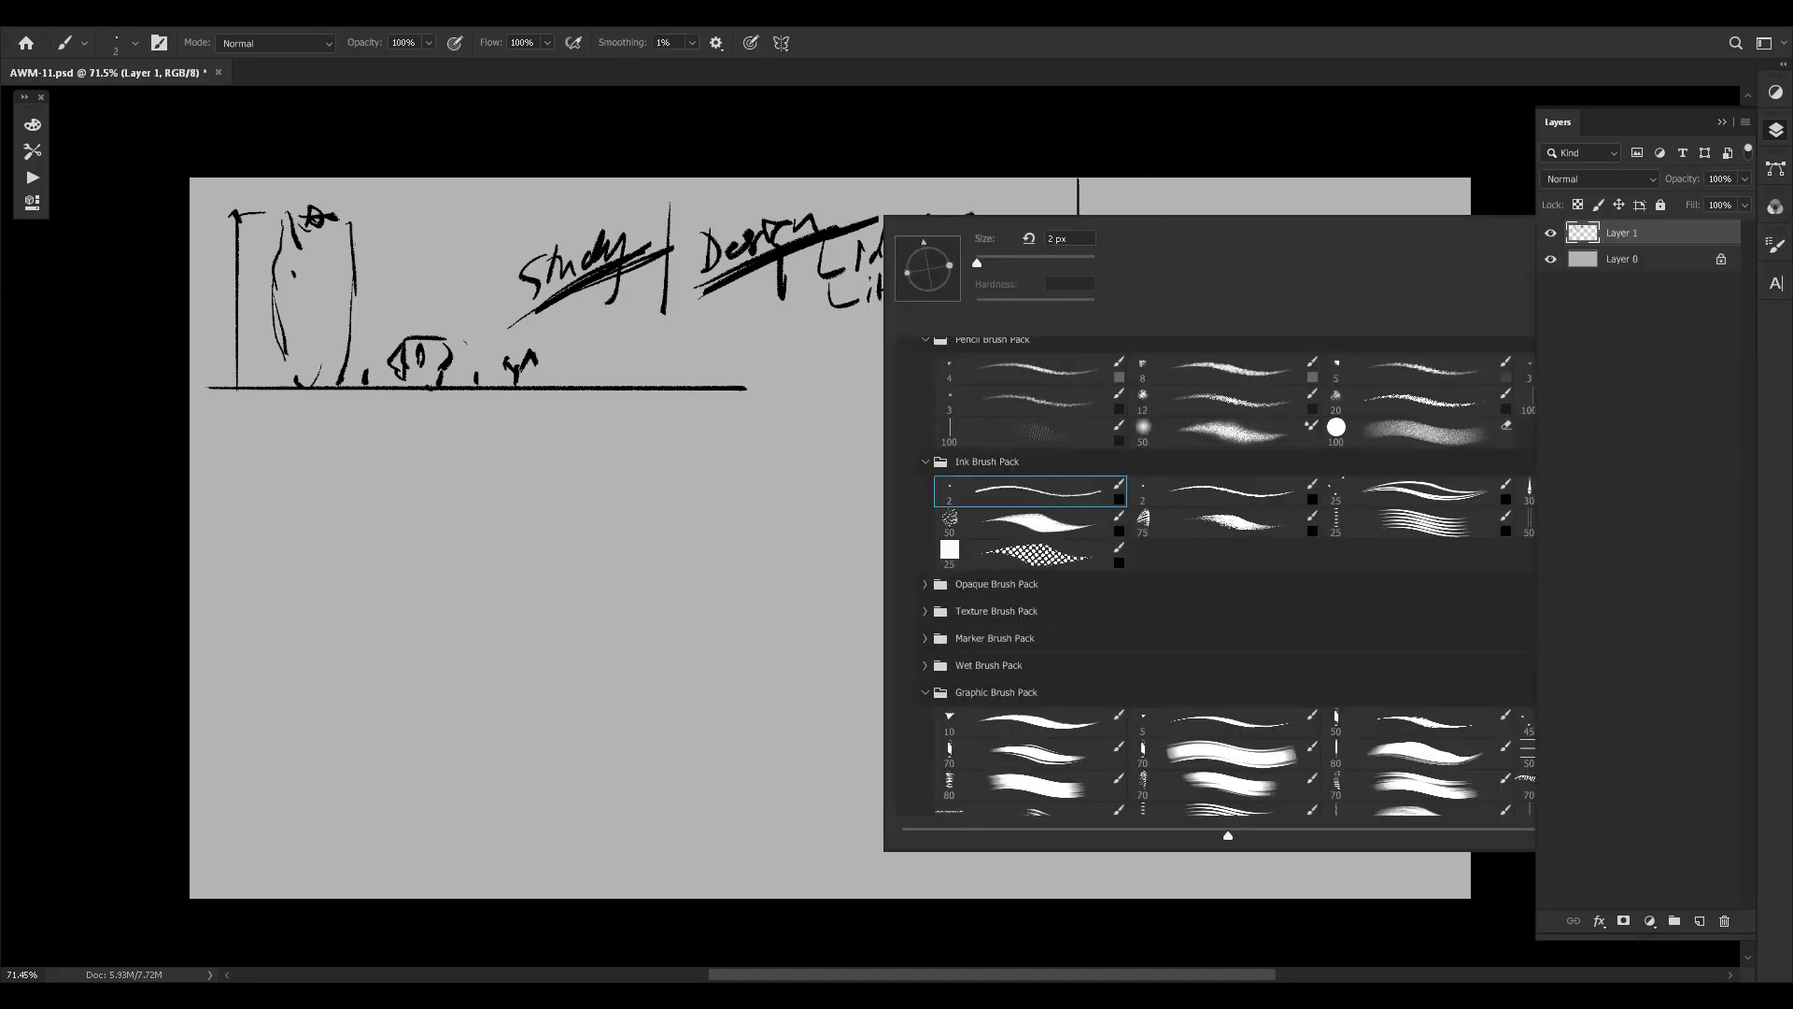
pyautogui.moveTo(1123, 213)
pyautogui.mouseDown()
pyautogui.moveTo(1107, 227)
pyautogui.moveTo(1155, 223)
pyautogui.moveTo(1165, 252)
pyautogui.moveTo(1222, 211)
pyautogui.mouseUp()
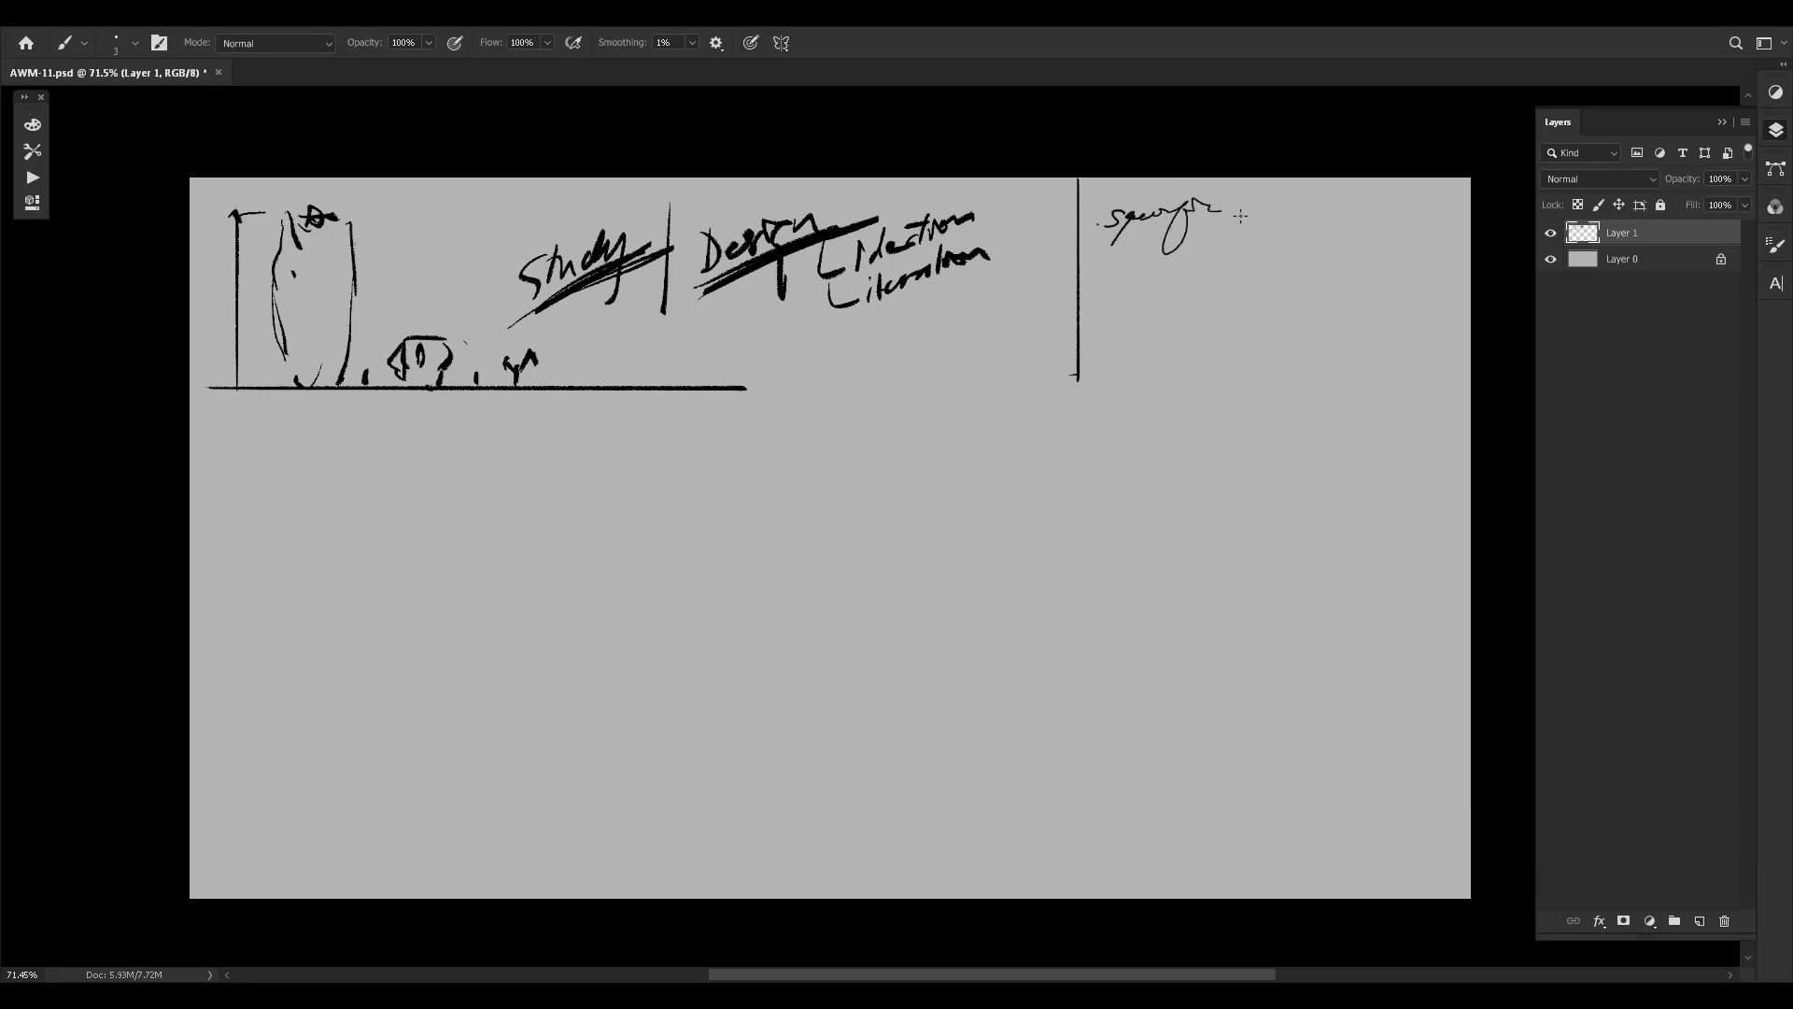
pyautogui.moveTo(1101, 226); pyautogui.dragTo(1248, 209)
pyautogui.hotkey('ctrl', 'z')
pyautogui.moveTo(1089, 244)
pyautogui.mouseDown()
pyautogui.moveTo(1191, 236)
pyautogui.moveTo(1139, 261)
pyautogui.moveTo(1266, 236)
pyautogui.moveTo(1230, 239)
pyautogui.moveTo(1292, 208)
pyautogui.moveTo(1326, 225)
pyautogui.moveTo(1364, 207)
pyautogui.mouseUp()
pyautogui.moveTo(1083, 285); pyautogui.dragTo(1392, 226)
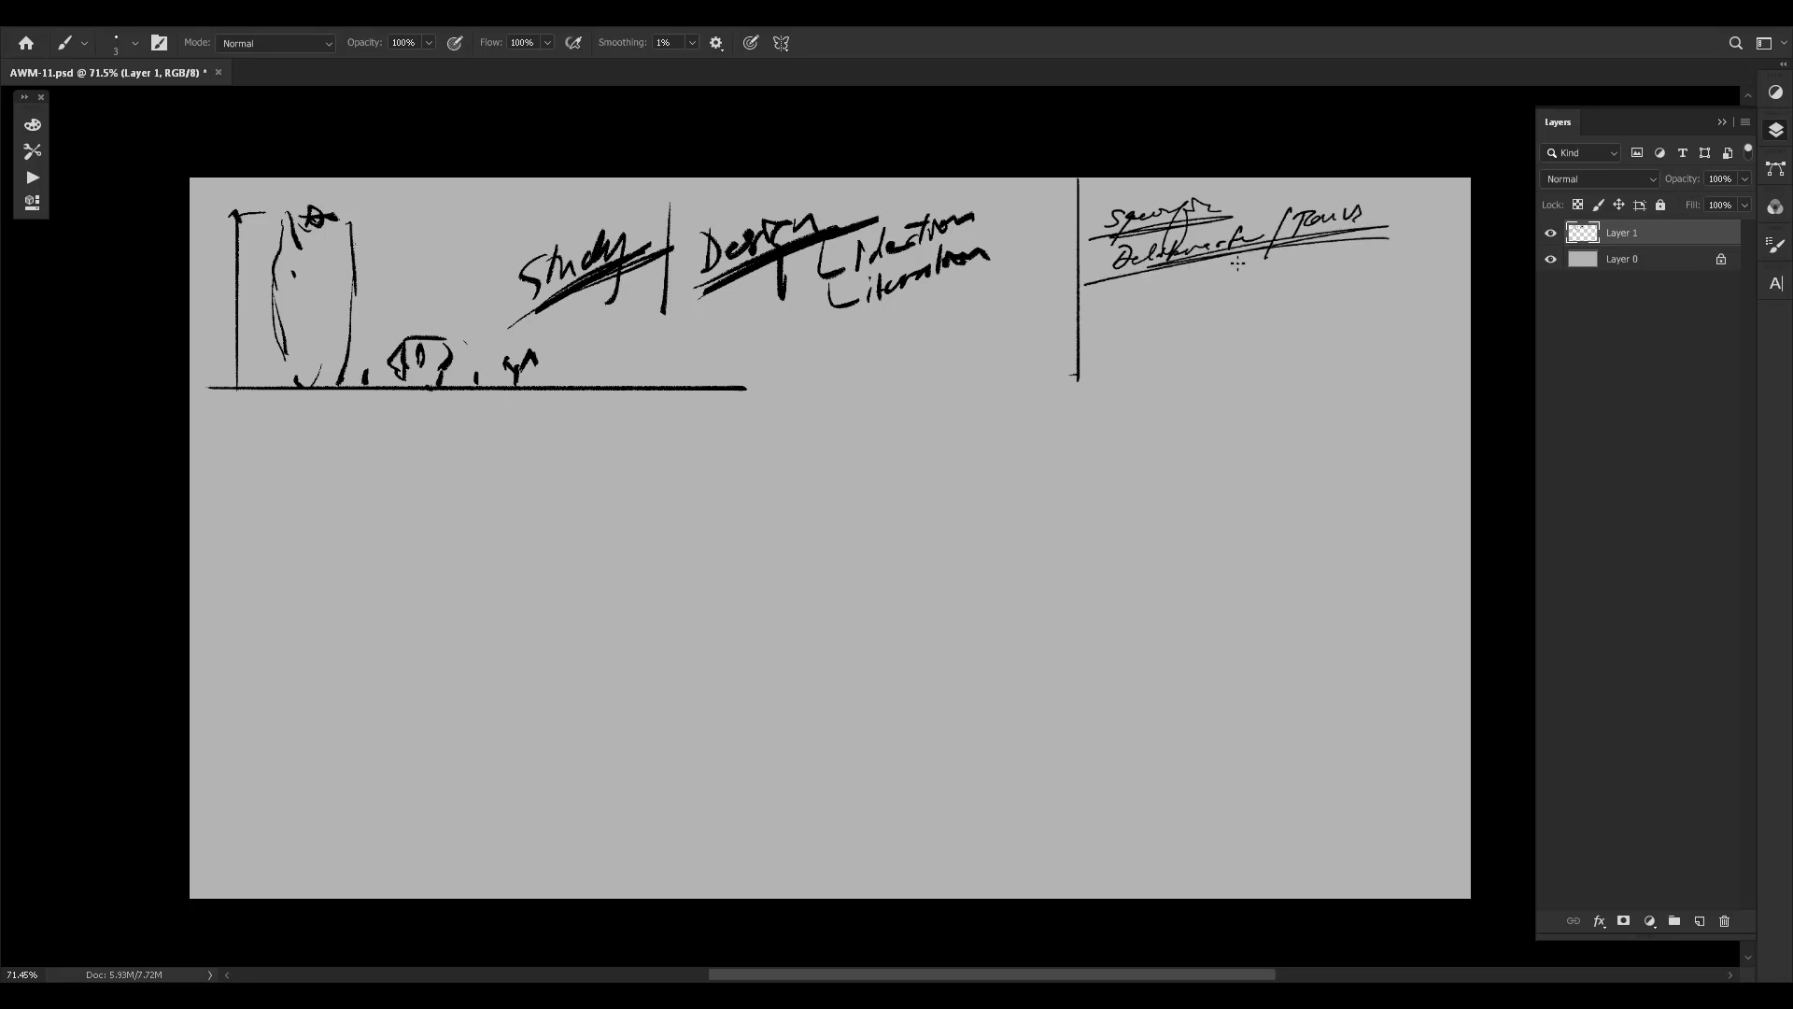
# Draw a frame around "Specific" and "Deliberate / Focus", and handwrite "Actions" underlined below it.
pyautogui.moveTo(1095, 183)
pyautogui.mouseDown()
pyautogui.moveTo(1086, 272)
pyautogui.moveTo(1144, 178)
pyautogui.mouseUp()
pyautogui.moveTo(1351, 177)
pyautogui.mouseDown()
pyautogui.moveTo(1421, 238)
pyautogui.moveTo(1346, 276)
pyautogui.mouseUp()
pyautogui.moveTo(1115, 318)
pyautogui.mouseDown()
pyautogui.moveTo(1132, 342)
pyautogui.moveTo(1130, 321)
pyautogui.mouseUp()
pyautogui.moveTo(1149, 325)
pyautogui.mouseDown()
pyautogui.moveTo(1133, 336)
pyautogui.moveTo(1152, 334)
pyautogui.mouseUp()
pyautogui.moveTo(1156, 327)
pyautogui.mouseDown()
pyautogui.moveTo(1121, 348)
pyautogui.moveTo(1201, 318)
pyautogui.mouseUp()
pyautogui.moveTo(1121, 346); pyautogui.dragTo(1212, 322)
pyautogui.moveTo(1216, 309)
pyautogui.mouseDown()
pyautogui.moveTo(1244, 291)
pyautogui.moveTo(1231, 320)
pyautogui.mouseUp()
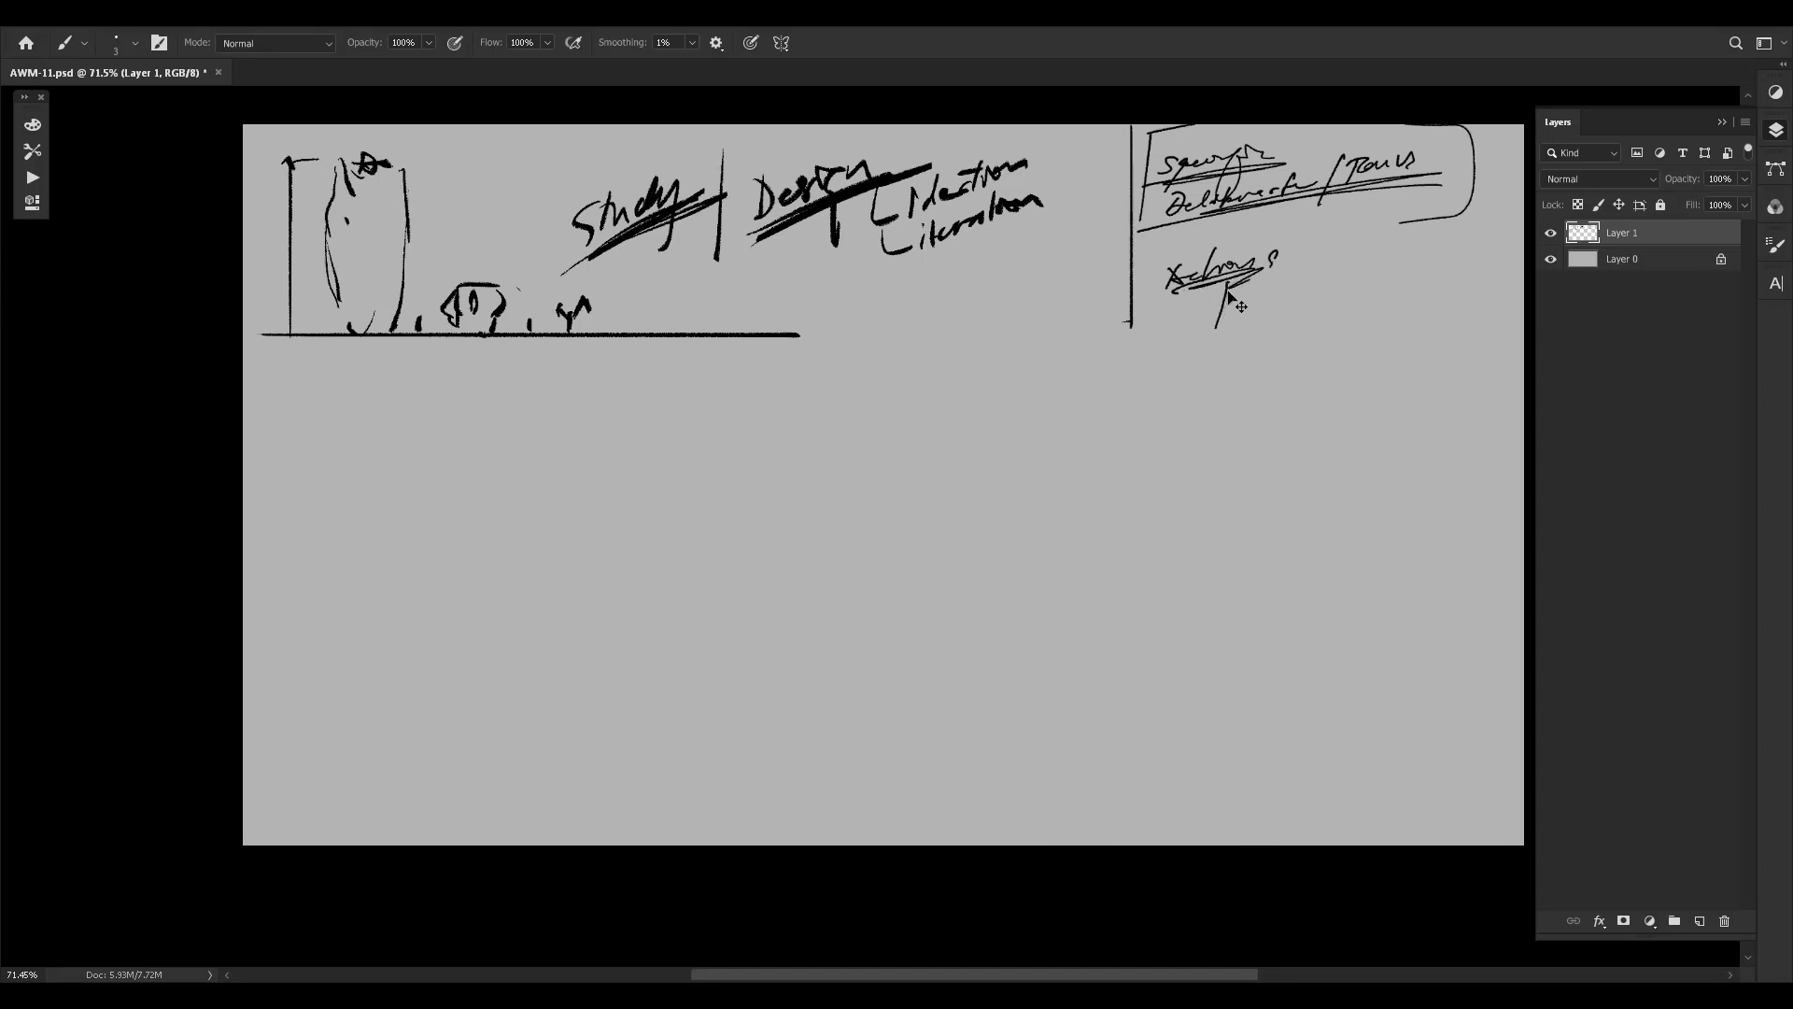
pyautogui.hotkey('ctrl', 'z')
# Draw a rising curve from "Actions", and handwrite "Cohesion" underlined beneath the curve.
pyautogui.moveTo(1228, 281)
pyautogui.mouseDown()
pyautogui.moveTo(1224, 318)
pyautogui.moveTo(1446, 237)
pyautogui.mouseUp()
pyautogui.hotkey('ctrl', 'z')
pyautogui.moveTo(1331, 291); pyautogui.dragTo(1324, 309)
pyautogui.moveTo(1338, 297); pyautogui.dragTo(1373, 297)
pyautogui.moveTo(1373, 289); pyautogui.dragTo(1474, 260)
pyautogui.moveTo(1317, 322)
pyautogui.mouseDown()
pyautogui.moveTo(1412, 278)
pyautogui.moveTo(1376, 308)
pyautogui.mouseUp()
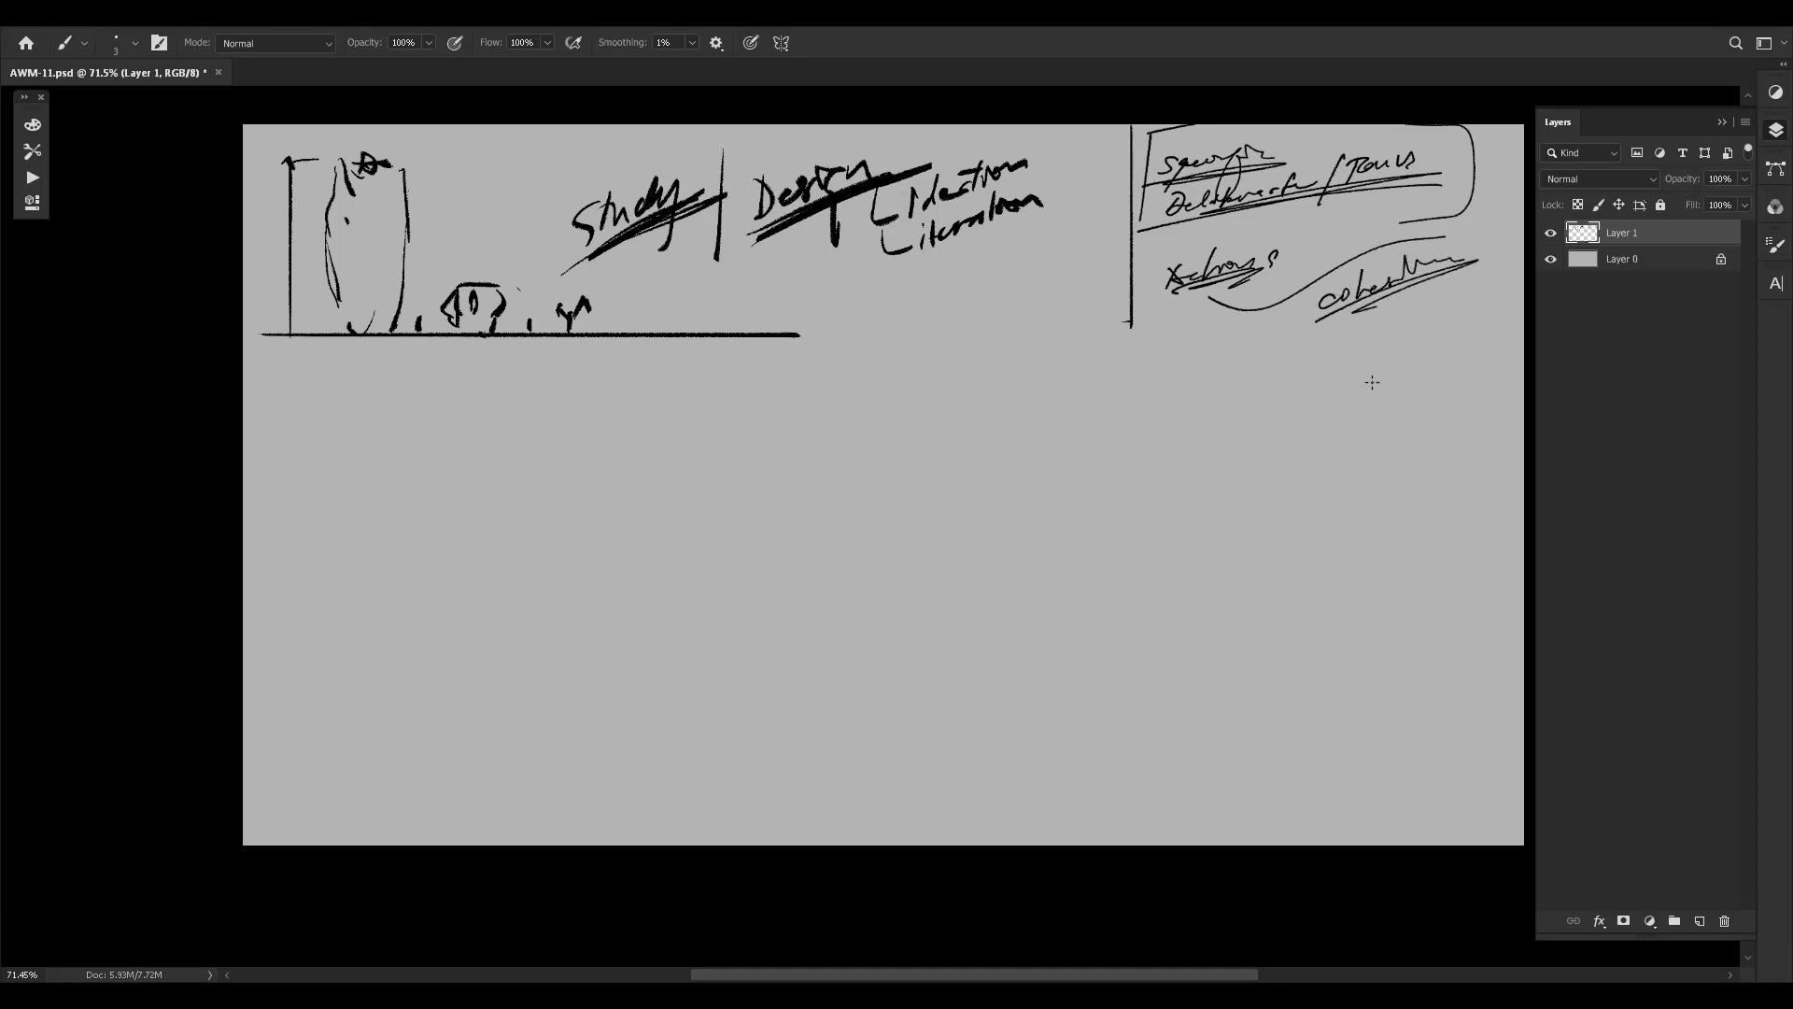
pyautogui.moveTo(1363, 420); pyautogui.dragTo(1321, 477)
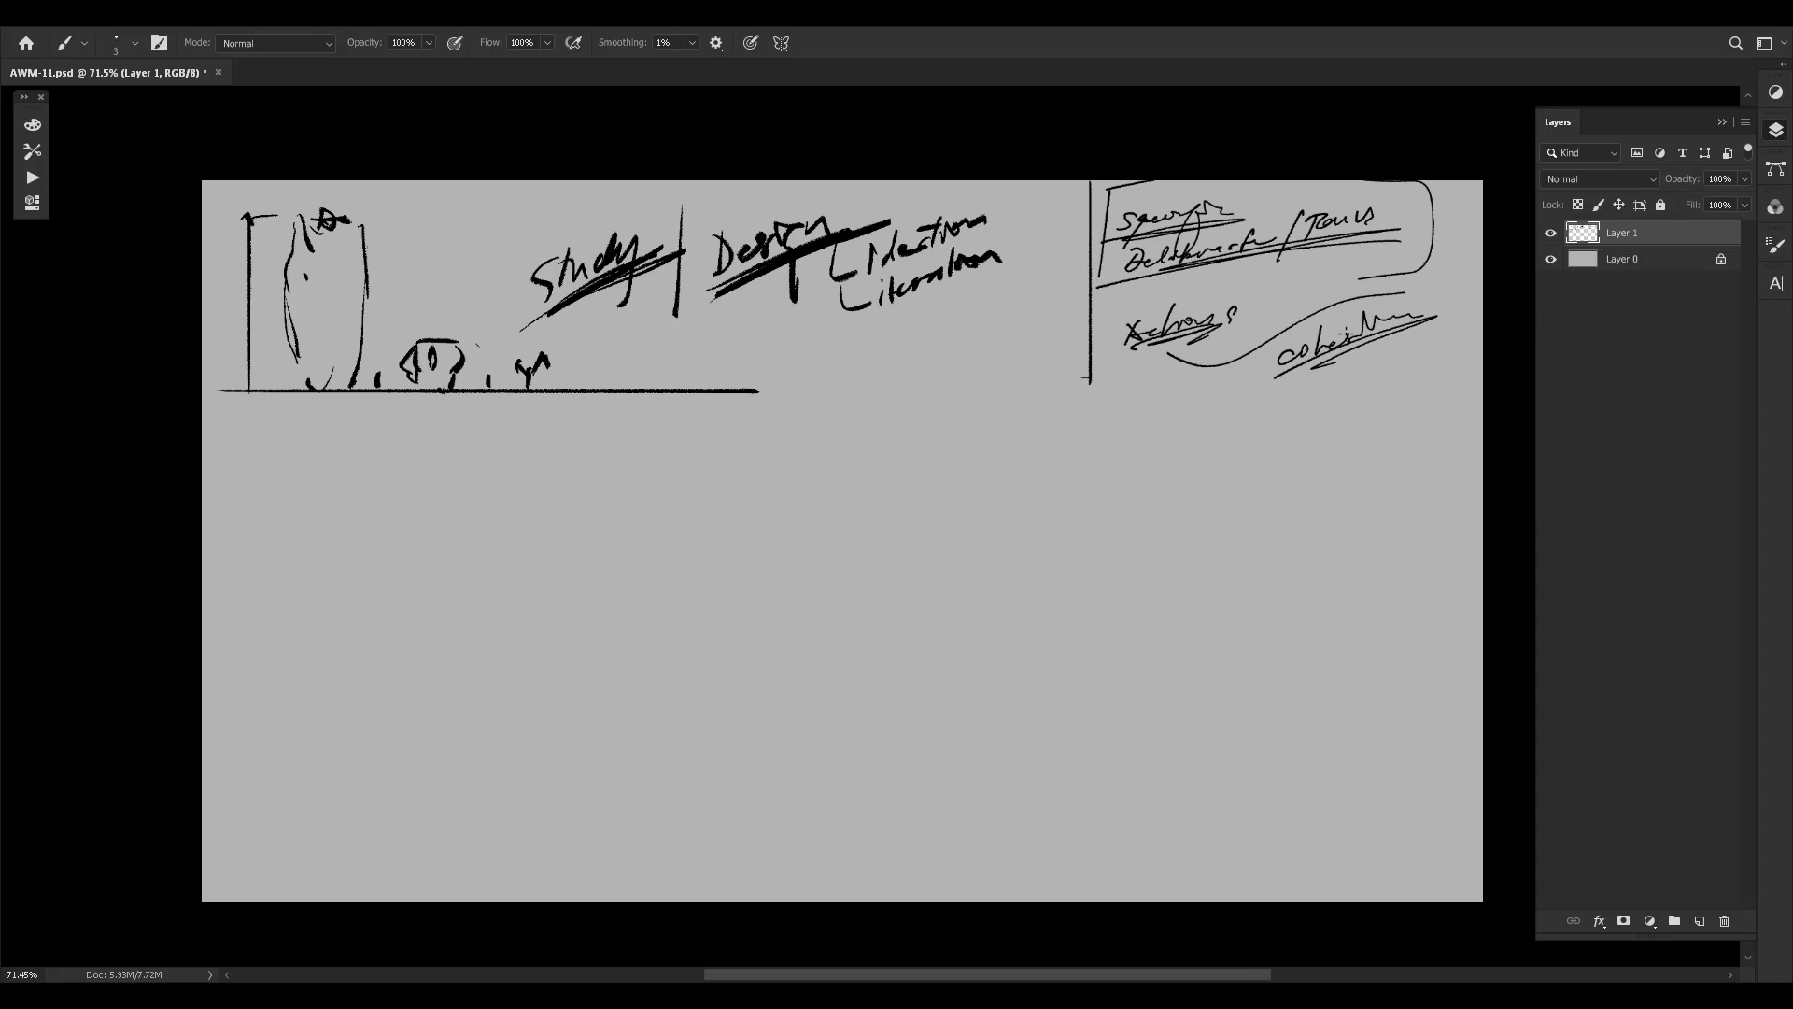
# Add thin hatching strokes beneath the word "Design" for extra emphasis.
pyautogui.moveTo(584, 392)
pyautogui.mouseDown()
pyautogui.moveTo(688, 280)
pyautogui.moveTo(636, 314)
pyautogui.mouseUp()
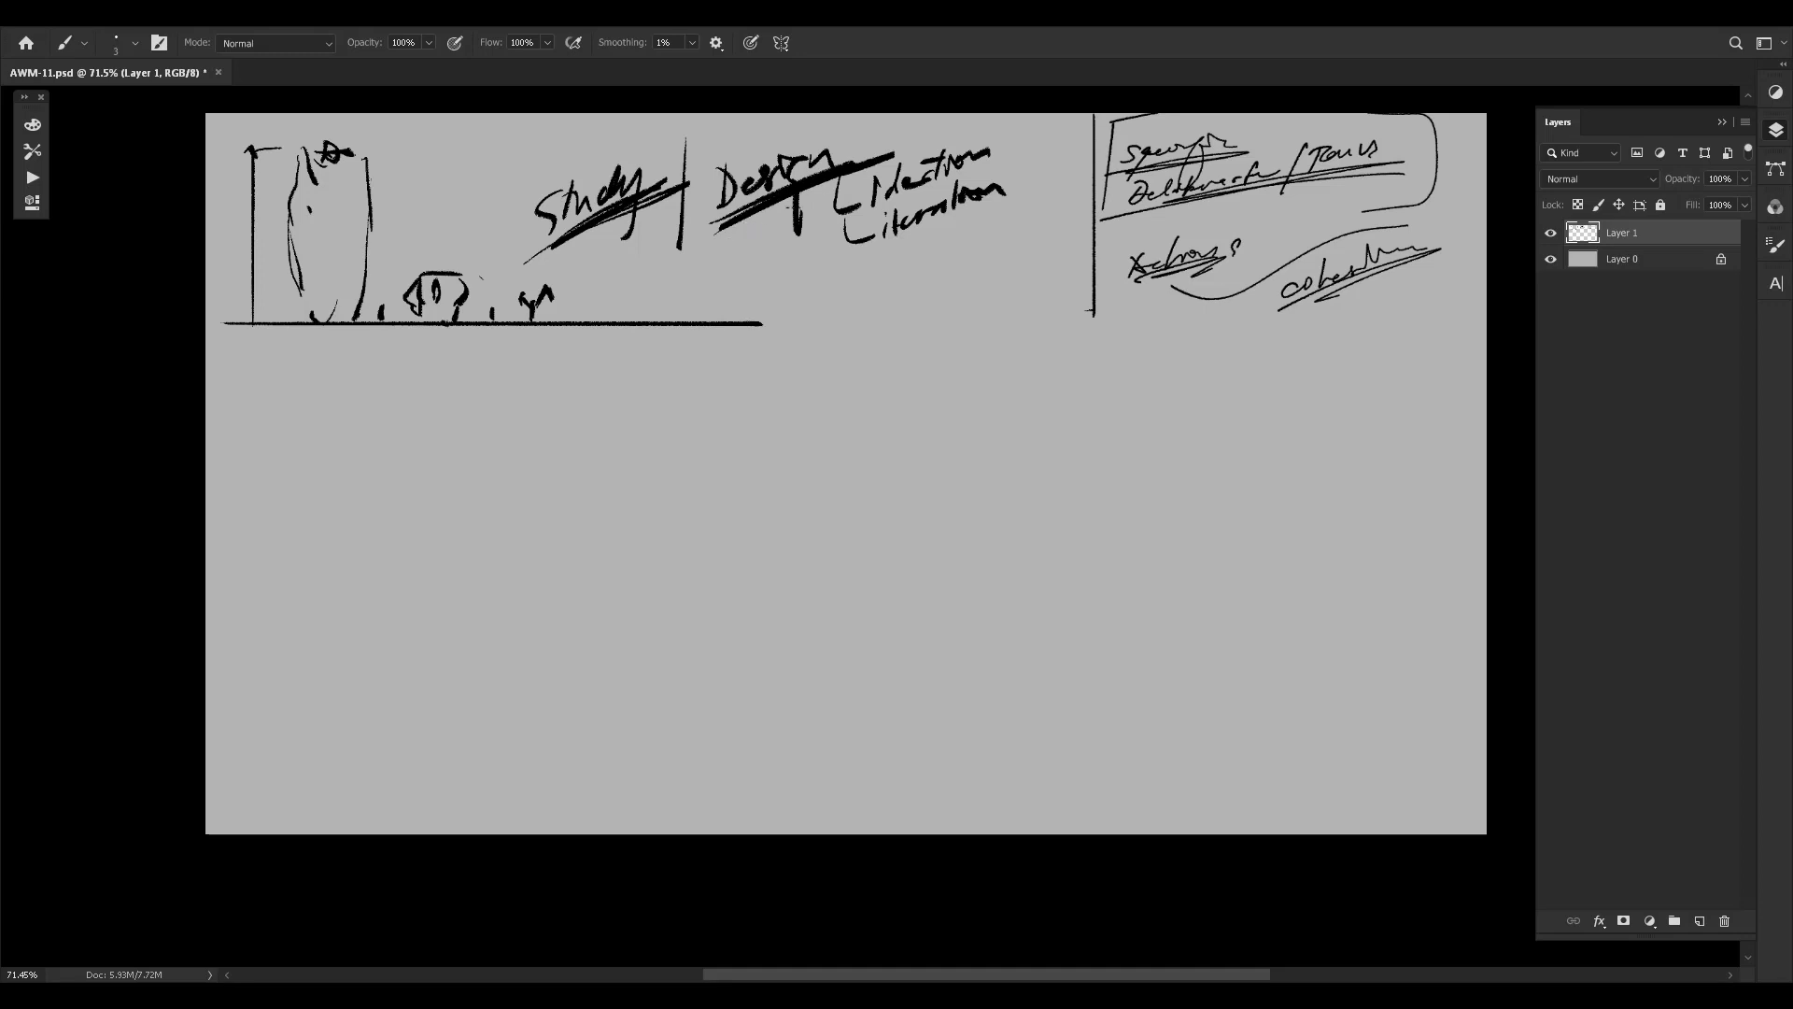
pyautogui.moveTo(755, 235); pyautogui.dragTo(810, 195)
pyautogui.moveTo(744, 234); pyautogui.dragTo(827, 184)
pyautogui.moveTo(840, 303); pyautogui.dragTo(853, 298)
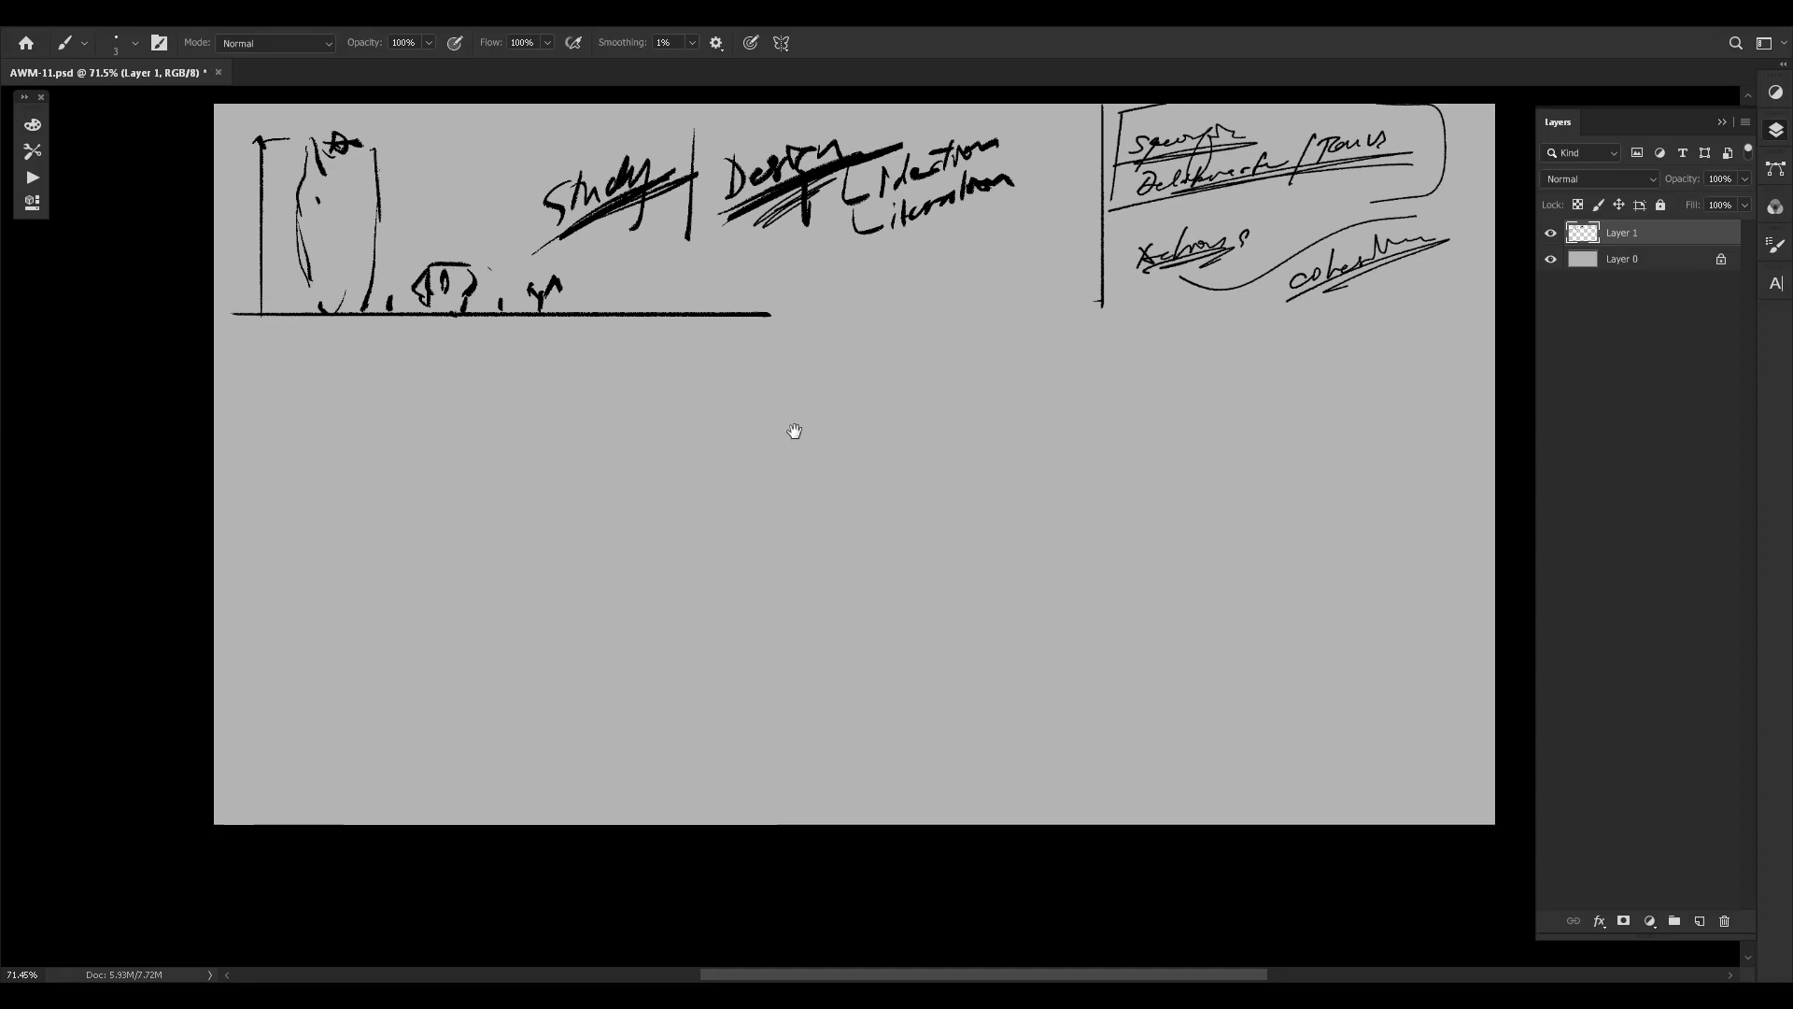
# Scale all notes on Layer 1 down to about 86.5% and shift them toward the canvas's left edge.
pyautogui.scroll(-1, 793, 429)
pyautogui.moveTo(730, 517); pyautogui.dragTo(740, 420)
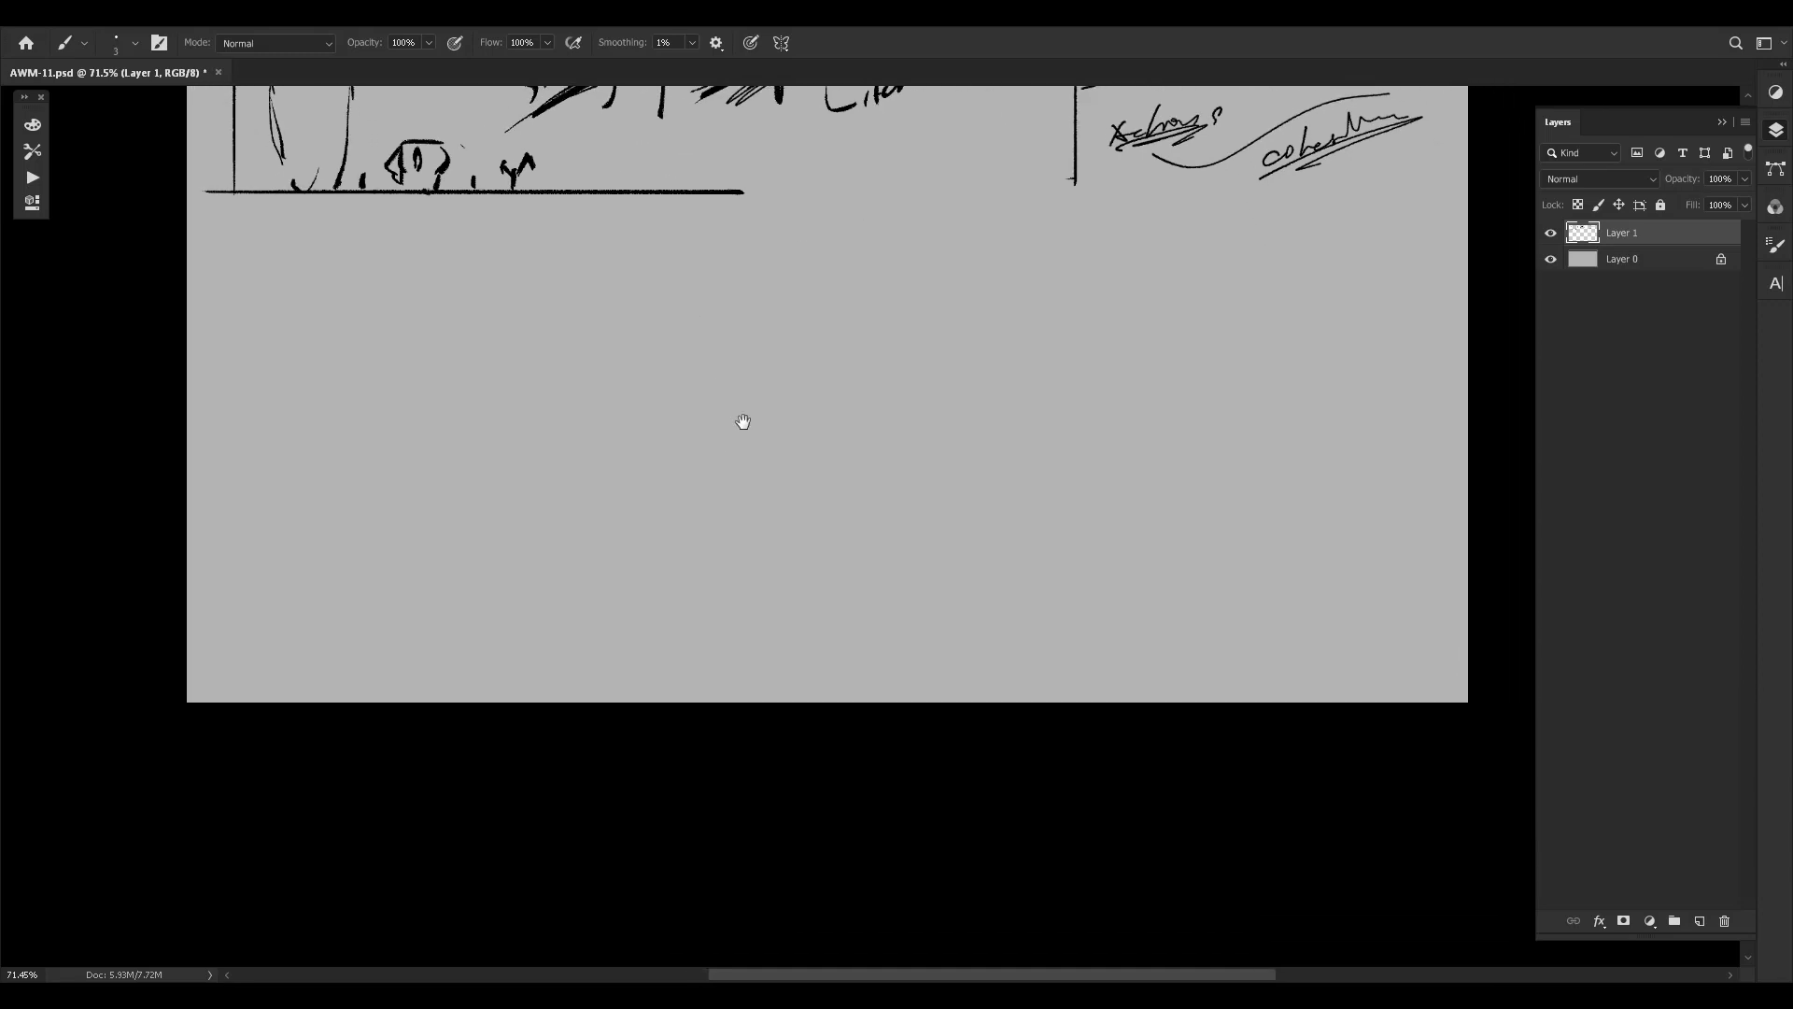
pyautogui.scroll(3, 1043, 348)
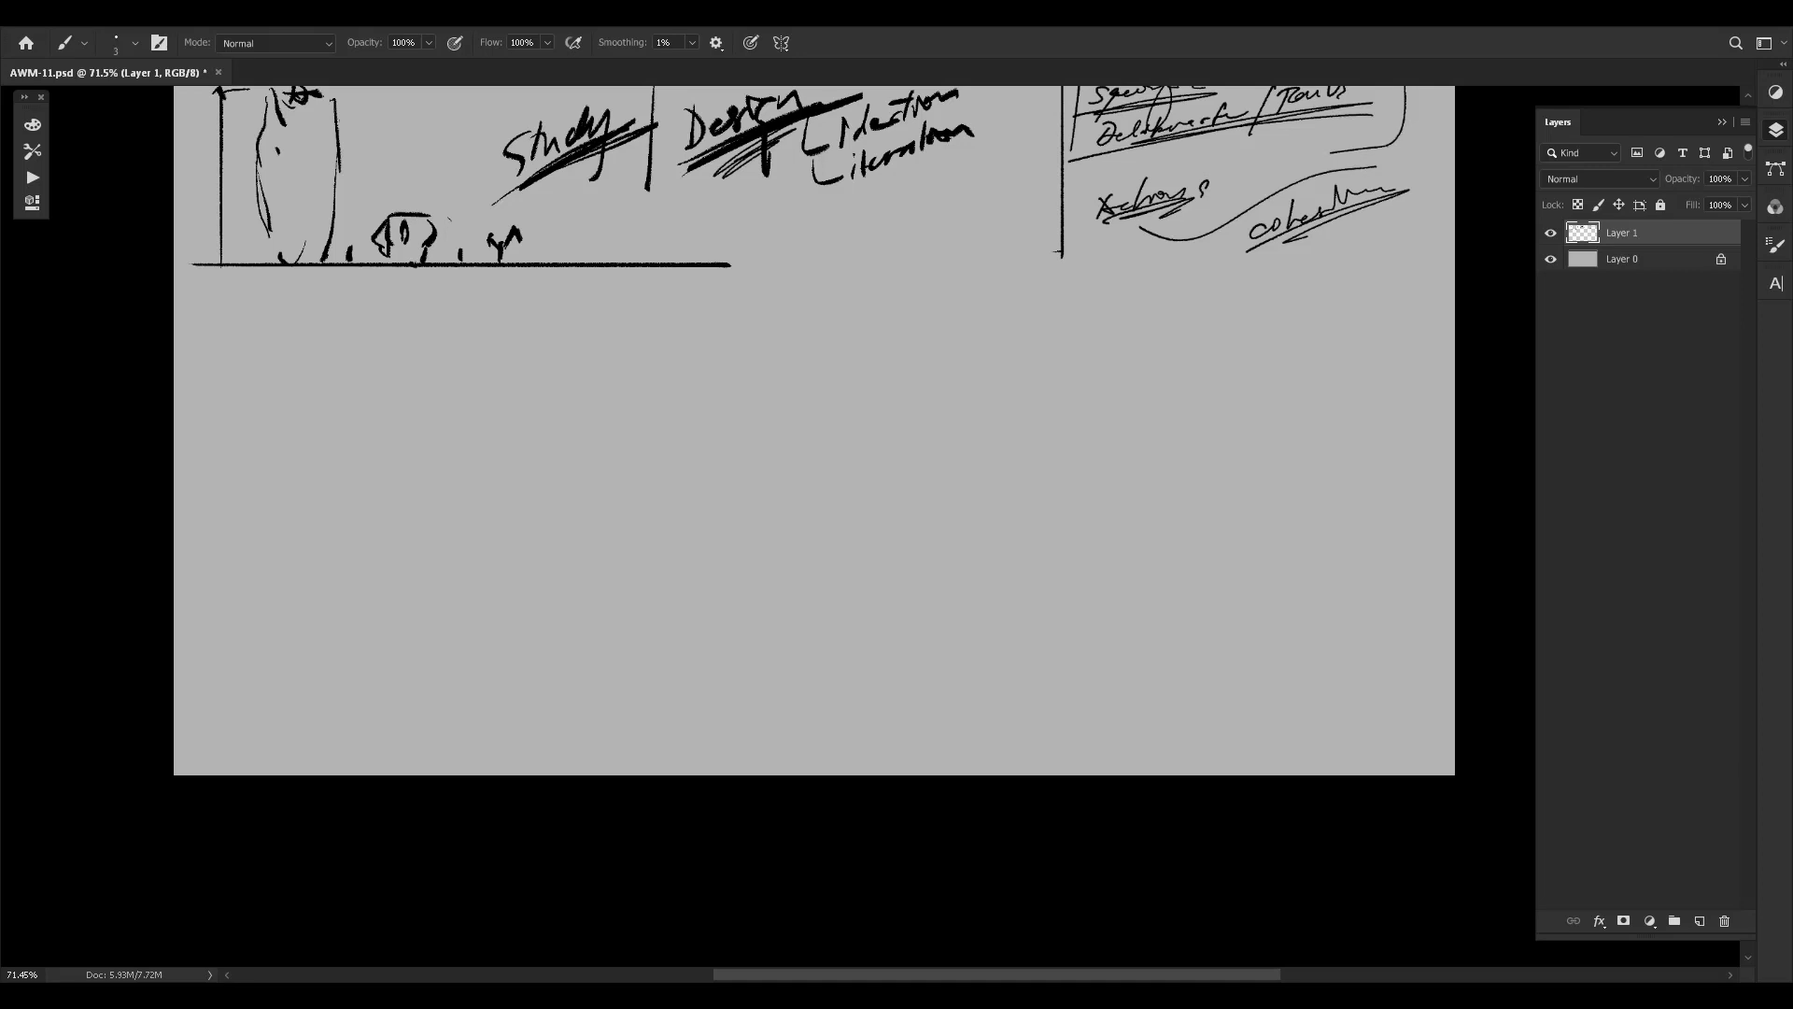
pyautogui.hscroll(3, 1149, 532)
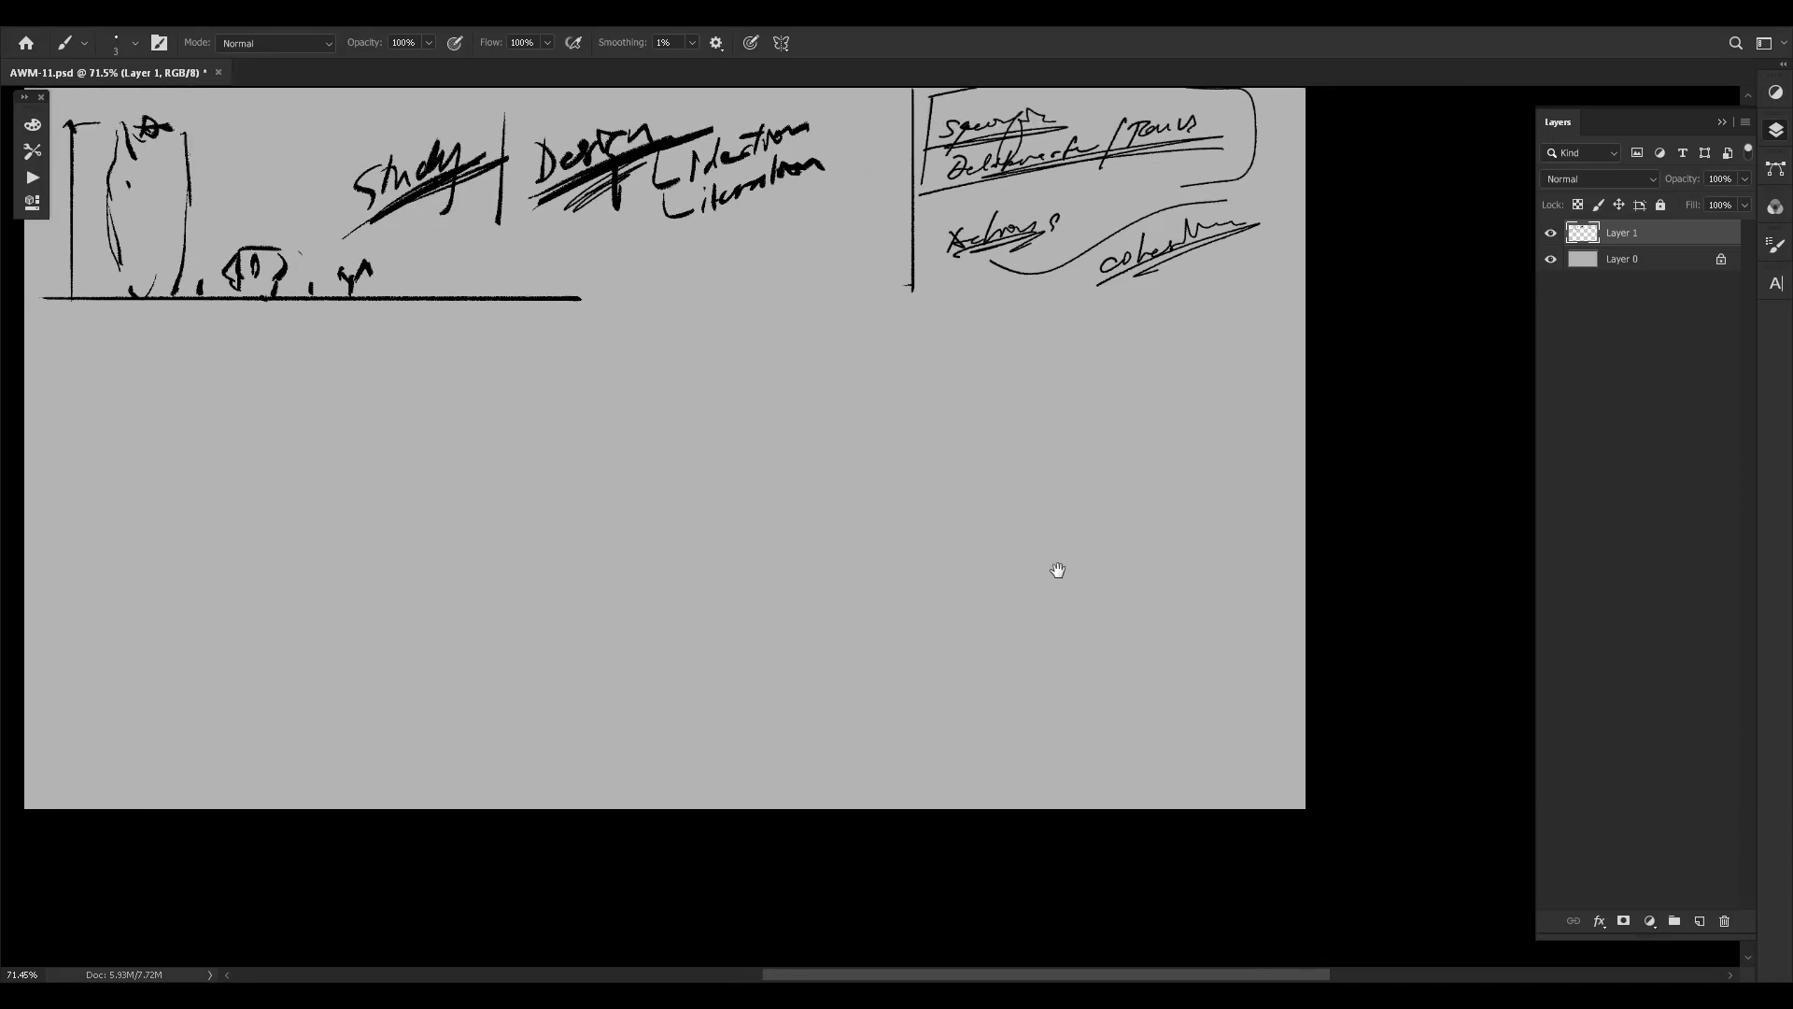
pyautogui.scroll(2, 822, 514)
pyautogui.hotkey('ctrl', 't')
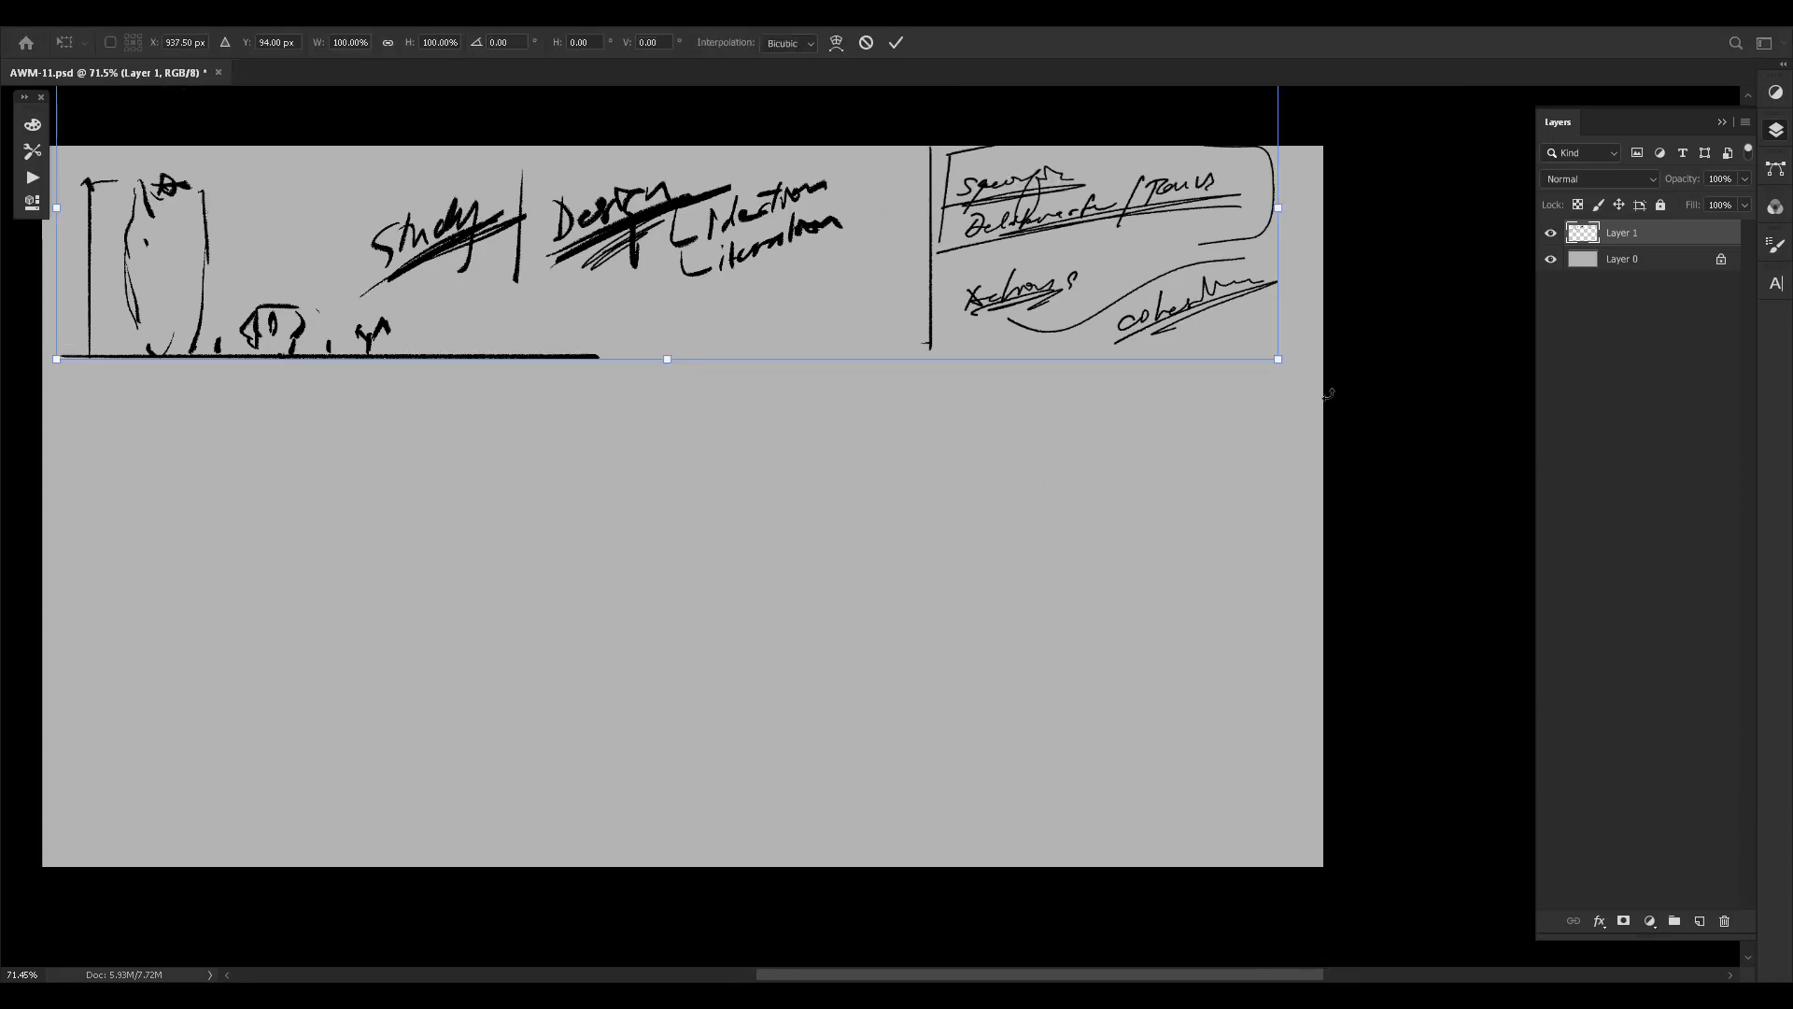
pyautogui.moveTo(1252, 328); pyautogui.dragTo(1102, 299)
pyautogui.moveTo(1064, 225)
pyautogui.mouseDown()
pyautogui.moveTo(981, 245)
pyautogui.moveTo(892, 218)
pyautogui.mouseUp()
pyautogui.press('Return')
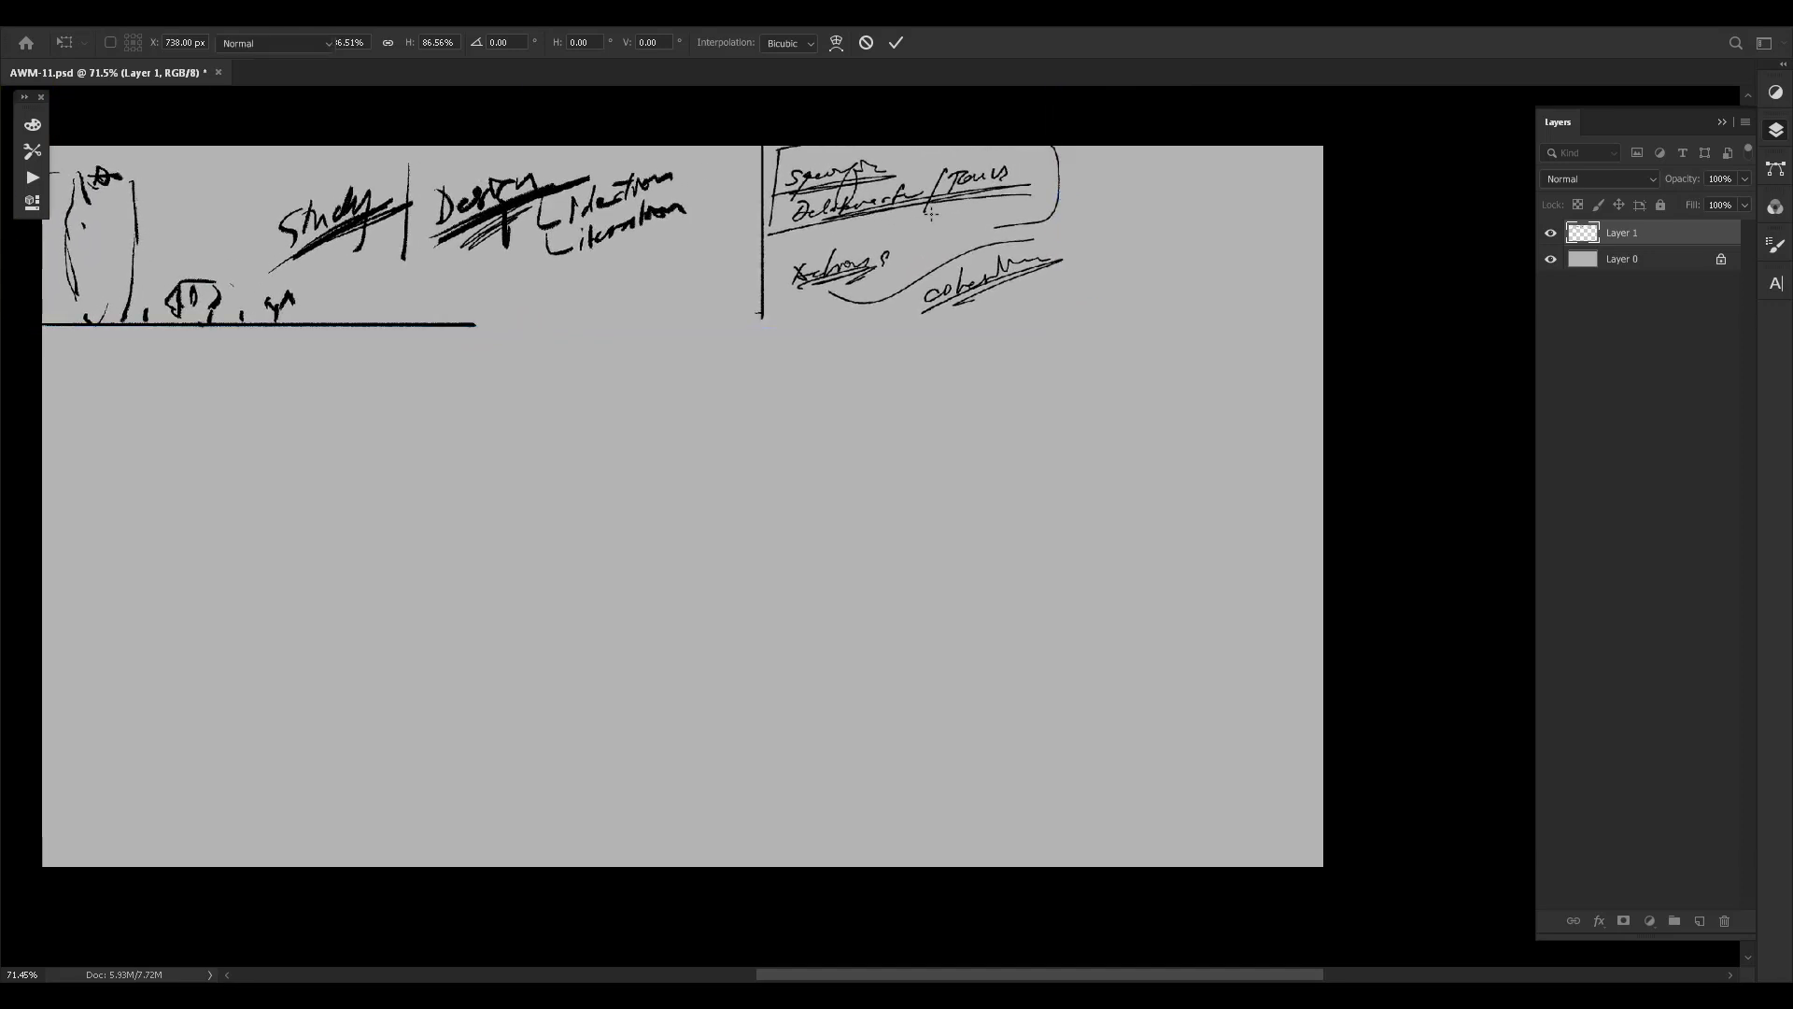
# Crop the document to its current canvas bounds with Delete Cropped Pixels enabled.
pyautogui.press('c')
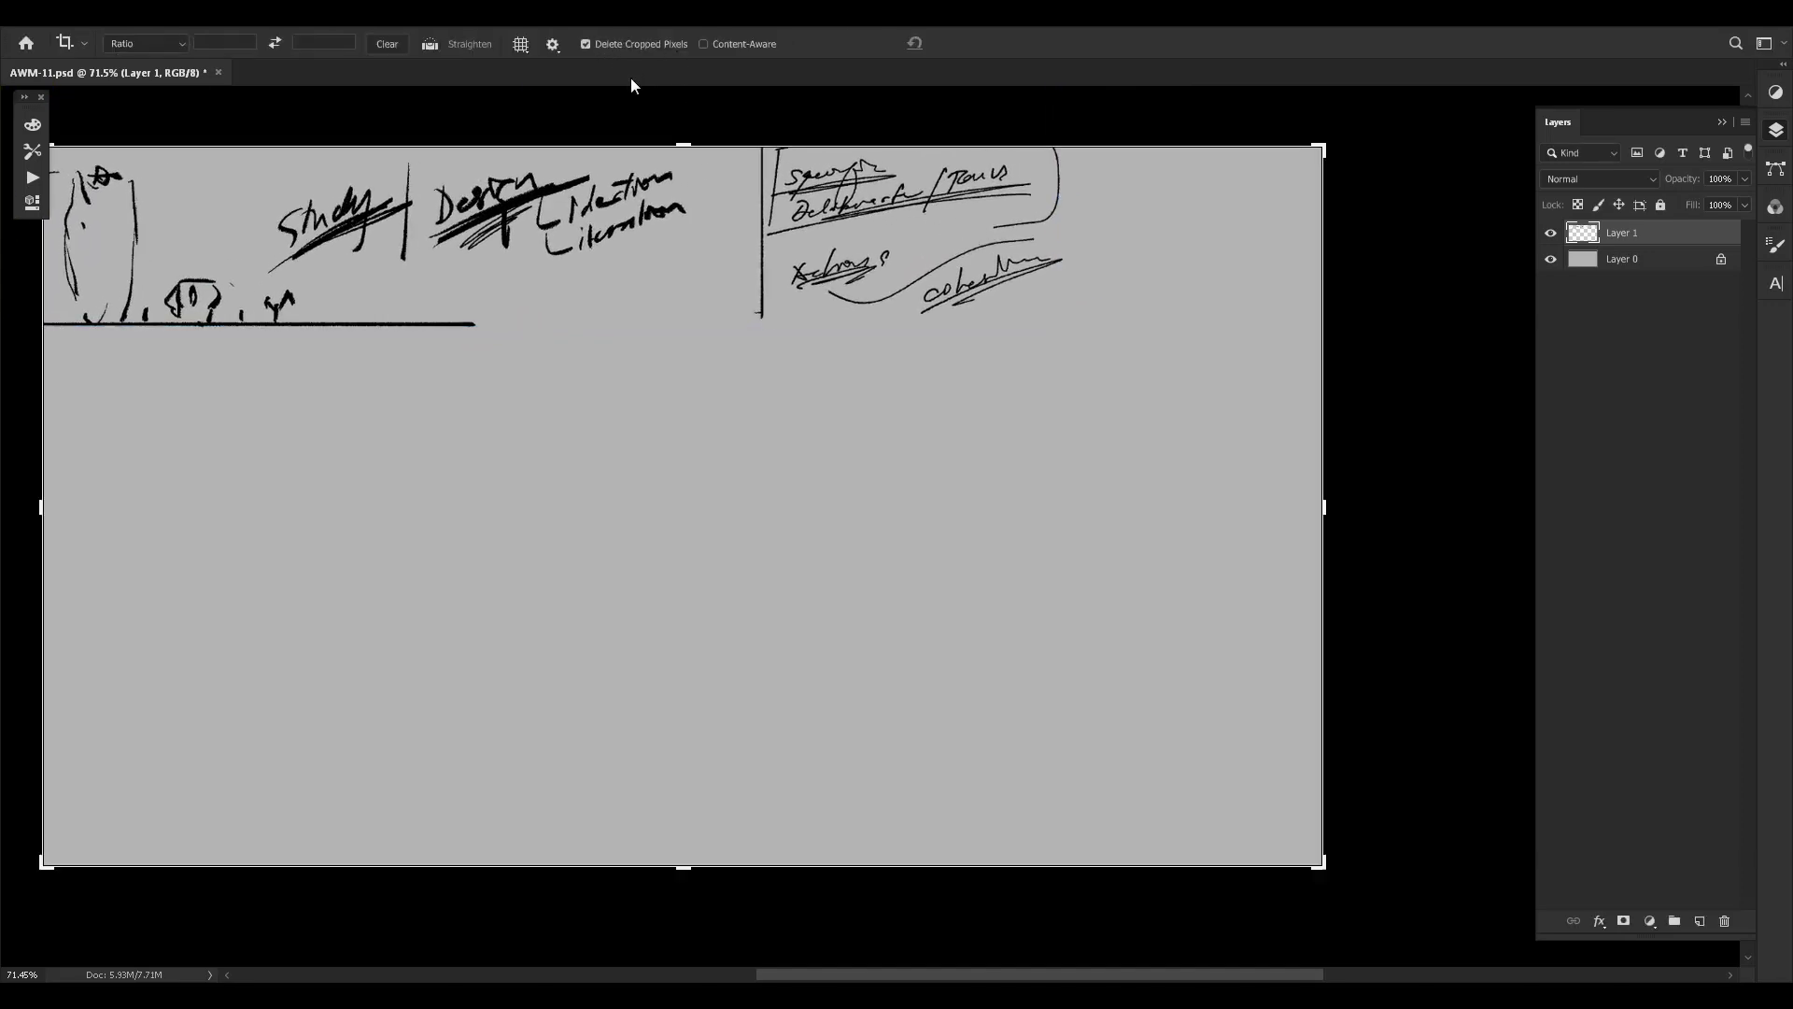
pyautogui.click(1070, 467)
pyautogui.press('Return')
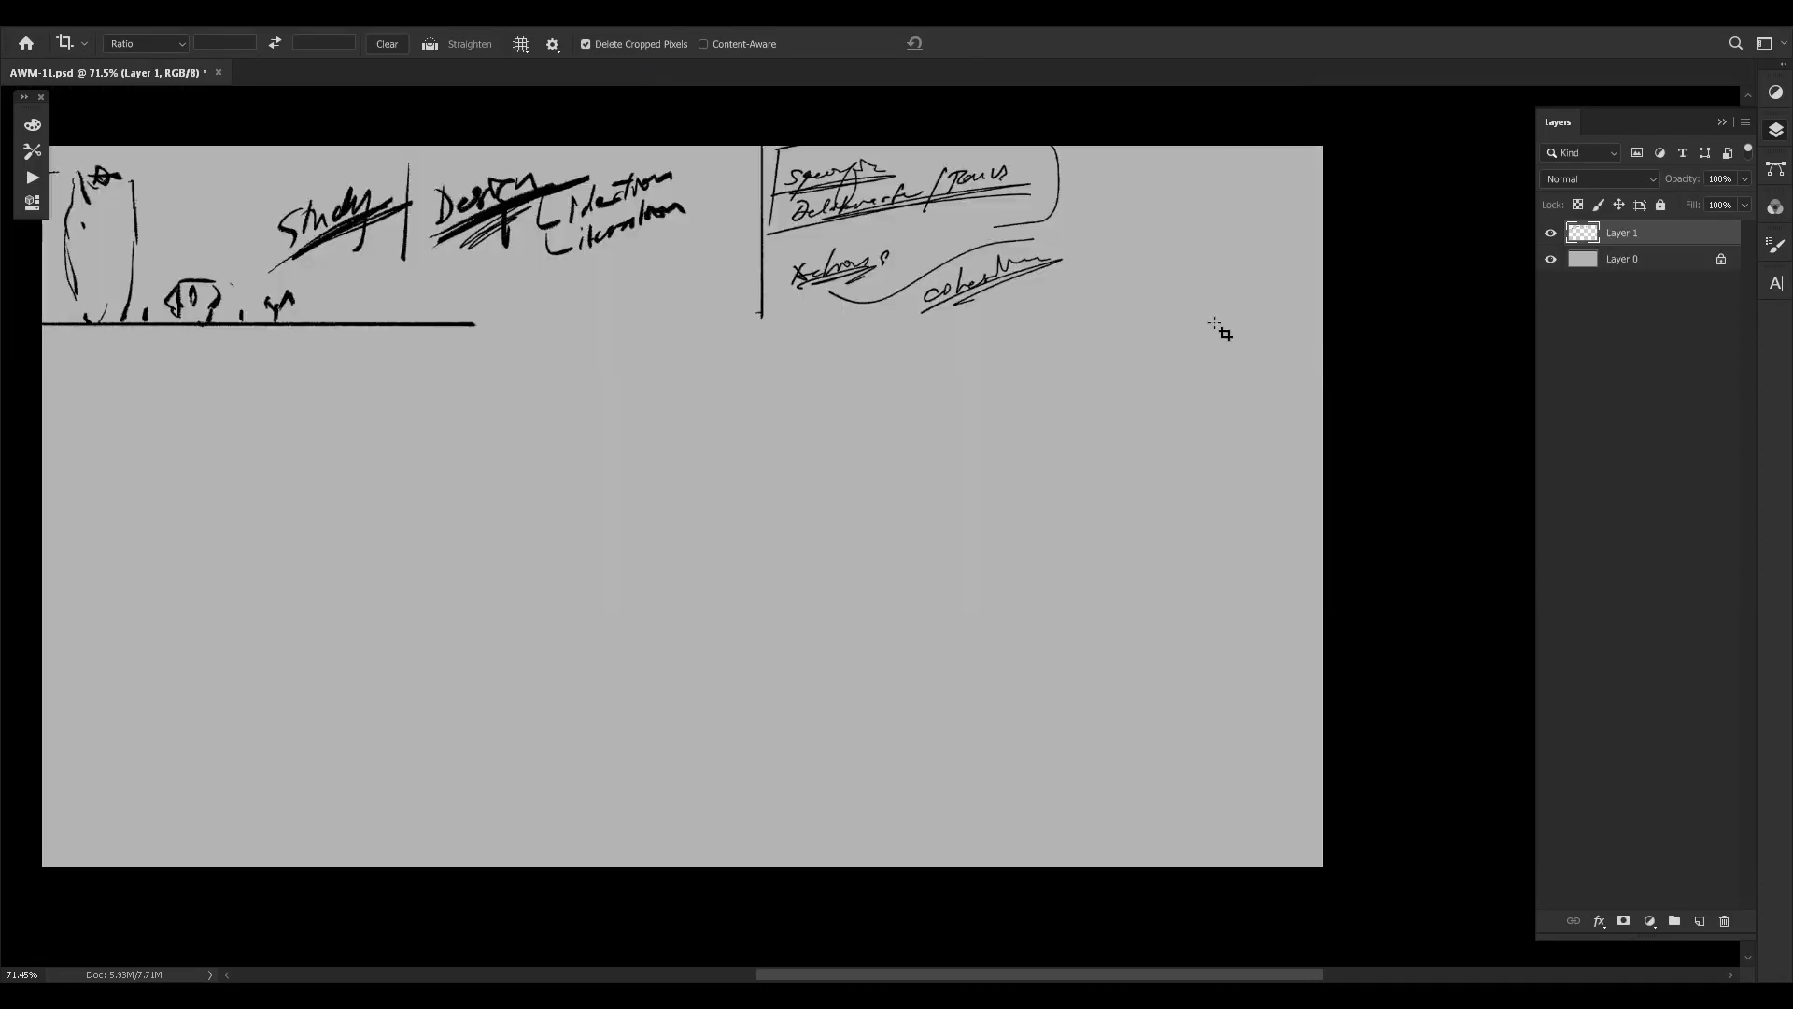
# Lock Layer 1's image pixels and extend the canvas downward with the Crop tool, with Delete Cropped Pixels disabled.
pyautogui.click(1600, 205)
pyautogui.click(1654, 260)
pyautogui.moveTo(1053, 384); pyautogui.dragTo(1264, 243)
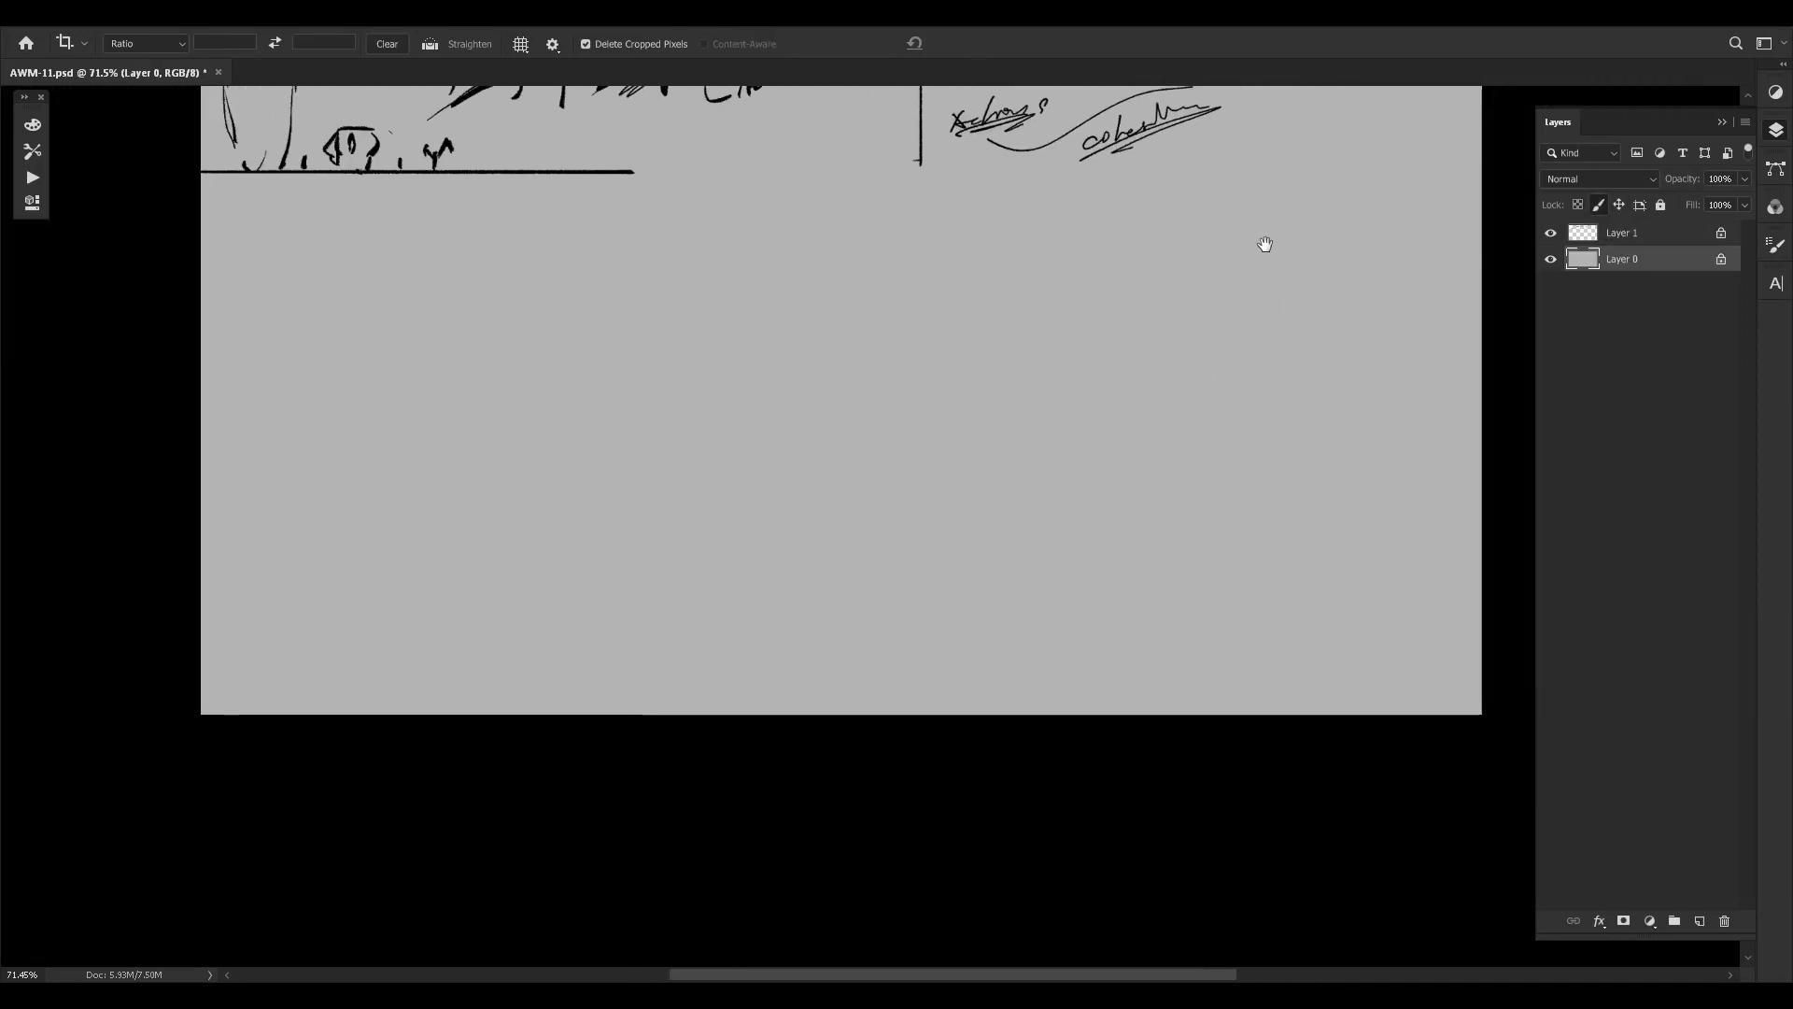
pyautogui.moveTo(1168, 496); pyautogui.dragTo(913, 641)
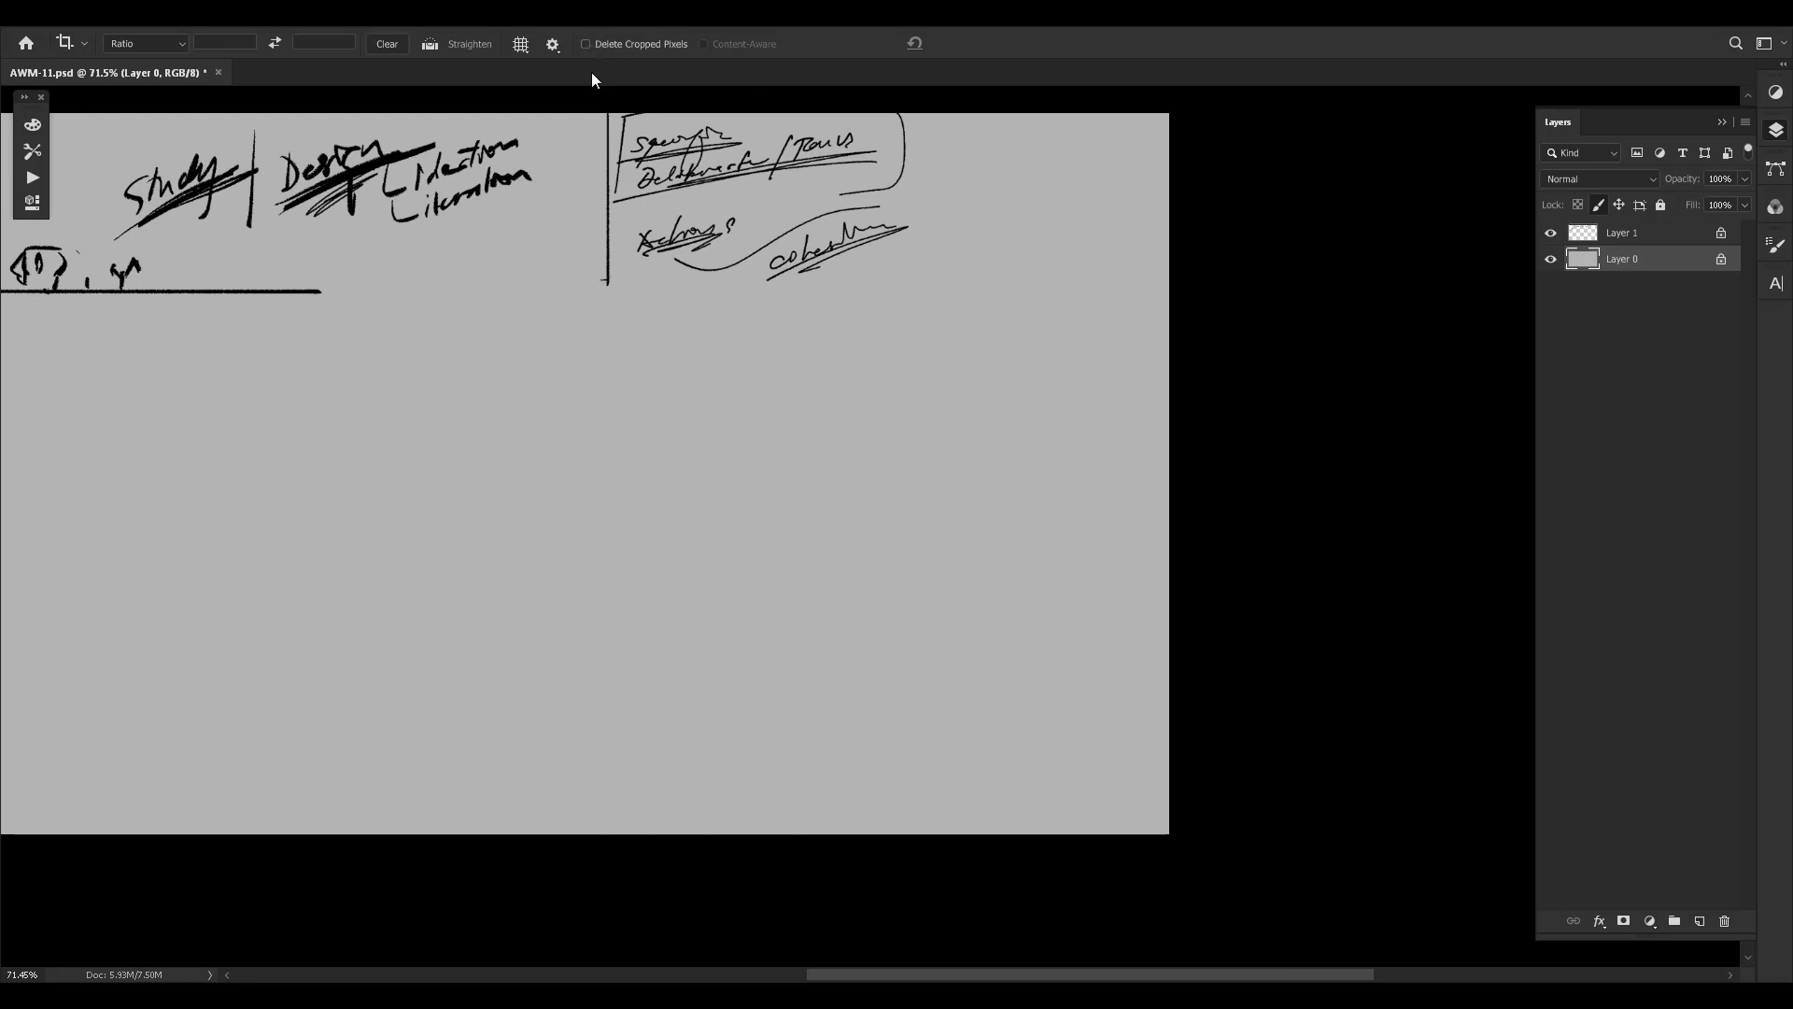
pyautogui.click(643, 786)
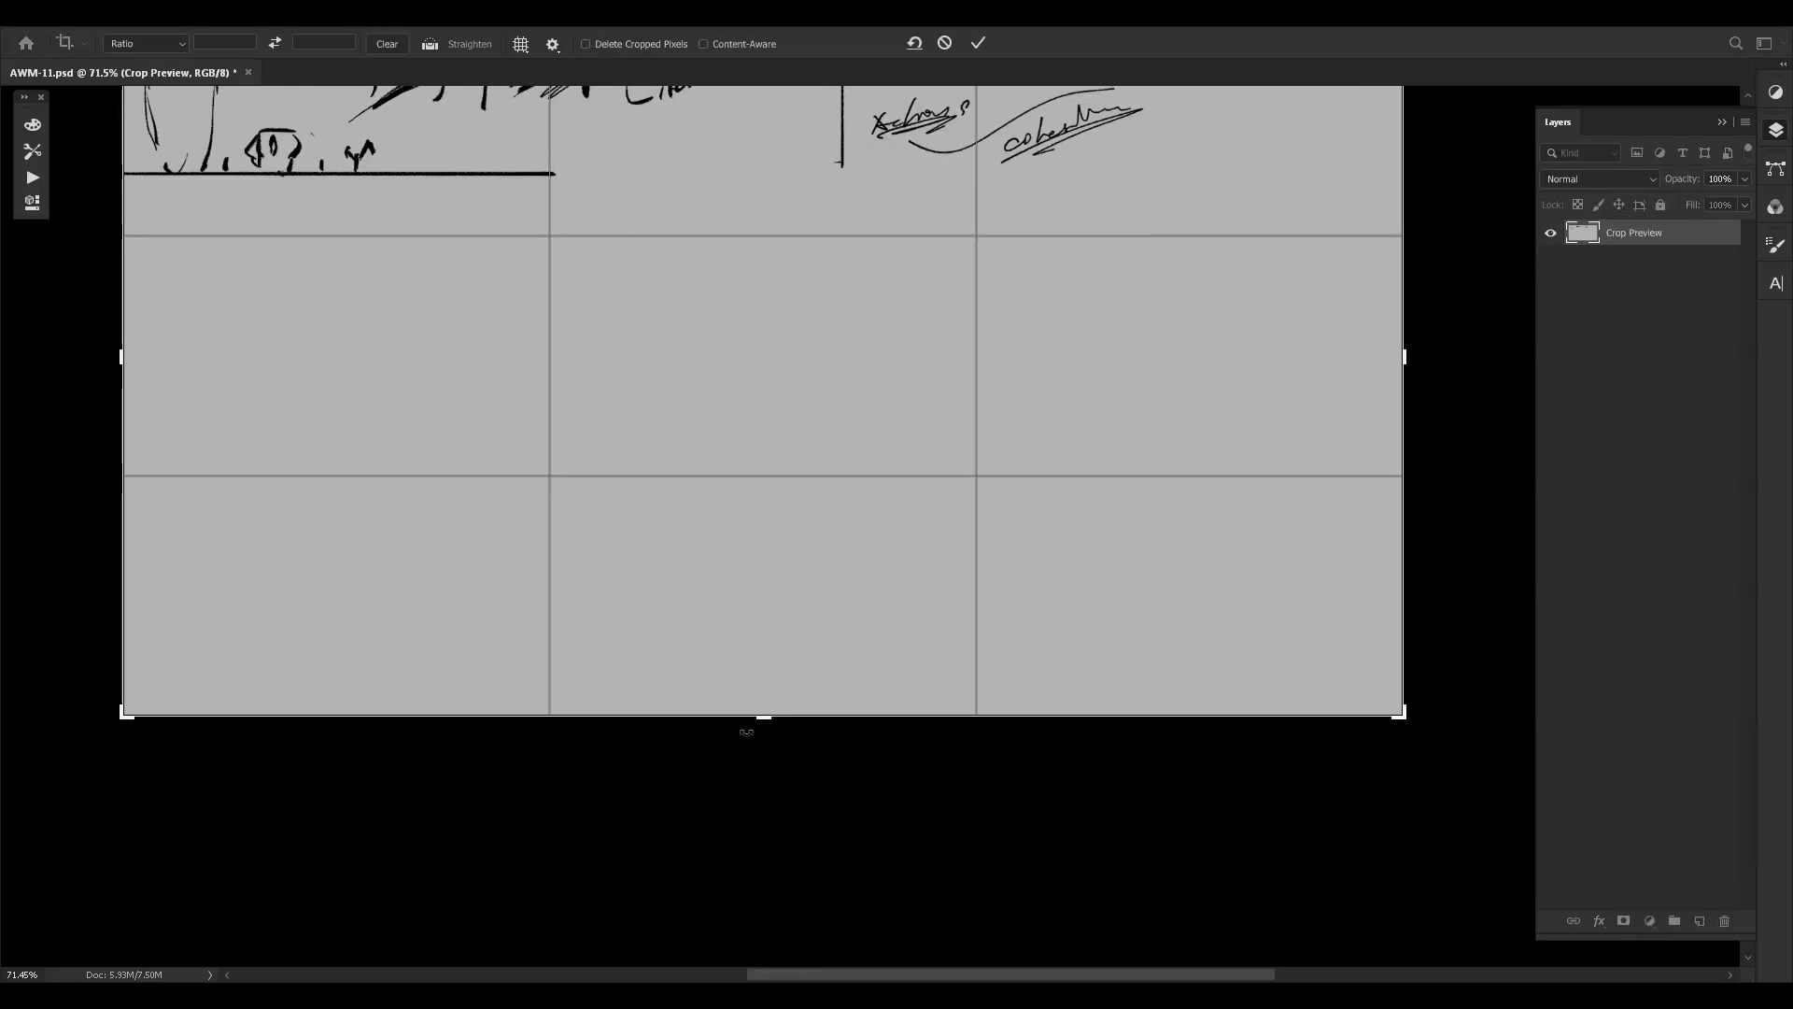
pyautogui.moveTo(747, 731); pyautogui.dragTo(757, 840)
pyautogui.press('Return')
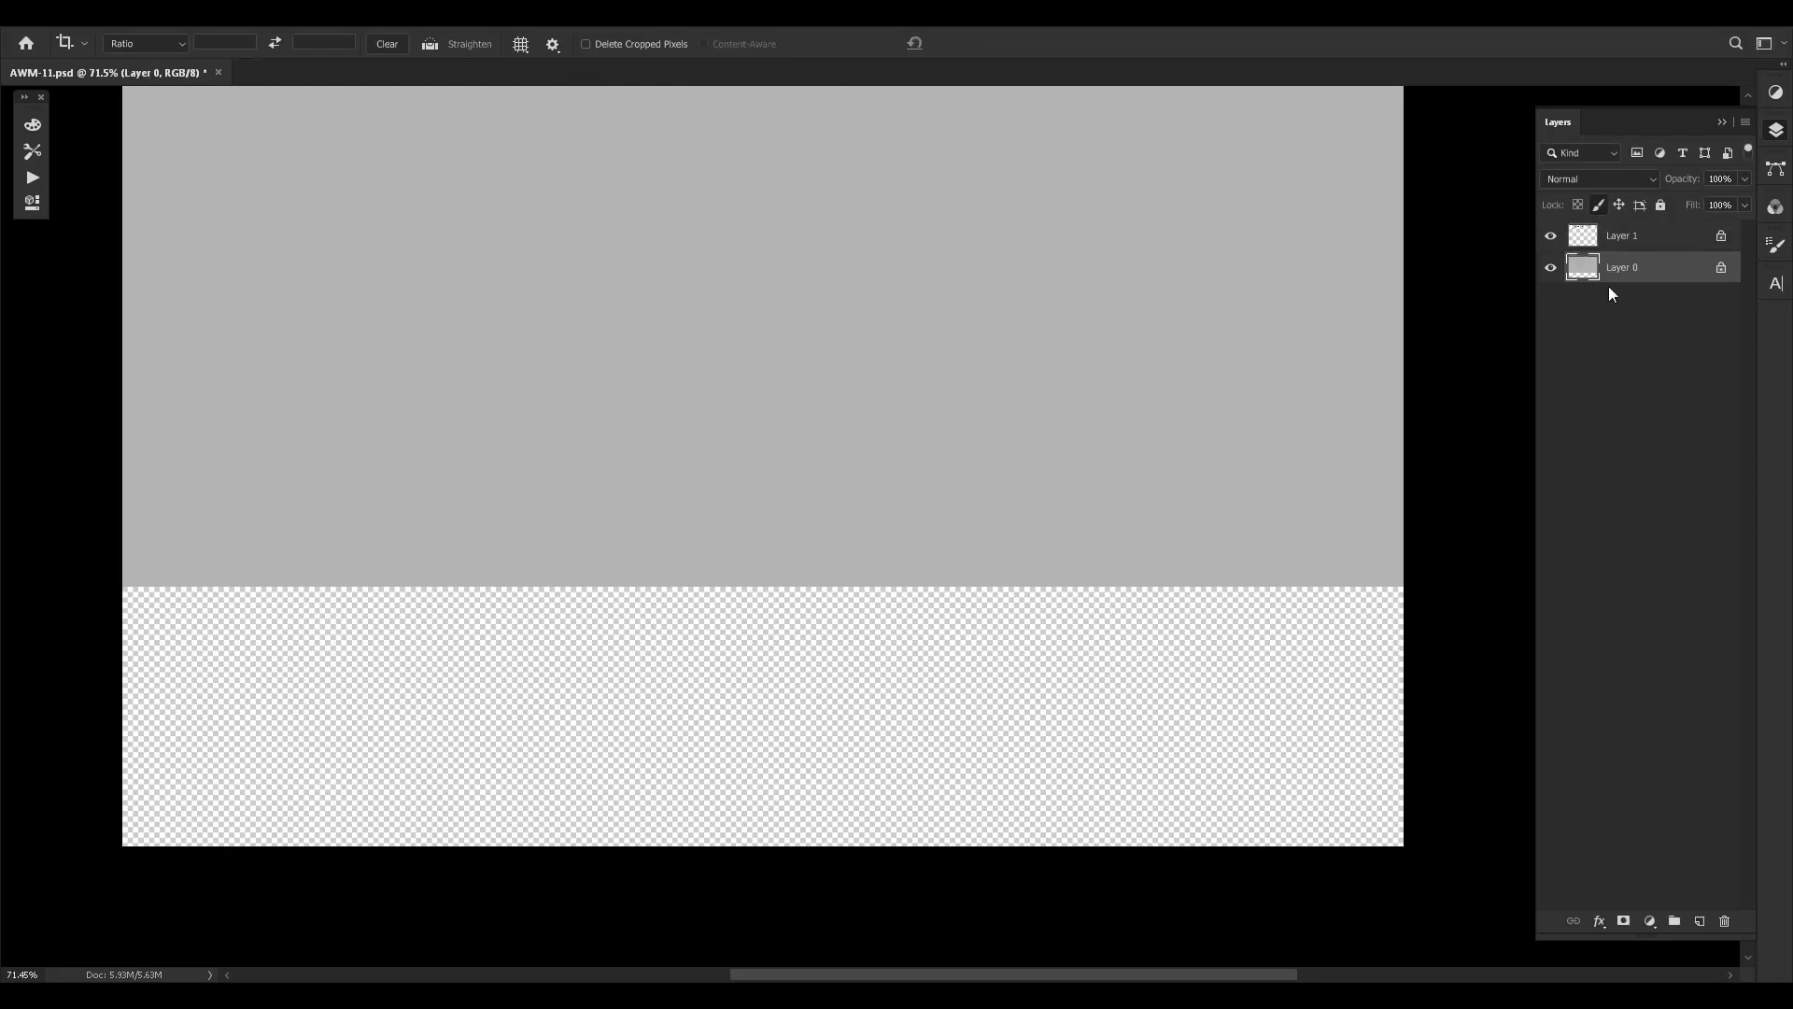
# Stretch Layer 0's grey background downward with Free Transform to cover the transparent strip at the canvas's lower end.
pyautogui.hotkey('ctrl', 't')
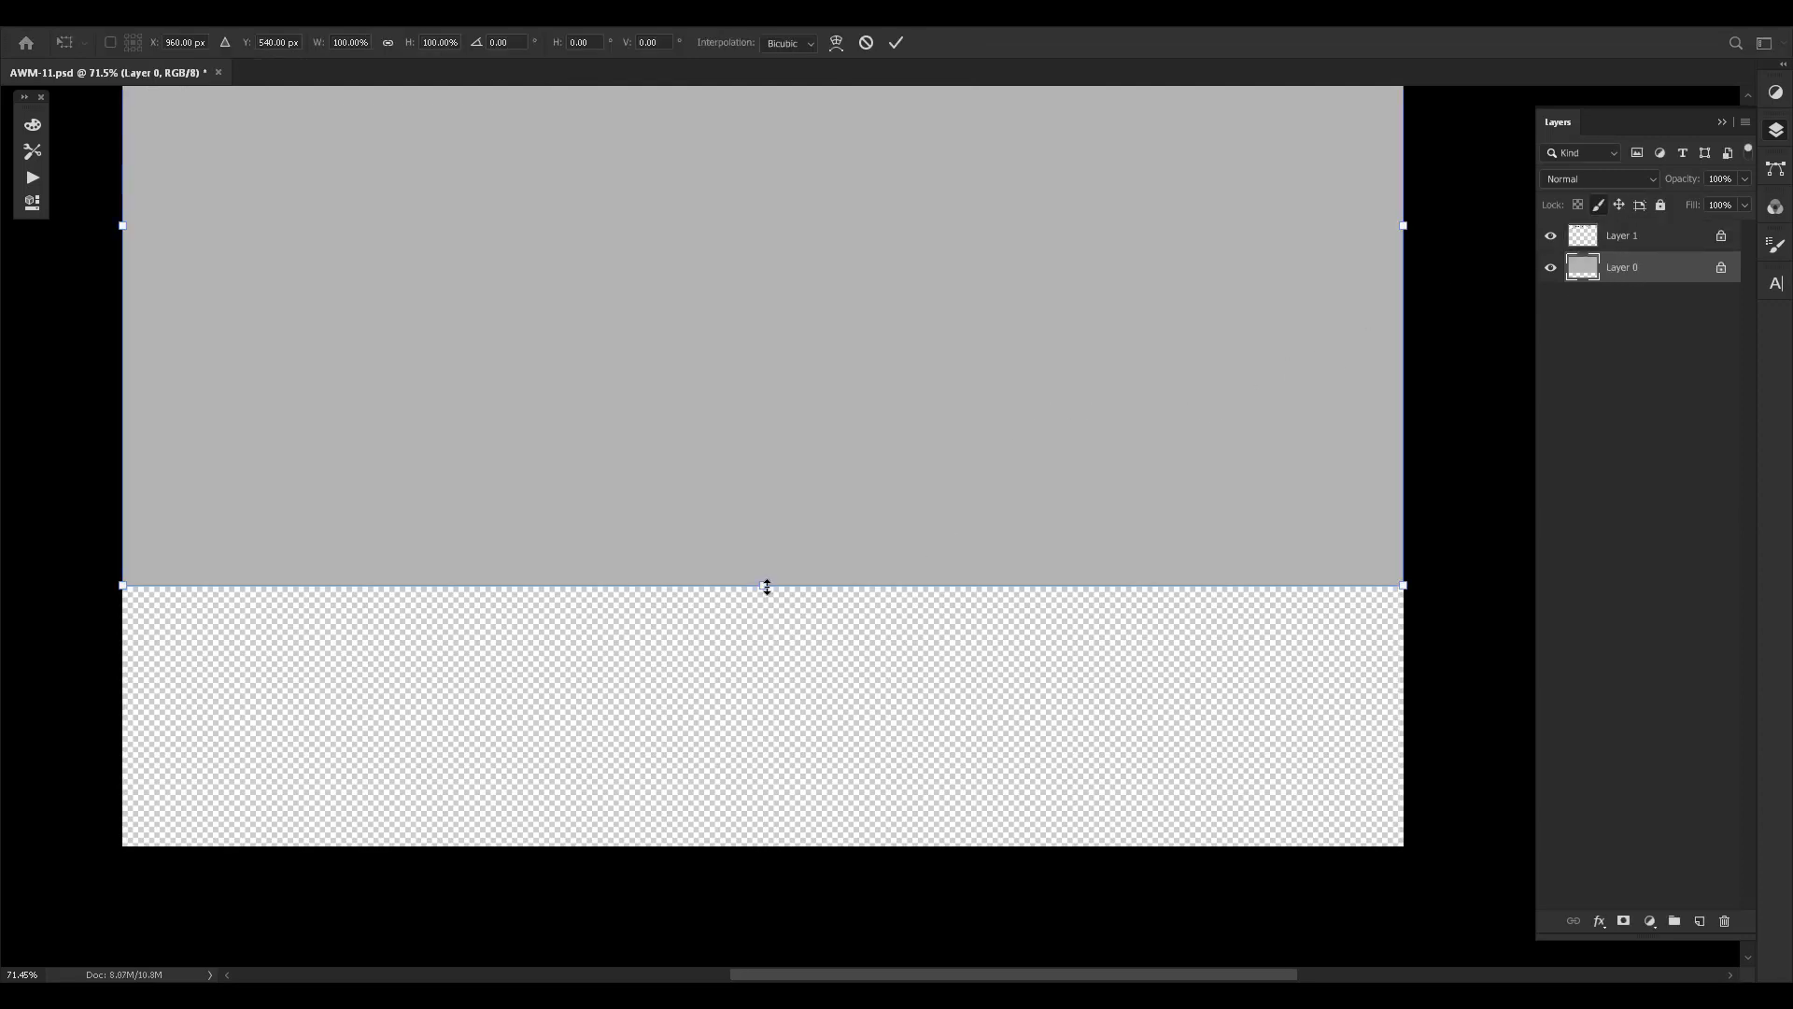
pyautogui.moveTo(767, 586); pyautogui.dragTo(767, 864)
pyautogui.press('Return')
# Add a new layer above Layer 1 and place it in a group named "Studies".
pyautogui.click(1653, 238)
pyautogui.moveTo(1101, 454); pyautogui.dragTo(1139, 526)
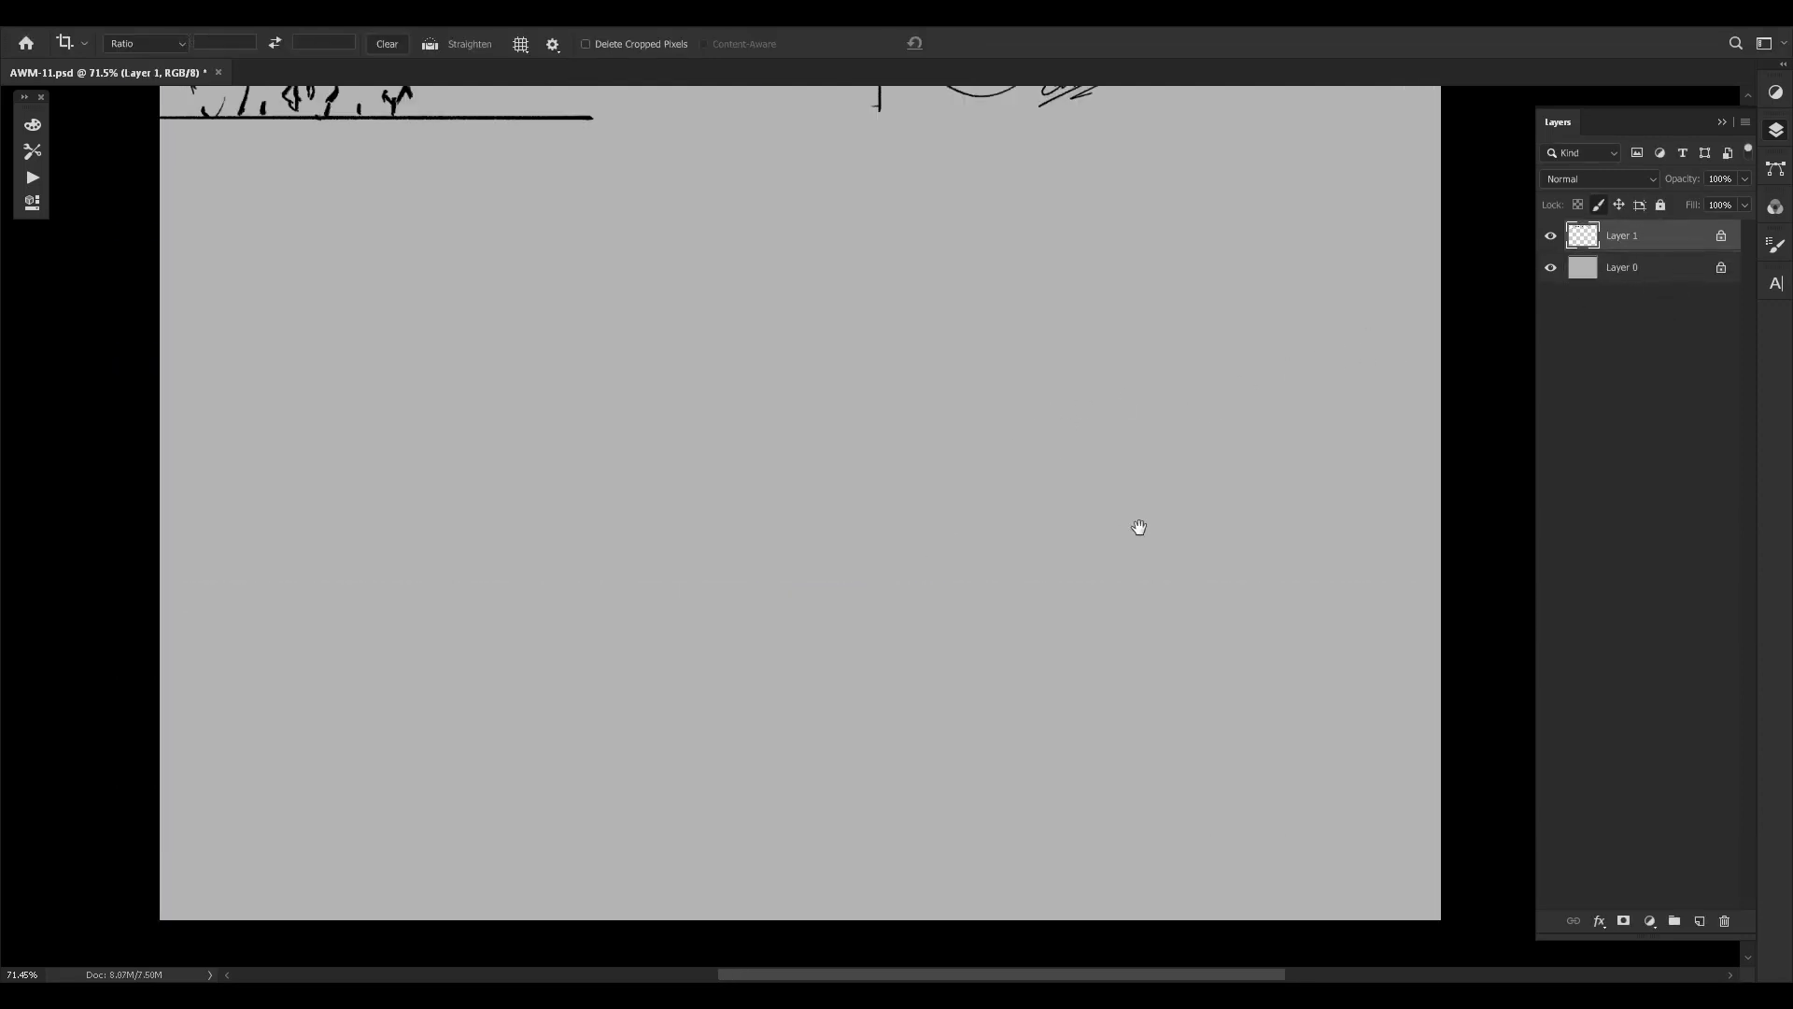
pyautogui.hotkey('ctrl', 'shift', 'alt', 'n')
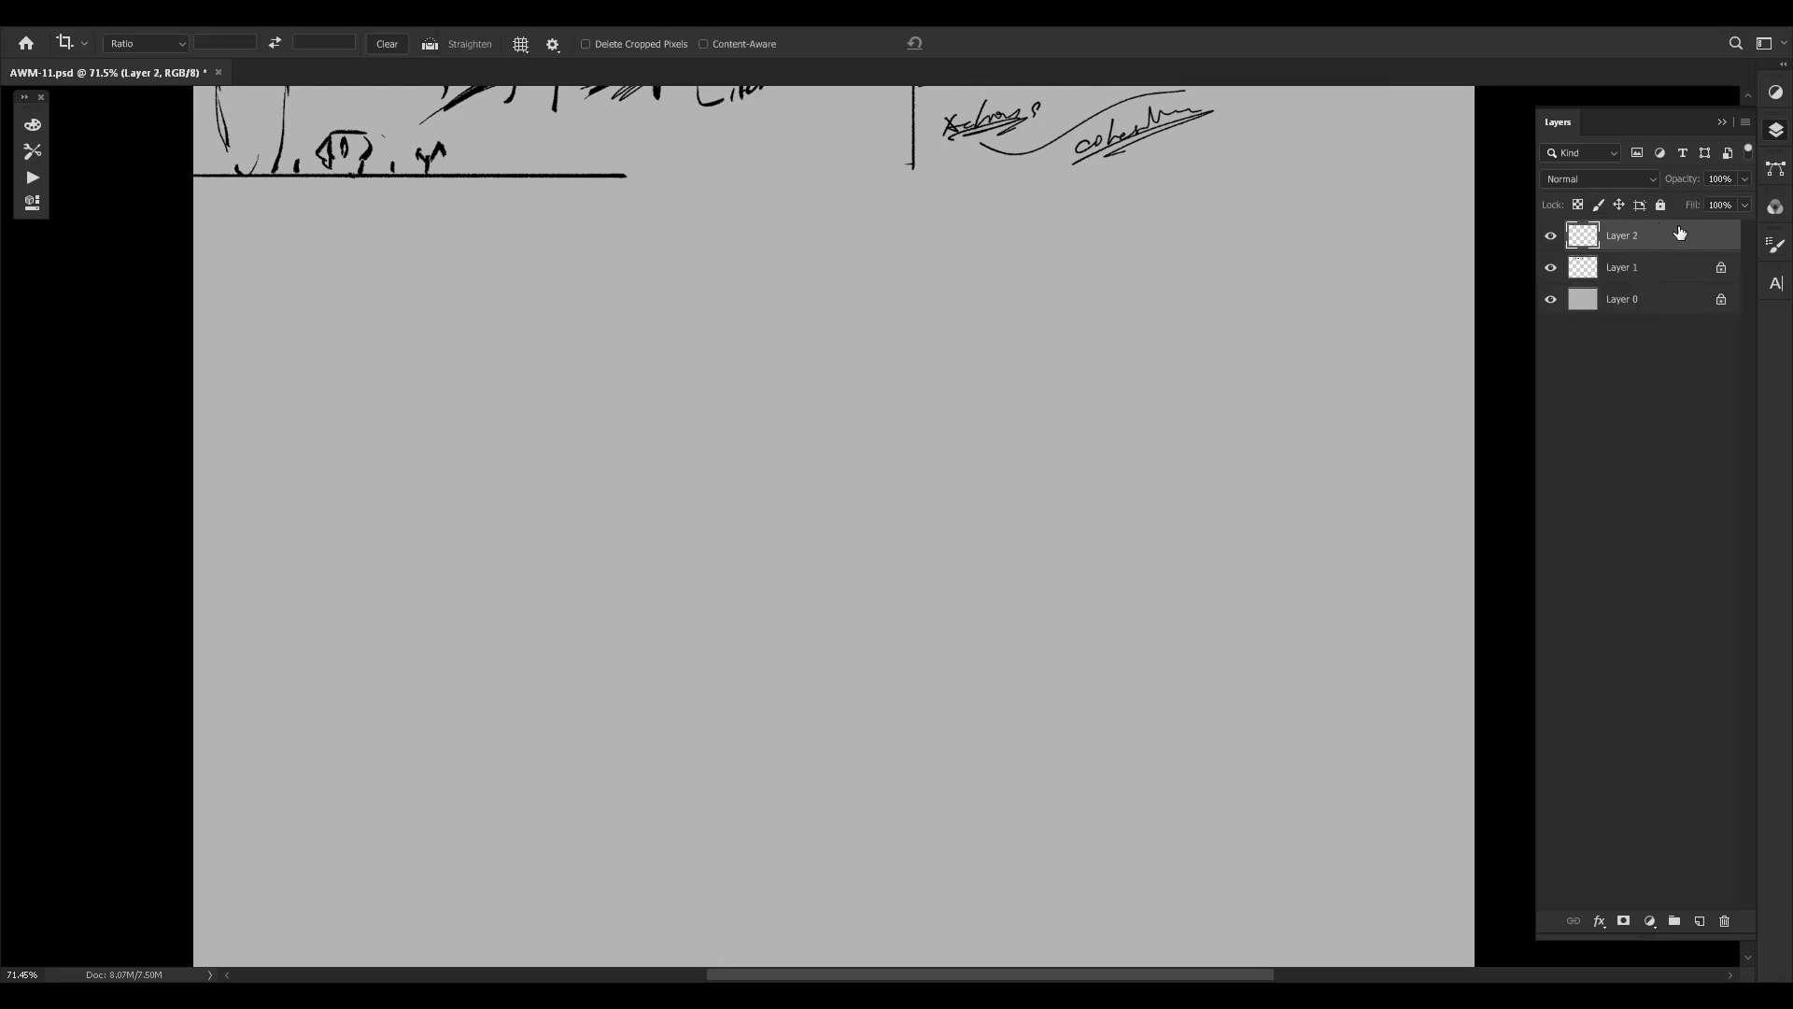
pyautogui.hotkey('ctrl', 'g')
pyautogui.doubleClick(1625, 230)
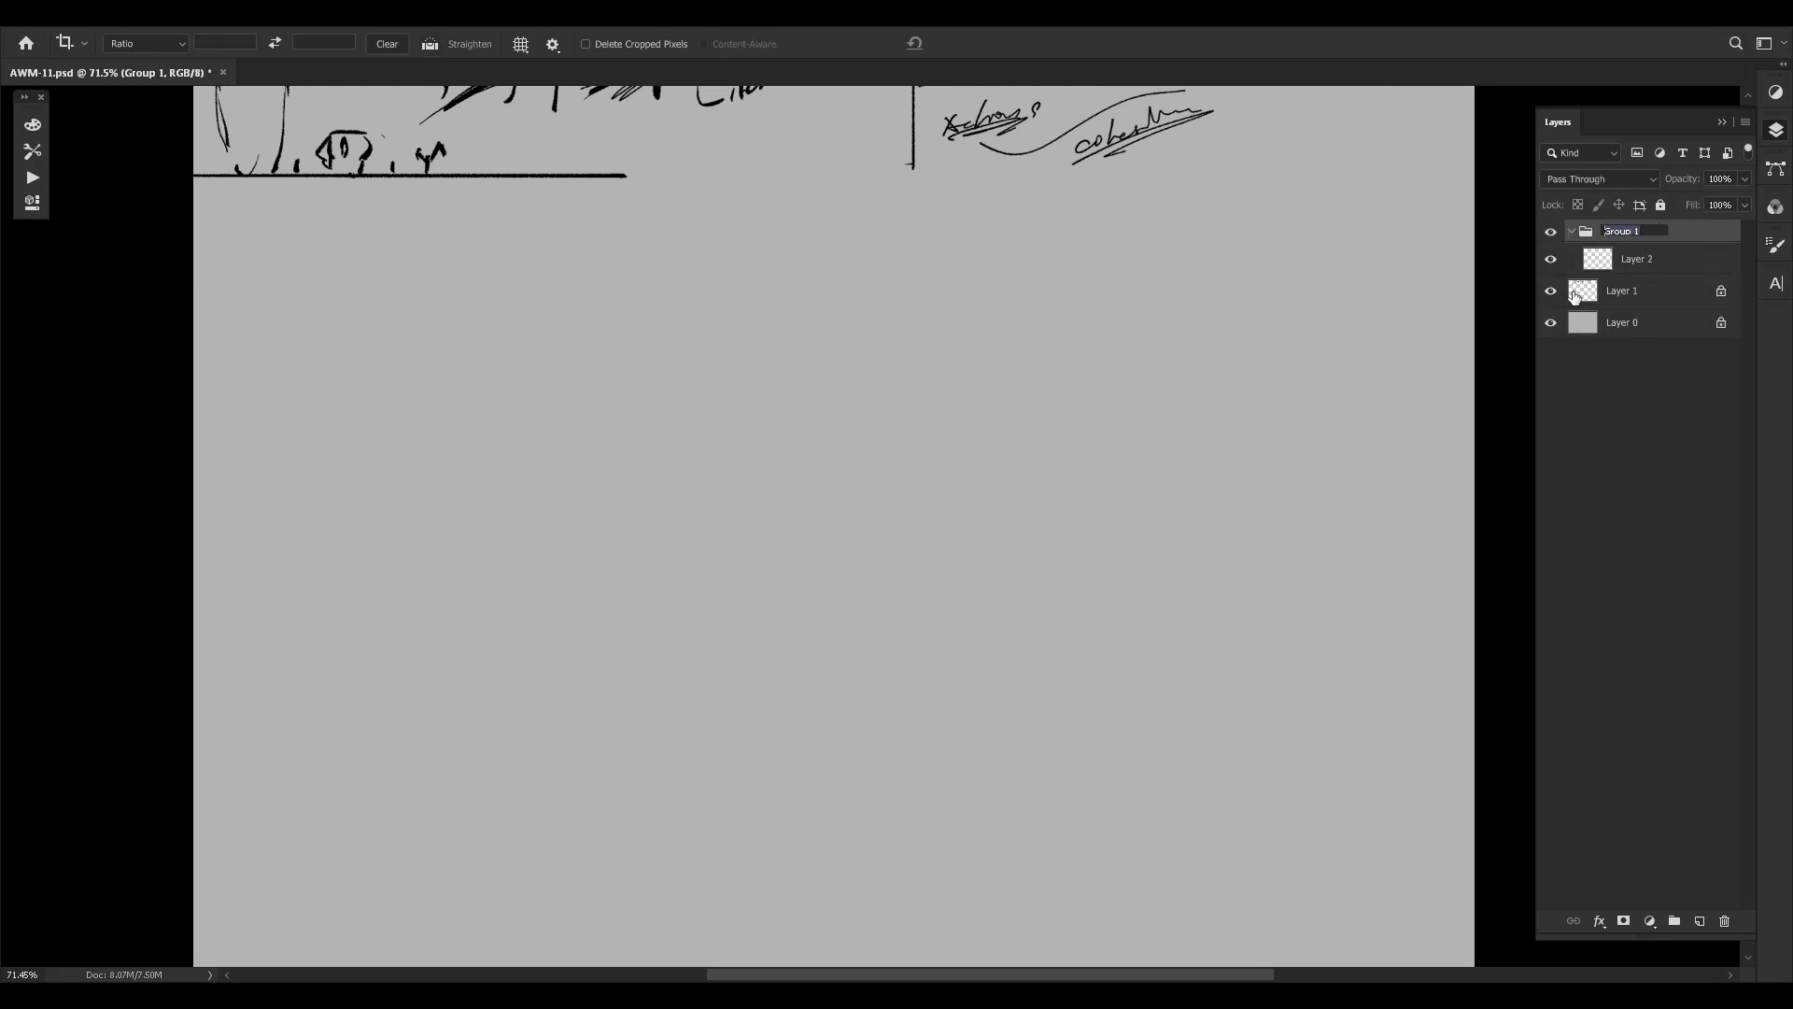
pyautogui.write('studies')
pyautogui.press('Return')
# Rename Layer 1, which holds the handwriting, as "Notes".
pyautogui.click(1623, 266)
pyautogui.doubleClick(1625, 295)
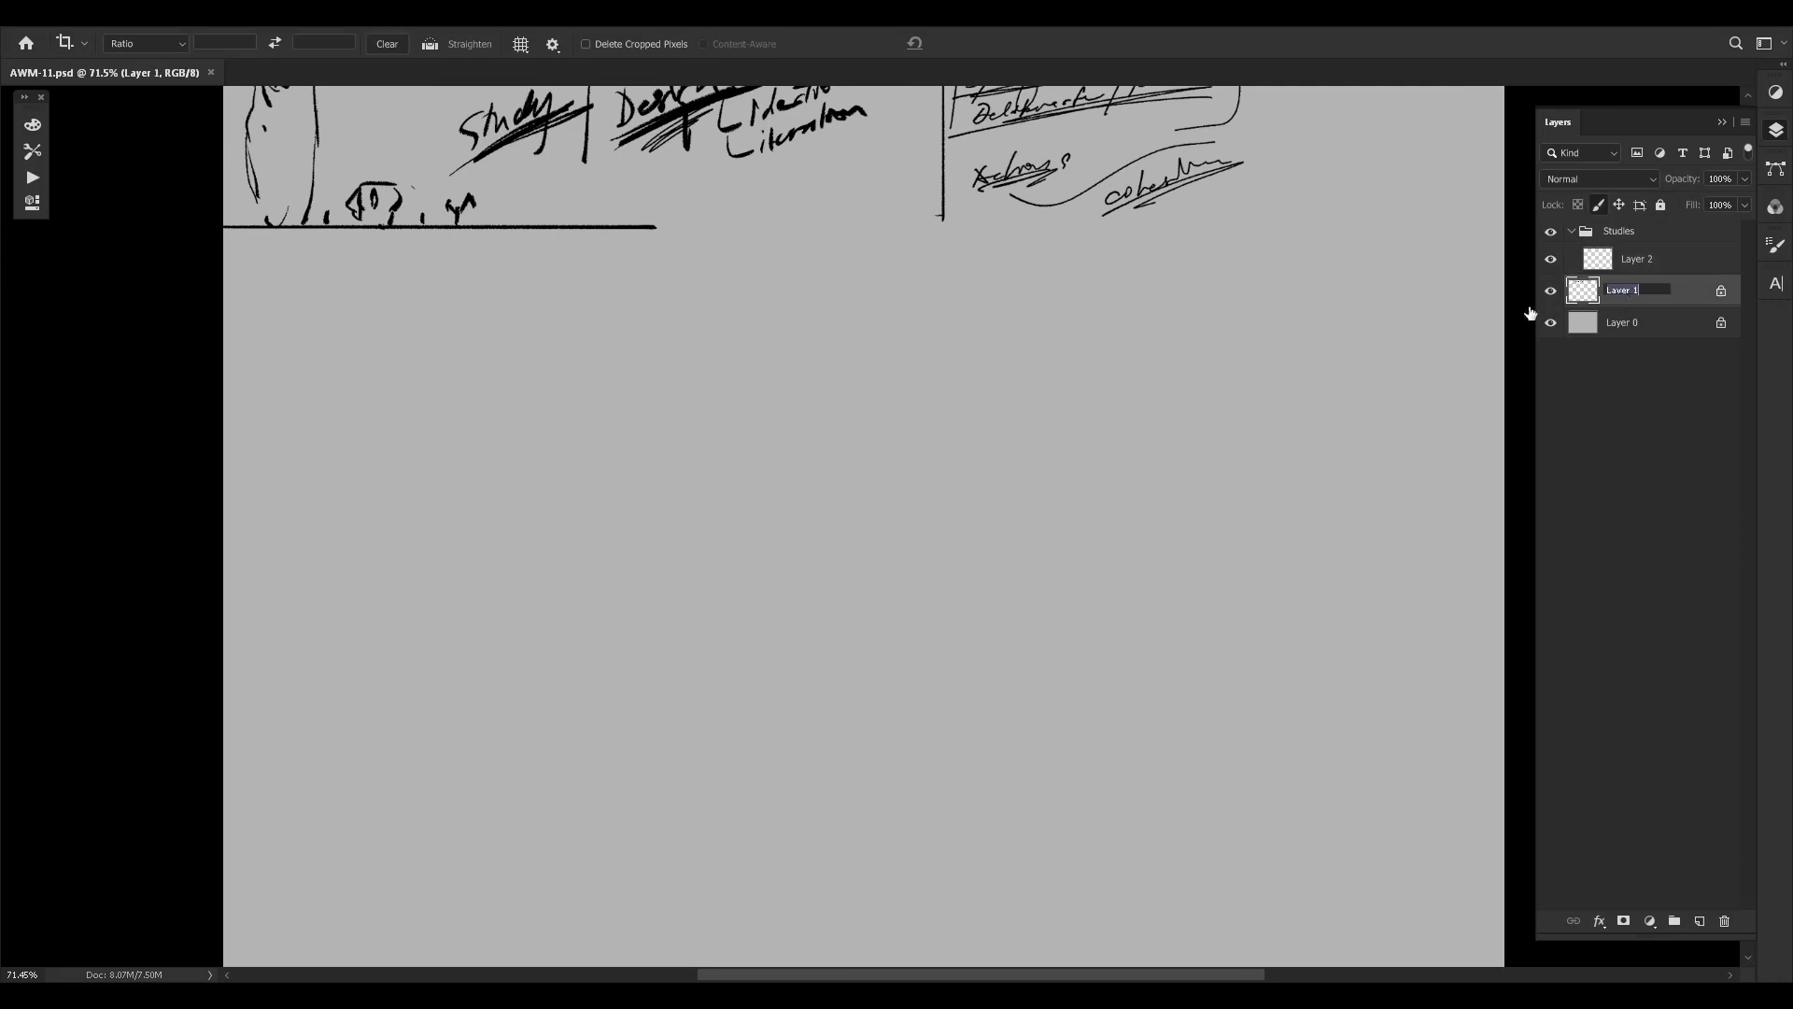
pyautogui.write('Notes')
pyautogui.press('Return')
# On Layer 2, brush a tilted box with a rounded form attached below it, beneath the "Cohesion" note.
pyautogui.click(1641, 259)
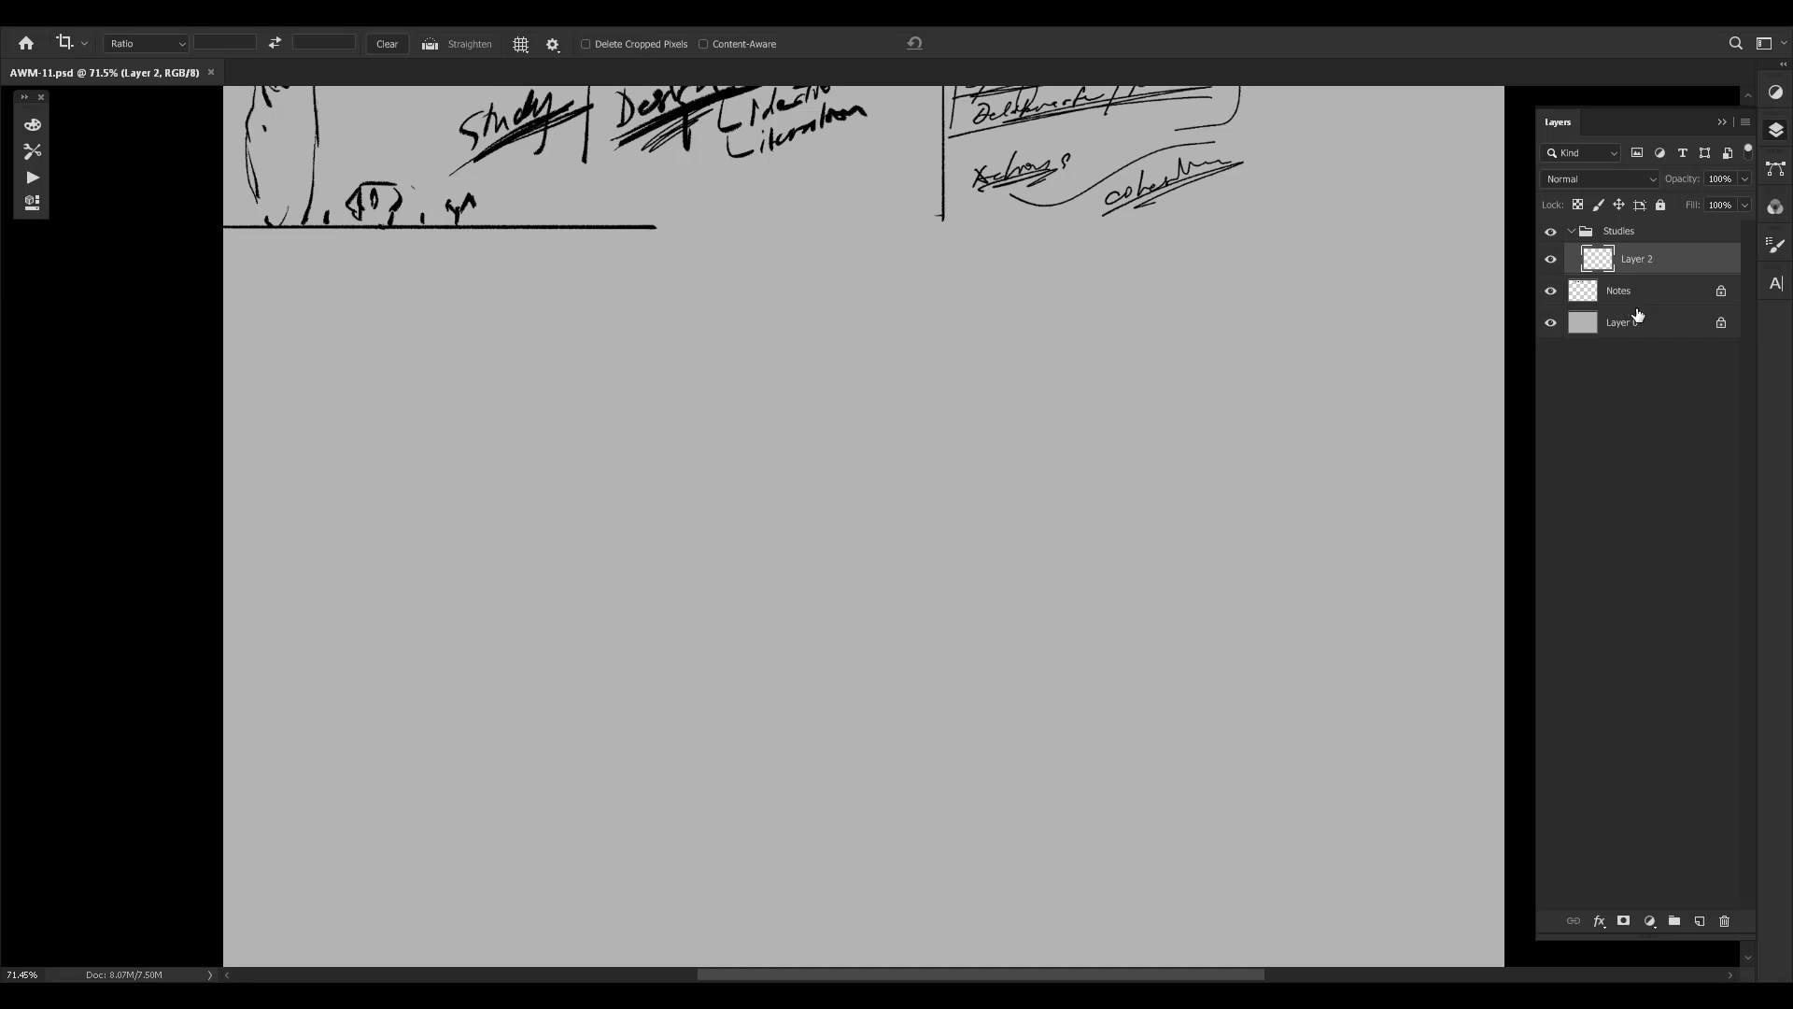
pyautogui.click(1485, 285)
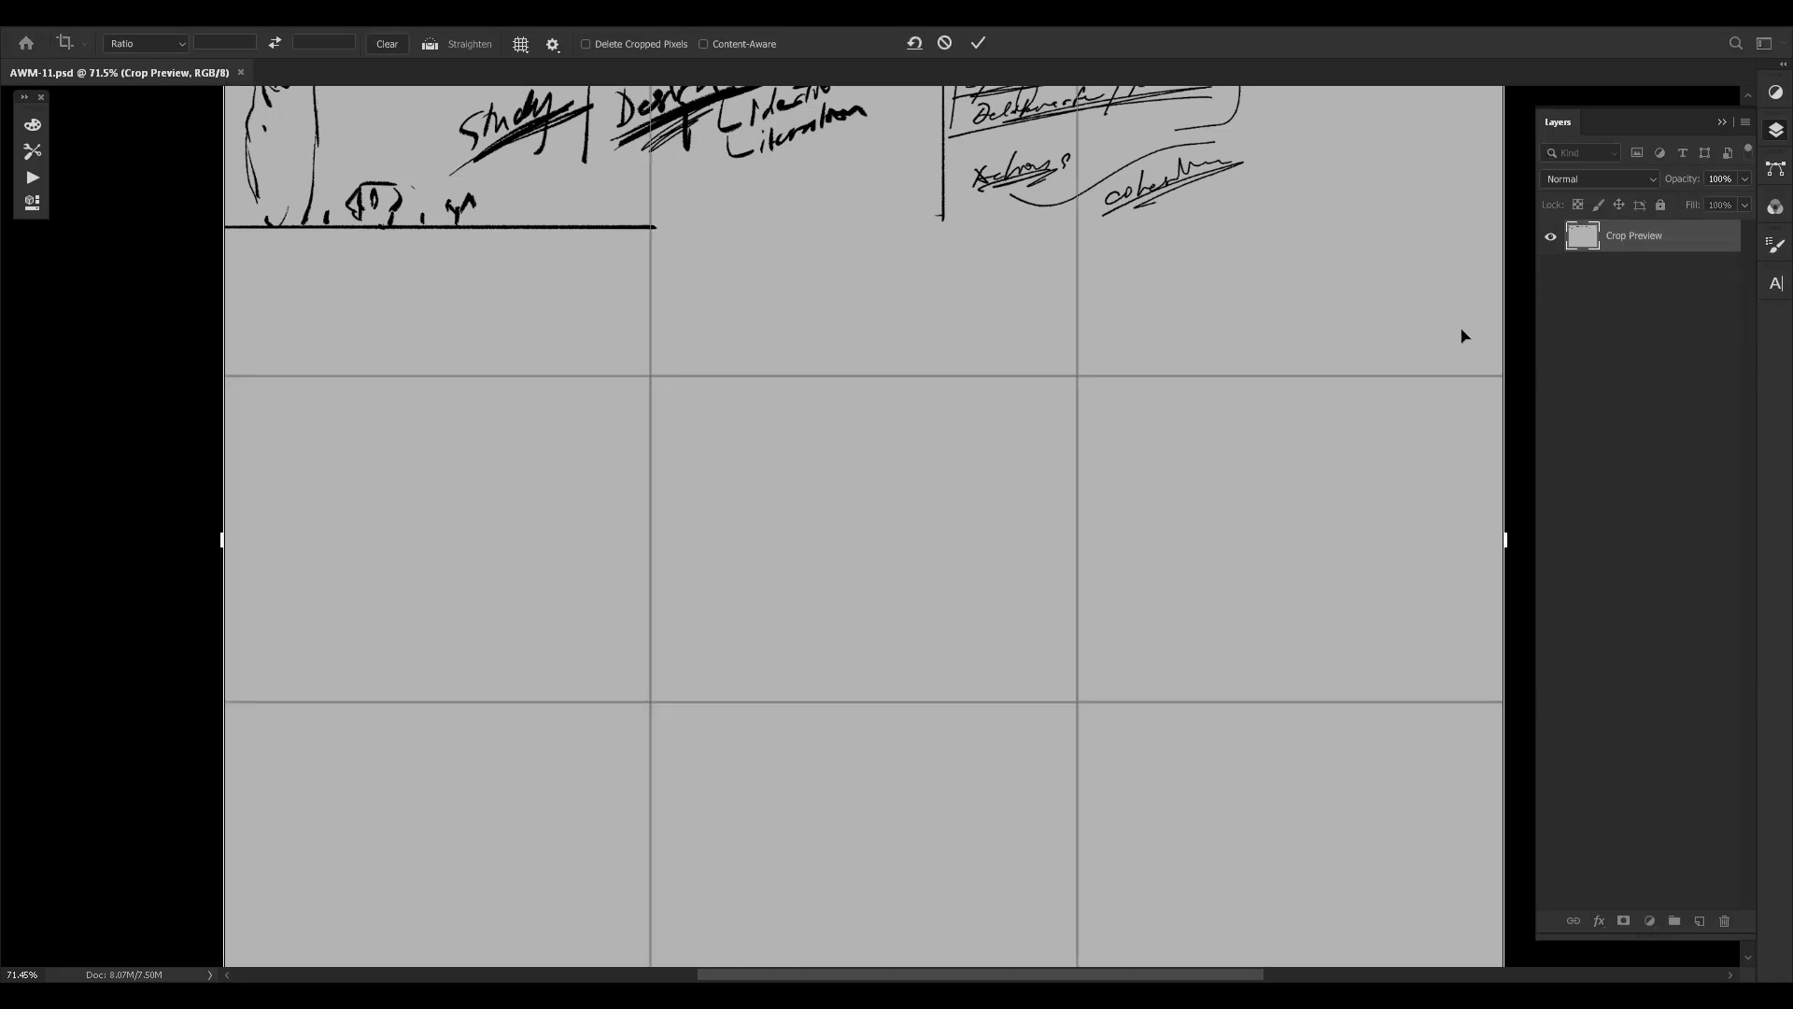
pyautogui.press('Escape')
pyautogui.press('b')
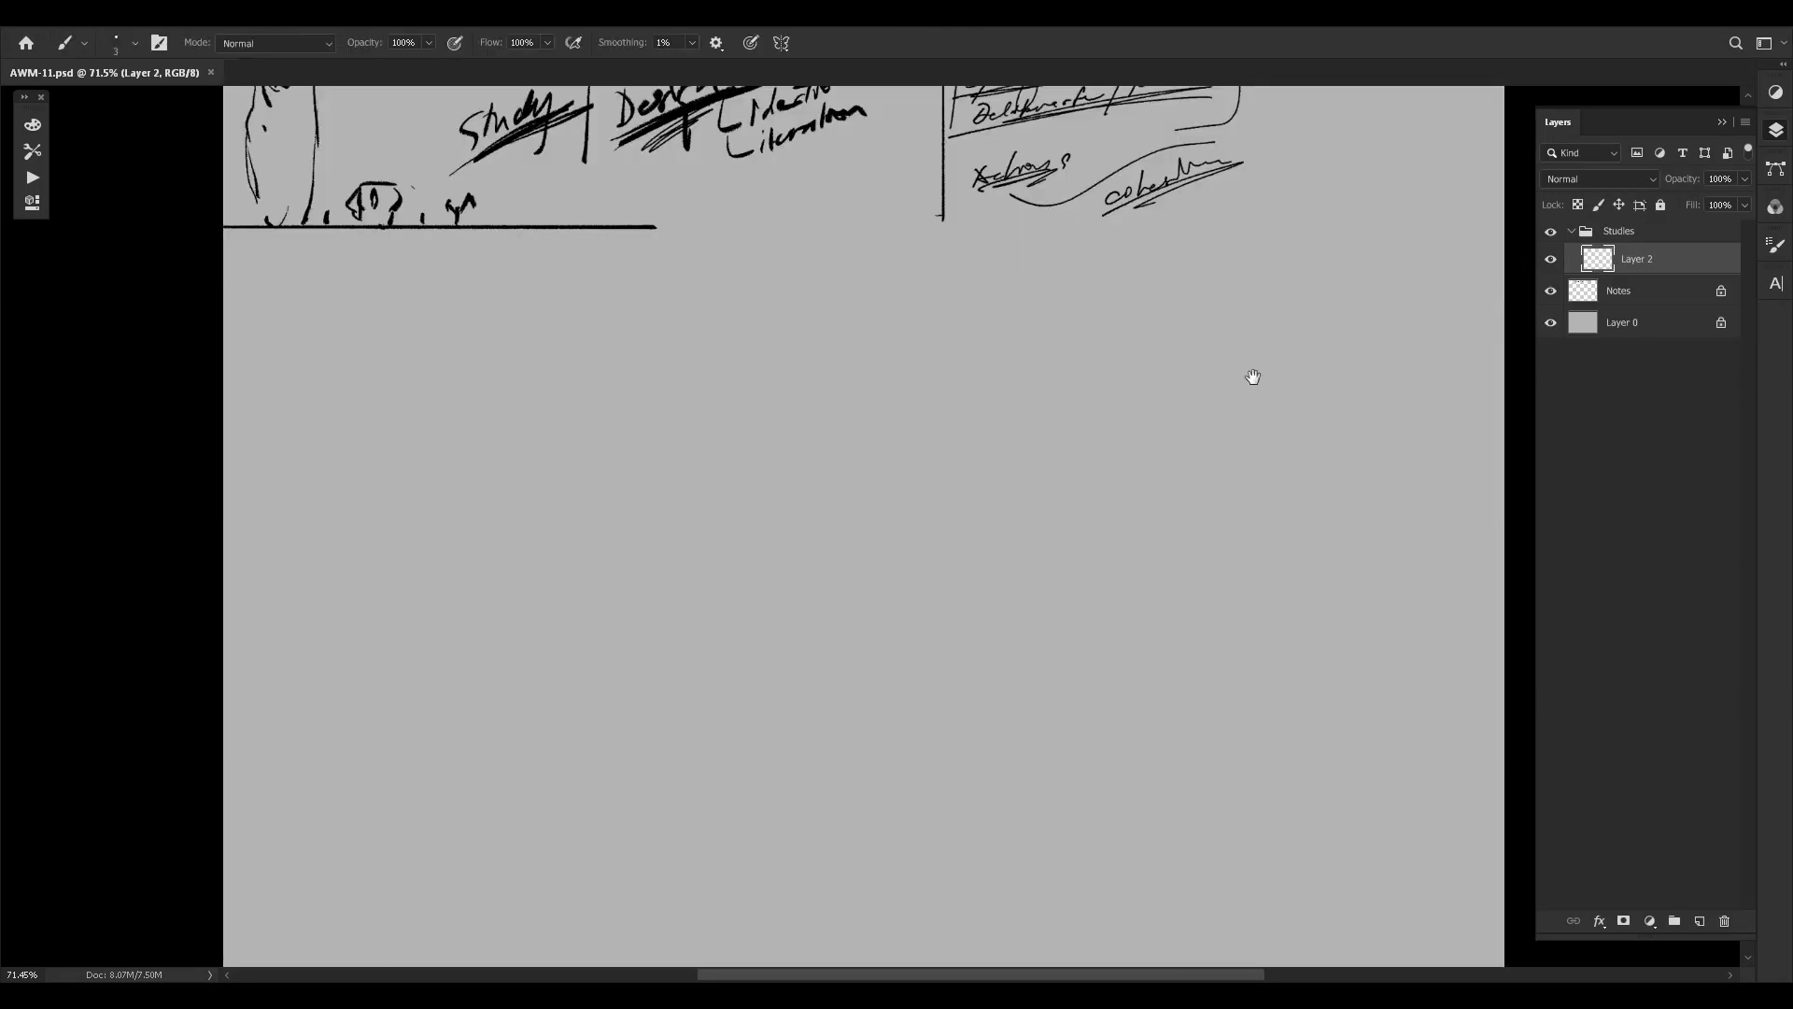
pyautogui.moveTo(1253, 376); pyautogui.dragTo(1205, 452)
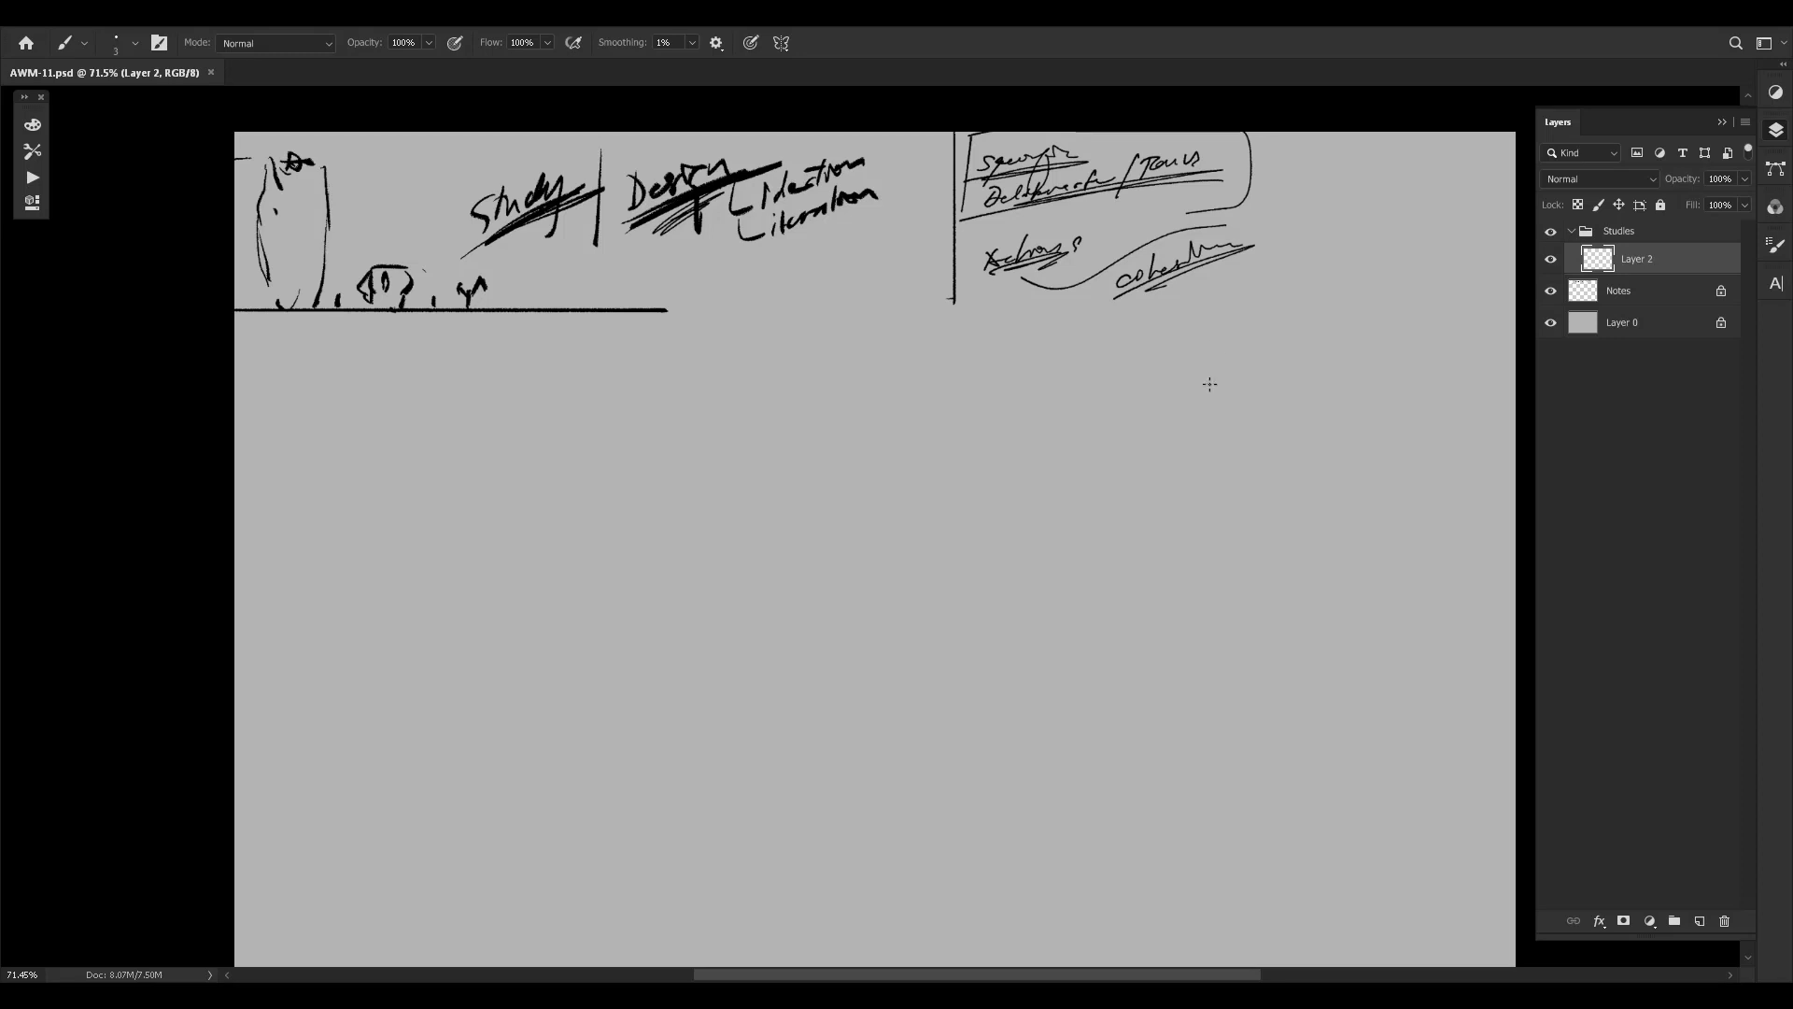
pyautogui.moveTo(1181, 476); pyautogui.dragTo(1013, 483)
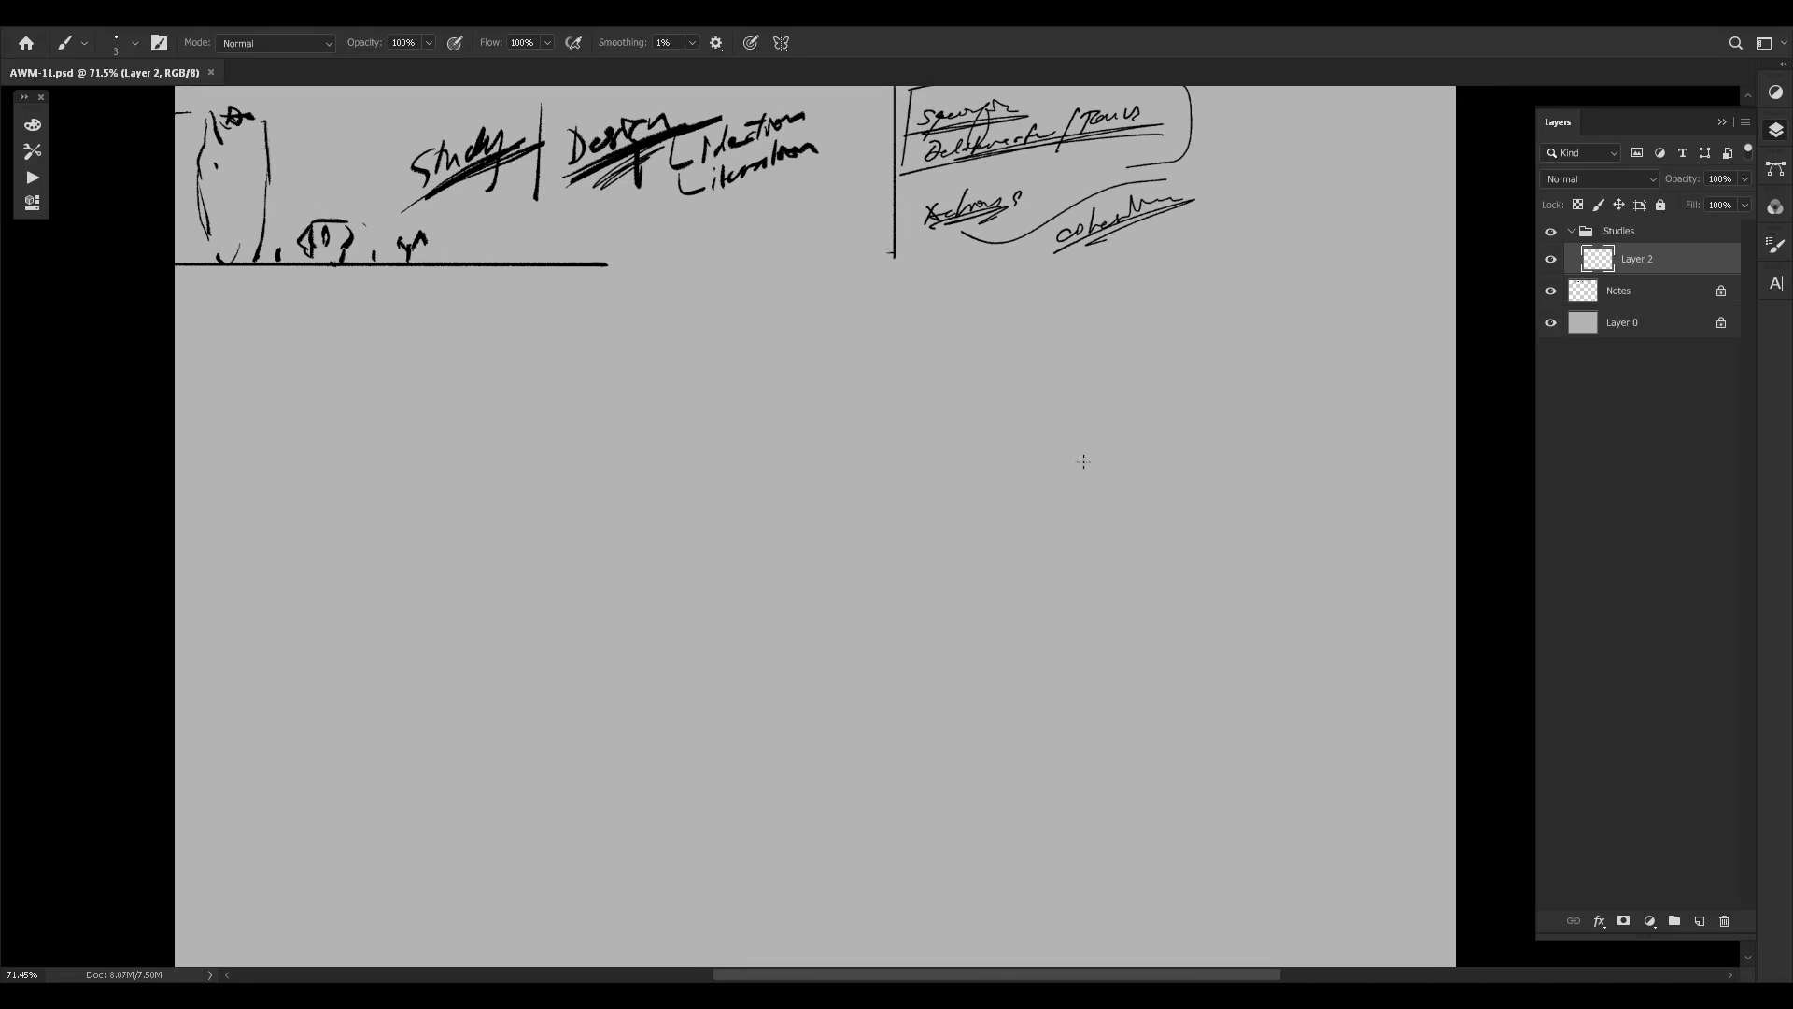
pyautogui.moveTo(939, 428)
pyautogui.mouseDown()
pyautogui.moveTo(950, 499)
pyautogui.moveTo(968, 461)
pyautogui.mouseUp()
pyautogui.moveTo(1001, 460)
pyautogui.mouseDown()
pyautogui.moveTo(948, 414)
pyautogui.moveTo(1023, 357)
pyautogui.moveTo(917, 449)
pyautogui.mouseUp()
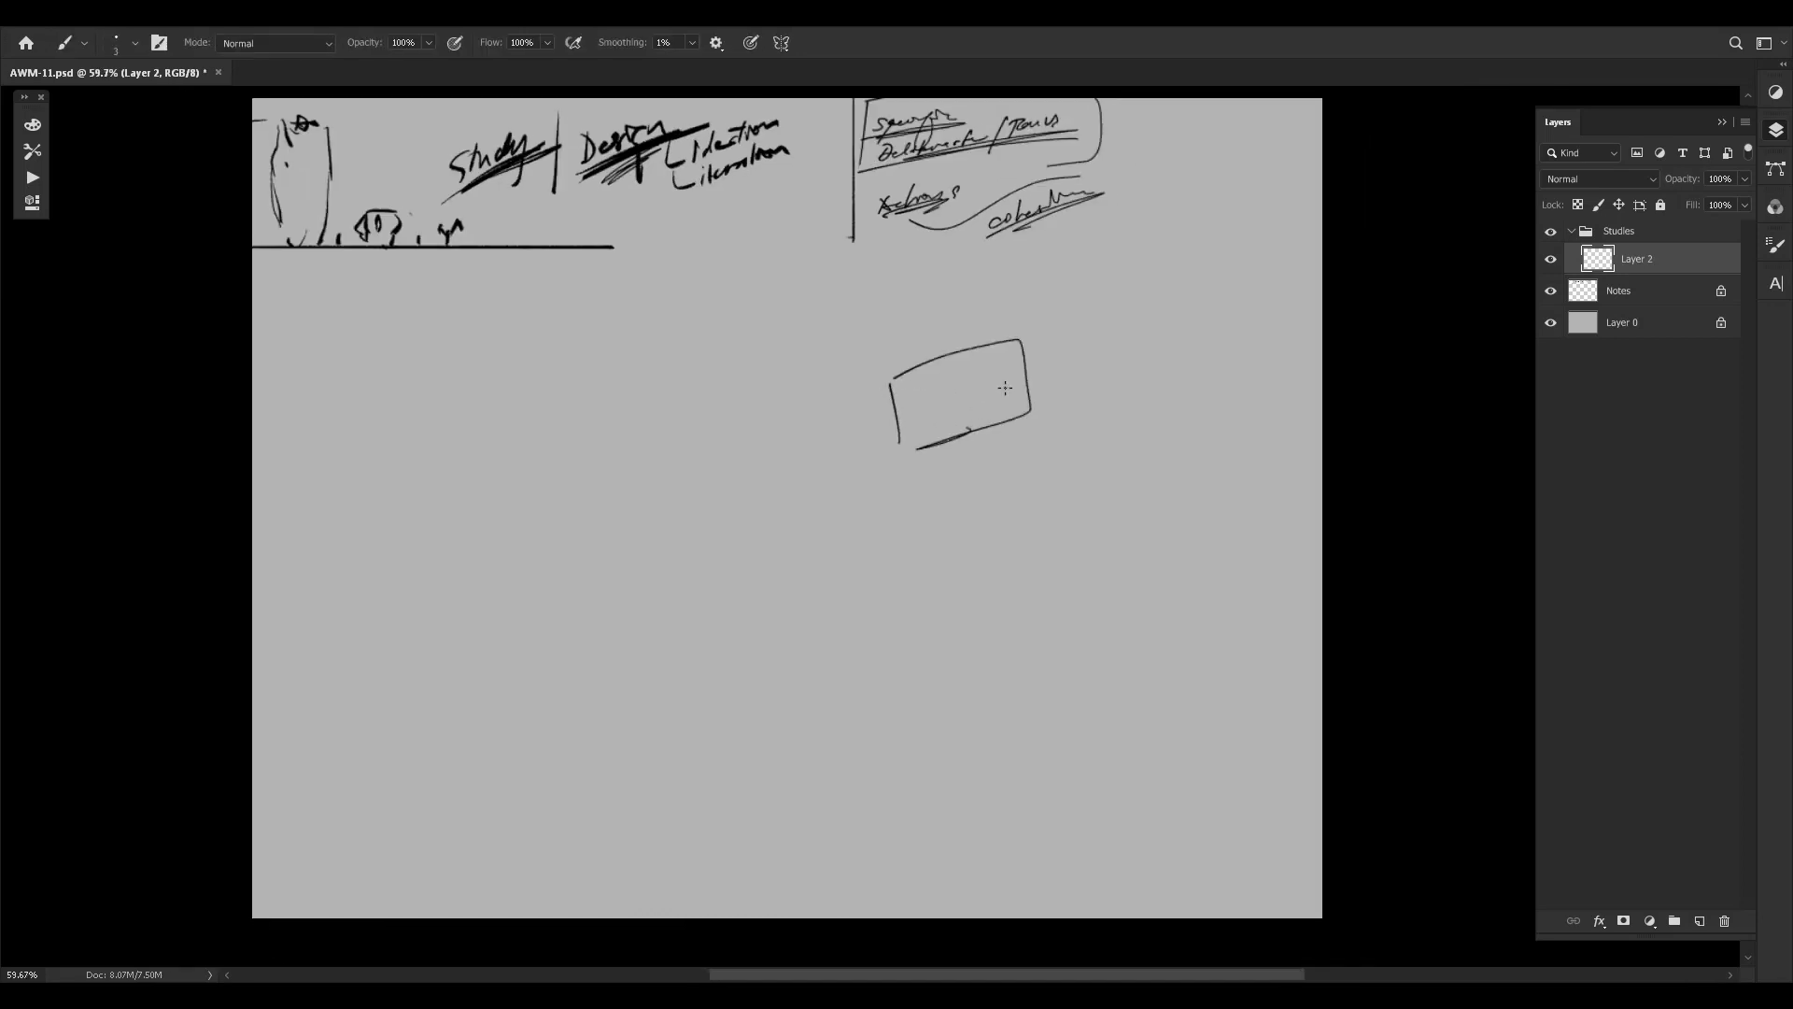
pyautogui.moveTo(1009, 383); pyautogui.dragTo(966, 430)
pyautogui.moveTo(888, 388)
pyautogui.mouseDown()
pyautogui.moveTo(899, 498)
pyautogui.moveTo(957, 448)
pyautogui.moveTo(928, 496)
pyautogui.moveTo(952, 450)
pyautogui.moveTo(988, 426)
pyautogui.mouseUp()
pyautogui.moveTo(1027, 421); pyautogui.dragTo(1086, 444)
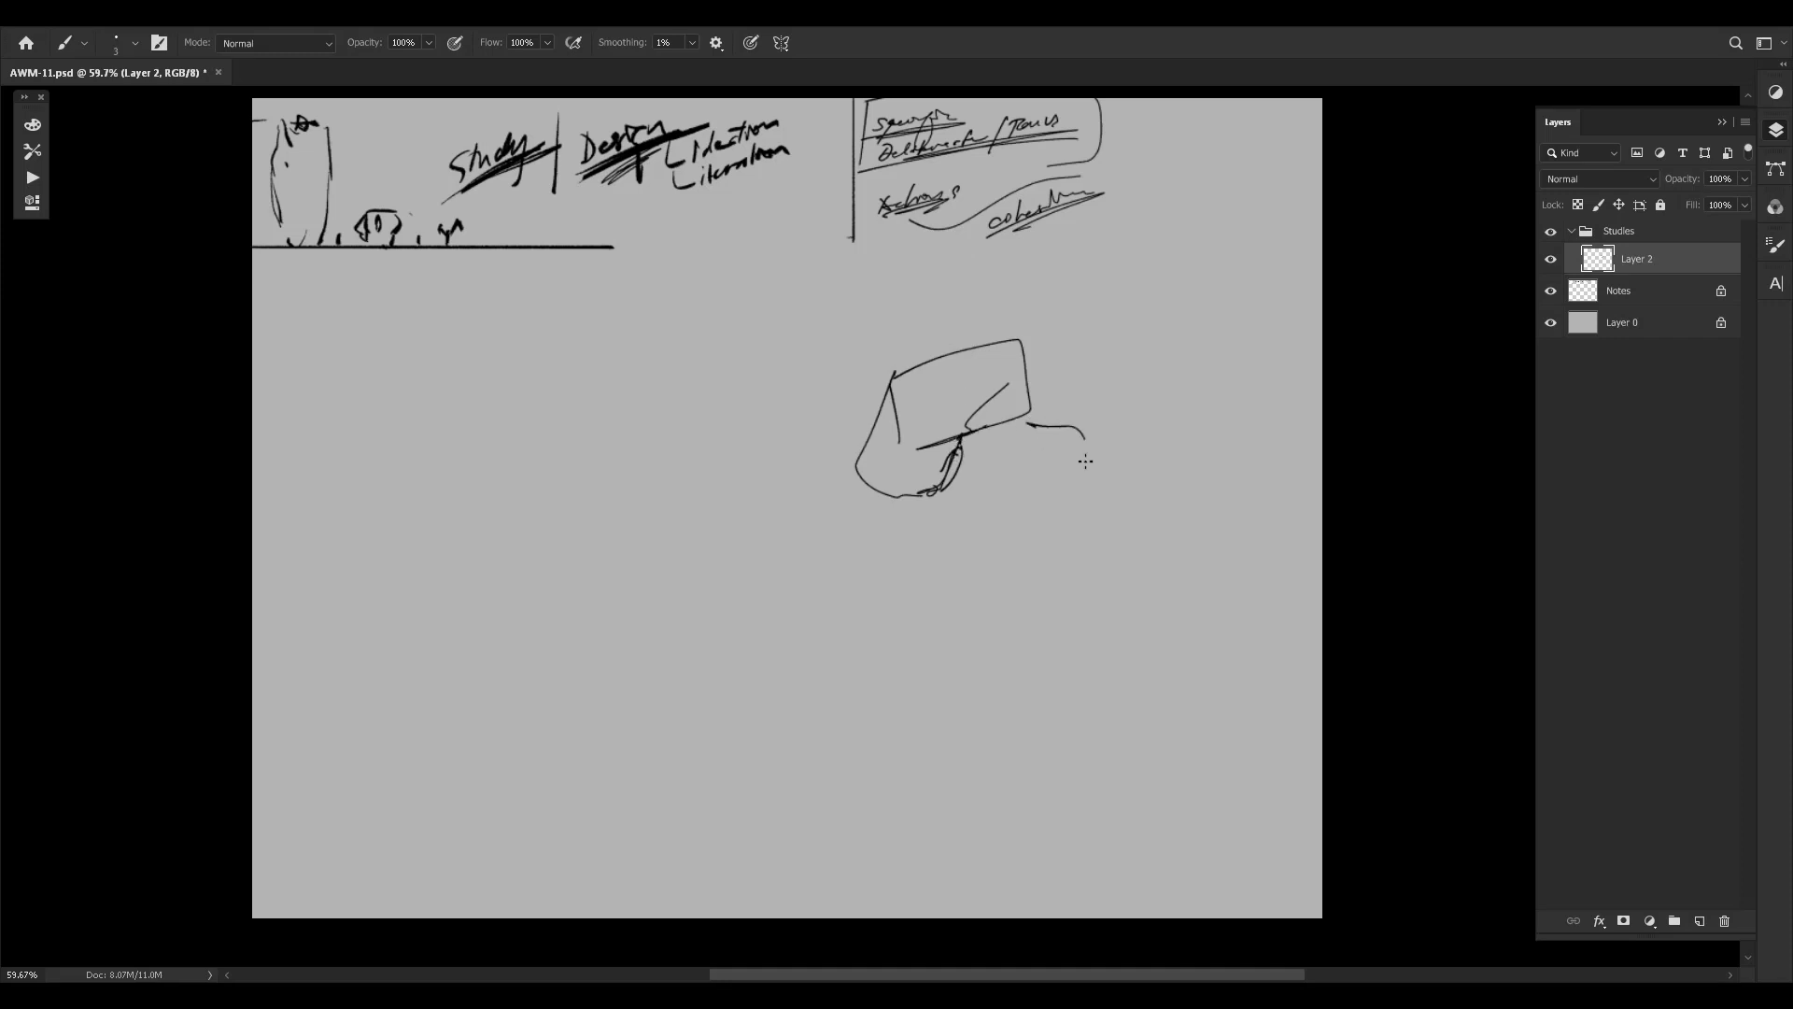
pyautogui.hotkey('ctrl', 'z')
# Extend the boxy sketch with a shoulder curve and a tapering lower block, reinforcing its edges and adding curved cross lines.
pyautogui.moveTo(1012, 400)
pyautogui.mouseDown()
pyautogui.moveTo(1097, 434)
pyautogui.moveTo(1070, 549)
pyautogui.mouseUp()
pyautogui.moveTo(915, 495)
pyautogui.mouseDown()
pyautogui.moveTo(1039, 624)
pyautogui.moveTo(1070, 541)
pyautogui.moveTo(1136, 517)
pyautogui.moveTo(944, 516)
pyautogui.moveTo(954, 588)
pyautogui.moveTo(1046, 644)
pyautogui.mouseUp()
pyautogui.hotkey('ctrl', 'z')
pyautogui.moveTo(1074, 556); pyautogui.dragTo(1056, 620)
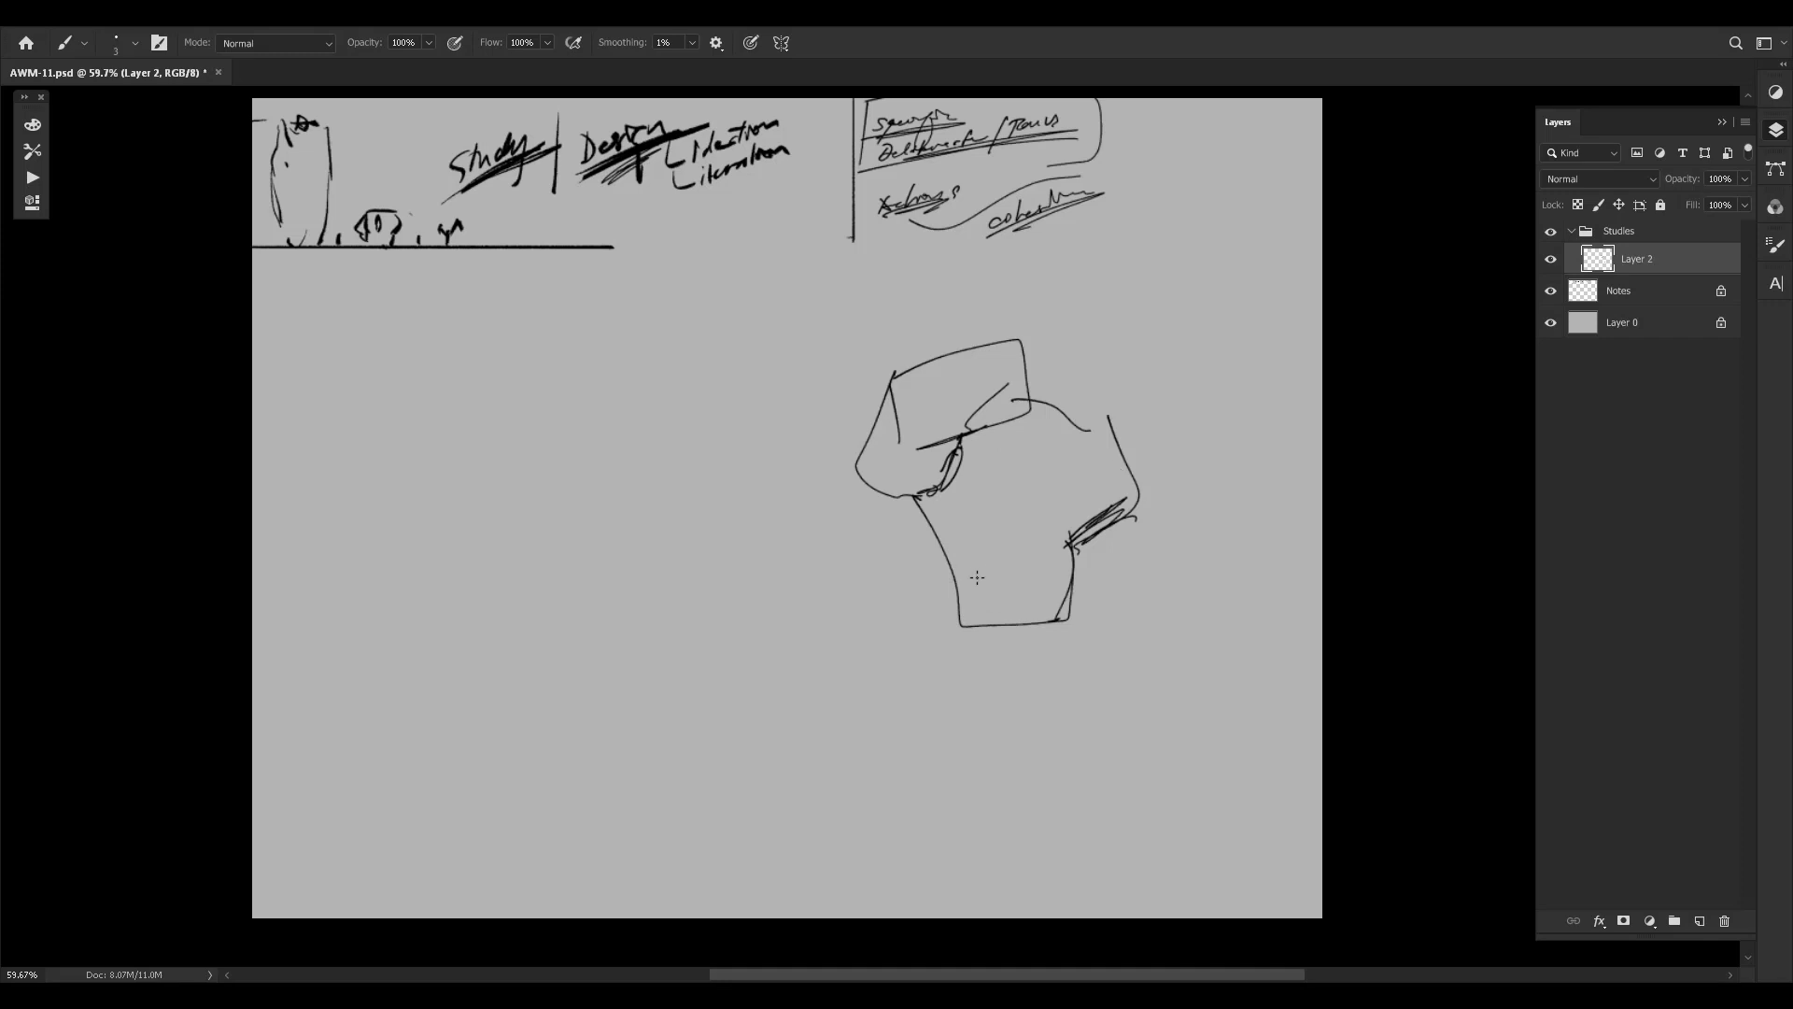
pyautogui.moveTo(929, 524); pyautogui.dragTo(976, 613)
pyautogui.moveTo(1062, 523)
pyautogui.mouseDown()
pyautogui.moveTo(1059, 611)
pyautogui.moveTo(970, 642)
pyautogui.mouseUp()
pyautogui.moveTo(925, 510)
pyautogui.mouseDown()
pyautogui.moveTo(968, 617)
pyautogui.moveTo(1060, 583)
pyautogui.moveTo(951, 545)
pyautogui.moveTo(1053, 511)
pyautogui.mouseUp()
pyautogui.moveTo(953, 576); pyautogui.dragTo(1056, 518)
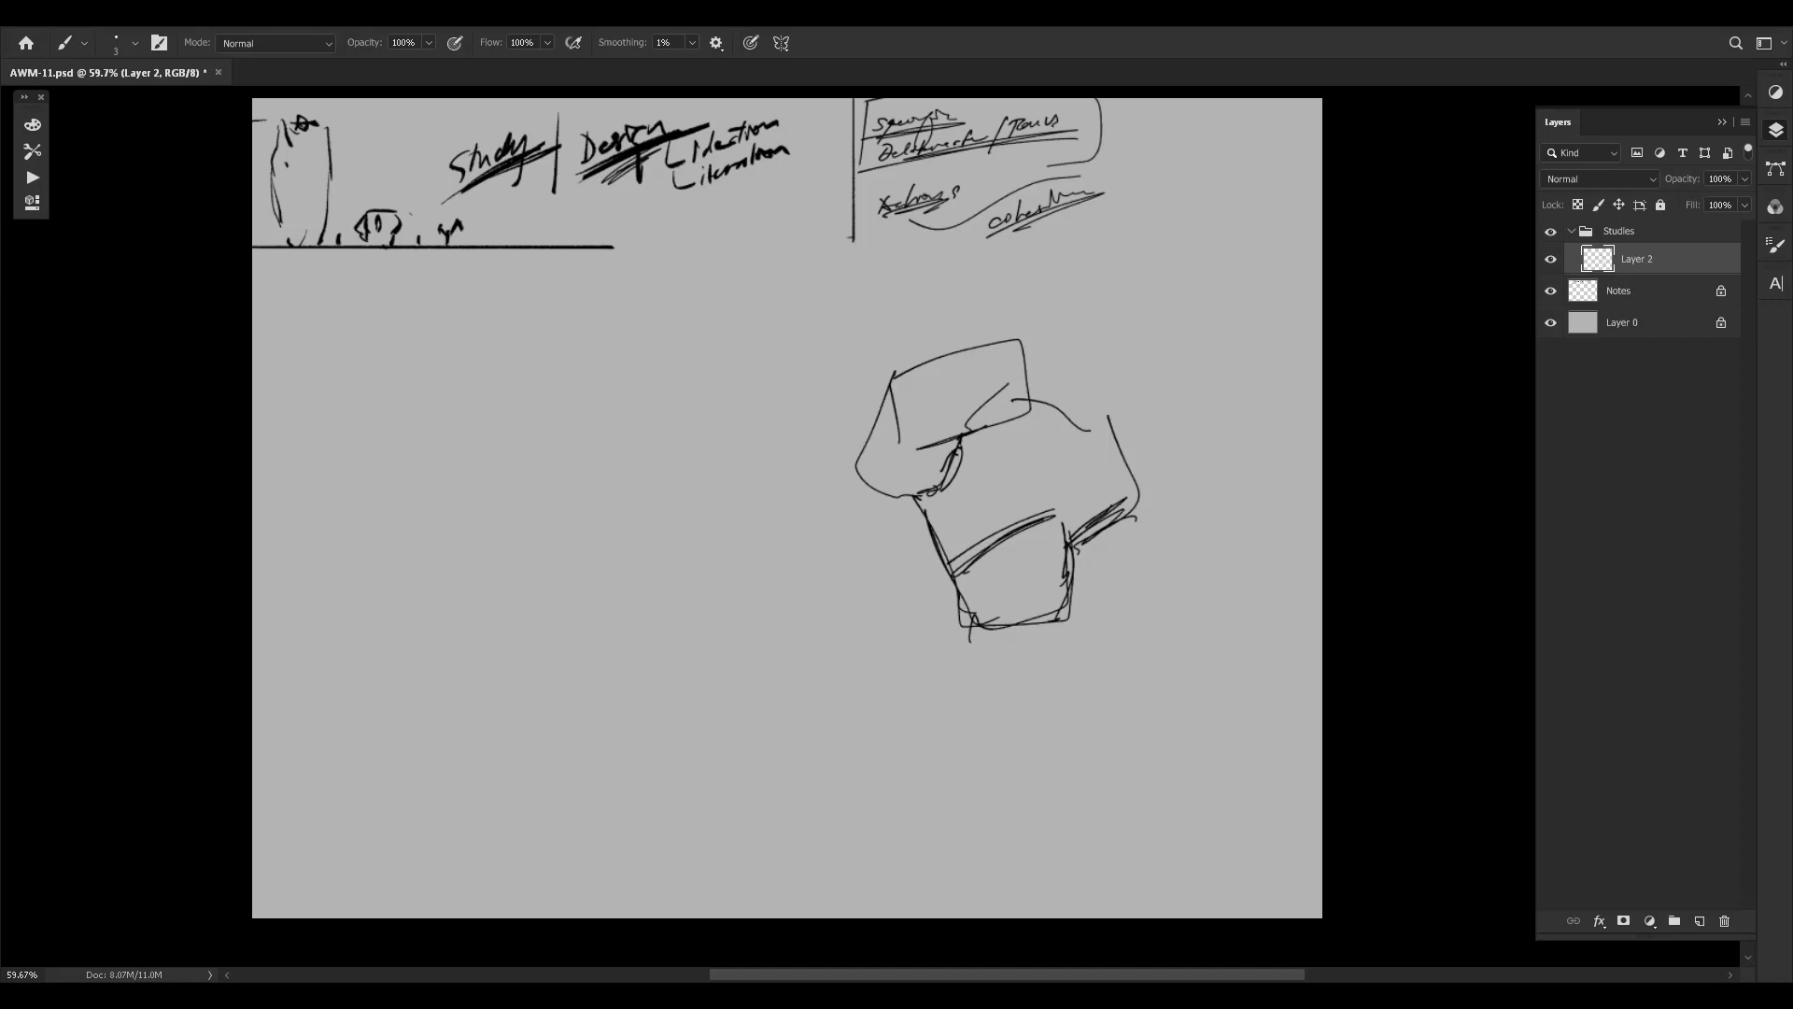
# Choose the second 2 px brush in the Ink Brush Pack and test it with long pointed strokes beside the sketch.
pyautogui.rightClick(1075, 510)
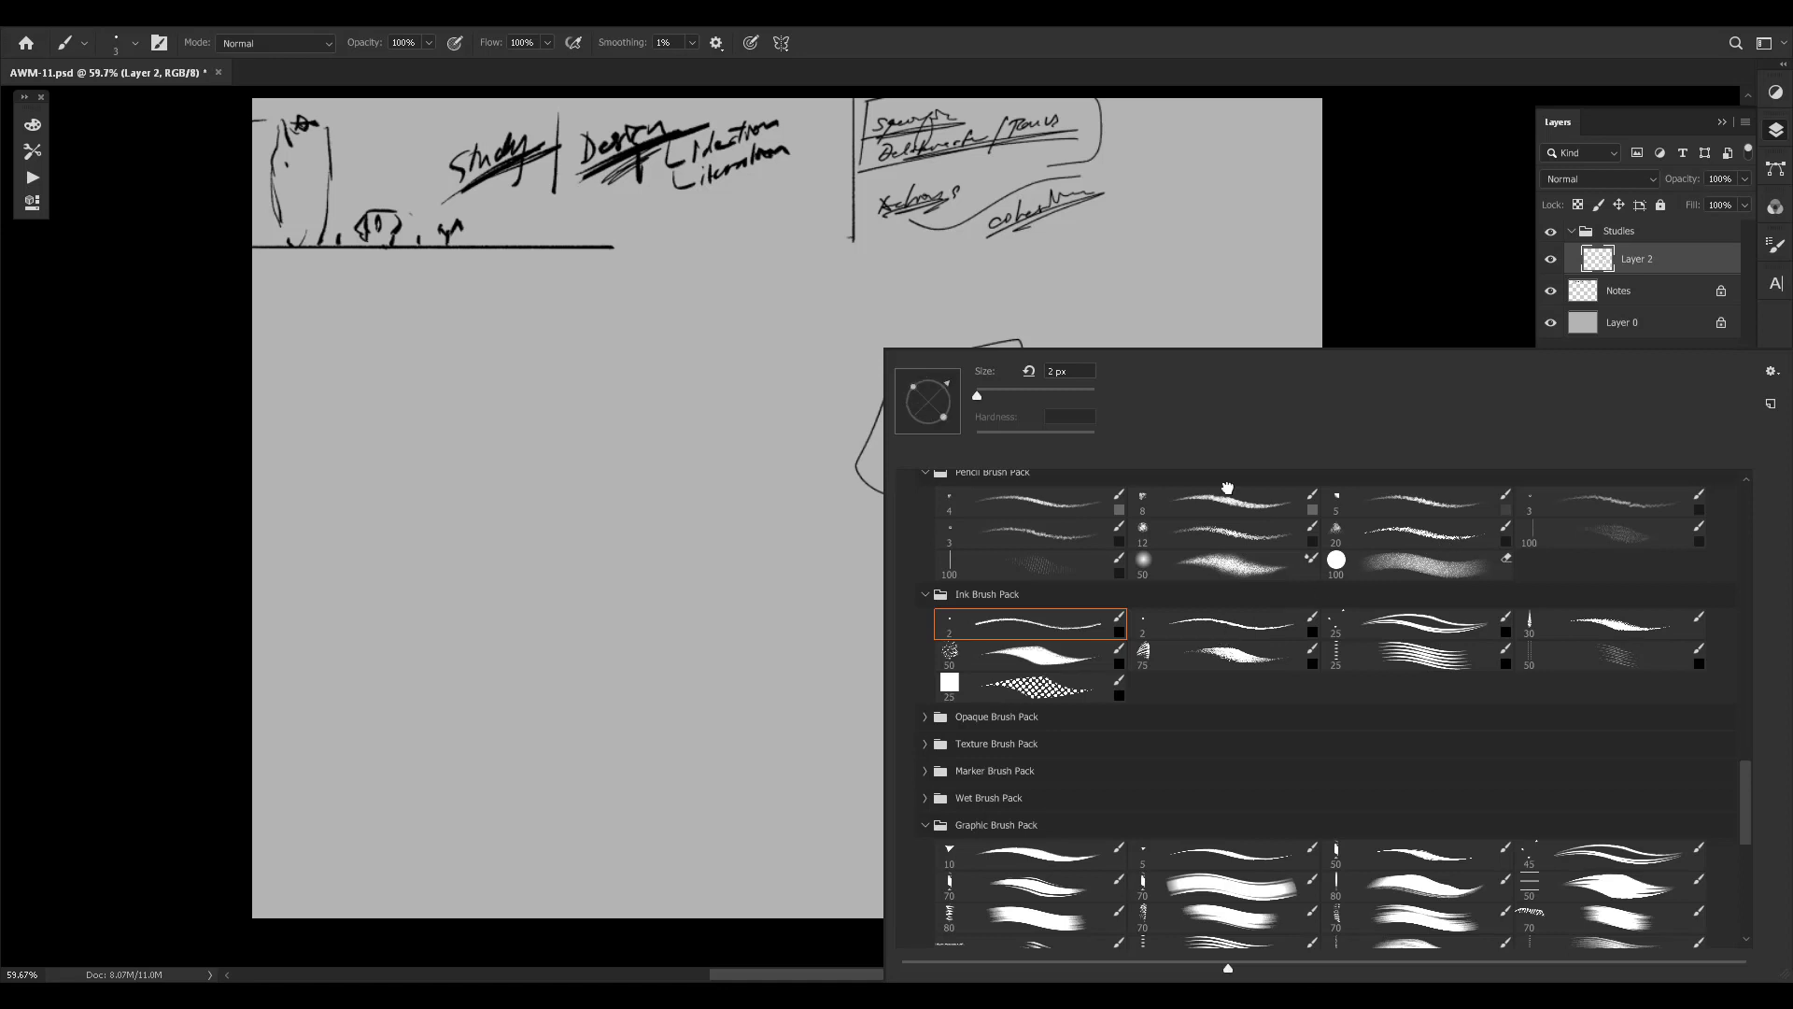
pyautogui.click(1219, 624)
pyautogui.click(1226, 353)
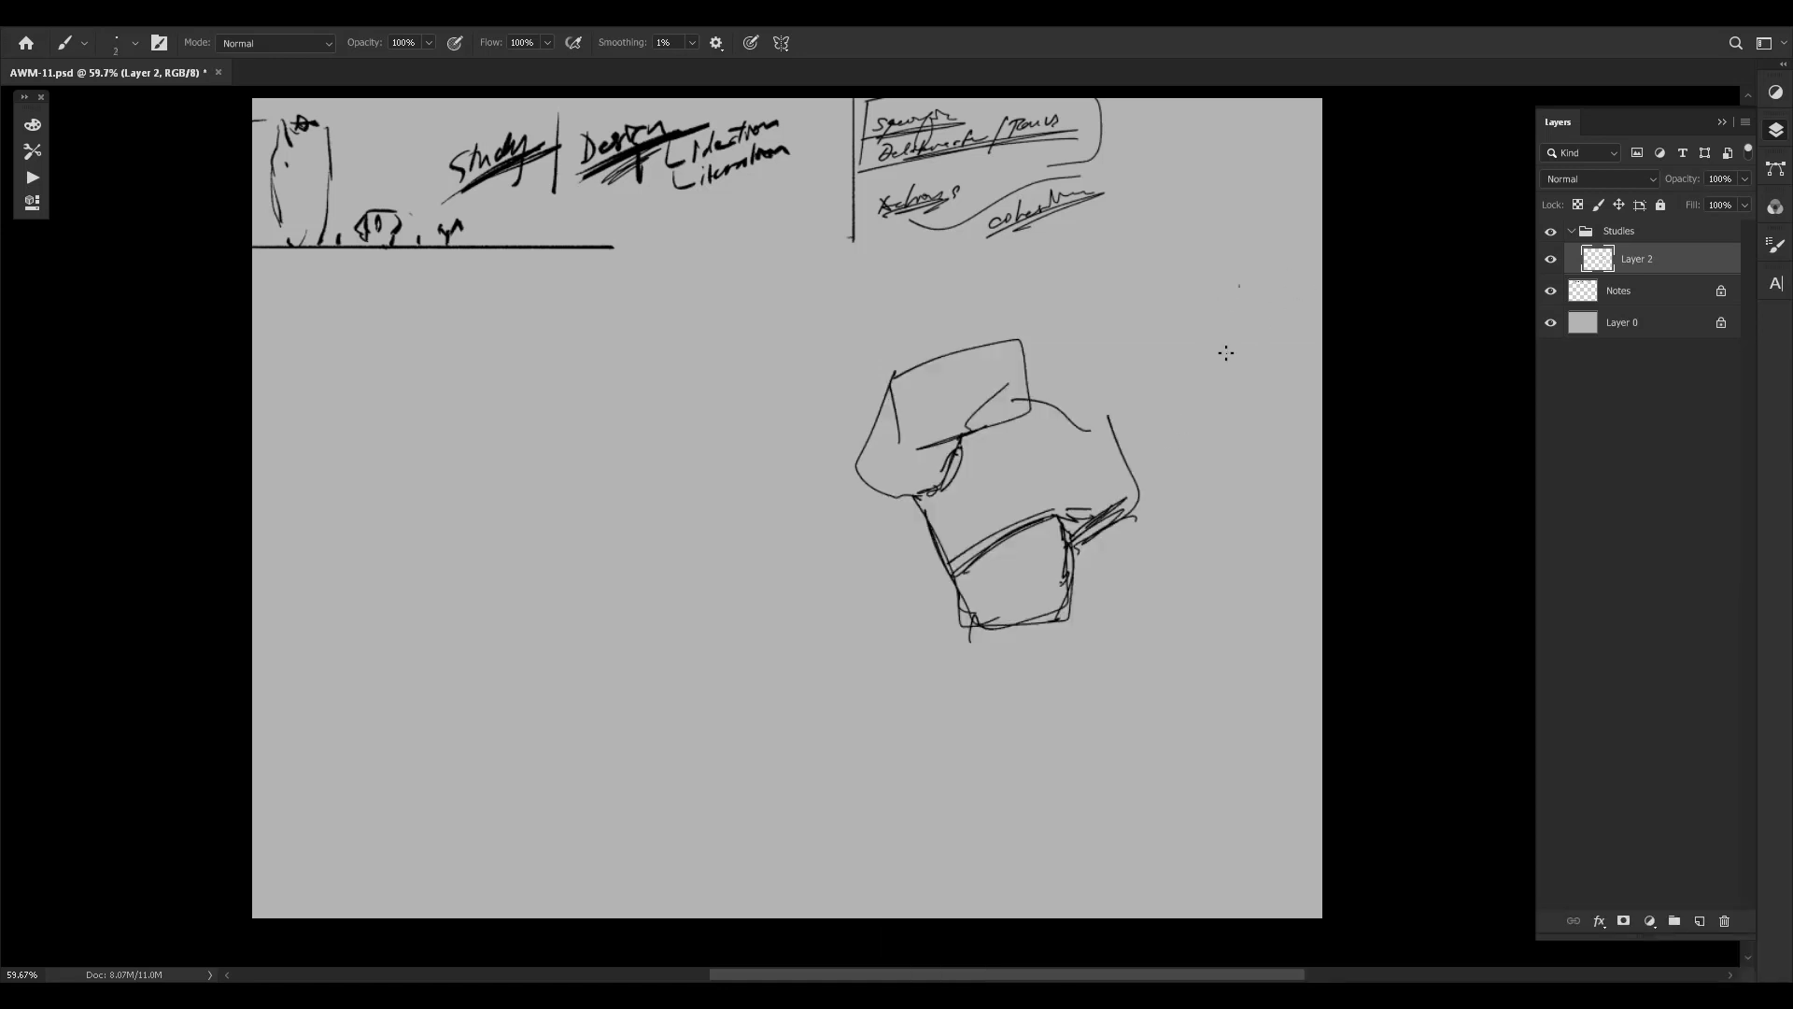
pyautogui.moveTo(1226, 353); pyautogui.dragTo(1149, 581)
pyautogui.moveTo(1224, 378)
pyautogui.mouseDown()
pyautogui.moveTo(1152, 565)
pyautogui.moveTo(1207, 542)
pyautogui.moveTo(1230, 573)
pyautogui.moveTo(1186, 603)
pyautogui.mouseUp()
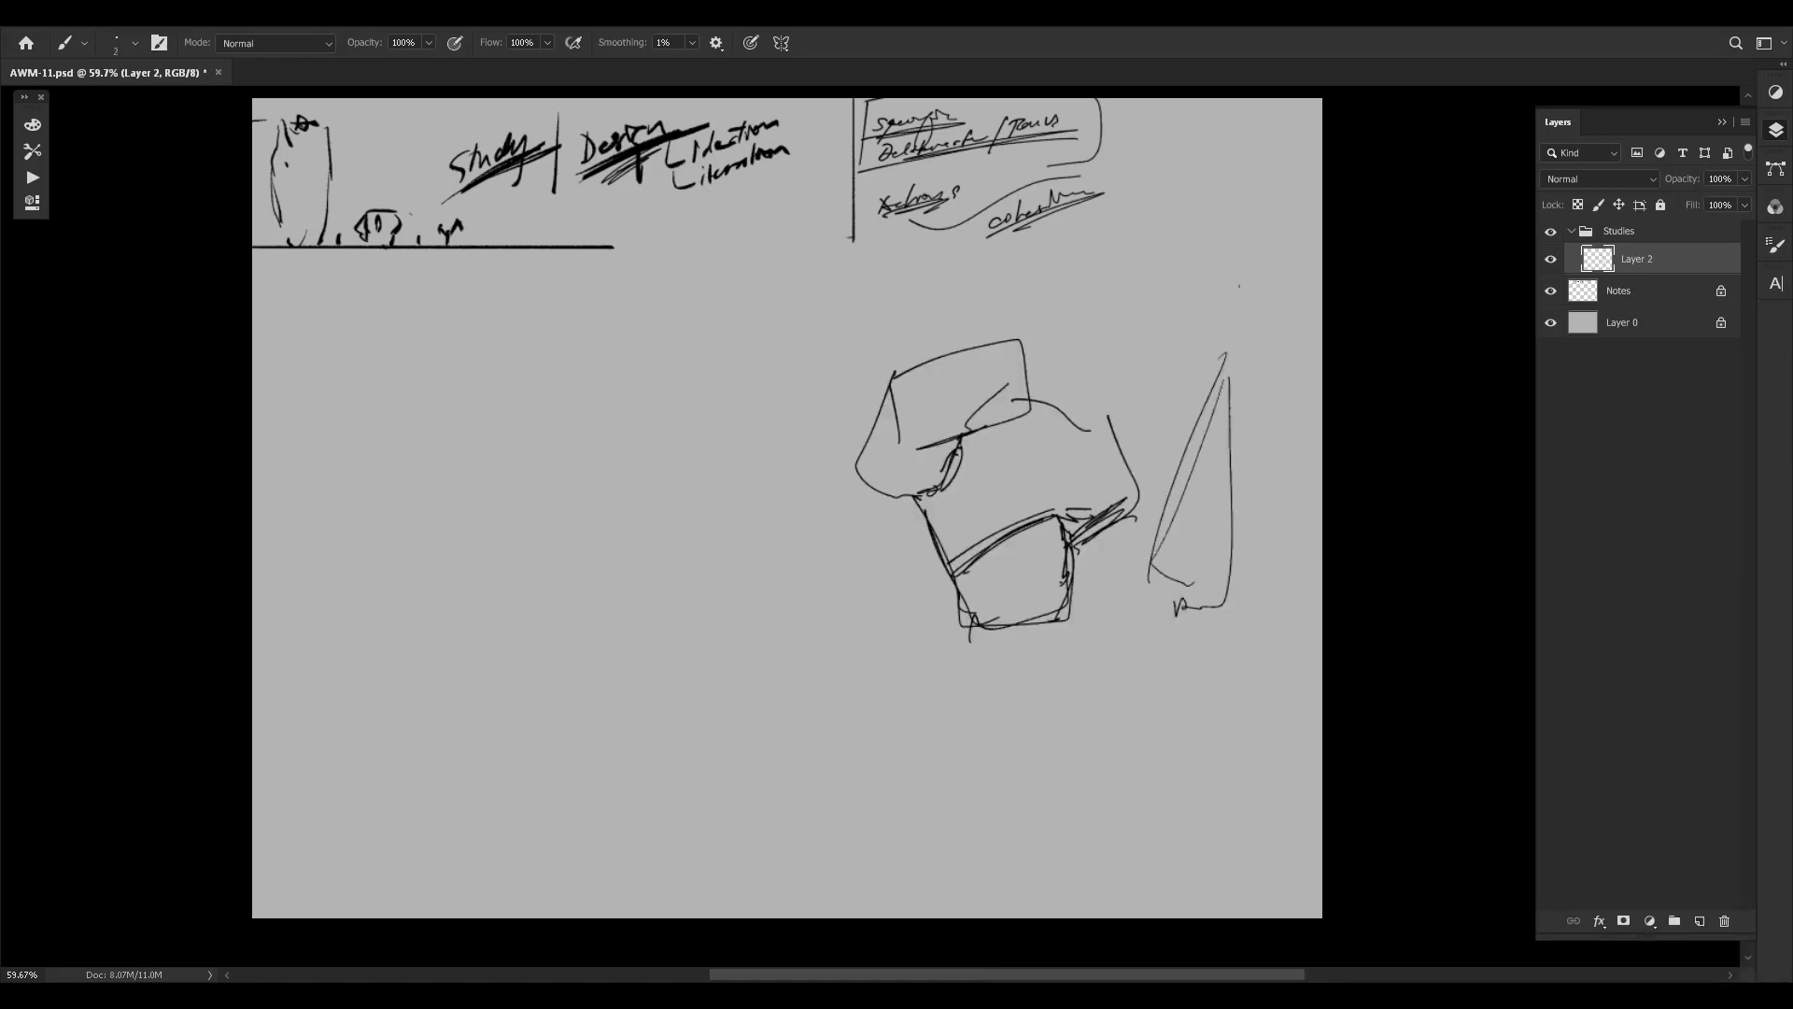
# Delete Layer 2 with its rough sketch and add a fresh empty layer inside the Studies group.
pyautogui.press('Delete')
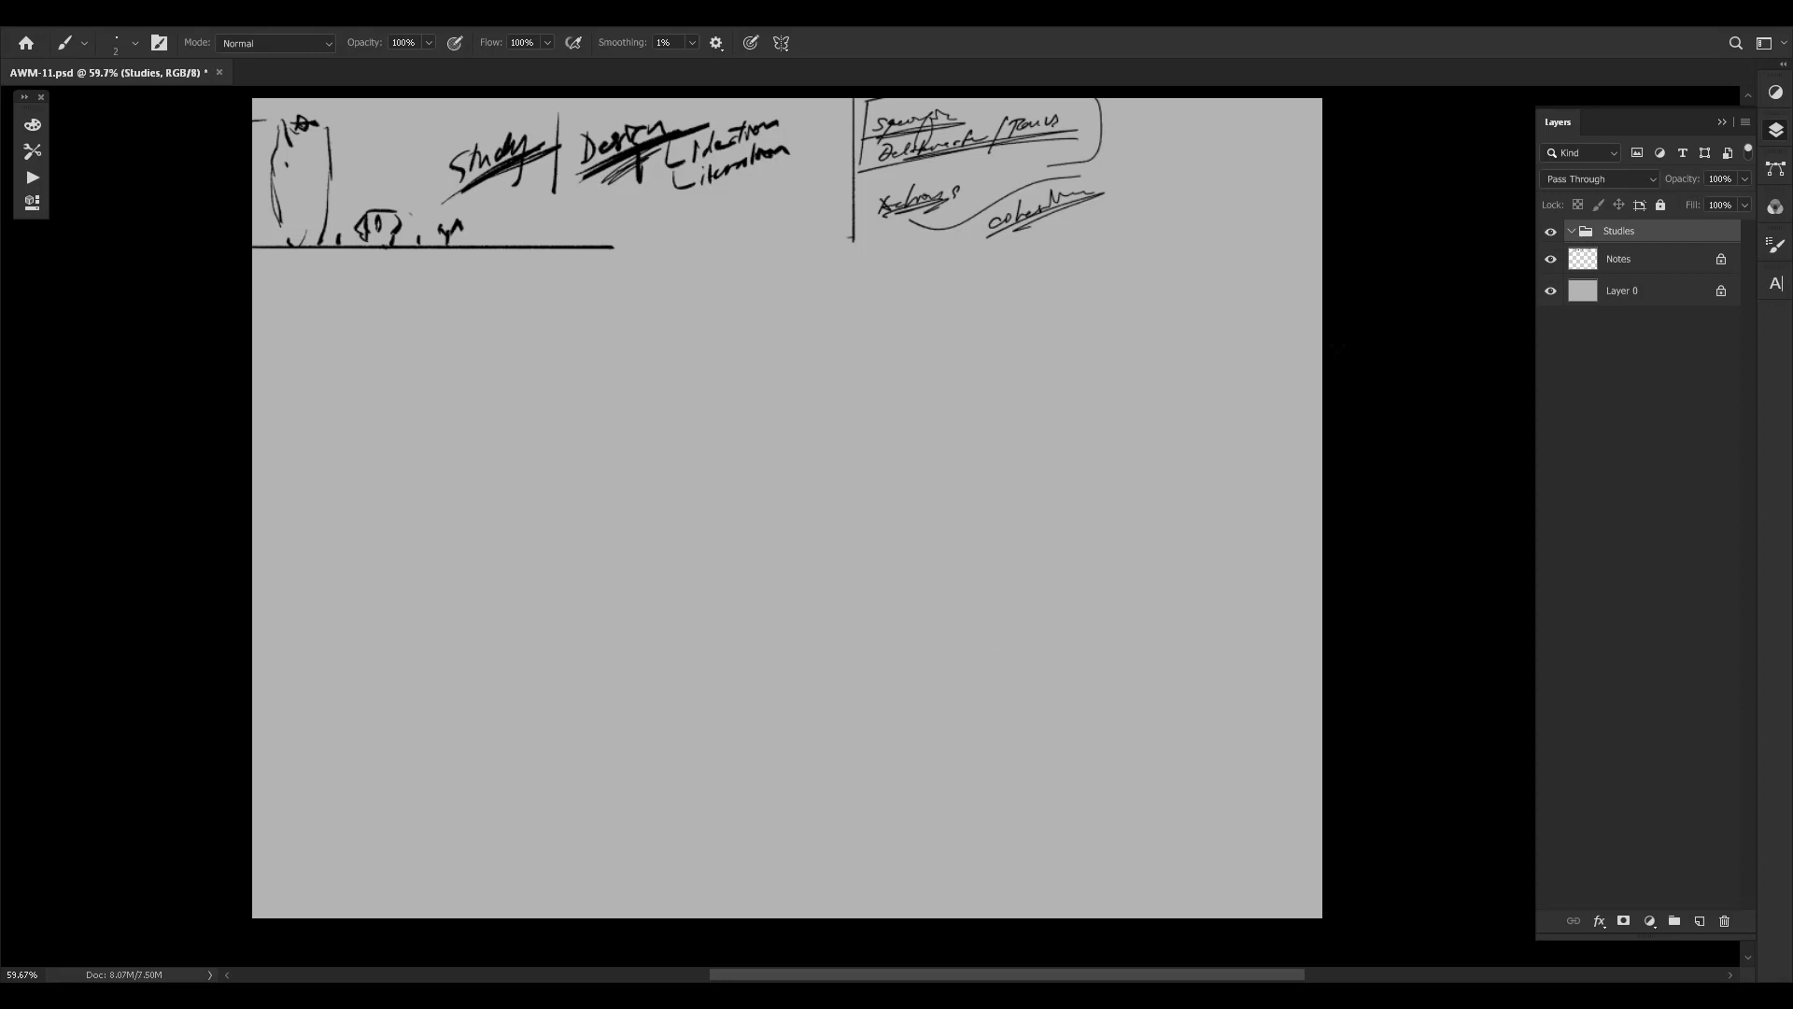
pyautogui.hotkey('ctrl', 'shift', 'alt', 'n')
# Extend the canvas beyond its right edge with the Crop tool to make room for studies.
pyautogui.moveTo(1045, 514); pyautogui.dragTo(1101, 500)
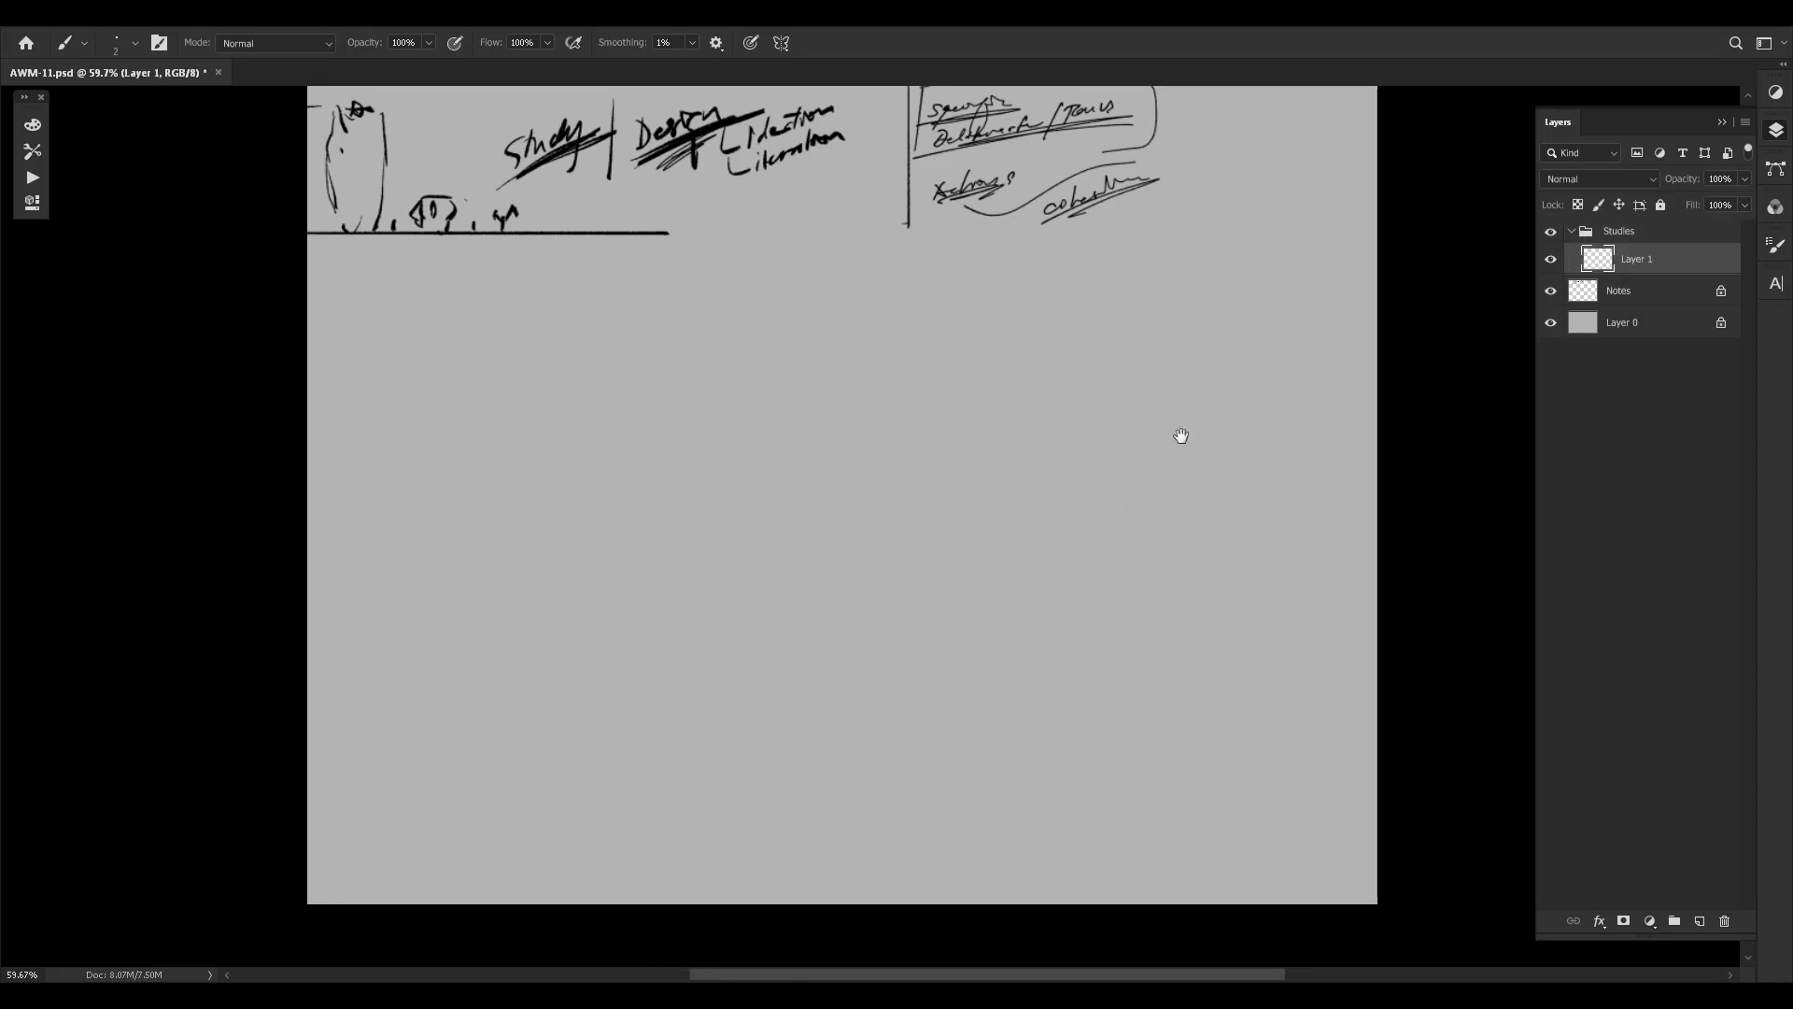
pyautogui.moveTo(968, 503); pyautogui.dragTo(1102, 488)
pyautogui.moveTo(1430, 456)
pyautogui.mouseDown()
pyautogui.moveTo(1061, 447)
pyautogui.moveTo(1433, 468)
pyautogui.mouseUp()
pyautogui.press('c')
pyautogui.press('Return')
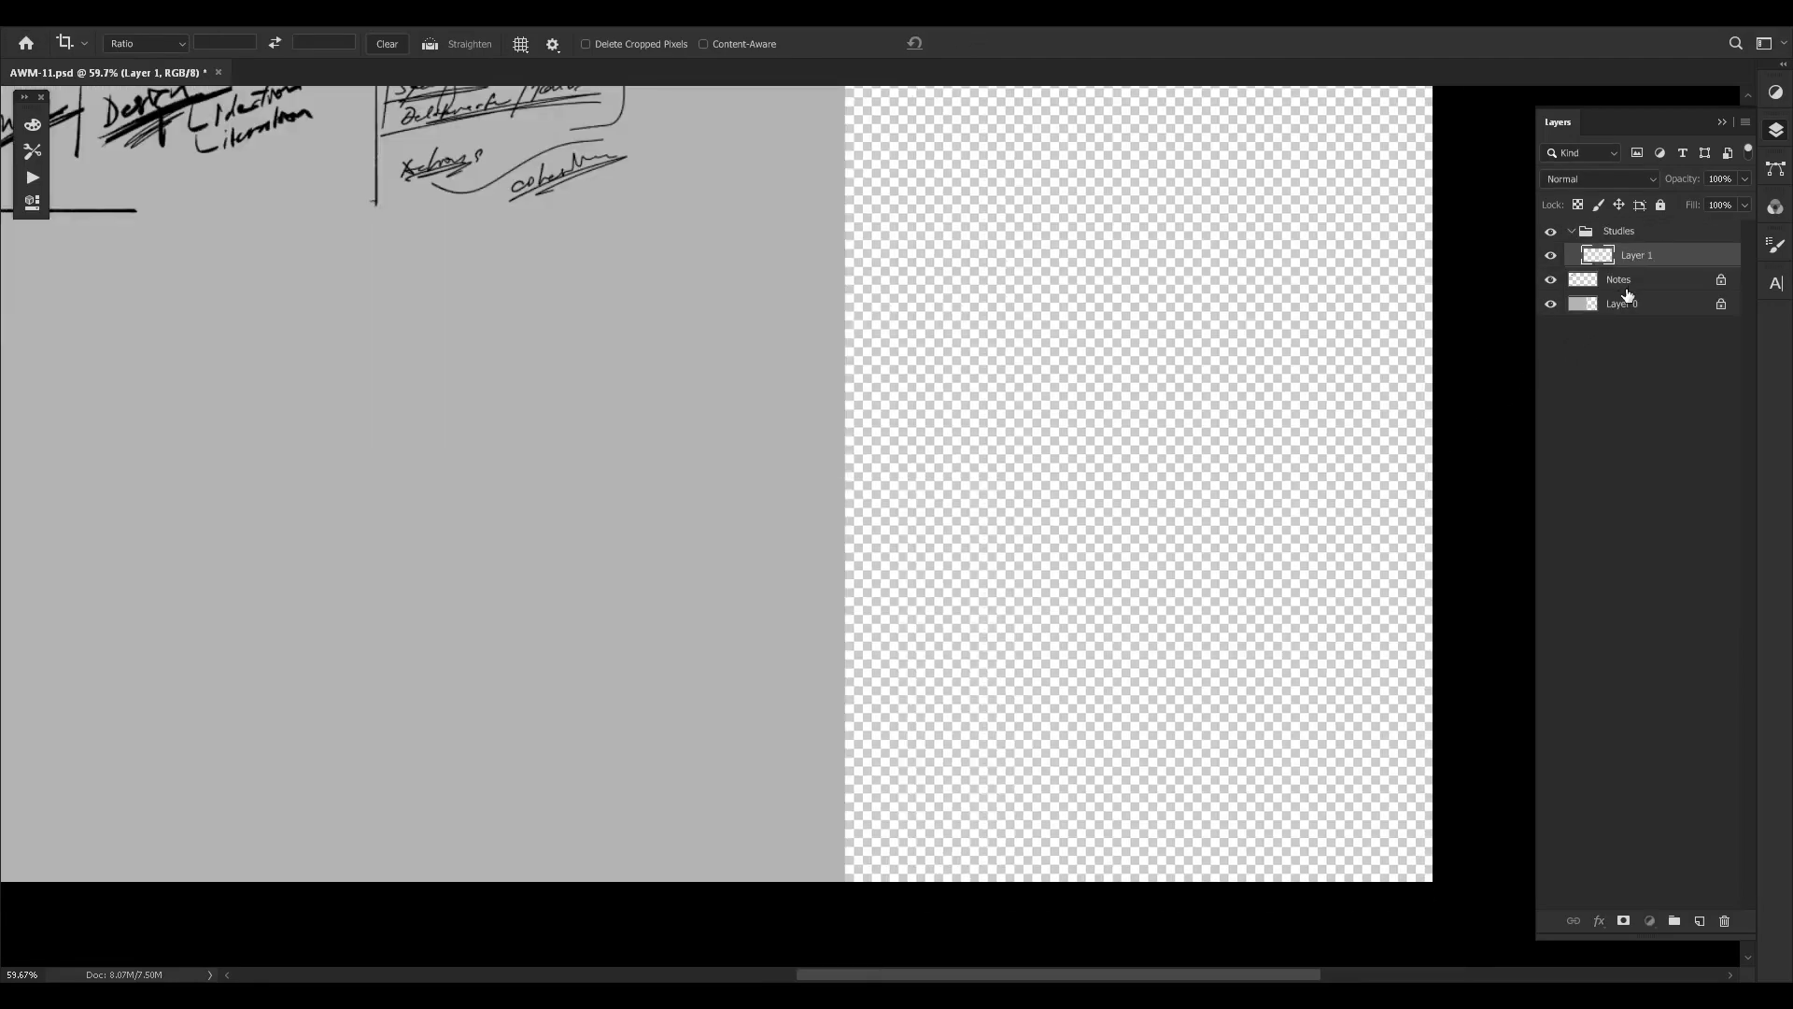
# Widen Layer 0's grey background with Free Transform until it covers the transparent area on the canvas's right side.
pyautogui.click(1627, 297)
pyautogui.hotkey('ctrl', 't')
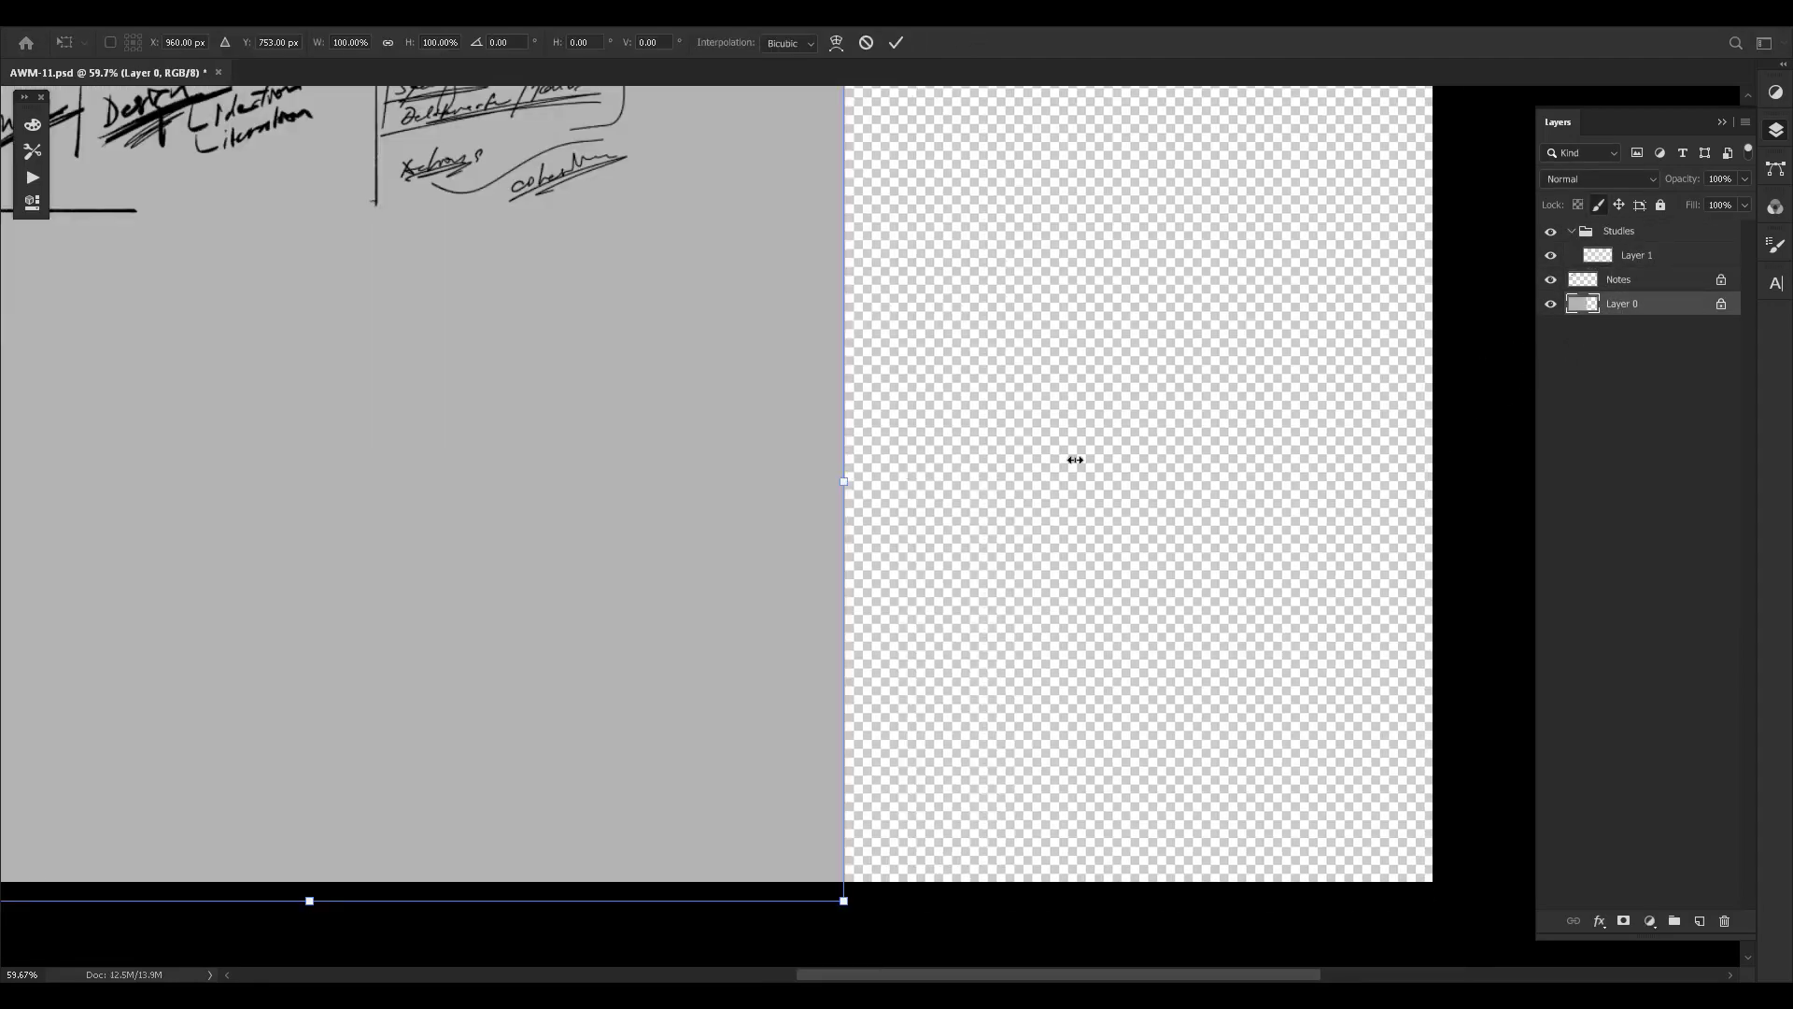
pyautogui.moveTo(1075, 460); pyautogui.dragTo(1439, 456)
pyautogui.press('Return')
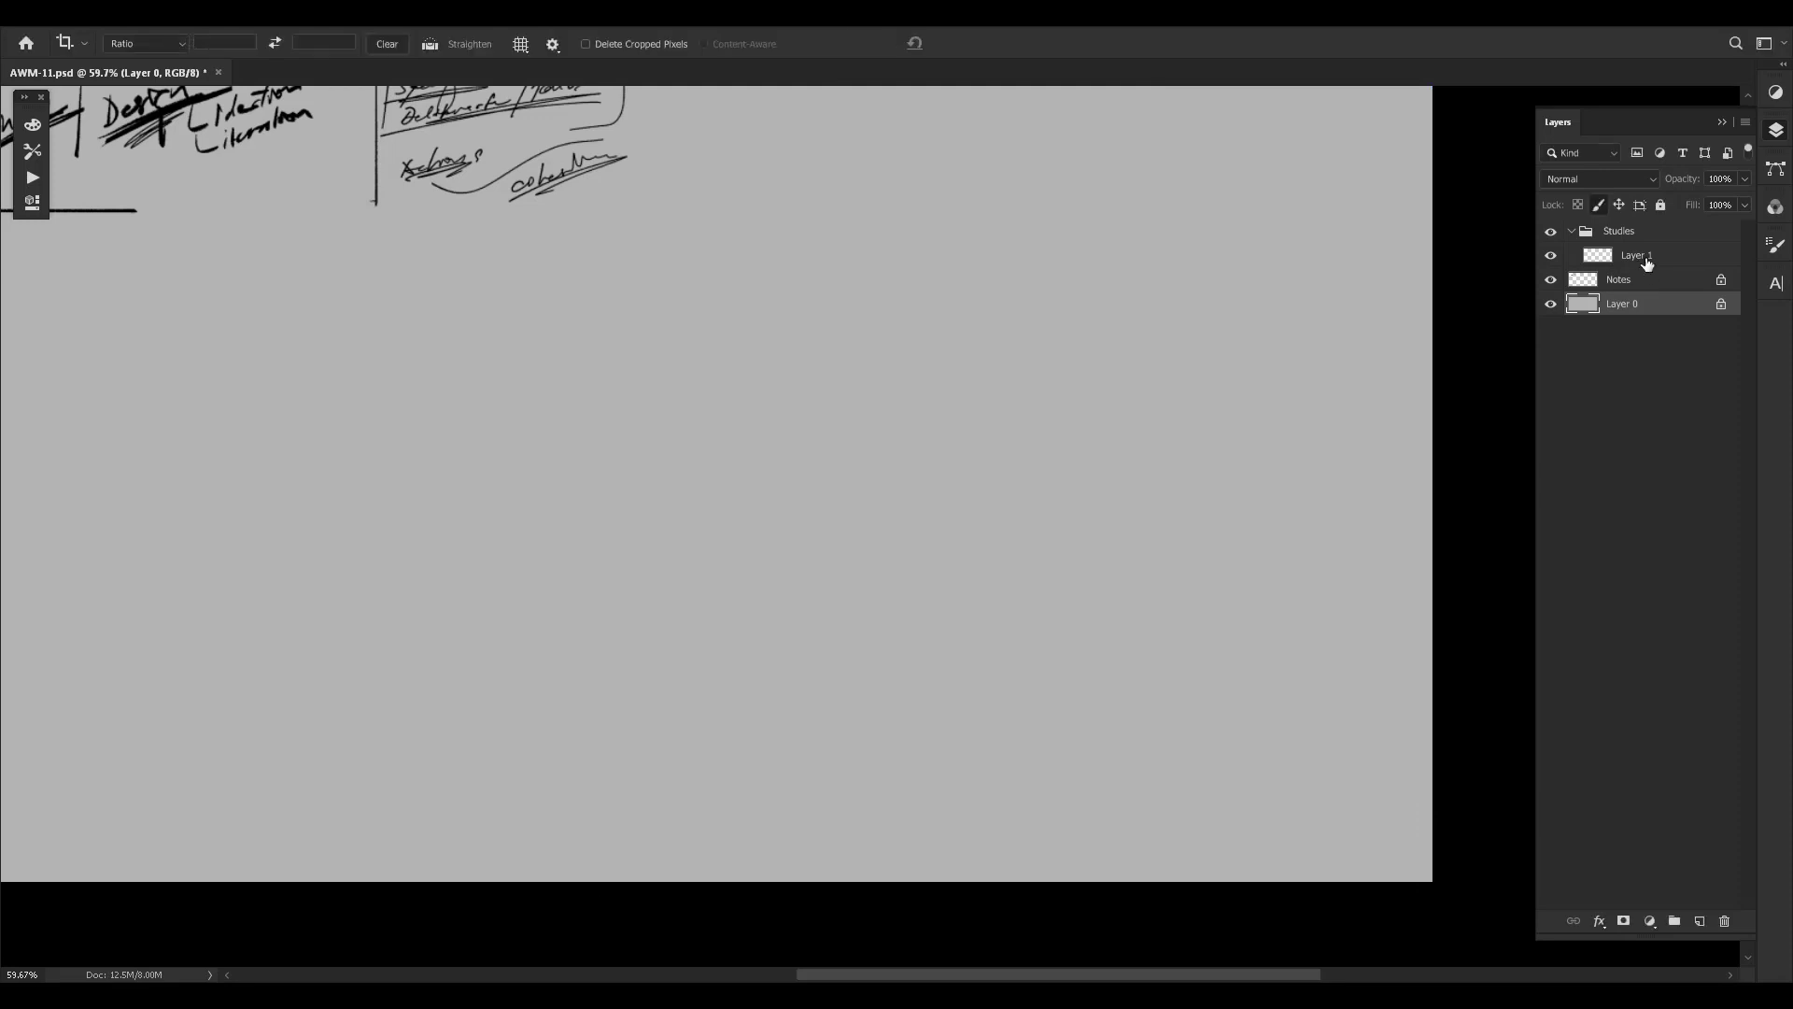
# On Layer 1 in the Studies group, sketch the shoulder and outer contour of a hanging arm near the canvas's right edge.
pyautogui.click(1647, 265)
pyautogui.scroll(1, 1112, 361)
pyautogui.press('b')
pyautogui.moveTo(1205, 361)
pyautogui.mouseDown()
pyautogui.moveTo(1130, 494)
pyautogui.moveTo(1145, 389)
pyautogui.moveTo(1168, 401)
pyautogui.moveTo(1154, 356)
pyautogui.mouseUp()
pyautogui.moveTo(1180, 472); pyautogui.dragTo(1199, 307)
pyautogui.scroll(1, 1205, 291)
pyautogui.moveTo(1175, 429); pyautogui.dragTo(1214, 315)
pyautogui.moveTo(1190, 316); pyautogui.dragTo(1189, 348)
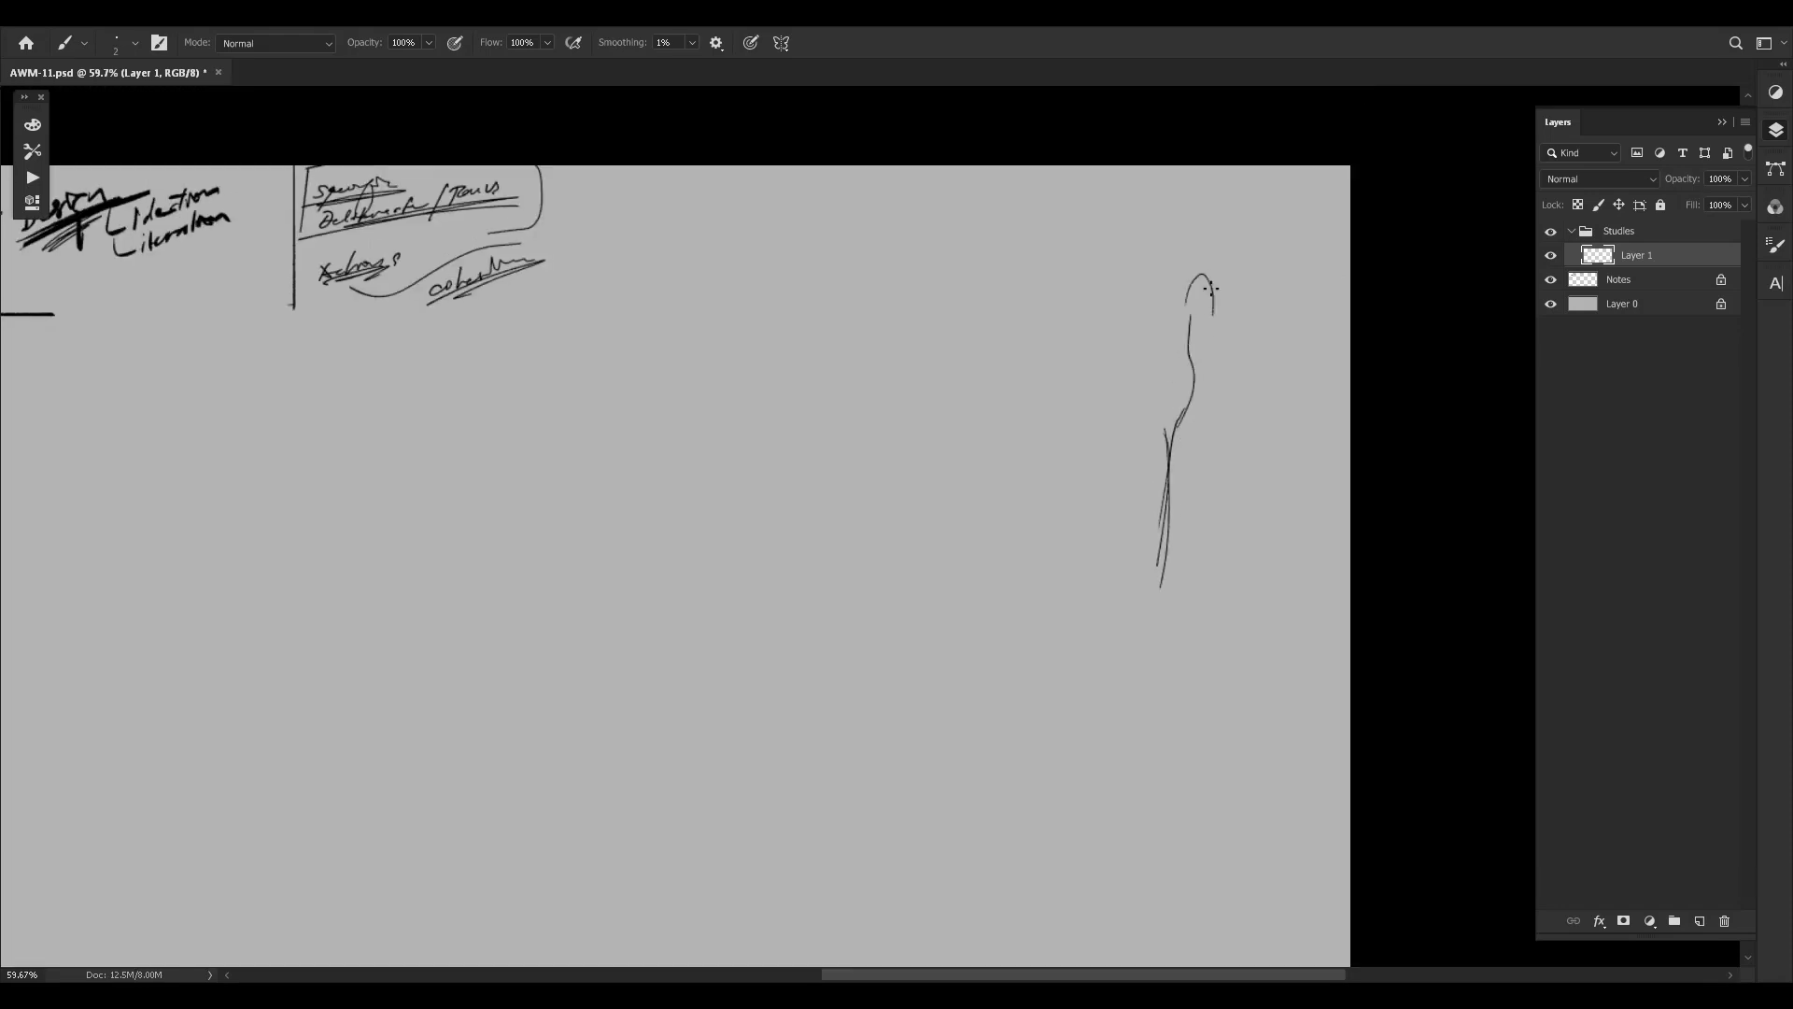
# Complete the hanging arm with its rounded shoulder, inner contour and hand, undoing strokes that miss.
pyautogui.moveTo(1212, 280)
pyautogui.mouseDown()
pyautogui.moveTo(1219, 451)
pyautogui.moveTo(1182, 570)
pyautogui.mouseUp()
pyautogui.hotkey('ctrl', 'z')
pyautogui.hotkey('ctrl', 'z')
pyautogui.moveTo(1166, 453); pyautogui.dragTo(1158, 607)
pyautogui.moveTo(1184, 534)
pyautogui.mouseDown()
pyautogui.moveTo(1194, 614)
pyautogui.moveTo(1168, 610)
pyautogui.moveTo(1207, 639)
pyautogui.mouseUp()
pyautogui.hotkey('ctrl', 'z')
pyautogui.moveTo(1171, 423)
pyautogui.mouseDown()
pyautogui.moveTo(1184, 282)
pyautogui.moveTo(1131, 327)
pyautogui.moveTo(1150, 342)
pyautogui.mouseUp()
pyautogui.hotkey('ctrl', 'z')
pyautogui.hotkey('ctrl', 'z')
# Draw the figure's side-view torso around the arm, with an angular chest, back line, buttock and upper thigh.
pyautogui.moveTo(1114, 280); pyautogui.dragTo(1185, 383)
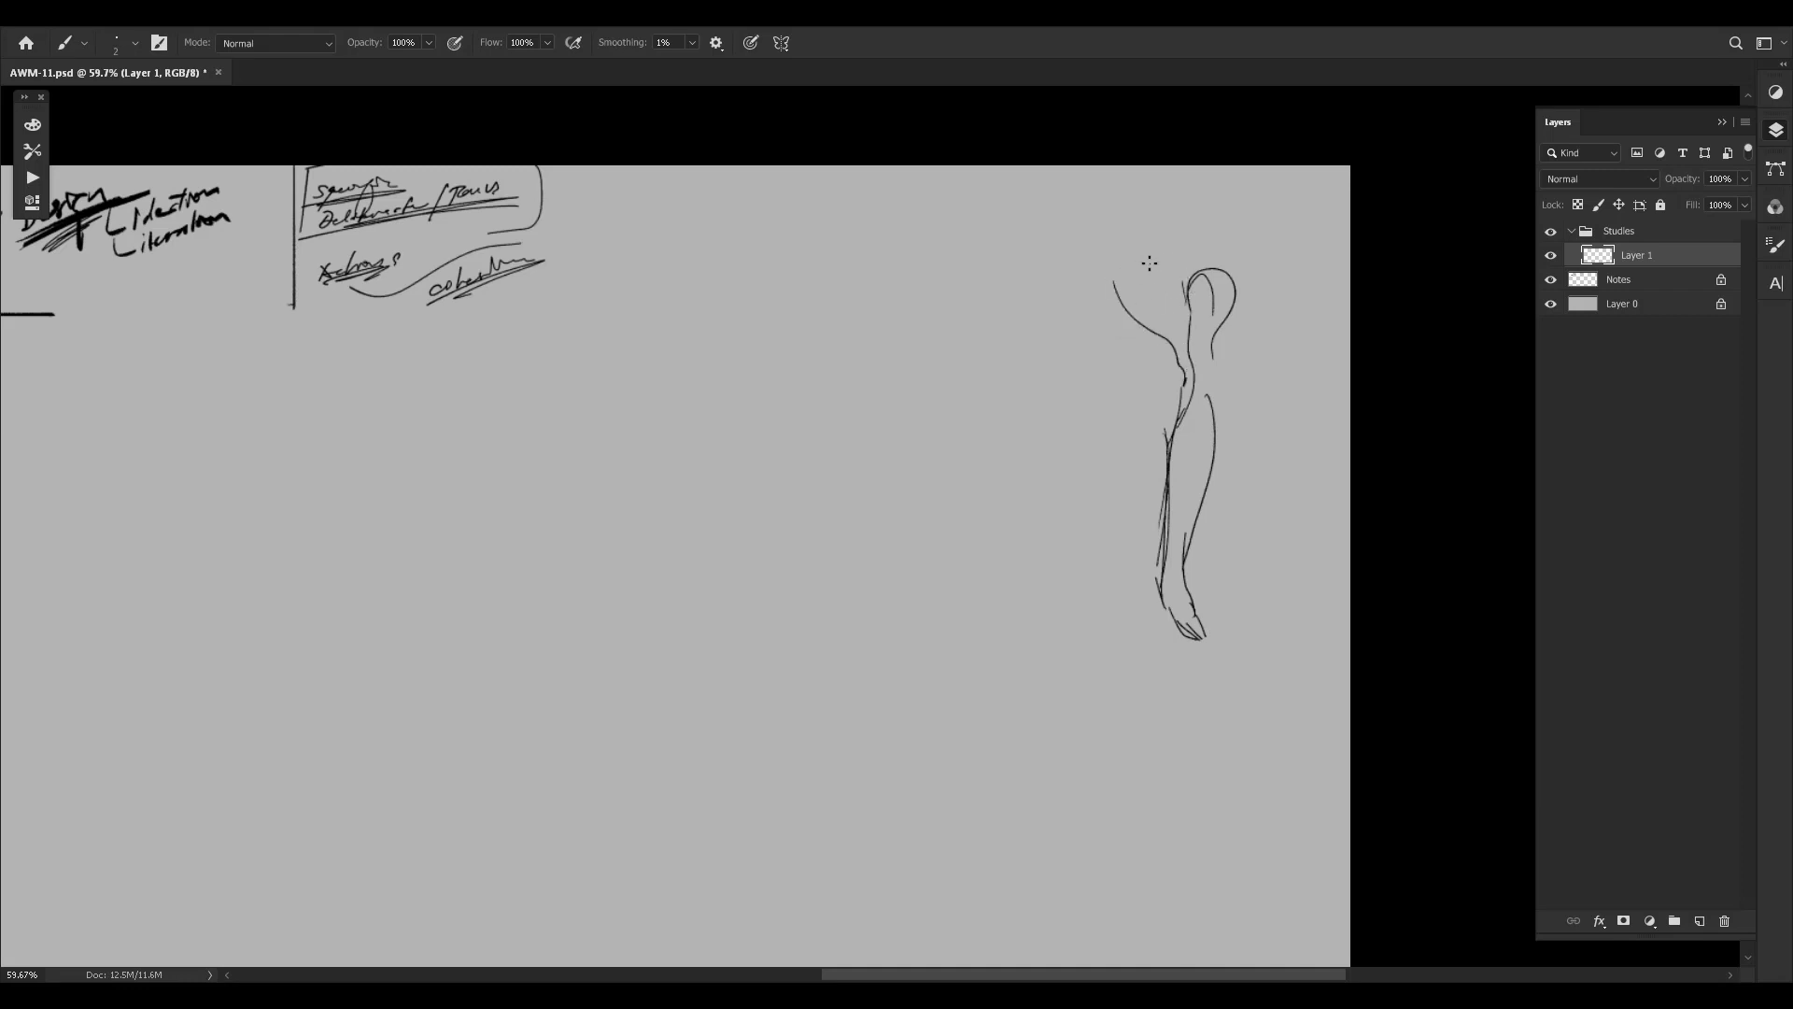
pyautogui.moveTo(1168, 285)
pyautogui.mouseDown()
pyautogui.moveTo(1187, 381)
pyautogui.moveTo(1212, 280)
pyautogui.moveTo(1266, 480)
pyautogui.mouseUp()
pyautogui.hotkey('ctrl', 'z')
pyautogui.hotkey('ctrl', 'z')
pyautogui.hotkey('ctrl', 'z')
pyautogui.moveTo(1229, 312)
pyautogui.mouseDown()
pyautogui.moveTo(1250, 481)
pyautogui.moveTo(1234, 424)
pyautogui.moveTo(1276, 471)
pyautogui.moveTo(1254, 571)
pyautogui.moveTo(1238, 409)
pyautogui.mouseUp()
pyautogui.moveTo(1240, 369); pyautogui.dragTo(1212, 471)
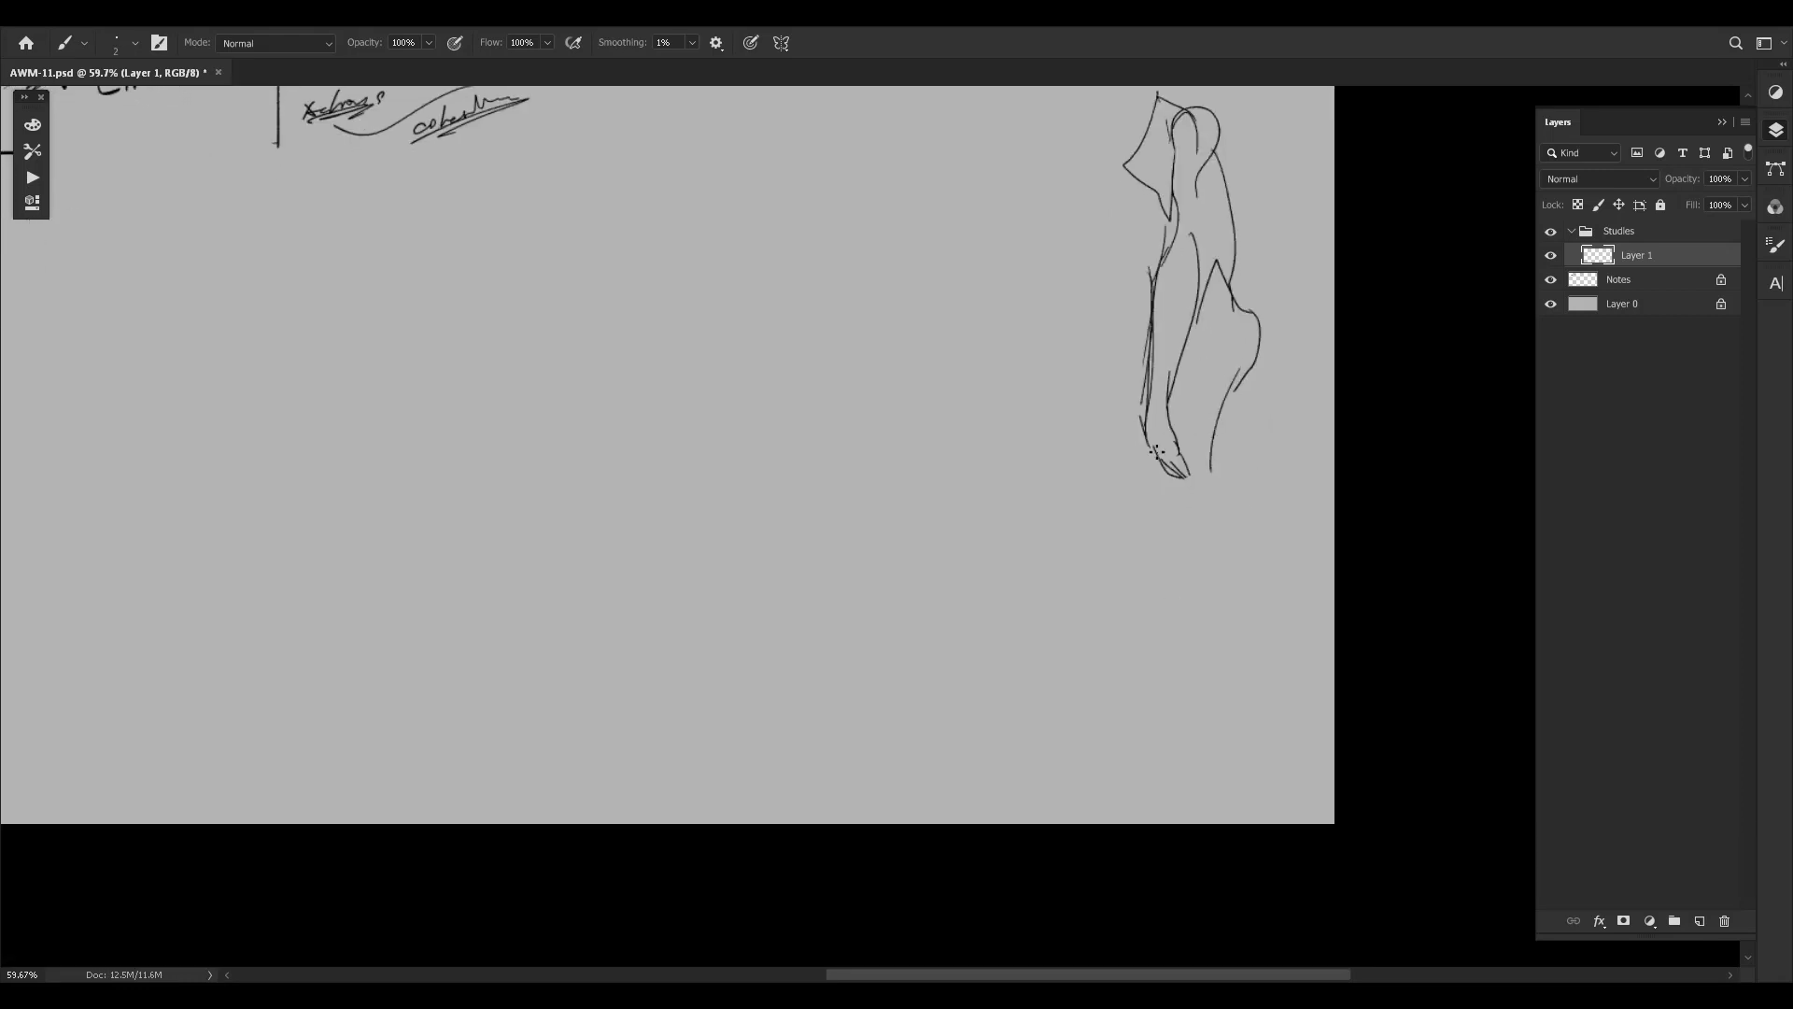
# Draw the figure's leg below the hips, with thigh, knee, calf and foot, redoing the strokes that miss.
pyautogui.moveTo(1140, 414)
pyautogui.mouseDown()
pyautogui.moveTo(1156, 543)
pyautogui.moveTo(1157, 523)
pyautogui.moveTo(1175, 553)
pyautogui.mouseUp()
pyautogui.hotkey('ctrl', 'z')
pyautogui.moveTo(1214, 426); pyautogui.dragTo(1205, 539)
pyautogui.moveTo(1202, 525)
pyautogui.mouseDown()
pyautogui.moveTo(1201, 591)
pyautogui.moveTo(1181, 560)
pyautogui.moveTo(1243, 550)
pyautogui.moveTo(1202, 683)
pyautogui.mouseUp()
pyautogui.hotkey('ctrl', 'z')
pyautogui.hotkey('ctrl', 'z')
pyautogui.moveTo(1202, 522)
pyautogui.mouseDown()
pyautogui.moveTo(1244, 597)
pyautogui.moveTo(1159, 691)
pyautogui.mouseUp()
pyautogui.hotkey('ctrl', 'z')
pyautogui.moveTo(1200, 538)
pyautogui.mouseDown()
pyautogui.moveTo(1194, 741)
pyautogui.moveTo(1145, 744)
pyautogui.moveTo(1233, 752)
pyautogui.moveTo(1192, 681)
pyautogui.mouseUp()
pyautogui.hotkey('ctrl', 'z')
pyautogui.moveTo(1203, 422); pyautogui.dragTo(1189, 436)
# Add a round, forward-bent head with a neck and upper-back curve above the figure's chest.
pyautogui.scroll(3, 1189, 436)
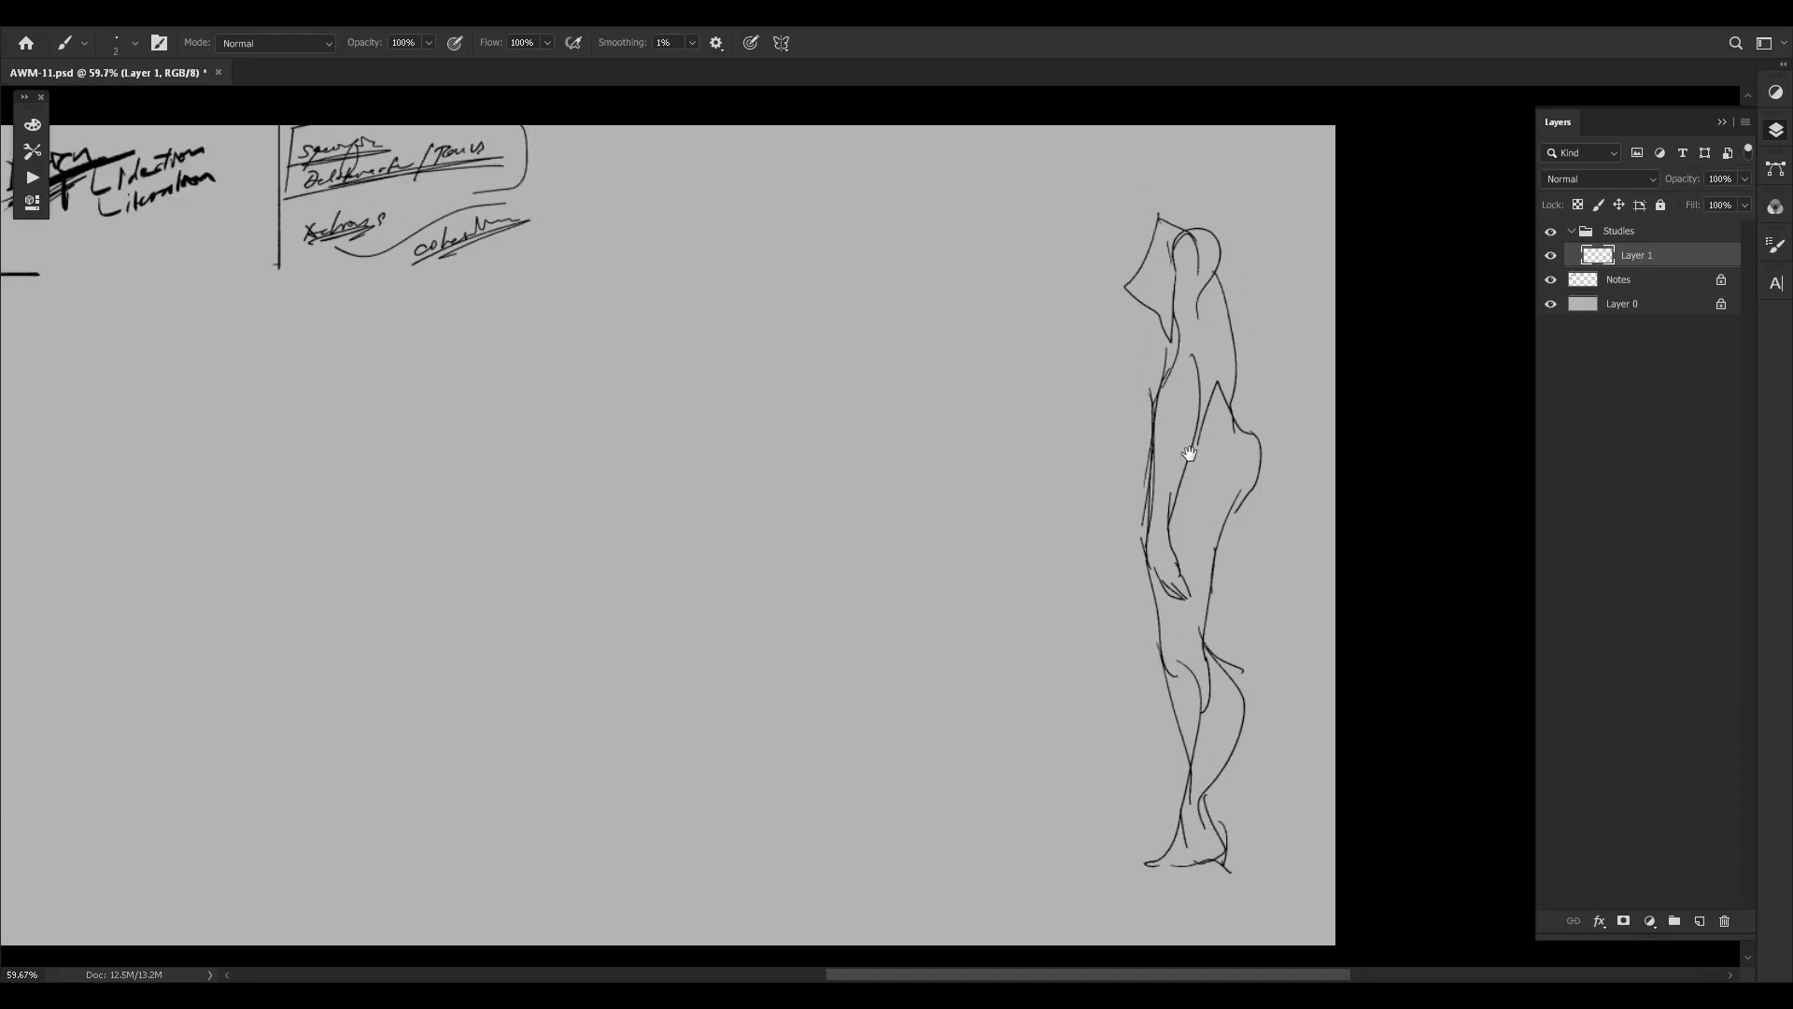
pyautogui.moveTo(1173, 229)
pyautogui.mouseDown()
pyautogui.moveTo(1178, 202)
pyautogui.moveTo(1206, 248)
pyautogui.moveTo(1334, 202)
pyautogui.moveTo(1128, 203)
pyautogui.moveTo(1207, 173)
pyautogui.moveTo(1158, 137)
pyautogui.moveTo(1199, 182)
pyautogui.moveTo(1167, 209)
pyautogui.mouseUp()
pyautogui.hotkey('ctrl', 'z')
pyautogui.hotkey('ctrl', 'z')
pyautogui.hotkey('ctrl', 'z')
pyautogui.hotkey('ctrl', 'z')
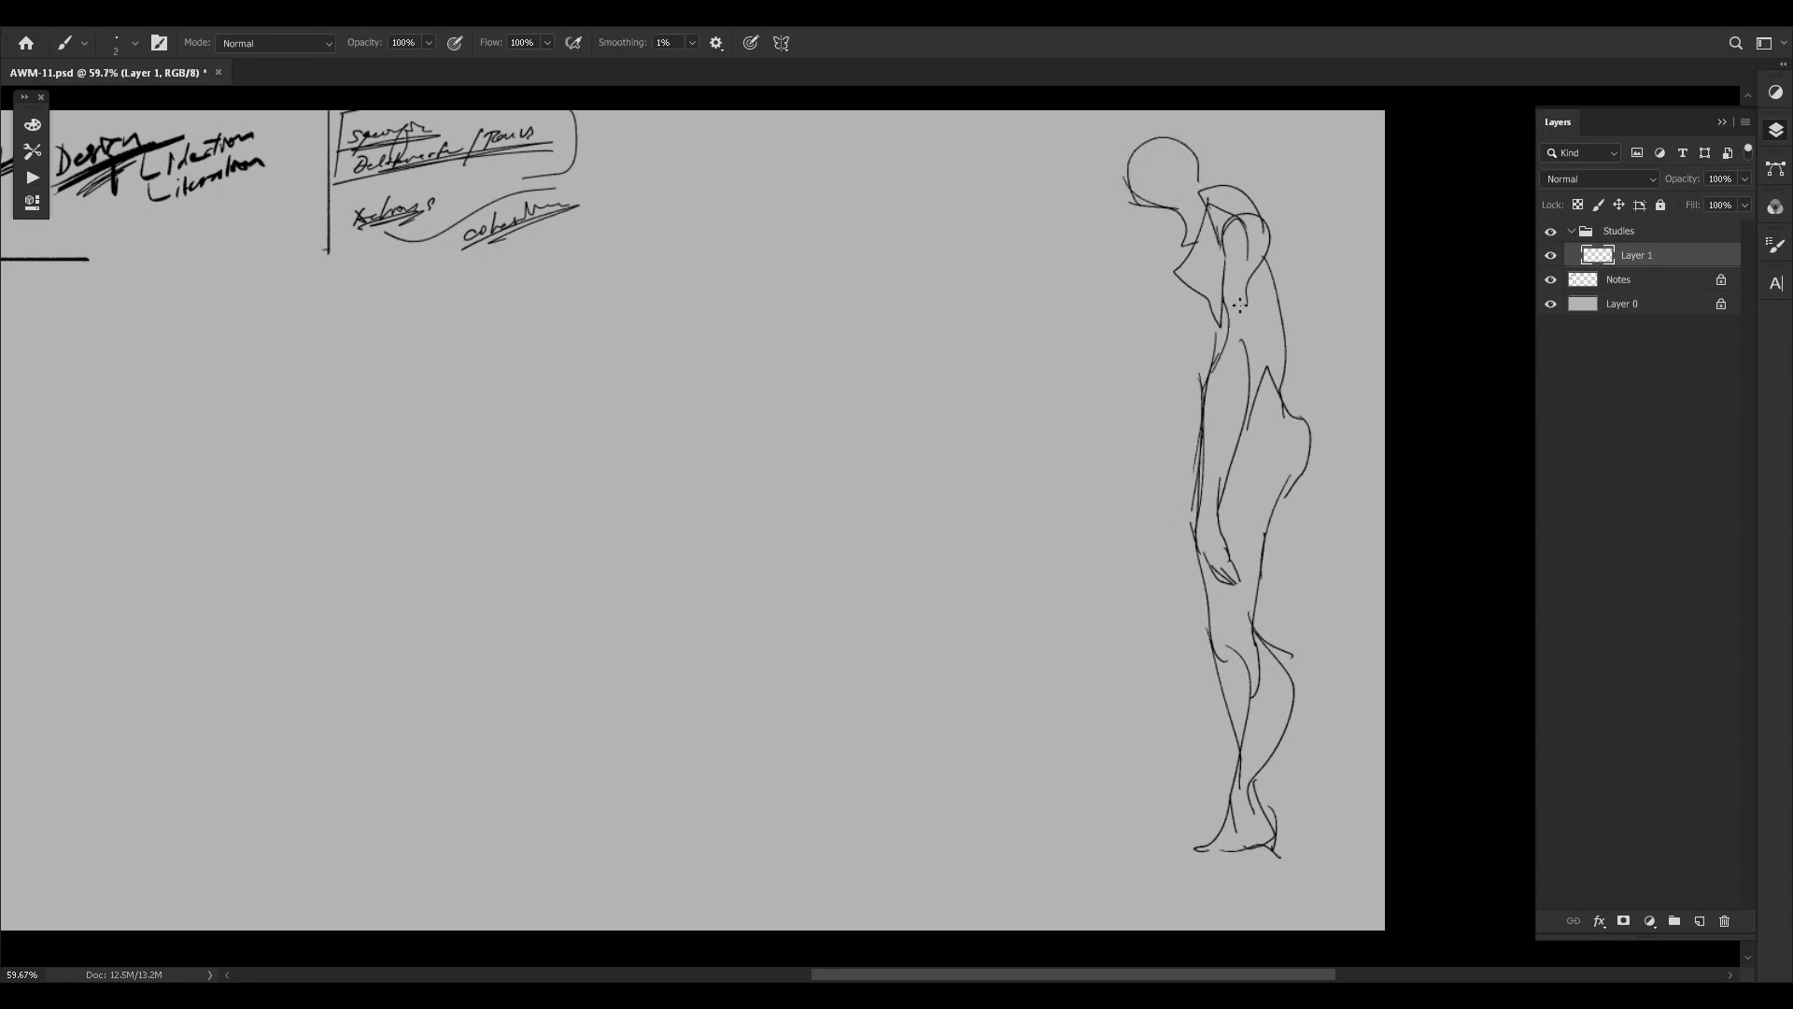
# Sketch the outer contour of the figure's far arm hanging in front of the body.
pyautogui.moveTo(1175, 417); pyautogui.dragTo(1165, 315)
pyautogui.moveTo(1169, 271)
pyautogui.mouseDown()
pyautogui.moveTo(1147, 455)
pyautogui.moveTo(1141, 417)
pyautogui.moveTo(1156, 453)
pyautogui.mouseUp()
pyautogui.hotkey('ctrl', 'z')
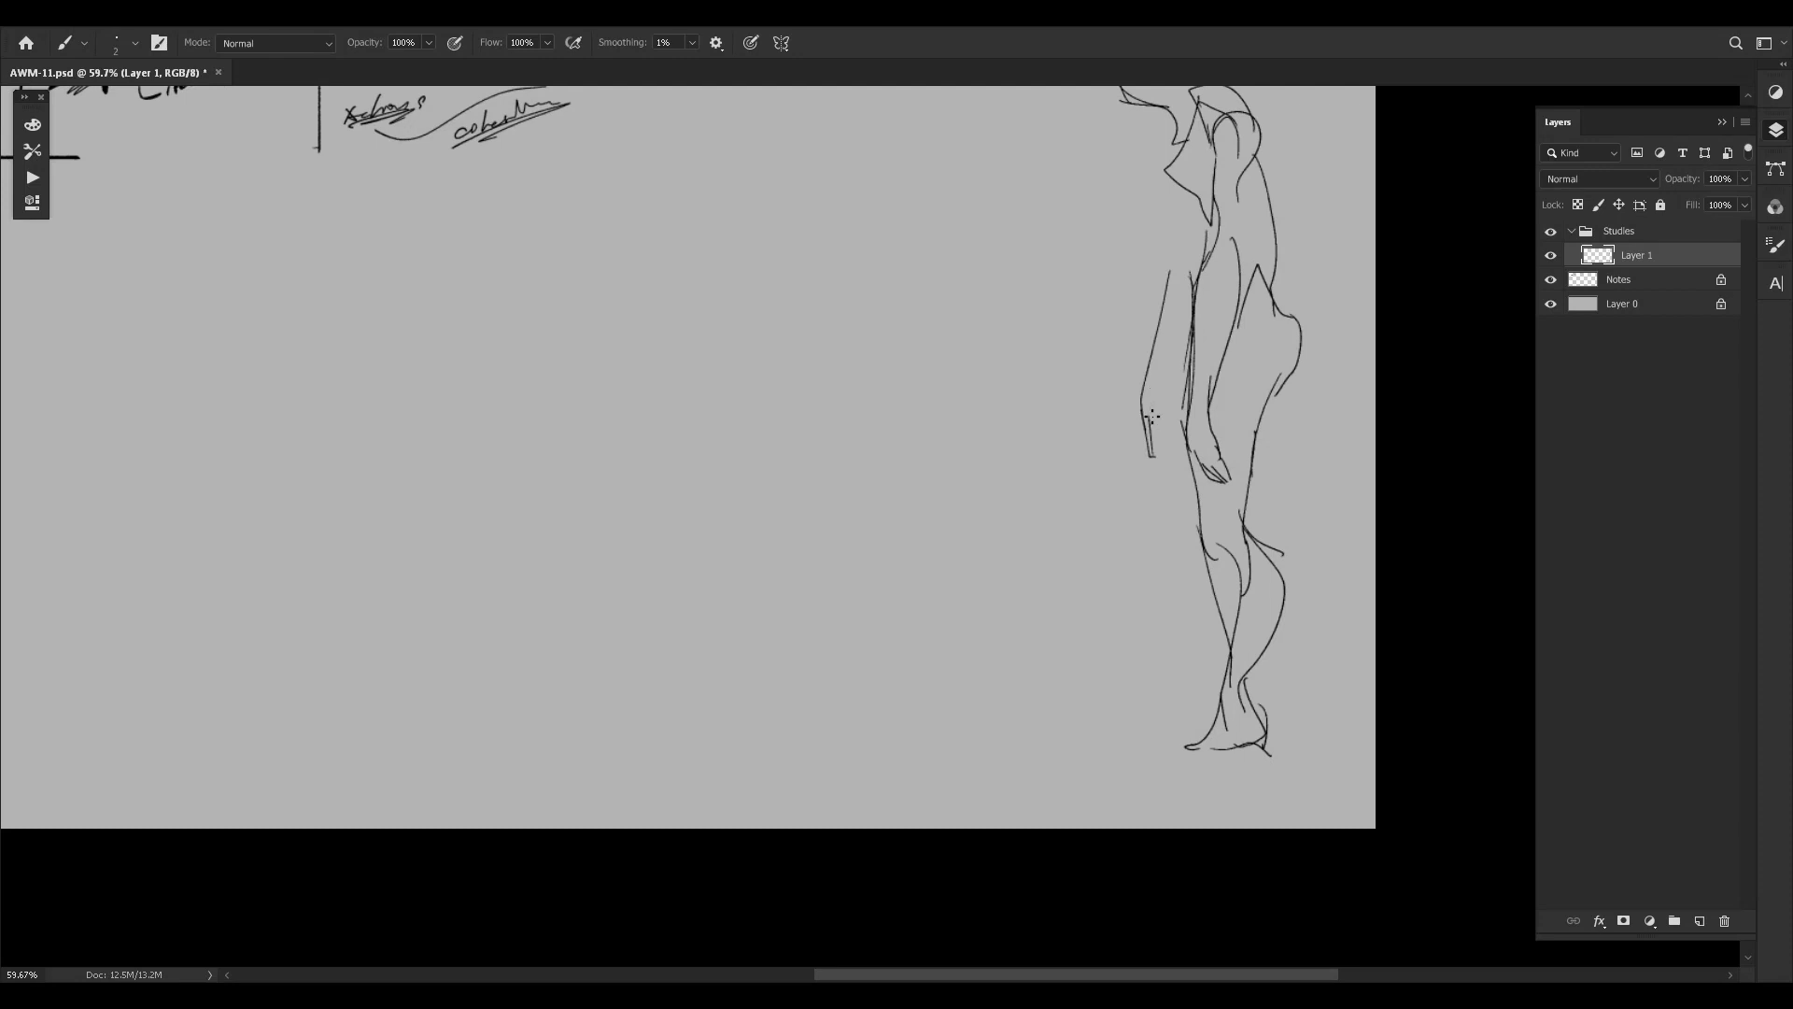
pyautogui.scroll(3, 1156, 315)
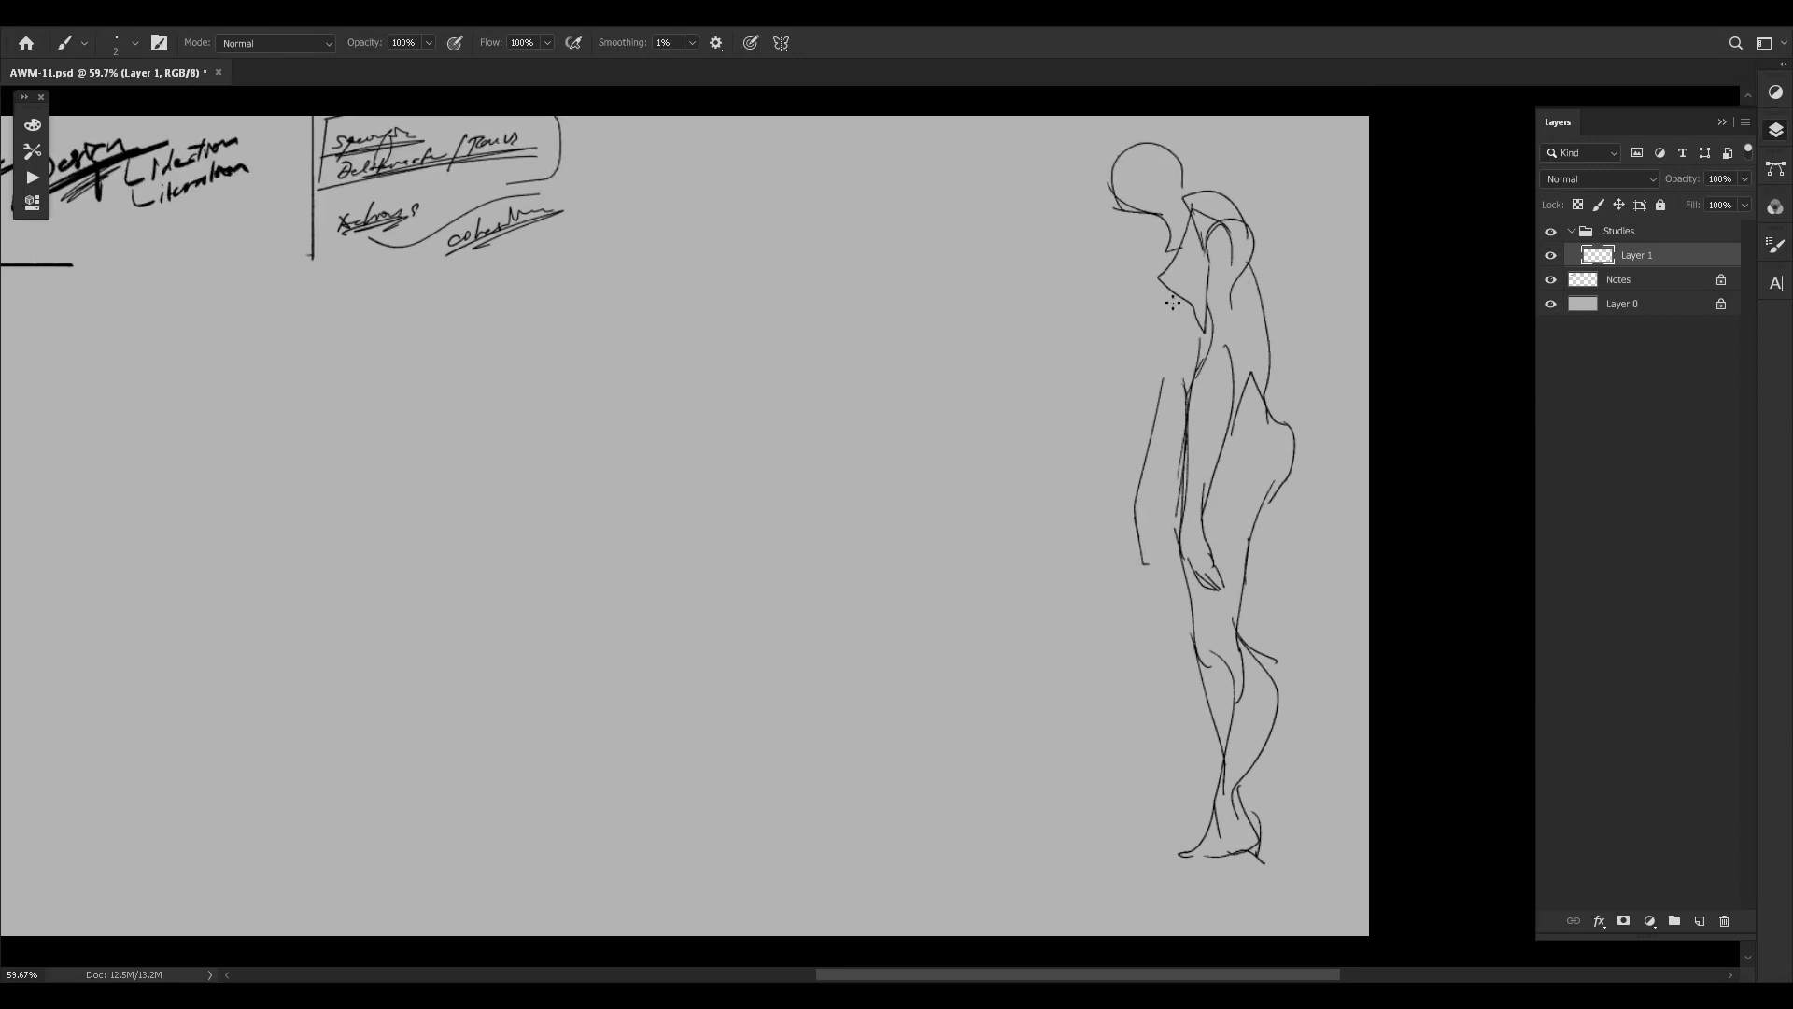
pyautogui.moveTo(1174, 284); pyautogui.dragTo(1164, 408)
pyautogui.hotkey('ctrl', 'z')
# Refine the neck and near upper arm, and connect the far arm's contour up toward the chest.
pyautogui.moveTo(1161, 277); pyautogui.dragTo(1174, 242)
pyautogui.moveTo(1244, 274)
pyautogui.mouseDown()
pyautogui.moveTo(1216, 378)
pyautogui.moveTo(1248, 328)
pyautogui.mouseUp()
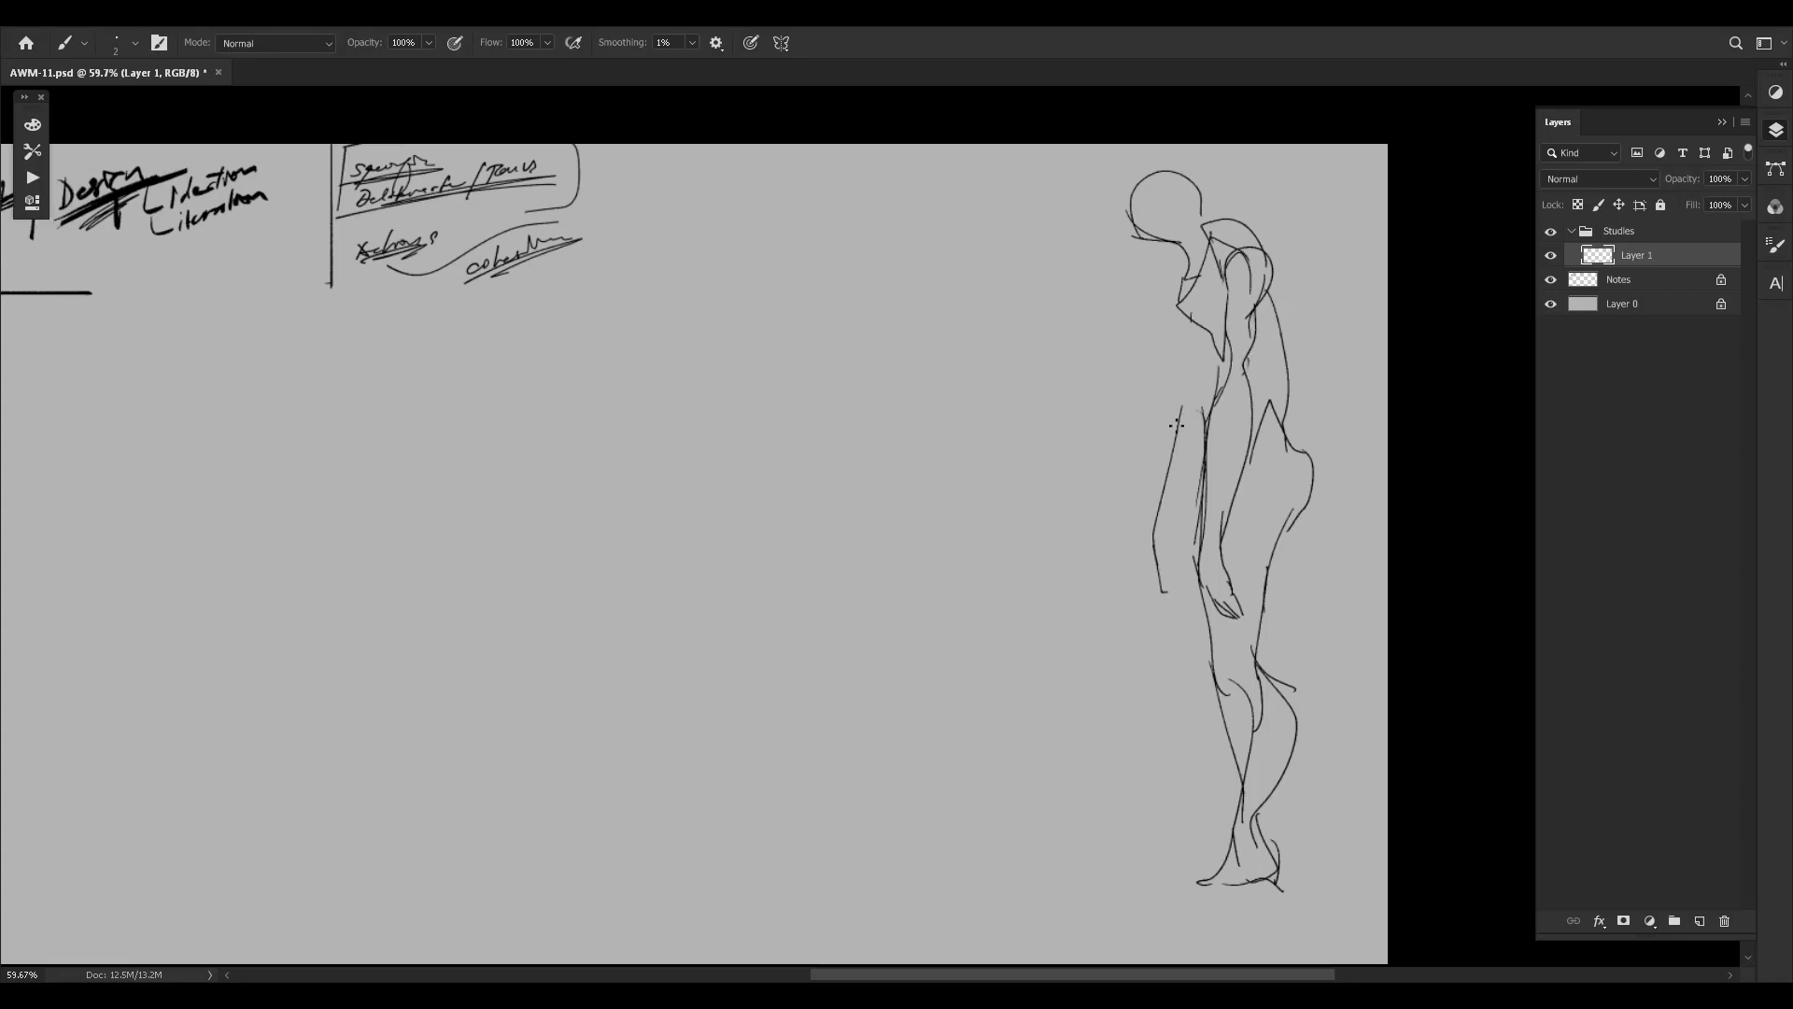
pyautogui.moveTo(1175, 436); pyautogui.dragTo(1191, 337)
pyautogui.moveTo(1019, 320)
pyautogui.mouseDown()
pyautogui.moveTo(1032, 300)
pyautogui.moveTo(993, 280)
pyautogui.mouseUp()
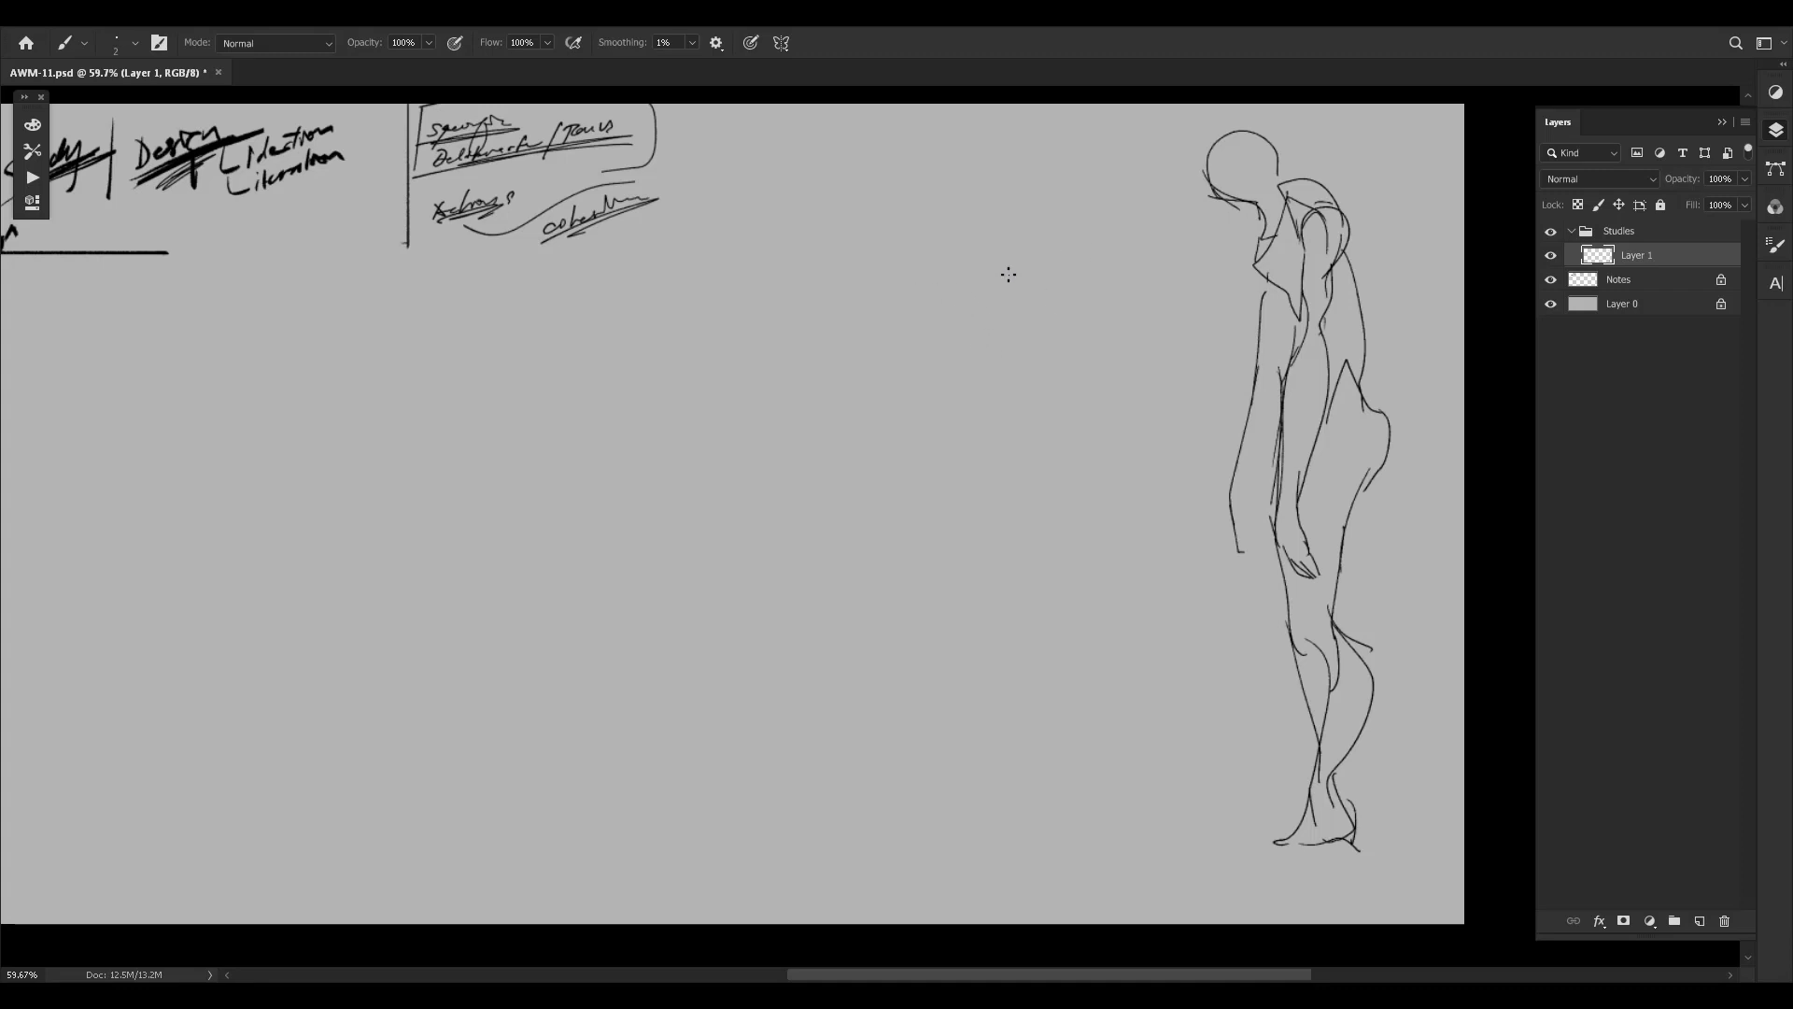
# Draw a flat, elongated body beside the standing figure with a near front leg beneath it, including thigh, round knee, shin and blunt foot.
pyautogui.moveTo(902, 289)
pyautogui.mouseDown()
pyautogui.moveTo(925, 316)
pyautogui.moveTo(889, 312)
pyautogui.moveTo(956, 328)
pyautogui.moveTo(972, 389)
pyautogui.moveTo(1032, 378)
pyautogui.moveTo(1065, 488)
pyautogui.mouseUp()
pyautogui.moveTo(956, 367); pyautogui.dragTo(1010, 501)
pyautogui.hotkey('ctrl', 'z')
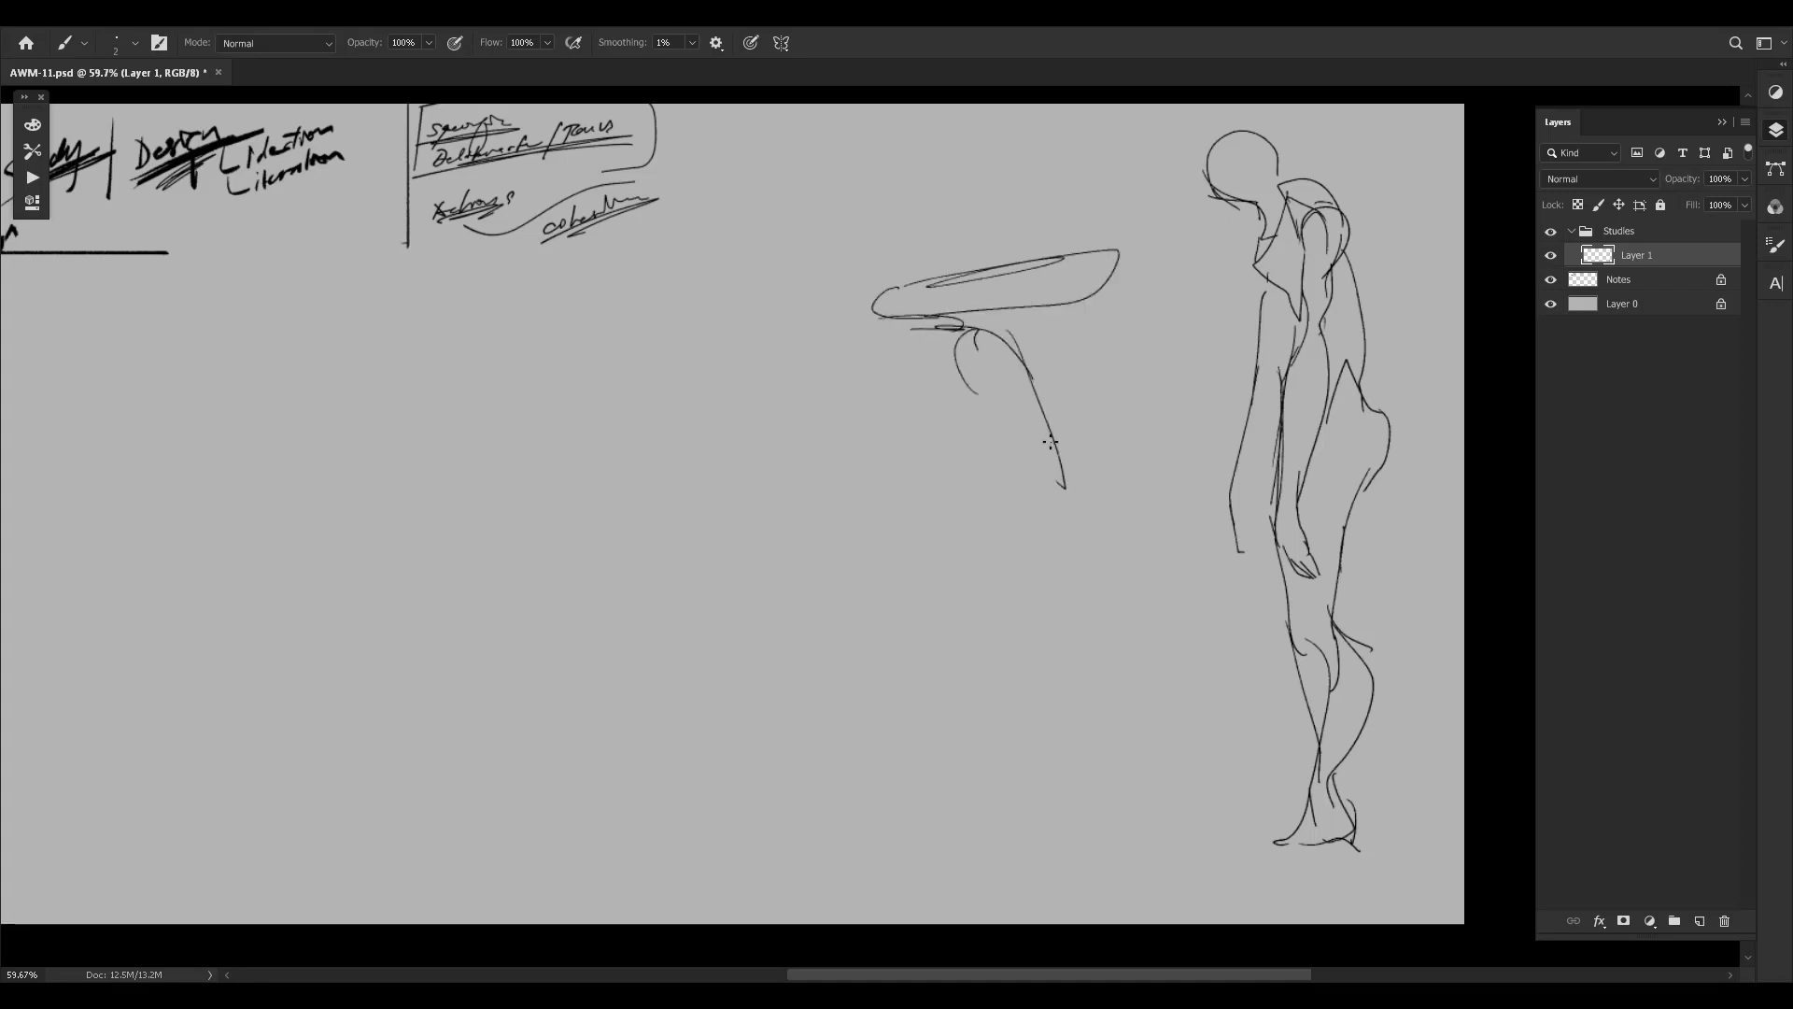
pyautogui.moveTo(1010, 349); pyautogui.dragTo(1065, 508)
pyautogui.moveTo(944, 352)
pyautogui.mouseDown()
pyautogui.moveTo(1008, 500)
pyautogui.moveTo(1069, 503)
pyautogui.moveTo(1016, 521)
pyautogui.moveTo(1037, 525)
pyautogui.moveTo(1043, 496)
pyautogui.moveTo(998, 505)
pyautogui.moveTo(979, 612)
pyautogui.mouseUp()
pyautogui.moveTo(1066, 495); pyautogui.dragTo(1020, 635)
pyautogui.moveTo(977, 608)
pyautogui.mouseDown()
pyautogui.moveTo(984, 656)
pyautogui.moveTo(1023, 644)
pyautogui.moveTo(994, 659)
pyautogui.mouseUp()
pyautogui.moveTo(986, 643); pyautogui.dragTo(992, 652)
# Draw the outer contour of the far front limb and the curved haunch of the rear leg.
pyautogui.moveTo(915, 328); pyautogui.dragTo(977, 431)
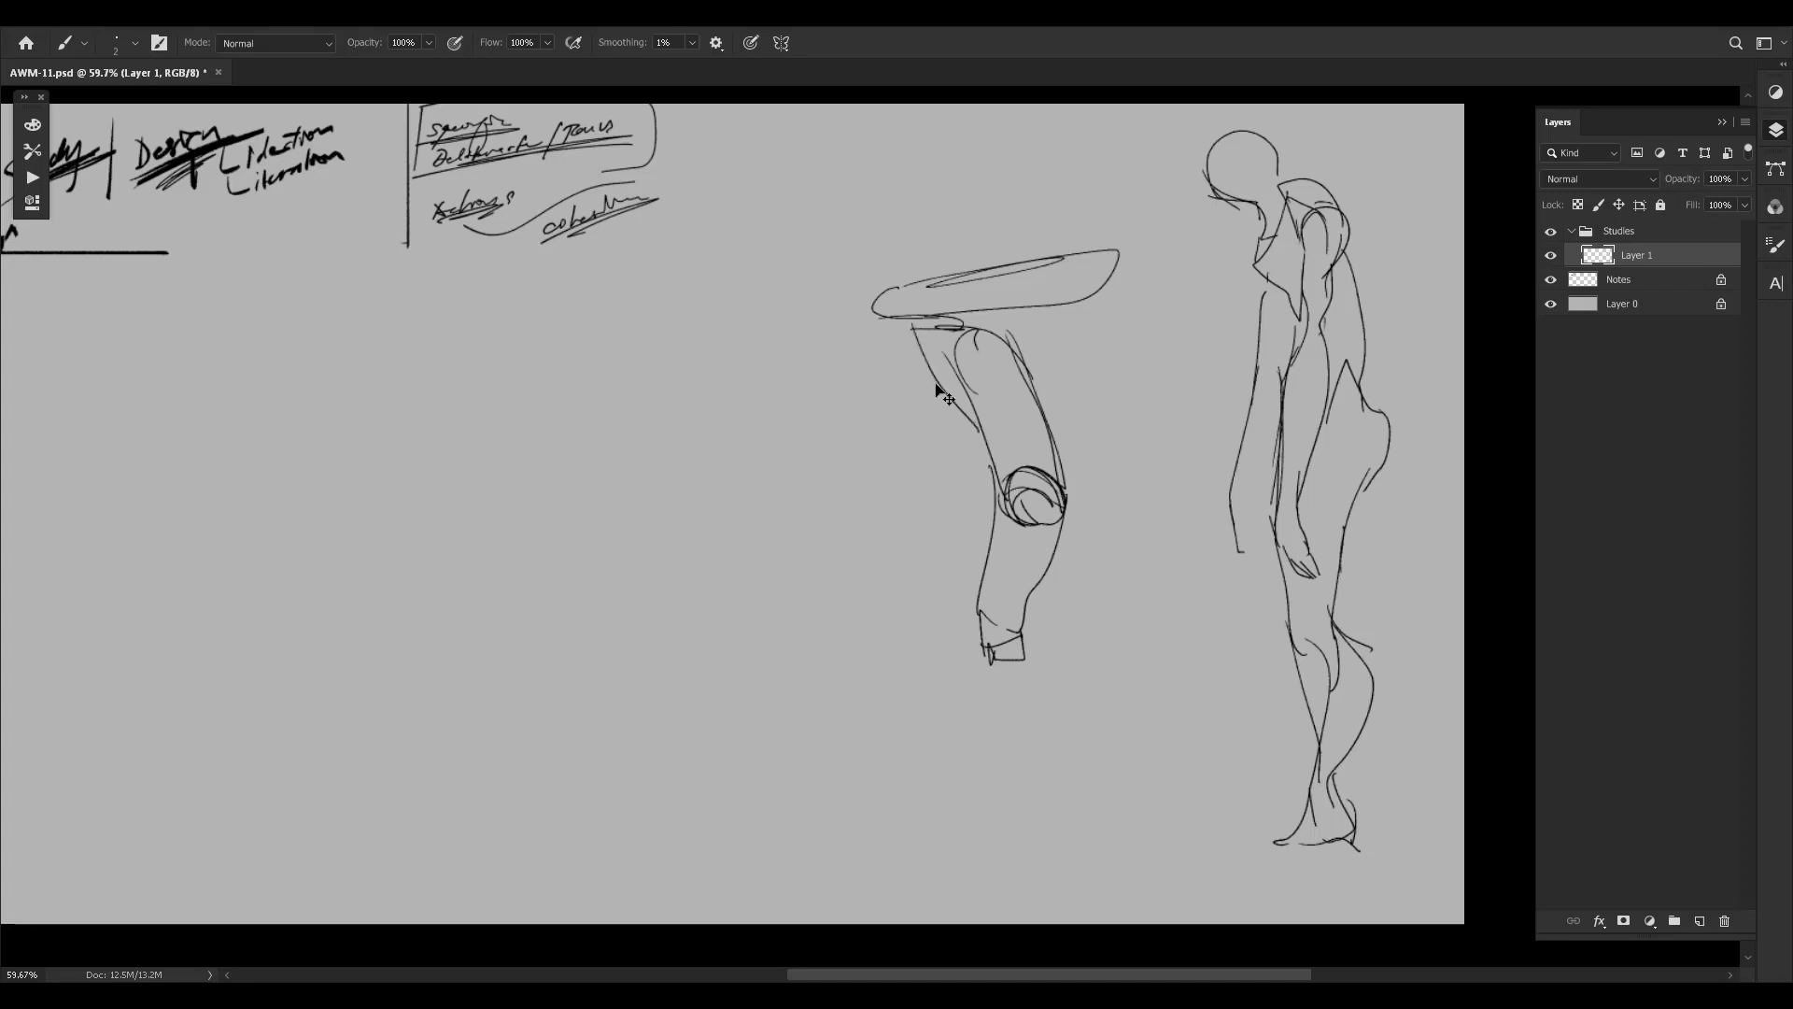
pyautogui.hotkey('ctrl', 'z')
pyautogui.moveTo(901, 326); pyautogui.dragTo(943, 435)
pyautogui.moveTo(1126, 301); pyautogui.dragTo(1161, 399)
pyautogui.moveTo(1132, 286); pyautogui.dragTo(1101, 487)
pyautogui.hotkey('ctrl', 'z')
# Add accent strokes along the near front leg's thigh and around its knee.
pyautogui.moveTo(1012, 381)
pyautogui.mouseDown()
pyautogui.moveTo(1040, 419)
pyautogui.moveTo(1000, 484)
pyautogui.mouseUp()
pyautogui.moveTo(1039, 448)
pyautogui.mouseDown()
pyautogui.moveTo(1059, 476)
pyautogui.moveTo(999, 560)
pyautogui.mouseUp()
pyautogui.moveTo(1002, 512); pyautogui.dragTo(1003, 563)
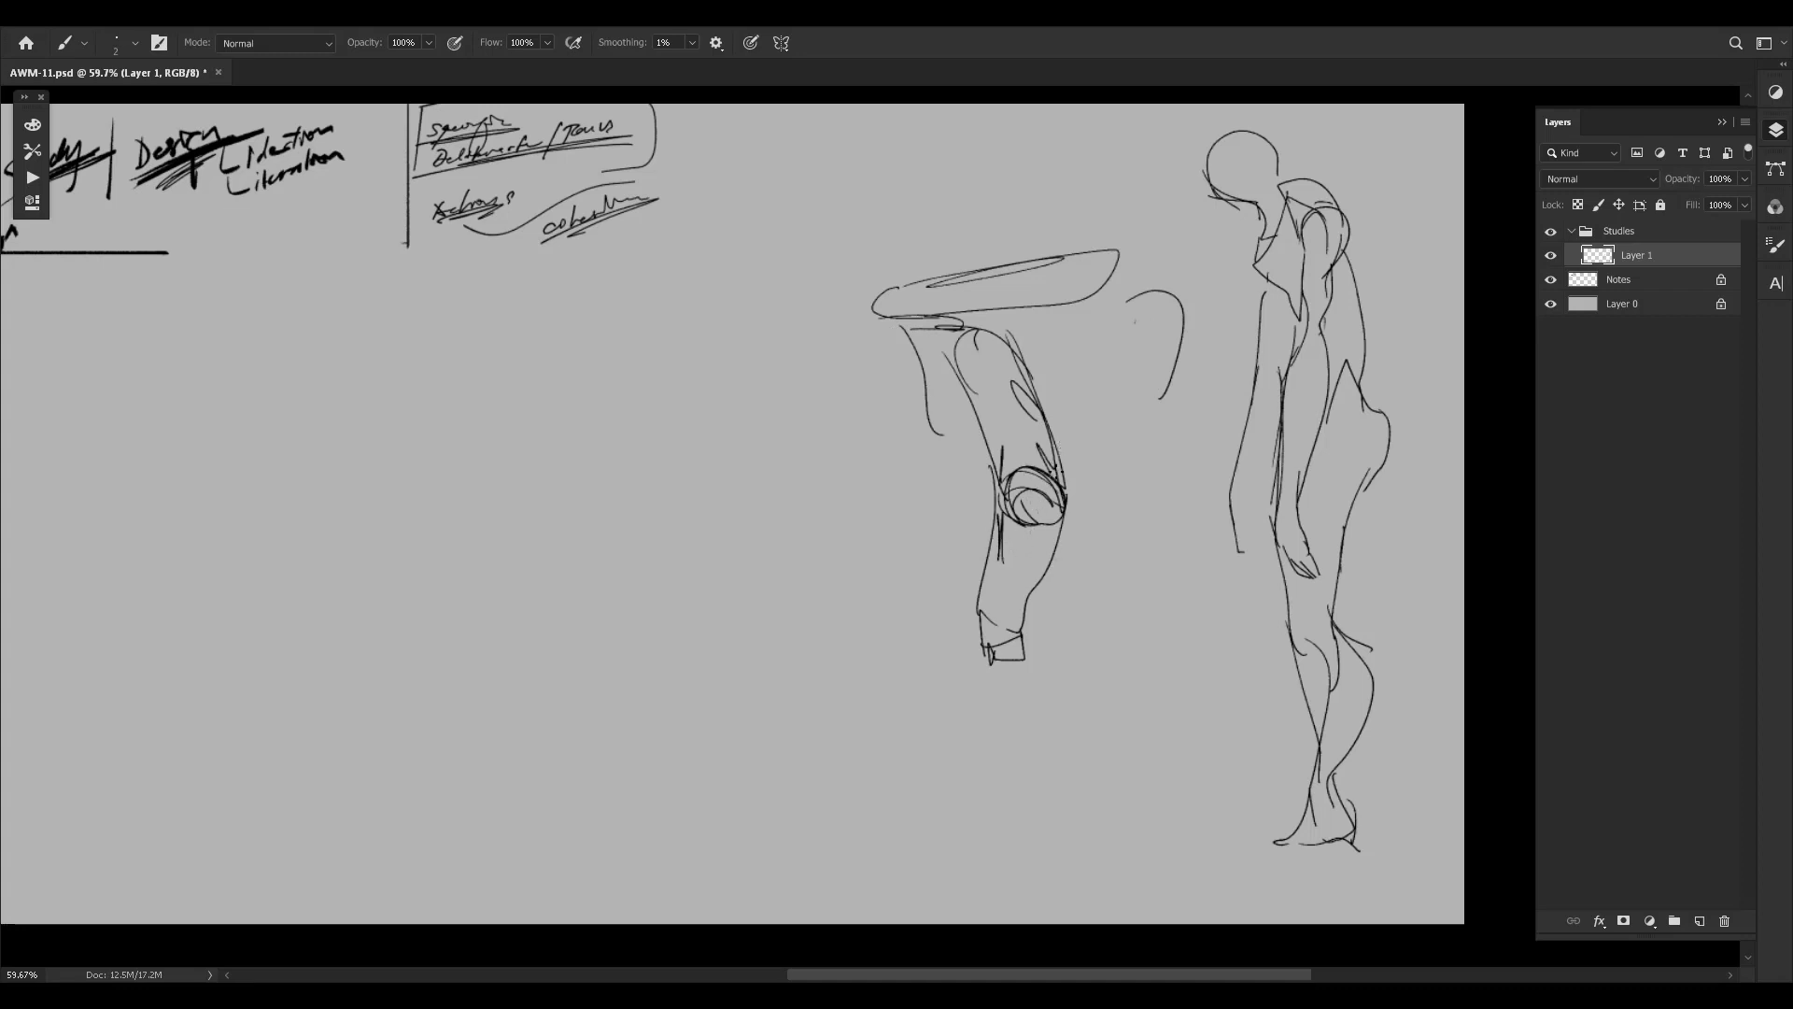
# Add joint circles under the body and a slanted hip bar leading to the rear leg's thigh.
pyautogui.moveTo(996, 324)
pyautogui.mouseDown()
pyautogui.moveTo(1045, 307)
pyautogui.moveTo(996, 323)
pyautogui.moveTo(1033, 325)
pyautogui.moveTo(1030, 347)
pyautogui.mouseUp()
pyautogui.moveTo(1038, 347)
pyautogui.mouseDown()
pyautogui.moveTo(1168, 291)
pyautogui.moveTo(1140, 471)
pyautogui.mouseUp()
pyautogui.moveTo(1182, 345)
pyautogui.mouseDown()
pyautogui.moveTo(1155, 507)
pyautogui.moveTo(1124, 471)
pyautogui.moveTo(1125, 432)
pyautogui.moveTo(1159, 512)
pyautogui.mouseUp()
pyautogui.hotkey('ctrl', 'z')
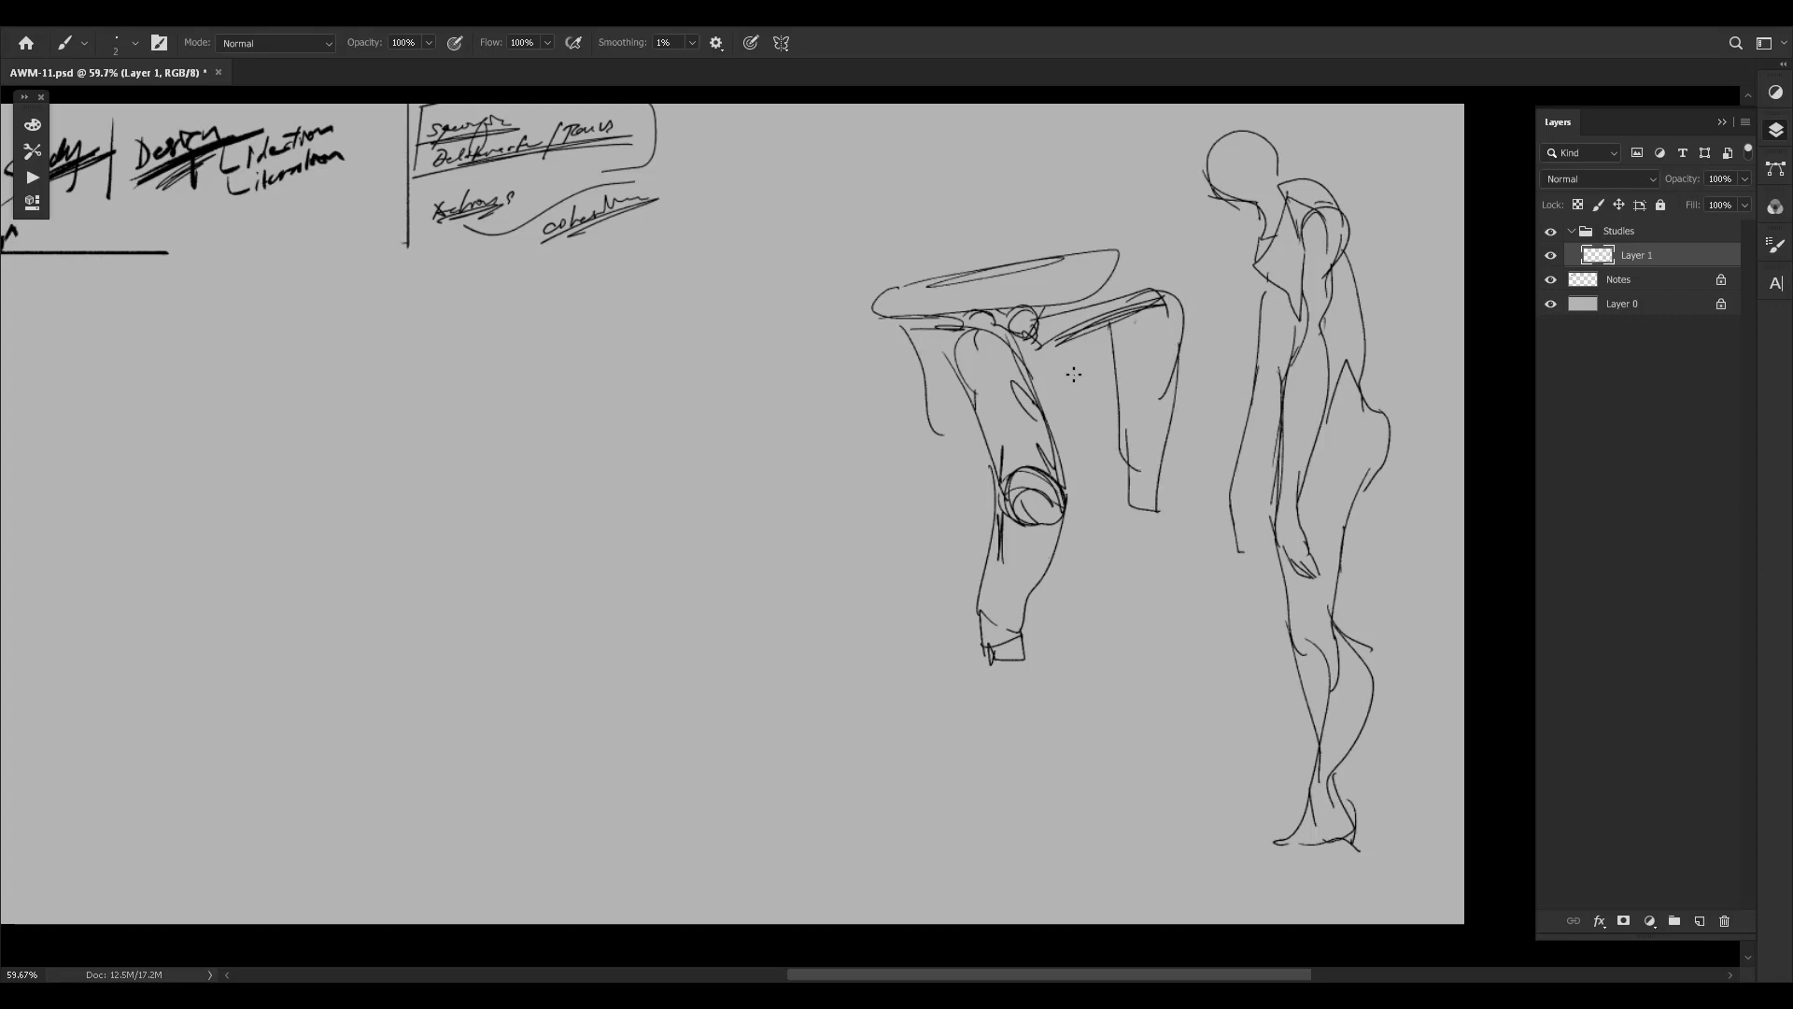
# Complete the near rear leg with a round knee, tapering shin and small foot, redoing the strokes that miss.
pyautogui.moveTo(1020, 323); pyautogui.dragTo(1027, 331)
pyautogui.moveTo(1136, 465)
pyautogui.mouseDown()
pyautogui.moveTo(1163, 462)
pyautogui.moveTo(1150, 504)
pyautogui.mouseUp()
pyautogui.hotkey('ctrl', 'z')
pyautogui.moveTo(1136, 427)
pyautogui.mouseDown()
pyautogui.moveTo(1138, 466)
pyautogui.moveTo(1158, 469)
pyautogui.moveTo(1128, 459)
pyautogui.moveTo(1164, 484)
pyautogui.moveTo(1165, 600)
pyautogui.mouseUp()
pyautogui.hotkey('ctrl', 'z')
pyautogui.hotkey('ctrl', 'z')
pyautogui.hotkey('ctrl', 'z')
pyautogui.hotkey('ctrl', 'z')
pyautogui.moveTo(1169, 480)
pyautogui.mouseDown()
pyautogui.moveTo(1180, 609)
pyautogui.moveTo(1198, 616)
pyautogui.mouseUp()
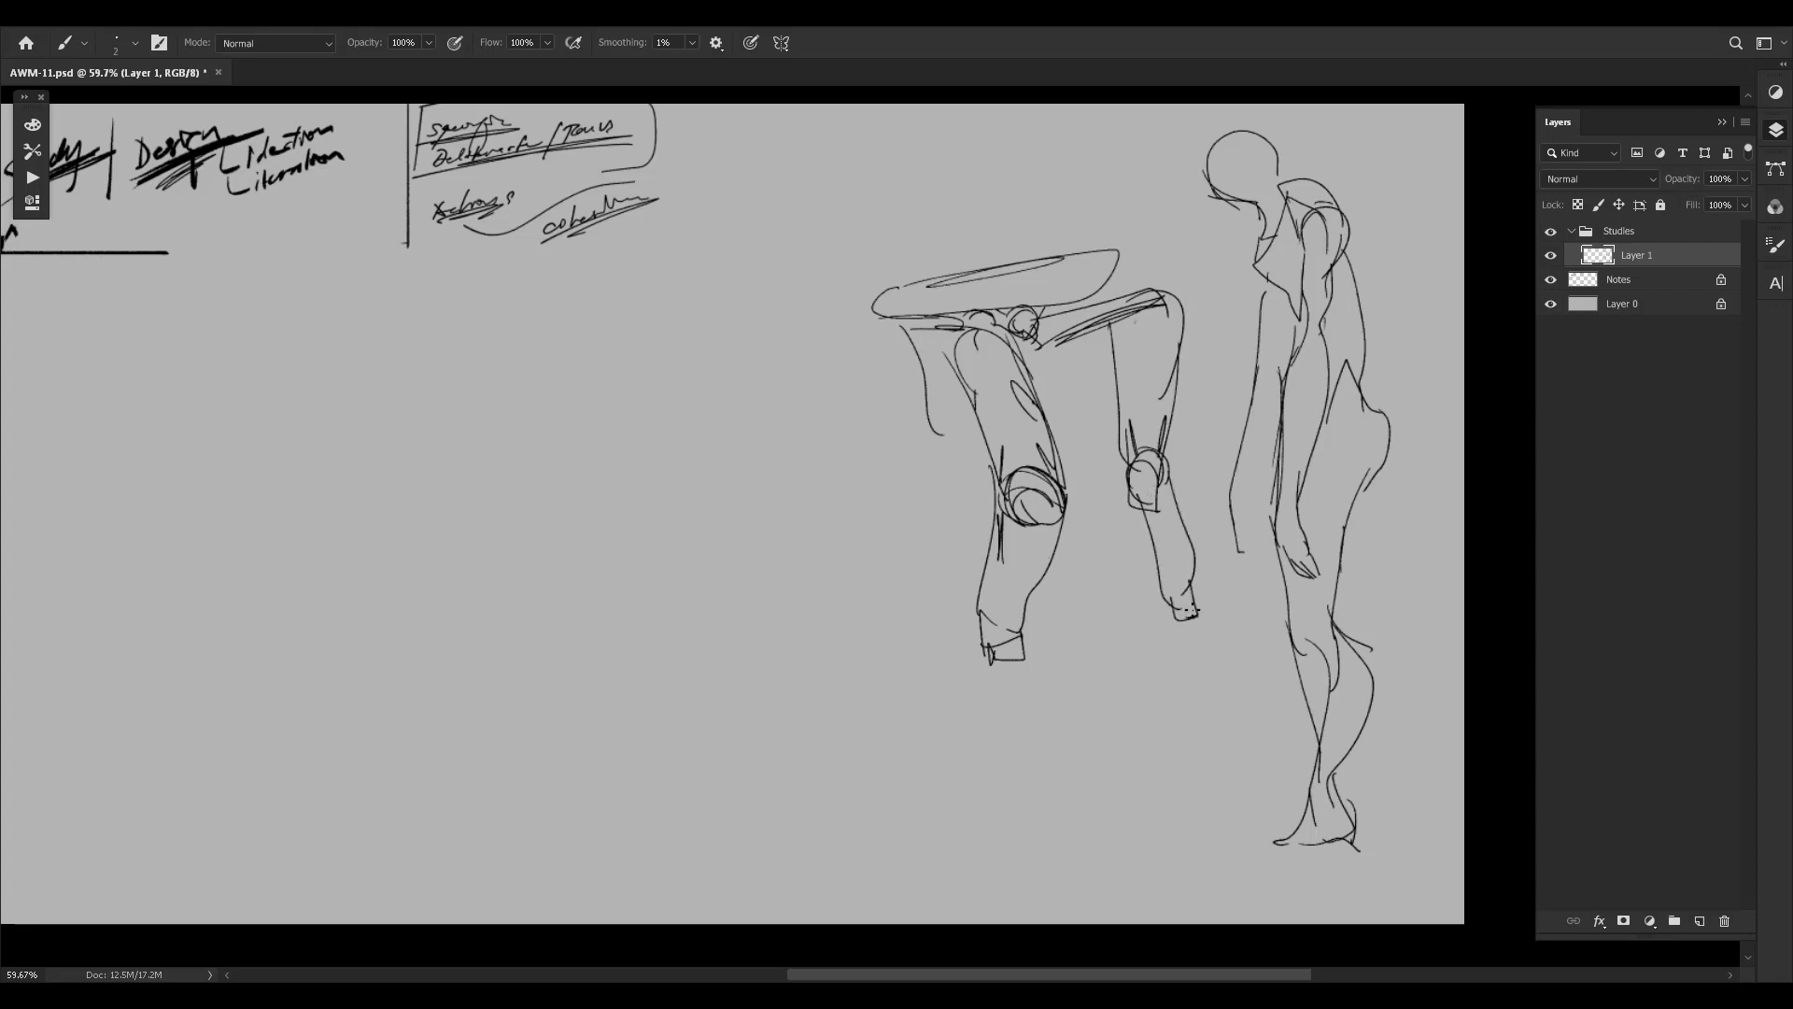
# Draw the hanging limb between the two near legs and extend the far front limb to a rounded end.
pyautogui.moveTo(1035, 381)
pyautogui.mouseDown()
pyautogui.moveTo(1123, 347)
pyautogui.moveTo(1097, 358)
pyautogui.moveTo(1104, 387)
pyautogui.mouseUp()
pyautogui.hotkey('ctrl', 'z')
pyautogui.moveTo(1088, 365)
pyautogui.mouseDown()
pyautogui.moveTo(1102, 396)
pyautogui.moveTo(1079, 495)
pyautogui.mouseUp()
pyautogui.moveTo(1118, 393); pyautogui.dragTo(1097, 532)
pyautogui.moveTo(1075, 499)
pyautogui.mouseDown()
pyautogui.moveTo(1073, 570)
pyautogui.moveTo(1102, 577)
pyautogui.moveTo(1093, 546)
pyautogui.mouseUp()
pyautogui.moveTo(928, 381); pyautogui.dragTo(974, 553)
pyautogui.moveTo(1015, 450); pyautogui.dragTo(993, 442)
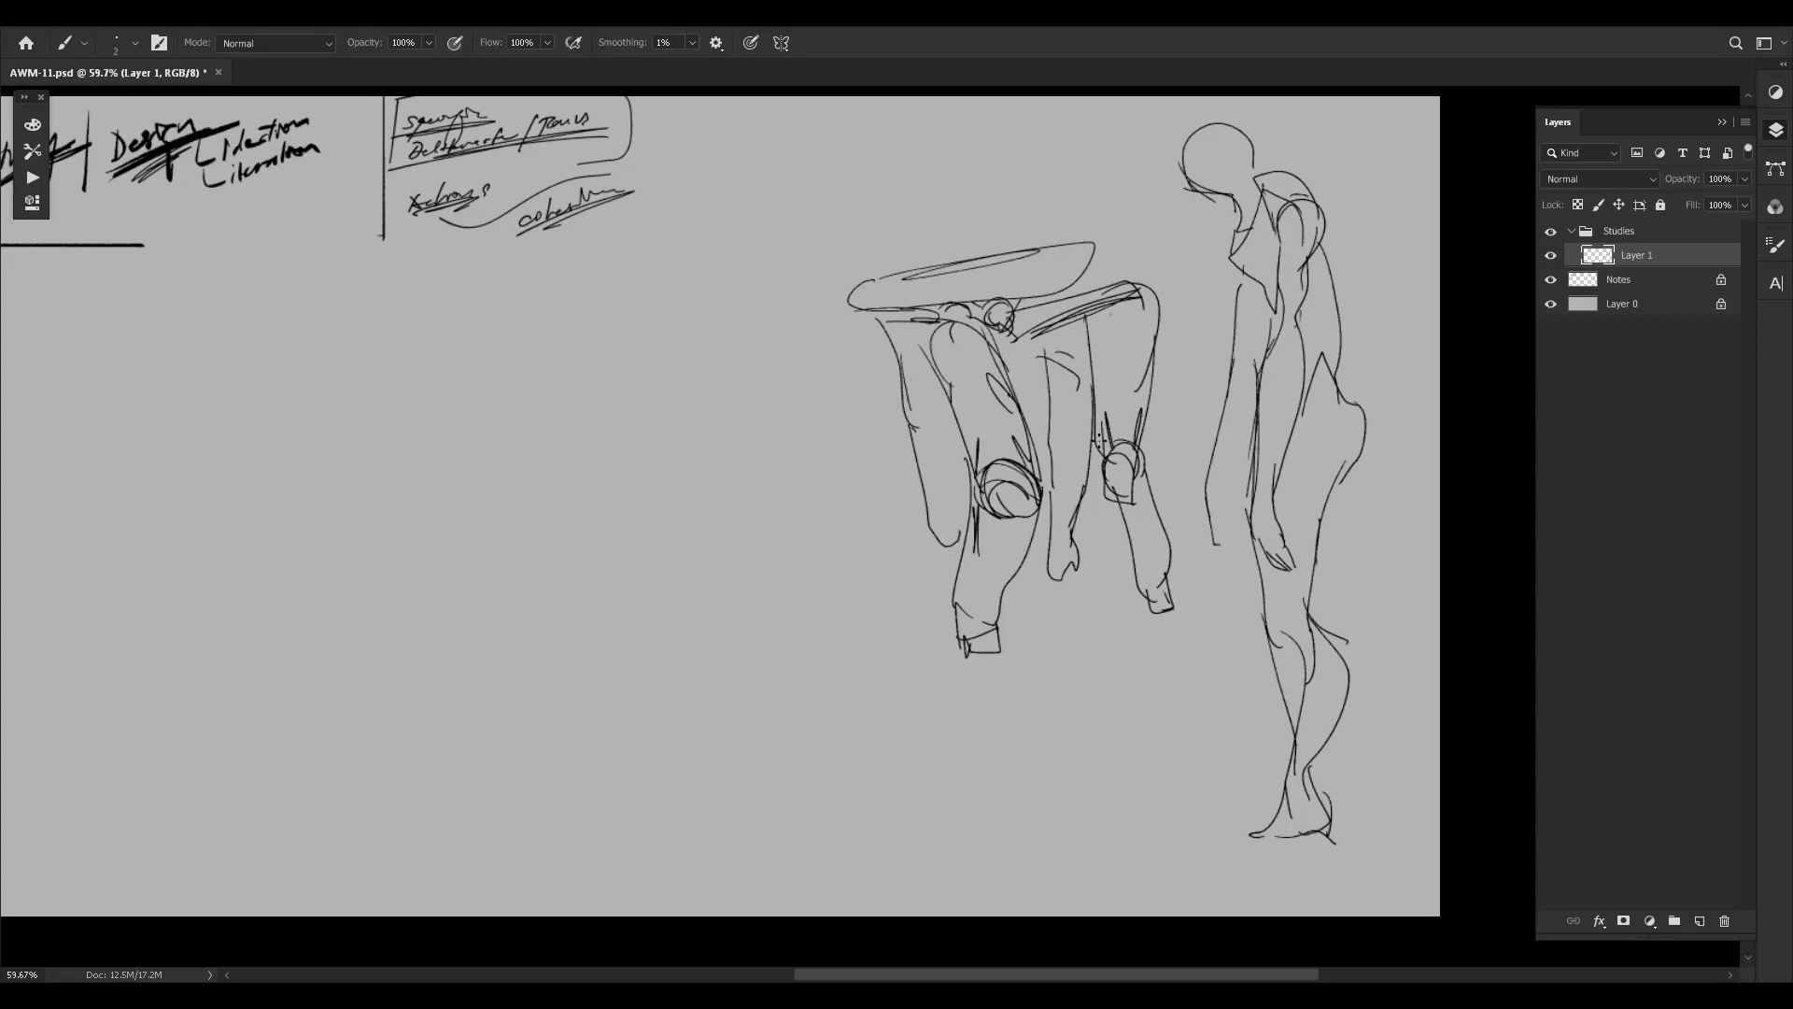
# Draw a short horizontal line in the empty canvas area beside the four-legged study.
pyautogui.moveTo(1059, 380); pyautogui.dragTo(1152, 395)
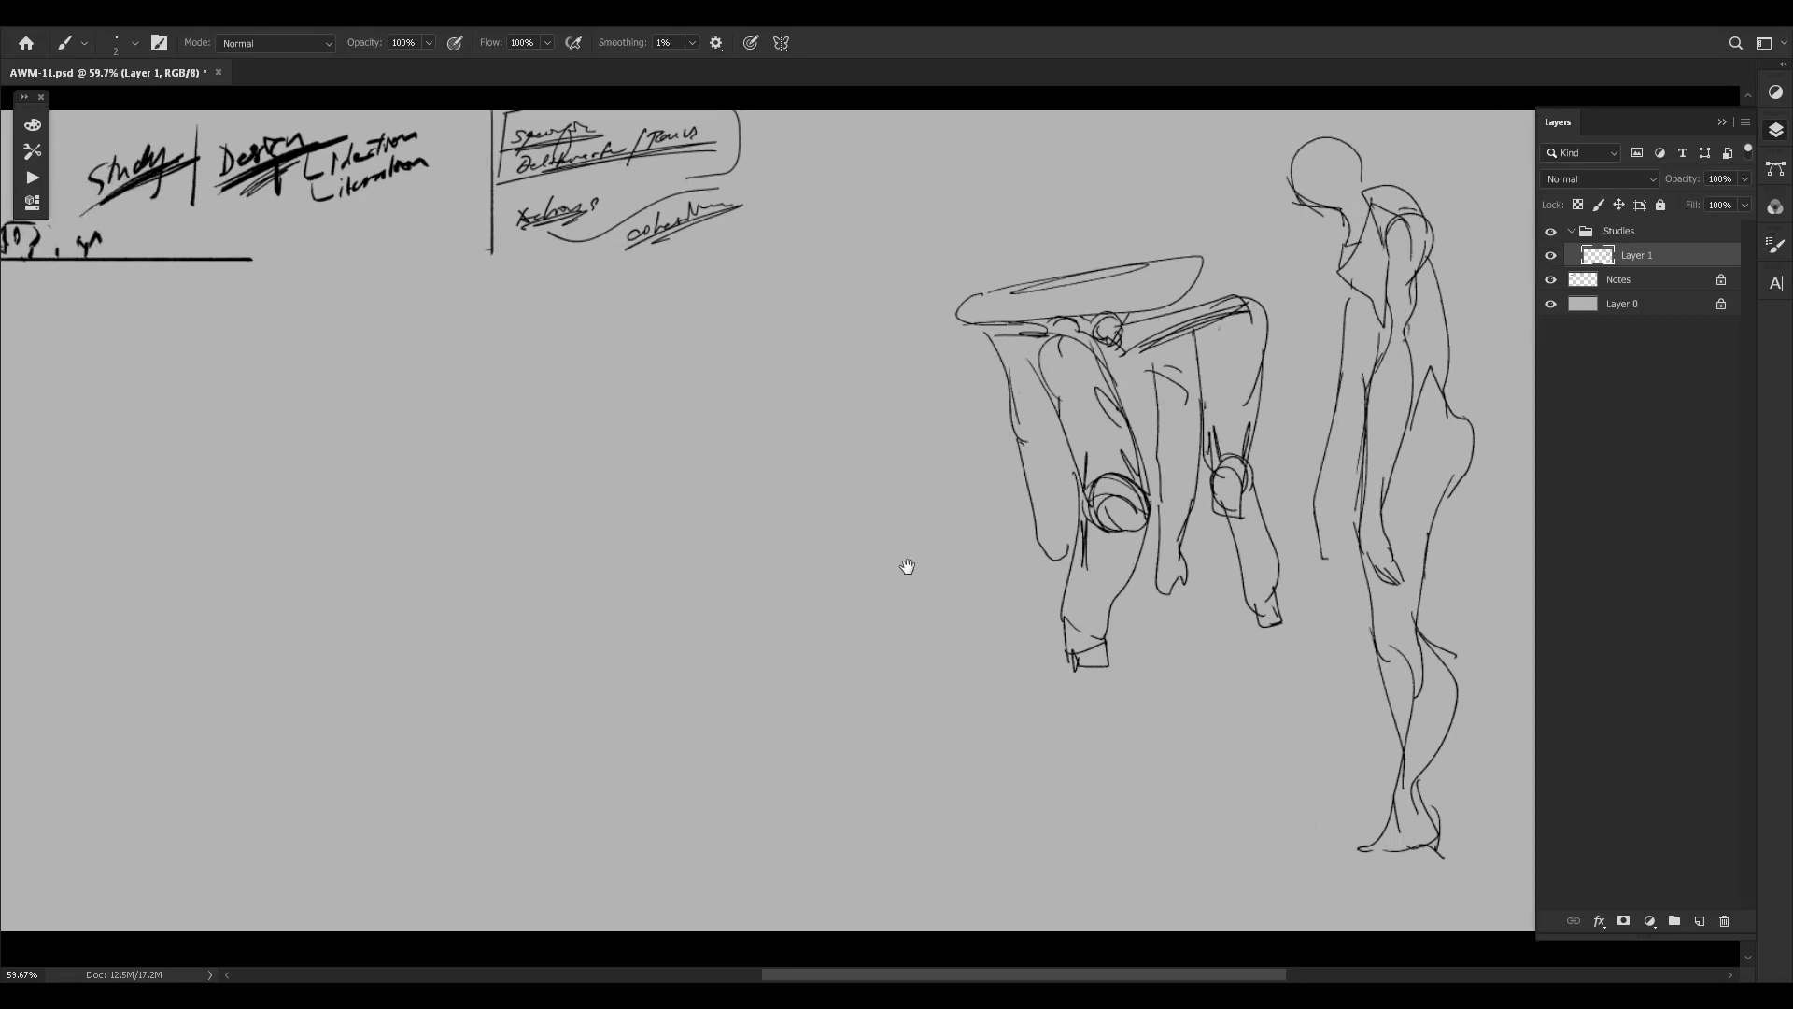
pyautogui.moveTo(905, 564); pyautogui.dragTo(929, 554)
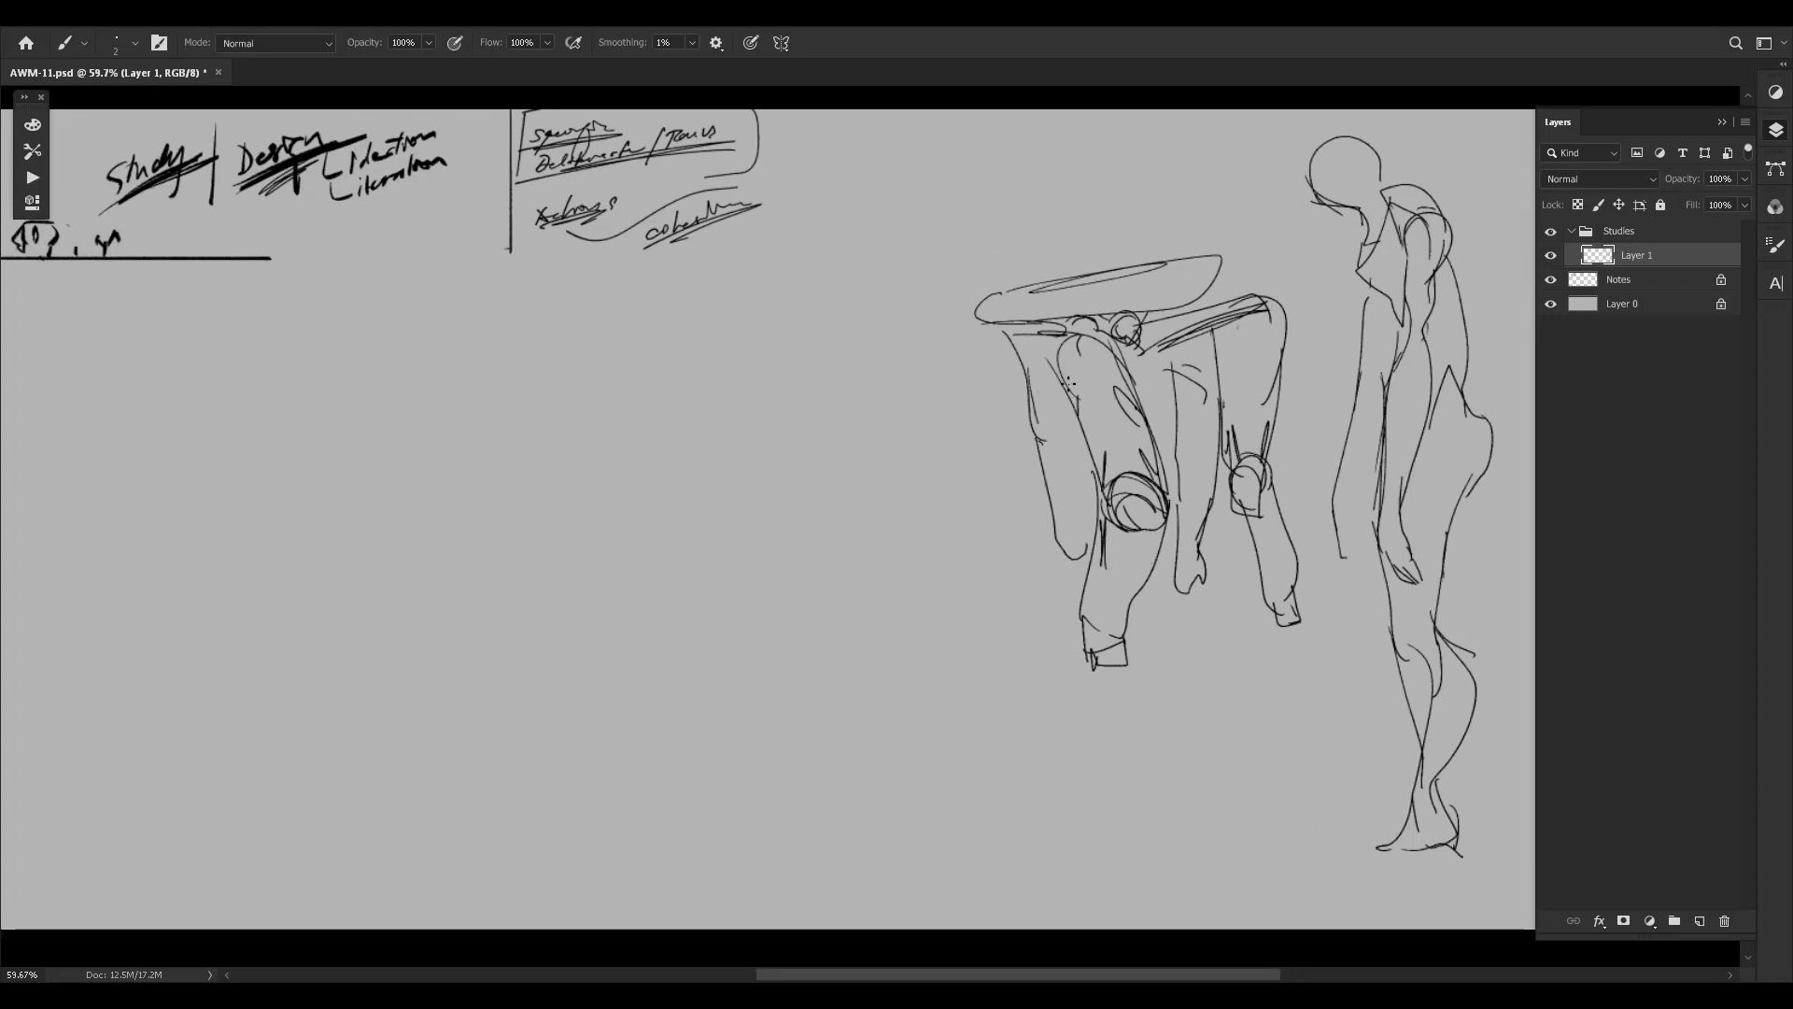
pyautogui.moveTo(912, 432); pyautogui.dragTo(1049, 416)
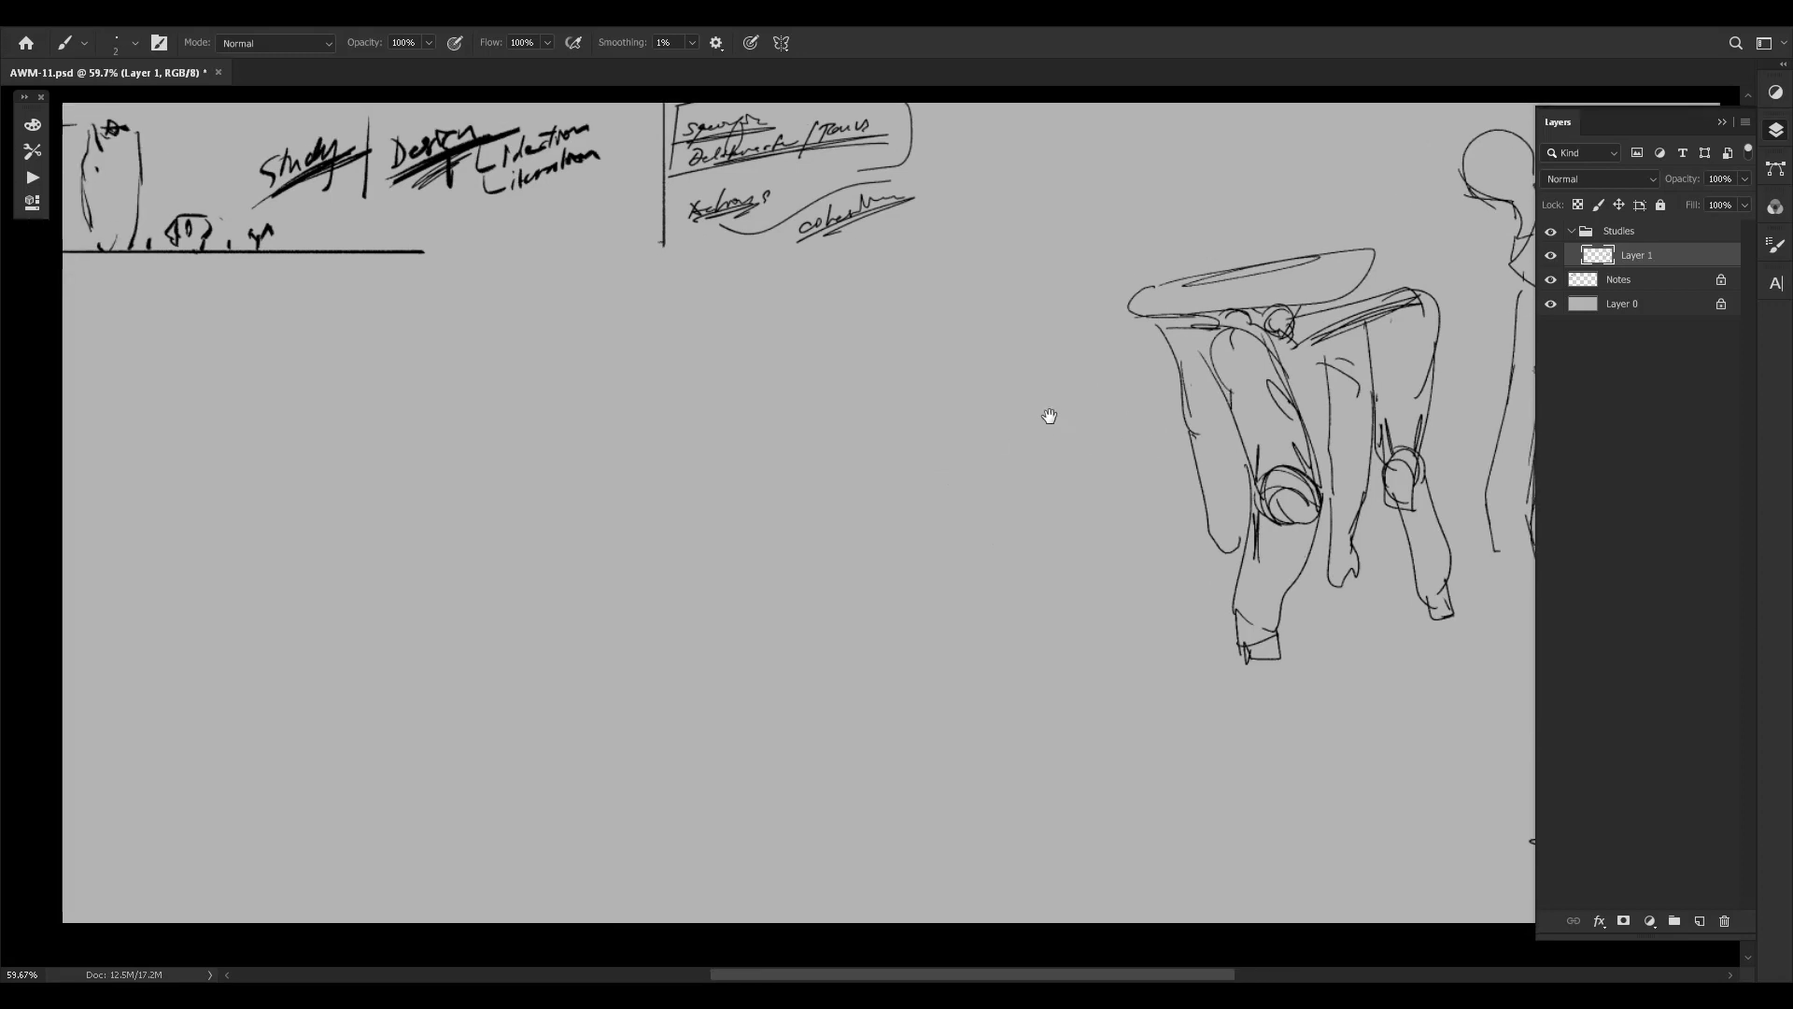
pyautogui.moveTo(1178, 527); pyautogui.dragTo(1153, 532)
pyautogui.moveTo(1314, 491); pyautogui.dragTo(1189, 484)
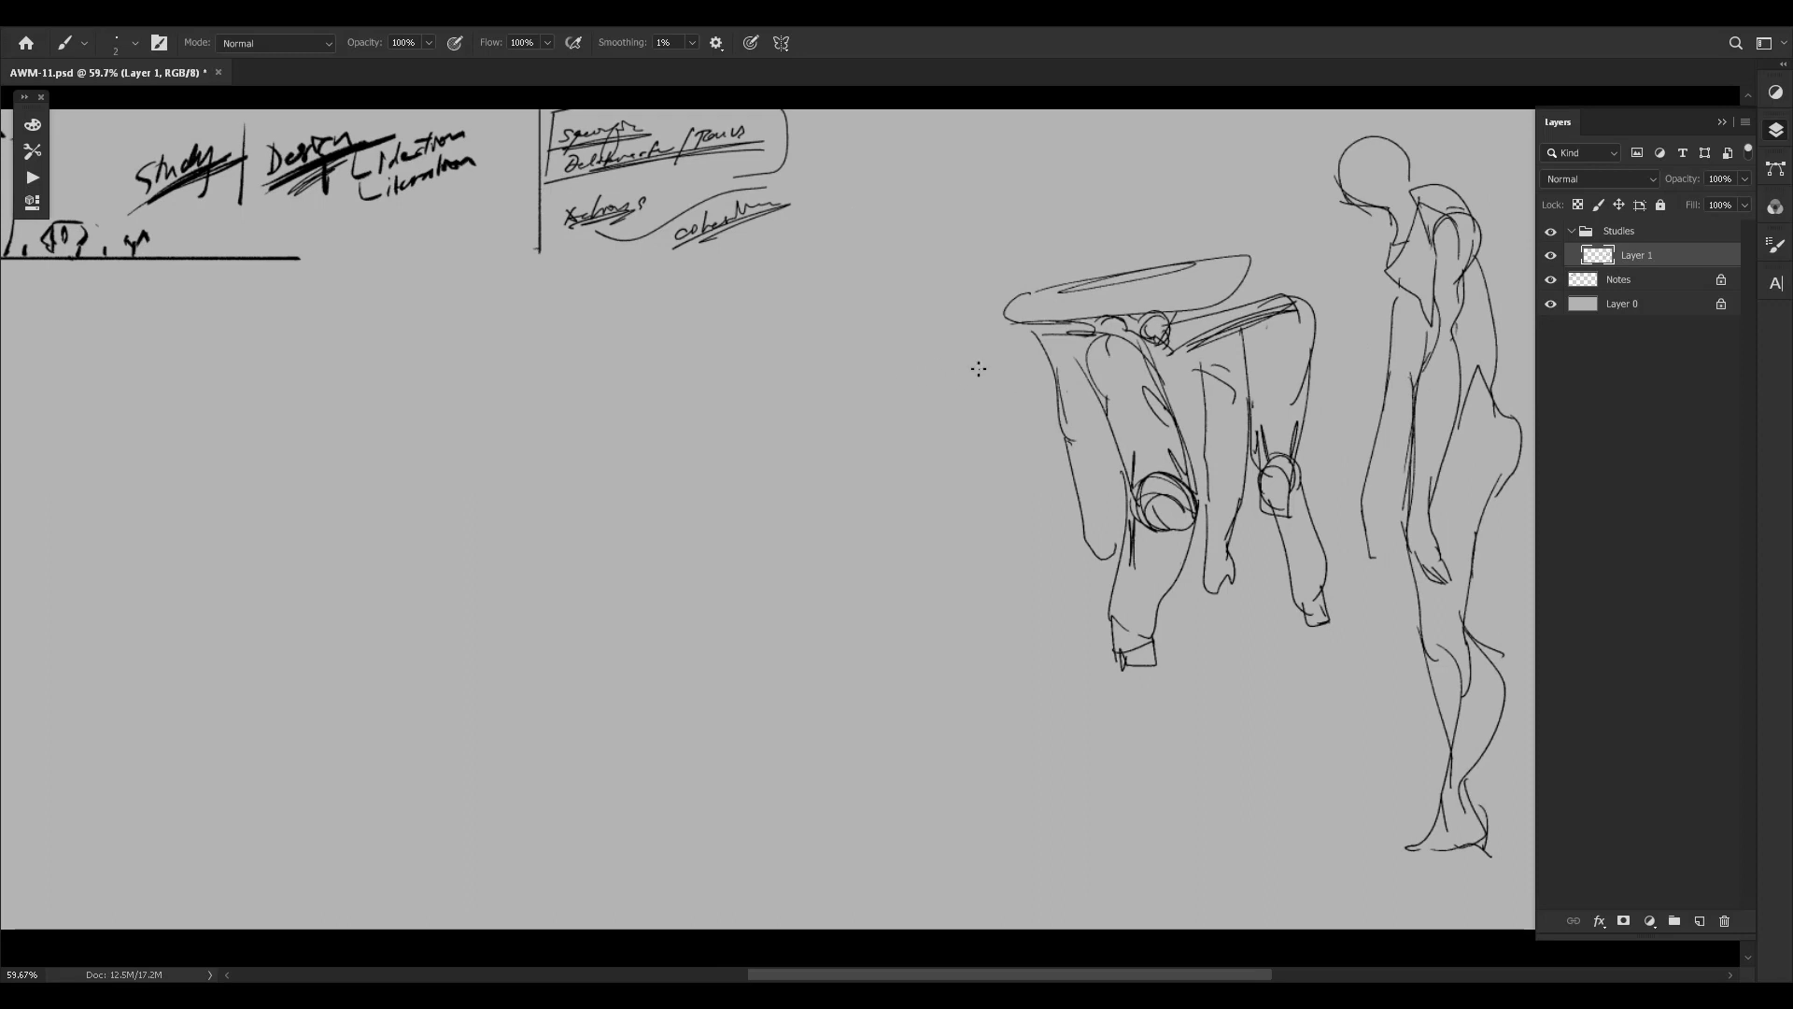
pyautogui.moveTo(774, 381); pyautogui.dragTo(880, 377)
pyautogui.moveTo(1213, 412)
pyautogui.mouseDown()
pyautogui.moveTo(1009, 356)
pyautogui.moveTo(1201, 721)
pyautogui.moveTo(916, 101)
pyautogui.moveTo(912, 371)
pyautogui.mouseUp()
# Lasso the standing figure study and delete it from Layer 1.
pyautogui.press('l')
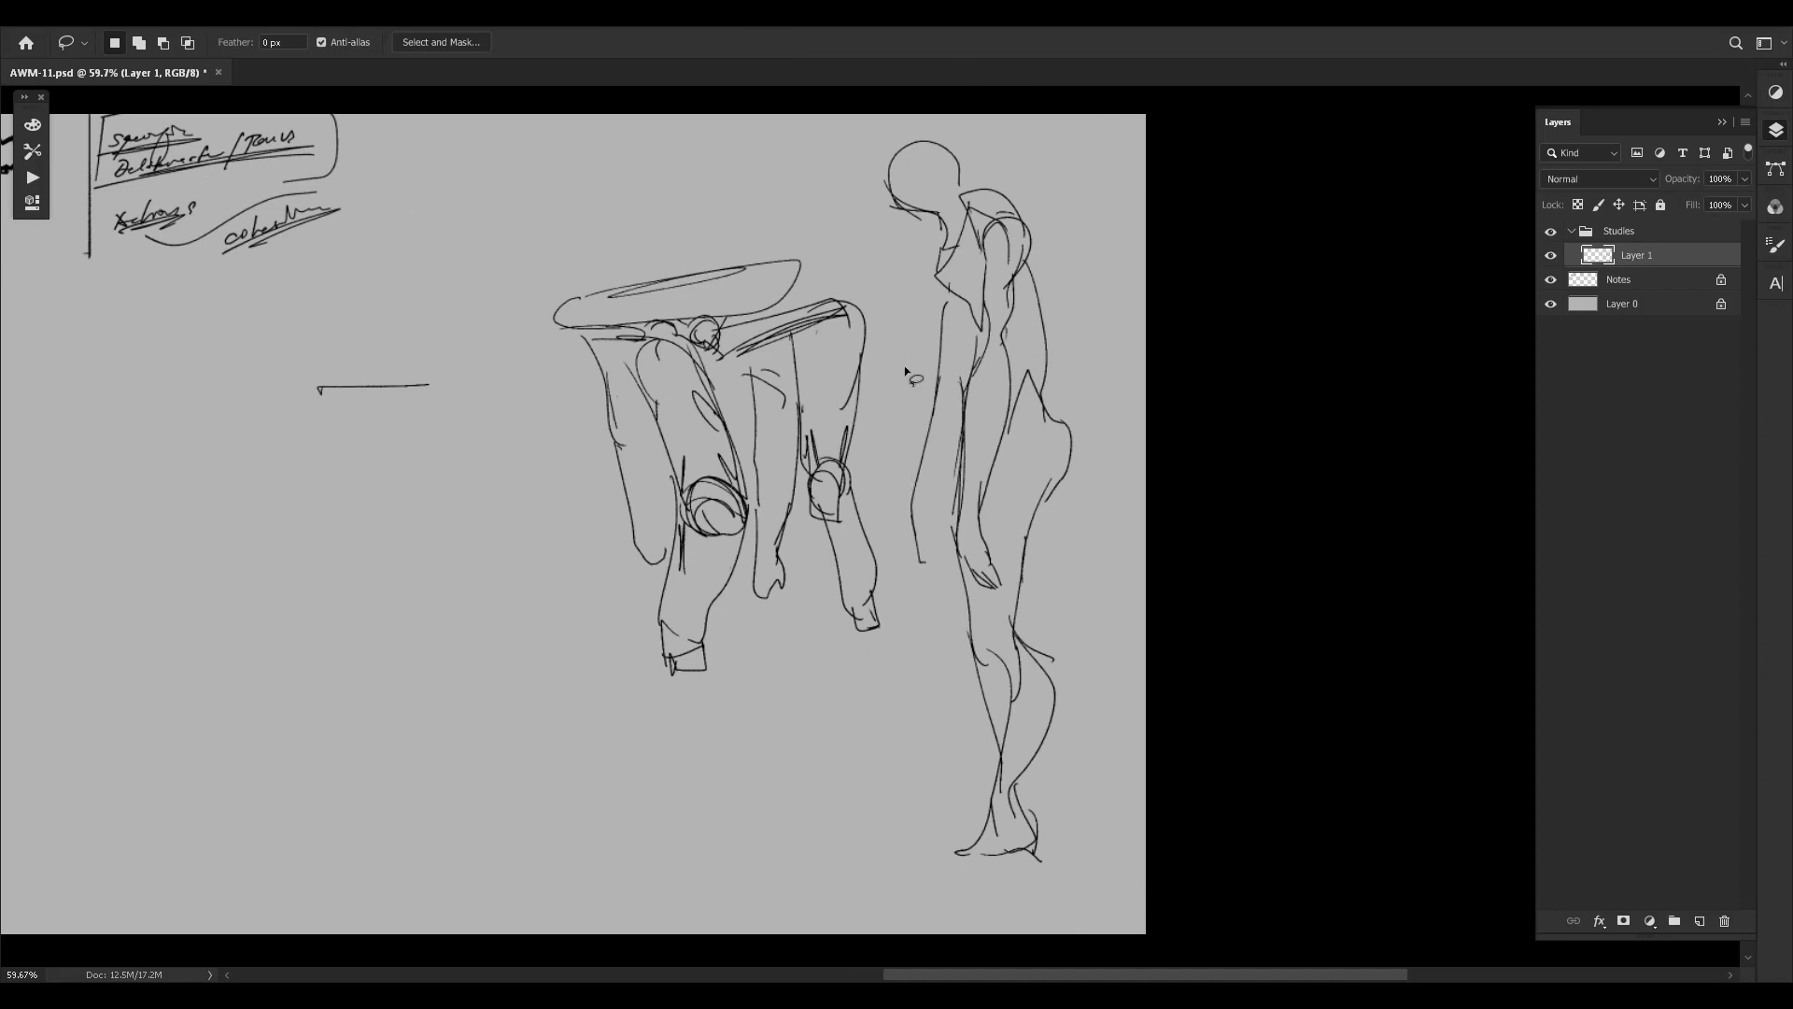
pyautogui.press('Delete')
pyautogui.hotkey('ctrl', 'd')
pyautogui.moveTo(904, 438); pyautogui.dragTo(912, 425)
pyautogui.press('Delete')
pyautogui.moveTo(853, 221); pyautogui.dragTo(986, 583)
# Lasso the four-legged study, move it into the upper right corner of the canvas, and deselect it.
pyautogui.moveTo(592, 208)
pyautogui.mouseDown()
pyautogui.moveTo(538, 505)
pyautogui.moveTo(654, 198)
pyautogui.moveTo(758, 205)
pyautogui.mouseUp()
pyautogui.hotkey('ctrl', 't')
pyautogui.moveTo(809, 405); pyautogui.dragTo(1122, 254)
pyautogui.press('Return')
pyautogui.hotkey('ctrl', 'd')
# Select the short horizontal line, move it below the four-legged study, and deselect it.
pyautogui.moveTo(508, 317)
pyautogui.mouseDown()
pyautogui.moveTo(294, 366)
pyautogui.moveTo(611, 367)
pyautogui.moveTo(560, 402)
pyautogui.moveTo(858, 610)
pyautogui.moveTo(930, 622)
pyautogui.moveTo(921, 603)
pyautogui.mouseUp()
pyautogui.hotkey('ctrl', 't')
pyautogui.press('Return')
pyautogui.hotkey('ctrl', 'd')
# With the Brush tool, build the horizontal line into a long, flat body for a second study.
pyautogui.press('b')
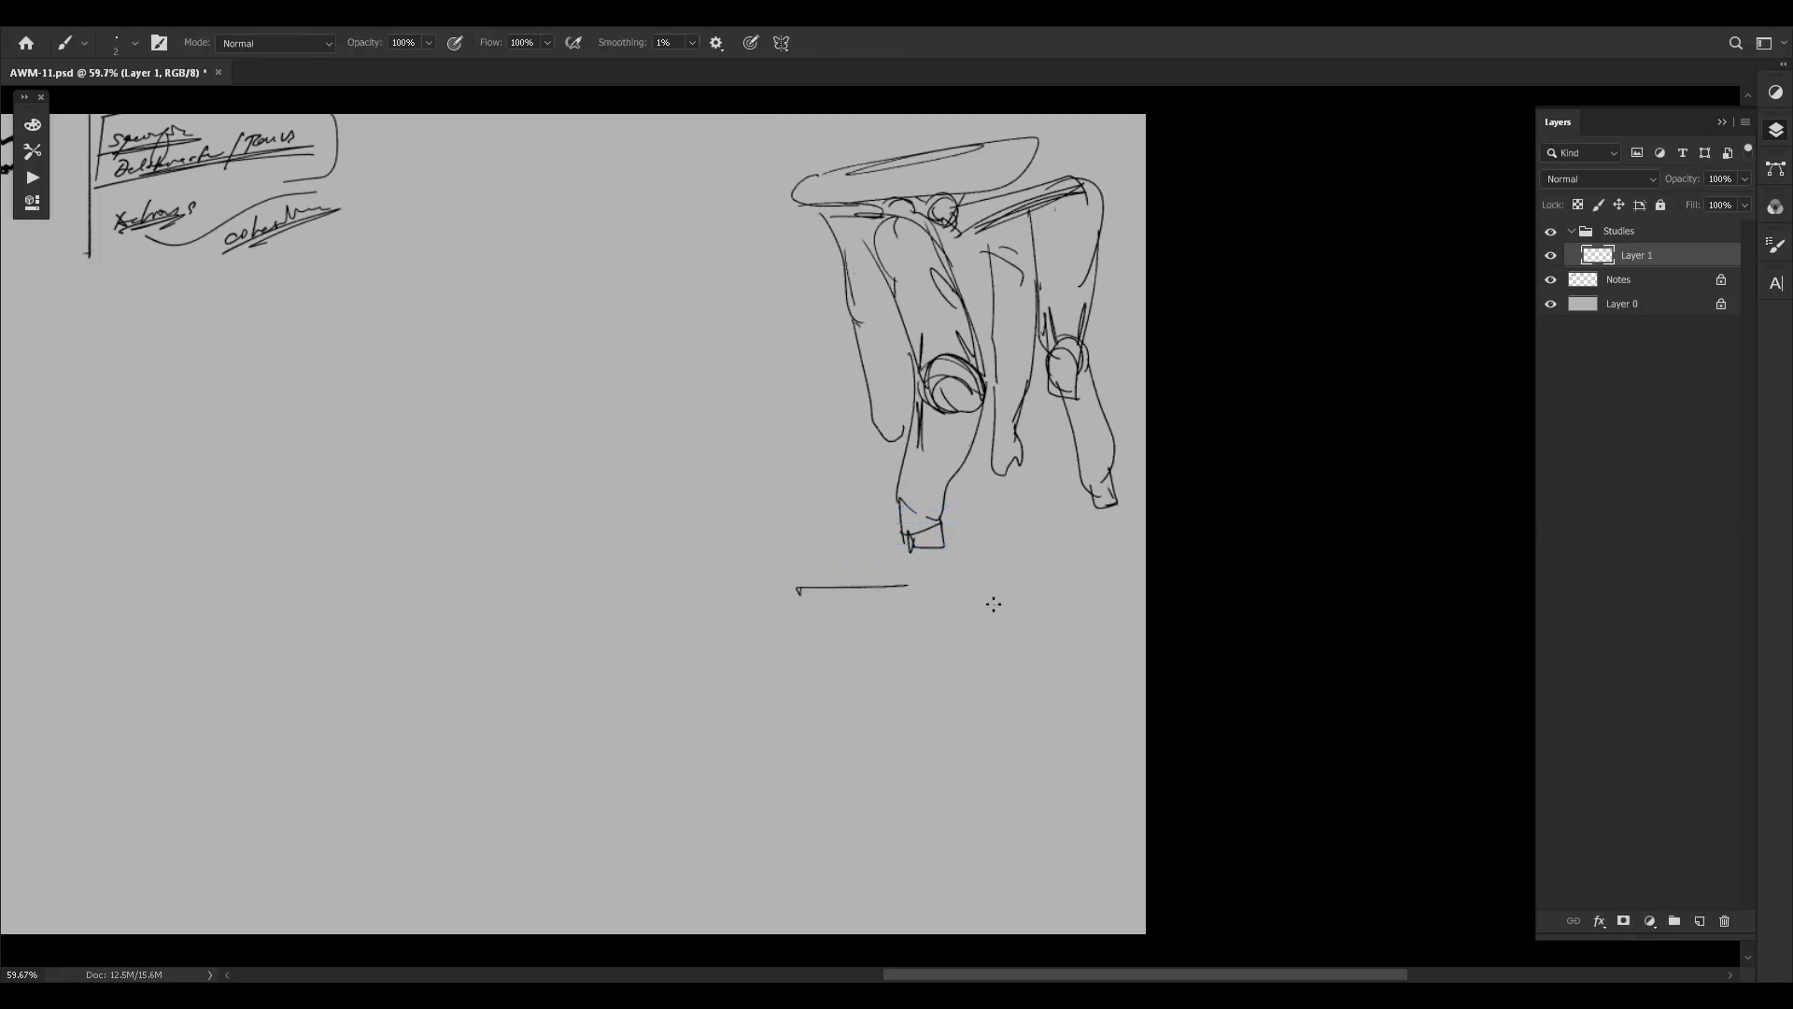
pyautogui.scroll(-1, 971, 588)
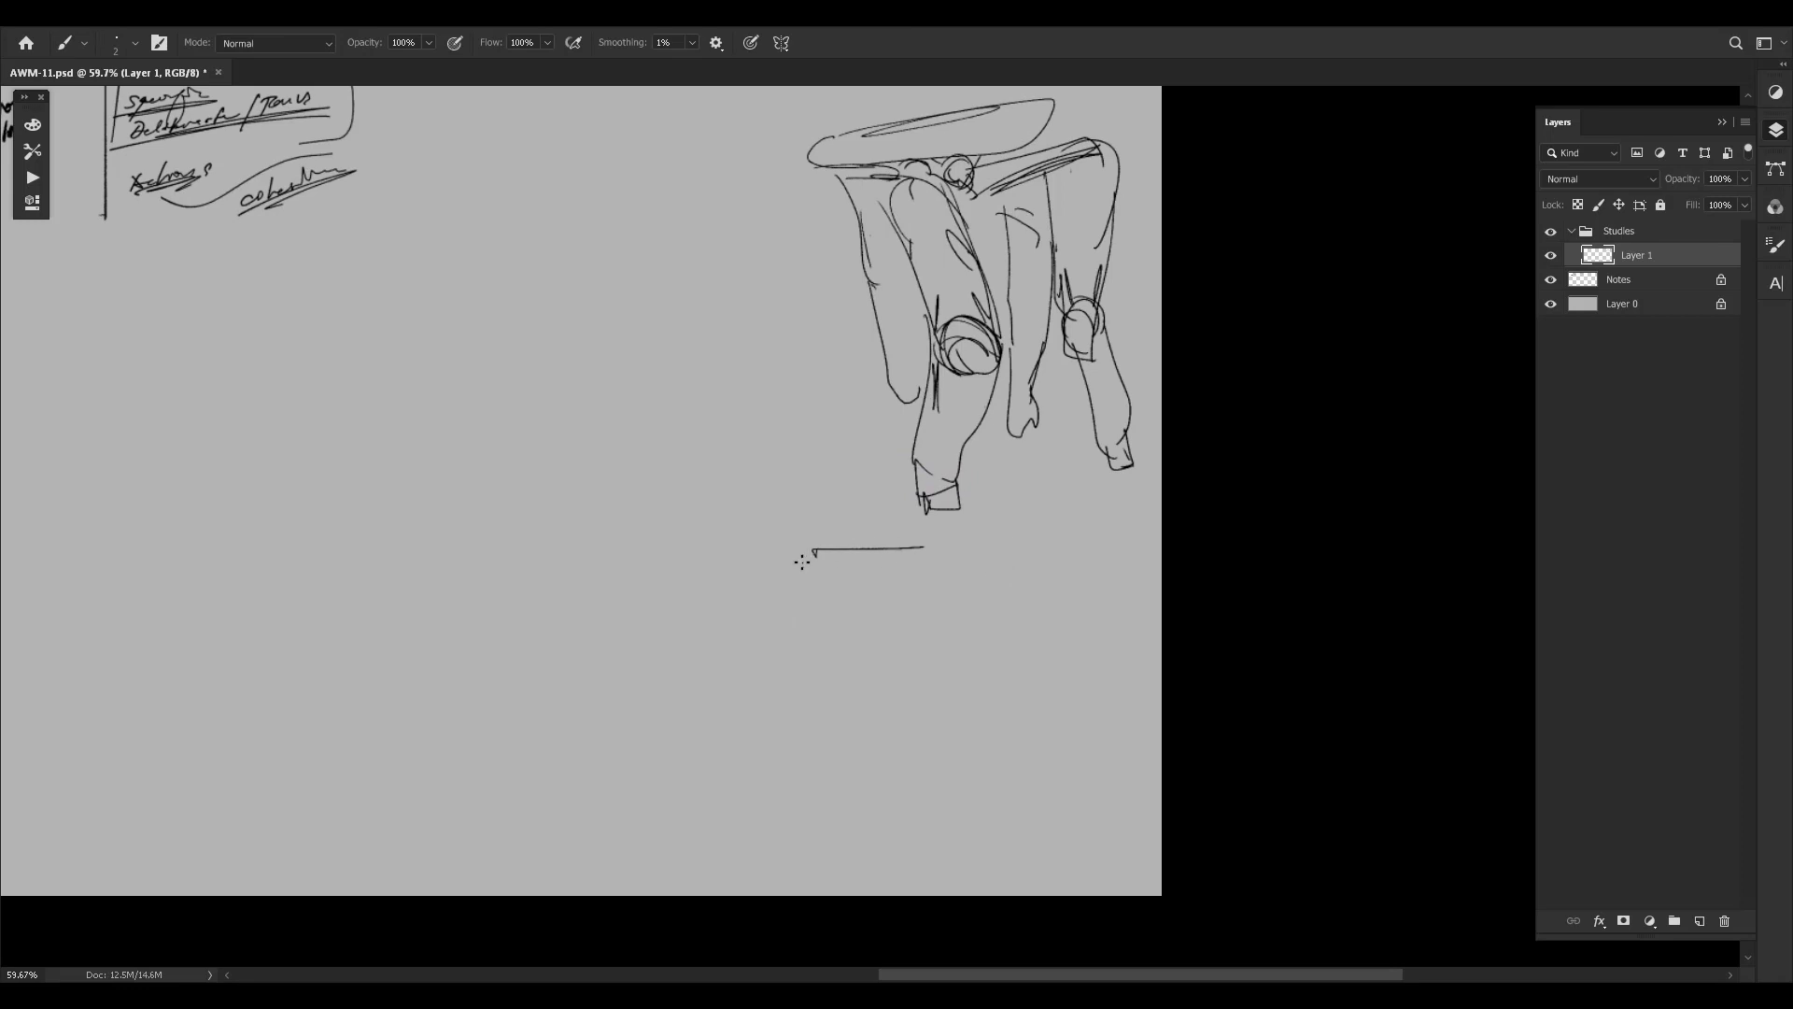
pyautogui.moveTo(801, 559)
pyautogui.mouseDown()
pyautogui.moveTo(892, 585)
pyautogui.moveTo(782, 577)
pyautogui.moveTo(961, 592)
pyautogui.mouseUp()
pyautogui.moveTo(860, 544)
pyautogui.mouseDown()
pyautogui.moveTo(1091, 556)
pyautogui.moveTo(978, 584)
pyautogui.mouseUp()
pyautogui.hotkey('ctrl', 'z')
pyautogui.hotkey('ctrl', 'z')
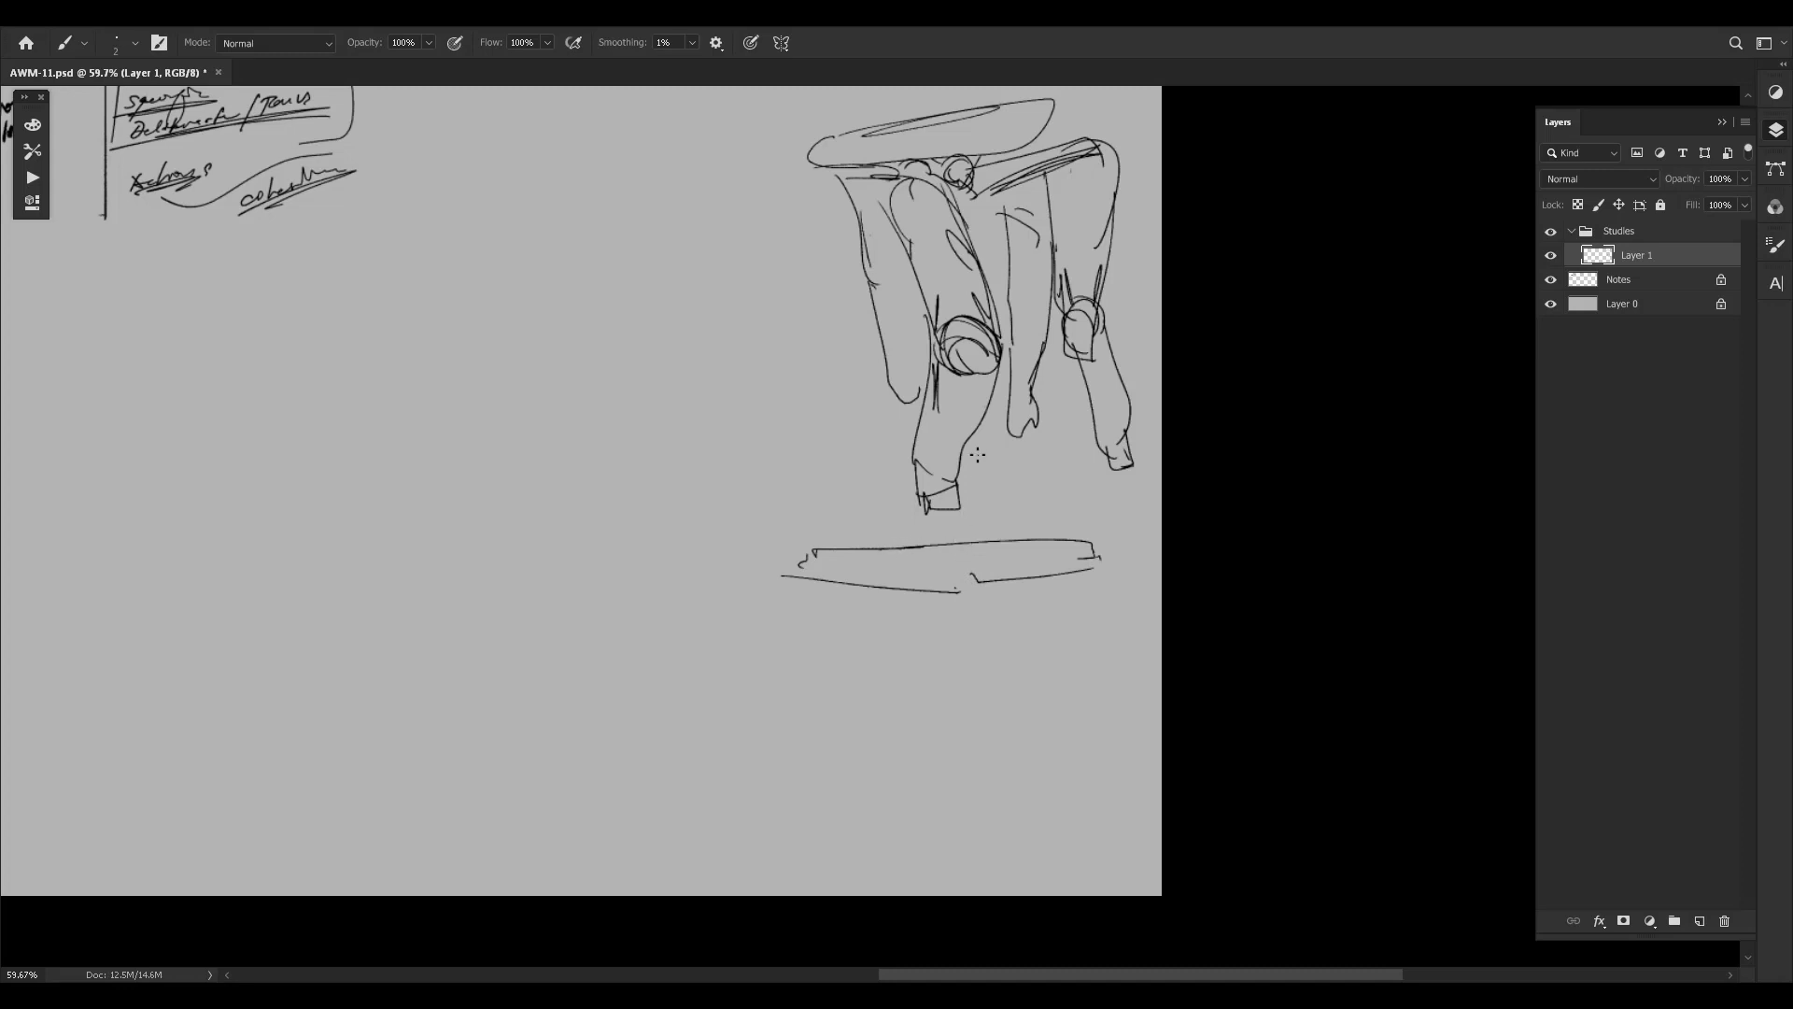
# Sketch the hip joint arc on the second study's body and a small knee circle below it.
pyautogui.moveTo(959, 591)
pyautogui.mouseDown()
pyautogui.moveTo(1011, 557)
pyautogui.moveTo(961, 573)
pyautogui.moveTo(1030, 572)
pyautogui.moveTo(1013, 580)
pyautogui.moveTo(1034, 607)
pyautogui.moveTo(985, 585)
pyautogui.mouseUp()
pyautogui.hotkey('ctrl', 'z')
pyautogui.moveTo(966, 728)
pyautogui.mouseDown()
pyautogui.moveTo(988, 712)
pyautogui.moveTo(974, 738)
pyautogui.moveTo(954, 719)
pyautogui.mouseUp()
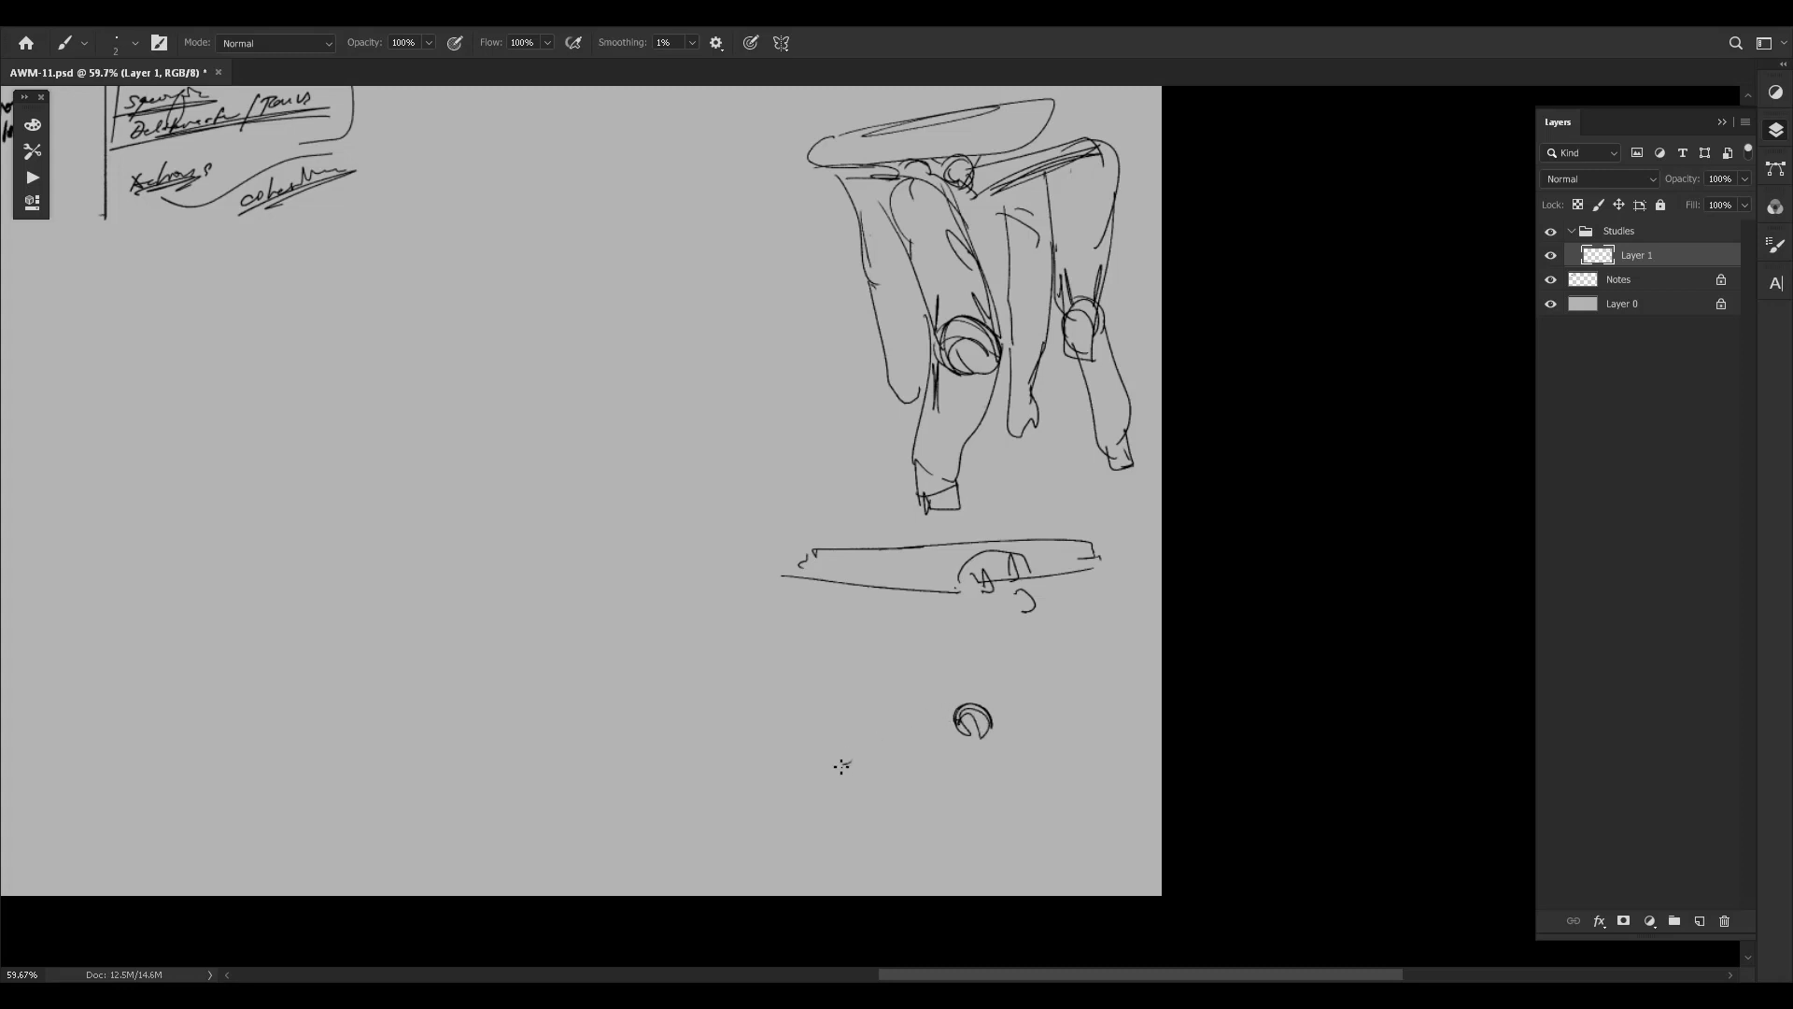
# Draw the front contour of the second study's bent near leg from hip to shin, ending in a small foot.
pyautogui.moveTo(837, 773)
pyautogui.mouseDown()
pyautogui.moveTo(873, 804)
pyautogui.moveTo(894, 795)
pyautogui.moveTo(949, 689)
pyautogui.moveTo(994, 685)
pyautogui.moveTo(954, 682)
pyautogui.moveTo(976, 650)
pyautogui.moveTo(980, 664)
pyautogui.moveTo(971, 637)
pyautogui.moveTo(994, 635)
pyautogui.moveTo(976, 617)
pyautogui.moveTo(971, 663)
pyautogui.mouseUp()
pyautogui.hotkey('ctrl', 'z')
pyautogui.hotkey('ctrl', 'z')
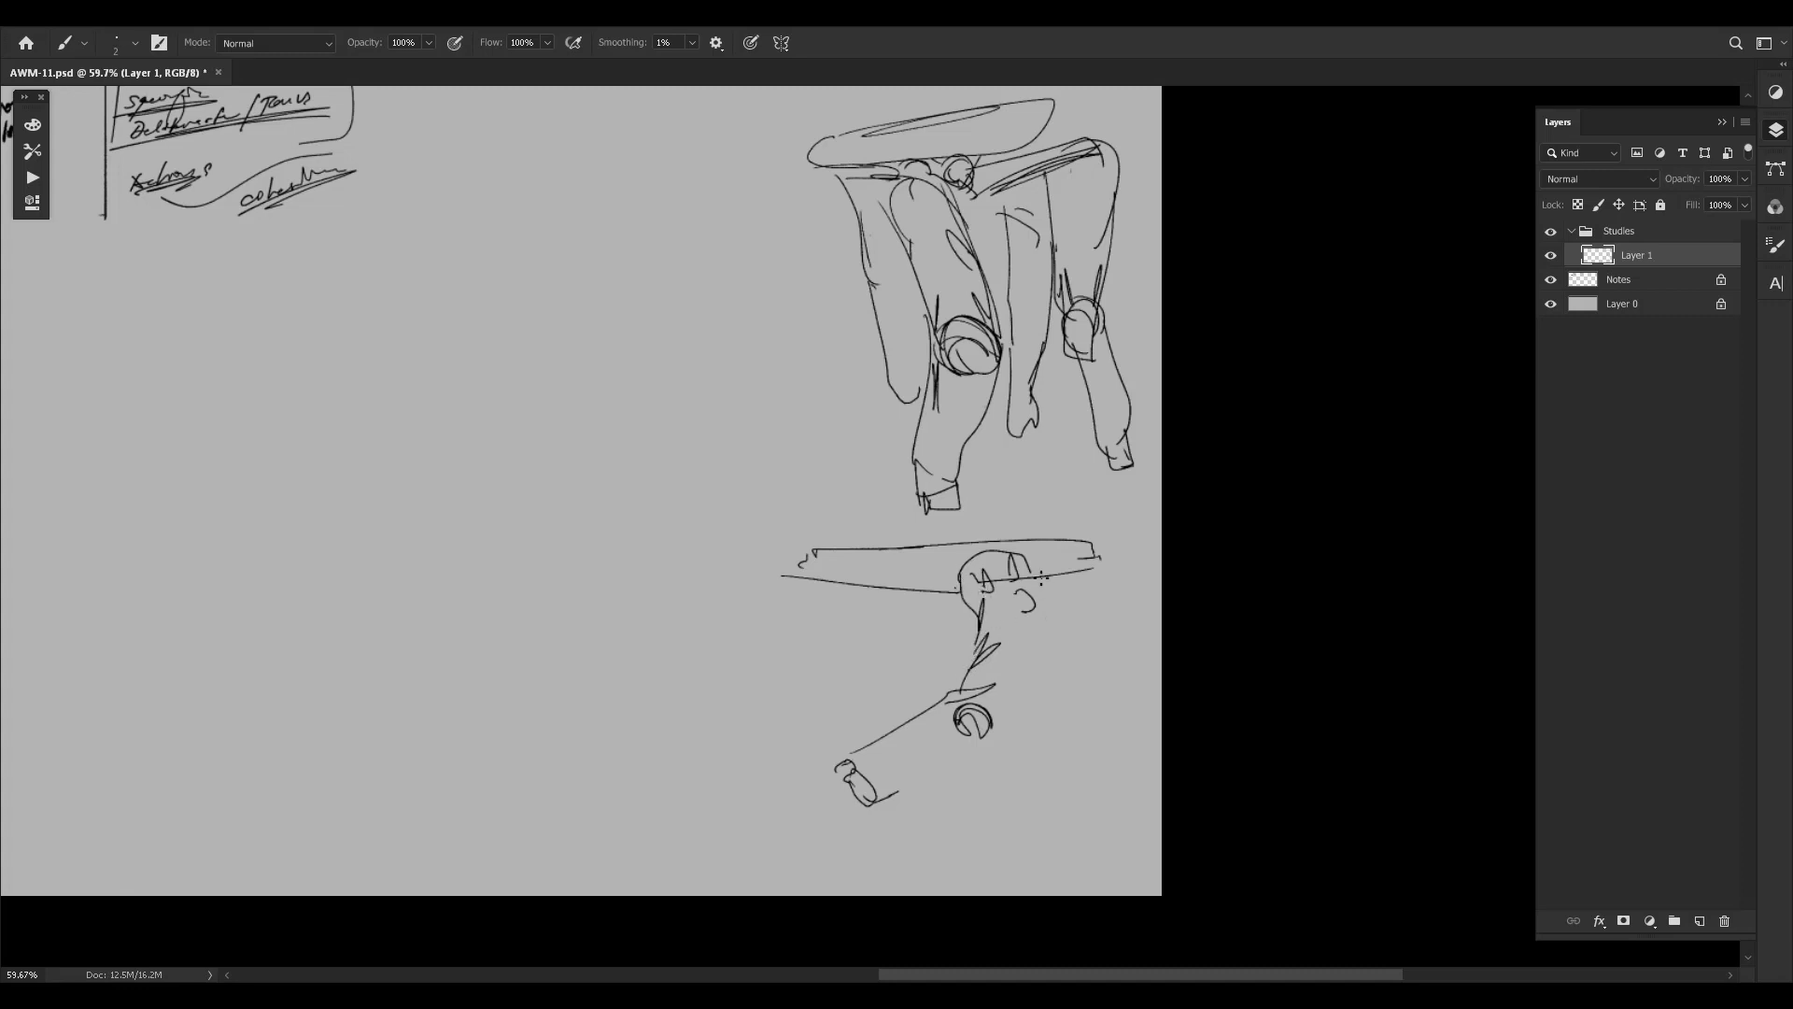
pyautogui.hotkey('ctrl', 'z')
# Close the bent near leg with the back of the thigh and the underside of the shin, redoing the strokes that miss.
pyautogui.moveTo(1044, 572); pyautogui.dragTo(1047, 691)
pyautogui.hotkey('ctrl', 'z')
pyautogui.moveTo(974, 699); pyautogui.dragTo(982, 708)
pyautogui.moveTo(904, 791); pyautogui.dragTo(981, 735)
pyautogui.hotkey('ctrl', 'z')
pyautogui.hotkey('ctrl', 'z')
pyautogui.moveTo(883, 800); pyautogui.dragTo(988, 742)
pyautogui.hotkey('ctrl', 'z')
pyautogui.moveTo(1052, 575); pyautogui.dragTo(998, 727)
# Sketch the angular far front limb hanging beneath the front of the second study's body.
pyautogui.moveTo(864, 589)
pyautogui.mouseDown()
pyautogui.moveTo(847, 632)
pyautogui.moveTo(898, 661)
pyautogui.moveTo(865, 658)
pyautogui.mouseUp()
pyautogui.moveTo(827, 631); pyautogui.dragTo(865, 727)
pyautogui.moveTo(896, 651)
pyautogui.mouseDown()
pyautogui.moveTo(934, 707)
pyautogui.moveTo(907, 712)
pyautogui.mouseUp()
pyautogui.hotkey('ctrl', 'z')
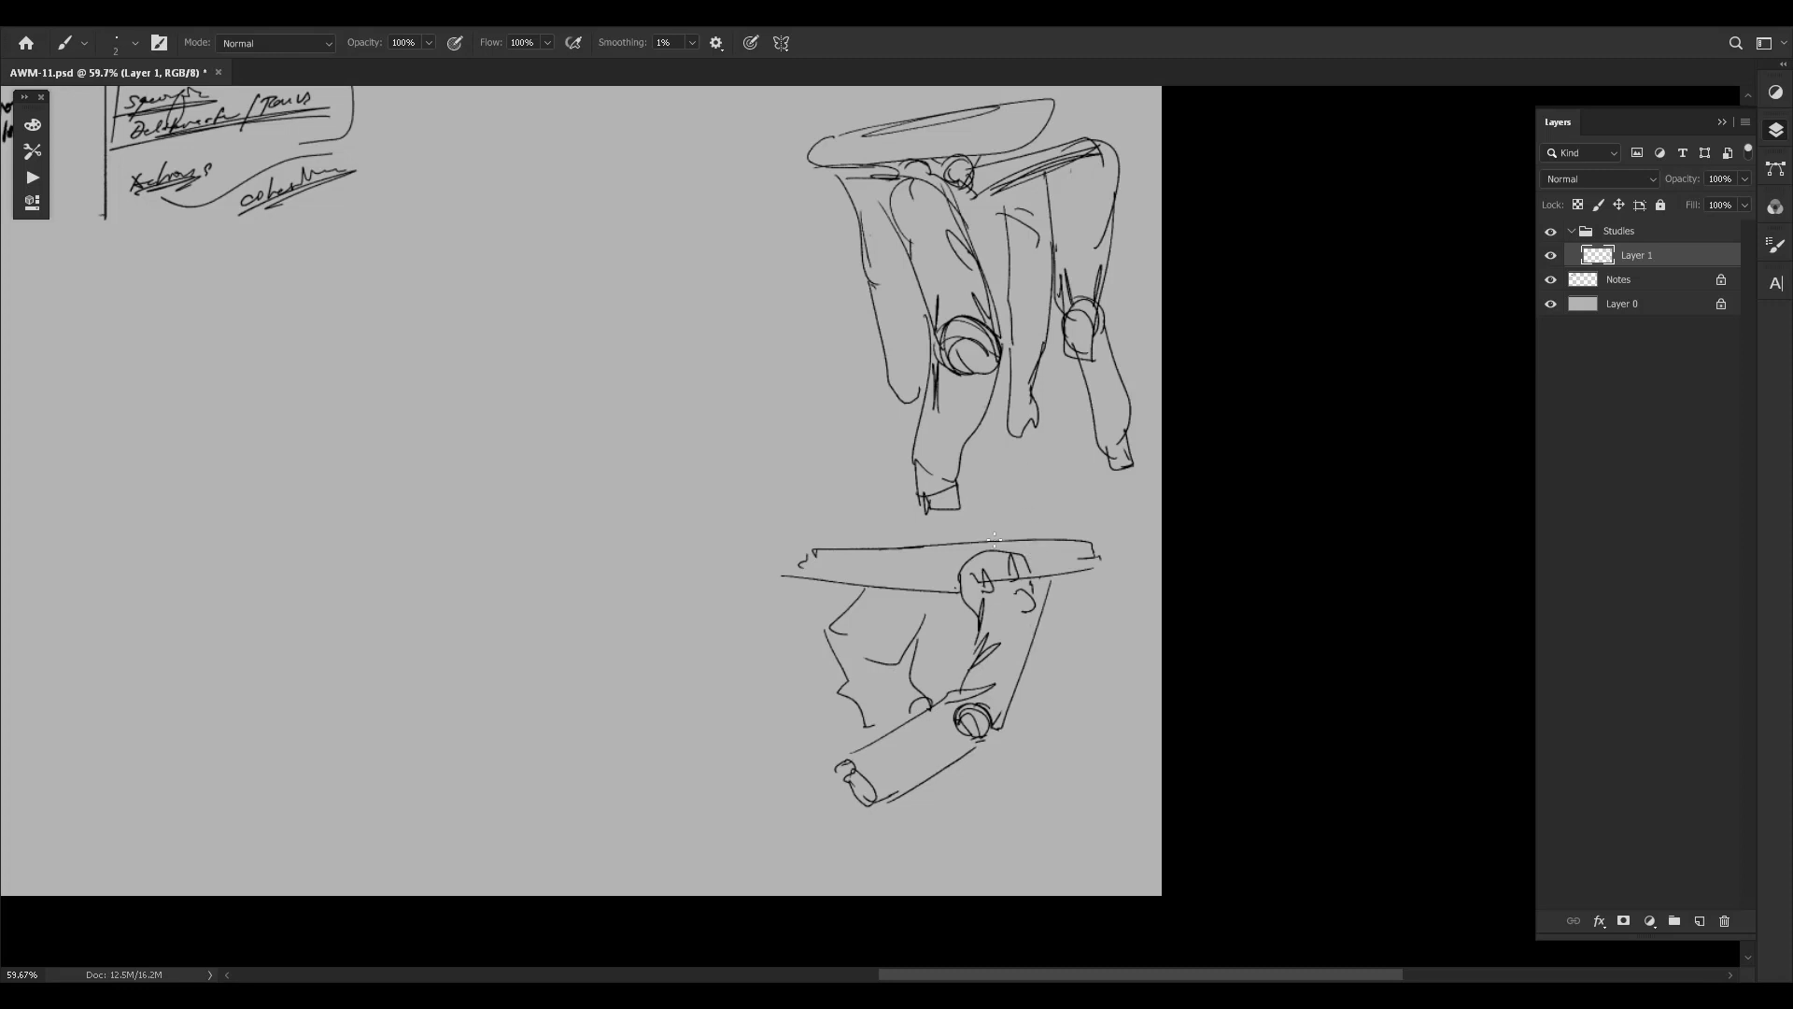
# Add a small block on top of the second body and draw its rear leg with thigh, shin and foot.
pyautogui.moveTo(865, 546); pyautogui.dragTo(914, 545)
pyautogui.moveTo(1003, 724)
pyautogui.mouseDown()
pyautogui.moveTo(1063, 598)
pyautogui.moveTo(1045, 562)
pyautogui.moveTo(1063, 600)
pyautogui.mouseUp()
pyautogui.moveTo(1021, 698); pyautogui.dragTo(1073, 709)
pyautogui.moveTo(1052, 602)
pyautogui.mouseDown()
pyautogui.moveTo(1073, 749)
pyautogui.moveTo(1047, 756)
pyautogui.moveTo(1102, 833)
pyautogui.mouseUp()
pyautogui.moveTo(1018, 725)
pyautogui.mouseDown()
pyautogui.moveTo(1065, 832)
pyautogui.moveTo(1100, 857)
pyautogui.mouseUp()
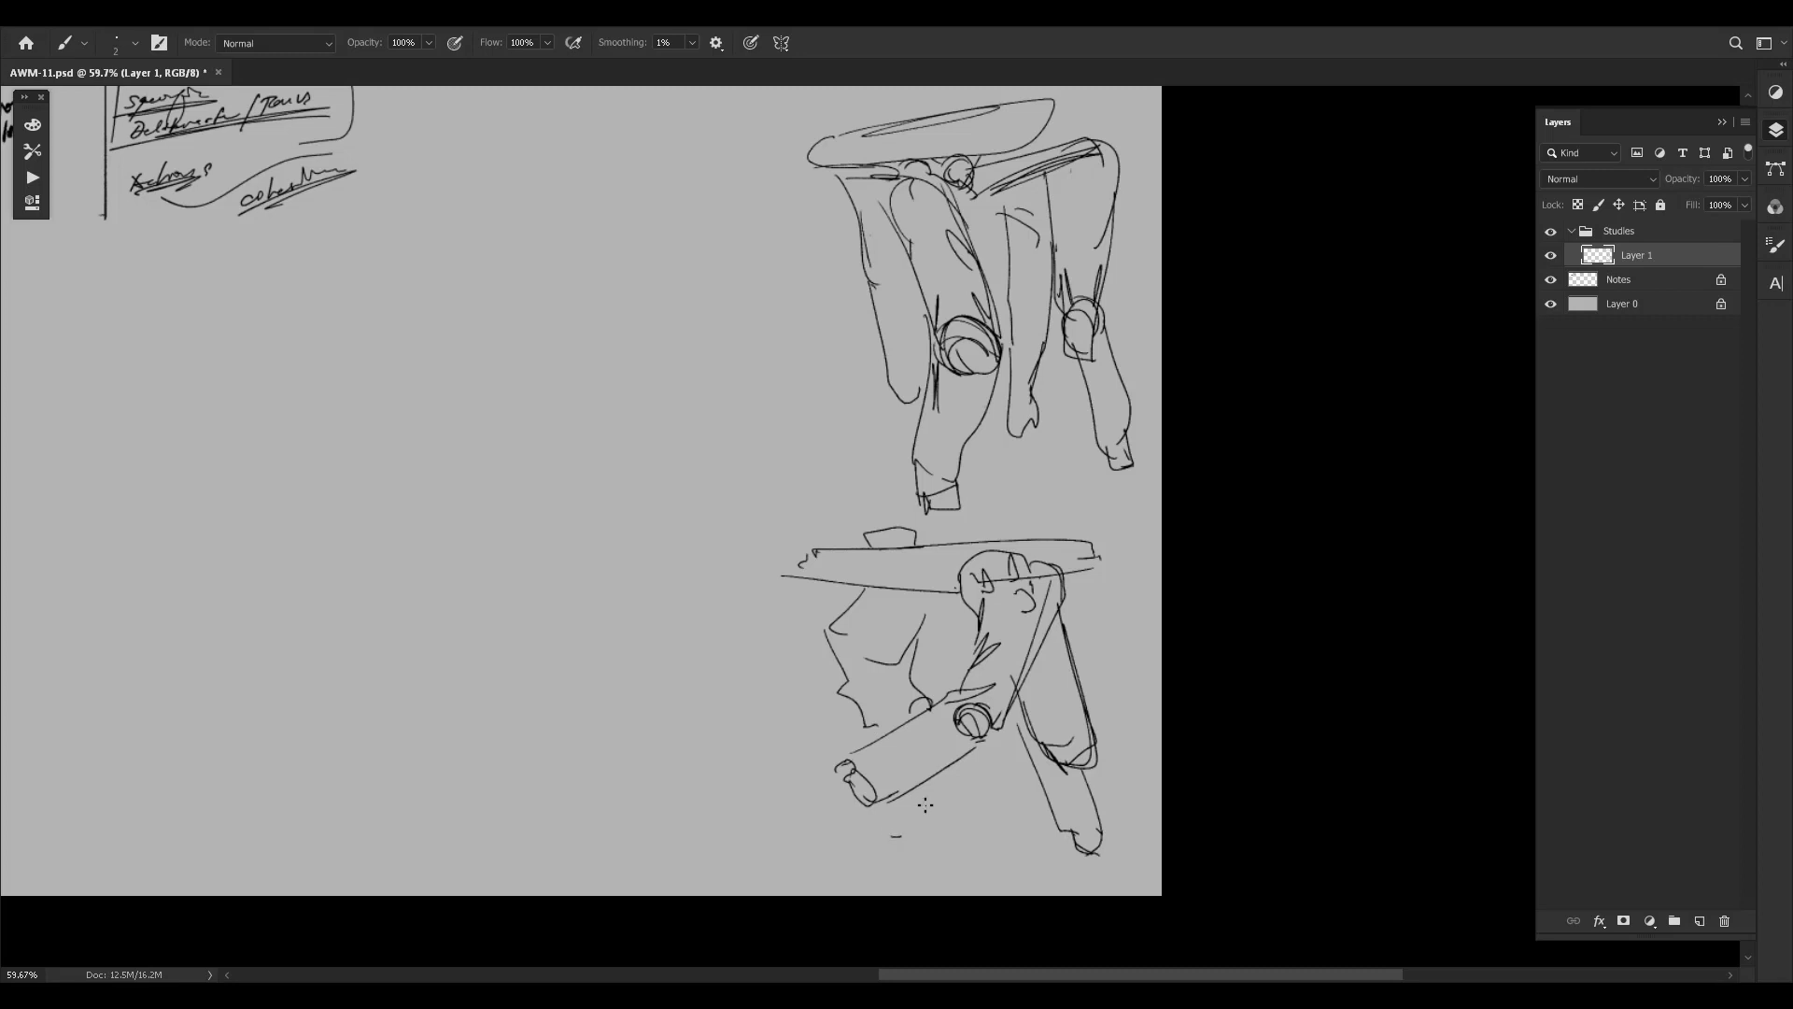
# Draw the far front leg's lower end below the near shin and strengthen the contours around the far limbs.
pyautogui.moveTo(892, 835)
pyautogui.mouseDown()
pyautogui.moveTo(925, 843)
pyautogui.moveTo(883, 786)
pyautogui.mouseUp()
pyautogui.moveTo(917, 772); pyautogui.dragTo(916, 824)
pyautogui.moveTo(1026, 699); pyautogui.dragTo(1022, 738)
pyautogui.moveTo(923, 705); pyautogui.dragTo(934, 595)
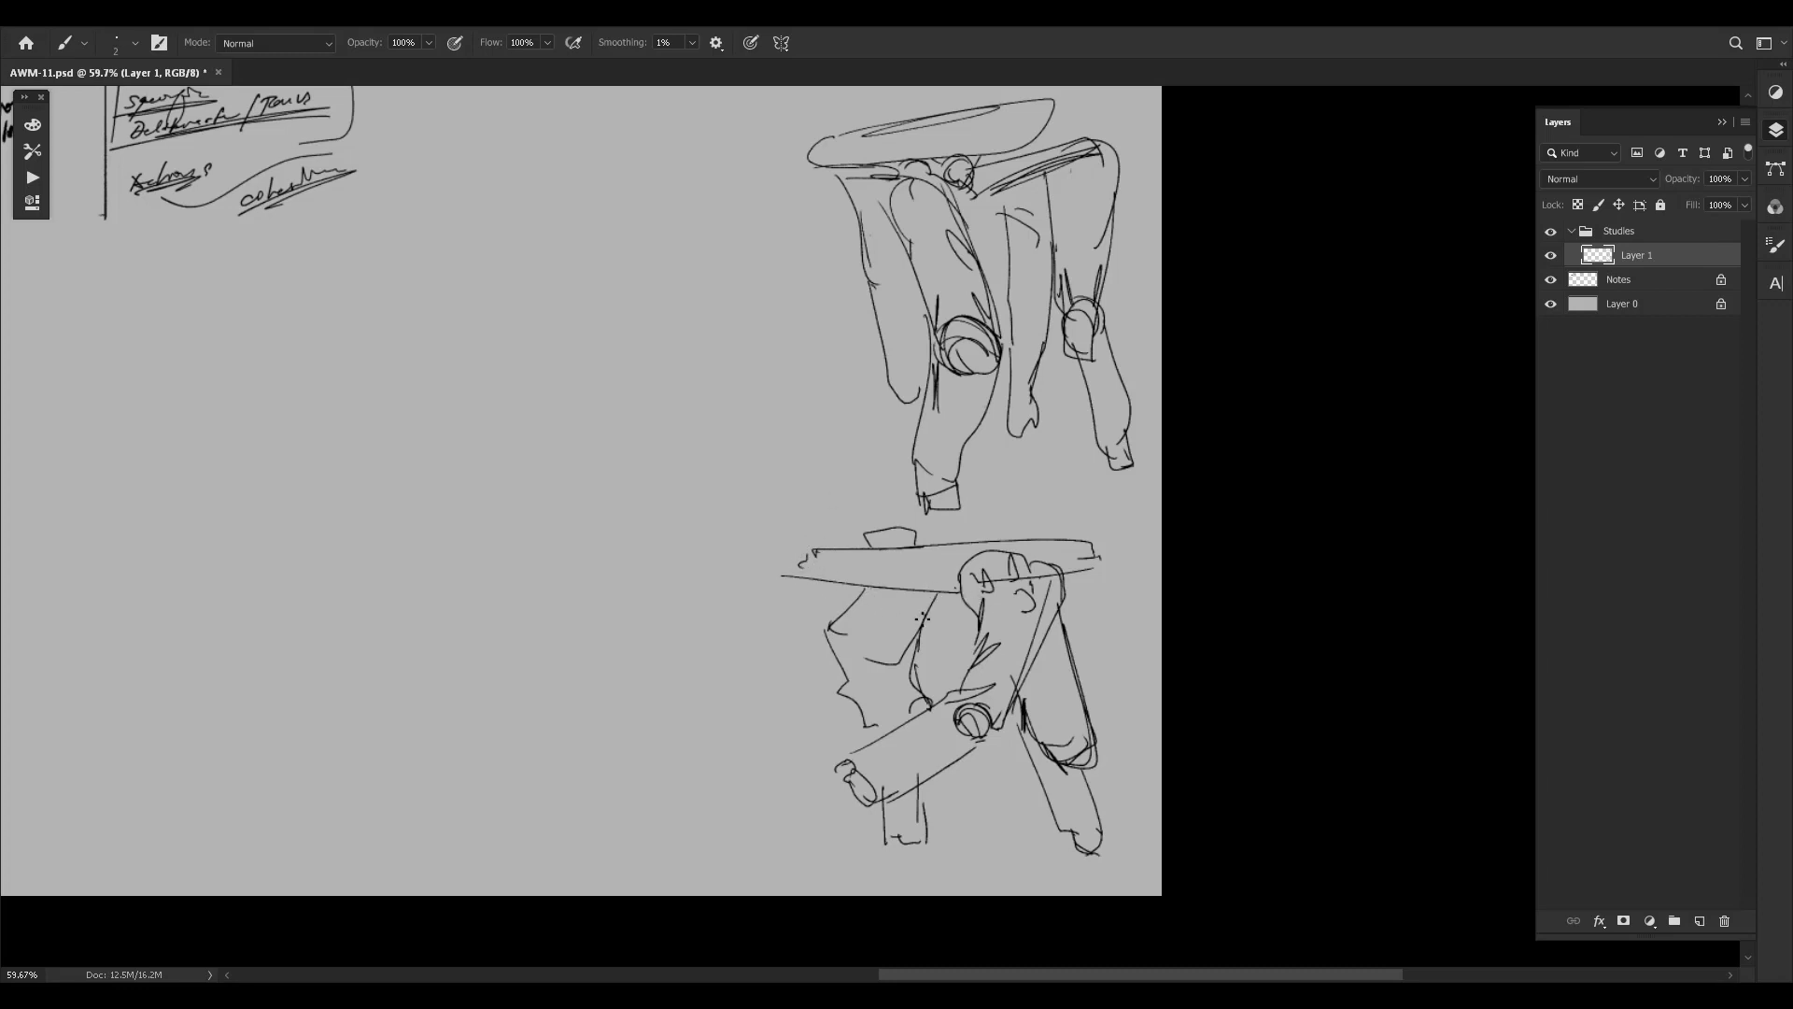
# Reinforce the second body's edges and close its ends, and draw ground lines under both studies.
pyautogui.moveTo(882, 592)
pyautogui.mouseDown()
pyautogui.moveTo(965, 560)
pyautogui.moveTo(876, 563)
pyautogui.moveTo(966, 561)
pyautogui.moveTo(859, 585)
pyautogui.mouseUp()
pyautogui.hotkey('ctrl', 'z')
pyautogui.moveTo(860, 586); pyautogui.dragTo(963, 600)
pyautogui.moveTo(817, 549)
pyautogui.mouseDown()
pyautogui.moveTo(789, 572)
pyautogui.moveTo(888, 593)
pyautogui.moveTo(1005, 544)
pyautogui.moveTo(1098, 548)
pyautogui.moveTo(1071, 580)
pyautogui.moveTo(1095, 569)
pyautogui.moveTo(1071, 580)
pyautogui.moveTo(915, 530)
pyautogui.mouseUp()
pyautogui.hotkey('ctrl', 'z')
pyautogui.hotkey('ctrl', 'z')
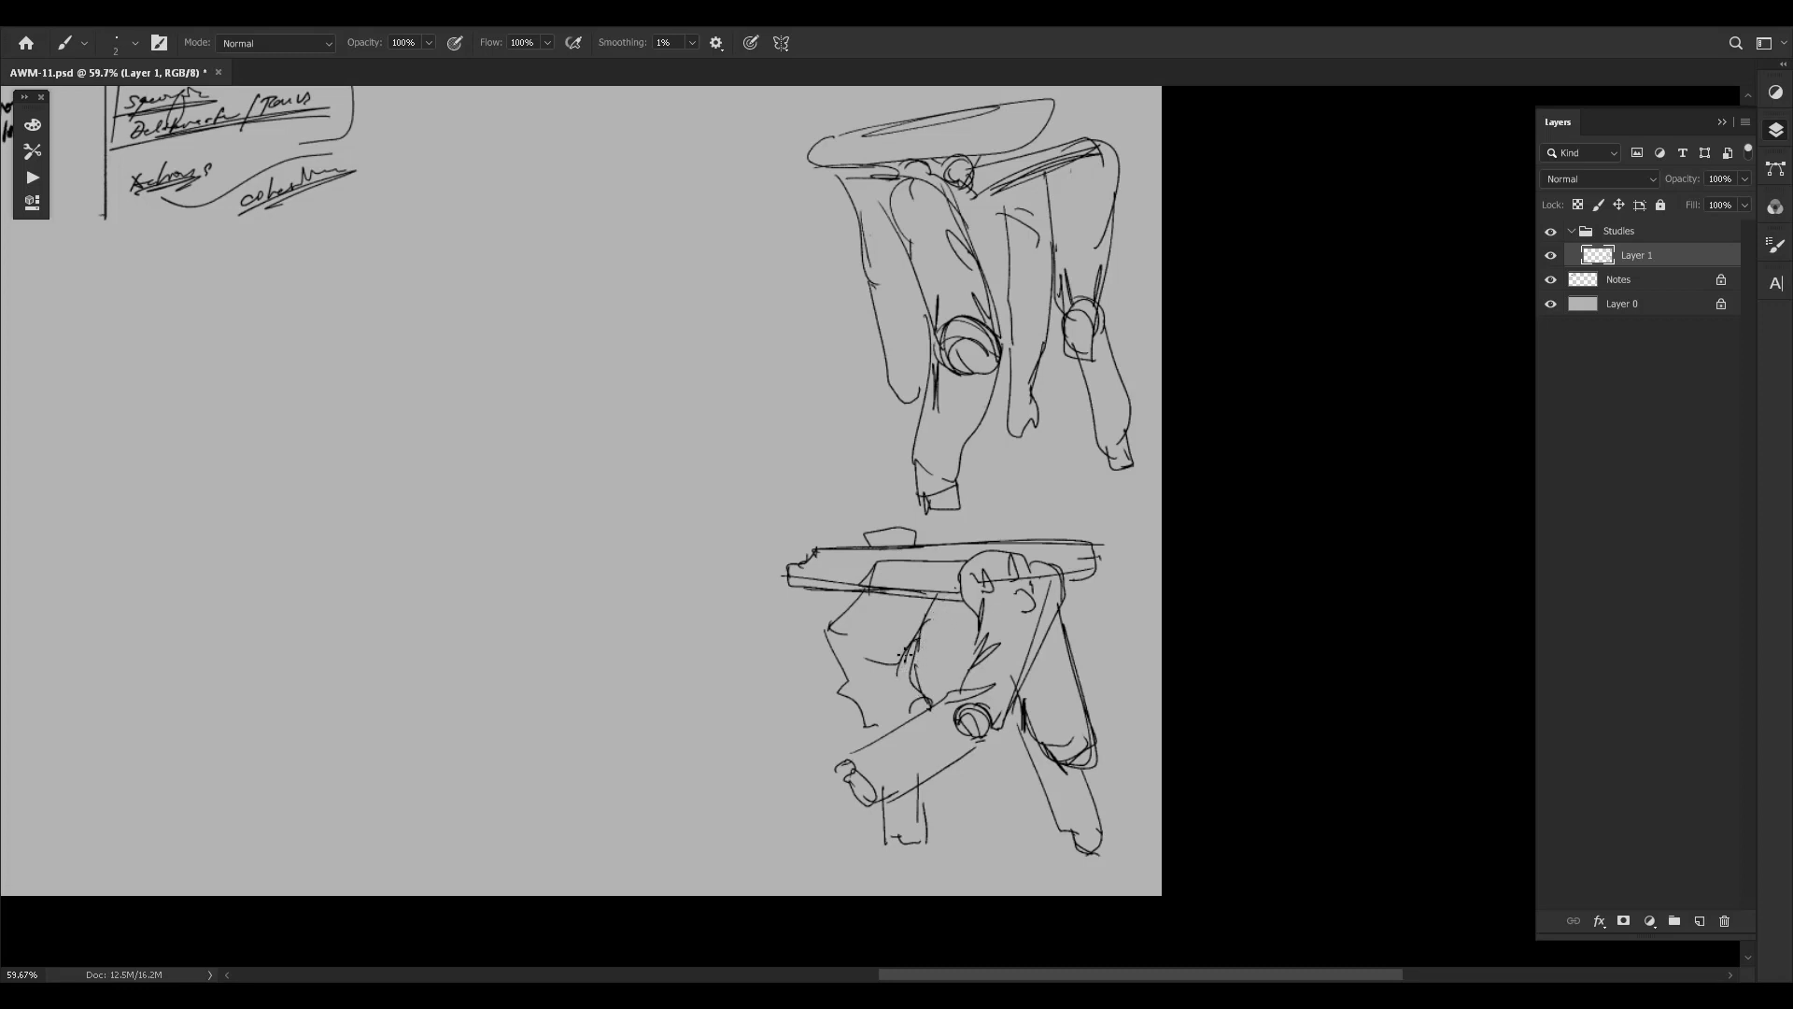
pyautogui.moveTo(922, 845)
pyautogui.mouseDown()
pyautogui.moveTo(905, 847)
pyautogui.moveTo(1045, 852)
pyautogui.mouseUp()
pyautogui.moveTo(974, 486)
pyautogui.mouseDown()
pyautogui.moveTo(1235, 439)
pyautogui.moveTo(1188, 492)
pyautogui.moveTo(1214, 437)
pyautogui.moveTo(1237, 492)
pyautogui.mouseUp()
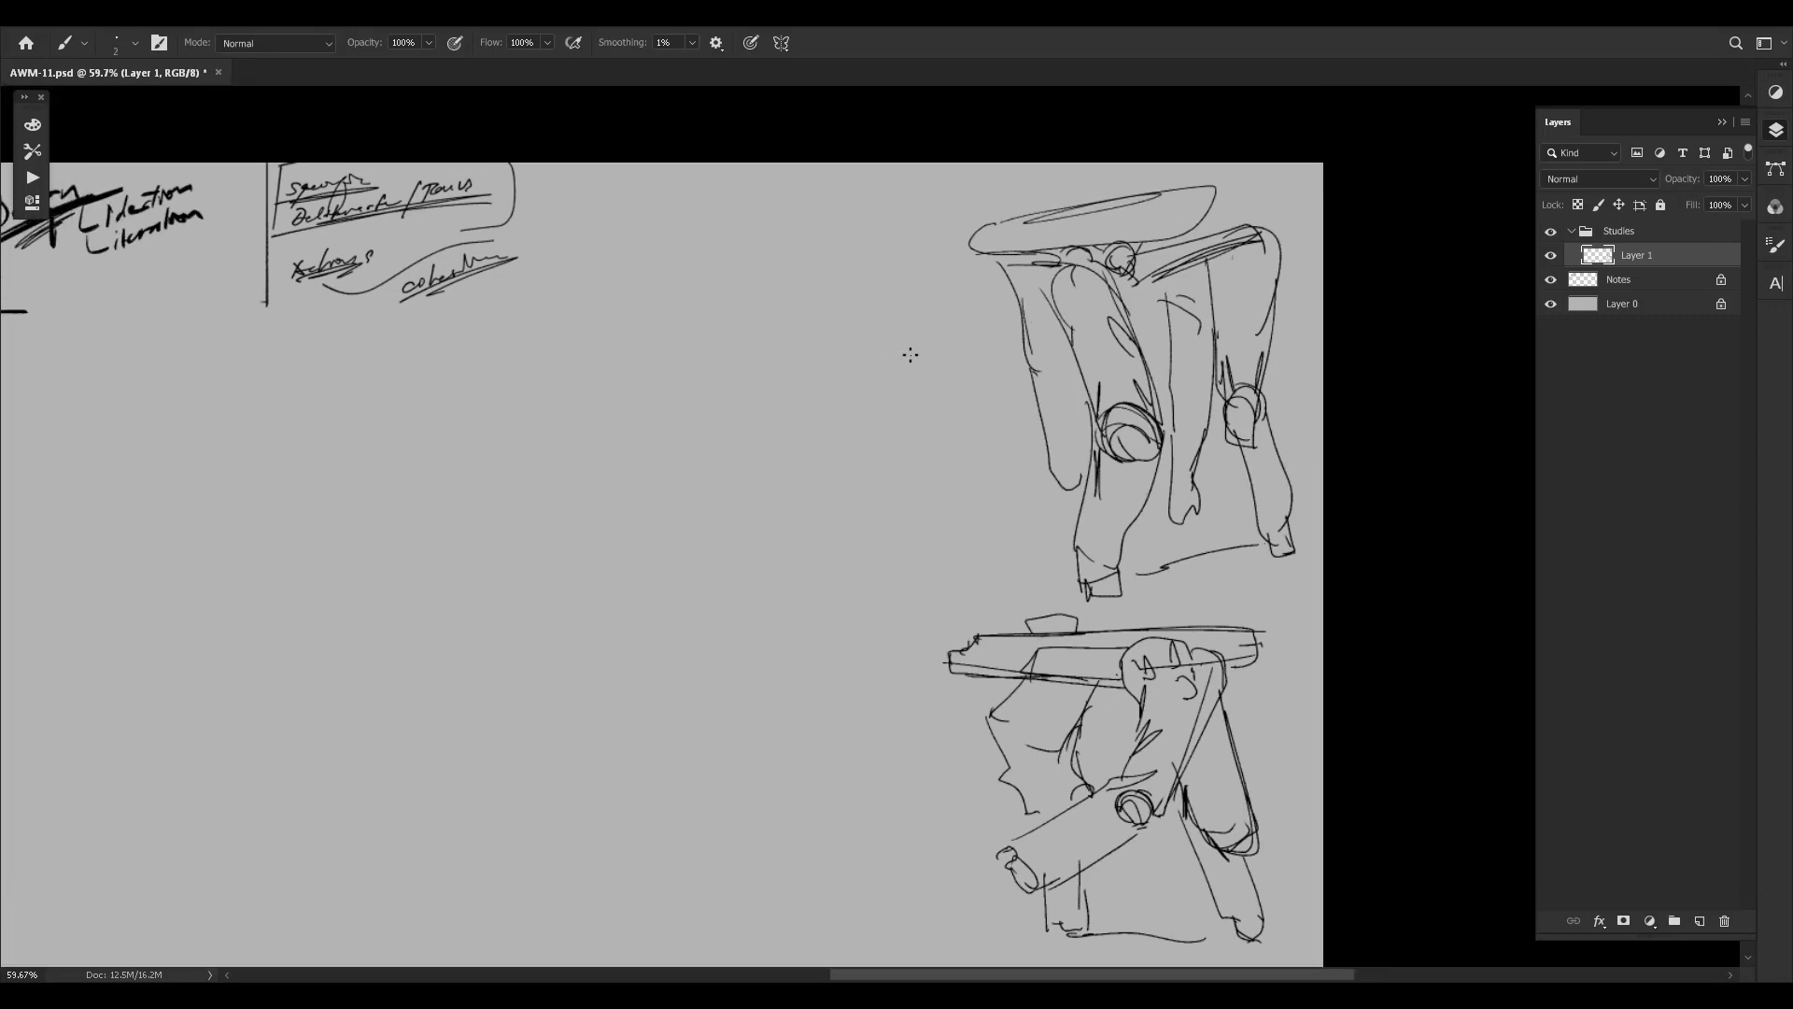
# Draw a tilted, rounded capsule body for a third study beside the first, redoing the strokes that miss.
pyautogui.moveTo(831, 414)
pyautogui.mouseDown()
pyautogui.moveTo(839, 431)
pyautogui.moveTo(920, 342)
pyautogui.moveTo(945, 368)
pyautogui.moveTo(902, 392)
pyautogui.mouseUp()
pyautogui.hotkey('ctrl', 'z')
pyautogui.moveTo(955, 359); pyautogui.dragTo(846, 428)
pyautogui.moveTo(912, 341); pyautogui.dragTo(965, 328)
pyautogui.hotkey('ctrl', 'z')
pyautogui.moveTo(921, 342); pyautogui.dragTo(962, 334)
pyautogui.hotkey('ctrl', 'z')
pyautogui.hotkey('ctrl', 'z')
pyautogui.moveTo(919, 339)
pyautogui.mouseDown()
pyautogui.moveTo(962, 338)
pyautogui.moveTo(944, 373)
pyautogui.mouseUp()
pyautogui.hotkey('ctrl', 'z')
pyautogui.moveTo(828, 417)
pyautogui.mouseDown()
pyautogui.moveTo(883, 418)
pyautogui.moveTo(929, 372)
pyautogui.mouseUp()
pyautogui.moveTo(601, 316)
pyautogui.mouseDown()
pyautogui.moveTo(793, 275)
pyautogui.moveTo(796, 297)
pyautogui.mouseUp()
pyautogui.hotkey('ctrl', 'z')
pyautogui.hotkey('ctrl', 'z')
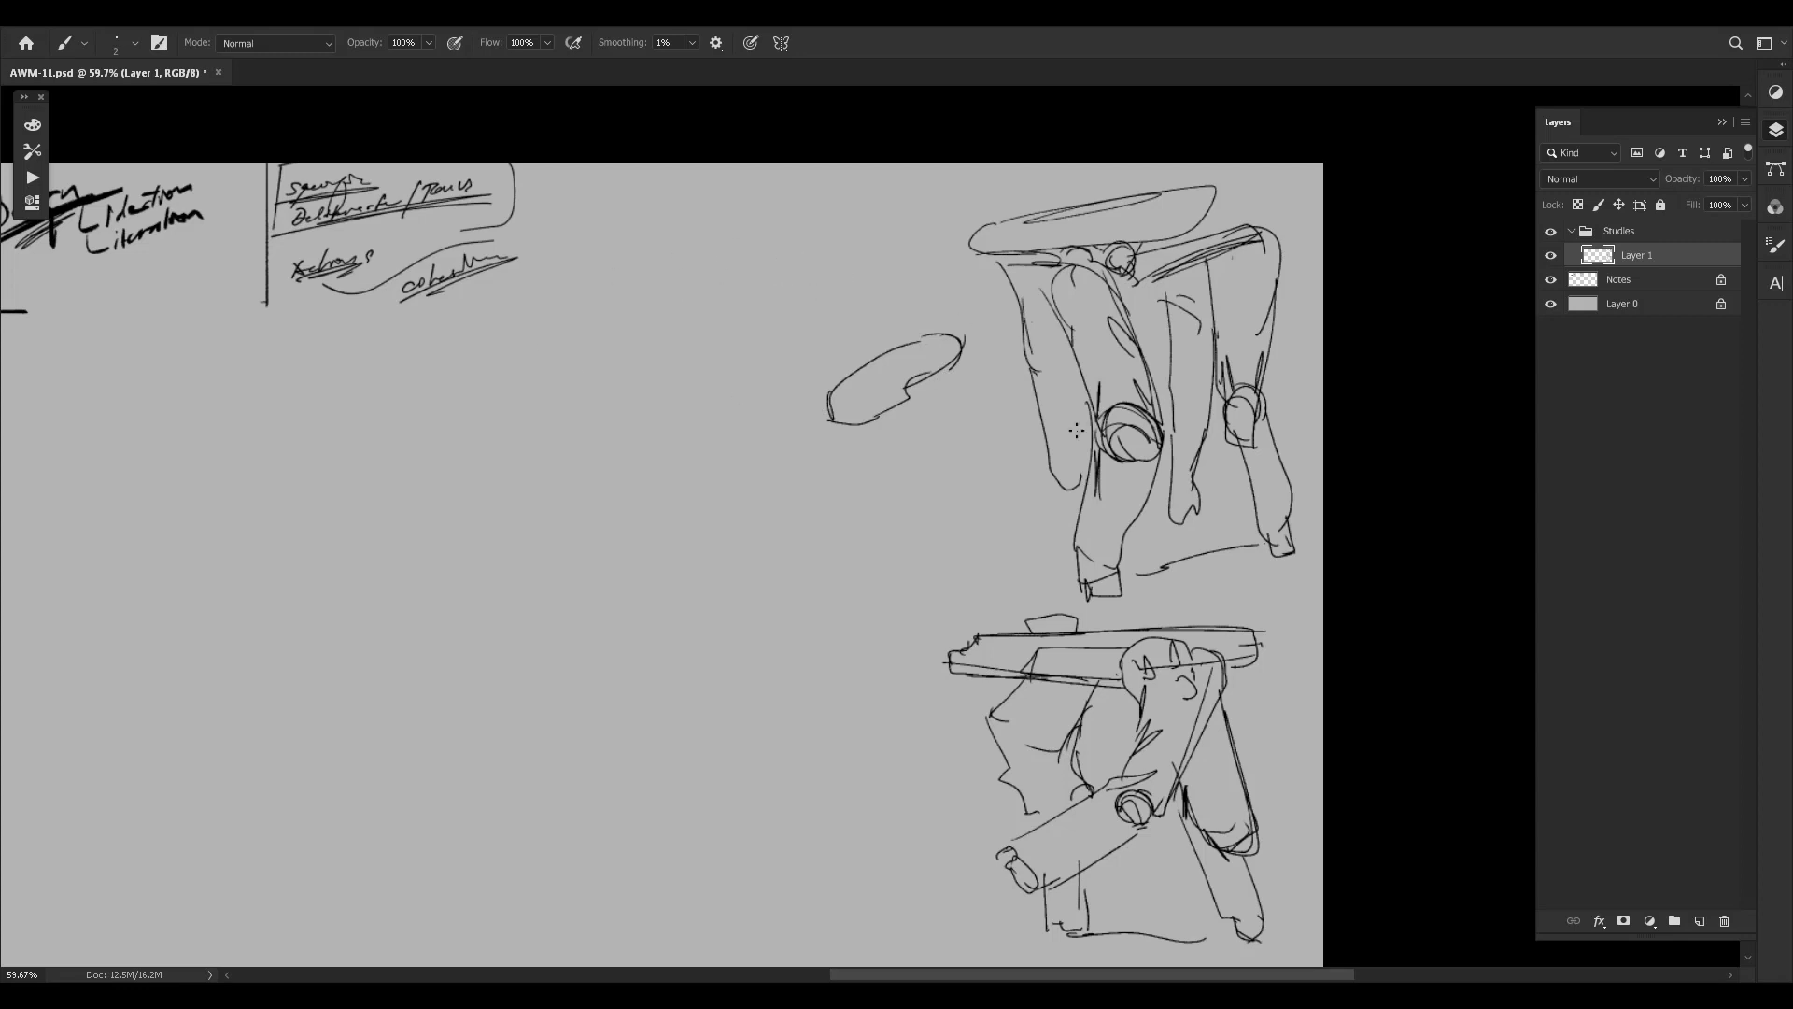
# Draw the third study's near leg below the body's raised end, with outer thigh contour, knee circle and shin.
pyautogui.moveTo(993, 449); pyautogui.dragTo(950, 394)
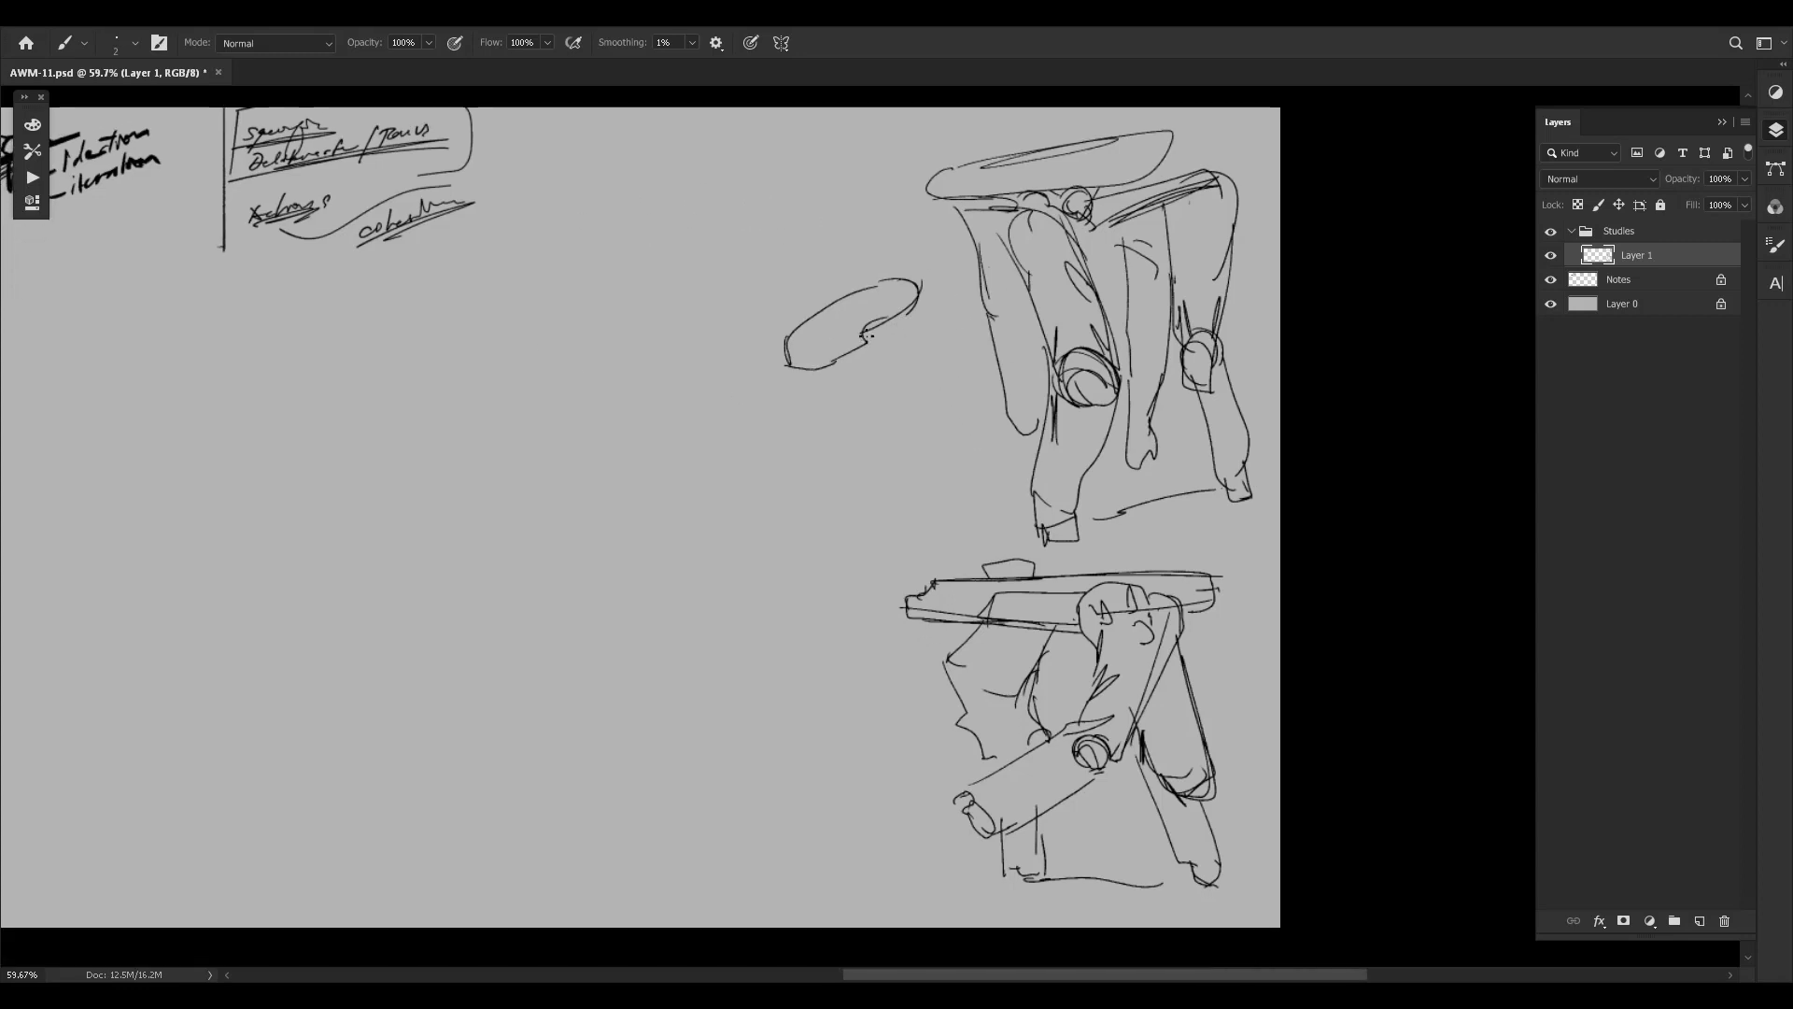
pyautogui.moveTo(861, 338)
pyautogui.mouseDown()
pyautogui.moveTo(888, 317)
pyautogui.moveTo(931, 385)
pyautogui.mouseUp()
pyautogui.moveTo(872, 320); pyautogui.dragTo(946, 384)
pyautogui.hotkey('ctrl', 'z')
pyautogui.moveTo(915, 297)
pyautogui.mouseDown()
pyautogui.moveTo(951, 465)
pyautogui.moveTo(925, 471)
pyautogui.moveTo(937, 491)
pyautogui.moveTo(878, 556)
pyautogui.mouseUp()
pyautogui.hotkey('ctrl', 'z')
pyautogui.moveTo(950, 462)
pyautogui.mouseDown()
pyautogui.moveTo(908, 570)
pyautogui.moveTo(888, 578)
pyautogui.moveTo(883, 520)
pyautogui.moveTo(904, 609)
pyautogui.mouseUp()
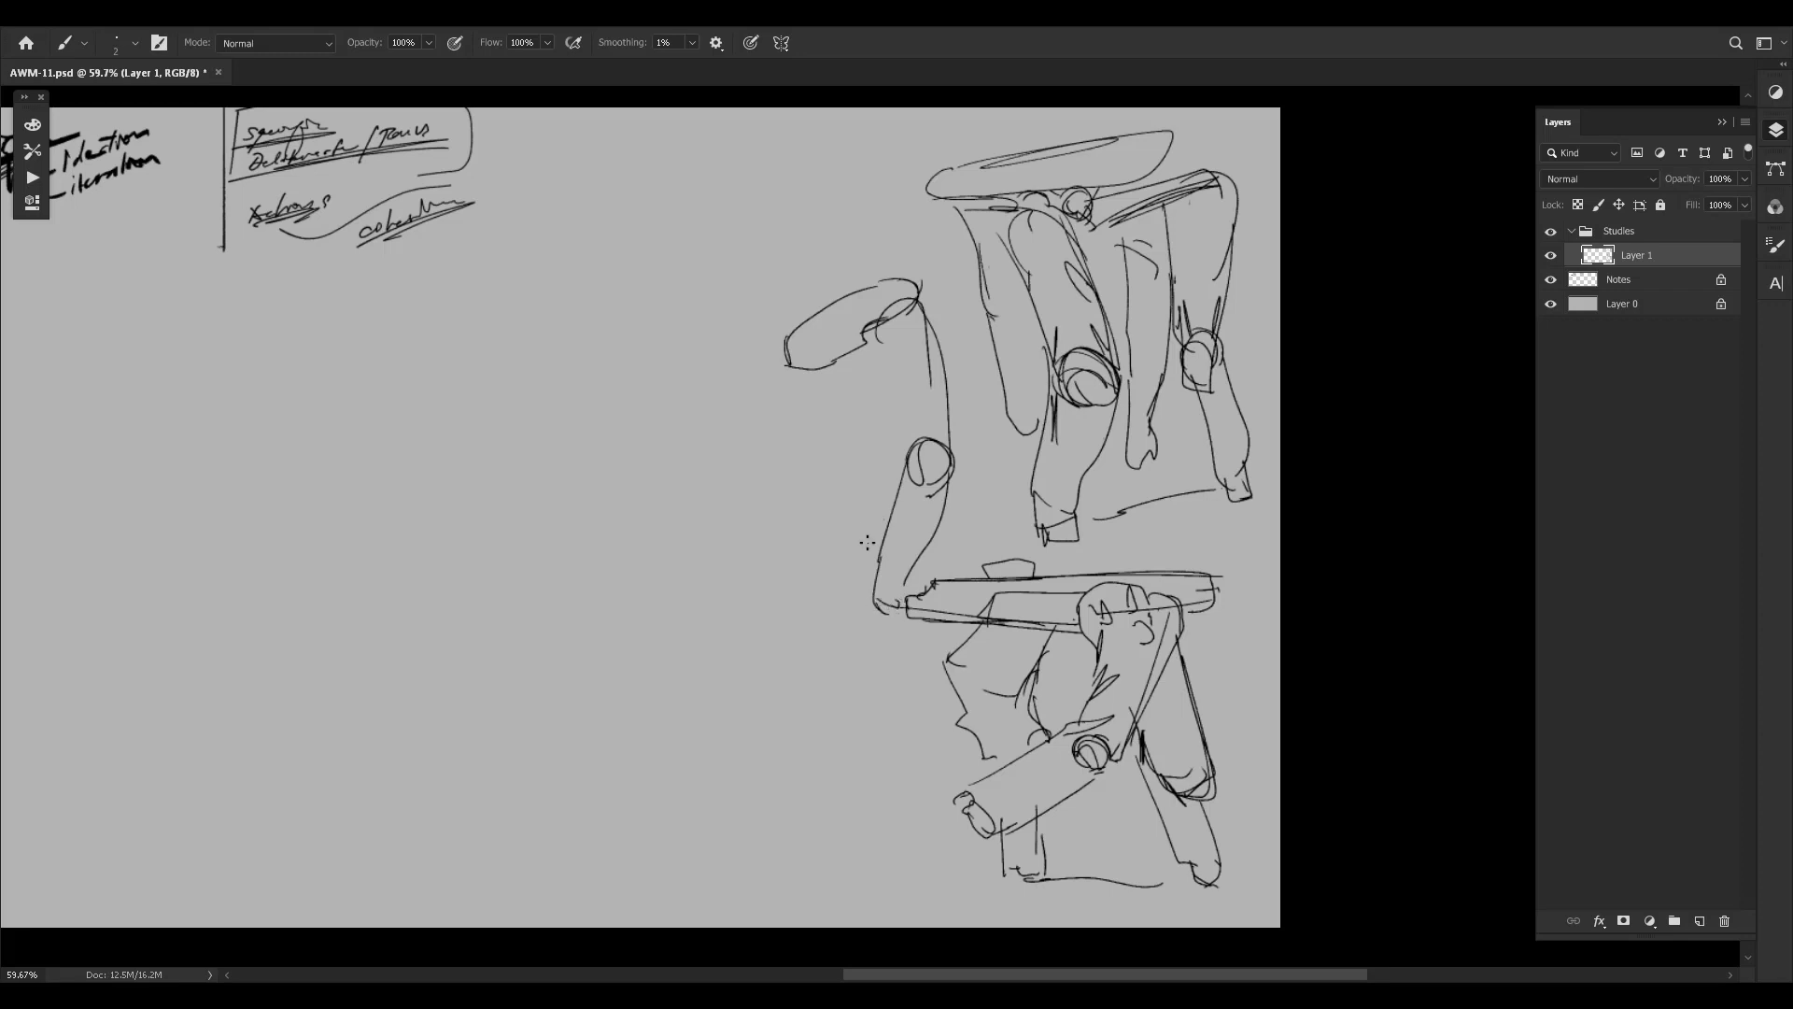
# Add the near leg's inner thigh contour, knee accents and a wedge-shaped hip joint to the third study.
pyautogui.moveTo(904, 474)
pyautogui.mouseDown()
pyautogui.moveTo(883, 322)
pyautogui.moveTo(945, 428)
pyautogui.moveTo(927, 439)
pyautogui.mouseUp()
pyautogui.hotkey('ctrl', 'z')
pyautogui.moveTo(911, 358)
pyautogui.mouseDown()
pyautogui.moveTo(931, 385)
pyautogui.moveTo(925, 443)
pyautogui.moveTo(942, 436)
pyautogui.mouseUp()
pyautogui.hotkey('ctrl', 'z')
pyautogui.hotkey('ctrl', 'z')
pyautogui.hotkey('ctrl', 'z')
pyautogui.moveTo(910, 472); pyautogui.dragTo(935, 408)
pyautogui.moveTo(926, 333)
pyautogui.mouseDown()
pyautogui.moveTo(883, 319)
pyautogui.moveTo(939, 298)
pyautogui.moveTo(929, 352)
pyautogui.moveTo(897, 325)
pyautogui.moveTo(928, 355)
pyautogui.mouseUp()
pyautogui.moveTo(900, 308); pyautogui.dragTo(943, 292)
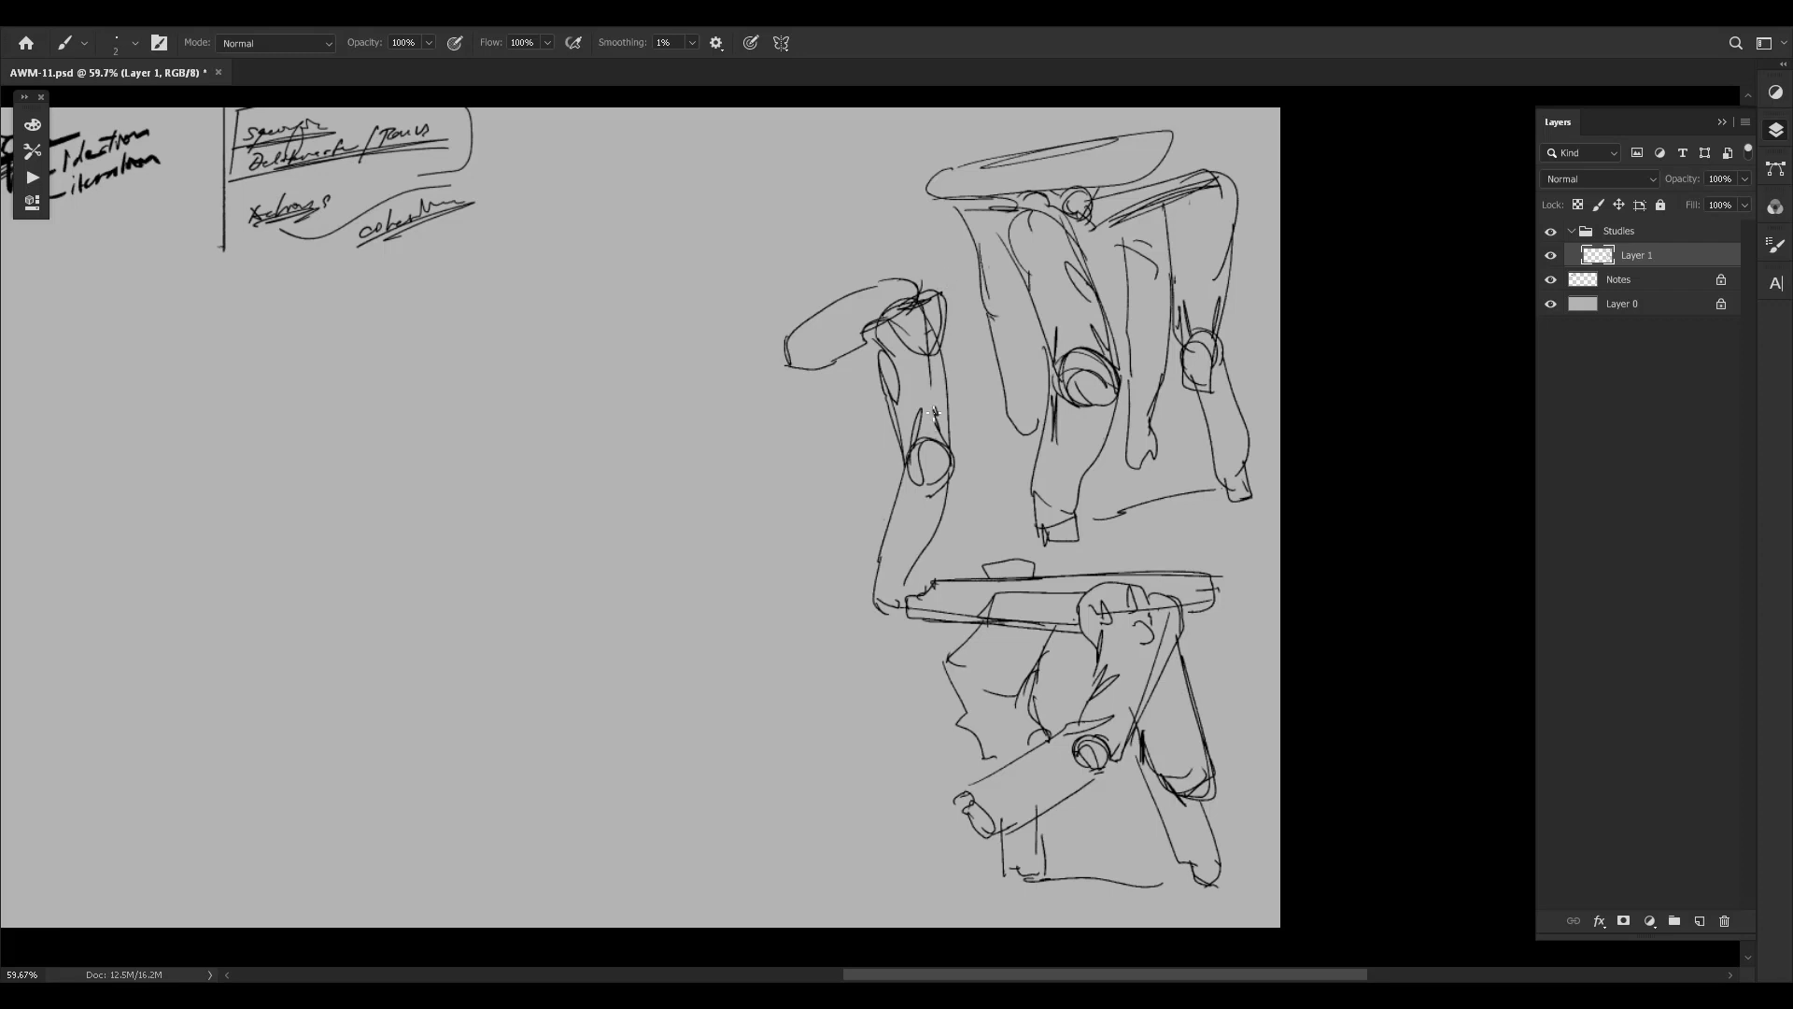
# Draw the third study's bent far leg with knee and foot, and another lower leg behind the near shin.
pyautogui.moveTo(818, 360)
pyautogui.mouseDown()
pyautogui.moveTo(875, 446)
pyautogui.moveTo(898, 413)
pyautogui.moveTo(881, 458)
pyautogui.moveTo(849, 433)
pyautogui.moveTo(860, 494)
pyautogui.moveTo(902, 458)
pyautogui.moveTo(869, 505)
pyautogui.moveTo(835, 469)
pyautogui.moveTo(803, 477)
pyautogui.moveTo(857, 596)
pyautogui.moveTo(878, 558)
pyautogui.moveTo(861, 598)
pyautogui.mouseUp()
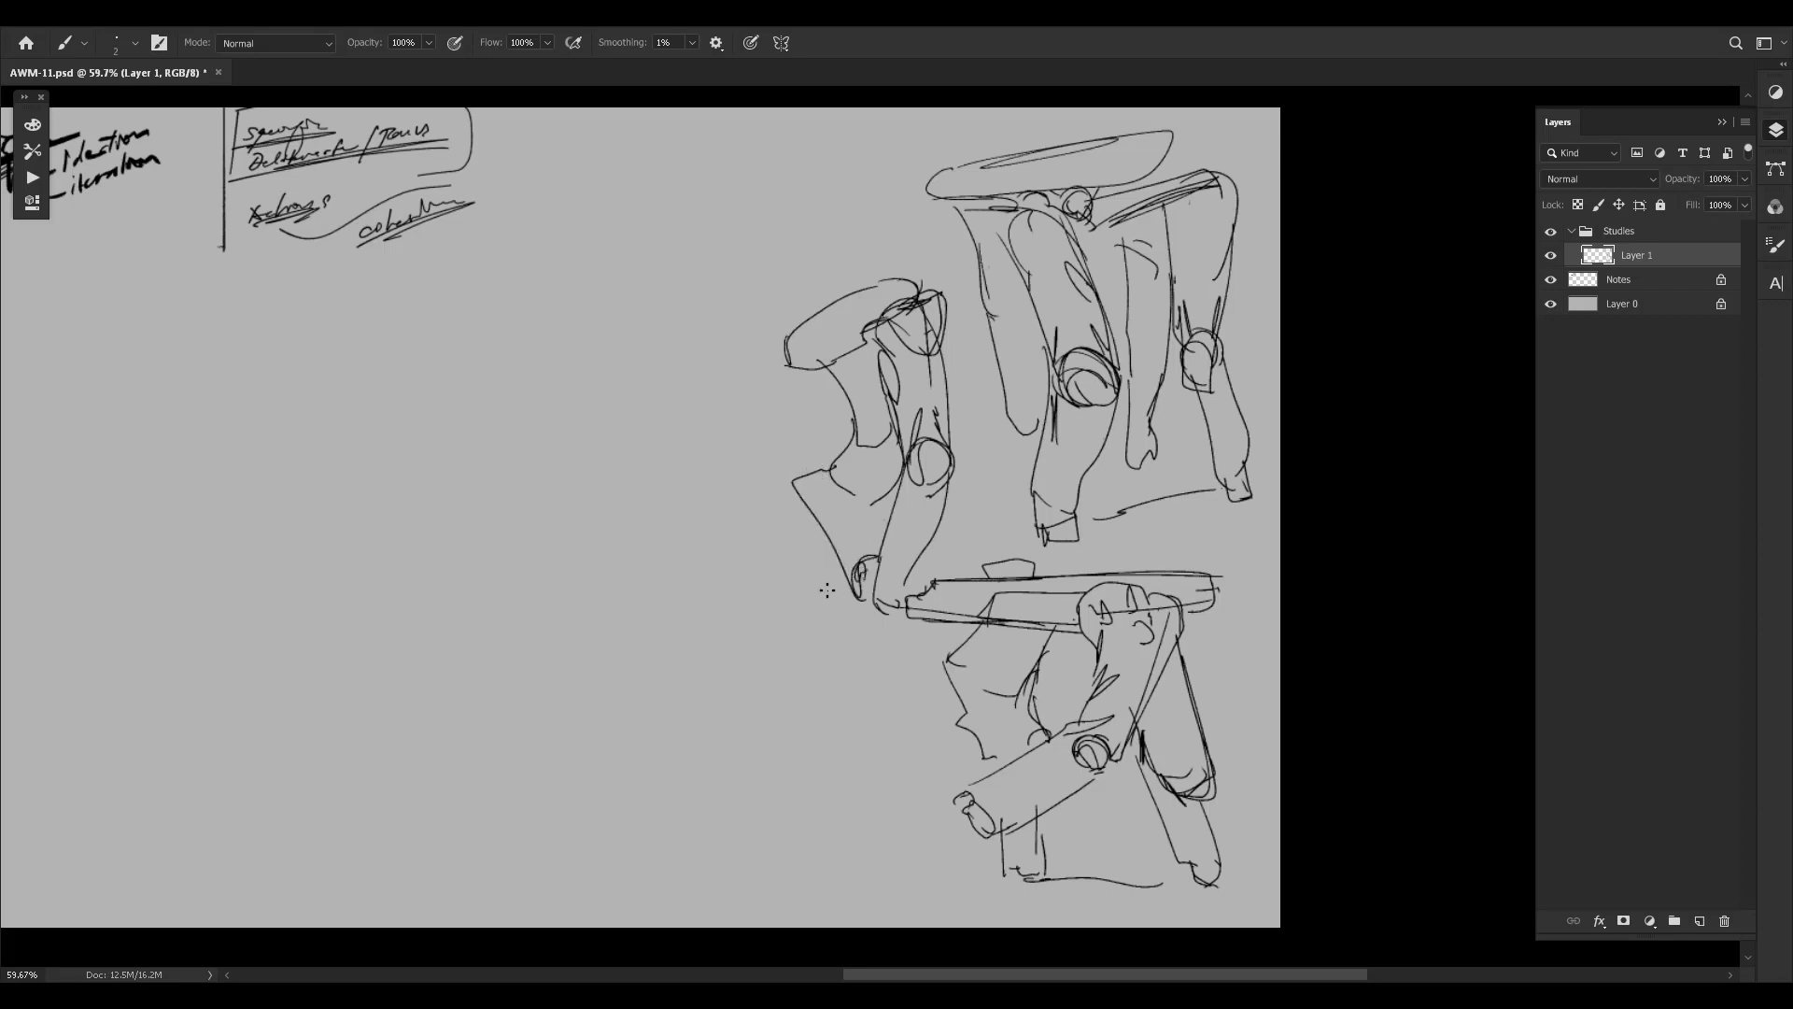
pyautogui.moveTo(834, 686)
pyautogui.mouseDown()
pyautogui.moveTo(880, 612)
pyautogui.moveTo(796, 712)
pyautogui.moveTo(834, 690)
pyautogui.moveTo(811, 728)
pyautogui.moveTo(841, 721)
pyautogui.mouseUp()
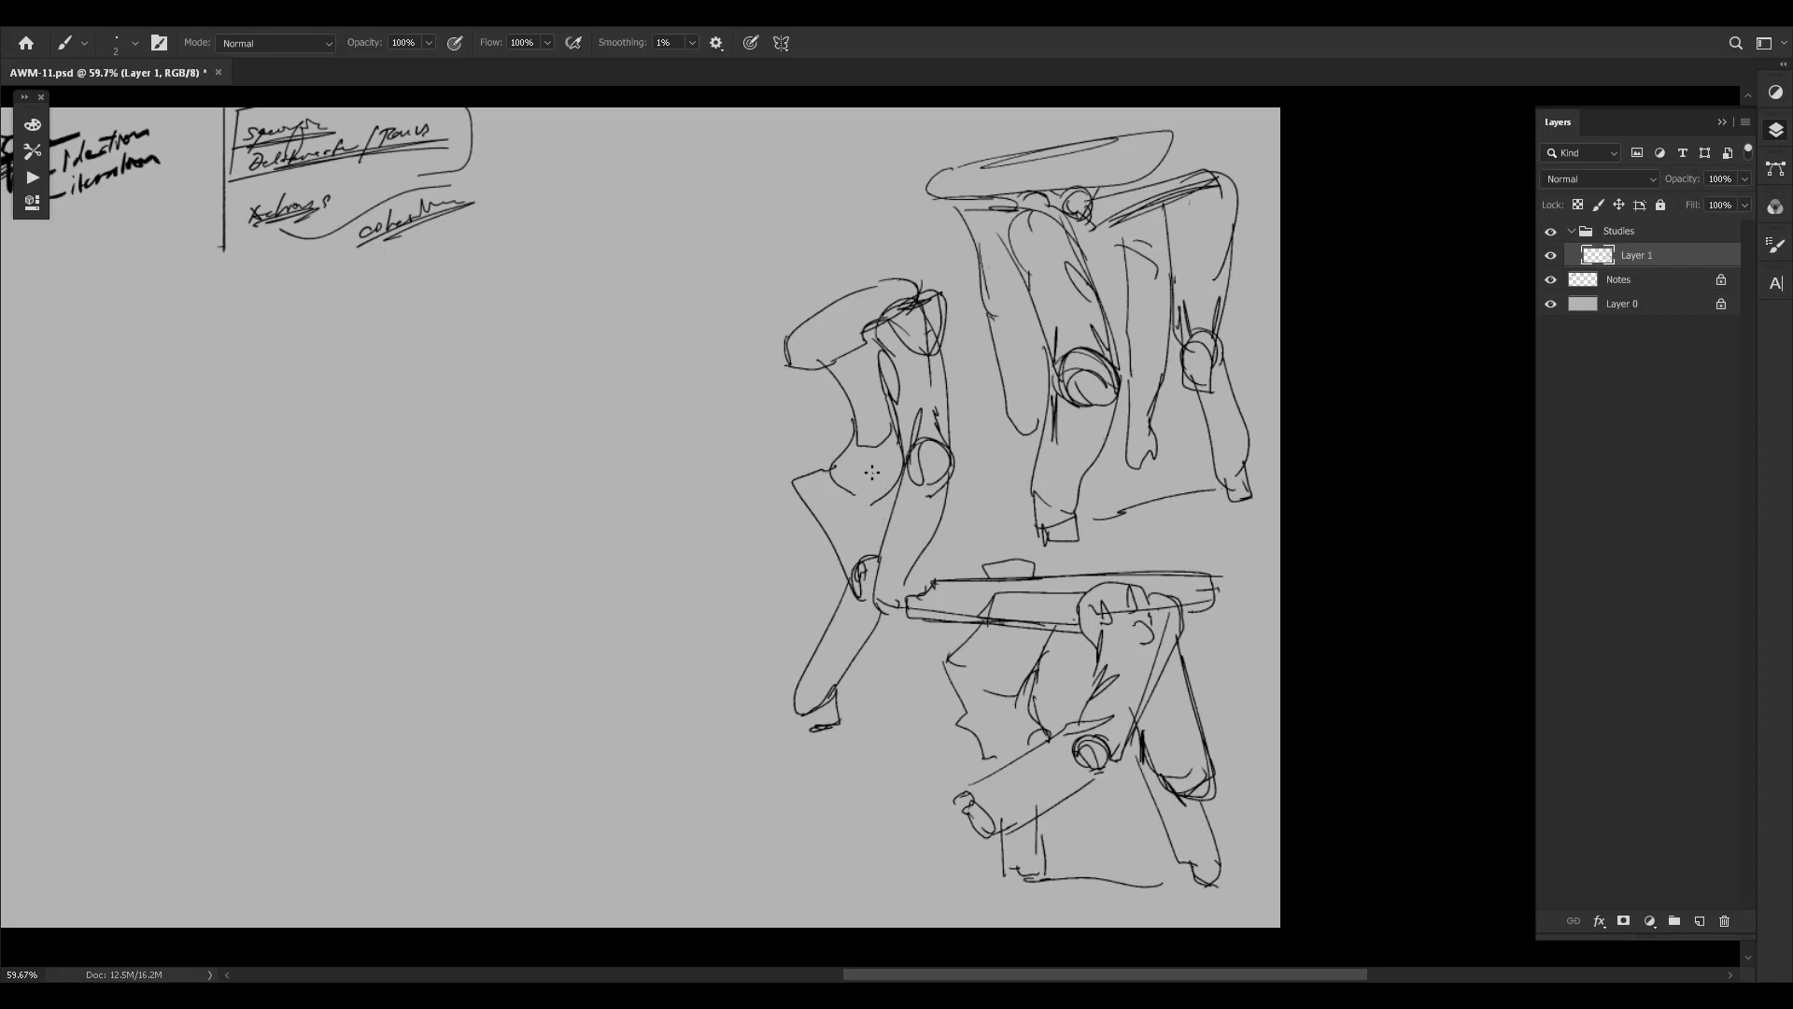
pyautogui.moveTo(904, 453)
pyautogui.mouseDown()
pyautogui.moveTo(897, 506)
pyautogui.moveTo(882, 474)
pyautogui.moveTo(931, 515)
pyautogui.moveTo(934, 550)
pyautogui.moveTo(892, 641)
pyautogui.moveTo(874, 538)
pyautogui.moveTo(898, 635)
pyautogui.moveTo(920, 637)
pyautogui.moveTo(882, 623)
pyautogui.moveTo(926, 738)
pyautogui.mouseUp()
pyautogui.hotkey('ctrl', 'z')
pyautogui.moveTo(945, 633); pyautogui.dragTo(934, 738)
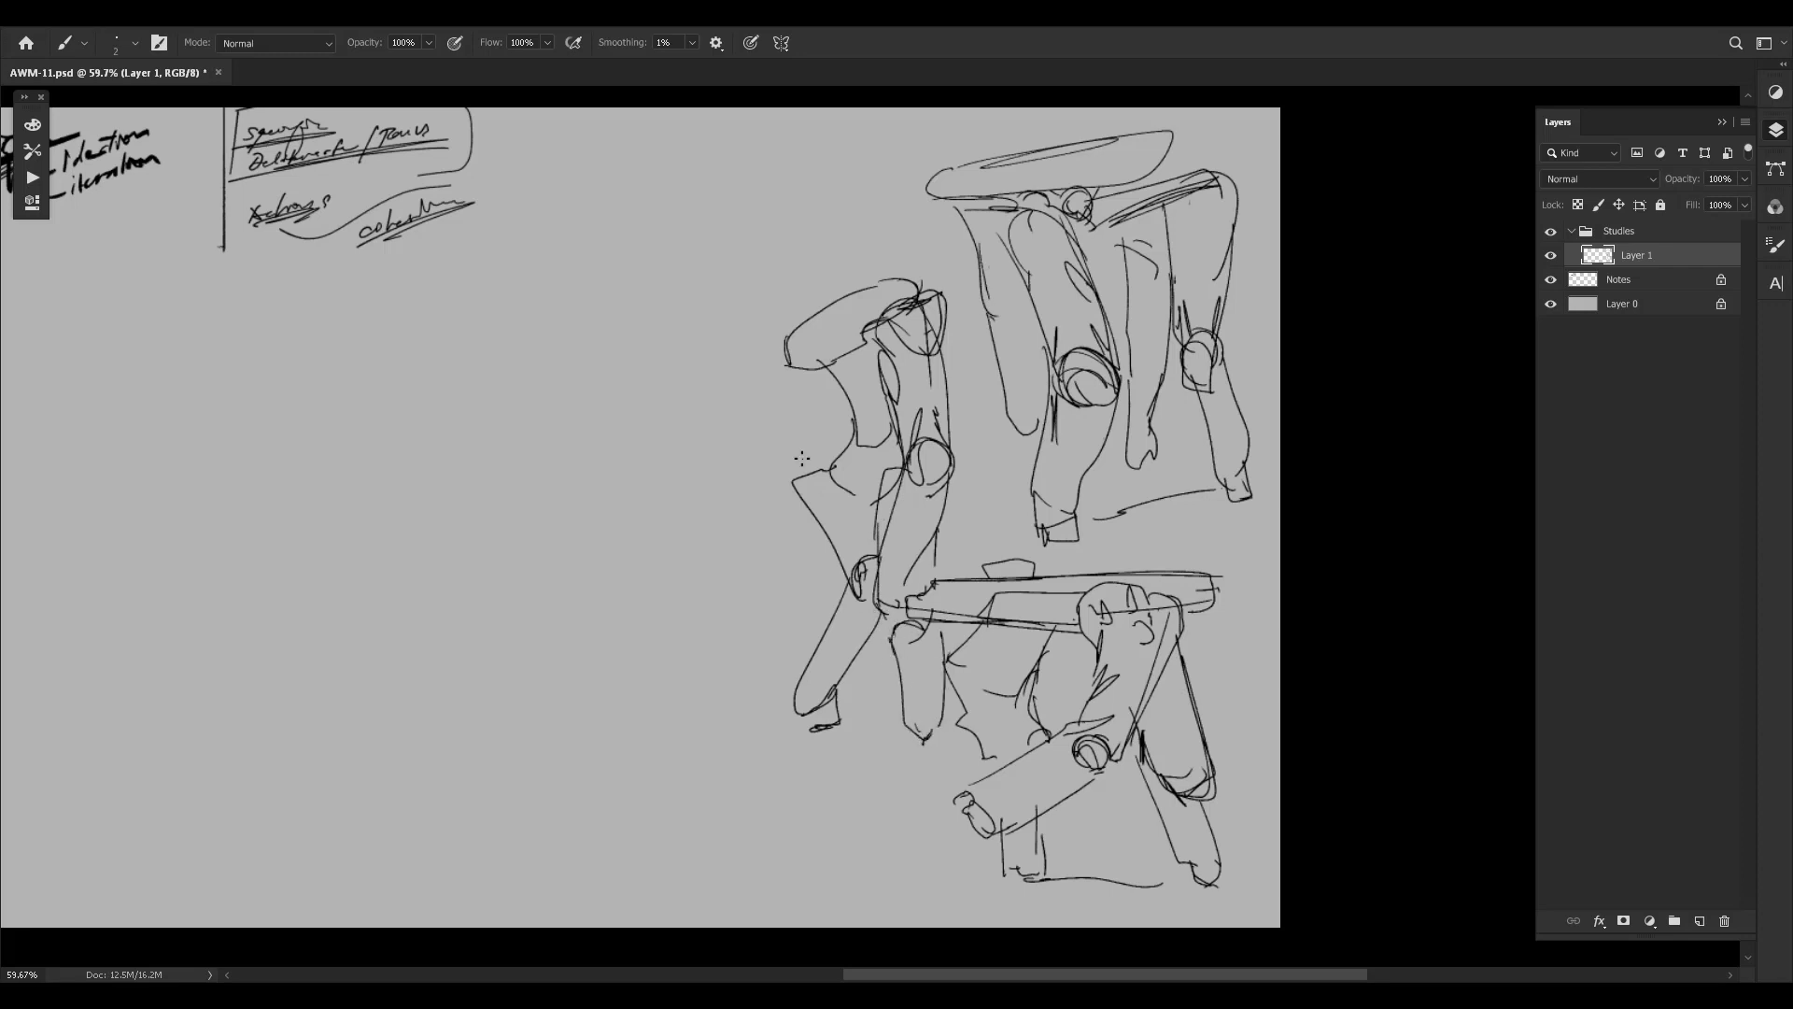
# Reinforce the upper and lower contours of the third study's tilted body, redoing the strokes that miss.
pyautogui.moveTo(821, 361); pyautogui.dragTo(827, 457)
pyautogui.hotkey('ctrl', 'z')
pyautogui.hotkey('ctrl', 'z')
pyautogui.moveTo(787, 366); pyautogui.dragTo(866, 341)
pyautogui.hotkey('ctrl', 'z')
pyautogui.moveTo(786, 360); pyautogui.dragTo(937, 271)
pyautogui.moveTo(807, 309); pyautogui.dragTo(927, 270)
pyautogui.hotkey('ctrl', 'z')
# Draw an arm hanging outward from the third body's lower end, with a fingered hand and doubled forearm contour.
pyautogui.moveTo(803, 337)
pyautogui.mouseDown()
pyautogui.moveTo(803, 425)
pyautogui.moveTo(761, 551)
pyautogui.mouseUp()
pyautogui.hotkey('ctrl', 'z')
pyautogui.moveTo(810, 415)
pyautogui.mouseDown()
pyautogui.moveTo(748, 524)
pyautogui.moveTo(761, 558)
pyautogui.mouseUp()
pyautogui.hotkey('ctrl', 'z')
pyautogui.moveTo(754, 536)
pyautogui.mouseDown()
pyautogui.moveTo(777, 589)
pyautogui.moveTo(744, 552)
pyautogui.moveTo(757, 597)
pyautogui.moveTo(758, 572)
pyautogui.moveTo(792, 609)
pyautogui.mouseUp()
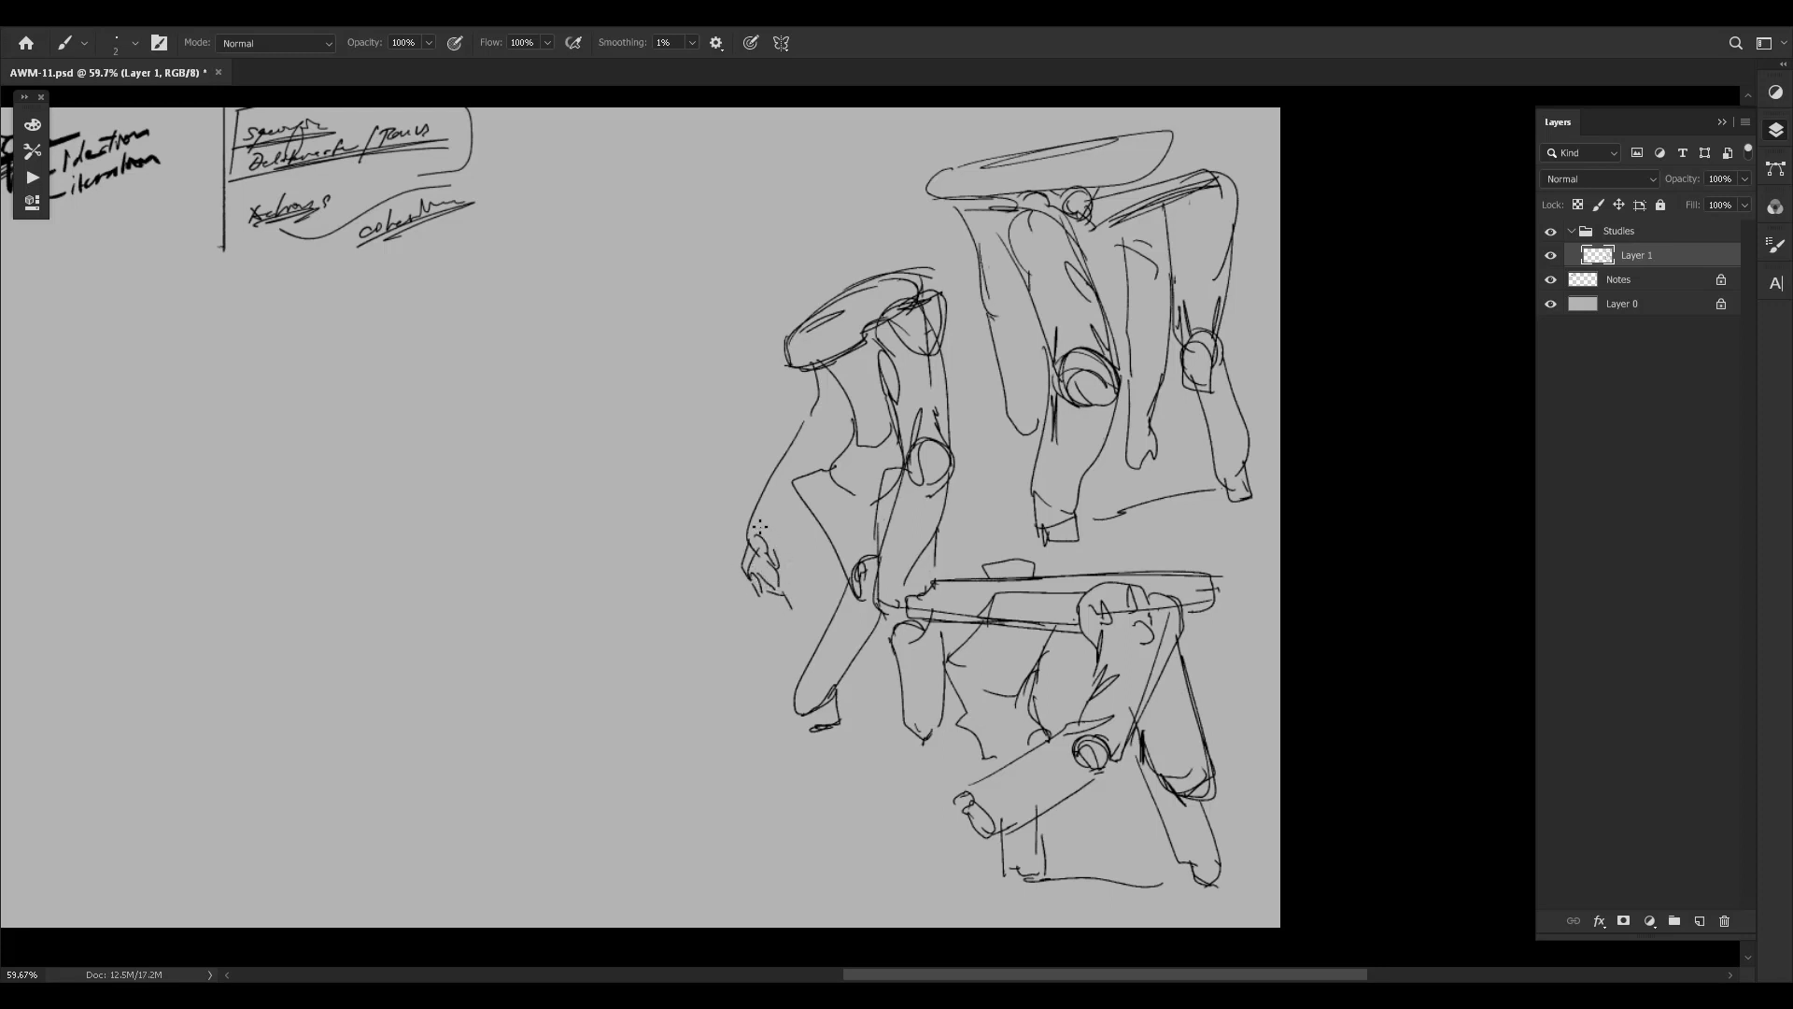
pyautogui.moveTo(769, 560); pyautogui.dragTo(800, 520)
pyautogui.hotkey('ctrl', 'z')
pyautogui.moveTo(787, 455)
pyautogui.mouseDown()
pyautogui.moveTo(827, 412)
pyautogui.moveTo(825, 384)
pyautogui.mouseUp()
pyautogui.moveTo(836, 444)
pyautogui.mouseDown()
pyautogui.moveTo(852, 482)
pyautogui.moveTo(829, 465)
pyautogui.mouseUp()
pyautogui.hotkey('ctrl', 'z')
pyautogui.moveTo(767, 540); pyautogui.dragTo(788, 506)
# Strengthen the third study's underside and near leg contours, and add accent strokes to the second study.
pyautogui.moveTo(838, 451)
pyautogui.mouseDown()
pyautogui.moveTo(807, 487)
pyautogui.moveTo(846, 450)
pyautogui.moveTo(869, 505)
pyautogui.mouseUp()
pyautogui.moveTo(892, 442)
pyautogui.mouseDown()
pyautogui.moveTo(878, 513)
pyautogui.moveTo(933, 581)
pyautogui.mouseUp()
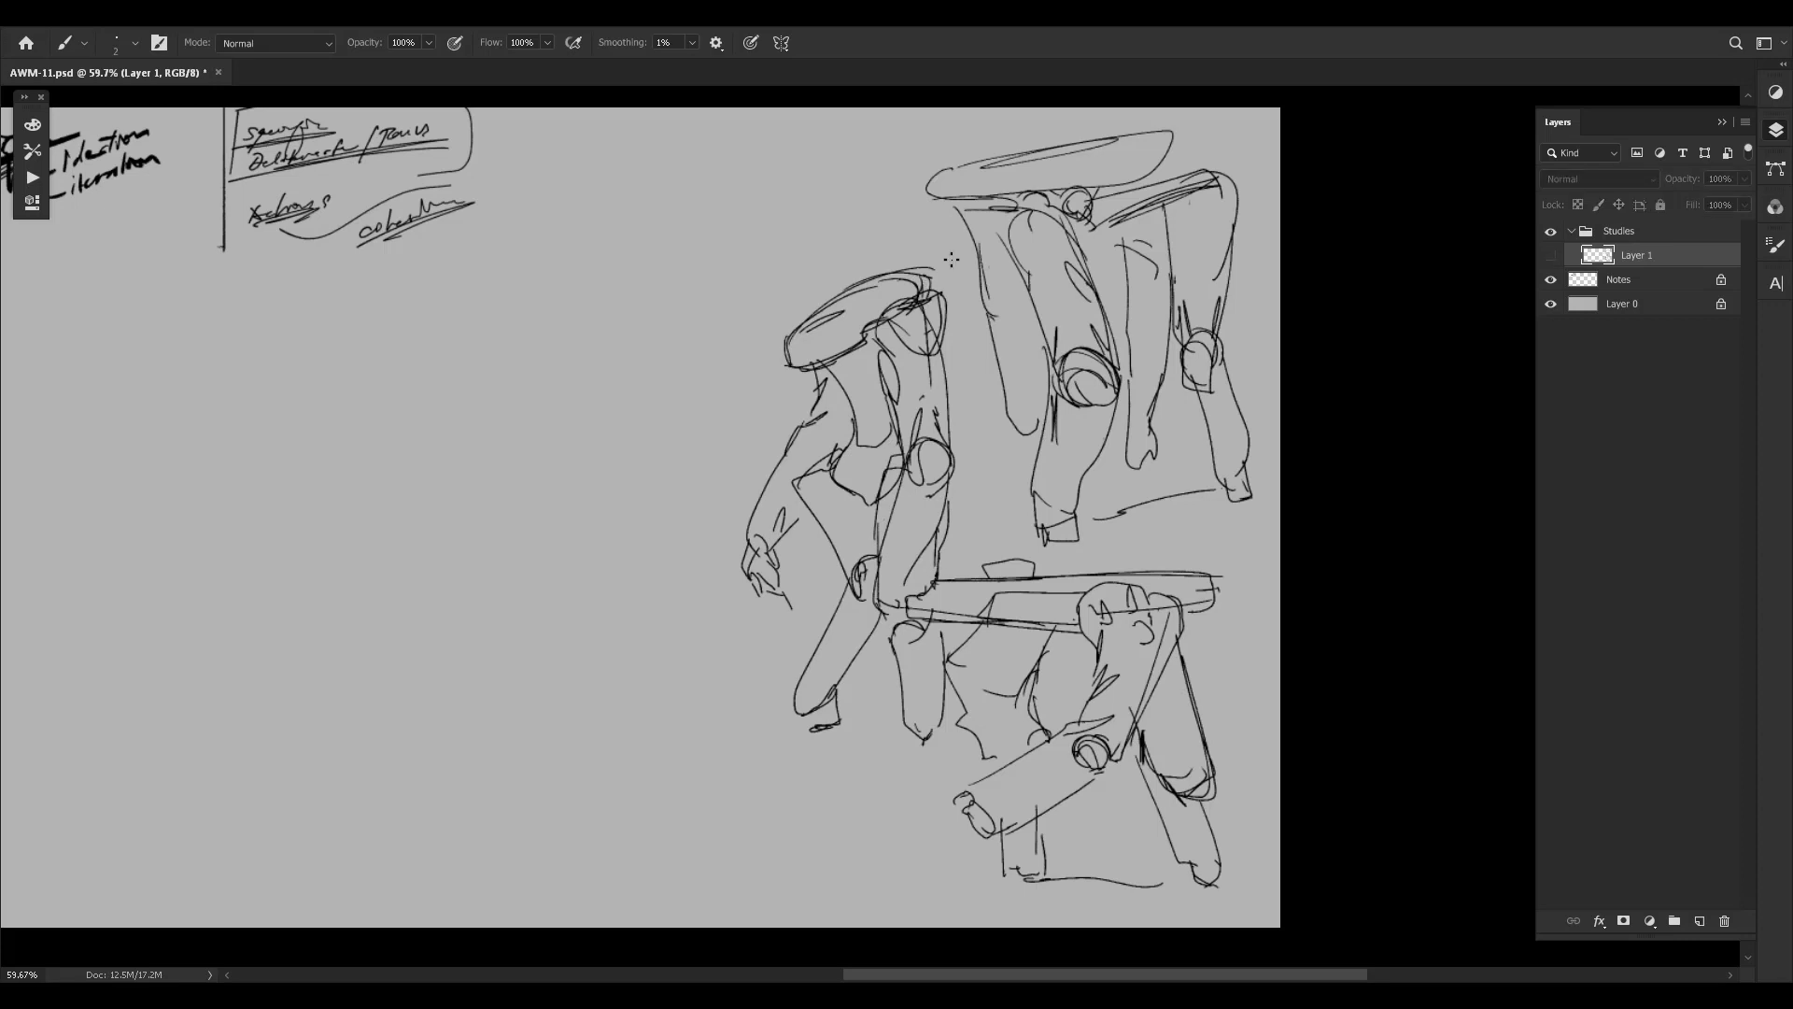
pyautogui.moveTo(1147, 696); pyautogui.dragTo(1183, 609)
pyautogui.moveTo(924, 593); pyautogui.dragTo(949, 581)
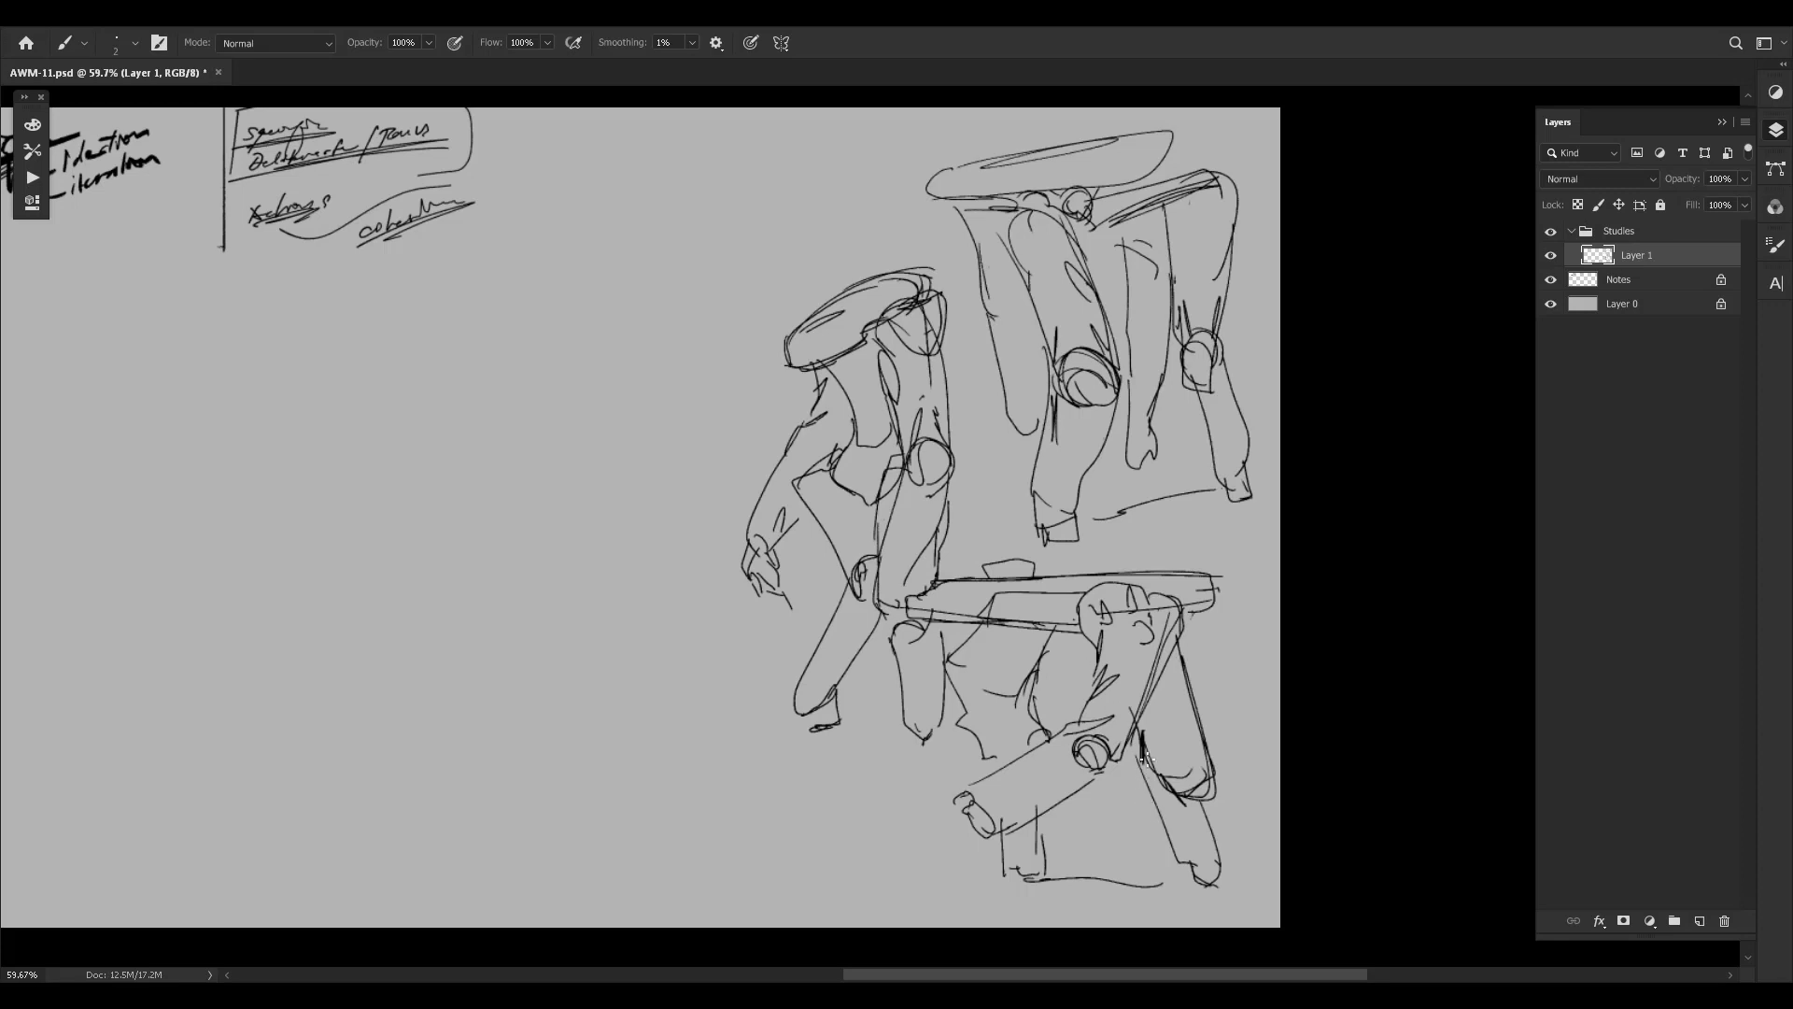
# Reinforce the rear leg's rounded lower end and redraw the far knee joint on the second study, undoing a stray stroke.
pyautogui.moveTo(1167, 792); pyautogui.dragTo(1211, 811)
pyautogui.moveTo(1021, 745)
pyautogui.mouseDown()
pyautogui.moveTo(1015, 731)
pyautogui.moveTo(1044, 736)
pyautogui.mouseUp()
pyautogui.moveTo(1211, 683); pyautogui.dragTo(1336, 753)
pyautogui.moveTo(973, 224)
pyautogui.mouseDown()
pyautogui.moveTo(1098, 178)
pyautogui.moveTo(928, 168)
pyautogui.mouseUp()
pyautogui.hotkey('ctrl', 'z')
# Extend the canvas below the studies with the Crop tool.
pyautogui.moveTo(1479, 807); pyautogui.dragTo(1269, 512)
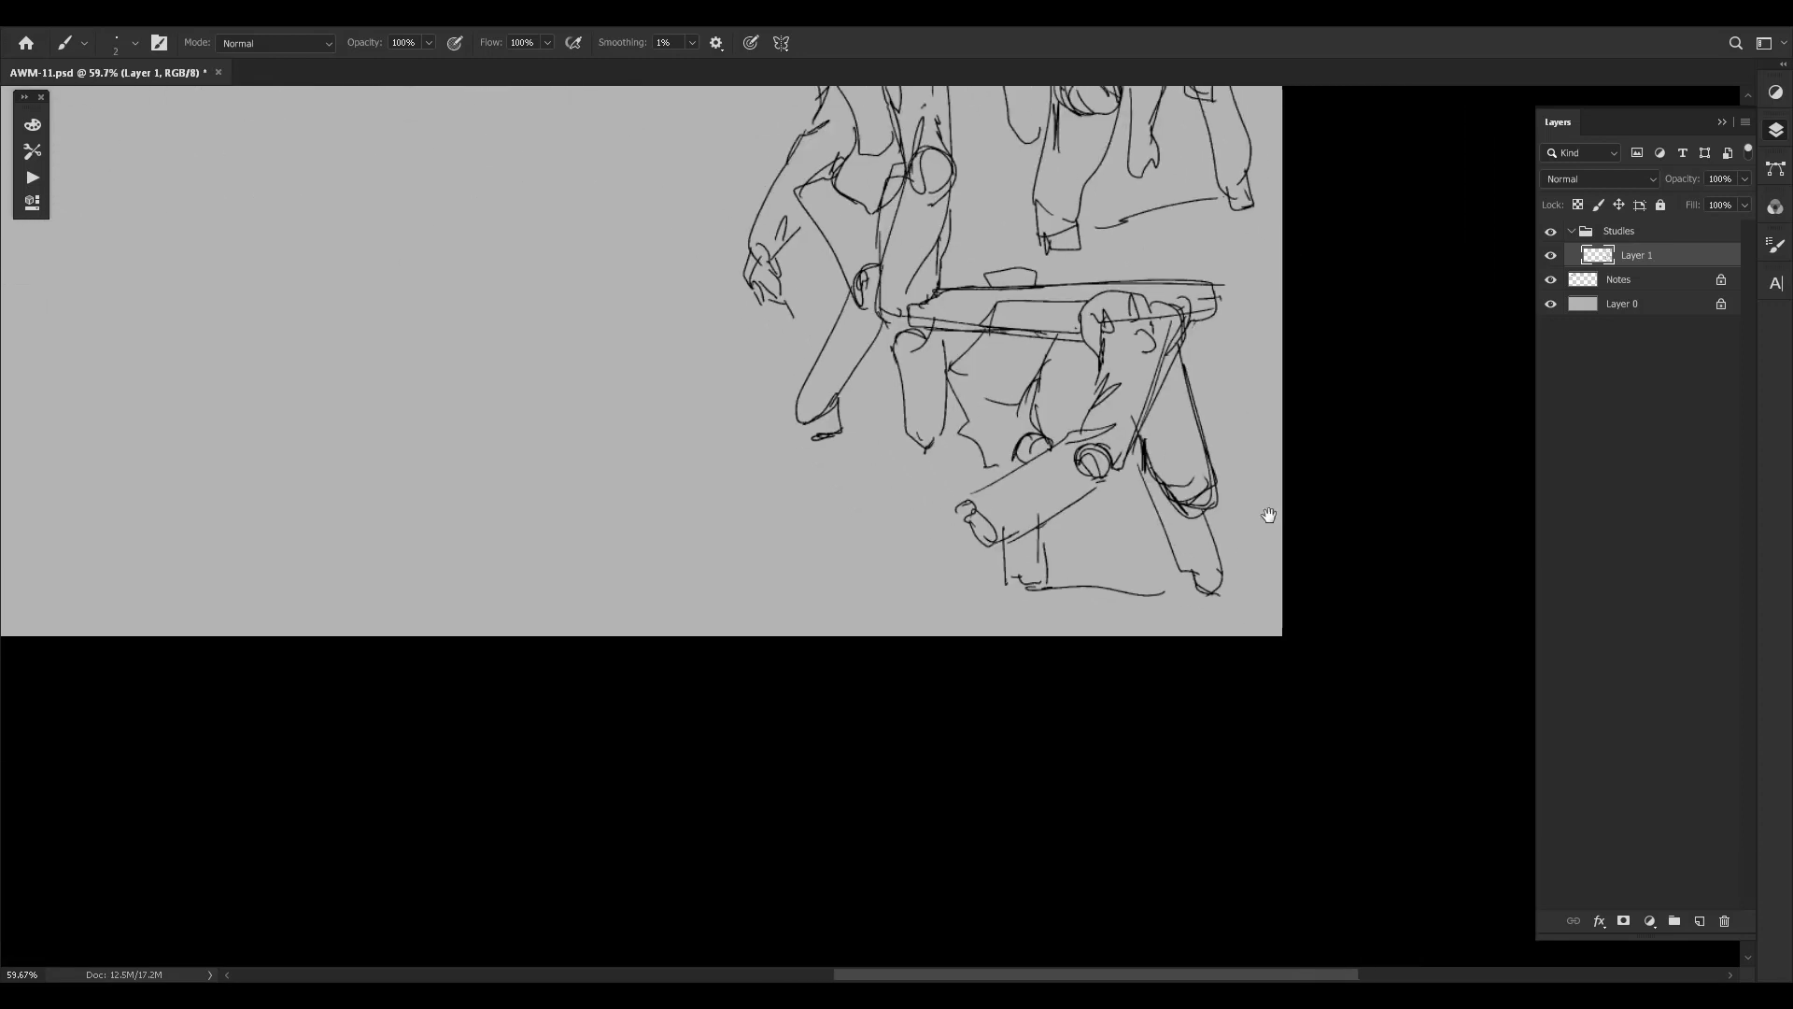
pyautogui.moveTo(779, 590)
pyautogui.mouseDown()
pyautogui.moveTo(922, 616)
pyautogui.moveTo(860, 608)
pyautogui.mouseUp()
pyautogui.press('c')
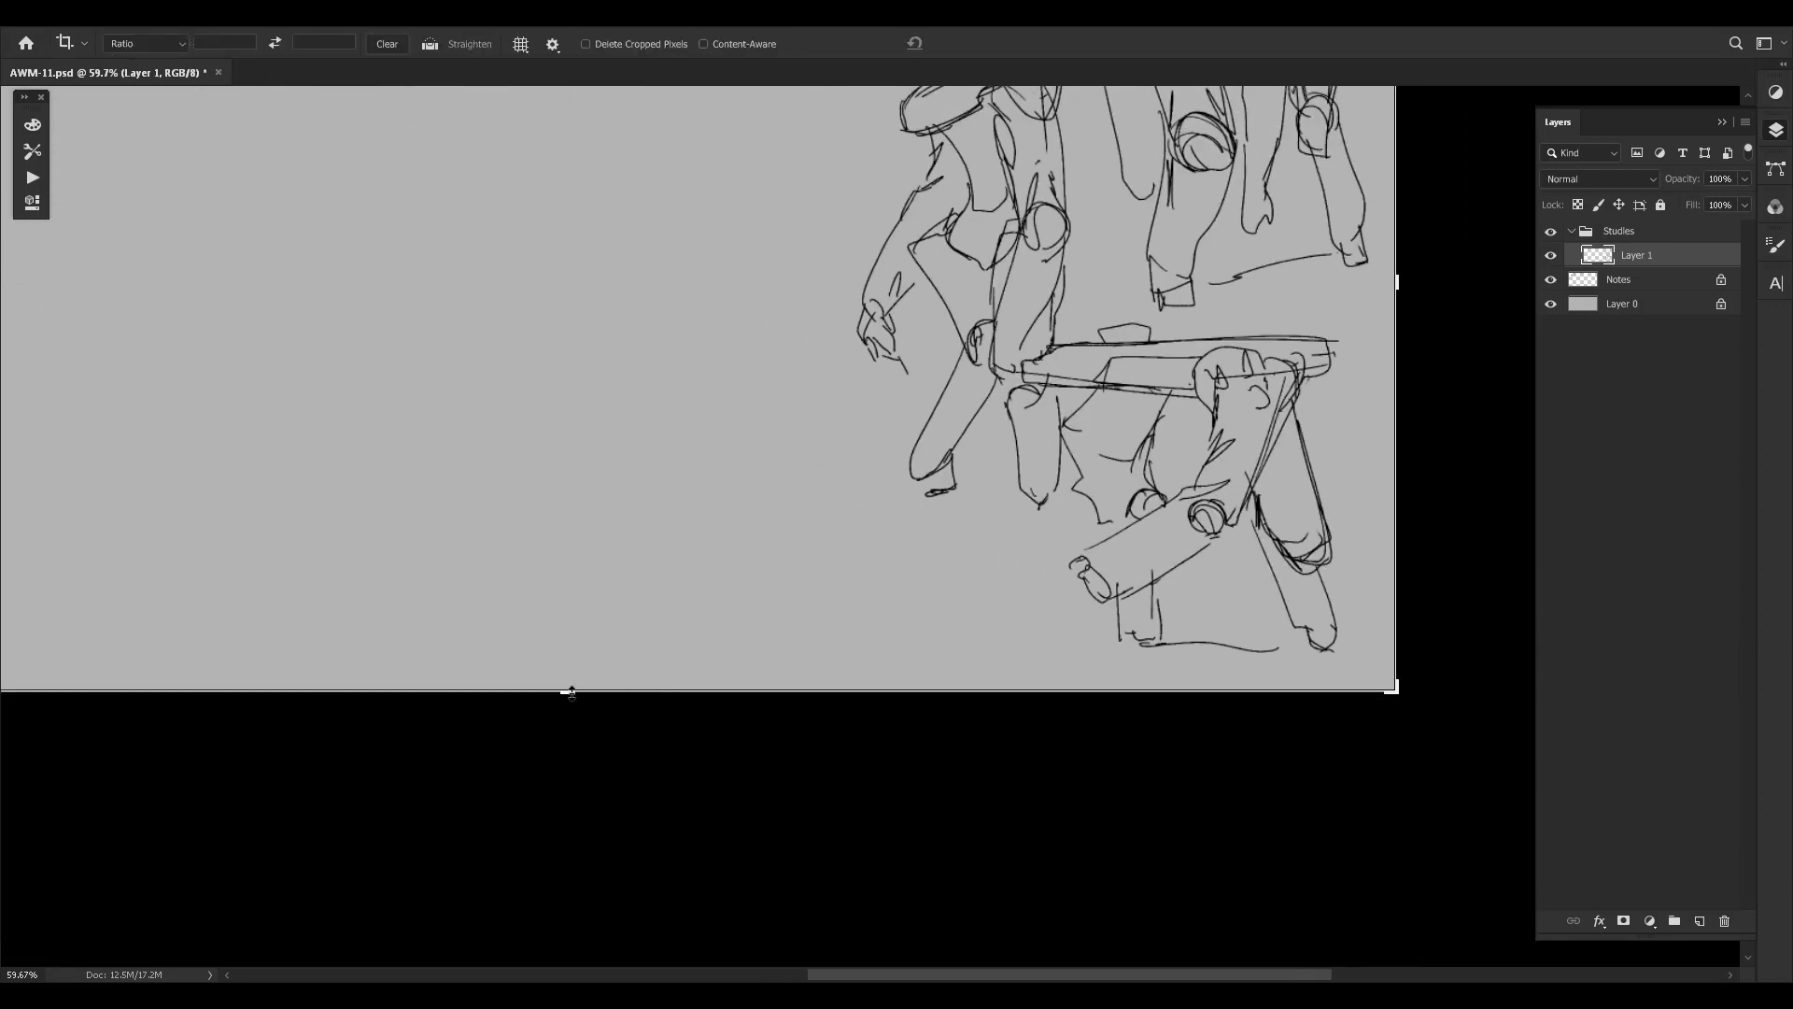
pyautogui.moveTo(567, 691); pyautogui.dragTo(613, 752)
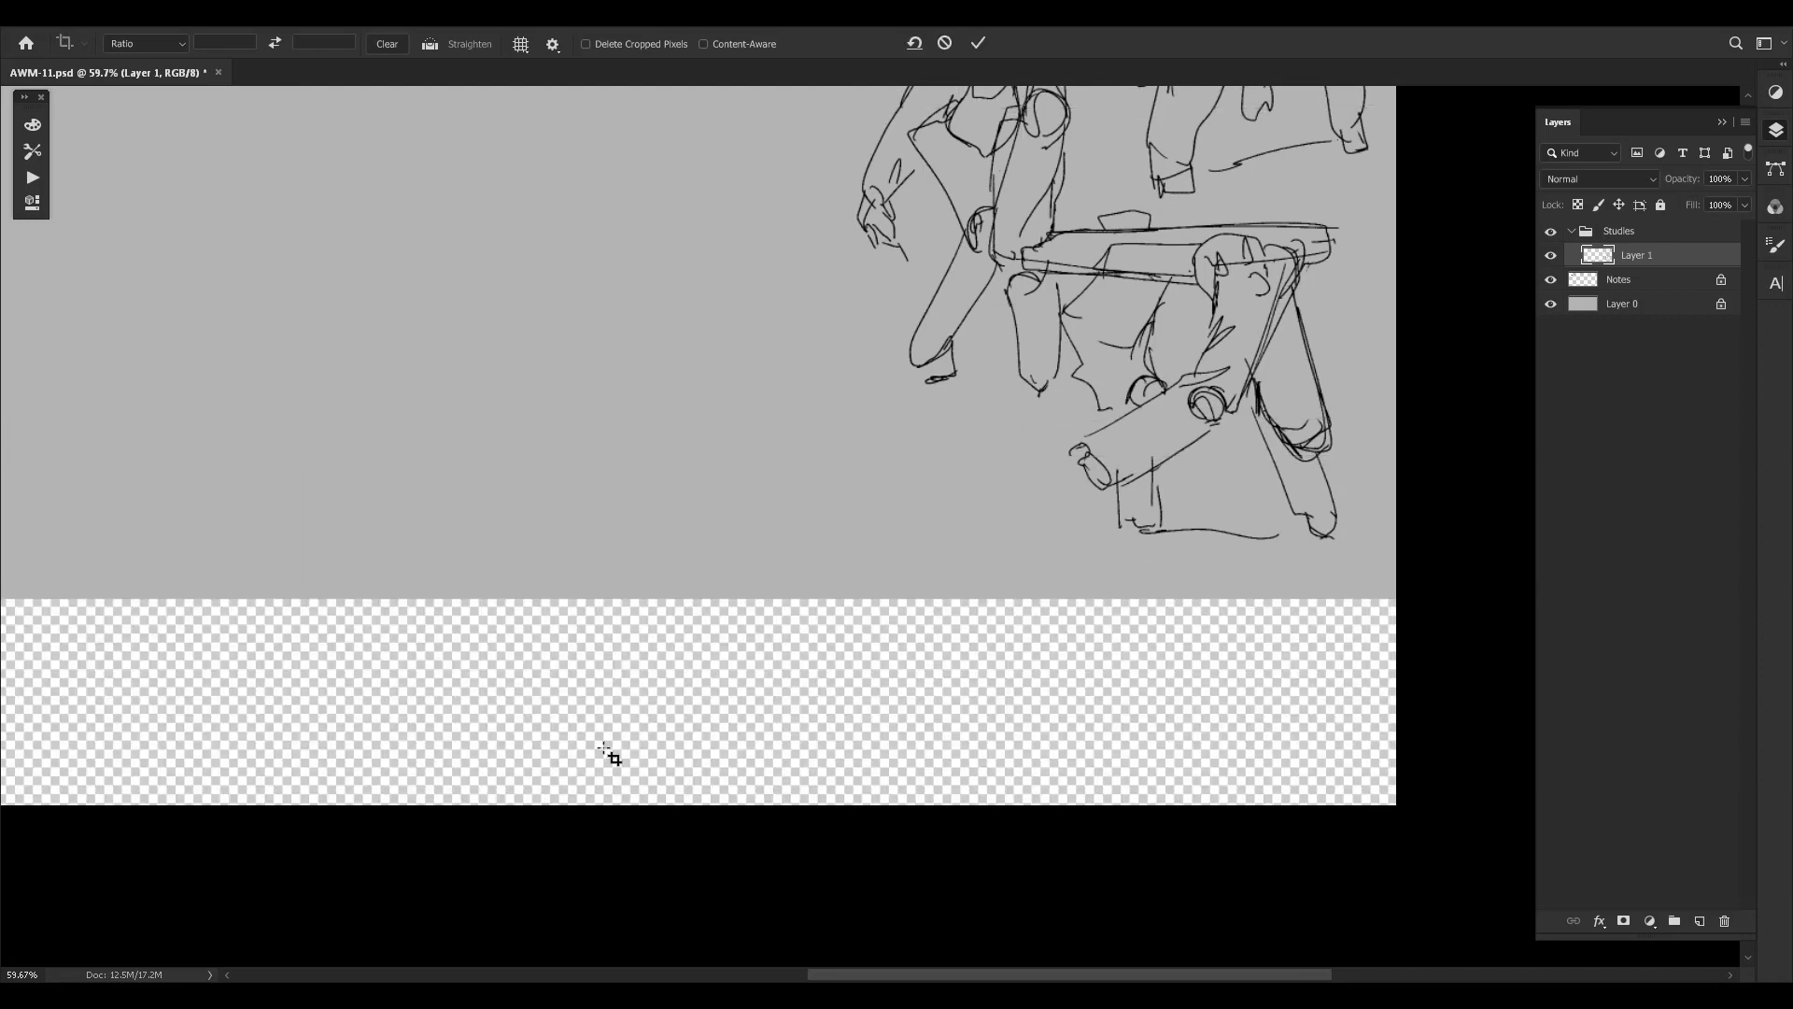
pyautogui.press('Return')
# Stretch the grey Layer 0 background downward to fill the added canvas area.
pyautogui.click(1635, 322)
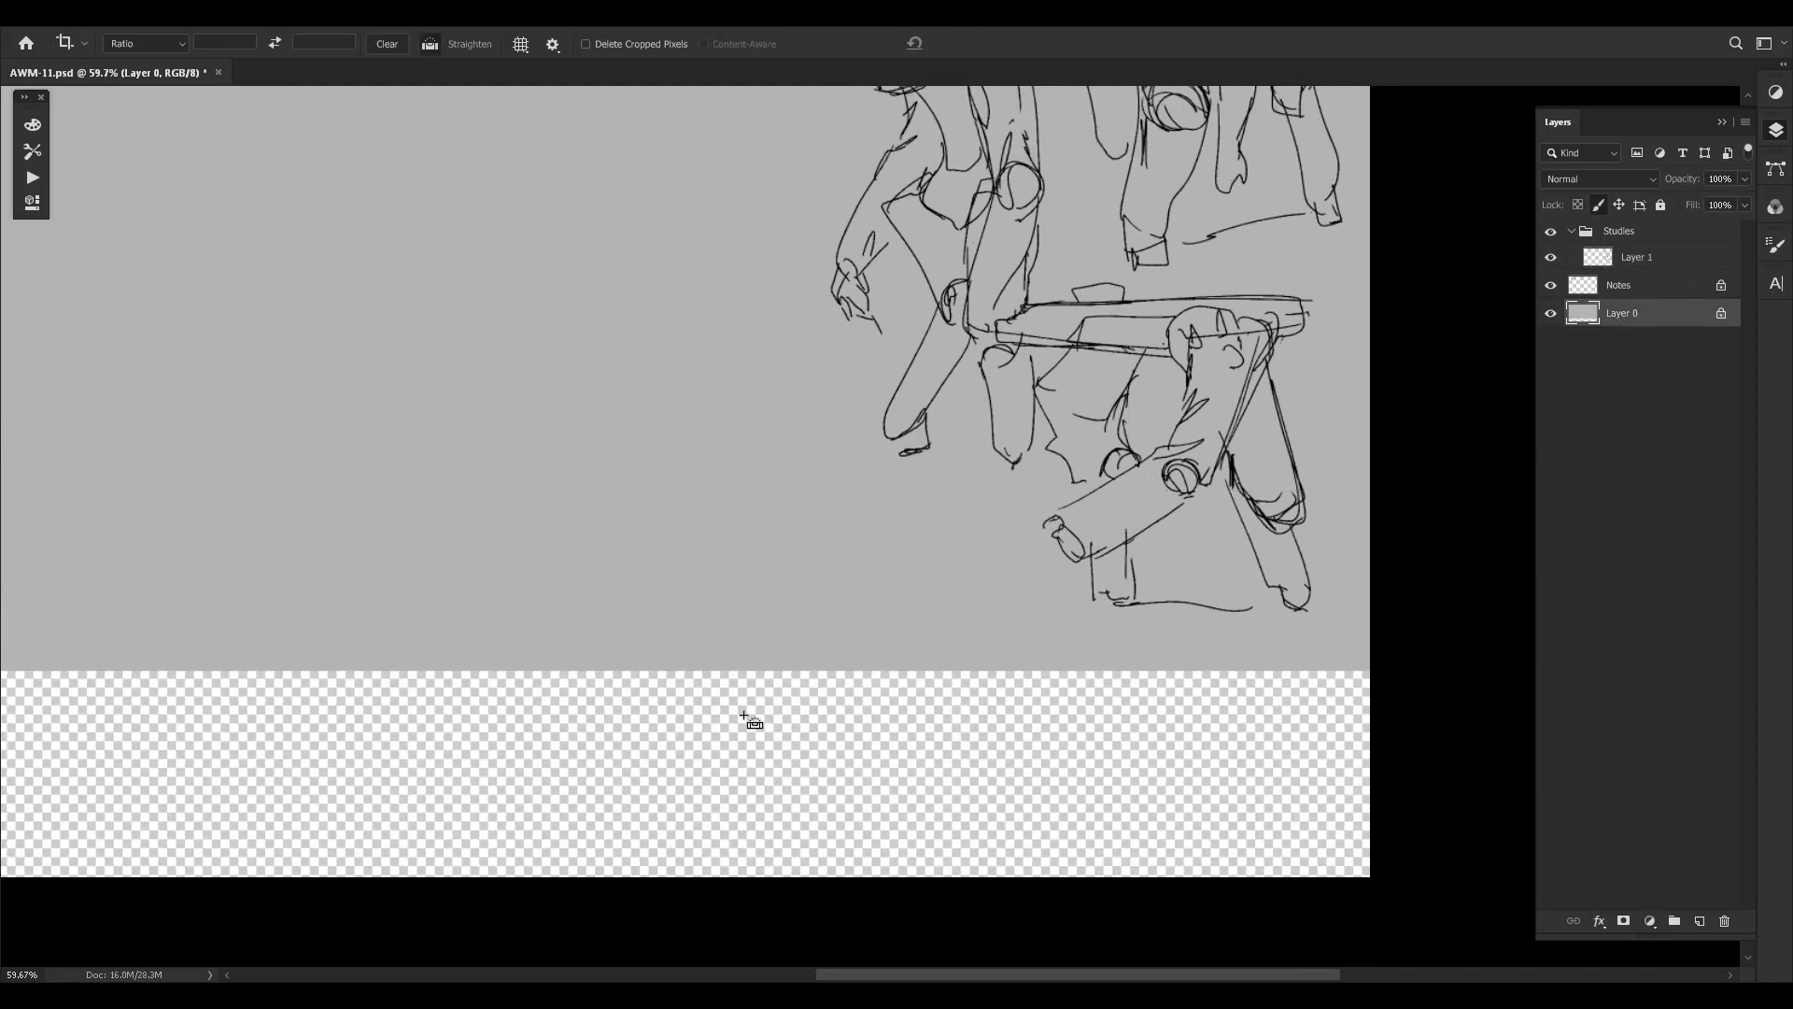
pyautogui.hotkey('ctrl', 't')
pyautogui.moveTo(544, 672); pyautogui.dragTo(544, 897)
pyautogui.press('Return')
# Move the studies on Layer 1 down to leave more space beneath the notes.
pyautogui.moveTo(809, 311); pyautogui.dragTo(795, 502)
pyautogui.click(1635, 258)
pyautogui.press('v')
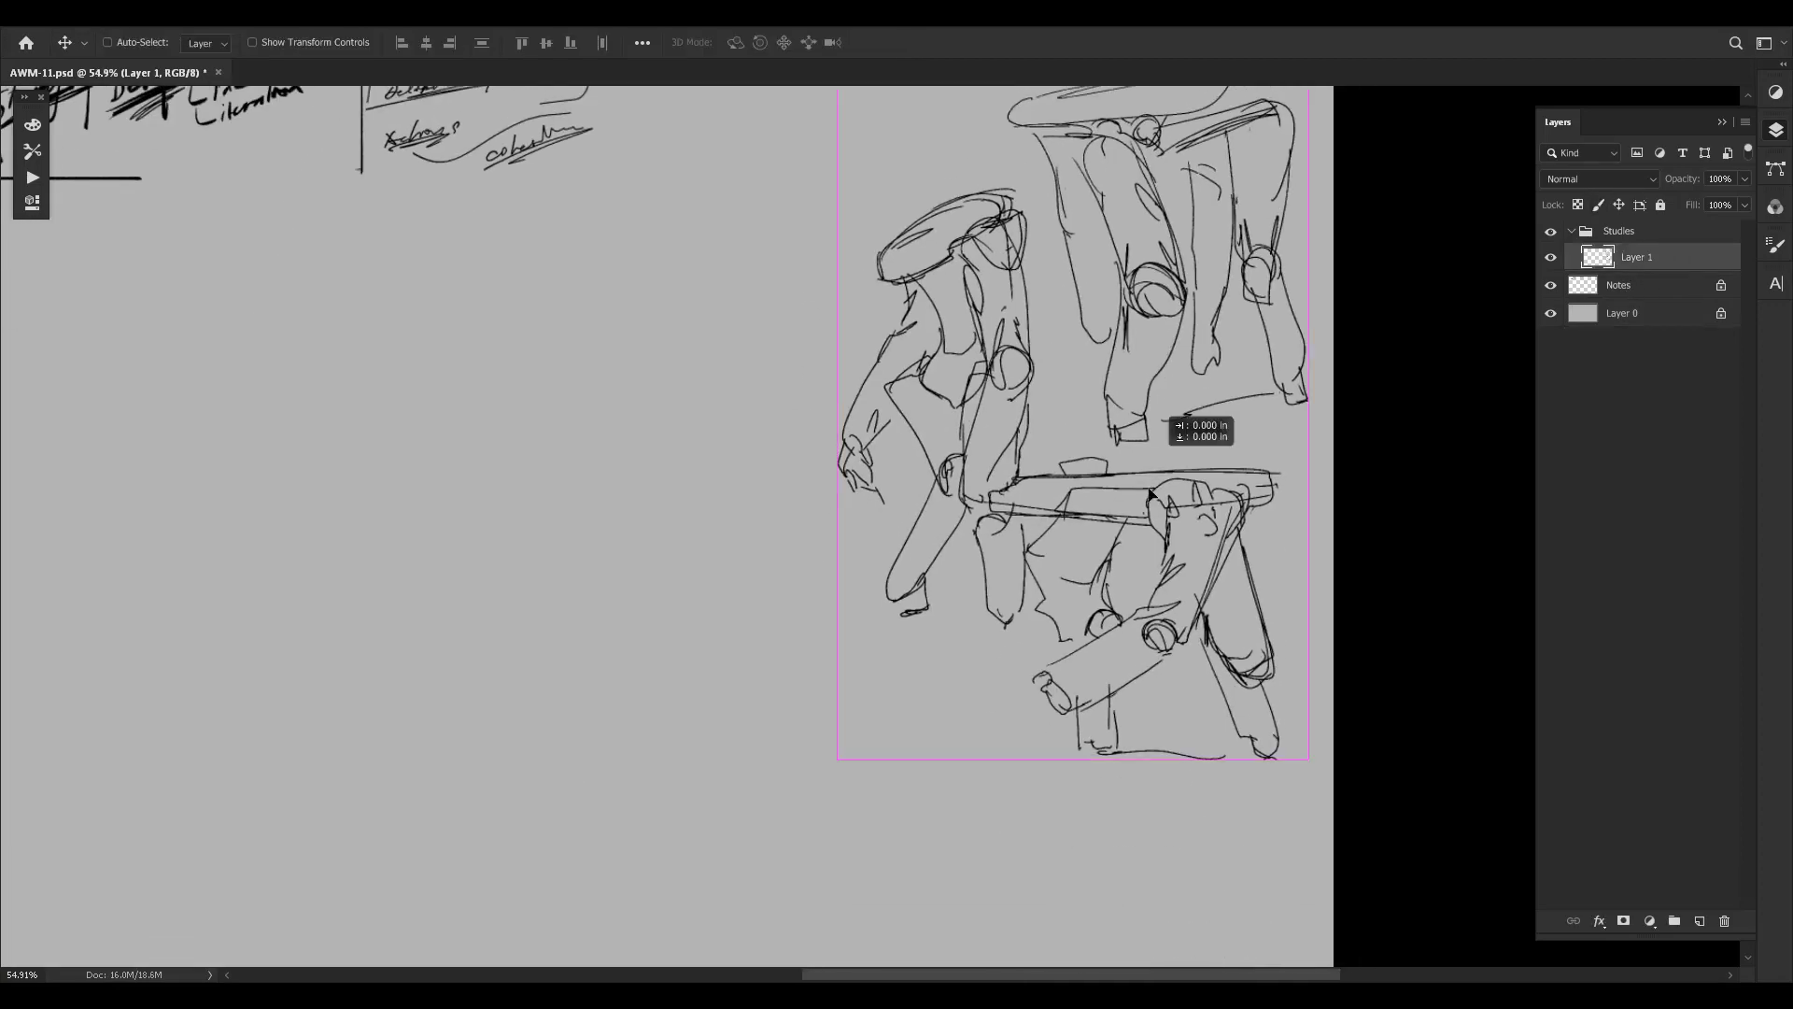
pyautogui.moveTo(1183, 389)
pyautogui.mouseDown()
pyautogui.moveTo(1144, 581)
pyautogui.moveTo(1144, 478)
pyautogui.moveTo(1204, 497)
pyautogui.mouseUp()
pyautogui.press('b')
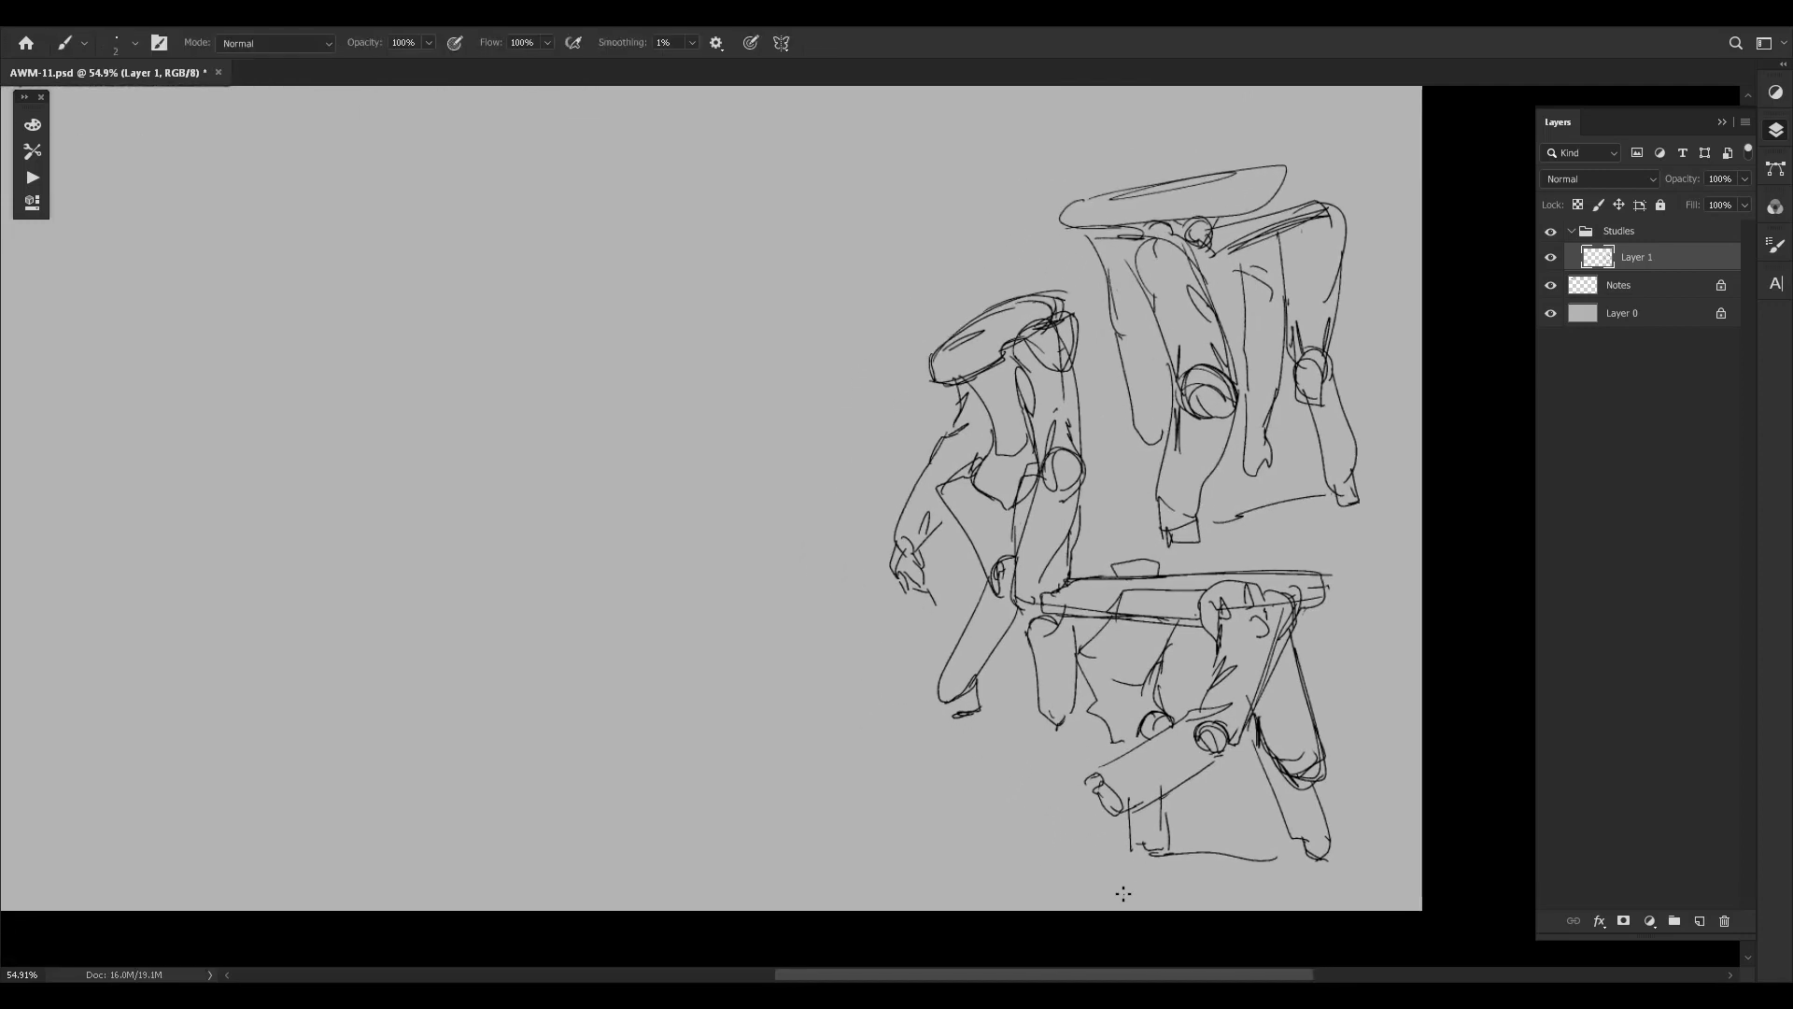
# Handwrite the label "SKIN" in quotation marks beneath the second study.
pyautogui.moveTo(1118, 895); pyautogui.dragTo(1184, 889)
pyautogui.moveTo(926, 520); pyautogui.dragTo(828, 581)
pyautogui.moveTo(1084, 336); pyautogui.dragTo(847, 228)
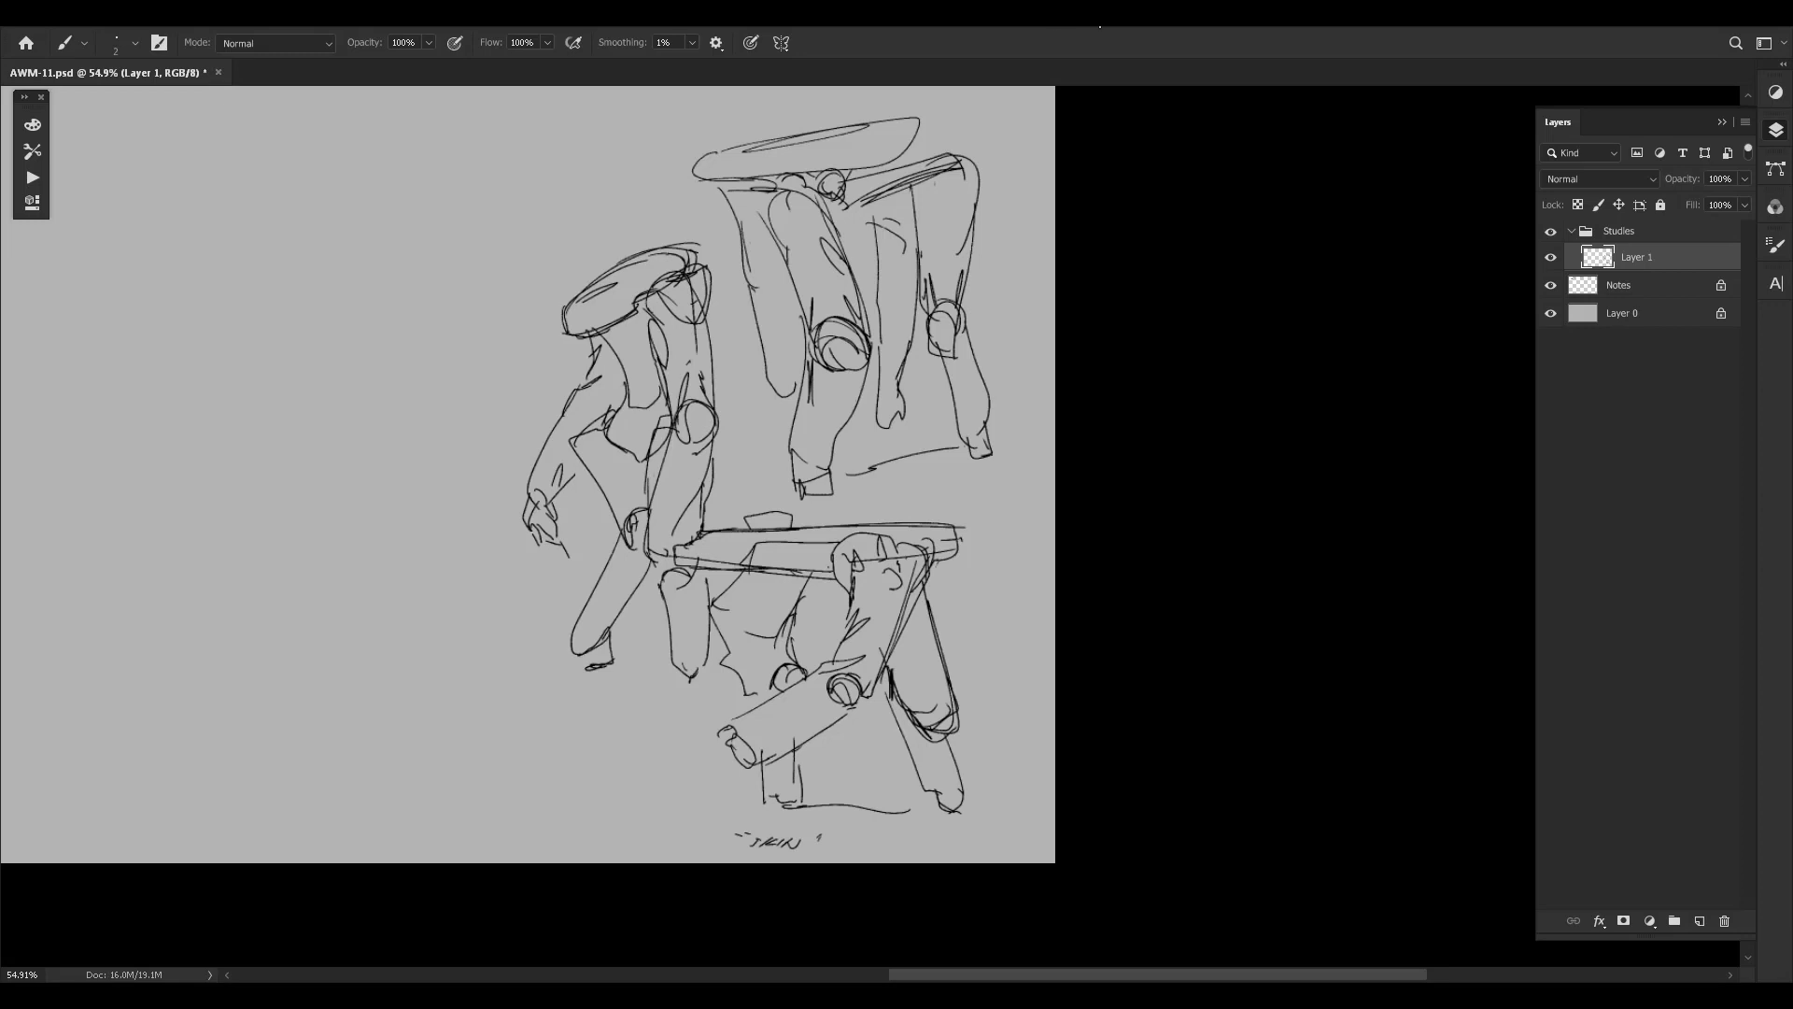
pyautogui.moveTo(817, 395); pyautogui.dragTo(981, 425)
pyautogui.moveTo(549, 596)
pyautogui.mouseDown()
pyautogui.moveTo(886, 495)
pyautogui.moveTo(857, 515)
pyautogui.mouseUp()
pyautogui.moveTo(692, 511); pyautogui.dragTo(1050, 635)
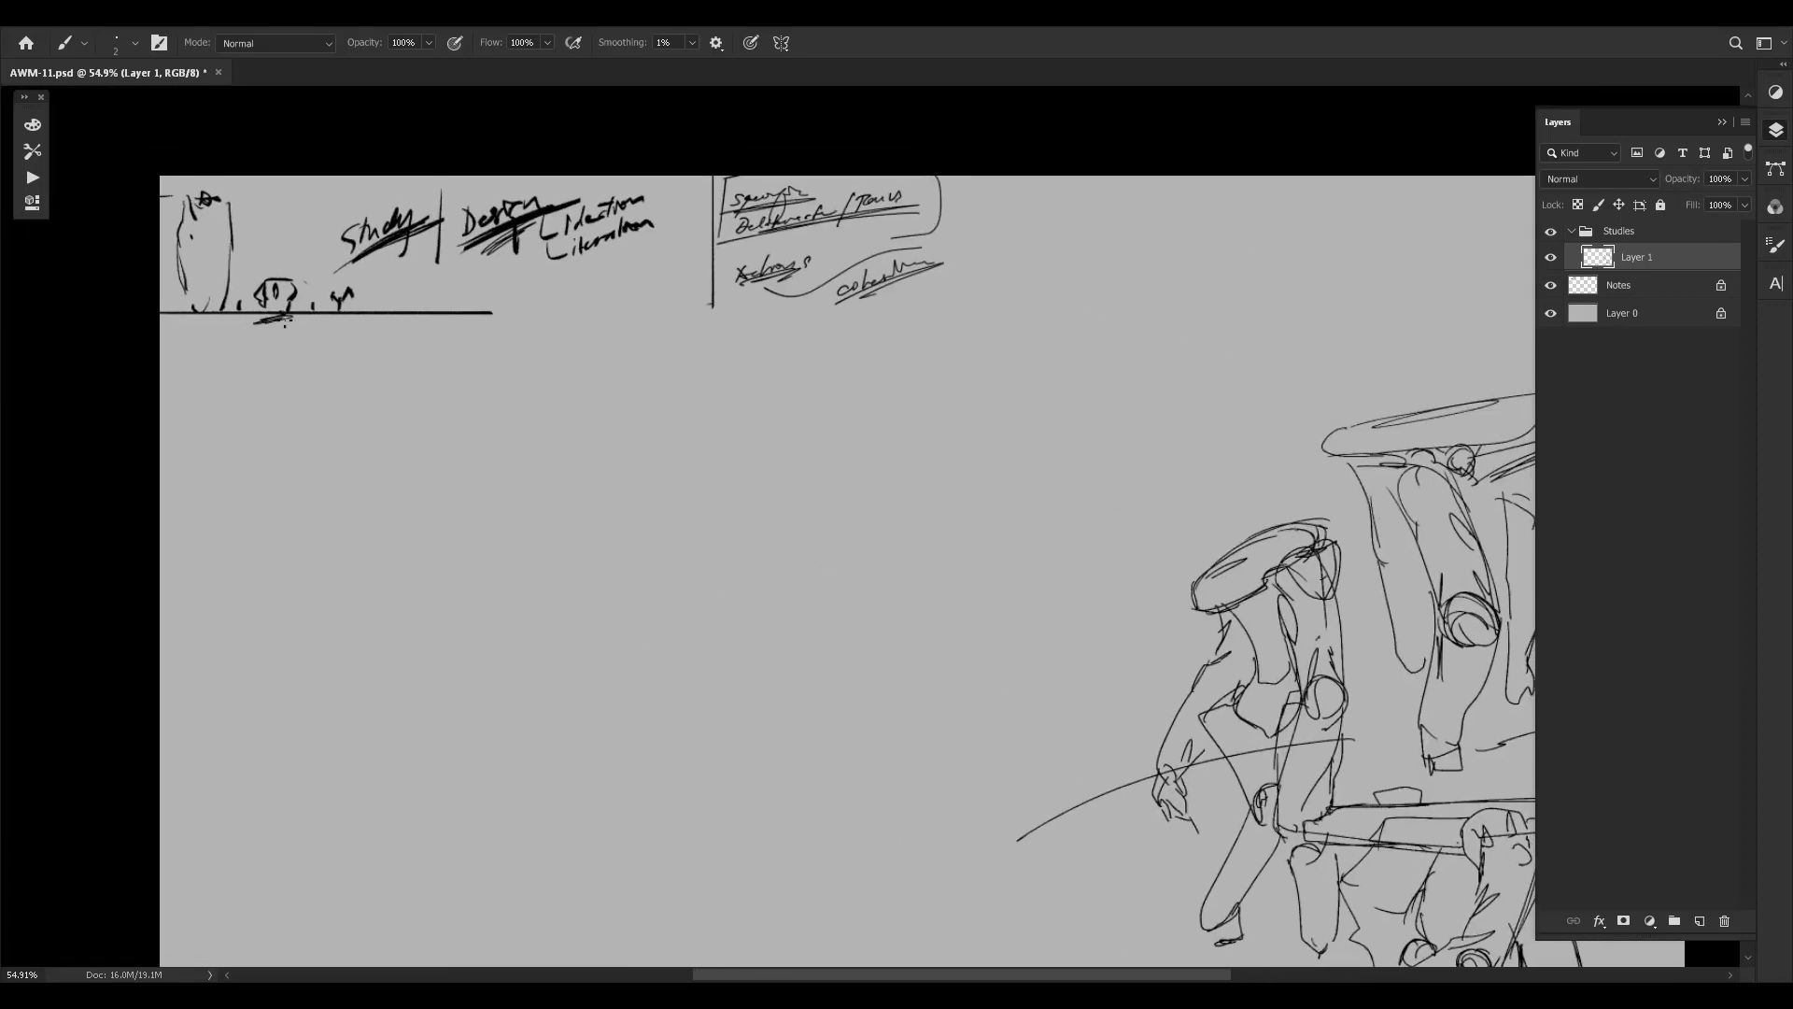
pyautogui.moveTo(889, 476); pyautogui.dragTo(744, 355)
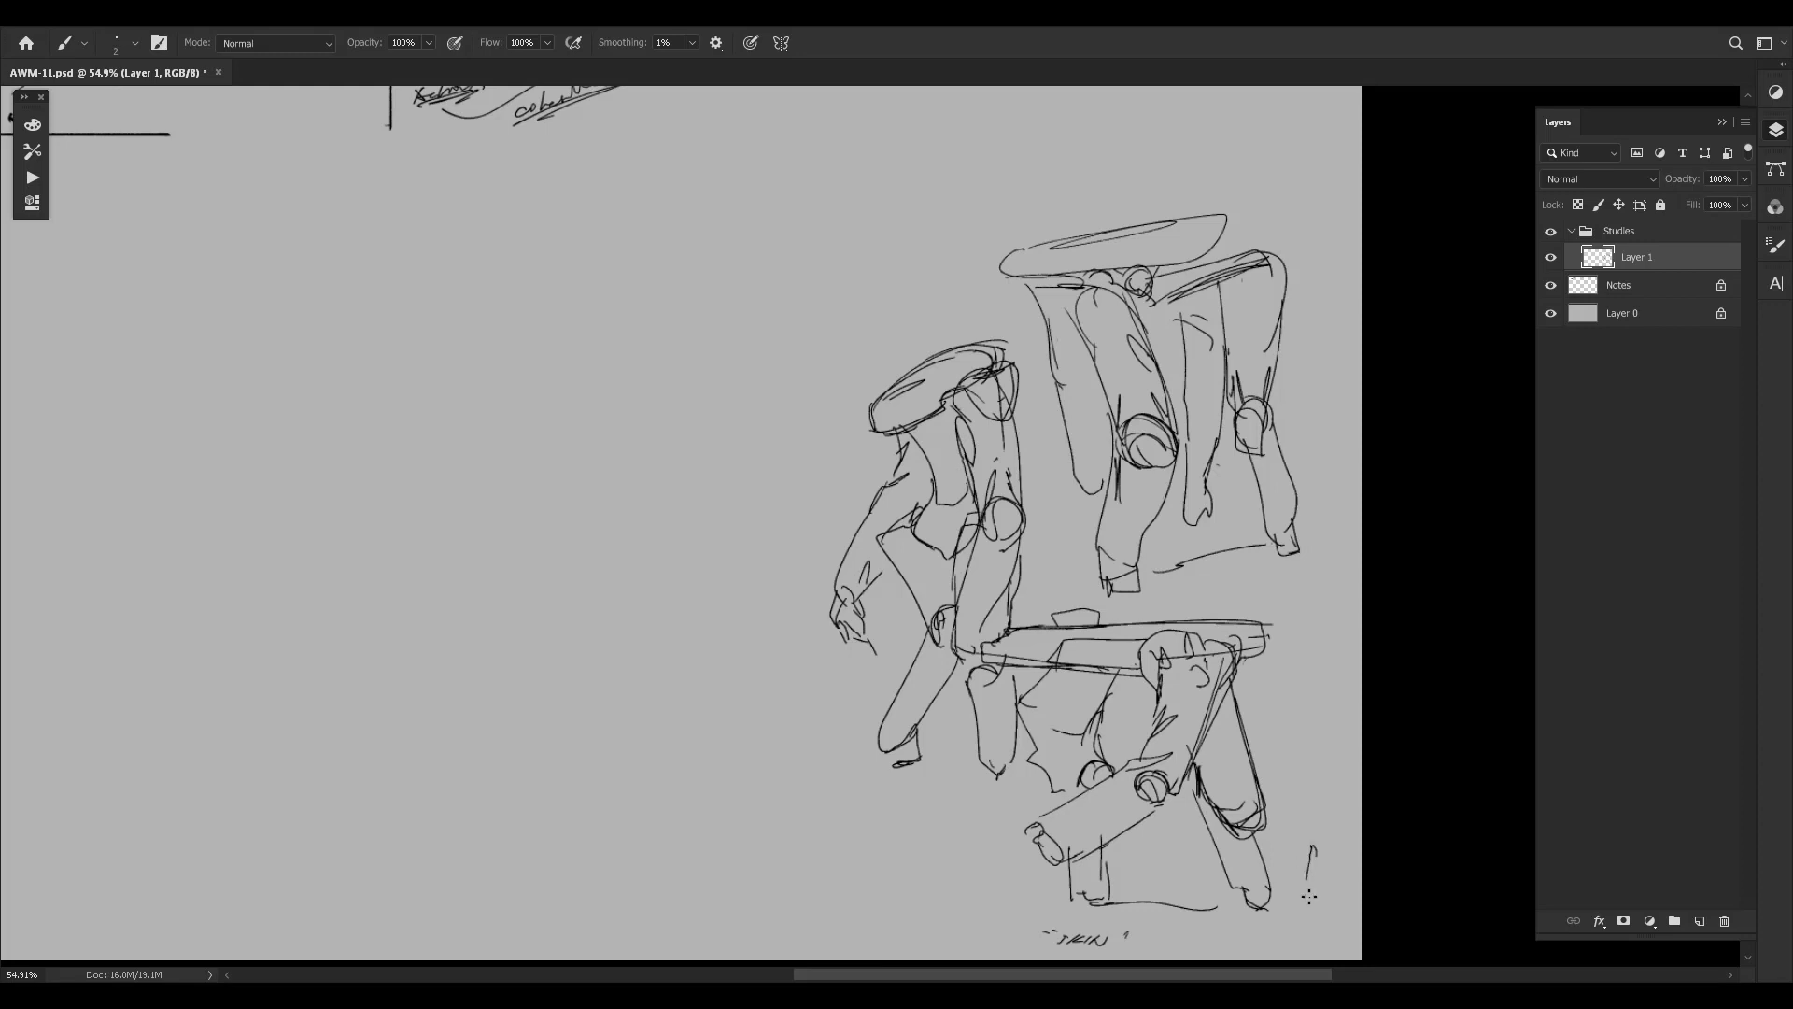
# Draw a tiny standing human figure on a ground line beside the second study's rear foot.
pyautogui.moveTo(1311, 854)
pyautogui.mouseDown()
pyautogui.moveTo(1325, 886)
pyautogui.moveTo(1305, 859)
pyautogui.moveTo(1306, 908)
pyautogui.moveTo(1325, 896)
pyautogui.moveTo(1289, 914)
pyautogui.moveTo(1358, 913)
pyautogui.mouseUp()
pyautogui.hotkey('ctrl', 'z')
pyautogui.hscroll(-2, 1345, 743)
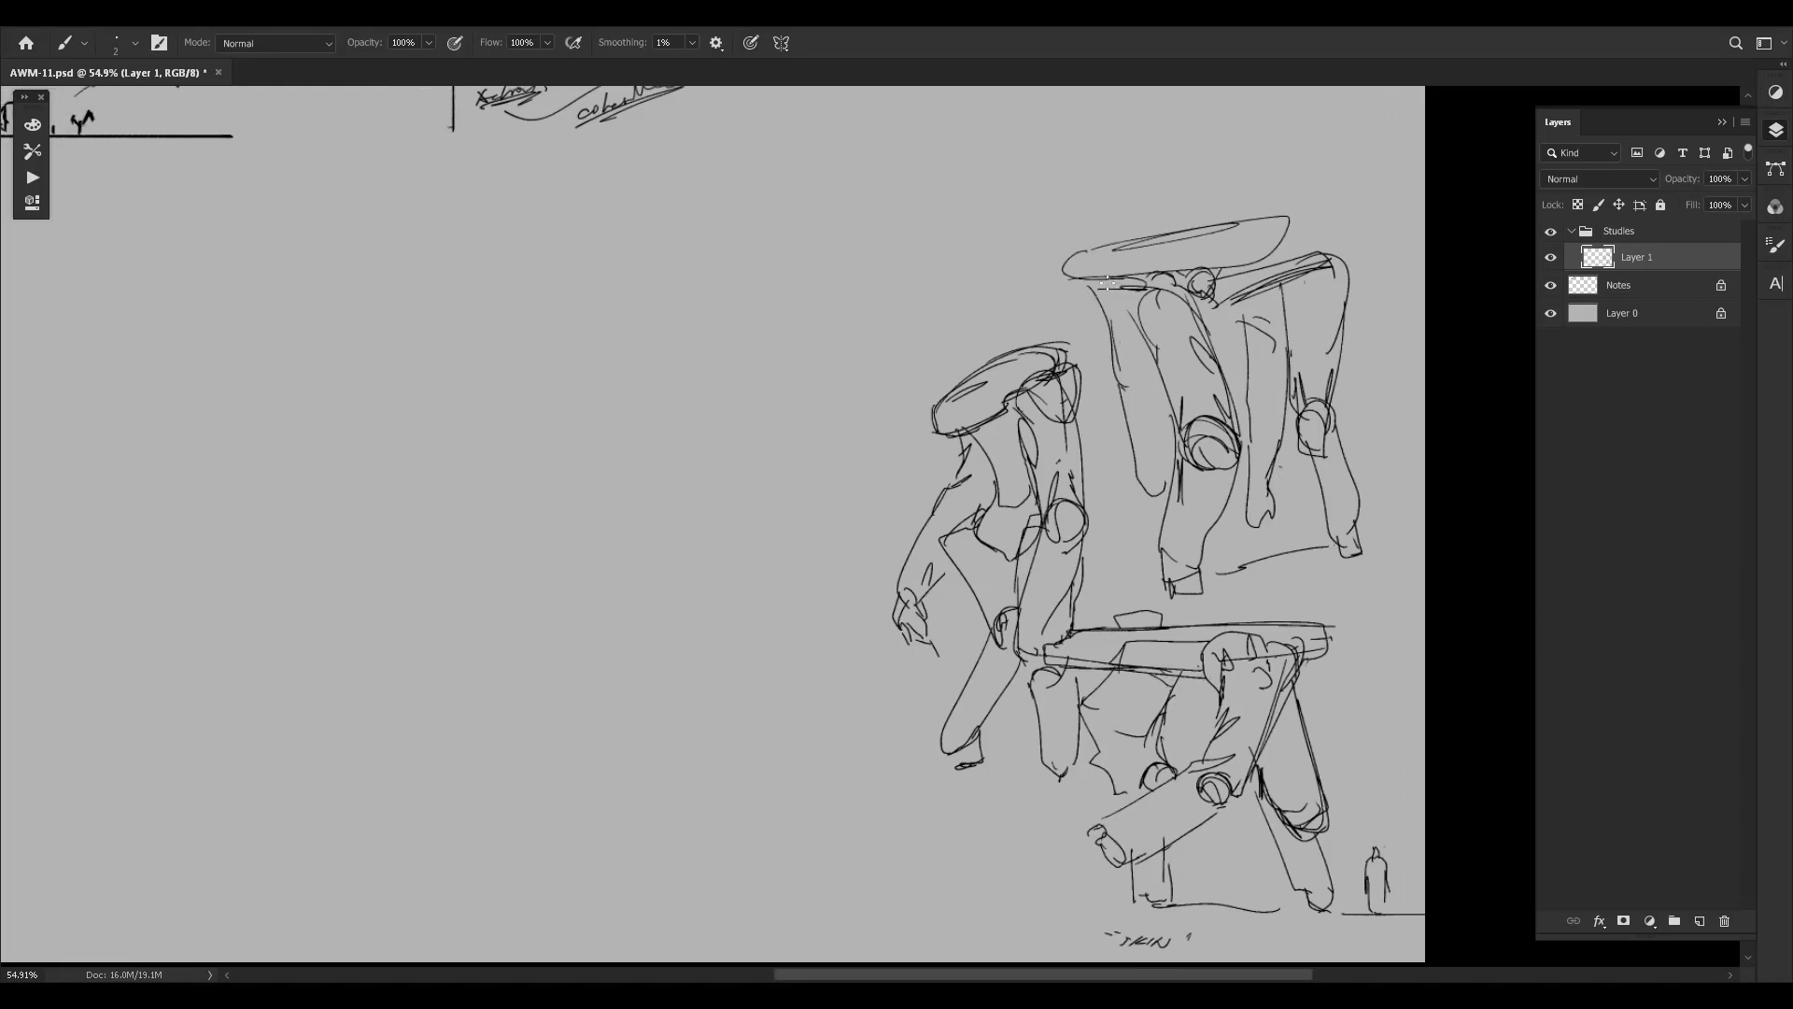
# Add an inner contour to the first study's body, accents beneath it, and detail at the inner limb's lower end.
pyautogui.moveTo(1125, 278); pyautogui.dragTo(1220, 225)
pyautogui.moveTo(1277, 555); pyautogui.dragTo(1246, 500)
pyautogui.moveTo(1273, 364); pyautogui.dragTo(1264, 468)
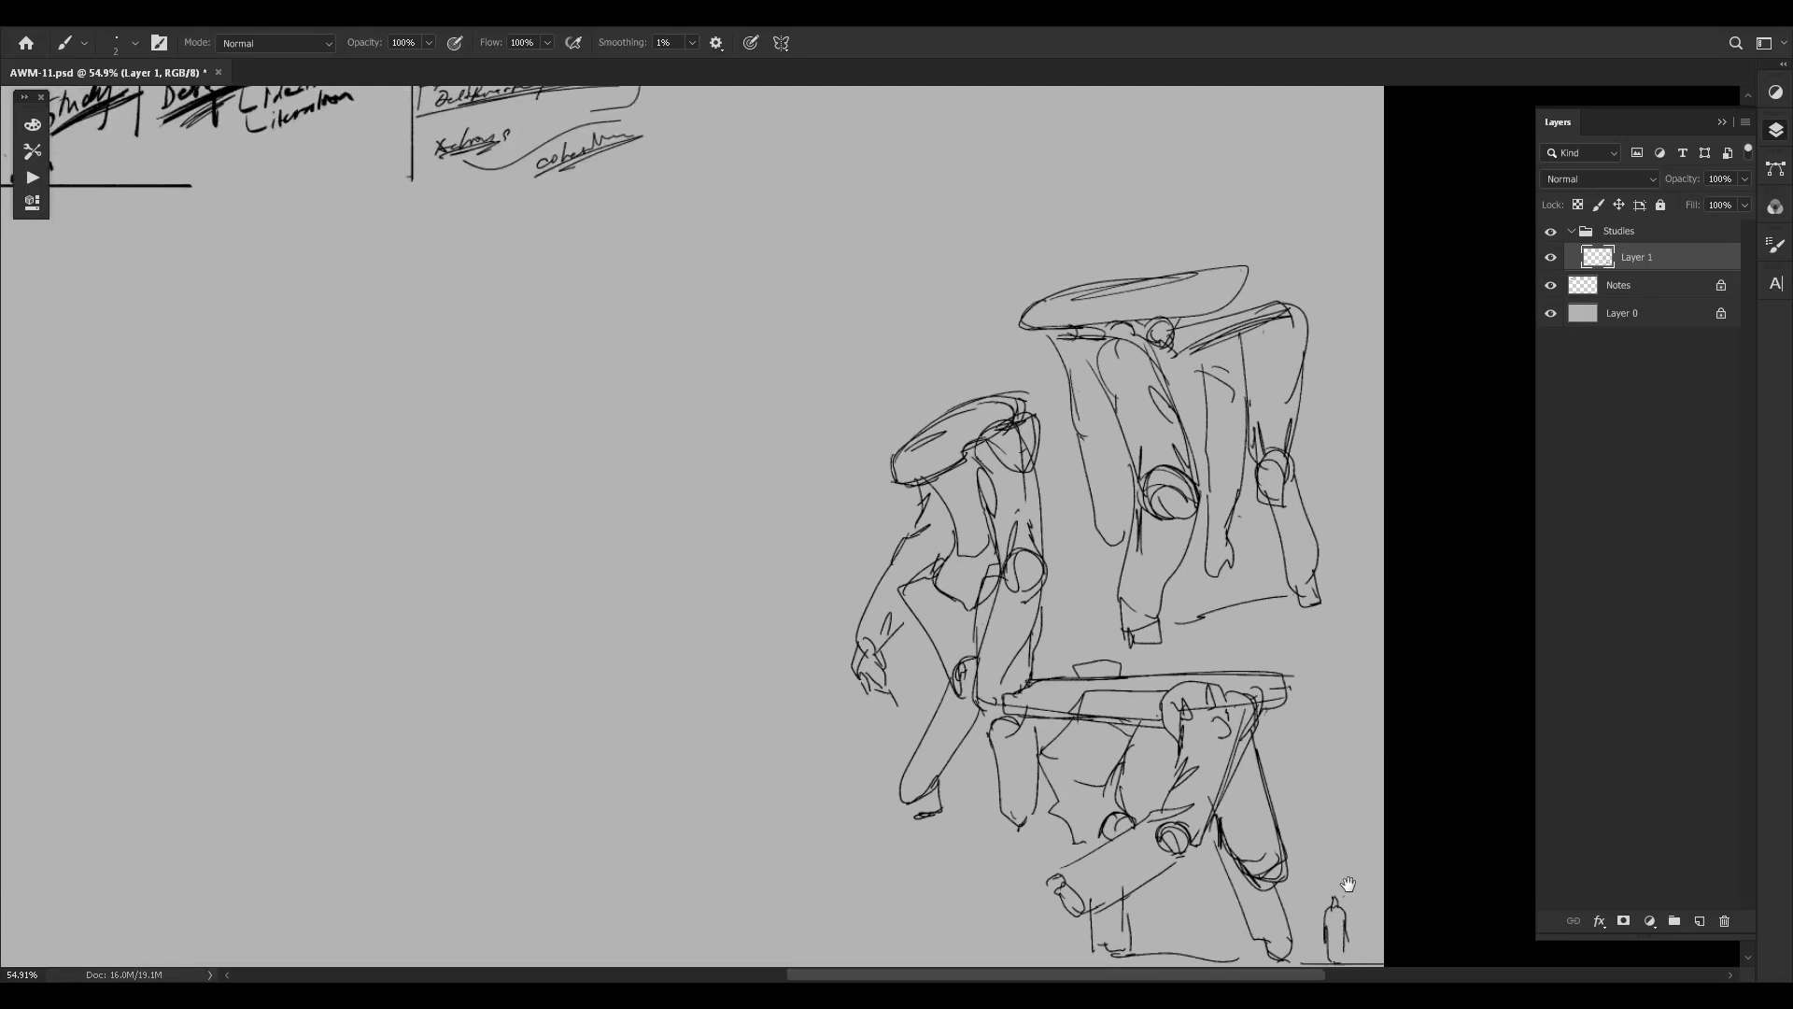
pyautogui.moveTo(1347, 886); pyautogui.dragTo(1346, 843)
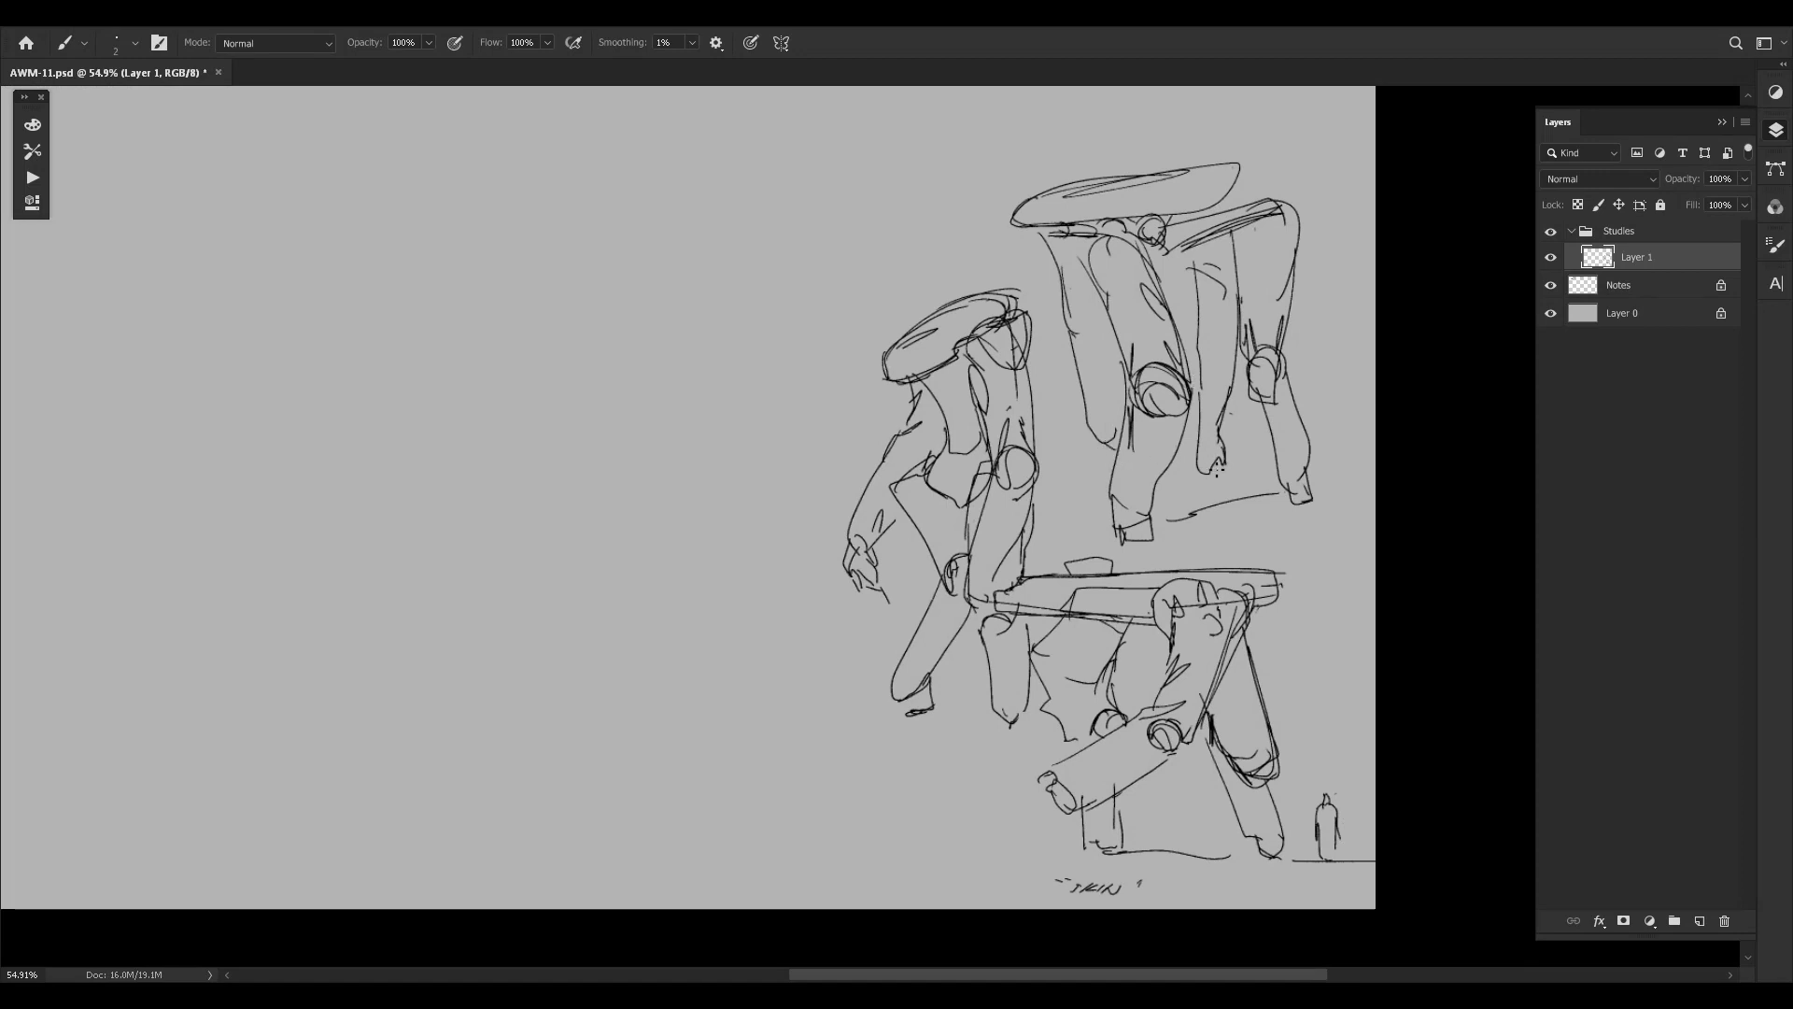
pyautogui.moveTo(1278, 409); pyautogui.dragTo(1274, 466)
pyautogui.hotkey('ctrl', ',')
pyautogui.hotkey('ctrl', ',')
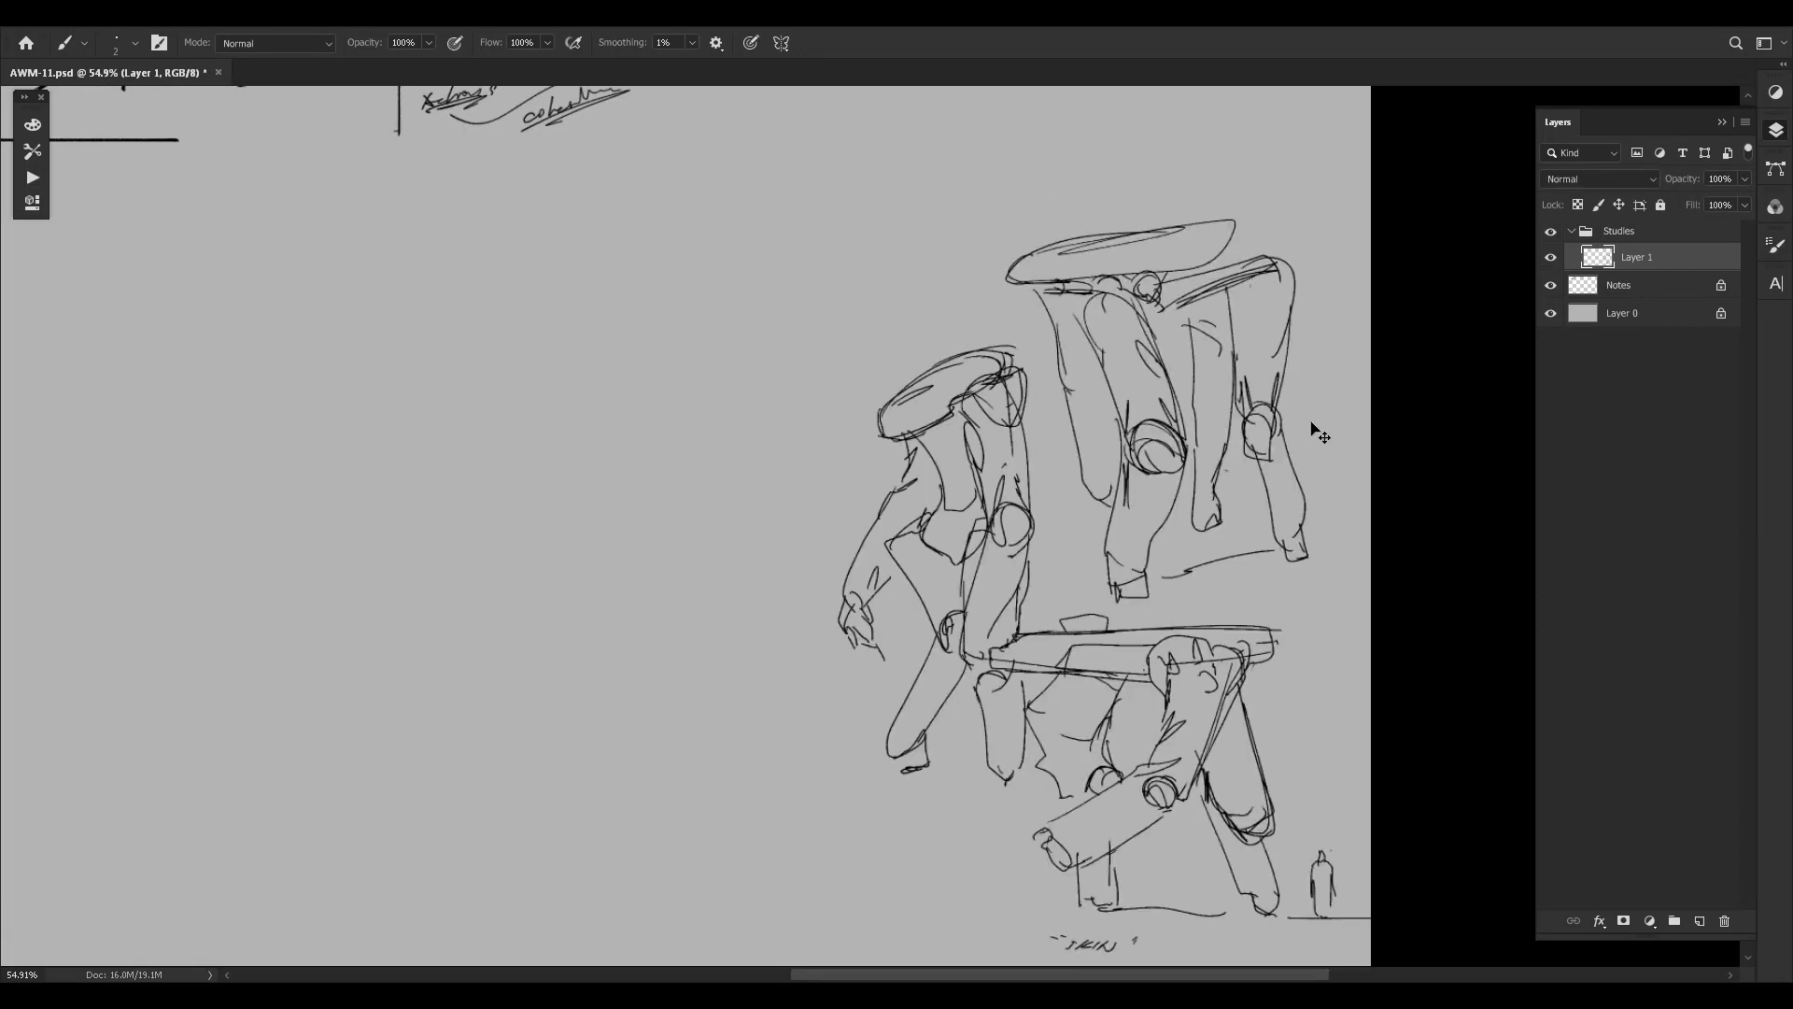
pyautogui.moveTo(1318, 387); pyautogui.dragTo(1396, 296)
pyautogui.moveTo(1229, 390); pyautogui.dragTo(1244, 424)
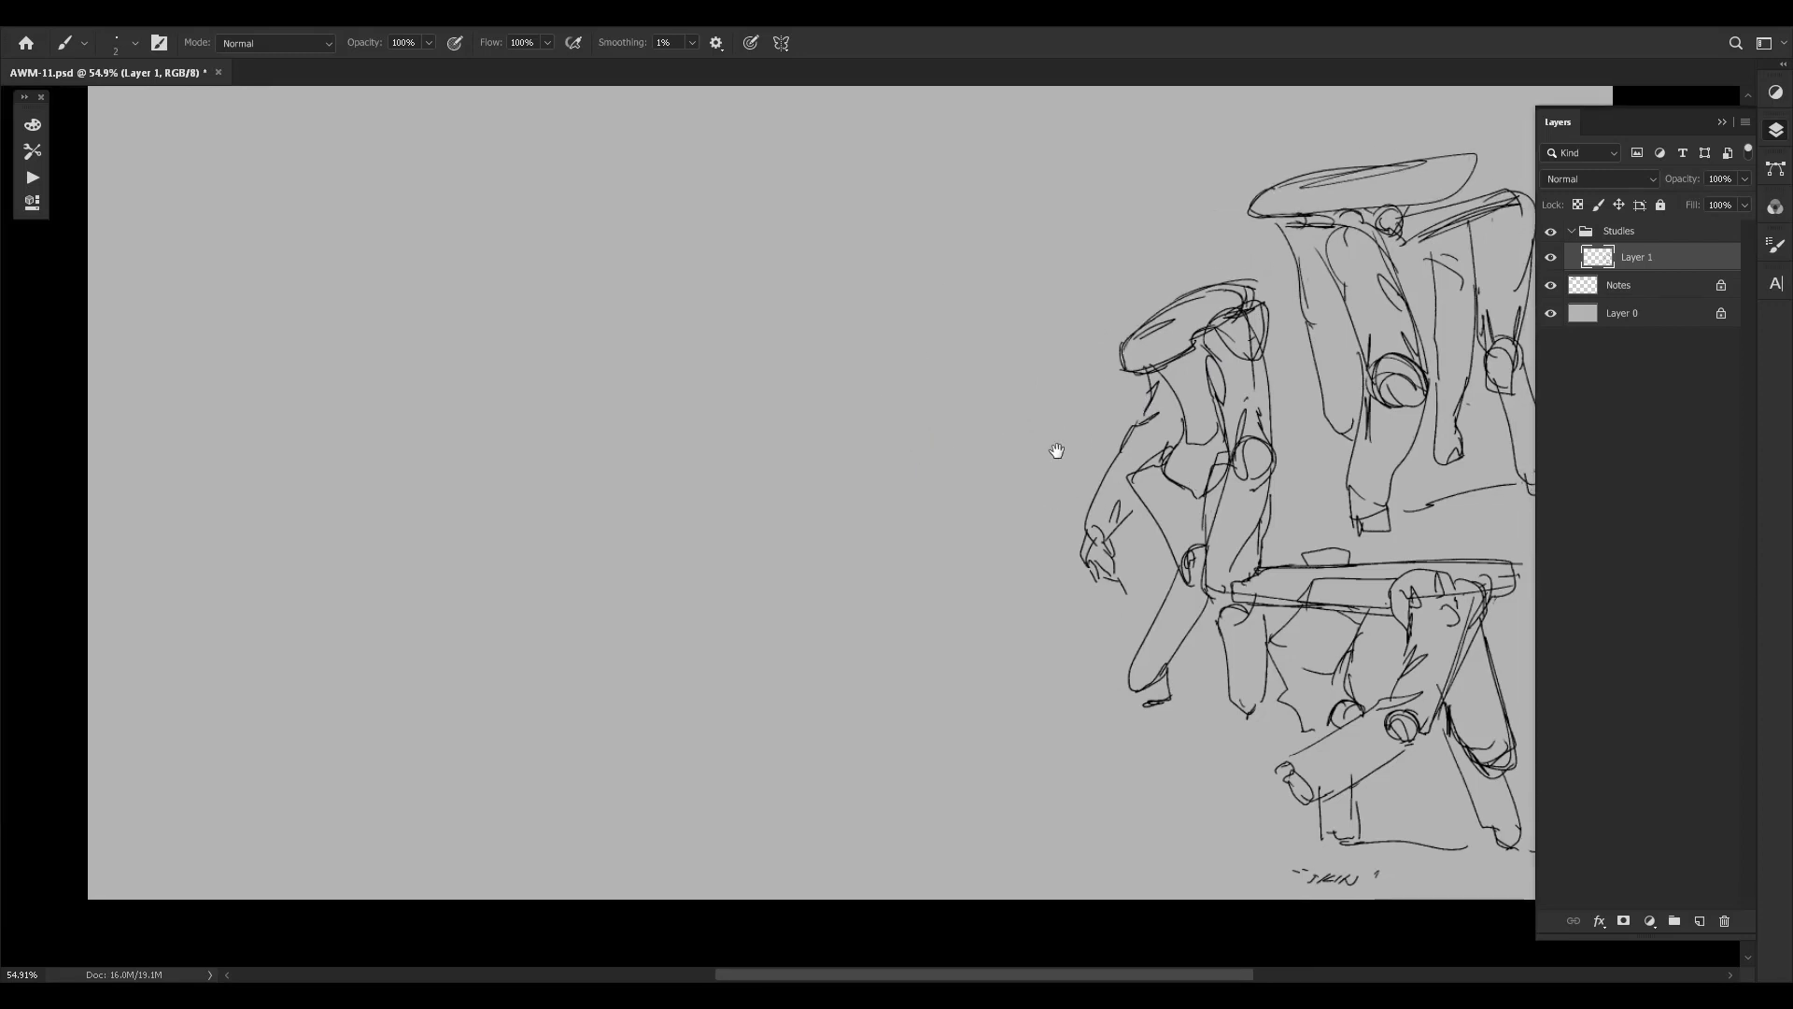
pyautogui.moveTo(1218, 472)
pyautogui.mouseDown()
pyautogui.moveTo(1096, 706)
pyautogui.moveTo(1133, 733)
pyautogui.mouseUp()
pyautogui.moveTo(308, 365); pyautogui.dragTo(277, 379)
pyautogui.moveTo(312, 372); pyautogui.dragTo(279, 387)
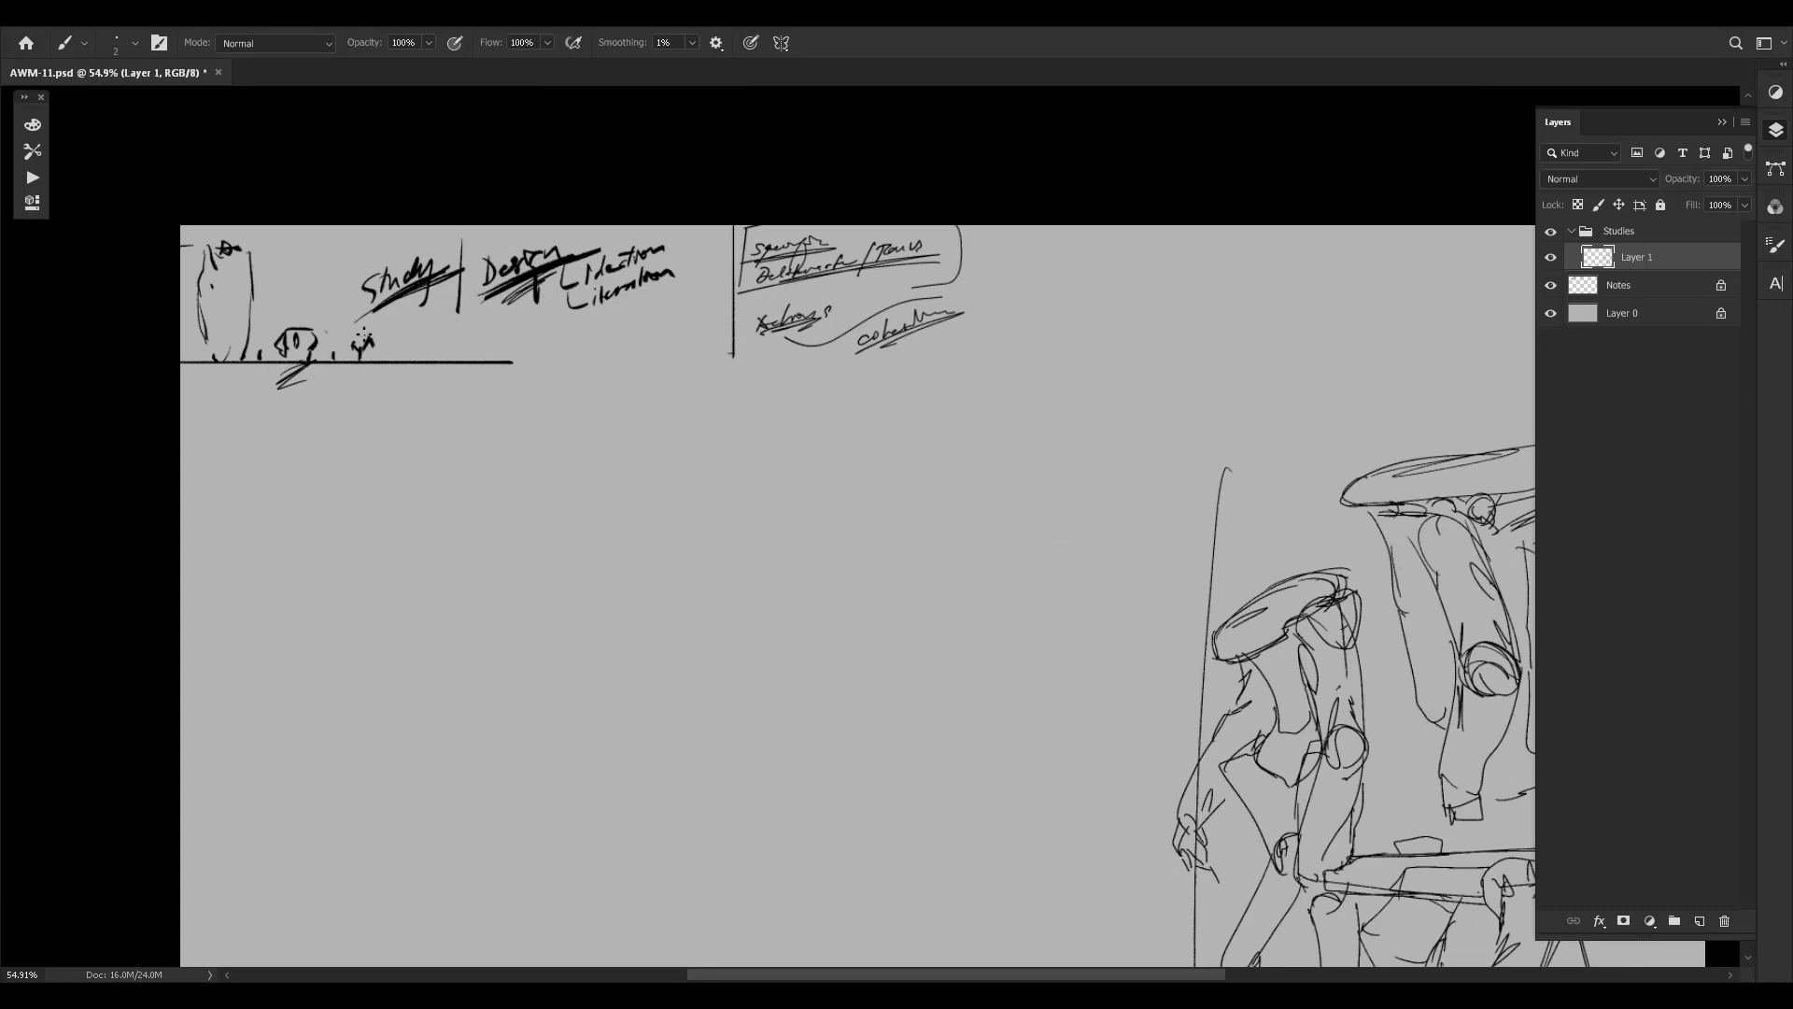
pyautogui.hotkey('ctrl', 'z')
pyautogui.hotkey('ctrl', 'z')
pyautogui.hotkey('ctrl', 'z')
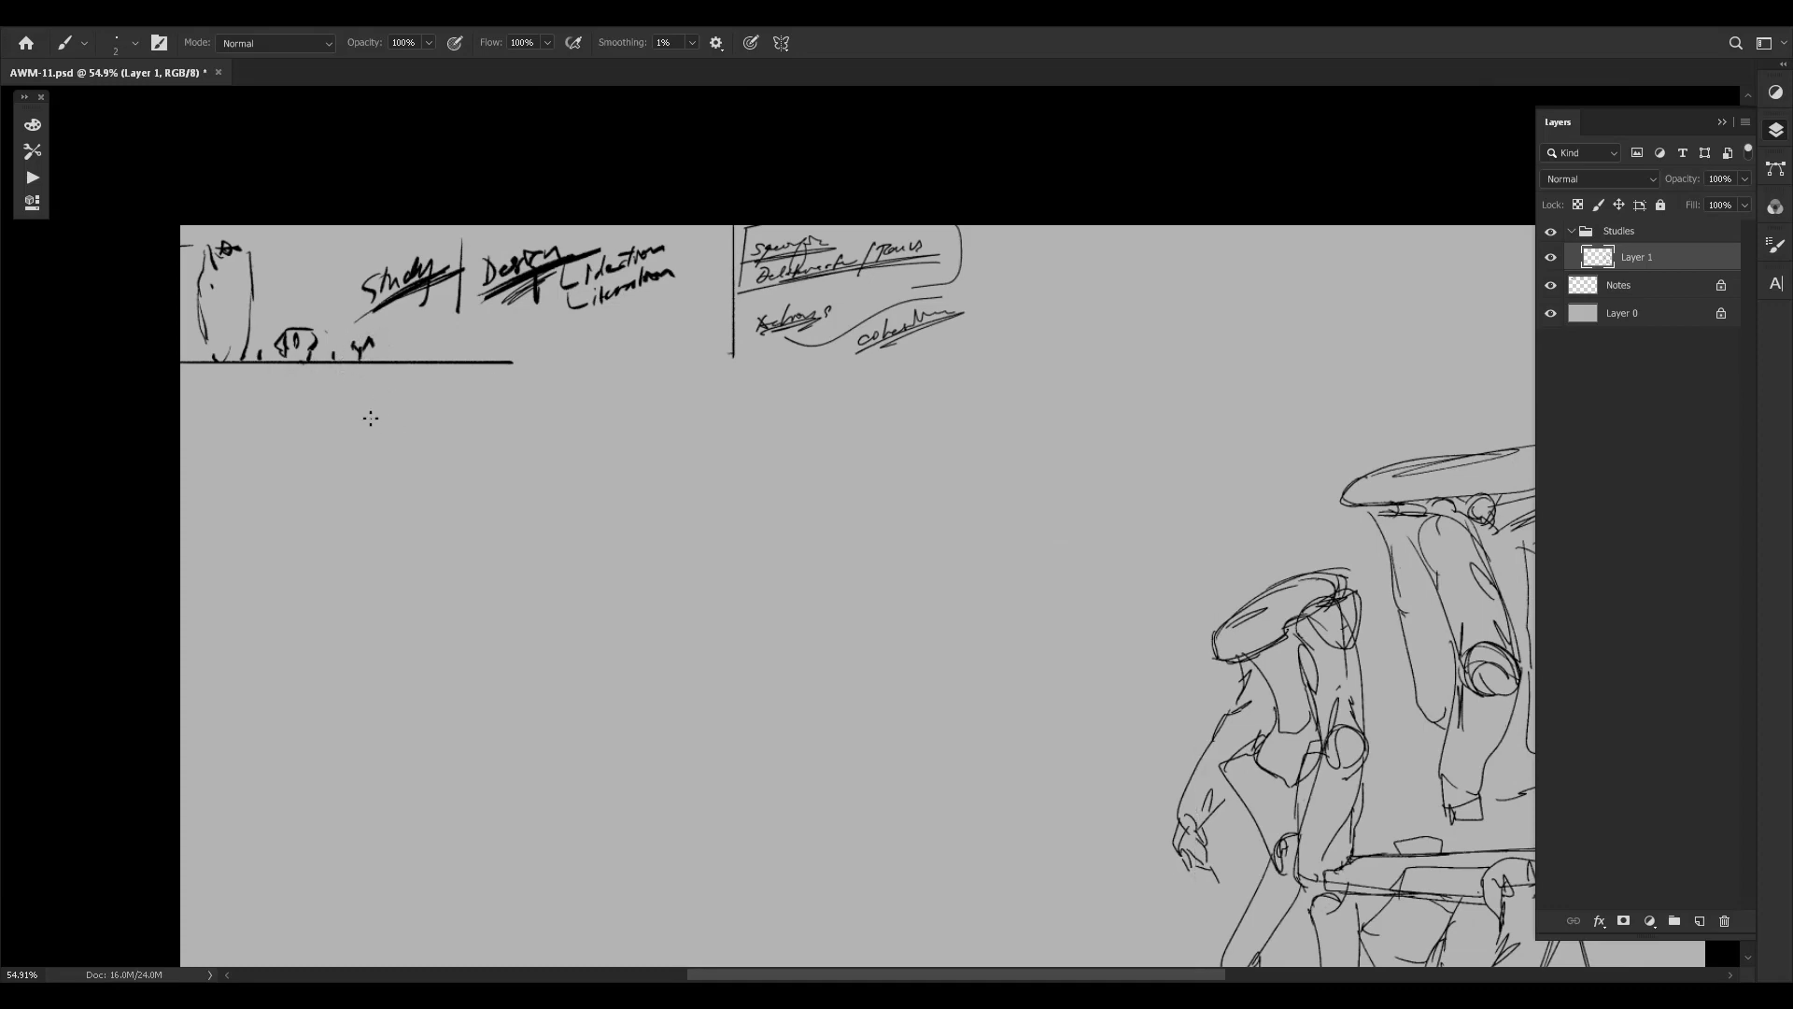
# Try a long curved stroke for a new study in the empty lower area beside the existing studies.
pyautogui.moveTo(520, 555); pyautogui.dragTo(467, 386)
pyautogui.moveTo(651, 513); pyautogui.dragTo(563, 423)
pyautogui.moveTo(548, 419); pyautogui.dragTo(565, 437)
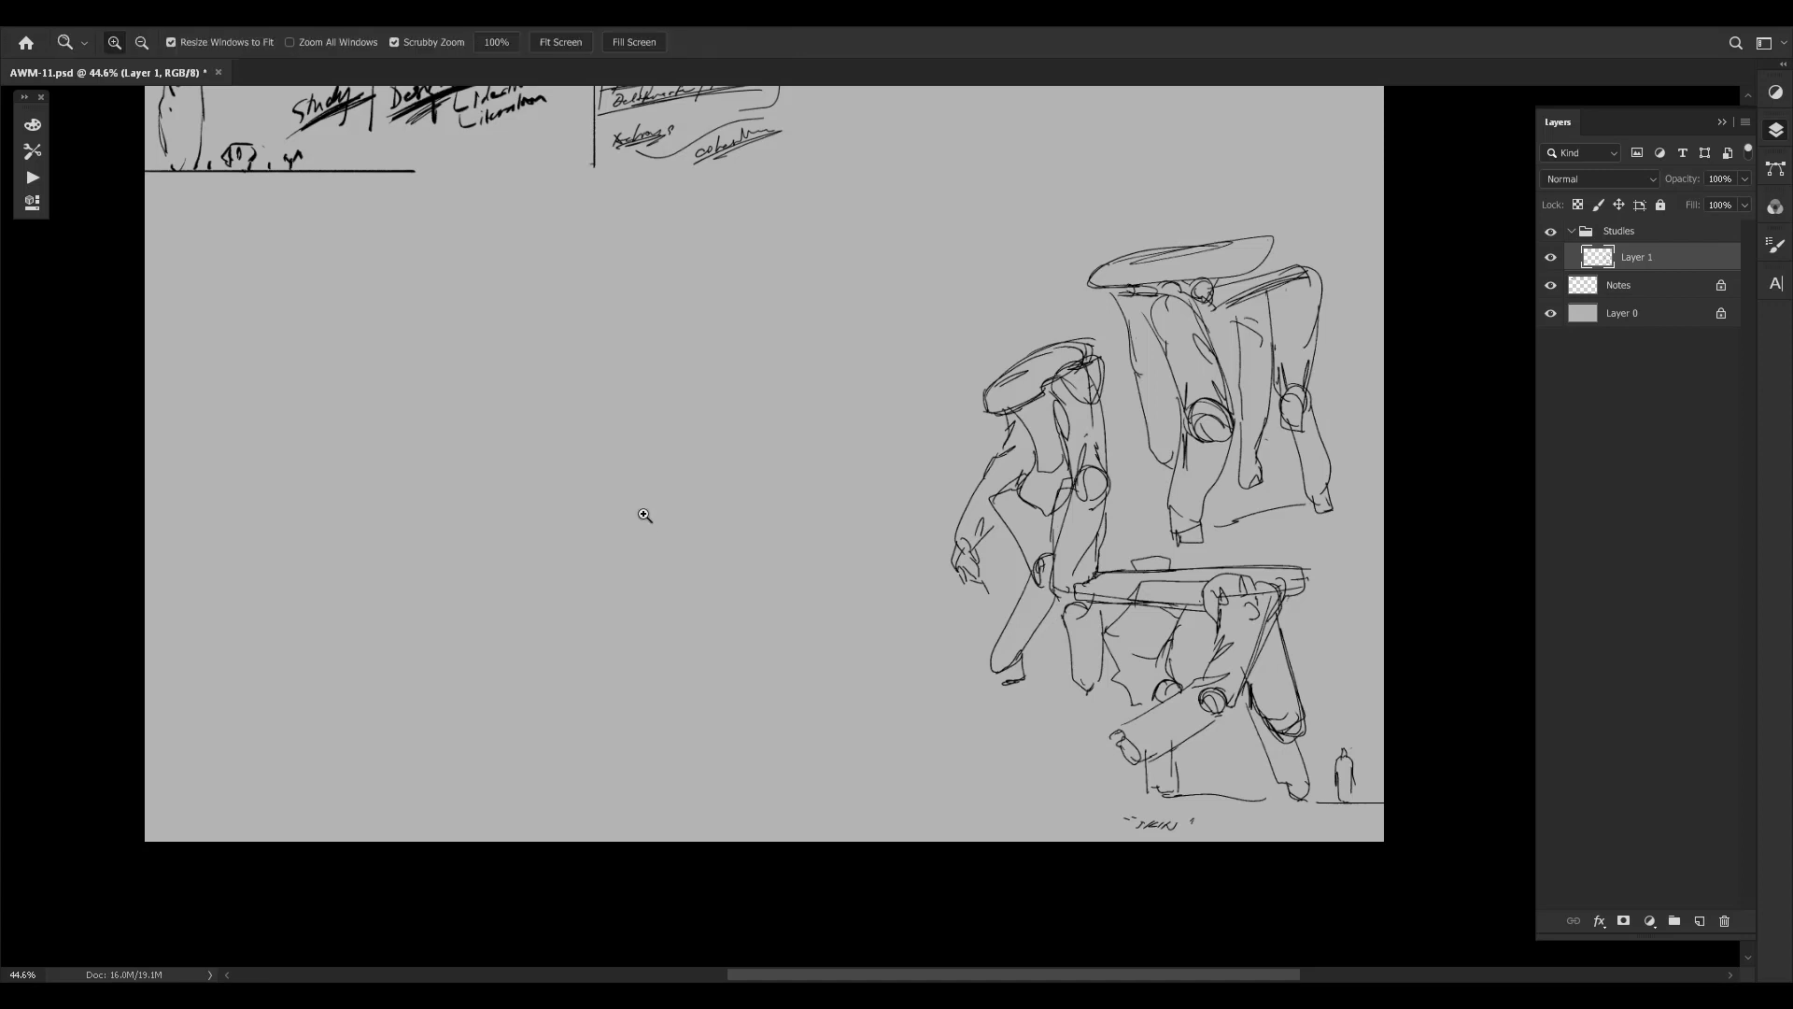
pyautogui.moveTo(641, 513); pyautogui.dragTo(672, 501)
pyautogui.moveTo(520, 523); pyautogui.dragTo(365, 781)
pyautogui.moveTo(465, 603); pyautogui.dragTo(478, 622)
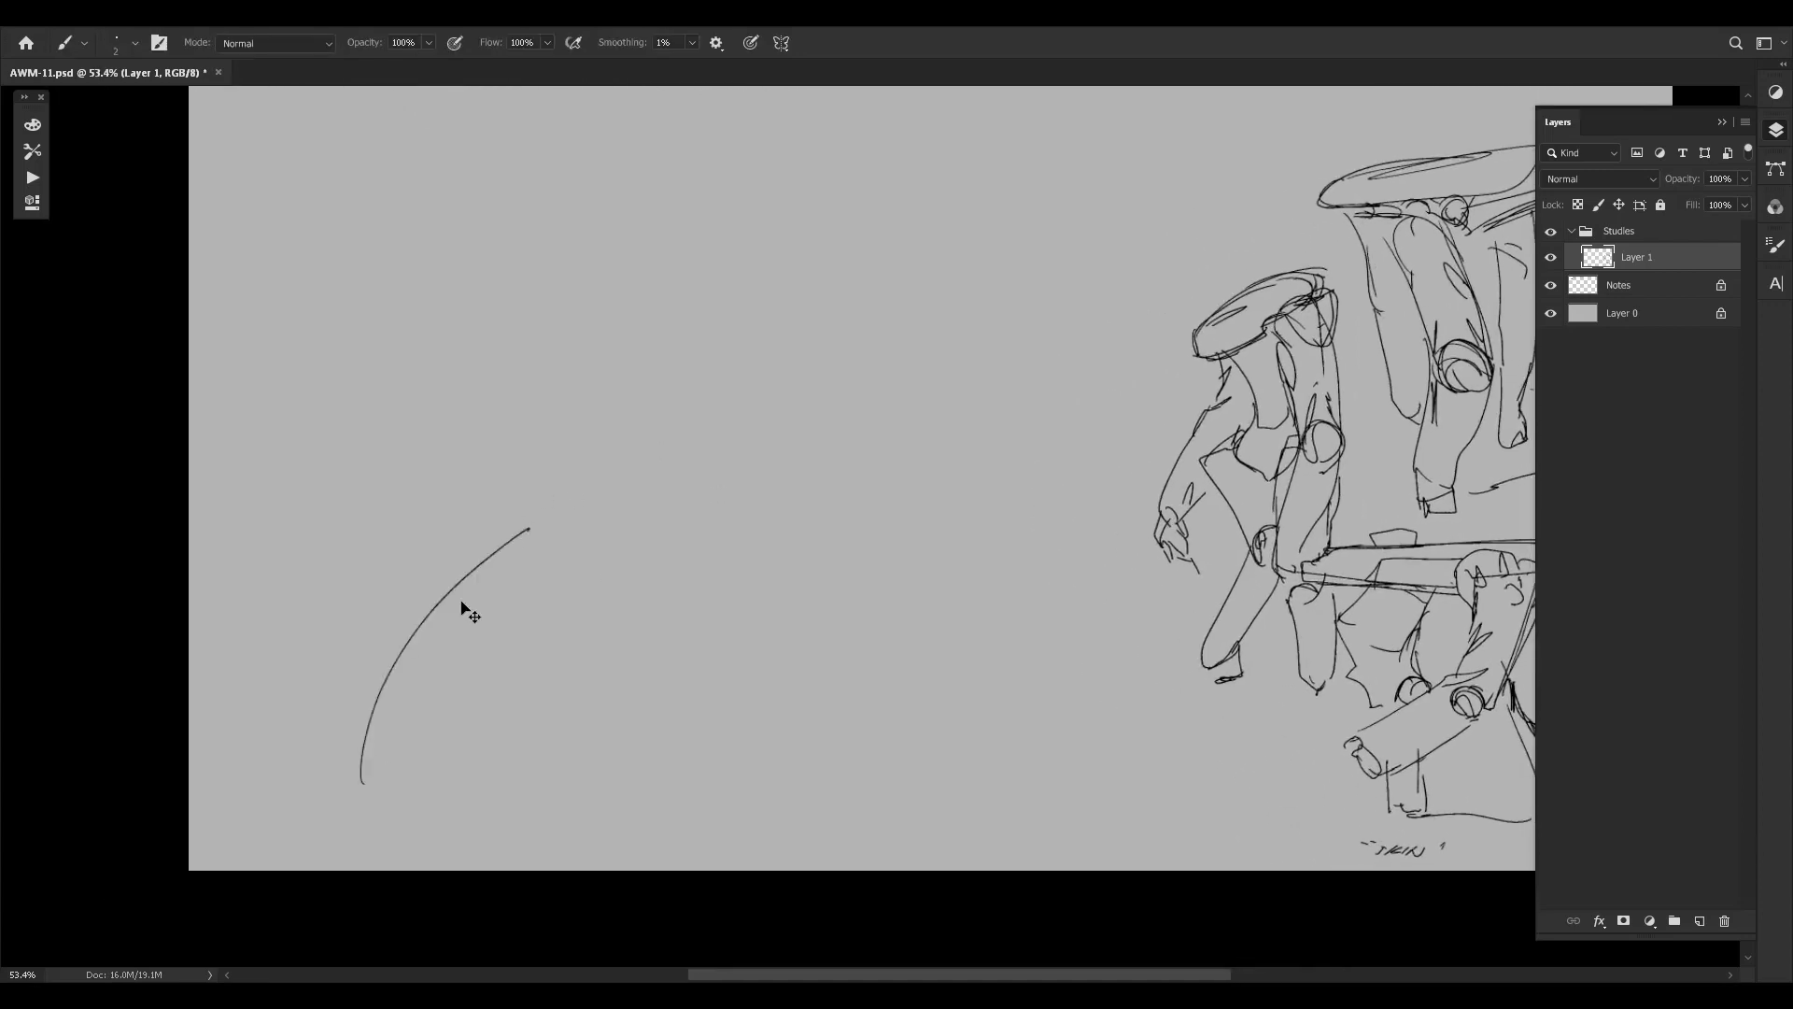
pyautogui.hotkey('ctrl', 'z')
pyautogui.hotkey('ctrl', 'z')
# Try sketching a new study with a pointed oval form below, a curved connector and a bowl-shaped form above.
pyautogui.moveTo(367, 740)
pyautogui.mouseDown()
pyautogui.moveTo(493, 557)
pyautogui.moveTo(389, 748)
pyautogui.moveTo(579, 523)
pyautogui.mouseUp()
pyautogui.moveTo(403, 574); pyautogui.dragTo(578, 523)
pyautogui.moveTo(580, 412); pyautogui.dragTo(576, 516)
pyautogui.moveTo(581, 306); pyautogui.dragTo(588, 388)
pyautogui.moveTo(609, 310)
pyautogui.mouseDown()
pyautogui.moveTo(701, 420)
pyautogui.moveTo(702, 336)
pyautogui.moveTo(727, 373)
pyautogui.mouseUp()
pyautogui.moveTo(723, 407); pyautogui.dragTo(897, 352)
pyautogui.hotkey('ctrl', 'z')
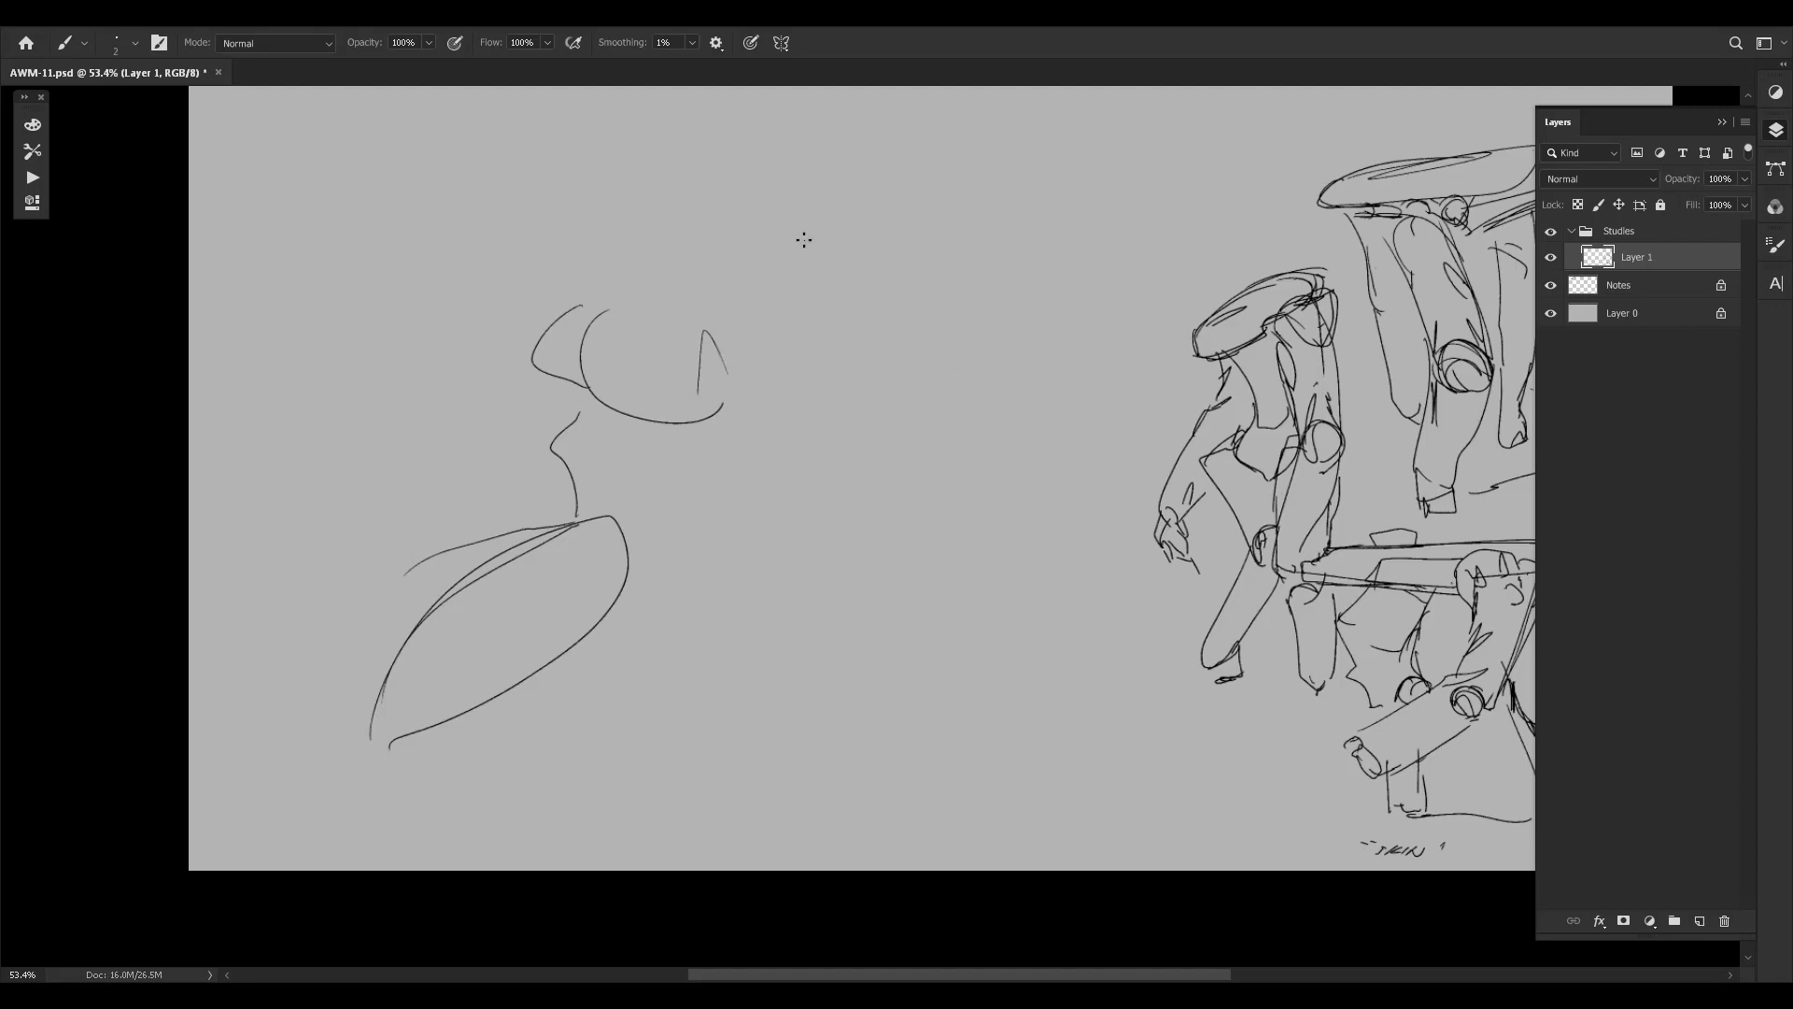
# Erase the unfinished new sketch completely from the empty area beside the studies.
pyautogui.press('e')
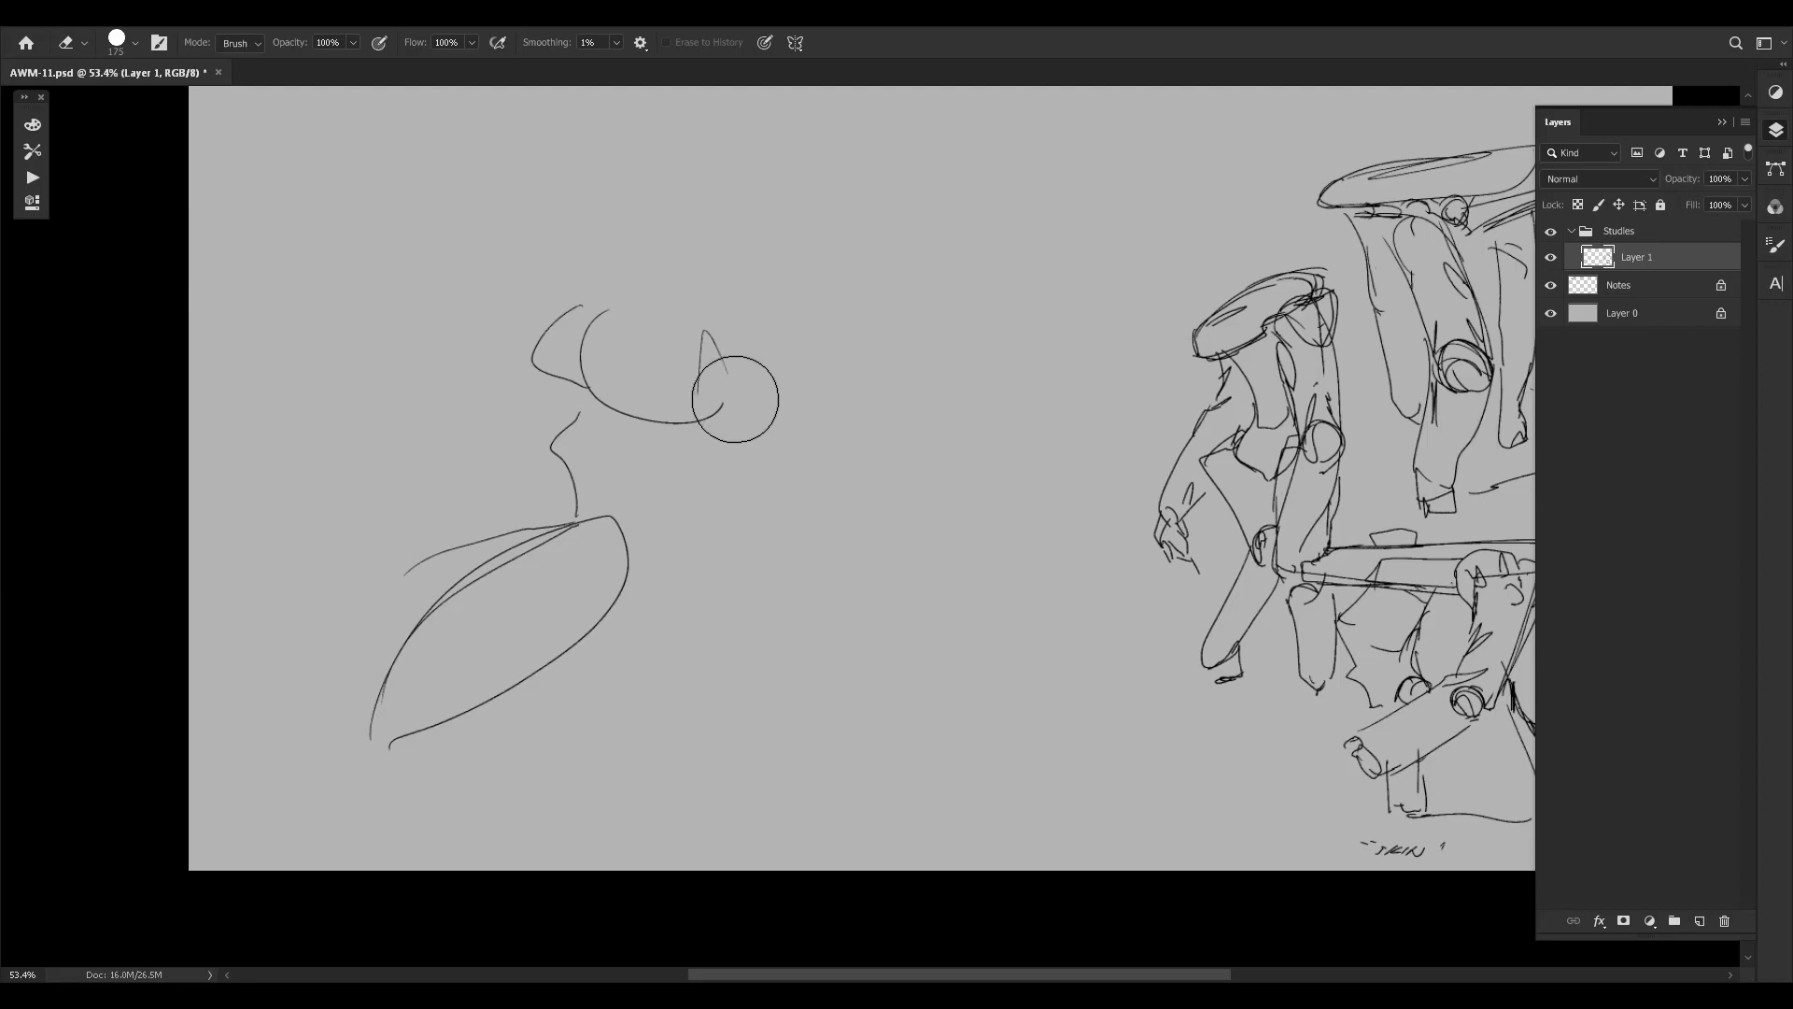
pyautogui.moveTo(734, 399)
pyautogui.mouseDown()
pyautogui.moveTo(644, 453)
pyautogui.moveTo(556, 460)
pyautogui.moveTo(600, 308)
pyautogui.moveTo(678, 346)
pyautogui.moveTo(523, 639)
pyautogui.moveTo(459, 605)
pyautogui.moveTo(374, 696)
pyautogui.moveTo(720, 416)
pyautogui.mouseUp()
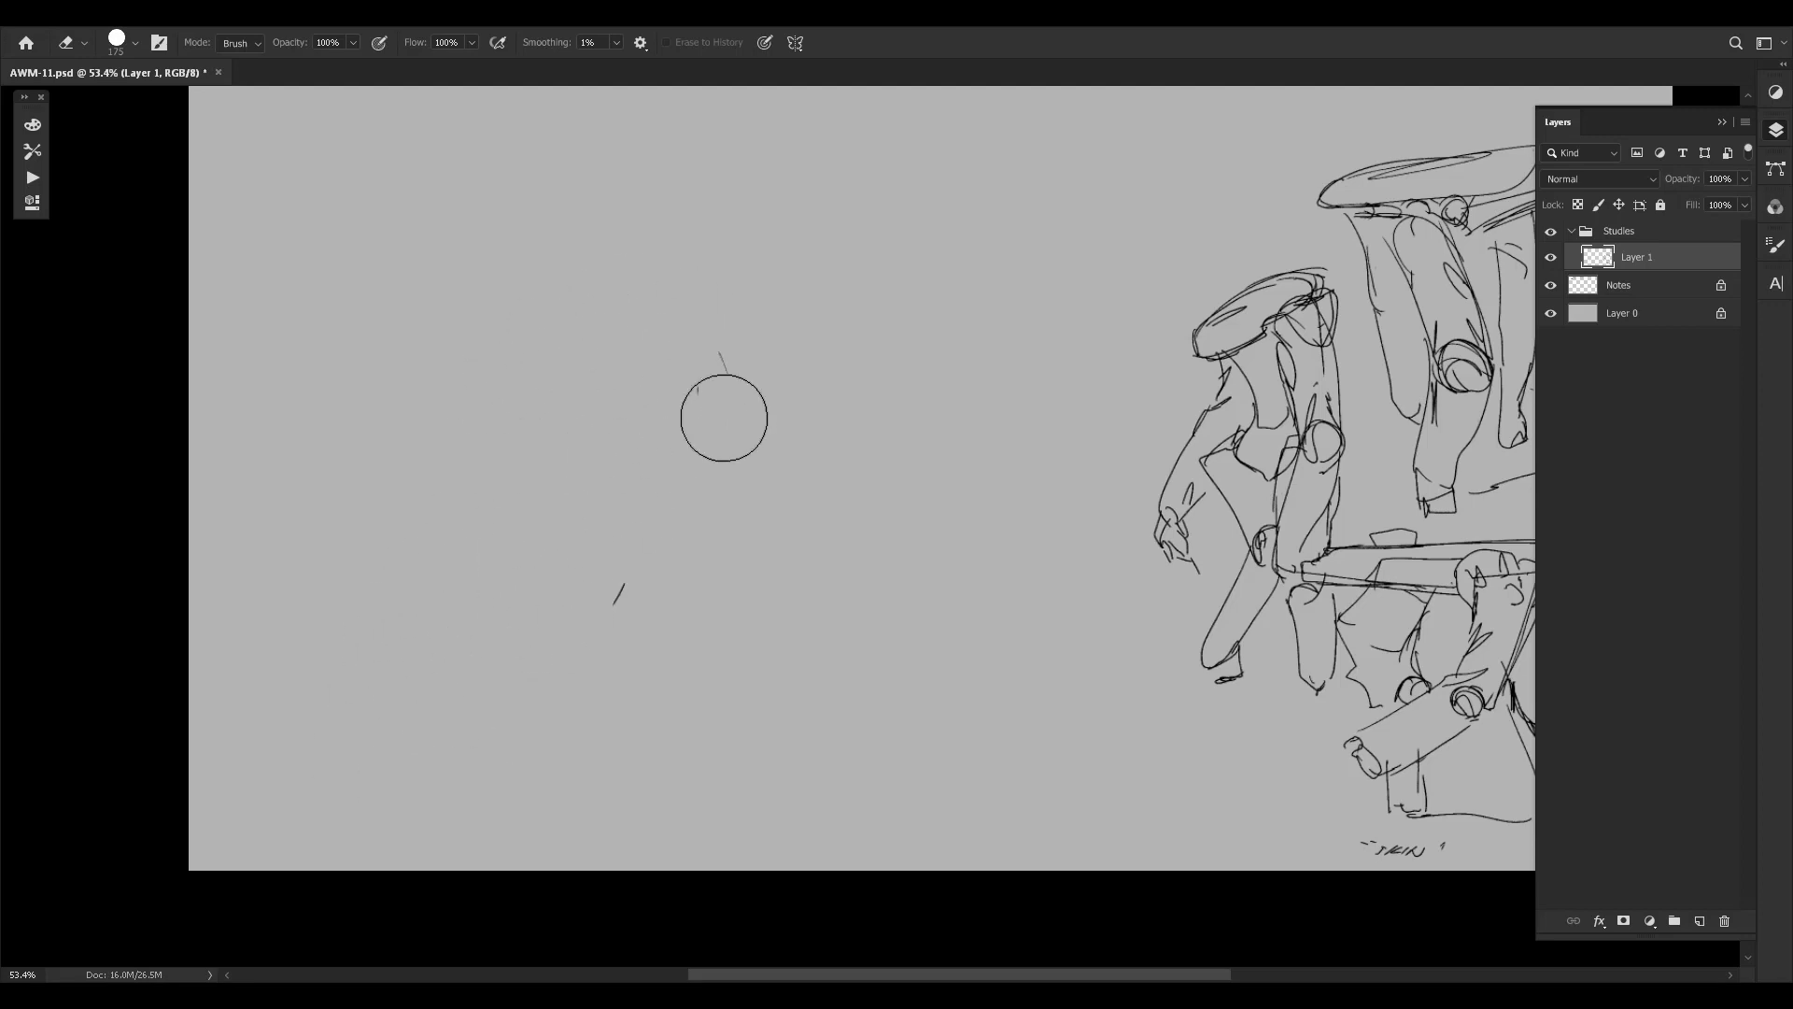
pyautogui.moveTo(913, 432); pyautogui.dragTo(544, 508)
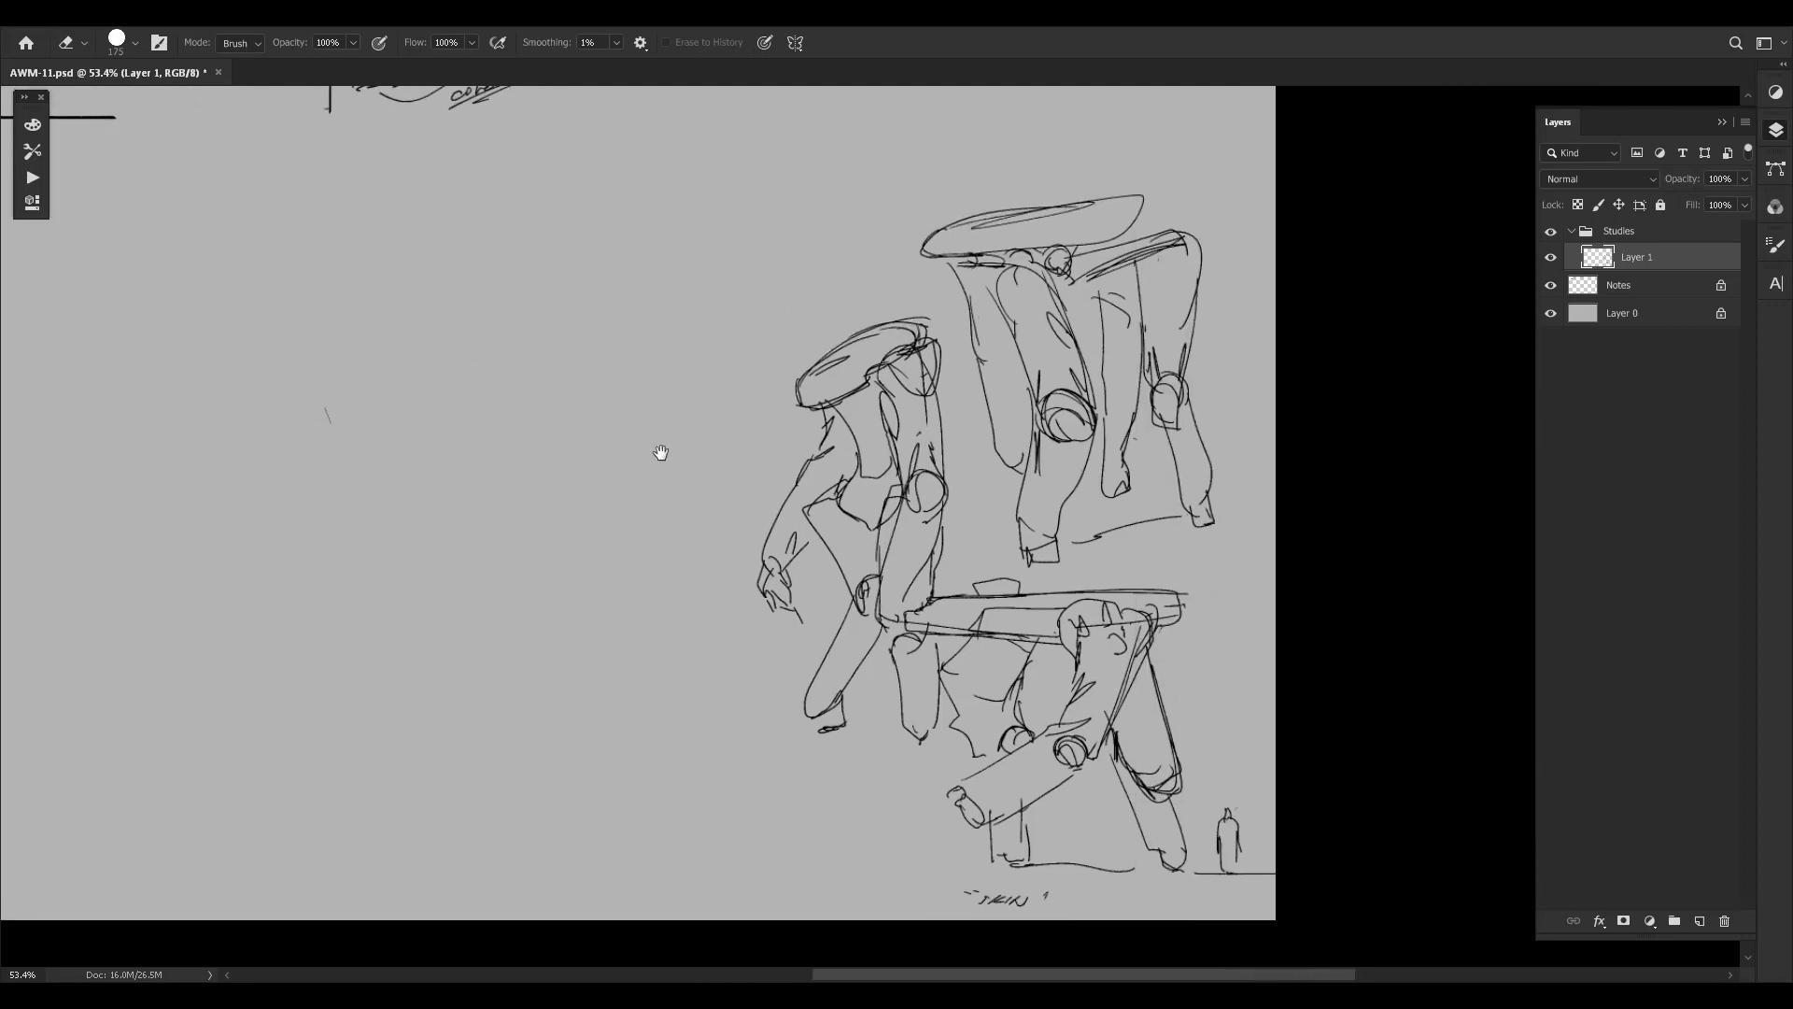
pyautogui.moveTo(661, 452); pyautogui.dragTo(850, 457)
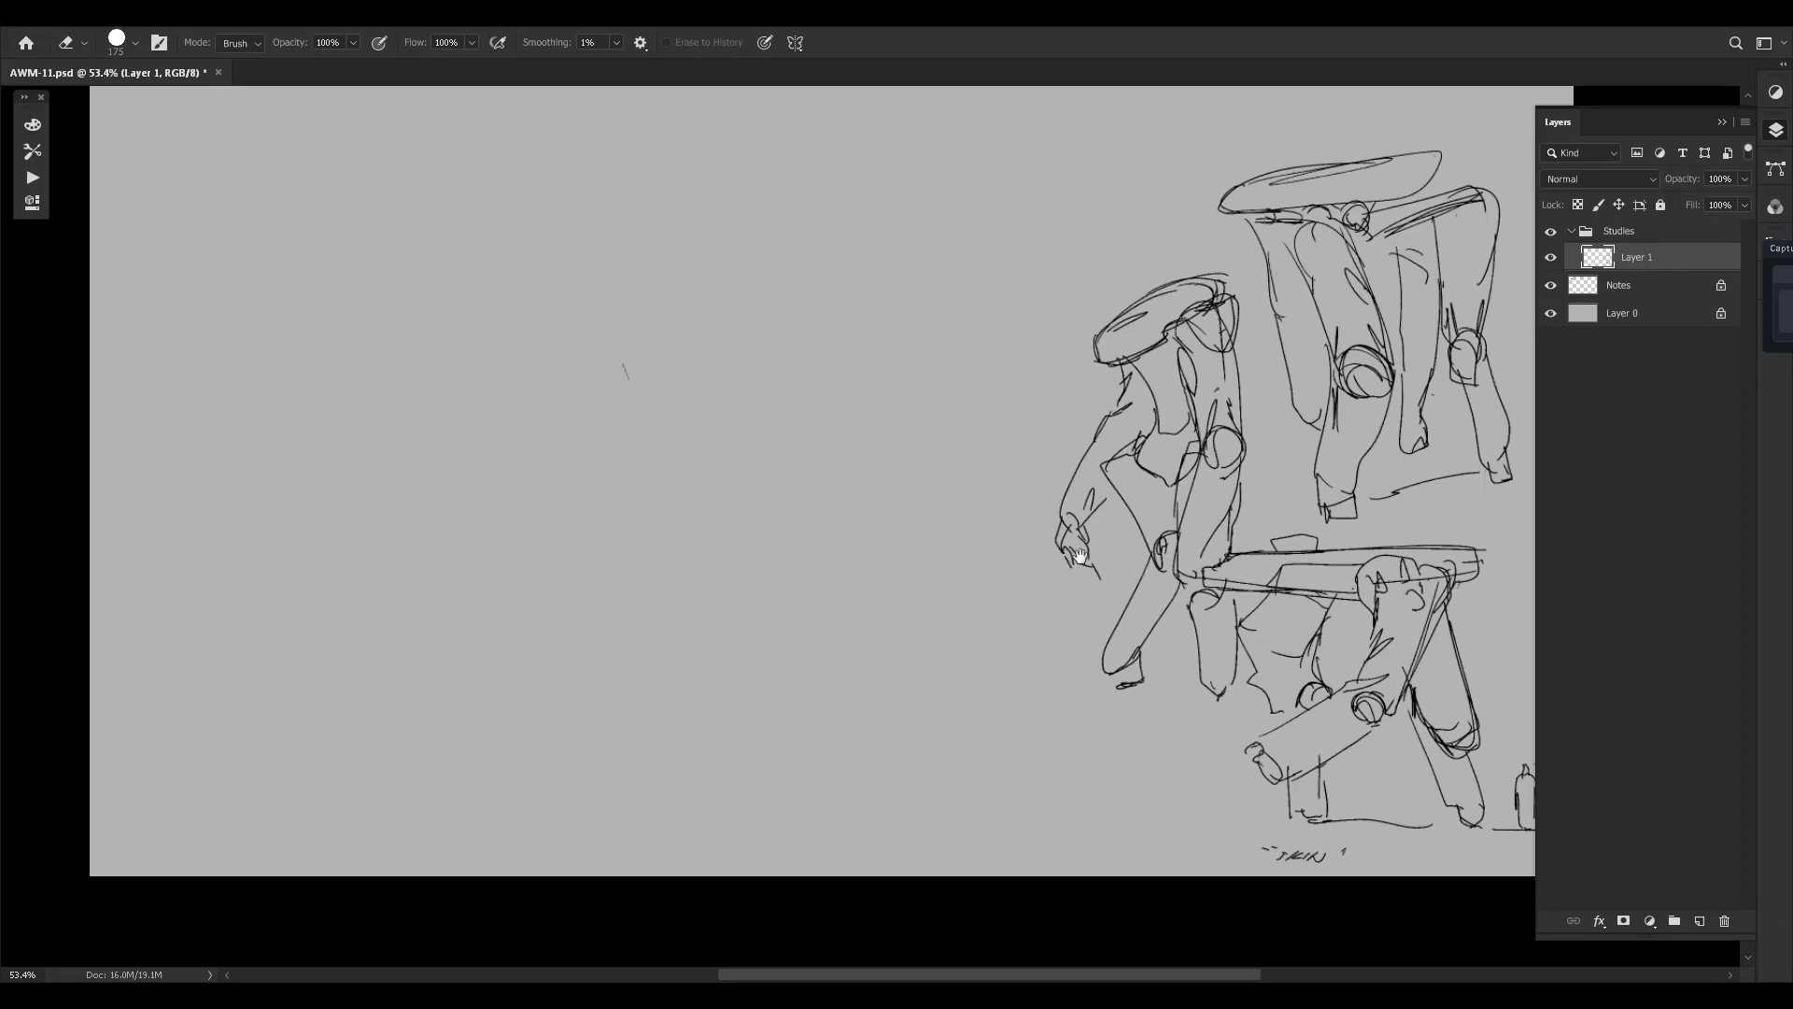
pyautogui.moveTo(644, 411); pyautogui.dragTo(567, 470)
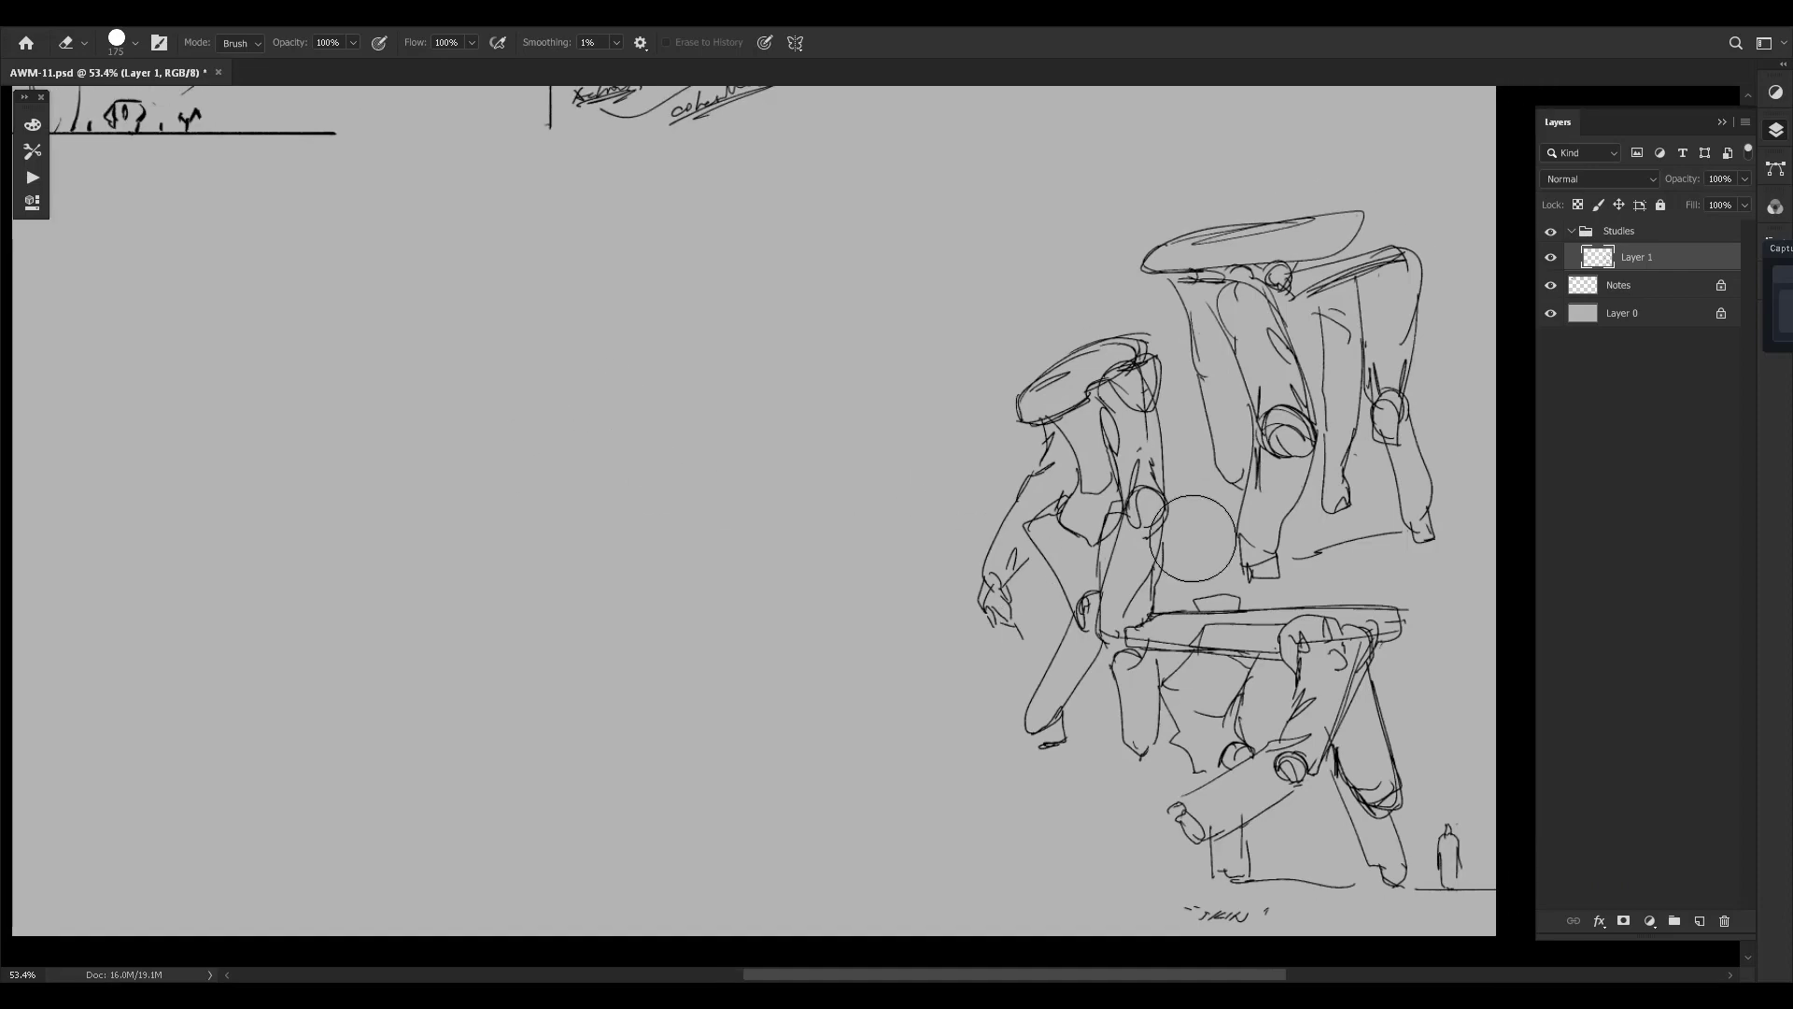
# Handwrite the first artist's name above the first study with the Brush tool.
pyautogui.press('b')
pyautogui.moveTo(1274, 708); pyautogui.dragTo(1213, 741)
pyautogui.moveTo(1140, 457); pyautogui.dragTo(1147, 635)
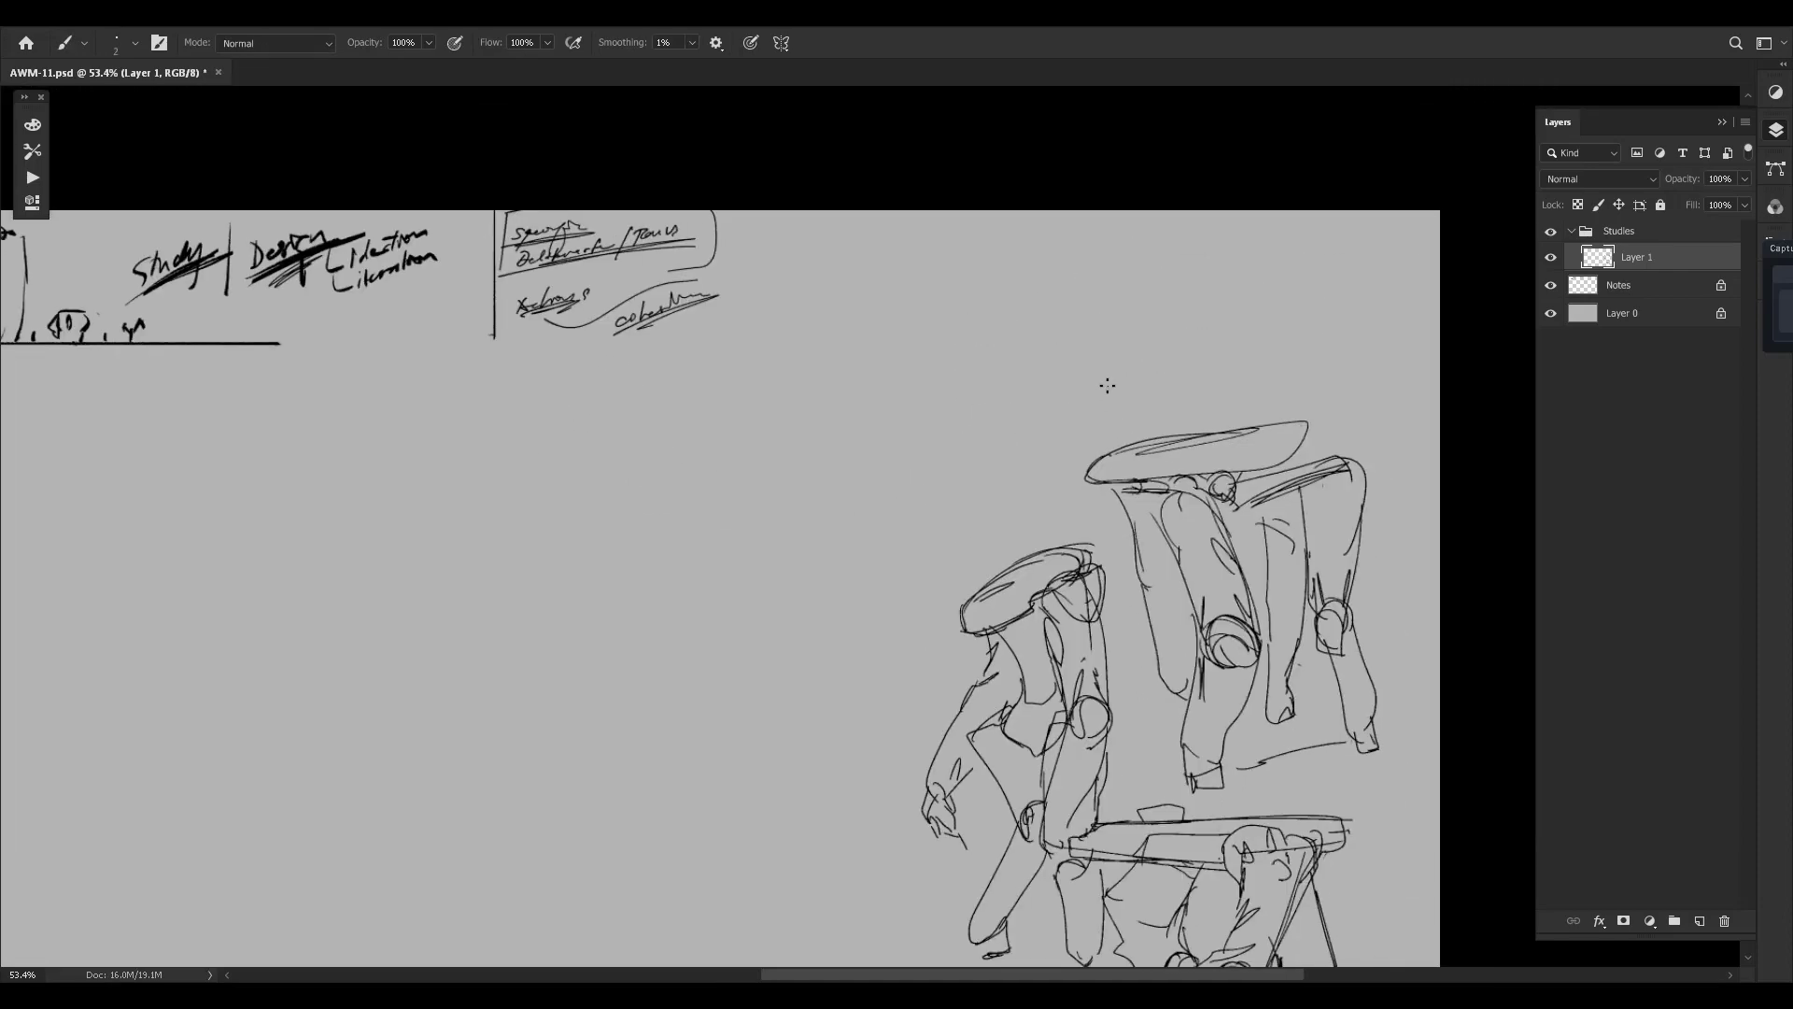
pyautogui.moveTo(1105, 391); pyautogui.dragTo(1200, 390)
pyautogui.moveTo(1214, 386); pyautogui.dragTo(1220, 390)
pyautogui.moveTo(1222, 379); pyautogui.dragTo(1239, 381)
pyautogui.moveTo(1240, 381); pyautogui.dragTo(1252, 387)
pyautogui.moveTo(1252, 389); pyautogui.dragTo(1266, 384)
pyautogui.moveTo(1268, 405)
pyautogui.mouseDown()
pyautogui.moveTo(1446, 247)
pyautogui.moveTo(1306, 308)
pyautogui.moveTo(1358, 275)
pyautogui.mouseUp()
pyautogui.moveTo(1153, 474); pyautogui.dragTo(1150, 573)
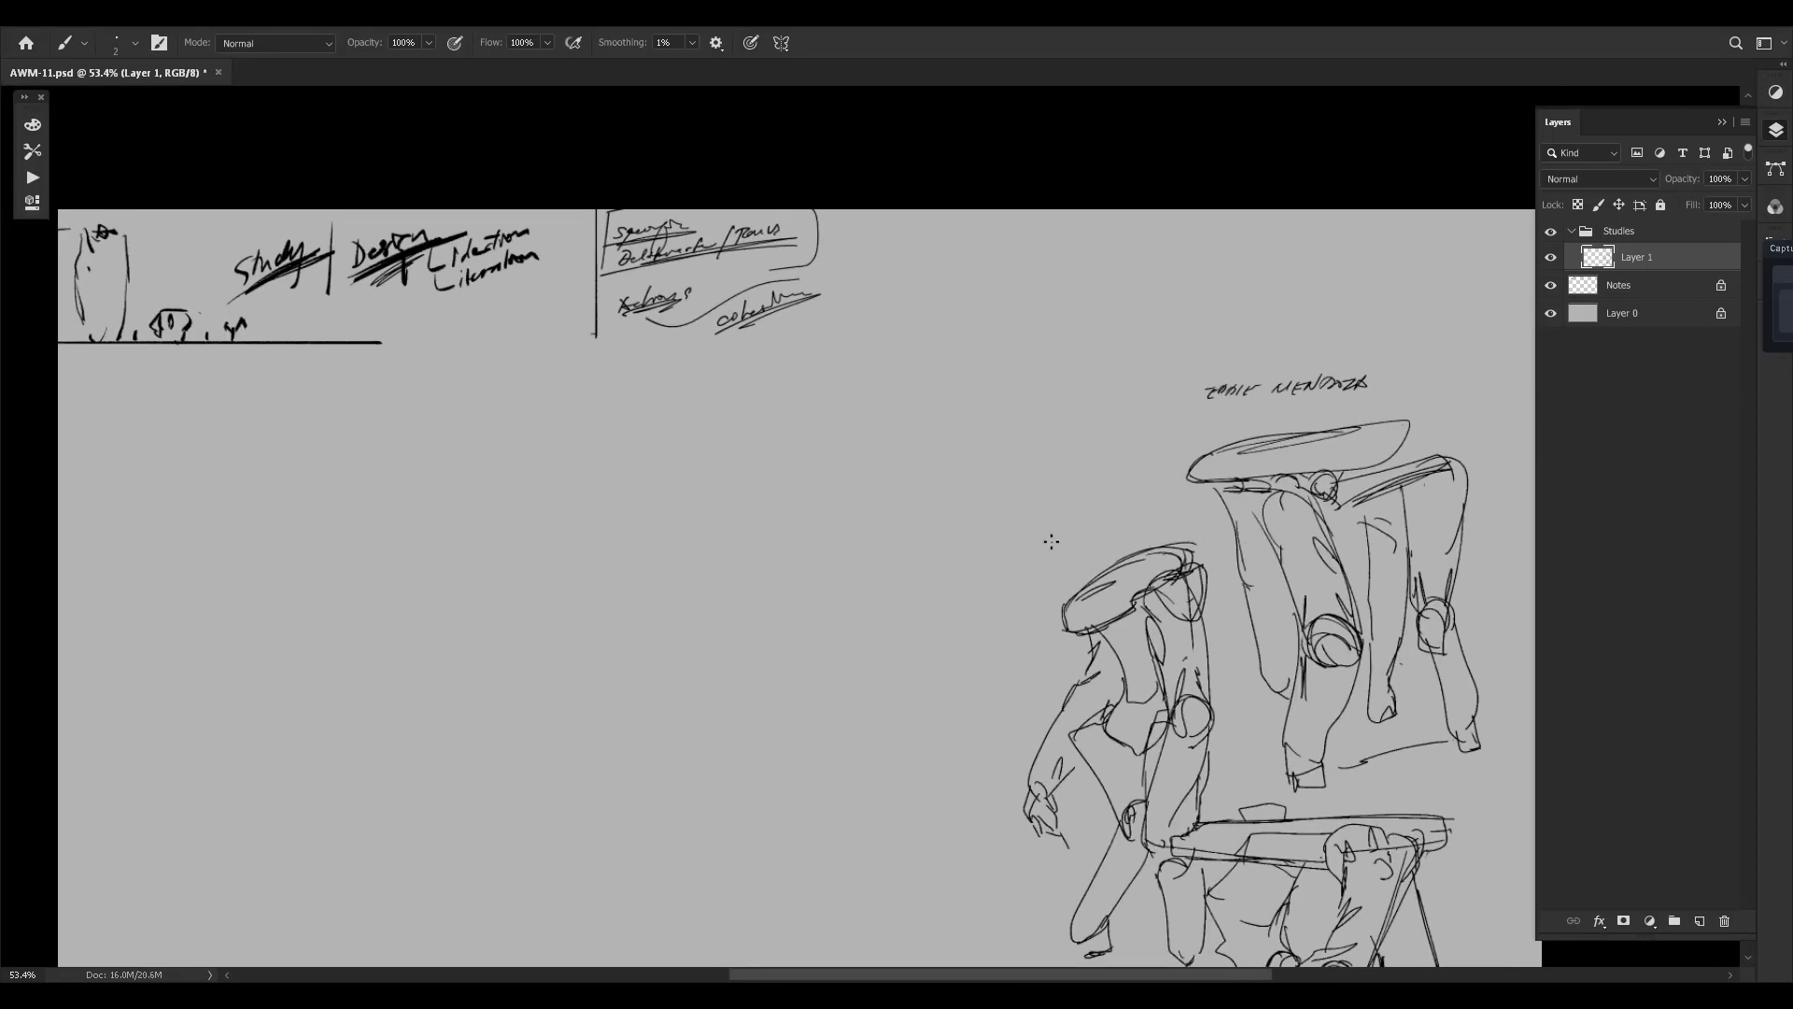
# Draw a straight horizontal divider across the full canvas width between the notes and the studies.
pyautogui.moveTo(1130, 568); pyautogui.dragTo(1077, 555)
pyautogui.moveTo(1177, 418); pyautogui.dragTo(1224, 417)
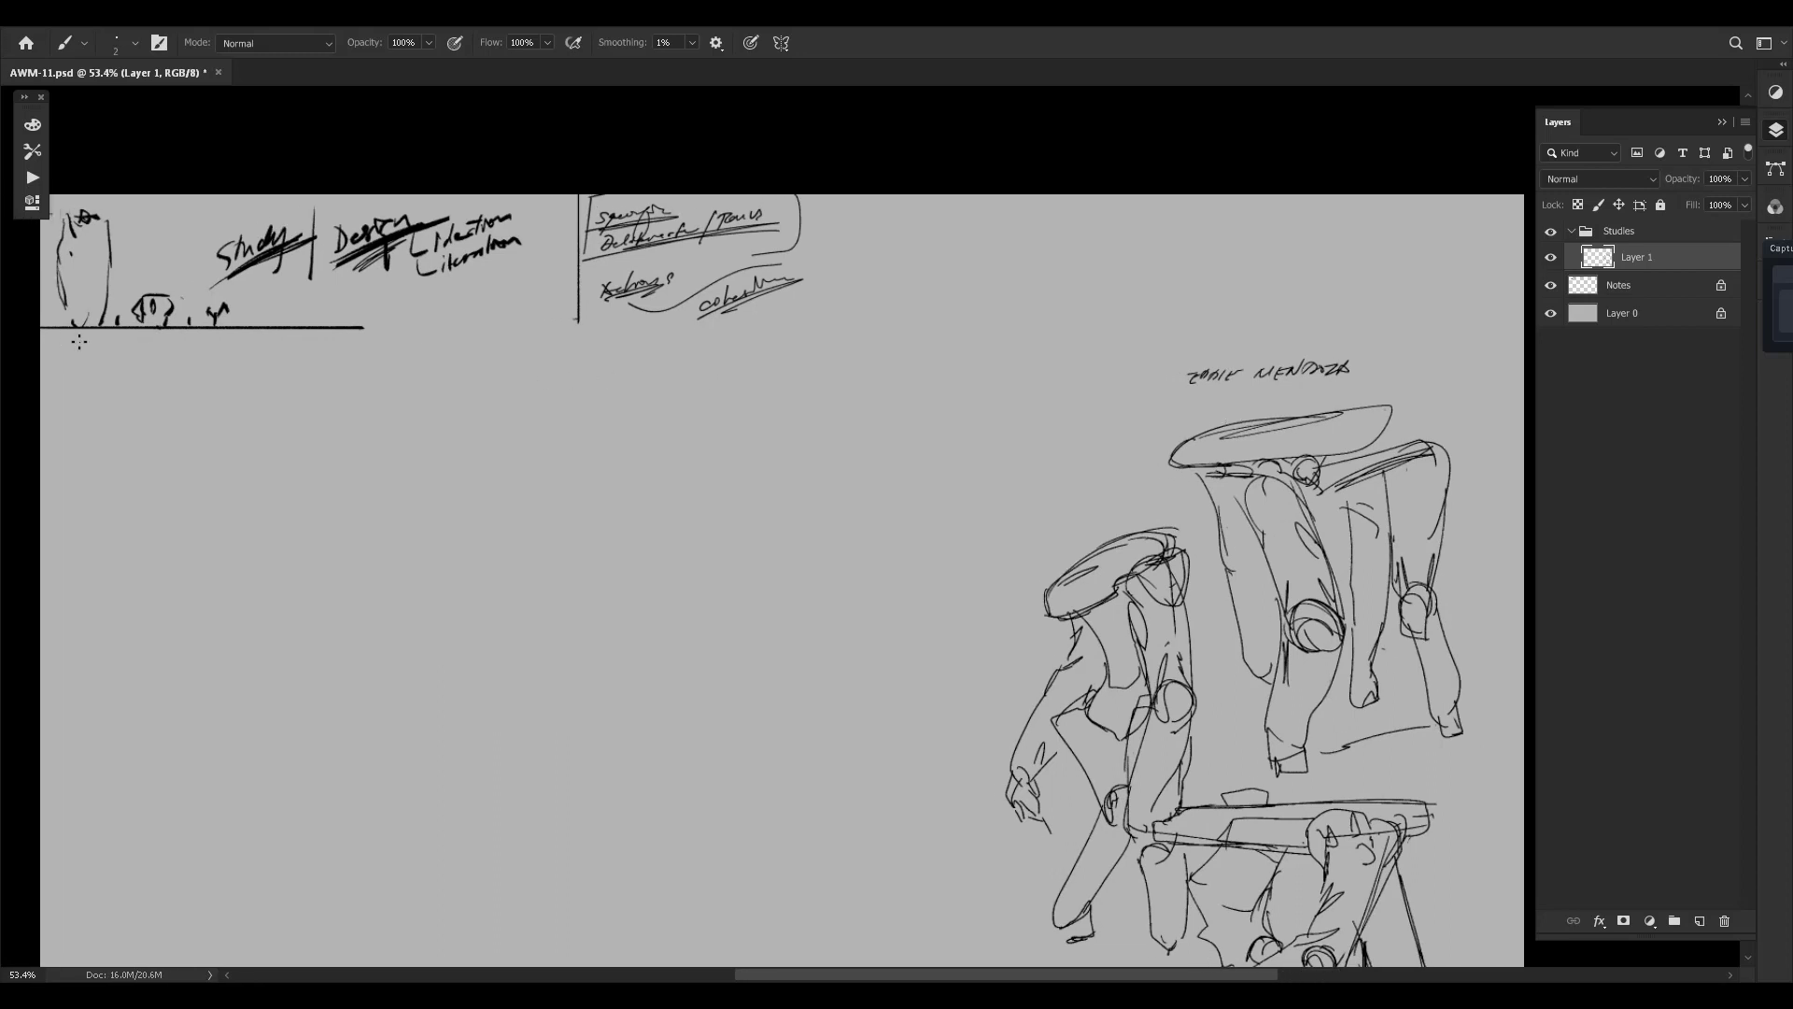
pyautogui.moveTo(38, 340); pyautogui.dragTo(1526, 341)
pyautogui.hotkey('ctrl', 'z')
pyautogui.moveTo(37, 338)
pyautogui.mouseDown()
pyautogui.moveTo(660, 275)
pyautogui.moveTo(1526, 337)
pyautogui.mouseUp()
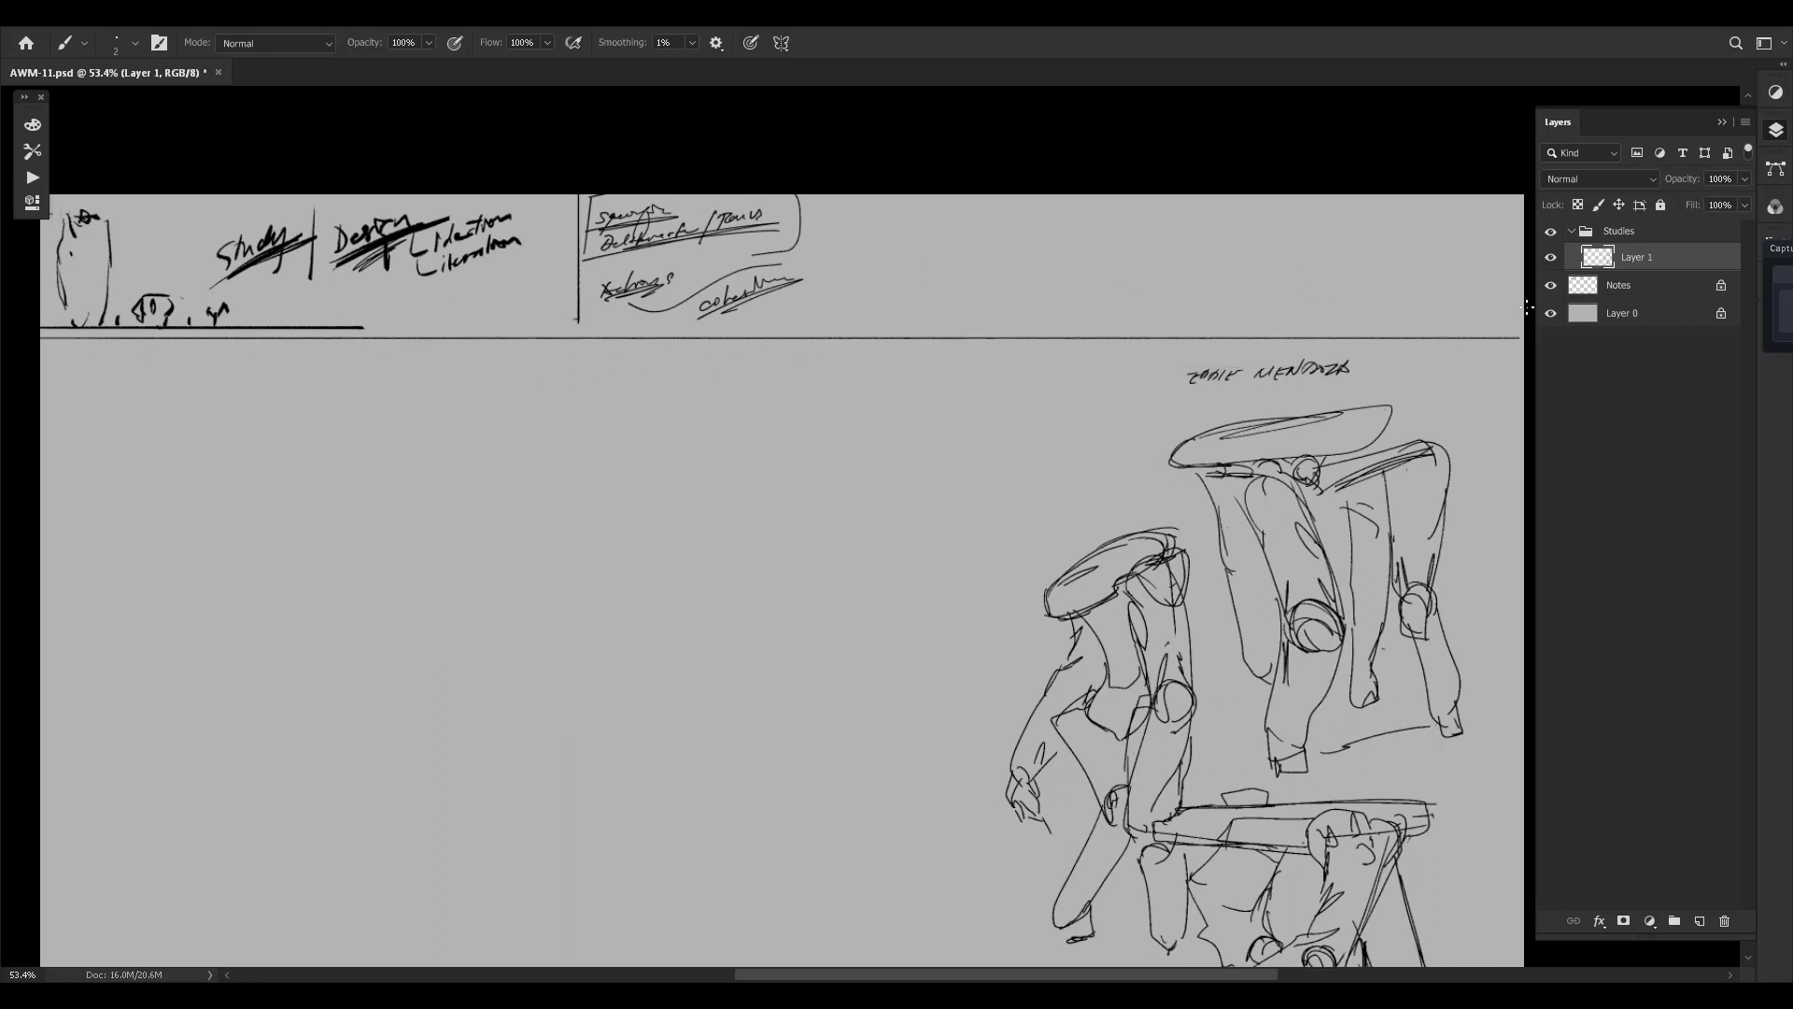
pyautogui.moveTo(1249, 317); pyautogui.dragTo(1250, 180)
# Handwrite the second artist's name beneath the divider, above the empty area beside the studies.
pyautogui.moveTo(833, 275); pyautogui.dragTo(952, 435)
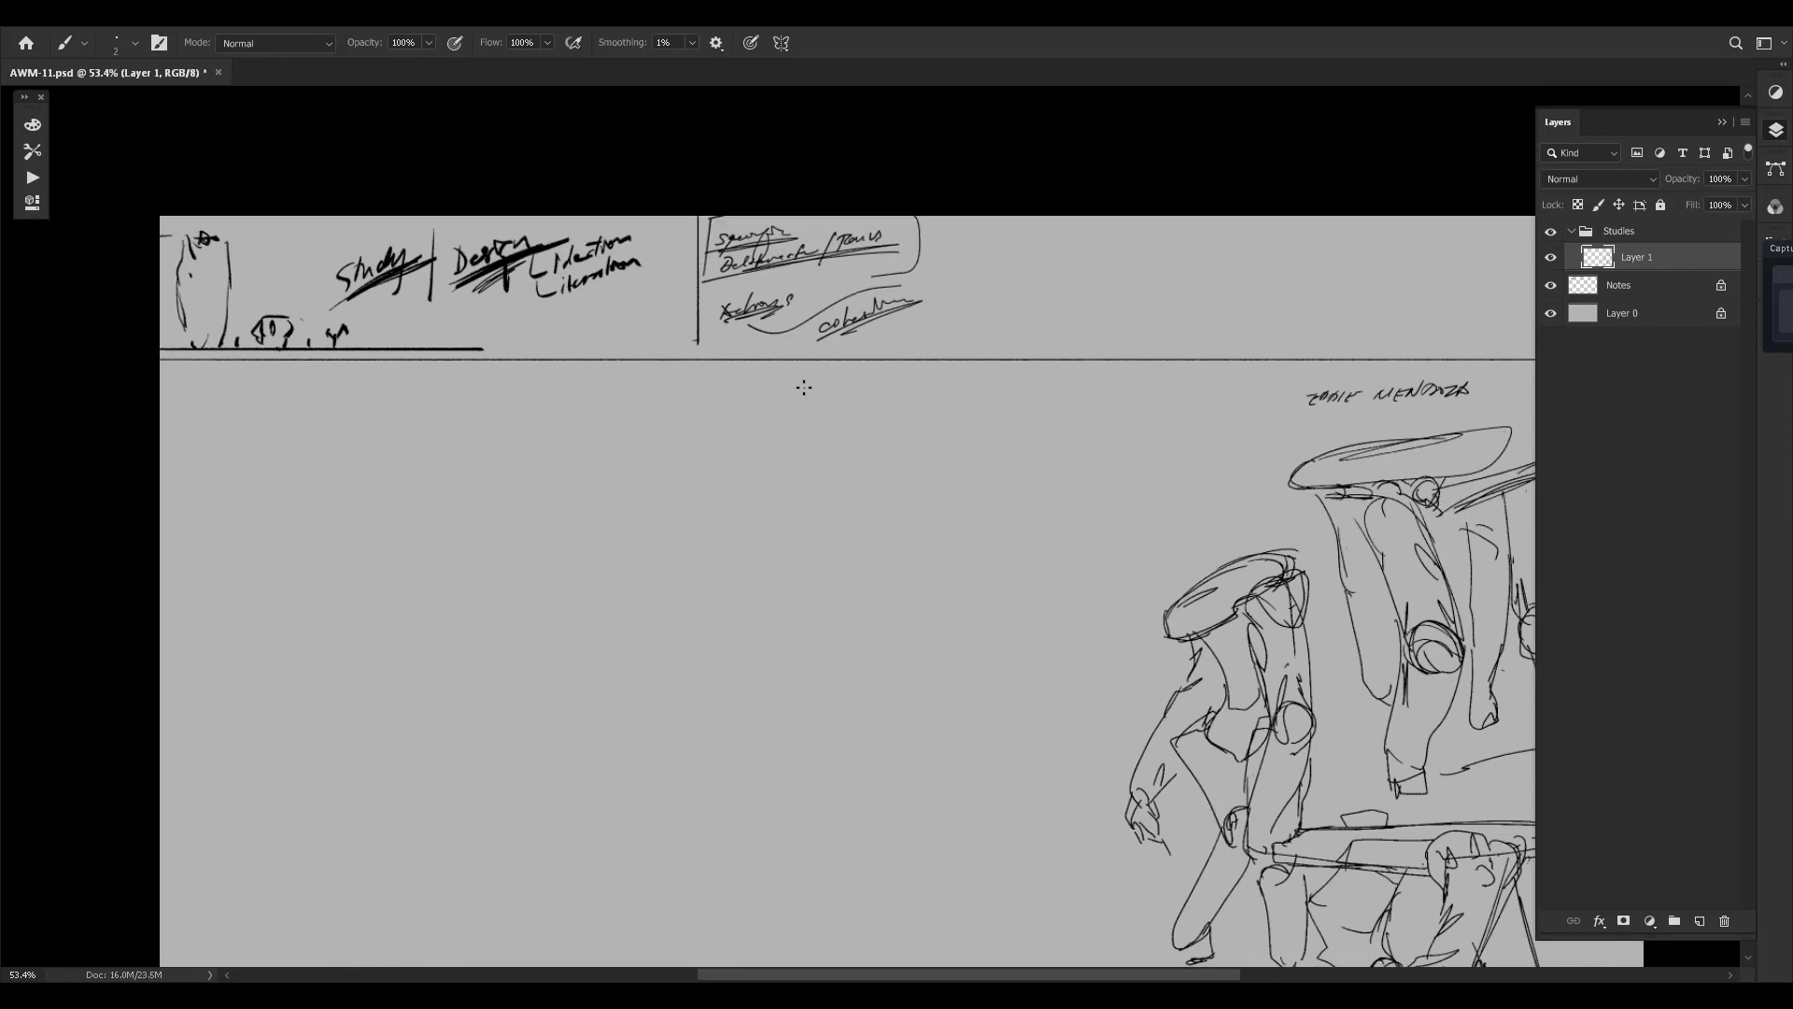
pyautogui.moveTo(795, 382); pyautogui.dragTo(809, 382)
pyautogui.moveTo(803, 382); pyautogui.dragTo(811, 391)
pyautogui.moveTo(812, 382); pyautogui.dragTo(818, 386)
pyautogui.moveTo(823, 382); pyautogui.dragTo(916, 384)
# Erase the second artist's surname and rewrite it more clearly.
pyautogui.press('e')
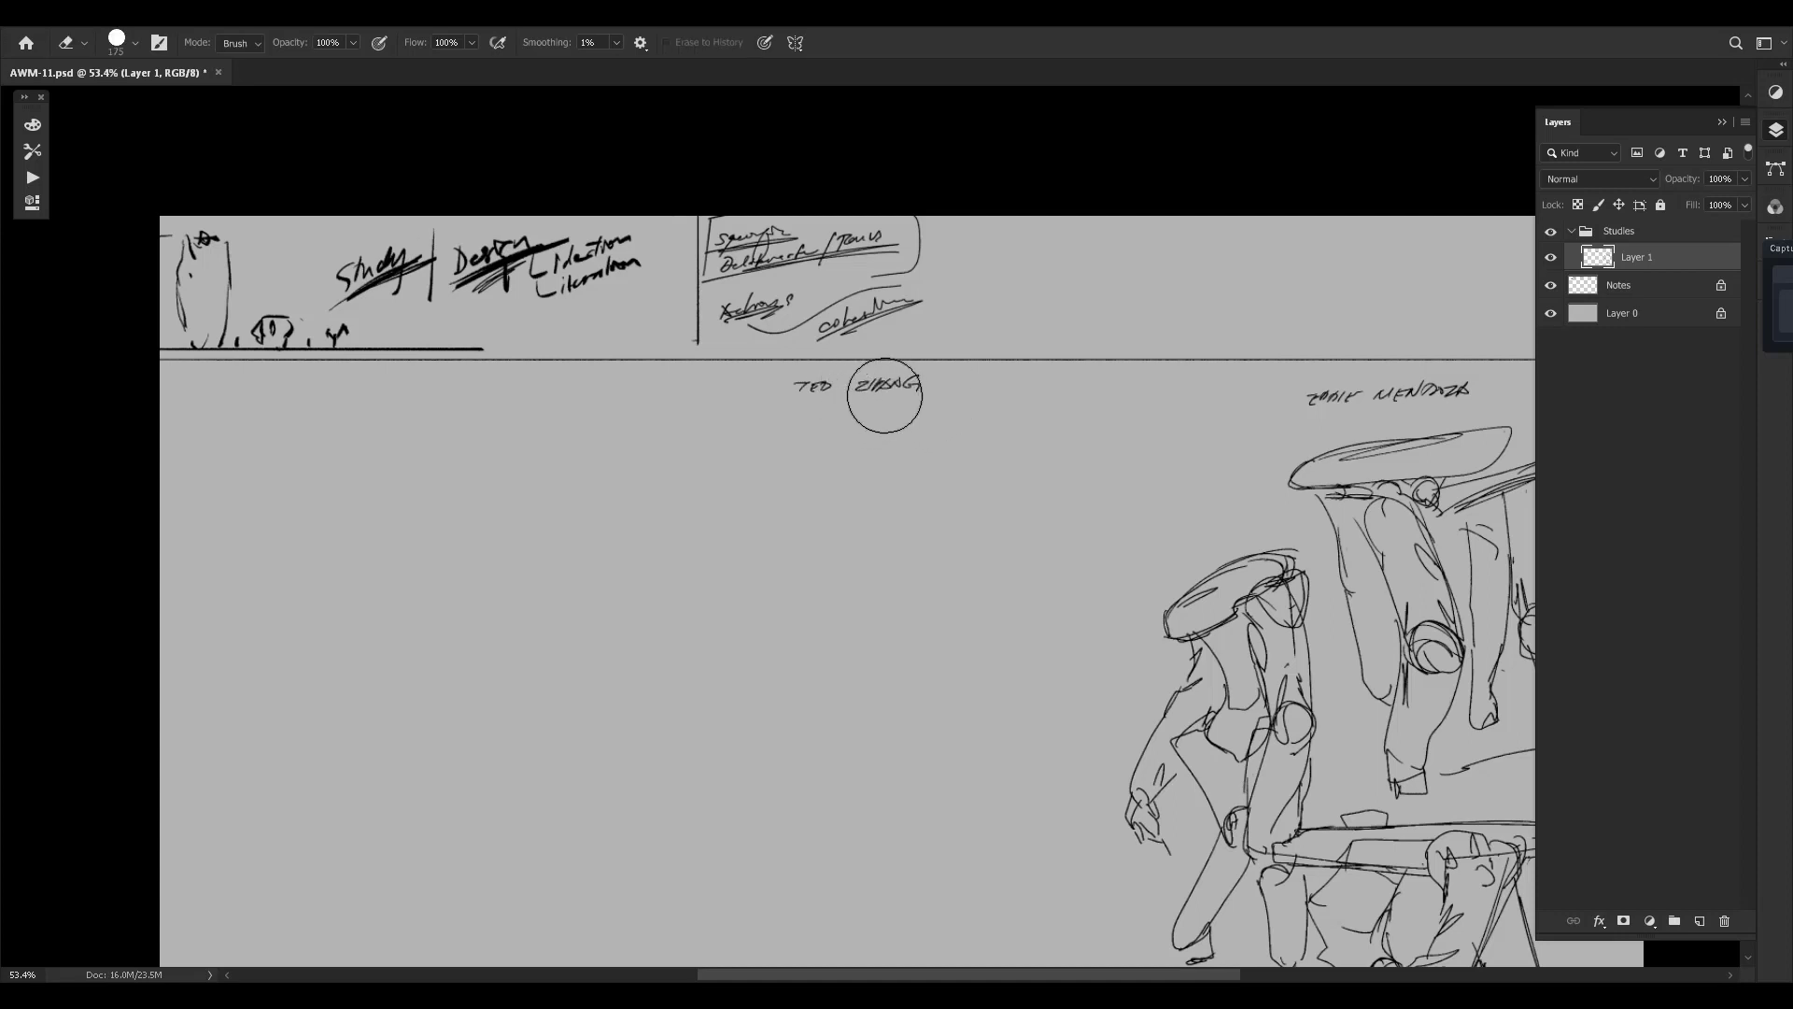
pyautogui.moveTo(885, 389); pyautogui.dragTo(872, 389)
pyautogui.press('b')
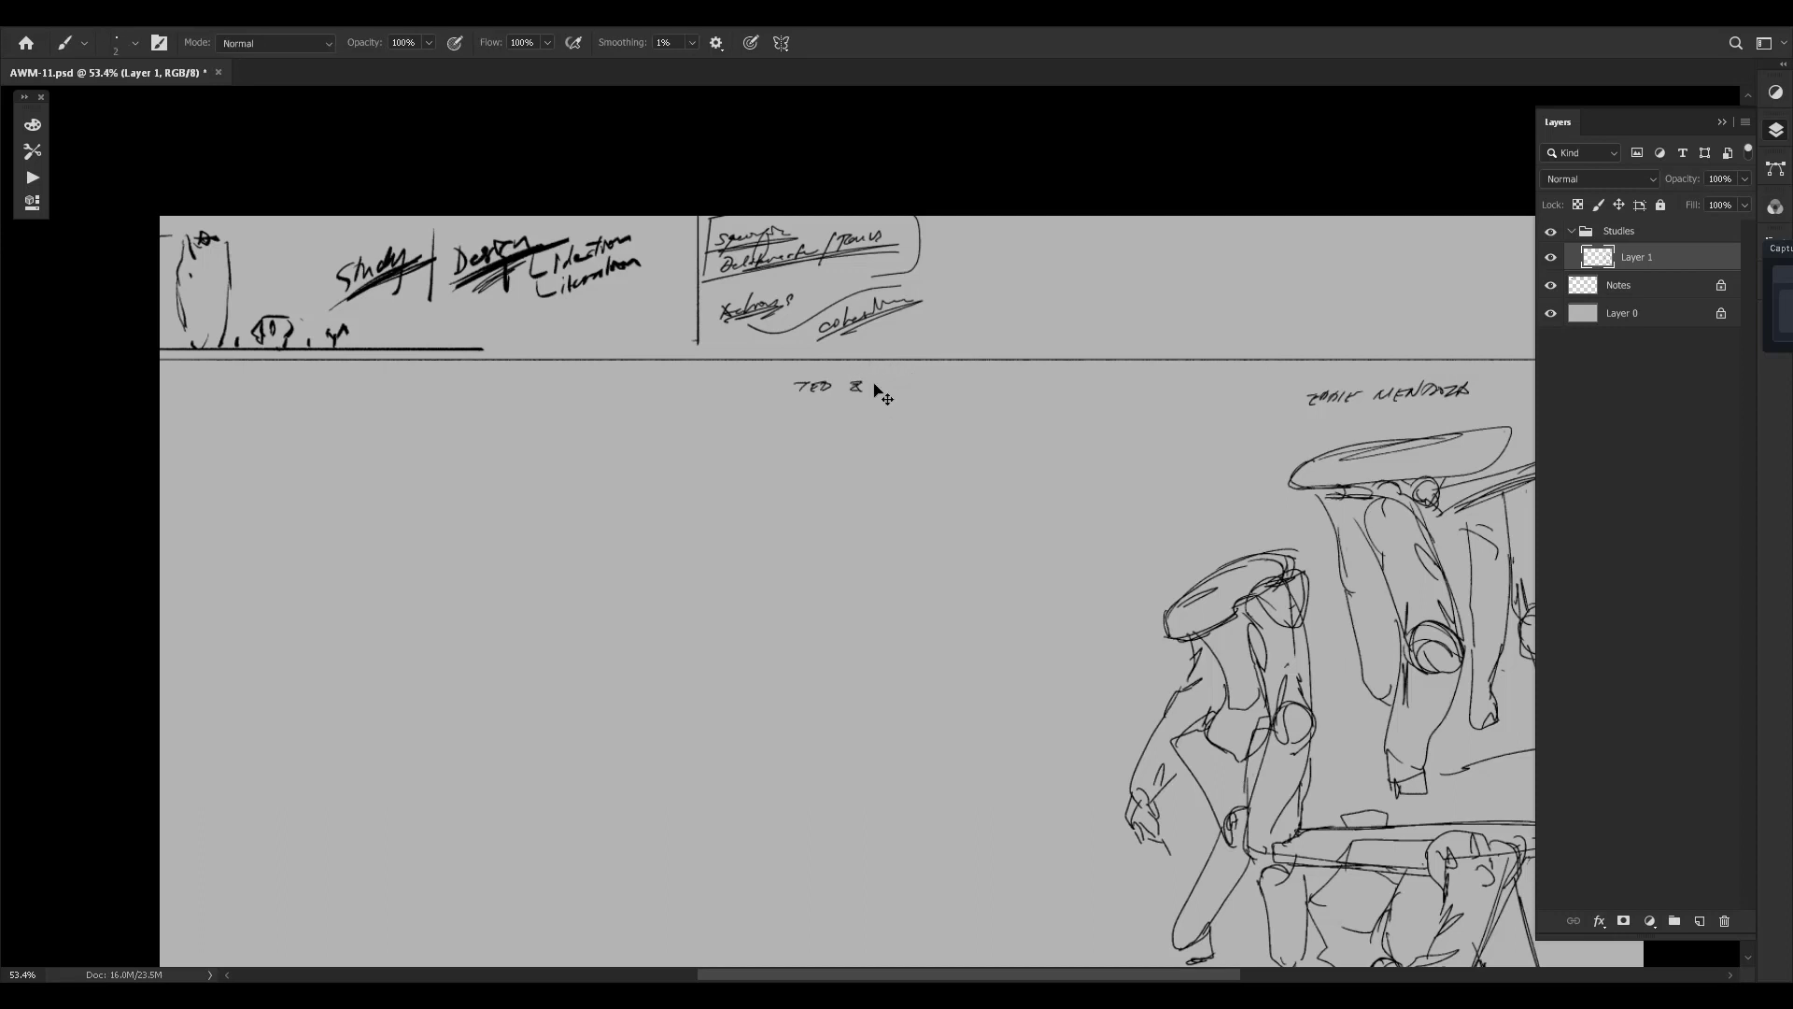
pyautogui.moveTo(850, 379); pyautogui.dragTo(926, 388)
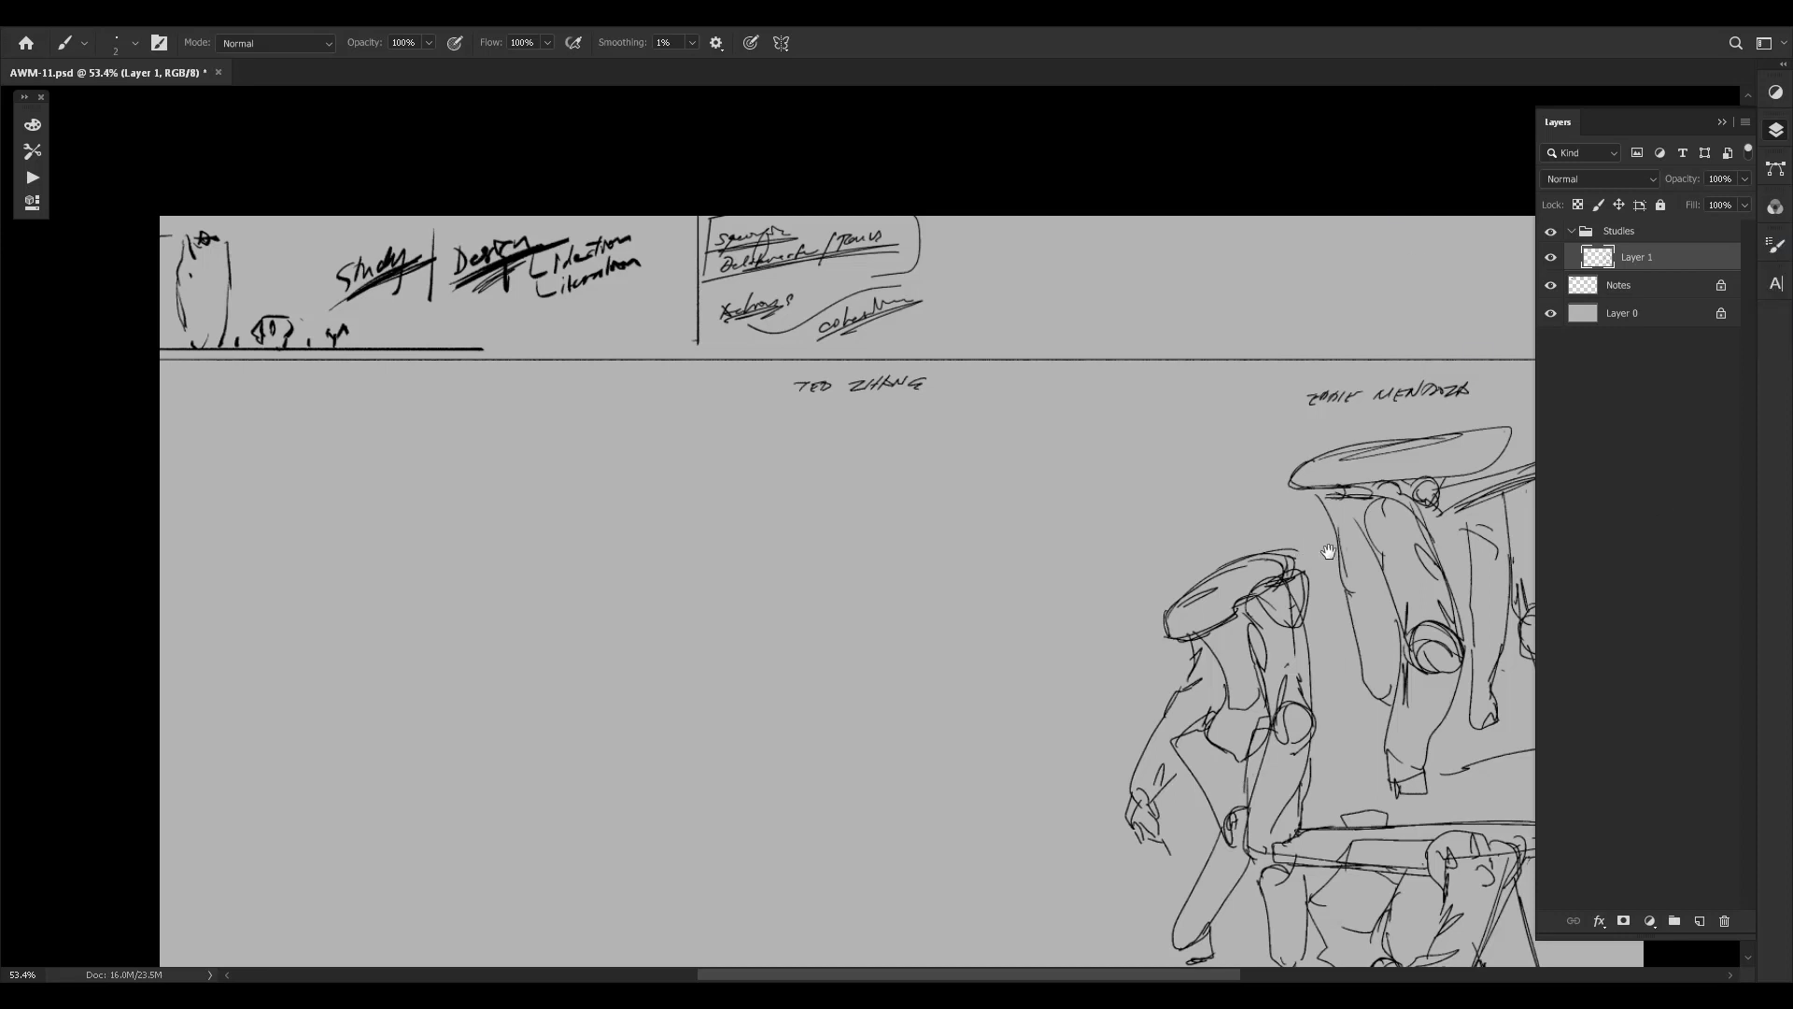
# Sketch an angular head with a large swept-back pointed headpiece and a flared shoulder shape beneath the second artist's name.
pyautogui.moveTo(1327, 551); pyautogui.dragTo(1157, 411)
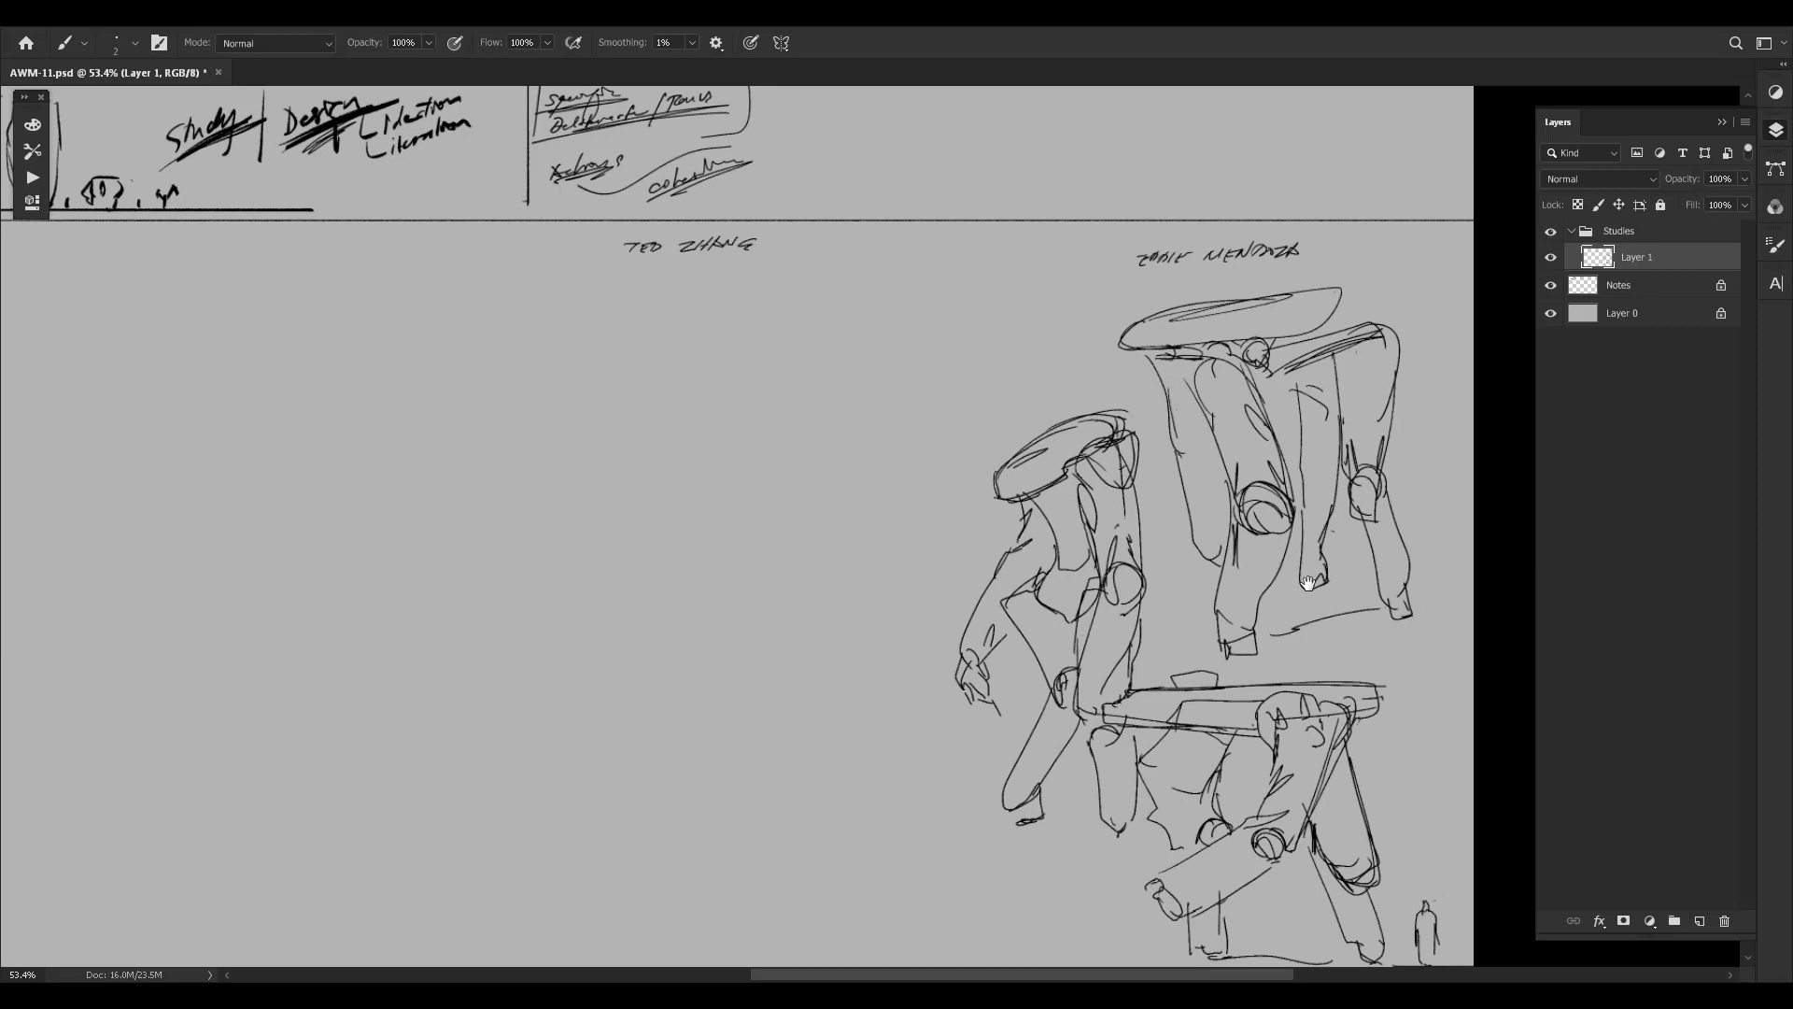
pyautogui.moveTo(1044, 462); pyautogui.dragTo(1079, 445)
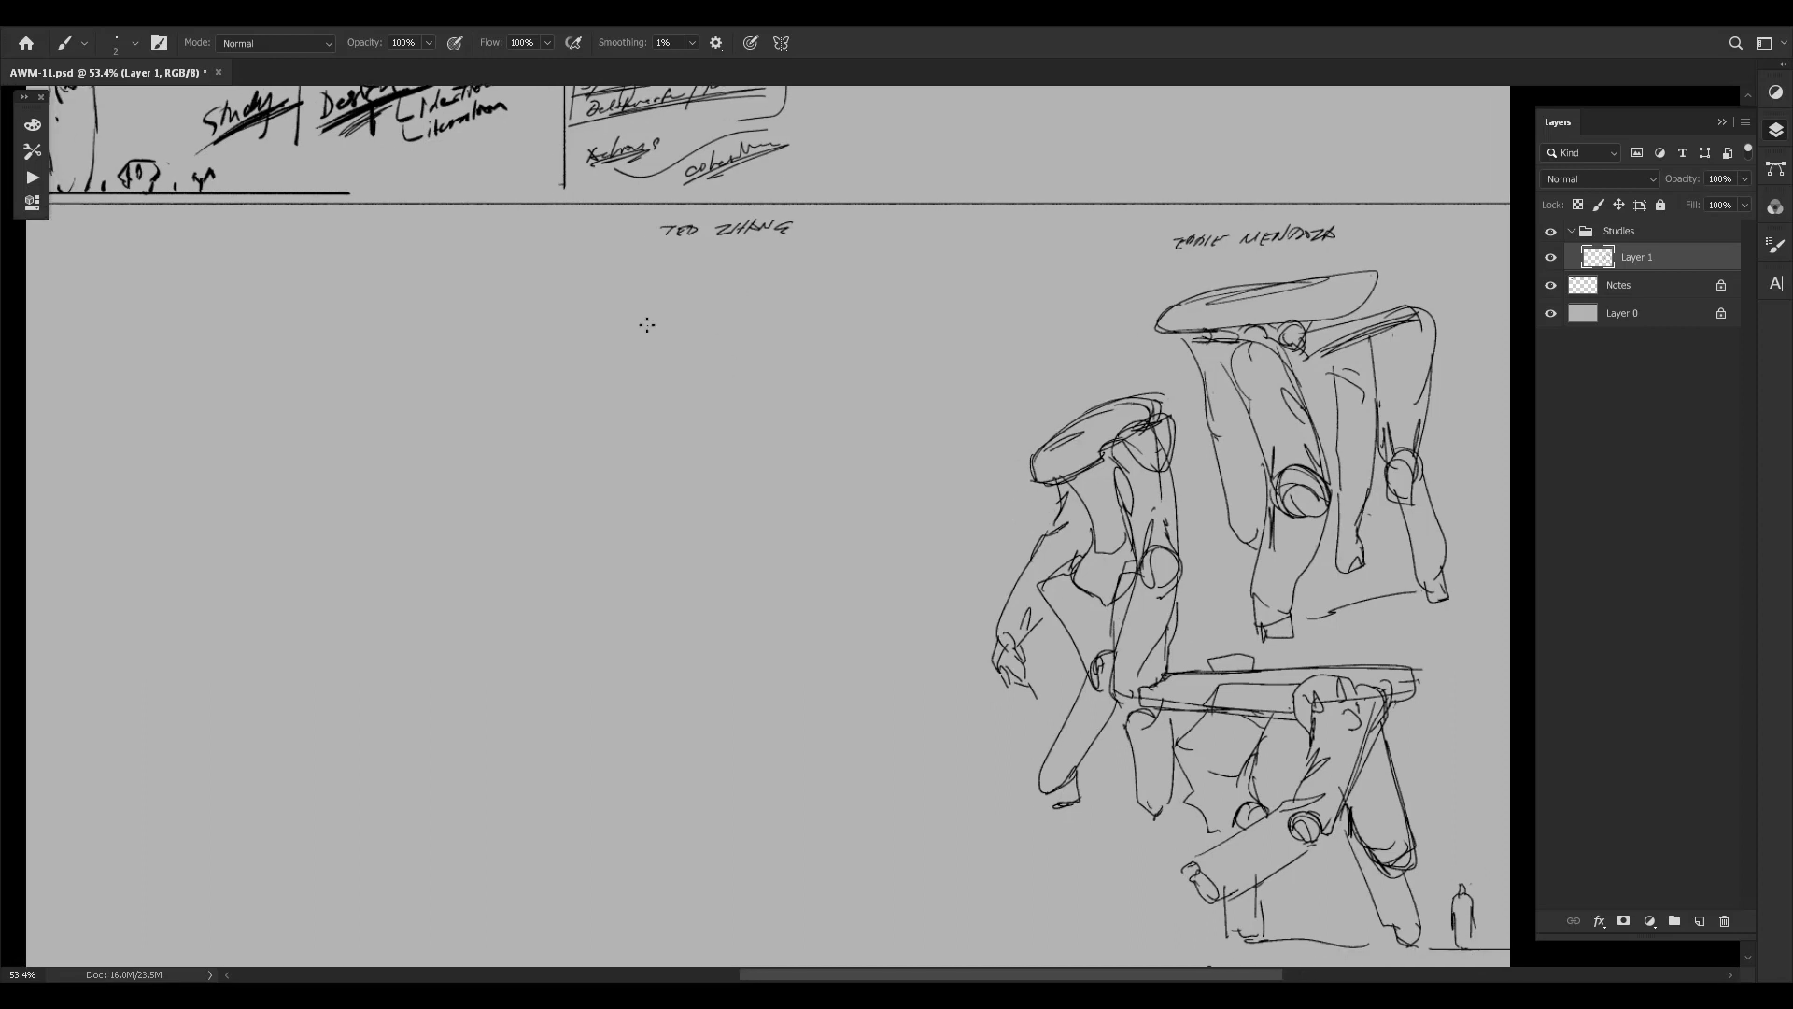
pyautogui.moveTo(656, 311)
pyautogui.mouseDown()
pyautogui.moveTo(726, 340)
pyautogui.moveTo(729, 366)
pyautogui.moveTo(712, 337)
pyautogui.moveTo(787, 344)
pyautogui.moveTo(733, 407)
pyautogui.moveTo(706, 375)
pyautogui.moveTo(746, 317)
pyautogui.moveTo(784, 341)
pyautogui.moveTo(762, 367)
pyautogui.moveTo(699, 344)
pyautogui.moveTo(707, 332)
pyautogui.moveTo(449, 275)
pyautogui.moveTo(549, 474)
pyautogui.mouseUp()
pyautogui.hotkey('ctrl', 'z')
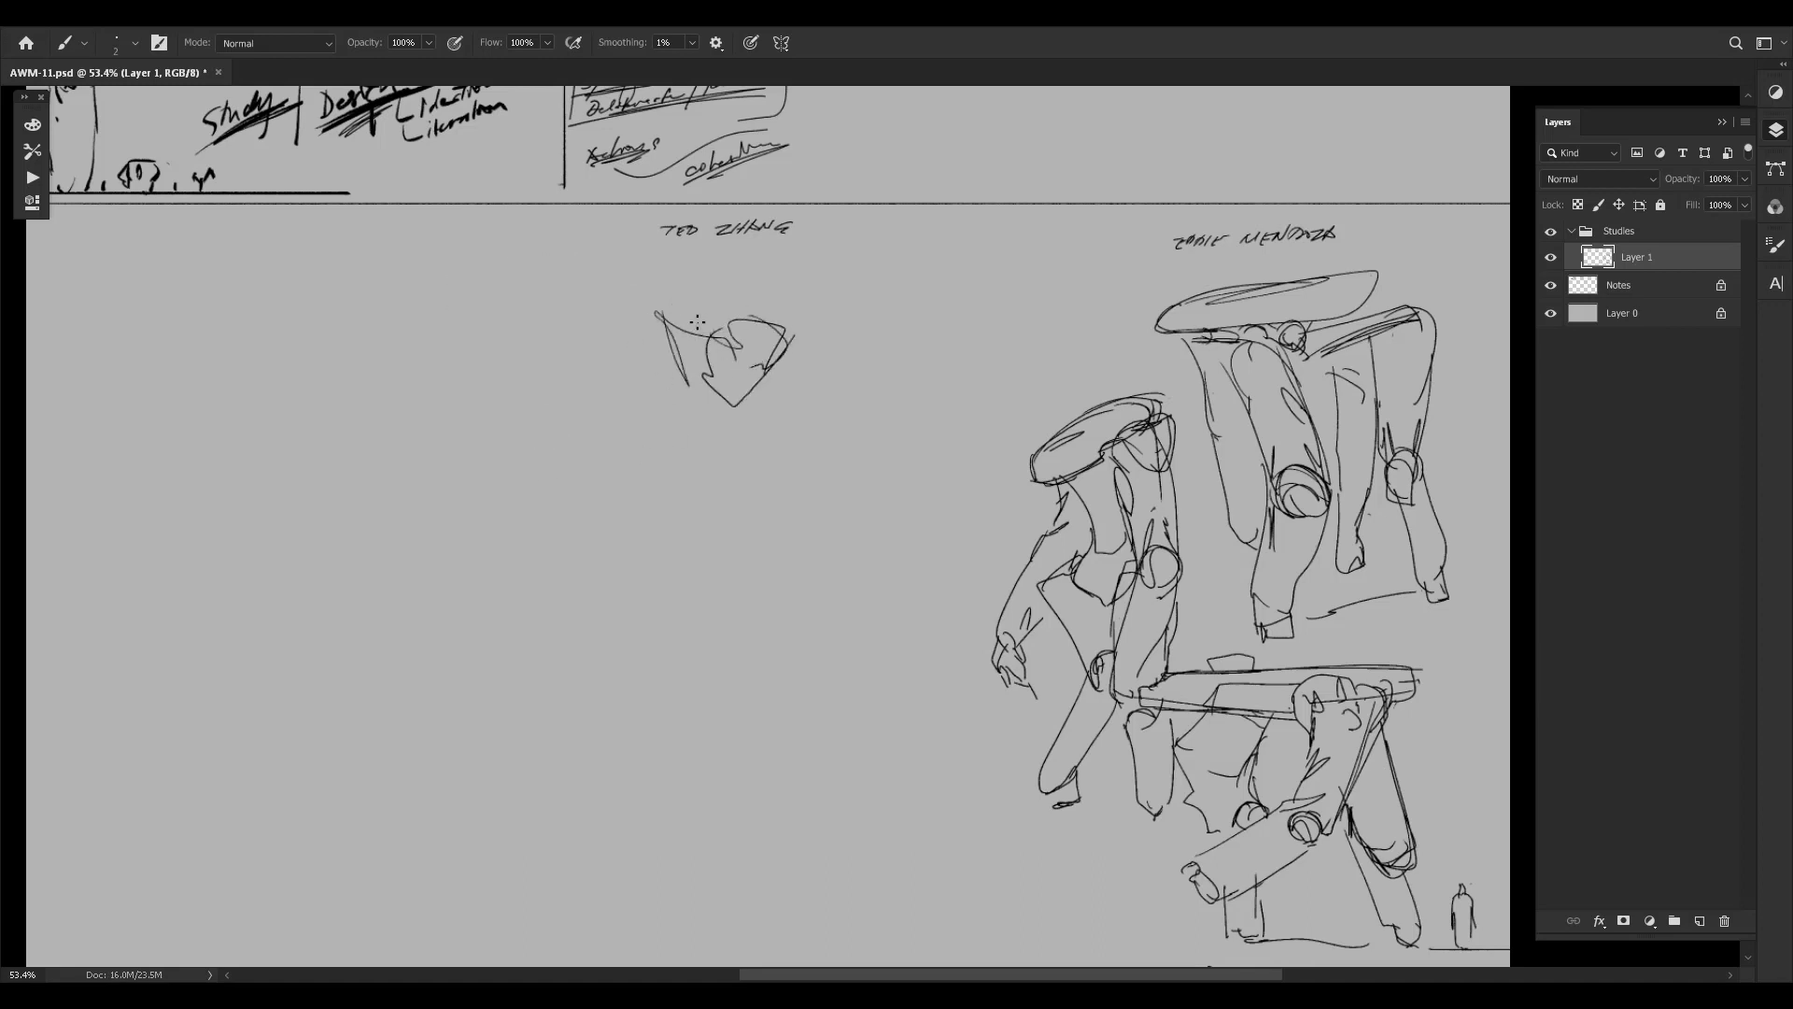
pyautogui.moveTo(721, 329); pyautogui.dragTo(589, 376)
pyautogui.moveTo(712, 403)
pyautogui.mouseDown()
pyautogui.moveTo(670, 385)
pyautogui.moveTo(715, 364)
pyautogui.moveTo(588, 479)
pyautogui.mouseUp()
pyautogui.hotkey('ctrl', 'z')
pyautogui.moveTo(641, 402)
pyautogui.mouseDown()
pyautogui.moveTo(591, 440)
pyautogui.moveTo(650, 474)
pyautogui.mouseUp()
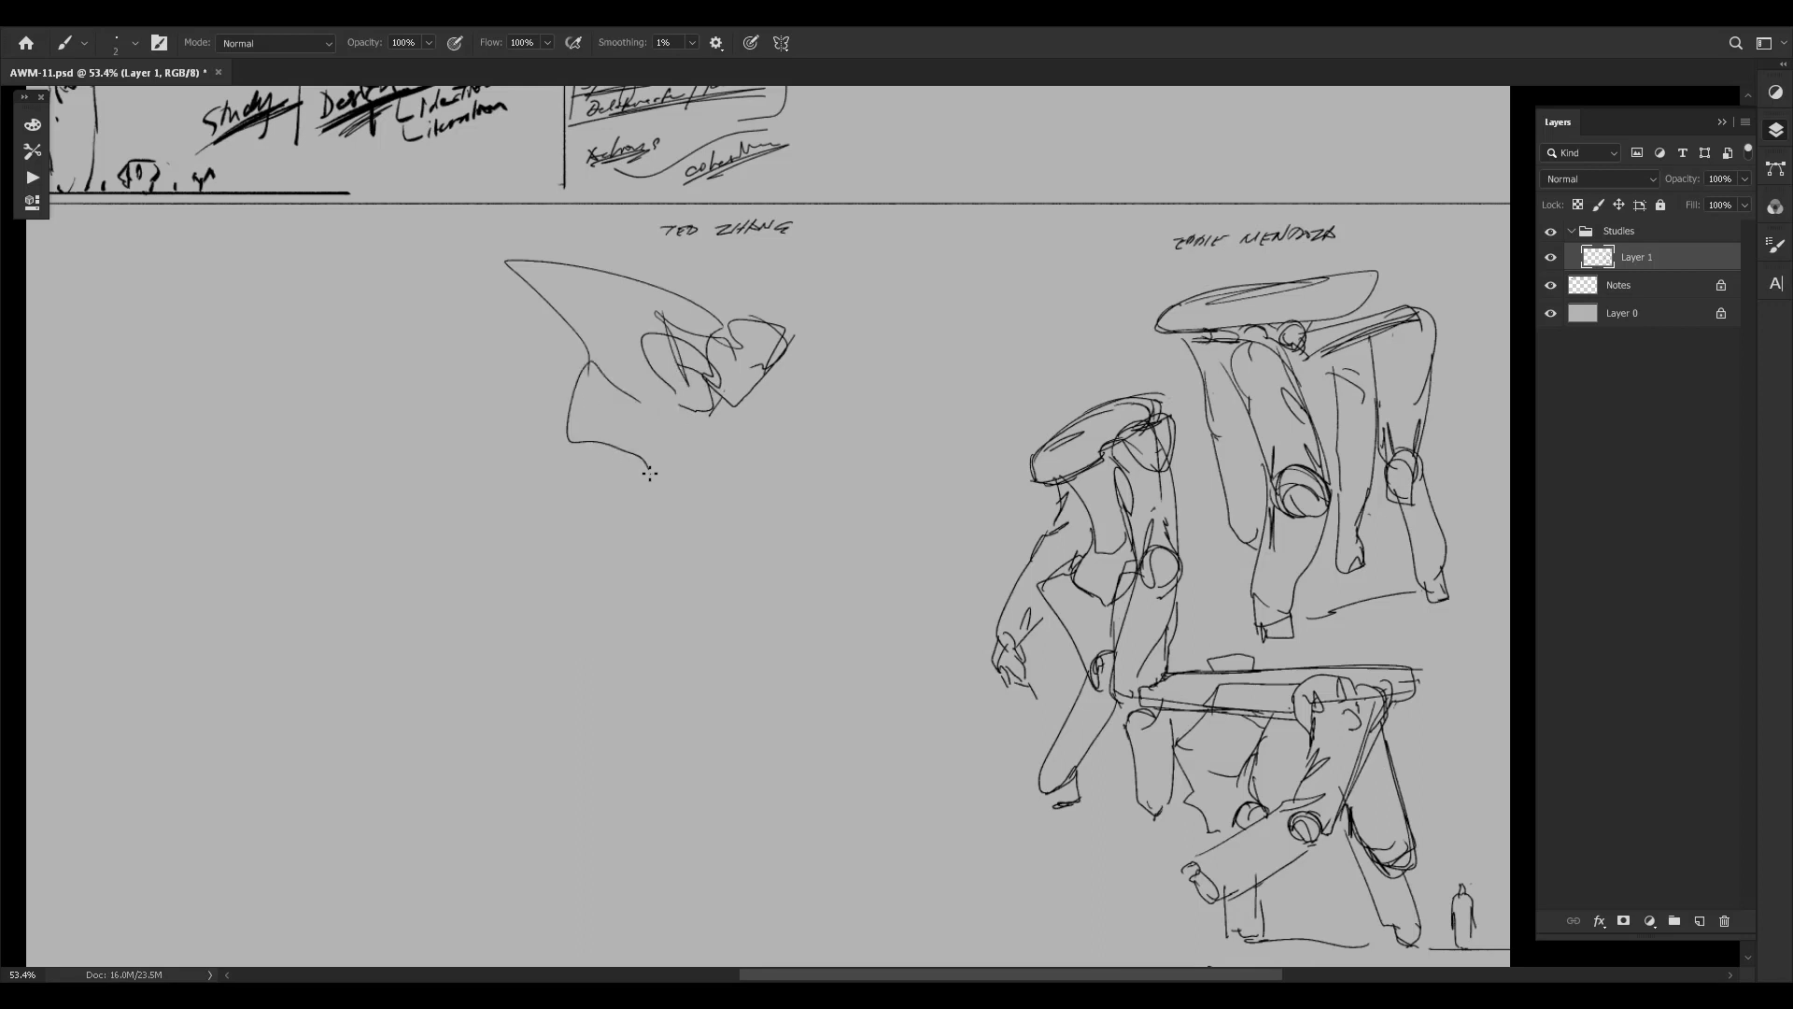
# Sketch the figure's collar, chest, narrow waist and hip lines below the shoulder shape.
pyautogui.moveTo(676, 370)
pyautogui.mouseDown()
pyautogui.moveTo(696, 414)
pyautogui.moveTo(731, 404)
pyautogui.moveTo(708, 417)
pyautogui.moveTo(722, 442)
pyautogui.moveTo(728, 420)
pyautogui.moveTo(721, 454)
pyautogui.moveTo(705, 420)
pyautogui.moveTo(715, 465)
pyautogui.moveTo(683, 479)
pyautogui.moveTo(679, 520)
pyautogui.moveTo(713, 546)
pyautogui.moveTo(695, 555)
pyautogui.moveTo(734, 568)
pyautogui.moveTo(720, 552)
pyautogui.moveTo(626, 612)
pyautogui.mouseUp()
pyautogui.hotkey('ctrl', 'z')
pyautogui.hotkey('ctrl', 'z')
pyautogui.hotkey('ctrl', 'z')
pyautogui.hotkey('ctrl', 'z')
pyautogui.hotkey('ctrl', 'z')
pyautogui.hotkey('ctrl', 'z')
pyautogui.hotkey('ctrl', 'z')
pyautogui.hotkey('ctrl', 'z')
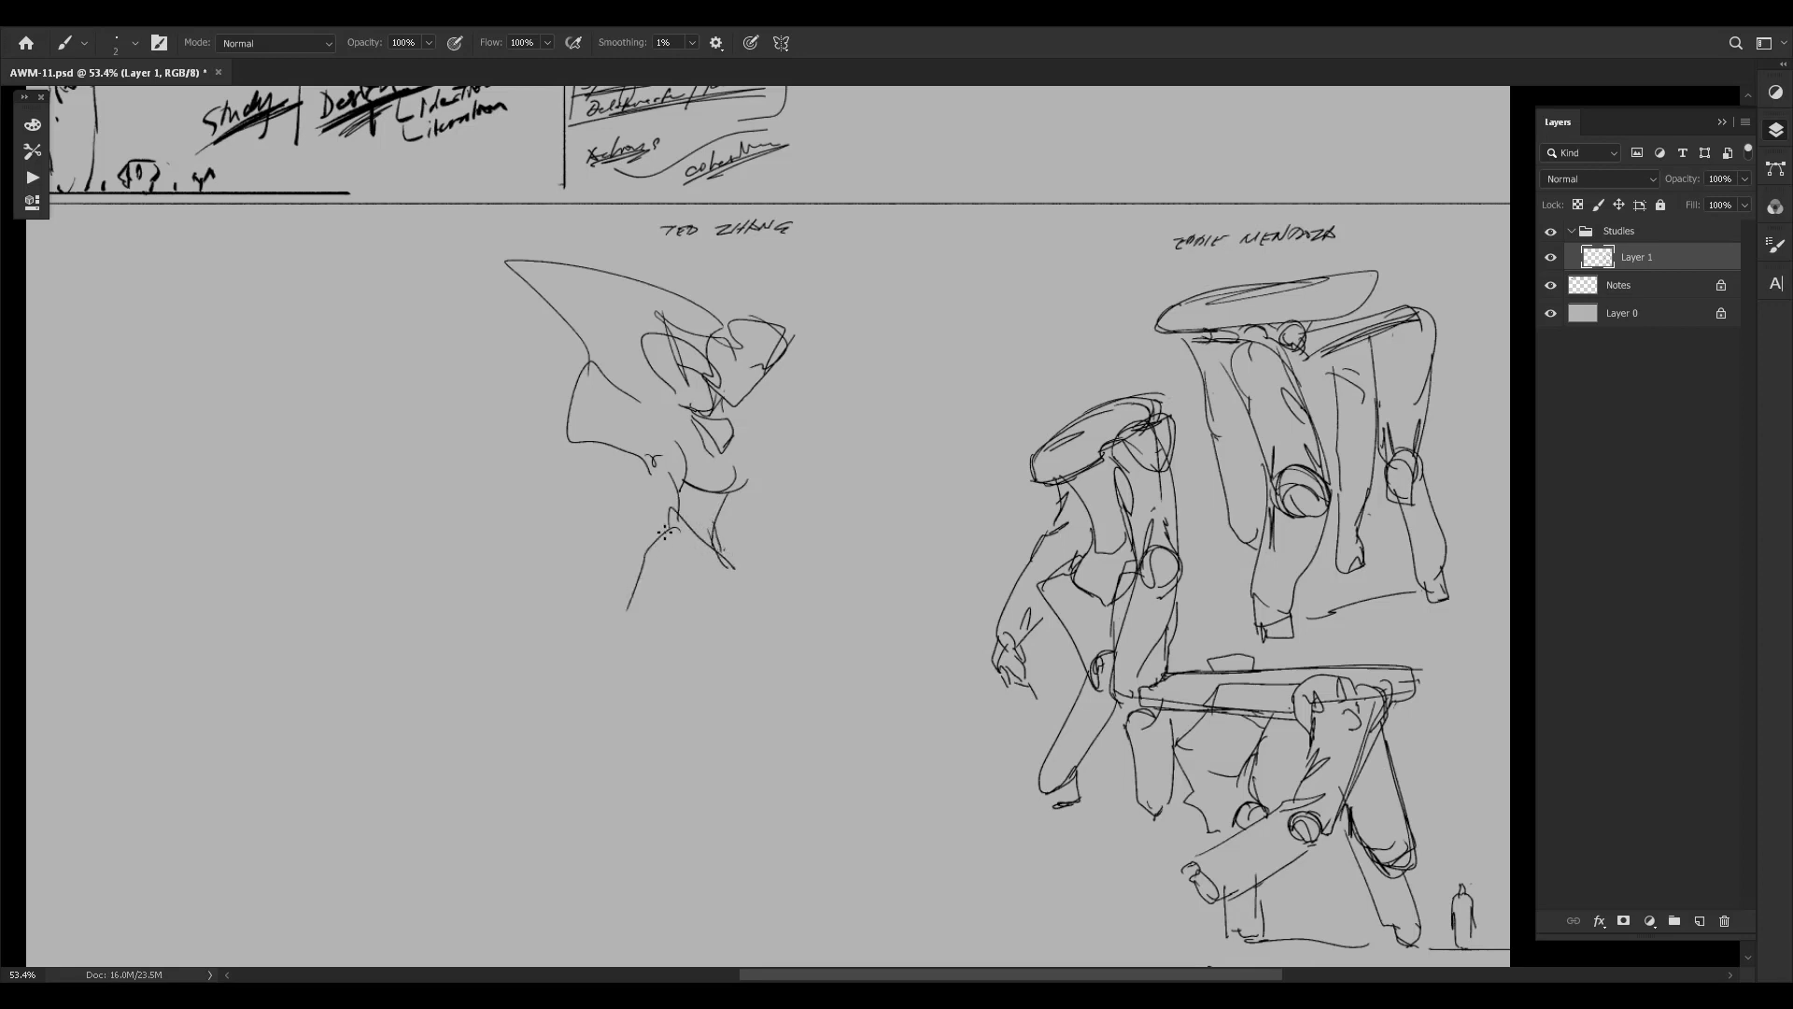
# Draw two long sweeping leg lines from the hips down to a wide stance.
pyautogui.moveTo(655, 530); pyautogui.dragTo(519, 845)
pyautogui.hotkey('ctrl', 'z')
pyautogui.moveTo(715, 530); pyautogui.dragTo(770, 785)
pyautogui.hotkey('ctrl', 'z')
pyautogui.hotkey('ctrl', 'z')
pyautogui.moveTo(714, 530); pyautogui.dragTo(780, 900)
pyautogui.hotkey('ctrl', 'z')
pyautogui.moveTo(749, 738); pyautogui.dragTo(798, 917)
pyautogui.moveTo(717, 531); pyautogui.dragTo(544, 932)
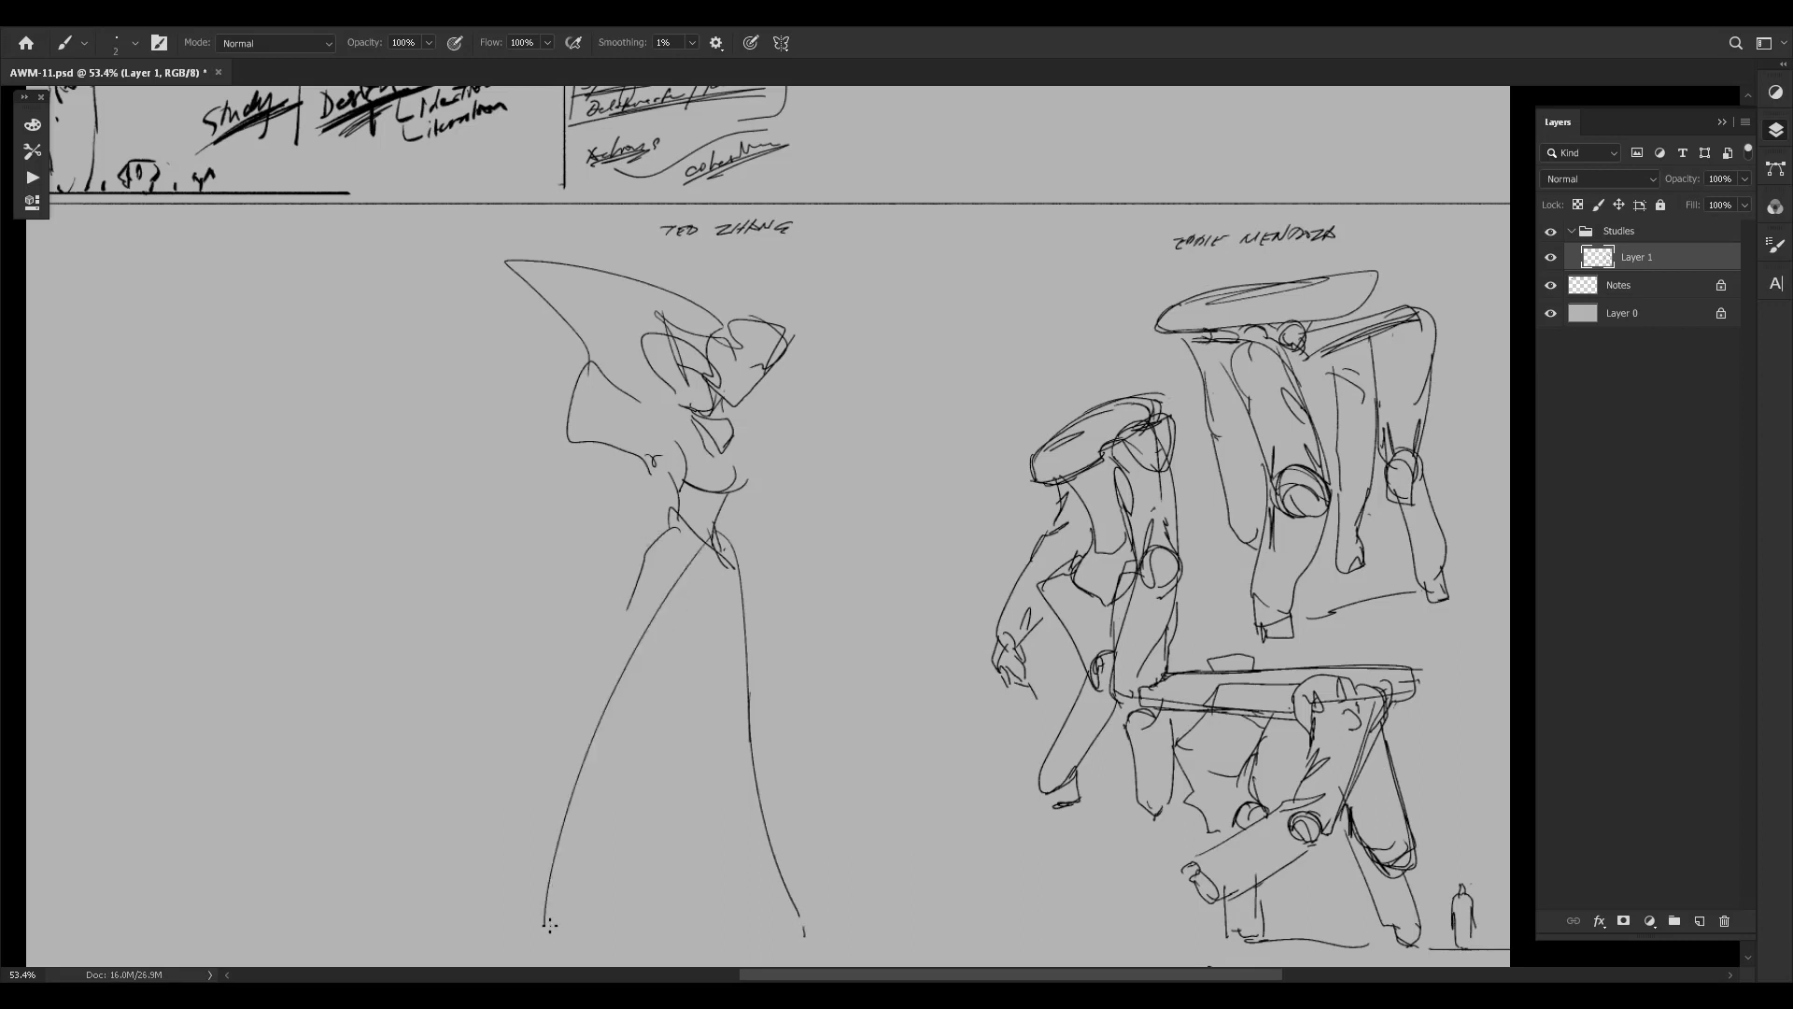
pyautogui.moveTo(671, 561); pyautogui.dragTo(551, 937)
pyautogui.moveTo(771, 786); pyautogui.dragTo(756, 750)
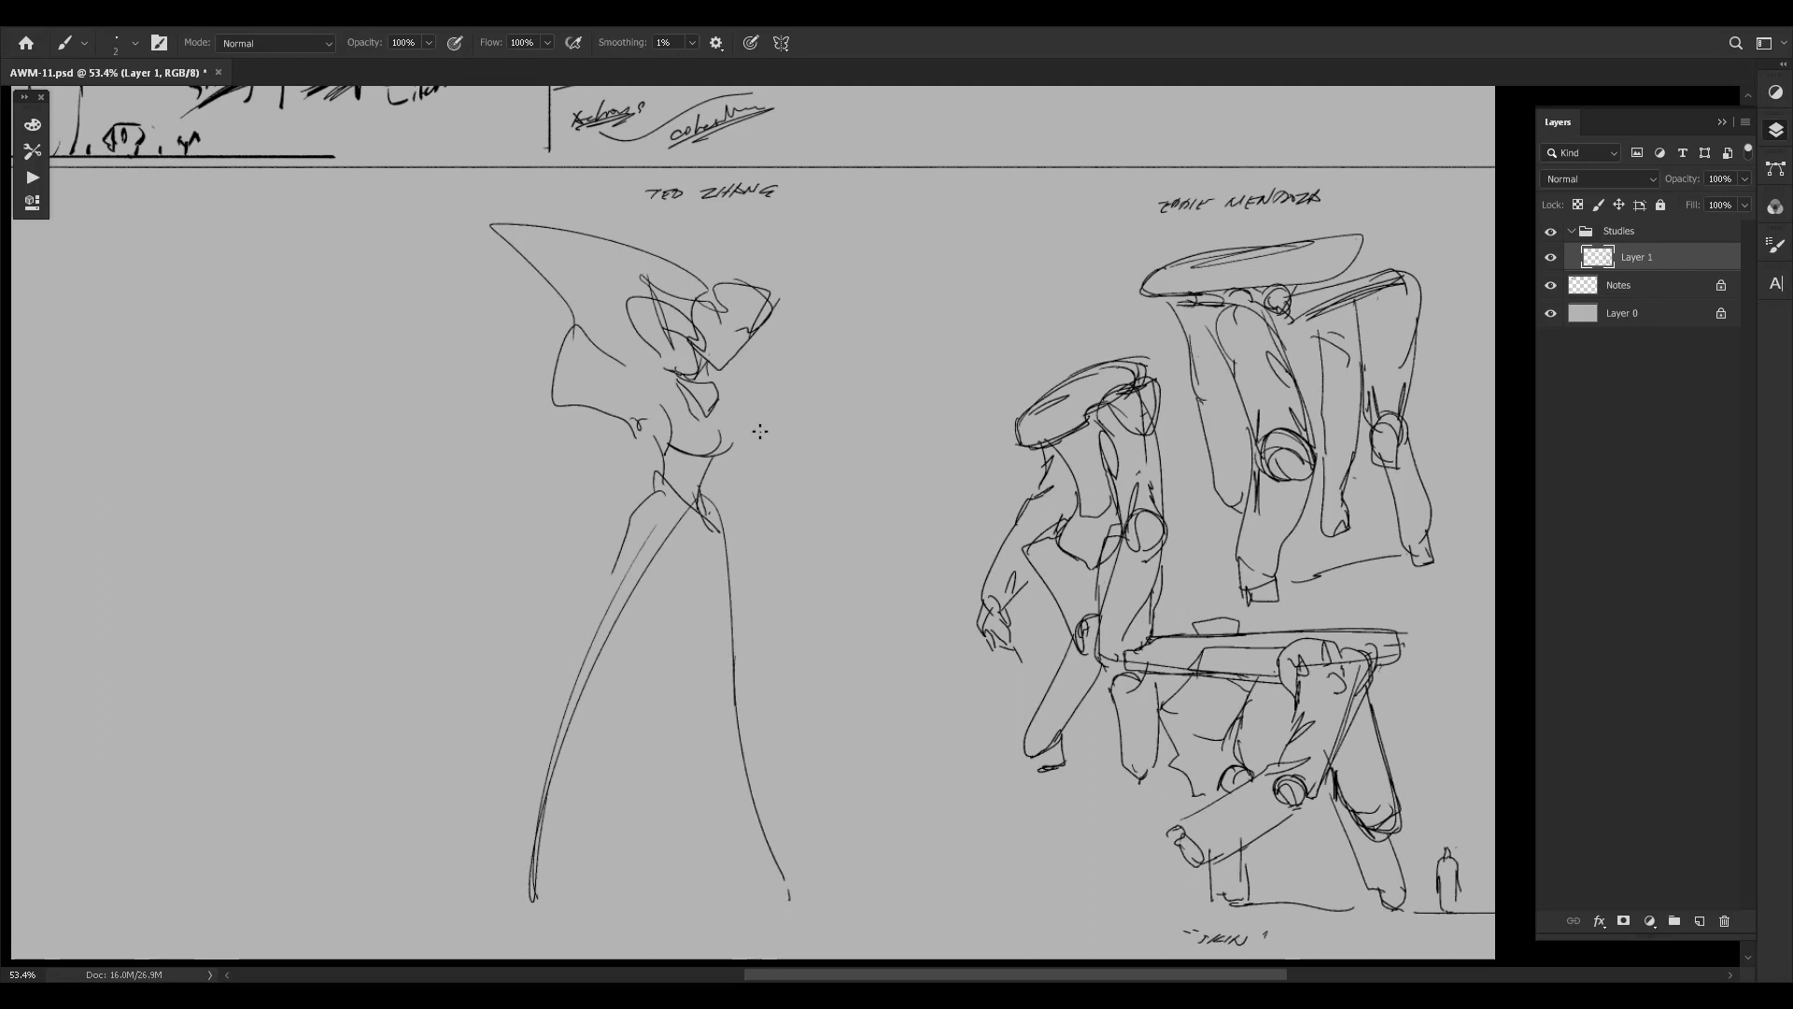
# Flip the canvas view horizontally to check the figure's silhouette, and restore the normal orientation.
pyautogui.moveTo(637, 413); pyautogui.dragTo(683, 428)
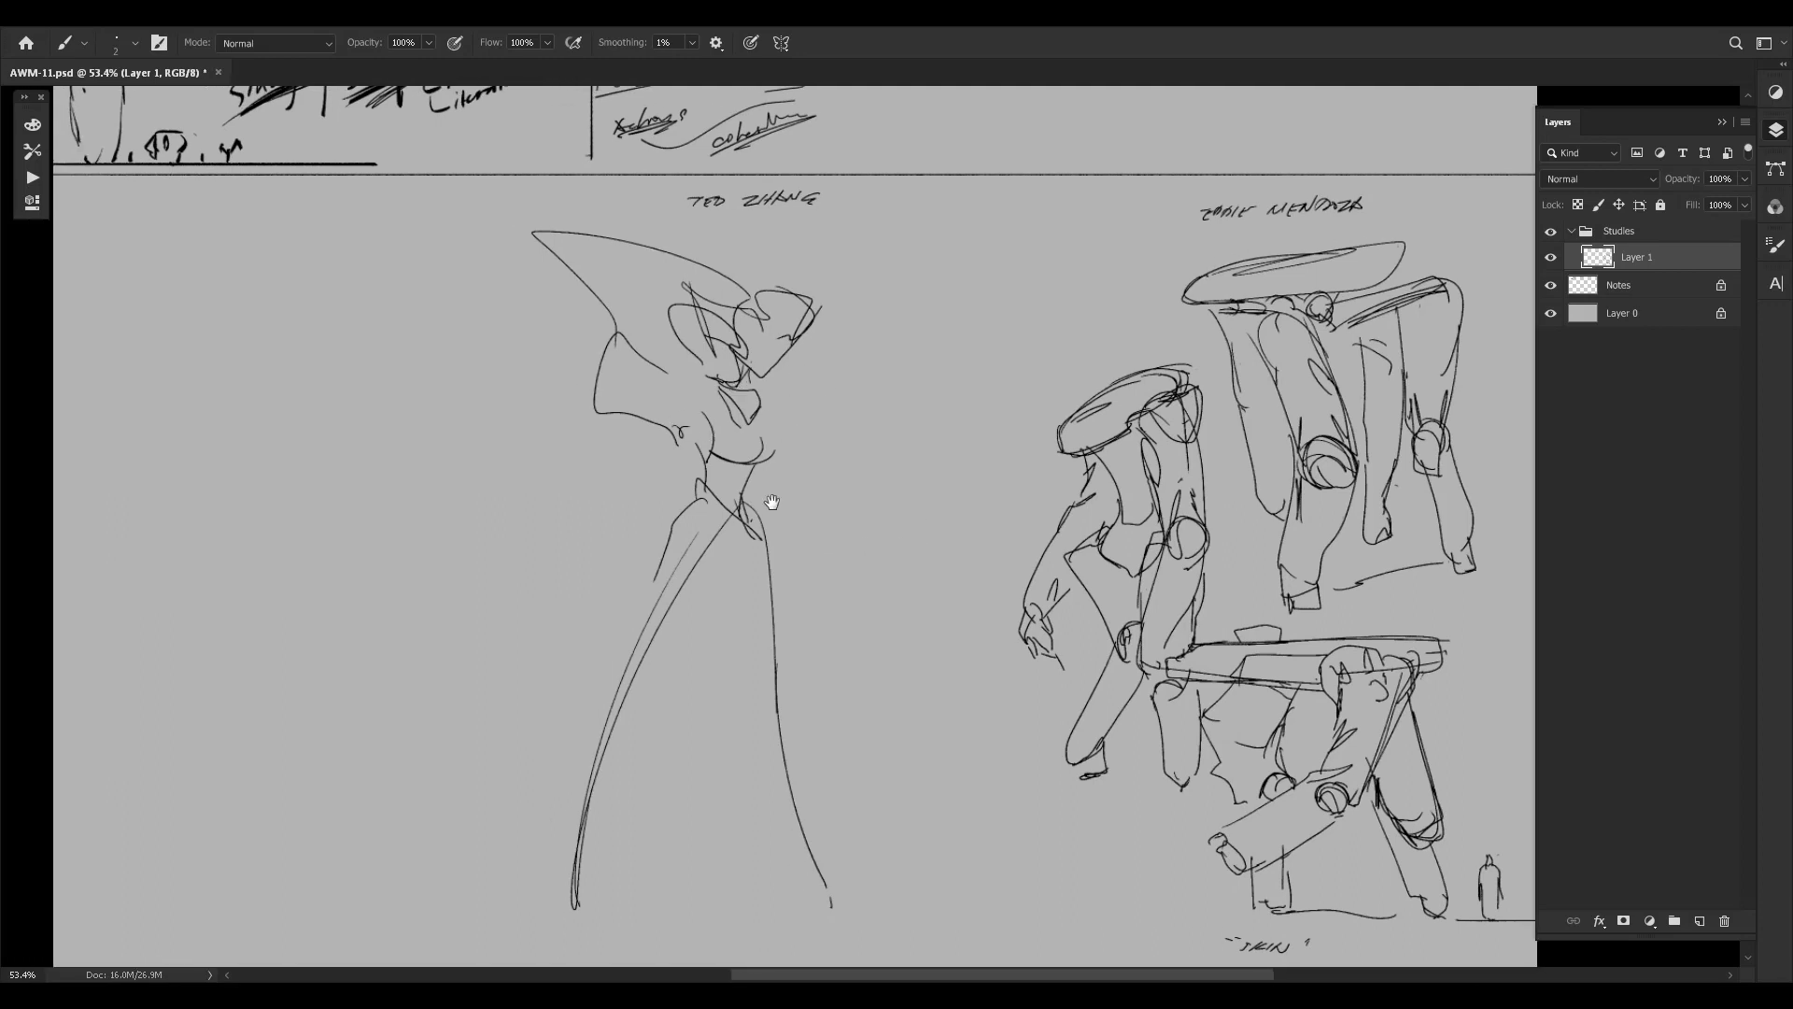
pyautogui.moveTo(892, 577); pyautogui.dragTo(974, 666)
pyautogui.hscroll(3, 974, 666)
pyautogui.scroll(-1, 974, 666)
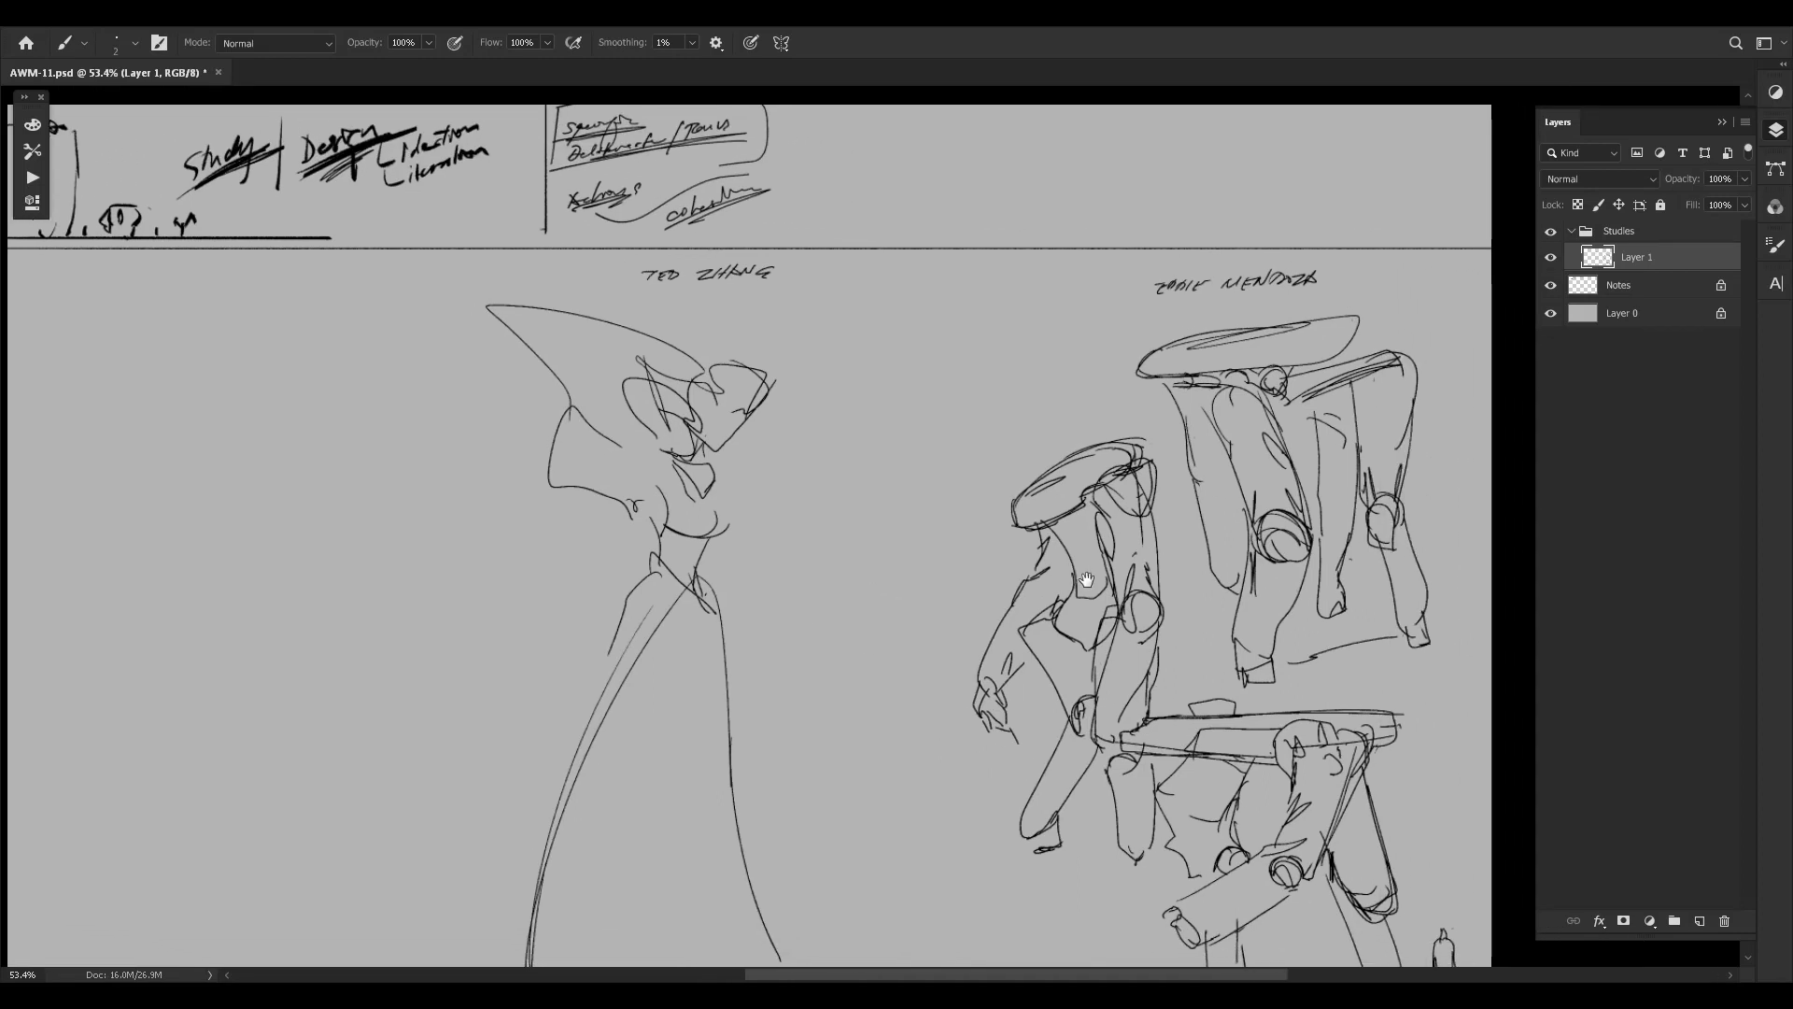
pyautogui.moveTo(1086, 580)
pyautogui.mouseDown()
pyautogui.moveTo(937, 524)
pyautogui.moveTo(929, 726)
pyautogui.moveTo(817, 556)
pyautogui.mouseUp()
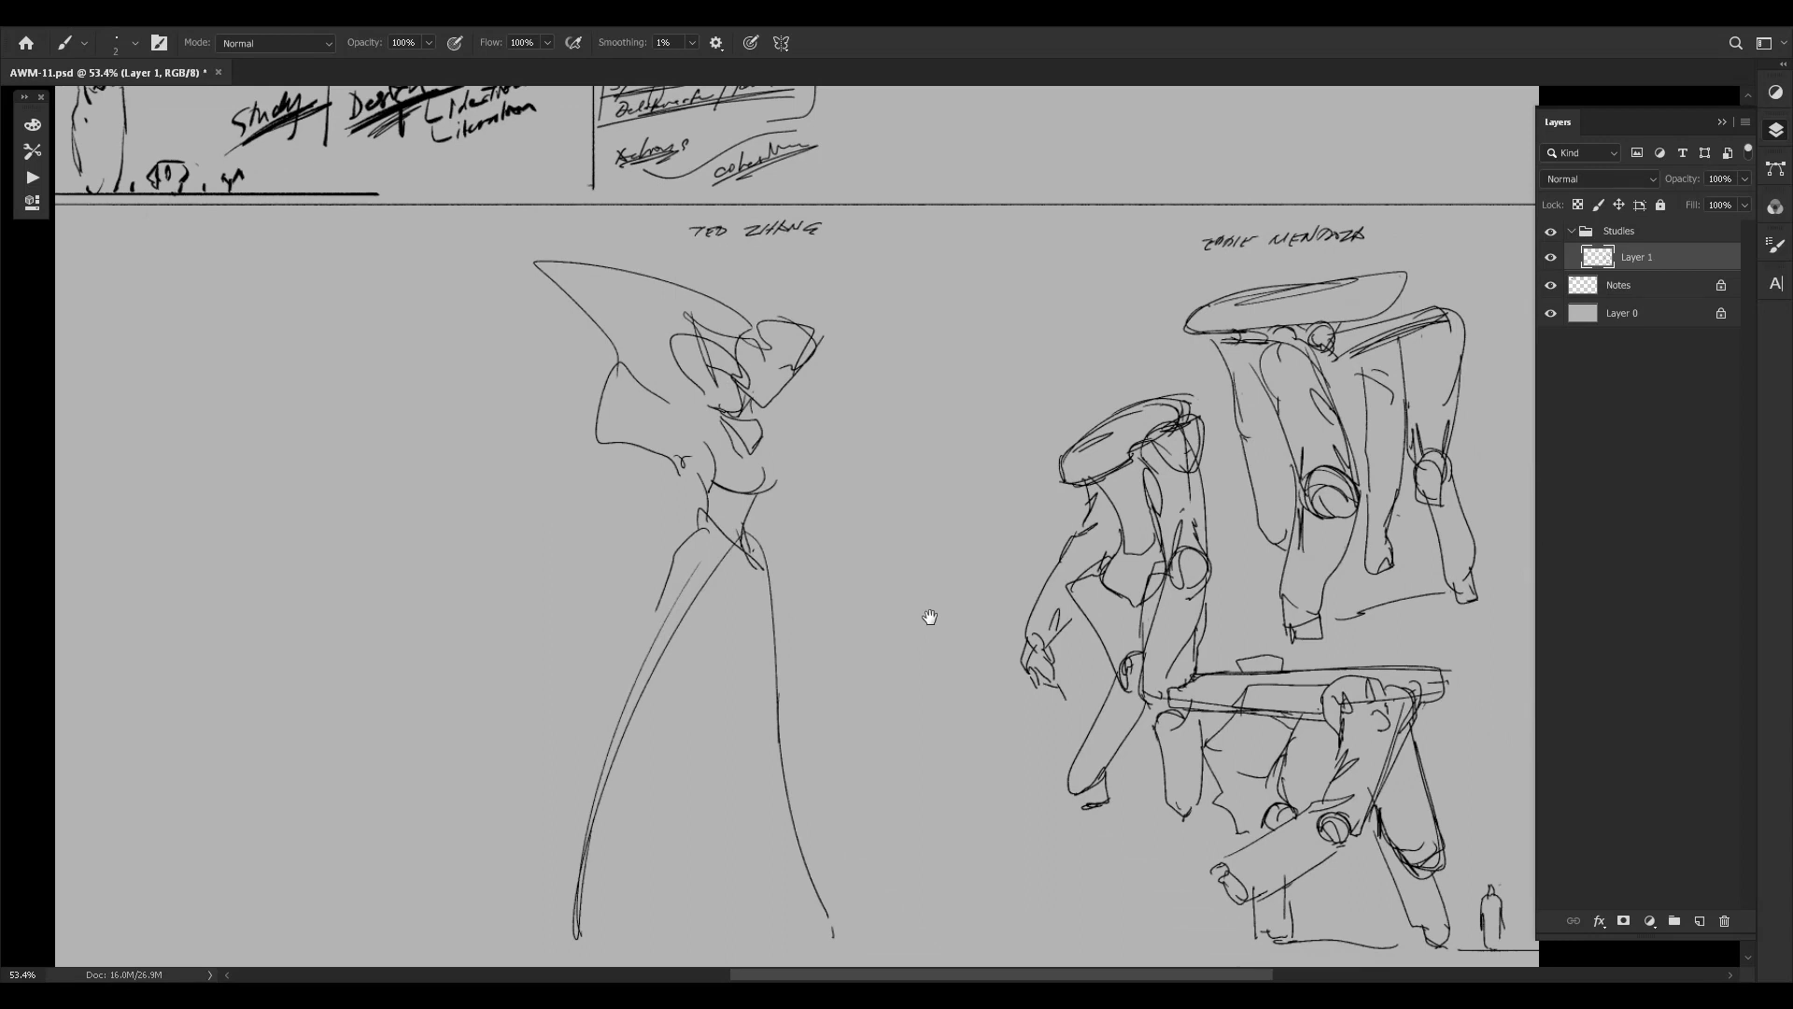
pyautogui.hotkey('ctrl', 'shift', 'h')
pyautogui.moveTo(923, 640); pyautogui.dragTo(1133, 625)
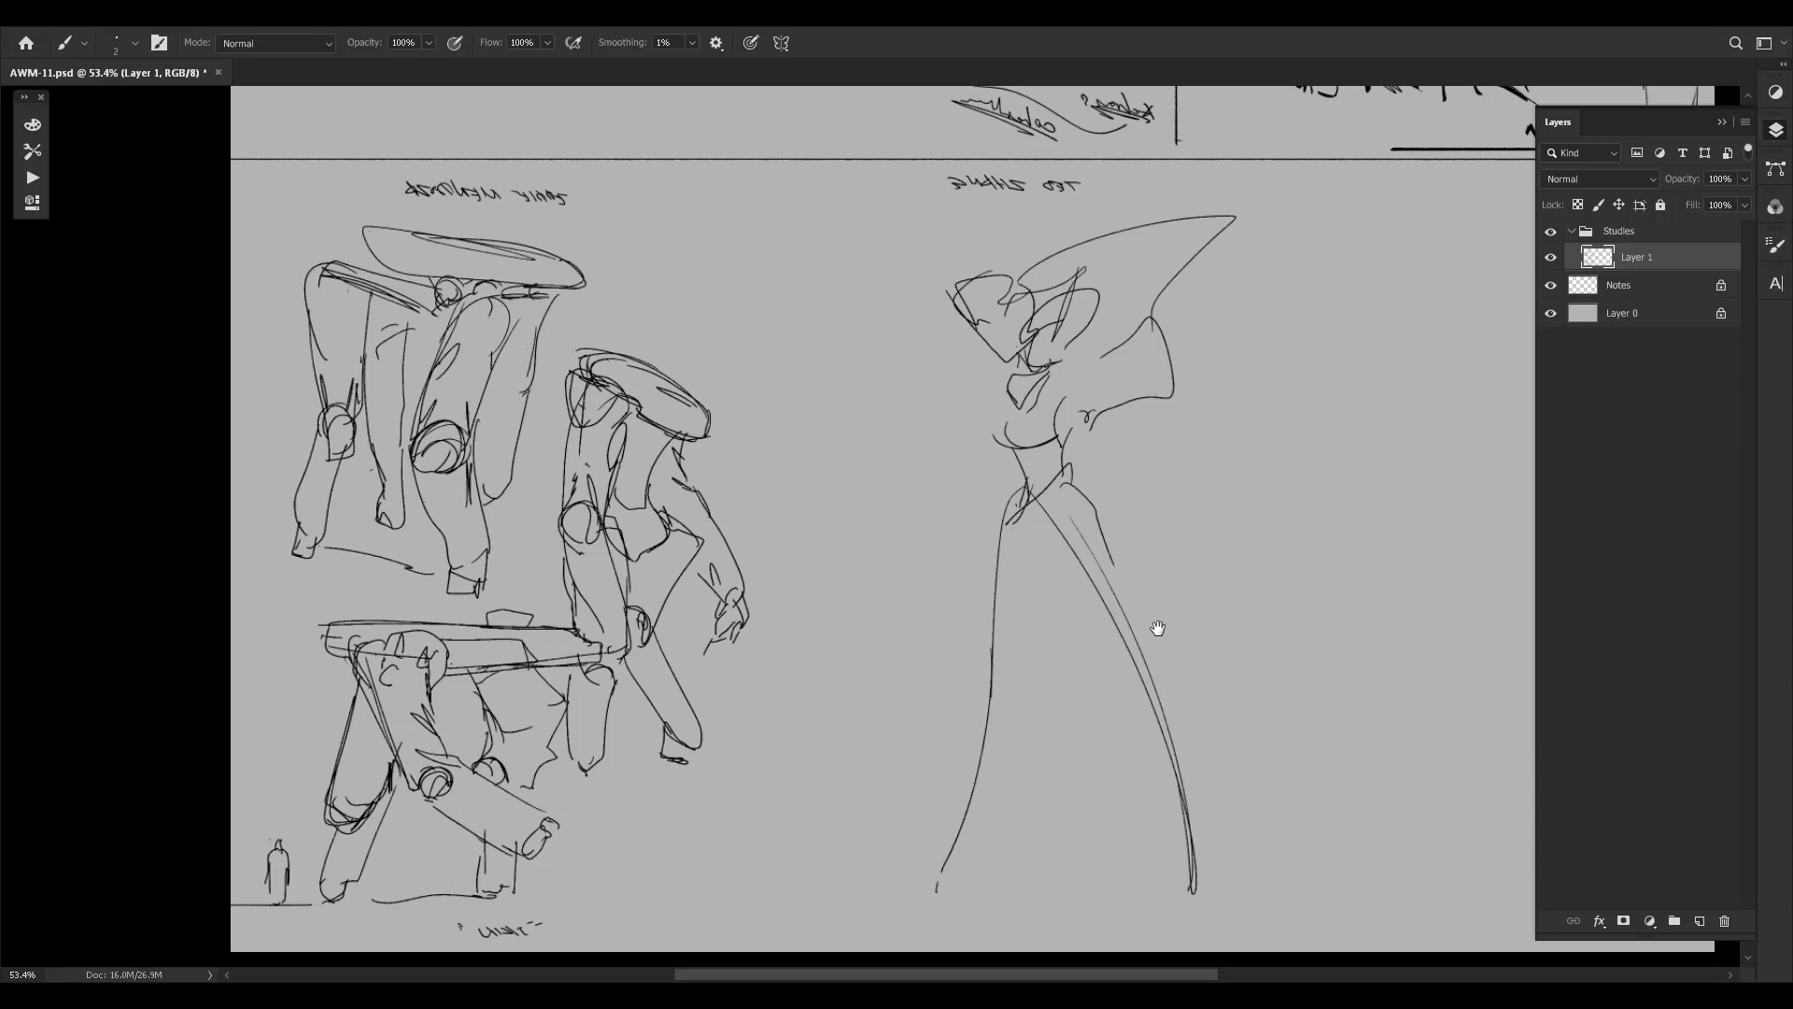
pyautogui.moveTo(1188, 636); pyautogui.dragTo(944, 630)
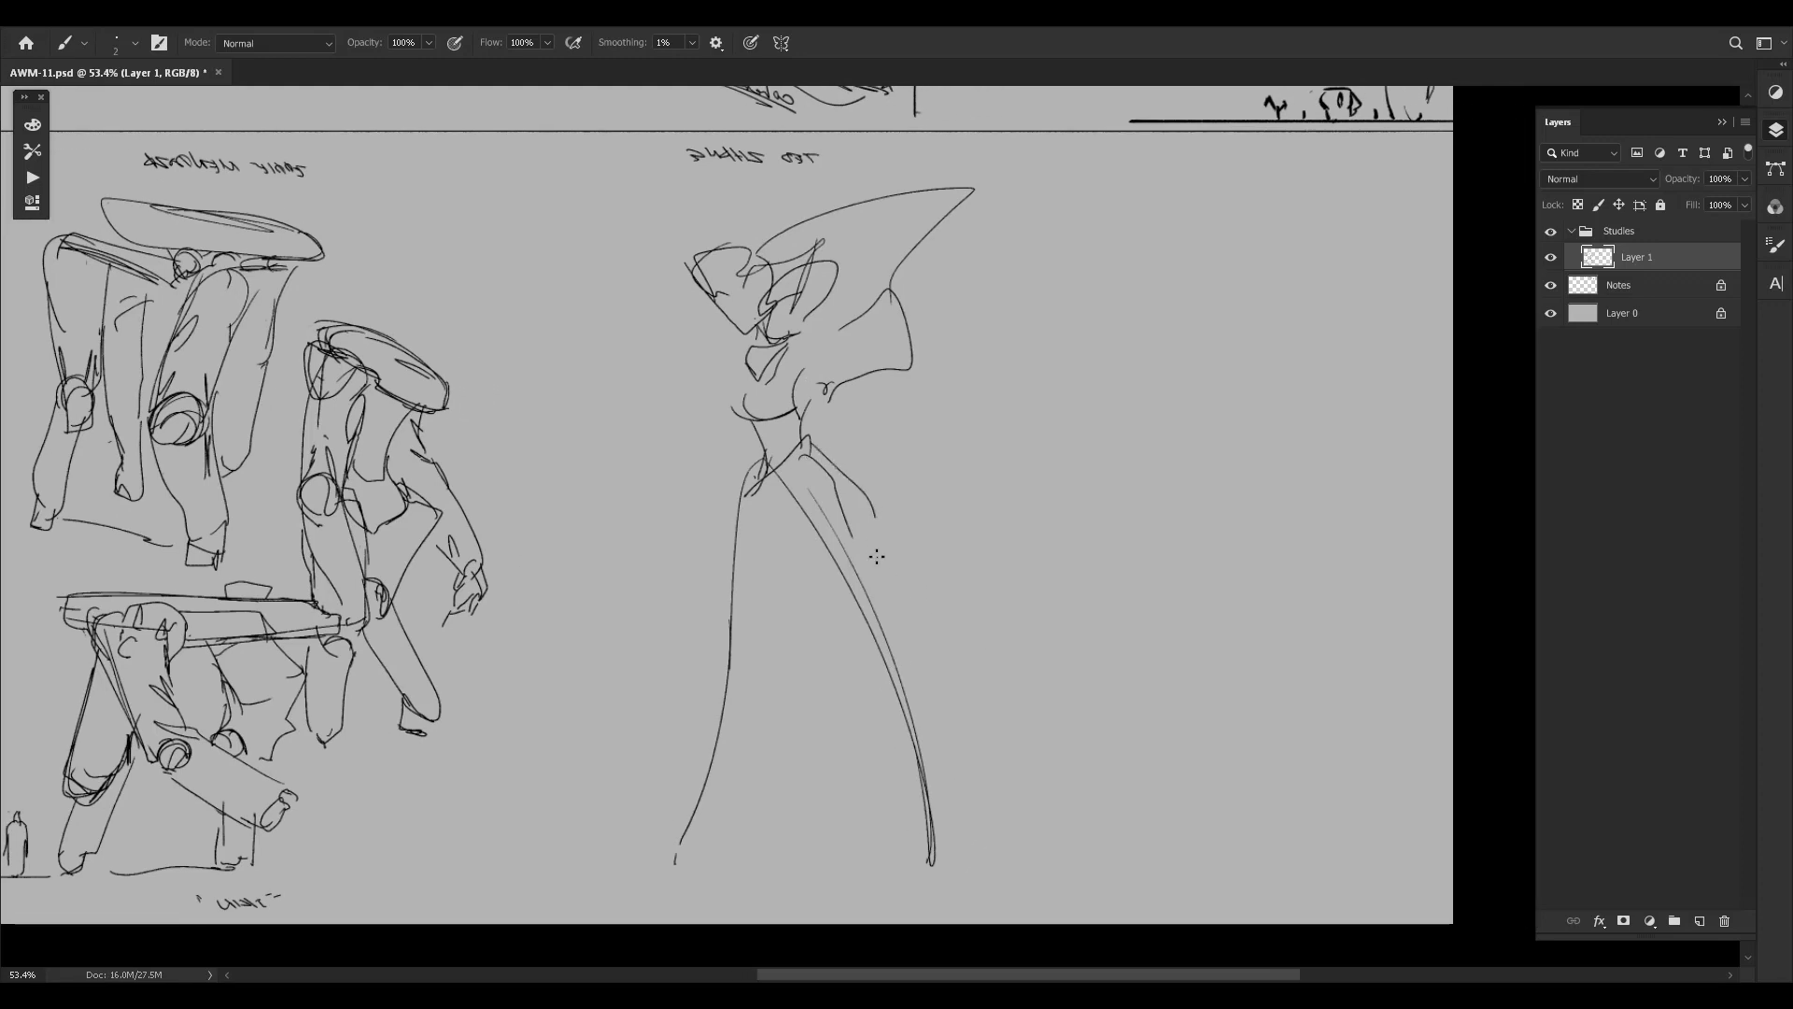
pyautogui.hotkey('ctrl', 'shift', 'h')
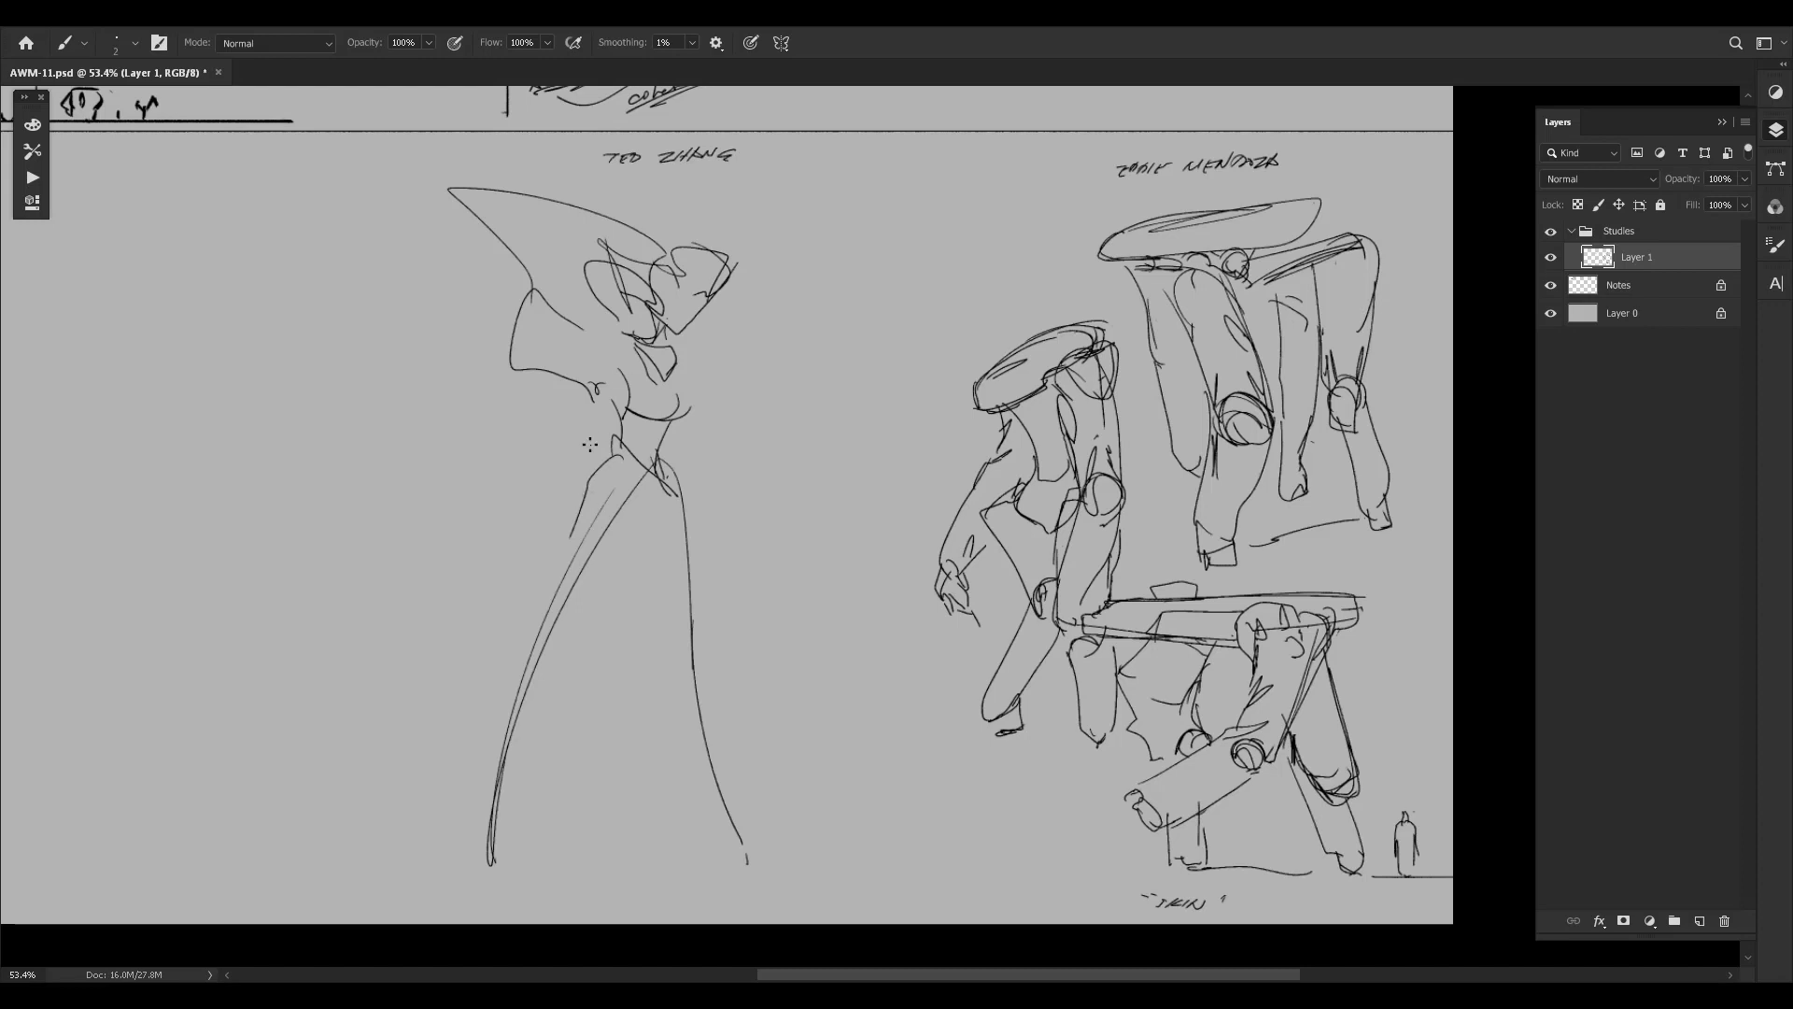
# Draw the arm hanging below the flared shoulder and reinforce the outline of the head.
pyautogui.moveTo(543, 369)
pyautogui.mouseDown()
pyautogui.moveTo(564, 427)
pyautogui.moveTo(562, 573)
pyautogui.moveTo(567, 485)
pyautogui.moveTo(549, 448)
pyautogui.moveTo(538, 533)
pyautogui.mouseUp()
pyautogui.moveTo(542, 428)
pyautogui.mouseDown()
pyautogui.moveTo(575, 454)
pyautogui.moveTo(545, 377)
pyautogui.moveTo(581, 371)
pyautogui.mouseUp()
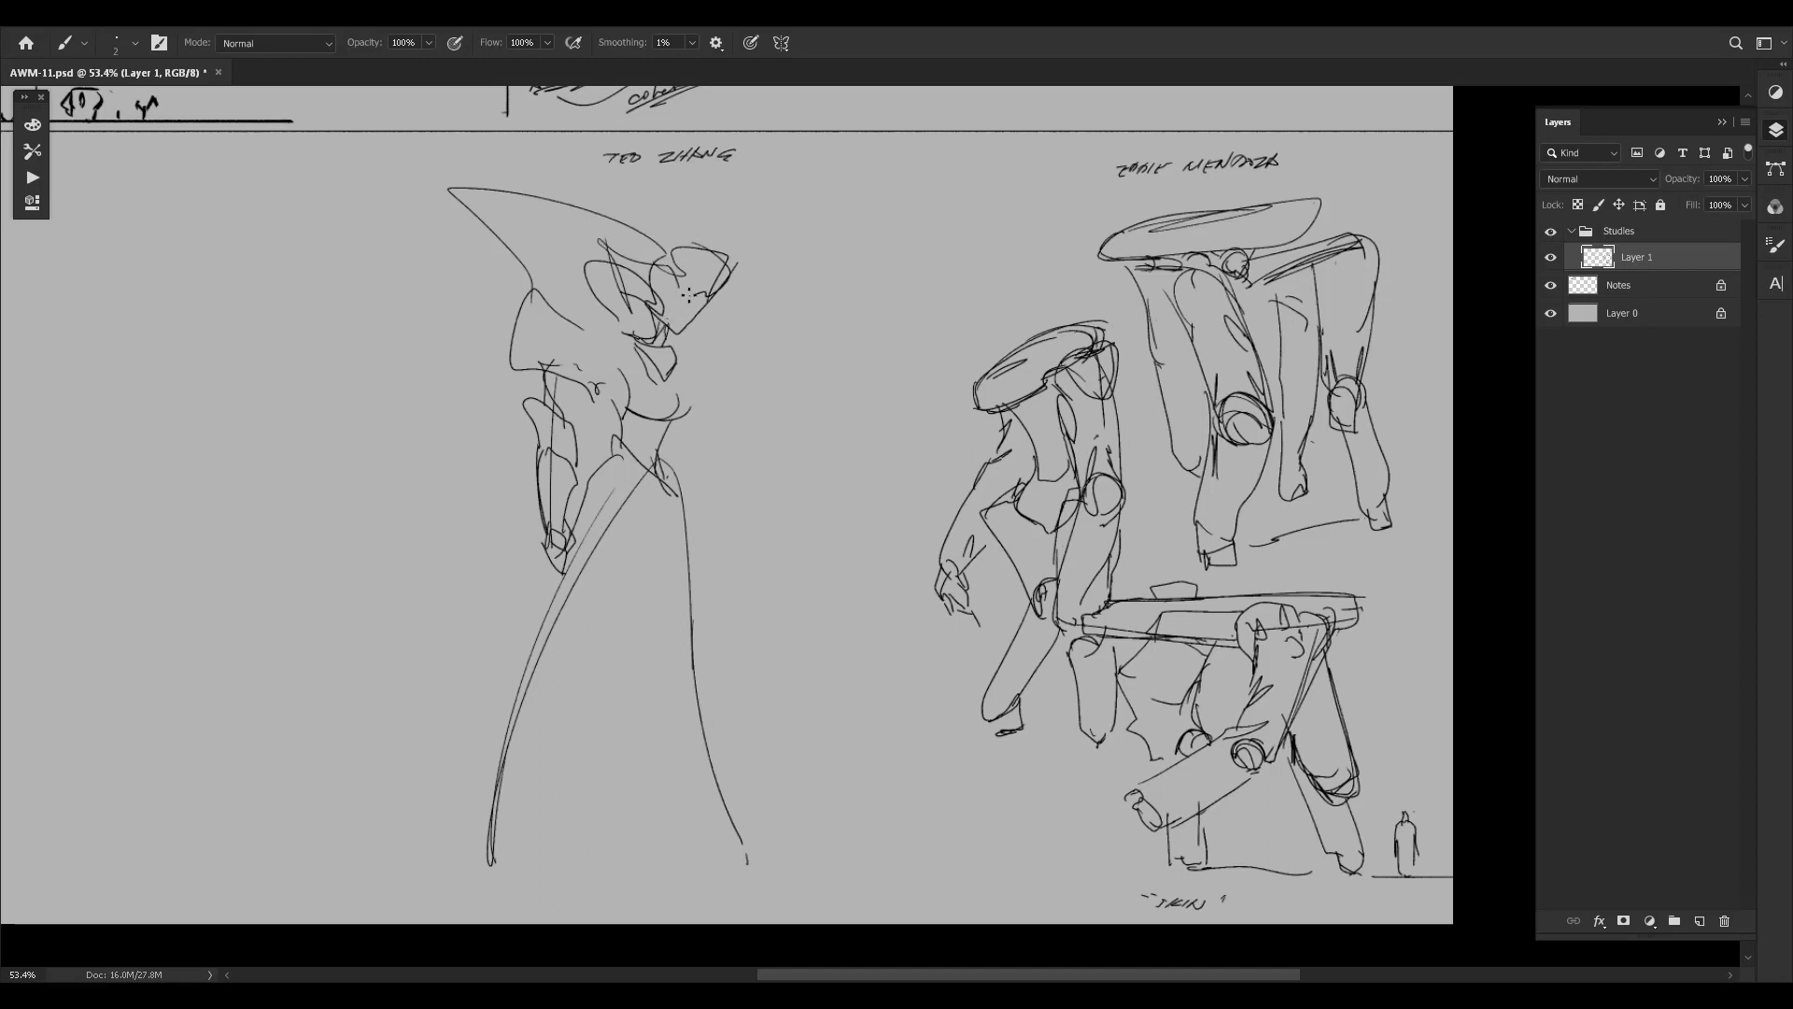
pyautogui.moveTo(687, 260); pyautogui.dragTo(740, 271)
# Draw the other arm reaching outward in a wide flared sleeve with a spread hand, and outline the opposite shoulder.
pyautogui.moveTo(684, 322); pyautogui.dragTo(732, 510)
pyautogui.hotkey('ctrl', 'z')
pyautogui.moveTo(672, 420)
pyautogui.mouseDown()
pyautogui.moveTo(798, 520)
pyautogui.moveTo(804, 543)
pyautogui.moveTo(750, 571)
pyautogui.mouseUp()
pyautogui.moveTo(752, 569)
pyautogui.mouseDown()
pyautogui.moveTo(799, 508)
pyautogui.moveTo(799, 534)
pyautogui.moveTo(747, 575)
pyautogui.mouseUp()
pyautogui.hotkey('ctrl', 'z')
pyautogui.hotkey('ctrl', 'z')
pyautogui.hotkey('ctrl', 'z')
pyautogui.moveTo(747, 575); pyautogui.dragTo(794, 506)
pyautogui.moveTo(795, 502)
pyautogui.mouseDown()
pyautogui.moveTo(822, 535)
pyautogui.moveTo(797, 510)
pyautogui.mouseUp()
pyautogui.moveTo(758, 564); pyautogui.dragTo(762, 582)
pyautogui.moveTo(680, 515); pyautogui.dragTo(747, 575)
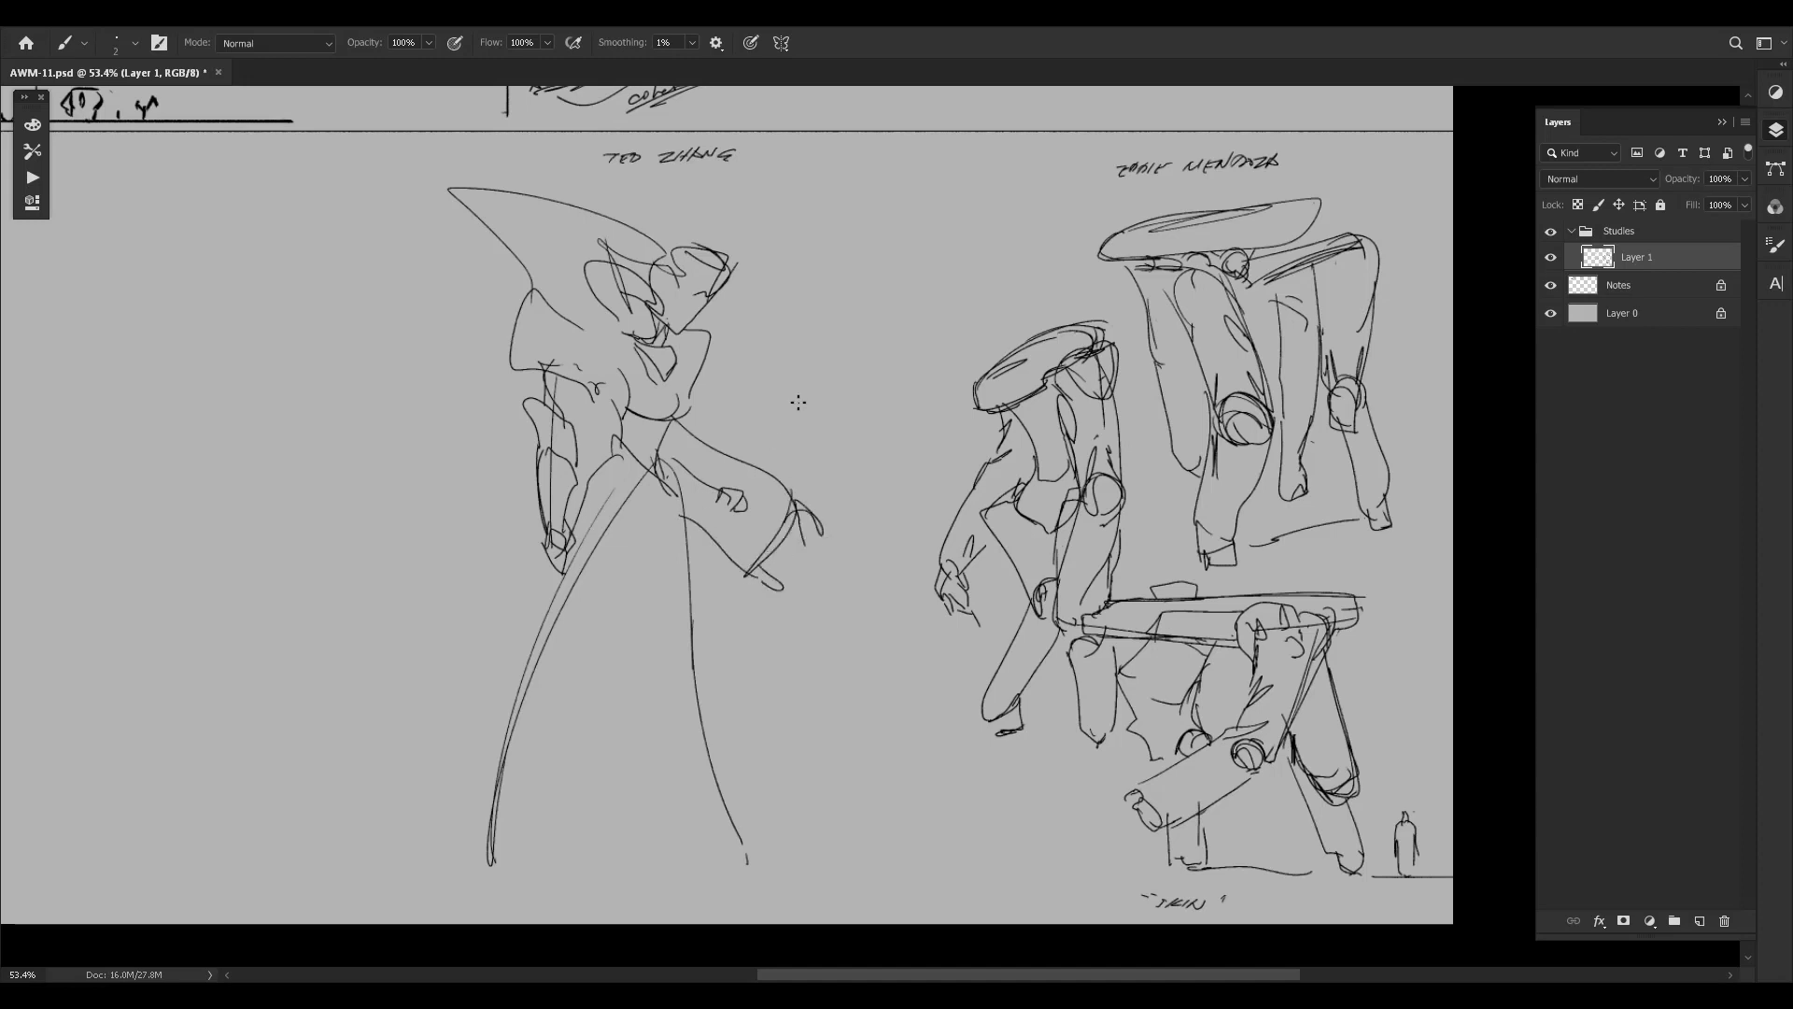
# Sketch pointed oval knee shapes partway down both leg lines.
pyautogui.moveTo(700, 639); pyautogui.dragTo(691, 695)
pyautogui.hotkey('ctrl', 'z')
pyautogui.moveTo(700, 658); pyautogui.dragTo(693, 621)
pyautogui.moveTo(536, 636); pyautogui.dragTo(528, 691)
pyautogui.hotkey('ctrl', 'z')
pyautogui.hotkey('ctrl', 'z')
# Try to draw the outer shin contour below the knee of the leg under the hanging arm.
pyautogui.moveTo(536, 633)
pyautogui.mouseDown()
pyautogui.moveTo(561, 642)
pyautogui.moveTo(492, 783)
pyautogui.moveTo(496, 706)
pyautogui.moveTo(486, 829)
pyautogui.moveTo(500, 685)
pyautogui.moveTo(478, 790)
pyautogui.mouseUp()
pyautogui.hotkey('ctrl', 'z')
pyautogui.hotkey('ctrl', 'z')
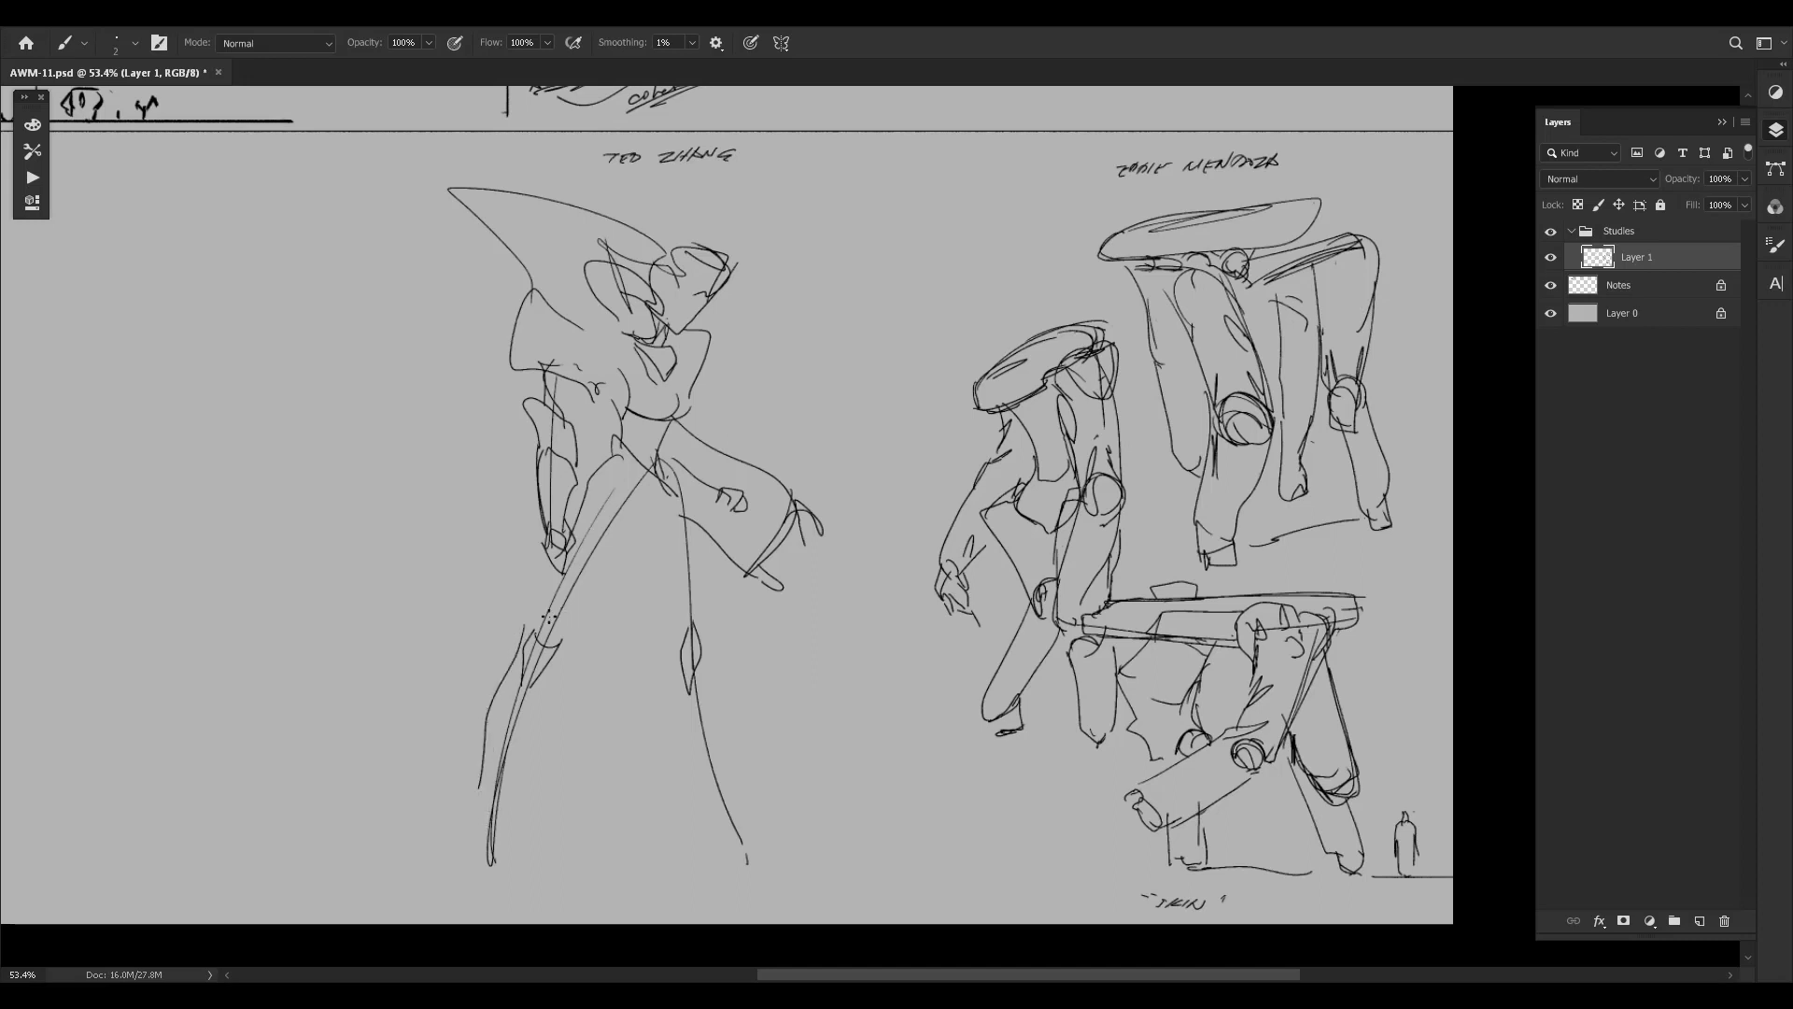
pyautogui.hotkey('ctrl', 'z')
pyautogui.moveTo(531, 629)
pyautogui.mouseDown()
pyautogui.moveTo(496, 692)
pyautogui.moveTo(486, 833)
pyautogui.mouseUp()
pyautogui.hotkey('ctrl', 'z')
pyautogui.moveTo(498, 668); pyautogui.dragTo(488, 855)
pyautogui.hotkey('ctrl', 'z')
pyautogui.hotkey('ctrl', 'z')
# Outline the full thigh of the leg under the hanging arm, from the hip down to the knee.
pyautogui.moveTo(528, 634)
pyautogui.mouseDown()
pyautogui.moveTo(547, 574)
pyautogui.moveTo(675, 490)
pyautogui.moveTo(655, 505)
pyautogui.moveTo(659, 454)
pyautogui.moveTo(644, 542)
pyautogui.mouseUp()
pyautogui.hotkey('ctrl', 'z')
pyautogui.hotkey('ctrl', 'z')
pyautogui.hotkey('ctrl', 'z')
pyautogui.hotkey('ctrl', 'z')
pyautogui.moveTo(644, 466); pyautogui.dragTo(582, 623)
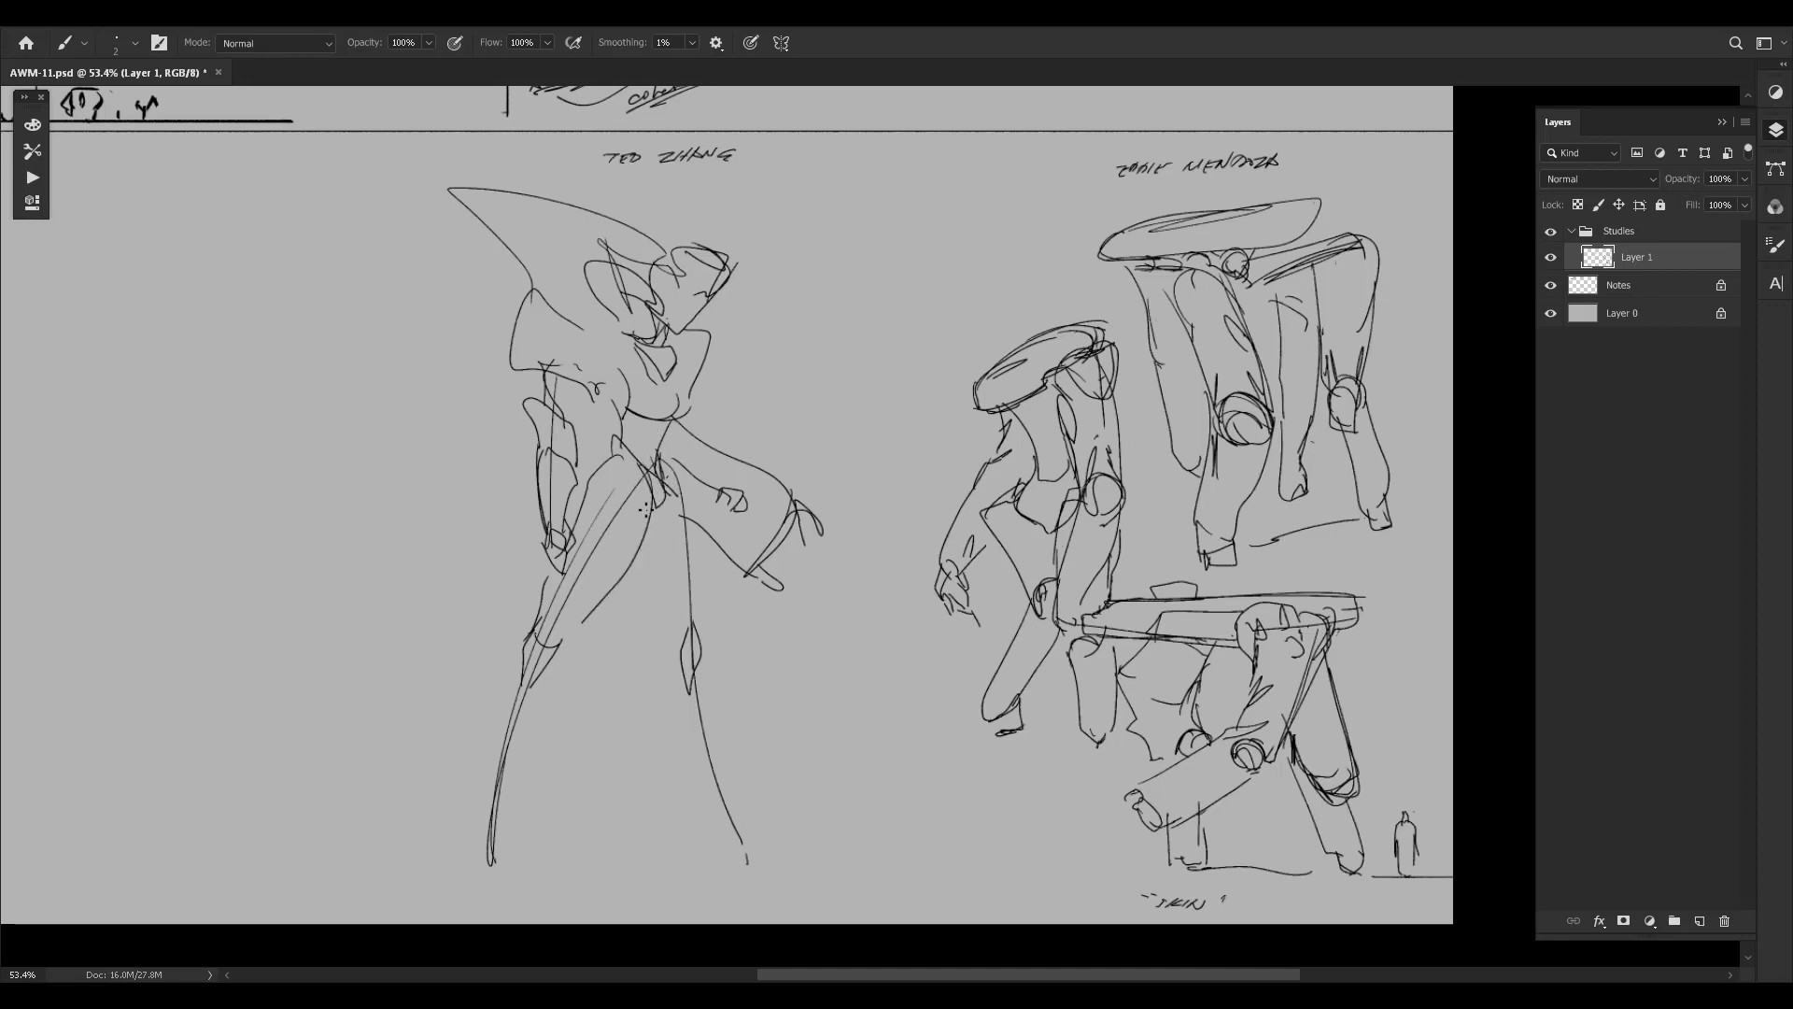
pyautogui.moveTo(651, 486); pyautogui.dragTo(563, 648)
# Draw the inner thigh contour of the other leg from the crotch down to its knee.
pyautogui.moveTo(820, 799)
pyautogui.mouseDown()
pyautogui.moveTo(931, 743)
pyautogui.moveTo(930, 773)
pyautogui.mouseUp()
pyautogui.hotkey('ctrl', 'z')
pyautogui.hotkey('ctrl', 'z')
pyautogui.hotkey('ctrl', 'z')
pyautogui.moveTo(643, 512); pyautogui.dragTo(689, 665)
pyautogui.moveTo(671, 646); pyautogui.dragTo(666, 711)
# Draw the calf contour below the knee of the leg under the outstretched arm.
pyautogui.moveTo(699, 582)
pyautogui.mouseDown()
pyautogui.moveTo(845, 688)
pyautogui.moveTo(732, 616)
pyautogui.mouseUp()
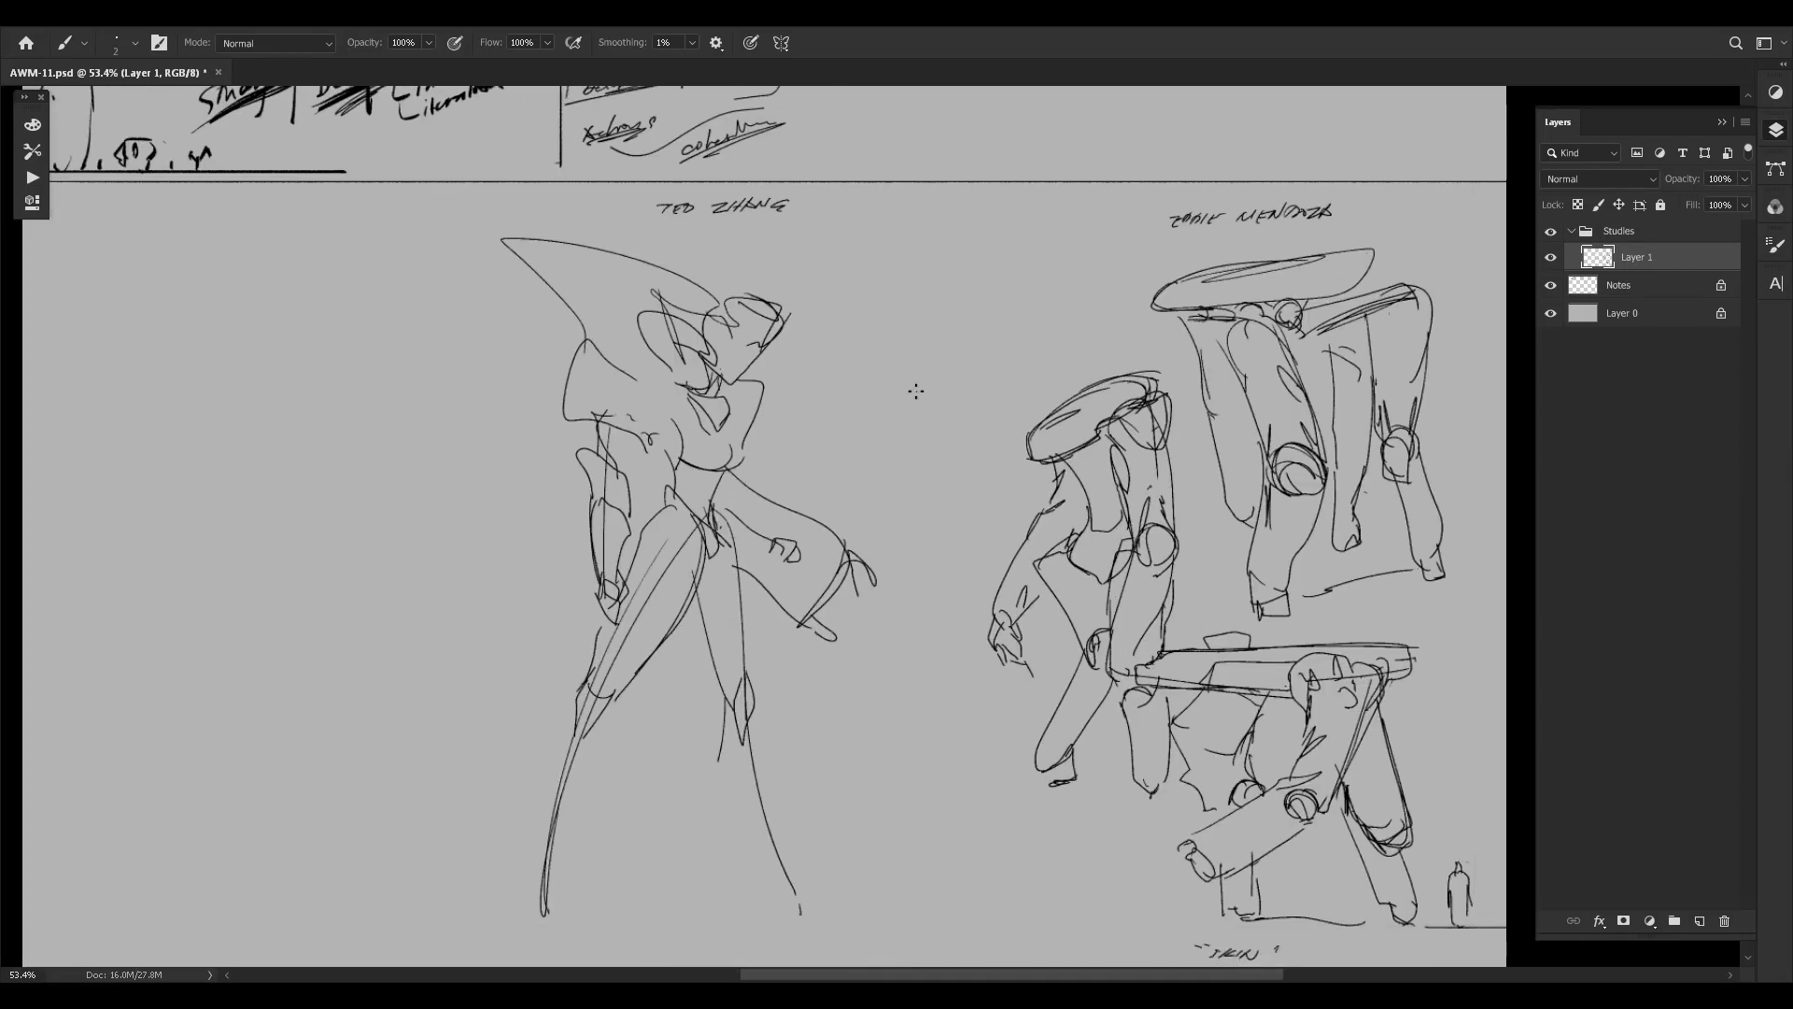
pyautogui.moveTo(676, 526); pyautogui.dragTo(698, 480)
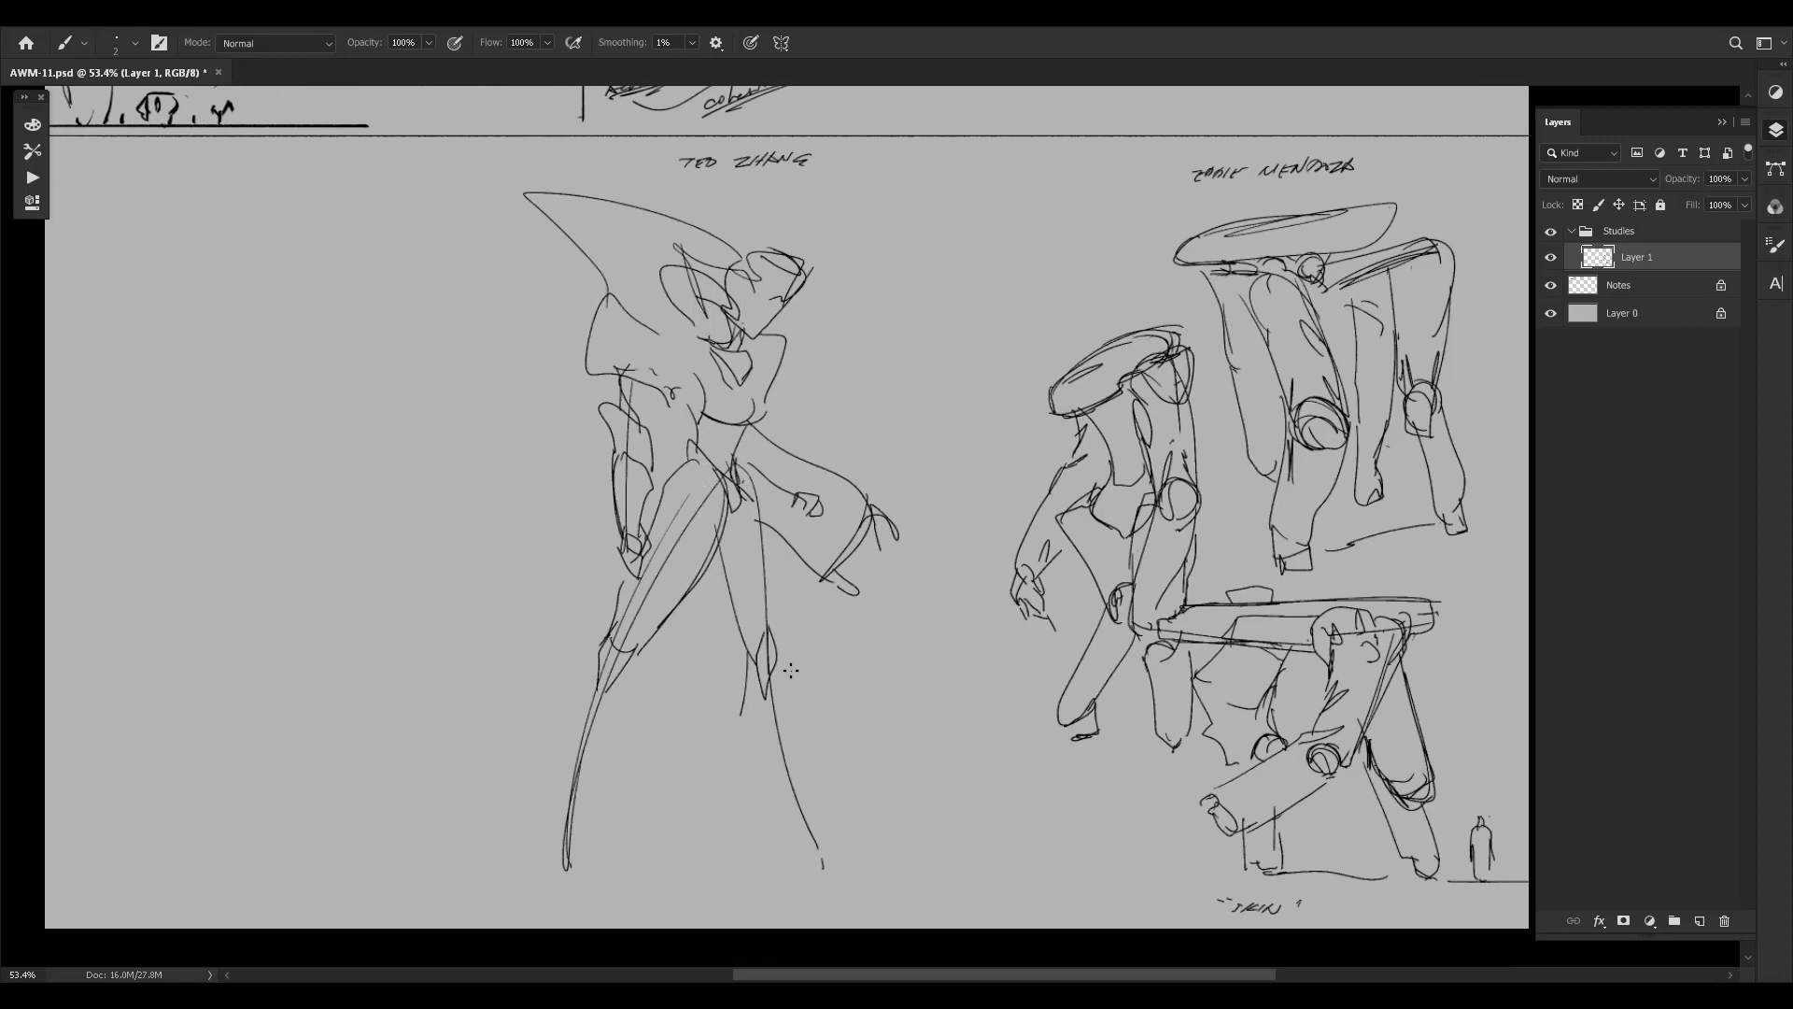
pyautogui.moveTo(741, 715); pyautogui.dragTo(774, 794)
pyautogui.hotkey('ctrl', 'z')
pyautogui.hotkey('ctrl', 'z')
pyautogui.moveTo(742, 719); pyautogui.dragTo(794, 810)
pyautogui.hotkey('ctrl', 'z')
pyautogui.moveTo(744, 719)
pyautogui.mouseDown()
pyautogui.moveTo(799, 834)
pyautogui.moveTo(793, 876)
pyautogui.moveTo(804, 856)
pyautogui.mouseUp()
# Sketch a pointed high-heeled foot at the end of the leg under the outstretched arm.
pyautogui.moveTo(805, 867); pyautogui.dragTo(845, 901)
pyautogui.hotkey('ctrl', 'z')
pyautogui.hotkey('ctrl', 'z')
pyautogui.hotkey('ctrl', 'z')
pyautogui.hotkey('ctrl', 'z')
pyautogui.moveTo(804, 803)
pyautogui.mouseDown()
pyautogui.moveTo(847, 898)
pyautogui.moveTo(871, 902)
pyautogui.mouseUp()
pyautogui.hotkey('ctrl', 'z')
pyautogui.moveTo(808, 825); pyautogui.dragTo(852, 897)
pyautogui.hotkey('ctrl', 'z')
pyautogui.moveTo(813, 833)
pyautogui.mouseDown()
pyautogui.moveTo(848, 904)
pyautogui.moveTo(829, 850)
pyautogui.mouseUp()
# Try to sketch a foot at the end of the leg under the hanging arm.
pyautogui.moveTo(565, 855)
pyautogui.mouseDown()
pyautogui.moveTo(585, 864)
pyautogui.moveTo(574, 901)
pyautogui.mouseUp()
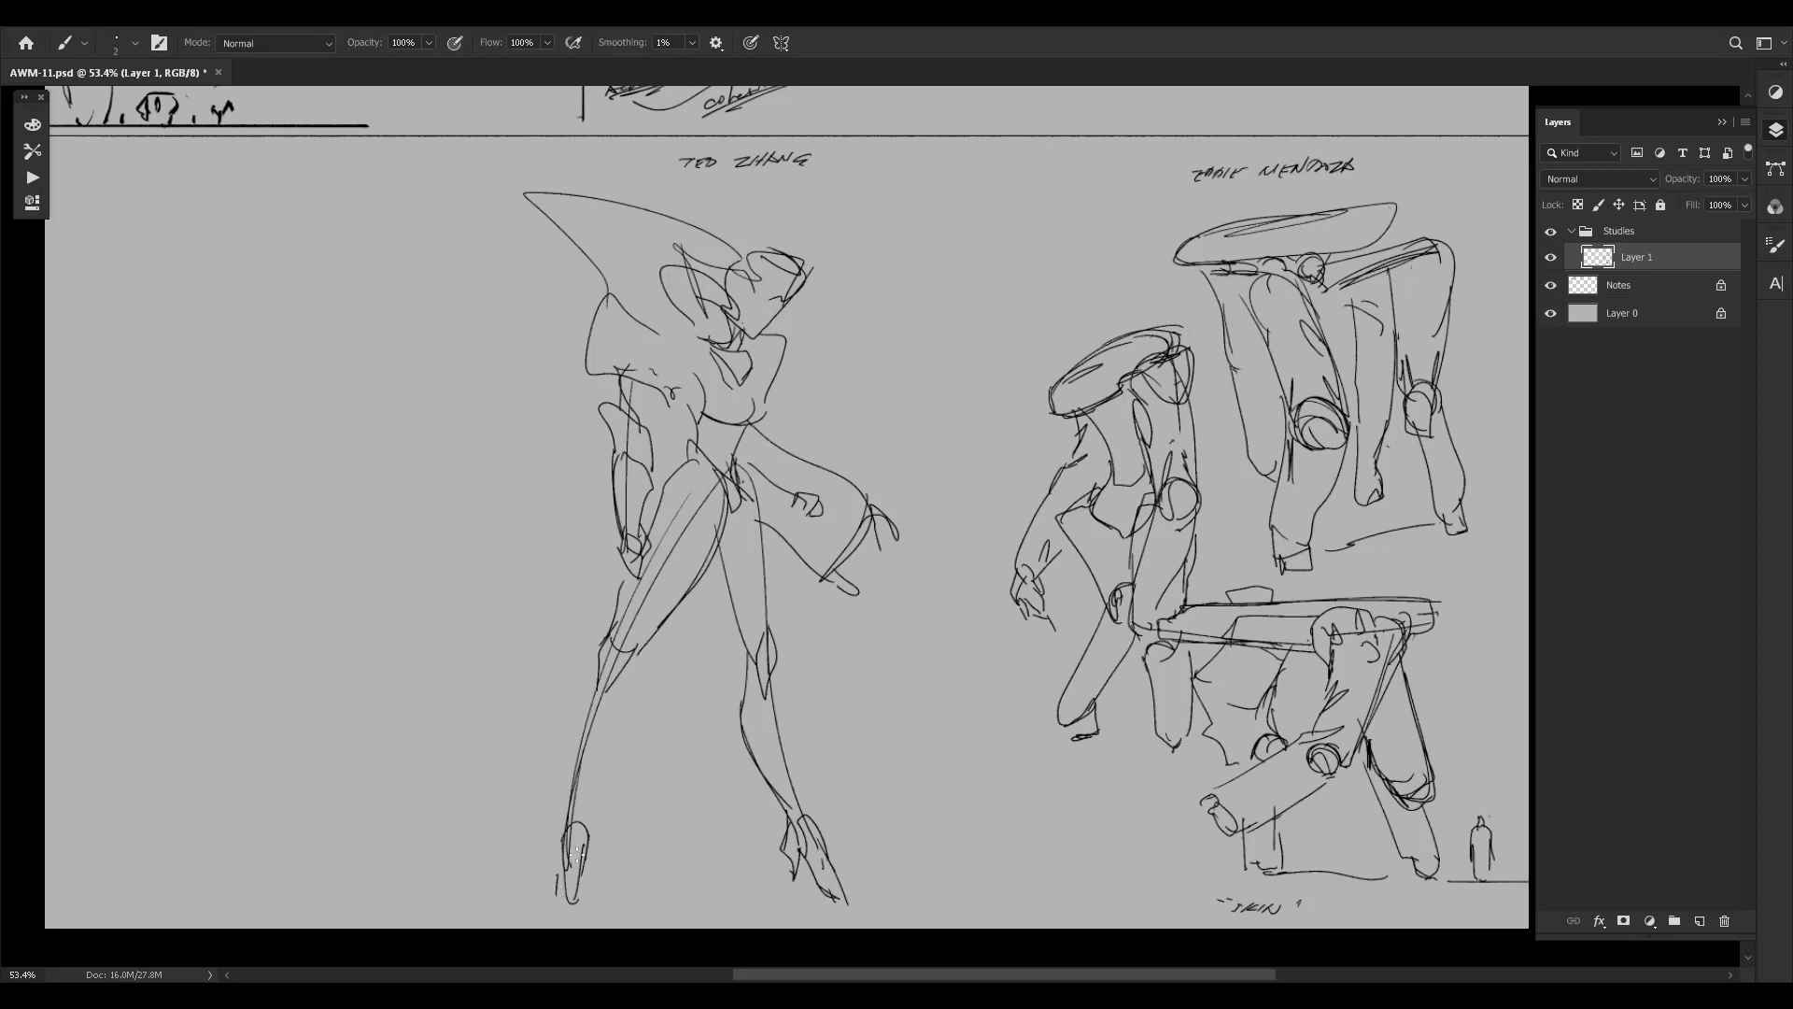
pyautogui.hotkey('ctrl', 'z')
pyautogui.hotkey('ctrl', 'z')
pyautogui.press('e')
pyautogui.moveTo(595, 831); pyautogui.dragTo(594, 857)
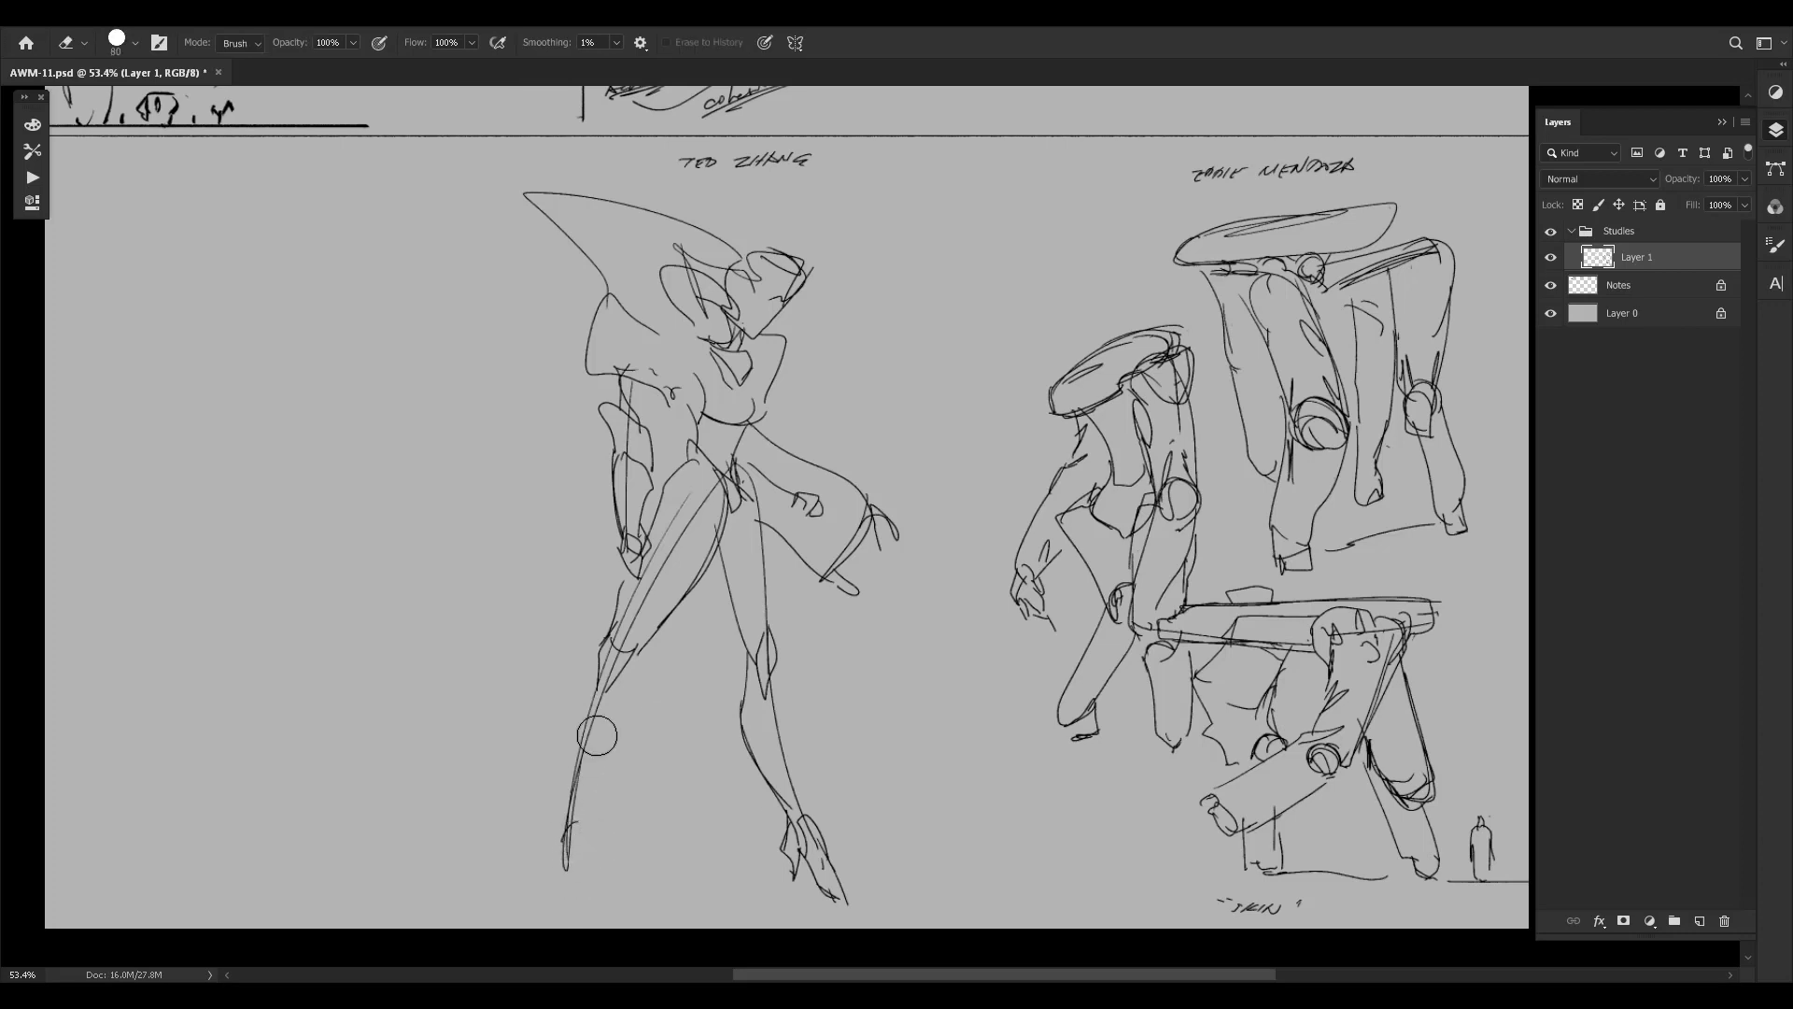
pyautogui.press('l')
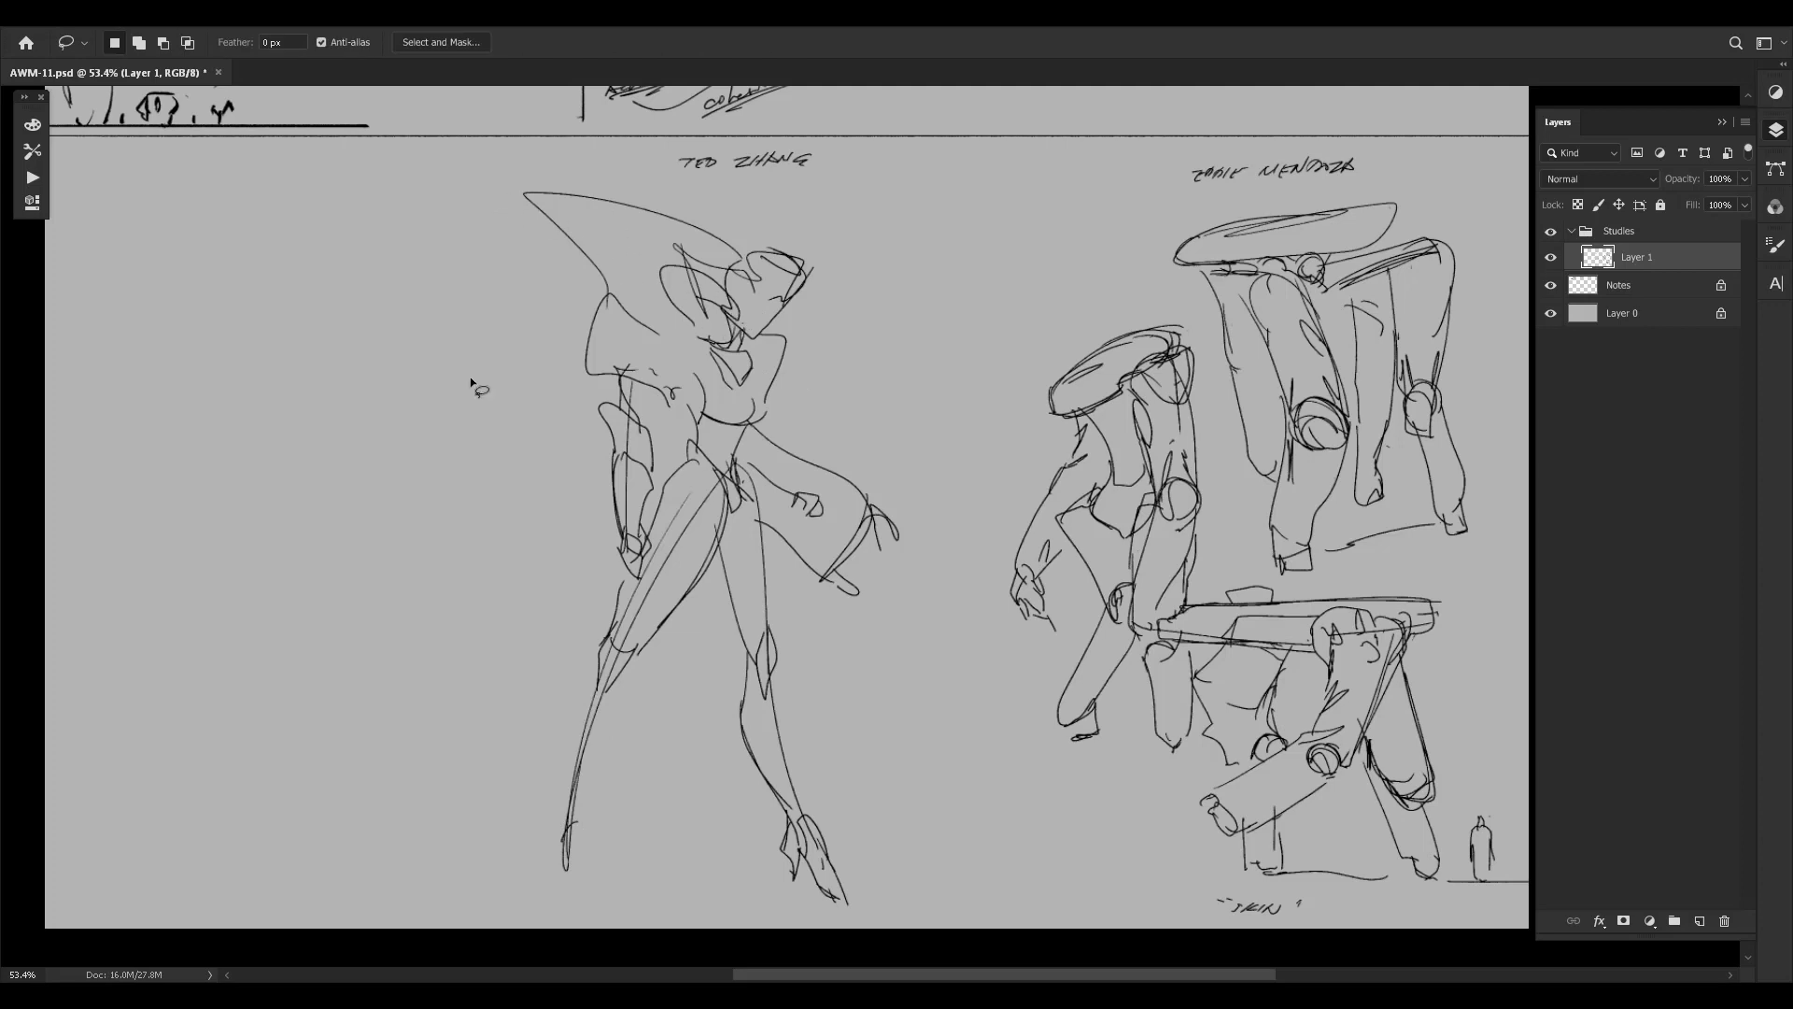
pyautogui.moveTo(521, 194); pyautogui.dragTo(915, 924)
pyautogui.hotkey('ctrl', 'd')
# Extend the canvas a little below the studies with the Crop tool.
pyautogui.moveTo(1021, 756); pyautogui.dragTo(968, 652)
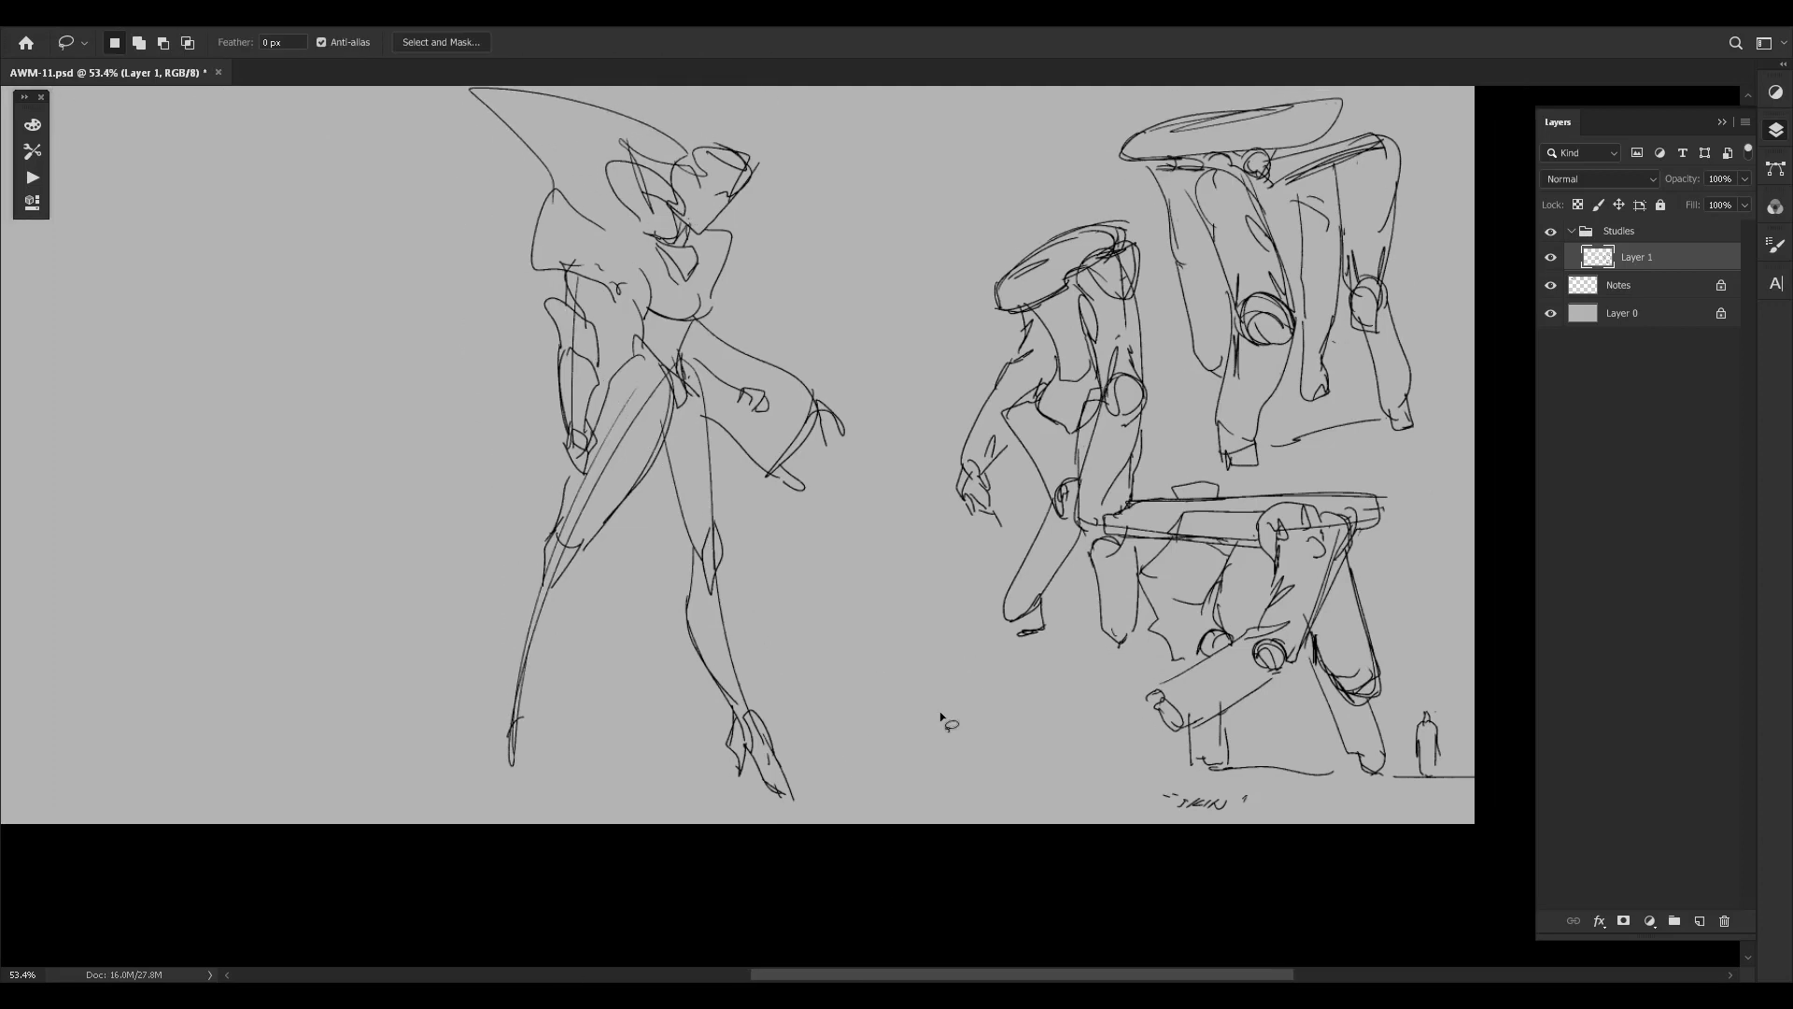
pyautogui.press('c')
pyautogui.moveTo(735, 823); pyautogui.dragTo(743, 861)
pyautogui.press('Return')
# Stretch the grey background on Layer 0 downward to fill the added canvas area.
pyautogui.click(1621, 286)
pyautogui.click(1634, 317)
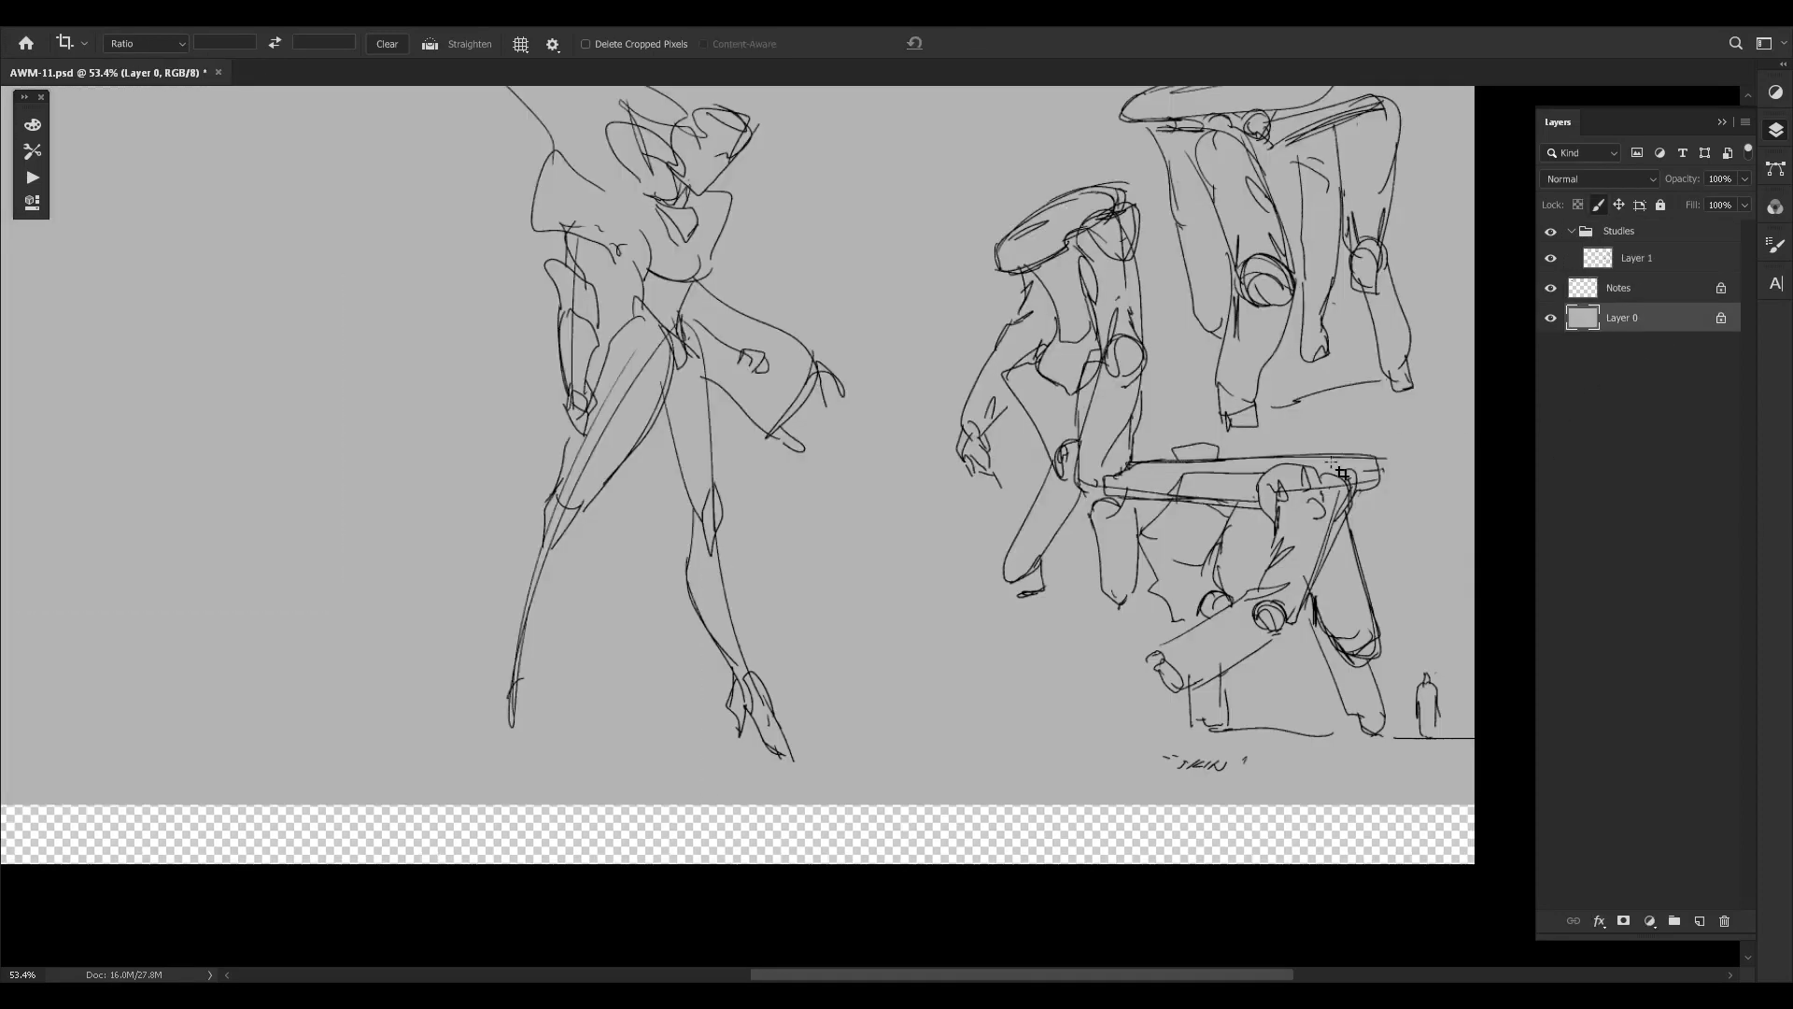
pyautogui.hotkey('ctrl', 't')
pyautogui.moveTo(729, 863); pyautogui.dragTo(726, 884)
pyautogui.press('Return')
pyautogui.click(1621, 288)
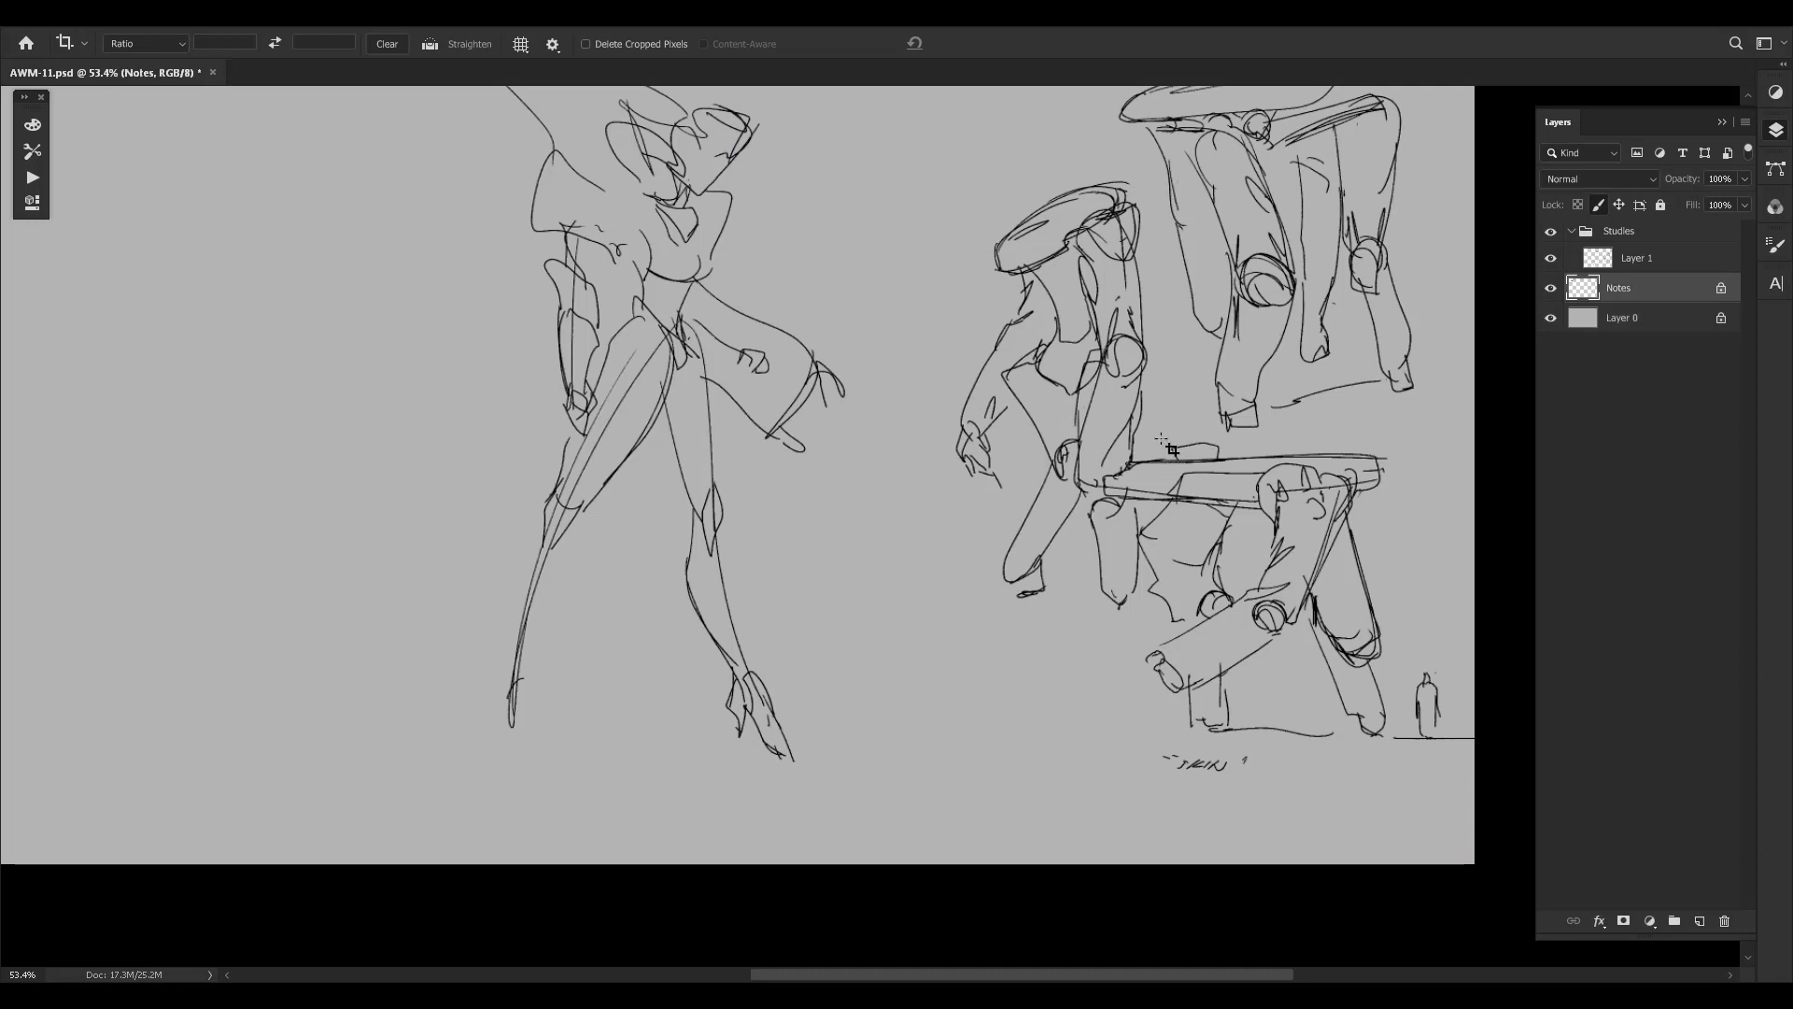
# Draw the calf contour of the leg under the hanging arm with the Brush tool on Layer 1.
pyautogui.scroll(3, 1167, 448)
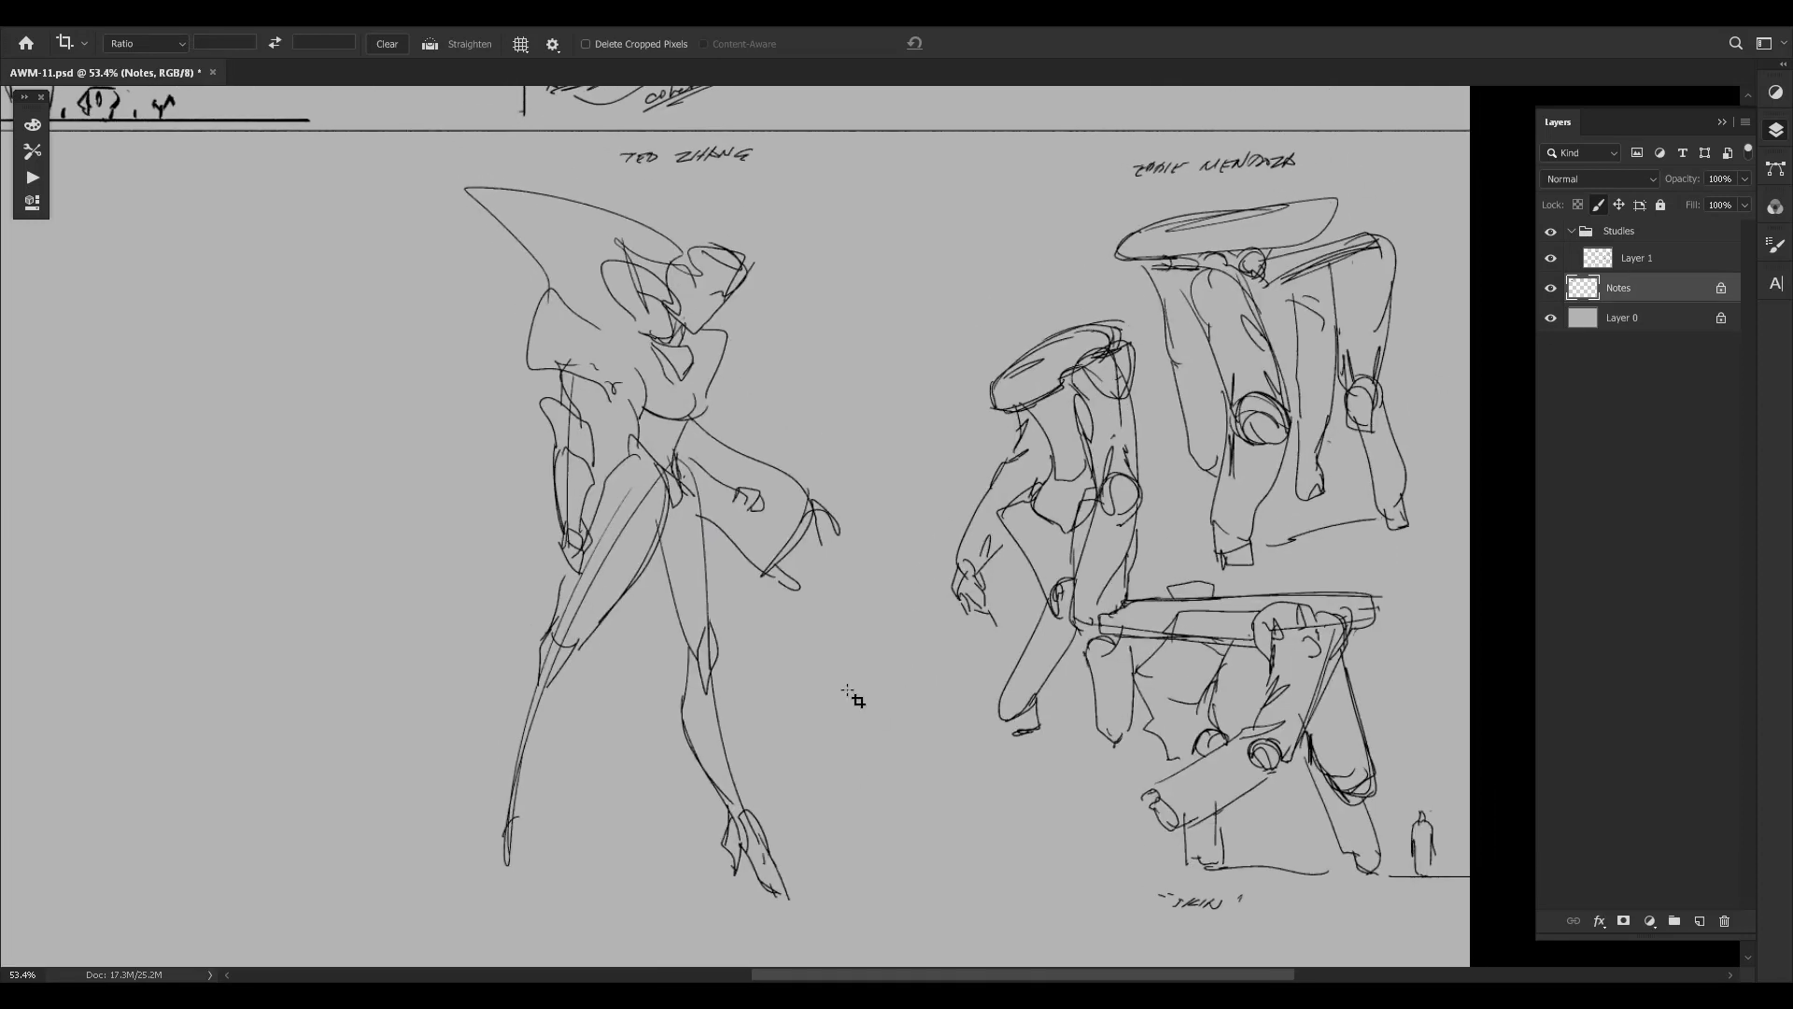
pyautogui.press('b')
pyautogui.scroll(-1, 754, 586)
pyautogui.hscroll(1, 754, 587)
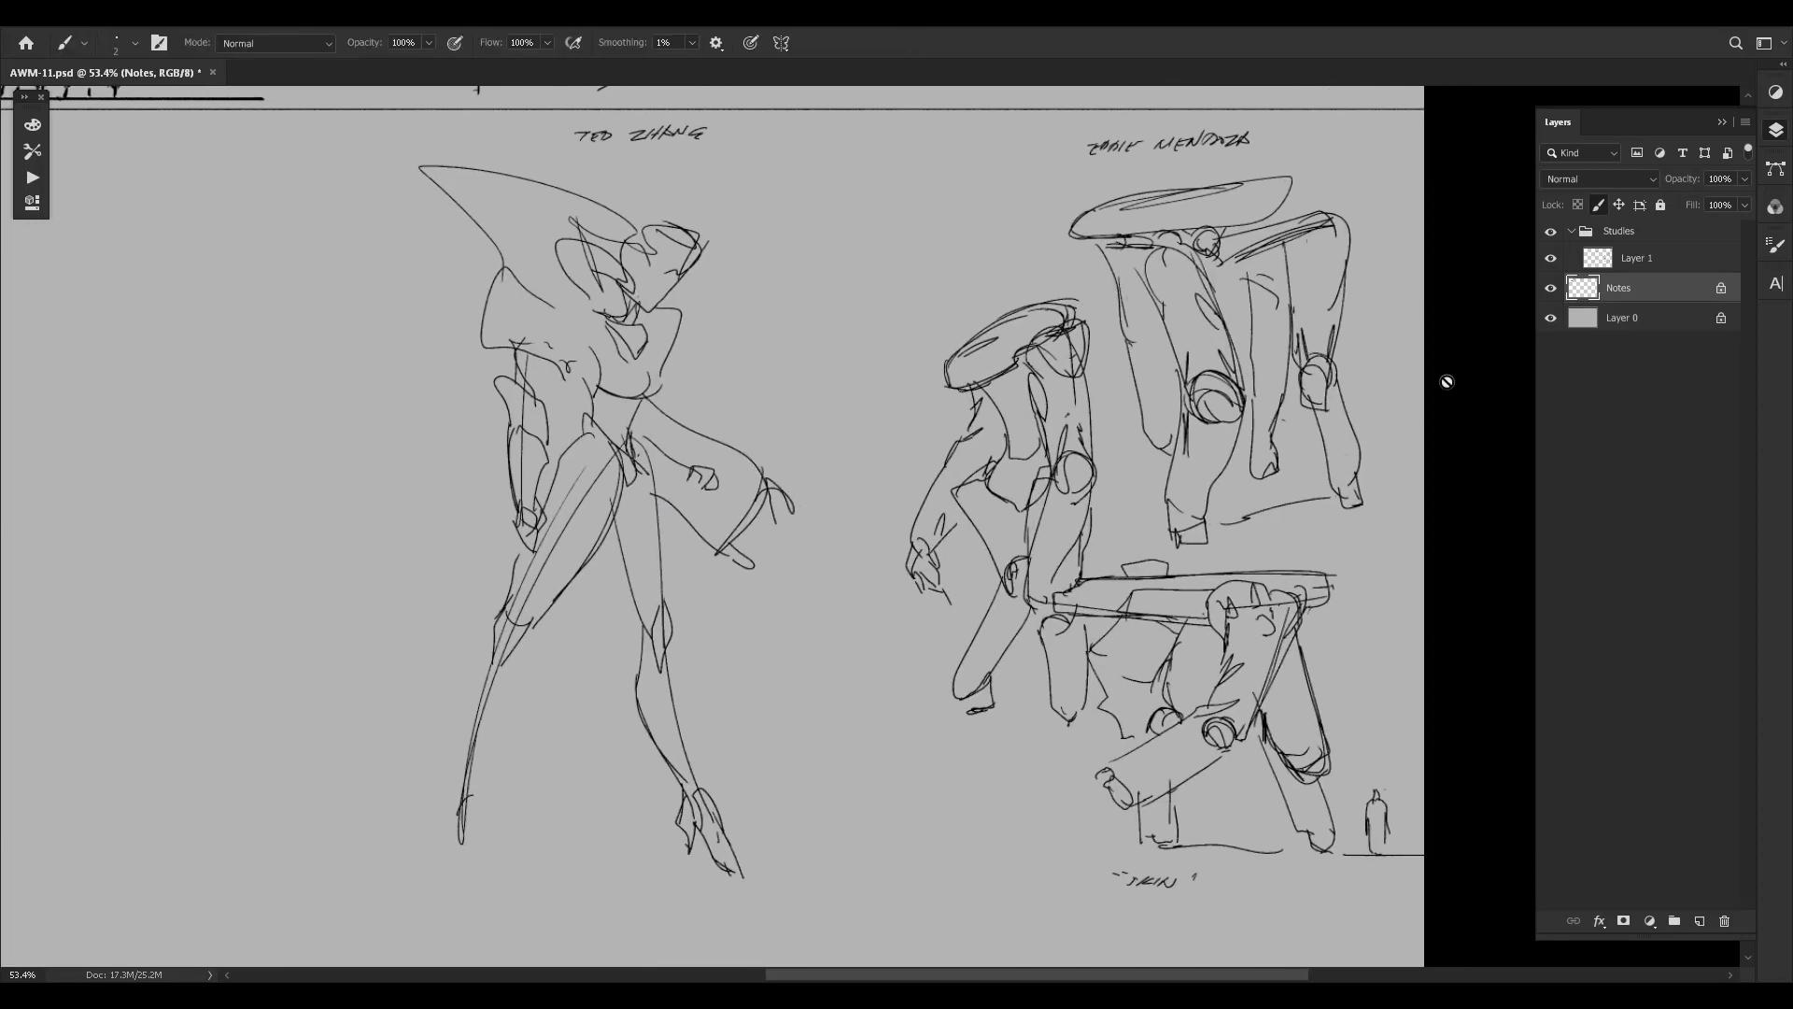
pyautogui.click(1665, 267)
pyautogui.scroll(1, 689, 592)
pyautogui.hscroll(1, 688, 592)
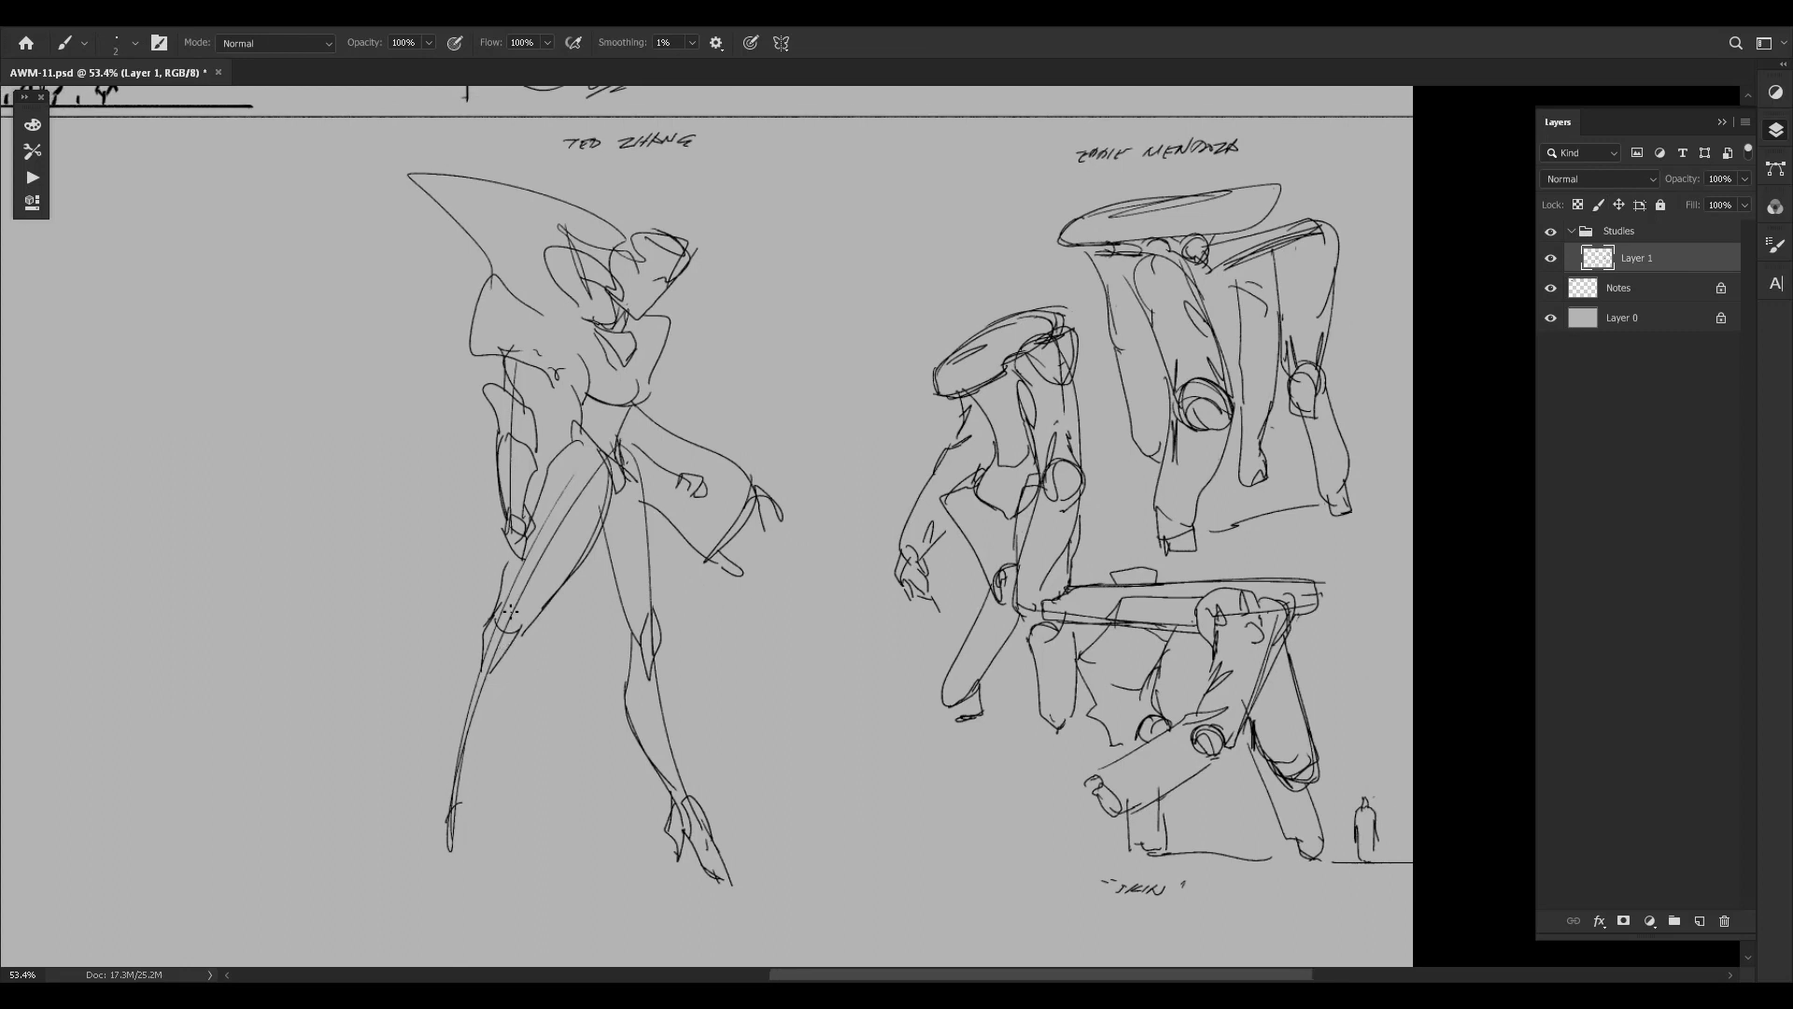
pyautogui.moveTo(511, 612)
pyautogui.mouseDown()
pyautogui.moveTo(869, 623)
pyautogui.moveTo(557, 567)
pyautogui.mouseUp()
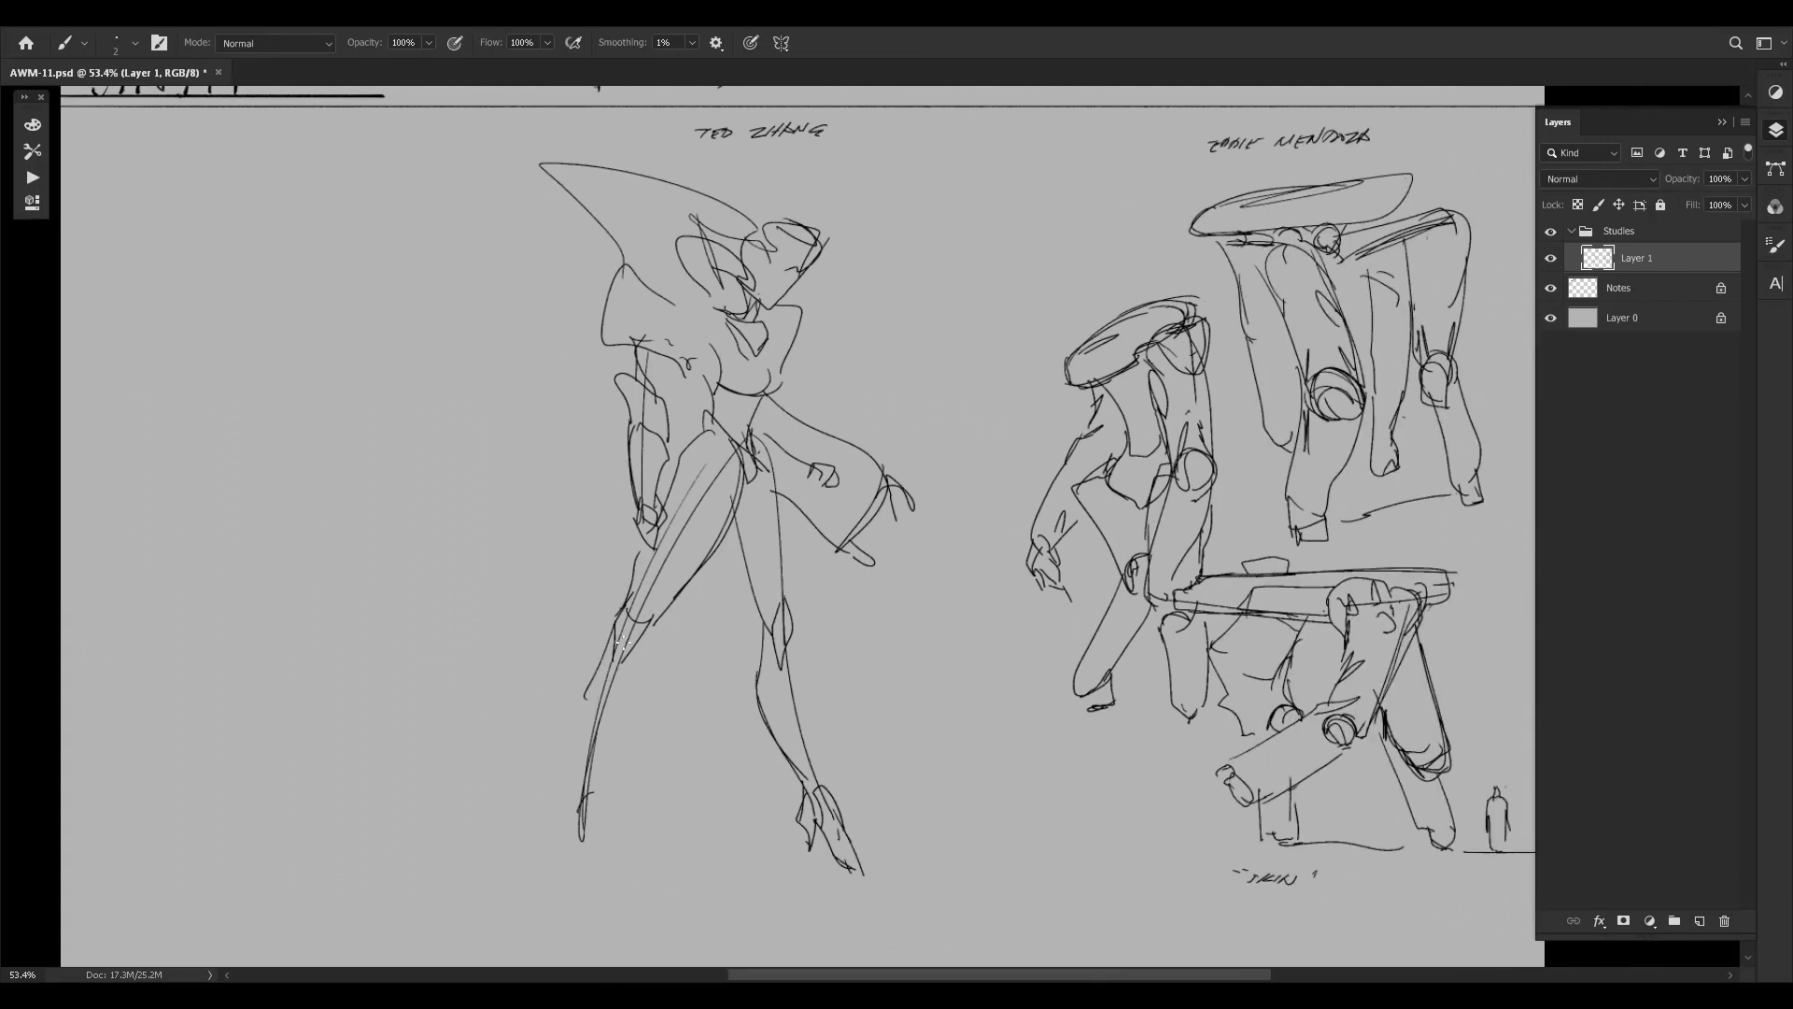
pyautogui.hotkey('ctrl', 'z')
pyautogui.moveTo(619, 616)
pyautogui.mouseDown()
pyautogui.moveTo(586, 668)
pyautogui.moveTo(578, 778)
pyautogui.mouseUp()
pyautogui.hotkey('ctrl', 'z')
pyautogui.hotkey('ctrl', 'z')
pyautogui.moveTo(617, 622); pyautogui.dragTo(568, 796)
# Refine the inner shin line and sketch a pointed high-heeled foot on the leg under the hanging arm.
pyautogui.moveTo(639, 616)
pyautogui.mouseDown()
pyautogui.moveTo(576, 838)
pyautogui.moveTo(613, 686)
pyautogui.moveTo(599, 745)
pyautogui.moveTo(576, 746)
pyautogui.moveTo(591, 822)
pyautogui.moveTo(569, 818)
pyautogui.moveTo(601, 832)
pyautogui.moveTo(582, 884)
pyautogui.moveTo(600, 841)
pyautogui.moveTo(602, 821)
pyautogui.moveTo(559, 817)
pyautogui.moveTo(558, 866)
pyautogui.mouseUp()
pyautogui.hotkey('ctrl', 'z')
pyautogui.hotkey('ctrl', 'z')
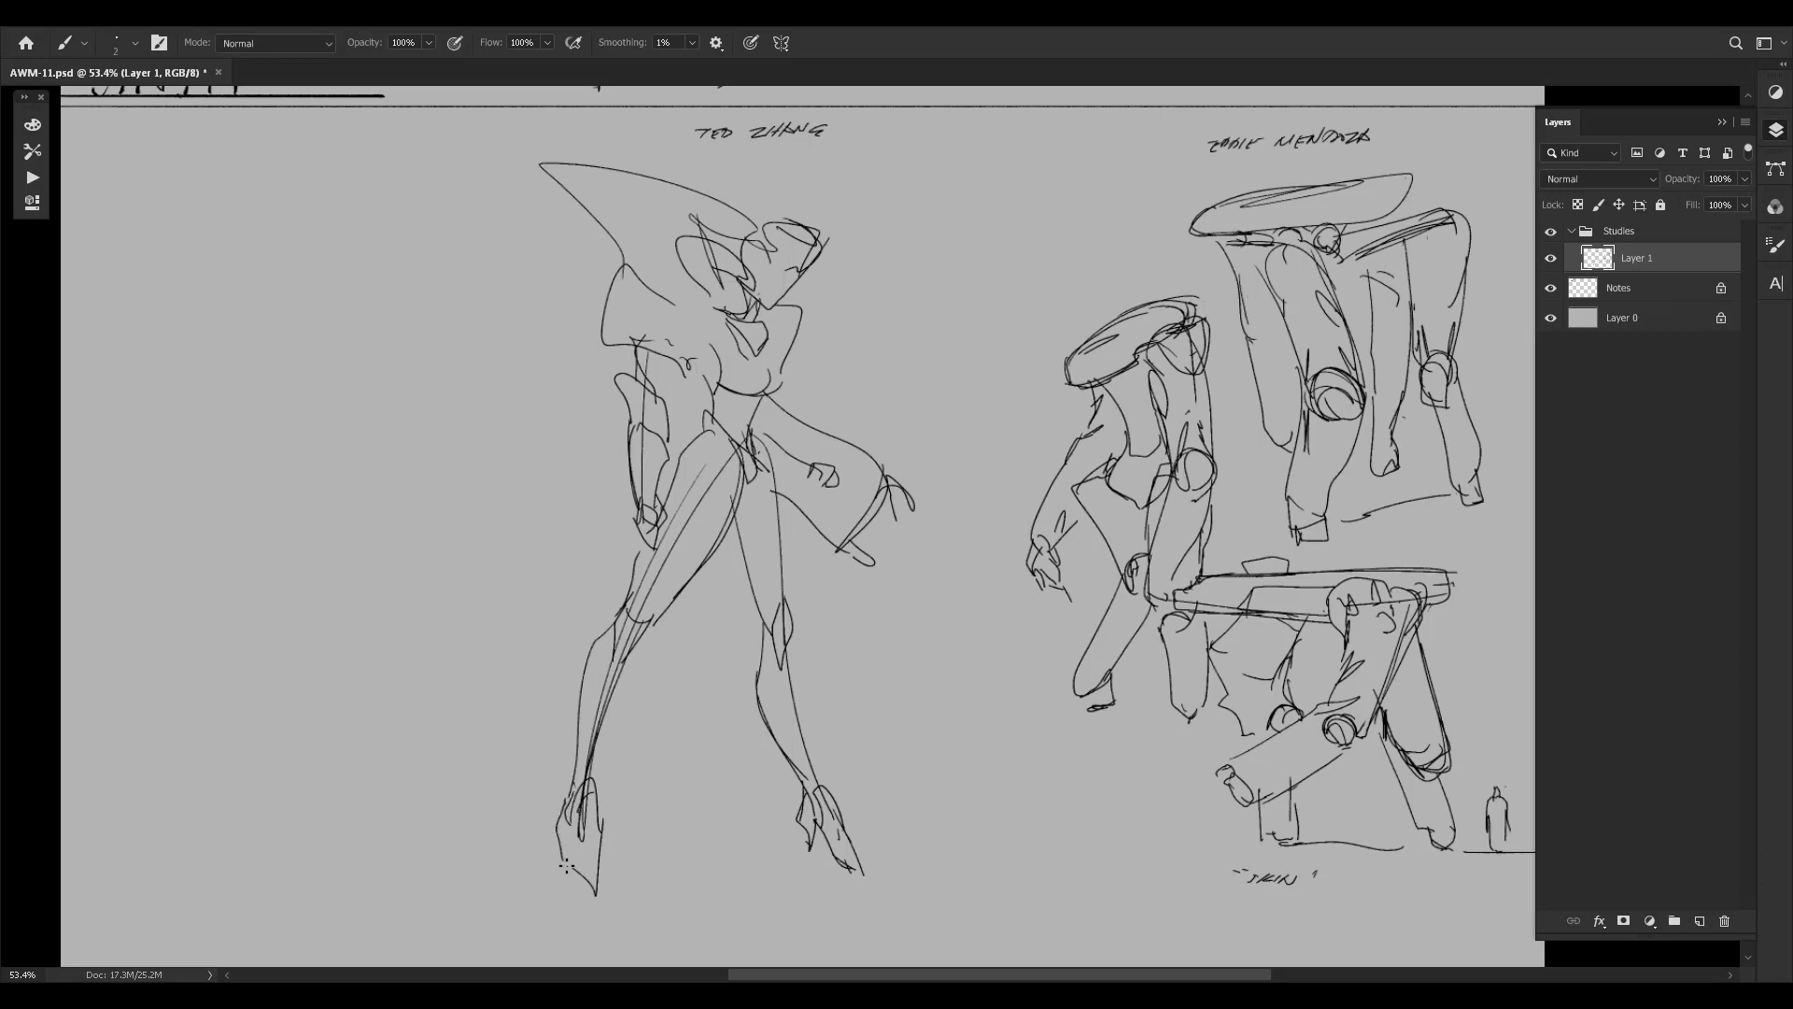
pyautogui.hotkey('ctrl', 'z')
pyautogui.moveTo(569, 801)
pyautogui.mouseDown()
pyautogui.moveTo(597, 905)
pyautogui.moveTo(604, 855)
pyautogui.mouseUp()
pyautogui.hotkey('ctrl', 'z')
pyautogui.hotkey('ctrl', 'z')
# Add curved wrap lines across the upper thigh and hip of the leg under the hanging arm.
pyautogui.moveTo(644, 533); pyautogui.dragTo(757, 475)
pyautogui.hotkey('ctrl', 'z')
pyautogui.moveTo(629, 572)
pyautogui.mouseDown()
pyautogui.moveTo(747, 451)
pyautogui.moveTo(675, 538)
pyautogui.mouseUp()
pyautogui.moveTo(732, 440); pyautogui.dragTo(662, 530)
# Erase the rough overlapping lines around the lower face and neck with a smaller eraser.
pyautogui.moveTo(805, 504); pyautogui.dragTo(749, 588)
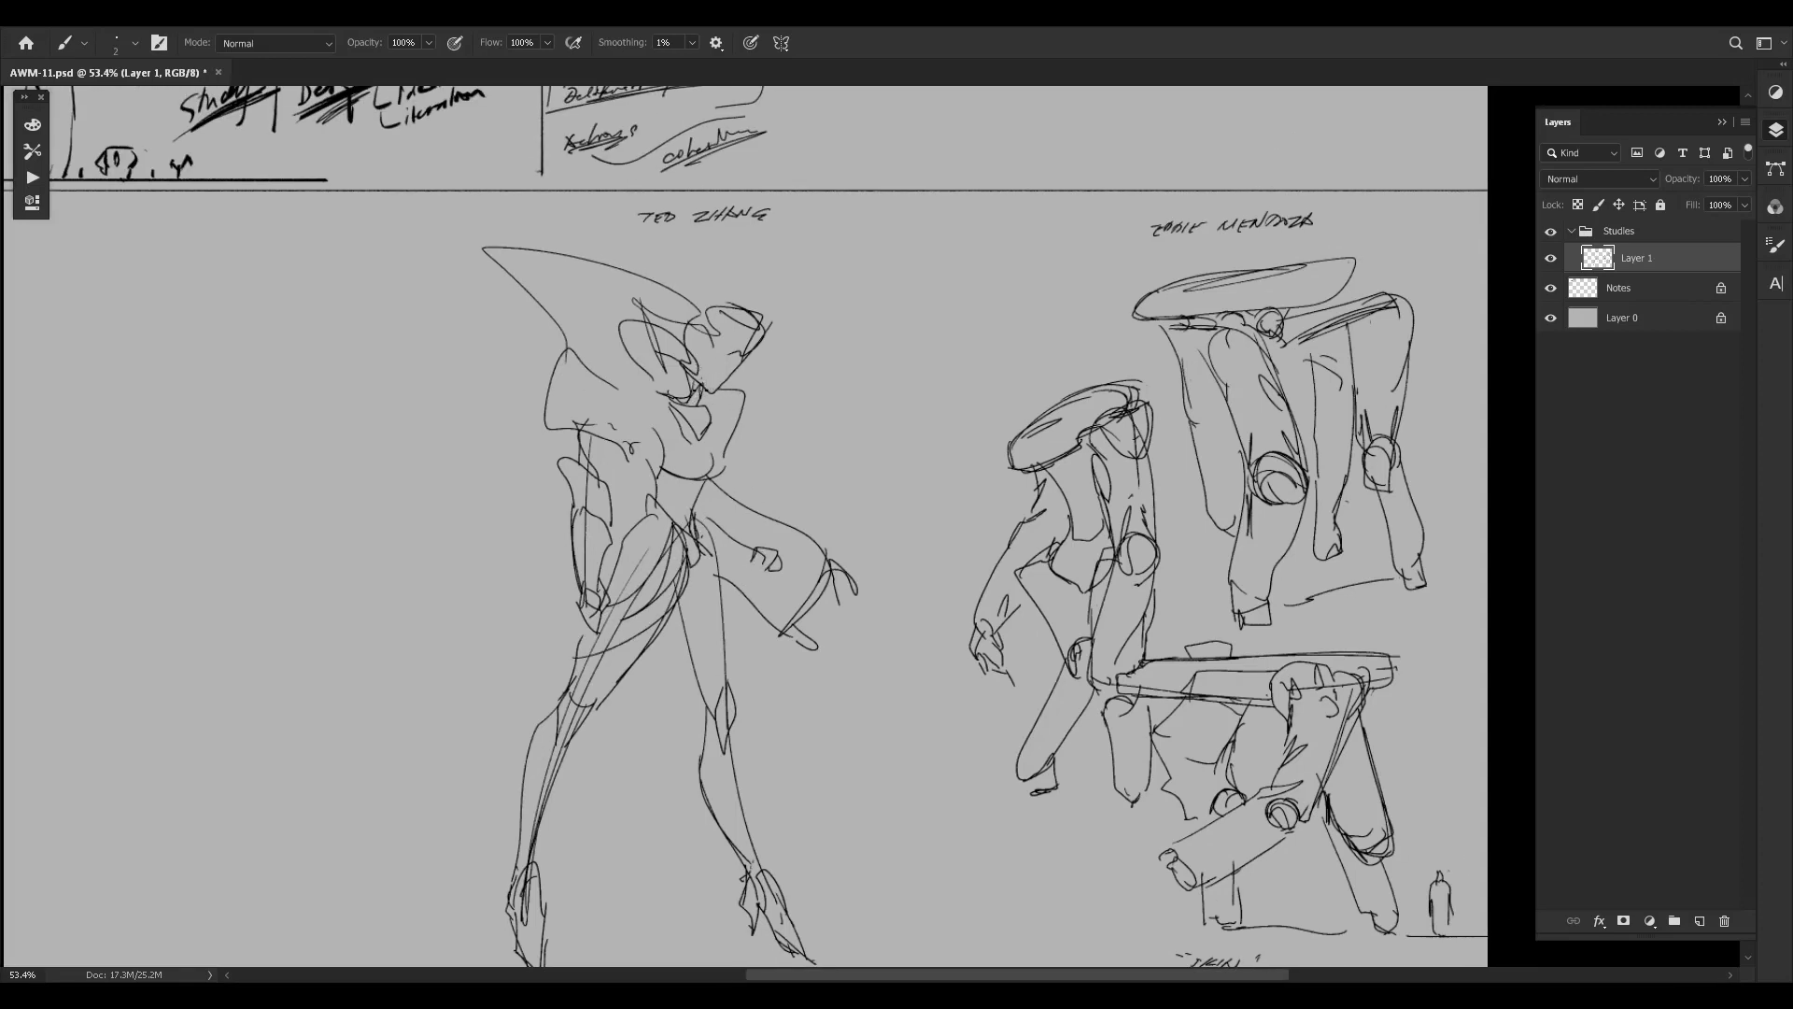
pyautogui.press('e')
pyautogui.moveTo(705, 393); pyautogui.dragTo(743, 367)
pyautogui.press('[')
pyautogui.press('[')
pyautogui.press('[')
pyautogui.press('[')
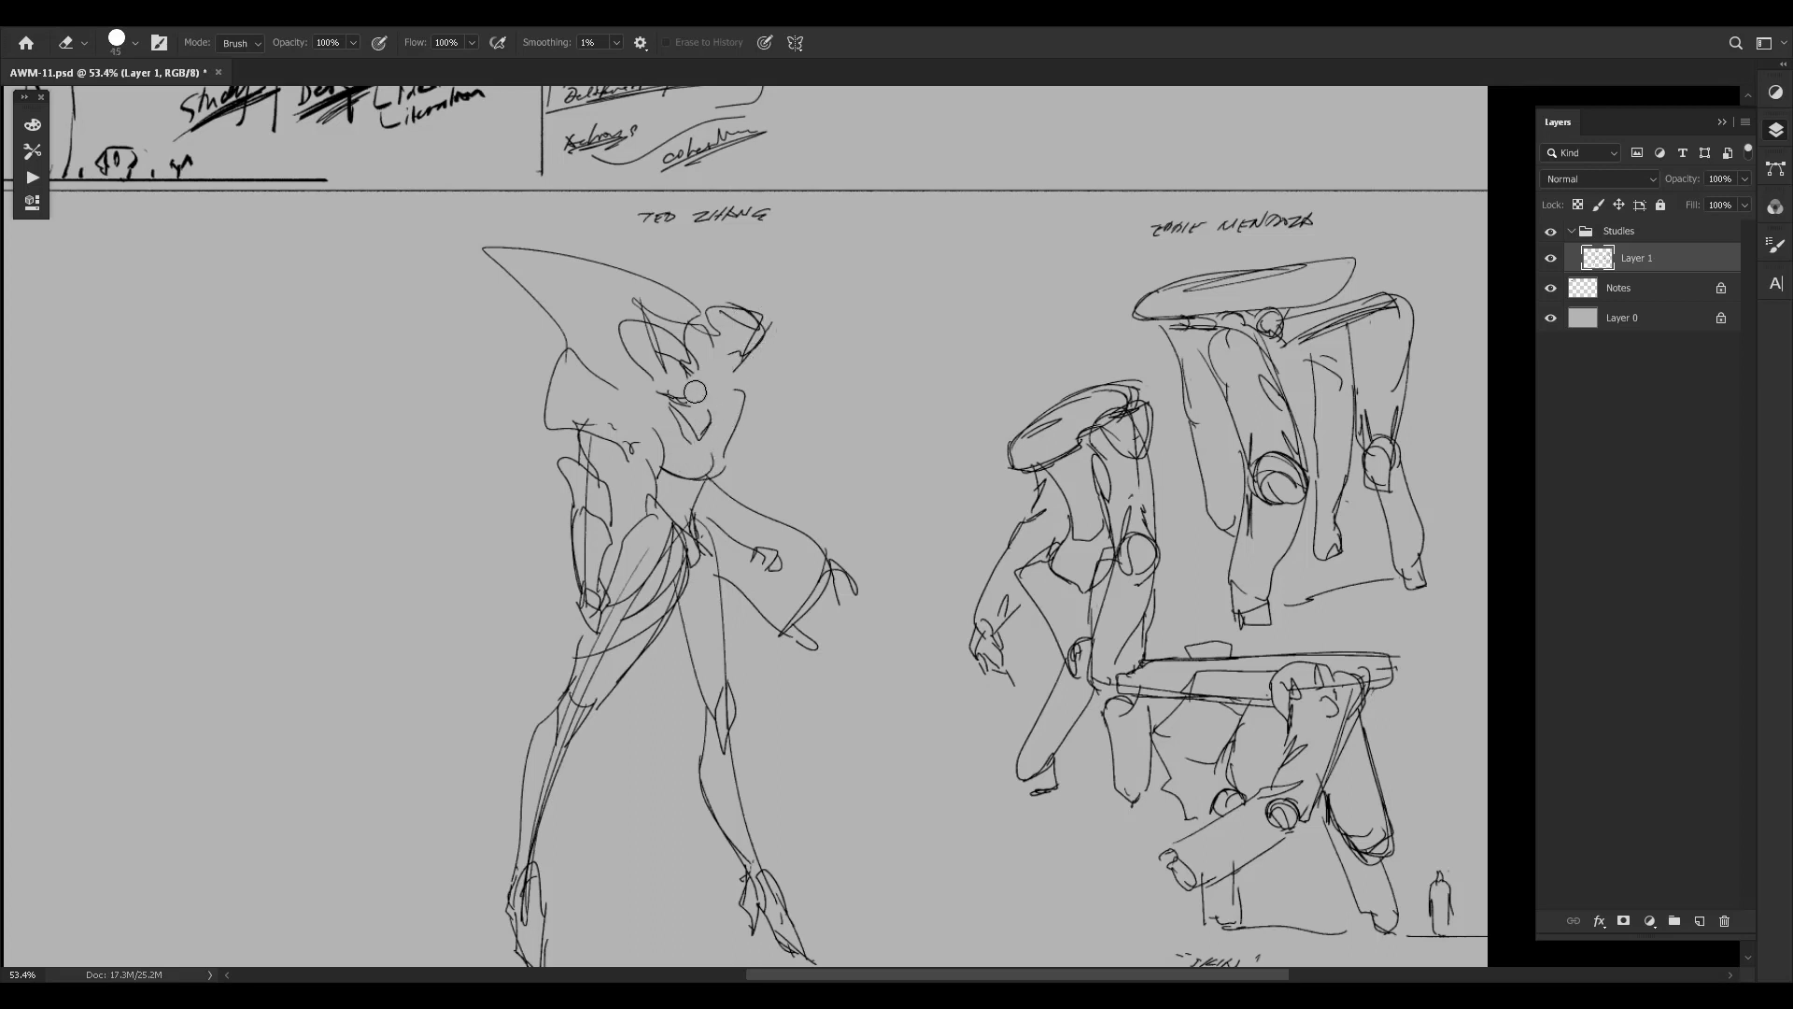
# Draw a band across the top of the bust and rework the collar lines.
pyautogui.press('b')
pyautogui.moveTo(658, 450); pyautogui.dragTo(727, 456)
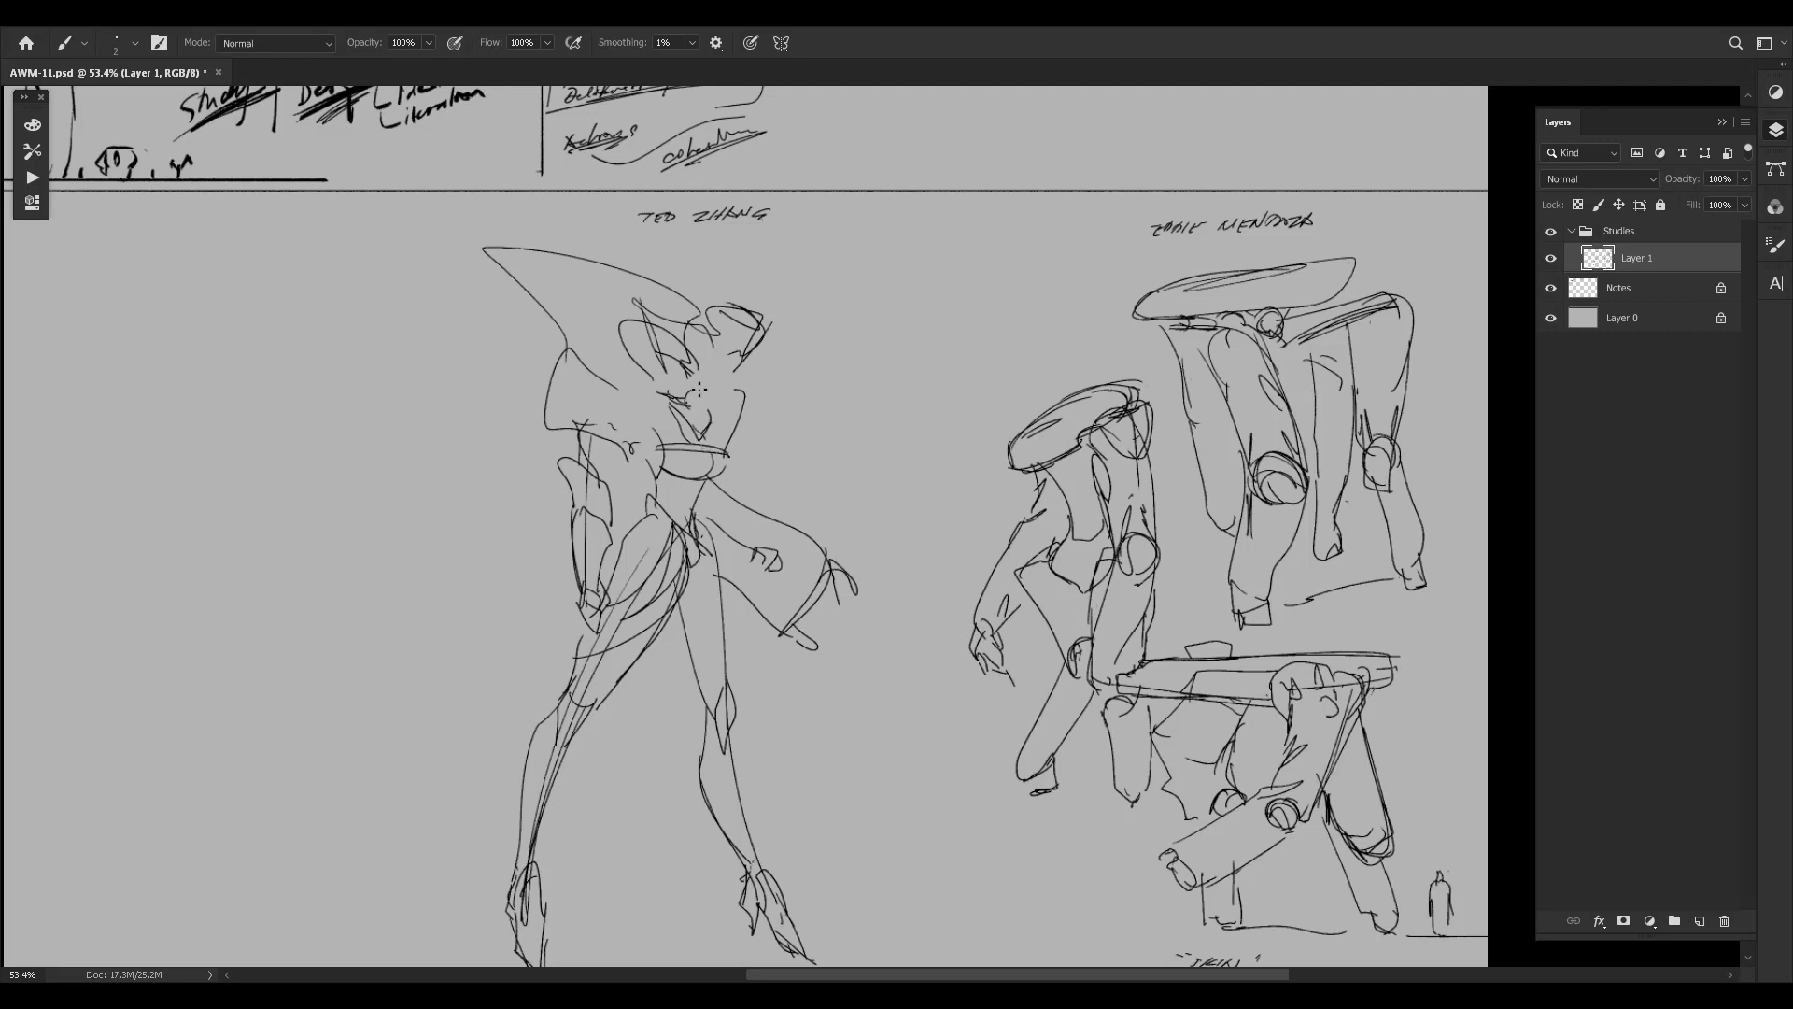
pyautogui.moveTo(691, 378)
pyautogui.mouseDown()
pyautogui.moveTo(739, 394)
pyautogui.moveTo(721, 427)
pyautogui.mouseUp()
pyautogui.hotkey('ctrl', 'z')
# Erase the rough head outline and redraw it as an angular head with a spiked top.
pyautogui.press('e')
pyautogui.moveTo(752, 323)
pyautogui.mouseDown()
pyautogui.moveTo(733, 354)
pyautogui.moveTo(723, 326)
pyautogui.moveTo(740, 316)
pyautogui.moveTo(720, 342)
pyautogui.moveTo(757, 328)
pyautogui.moveTo(732, 312)
pyautogui.moveTo(758, 330)
pyautogui.moveTo(747, 300)
pyautogui.moveTo(726, 316)
pyautogui.moveTo(758, 321)
pyautogui.moveTo(692, 325)
pyautogui.mouseUp()
pyautogui.press('b')
pyautogui.hotkey('ctrl', 'z')
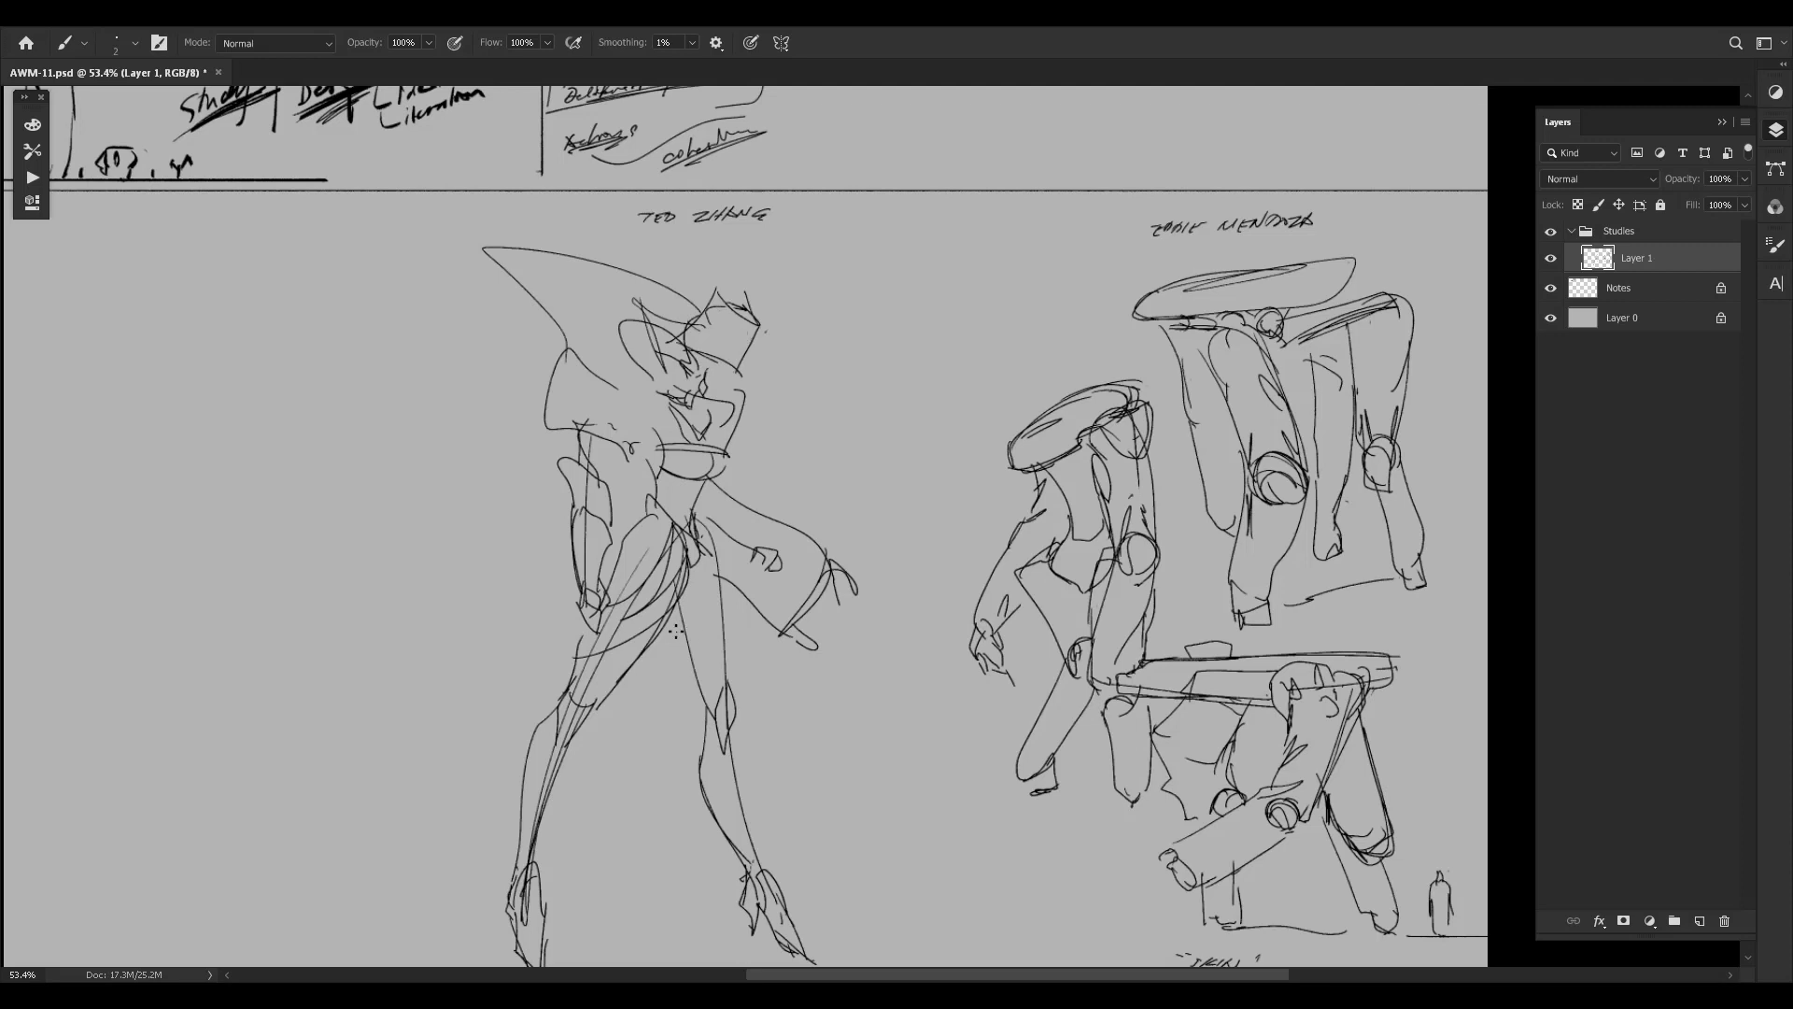
# Add a second contour line along the inner thigh of the leg under the outstretched arm.
pyautogui.moveTo(669, 617); pyautogui.dragTo(700, 688)
pyautogui.hotkey('ctrl', 'z')
pyautogui.moveTo(667, 615); pyautogui.dragTo(703, 702)
pyautogui.moveTo(667, 622); pyautogui.dragTo(694, 680)
pyautogui.moveTo(816, 704); pyautogui.dragTo(848, 599)
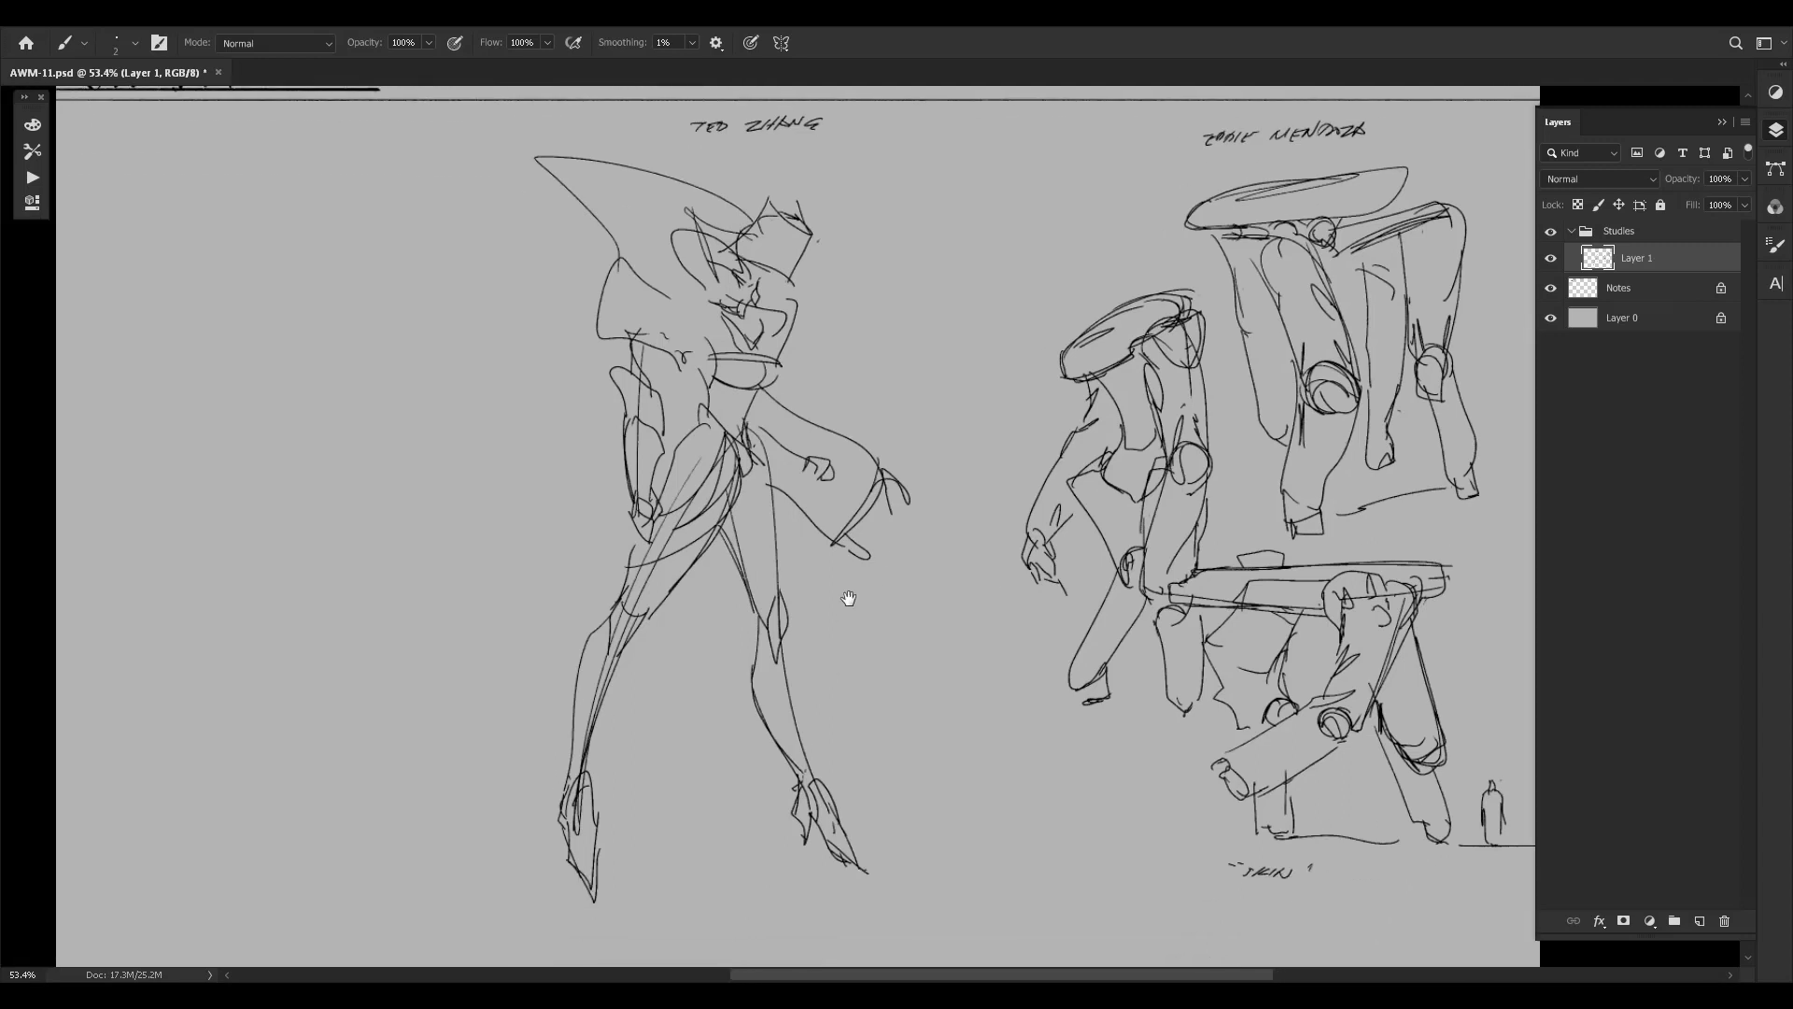
# Lasso the foot of the figure's leg below the hanging arm, transform it into a slimmer, slightly shifted pose, and deselect.
pyautogui.press('l')
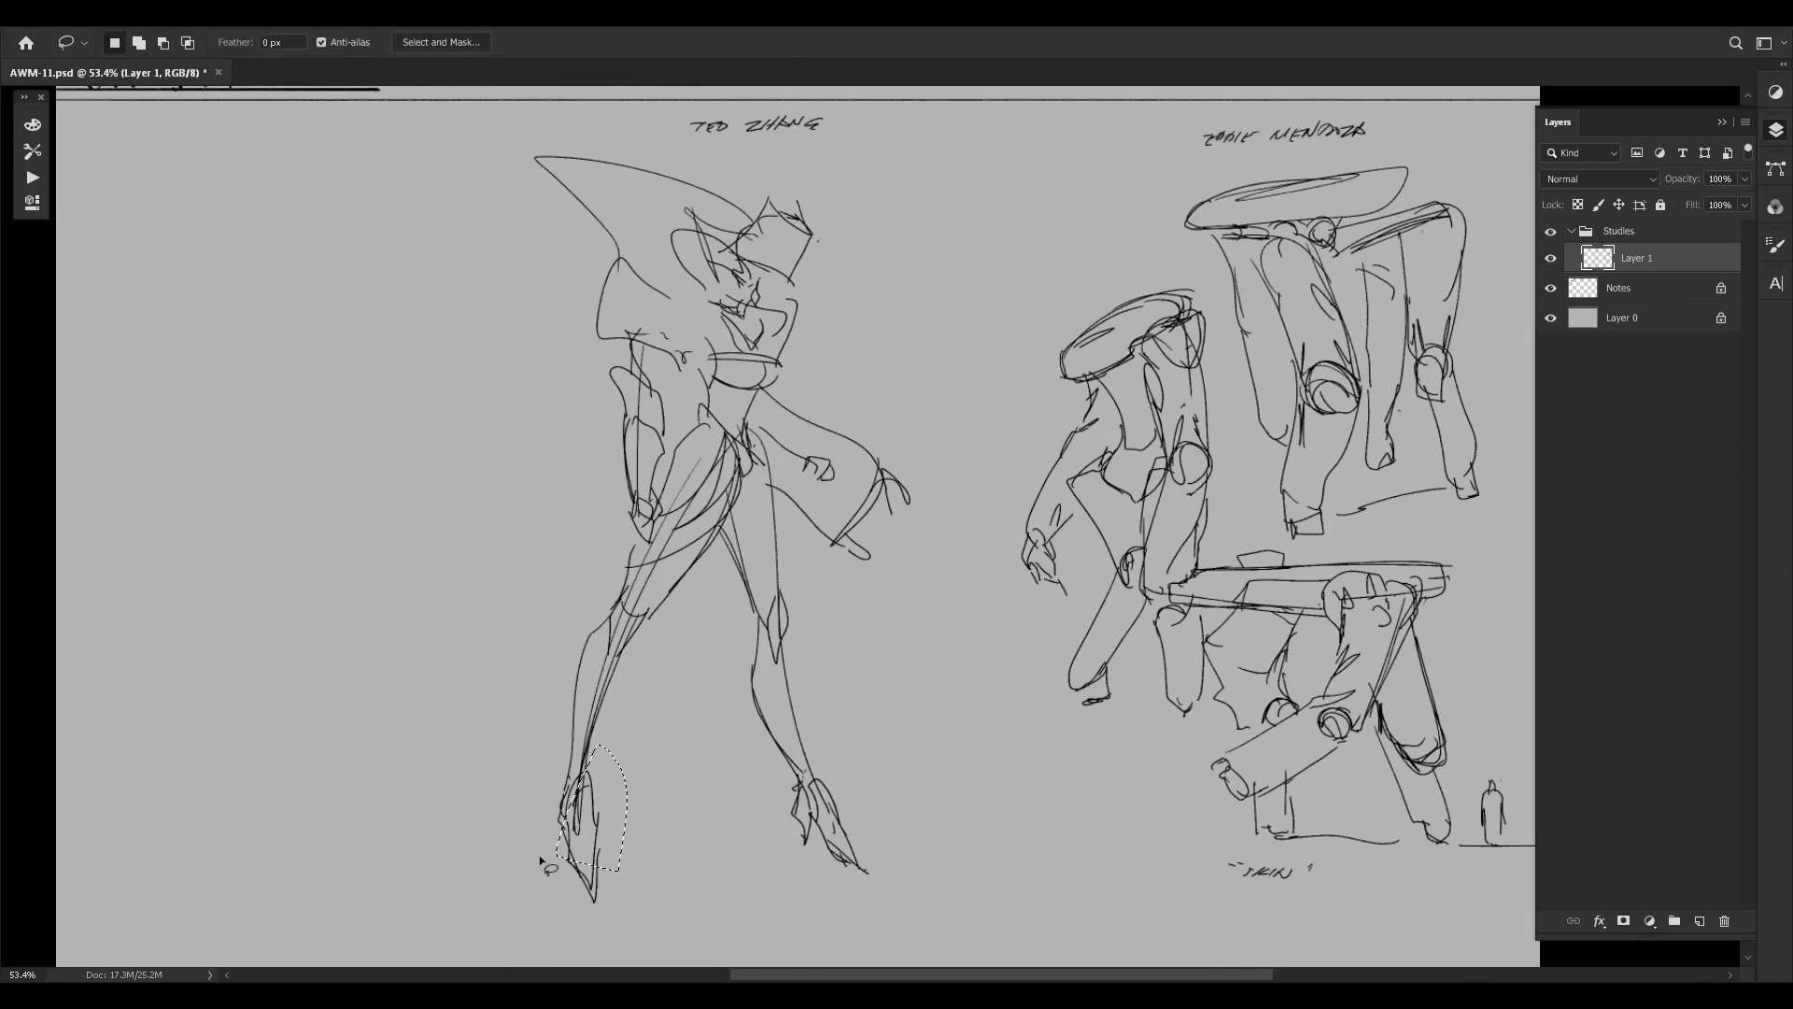
pyautogui.moveTo(540, 854)
pyautogui.mouseDown()
pyautogui.moveTo(617, 788)
pyautogui.moveTo(608, 961)
pyautogui.moveTo(533, 845)
pyautogui.moveTo(613, 856)
pyautogui.mouseUp()
pyautogui.hotkey('ctrl', 't')
pyautogui.moveTo(616, 753); pyautogui.dragTo(663, 722)
pyautogui.moveTo(618, 831); pyautogui.dragTo(614, 820)
pyautogui.press('Return')
pyautogui.hotkey('ctrl', 'd')
pyautogui.scroll(2, 849, 660)
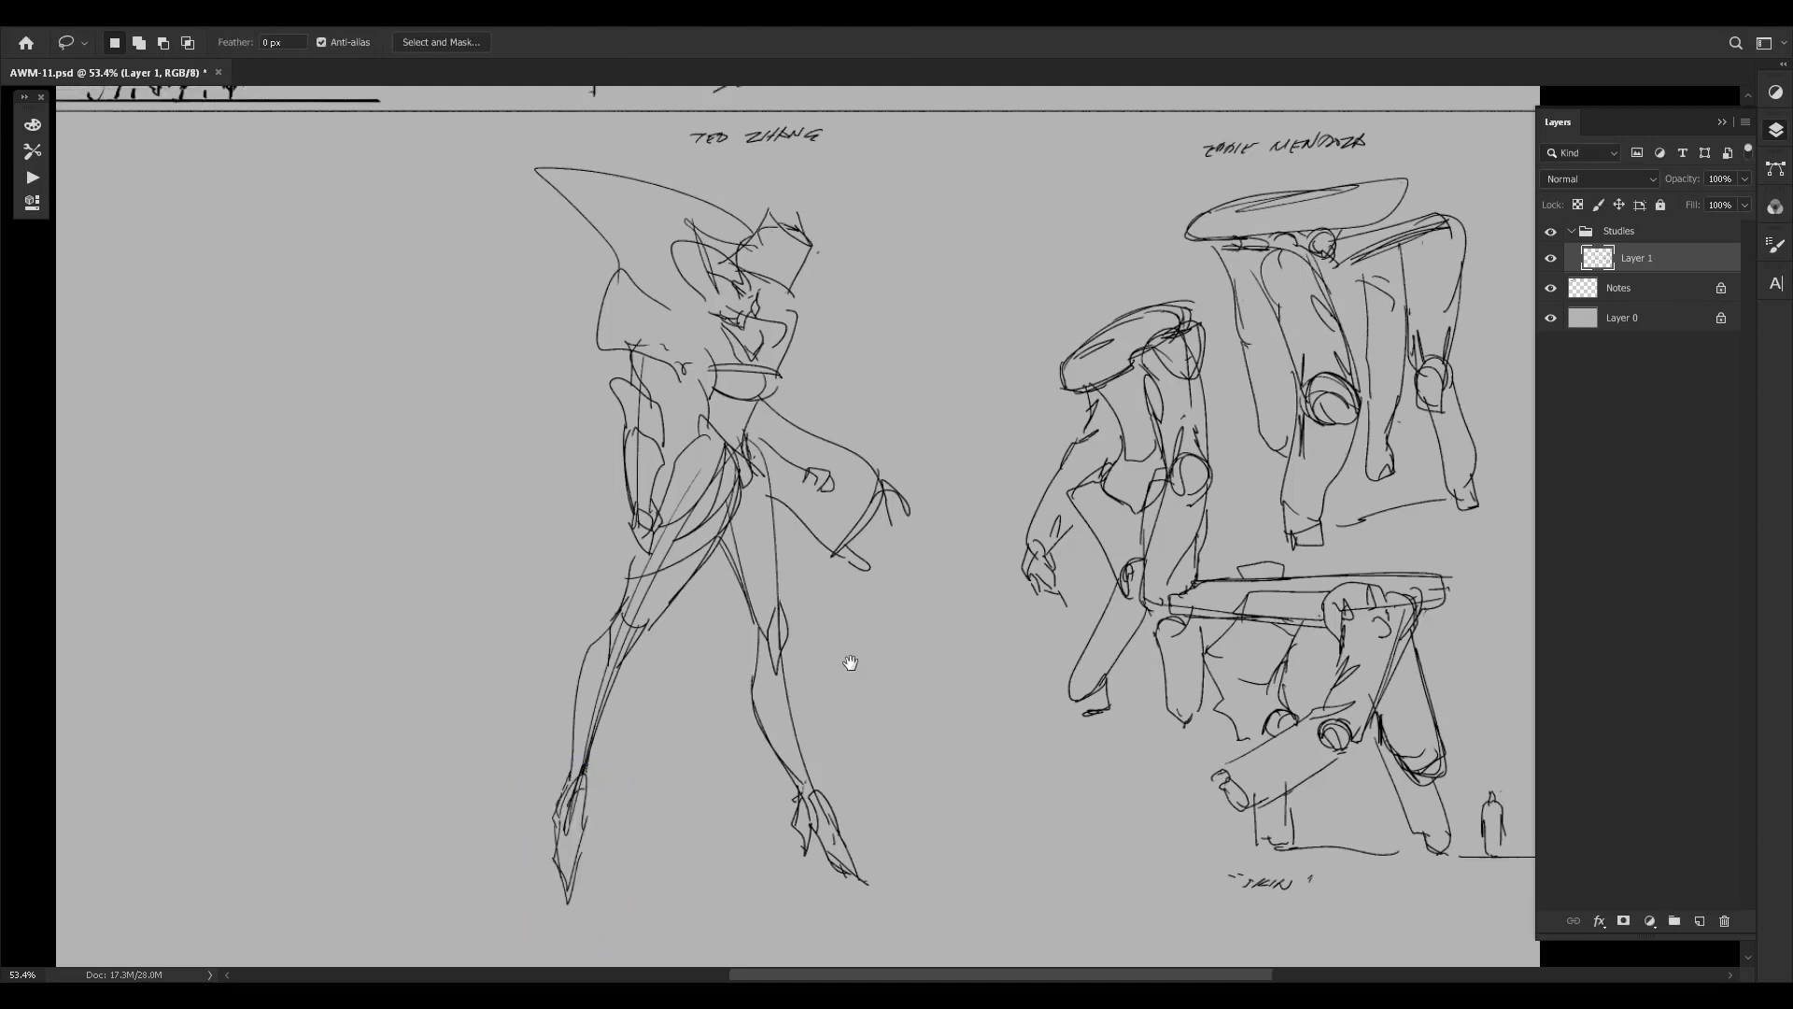
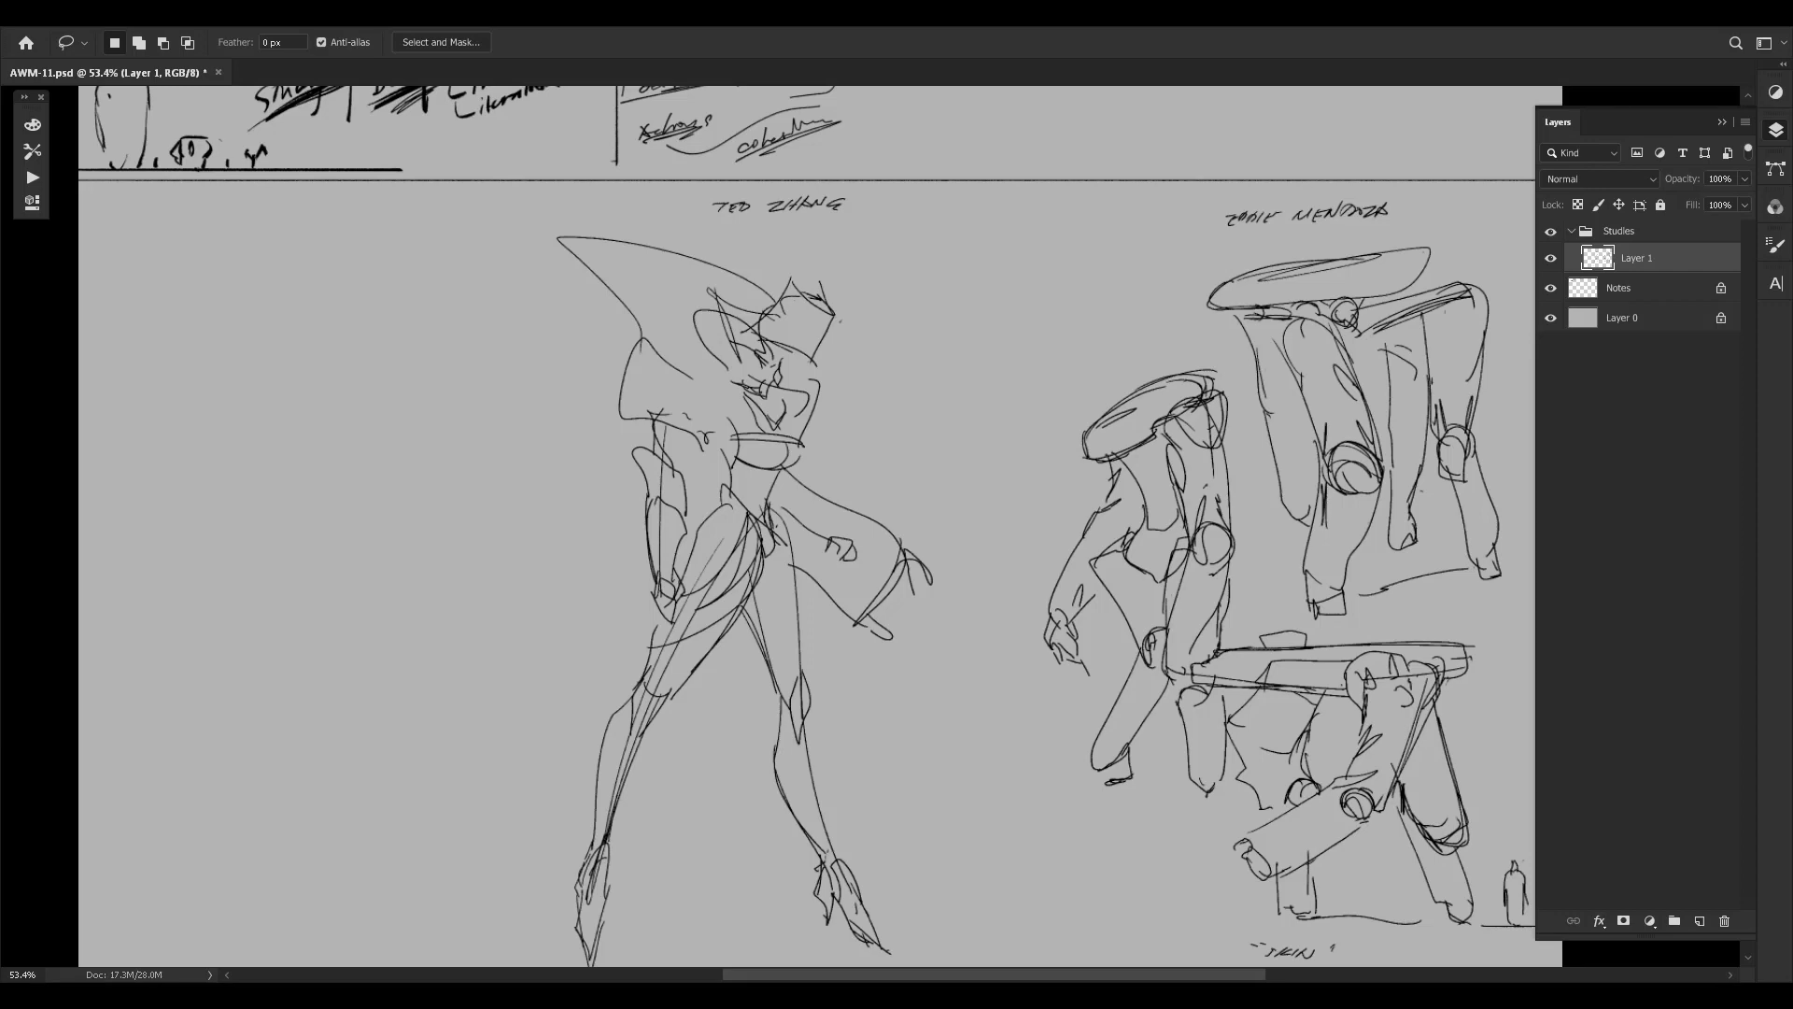
# Extend the canvas well past its left edge with the Crop tool to make room for more studies.
pyautogui.moveTo(1018, 435); pyautogui.dragTo(943, 436)
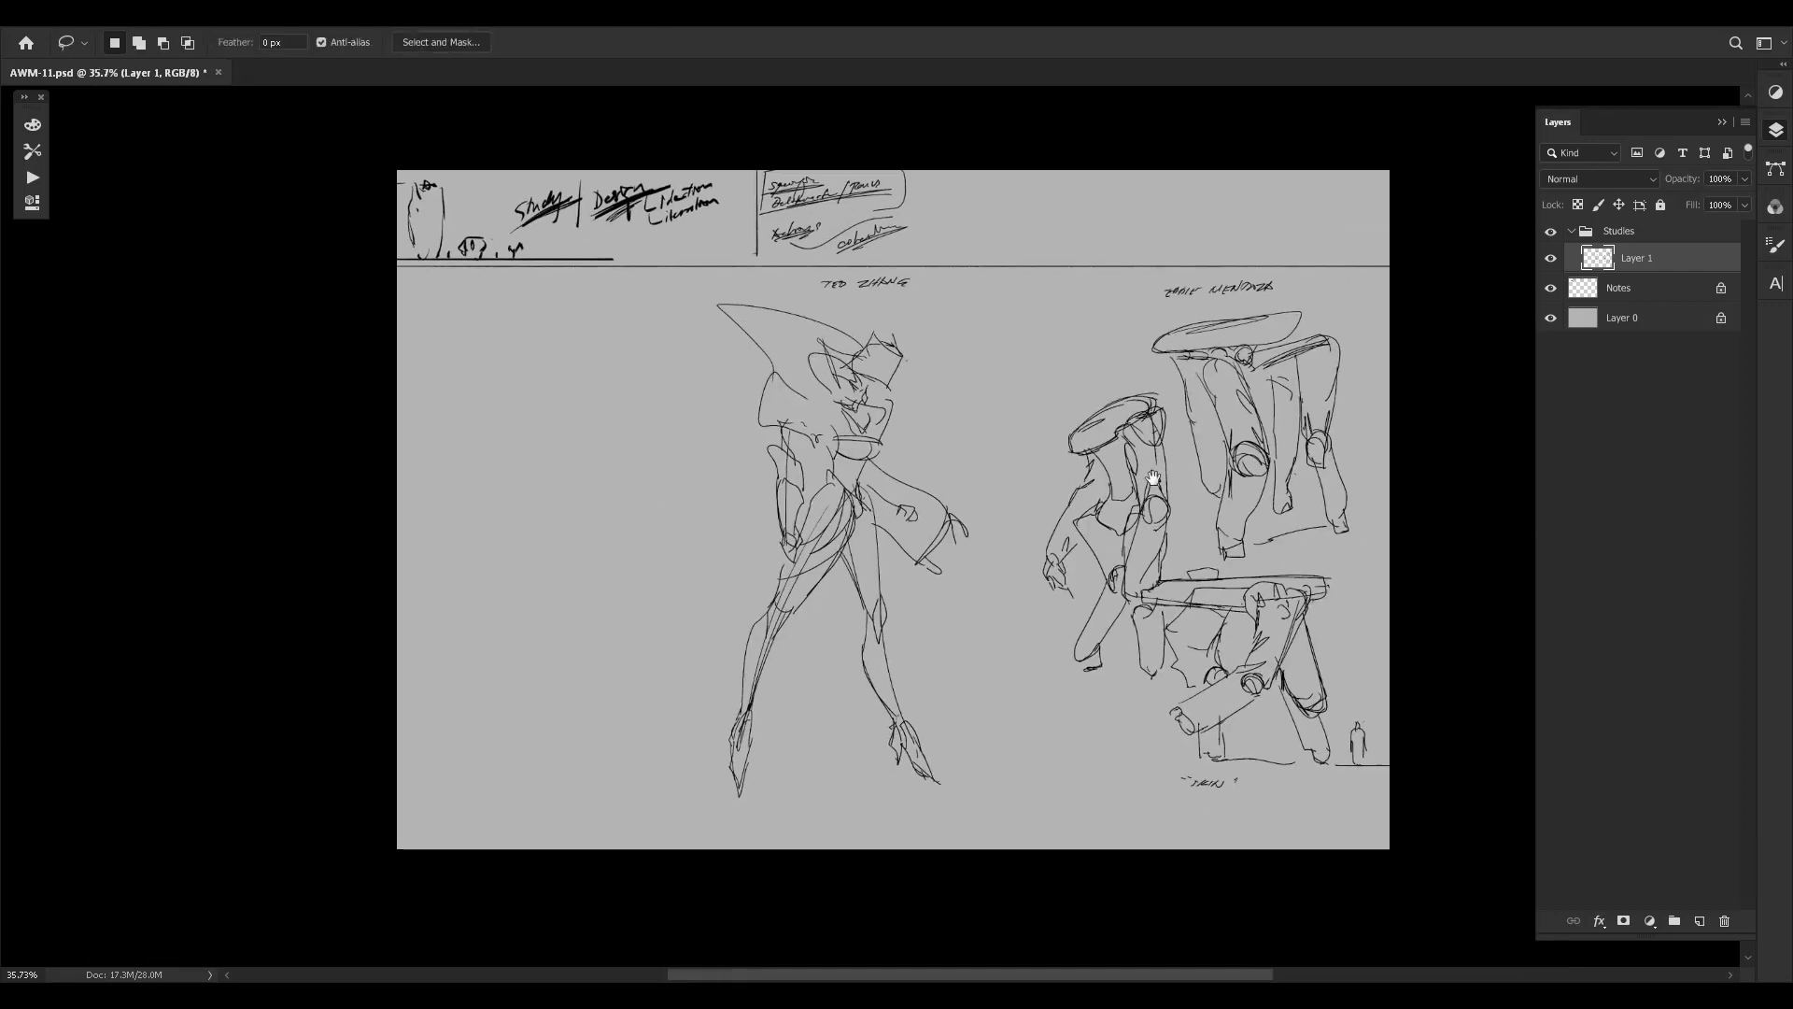
pyautogui.moveTo(1298, 475)
pyautogui.mouseDown()
pyautogui.moveTo(1079, 438)
pyautogui.moveTo(1284, 467)
pyautogui.mouseUp()
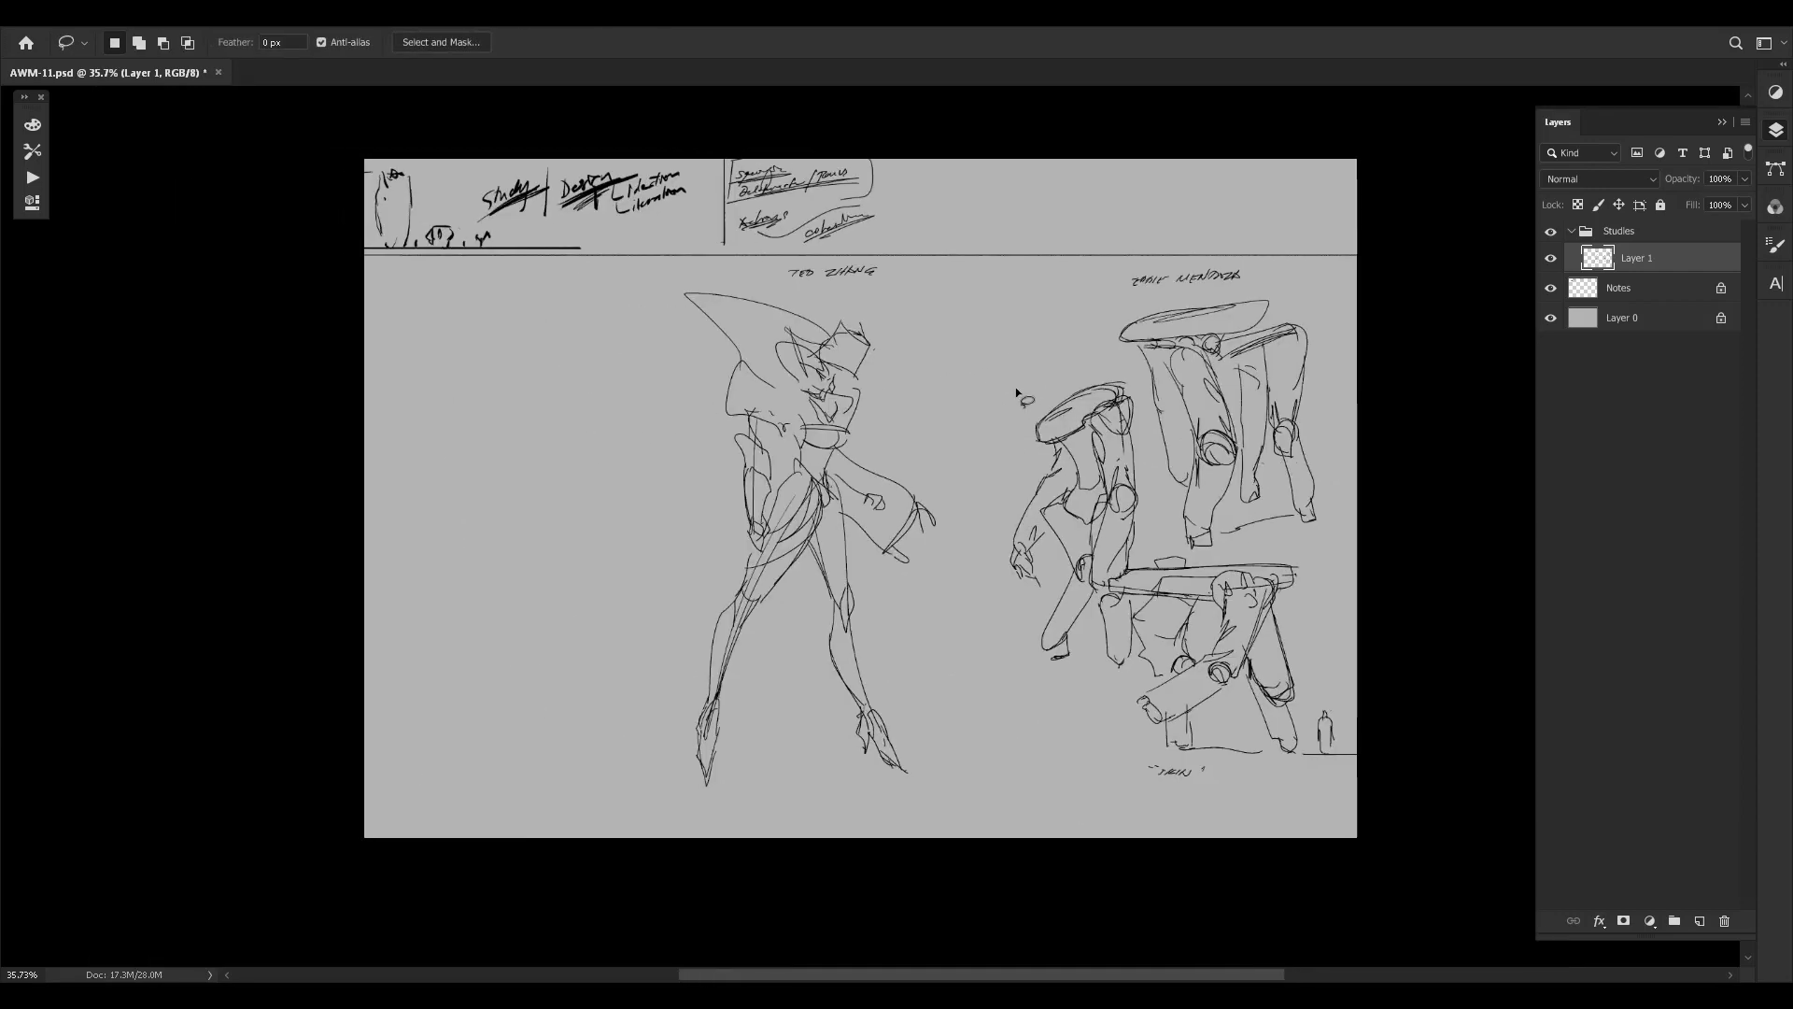
pyautogui.scroll(3, 1016, 393)
pyautogui.moveTo(978, 451); pyautogui.dragTo(1031, 438)
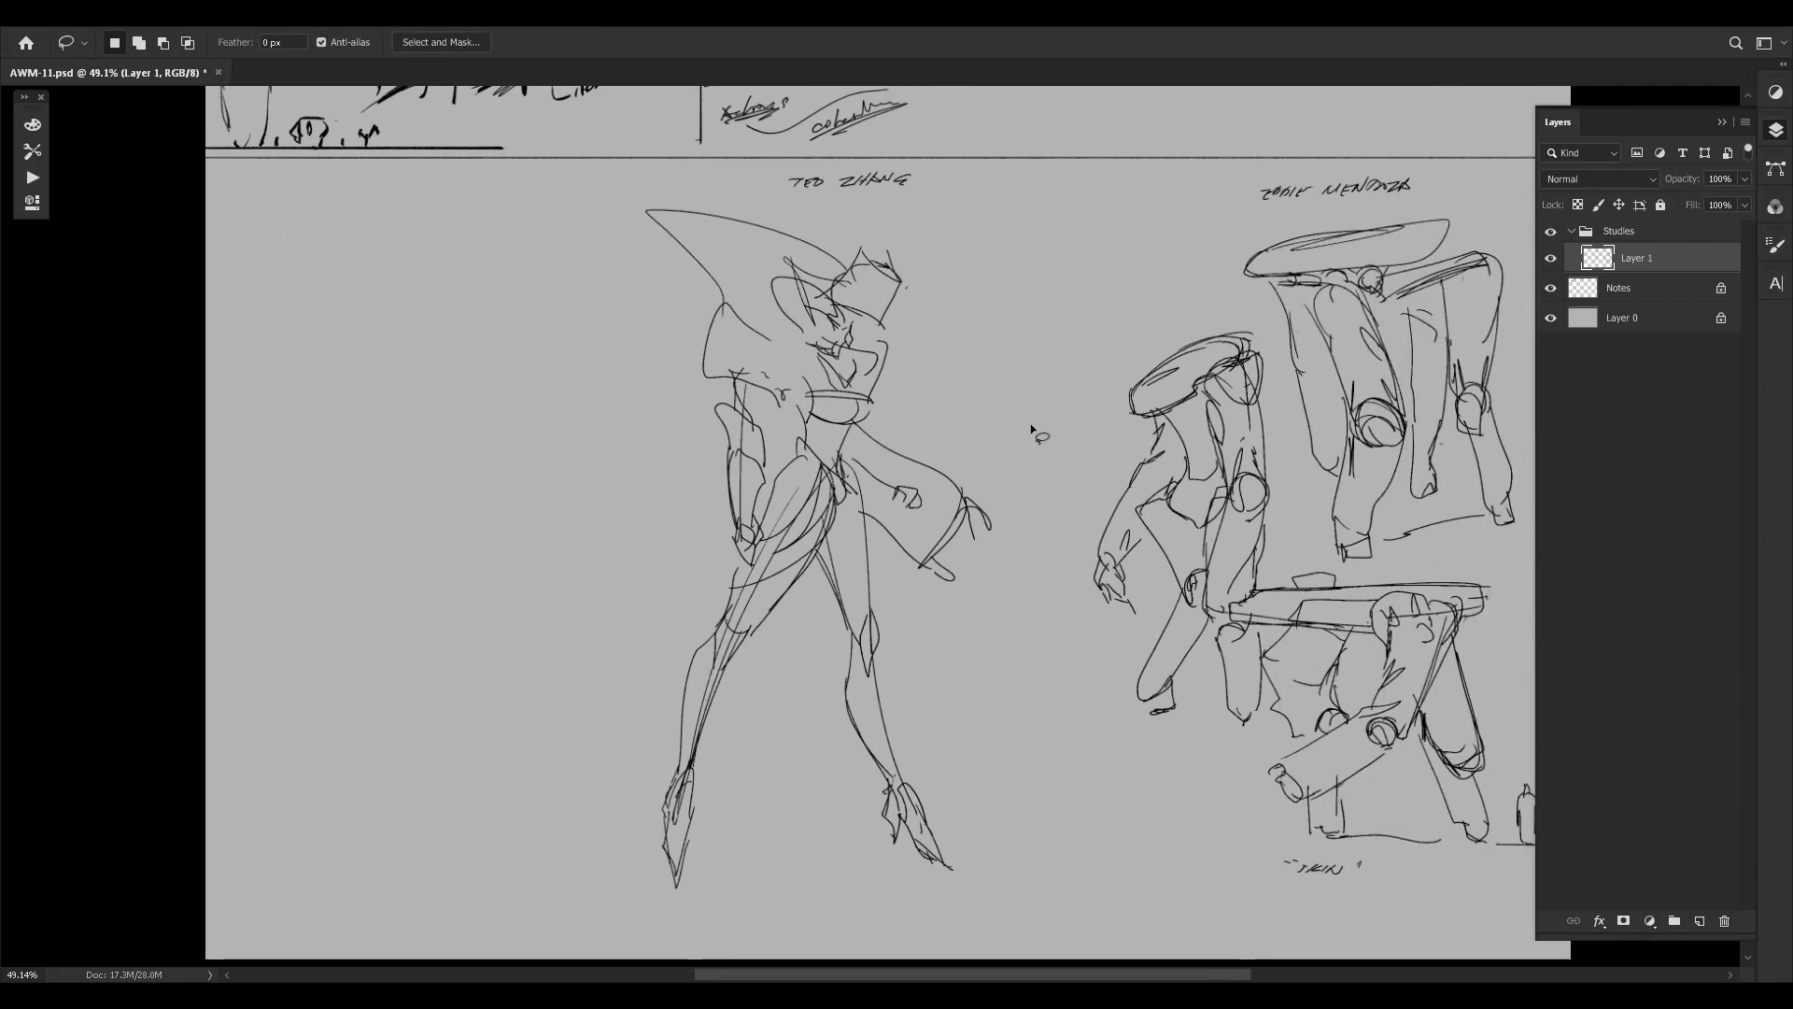
pyautogui.hscroll(-5, 643, 502)
pyautogui.press('c')
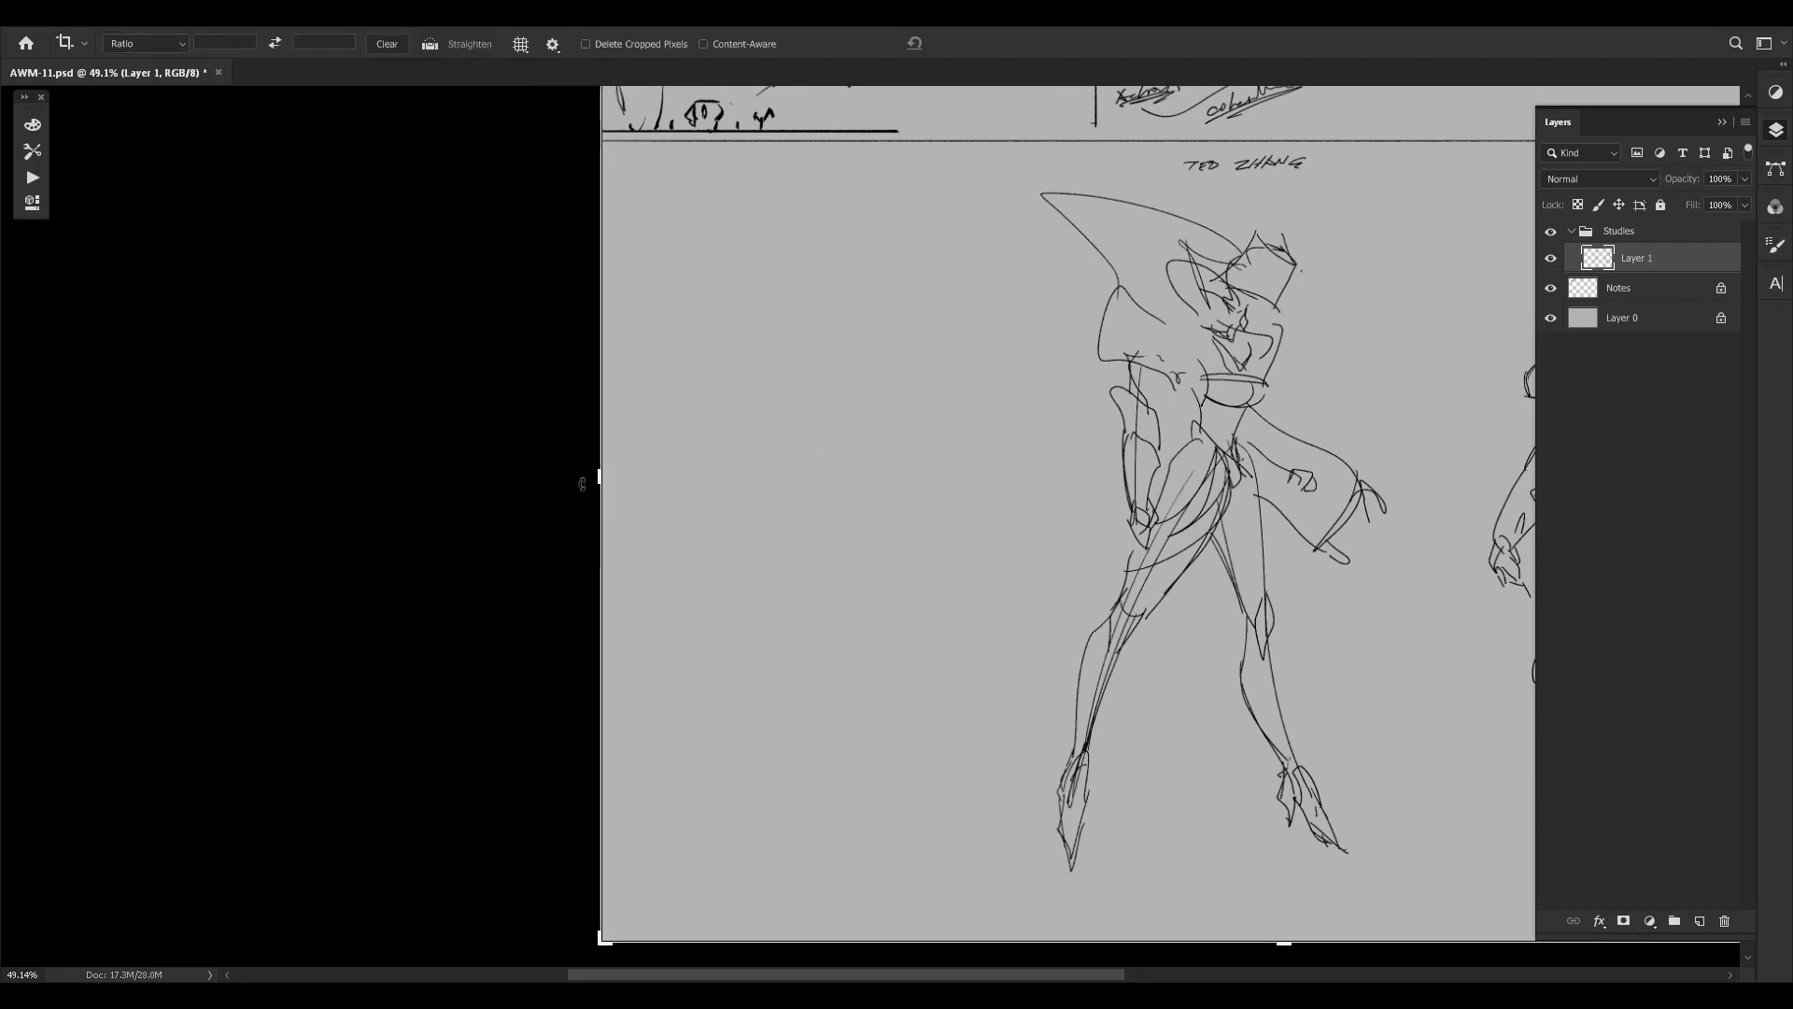
pyautogui.moveTo(597, 480)
pyautogui.mouseDown()
pyautogui.moveTo(105, 542)
pyautogui.moveTo(168, 549)
pyautogui.mouseUp()
pyautogui.press('Return')
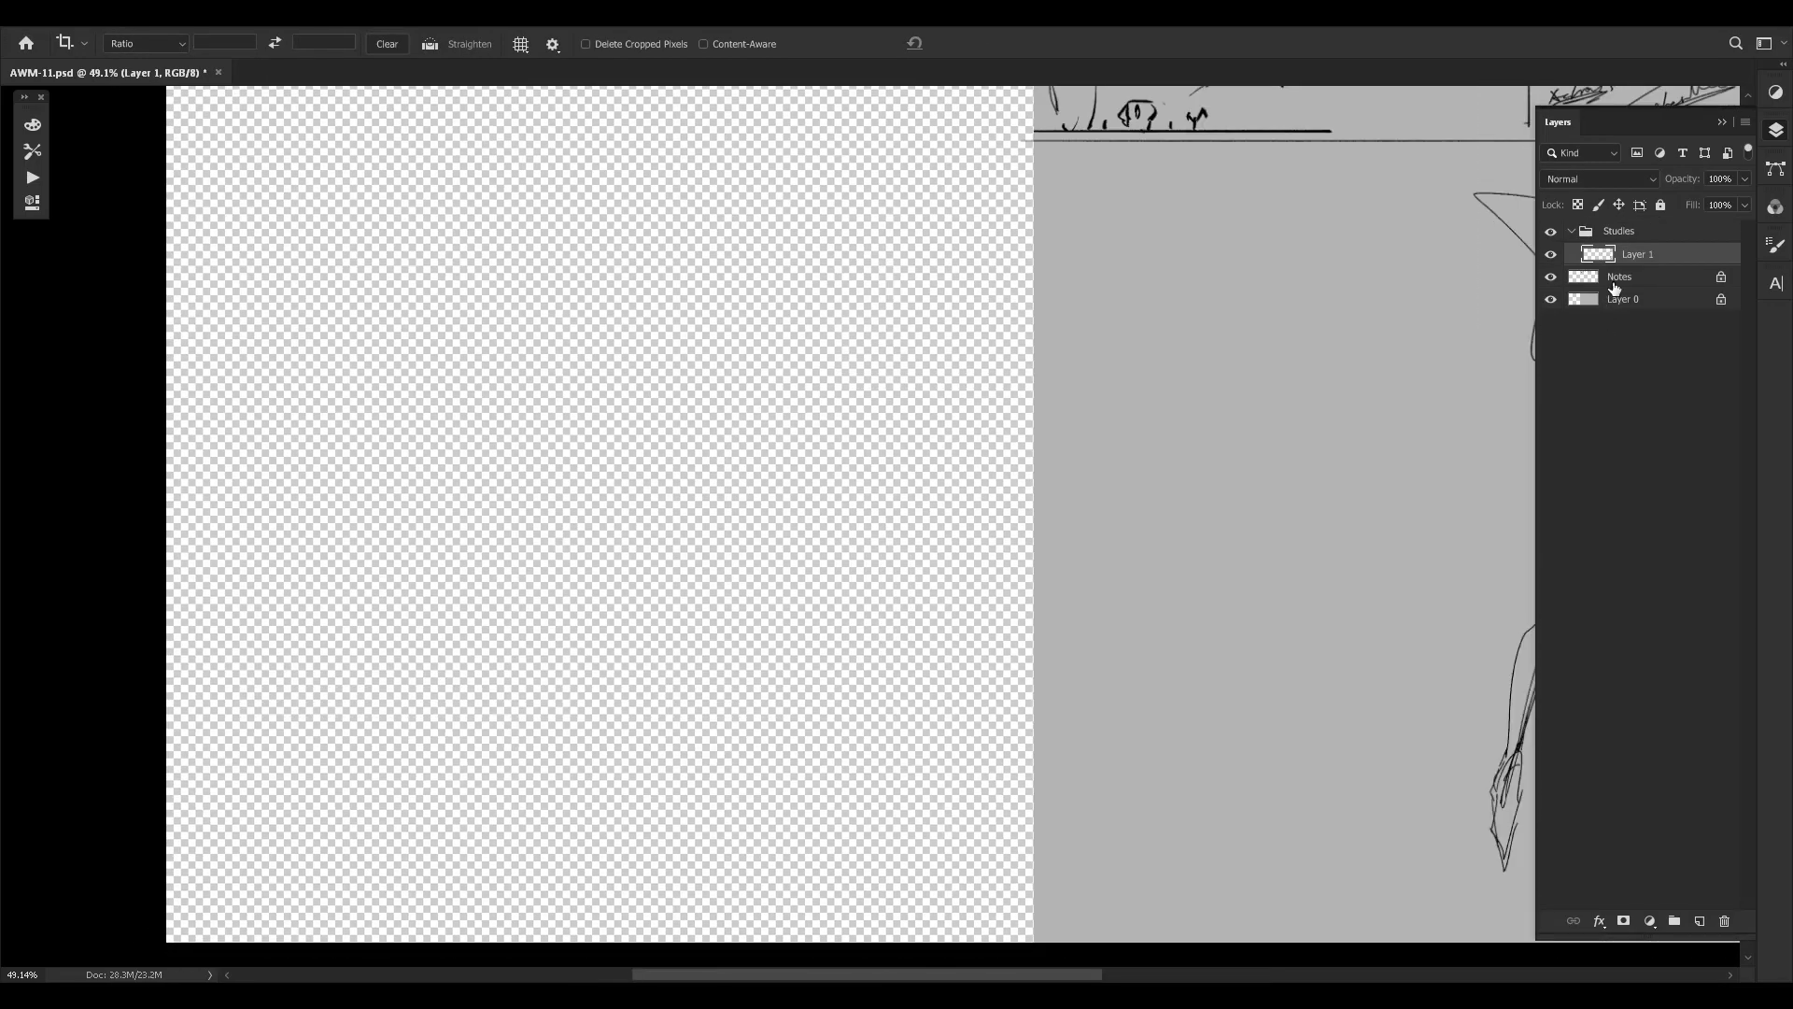
# Hide the Notes layer.
pyautogui.click(1630, 282)
pyautogui.hscroll(9, 713, 480)
pyautogui.hotkey('ctrl', 'space')
pyautogui.moveTo(1130, 504)
pyautogui.mouseDown()
pyautogui.moveTo(1046, 506)
pyautogui.moveTo(1152, 503)
pyautogui.mouseUp()
pyautogui.moveTo(1177, 398); pyautogui.dragTo(1205, 399)
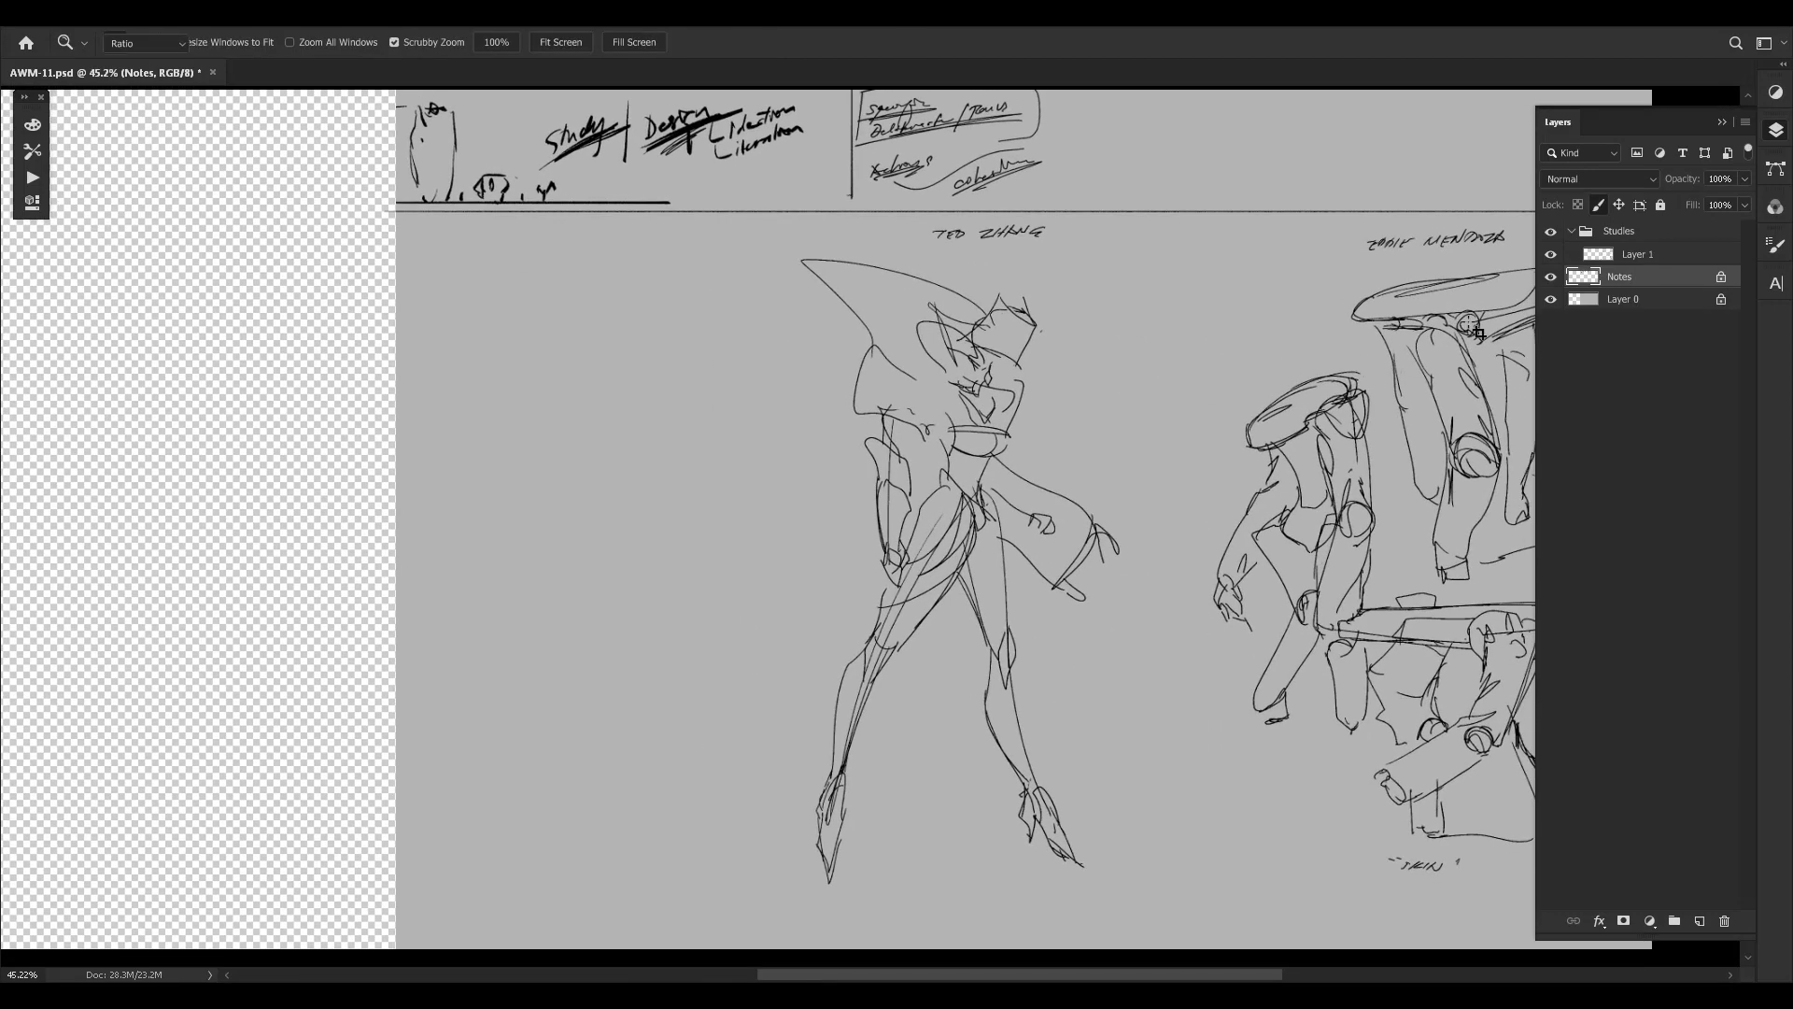
pyautogui.click(1550, 276)
pyautogui.click(1553, 280)
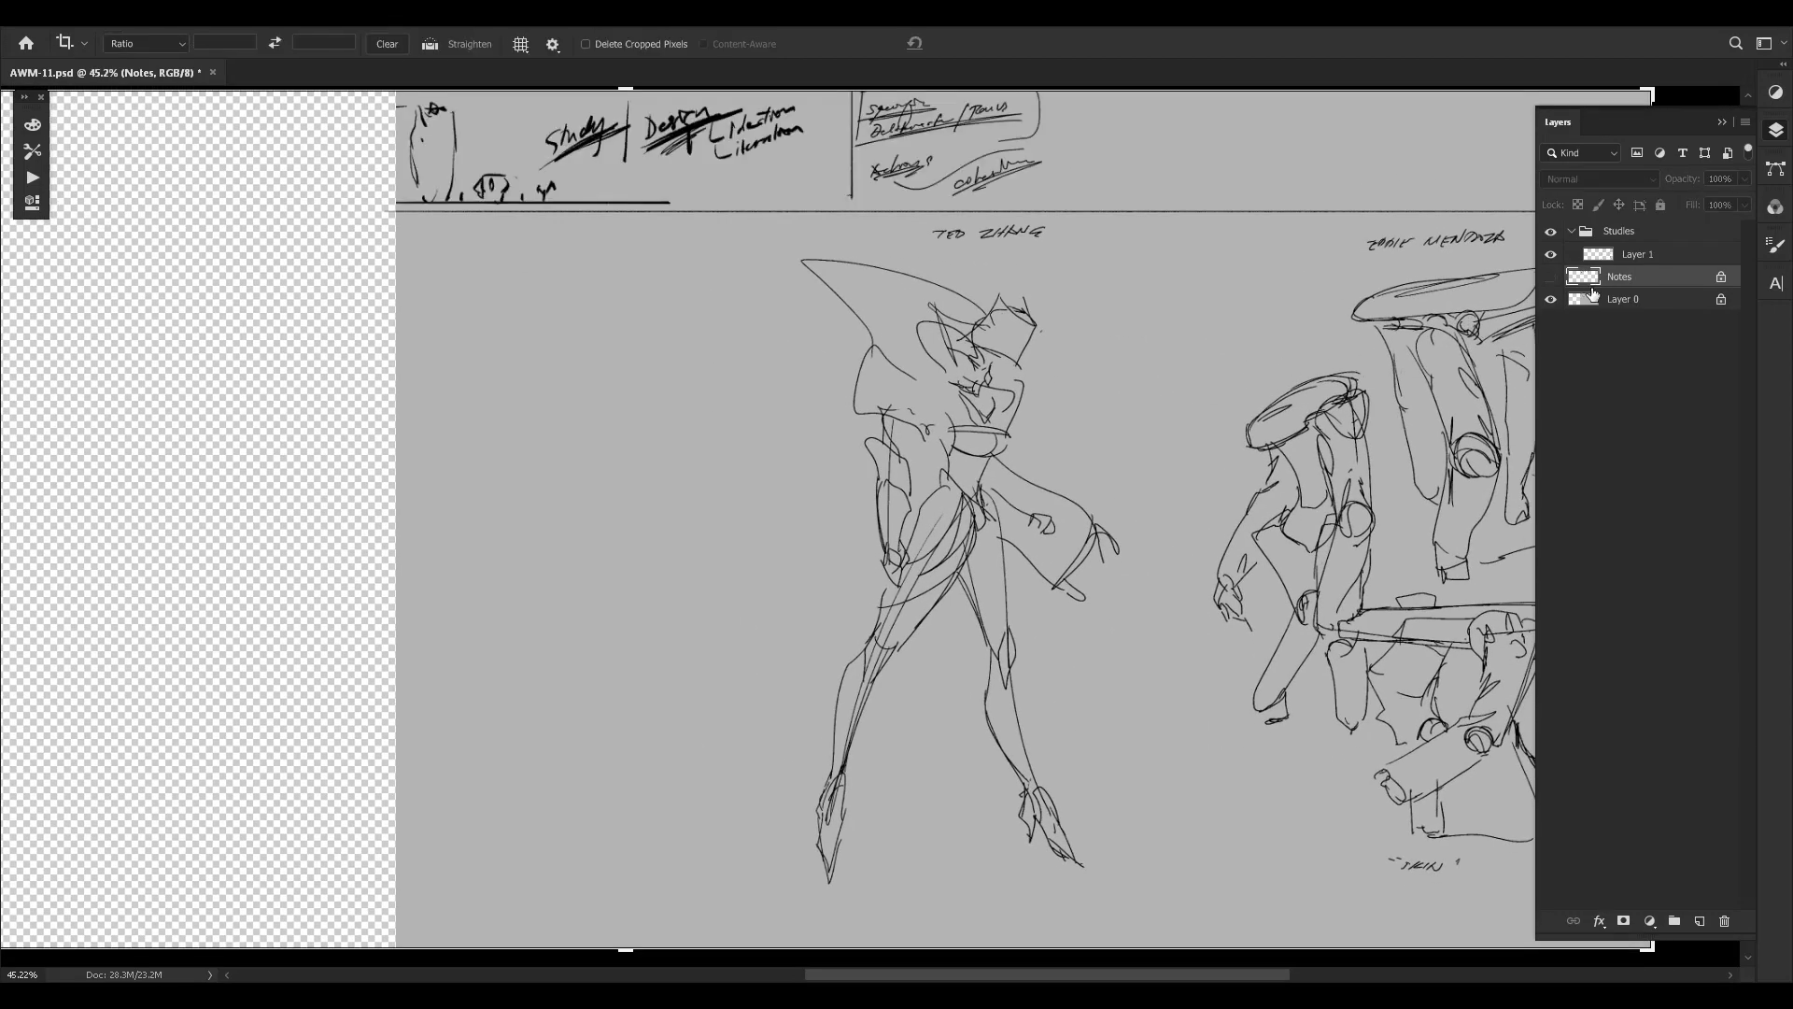
# Stretch the grey background Layer 0 leftward to the new canvas edge, to about 164% width.
pyautogui.press('space')
pyautogui.moveTo(1409, 383); pyautogui.dragTo(1541, 400)
pyautogui.click(1585, 302)
pyautogui.hotkey('ctrl', 'space')
pyautogui.moveTo(1246, 483); pyautogui.dragTo(1293, 509)
pyautogui.hotkey('ctrl', 't')
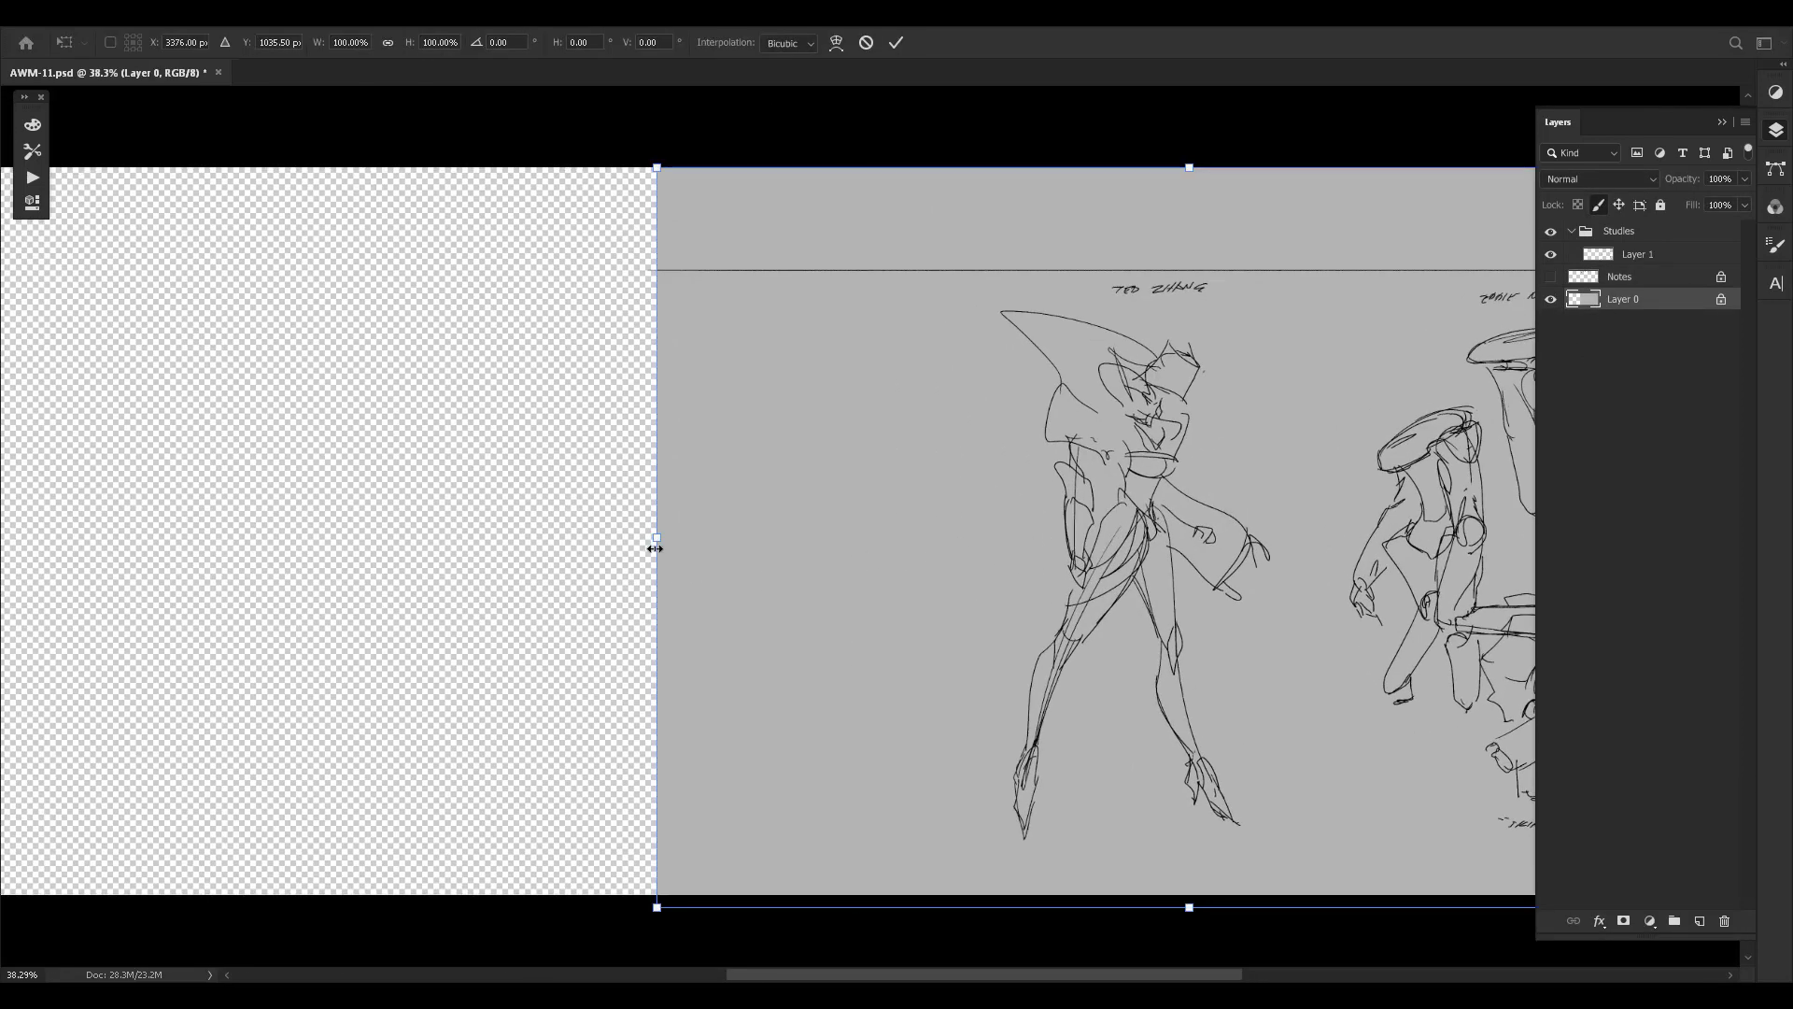
pyautogui.moveTo(655, 545); pyautogui.dragTo(1, 632)
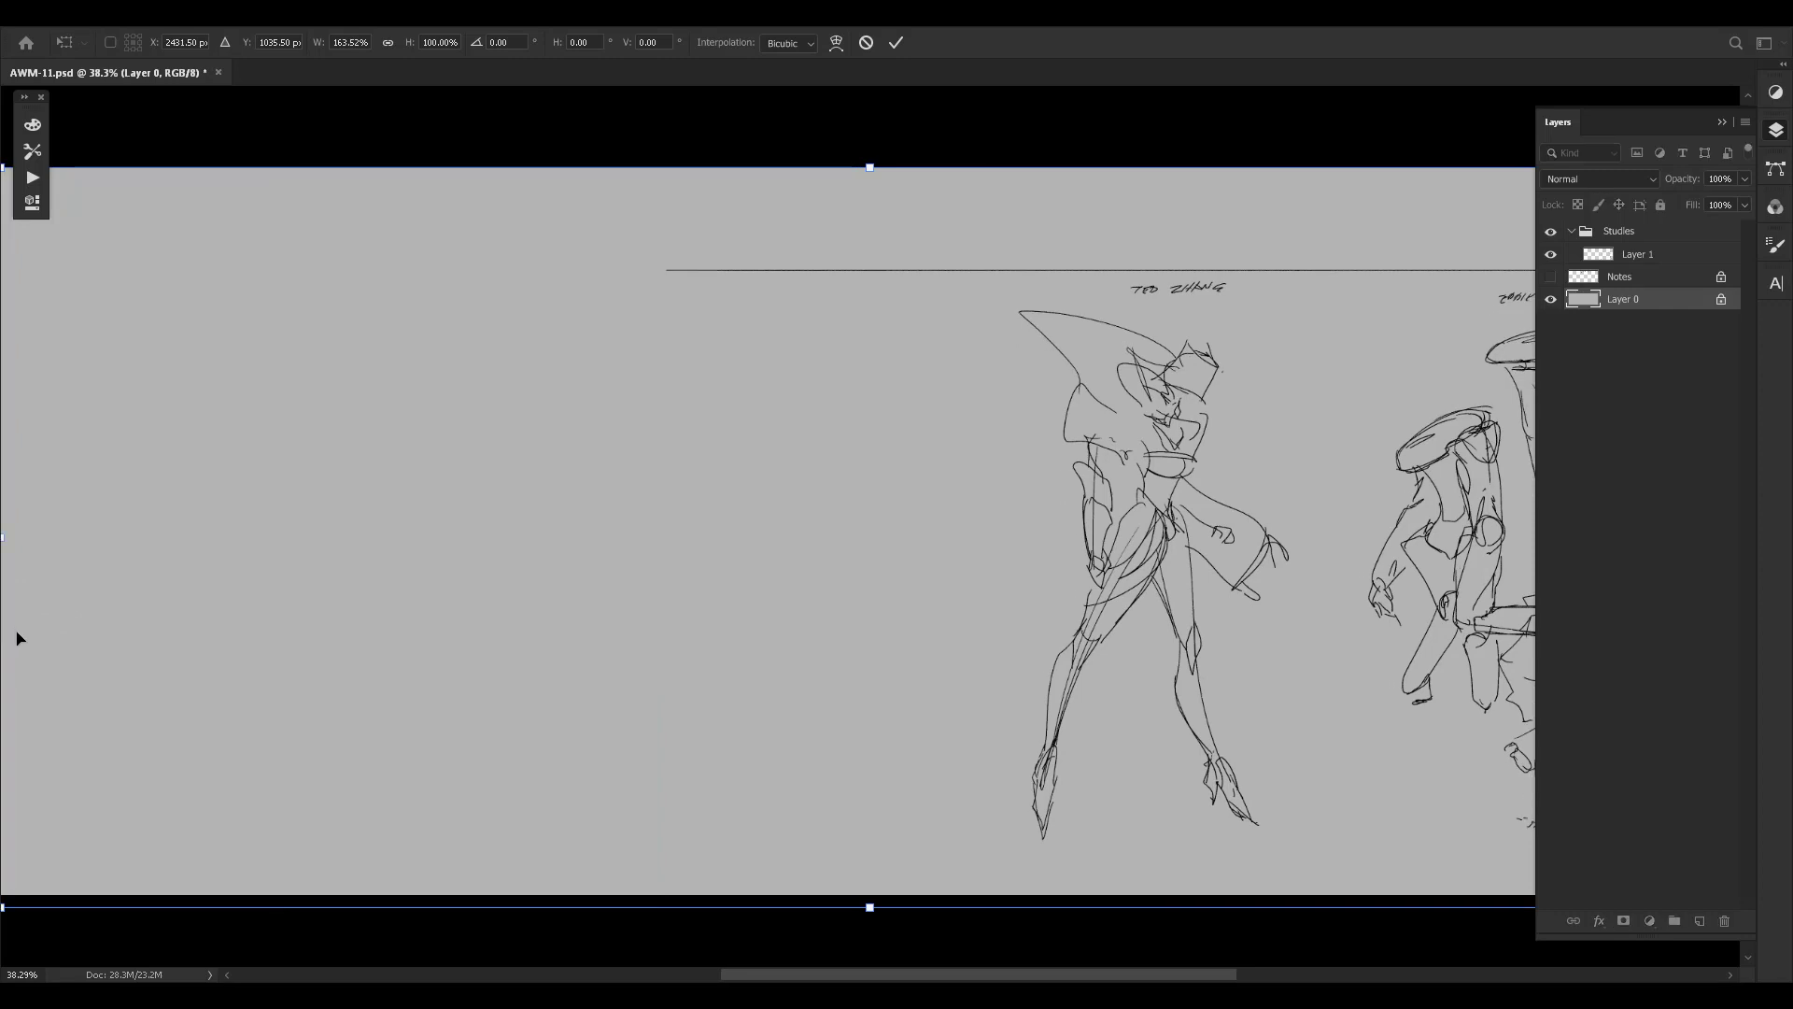
pyautogui.press('space')
pyautogui.moveTo(240, 587); pyautogui.dragTo(561, 549)
pyautogui.press('Return')
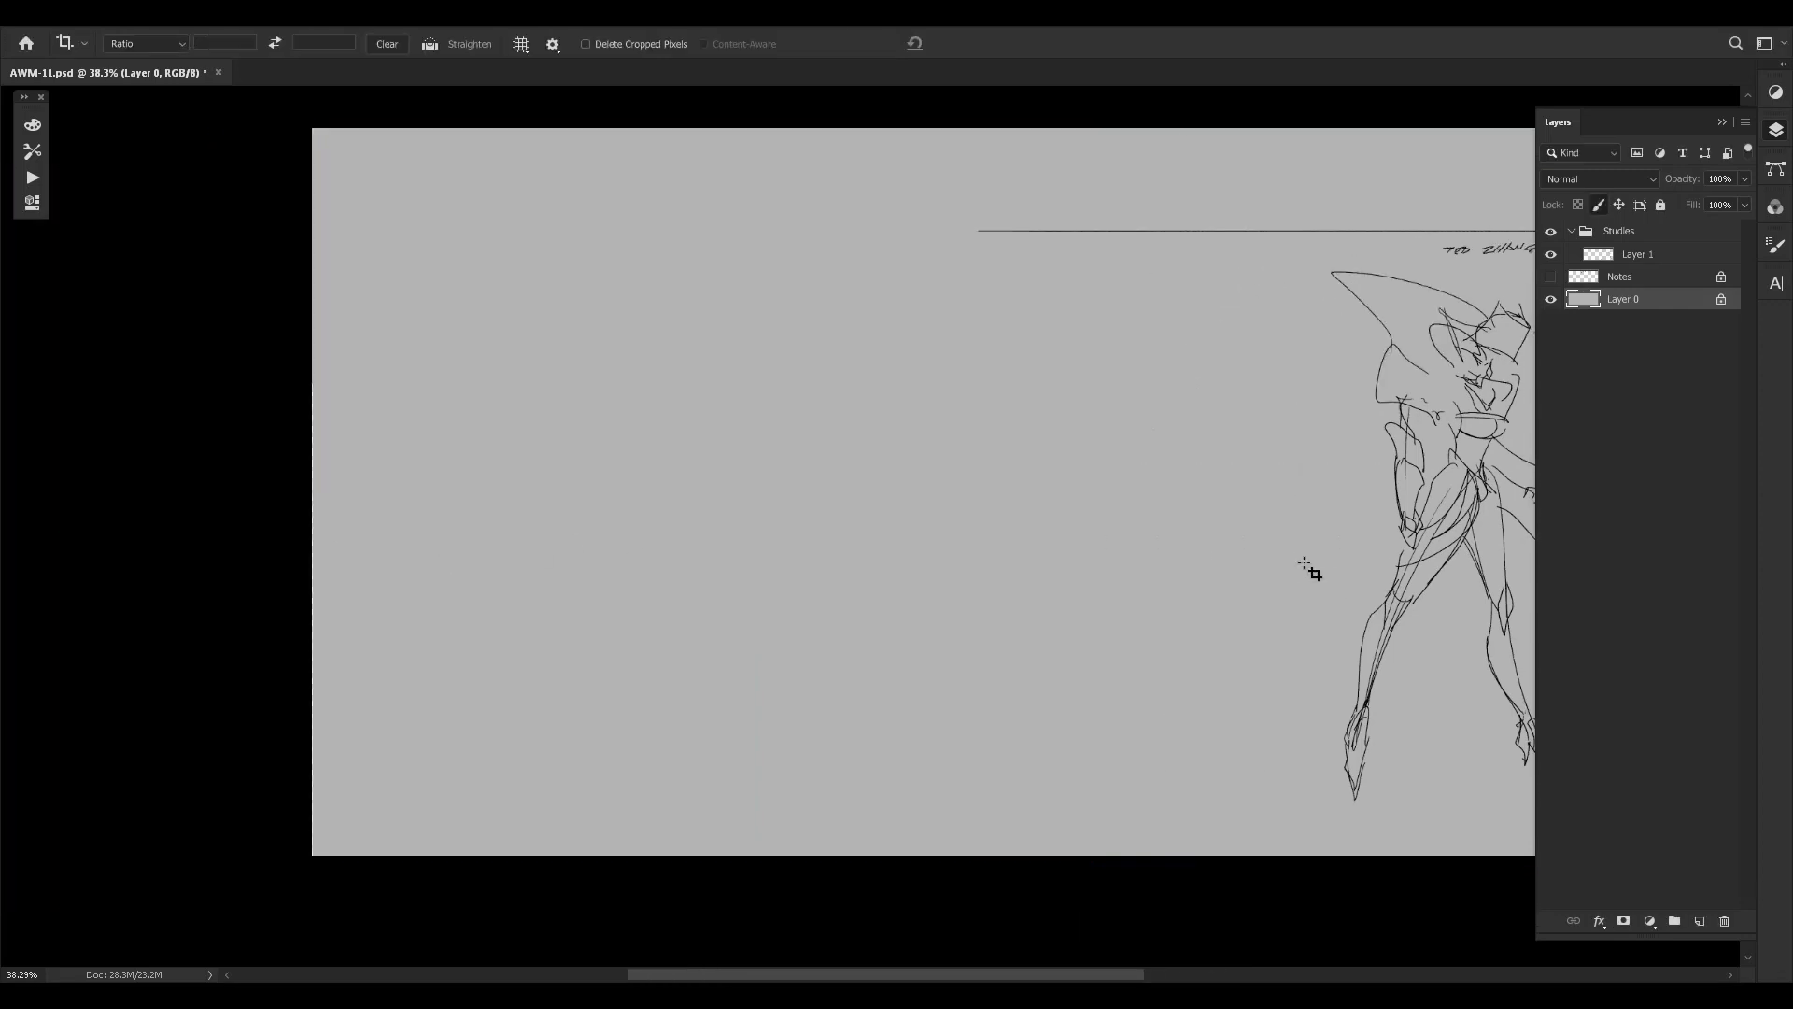
# Stretch the right side of Layer 0 outward to cover the transparent strip behind the mech studies.
pyautogui.press('space')
pyautogui.moveTo(1160, 587); pyautogui.dragTo(645, 610)
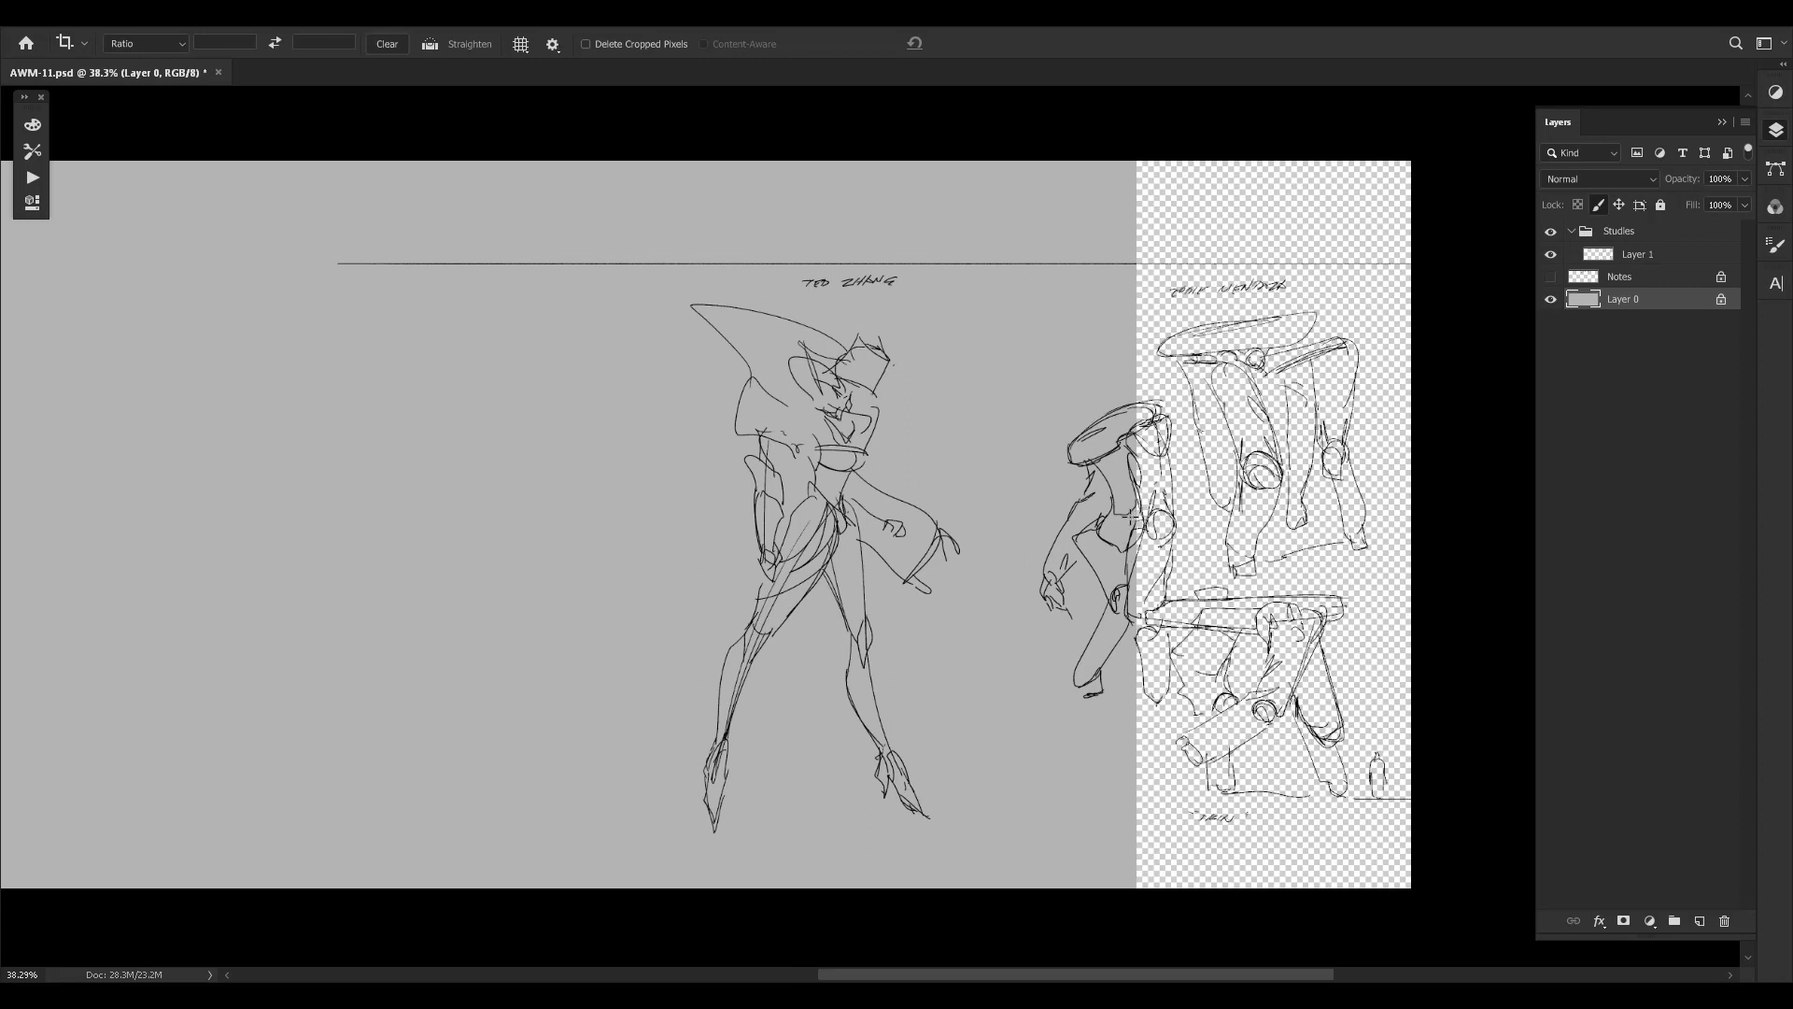
pyautogui.hotkey('ctrl', 't')
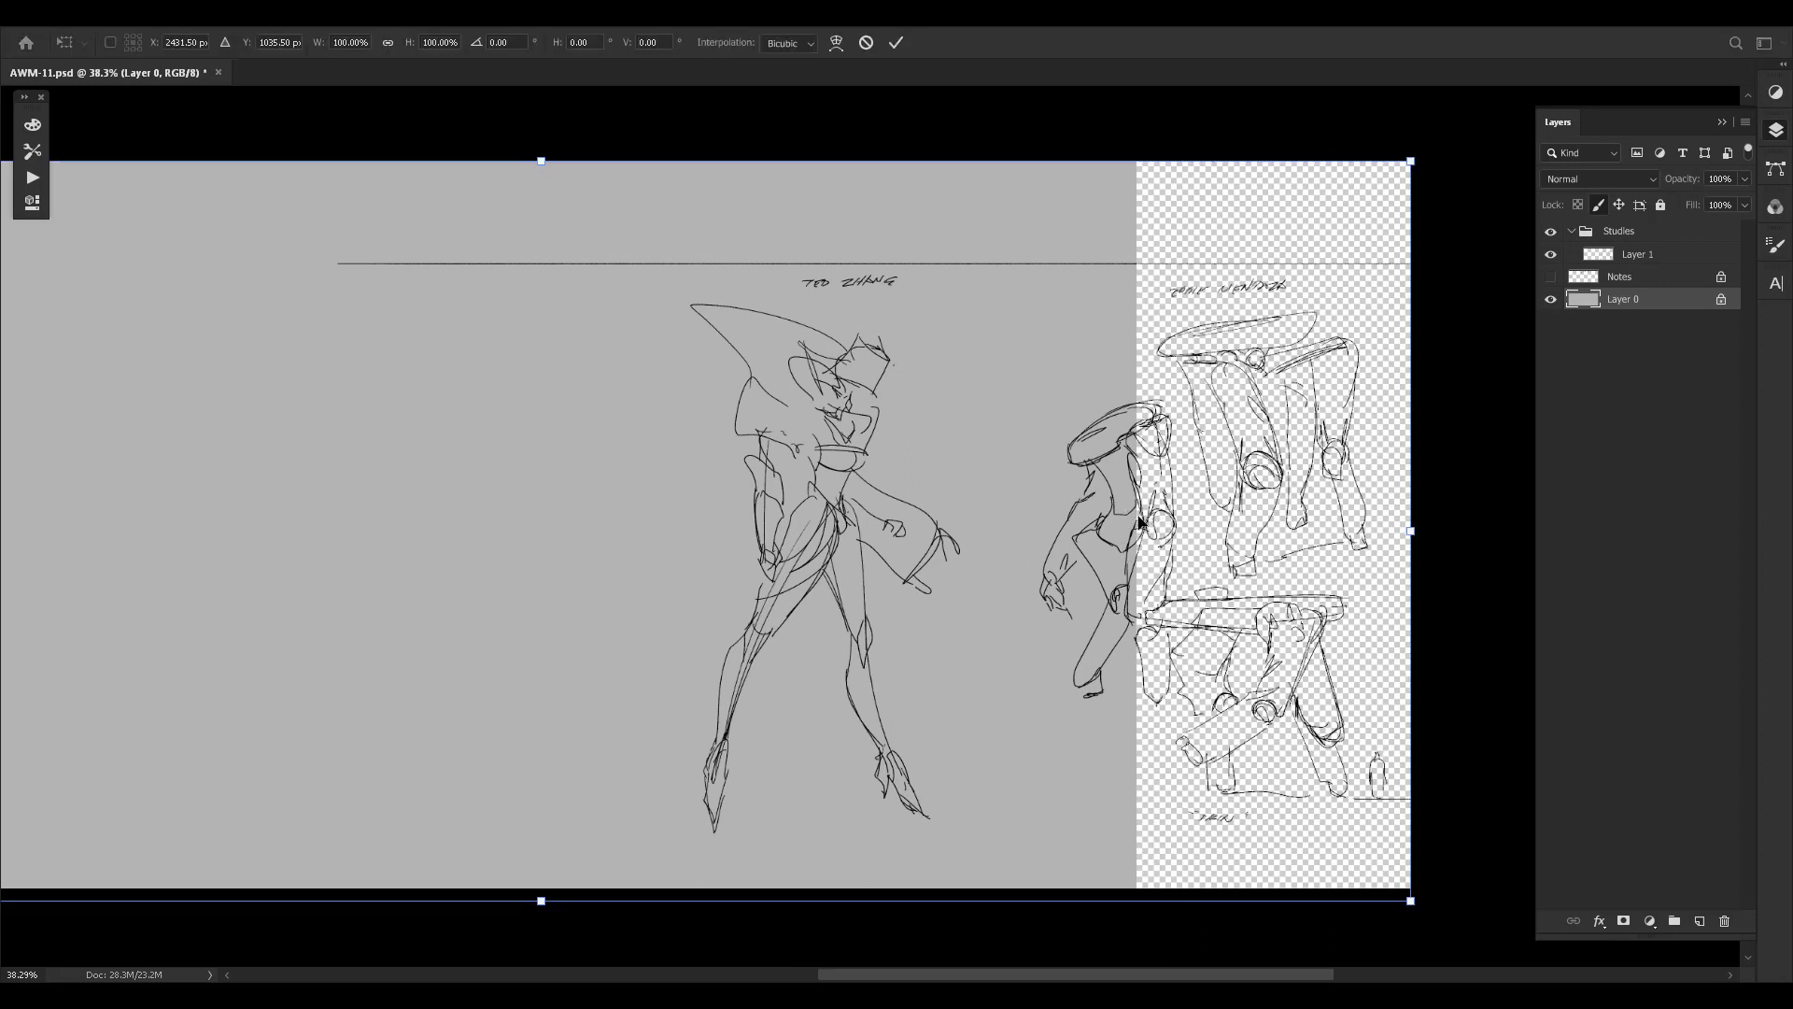
pyautogui.moveTo(1412, 530); pyautogui.dragTo(1455, 536)
pyautogui.press('Return')
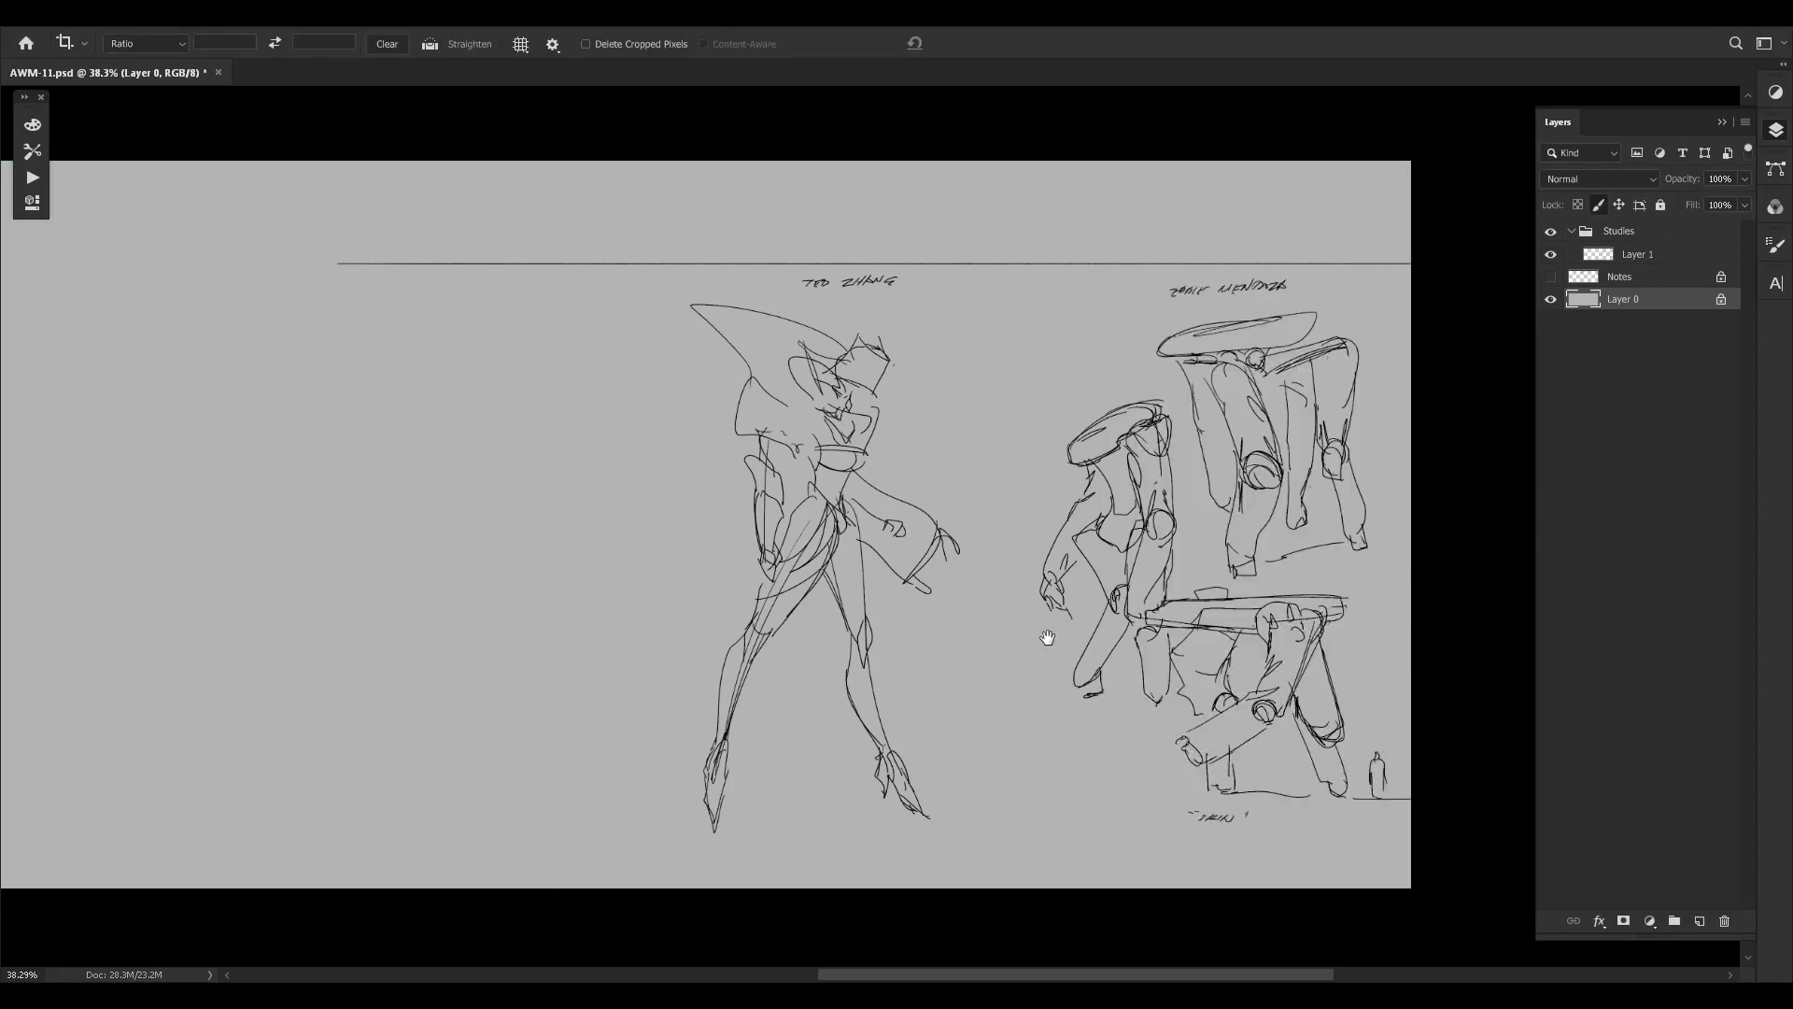
# Extend the horizontal divider line on Layer 1 with the brush to the left edge of the enlarged canvas.
pyautogui.moveTo(1049, 637); pyautogui.dragTo(1174, 654)
pyautogui.hotkey('ctrl', ',')
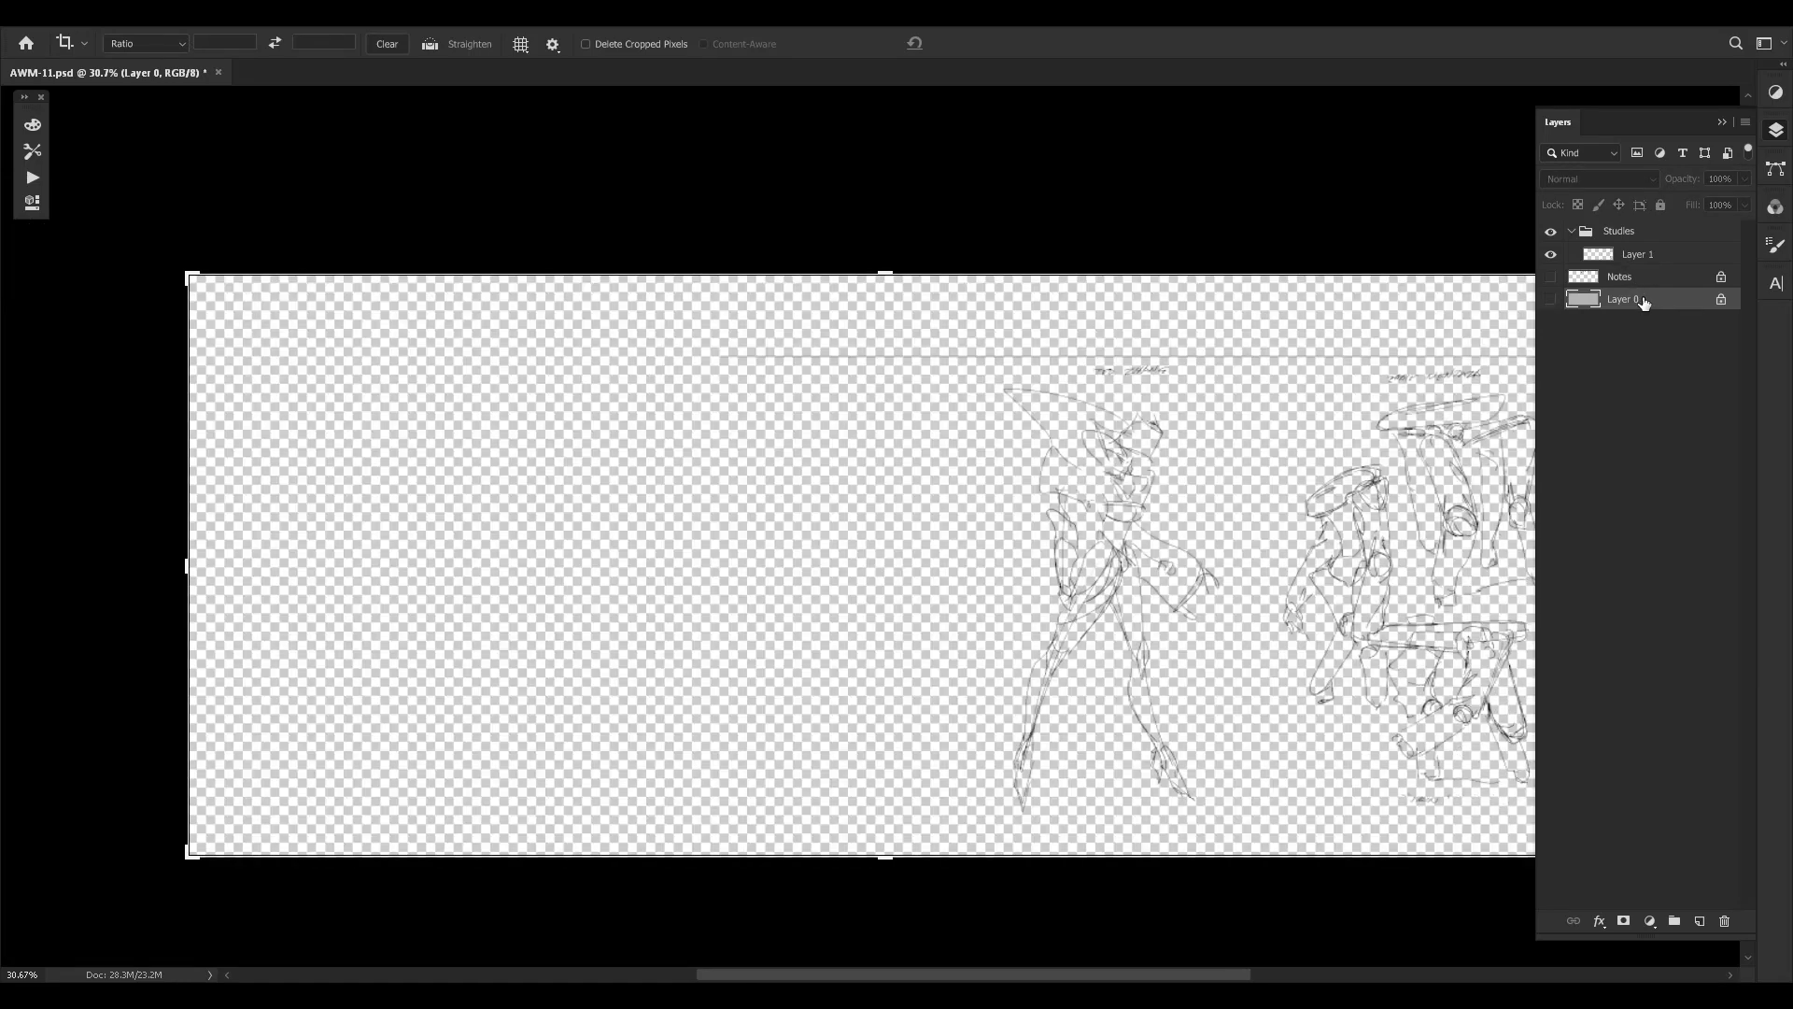
pyautogui.hotkey('ctrl', ',')
pyautogui.click(1627, 278)
pyautogui.click(1637, 254)
pyautogui.press('b')
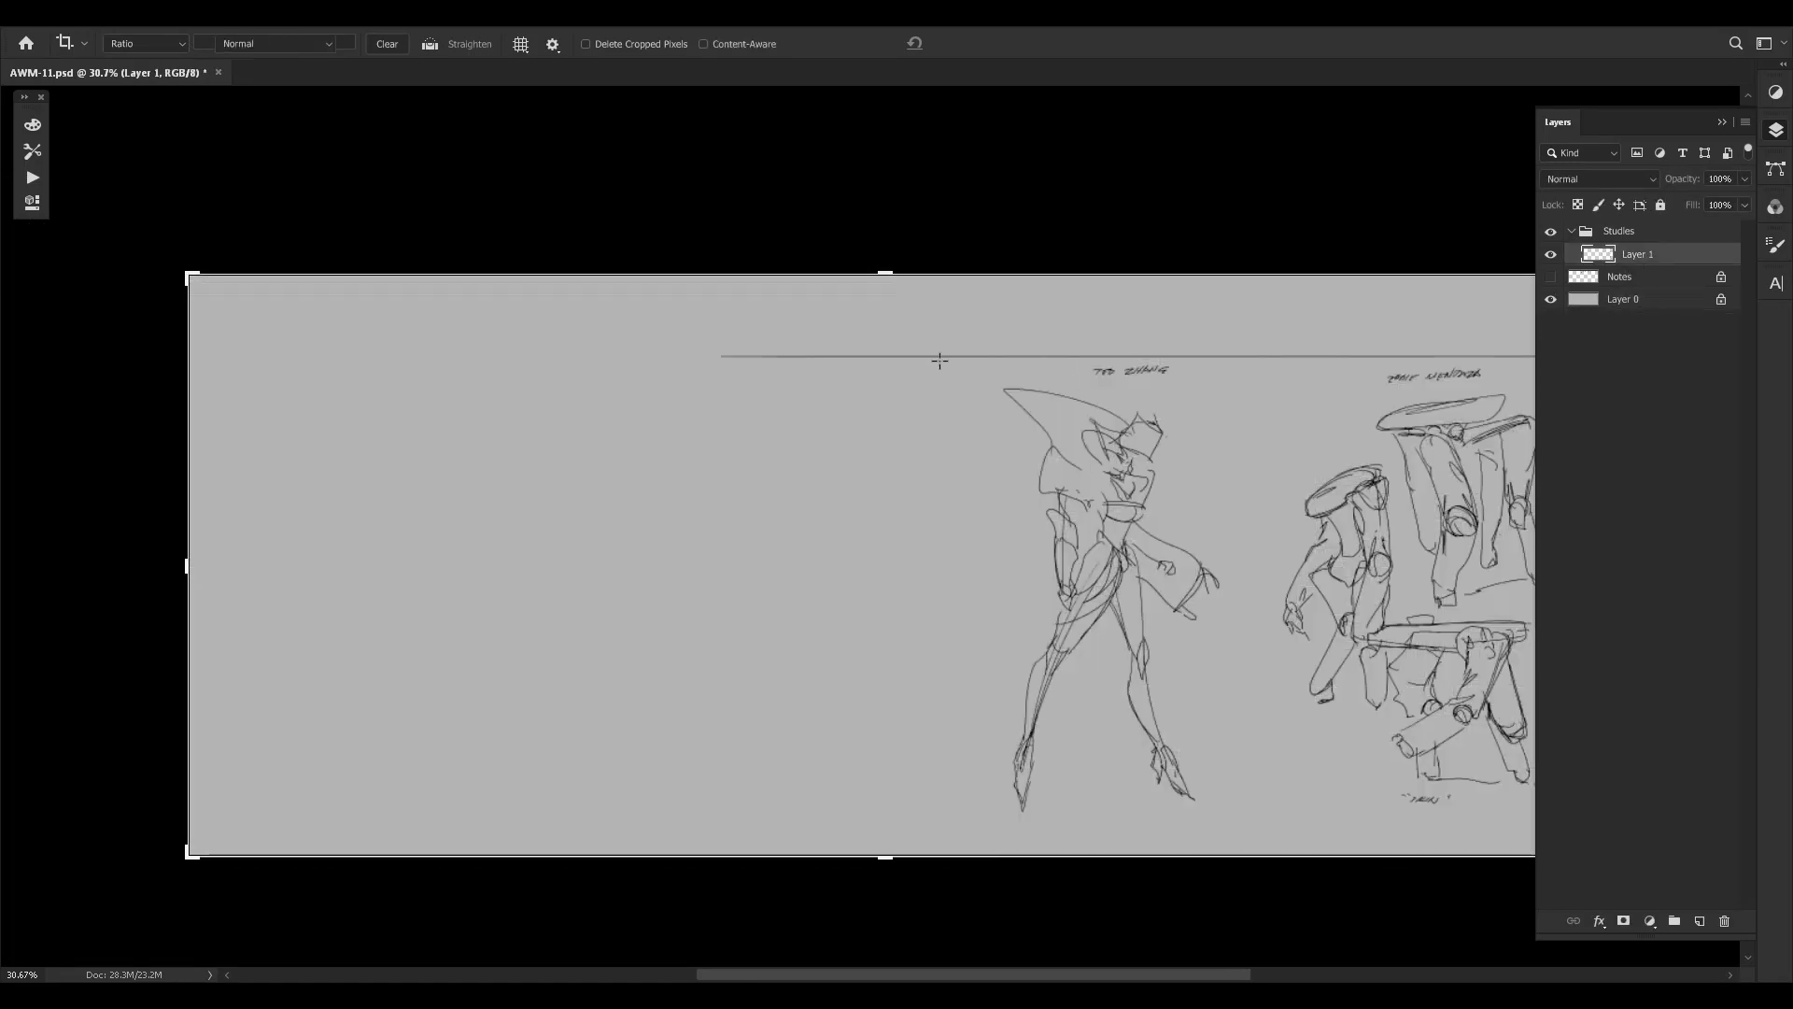
pyautogui.moveTo(715, 361); pyautogui.dragTo(89, 386)
pyautogui.hotkey('ctrl', 'z')
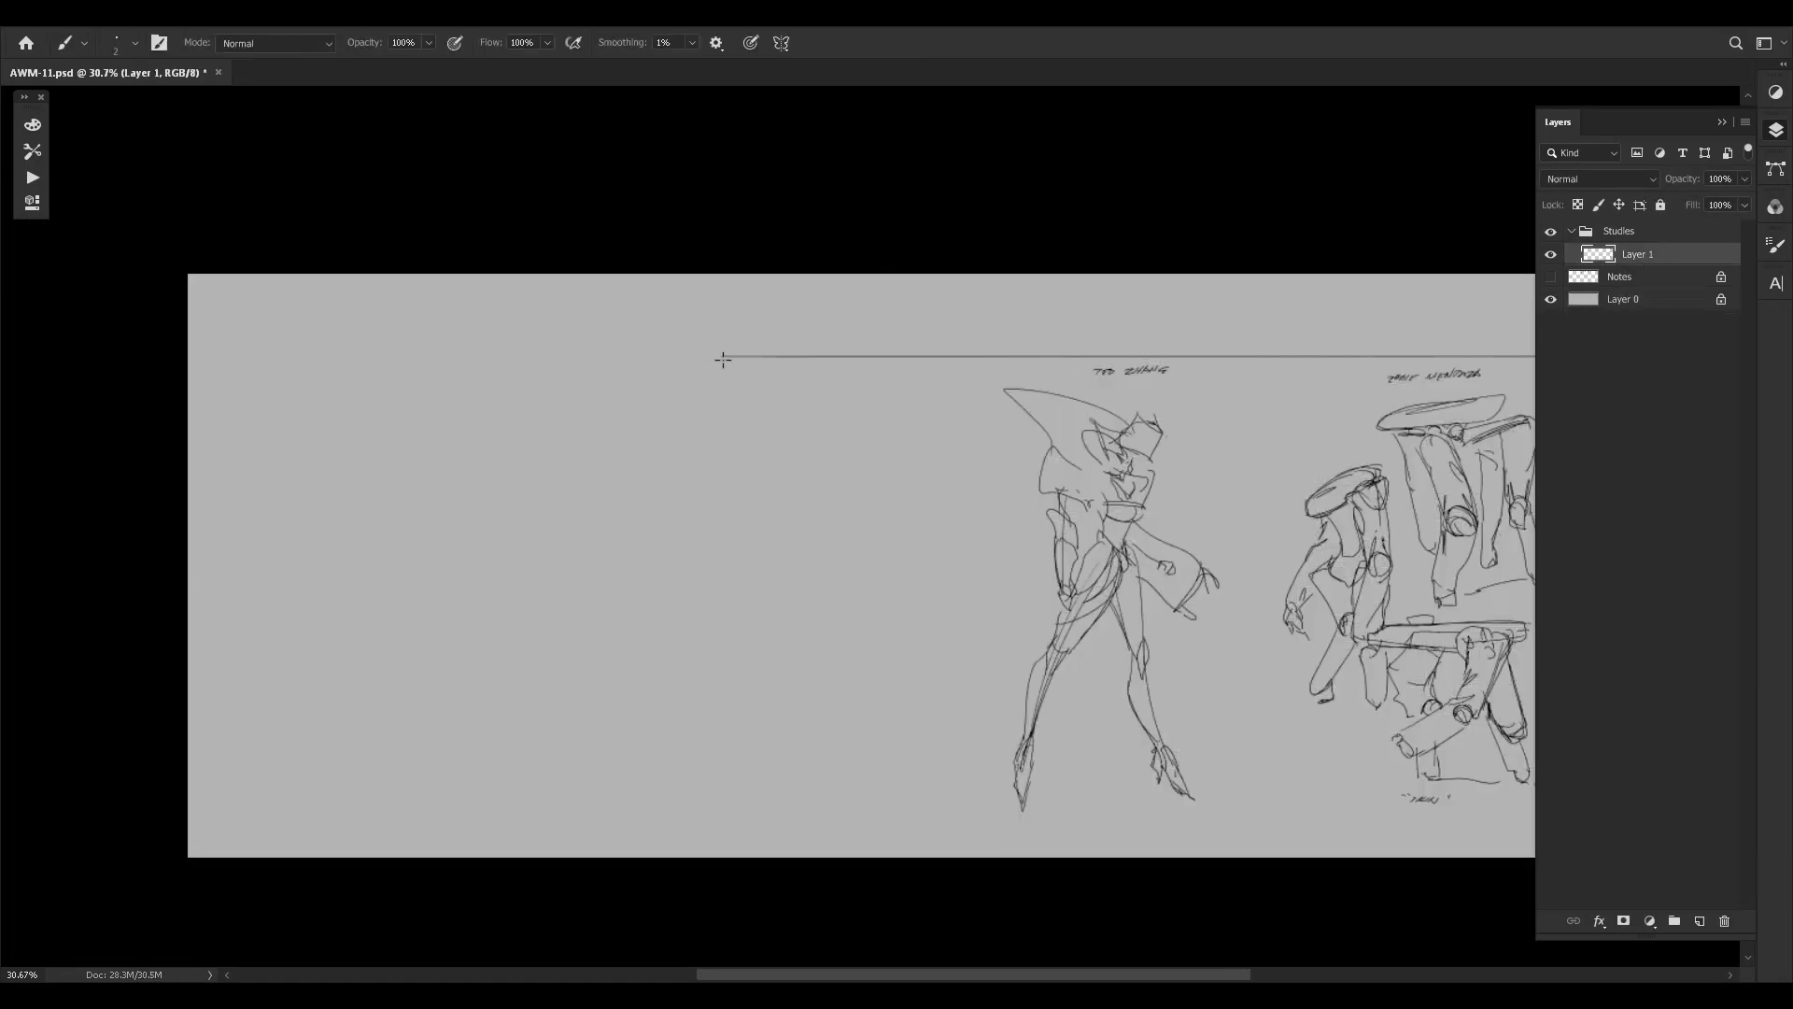
pyautogui.moveTo(720, 360); pyautogui.dragTo(112, 419)
pyautogui.hotkey('ctrl', 'z')
pyautogui.moveTo(726, 357); pyautogui.dragTo(65, 430)
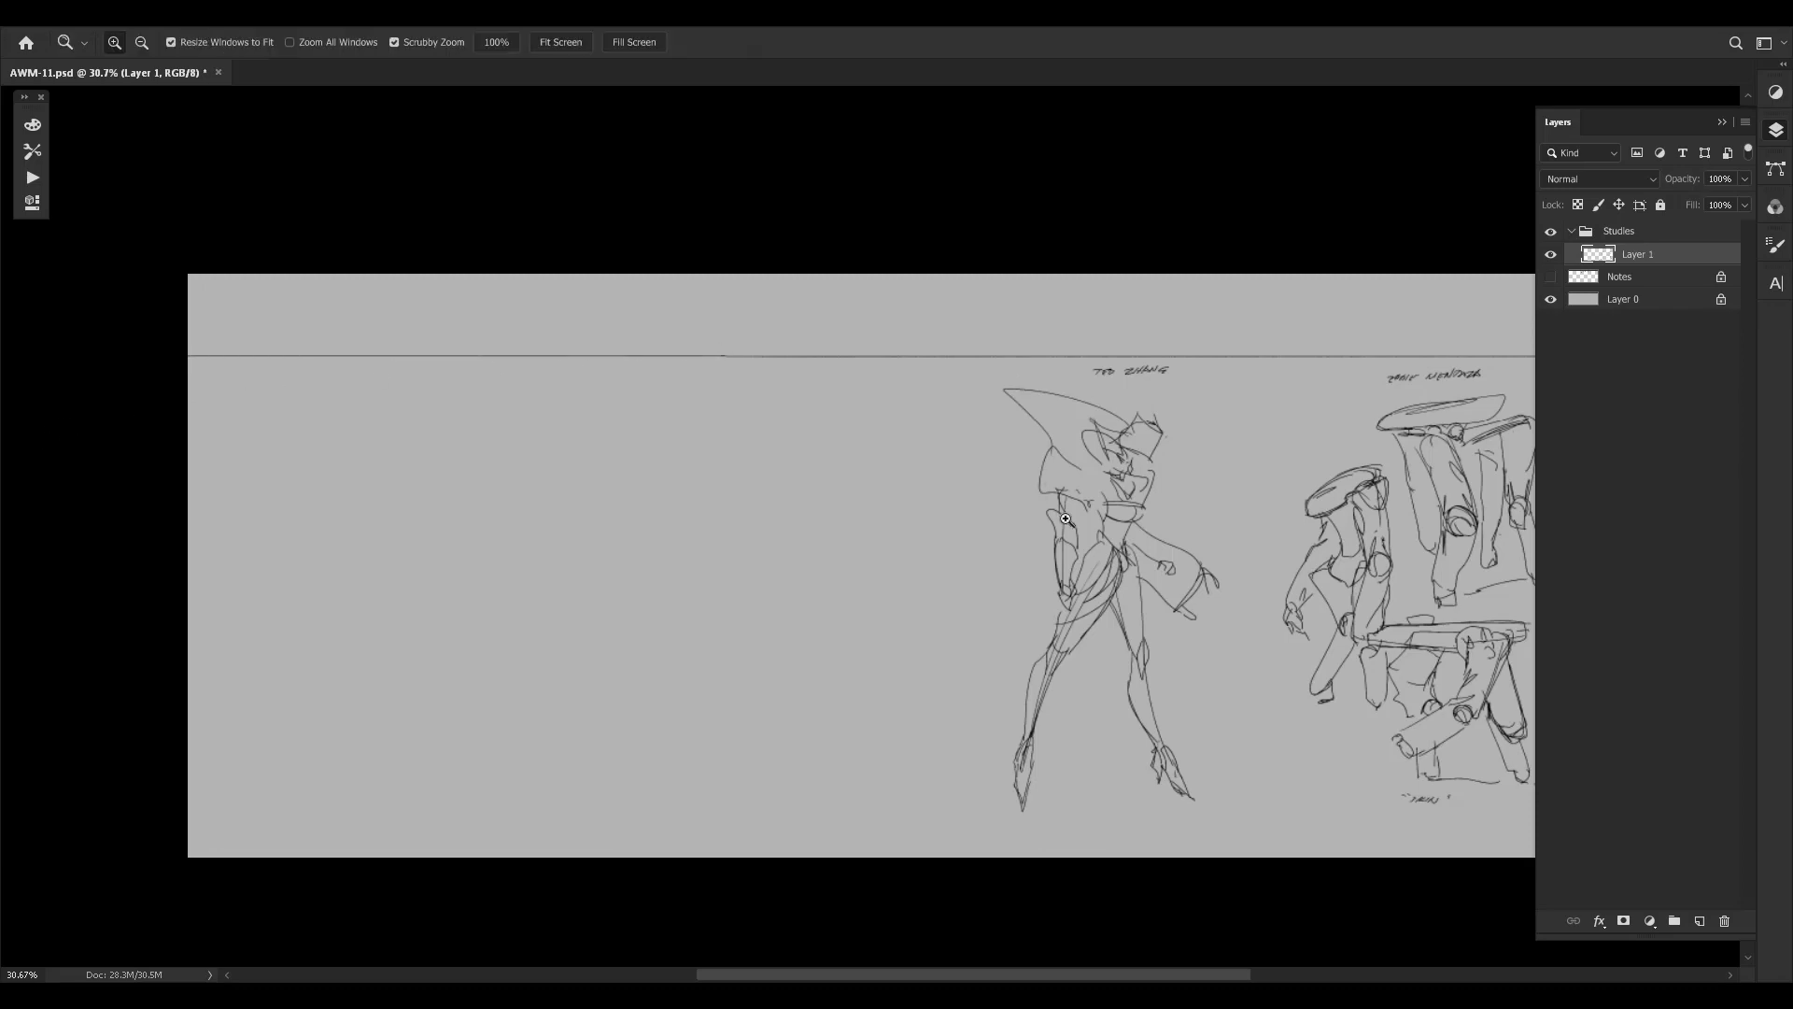
# Try large loose curved outlines in the empty canvas area beside the full-body figure.
pyautogui.moveTo(1058, 518); pyautogui.dragTo(1168, 519)
pyautogui.moveTo(652, 566); pyautogui.dragTo(728, 680)
pyautogui.hotkey('ctrl', 'z')
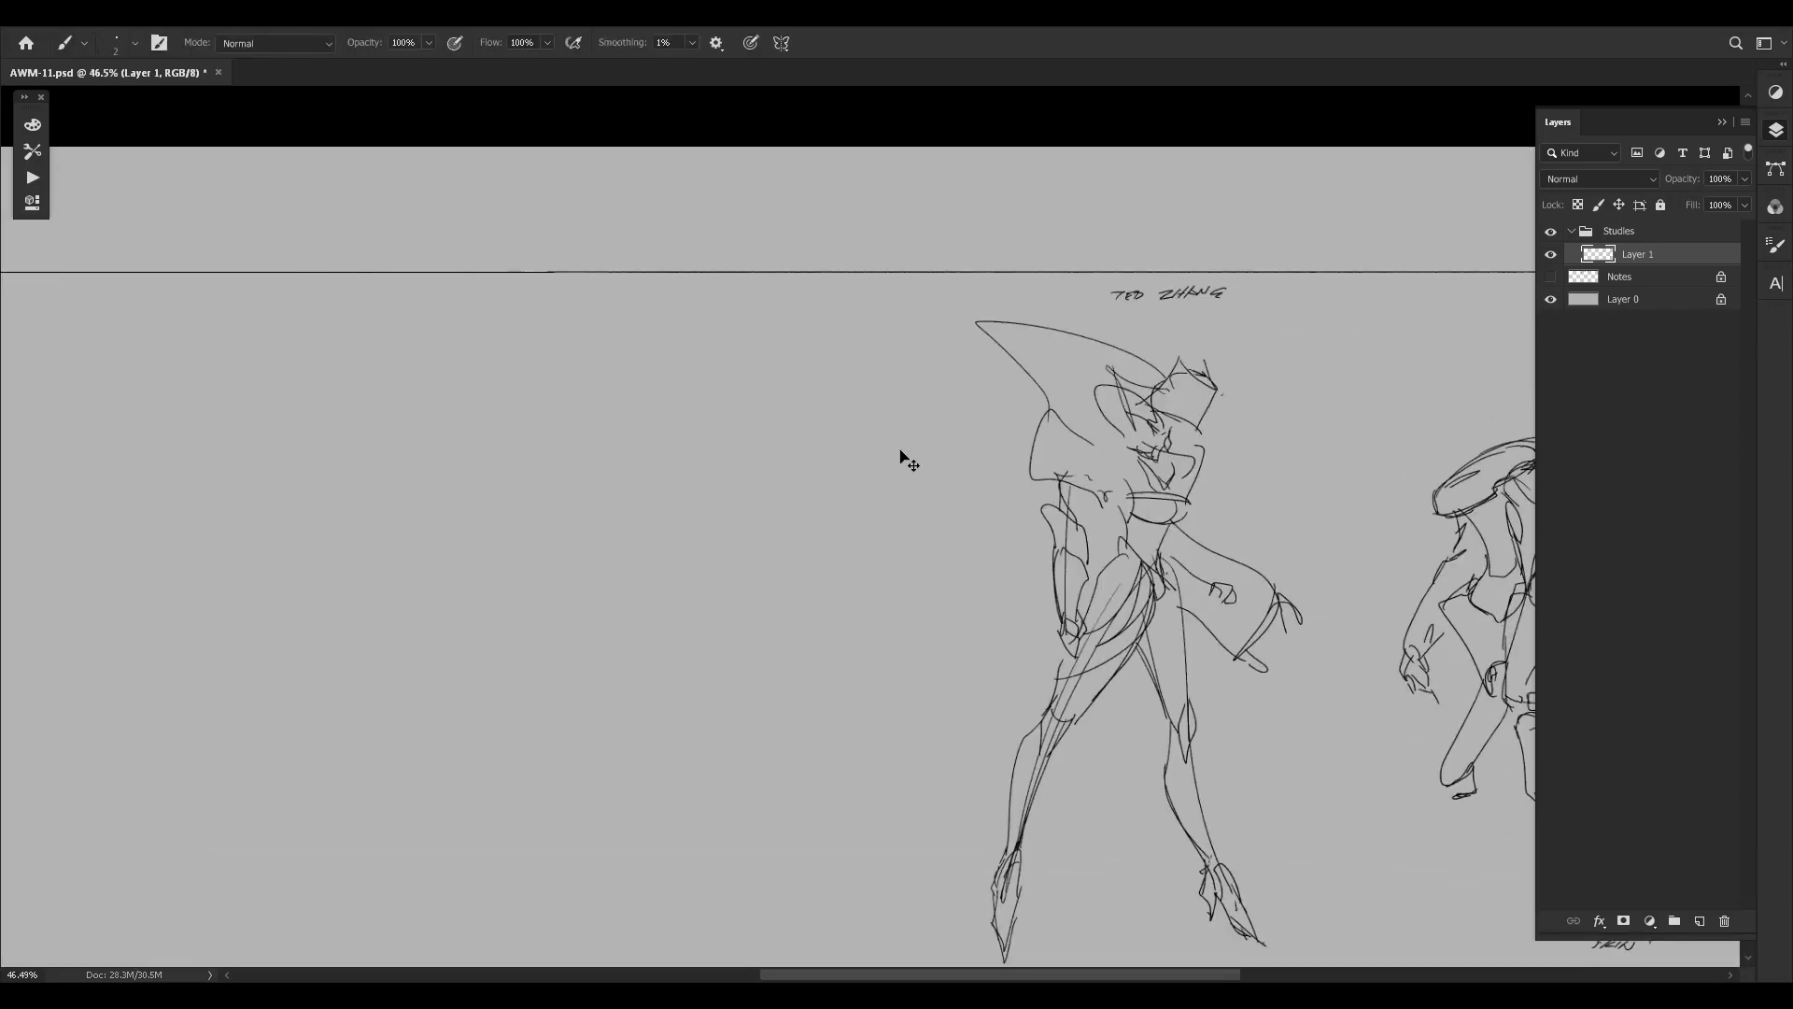
pyautogui.hotkey('ctrl', 'space')
pyautogui.moveTo(1044, 535); pyautogui.dragTo(952, 502)
pyautogui.press('space')
pyautogui.moveTo(1173, 604)
pyautogui.mouseDown()
pyautogui.moveTo(876, 577)
pyautogui.moveTo(896, 603)
pyautogui.mouseUp()
pyautogui.hotkey('ctrl', 'space')
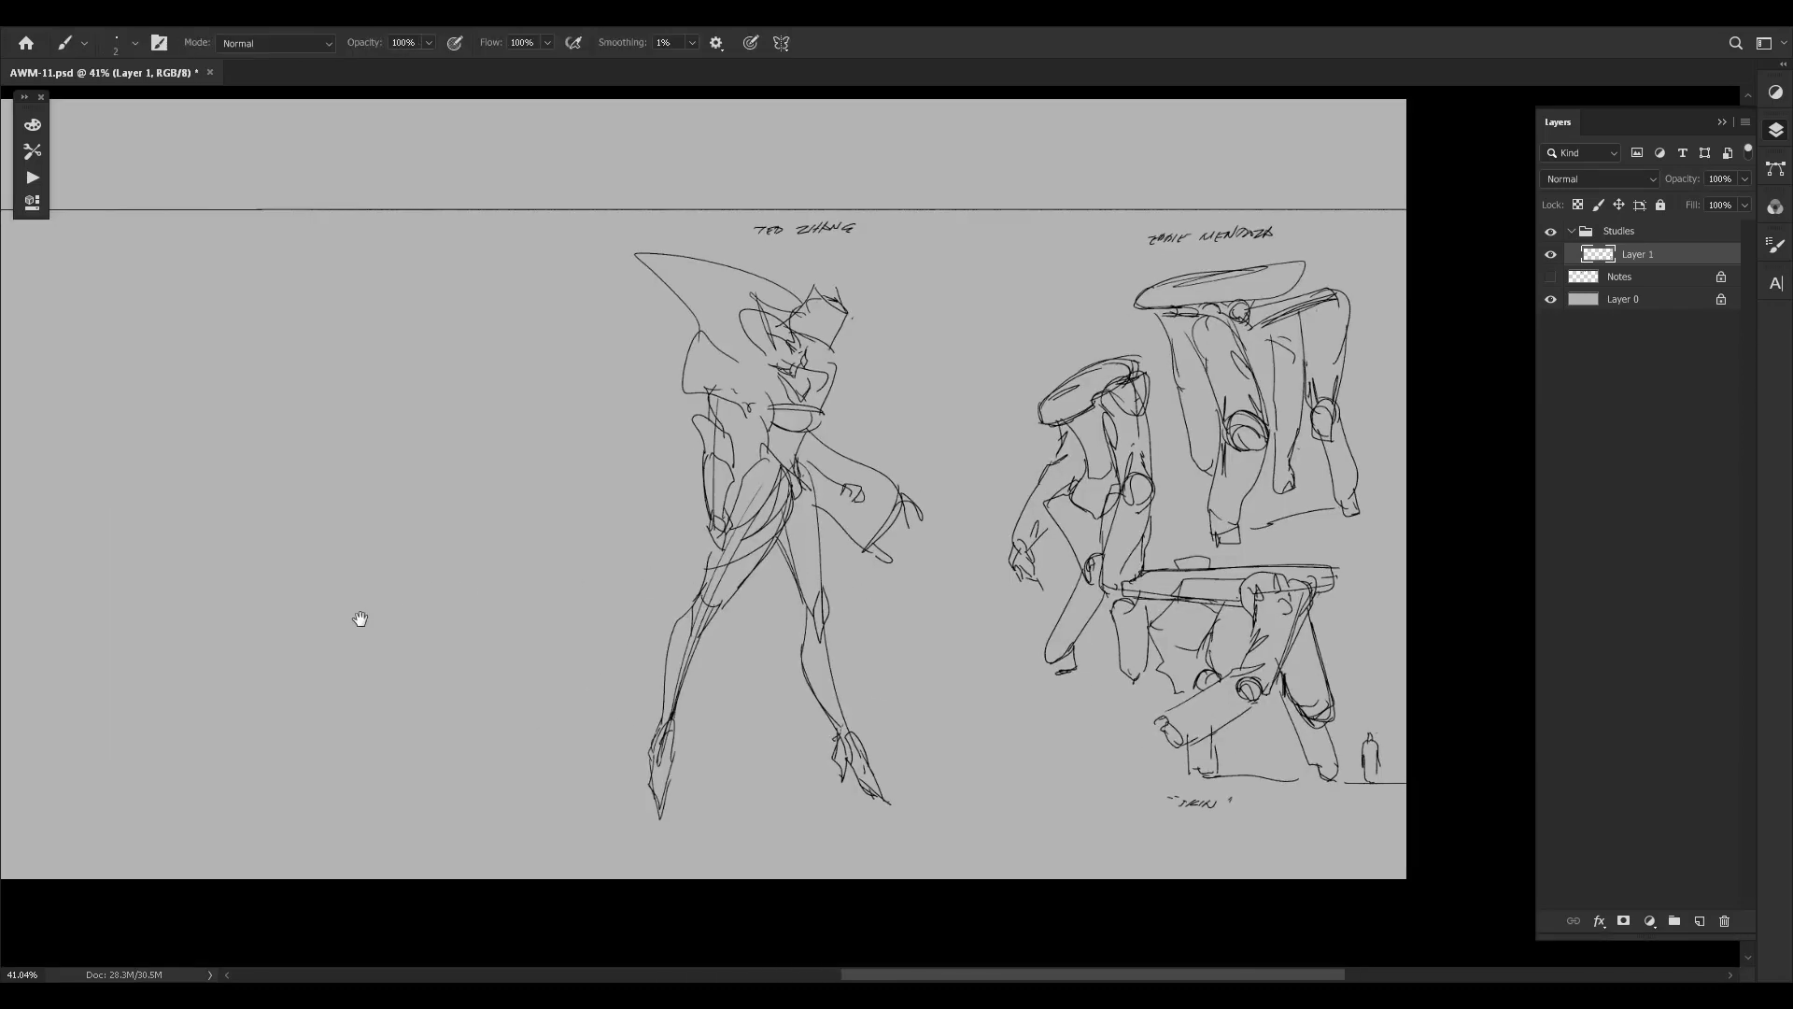
pyautogui.press('space')
pyautogui.moveTo(360, 620)
pyautogui.mouseDown()
pyautogui.moveTo(574, 594)
pyautogui.moveTo(728, 470)
pyautogui.moveTo(557, 609)
pyautogui.moveTo(409, 629)
pyautogui.moveTo(596, 386)
pyautogui.moveTo(672, 535)
pyautogui.mouseUp()
pyautogui.press('space')
pyautogui.moveTo(1156, 598); pyautogui.dragTo(902, 491)
pyautogui.moveTo(1028, 636); pyautogui.dragTo(922, 759)
pyautogui.moveTo(1137, 180)
pyautogui.mouseDown()
pyautogui.moveTo(847, 642)
pyautogui.moveTo(1124, 241)
pyautogui.mouseUp()
pyautogui.hotkey('ctrl', 'z')
pyautogui.moveTo(801, 470); pyautogui.dragTo(1039, 512)
pyautogui.hotkey('ctrl', 'z')
# Try underlining both artist name headings with hand-drawn lines, and undo the underlines.
pyautogui.hotkey('ctrl', 'space')
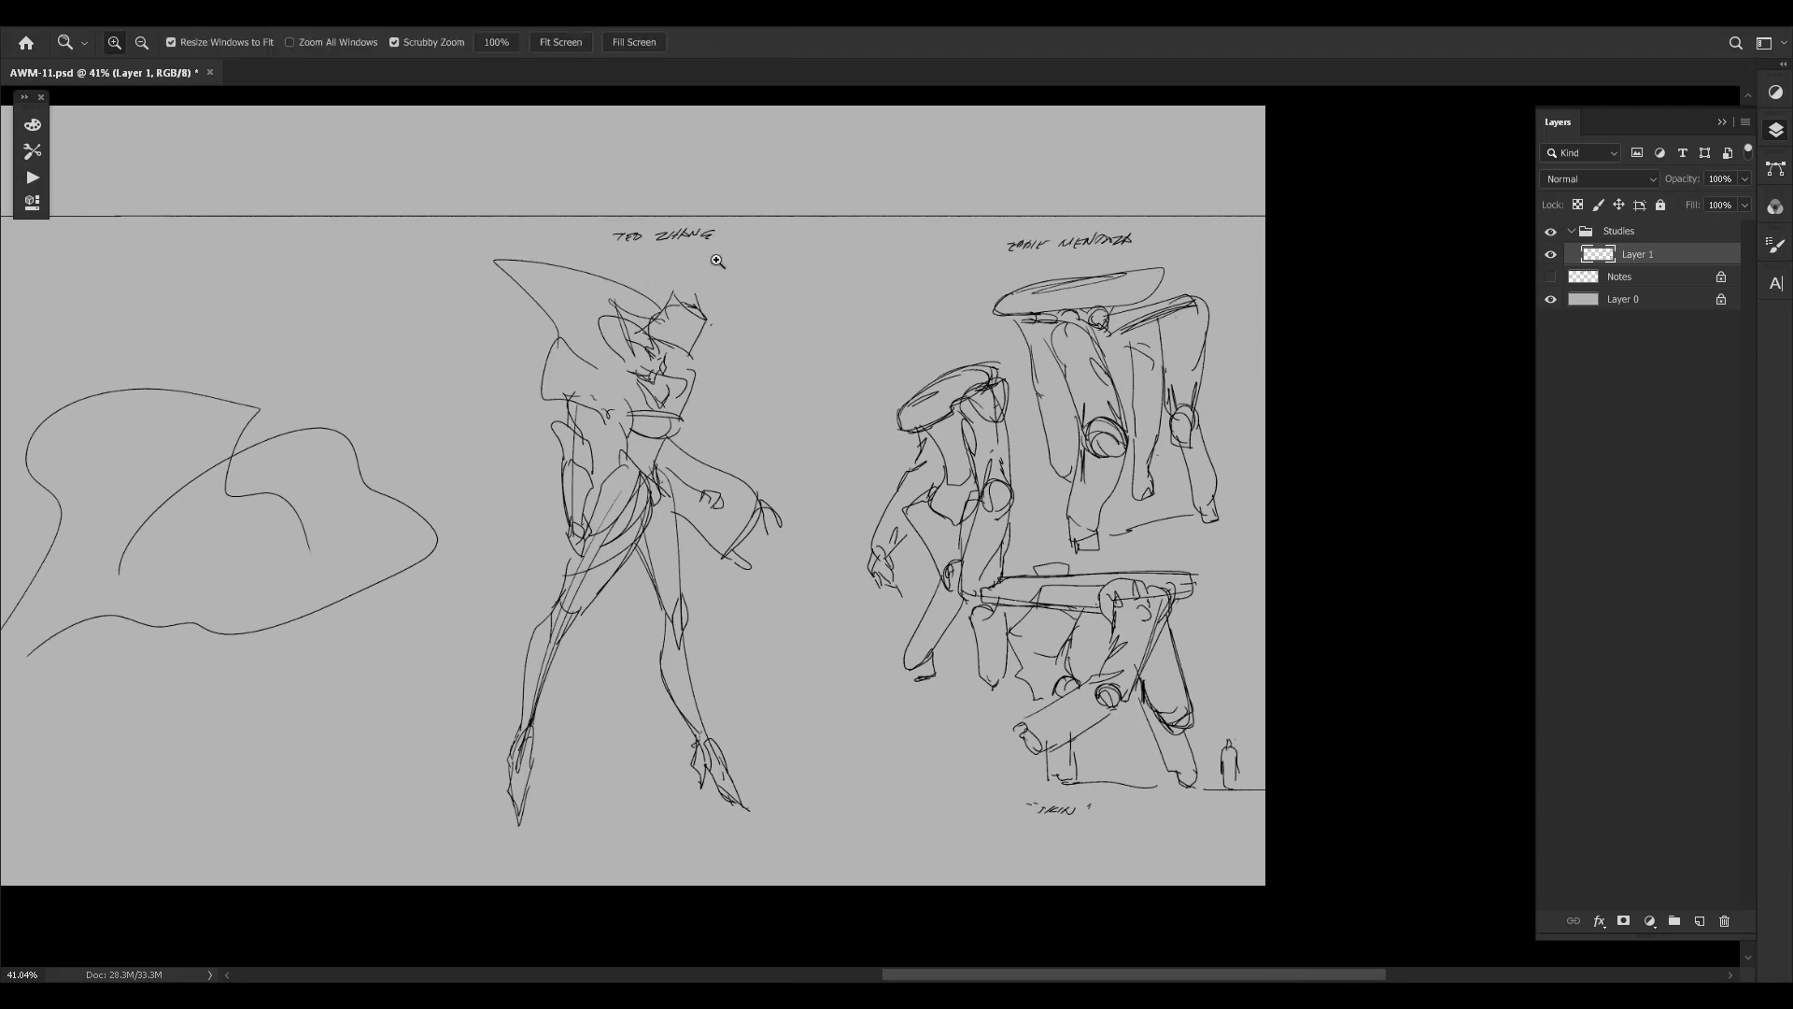
pyautogui.moveTo(649, 268); pyautogui.dragTo(755, 269)
pyautogui.moveTo(566, 214); pyautogui.dragTo(882, 212)
pyautogui.moveTo(560, 243); pyautogui.dragTo(883, 212)
pyautogui.press('space')
pyautogui.moveTo(1197, 375); pyautogui.dragTo(545, 448)
pyautogui.moveTo(792, 344); pyautogui.dragTo(1280, 320)
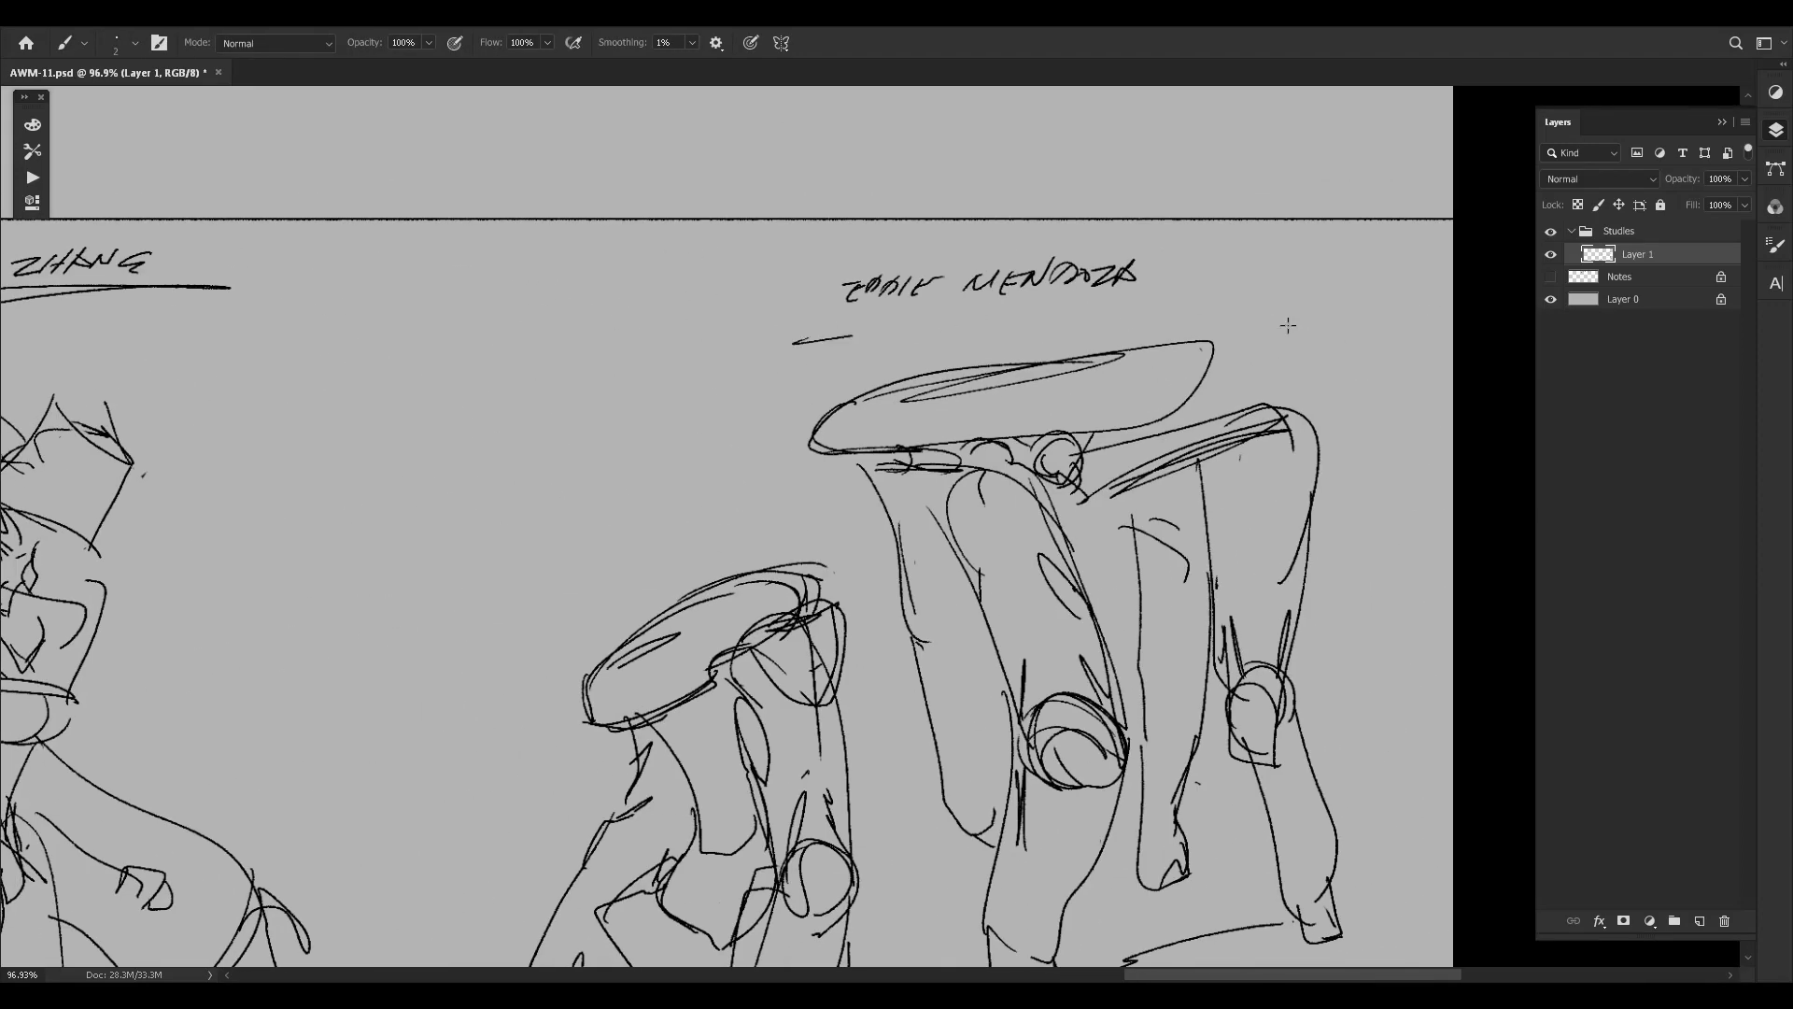
pyautogui.hotkey('ctrl', 'space')
pyautogui.moveTo(1405, 552); pyautogui.dragTo(1321, 561)
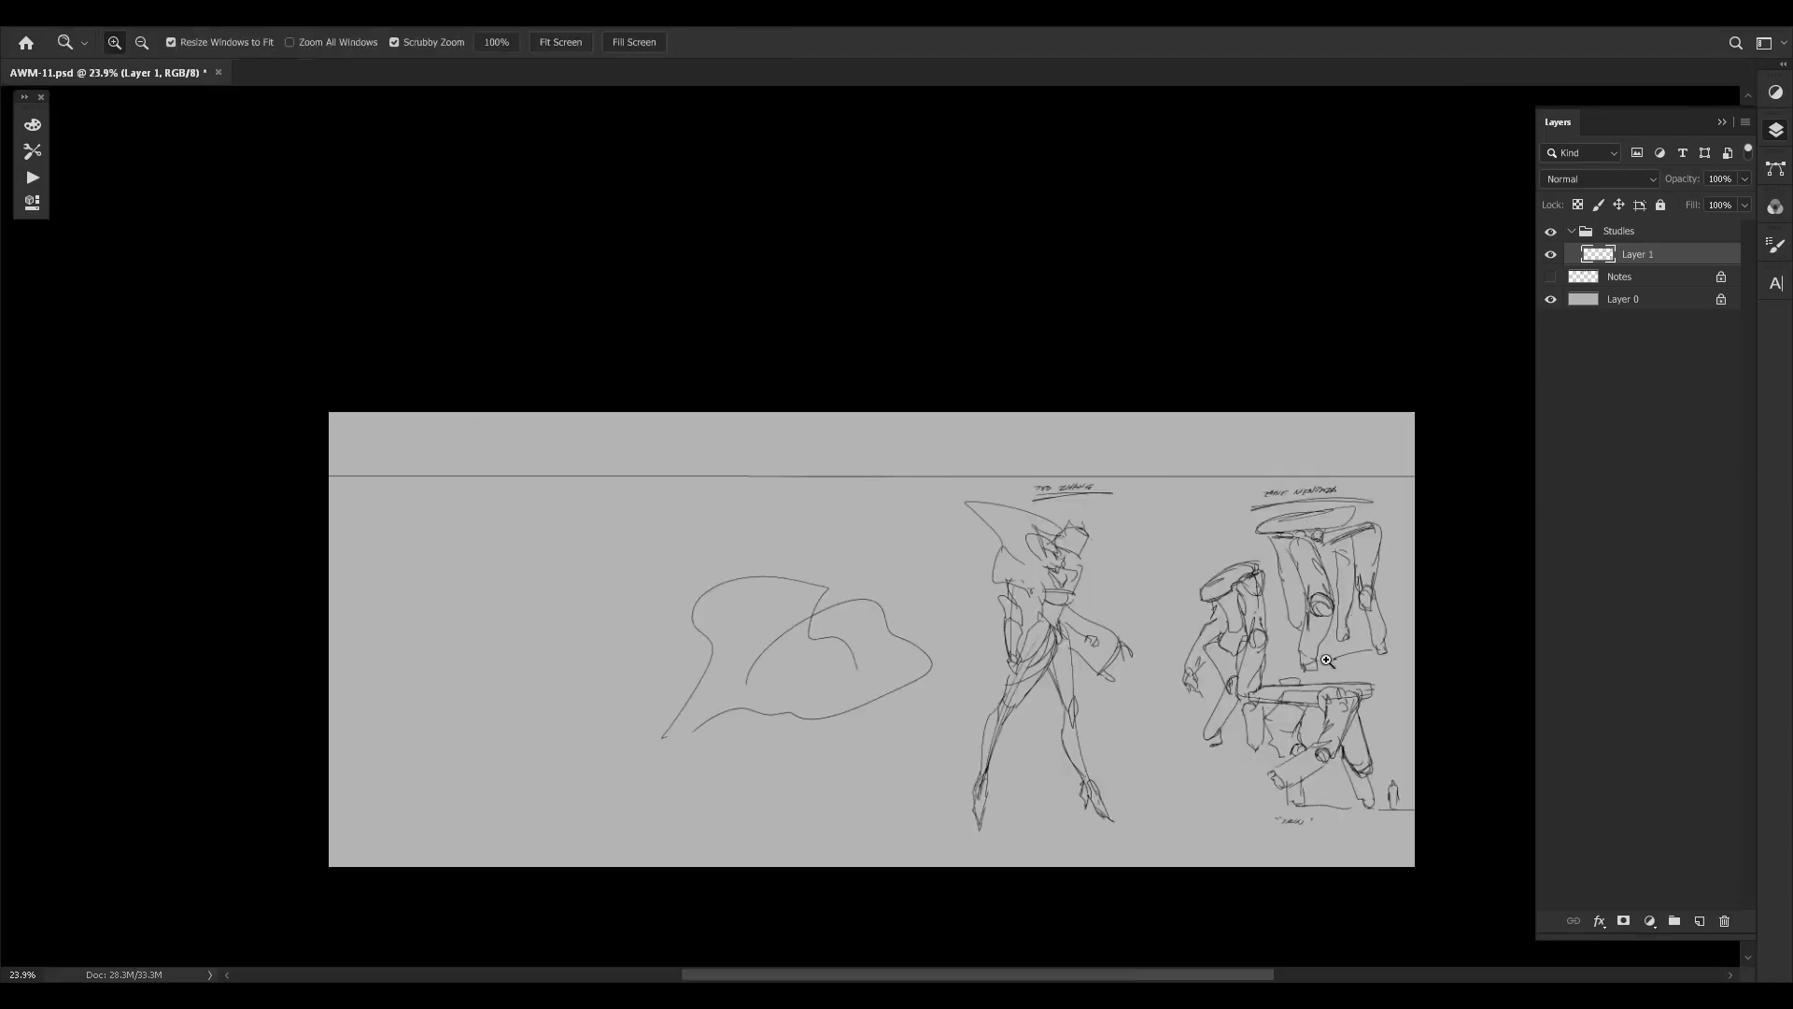
pyautogui.moveTo(1314, 664); pyautogui.dragTo(1354, 714)
pyautogui.press('space')
pyautogui.moveTo(1354, 722); pyautogui.dragTo(1274, 637)
pyautogui.hotkey('ctrl', 'z')
pyautogui.hotkey('ctrl', 'z')
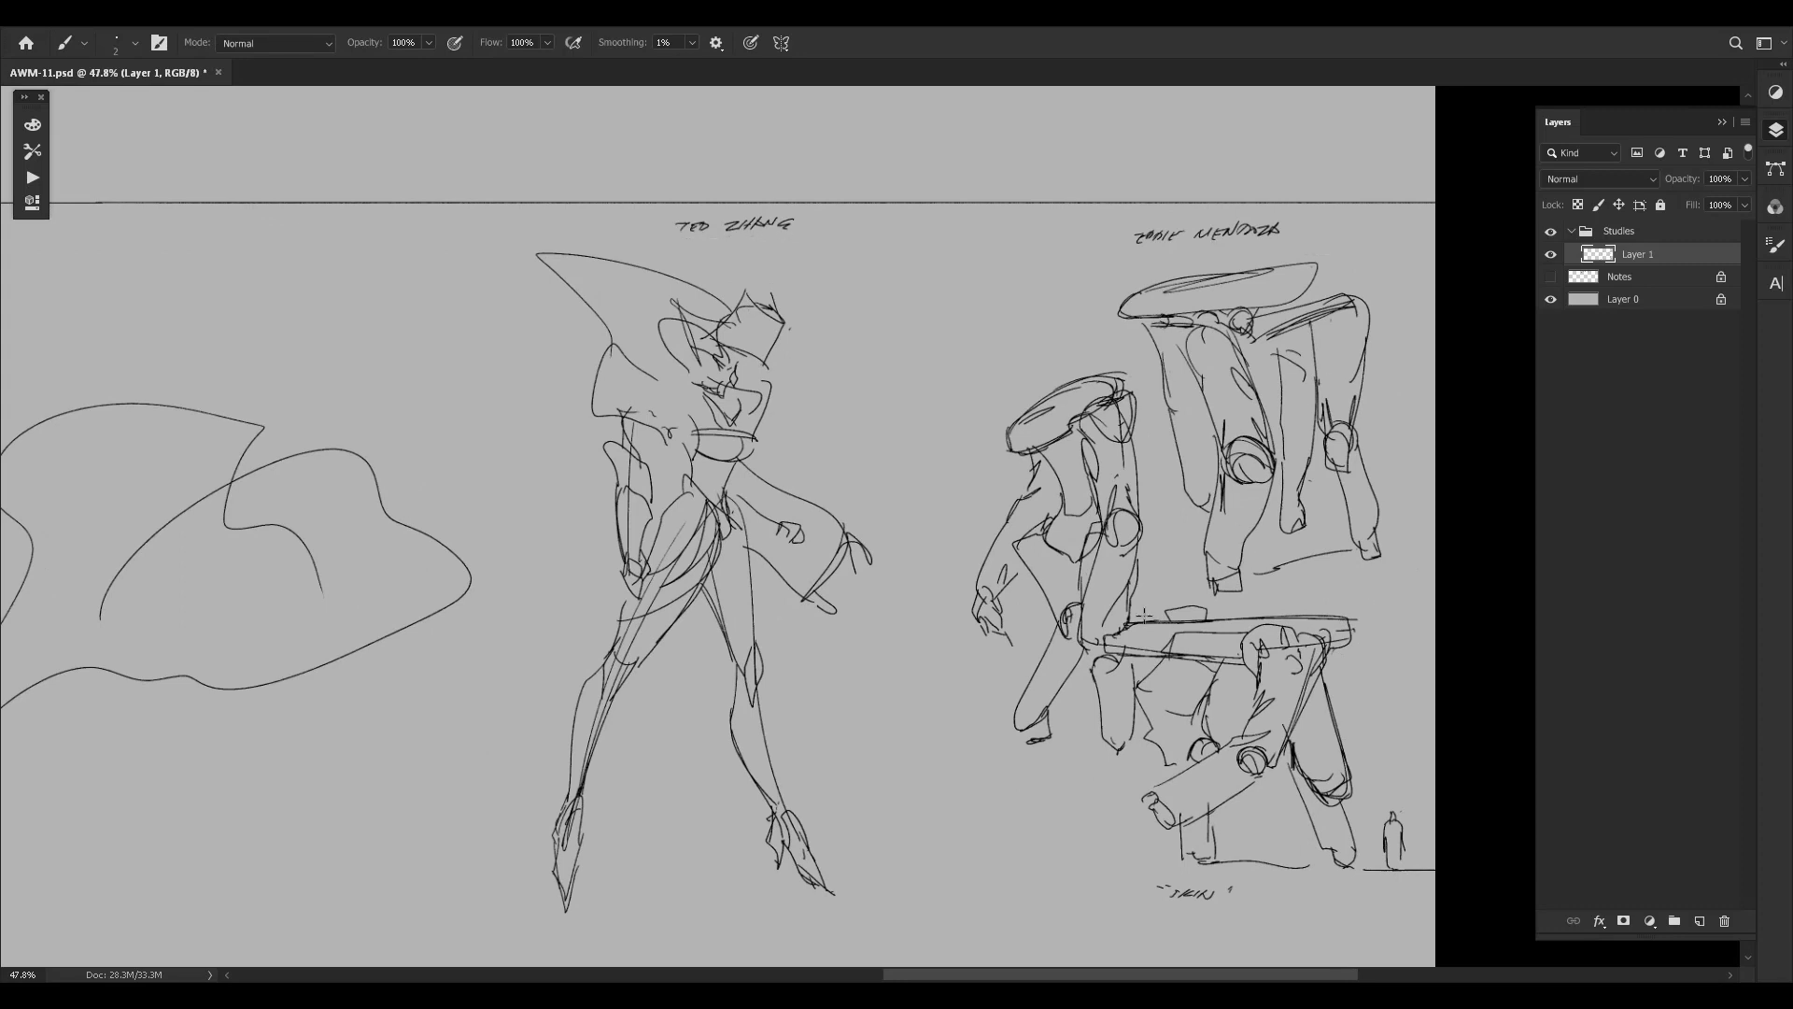
pyautogui.press('space')
pyautogui.moveTo(1082, 613); pyautogui.dragTo(1120, 606)
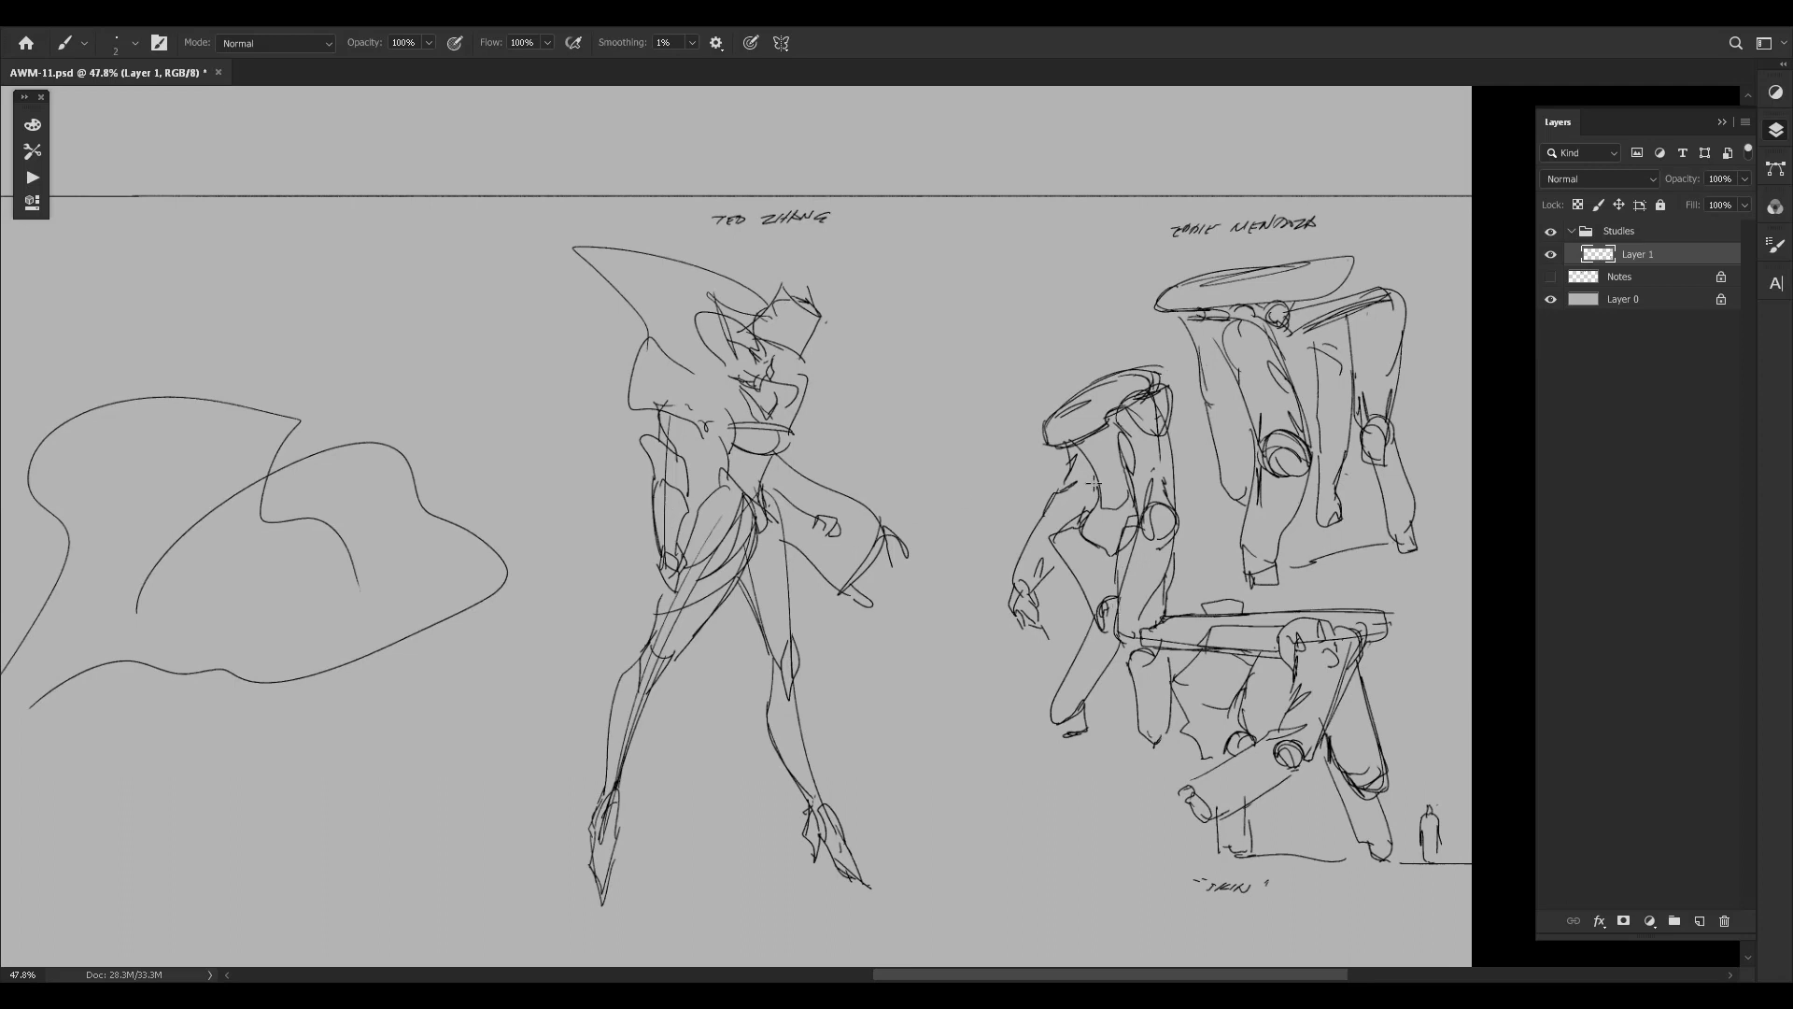
pyautogui.press('space')
pyautogui.moveTo(1044, 575)
pyautogui.mouseDown()
pyautogui.moveTo(1242, 548)
pyautogui.moveTo(1042, 596)
pyautogui.mouseUp()
# Erase the loose curved outlines beside the full-body figure with the eraser enlarged to 100.
pyautogui.press('space')
pyautogui.moveTo(1256, 470); pyautogui.dragTo(1357, 485)
pyautogui.moveTo(721, 536); pyautogui.dragTo(1248, 512)
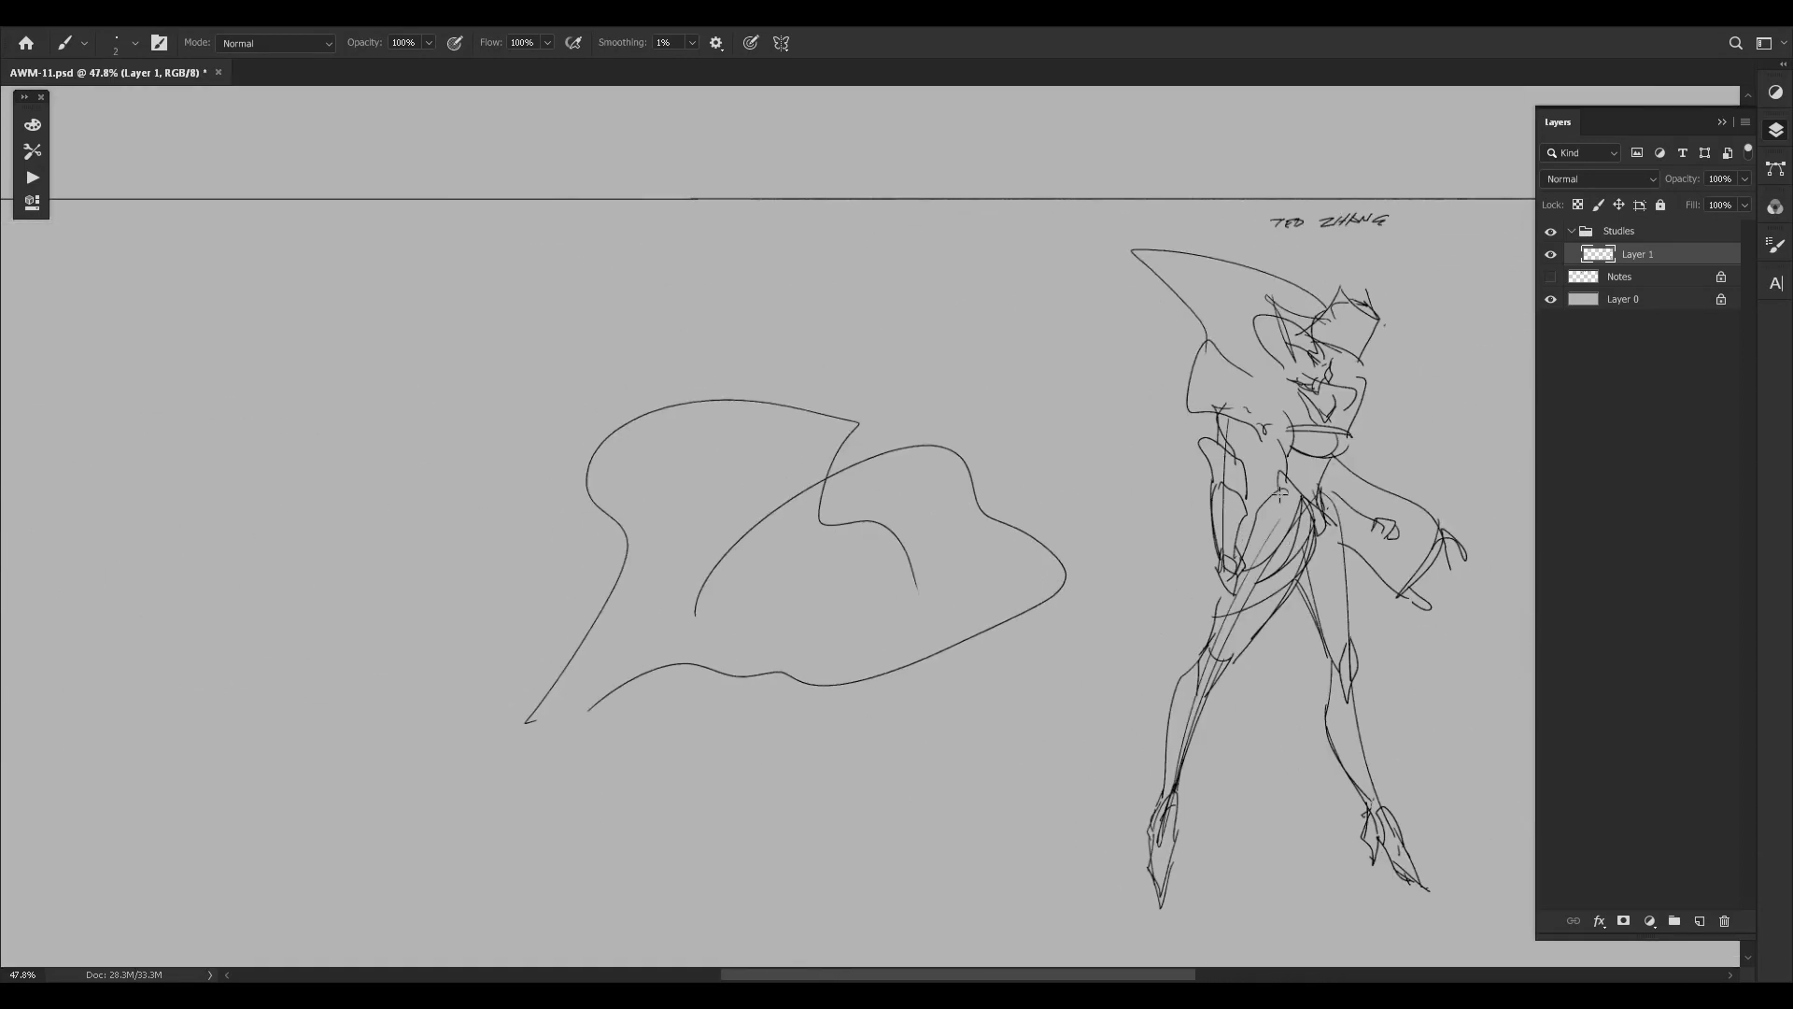
pyautogui.press('e')
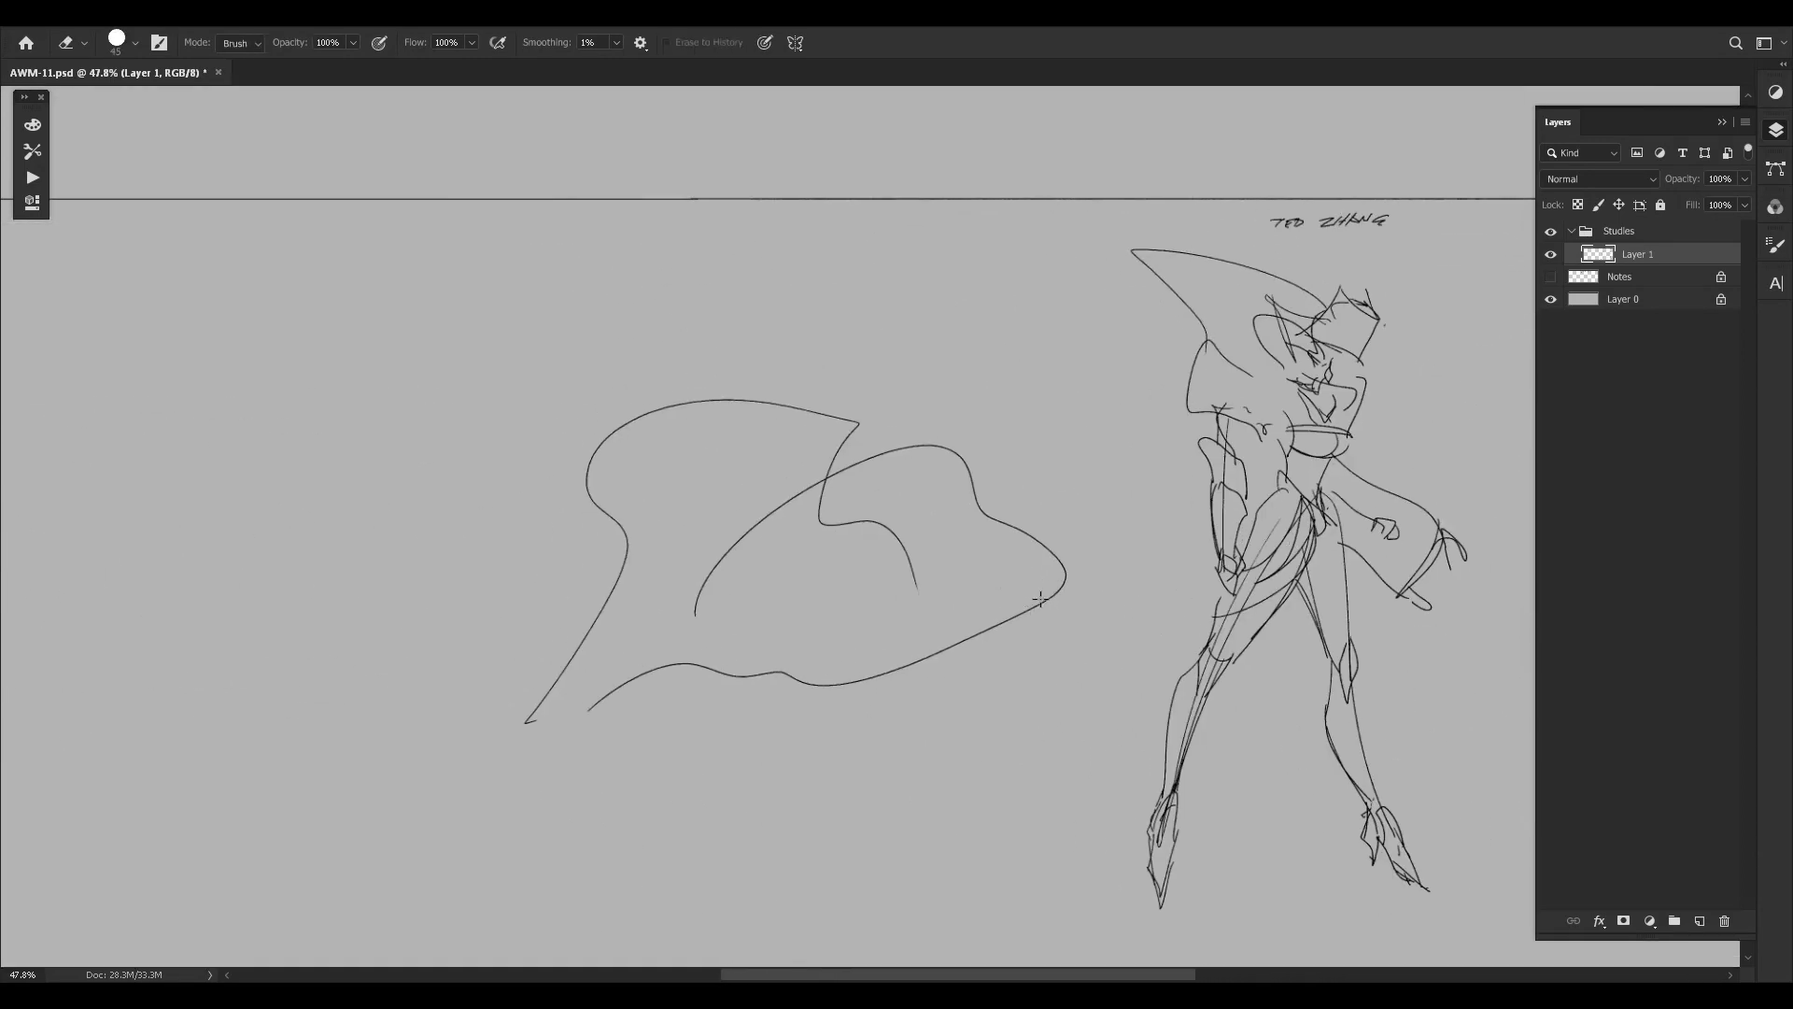
pyautogui.moveTo(1061, 587); pyautogui.dragTo(906, 665)
pyautogui.press(']')
pyautogui.press(']')
pyautogui.press(']')
pyautogui.press(']')
pyautogui.press(']')
pyautogui.moveTo(1071, 539)
pyautogui.mouseDown()
pyautogui.moveTo(1010, 616)
pyautogui.moveTo(1017, 509)
pyautogui.moveTo(842, 503)
pyautogui.moveTo(803, 474)
pyautogui.moveTo(927, 465)
pyautogui.moveTo(785, 577)
pyautogui.moveTo(1012, 567)
pyautogui.moveTo(927, 644)
pyautogui.moveTo(551, 724)
pyautogui.moveTo(607, 721)
pyautogui.moveTo(574, 592)
pyautogui.moveTo(593, 433)
pyautogui.moveTo(539, 502)
pyautogui.moveTo(687, 463)
pyautogui.moveTo(599, 591)
pyautogui.moveTo(672, 533)
pyautogui.moveTo(592, 577)
pyautogui.moveTo(538, 684)
pyautogui.moveTo(724, 678)
pyautogui.moveTo(1025, 492)
pyautogui.moveTo(973, 524)
pyautogui.moveTo(1197, 620)
pyautogui.moveTo(1097, 676)
pyautogui.mouseUp()
pyautogui.press(']')
pyautogui.moveTo(1245, 682); pyautogui.dragTo(1196, 681)
pyautogui.moveTo(1337, 641)
pyautogui.mouseDown()
pyautogui.moveTo(1106, 626)
pyautogui.moveTo(1188, 652)
pyautogui.moveTo(1304, 616)
pyautogui.moveTo(1285, 629)
pyautogui.mouseUp()
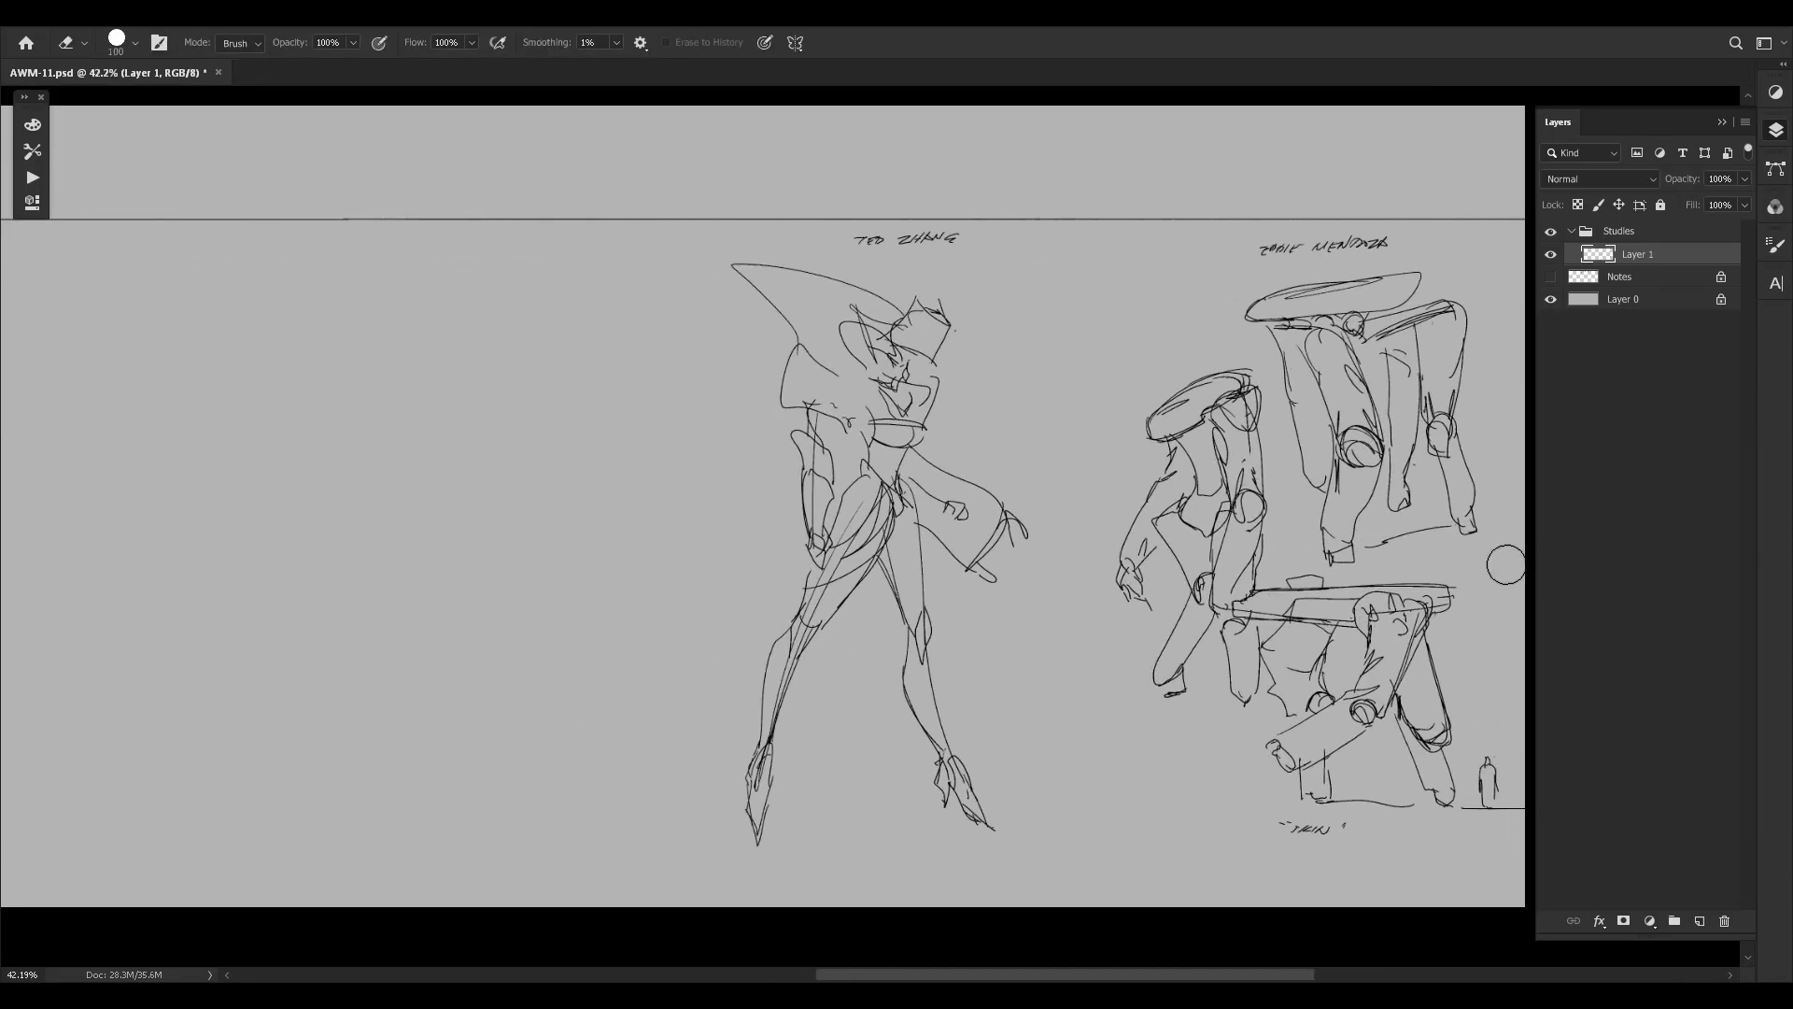
# Add a curved brush line over the figure's shoulder where it meets the tall pointed collar.
pyautogui.moveTo(1393, 545); pyautogui.dragTo(1386, 570)
pyautogui.press('b')
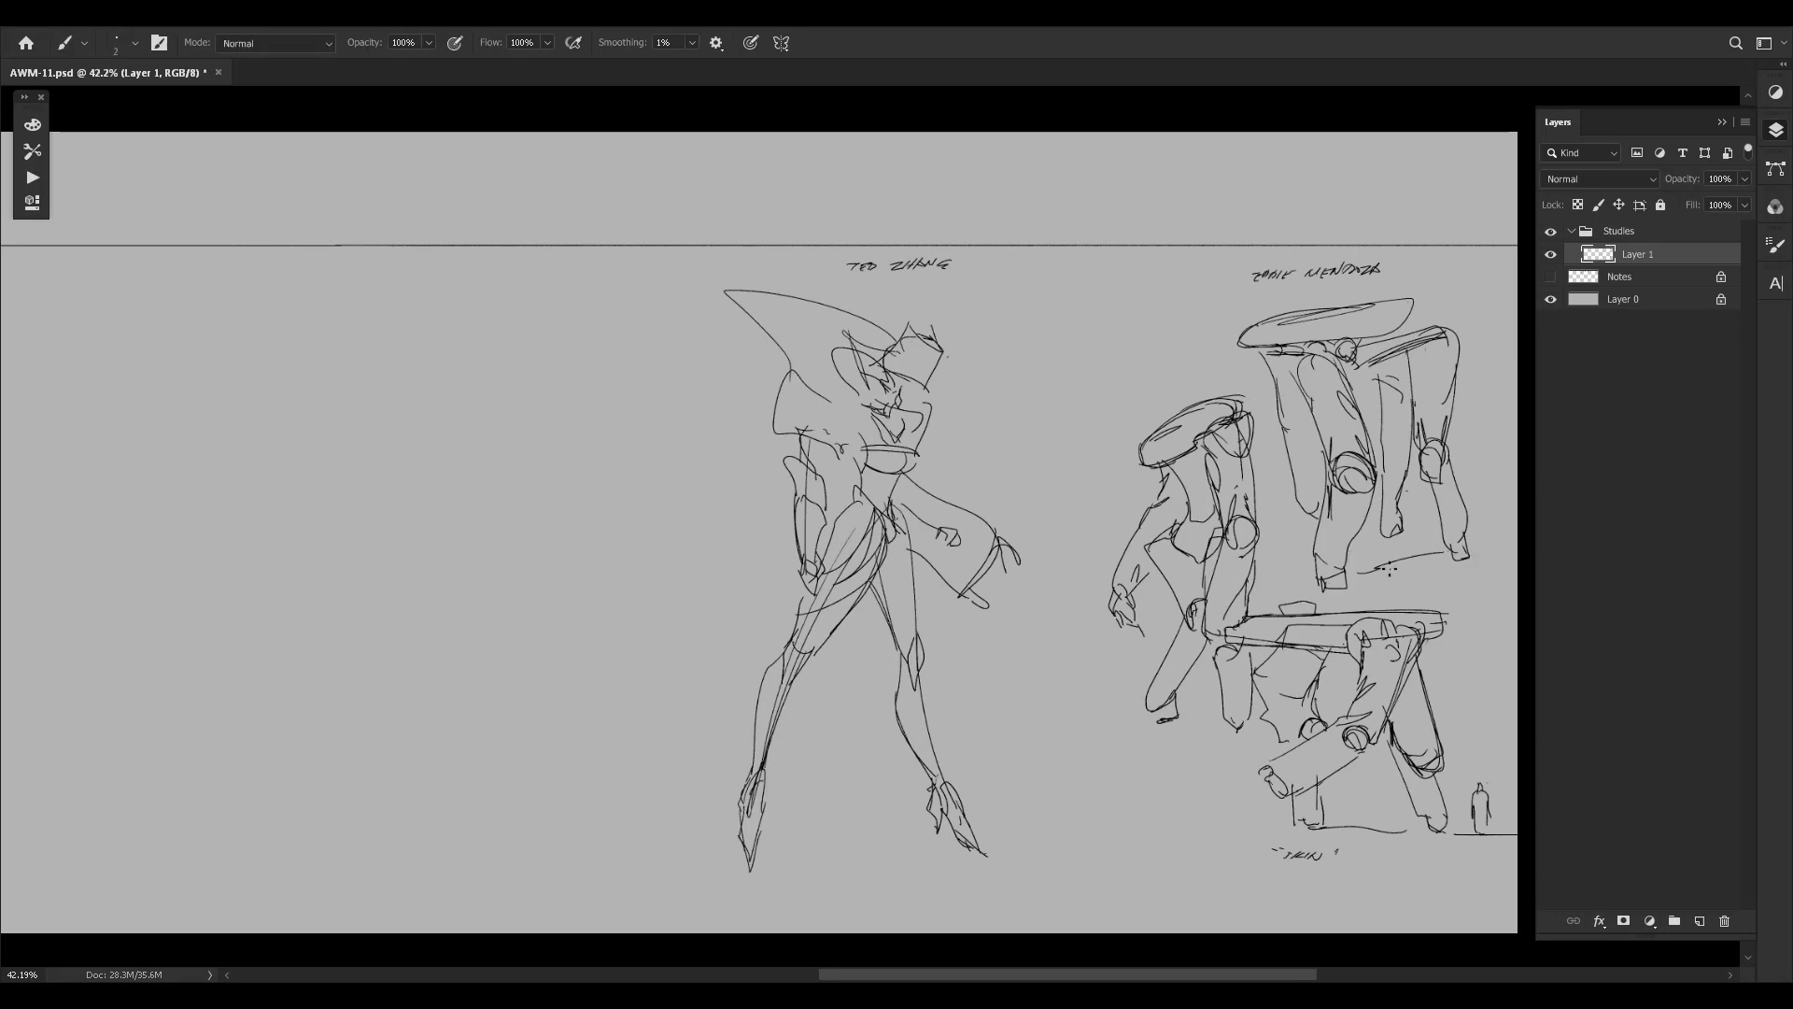
pyautogui.moveTo(1194, 547); pyautogui.dragTo(1245, 499)
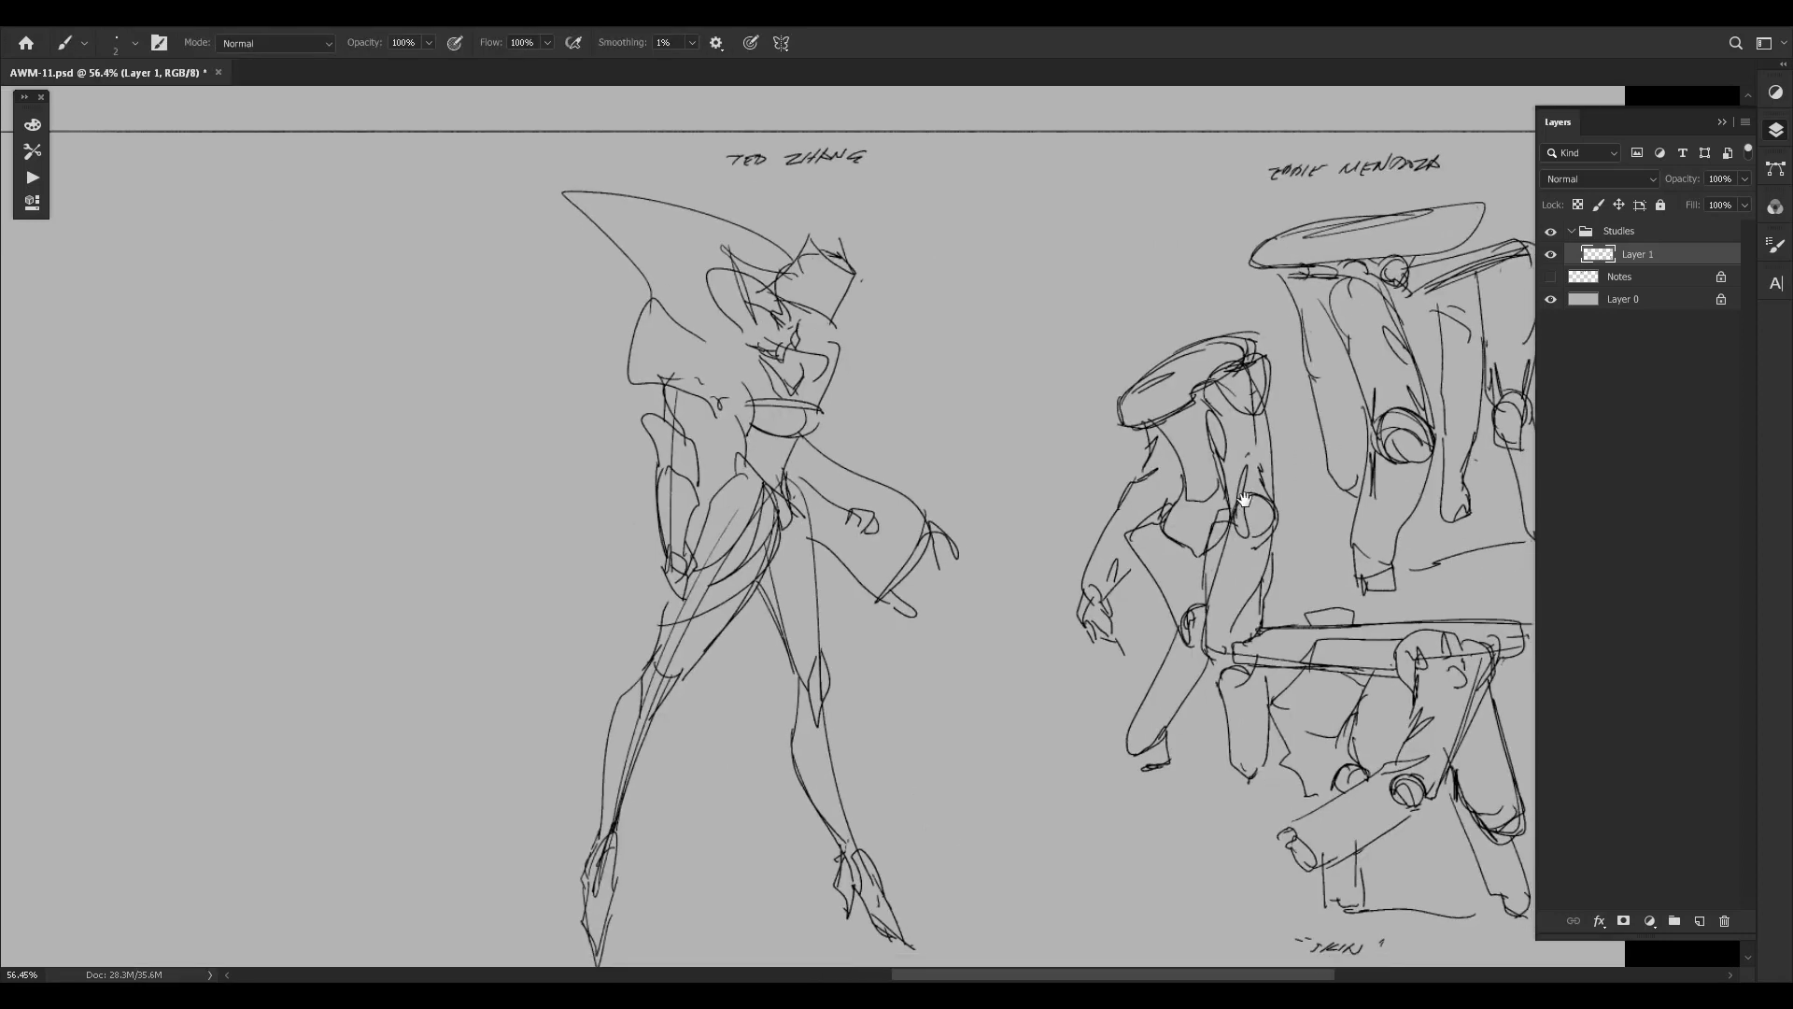
pyautogui.moveTo(1364, 572)
pyautogui.mouseDown()
pyautogui.moveTo(1294, 572)
pyautogui.moveTo(1336, 619)
pyautogui.mouseUp()
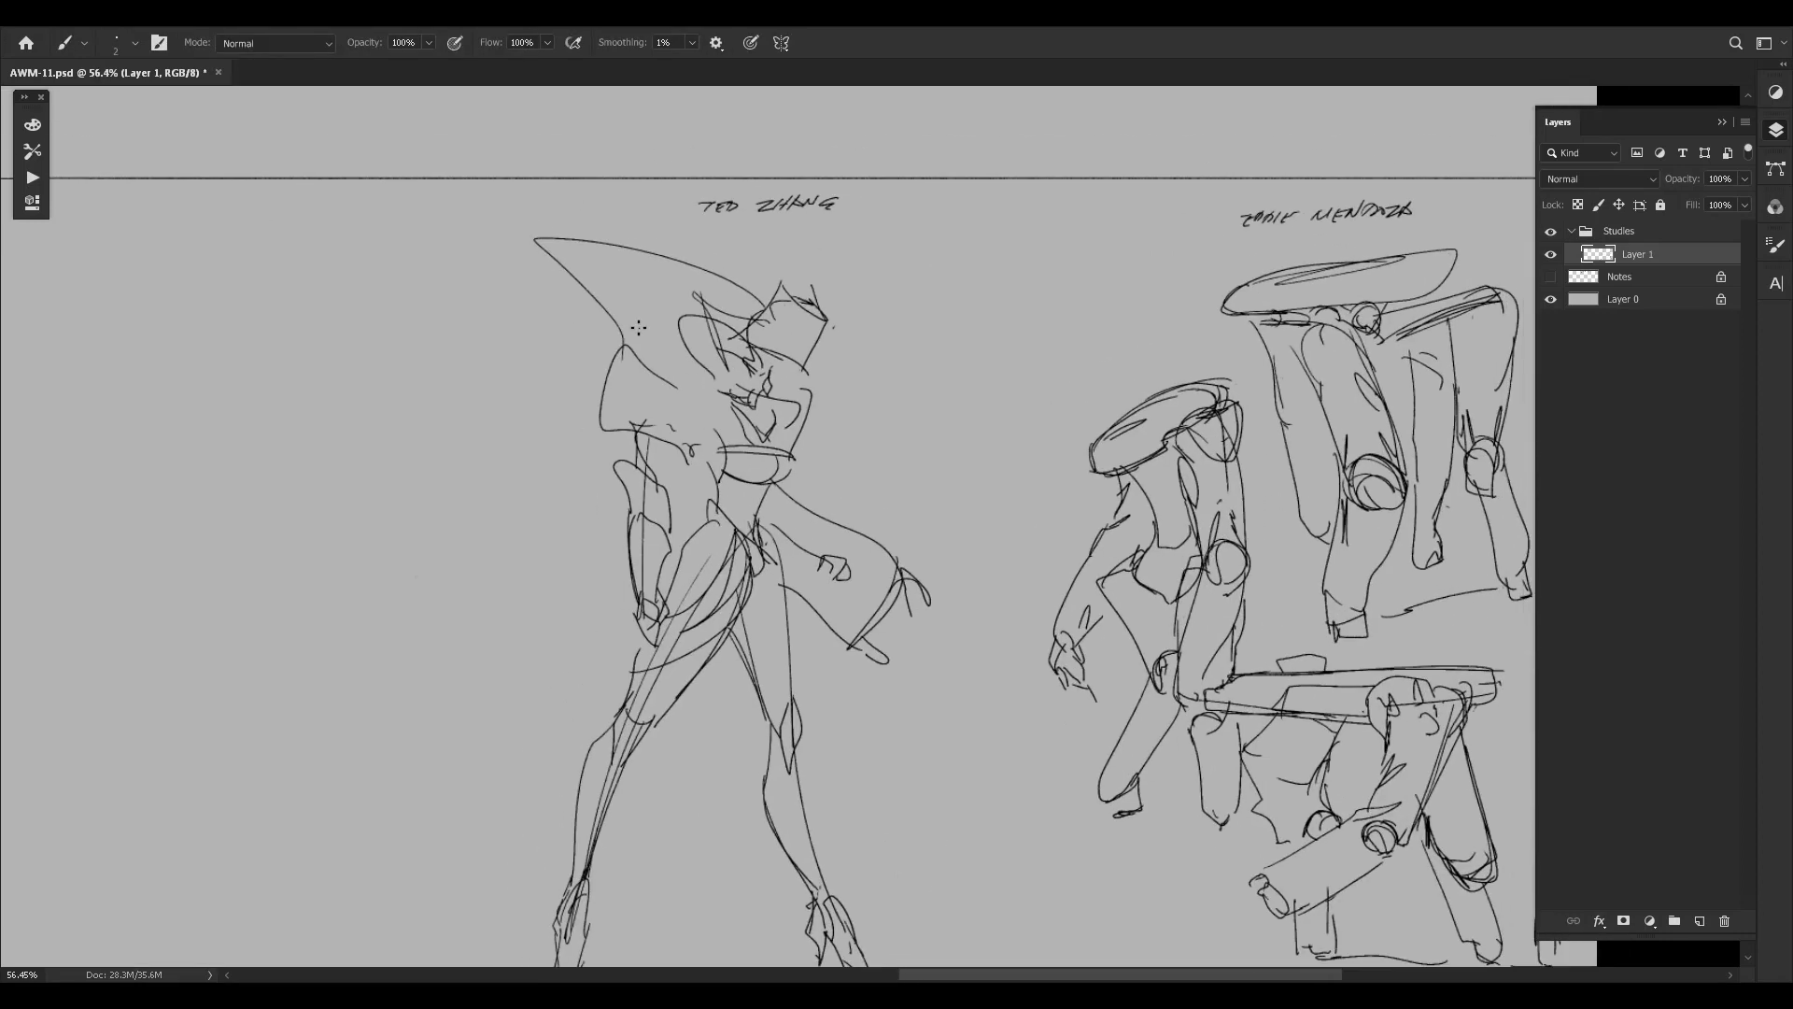
pyautogui.moveTo(624, 339); pyautogui.dragTo(672, 334)
pyautogui.moveTo(1368, 383); pyautogui.dragTo(1293, 383)
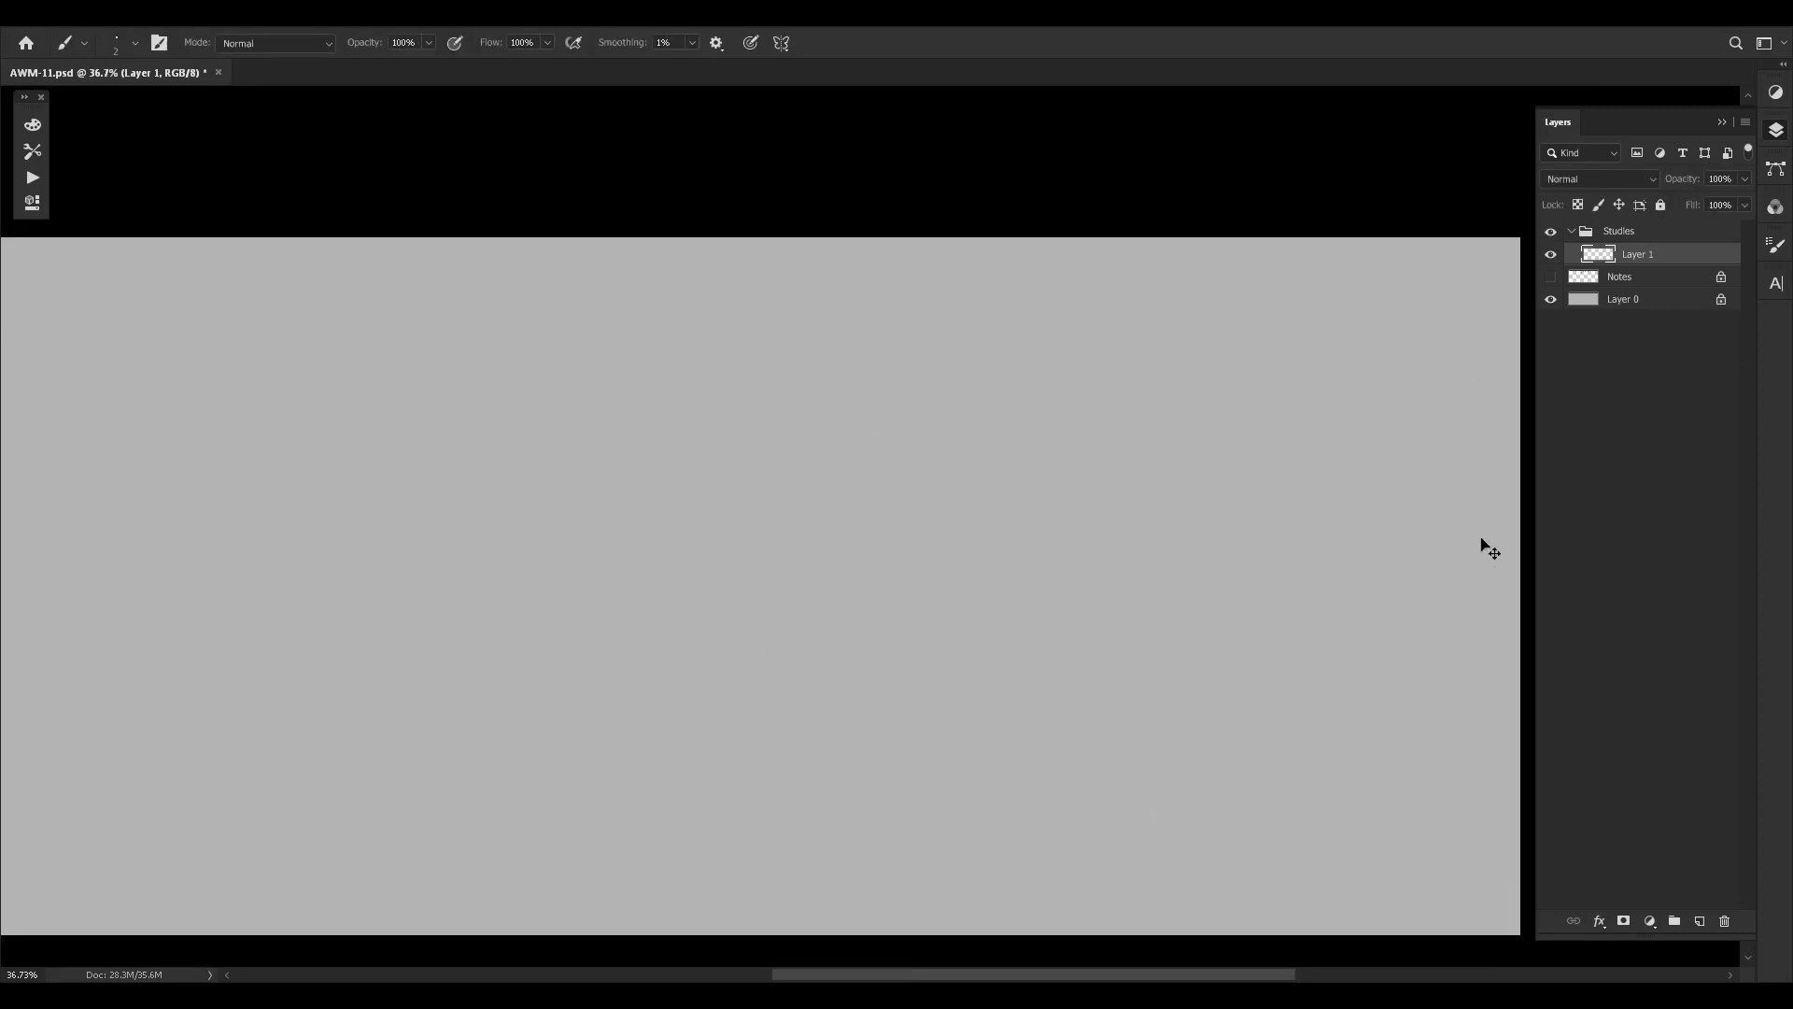
pyautogui.moveTo(1481, 542); pyautogui.dragTo(1546, 544)
pyautogui.moveTo(1295, 701); pyautogui.dragTo(1322, 602)
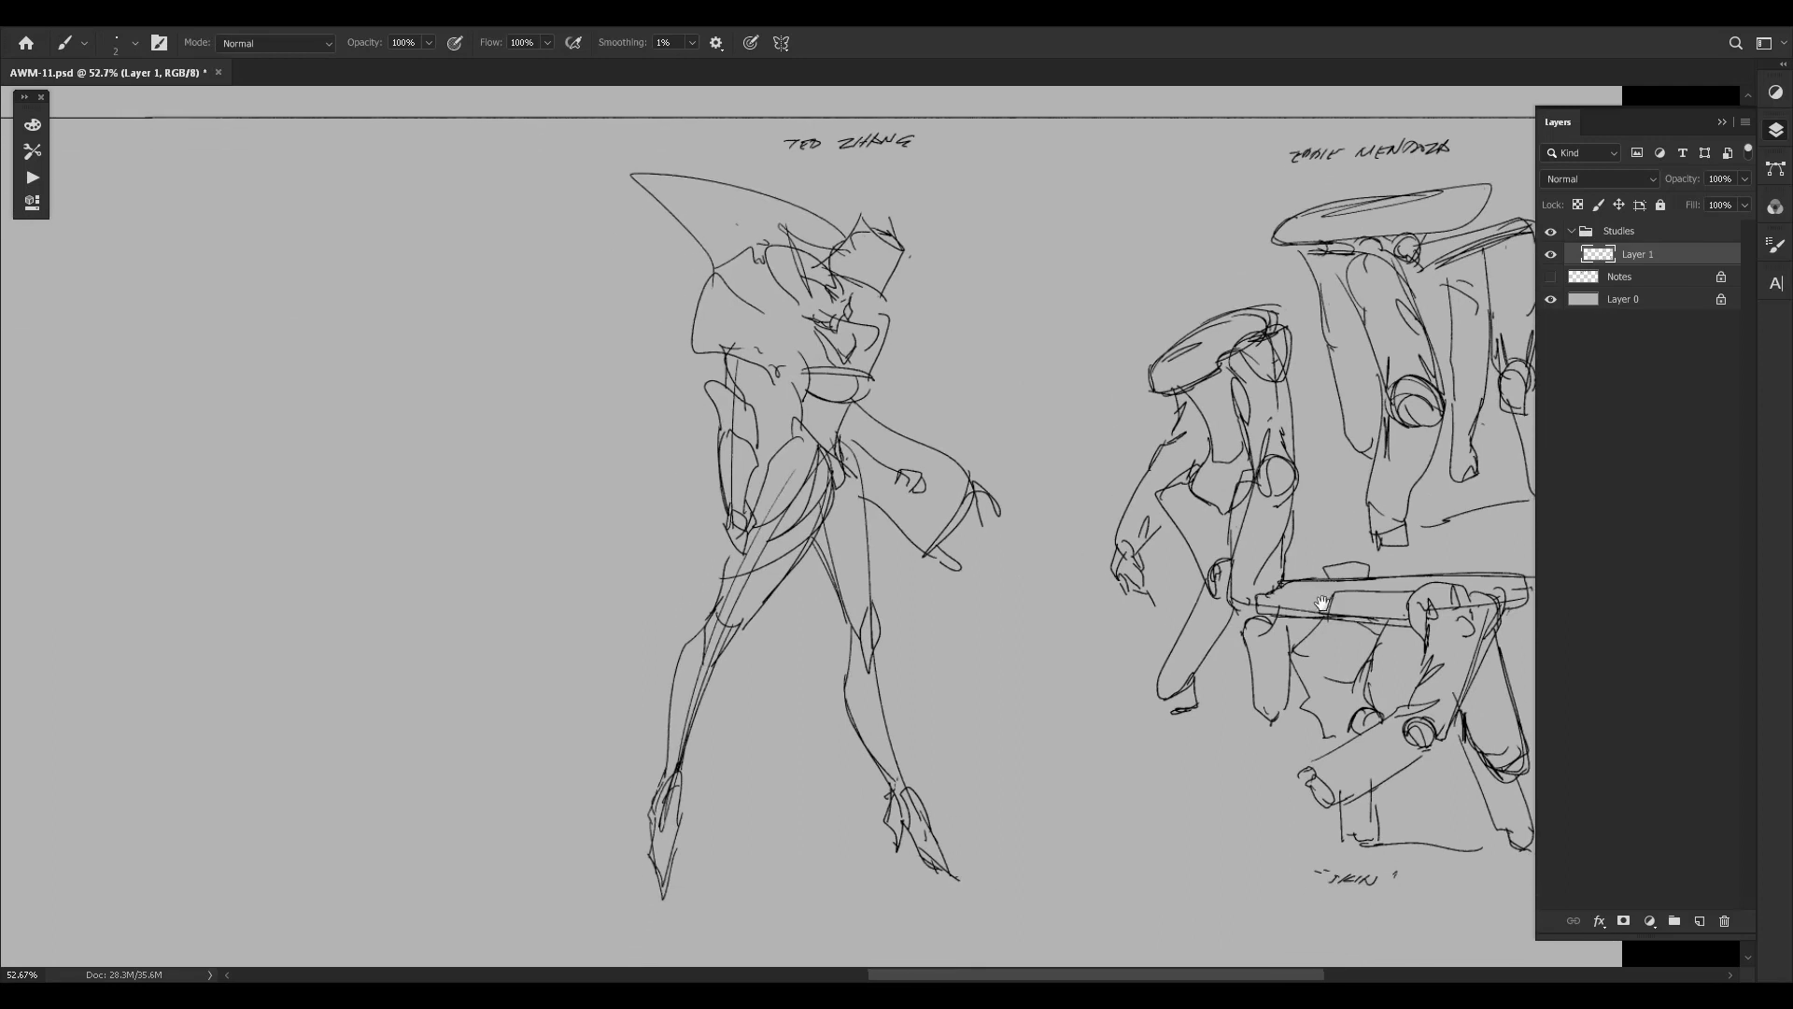
# Sketch a wide pointed hat with a flat angular brim in the empty area beside the full-body figure.
pyautogui.moveTo(868, 449); pyautogui.dragTo(1118, 487)
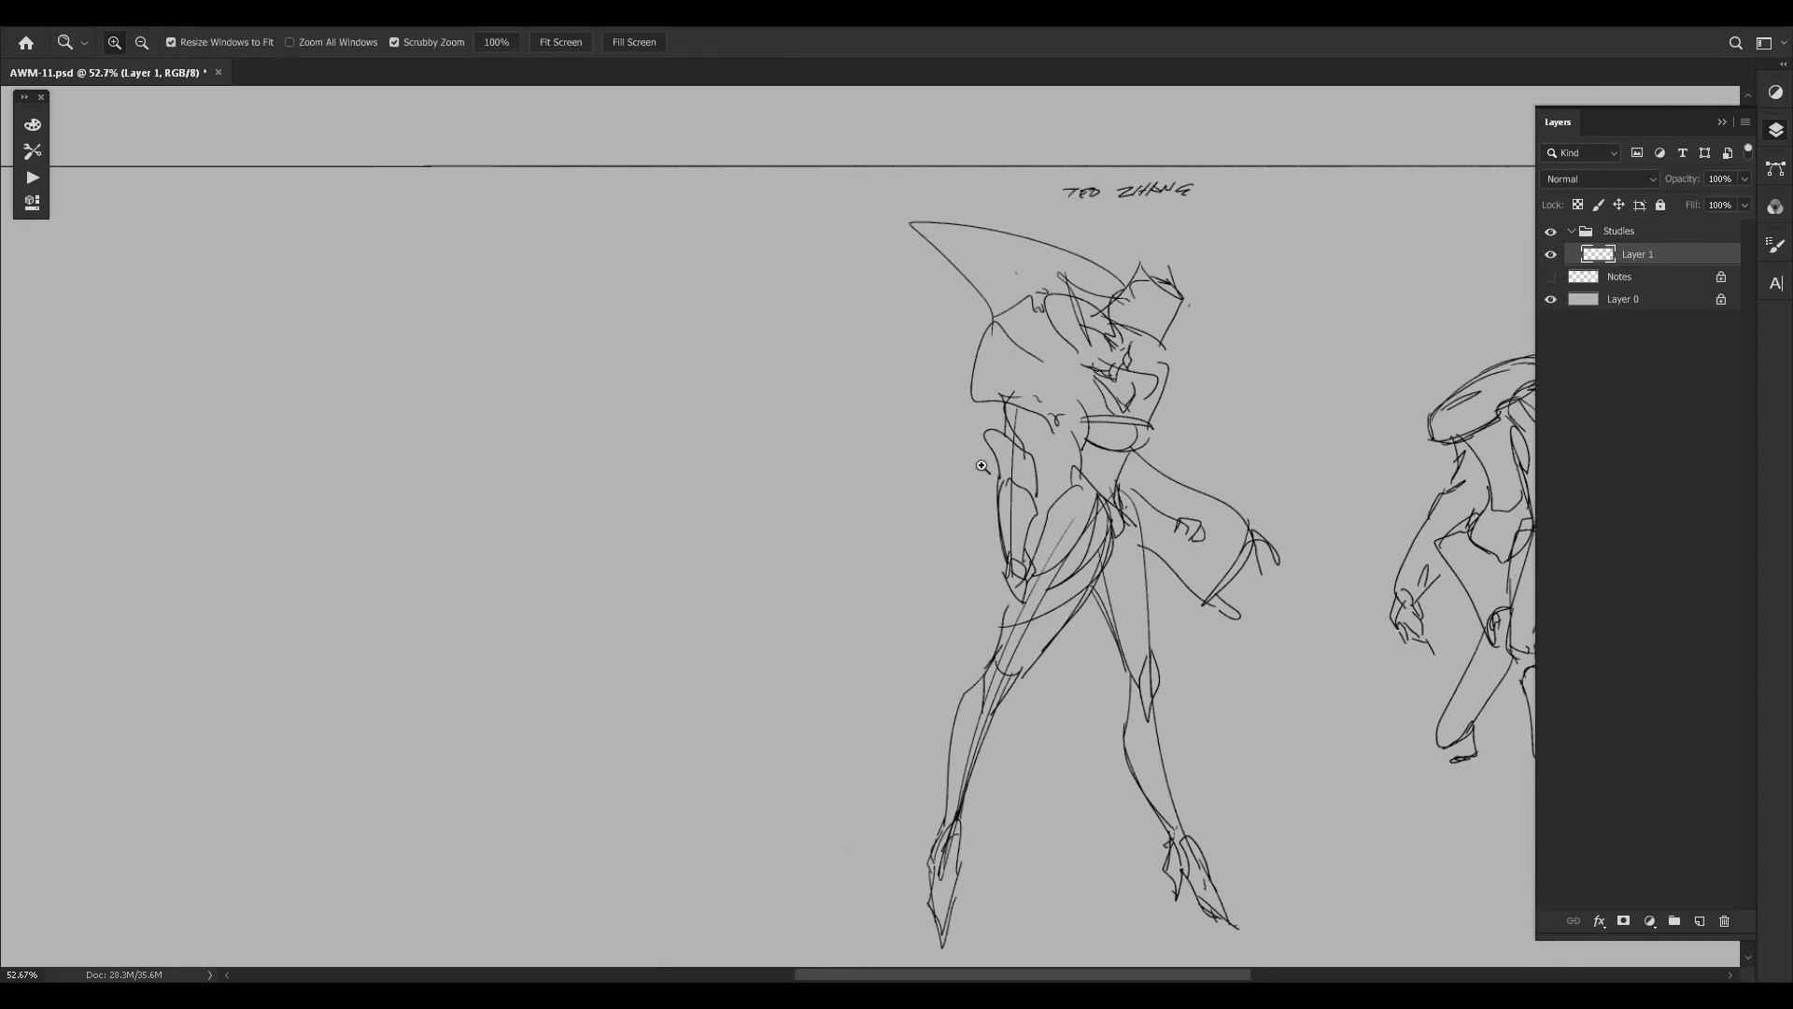
pyautogui.moveTo(999, 469); pyautogui.dragTo(953, 458)
pyautogui.moveTo(785, 396); pyautogui.dragTo(728, 393)
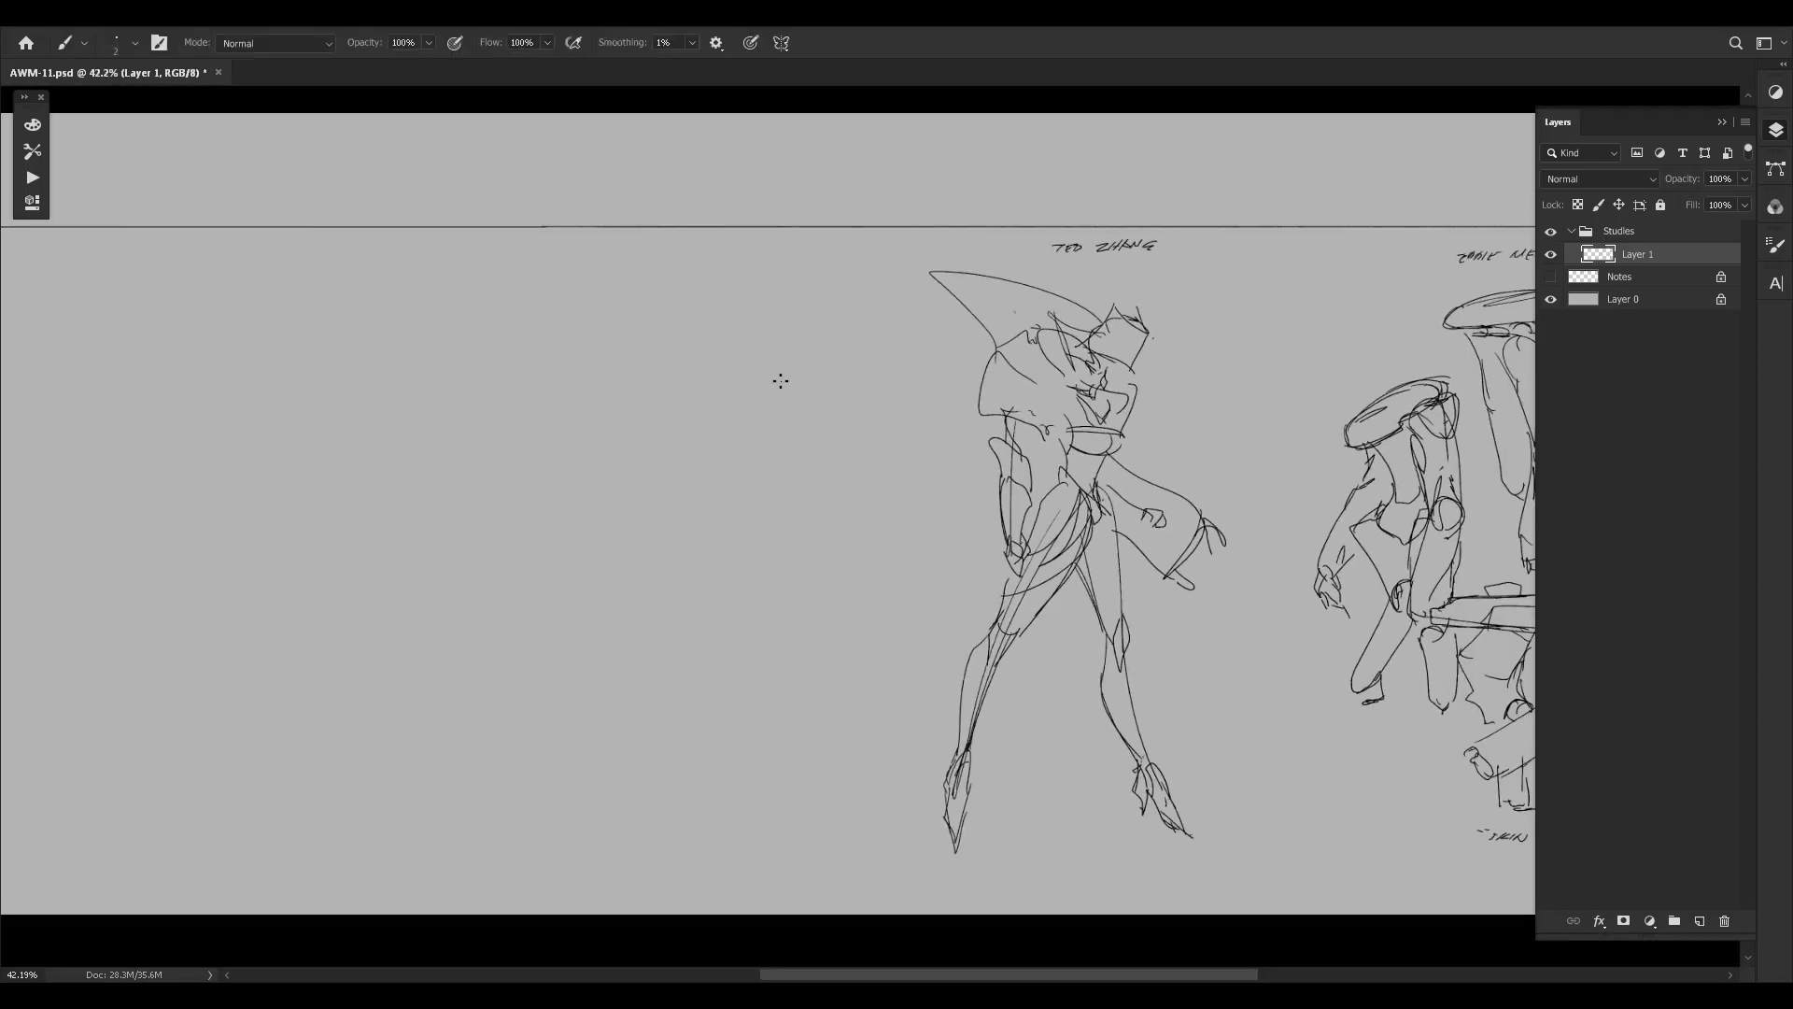
pyautogui.moveTo(705, 370)
pyautogui.mouseDown()
pyautogui.moveTo(660, 373)
pyautogui.moveTo(826, 315)
pyautogui.moveTo(840, 347)
pyautogui.moveTo(878, 357)
pyautogui.moveTo(937, 334)
pyautogui.moveTo(875, 345)
pyautogui.mouseUp()
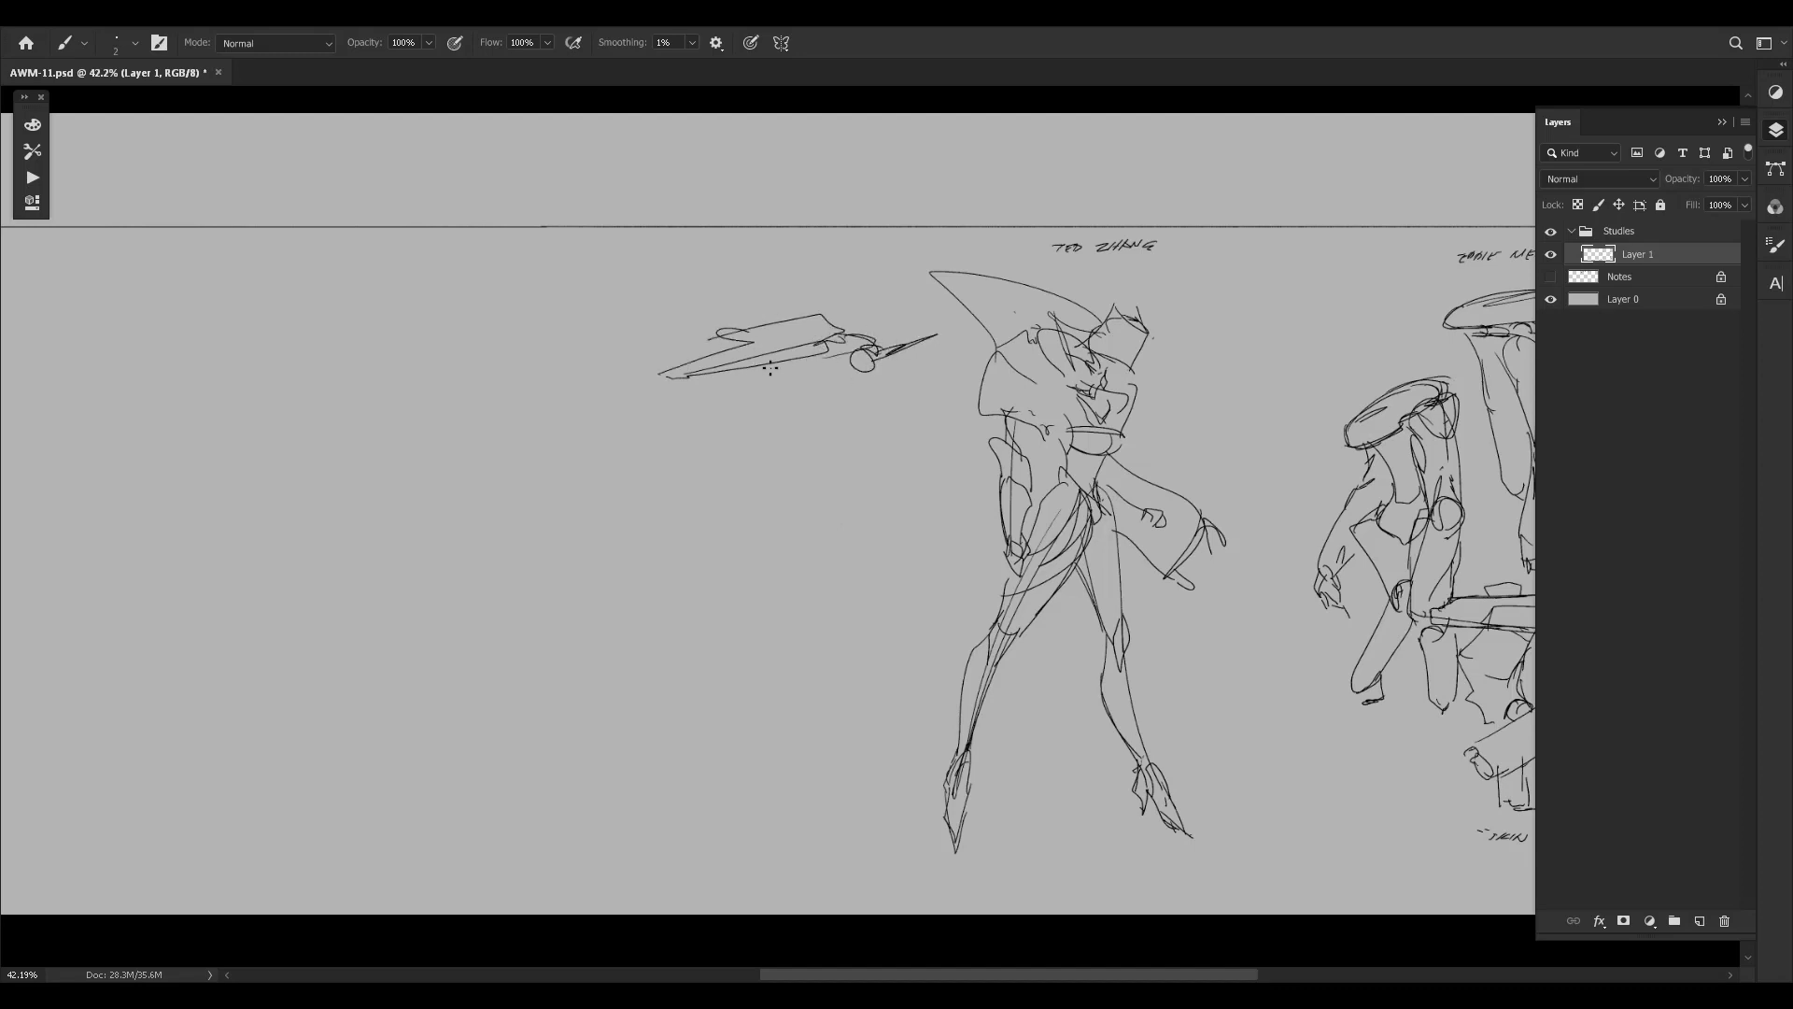
# Sketch the new character's face, neck and rounded collar shapes beneath the hat brim.
pyautogui.moveTo(767, 365); pyautogui.dragTo(780, 377)
pyautogui.moveTo(776, 402)
pyautogui.mouseDown()
pyautogui.moveTo(808, 366)
pyautogui.moveTo(824, 375)
pyautogui.mouseUp()
pyautogui.moveTo(763, 418)
pyautogui.mouseDown()
pyautogui.moveTo(824, 420)
pyautogui.moveTo(795, 407)
pyautogui.moveTo(807, 385)
pyautogui.moveTo(853, 401)
pyautogui.moveTo(807, 428)
pyautogui.moveTo(844, 411)
pyautogui.moveTo(830, 367)
pyautogui.moveTo(890, 363)
pyautogui.moveTo(854, 388)
pyautogui.mouseUp()
pyautogui.hotkey('ctrl', 'z')
pyautogui.hotkey('ctrl', 'z')
pyautogui.hotkey('ctrl', 'z')
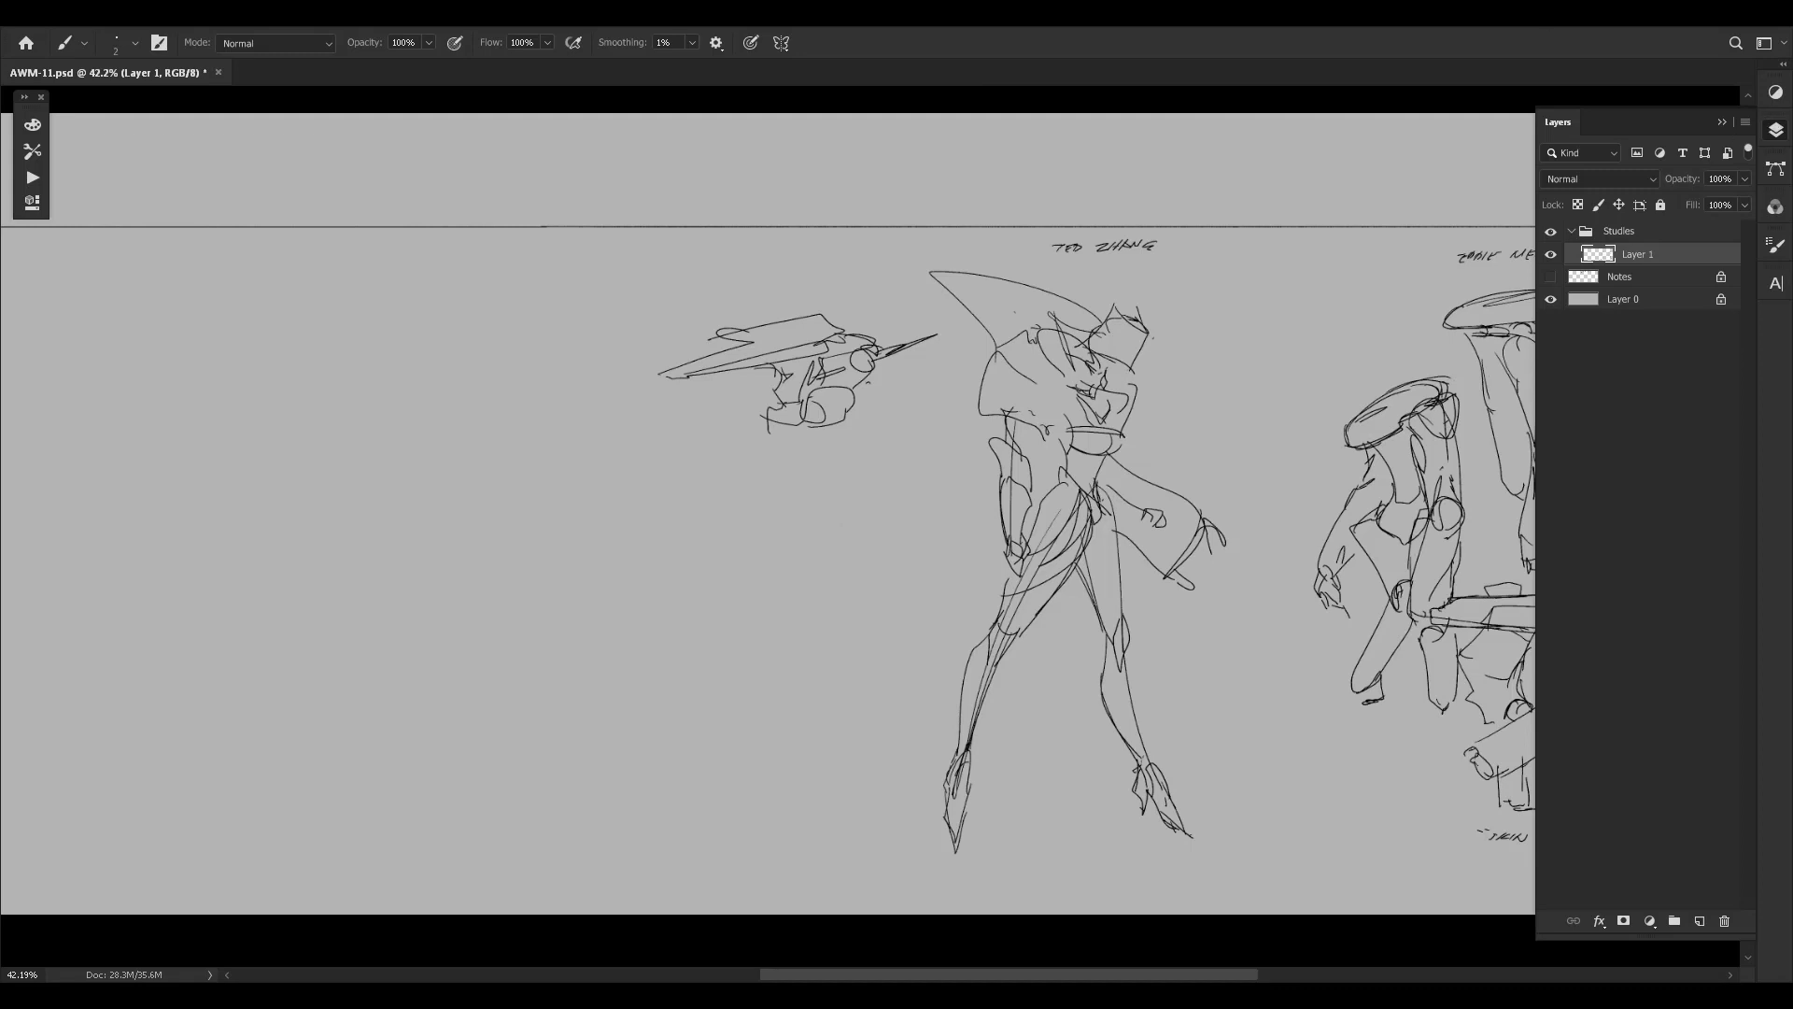
pyautogui.moveTo(807, 408); pyautogui.dragTo(812, 414)
pyautogui.moveTo(1172, 339); pyautogui.dragTo(920, 360)
pyautogui.moveTo(707, 464); pyautogui.dragTo(789, 431)
pyautogui.moveTo(664, 481); pyautogui.dragTo(705, 487)
pyautogui.moveTo(635, 297)
pyautogui.mouseDown()
pyautogui.moveTo(678, 275)
pyautogui.moveTo(604, 316)
pyautogui.mouseUp()
pyautogui.hotkey('ctrl', 'z')
# Marquee-select the hat sketch, full-body figure and its heading, and transform them closer to the neighbouring leg studies, leaving nothing selected.
pyautogui.moveTo(1156, 523)
pyautogui.mouseDown()
pyautogui.moveTo(557, 513)
pyautogui.moveTo(960, 455)
pyautogui.mouseUp()
pyautogui.moveTo(697, 476); pyautogui.dragTo(814, 512)
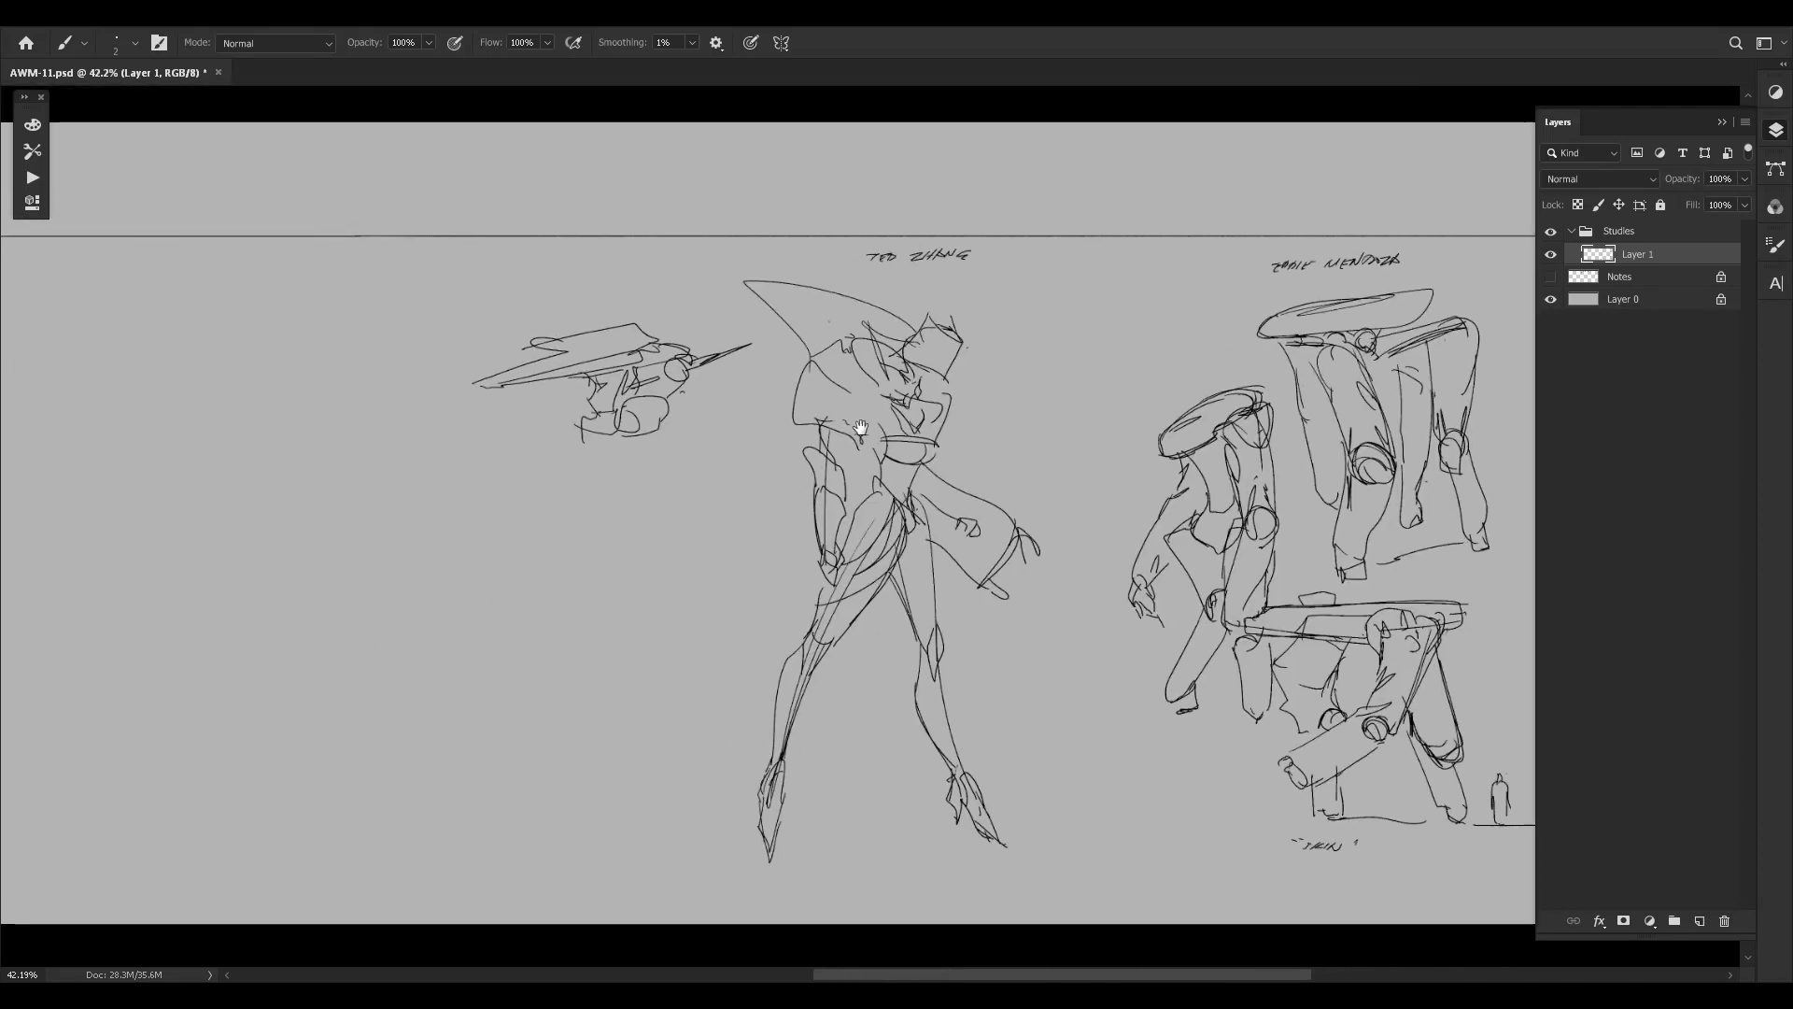
pyautogui.press('m')
pyautogui.moveTo(434, 885)
pyautogui.mouseDown()
pyautogui.moveTo(1081, 381)
pyautogui.moveTo(1068, 245)
pyautogui.mouseUp()
pyautogui.hotkey('ctrl', 't')
pyautogui.press('Right')
pyautogui.press('Right')
pyautogui.press('Right')
pyautogui.press('Right')
pyautogui.press('Right')
pyautogui.press('Right')
pyautogui.press('Right')
pyautogui.press('Right')
pyautogui.press('Right')
pyautogui.press('Right')
pyautogui.press('Right')
pyautogui.press('Right')
pyautogui.press('Right')
pyautogui.press('Right')
pyautogui.press('Right')
pyautogui.press('Right')
pyautogui.press('Right')
pyautogui.press('Right')
pyautogui.press('Right')
pyautogui.press('Right')
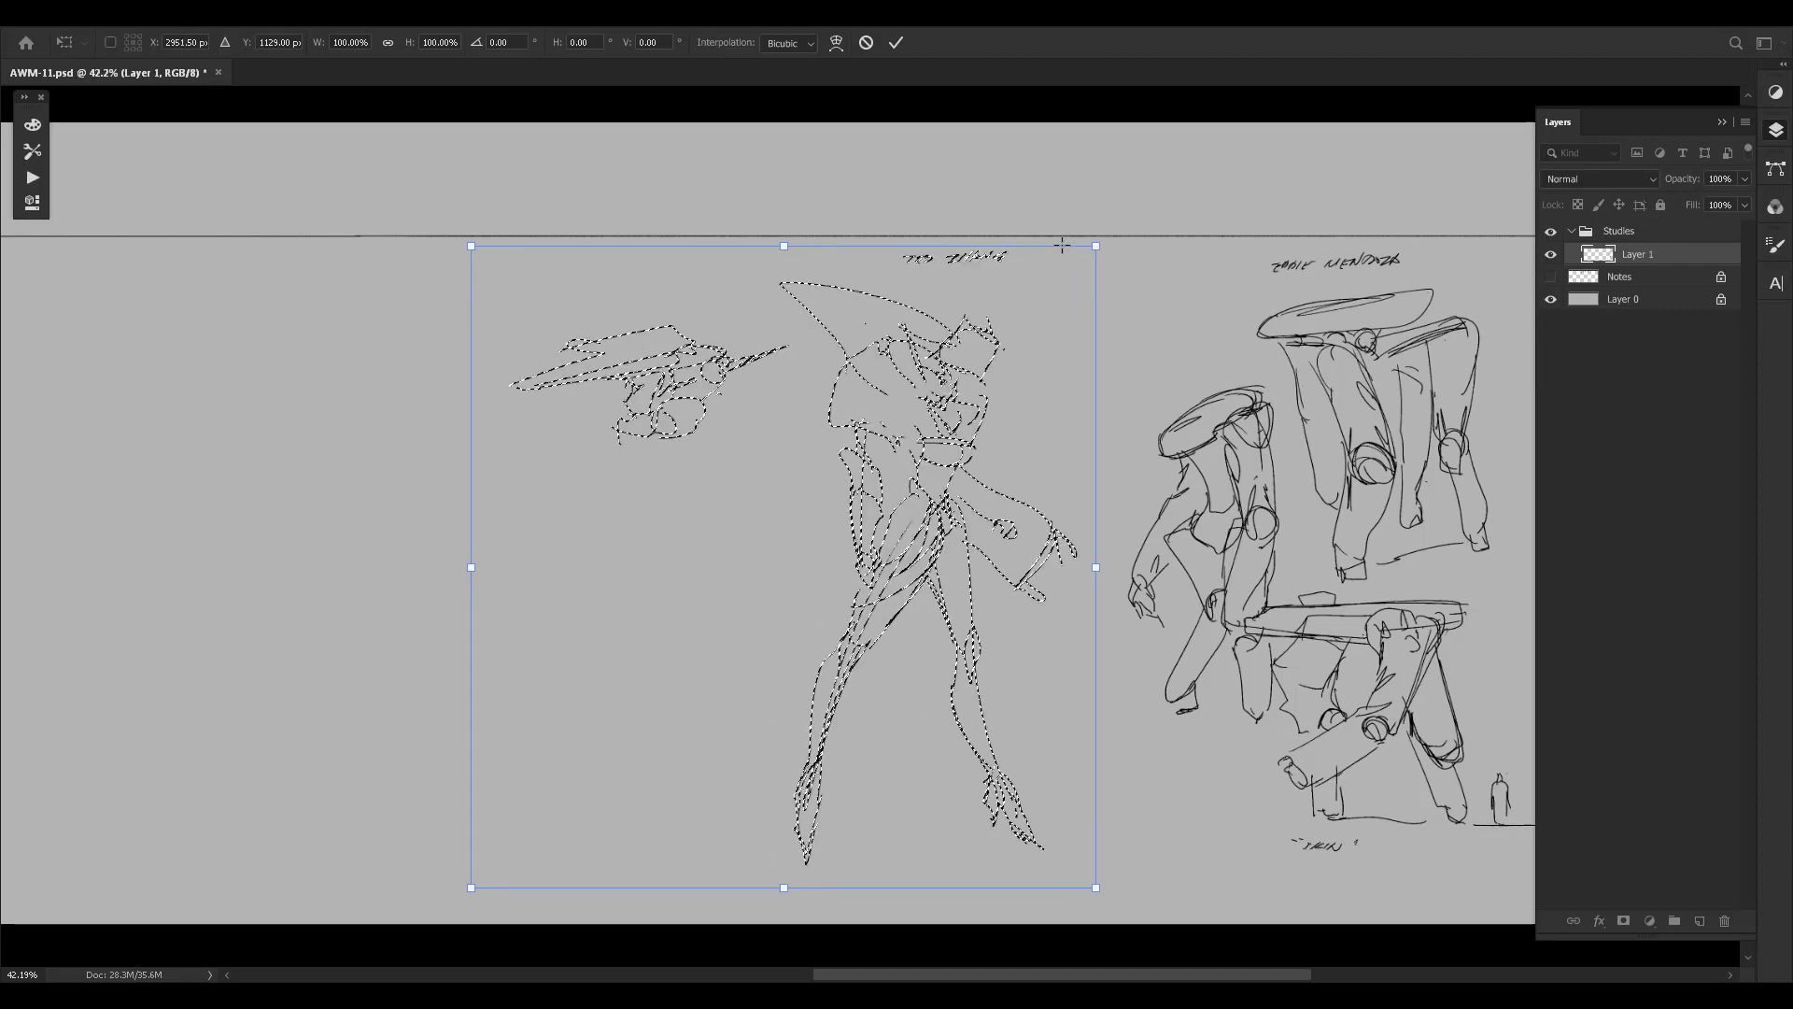
pyautogui.press('Right')
pyautogui.press('Right')
pyautogui.press('Right')
pyautogui.press('Right')
pyautogui.press('Right')
pyautogui.press('Right')
pyautogui.press('Right')
pyautogui.press('Right')
pyautogui.press('Right')
pyautogui.press('Right')
pyautogui.press('Right')
pyautogui.press('Right')
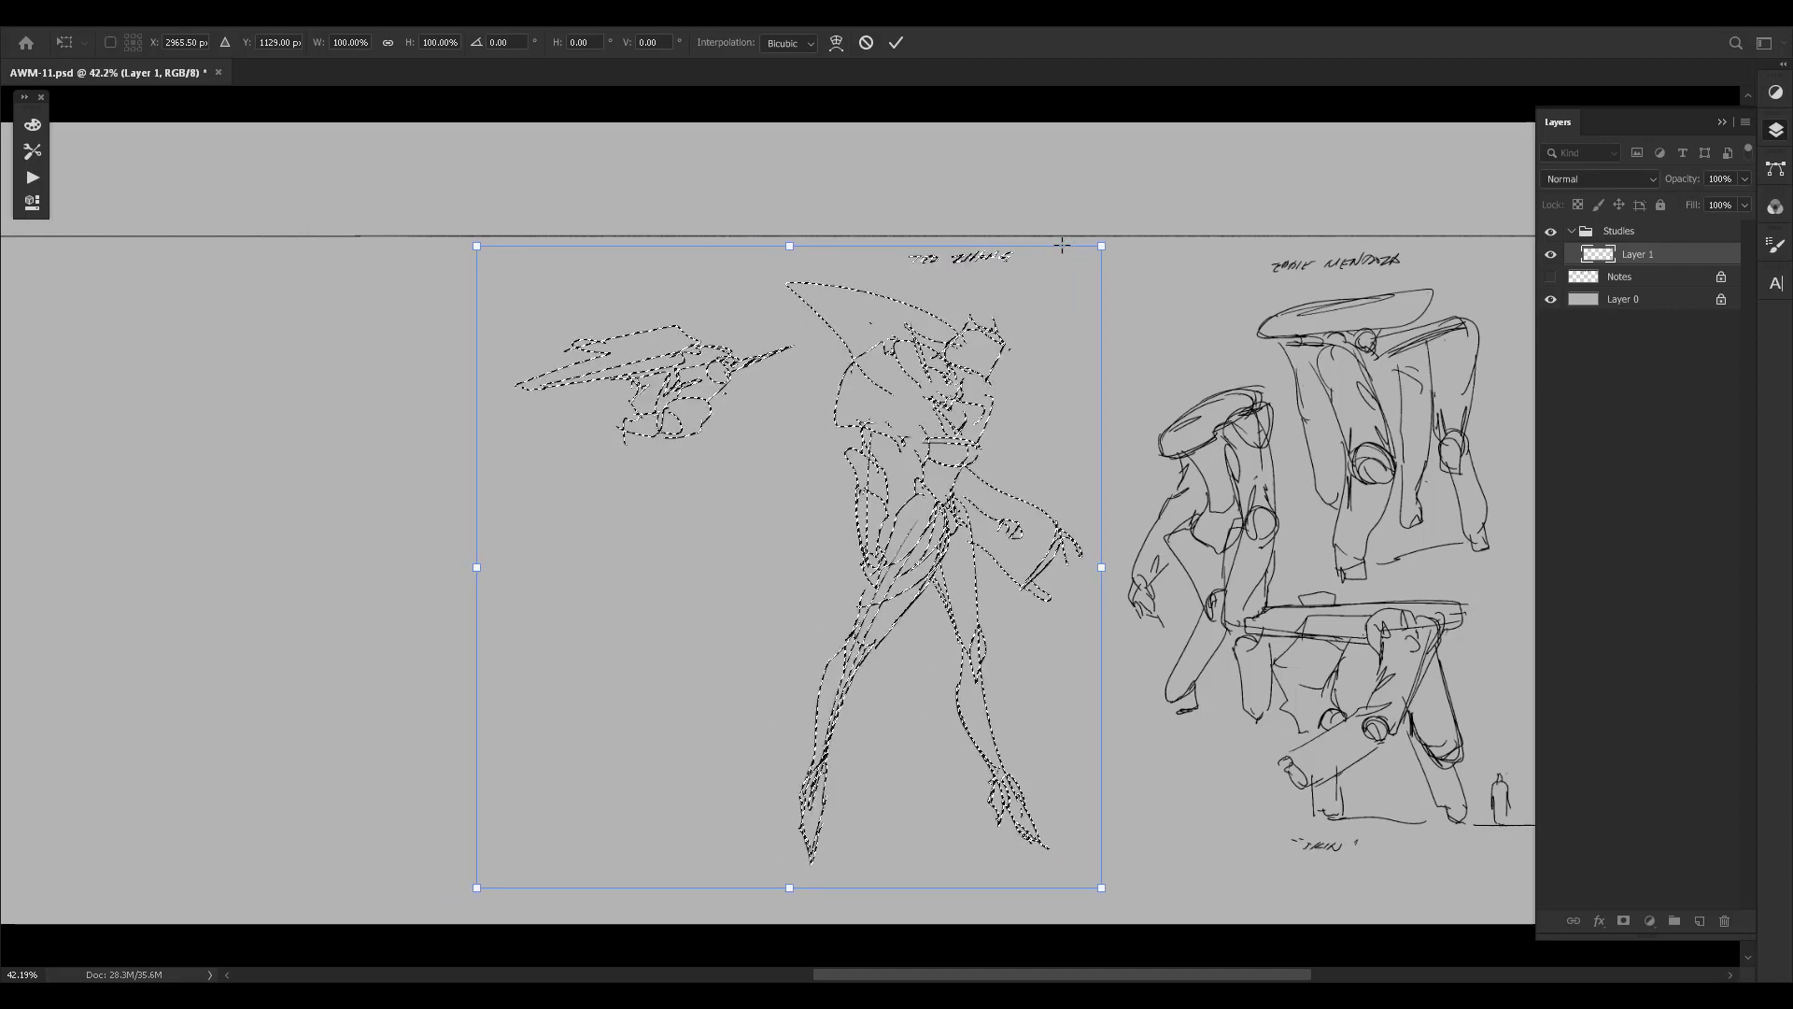
pyautogui.press('Right')
pyautogui.press('Right')
pyautogui.press('Right')
pyautogui.press('Right')
pyautogui.press('Right')
pyautogui.press('Right')
pyautogui.press('Right')
pyautogui.press('Right')
pyautogui.press('Right')
pyautogui.press('Right')
pyautogui.press('Right')
pyautogui.press('Right')
pyautogui.press('Right')
pyautogui.press('Right')
pyautogui.press('Right')
pyautogui.press('Right')
pyautogui.press('Right')
pyautogui.press('Right')
pyautogui.press('Right')
pyautogui.press('Right')
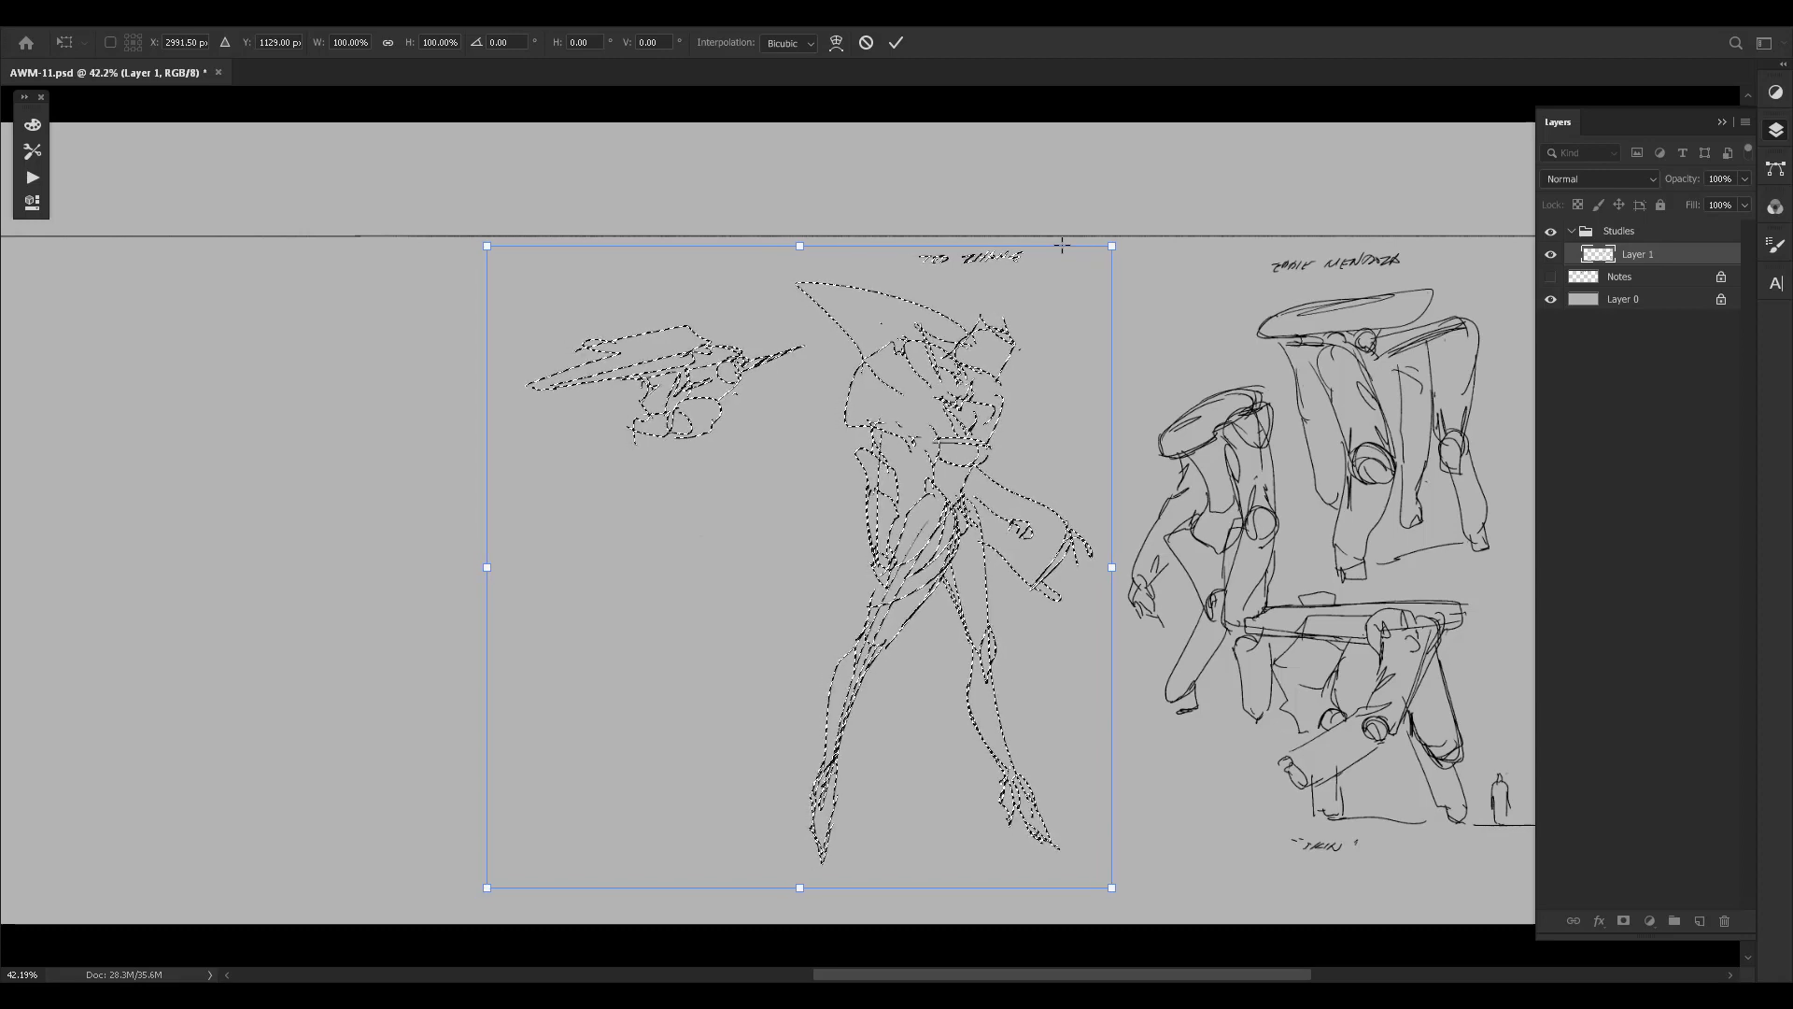
pyautogui.press('Right')
pyautogui.press('Right')
pyautogui.press('Right')
pyautogui.press('Right')
pyautogui.press('Right')
pyautogui.press('Right')
pyautogui.press('Right')
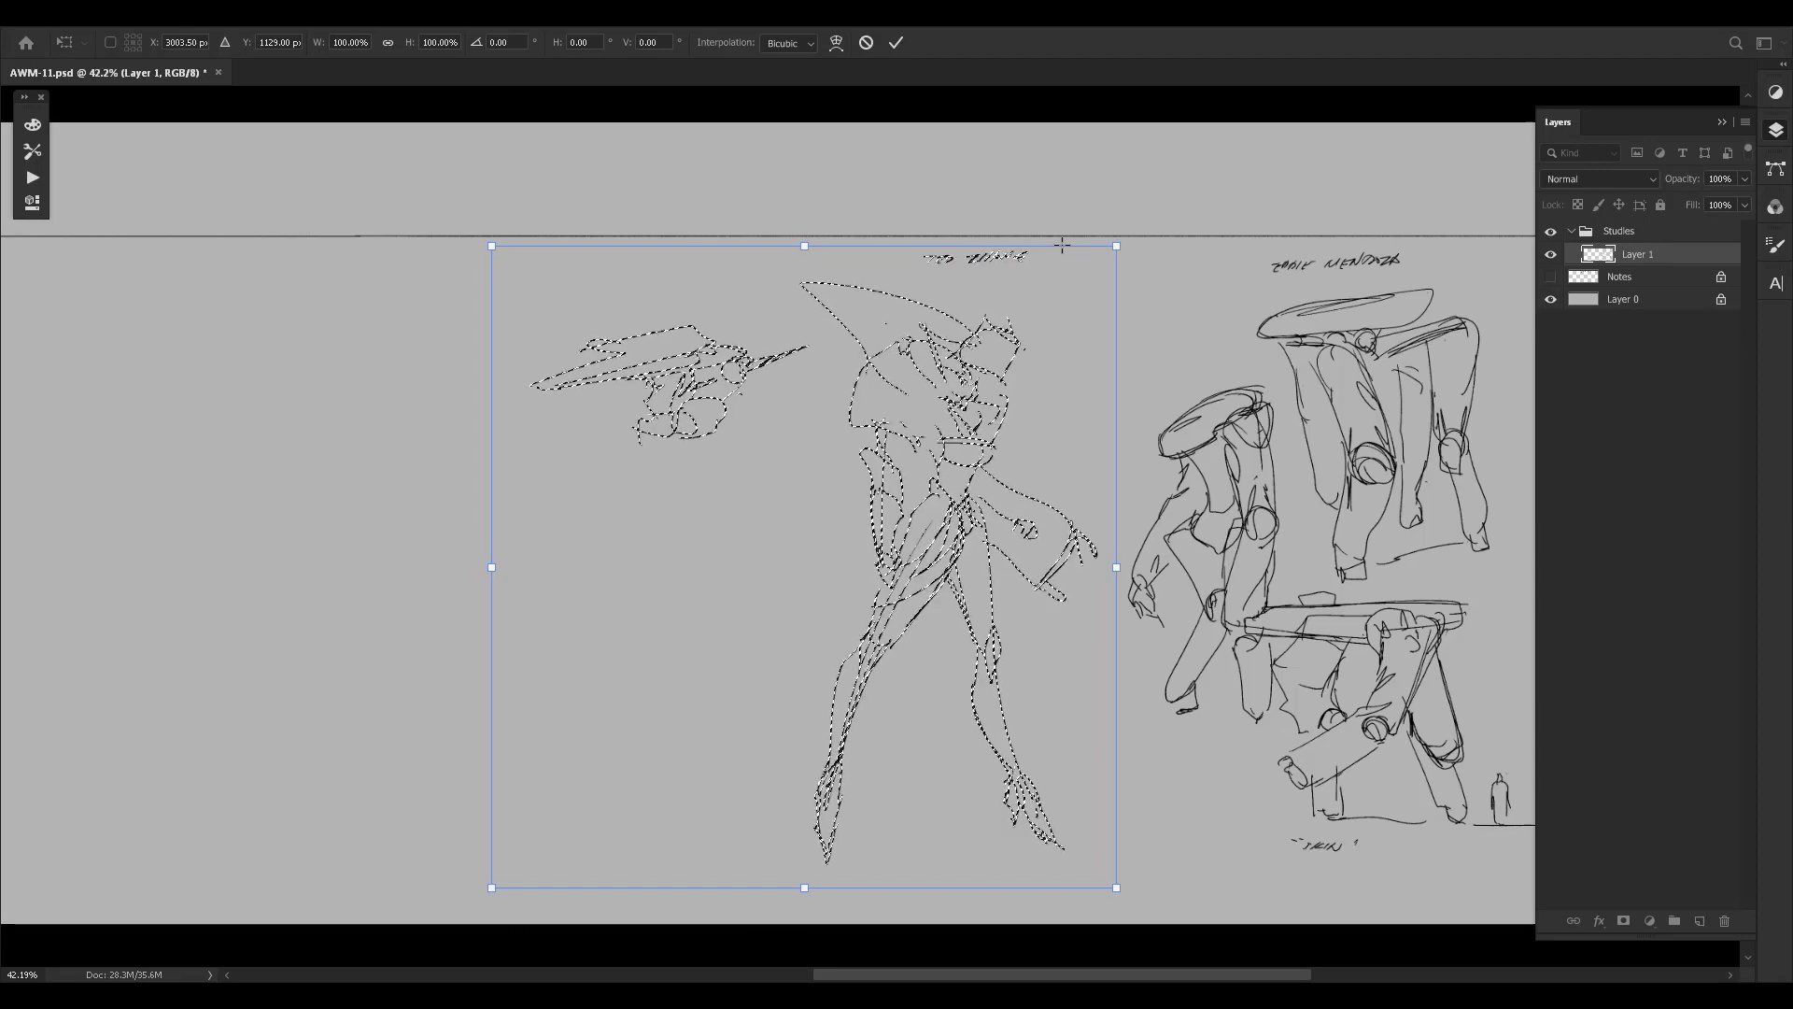
pyautogui.press('Return')
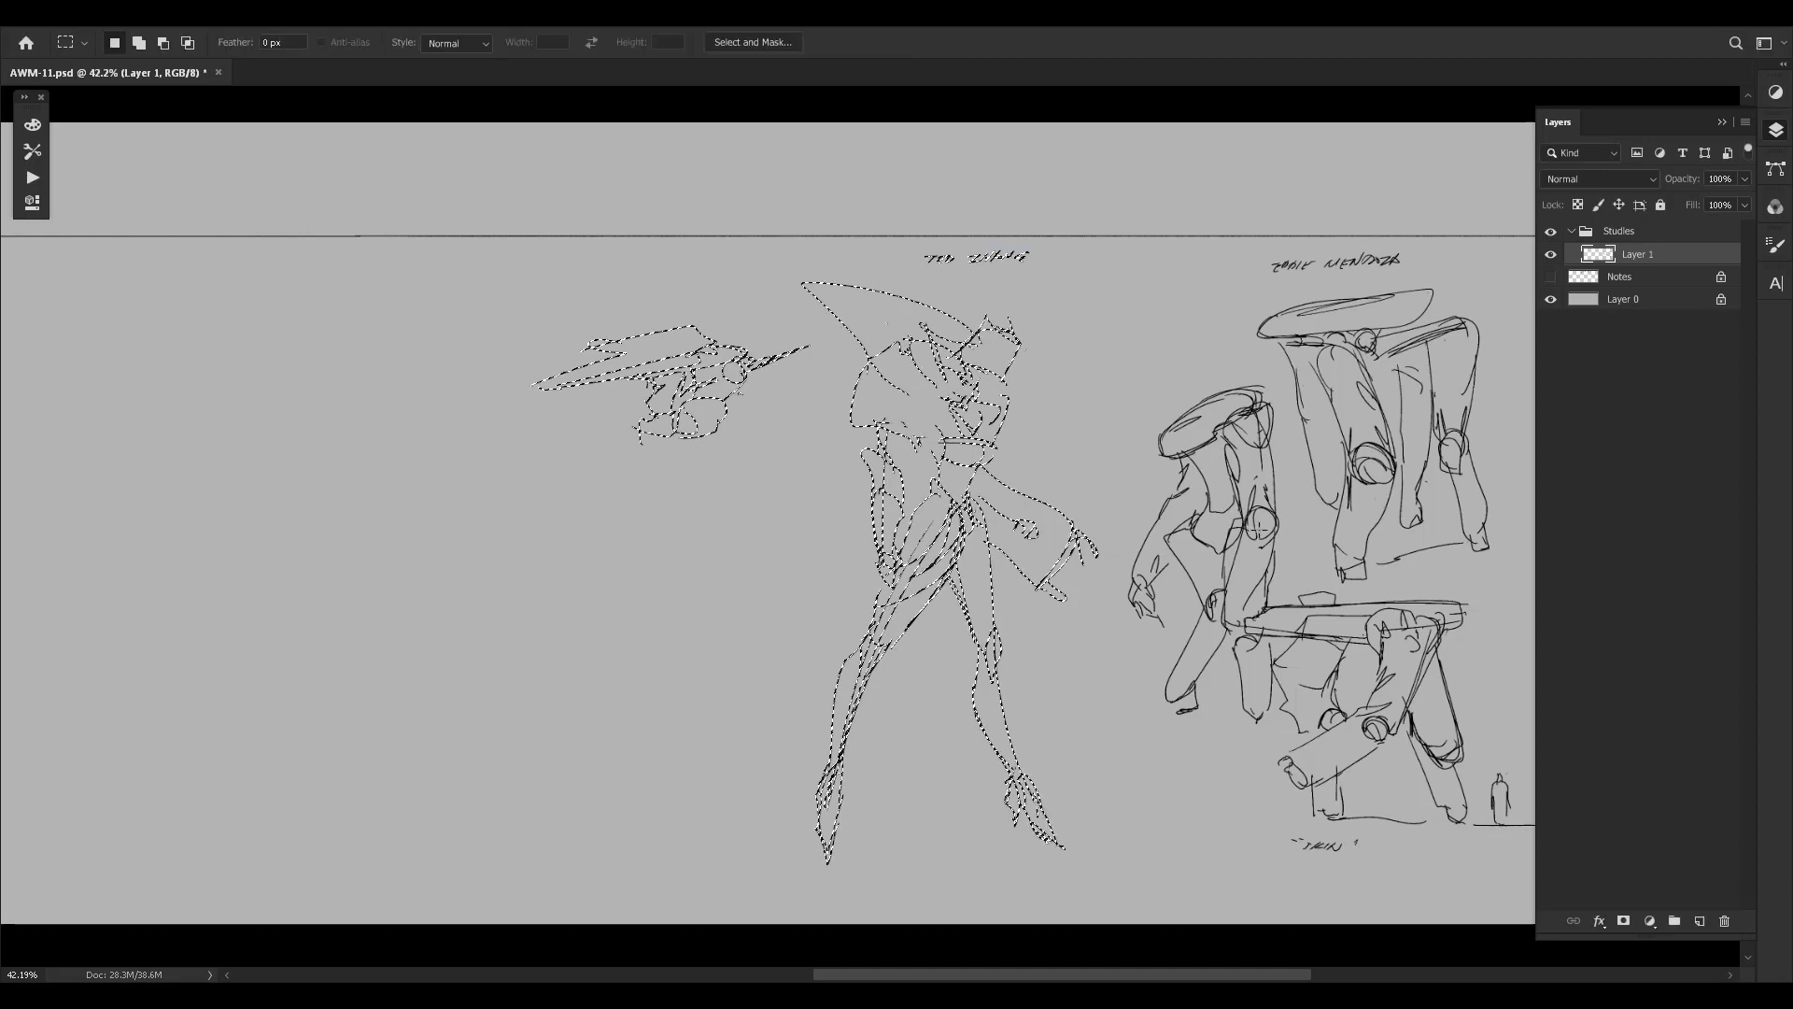
pyautogui.press('l')
pyautogui.hotkey('ctrl', 'd')
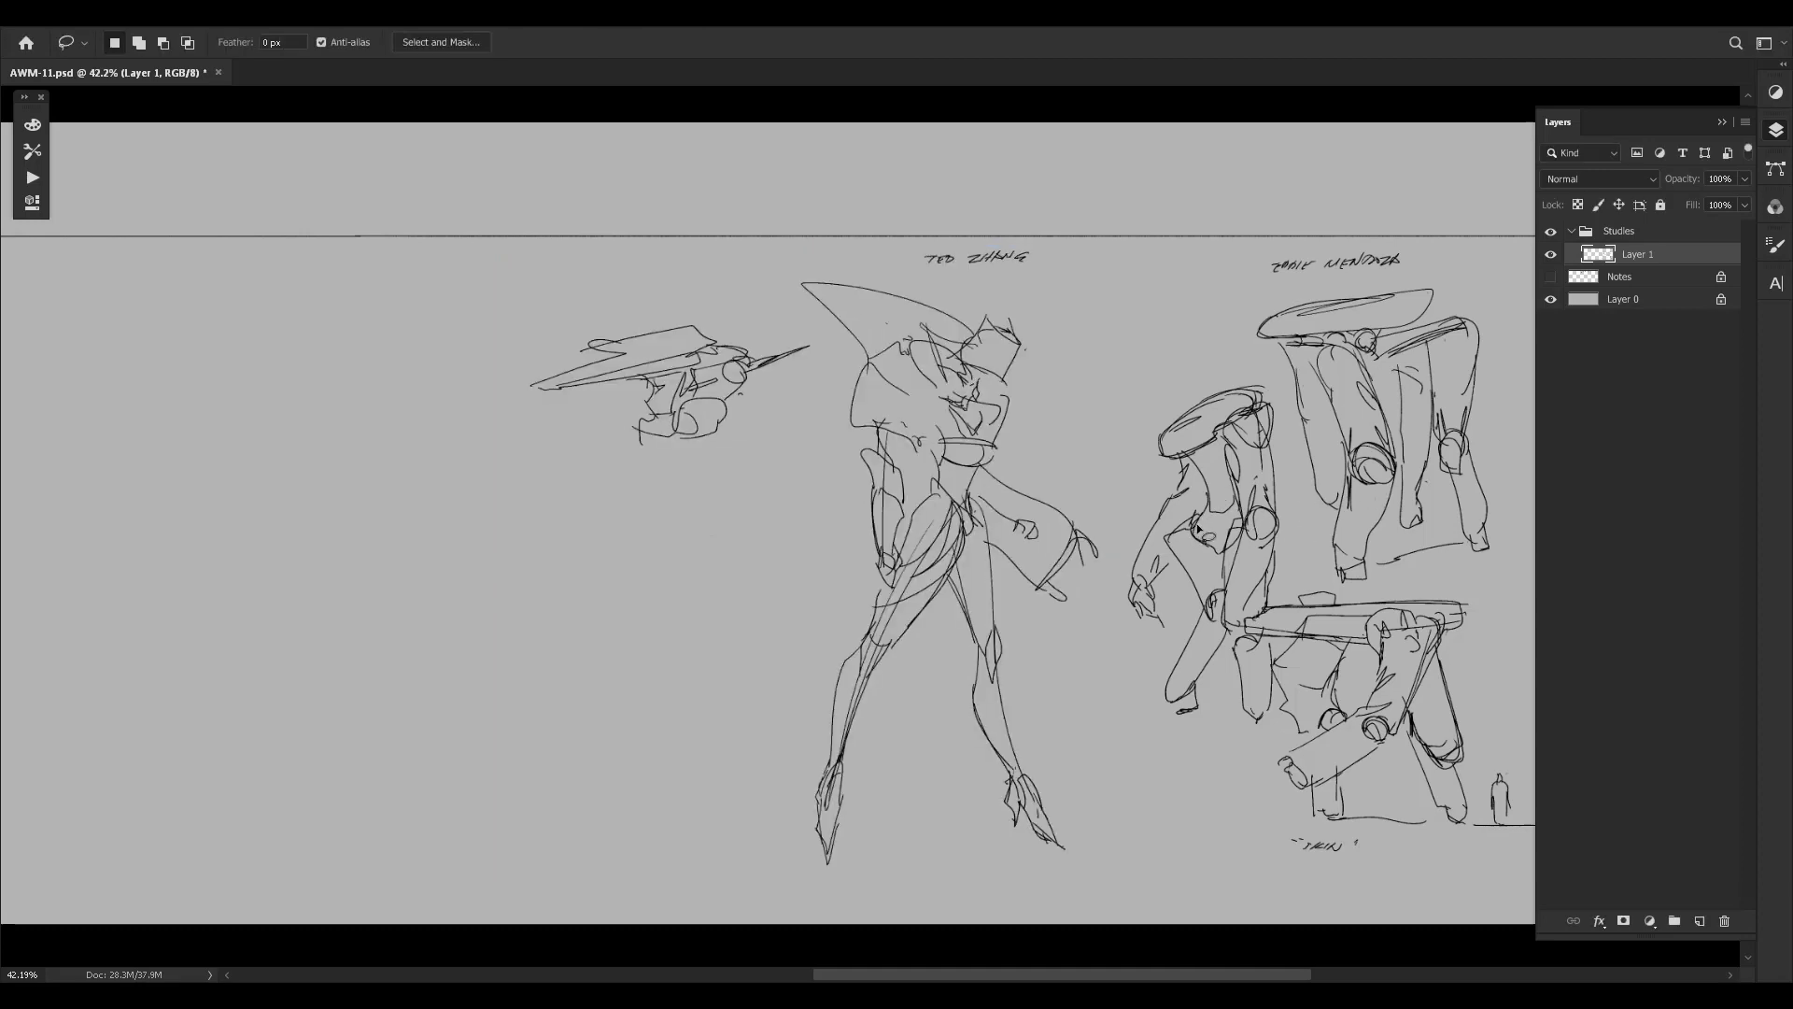
# Brush a long cape edge falling from behind the new character's collar, with a short angled stroke at its lower end.
pyautogui.moveTo(1320, 590); pyautogui.dragTo(1282, 578)
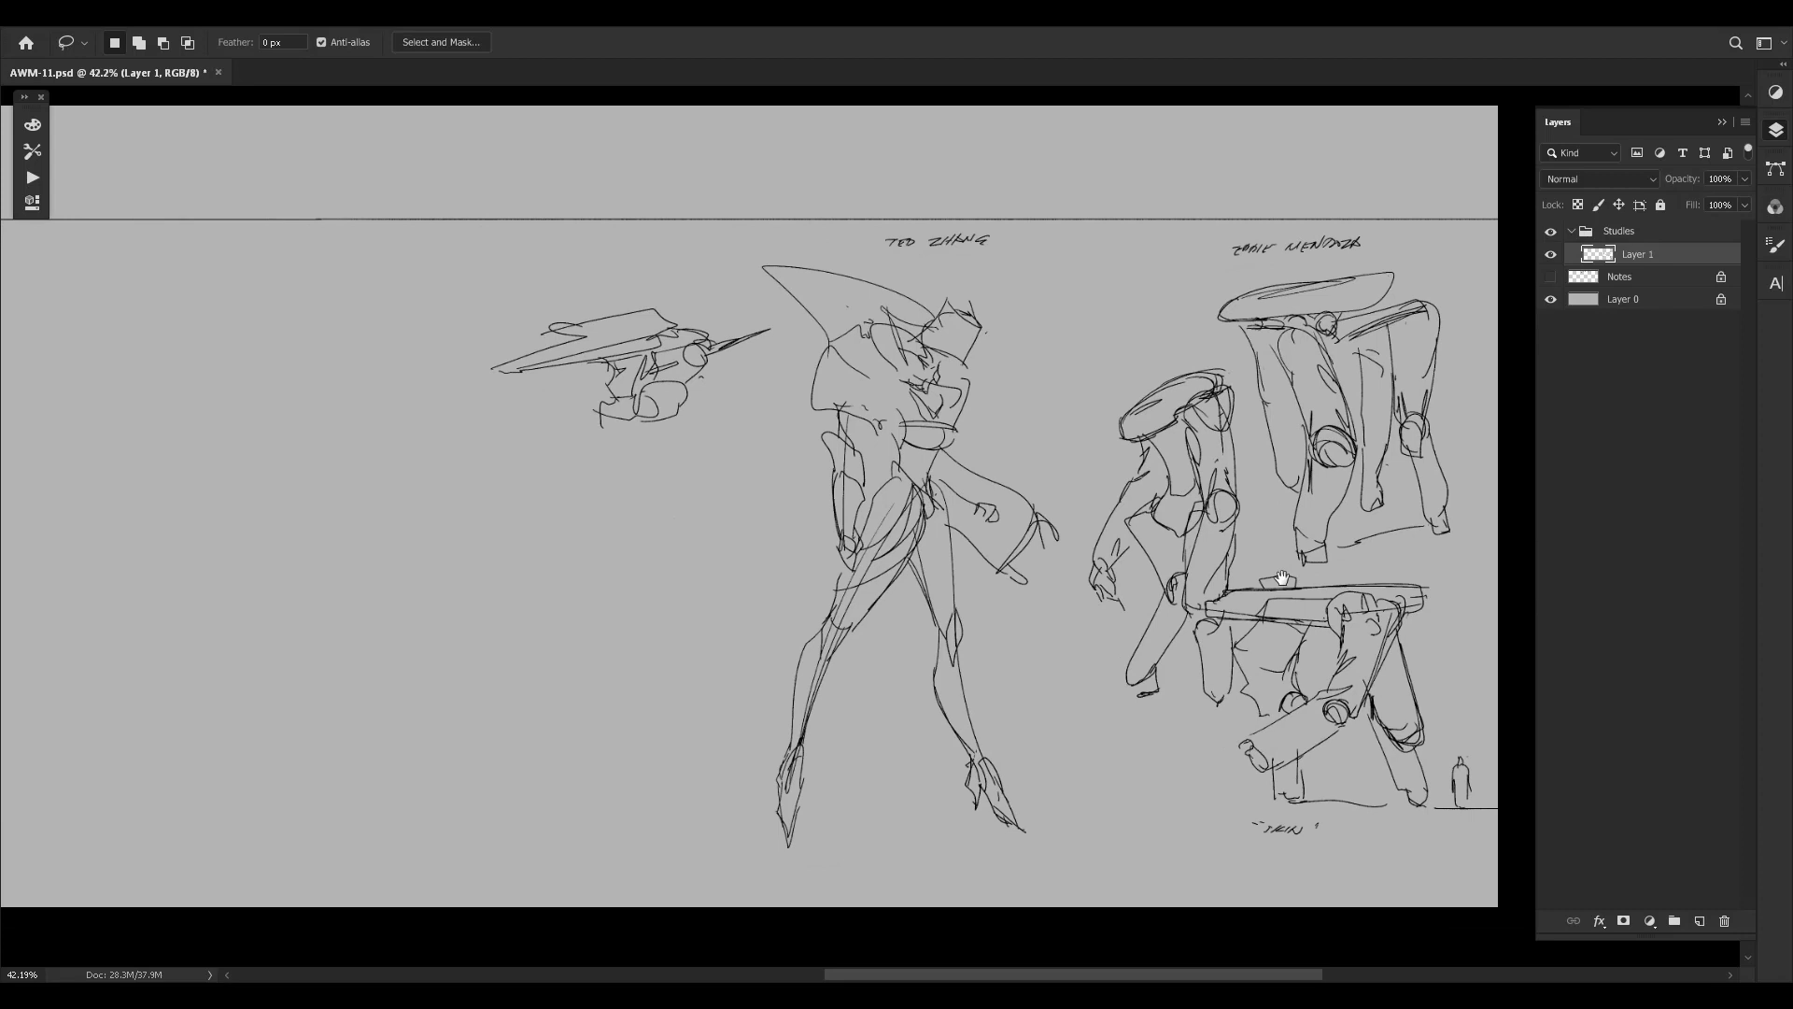
pyautogui.press('b')
pyautogui.hscroll(-5, 760, 445)
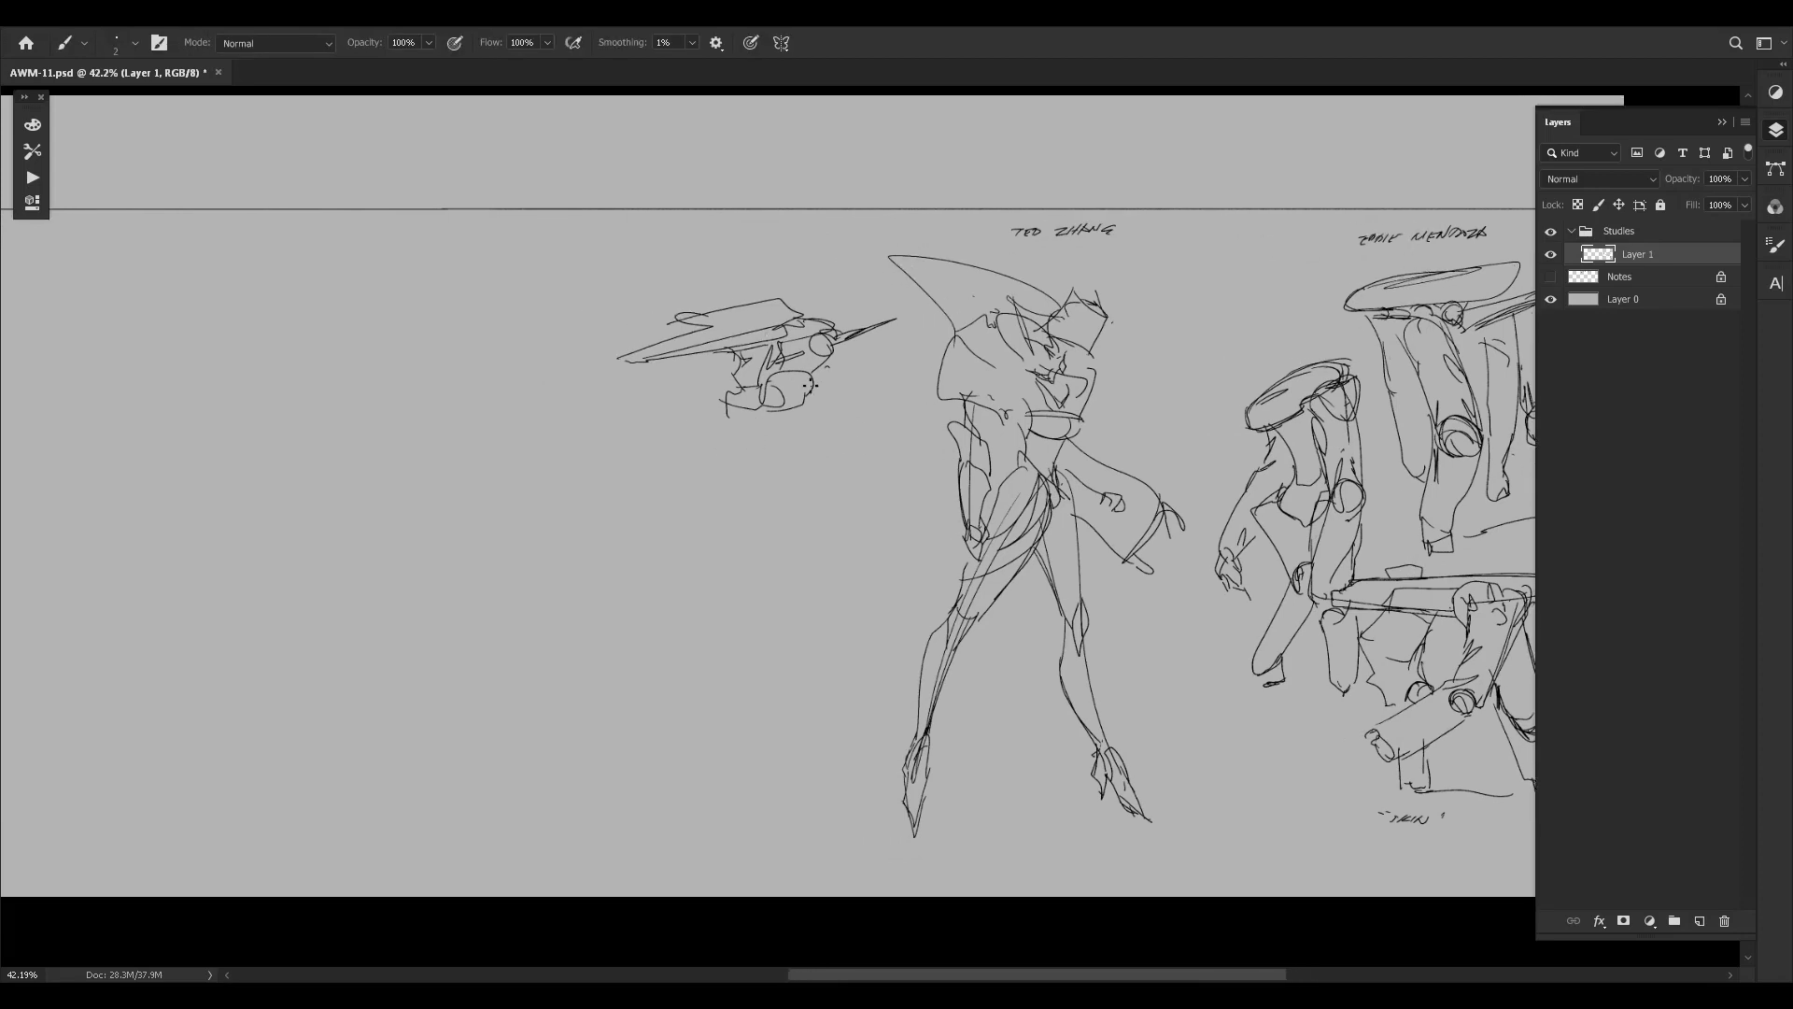
pyautogui.moveTo(790, 434); pyautogui.dragTo(788, 438)
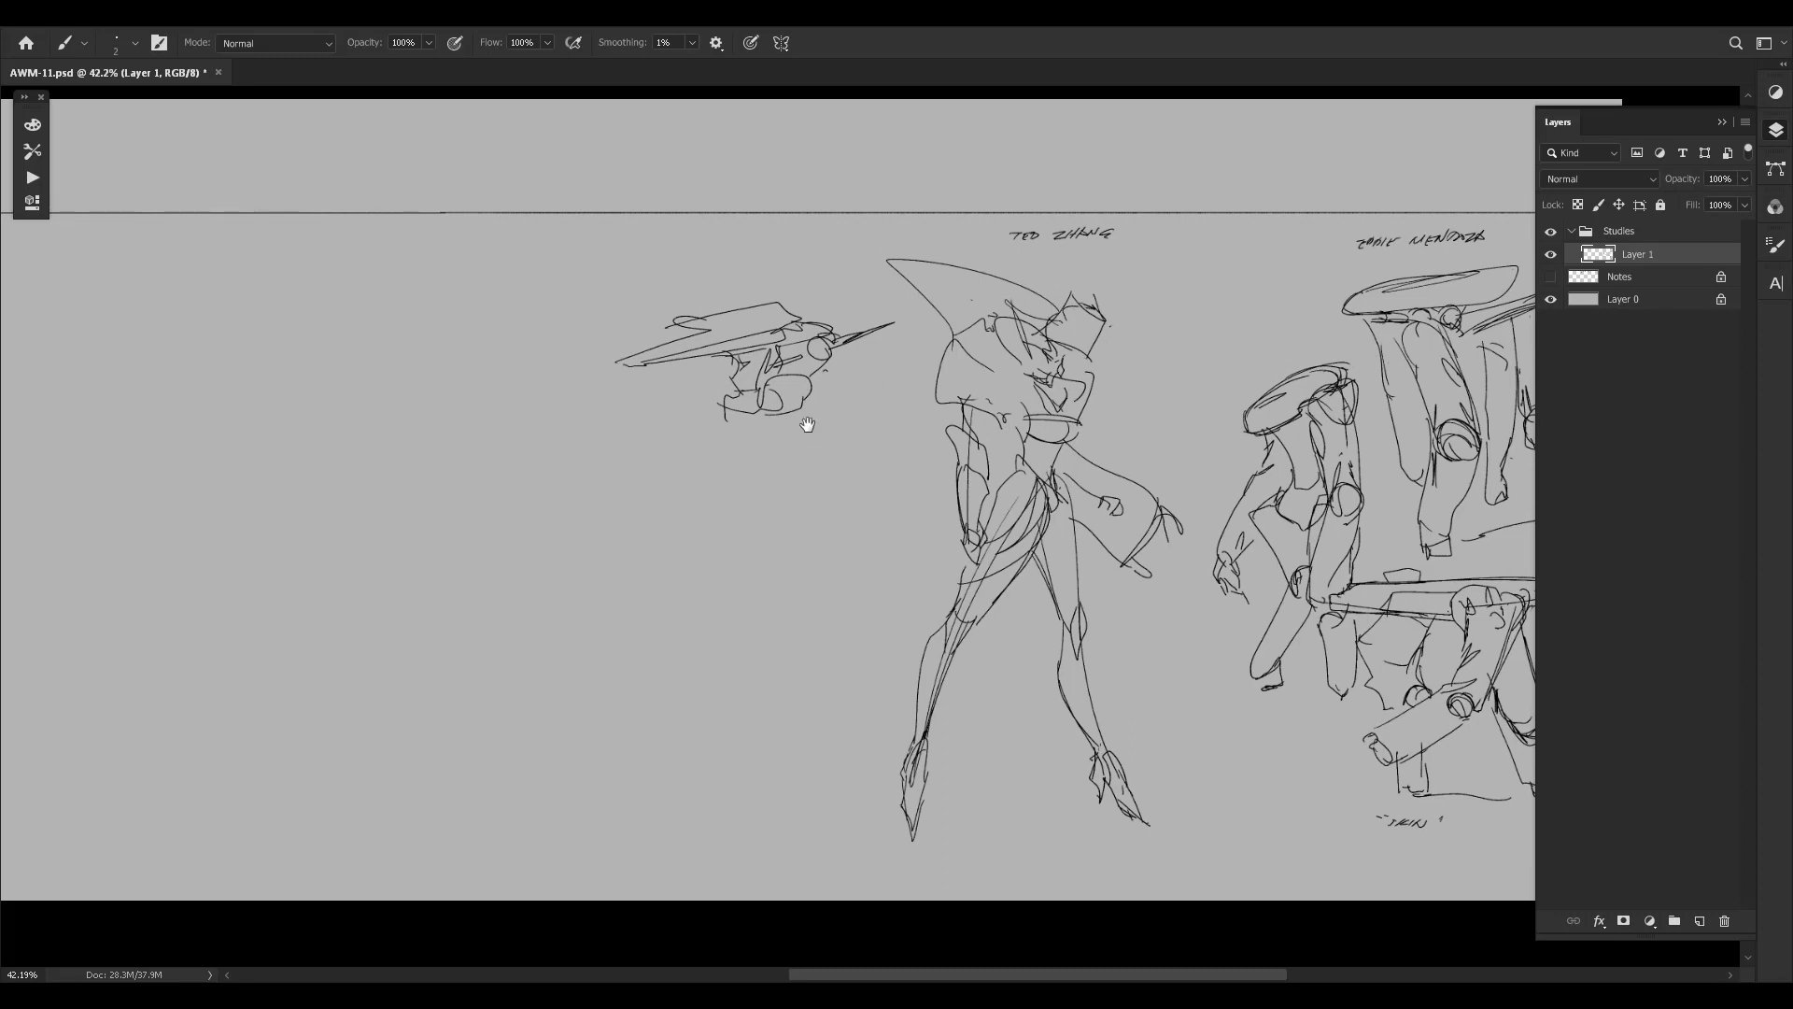
pyautogui.moveTo(794, 438)
pyautogui.mouseDown()
pyautogui.moveTo(796, 472)
pyautogui.moveTo(853, 401)
pyautogui.moveTo(810, 438)
pyautogui.moveTo(882, 499)
pyautogui.mouseUp()
pyautogui.moveTo(842, 407); pyautogui.dragTo(846, 412)
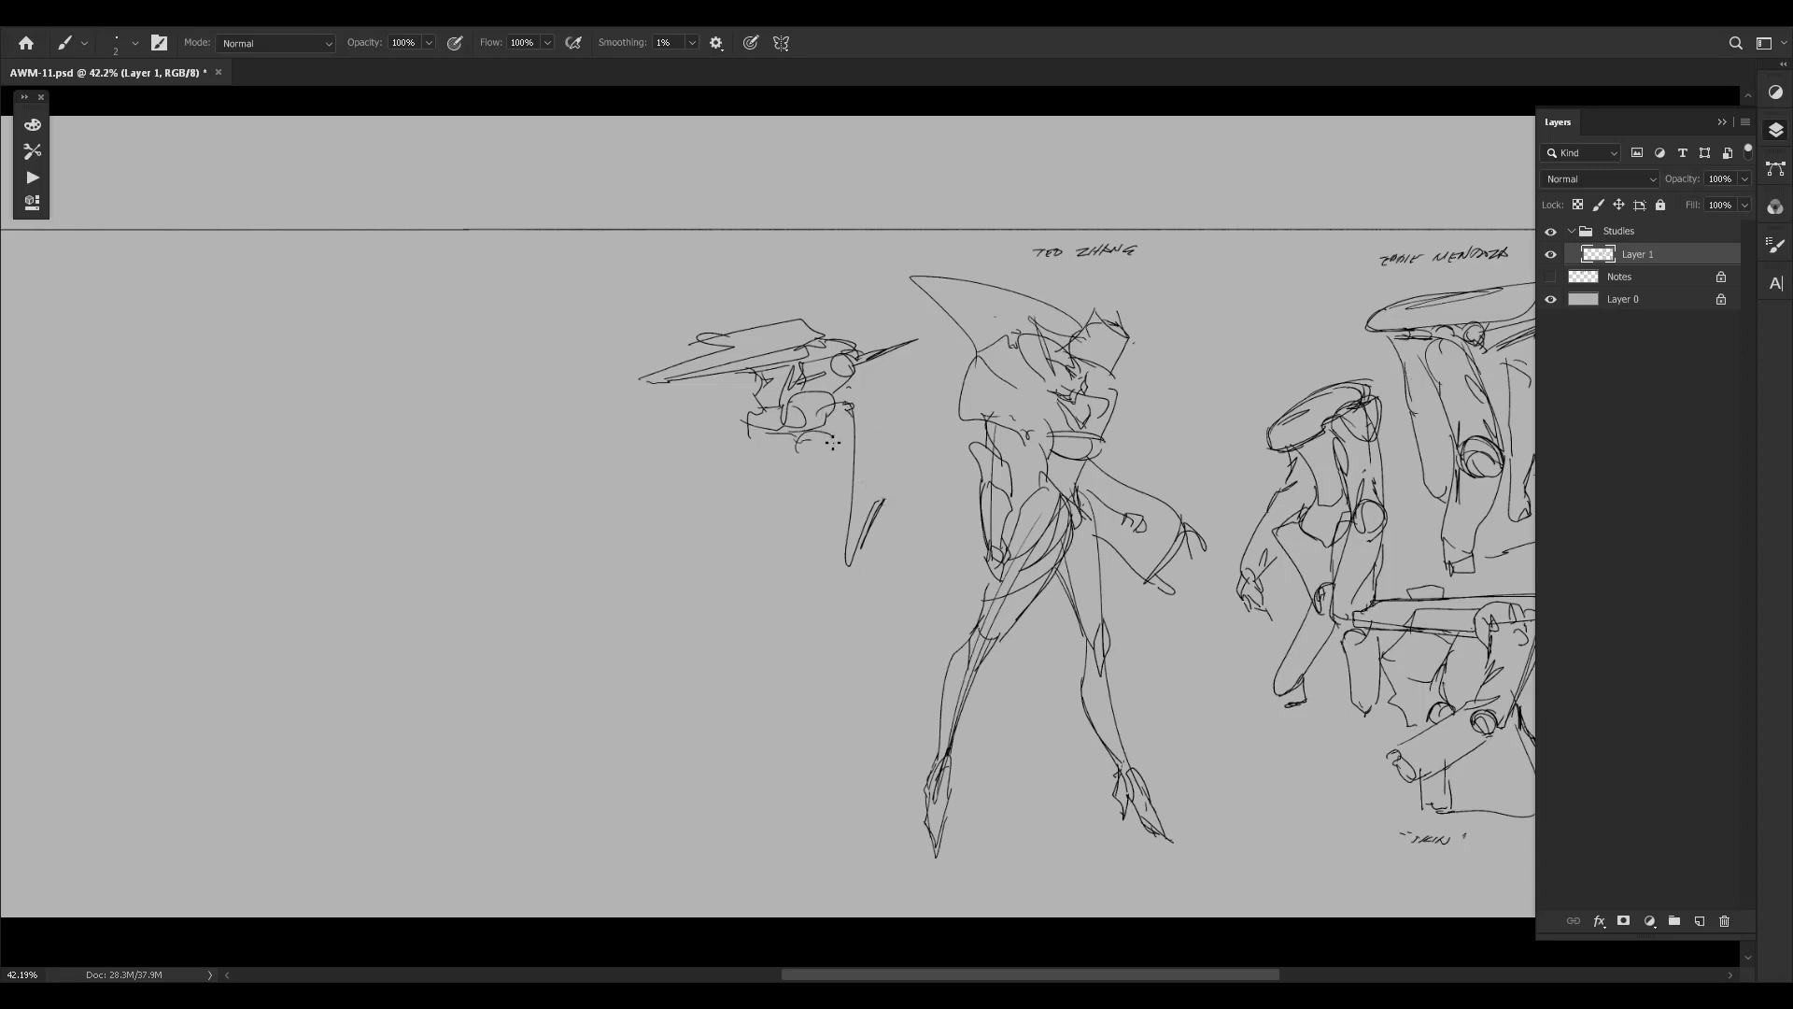
# Sketch the near arm hanging from the shoulder, with a banded upper arm, a flared forearm and a hand.
pyautogui.moveTo(798, 441)
pyautogui.mouseDown()
pyautogui.moveTo(812, 543)
pyautogui.moveTo(790, 618)
pyautogui.mouseUp()
pyautogui.moveTo(795, 529); pyautogui.dragTo(793, 558)
pyautogui.moveTo(792, 576); pyautogui.dragTo(783, 628)
pyautogui.hotkey('ctrl', 'z')
pyautogui.moveTo(794, 596)
pyautogui.mouseDown()
pyautogui.moveTo(810, 617)
pyautogui.moveTo(782, 642)
pyautogui.moveTo(776, 616)
pyautogui.moveTo(834, 540)
pyautogui.moveTo(804, 600)
pyautogui.mouseUp()
pyautogui.hotkey('ctrl', 'z')
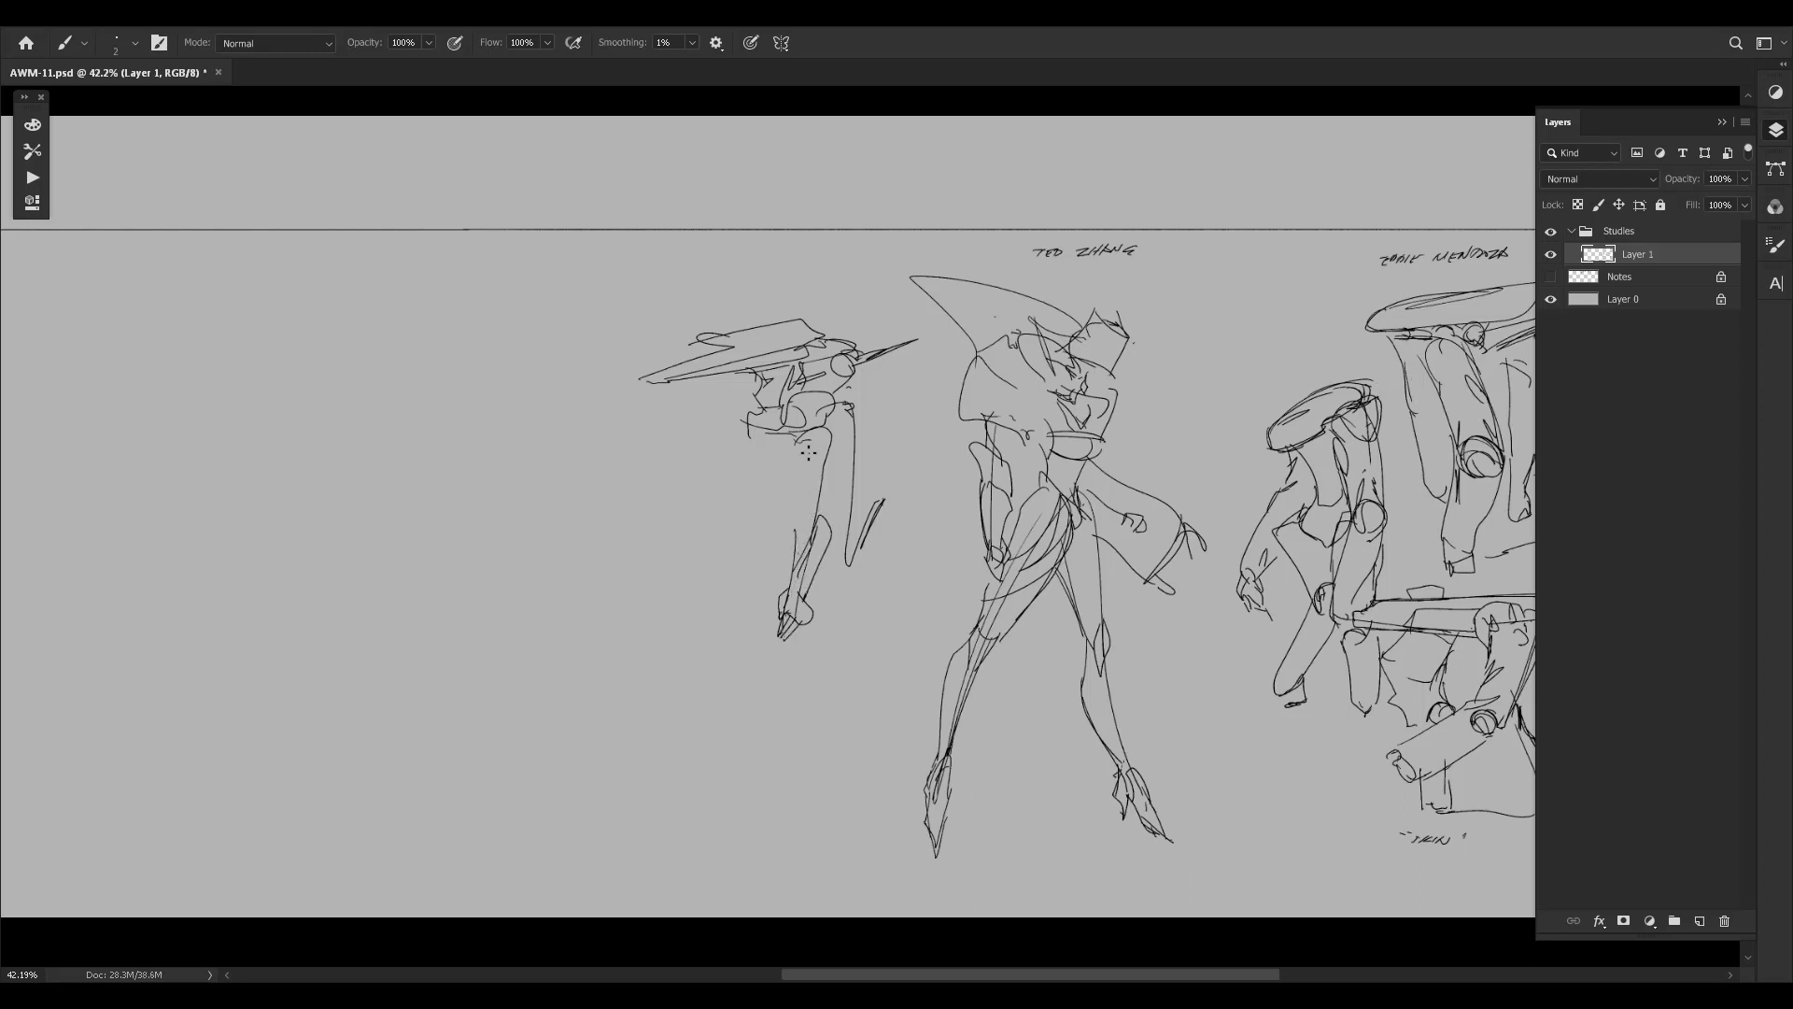
pyautogui.hotkey('ctrl', 'z')
pyautogui.moveTo(795, 441)
pyautogui.mouseDown()
pyautogui.moveTo(801, 467)
pyautogui.moveTo(829, 456)
pyautogui.moveTo(808, 466)
pyautogui.moveTo(795, 540)
pyautogui.moveTo(797, 523)
pyautogui.mouseUp()
pyautogui.hotkey('ctrl', 'z')
pyautogui.hscroll(2, 913, 505)
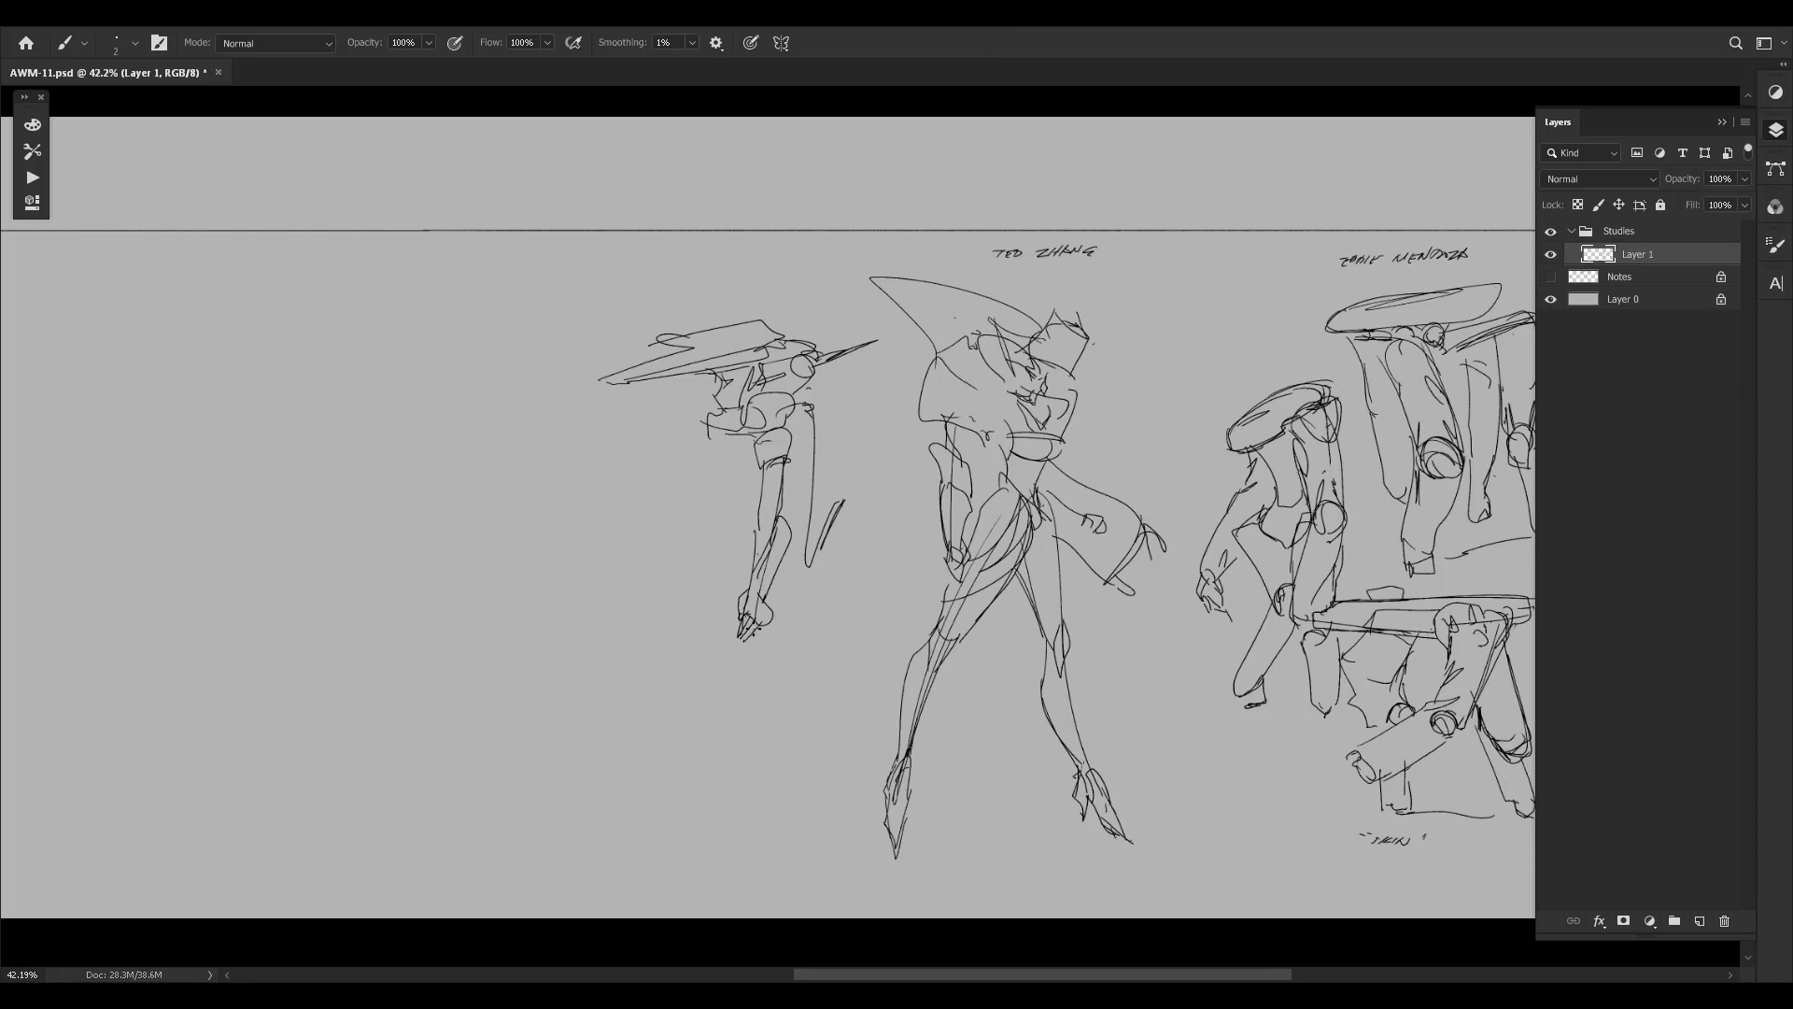
# Sketch the hat-wearing character's chest contour and hip shape behind the near arm.
pyautogui.moveTo(771, 629); pyautogui.dragTo(694, 614)
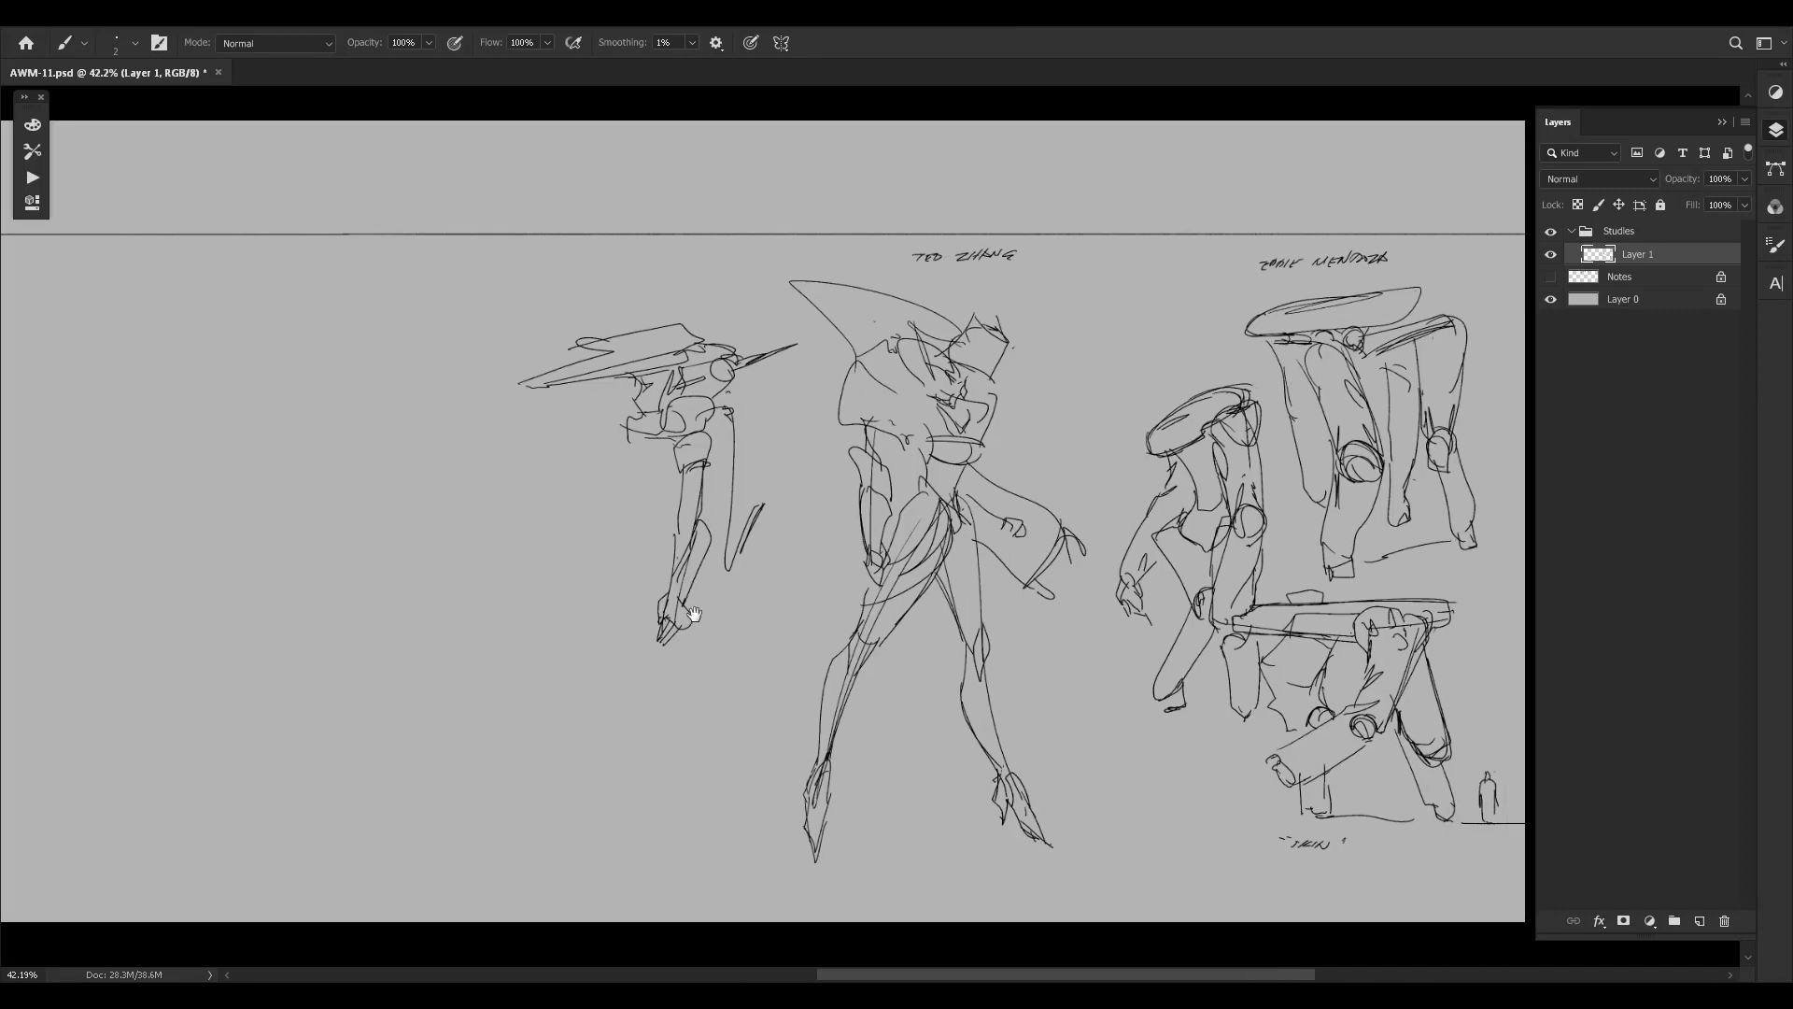
pyautogui.moveTo(779, 517)
pyautogui.mouseDown()
pyautogui.moveTo(790, 489)
pyautogui.moveTo(837, 470)
pyautogui.mouseUp()
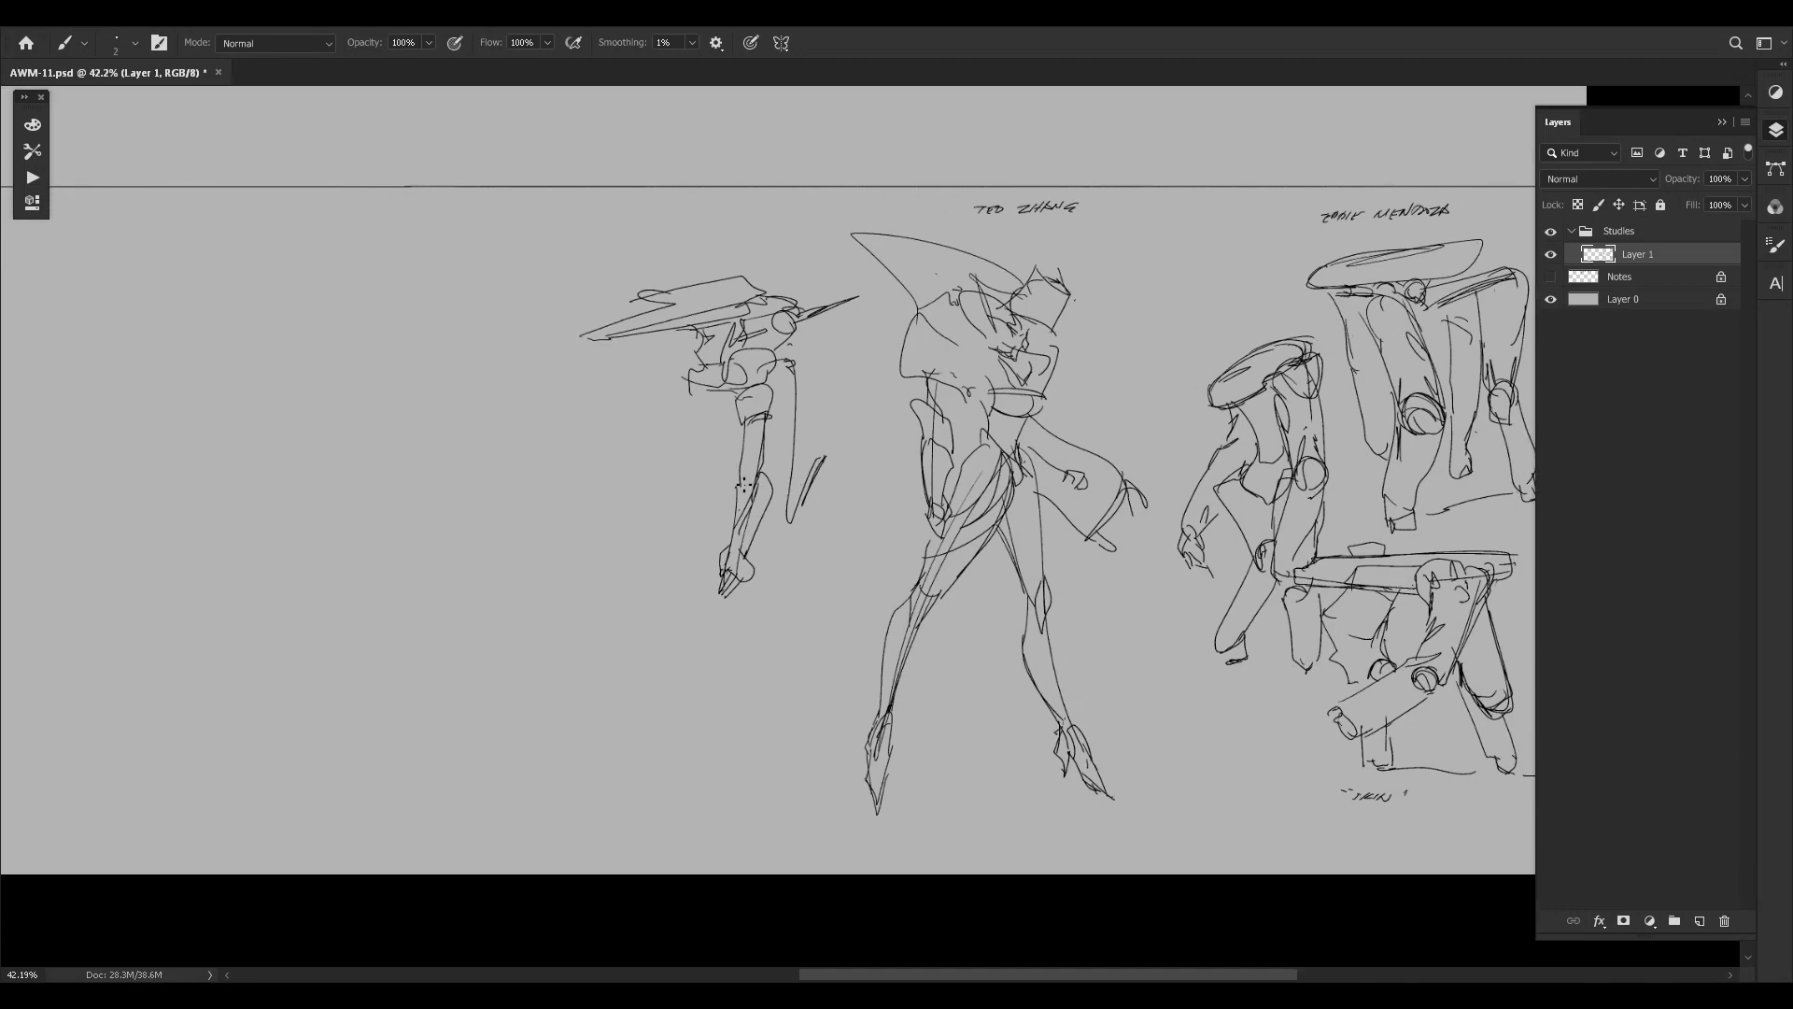
pyautogui.moveTo(714, 512)
pyautogui.mouseDown()
pyautogui.moveTo(719, 472)
pyautogui.moveTo(732, 542)
pyautogui.moveTo(702, 485)
pyautogui.moveTo(689, 537)
pyautogui.moveTo(740, 488)
pyautogui.moveTo(703, 525)
pyautogui.mouseUp()
pyautogui.moveTo(702, 439)
pyautogui.mouseDown()
pyautogui.moveTo(732, 409)
pyautogui.moveTo(677, 417)
pyautogui.mouseUp()
pyautogui.hotkey('ctrl', 'z')
pyautogui.hotkey('ctrl', 'z')
pyautogui.moveTo(687, 426)
pyautogui.mouseDown()
pyautogui.moveTo(706, 392)
pyautogui.moveTo(684, 440)
pyautogui.moveTo(741, 402)
pyautogui.mouseUp()
pyautogui.hotkey('ctrl', 'z')
pyautogui.hotkey('ctrl', 'z')
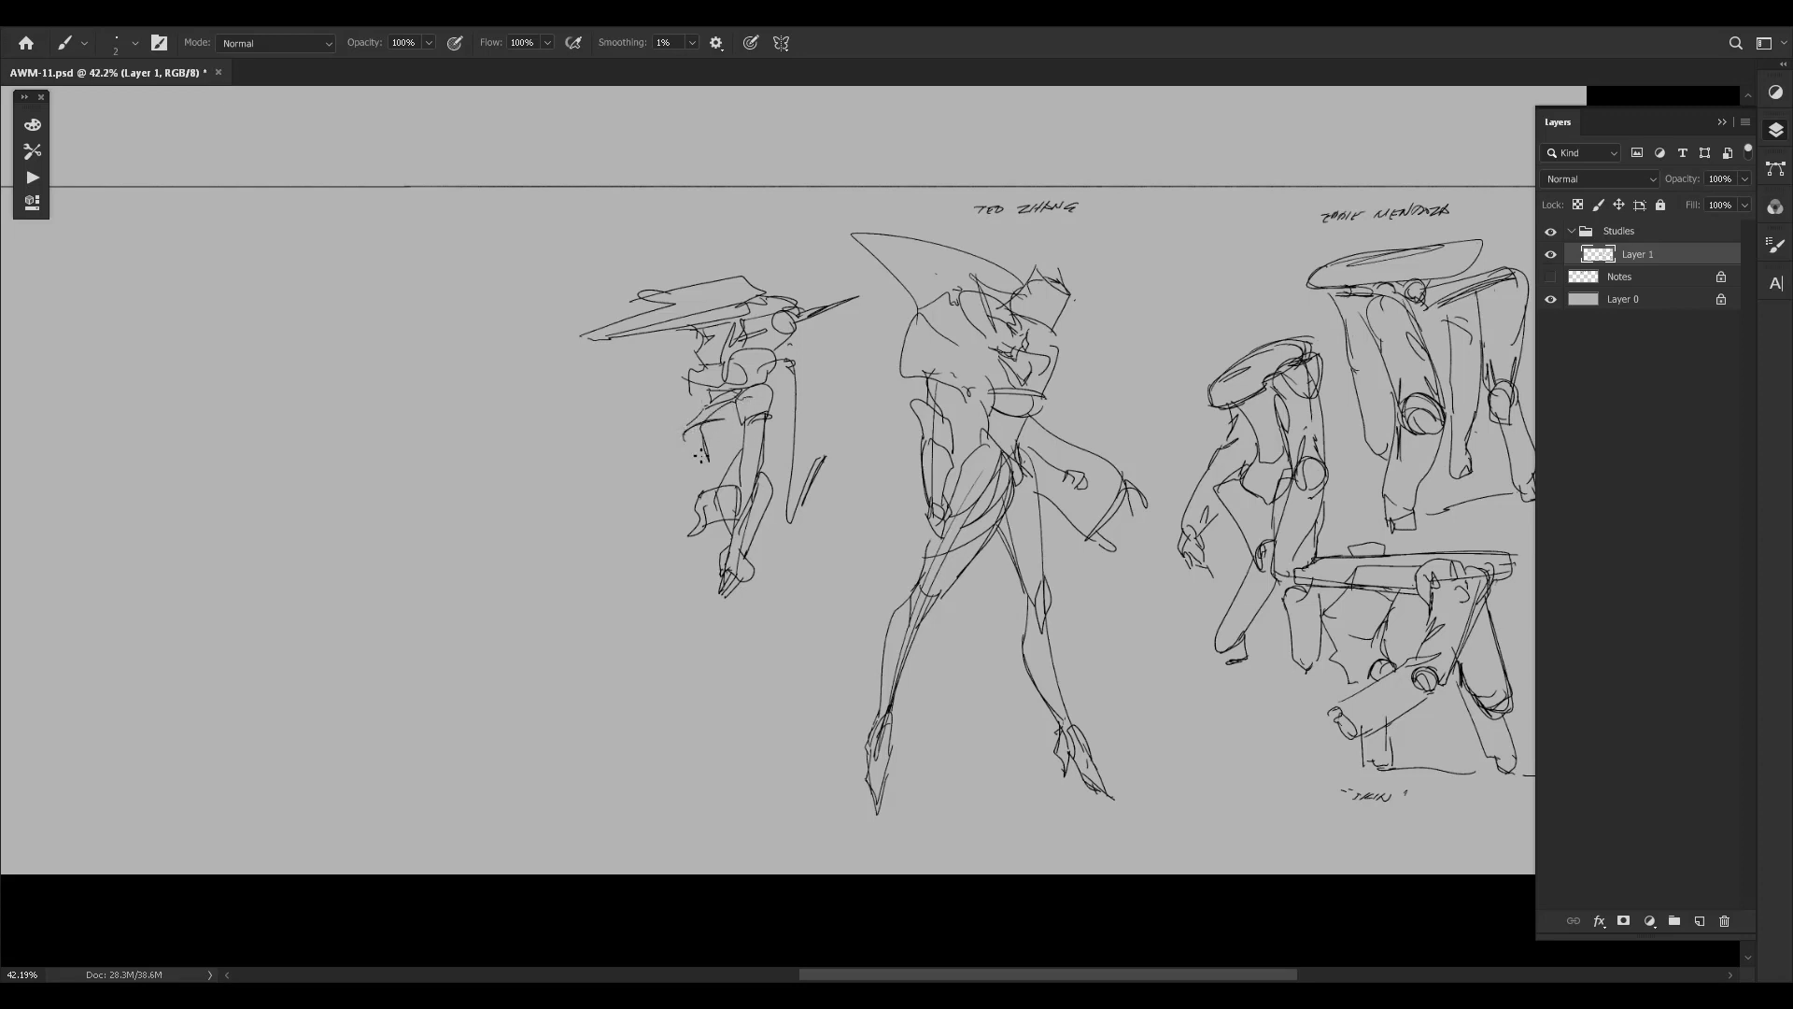
# Draw the waist line, the standing leg's long thigh lines and the raised rear thigh with a band across it.
pyautogui.moveTo(679, 457); pyautogui.dragTo(681, 600)
pyautogui.hotkey('ctrl', 'z')
pyautogui.hotkey('ctrl', 'z')
pyautogui.moveTo(687, 441); pyautogui.dragTo(729, 712)
pyautogui.hotkey('ctrl', 'z')
pyautogui.moveTo(742, 578); pyautogui.dragTo(746, 681)
pyautogui.moveTo(692, 519); pyautogui.dragTo(603, 652)
pyautogui.hotkey('ctrl', 'z')
pyautogui.moveTo(687, 519)
pyautogui.mouseDown()
pyautogui.moveTo(614, 641)
pyautogui.moveTo(682, 574)
pyautogui.mouseUp()
pyautogui.hotkey('ctrl', 'z')
pyautogui.moveTo(624, 646)
pyautogui.mouseDown()
pyautogui.moveTo(696, 574)
pyautogui.moveTo(678, 588)
pyautogui.mouseUp()
pyautogui.moveTo(646, 563); pyautogui.dragTo(677, 597)
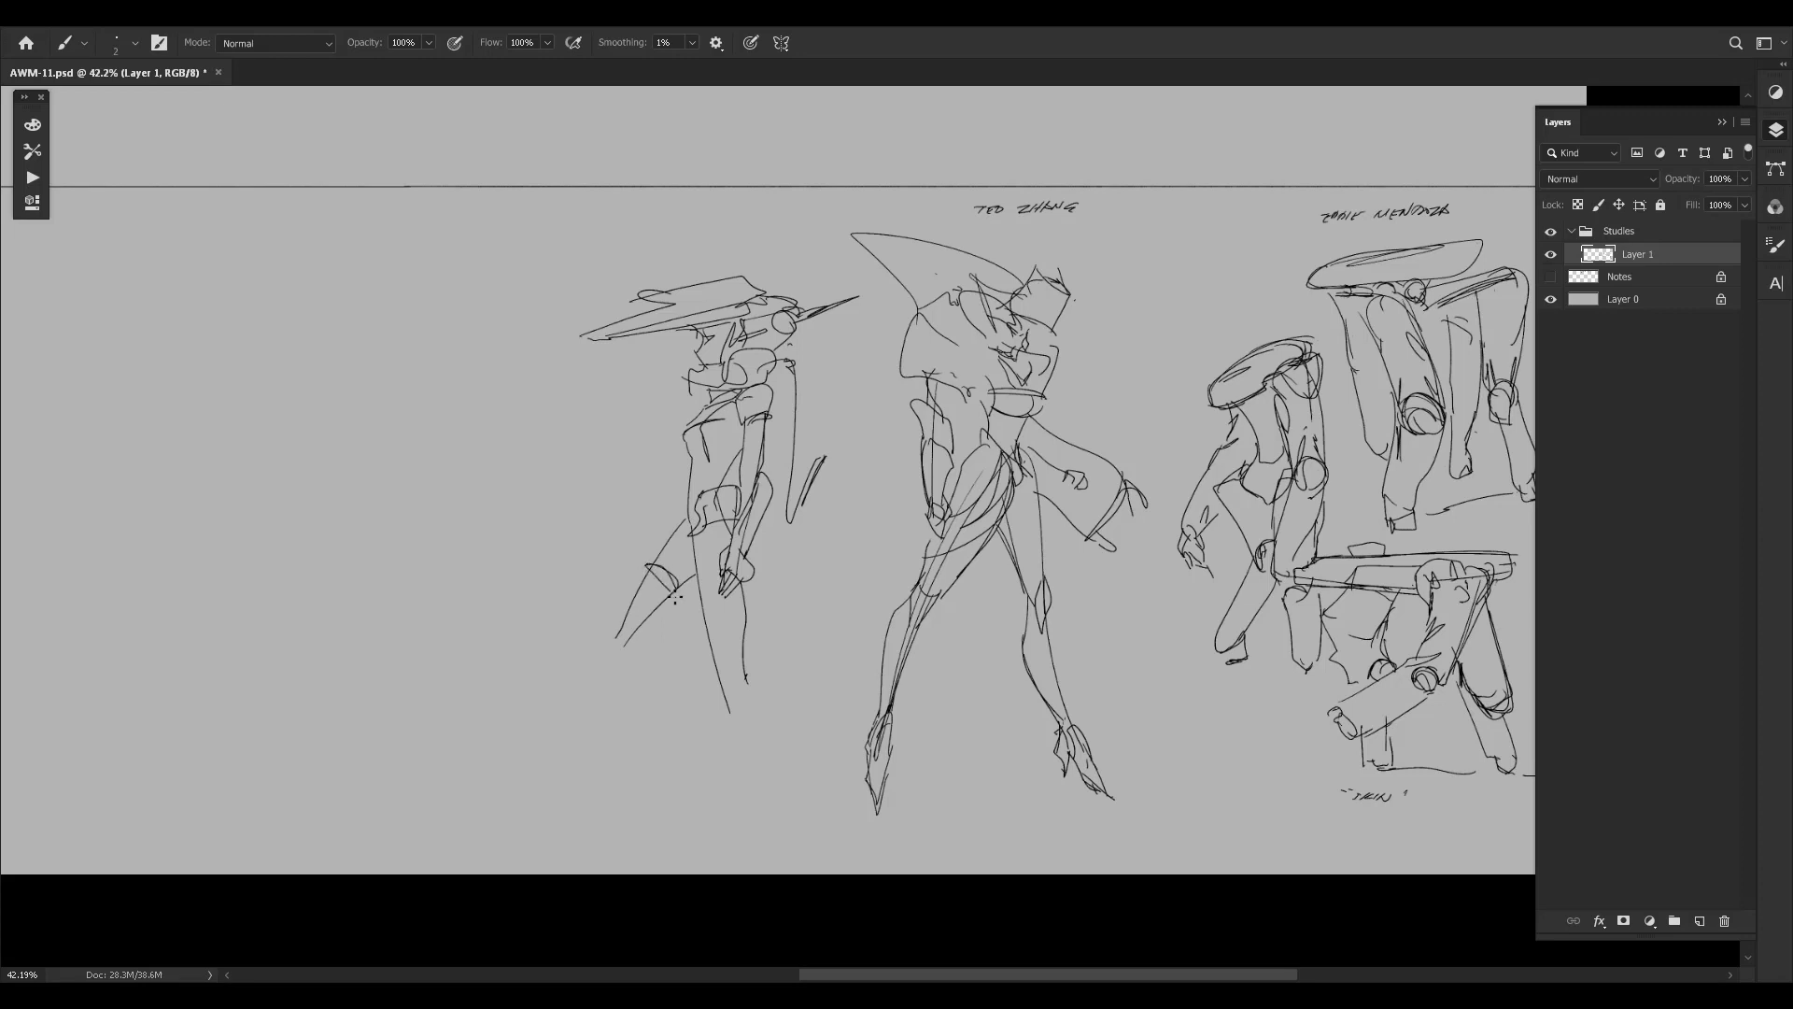
# Sketch the flared angular boot top around the standing leg's knee and the lower leg tapering beneath it.
pyautogui.moveTo(705, 658)
pyautogui.mouseDown()
pyautogui.moveTo(684, 724)
pyautogui.moveTo(722, 755)
pyautogui.mouseUp()
pyautogui.moveTo(700, 660)
pyautogui.mouseDown()
pyautogui.moveTo(728, 706)
pyautogui.moveTo(731, 647)
pyautogui.moveTo(723, 755)
pyautogui.mouseUp()
pyautogui.moveTo(774, 679)
pyautogui.mouseDown()
pyautogui.moveTo(740, 743)
pyautogui.moveTo(777, 712)
pyautogui.moveTo(750, 688)
pyautogui.moveTo(802, 719)
pyautogui.moveTo(744, 774)
pyautogui.mouseUp()
pyautogui.hotkey('ctrl', 'z')
pyautogui.moveTo(723, 753)
pyautogui.mouseDown()
pyautogui.moveTo(708, 766)
pyautogui.moveTo(722, 755)
pyautogui.moveTo(736, 836)
pyautogui.moveTo(730, 805)
pyautogui.moveTo(767, 818)
pyautogui.moveTo(775, 758)
pyautogui.mouseUp()
pyautogui.hotkey('ctrl', 'z')
pyautogui.hotkey('ctrl', 'z')
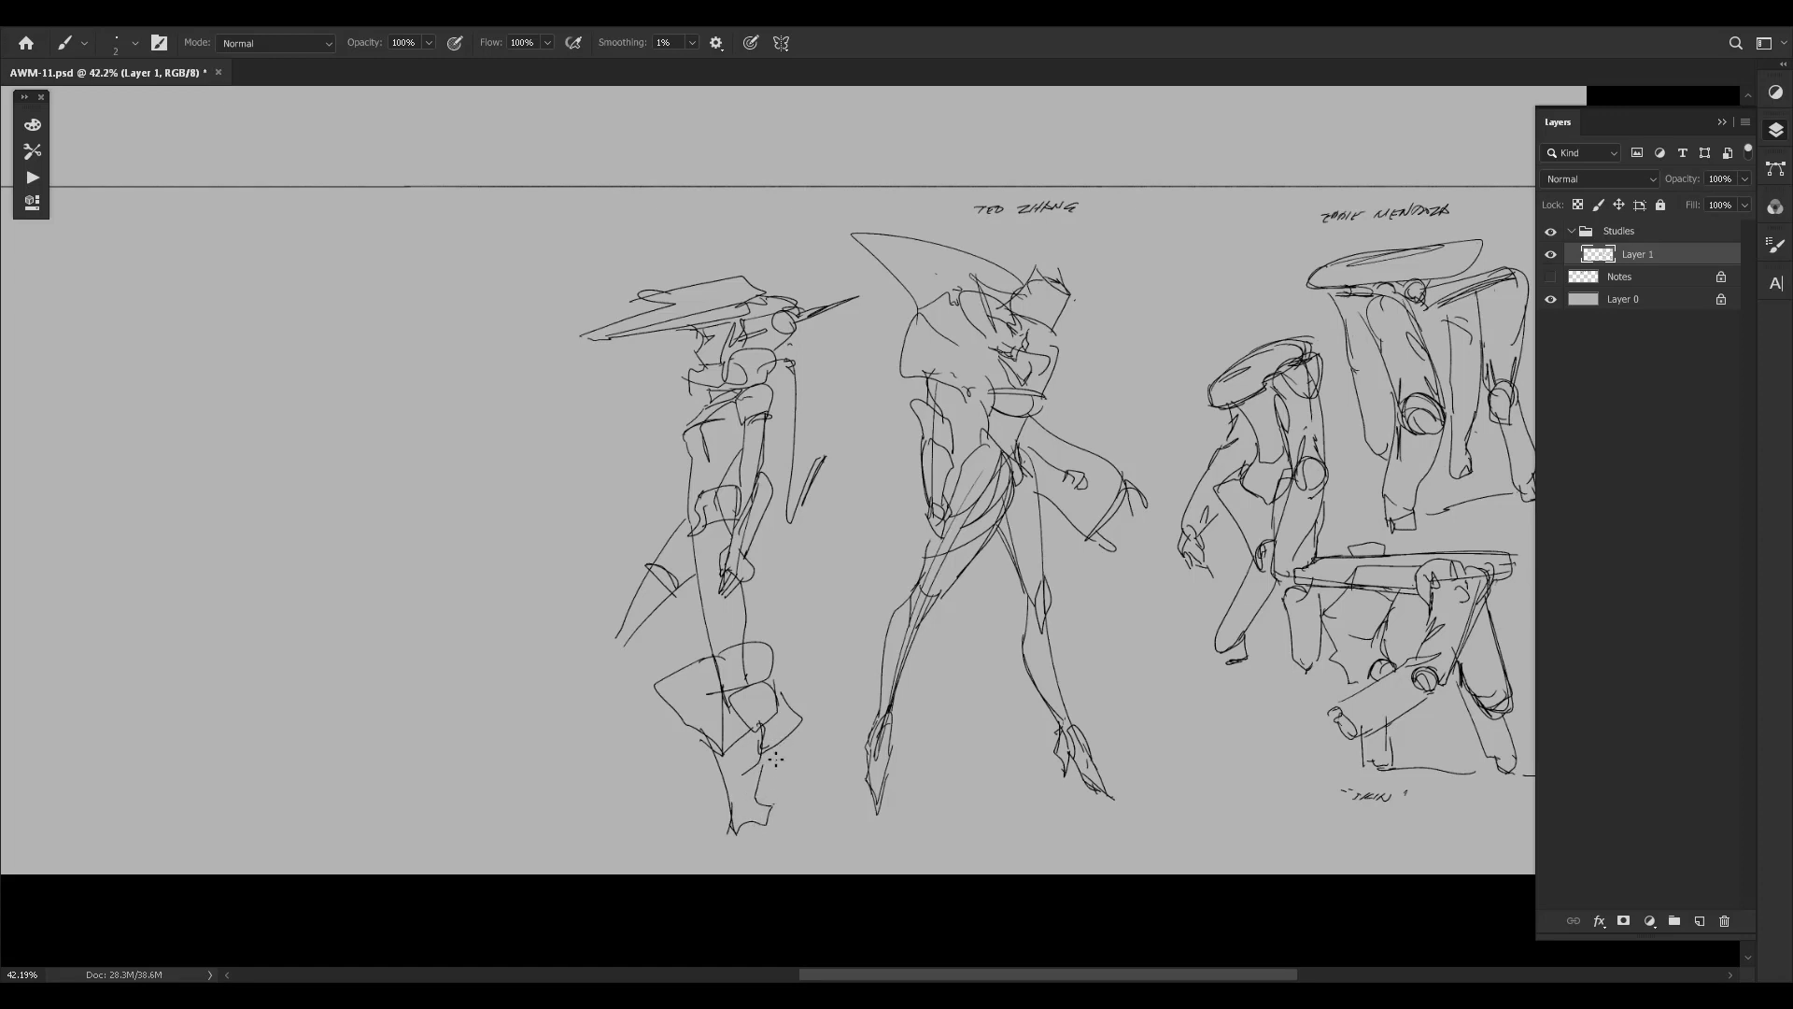
# Sketch the standing leg's blocky foot and a long strip sweeping upward from behind the knee.
pyautogui.moveTo(585, 801); pyautogui.dragTo(721, 712)
pyautogui.moveTo(765, 768)
pyautogui.mouseDown()
pyautogui.moveTo(778, 836)
pyautogui.moveTo(738, 849)
pyautogui.moveTo(736, 834)
pyautogui.moveTo(751, 837)
pyautogui.moveTo(733, 861)
pyautogui.moveTo(773, 831)
pyautogui.moveTo(743, 861)
pyautogui.mouseUp()
pyautogui.hotkey('ctrl', 'z')
pyautogui.hotkey('ctrl', 'z')
pyautogui.hotkey('ctrl', 'z')
pyautogui.moveTo(737, 646)
pyautogui.mouseDown()
pyautogui.moveTo(843, 580)
pyautogui.moveTo(780, 691)
pyautogui.mouseUp()
pyautogui.hotkey('ctrl', 'z')
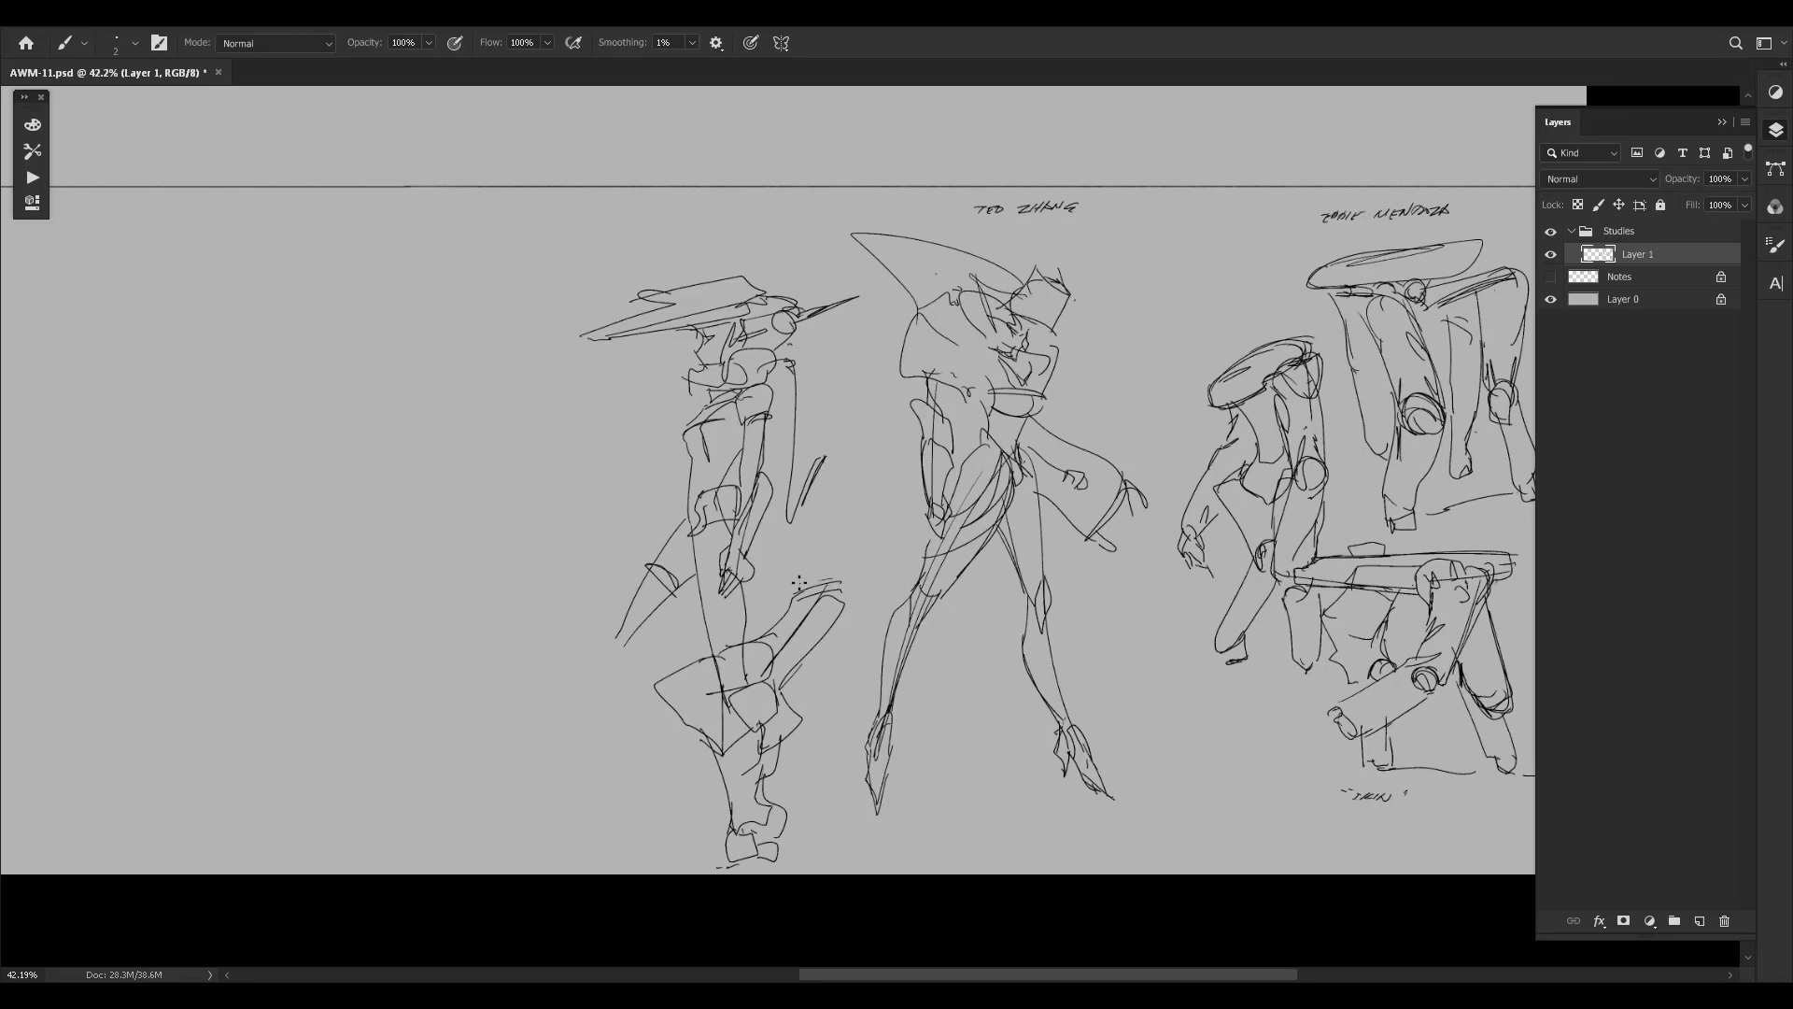
# Rework the cape's lower end, erasing the stray angled stroke and drawing folded, angular flying ends behind the character.
pyautogui.moveTo(785, 584); pyautogui.dragTo(838, 537)
pyautogui.moveTo(791, 505)
pyautogui.mouseDown()
pyautogui.moveTo(825, 513)
pyautogui.moveTo(815, 469)
pyautogui.moveTo(800, 489)
pyautogui.mouseUp()
pyautogui.press('e')
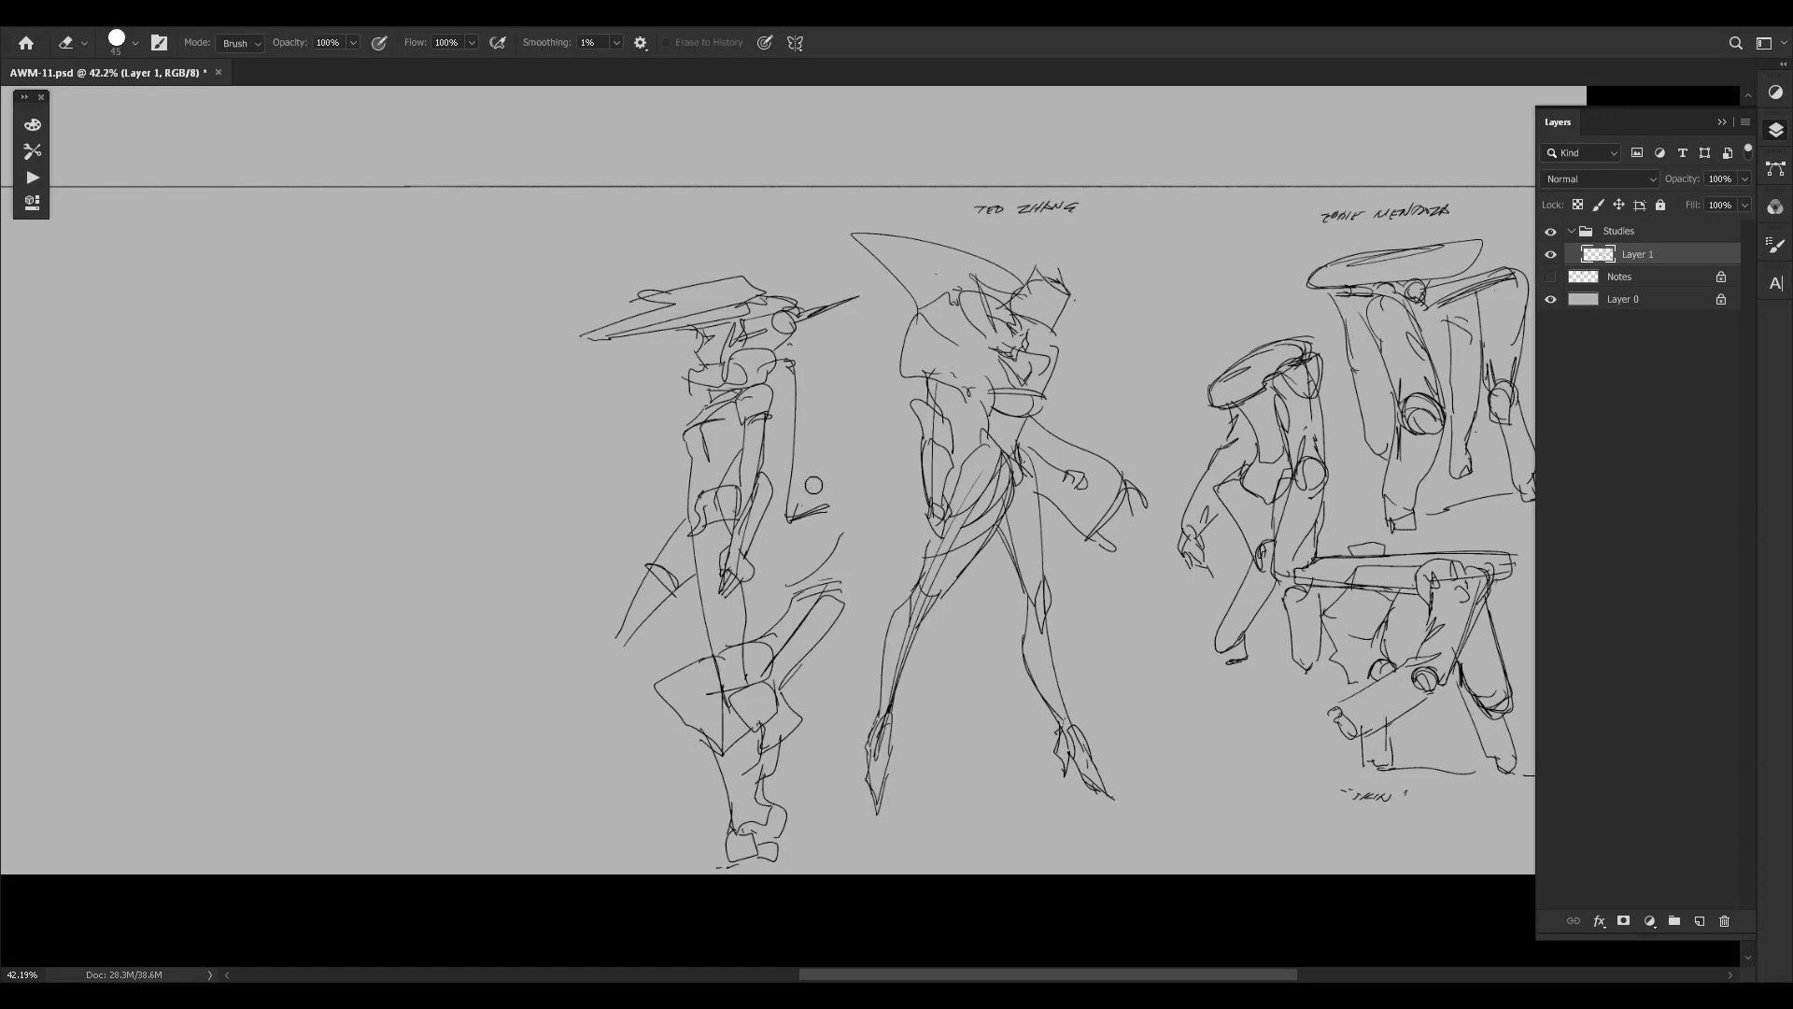
pyautogui.press('b')
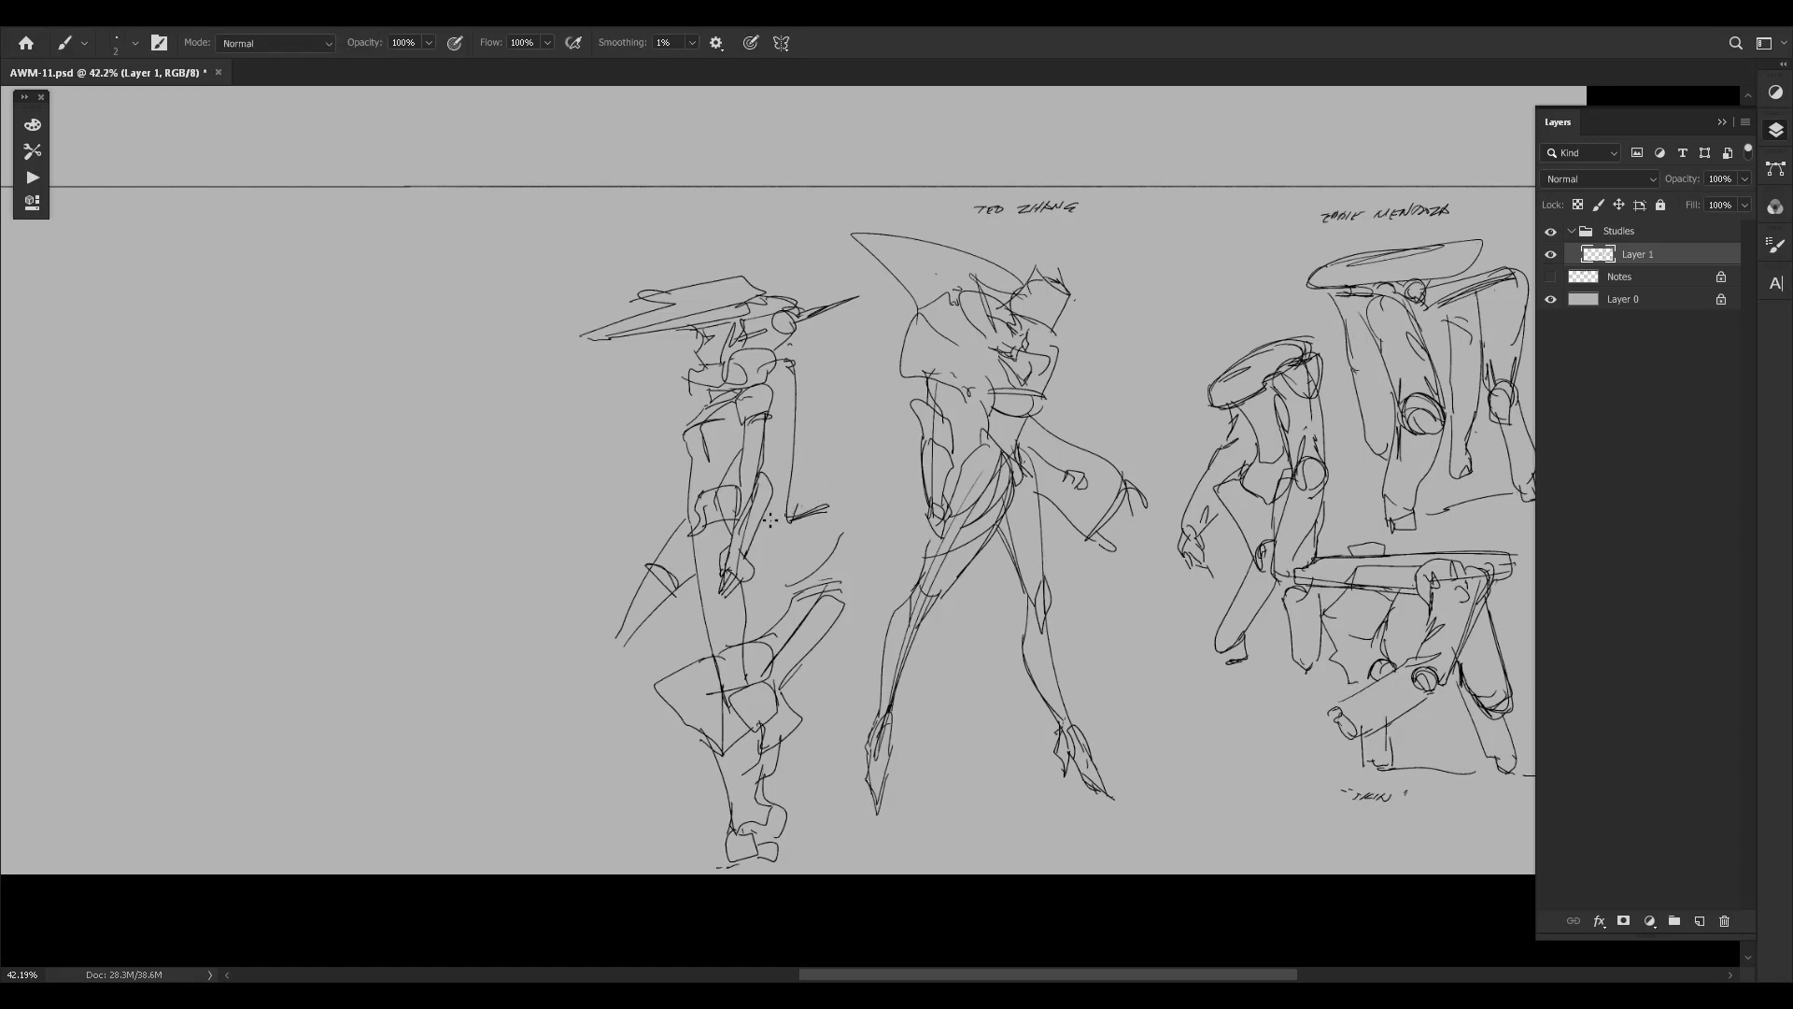
pyautogui.moveTo(811, 485); pyautogui.dragTo(772, 530)
pyautogui.hotkey('ctrl', 'z')
pyautogui.moveTo(802, 490); pyautogui.dragTo(850, 487)
pyautogui.hotkey('ctrl', 'z')
pyautogui.moveTo(800, 564); pyautogui.dragTo(858, 488)
pyautogui.hotkey('ctrl', 'z')
pyautogui.moveTo(868, 496); pyautogui.dragTo(834, 545)
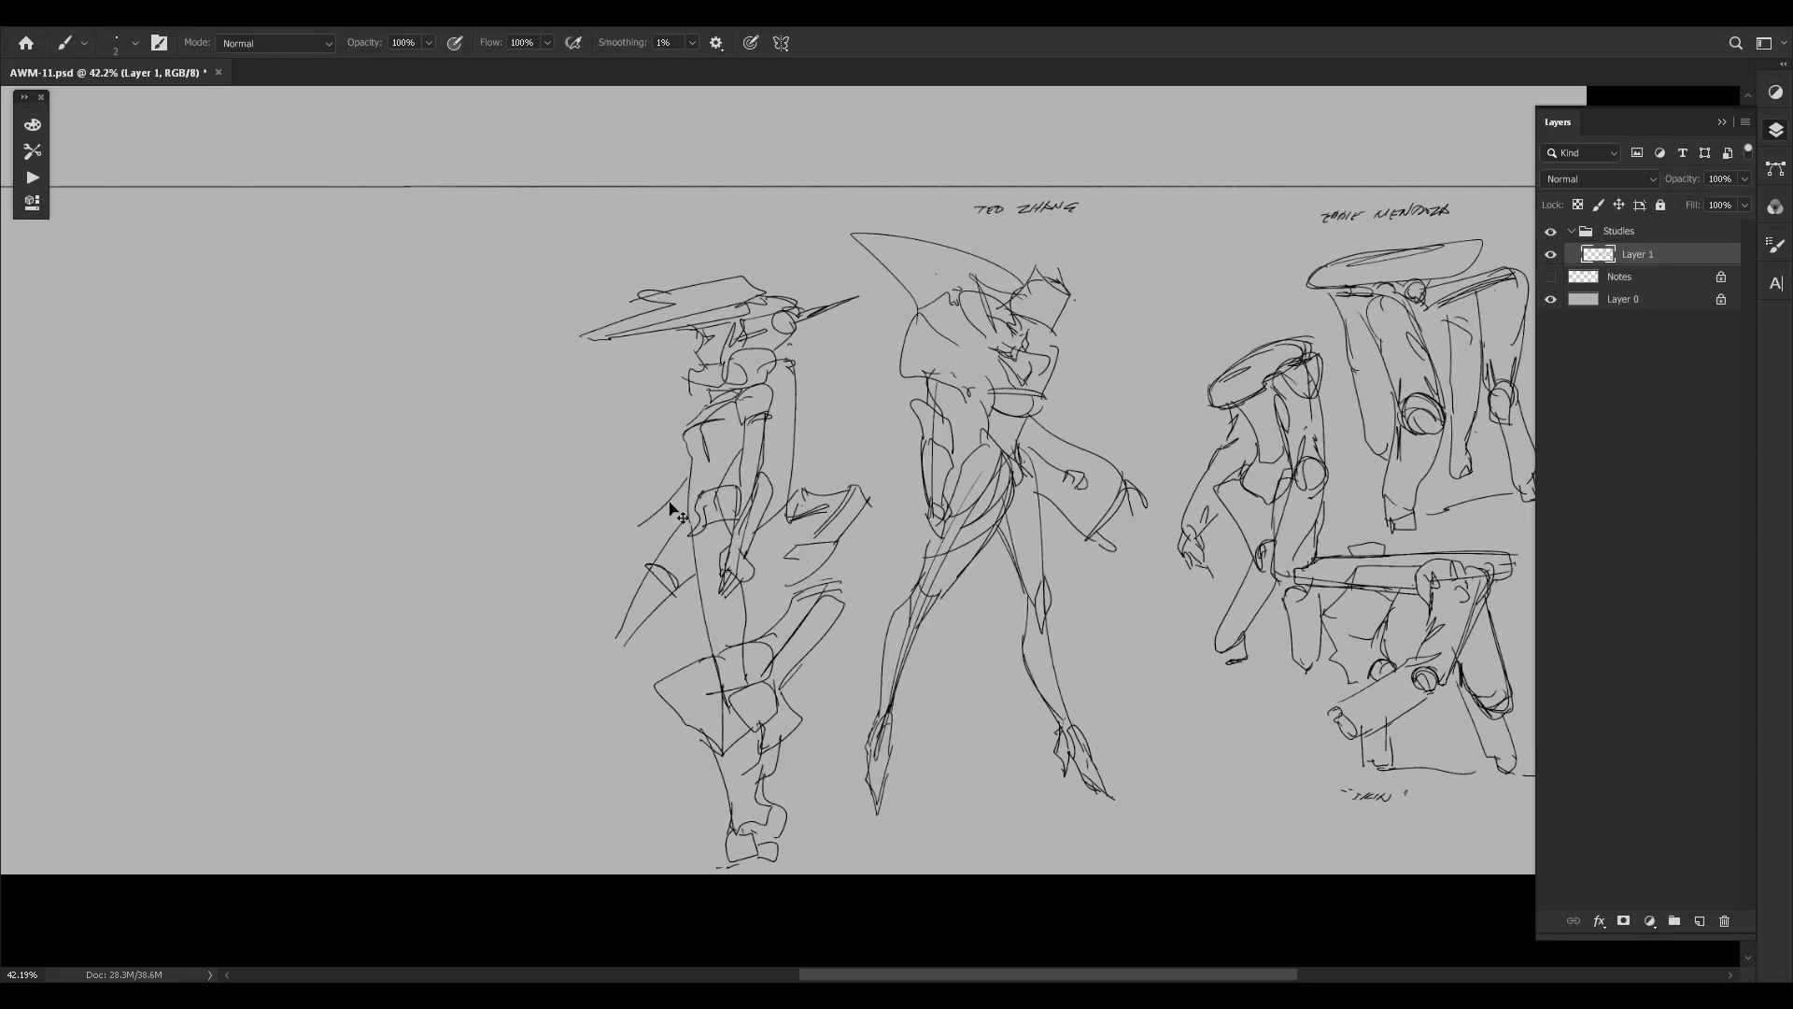
# Sketch the far forearm and hand beside the hip and begin the raised leg's bent shin.
pyautogui.moveTo(639, 519); pyautogui.dragTo(653, 510)
pyautogui.moveTo(629, 510); pyautogui.dragTo(673, 505)
pyautogui.moveTo(625, 519); pyautogui.dragTo(616, 554)
pyautogui.moveTo(608, 643)
pyautogui.mouseDown()
pyautogui.moveTo(679, 635)
pyautogui.moveTo(680, 654)
pyautogui.moveTo(603, 659)
pyautogui.moveTo(658, 650)
pyautogui.moveTo(608, 678)
pyautogui.mouseUp()
pyautogui.hotkey('ctrl', 'z')
pyautogui.hotkey('ctrl', 'z')
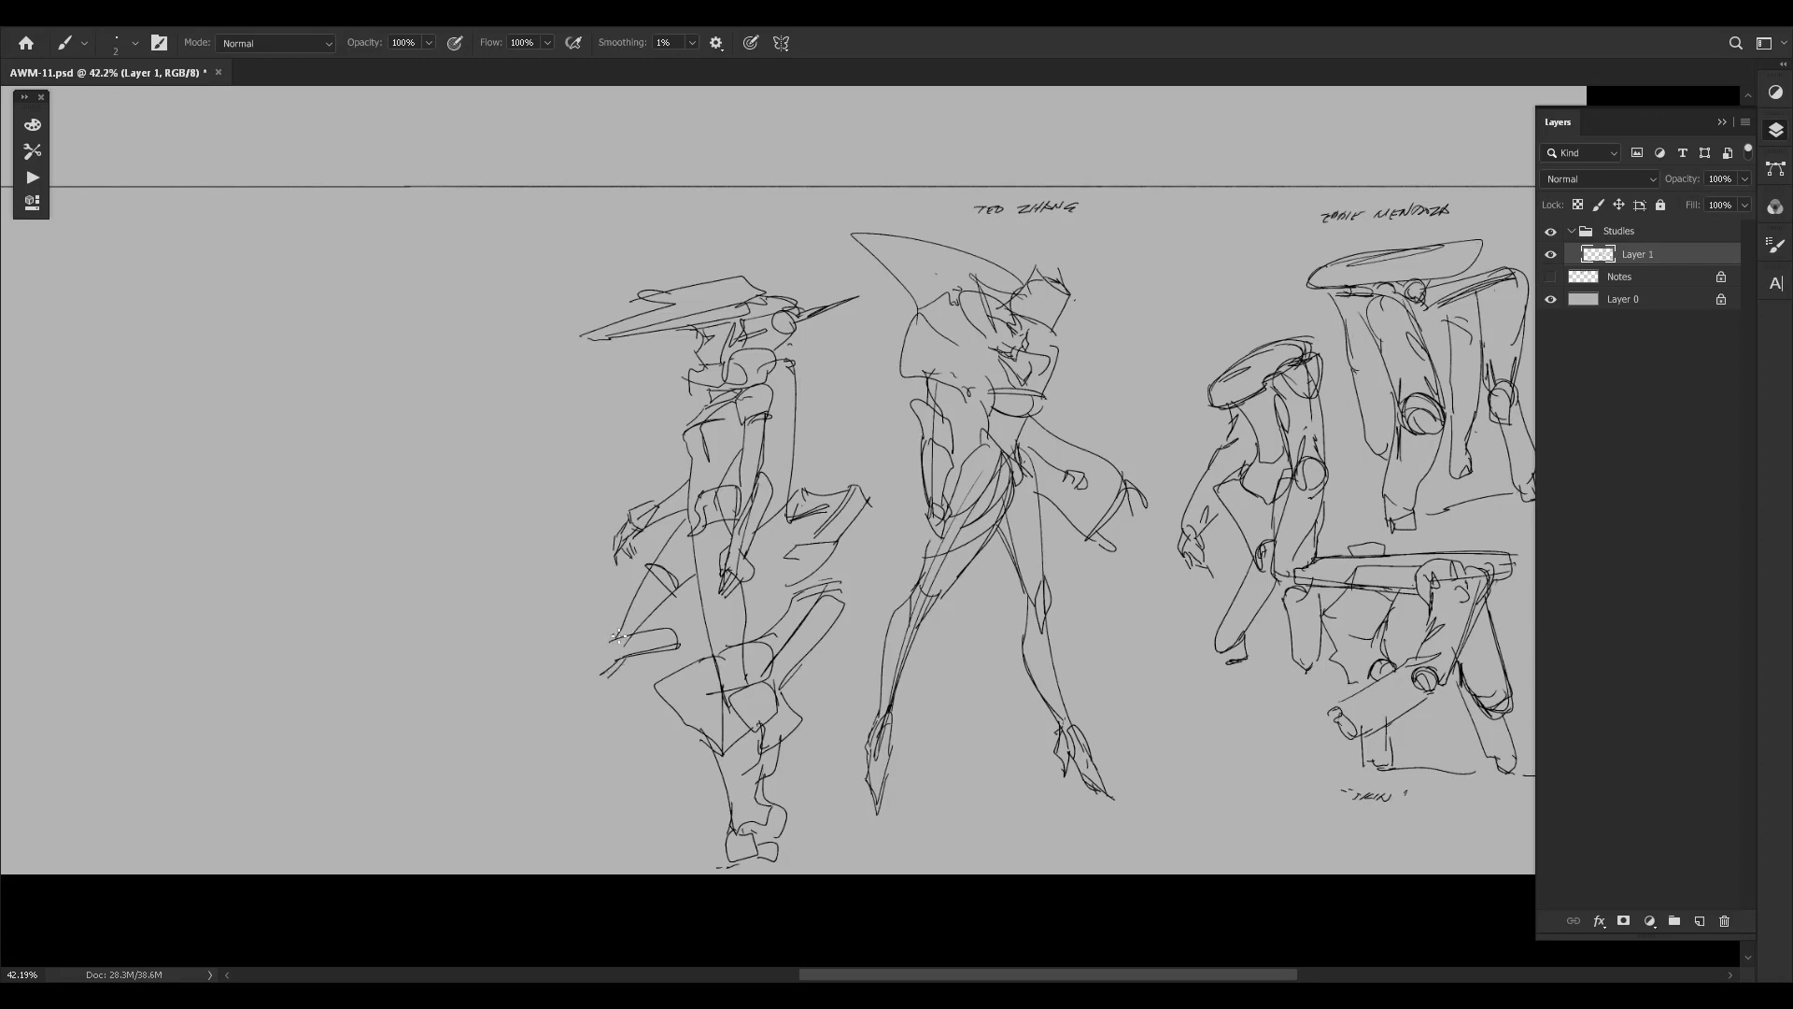
# Draw the ankle and angular foot at the end of the raised rear leg.
pyautogui.moveTo(619, 637)
pyautogui.mouseDown()
pyautogui.moveTo(577, 662)
pyautogui.moveTo(606, 679)
pyautogui.mouseUp()
pyautogui.moveTo(582, 636); pyautogui.dragTo(551, 644)
pyautogui.hotkey('ctrl', 'z')
pyautogui.moveTo(577, 649); pyautogui.dragTo(553, 651)
pyautogui.moveTo(551, 649); pyautogui.dragTo(572, 710)
pyautogui.hotkey('ctrl', 'z')
pyautogui.moveTo(551, 649); pyautogui.dragTo(573, 707)
# Lasso the whole hat-wearing figure and transform it, nudging it 50 px up and 31 px right towards the neighbouring caped figure.
pyautogui.press('l')
pyautogui.moveTo(879, 411)
pyautogui.mouseDown()
pyautogui.moveTo(902, 518)
pyautogui.moveTo(817, 829)
pyautogui.moveTo(632, 840)
pyautogui.moveTo(480, 517)
pyautogui.moveTo(597, 228)
pyautogui.moveTo(792, 235)
pyautogui.moveTo(864, 303)
pyautogui.moveTo(882, 392)
pyautogui.mouseUp()
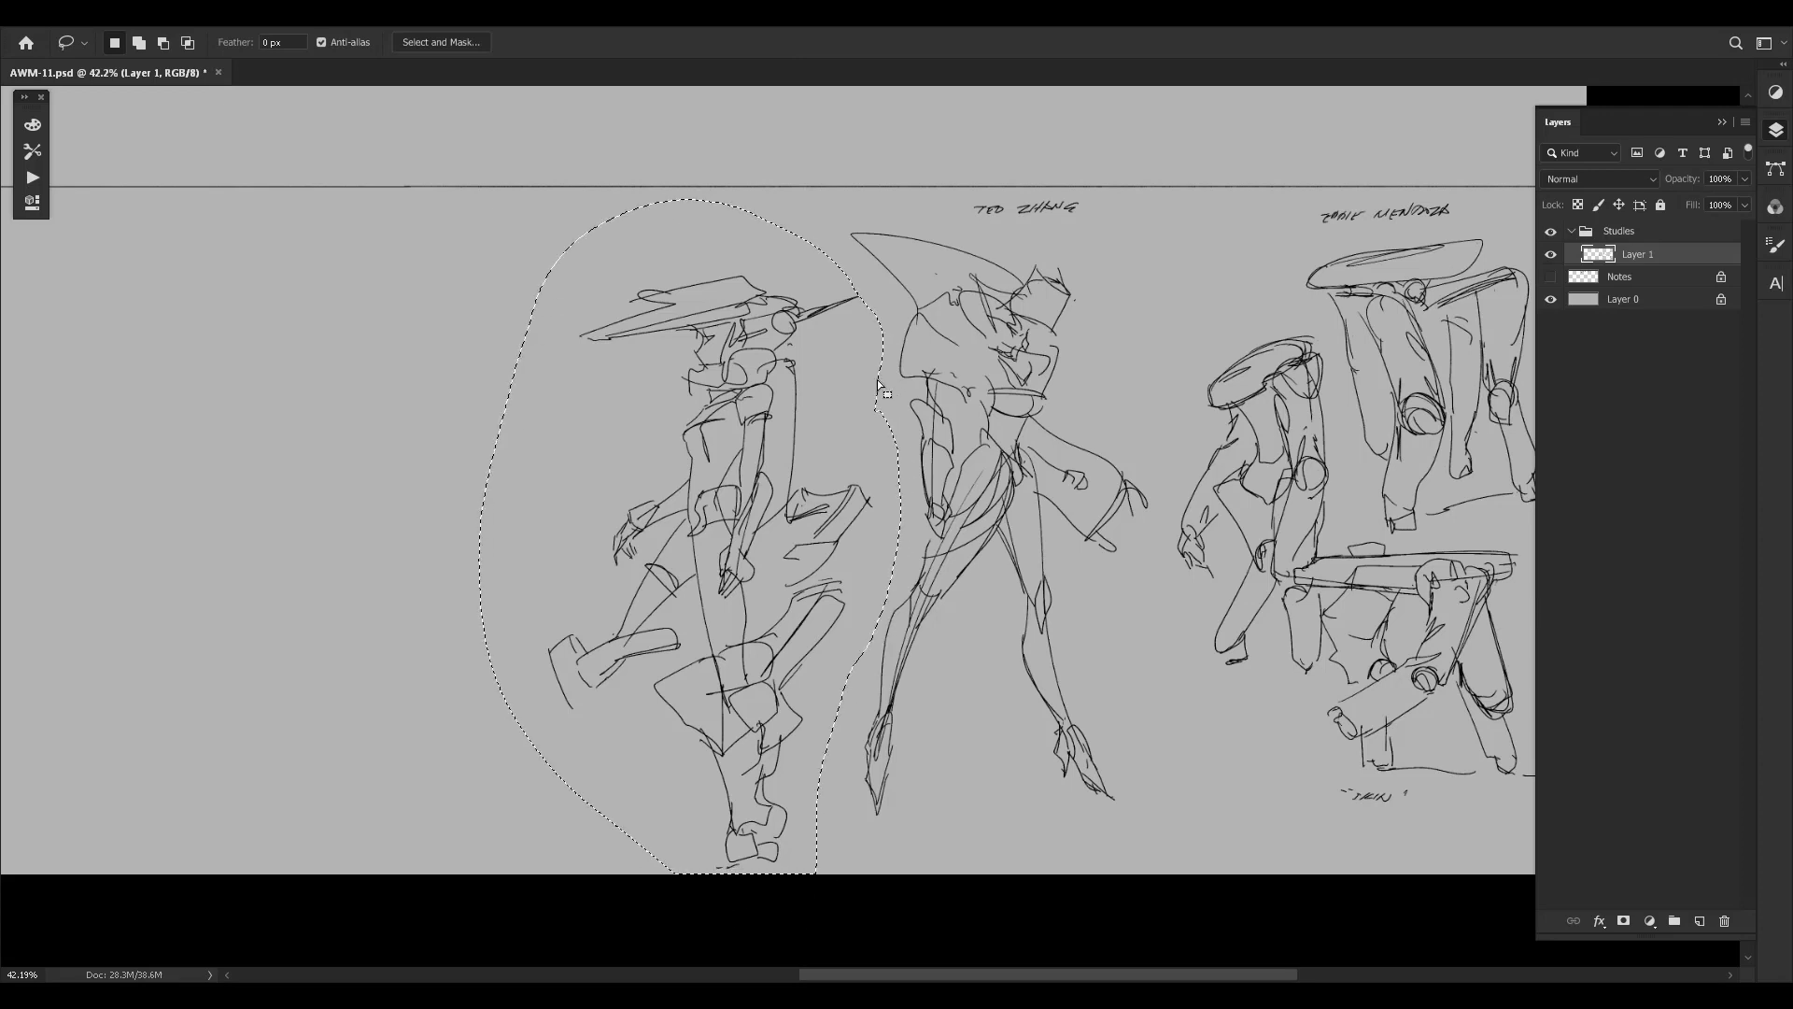
pyautogui.hotkey('ctrl', 't')
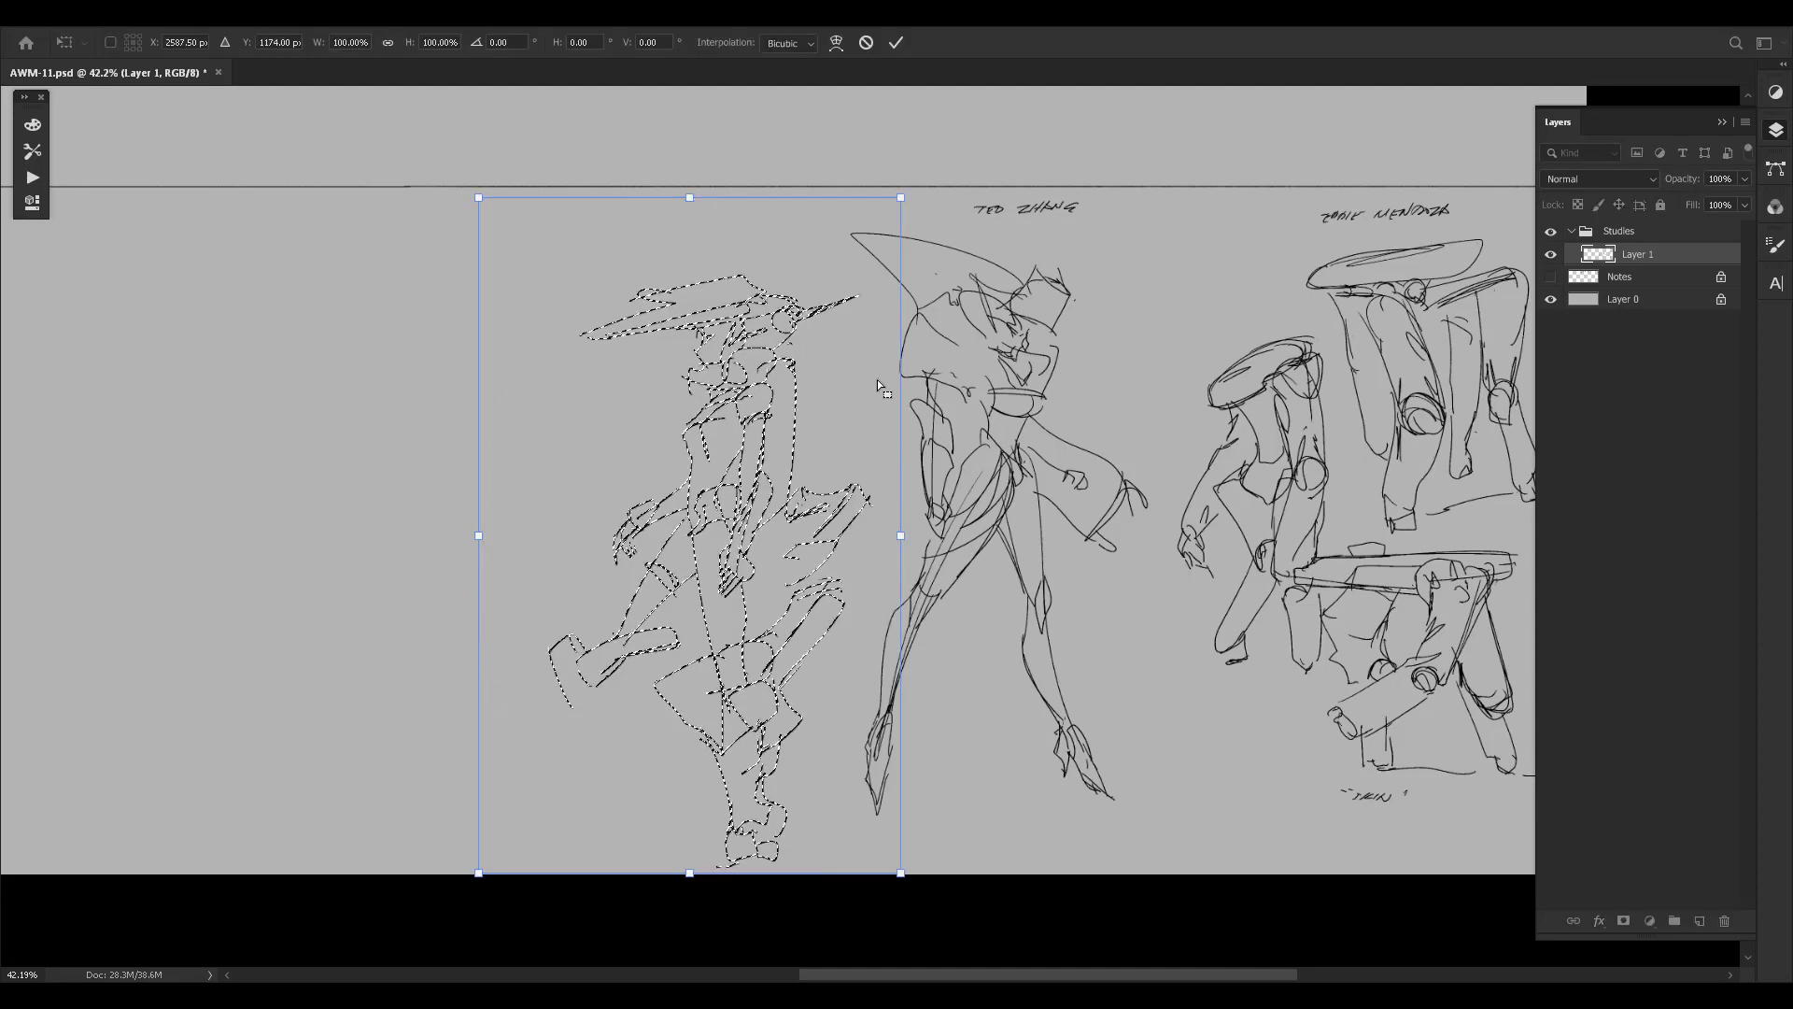
pyautogui.press('Up')
pyautogui.press('Up')
pyautogui.press('Up')
pyautogui.press('Up')
pyautogui.press('Up')
pyautogui.press('Up')
pyautogui.press('Up')
pyautogui.press('Up')
pyautogui.press('Up')
pyautogui.press('Up')
pyautogui.press('Up')
pyautogui.press('Up')
pyautogui.press('Up')
pyautogui.press('Up')
pyautogui.press('Up')
pyautogui.press('Up')
pyautogui.press('Up')
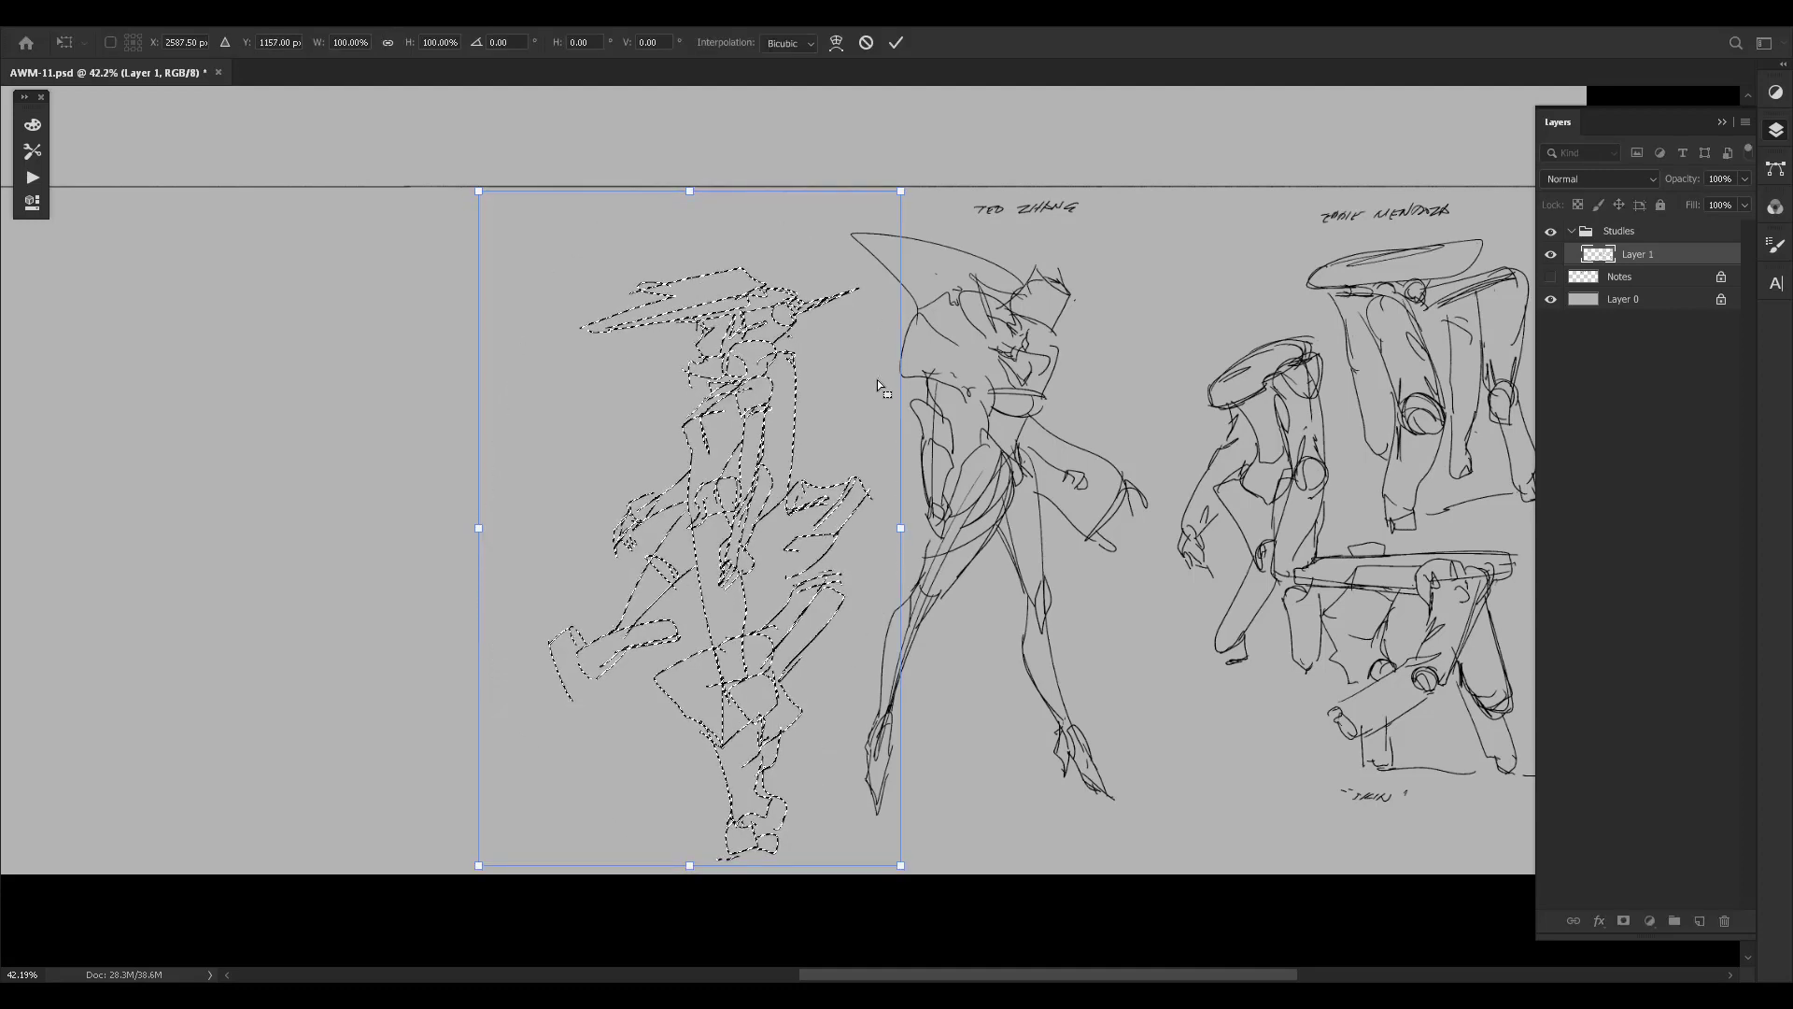
pyautogui.press('Right')
pyautogui.press('Right')
pyautogui.press('Right')
pyautogui.press('Right')
pyautogui.press('Right')
pyautogui.press('Right')
pyautogui.press('Right')
pyautogui.press('Right')
pyautogui.press('Right')
pyautogui.press('Right')
pyautogui.press('Right')
pyautogui.press('Right')
pyautogui.press('Up')
pyautogui.press('Up')
pyautogui.press('Up')
pyautogui.press('Up')
pyautogui.press('Up')
pyautogui.press('Up')
pyautogui.press('Up')
pyautogui.press('Up')
pyautogui.press('Up')
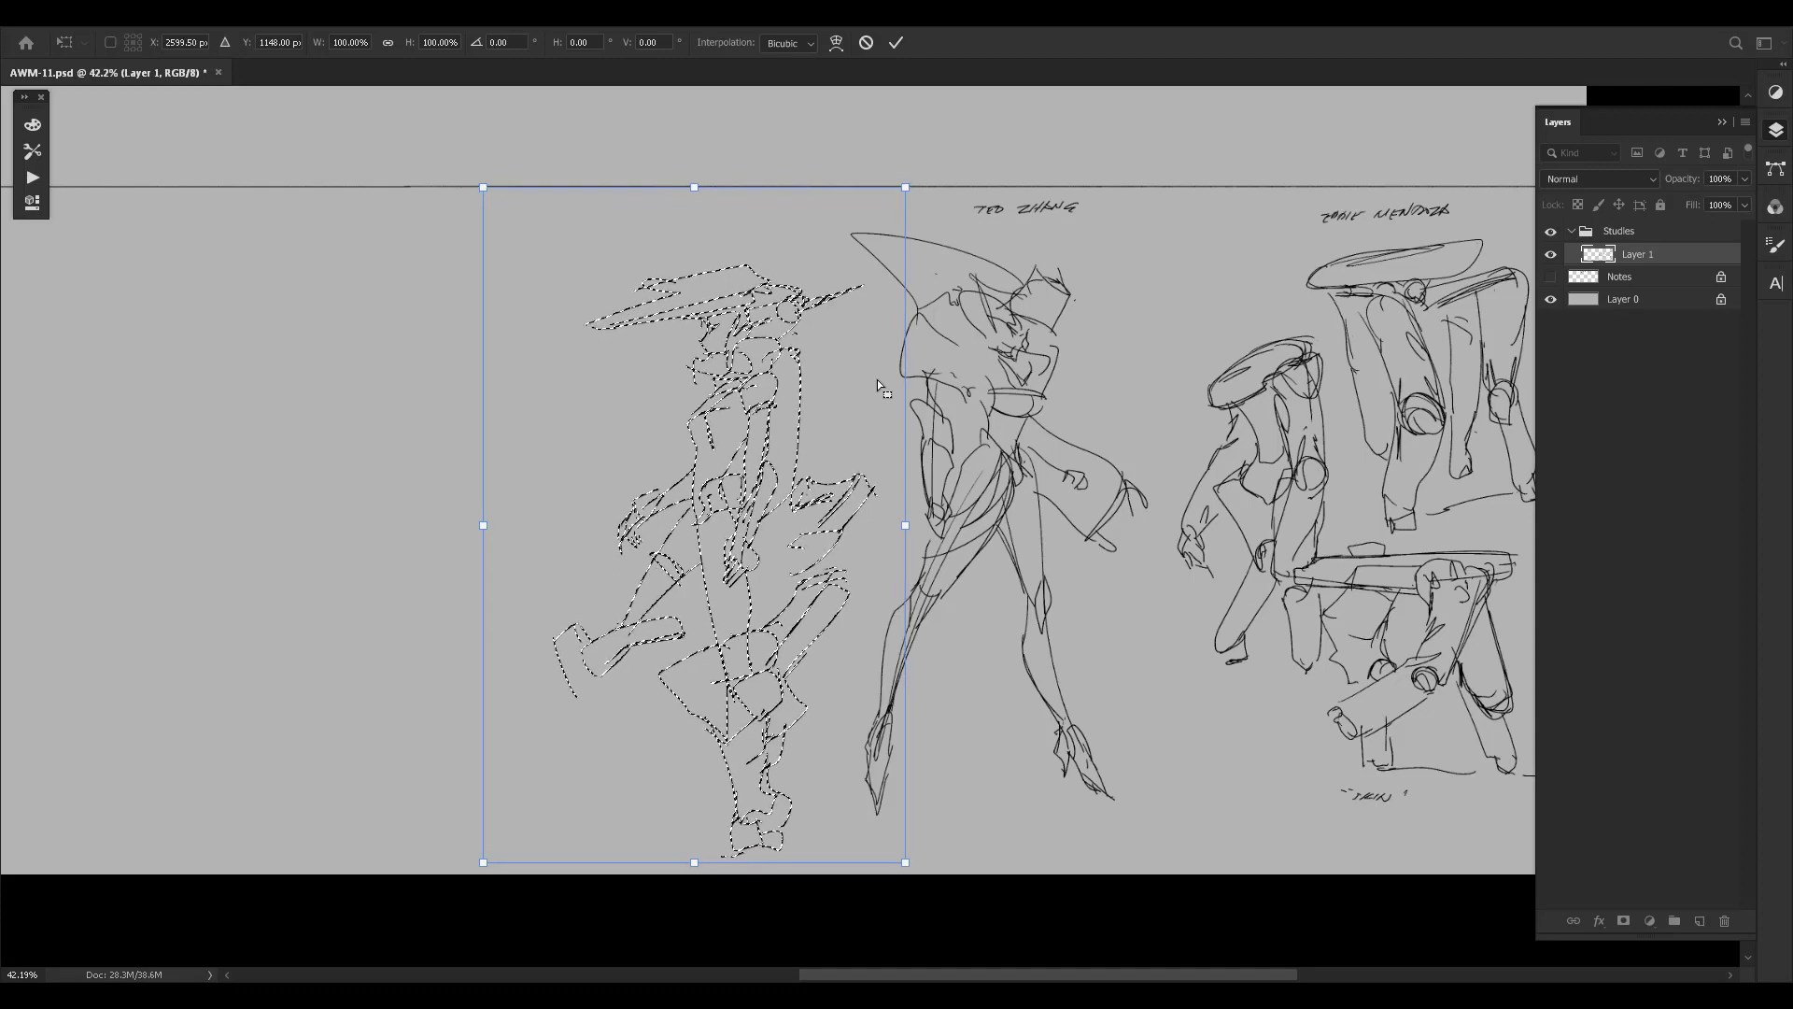
pyautogui.press('Right')
pyautogui.press('Right')
pyautogui.press('Right')
pyautogui.press('Right')
pyautogui.press('Right')
pyautogui.press('Right')
pyautogui.press('Right')
pyautogui.press('Right')
pyautogui.press('Right')
pyautogui.press('Right')
pyautogui.press('Right')
pyautogui.press('Right')
pyautogui.press('Right')
pyautogui.press('Right')
pyautogui.press('Up')
pyautogui.press('Up')
pyautogui.press('Up')
pyautogui.press('Up')
pyautogui.press('Up')
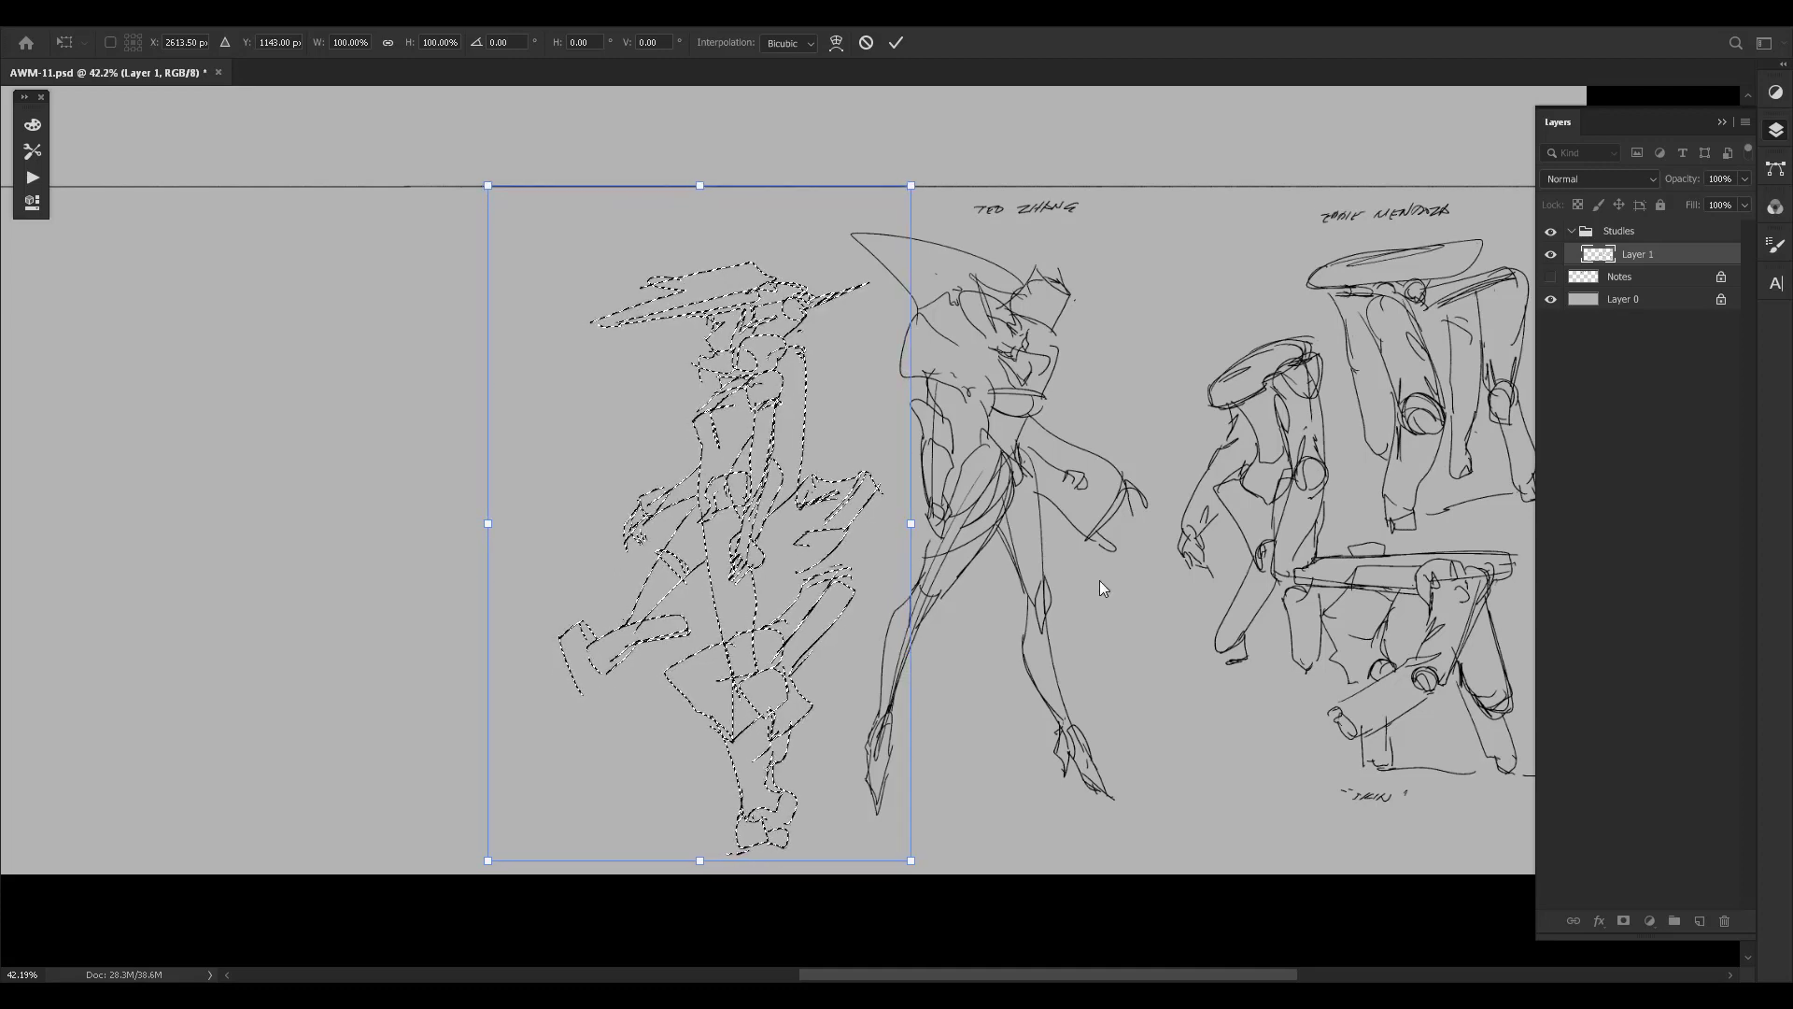
pyautogui.press('Up')
pyautogui.press('Up')
pyautogui.press('Up')
pyautogui.press('Up')
pyautogui.press('Up')
pyautogui.press('Up')
pyautogui.press('Up')
pyautogui.press('Up')
pyautogui.press('Up')
pyautogui.press('Up')
pyautogui.press('Up')
pyautogui.press('Up')
pyautogui.press('Up')
pyautogui.press('Up')
pyautogui.press('Up')
pyautogui.press('Up')
pyautogui.press('Up')
pyautogui.press('Right')
pyautogui.press('Right')
pyautogui.press('Right')
pyautogui.press('Right')
pyautogui.press('Right')
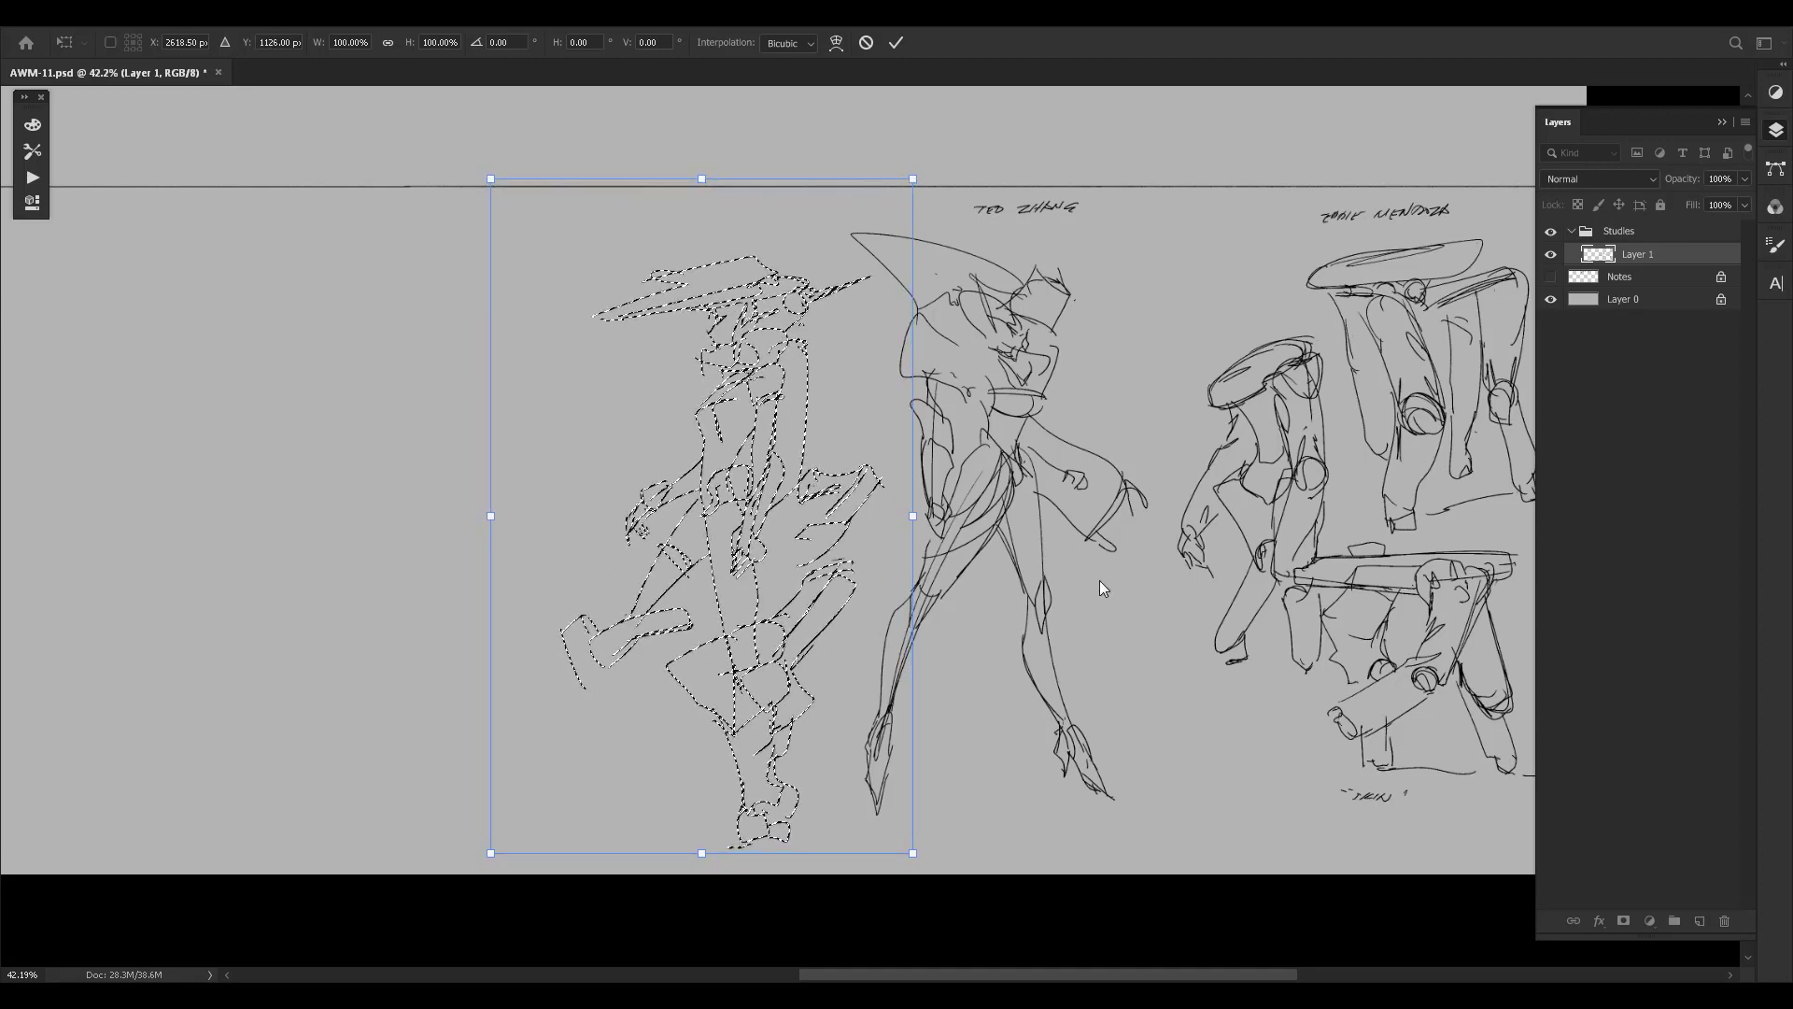
pyautogui.press('Right')
pyautogui.press('Right')
pyautogui.press('Right')
pyautogui.press('Right')
pyautogui.press('Right')
pyautogui.press('Up')
pyautogui.press('Up')
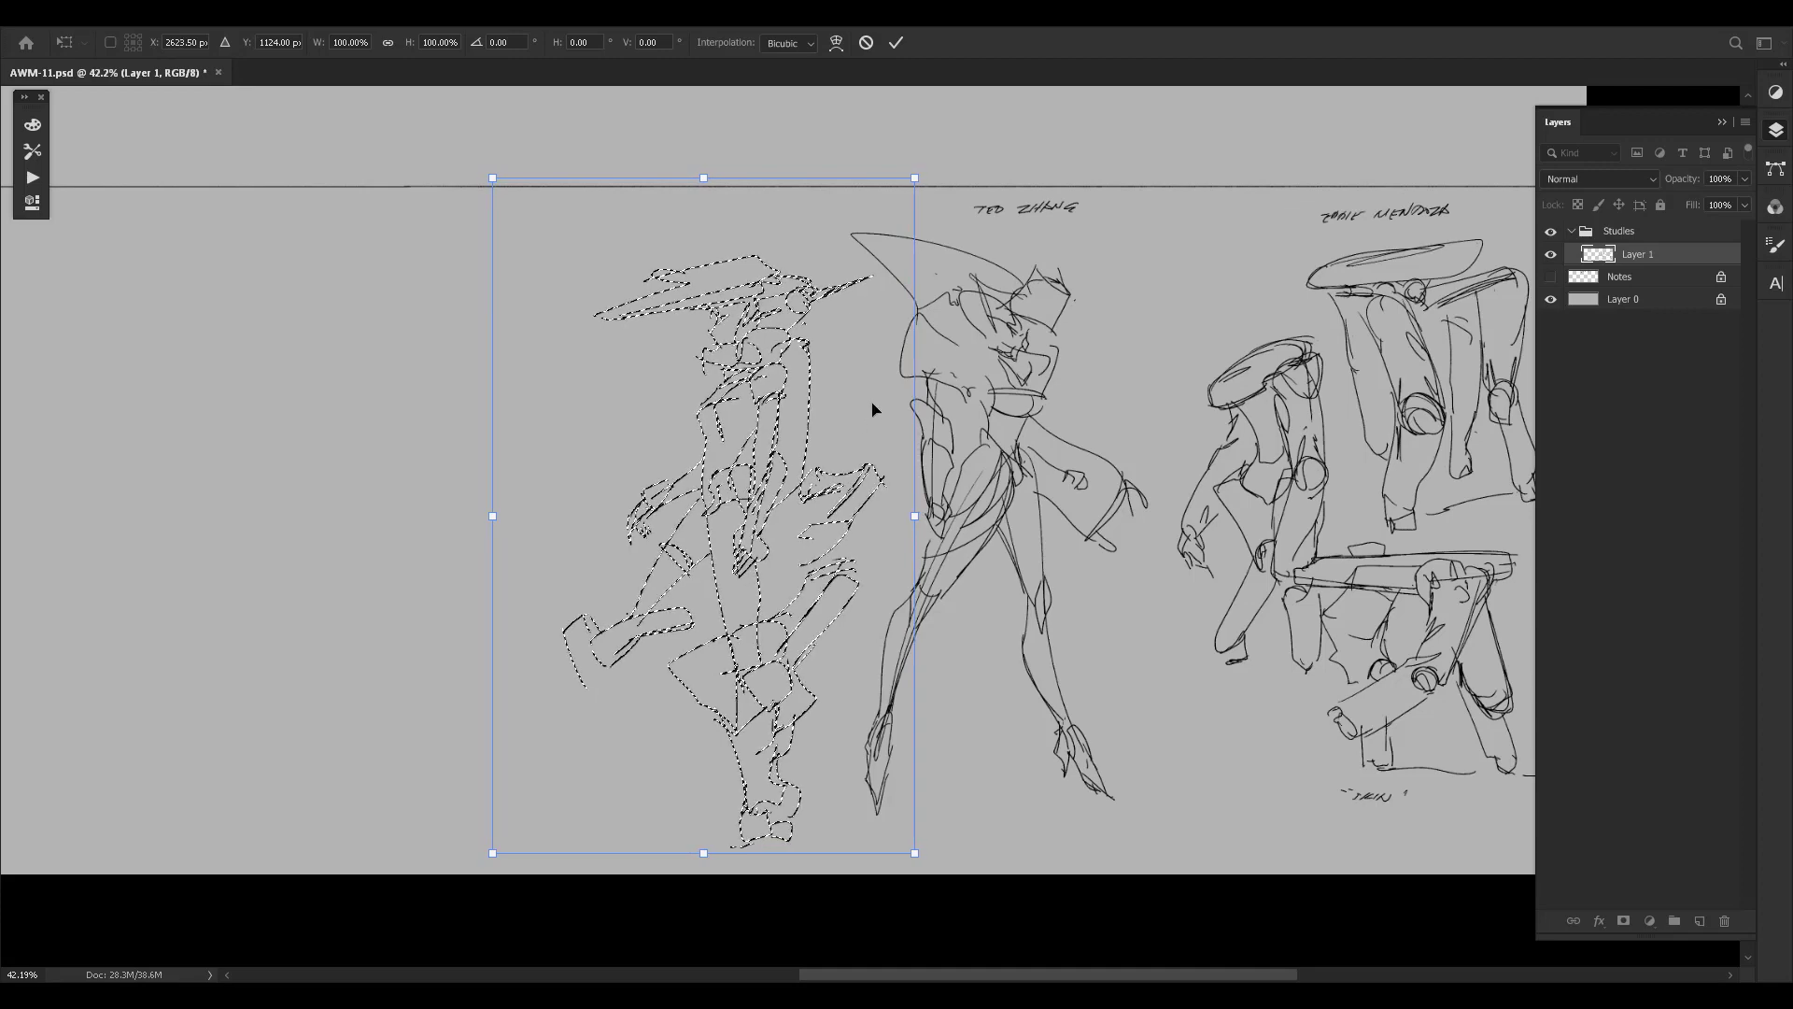
pyautogui.press('Left')
pyautogui.press('Left')
pyautogui.press('Left')
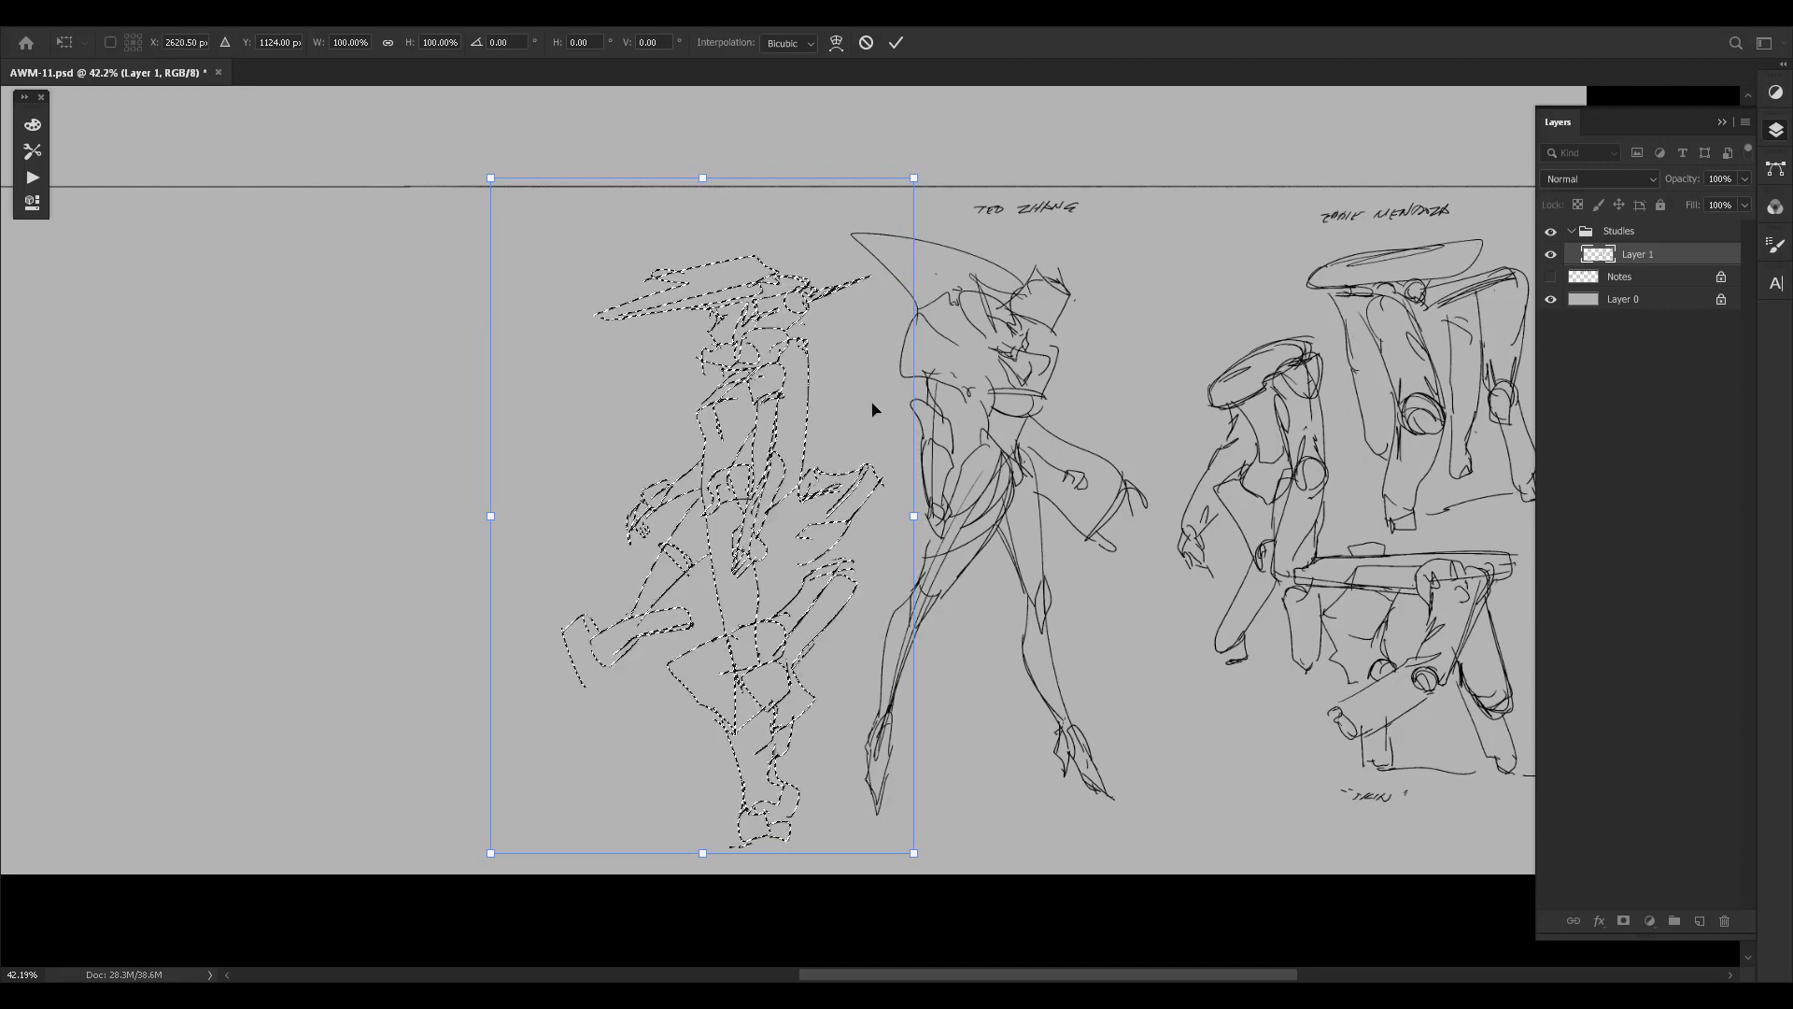
pyautogui.press('Left')
pyautogui.press('Left')
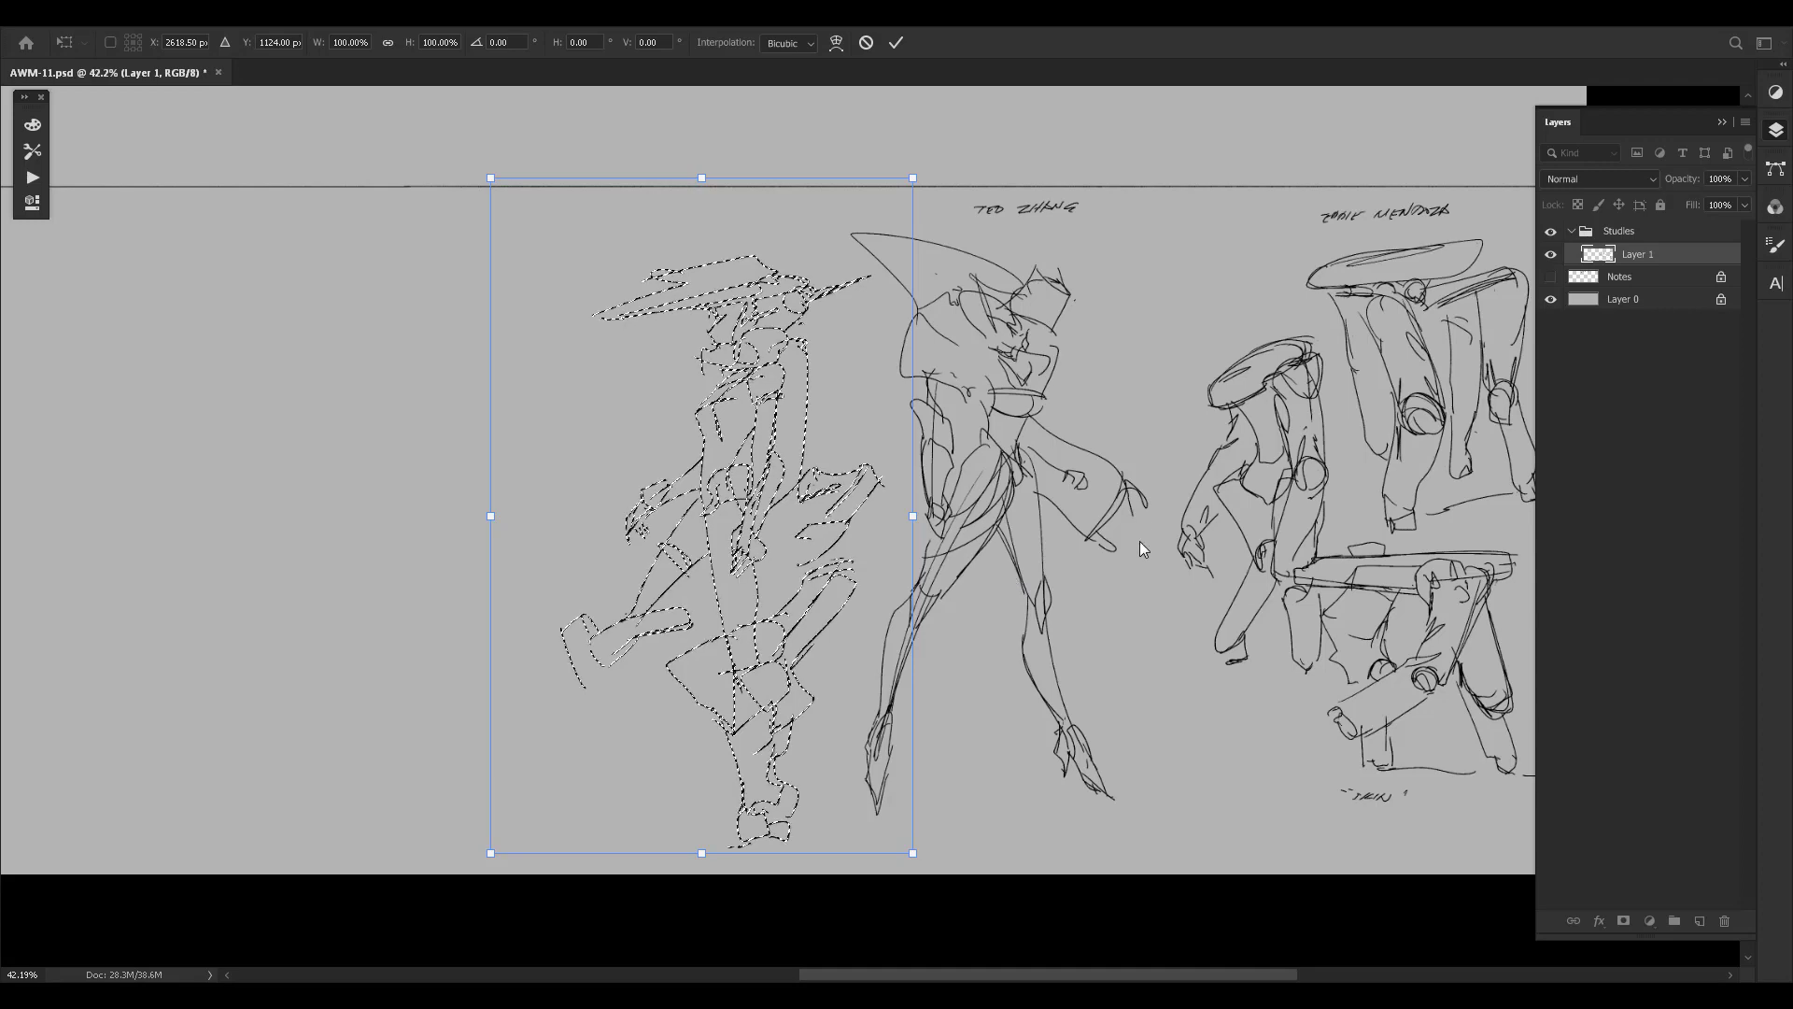
# Commit the hat figure's transform, deselect it, and sketch the boxy knee armor and outer shin line of its bent leg.
pyautogui.press('Return')
pyautogui.hotkey('ctrl', 'd')
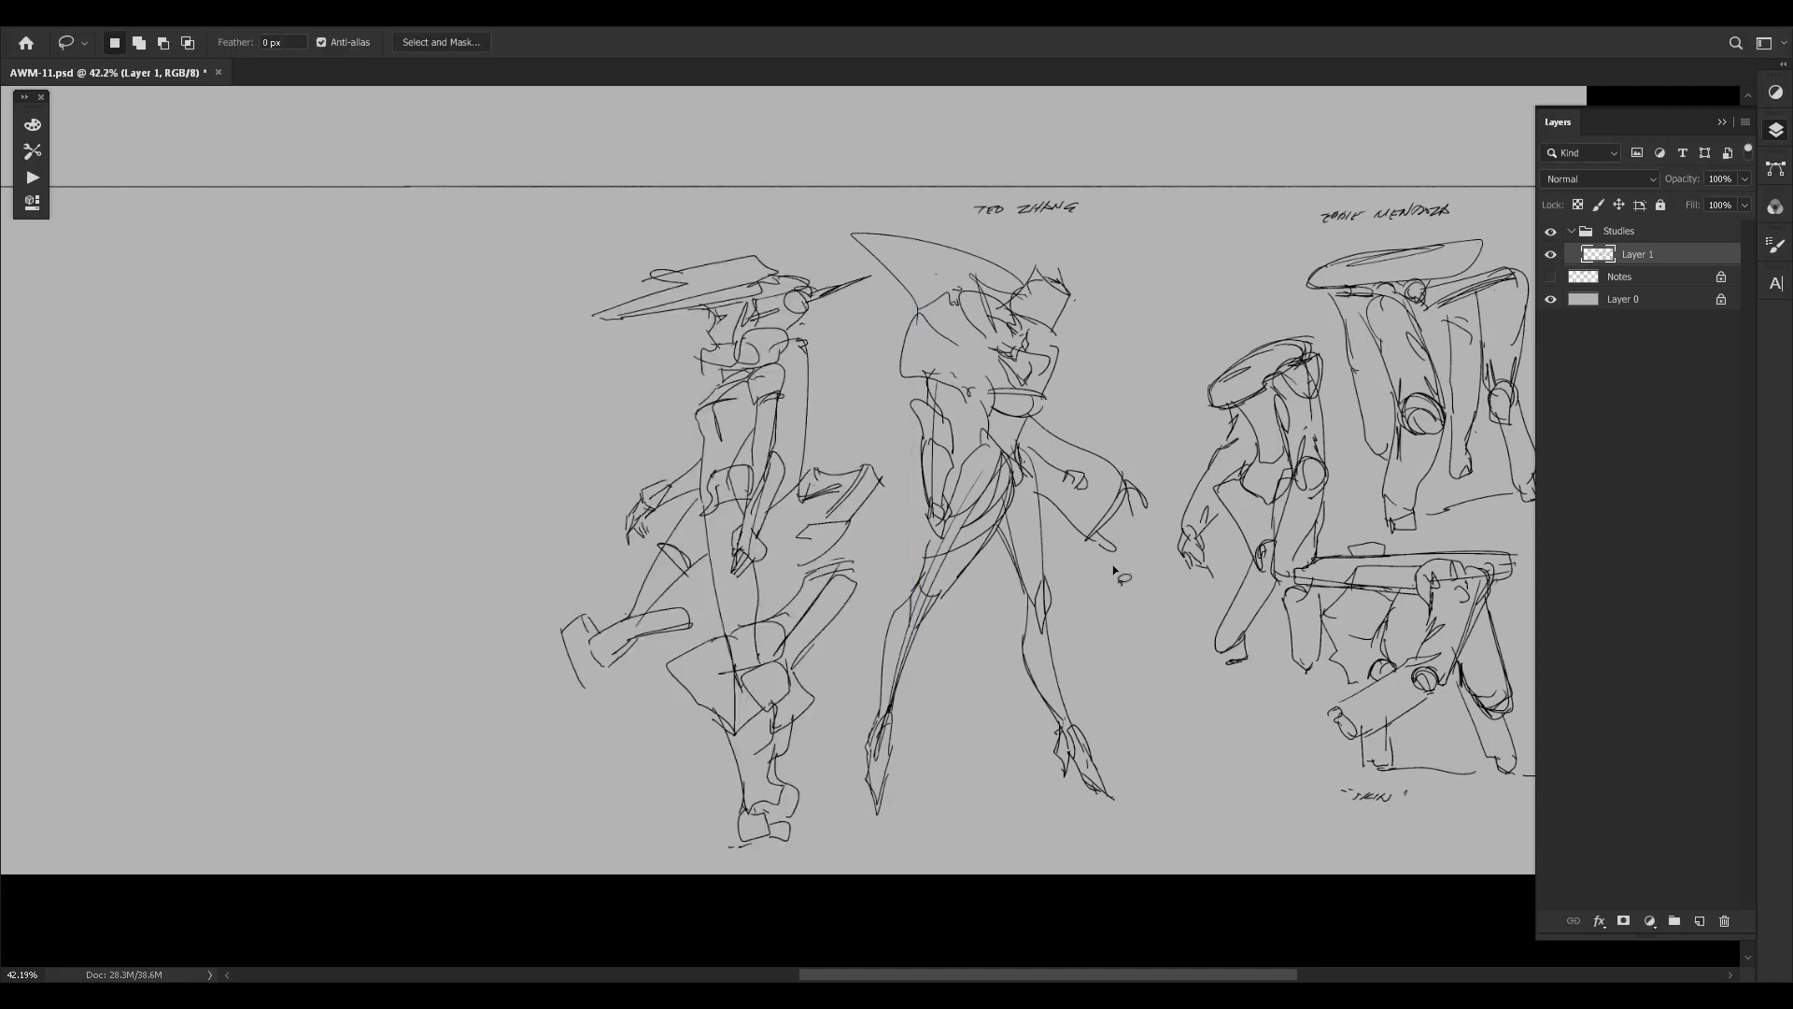
pyautogui.press('b')
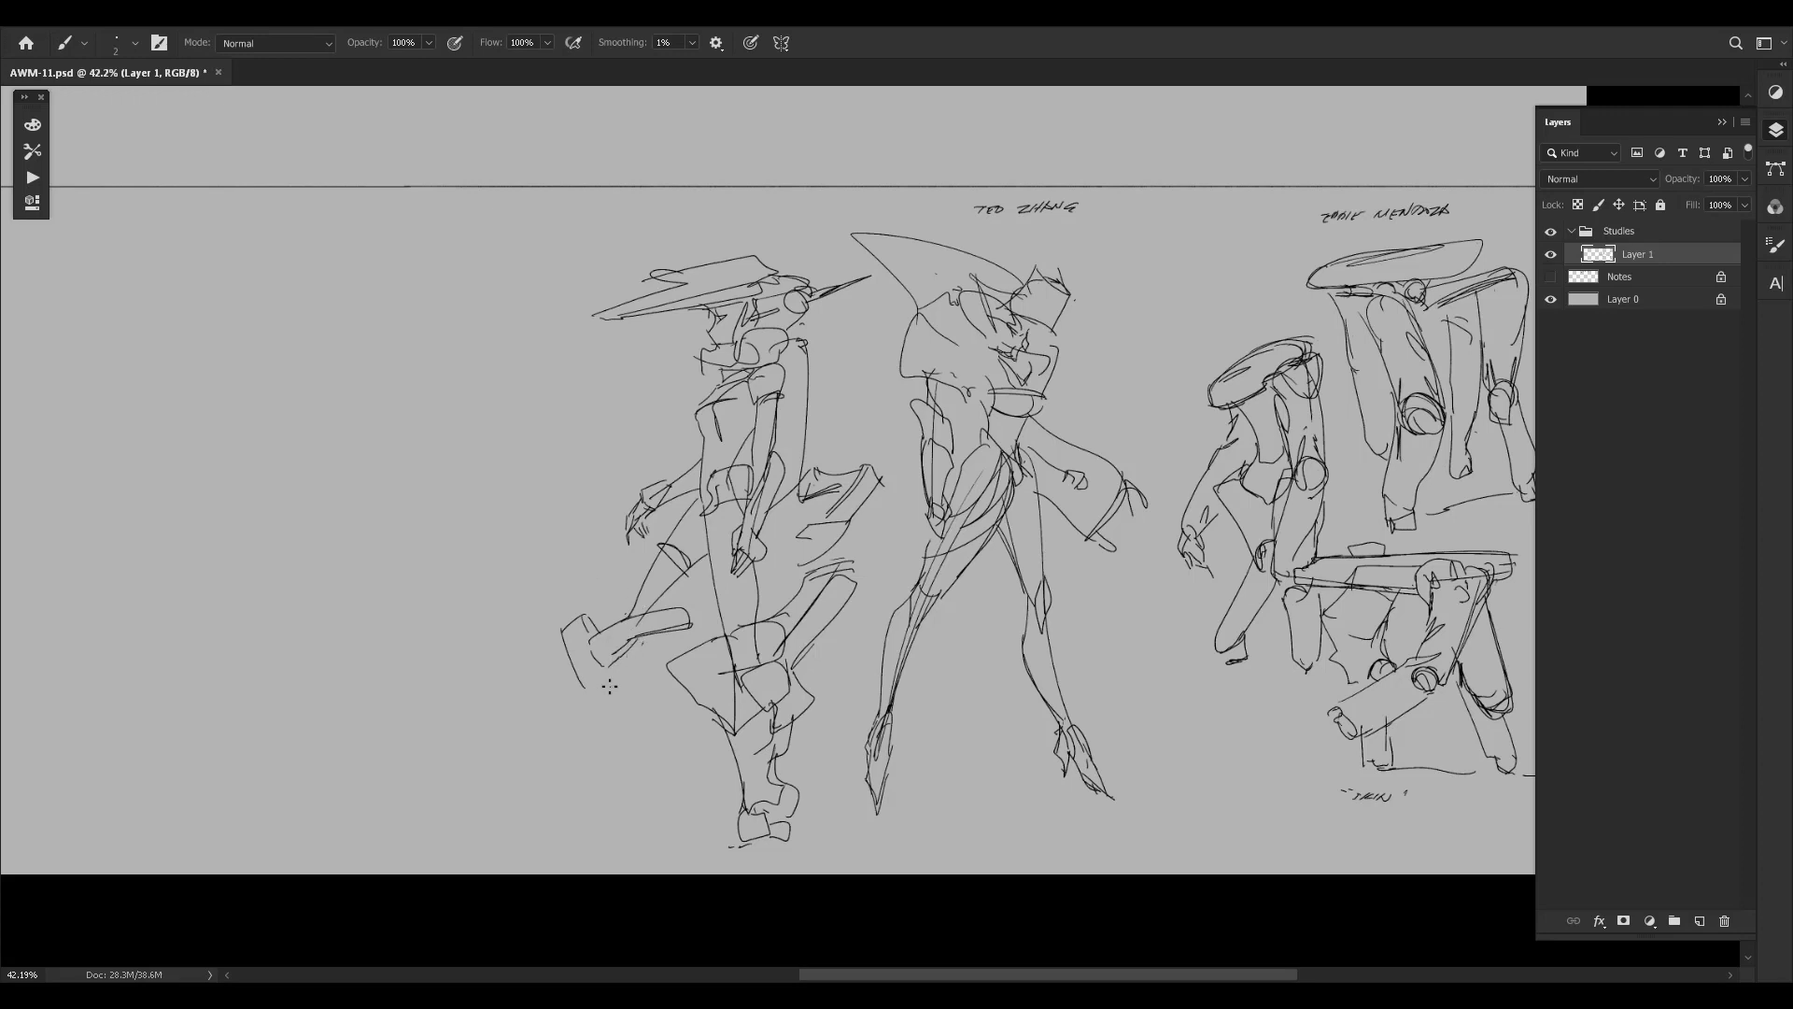
pyautogui.moveTo(597, 665); pyautogui.dragTo(636, 647)
pyautogui.moveTo(555, 648); pyautogui.dragTo(588, 708)
pyautogui.moveTo(589, 706); pyautogui.dragTo(655, 652)
pyautogui.hotkey('ctrl', 'z')
pyautogui.hotkey('ctrl', 'z')
pyautogui.moveTo(606, 702)
pyautogui.mouseDown()
pyautogui.moveTo(648, 739)
pyautogui.moveTo(692, 700)
pyautogui.mouseUp()
pyautogui.moveTo(699, 702)
pyautogui.mouseDown()
pyautogui.moveTo(683, 771)
pyautogui.moveTo(627, 726)
pyautogui.moveTo(651, 757)
pyautogui.moveTo(649, 812)
pyautogui.mouseUp()
# Sketch the hat figure's armored shins and blocky boots, and add contour lines to the thigh armor.
pyautogui.hotkey('ctrl', 'space')
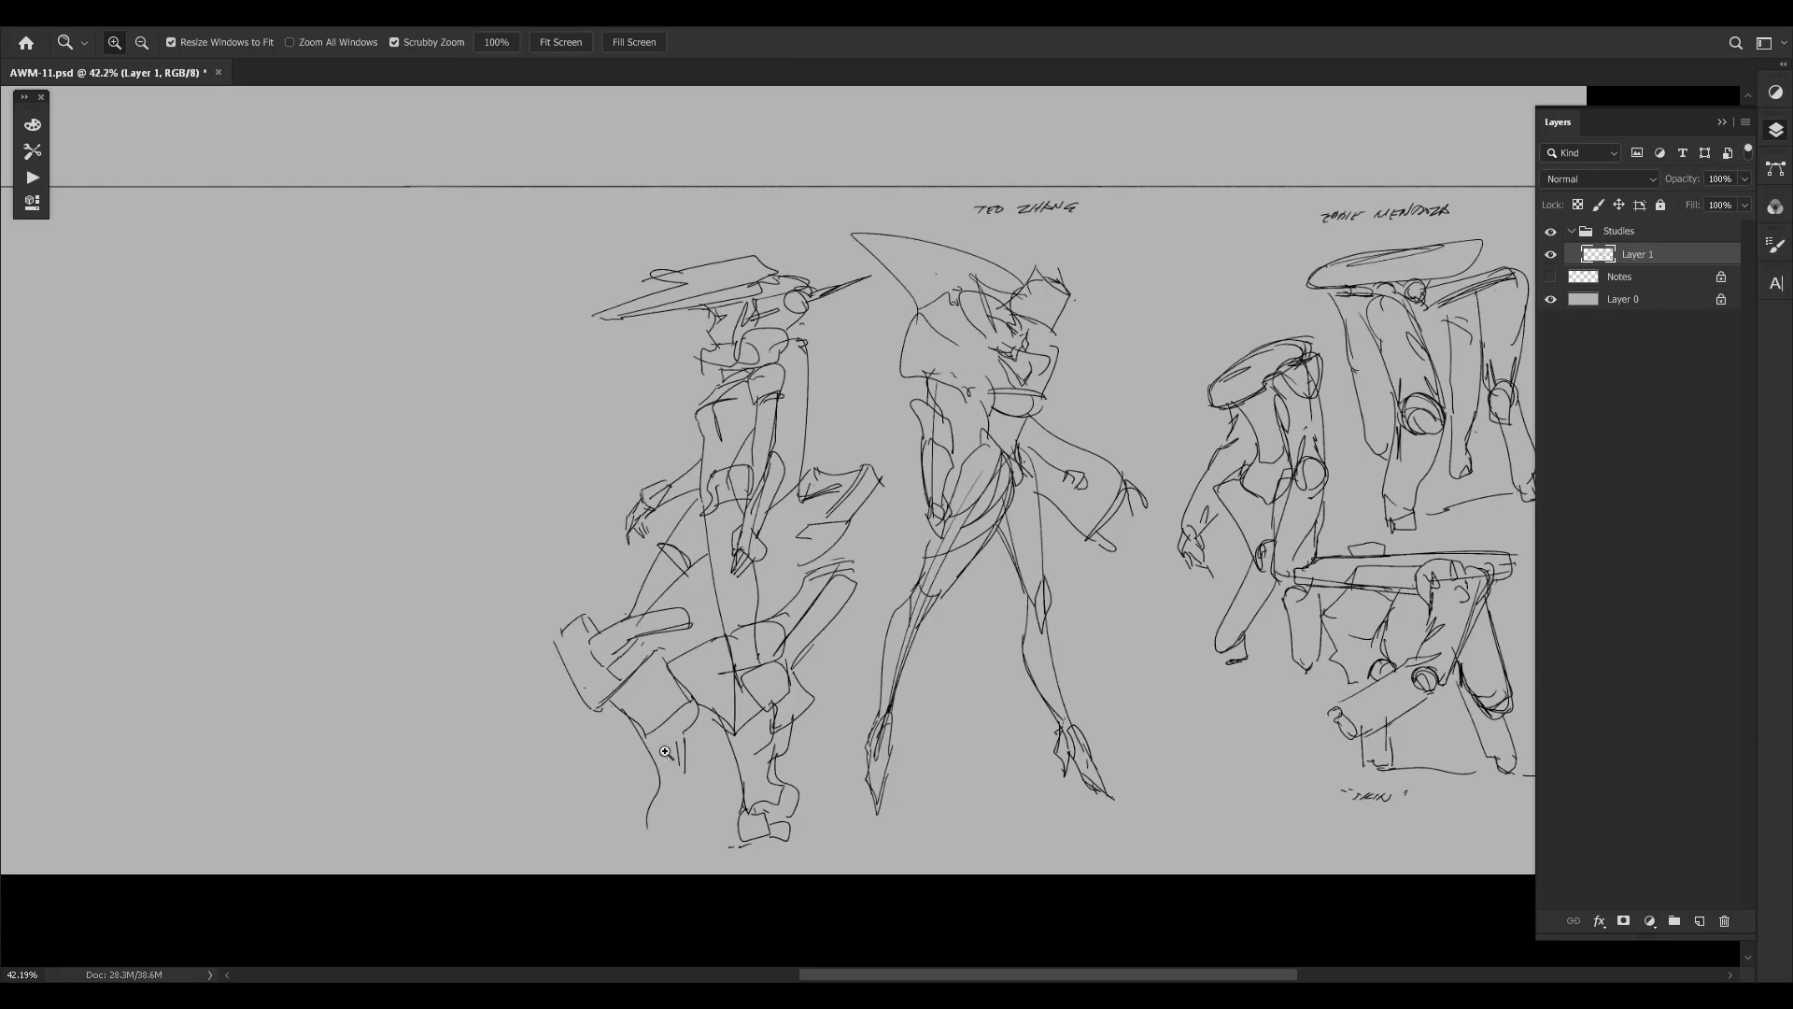
pyautogui.hotkey('ctrl', 'z')
pyautogui.moveTo(632, 715)
pyautogui.mouseDown()
pyautogui.moveTo(656, 796)
pyautogui.moveTo(667, 763)
pyautogui.moveTo(640, 852)
pyautogui.moveTo(799, 813)
pyautogui.mouseUp()
pyautogui.moveTo(658, 852)
pyautogui.mouseDown()
pyautogui.moveTo(697, 842)
pyautogui.moveTo(687, 766)
pyautogui.mouseUp()
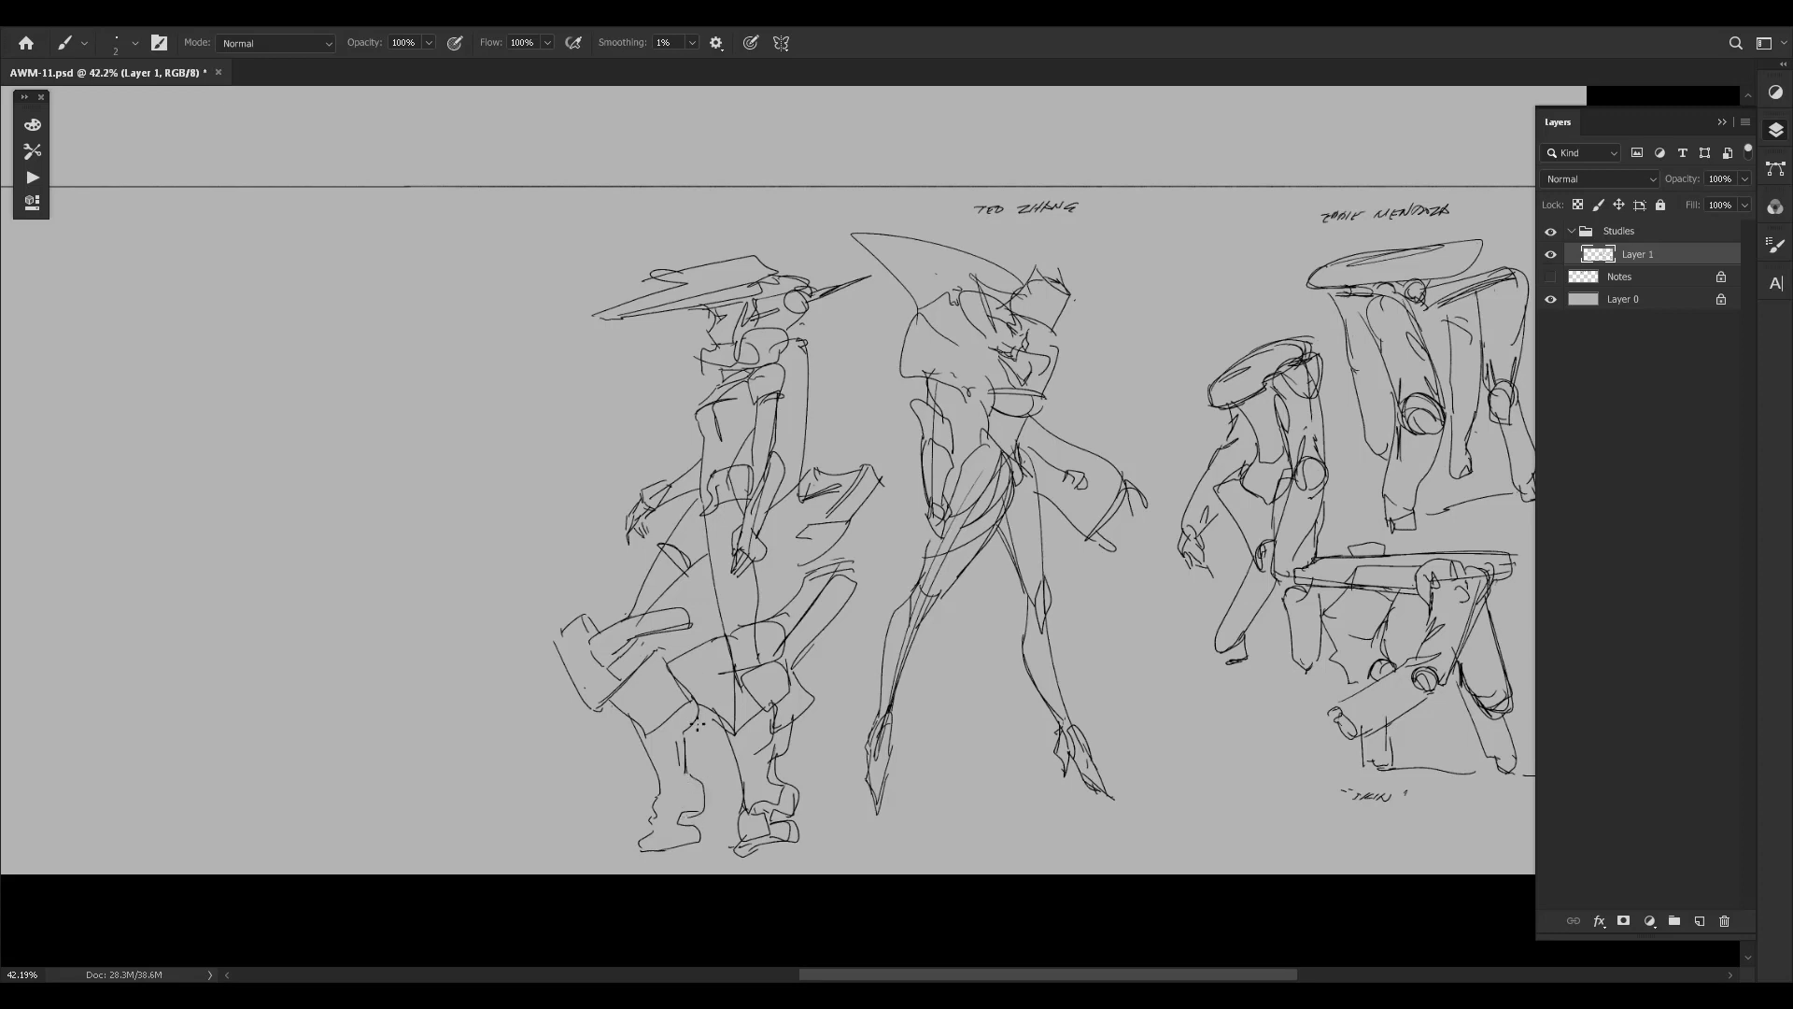
pyautogui.moveTo(624, 651); pyautogui.dragTo(698, 626)
# Erase the overlapping lines inside the hat figure's leg armor and redraw the edge of the rear armor plate.
pyautogui.press('e')
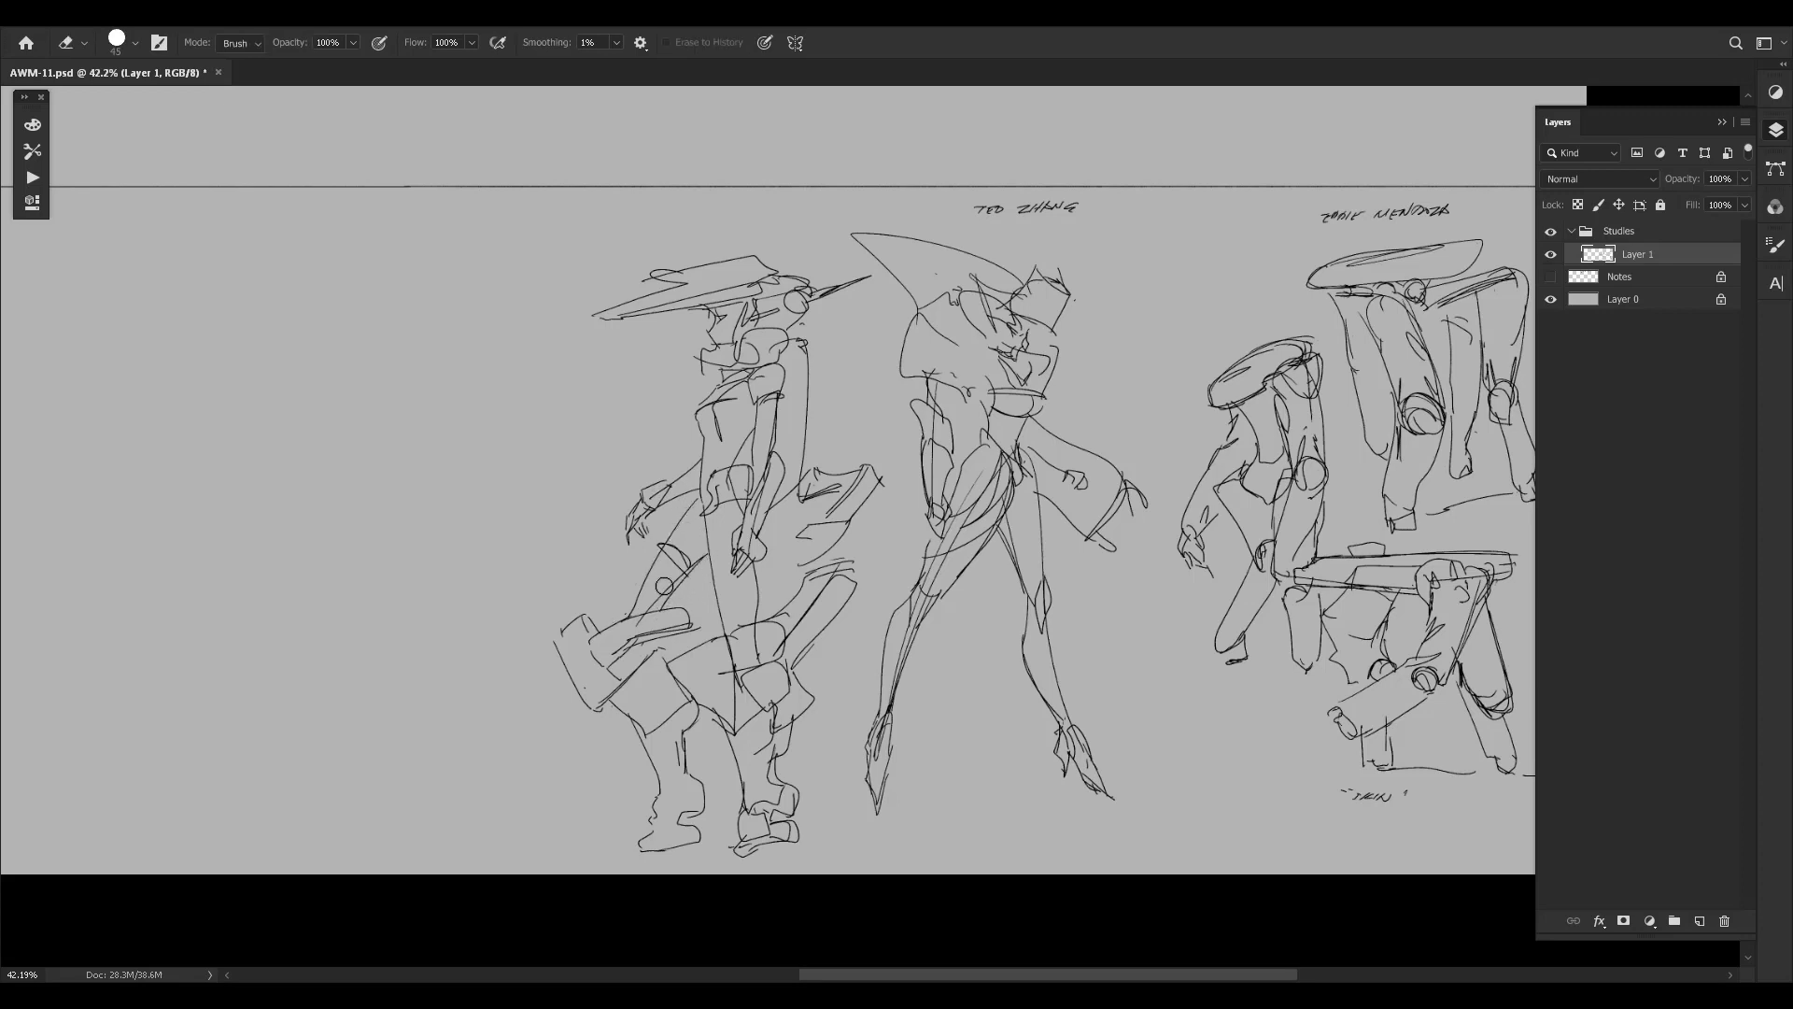
pyautogui.moveTo(805, 600)
pyautogui.mouseDown()
pyautogui.moveTo(736, 646)
pyautogui.moveTo(736, 708)
pyautogui.moveTo(734, 666)
pyautogui.moveTo(796, 590)
pyautogui.mouseUp()
pyautogui.press('b')
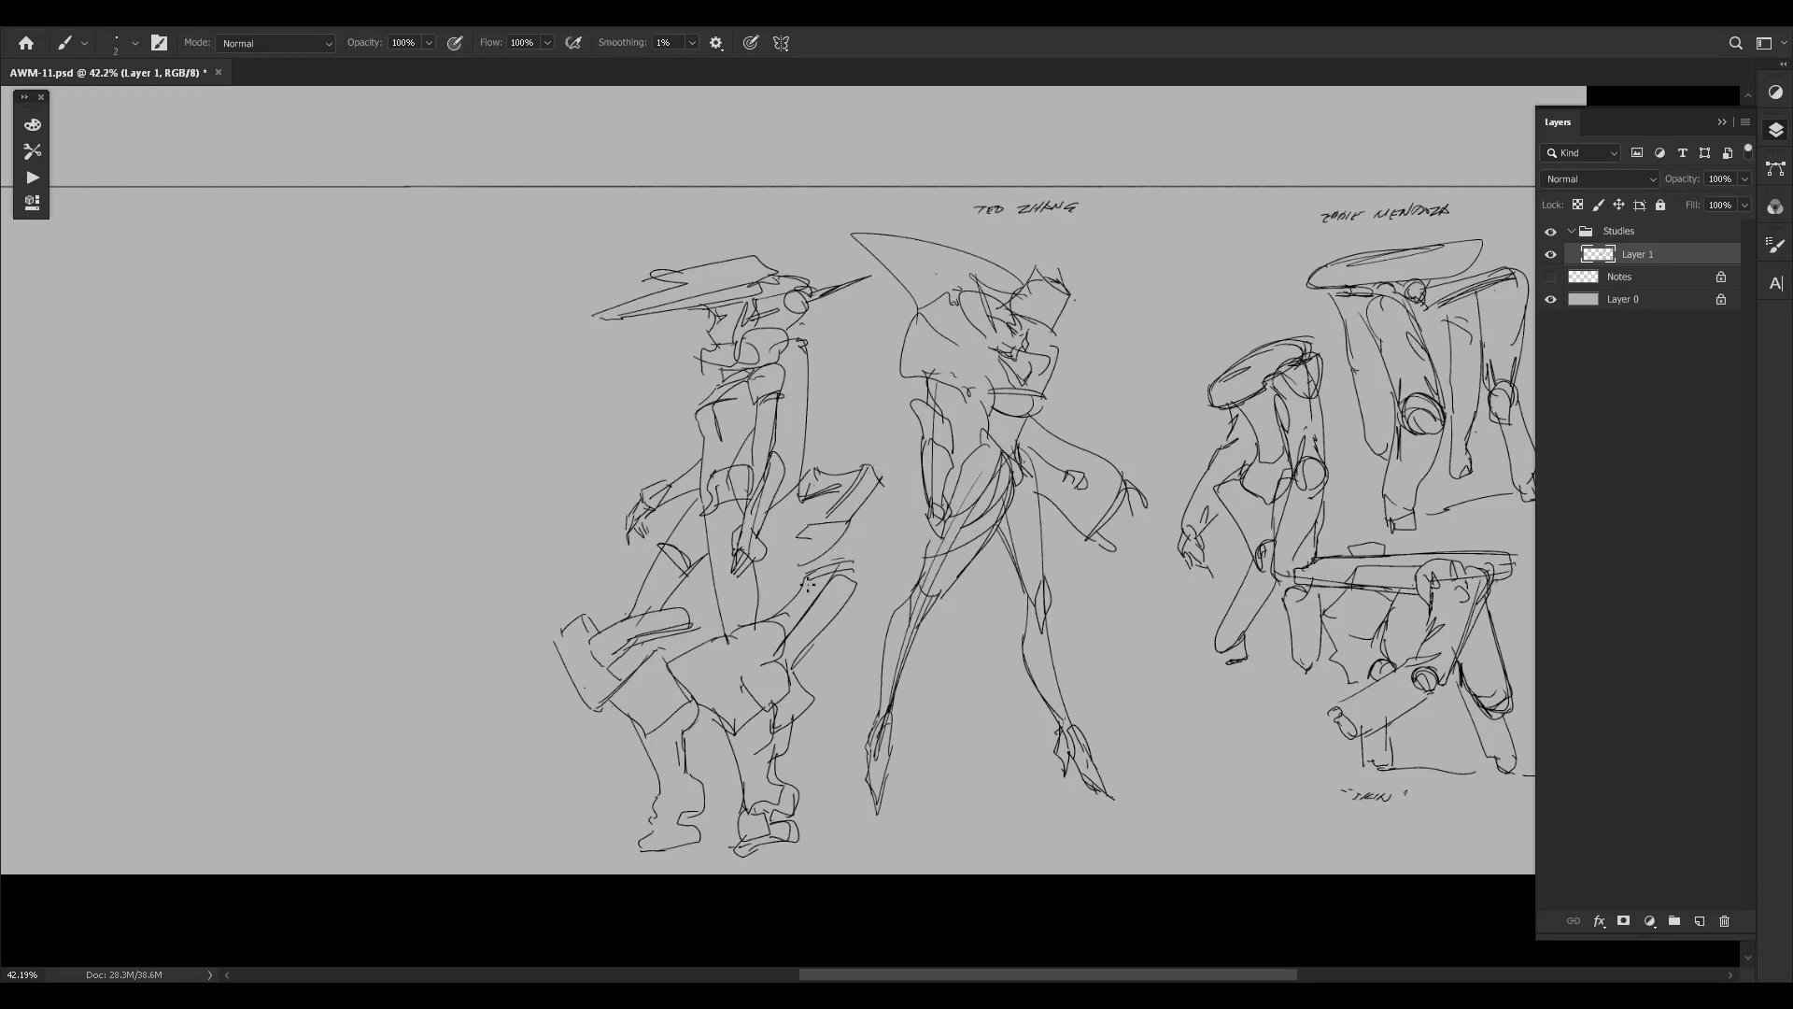
pyautogui.moveTo(764, 591); pyautogui.dragTo(847, 599)
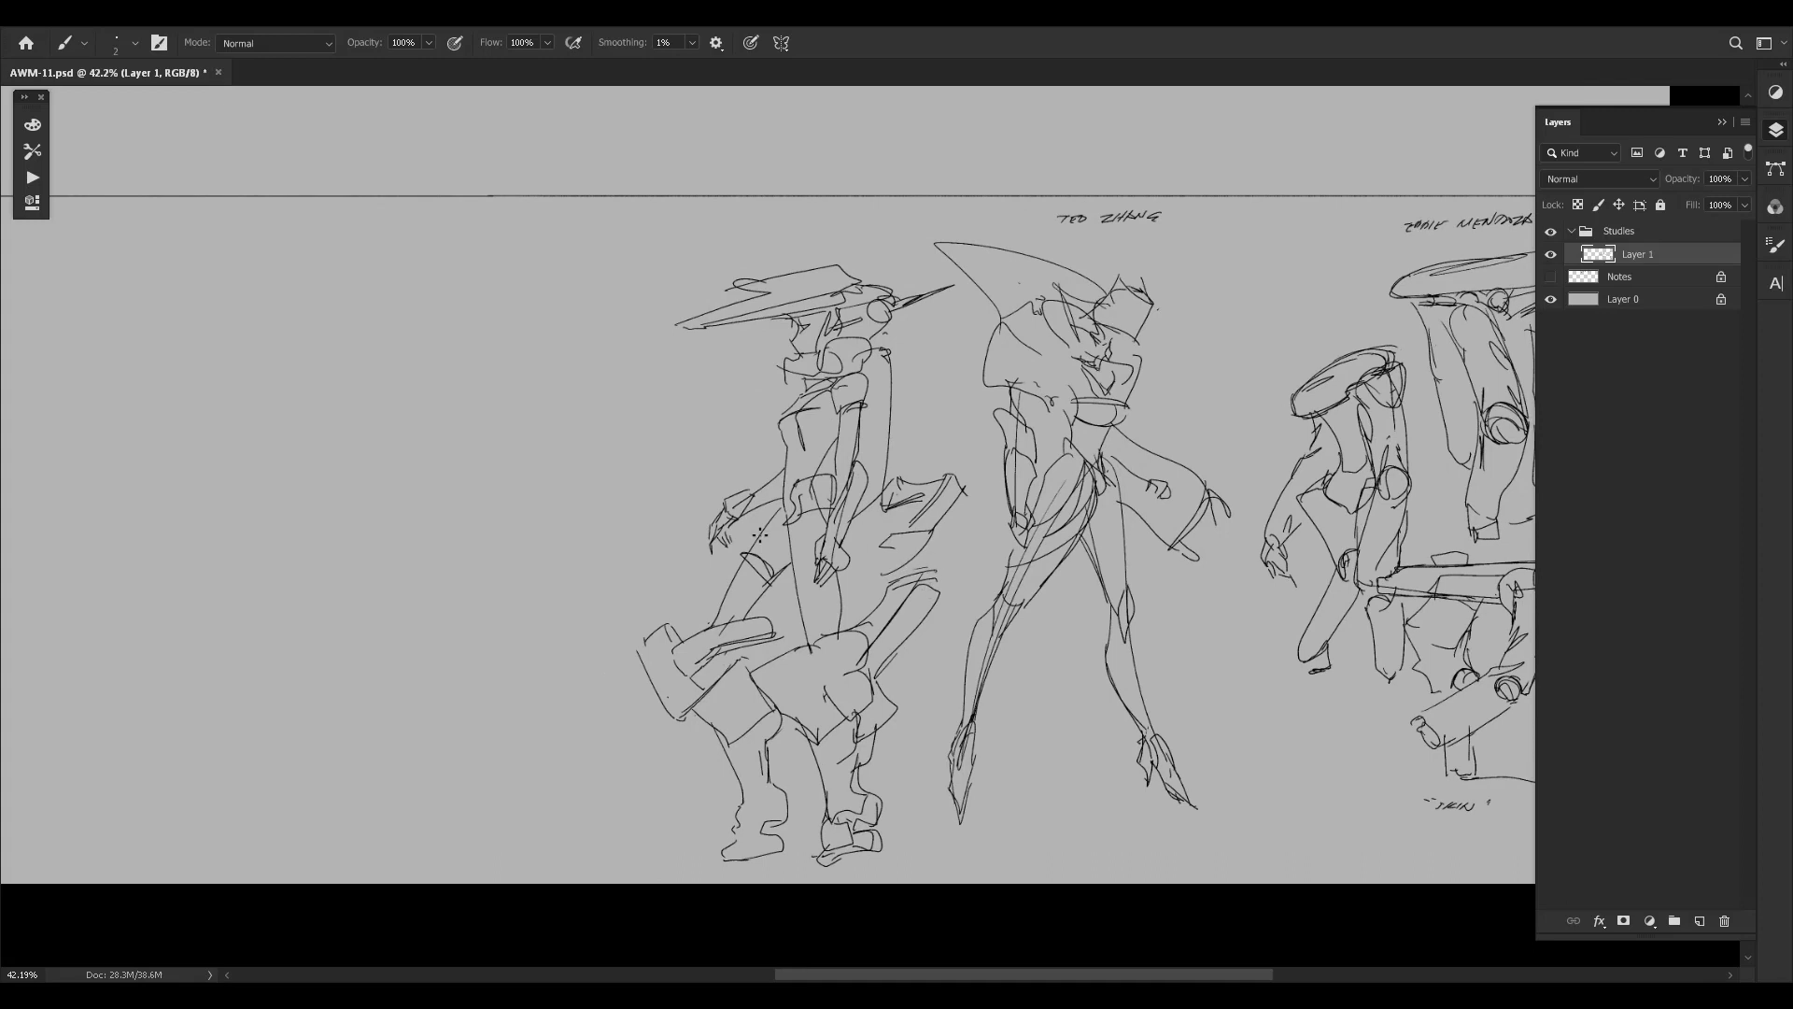
pyautogui.moveTo(708, 532); pyautogui.dragTo(2, 676)
pyautogui.moveTo(75, 671); pyautogui.dragTo(707, 557)
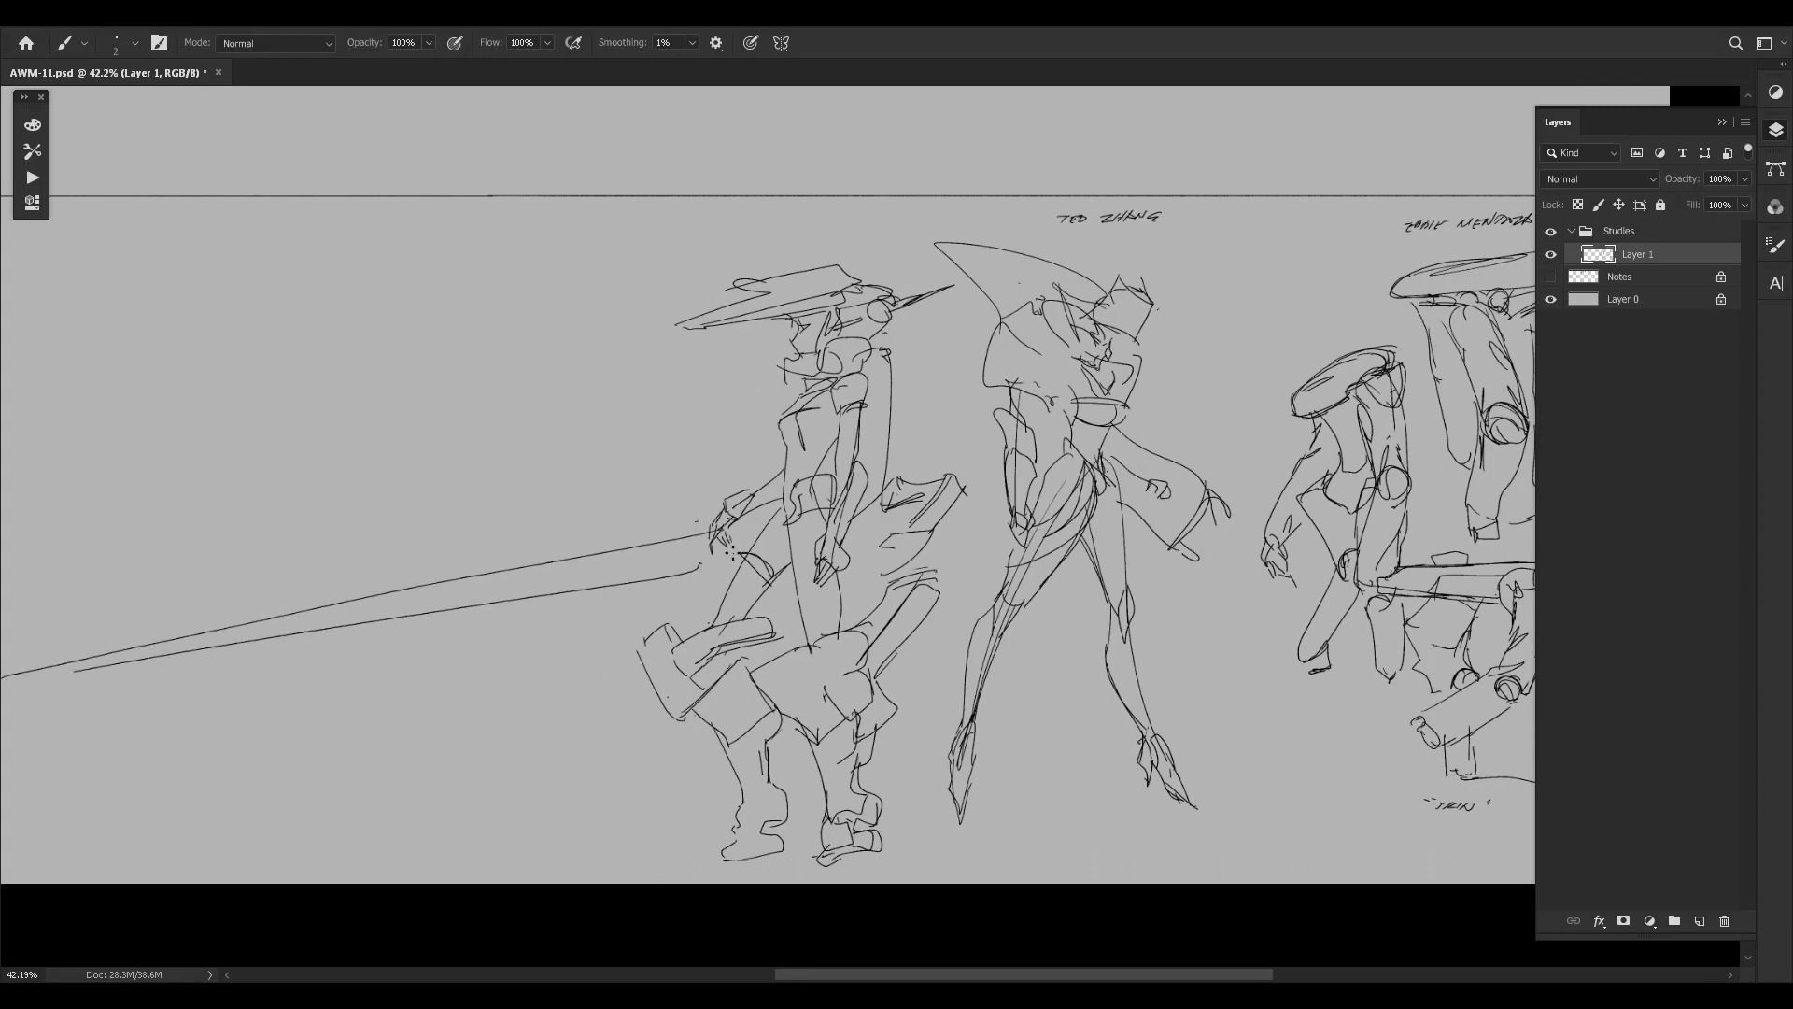
pyautogui.moveTo(476, 599)
pyautogui.mouseDown()
pyautogui.moveTo(621, 627)
pyautogui.moveTo(565, 516)
pyautogui.moveTo(628, 680)
pyautogui.mouseUp()
pyautogui.hotkey('ctrl', 'z')
pyautogui.hotkey('ctrl', 'z')
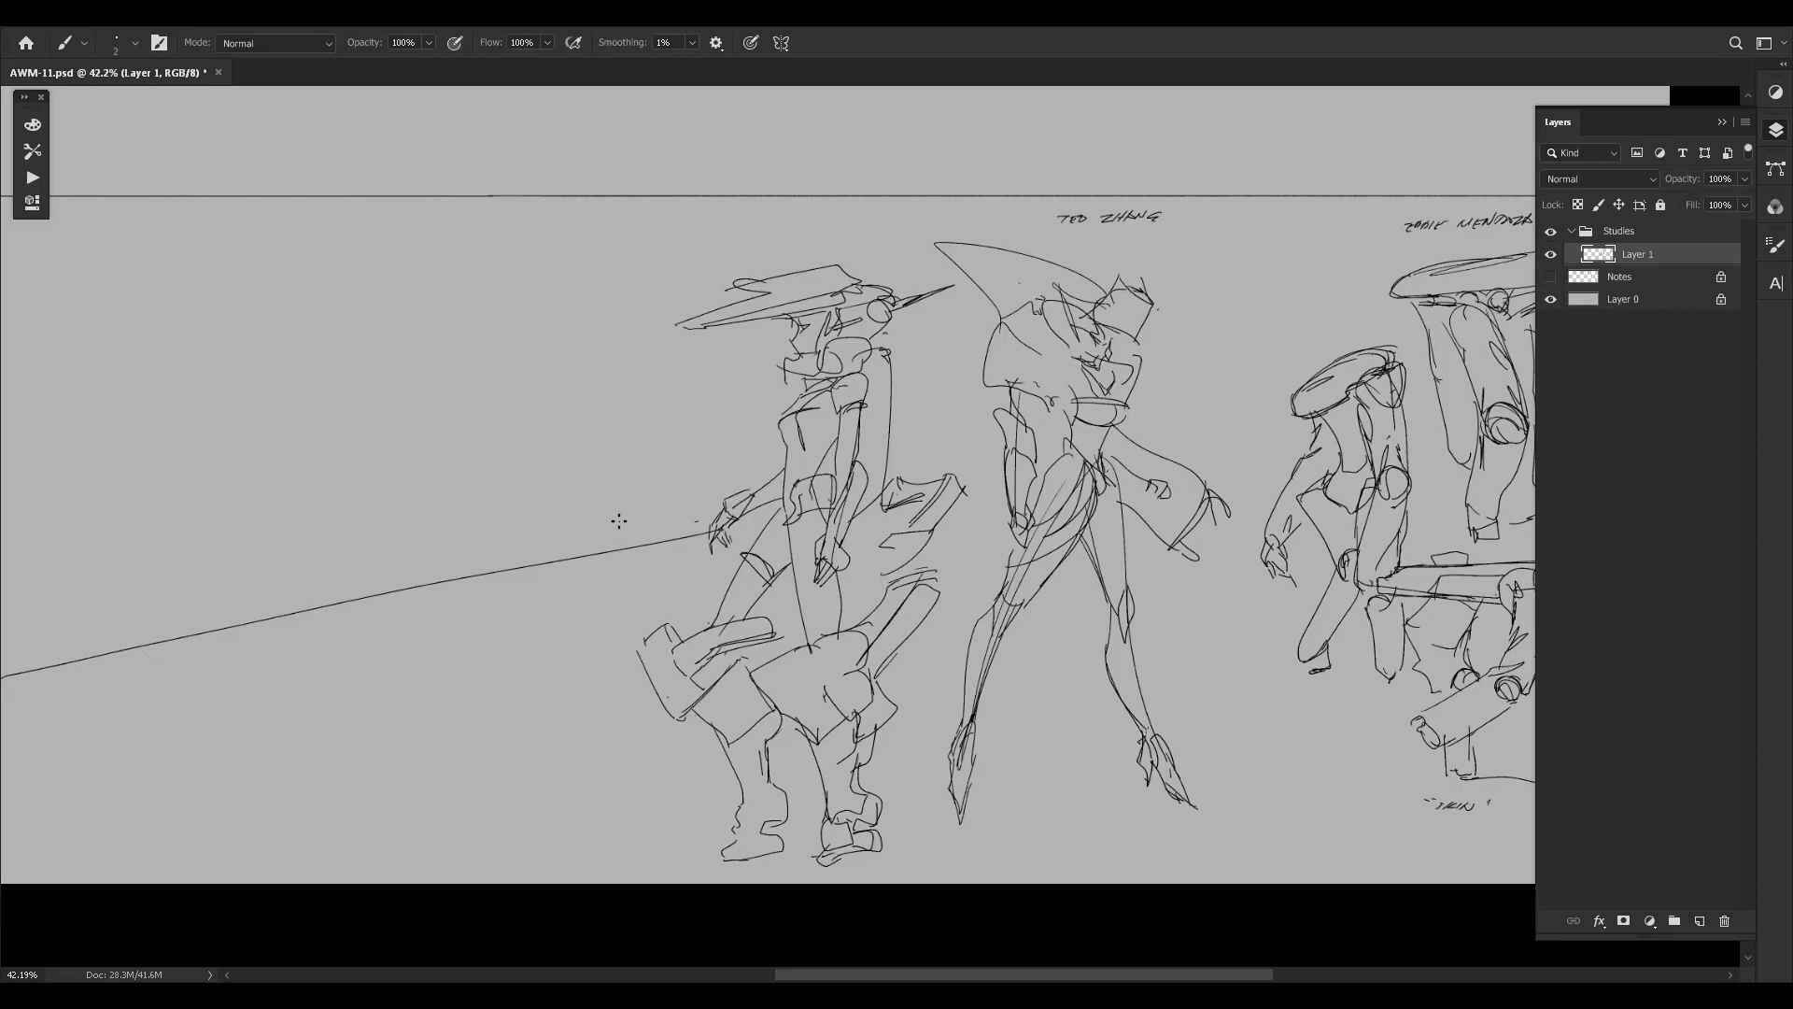
pyautogui.hotkey('ctrl', 'z')
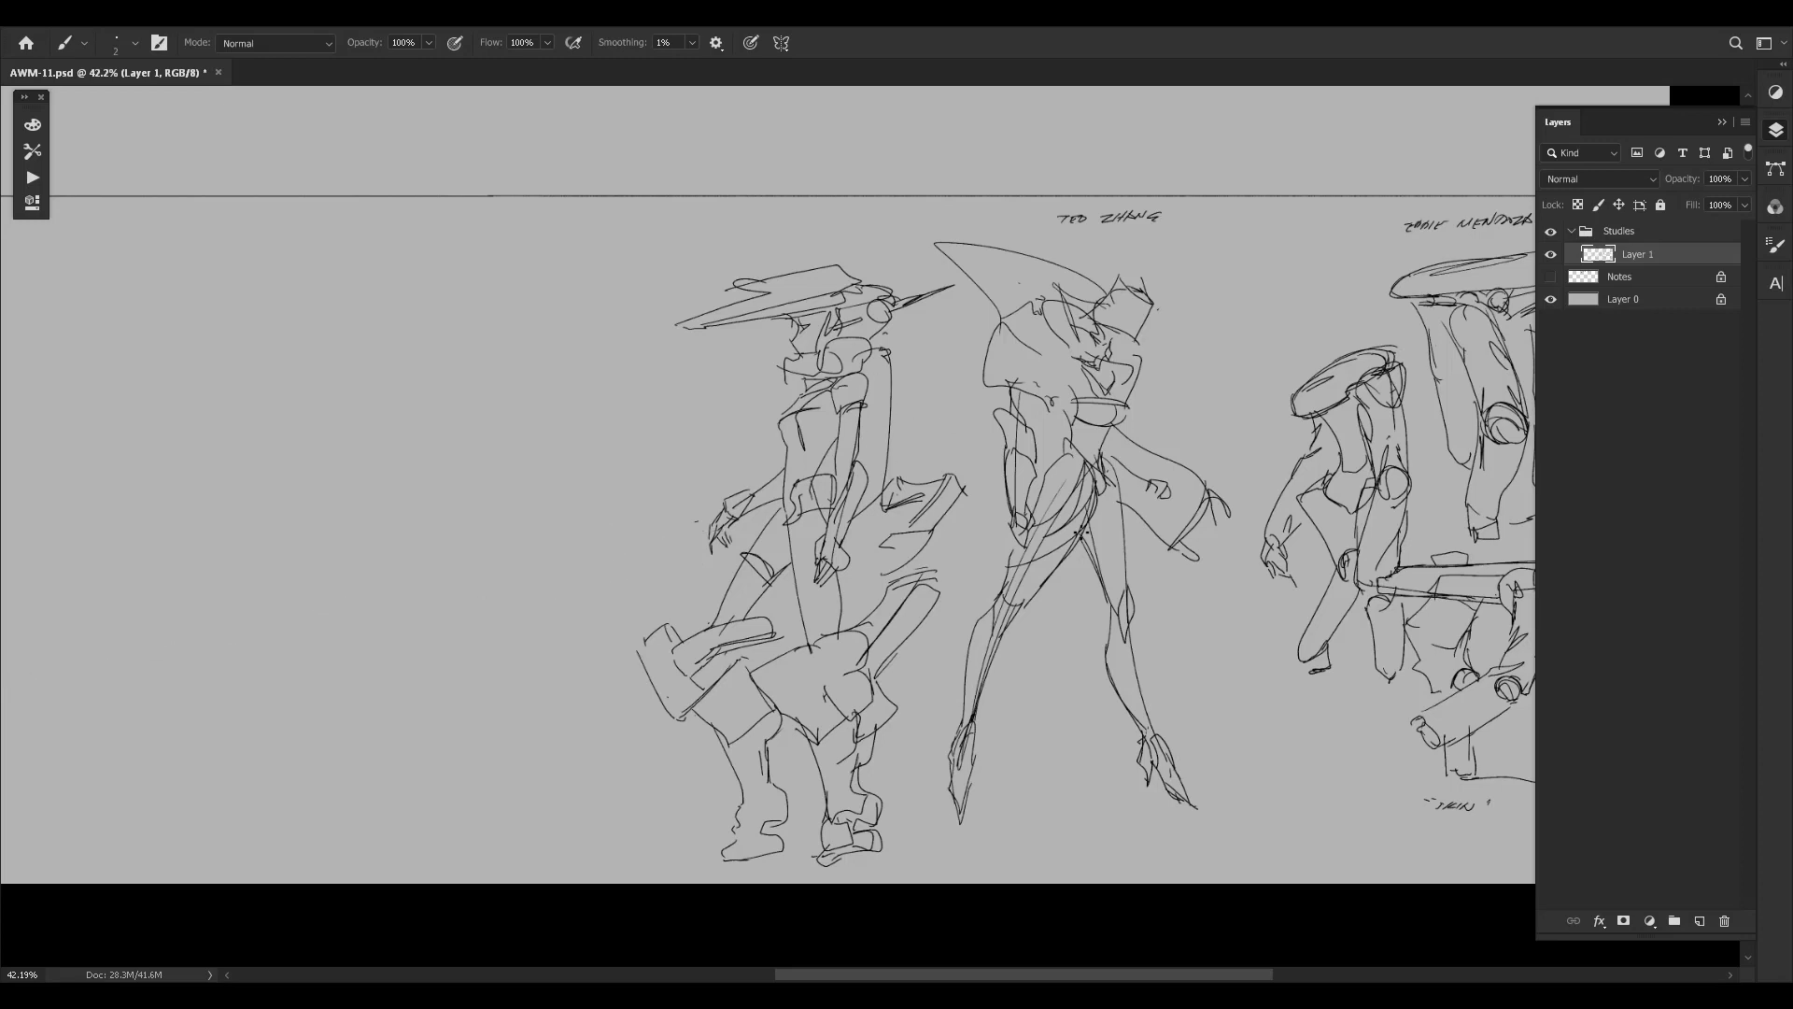
# Lasso the whole hat figure, nudge it slightly right and down, and deselect it.
pyautogui.moveTo(1000, 627)
pyautogui.mouseDown()
pyautogui.moveTo(947, 646)
pyautogui.moveTo(836, 899)
pyautogui.moveTo(644, 234)
pyautogui.moveTo(895, 287)
pyautogui.moveTo(923, 448)
pyautogui.mouseUp()
pyautogui.press('l')
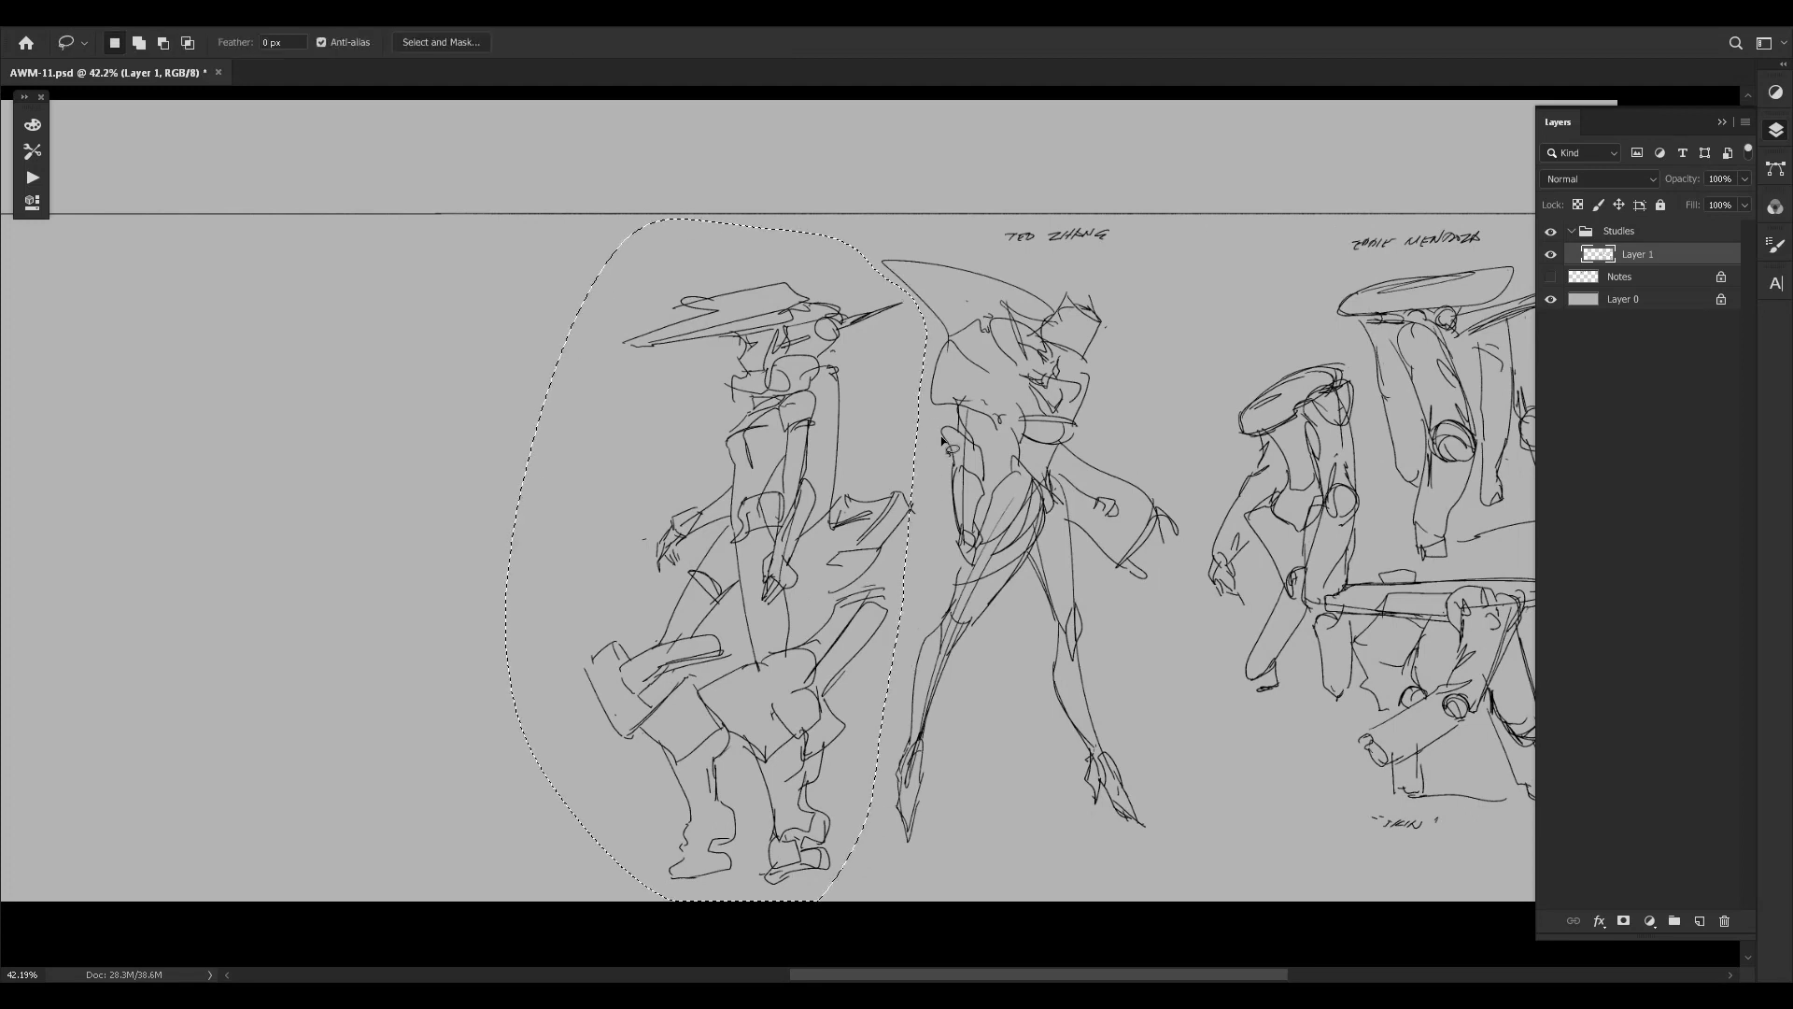
pyautogui.hotkey('ctrl', 't')
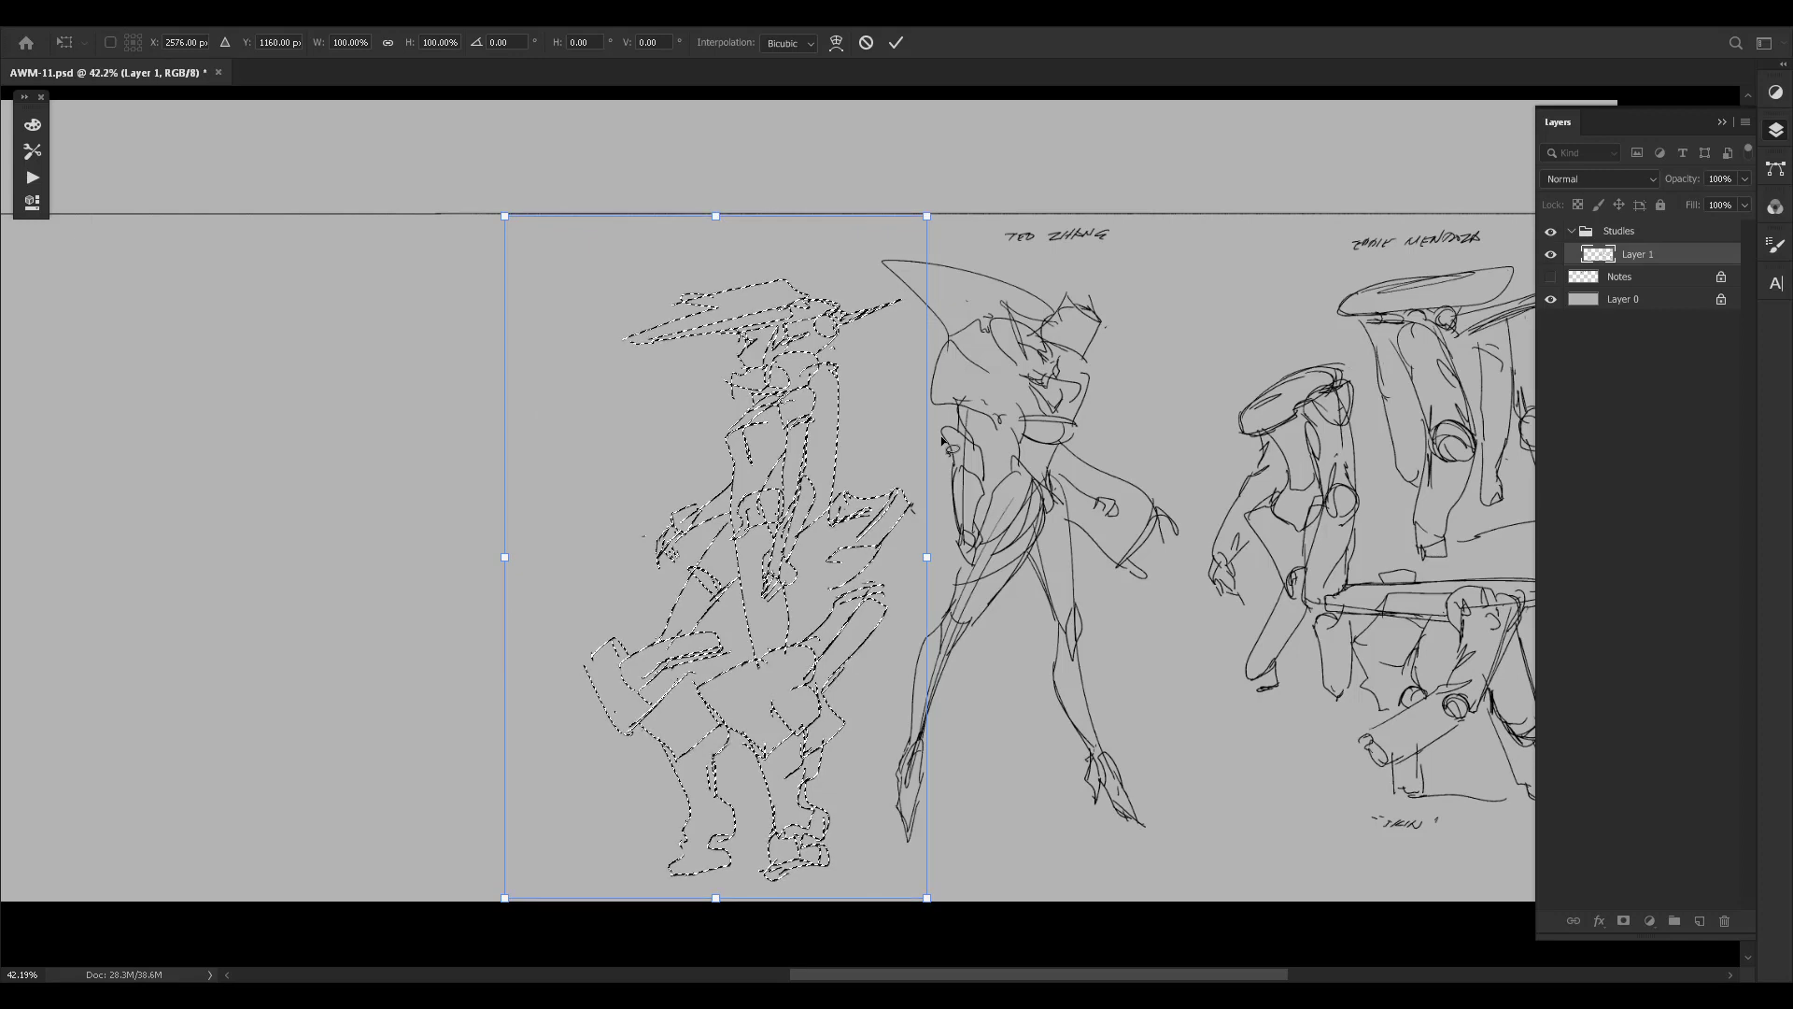
pyautogui.moveTo(822, 641); pyautogui.dragTo(832, 644)
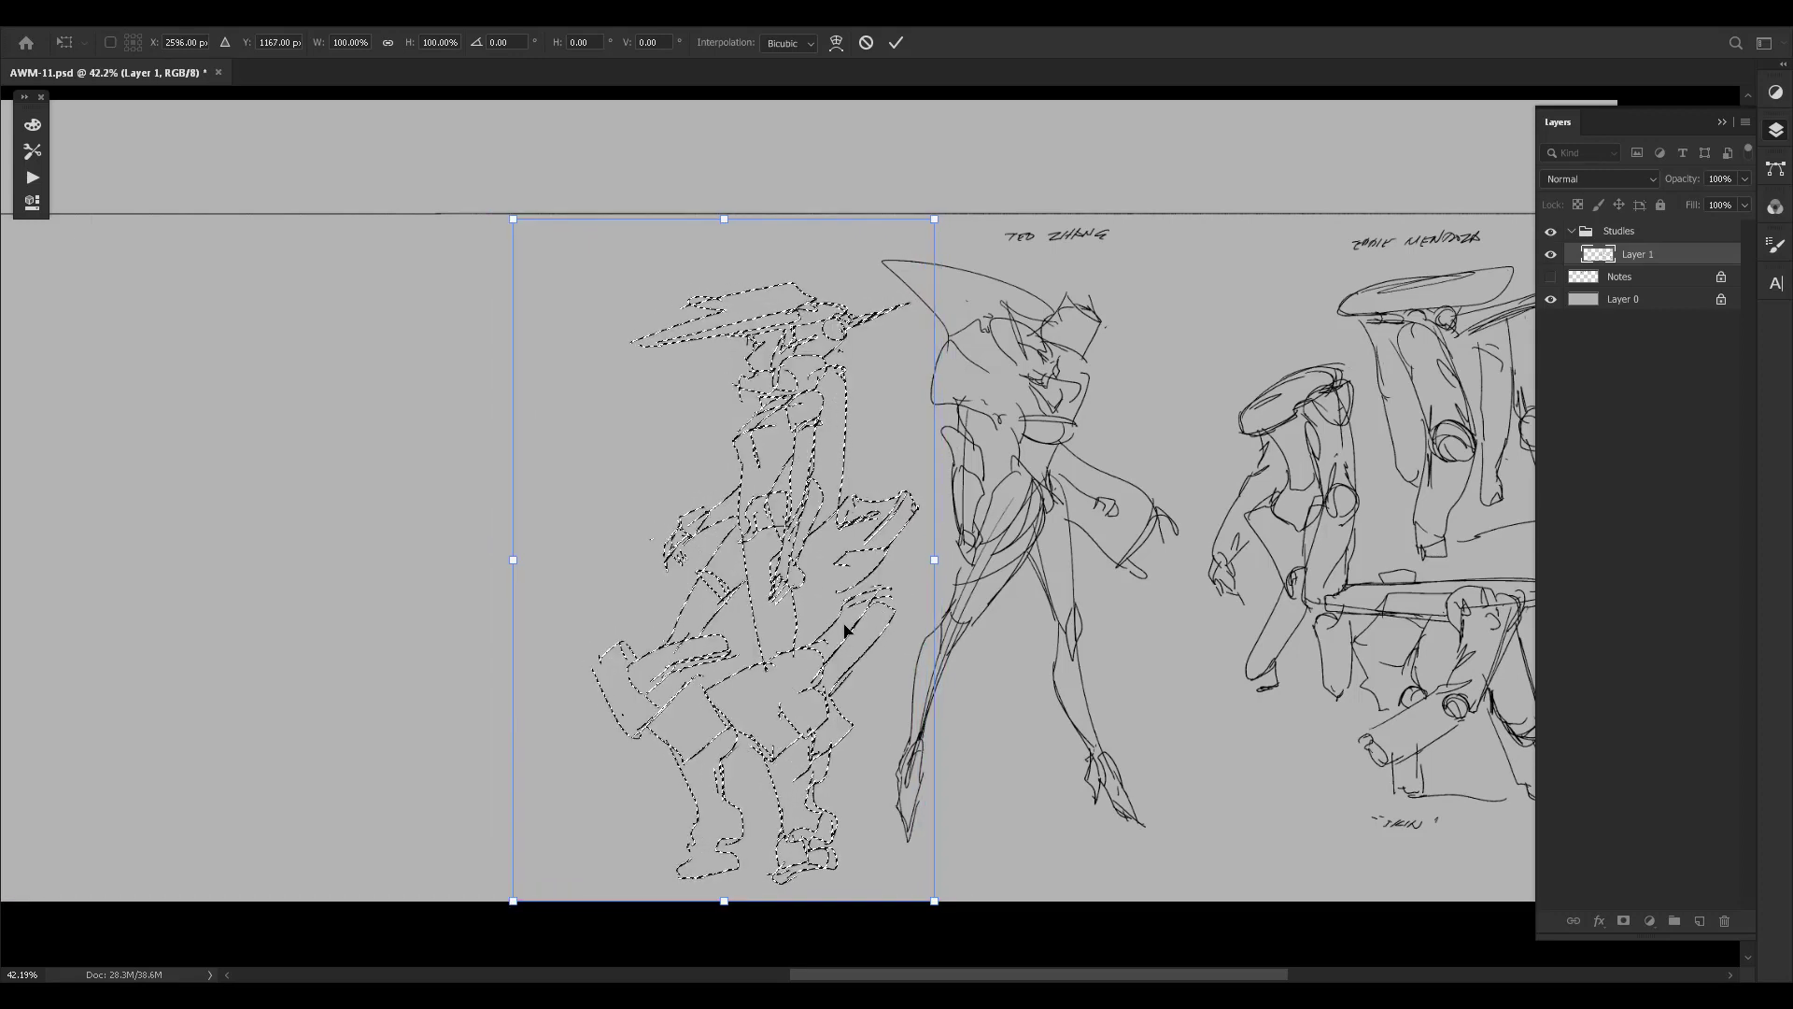
pyautogui.press('Return')
pyautogui.hotkey('ctrl', 'd')
pyautogui.moveTo(1126, 642); pyautogui.dragTo(1058, 707)
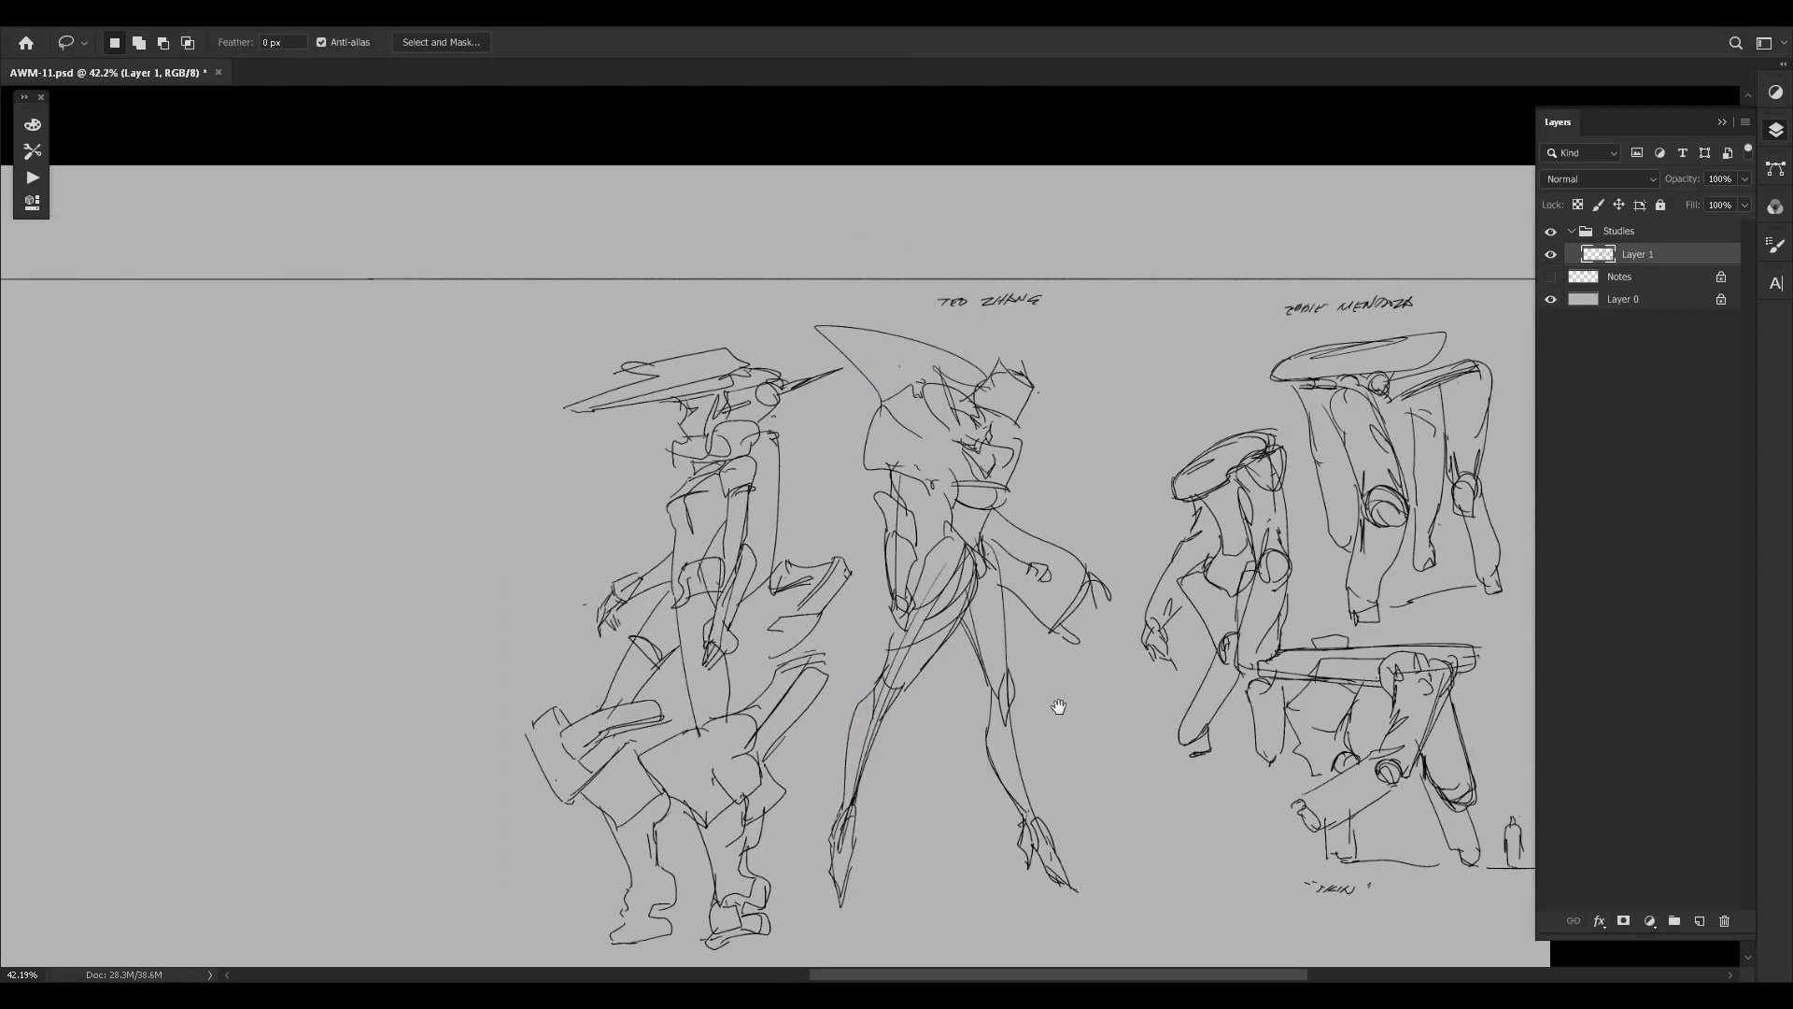
pyautogui.moveTo(495, 504)
pyautogui.mouseDown()
pyautogui.moveTo(1219, 490)
pyautogui.moveTo(967, 349)
pyautogui.mouseUp()
pyautogui.moveTo(963, 567)
pyautogui.mouseDown()
pyautogui.moveTo(934, 558)
pyautogui.moveTo(925, 437)
pyautogui.mouseUp()
pyautogui.moveTo(1089, 419); pyautogui.dragTo(1097, 551)
pyautogui.moveTo(1199, 388); pyautogui.dragTo(1193, 386)
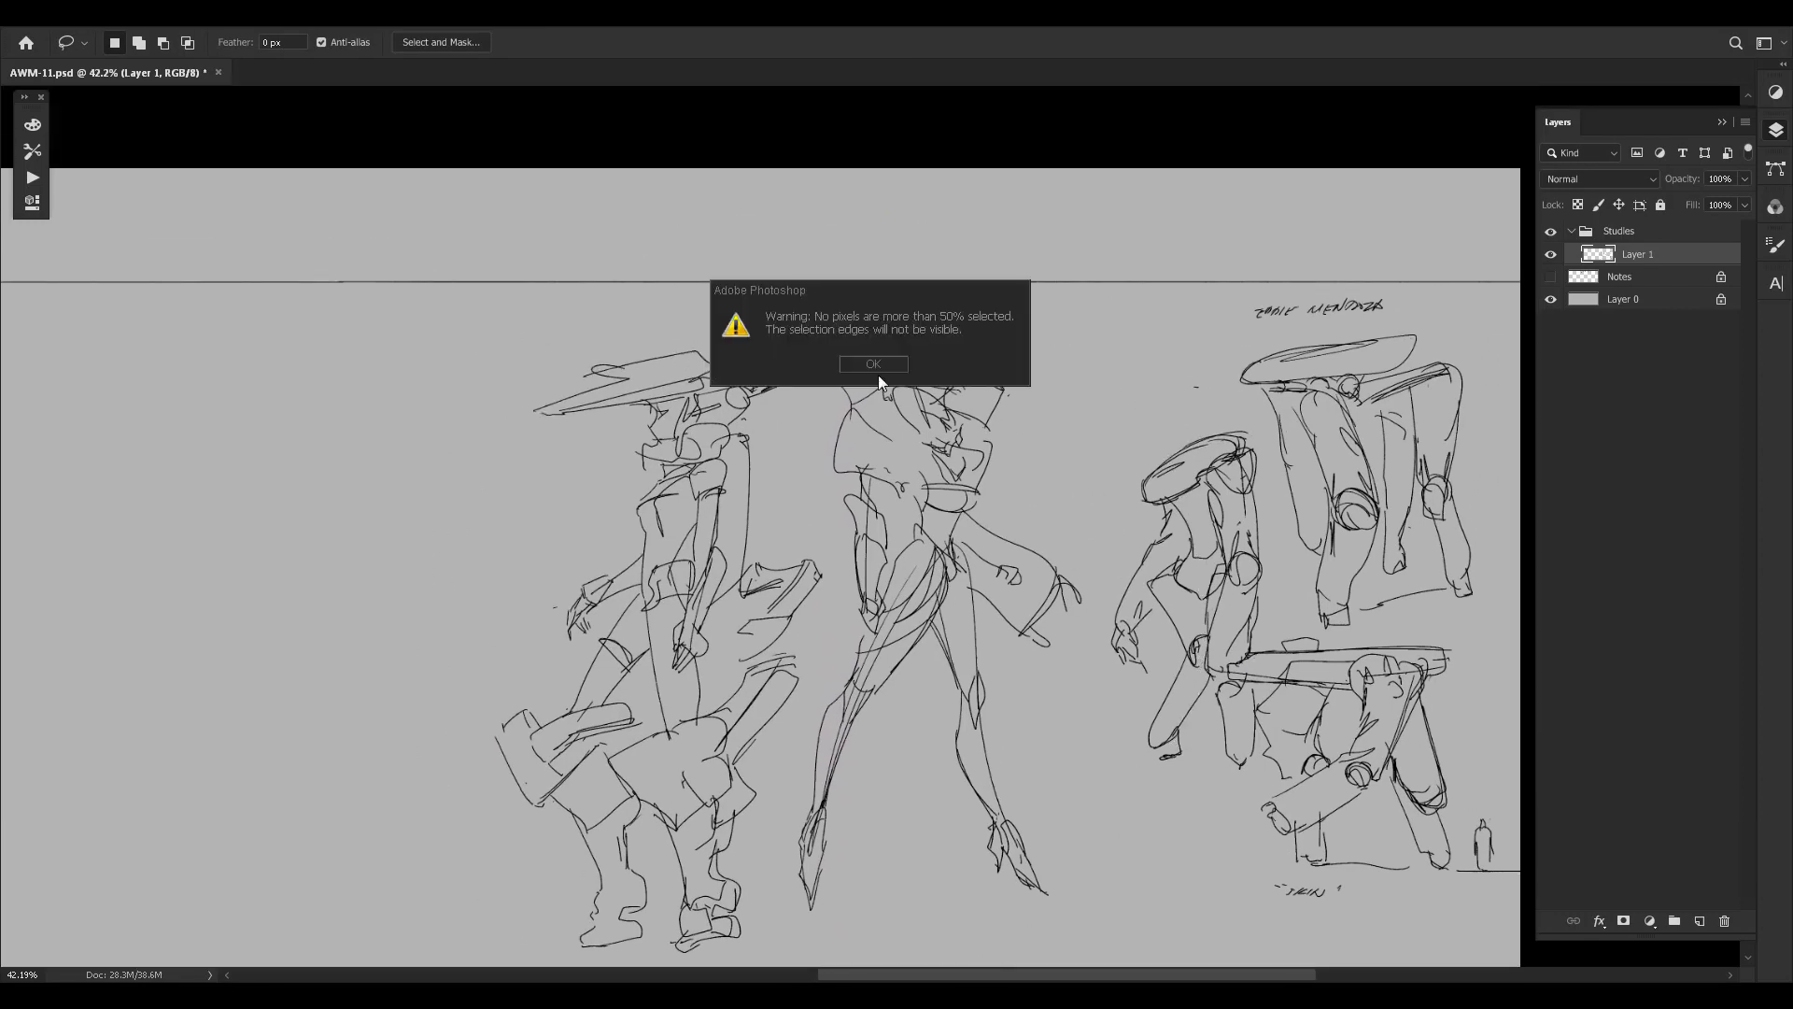
pyautogui.click(876, 365)
pyautogui.moveTo(889, 629); pyautogui.dragTo(834, 563)
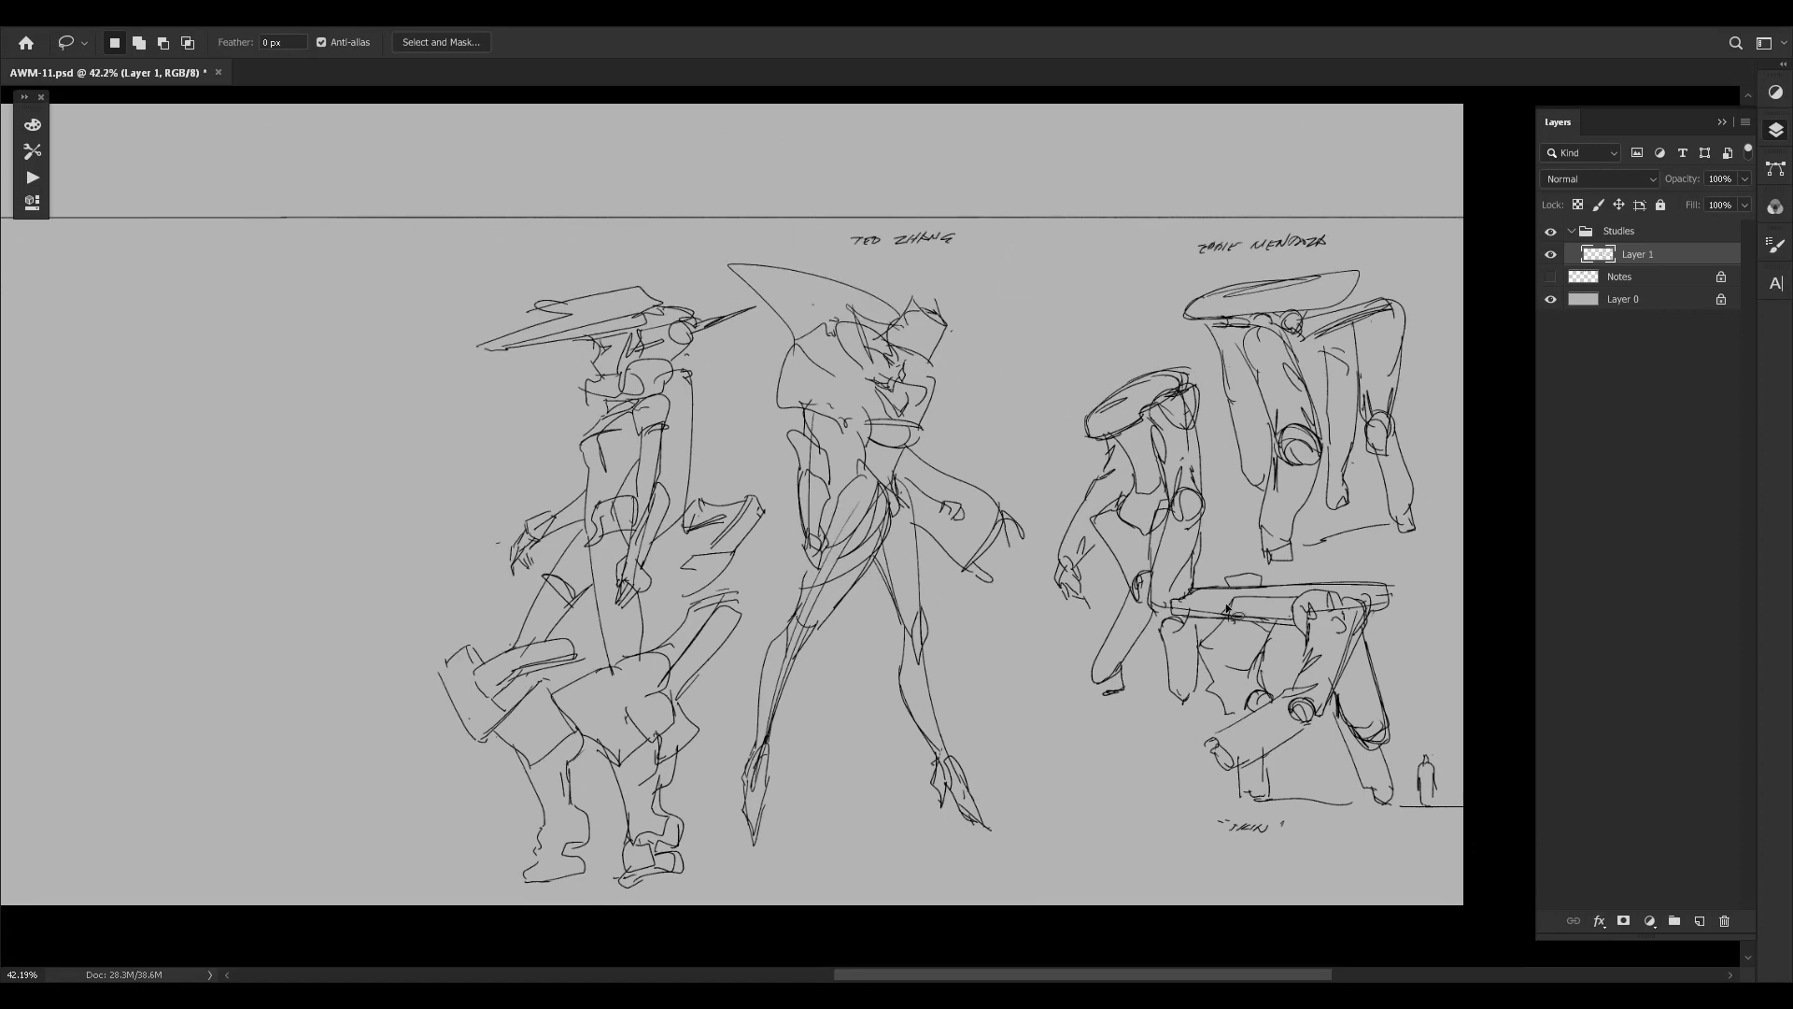
pyautogui.moveTo(1180, 639); pyautogui.dragTo(1270, 653)
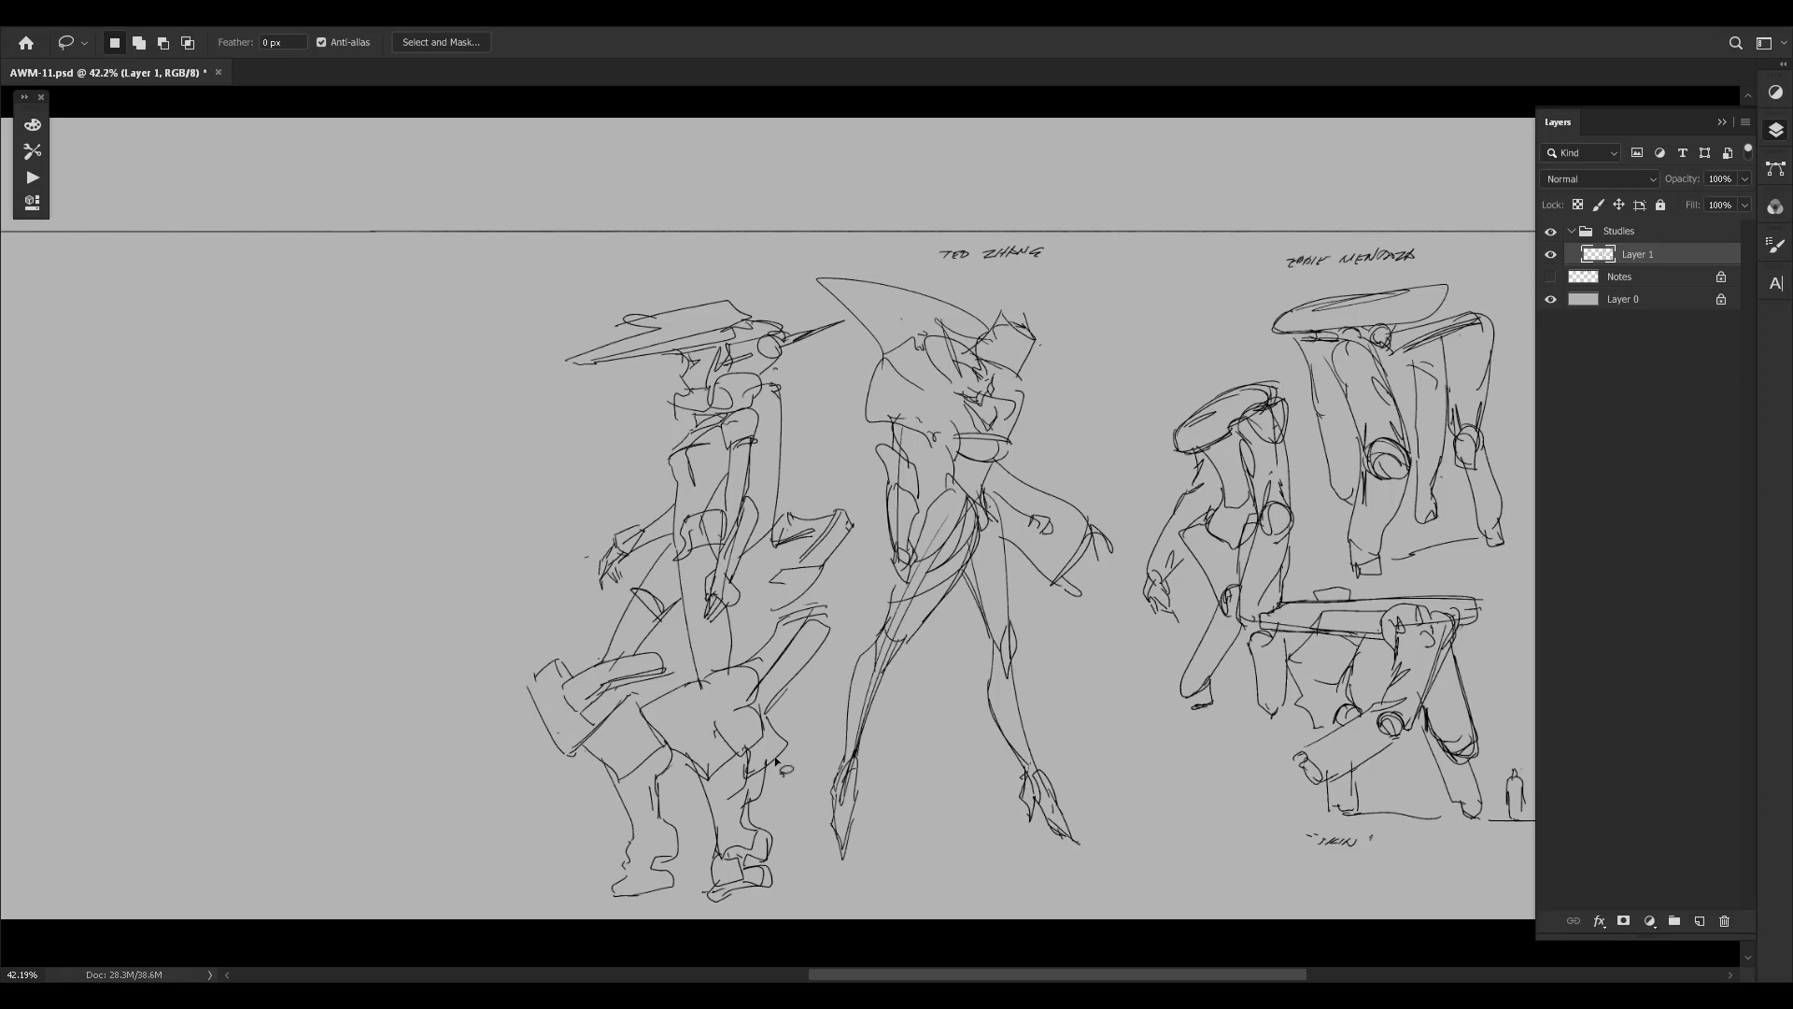
pyautogui.moveTo(1295, 370); pyautogui.dragTo(1219, 415)
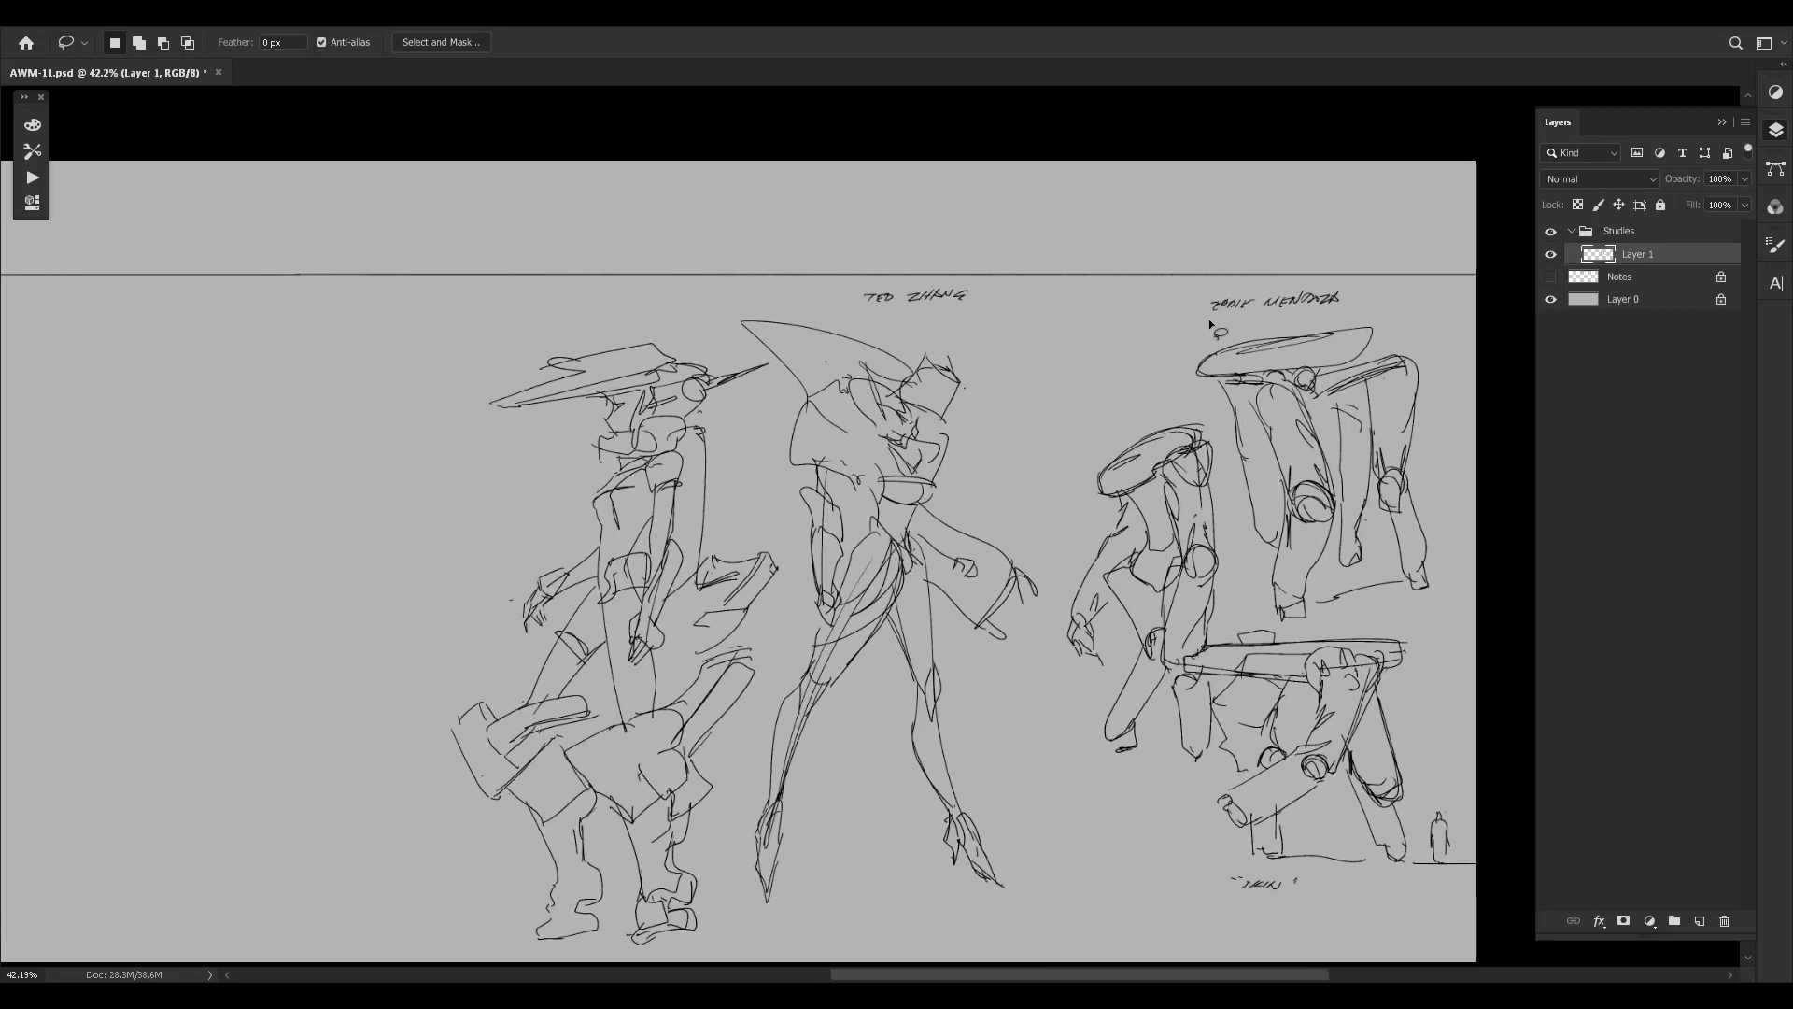
pyautogui.press('b')
pyautogui.moveTo(1401, 308); pyautogui.dragTo(1176, 317)
pyautogui.hotkey('ctrl', 'z')
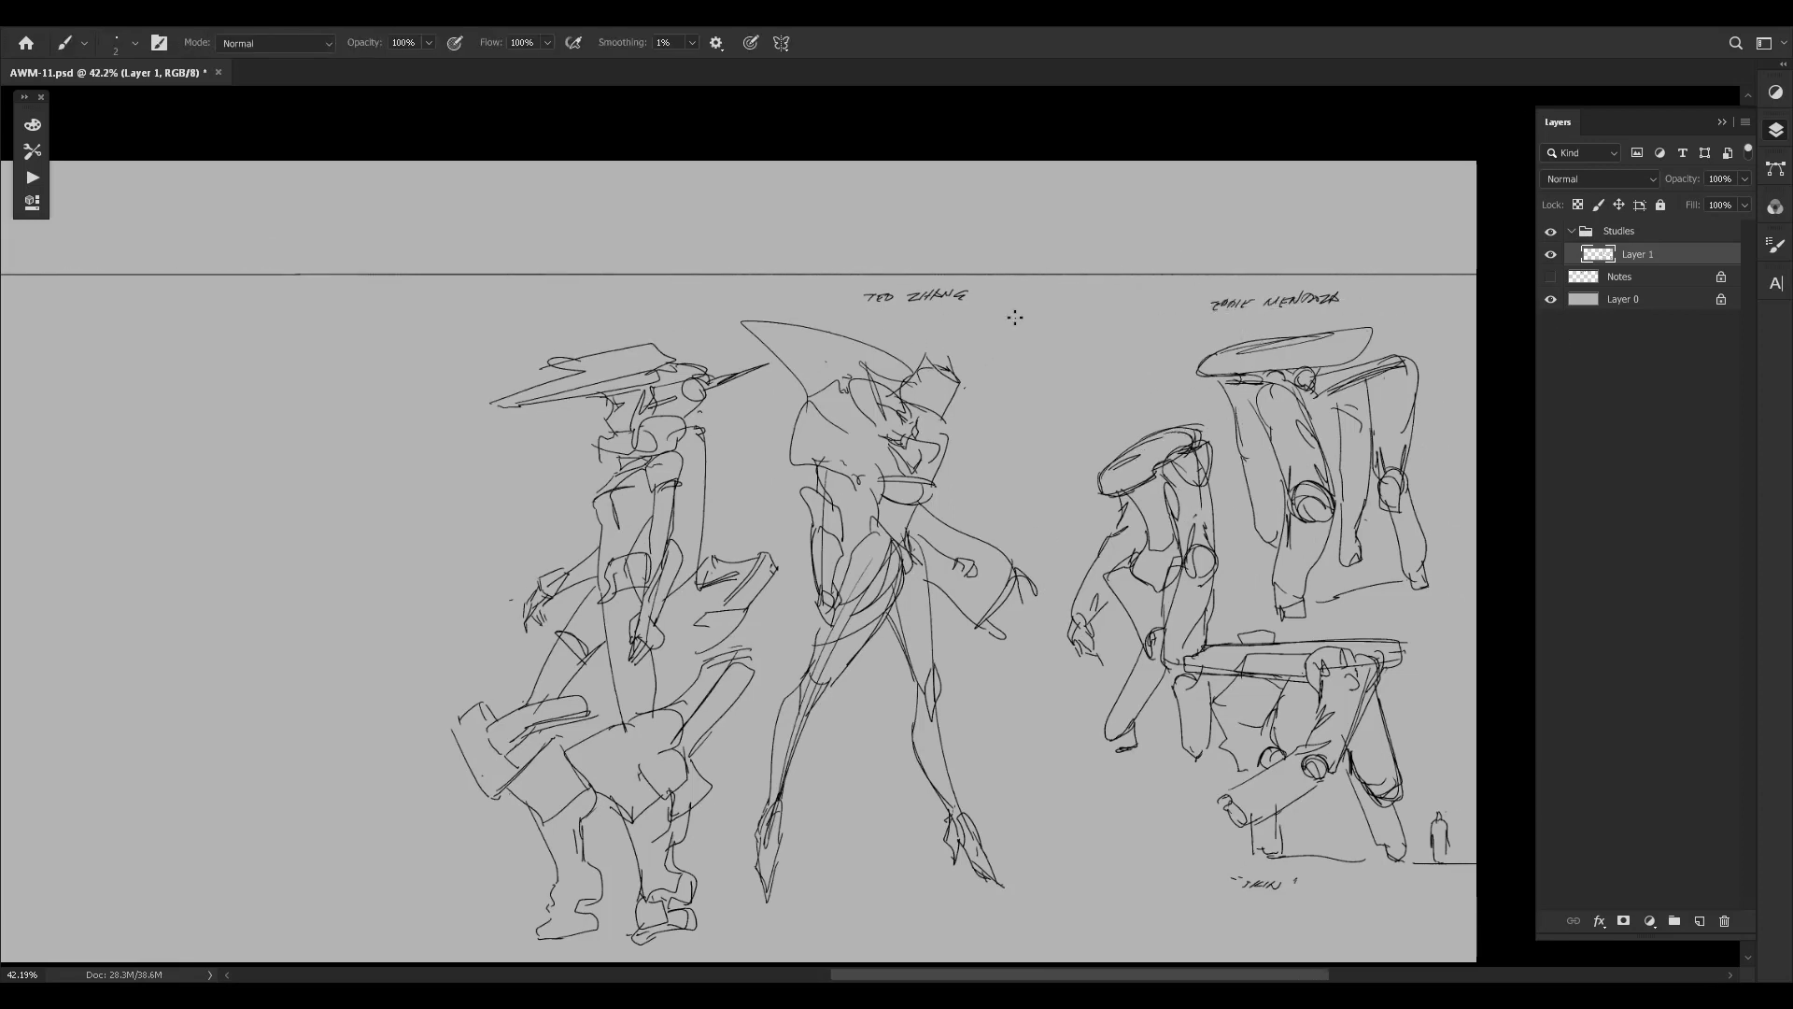
pyautogui.moveTo(1018, 317); pyautogui.dragTo(800, 323)
pyautogui.hotkey('ctrl', 'z')
# Lasso the hat figure and the neighboring long-legged figure together, nudge them slightly right and up, and deselect.
pyautogui.moveTo(1154, 758); pyautogui.dragTo(1181, 710)
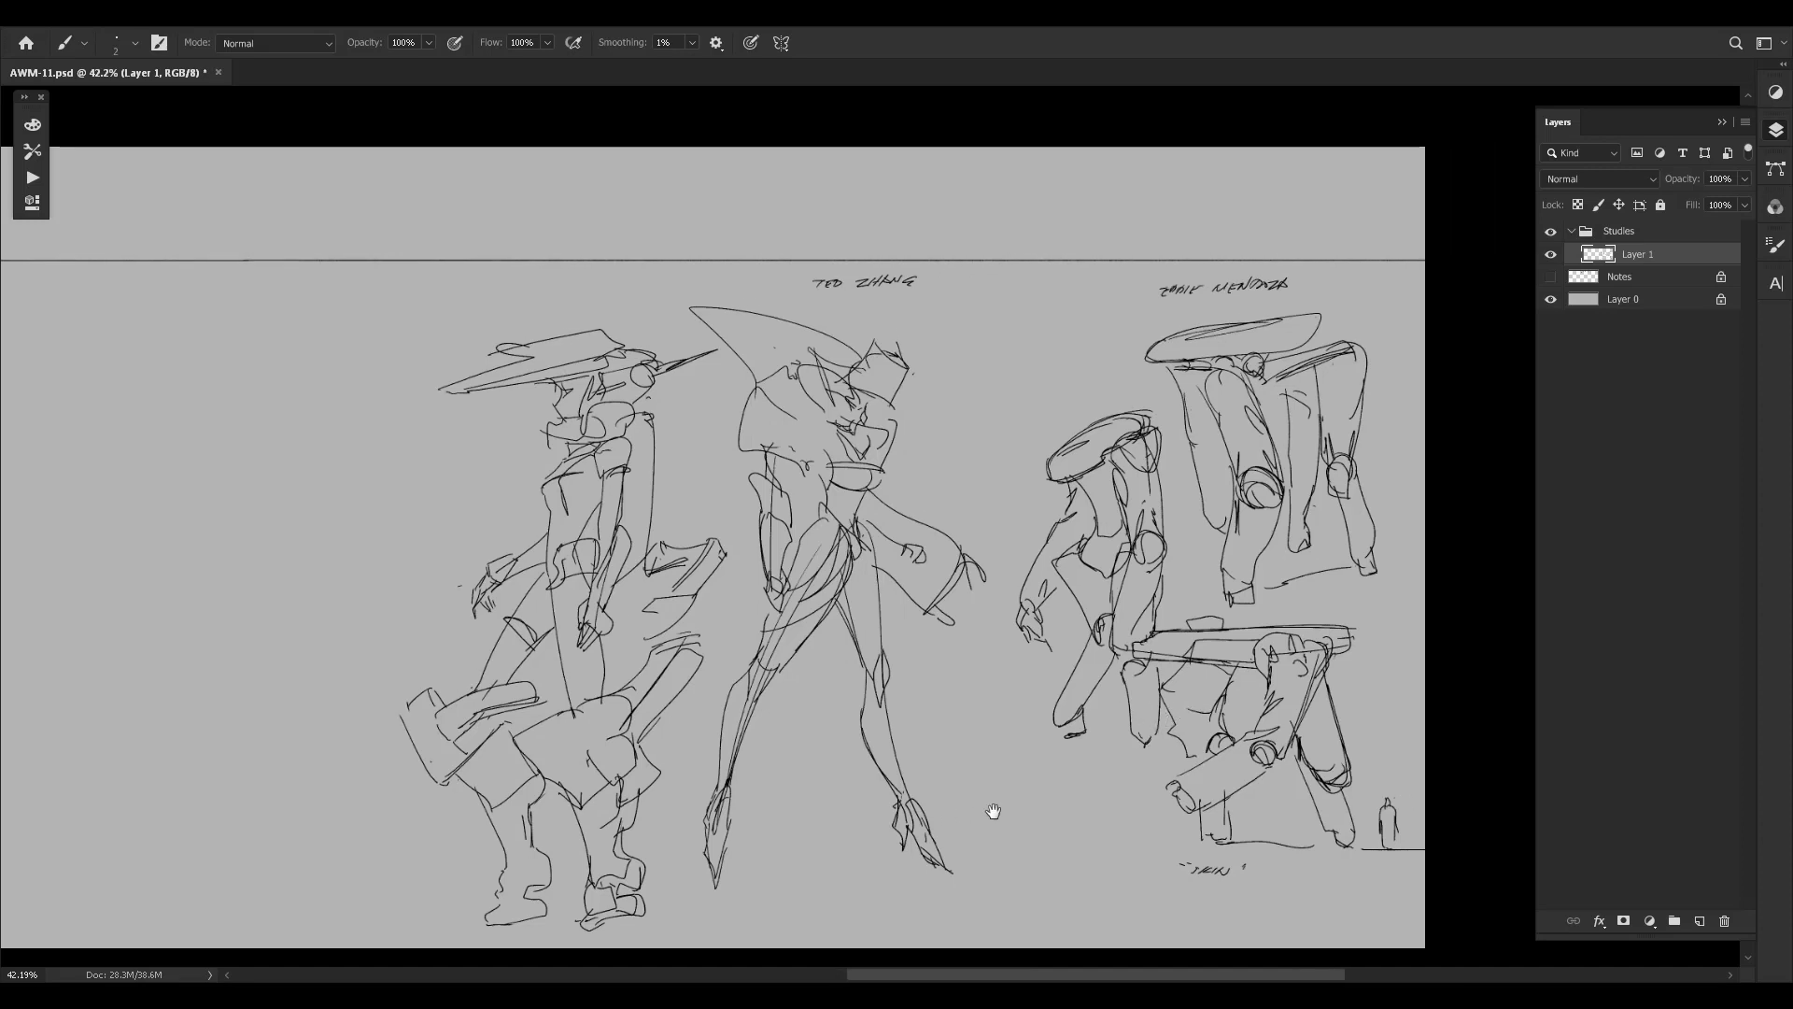
pyautogui.moveTo(988, 816); pyautogui.dragTo(1155, 794)
pyautogui.moveTo(933, 533); pyautogui.dragTo(943, 533)
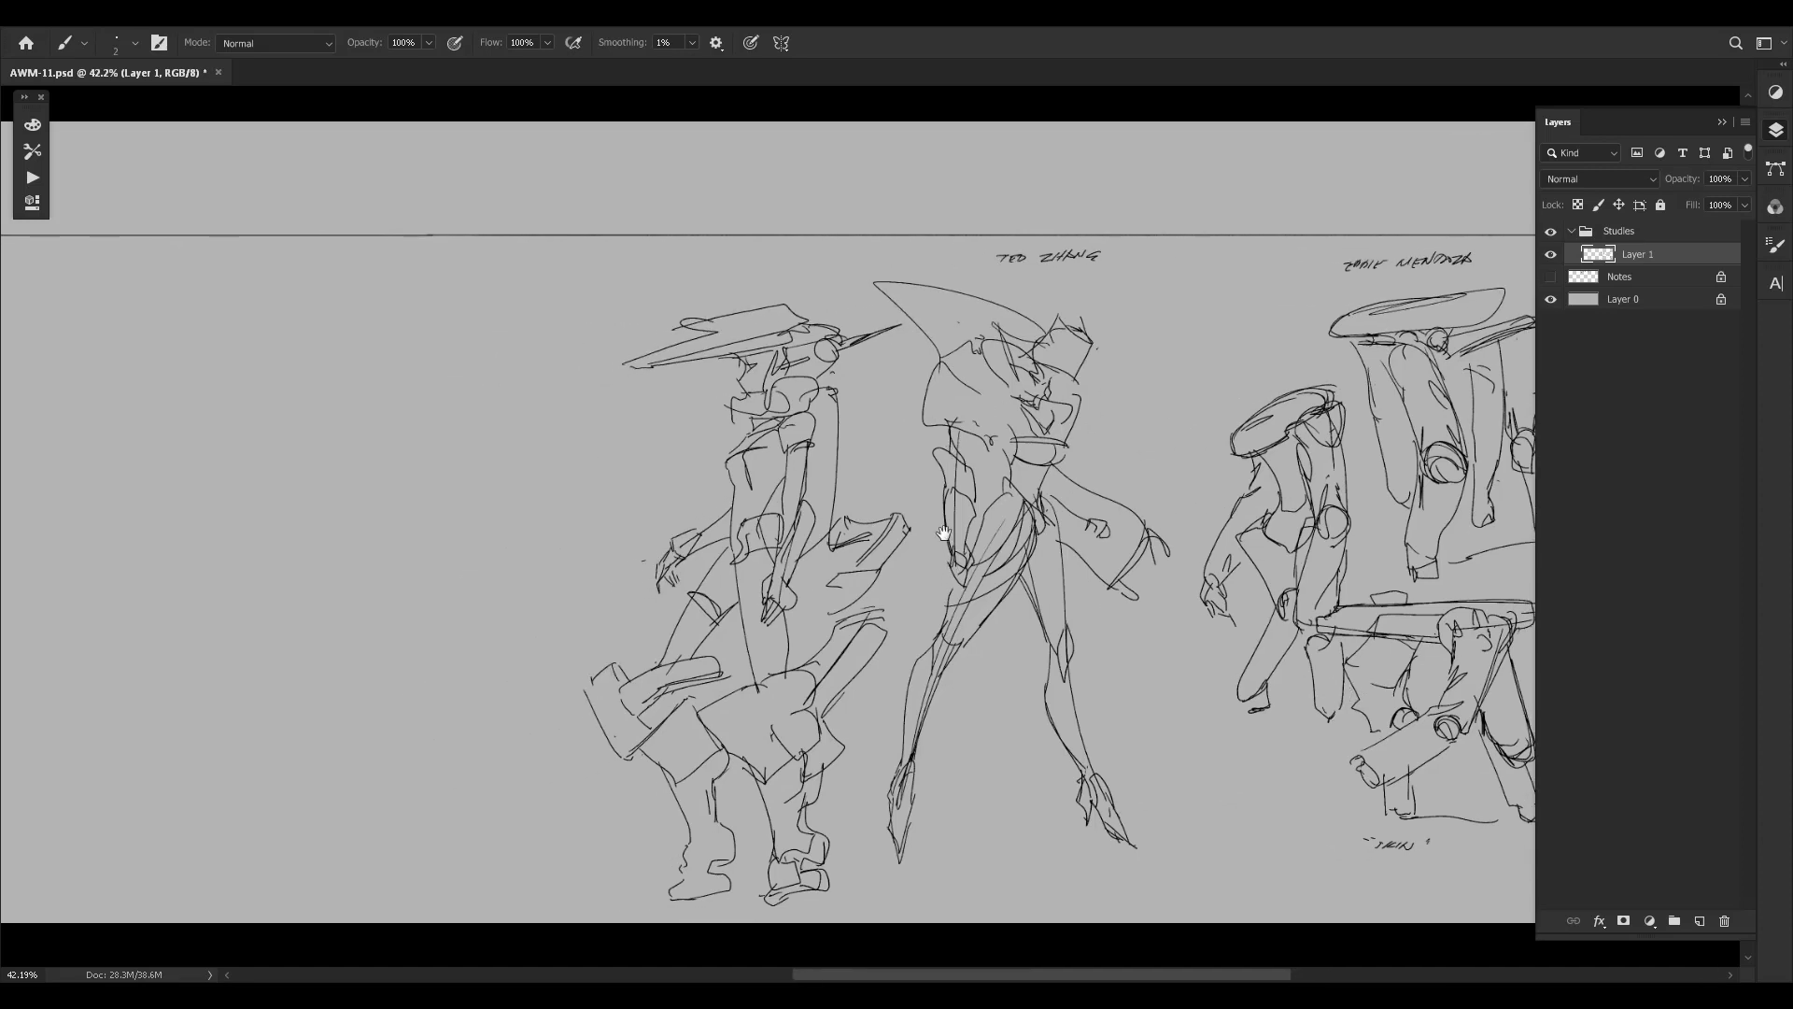
pyautogui.press('l')
pyautogui.moveTo(533, 614)
pyautogui.mouseDown()
pyautogui.moveTo(520, 753)
pyautogui.moveTo(1221, 784)
pyautogui.moveTo(1125, 327)
pyautogui.moveTo(785, 280)
pyautogui.moveTo(516, 415)
pyautogui.moveTo(541, 571)
pyautogui.moveTo(547, 557)
pyautogui.mouseUp()
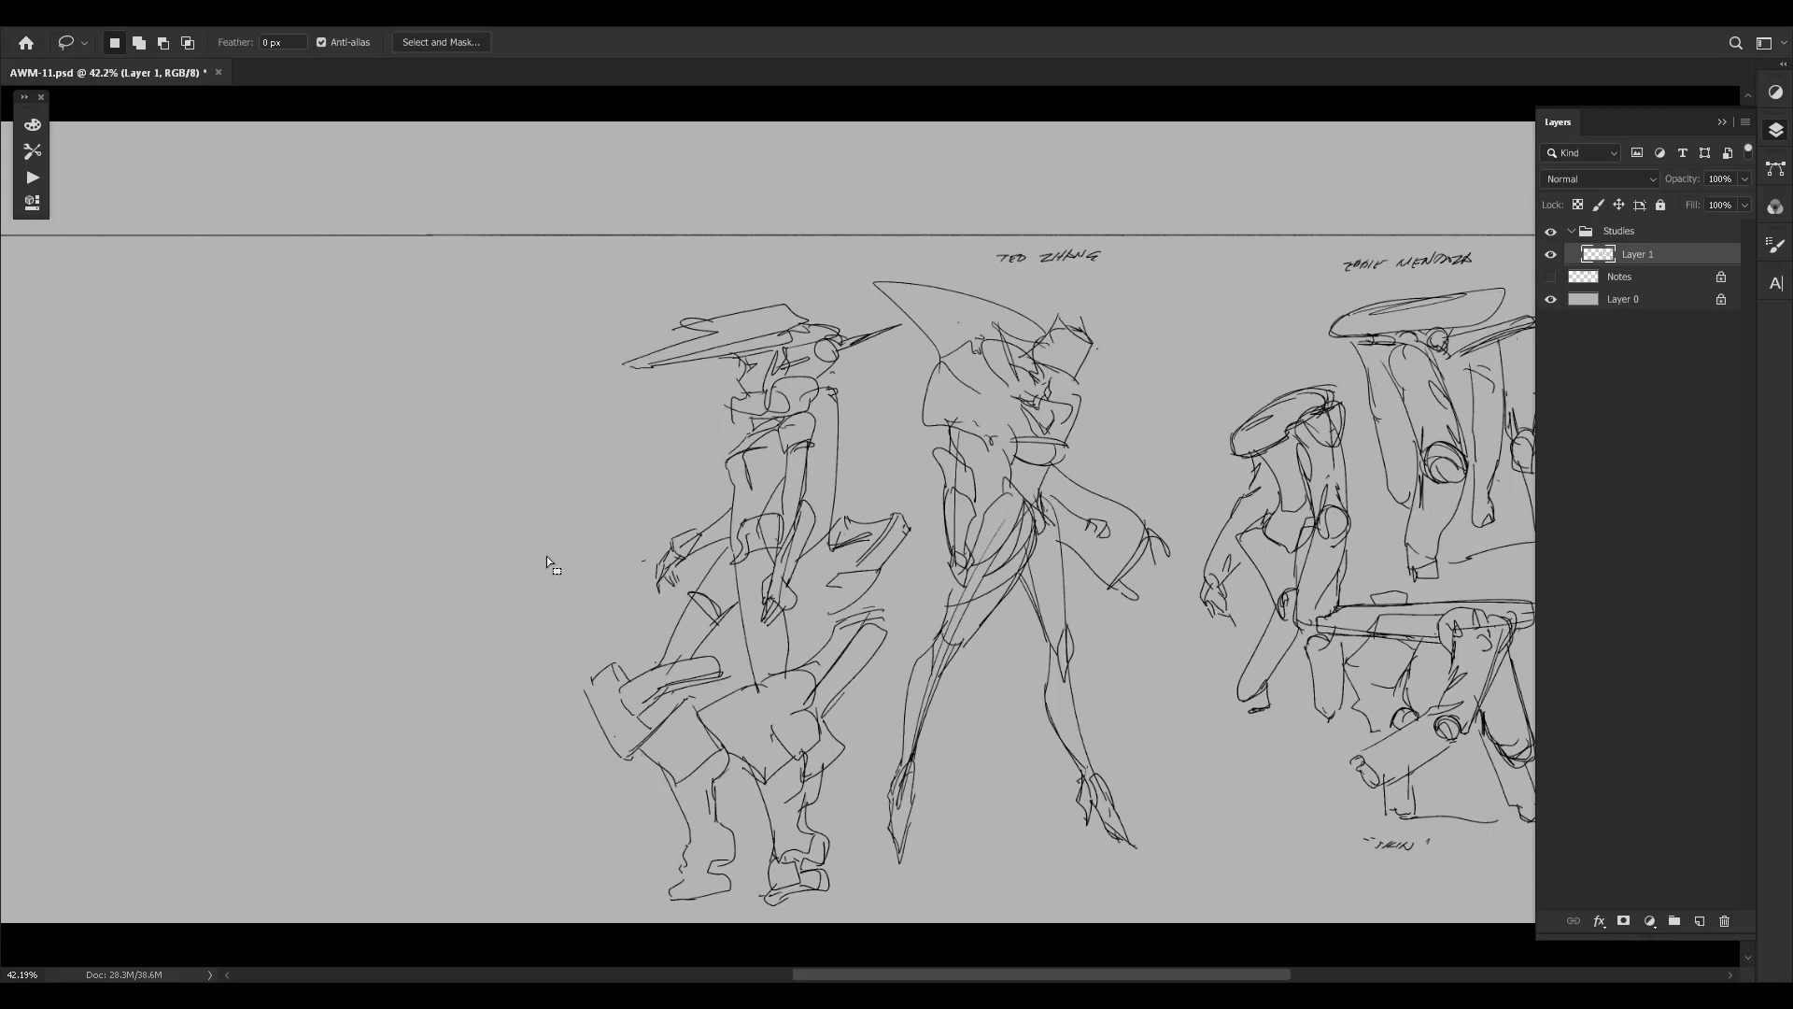
pyautogui.moveTo(1115, 590); pyautogui.dragTo(977, 595)
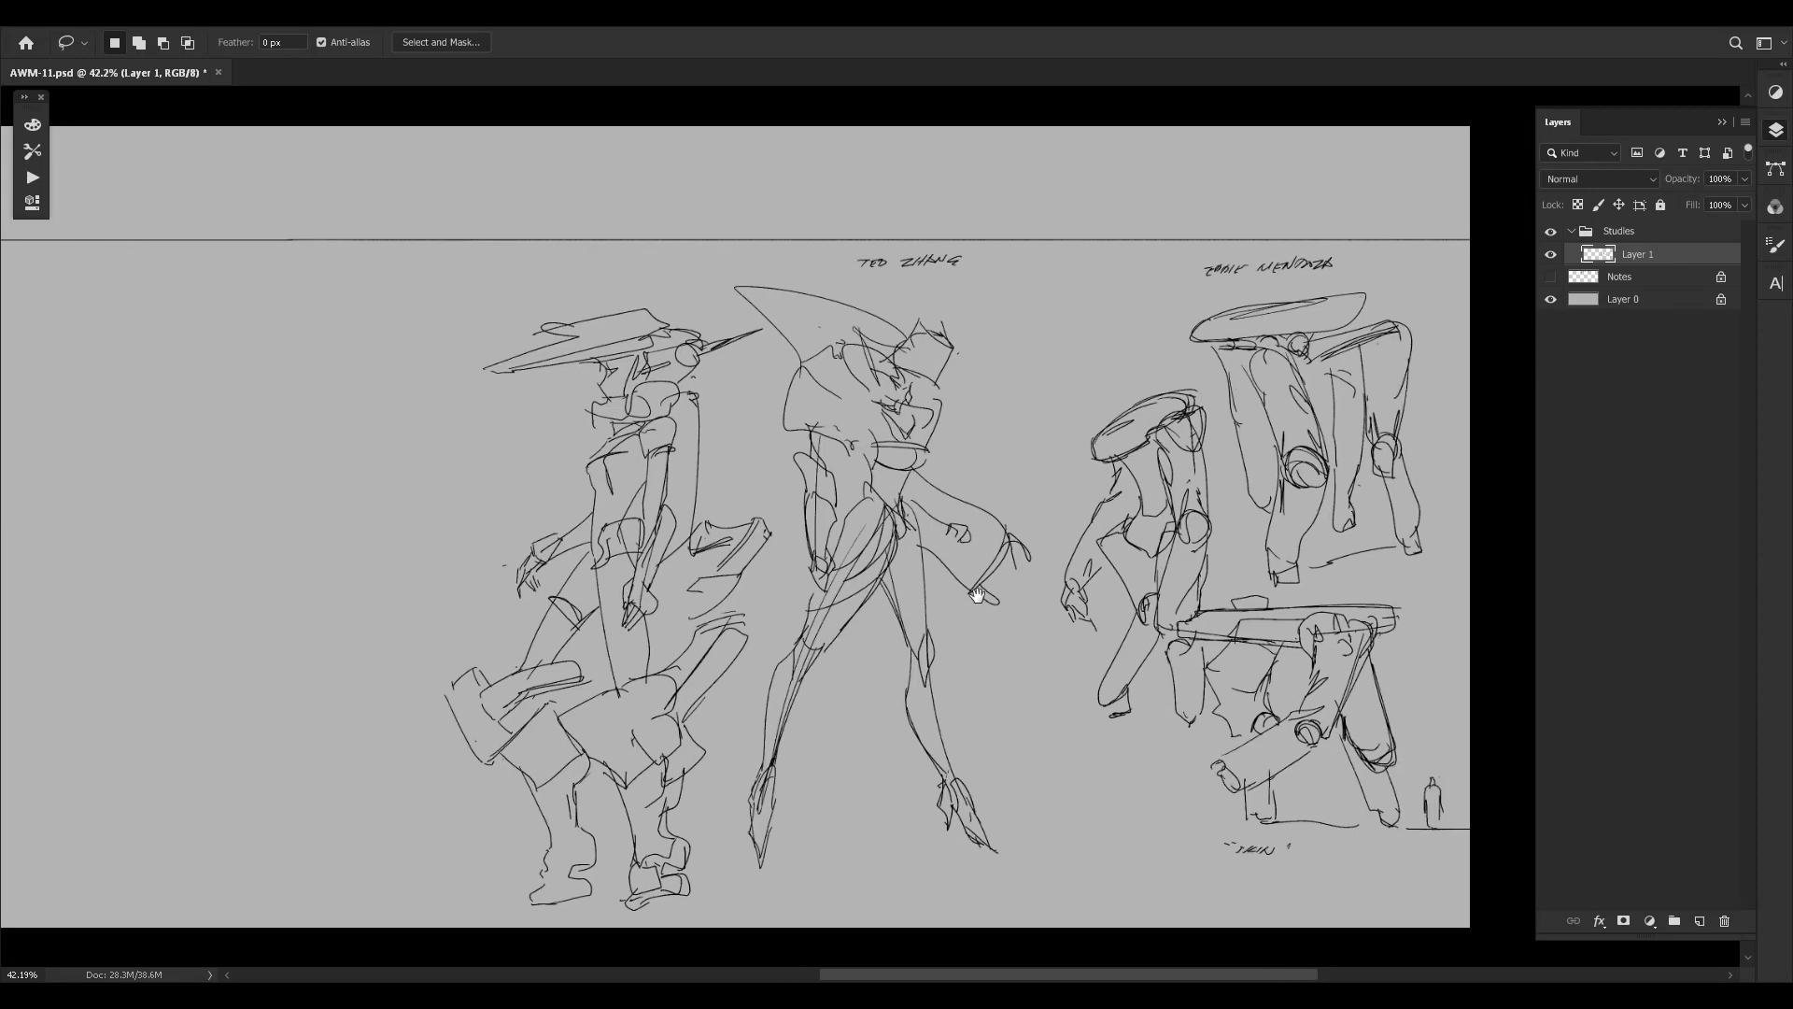
pyautogui.hotkey('ctrl', 't')
pyautogui.moveTo(977, 595); pyautogui.dragTo(977, 594)
pyautogui.press('Return')
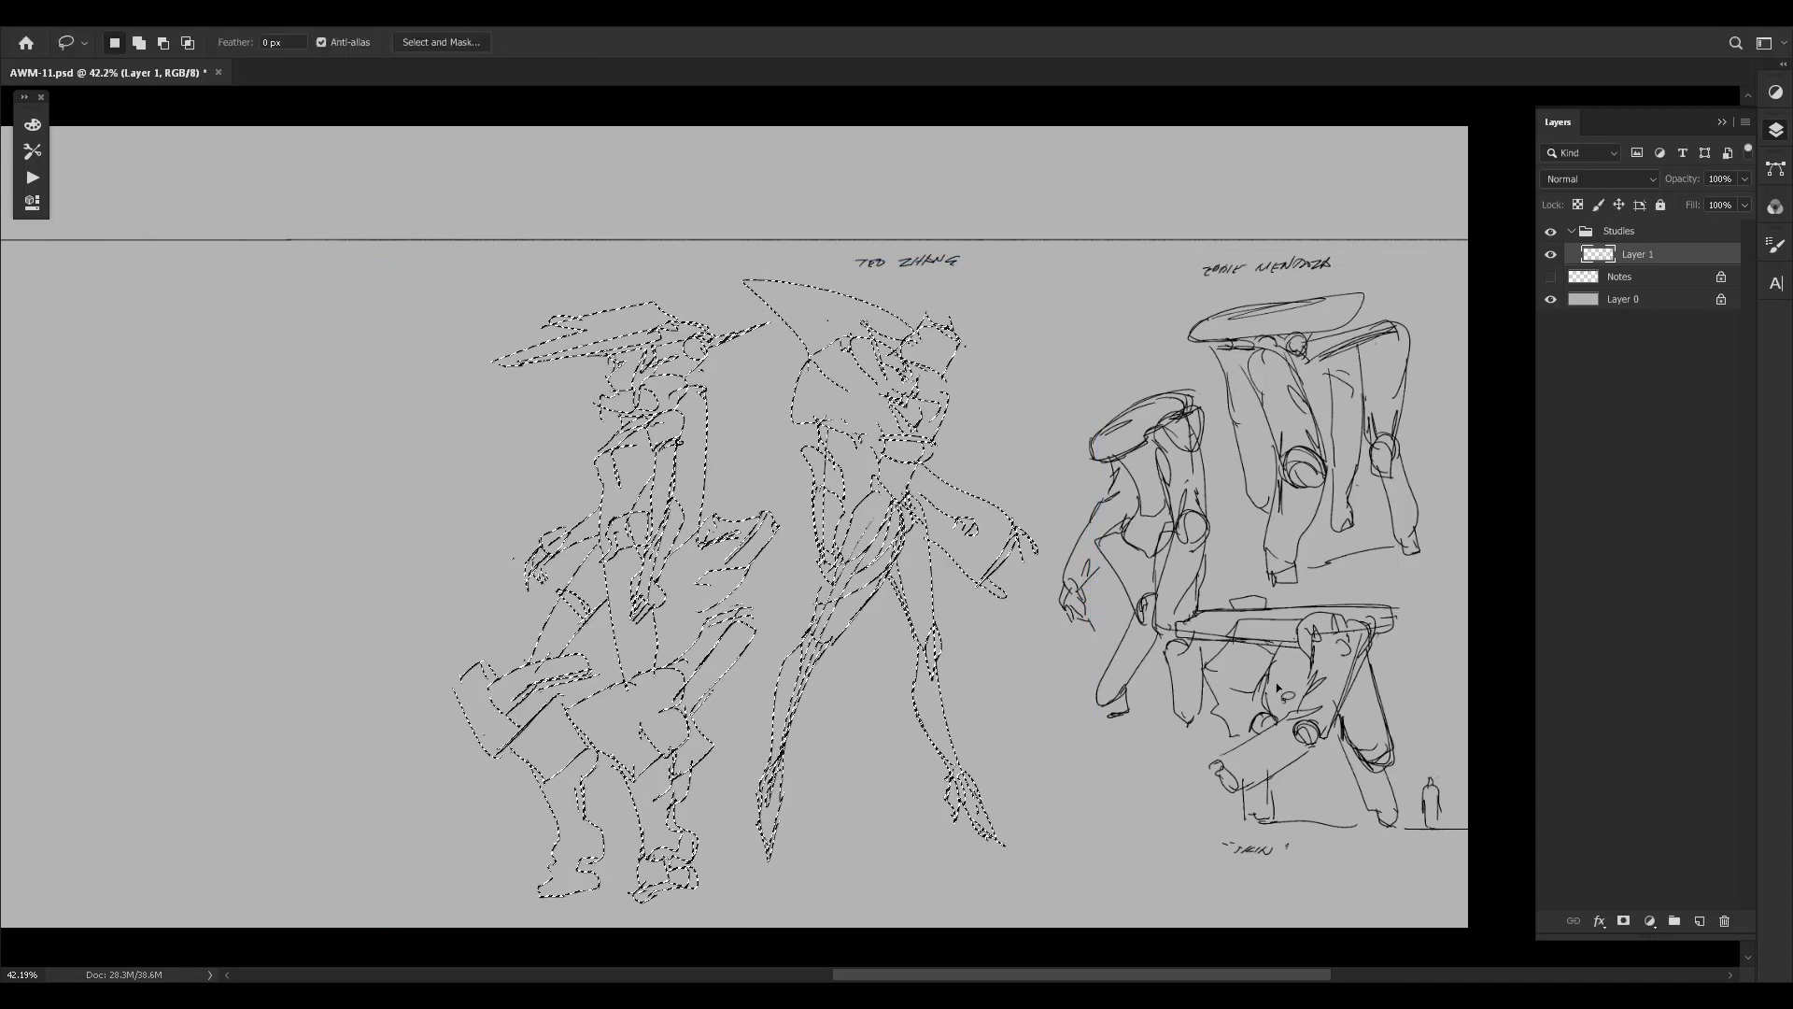
pyautogui.hotkey('ctrl', 'd')
# Erase the first letter of the handwritten name above the mech sketches and redraw it as an E.
pyautogui.moveTo(1182, 679); pyautogui.dragTo(1191, 727)
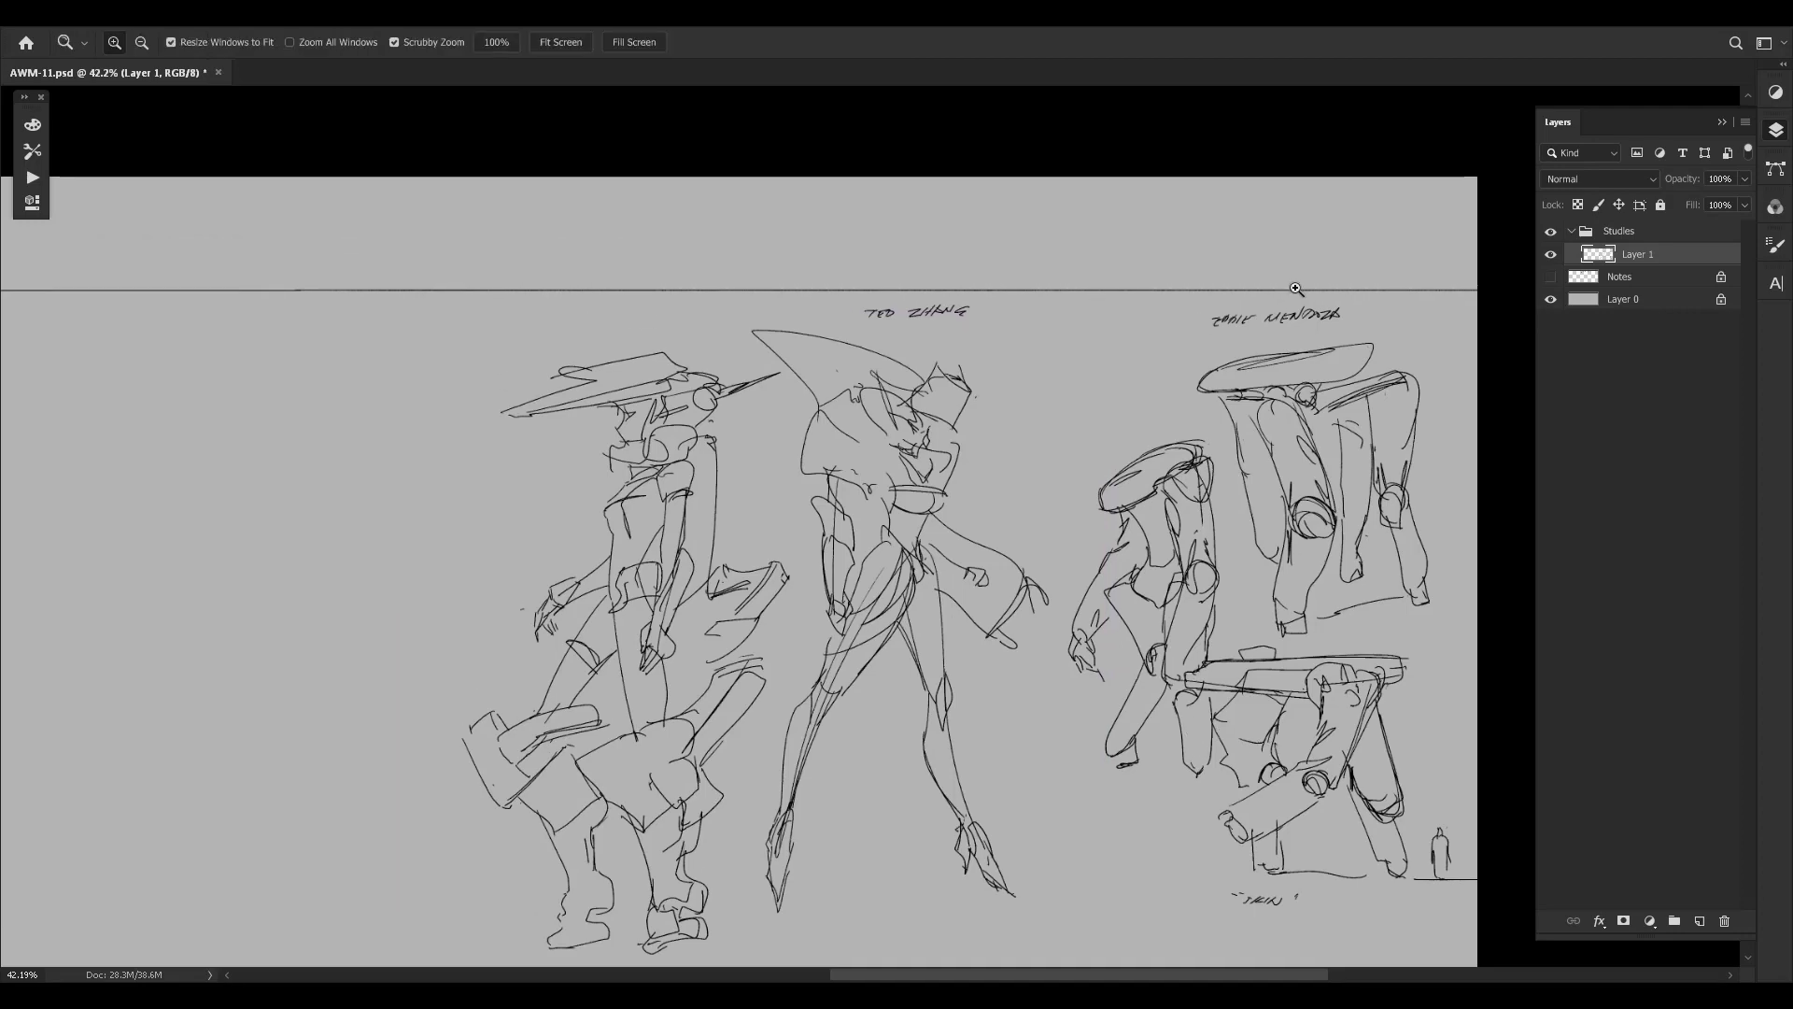
pyautogui.moveTo(1202, 309)
pyautogui.mouseDown()
pyautogui.moveTo(1338, 338)
pyautogui.moveTo(1259, 344)
pyautogui.mouseUp()
pyautogui.press('e')
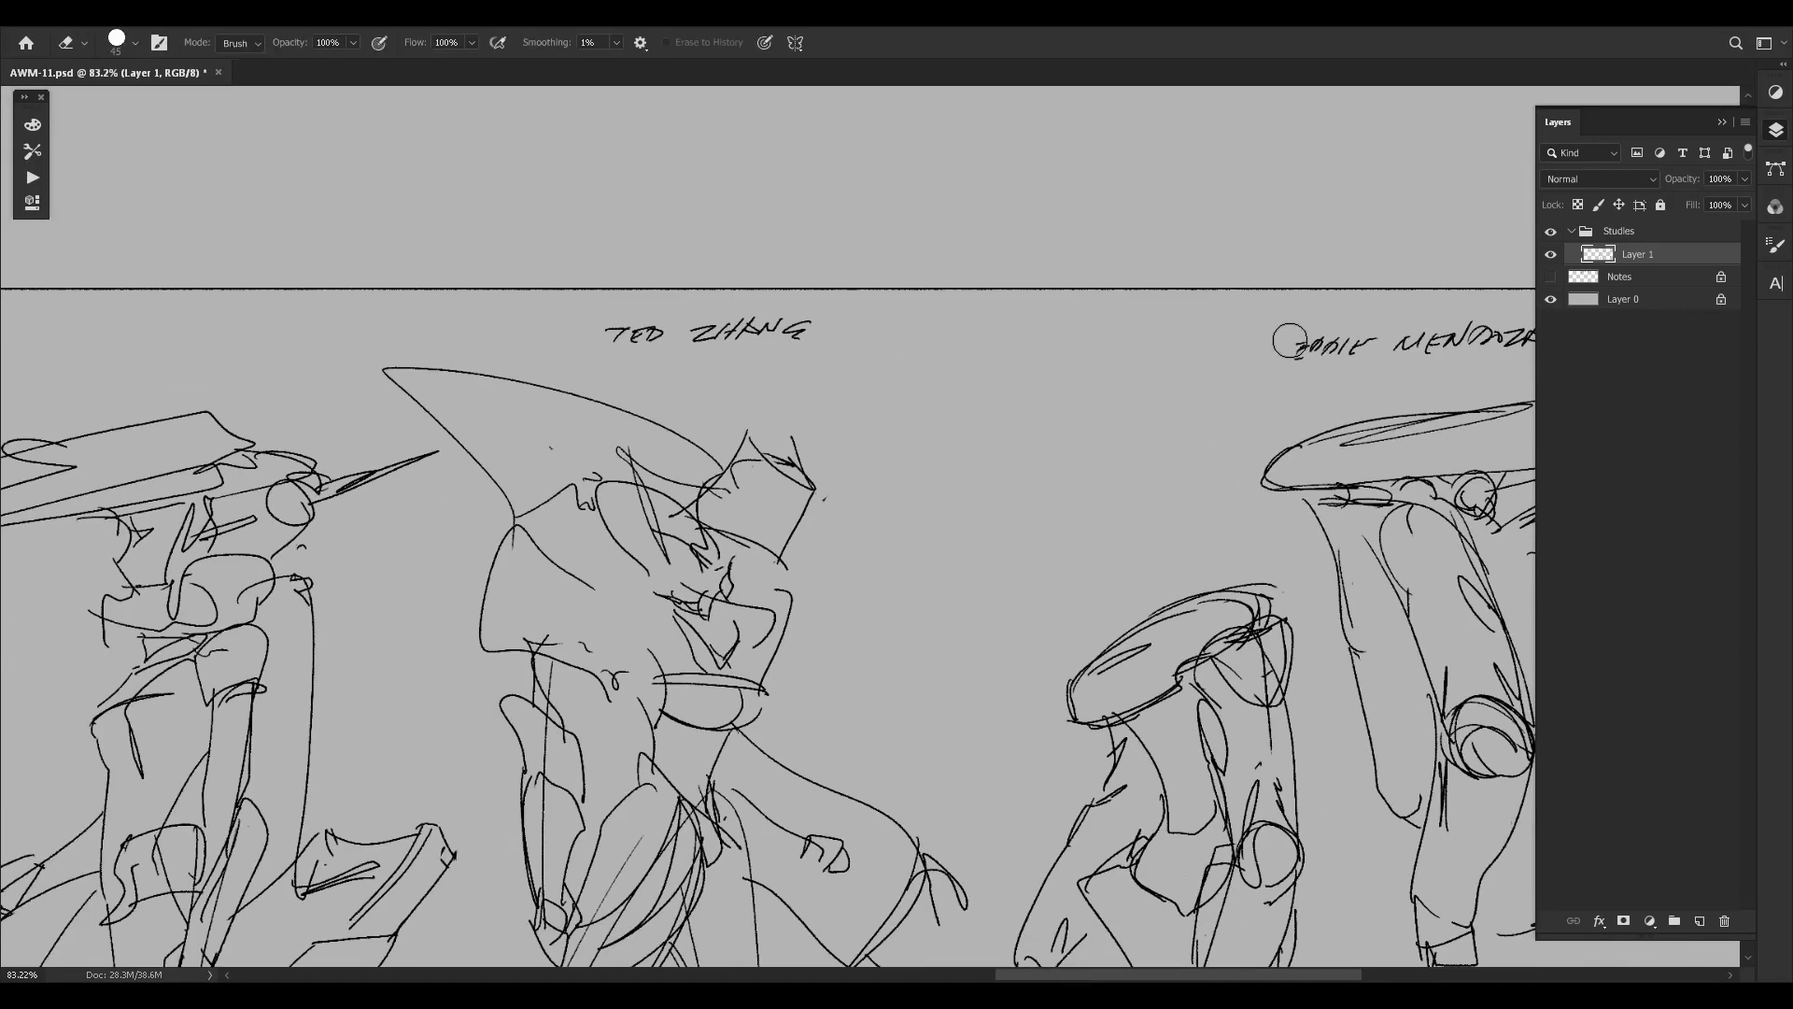
pyautogui.press('b')
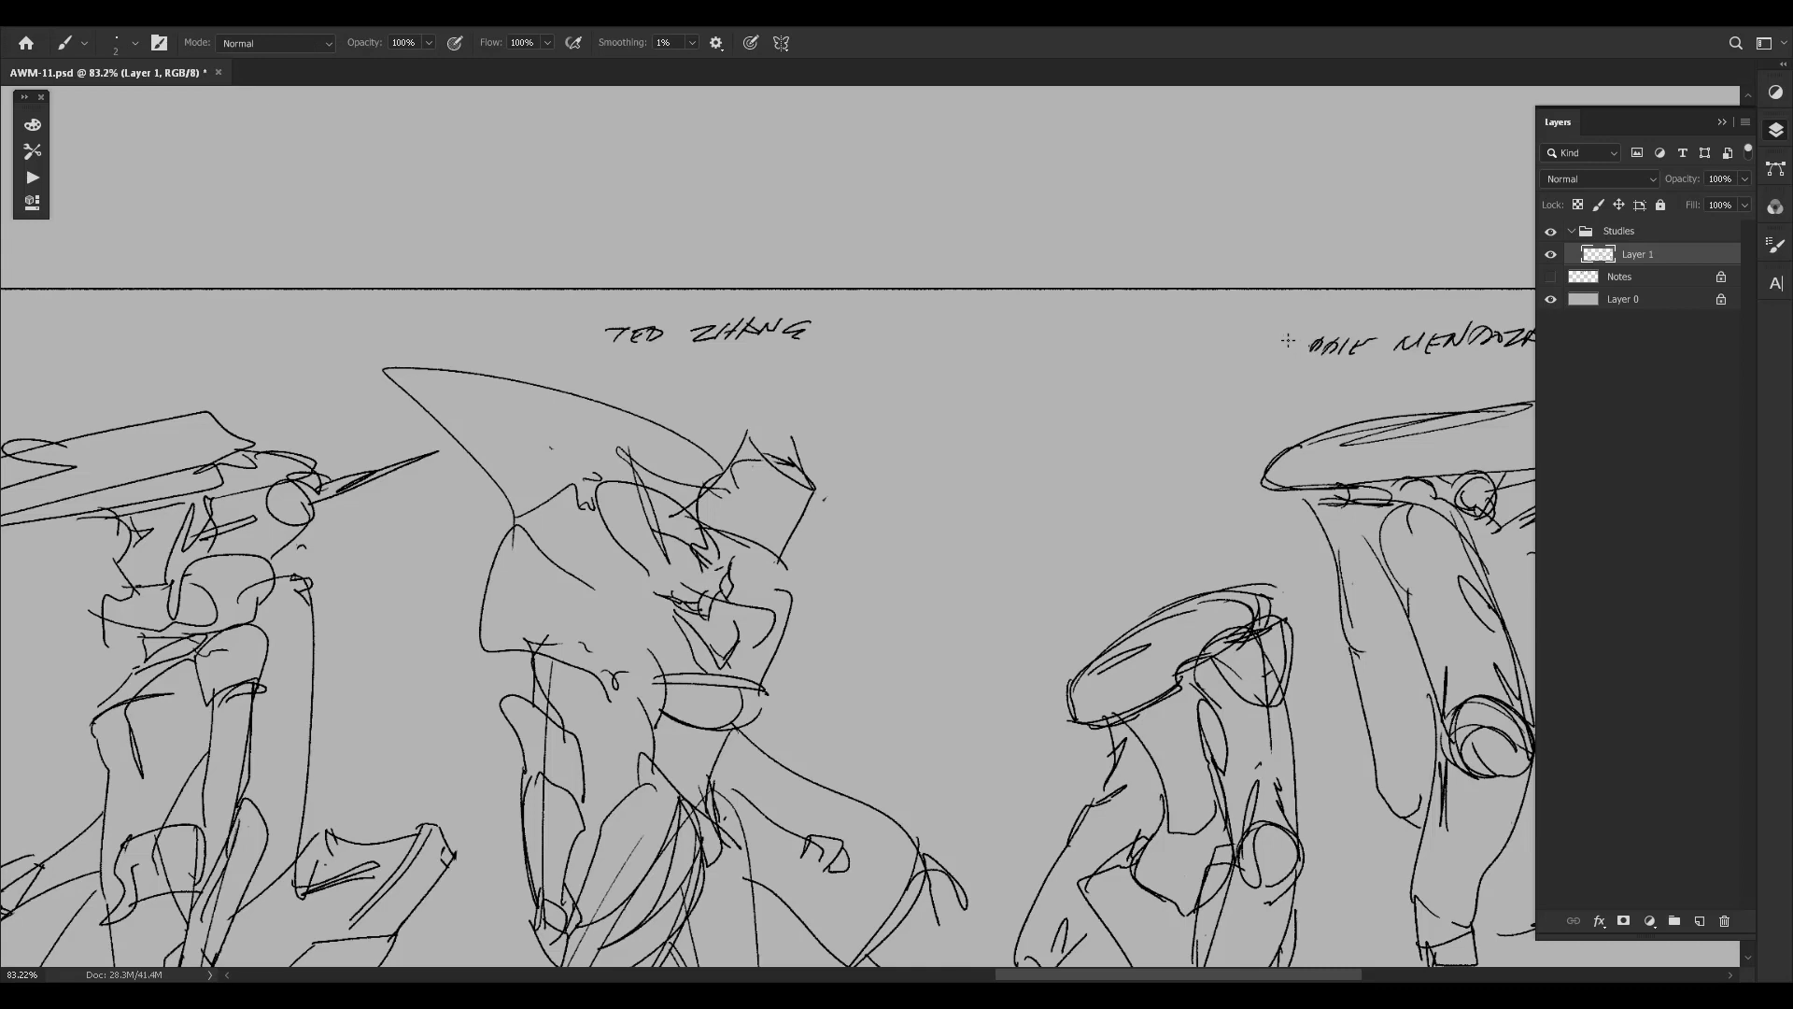
pyautogui.moveTo(1287, 336); pyautogui.dragTo(1286, 356)
pyautogui.moveTo(1286, 356); pyautogui.dragTo(1306, 334)
pyautogui.moveTo(1346, 395); pyautogui.dragTo(1281, 384)
# Select the handwritten name above the long-legged figure and move it left, between the two standing figures.
pyautogui.moveTo(1093, 499); pyautogui.dragTo(1077, 486)
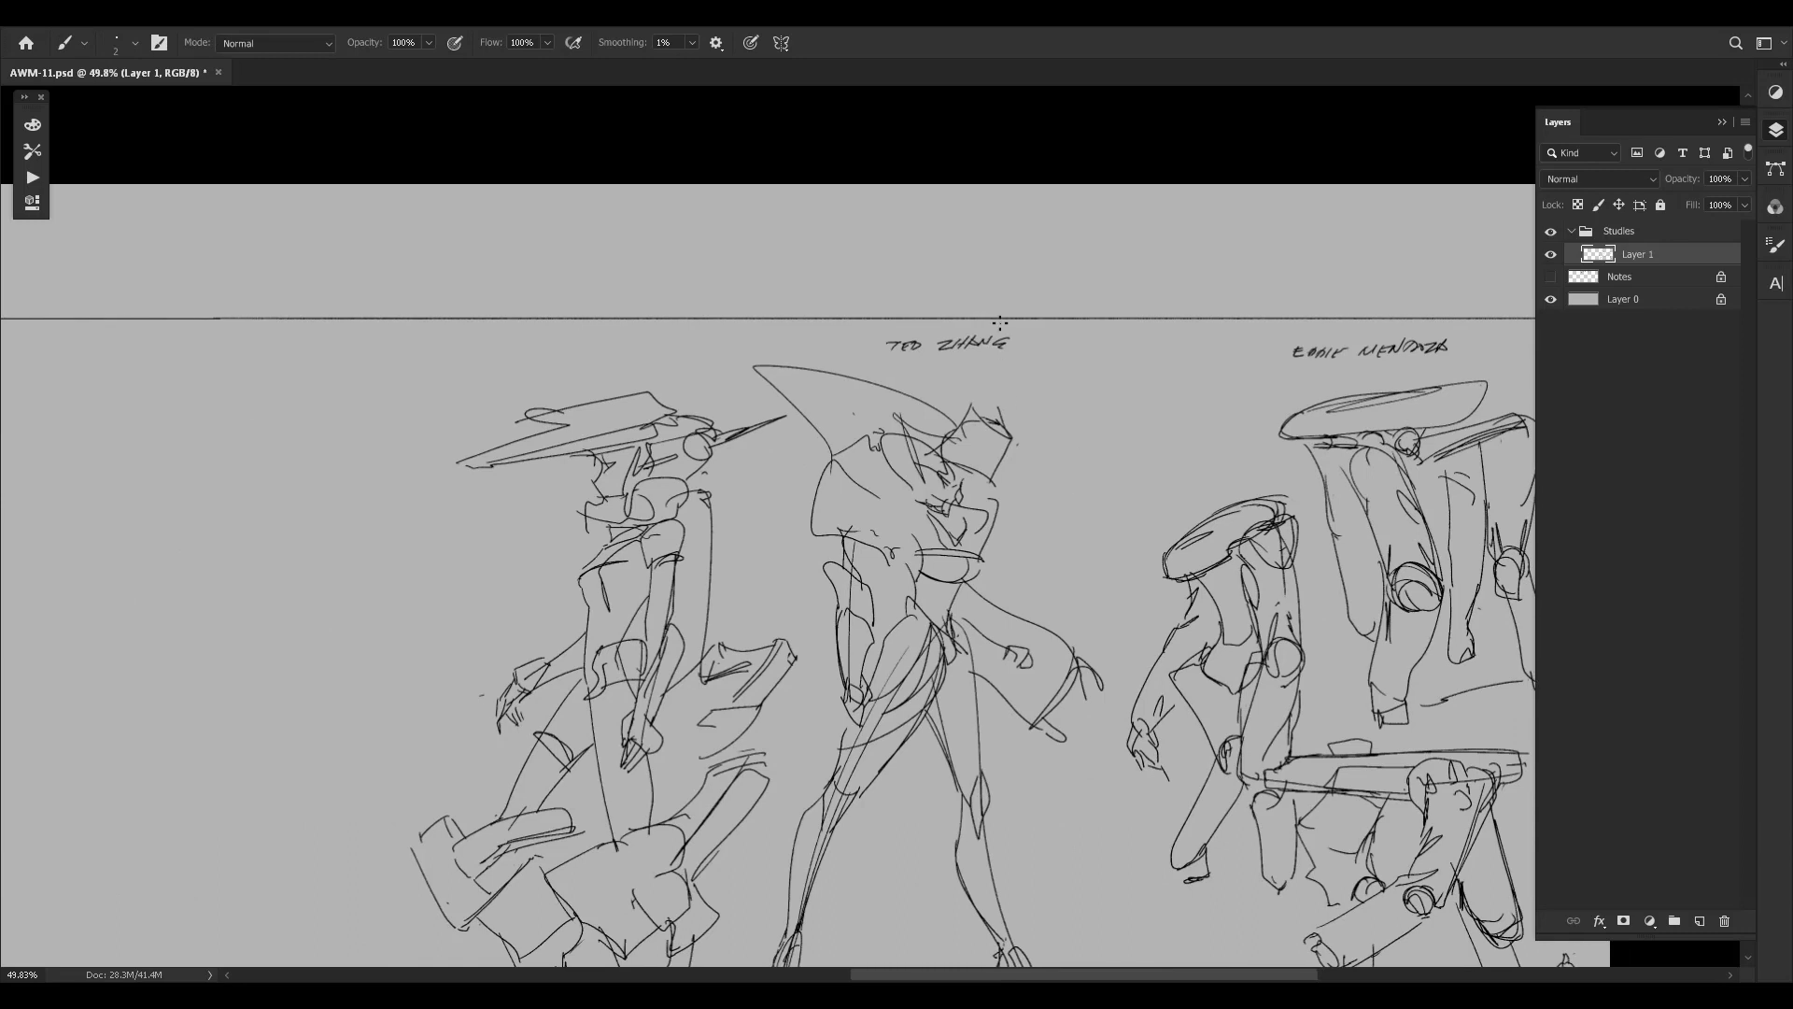
pyautogui.press('m')
pyautogui.moveTo(853, 362)
pyautogui.mouseDown()
pyautogui.moveTo(1048, 327)
pyautogui.moveTo(805, 364)
pyautogui.mouseUp()
pyautogui.hotkey('ctrl', 't')
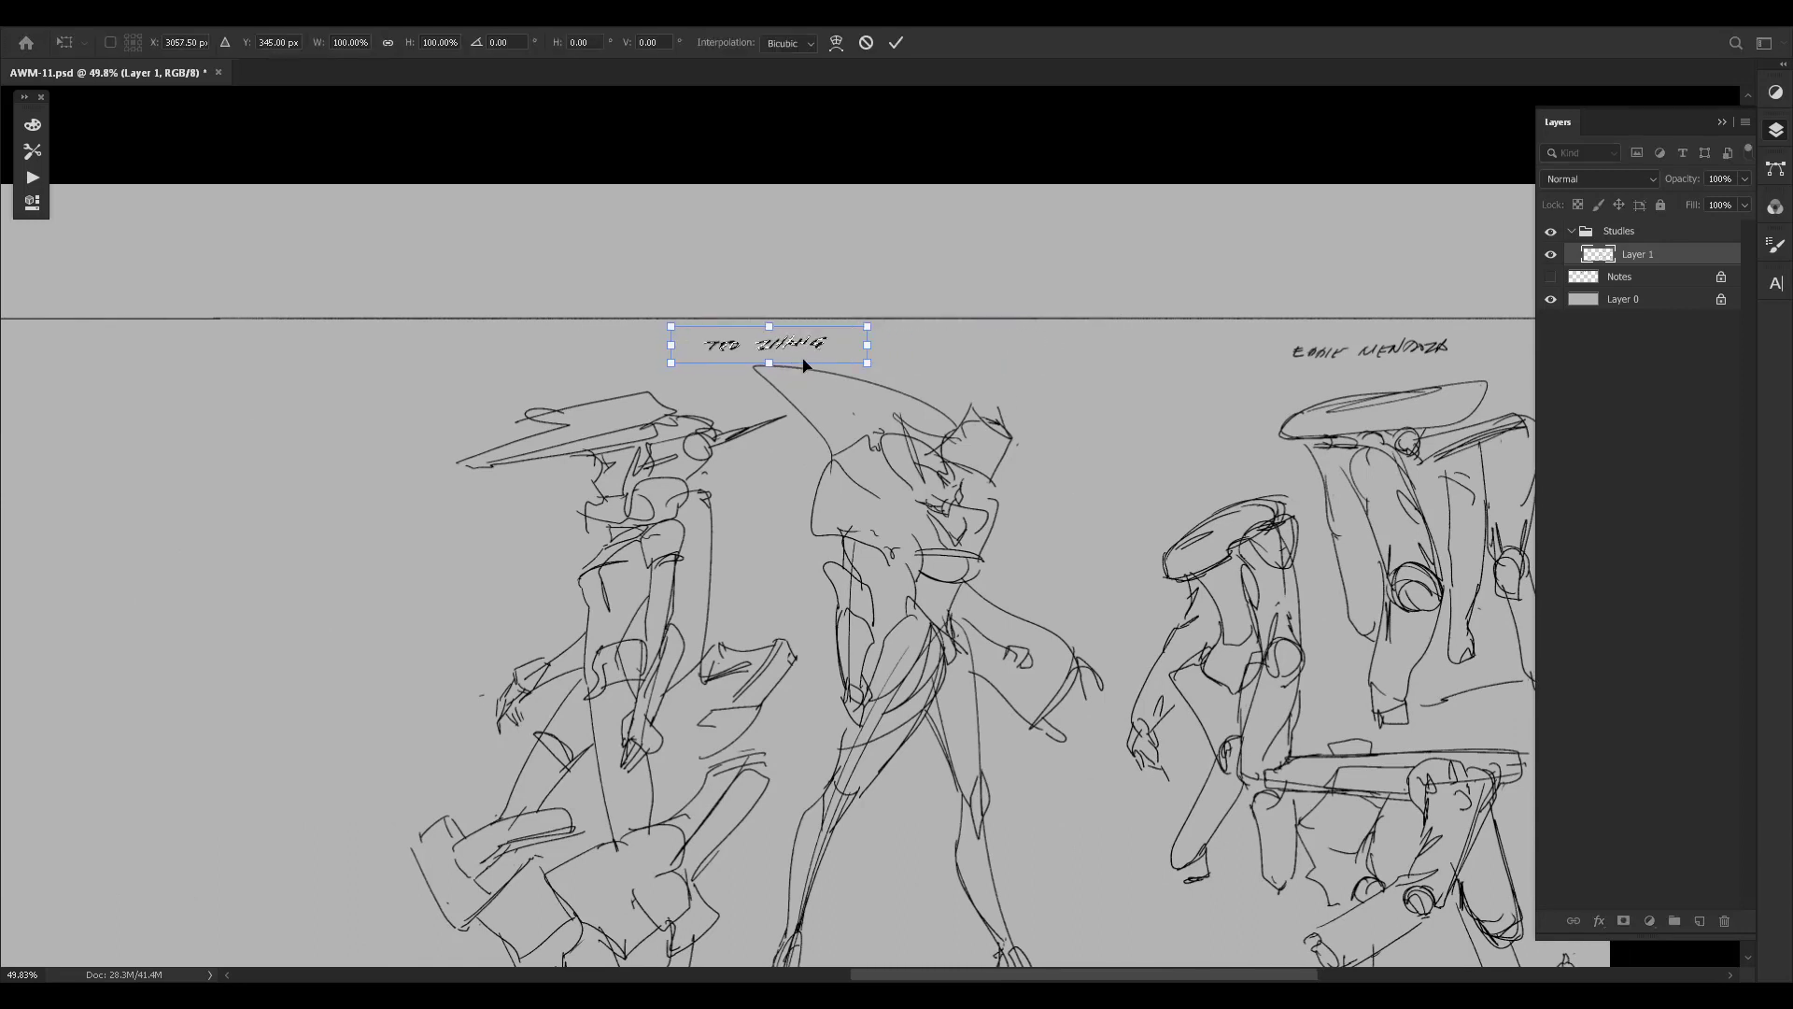
pyautogui.press('Return')
# Add a curved thigh line to the hat figure, redraw its collar edge, and erase the stray lines beside the collar.
pyautogui.moveTo(1091, 577); pyautogui.dragTo(1069, 469)
pyautogui.moveTo(1156, 495); pyautogui.dragTo(1096, 509)
pyautogui.moveTo(1098, 543); pyautogui.dragTo(1214, 520)
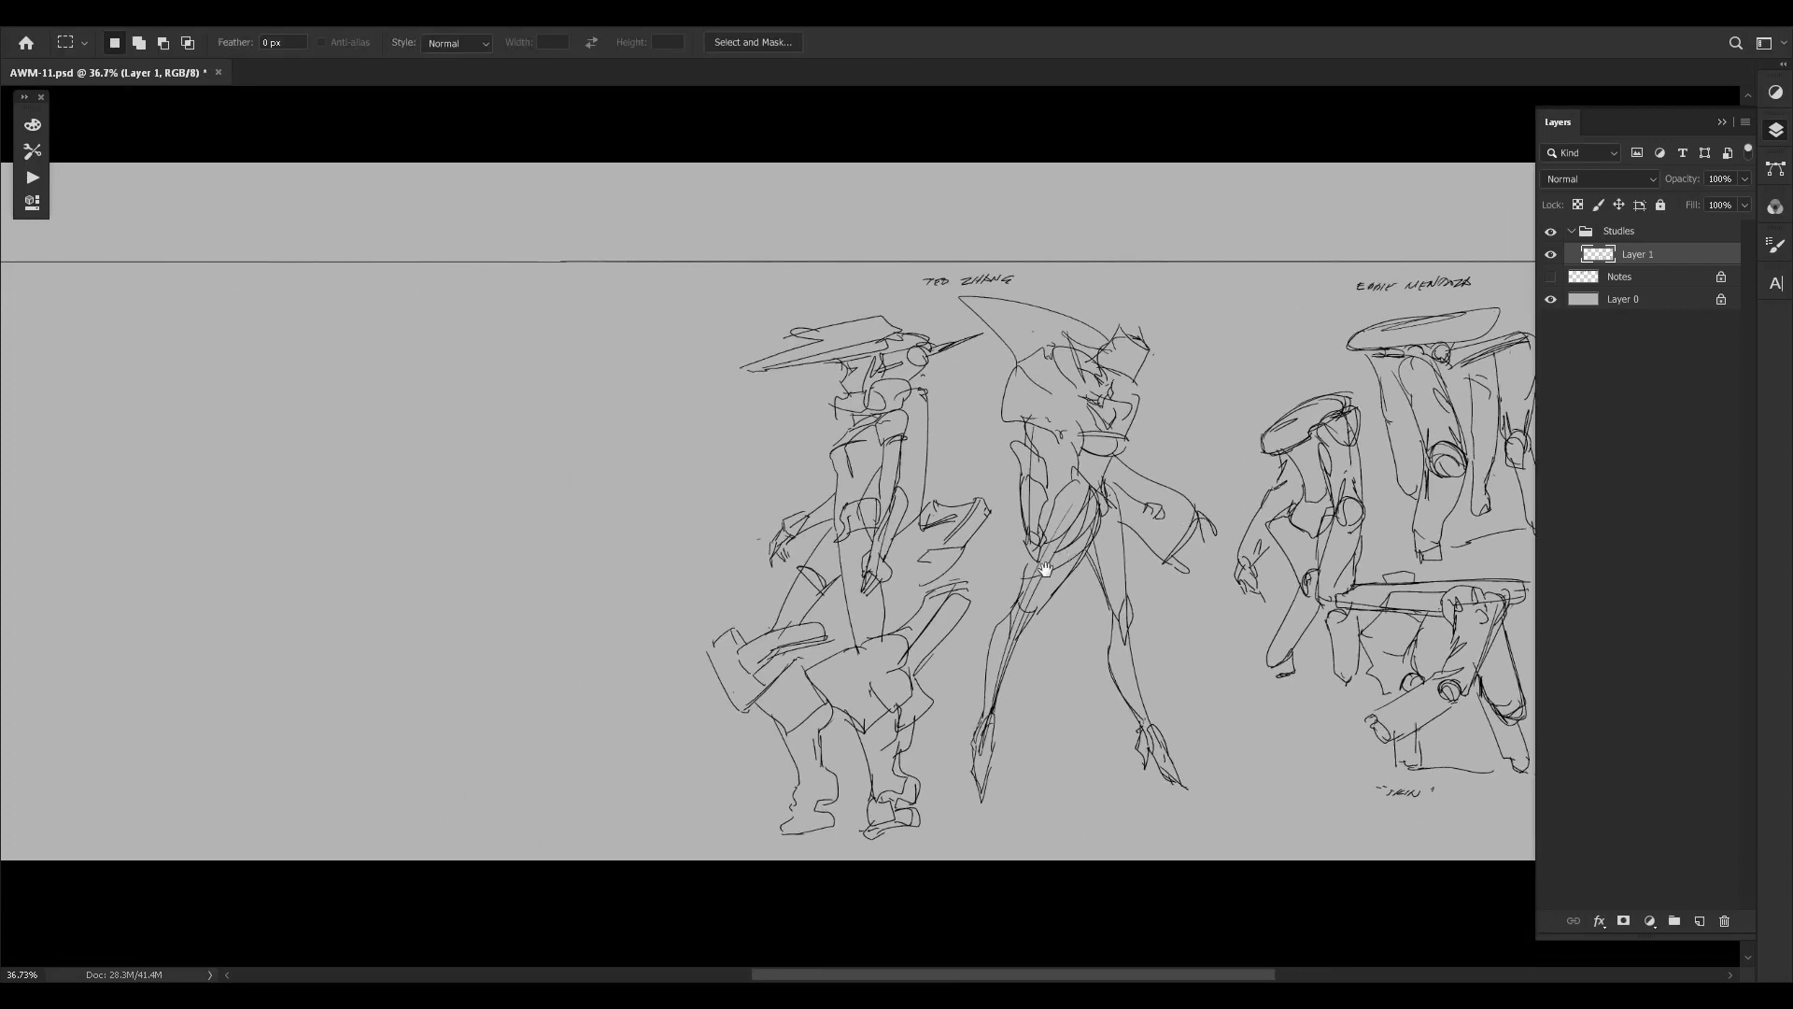
pyautogui.moveTo(1045, 569); pyautogui.dragTo(1062, 574)
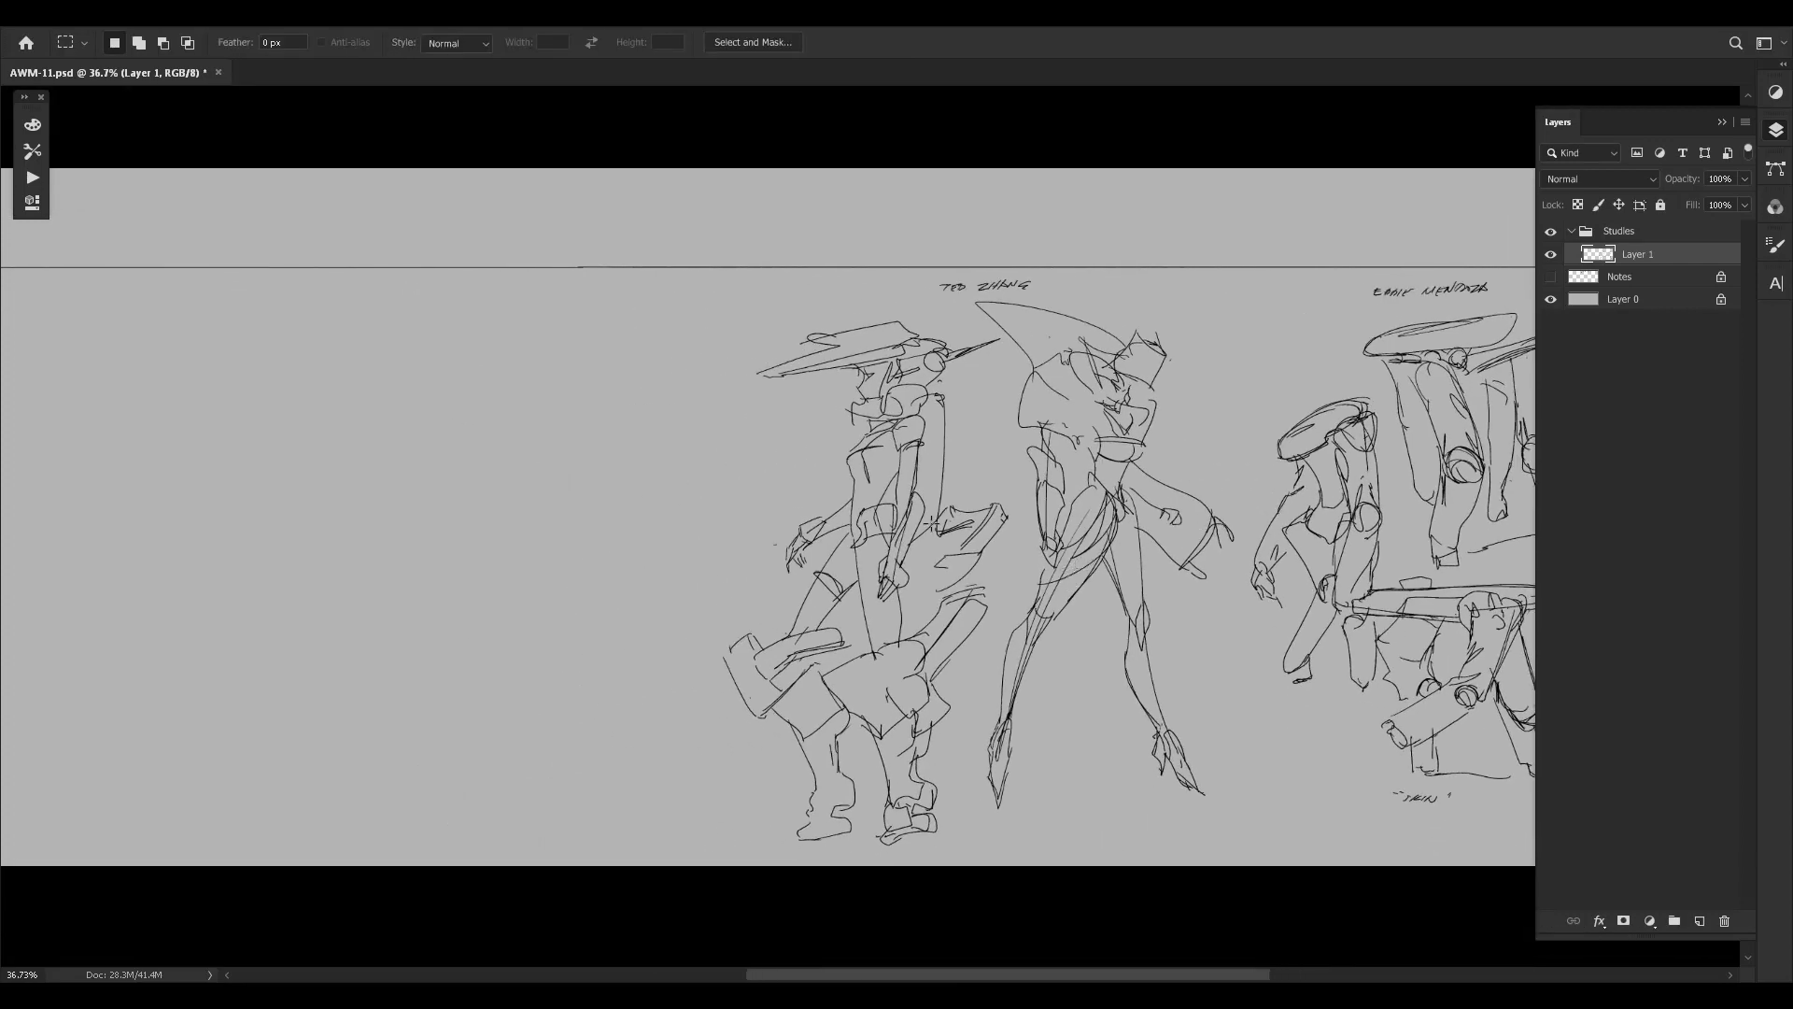
pyautogui.press('b')
pyautogui.moveTo(874, 479); pyautogui.dragTo(895, 479)
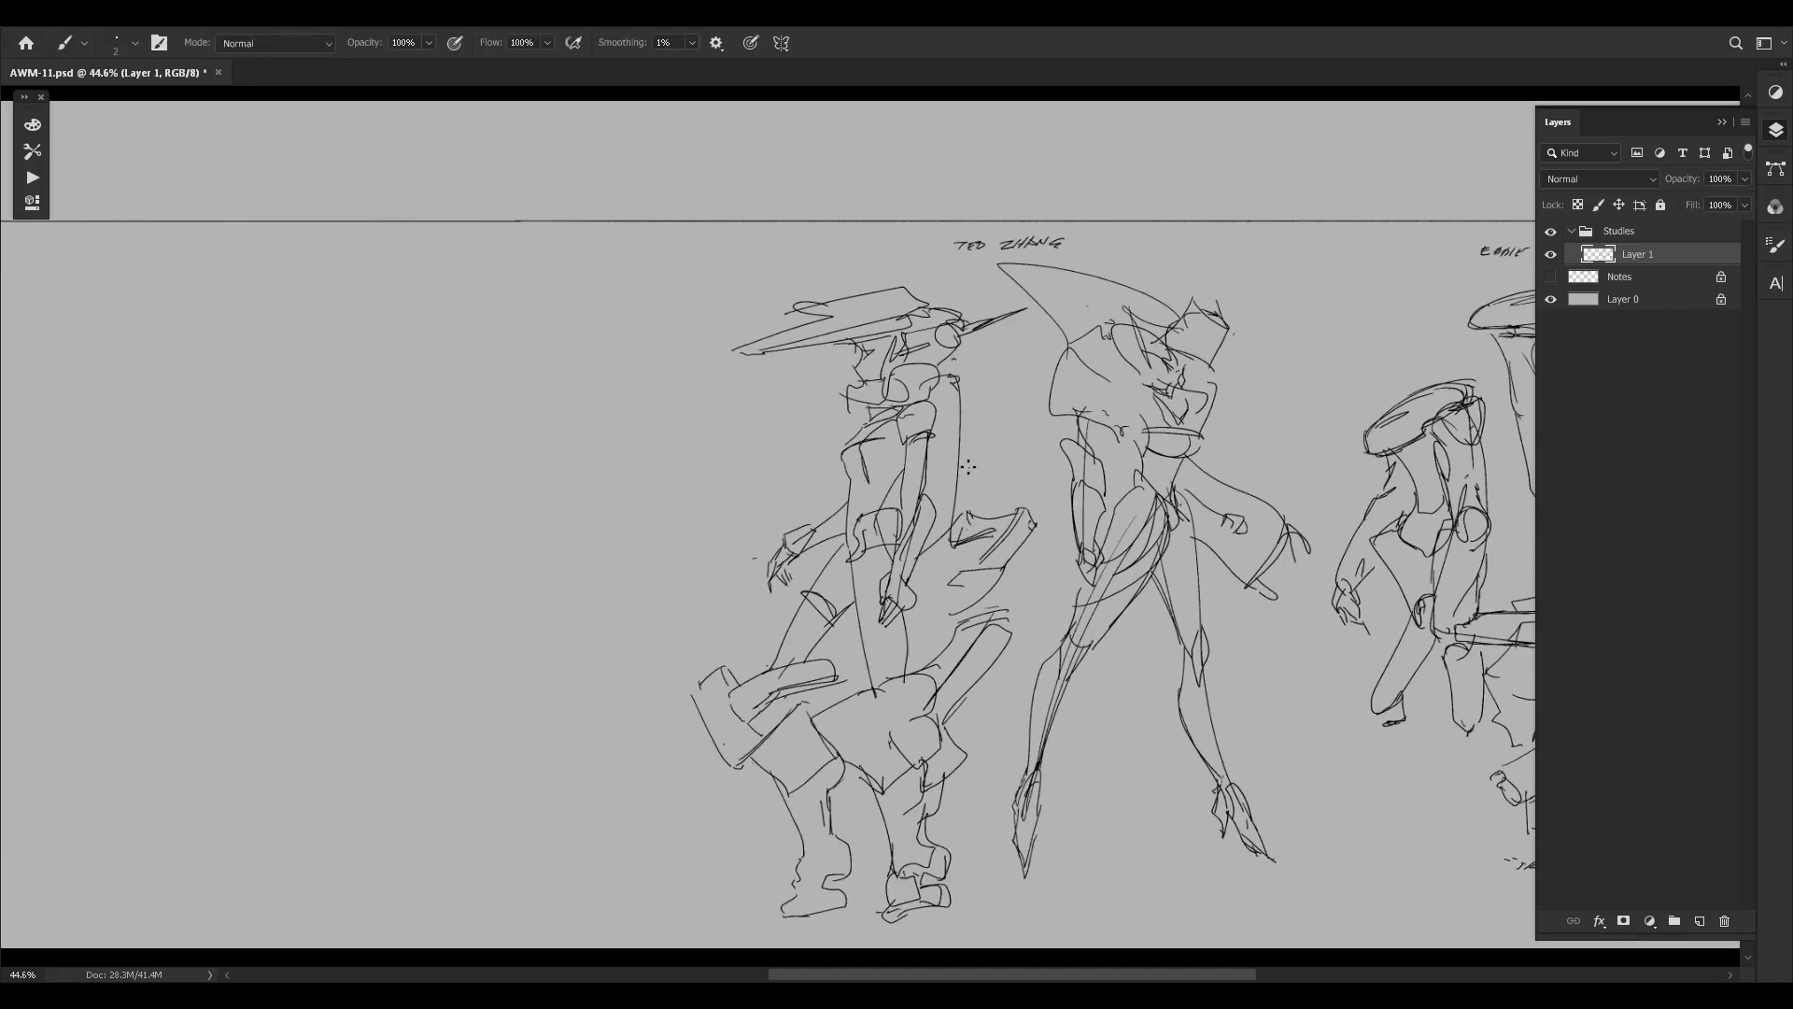
pyautogui.moveTo(868, 635); pyautogui.dragTo(908, 667)
pyautogui.click(850, 400)
pyautogui.click(856, 409)
pyautogui.click(860, 418)
pyautogui.moveTo(859, 390); pyautogui.dragTo(850, 419)
pyautogui.press('e')
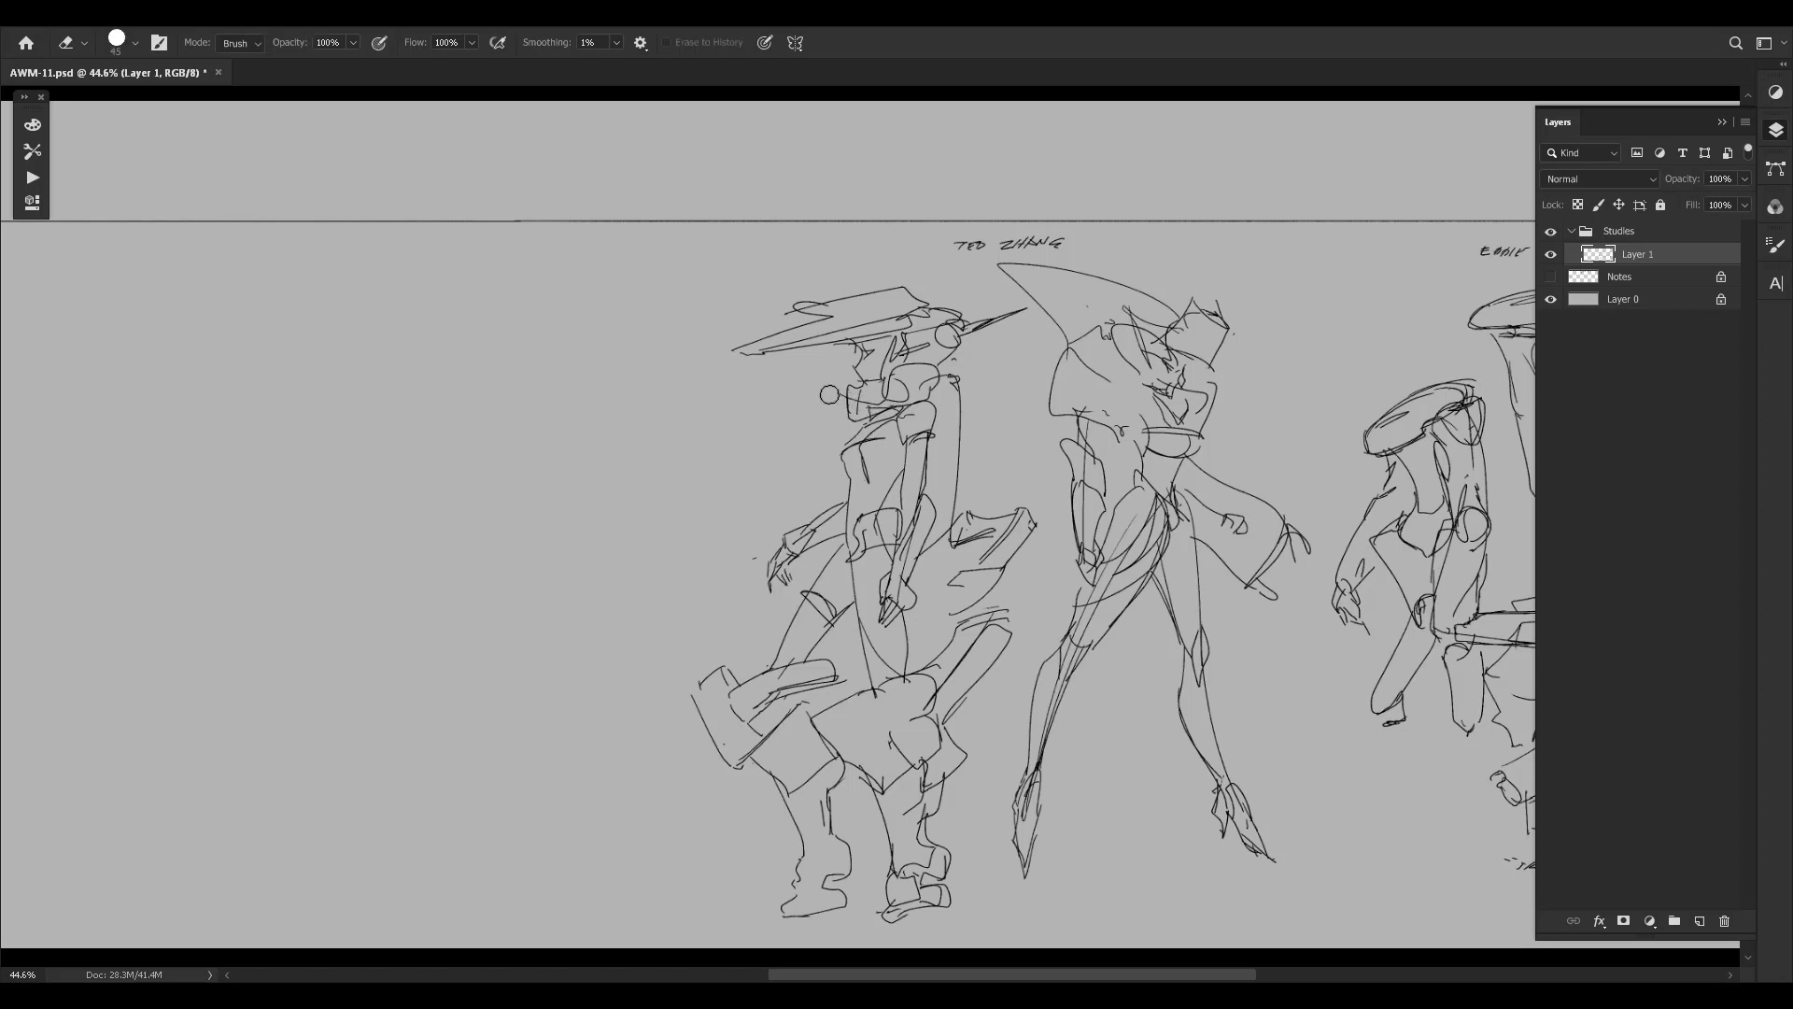
# Add contour lines along the crown of the figure's hat and save the document.
pyautogui.press('b')
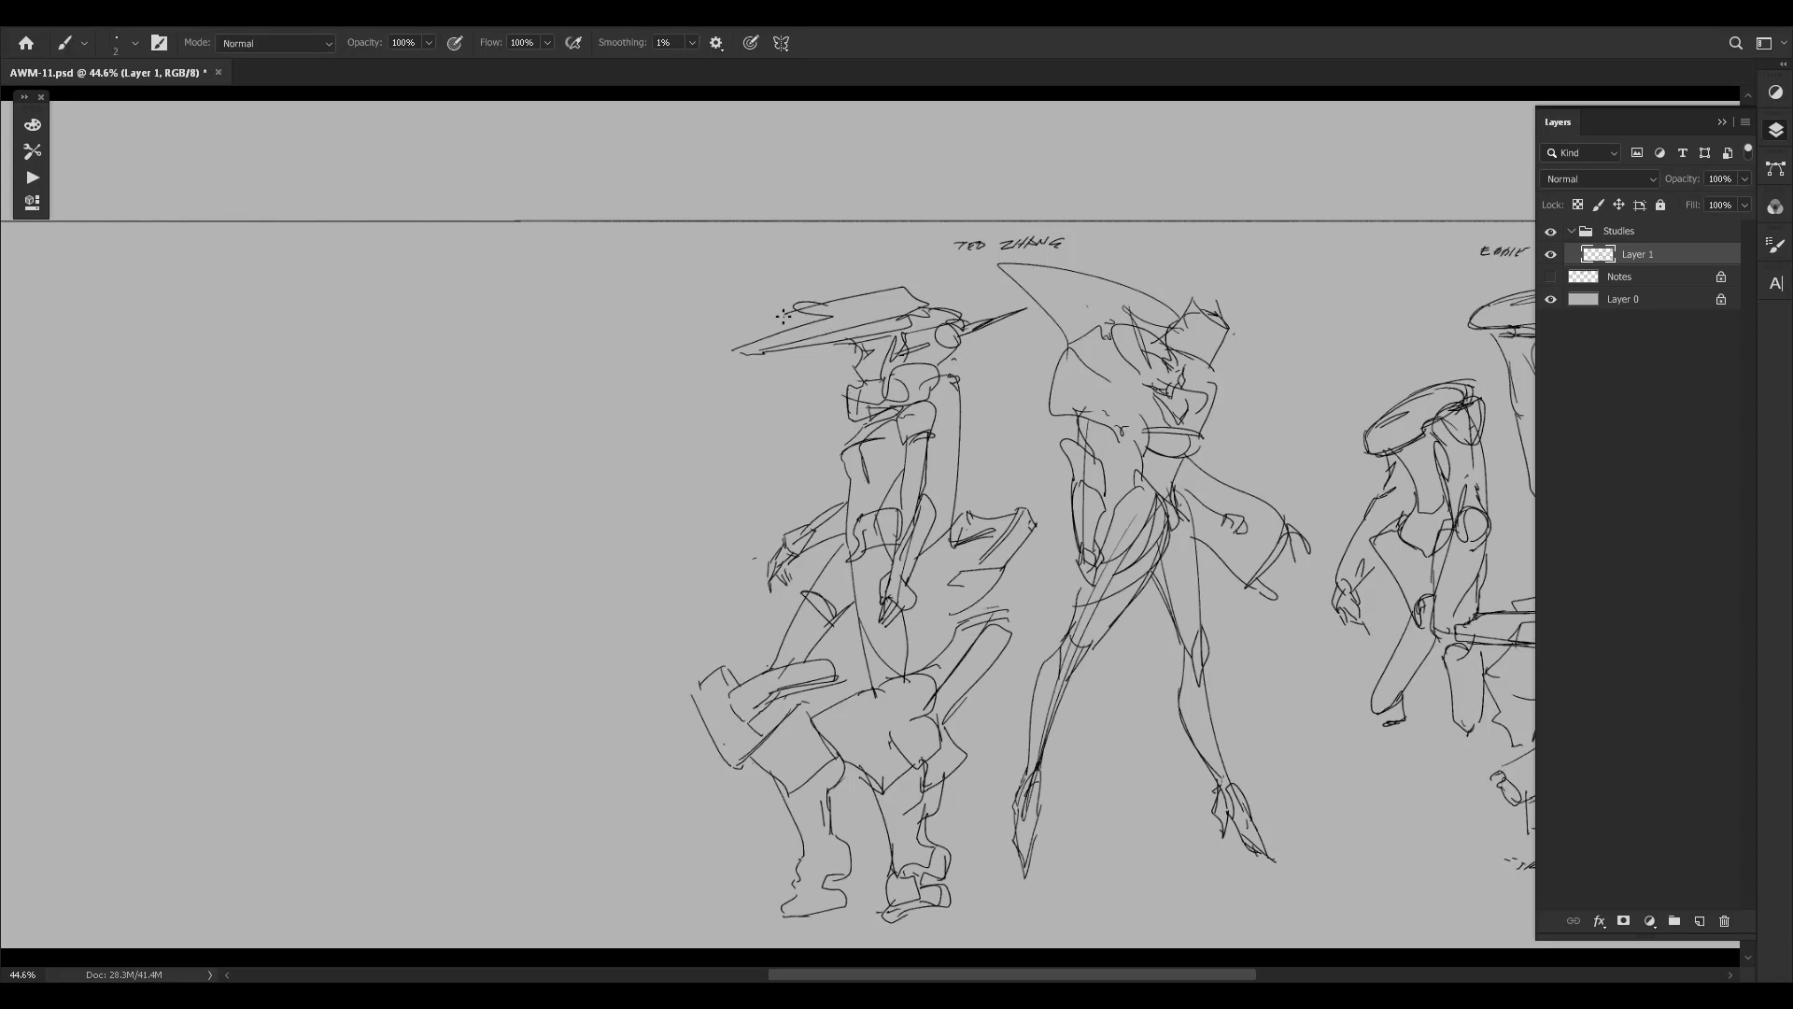
pyautogui.moveTo(777, 315)
pyautogui.mouseDown()
pyautogui.moveTo(770, 334)
pyautogui.moveTo(913, 286)
pyautogui.moveTo(906, 309)
pyautogui.mouseUp()
pyautogui.hotkey('ctrl', 's')
# Add a new layer above the Notes layer and handwrite FEMALE in the canvas's upper-left corner, above the divider line.
pyautogui.click(1653, 282)
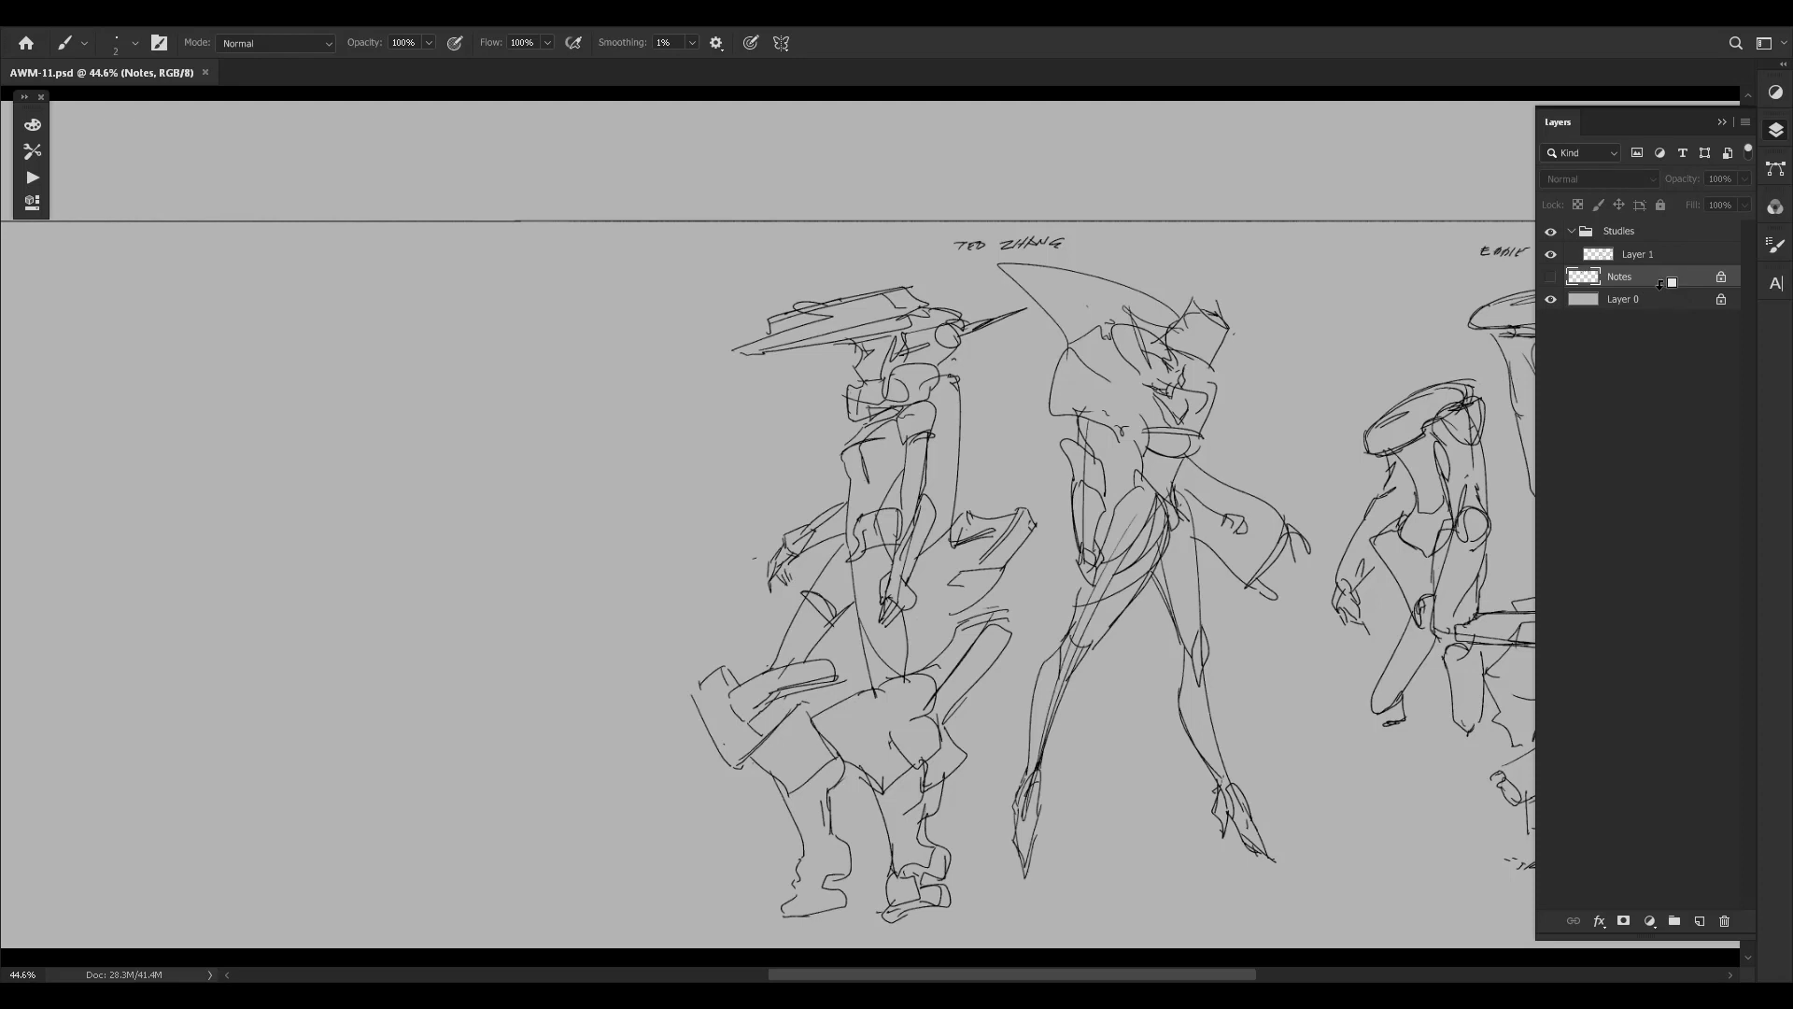
pyautogui.hotkey('ctrl', 'shift', 'alt', 'n')
pyautogui.moveTo(886, 294)
pyautogui.mouseDown()
pyautogui.moveTo(1110, 433)
pyautogui.moveTo(949, 445)
pyautogui.moveTo(629, 316)
pyautogui.moveTo(781, 311)
pyautogui.moveTo(834, 357)
pyautogui.mouseUp()
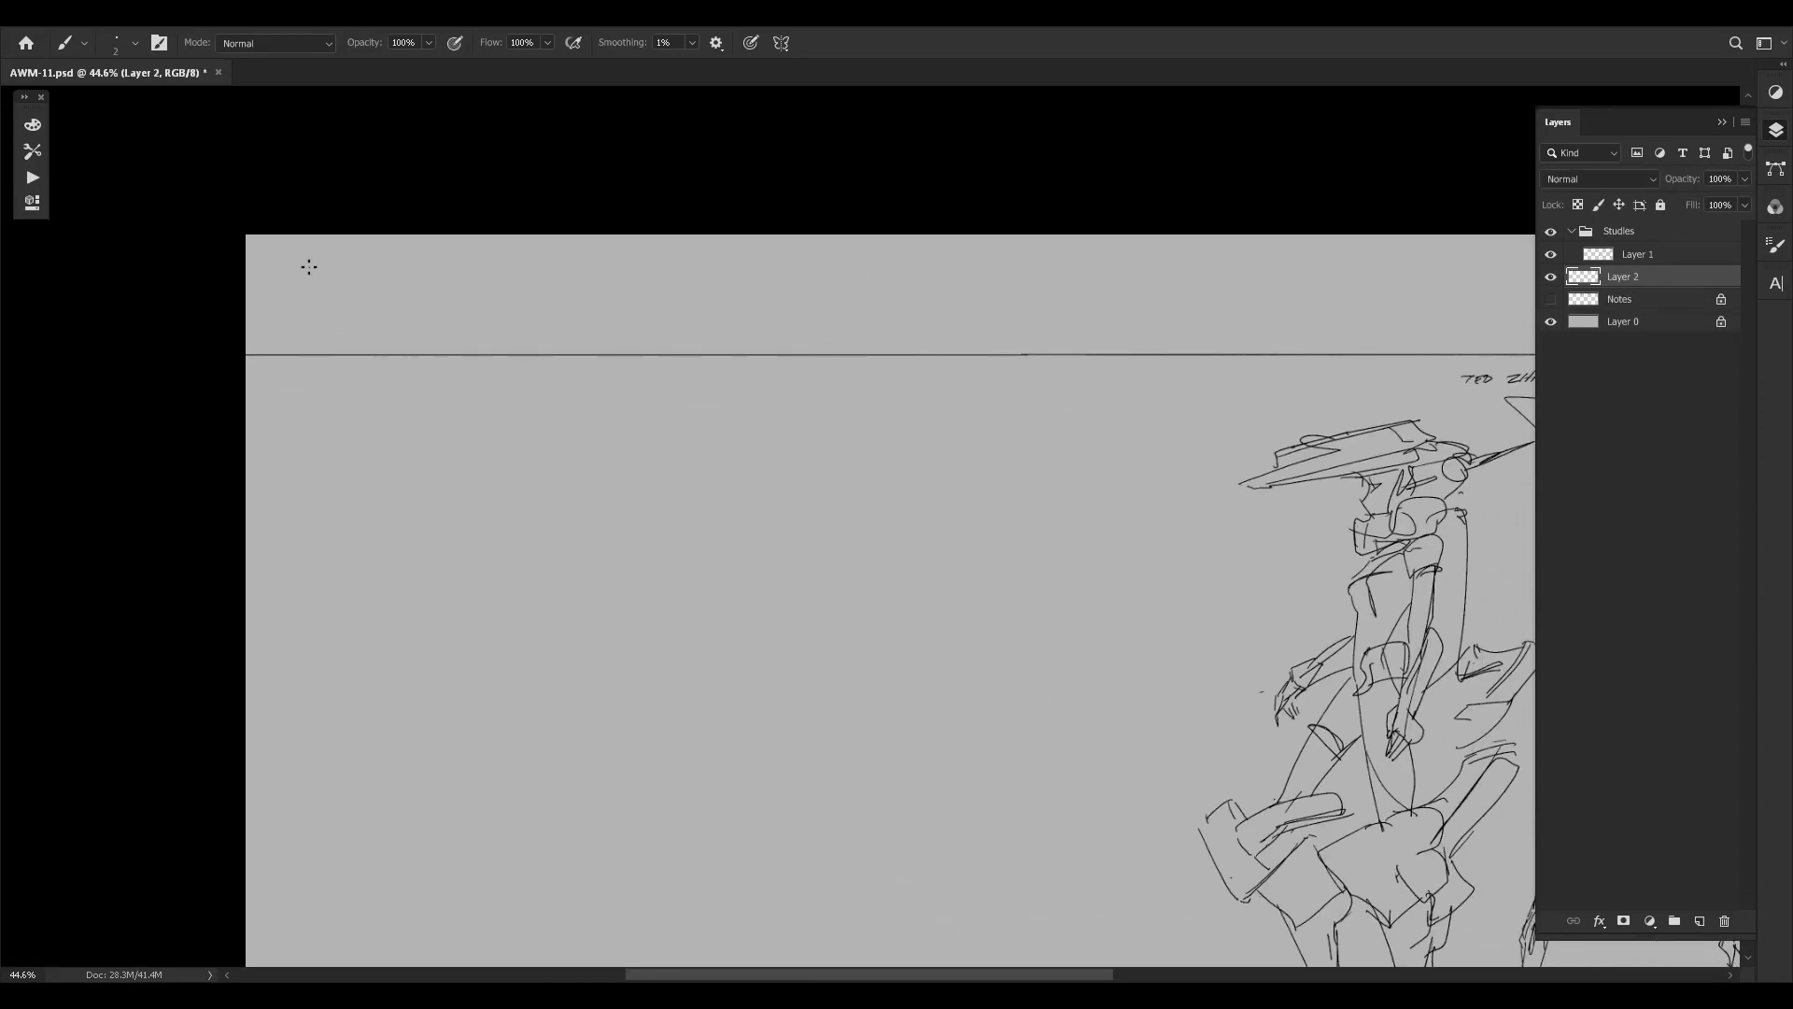
pyautogui.moveTo(312, 272)
pyautogui.mouseDown()
pyautogui.moveTo(292, 272)
pyautogui.moveTo(391, 273)
pyautogui.mouseUp()
pyautogui.moveTo(277, 290)
pyautogui.mouseDown()
pyautogui.moveTo(384, 291)
pyautogui.moveTo(293, 299)
pyautogui.mouseUp()
pyautogui.hotkey('ctrl', 'z')
pyautogui.hotkey('ctrl', 'z')
pyautogui.hscroll(-2, 356, 296)
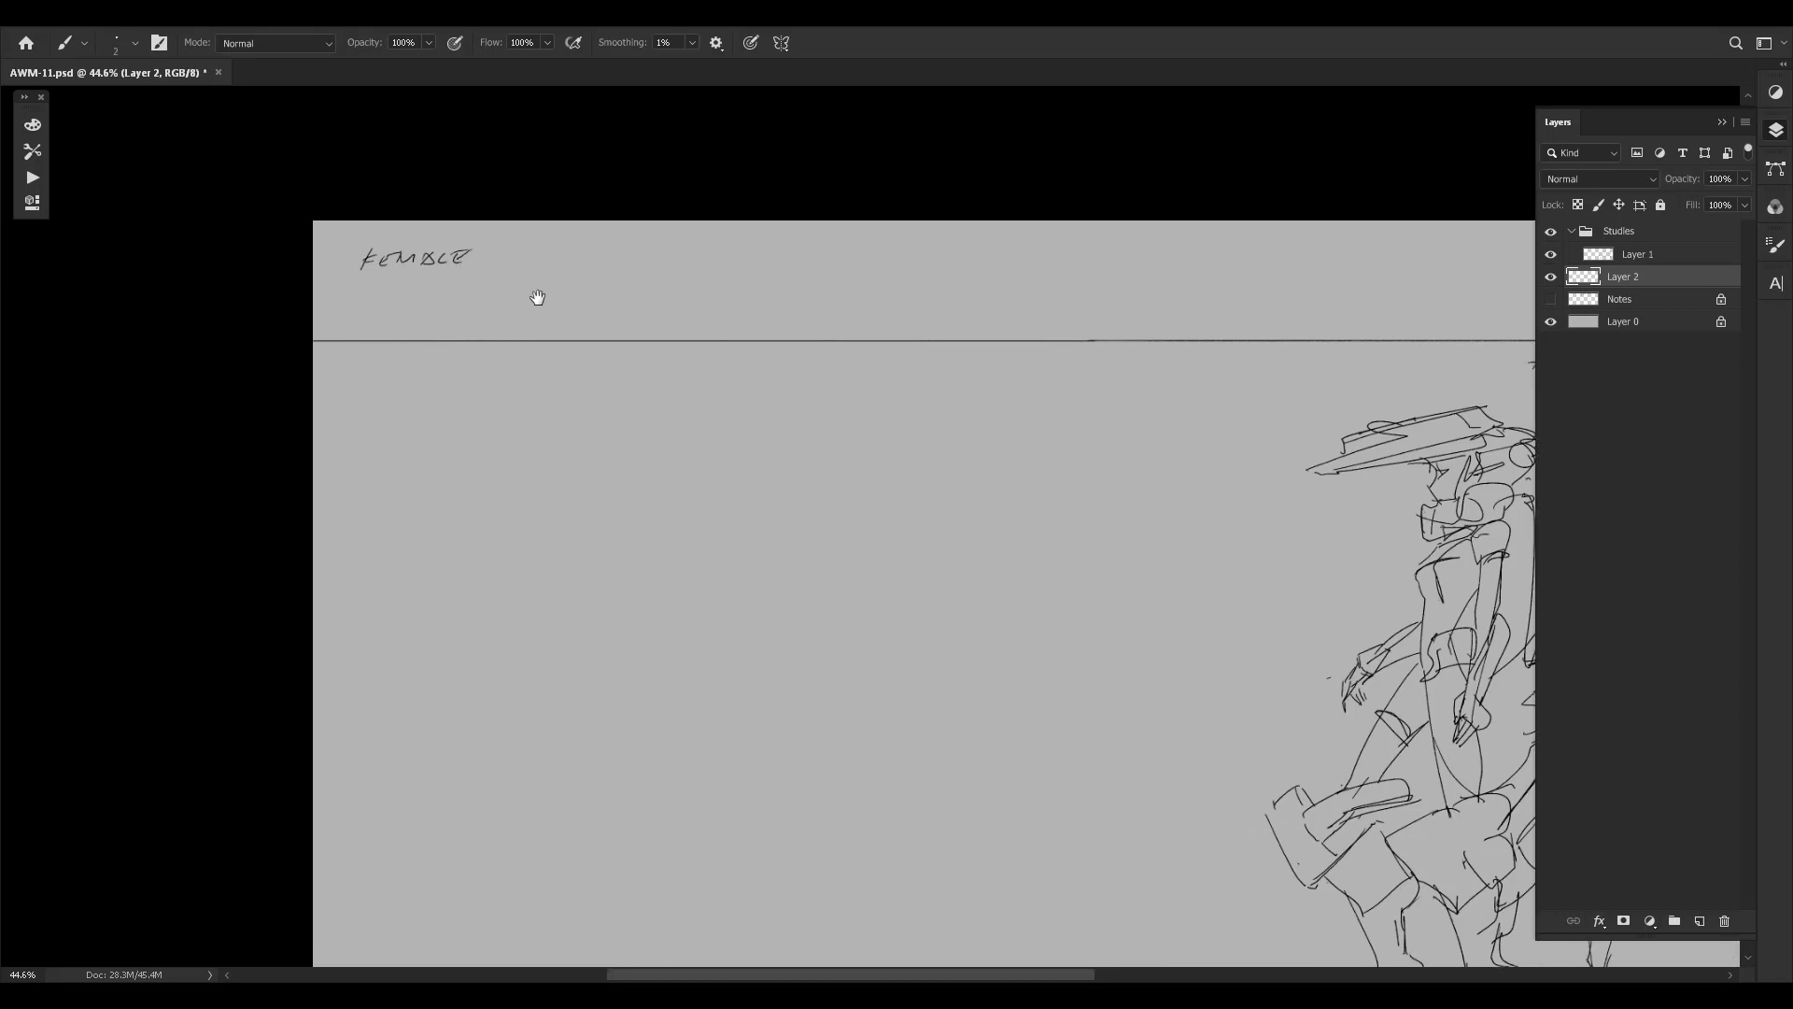
# Handwrite ORGANIC (LEAN) under FEMALE, with BIOLOGICAL marked as a sub-note beneath it.
pyautogui.moveTo(371, 288)
pyautogui.mouseDown()
pyautogui.moveTo(363, 301)
pyautogui.moveTo(553, 279)
pyautogui.moveTo(559, 306)
pyautogui.mouseUp()
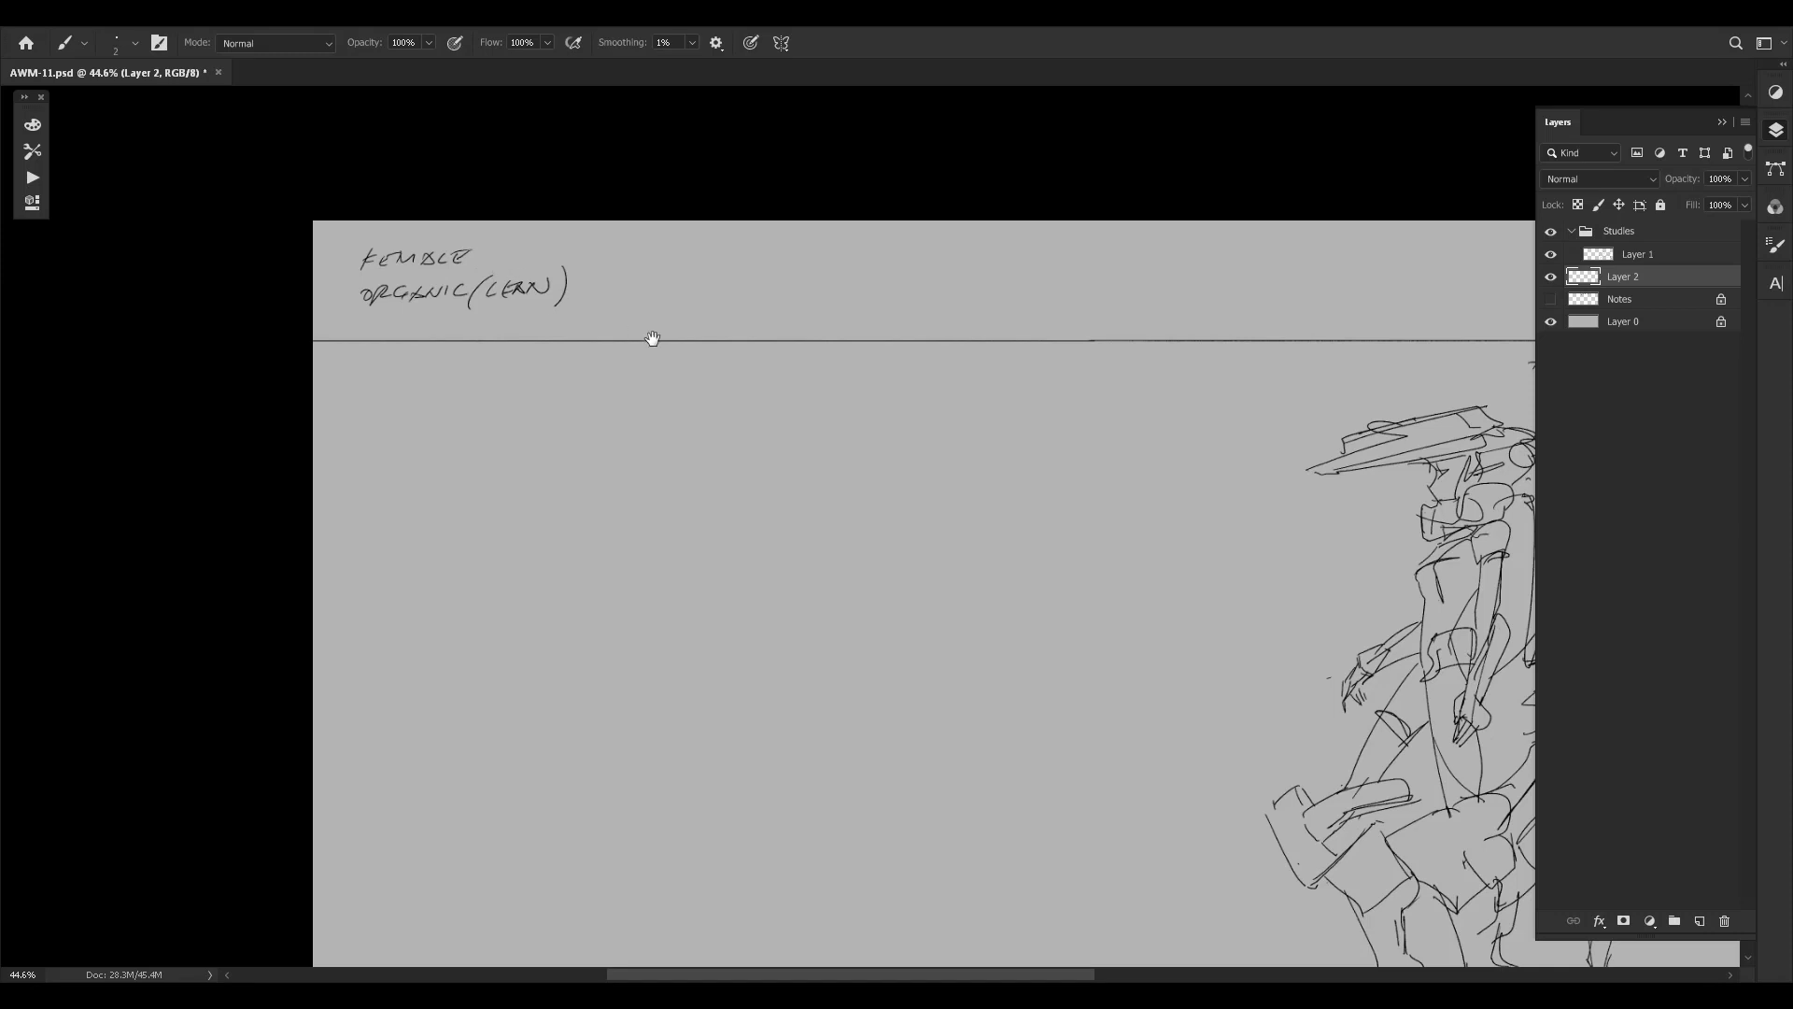
pyautogui.moveTo(1331, 478)
pyautogui.mouseDown()
pyautogui.moveTo(860, 349)
pyautogui.moveTo(558, 301)
pyautogui.mouseUp()
pyautogui.moveTo(538, 202); pyautogui.dragTo(1061, 370)
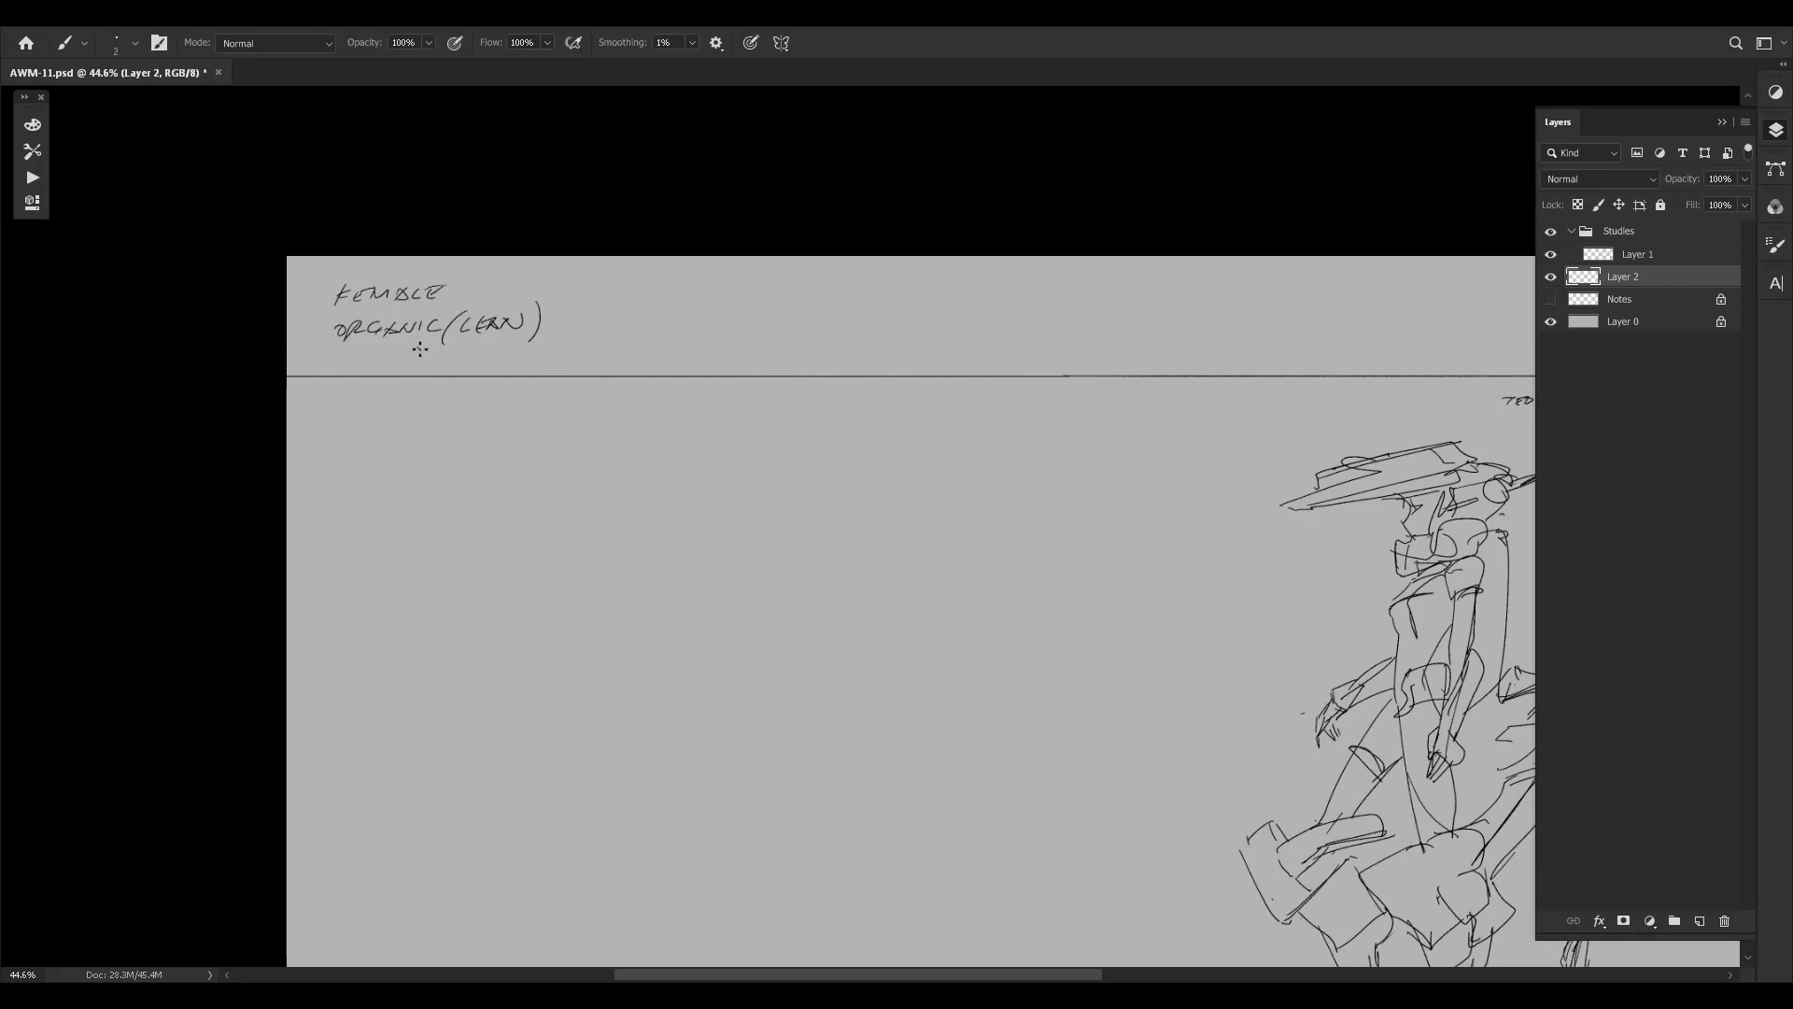
pyautogui.moveTo(415, 349); pyautogui.dragTo(558, 350)
# Handwrite "+ SOME MECHANICAL" beside ORGANIC (LEAN) and add a short dashed underline beneath it.
pyautogui.moveTo(1517, 663); pyautogui.dragTo(1020, 451)
pyautogui.moveTo(1273, 548); pyautogui.dragTo(1080, 580)
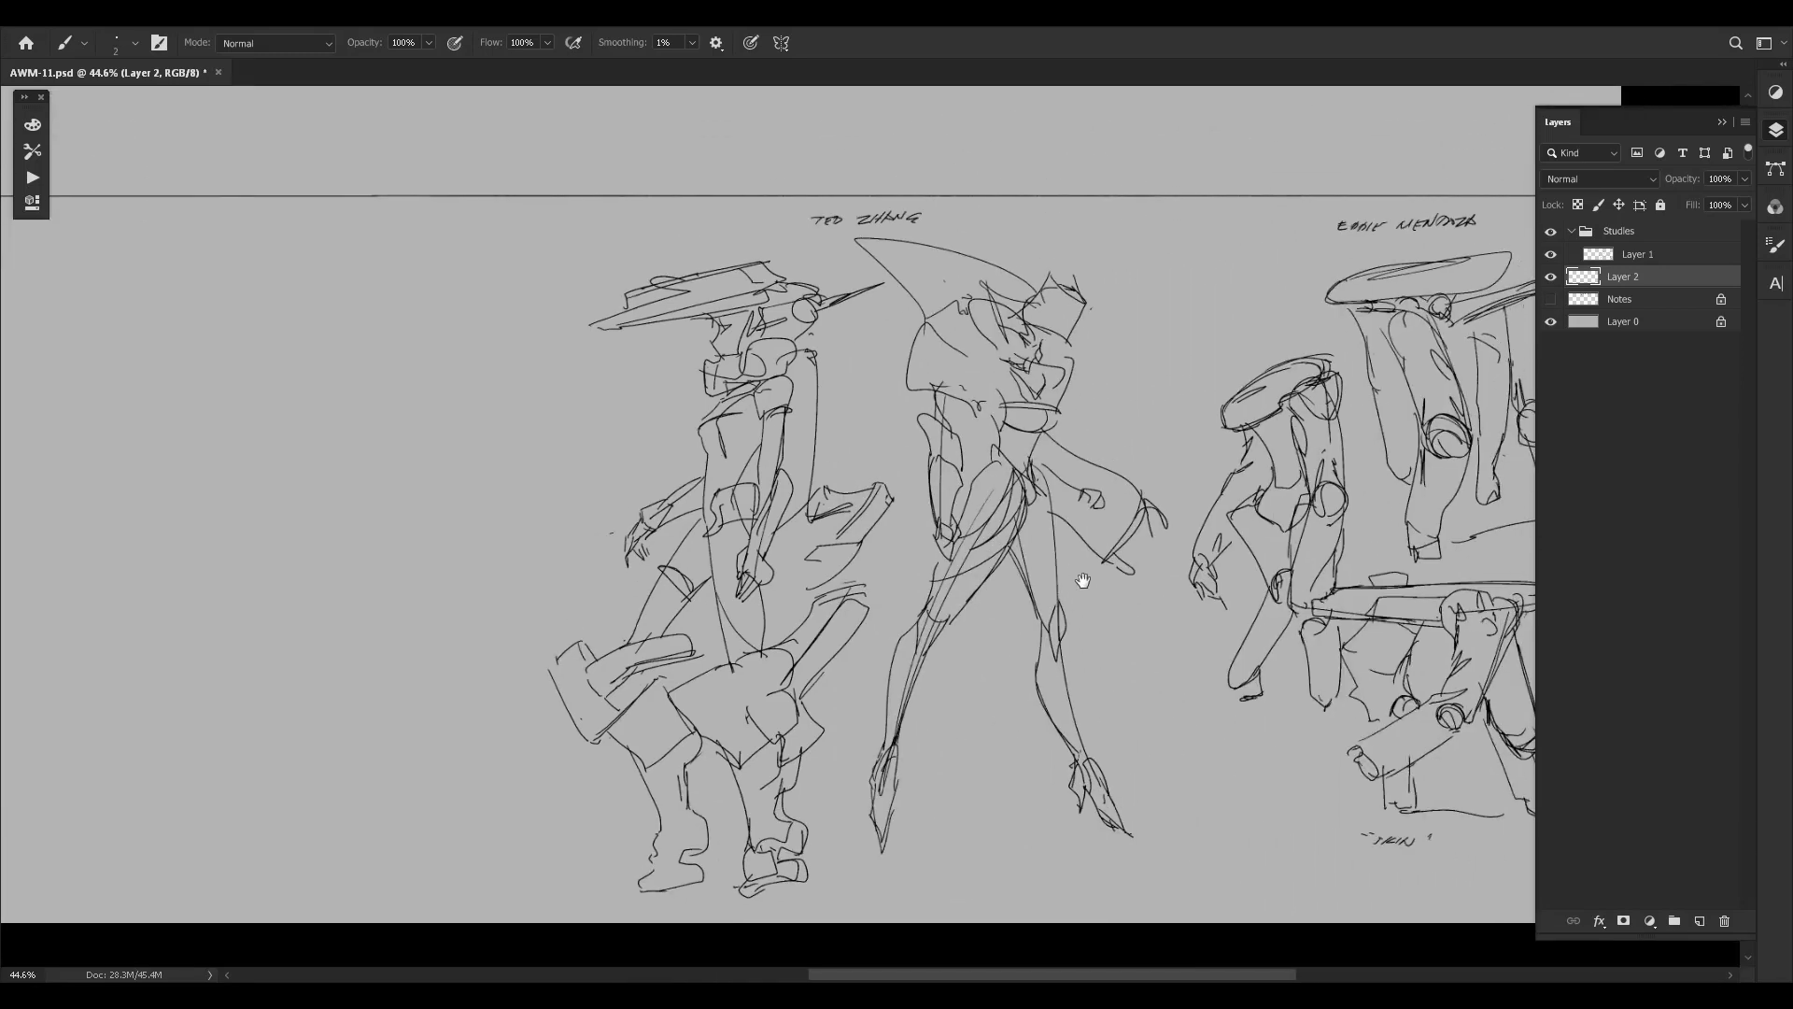
pyautogui.moveTo(1251, 620); pyautogui.dragTo(1125, 596)
pyautogui.moveTo(981, 427); pyautogui.dragTo(1212, 445)
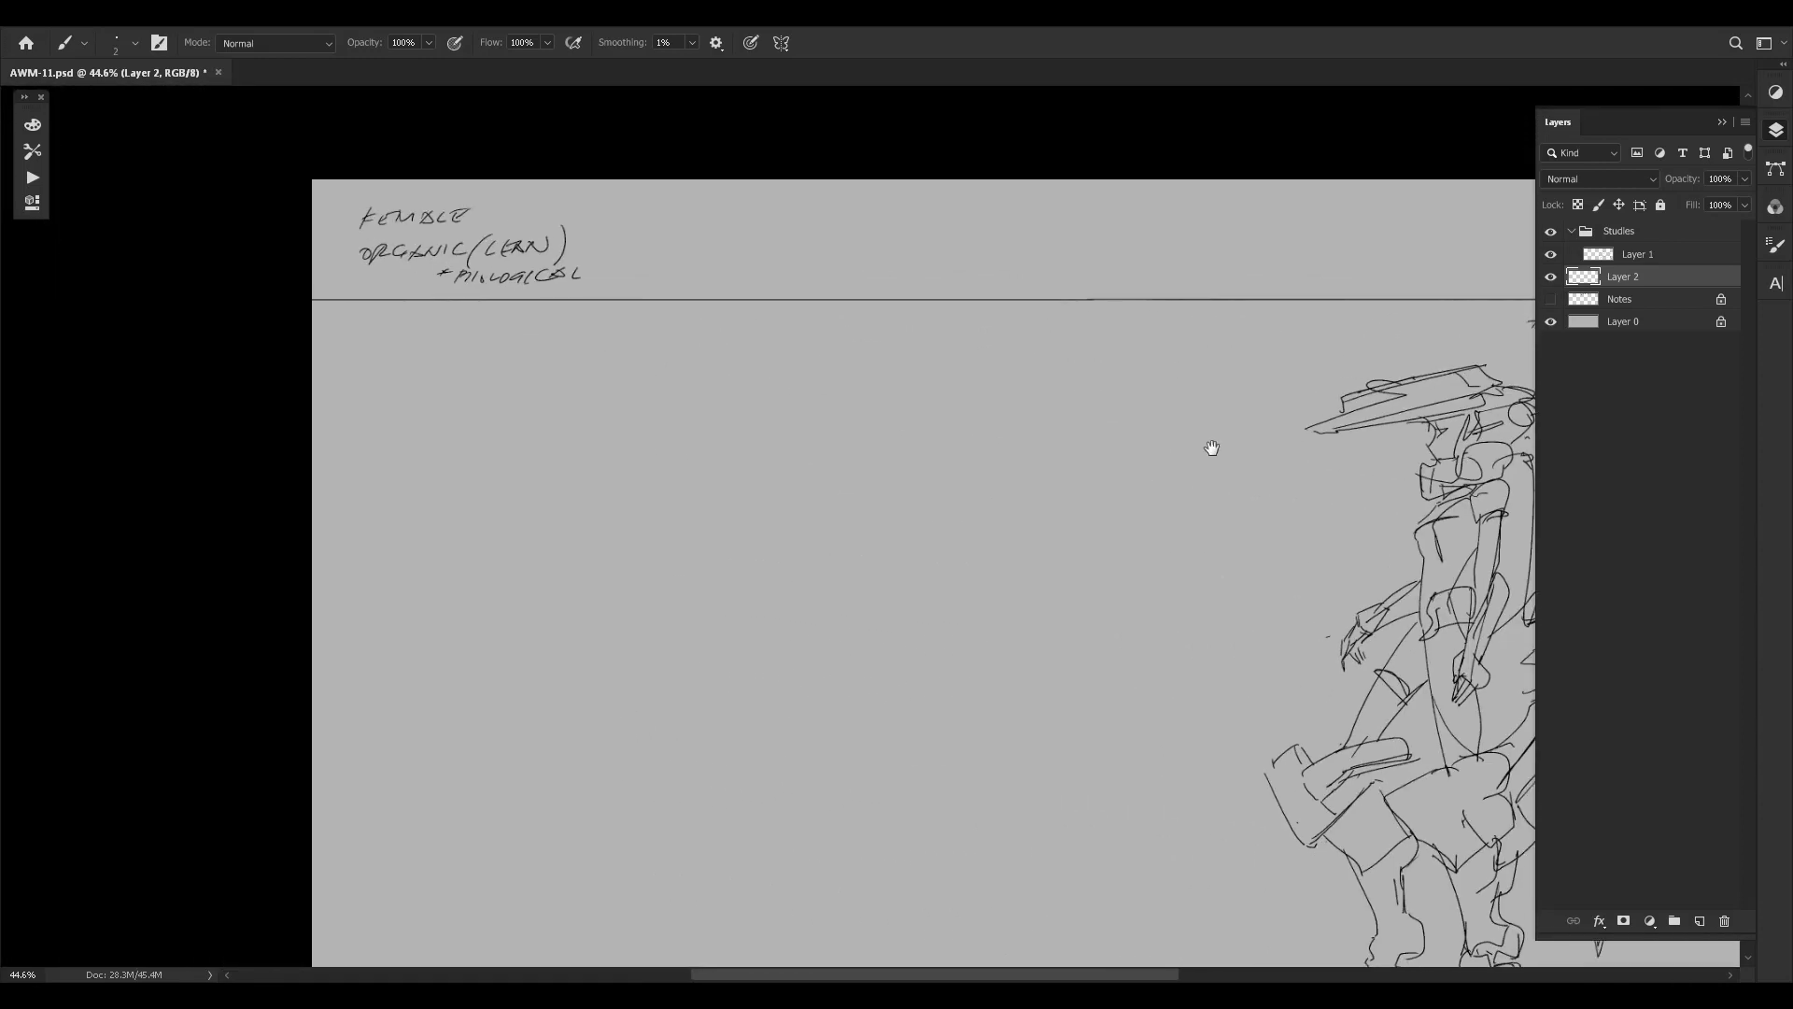
pyautogui.moveTo(697, 254)
pyautogui.mouseDown()
pyautogui.moveTo(697, 270)
pyautogui.moveTo(841, 257)
pyautogui.moveTo(725, 268)
pyautogui.moveTo(729, 252)
pyautogui.moveTo(692, 270)
pyautogui.moveTo(911, 247)
pyautogui.moveTo(921, 305)
pyautogui.mouseUp()
pyautogui.press('e')
pyautogui.press('b')
pyautogui.click(822, 289)
pyautogui.click(838, 288)
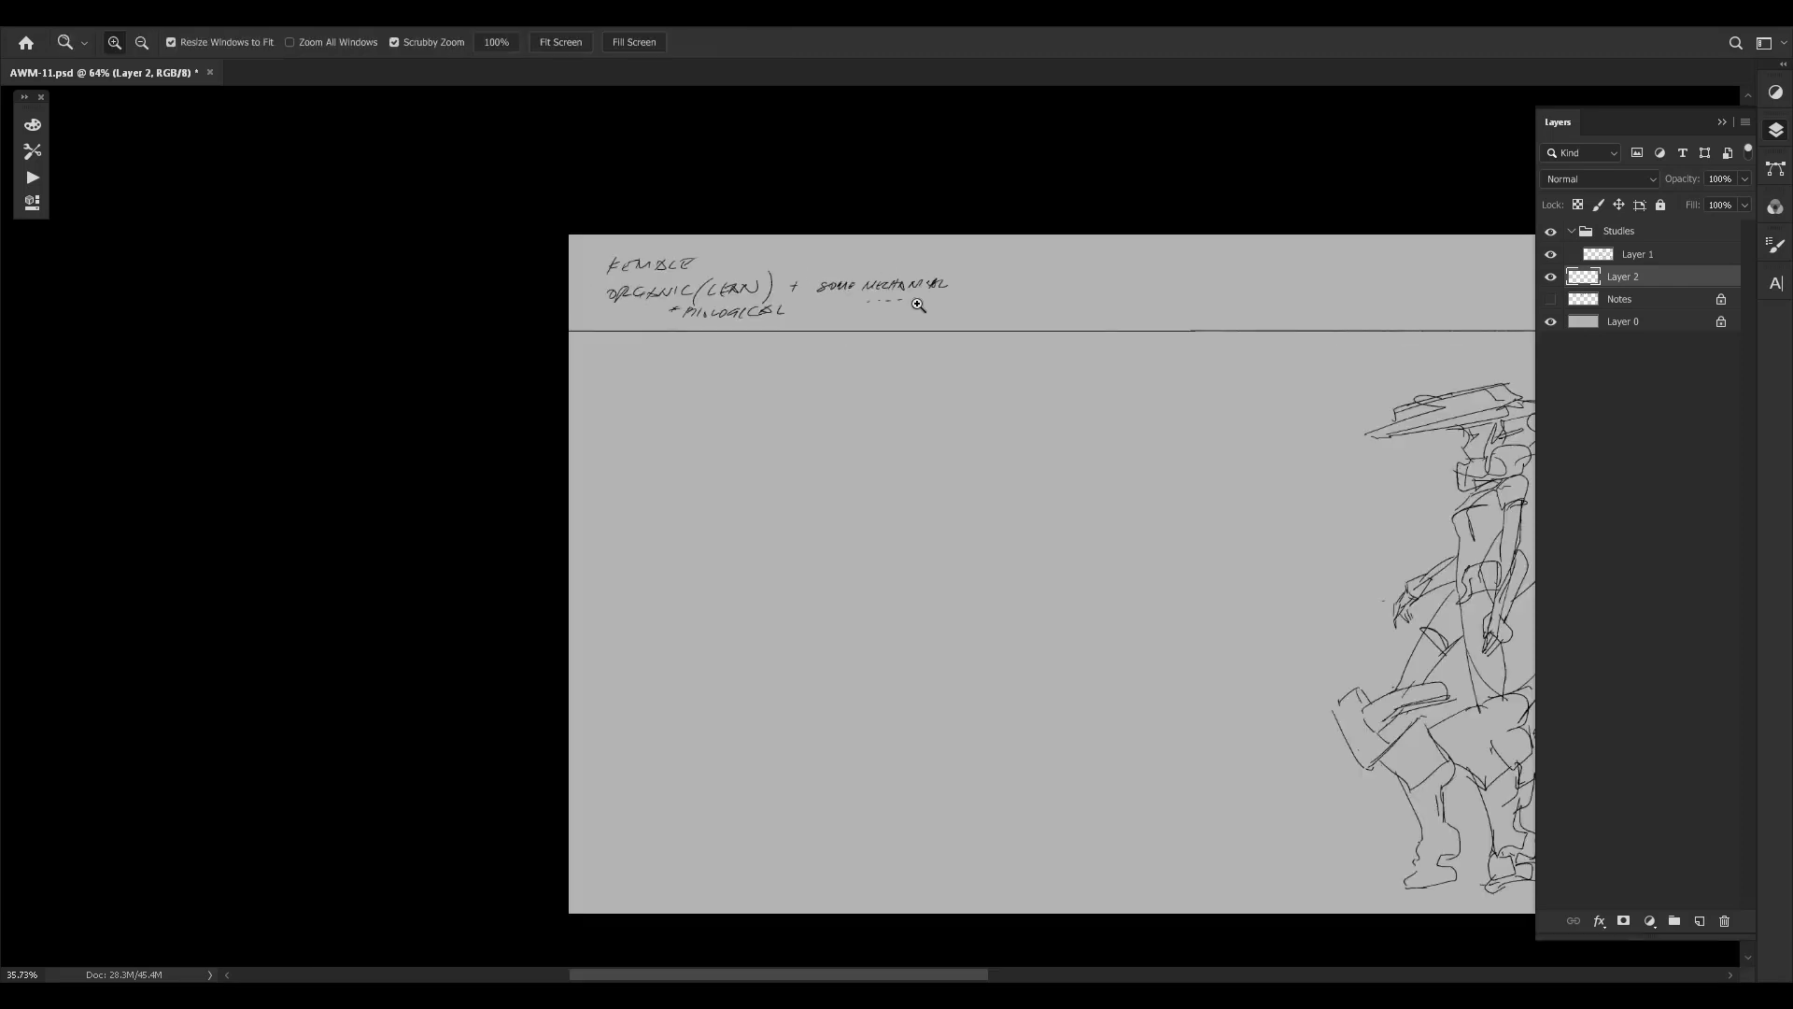
# Look over the new header notes and the finished character and mech studies.
pyautogui.moveTo(1226, 505); pyautogui.dragTo(713, 361)
pyautogui.moveTo(1091, 420); pyautogui.dragTo(1092, 434)
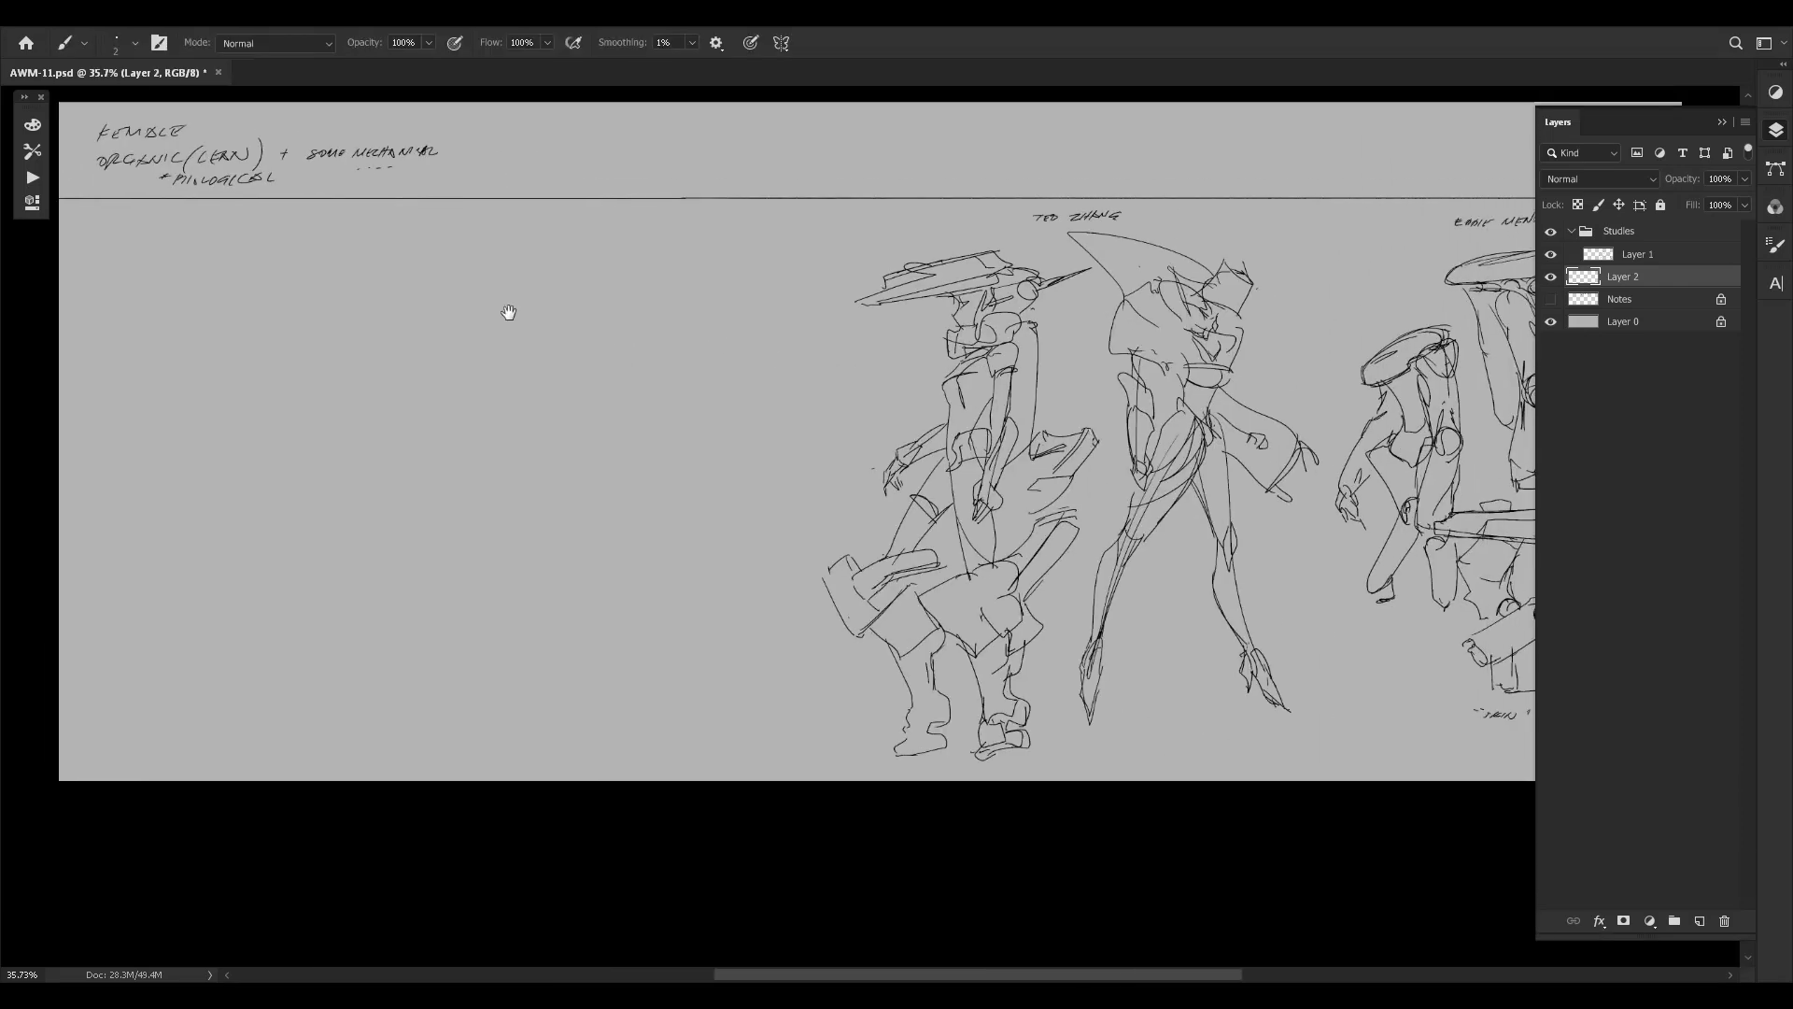
pyautogui.moveTo(509, 278); pyautogui.dragTo(670, 409)
pyautogui.moveTo(303, 297); pyautogui.dragTo(335, 294)
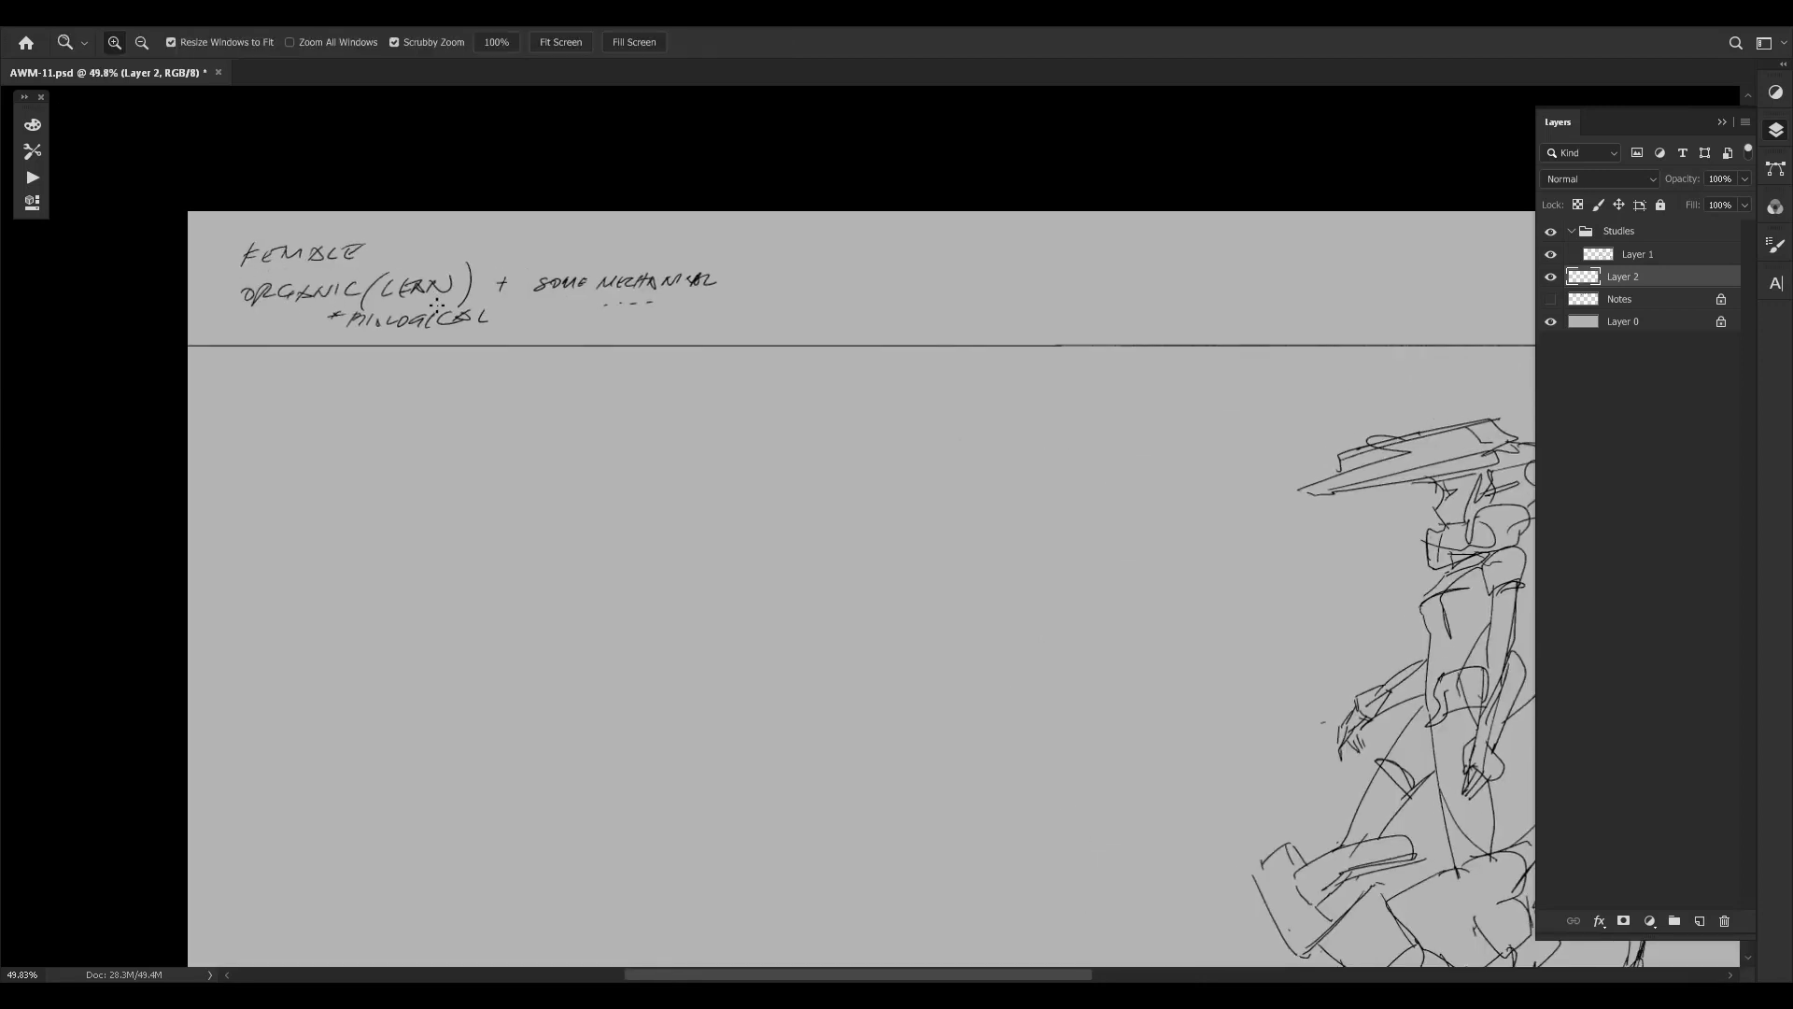
pyautogui.moveTo(1347, 609); pyautogui.dragTo(1309, 597)
pyautogui.moveTo(1378, 645); pyautogui.dragTo(1001, 544)
pyautogui.moveTo(1243, 501); pyautogui.dragTo(1268, 499)
pyautogui.moveTo(1033, 346); pyautogui.dragTo(1130, 385)
pyautogui.moveTo(1138, 449); pyautogui.dragTo(1191, 445)
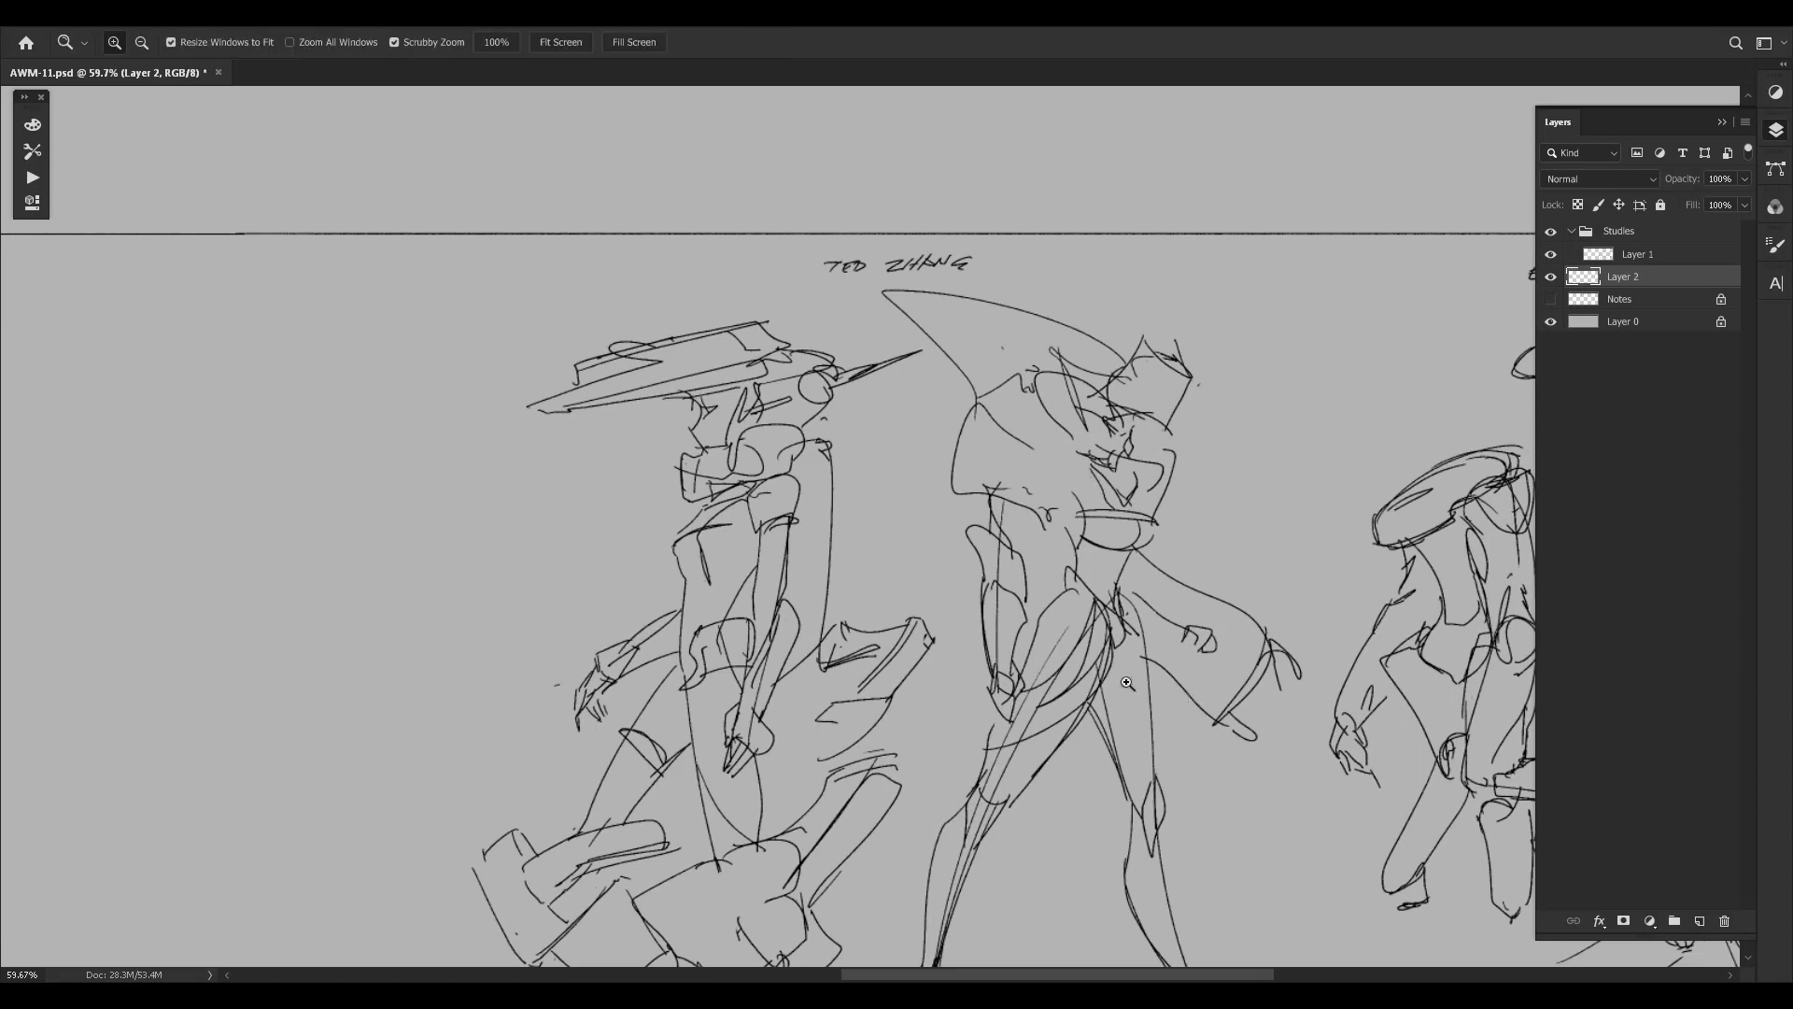
pyautogui.moveTo(1179, 693)
pyautogui.mouseDown()
pyautogui.moveTo(1116, 683)
pyautogui.moveTo(1134, 584)
pyautogui.mouseUp()
pyautogui.moveTo(1121, 703)
pyautogui.mouseDown()
pyautogui.moveTo(1135, 700)
pyautogui.moveTo(1073, 704)
pyautogui.moveTo(997, 604)
pyautogui.moveTo(984, 553)
pyautogui.mouseUp()
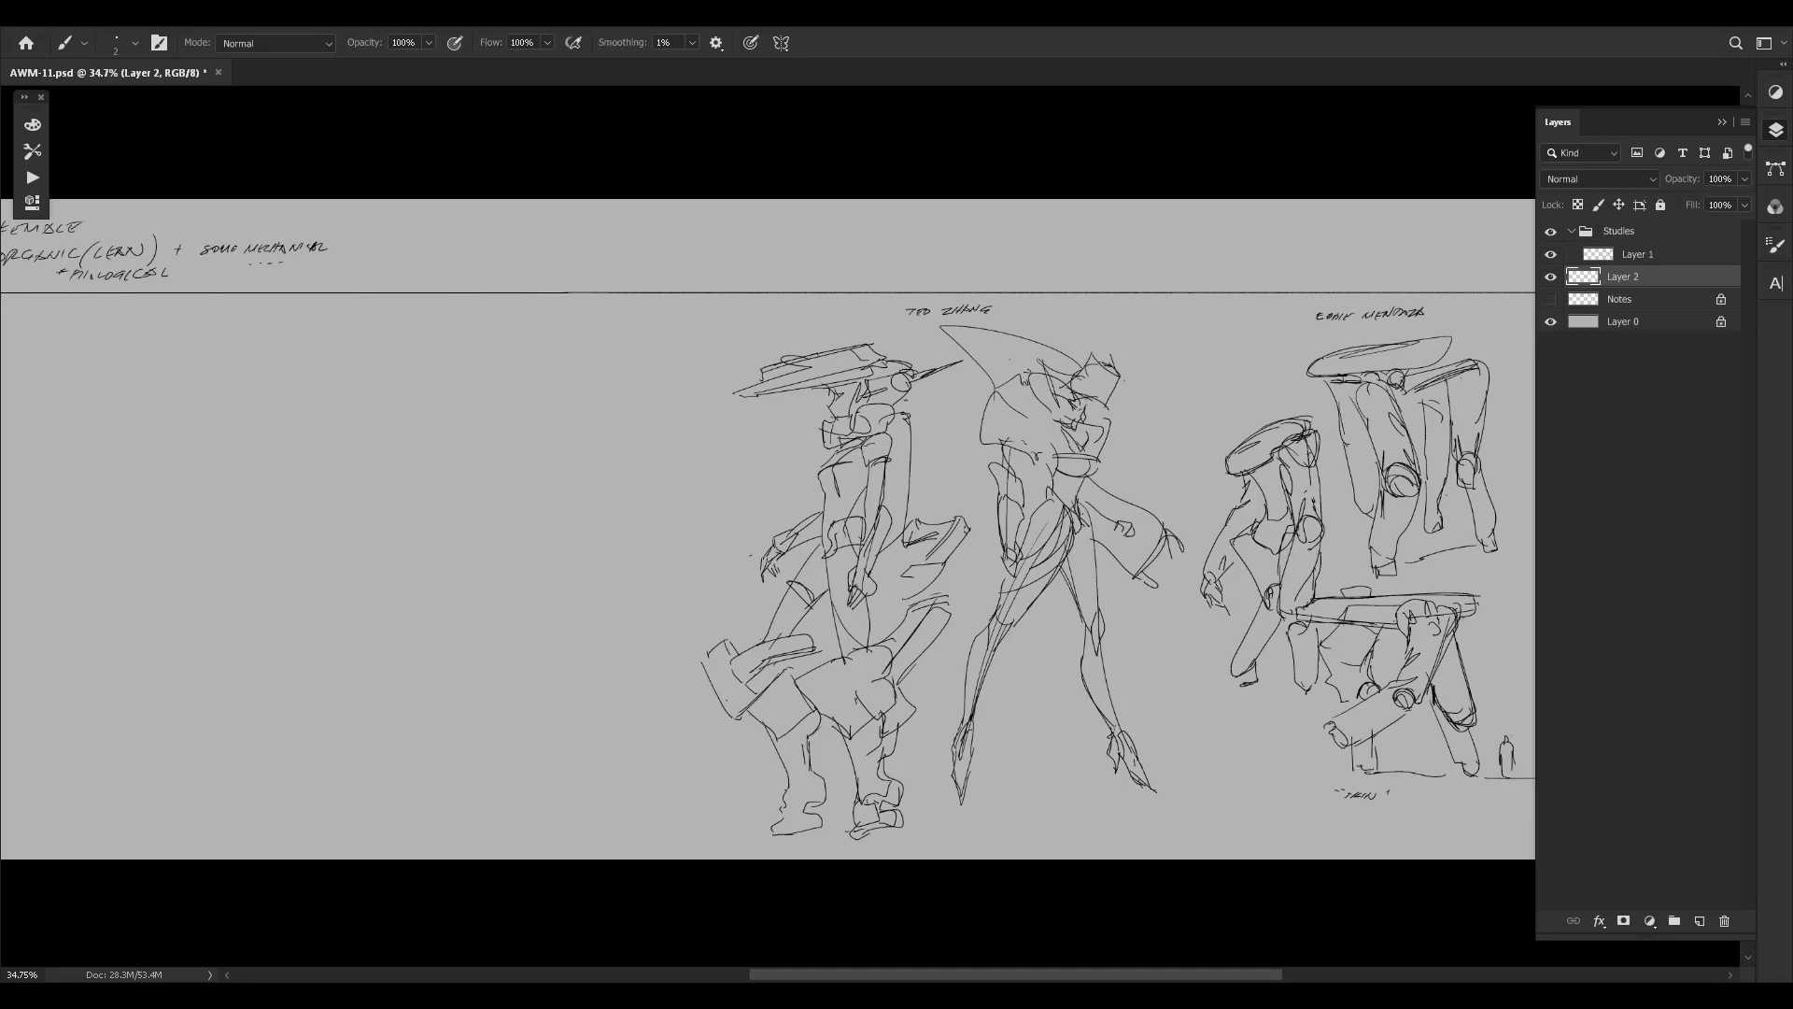
# Handwrite SKILLS — STORY above the divider line, beside the first group of notes.
pyautogui.moveTo(424, 217); pyautogui.dragTo(426, 229)
pyautogui.moveTo(437, 215); pyautogui.dragTo(462, 227)
pyautogui.moveTo(465, 214); pyautogui.dragTo(537, 213)
pyautogui.moveTo(531, 214); pyautogui.dragTo(544, 222)
pyautogui.moveTo(550, 214); pyautogui.dragTo(551, 227)
pyautogui.hotkey('ctrl', 'z')
pyautogui.moveTo(402, 252); pyautogui.dragTo(385, 283)
pyautogui.moveTo(408, 269); pyautogui.dragTo(461, 260)
pyautogui.moveTo(500, 252)
pyautogui.mouseDown()
pyautogui.moveTo(456, 286)
pyautogui.moveTo(485, 234)
pyautogui.moveTo(420, 242)
pyautogui.mouseUp()
pyautogui.hotkey('ctrl', 'z')
pyautogui.hotkey('ctrl', 'z')
pyautogui.hotkey('ctrl', 'z')
pyautogui.hotkey('ctrl', 'z')
pyautogui.hotkey('ctrl', 'z')
# Handwrite DESIGN W/ ME beside STORY and draw an arrow from it to that word.
pyautogui.press('z')
pyautogui.moveTo(530, 267); pyautogui.dragTo(578, 243)
pyautogui.press('b')
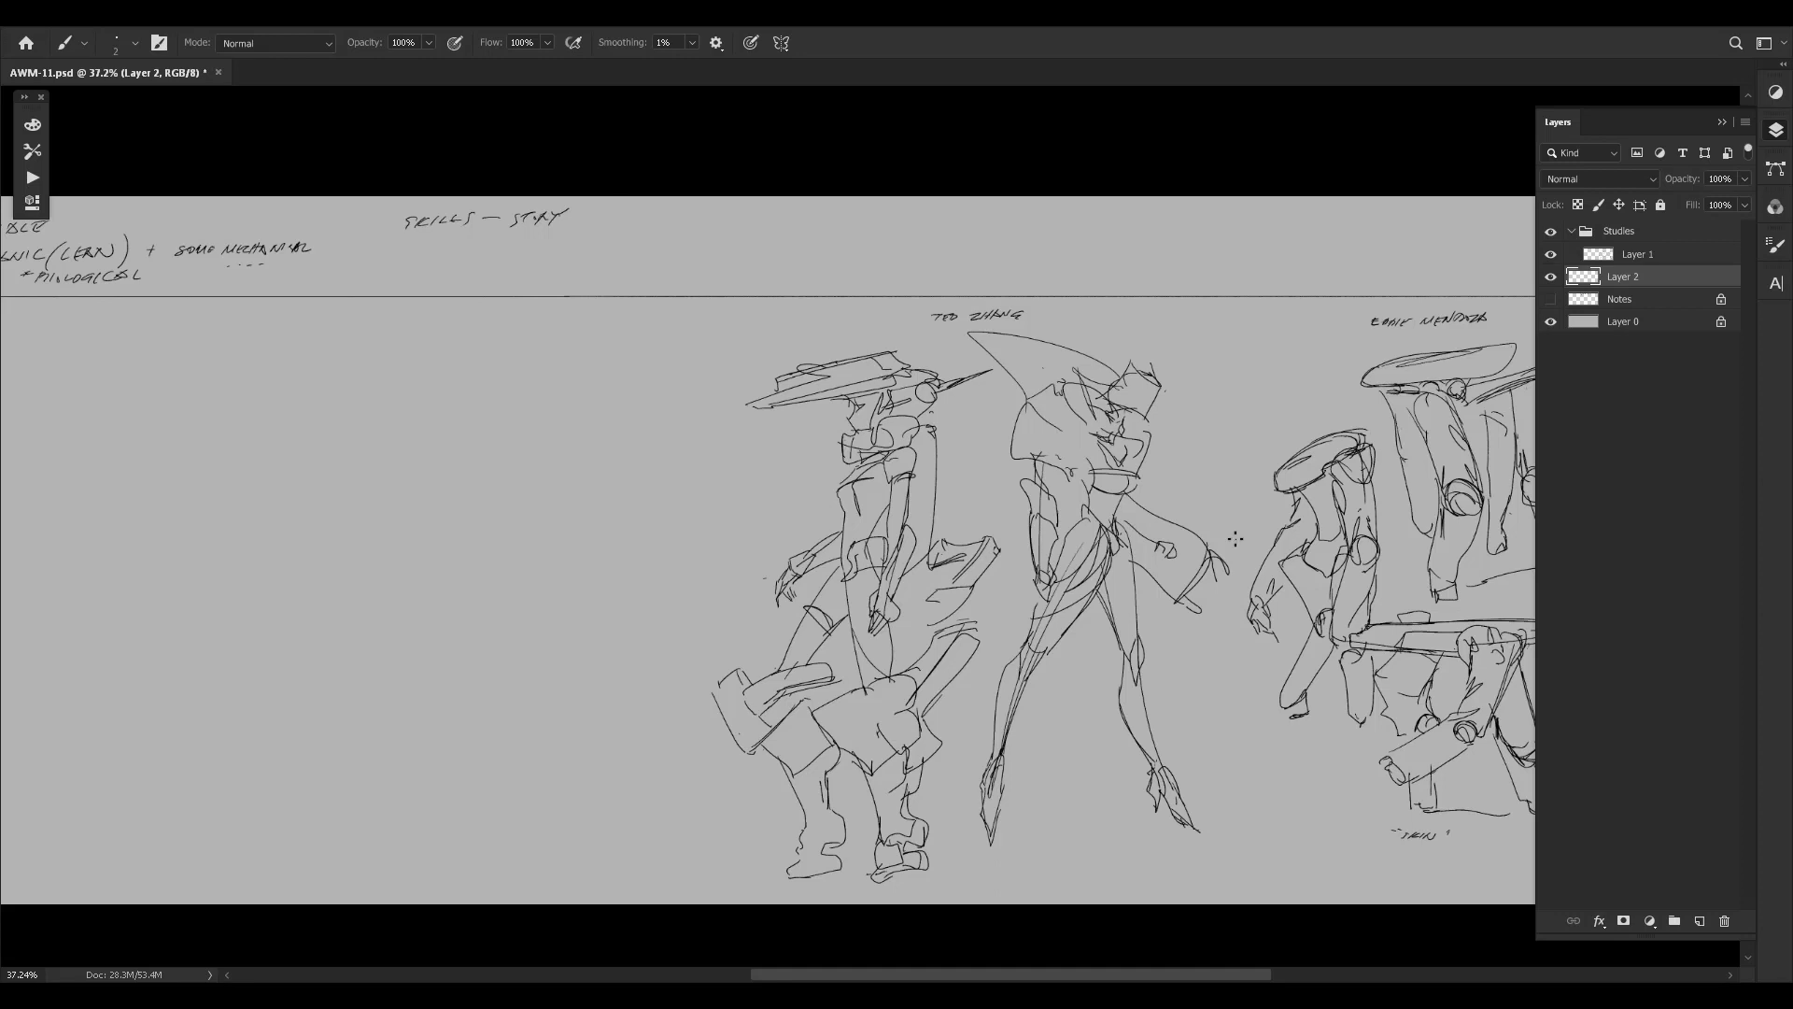
pyautogui.moveTo(1157, 607)
pyautogui.mouseDown()
pyautogui.moveTo(664, 596)
pyautogui.moveTo(1016, 603)
pyautogui.moveTo(1001, 607)
pyautogui.moveTo(937, 513)
pyautogui.moveTo(1022, 526)
pyautogui.mouseUp()
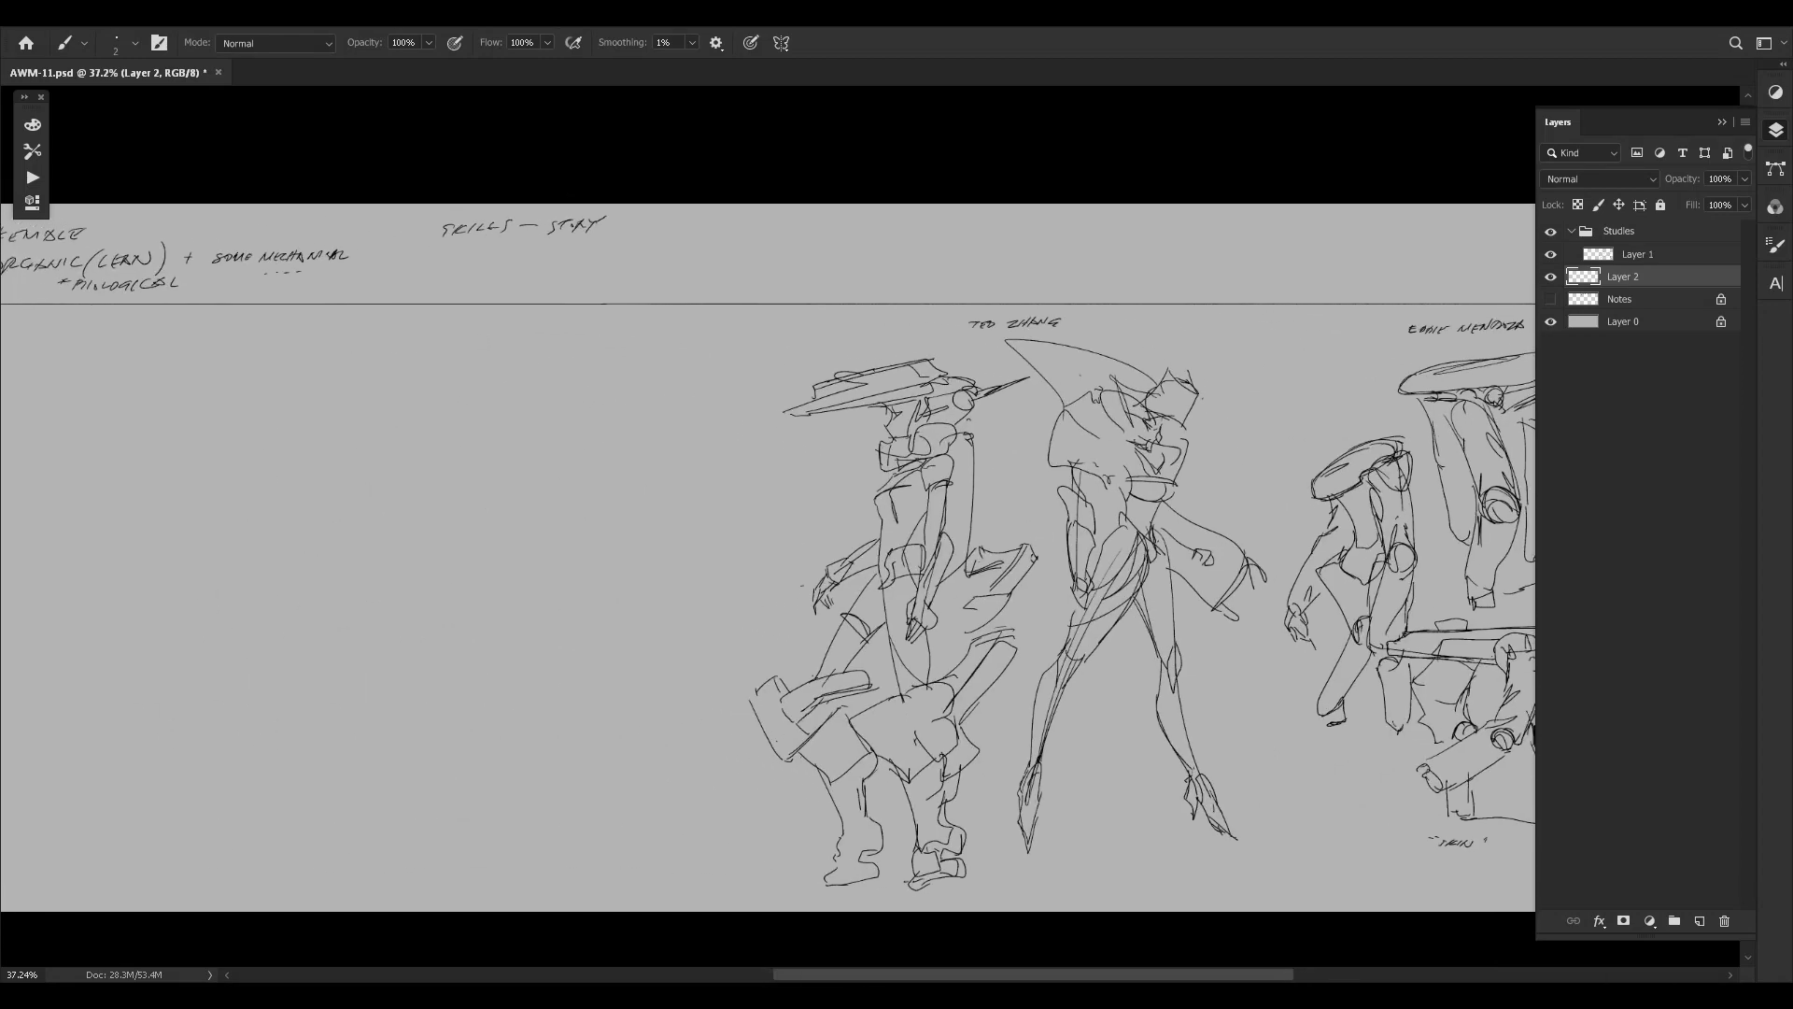
pyautogui.moveTo(576, 245); pyautogui.dragTo(771, 225)
pyautogui.moveTo(790, 210)
pyautogui.mouseDown()
pyautogui.moveTo(764, 245)
pyautogui.moveTo(822, 232)
pyautogui.mouseUp()
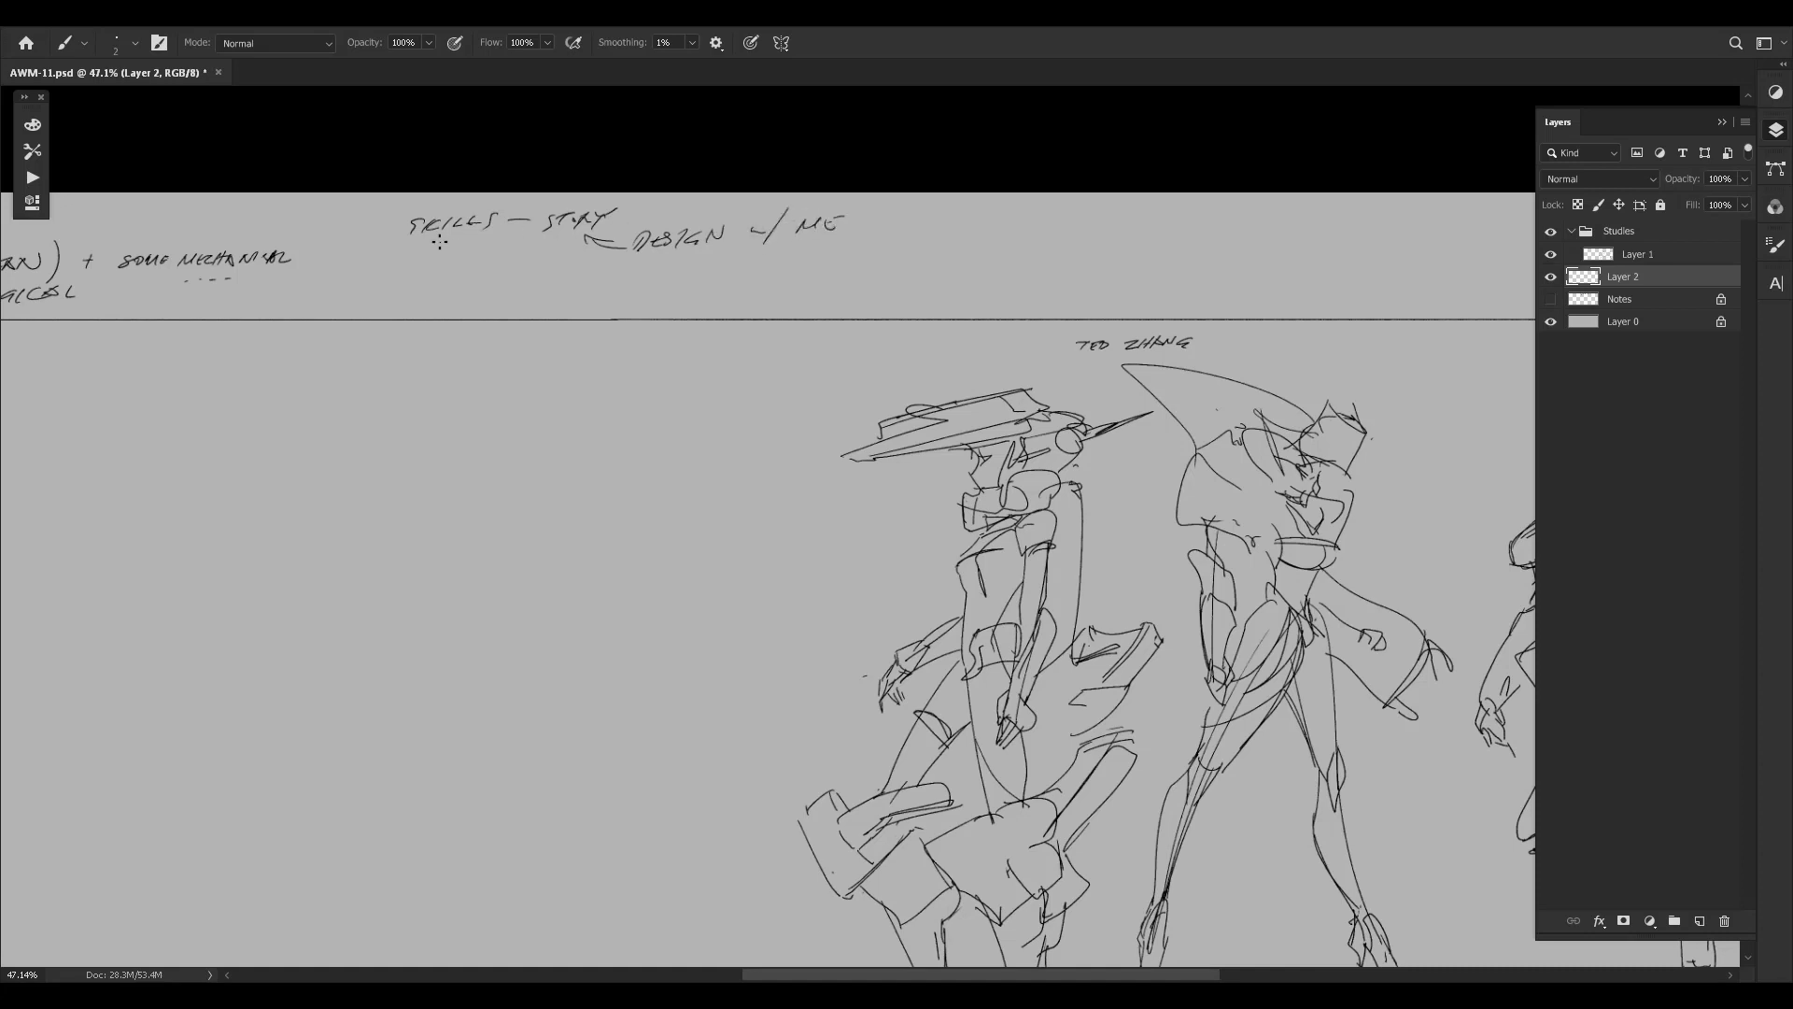
# Handwrite STUDY W/ ME and PATREON under SKILLS, with an arrow leading up to that word.
pyautogui.moveTo(411, 256)
pyautogui.mouseDown()
pyautogui.moveTo(443, 239)
pyautogui.moveTo(437, 258)
pyautogui.moveTo(383, 269)
pyautogui.mouseUp()
pyautogui.moveTo(375, 270); pyautogui.dragTo(396, 271)
pyautogui.moveTo(401, 270); pyautogui.dragTo(411, 282)
pyautogui.moveTo(413, 268)
pyautogui.mouseDown()
pyautogui.moveTo(421, 284)
pyautogui.moveTo(455, 264)
pyautogui.mouseUp()
pyautogui.moveTo(464, 247)
pyautogui.mouseDown()
pyautogui.moveTo(451, 281)
pyautogui.moveTo(496, 270)
pyautogui.mouseUp()
pyautogui.moveTo(370, 294)
pyautogui.mouseDown()
pyautogui.moveTo(368, 309)
pyautogui.moveTo(446, 298)
pyautogui.mouseUp()
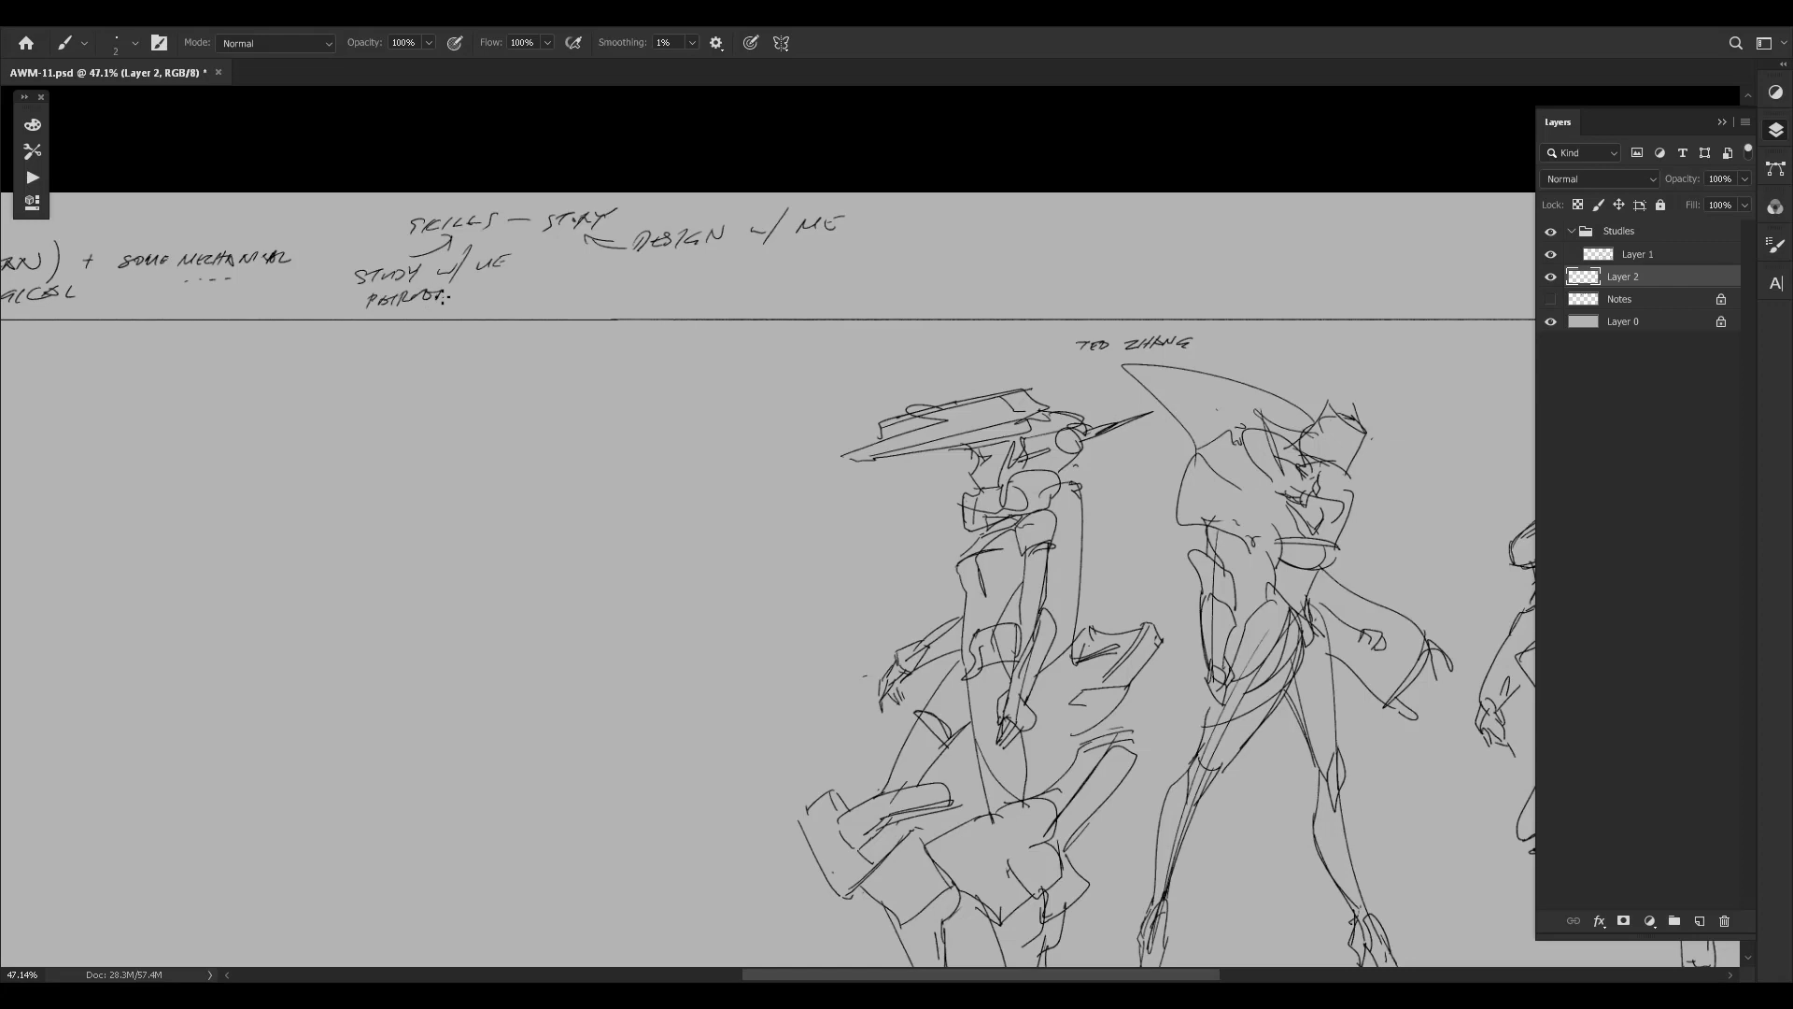
# Underline the words SKILLS and STORY in the header notes with heavy strokes.
pyautogui.moveTo(1133, 538); pyautogui.dragTo(593, 548)
pyautogui.moveTo(318, 634)
pyautogui.mouseDown()
pyautogui.moveTo(421, 609)
pyautogui.moveTo(873, 583)
pyautogui.mouseUp()
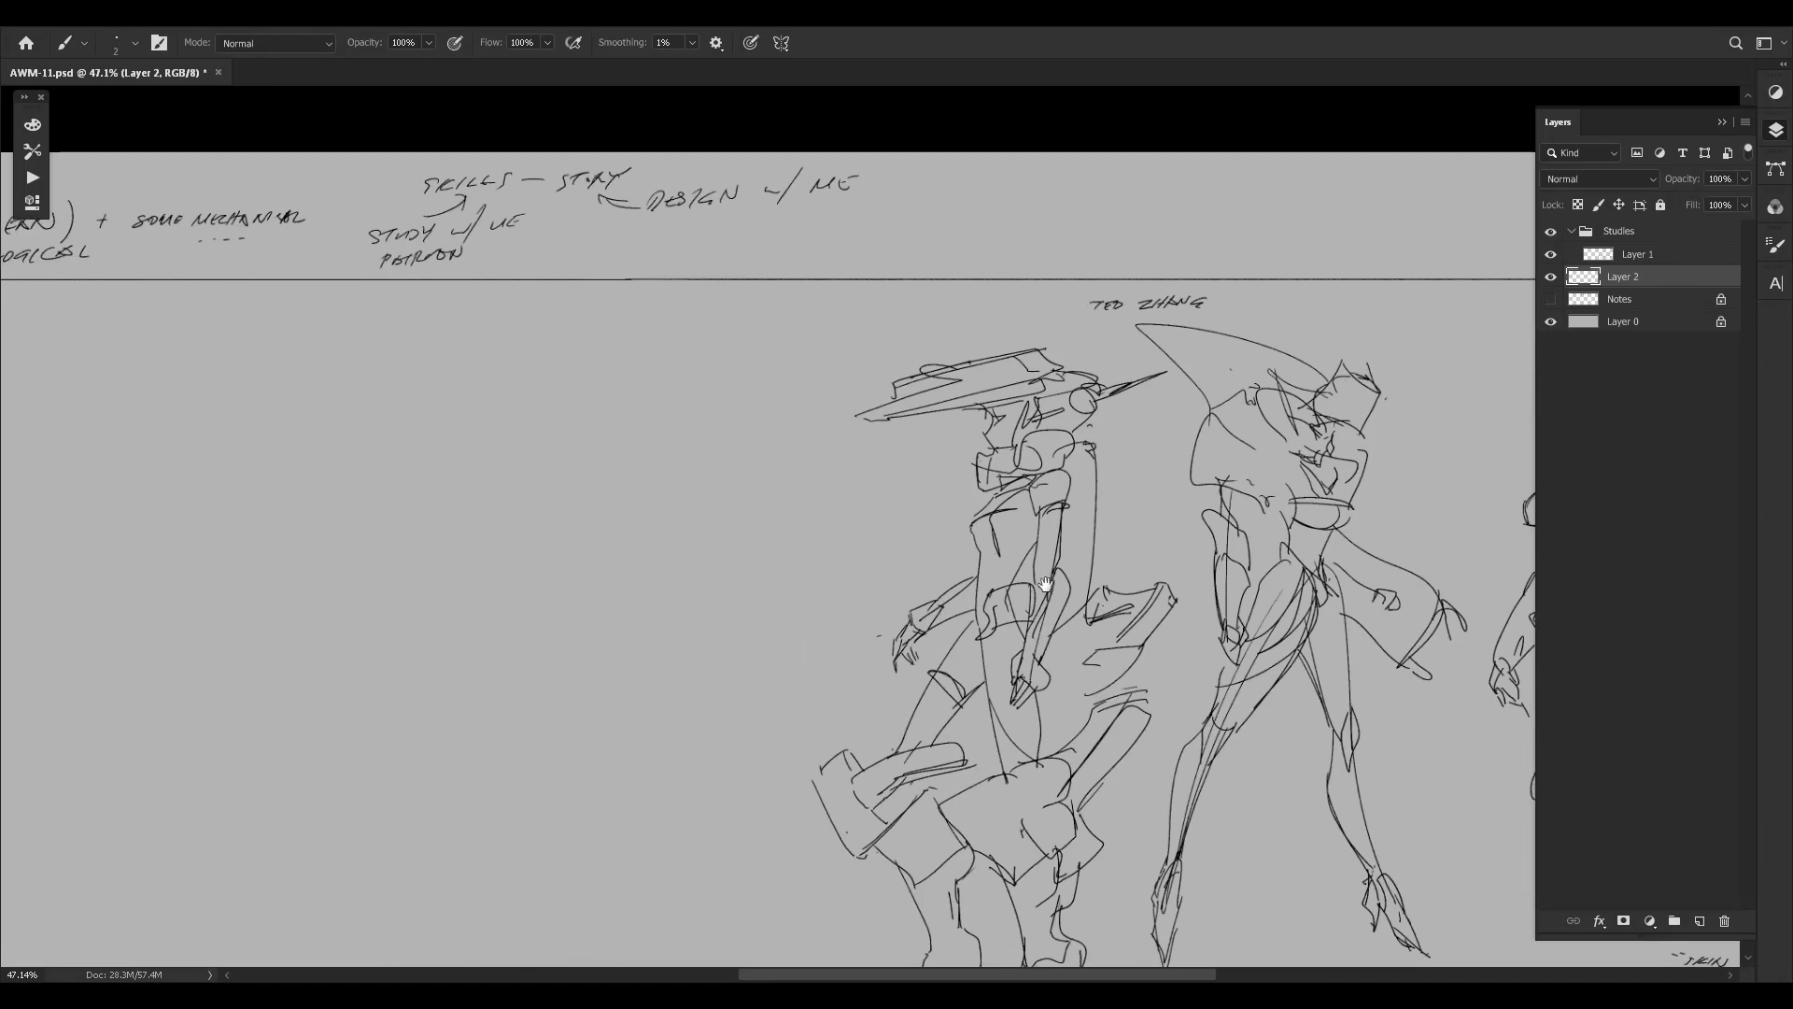
pyautogui.moveTo(480, 548); pyautogui.dragTo(355, 586)
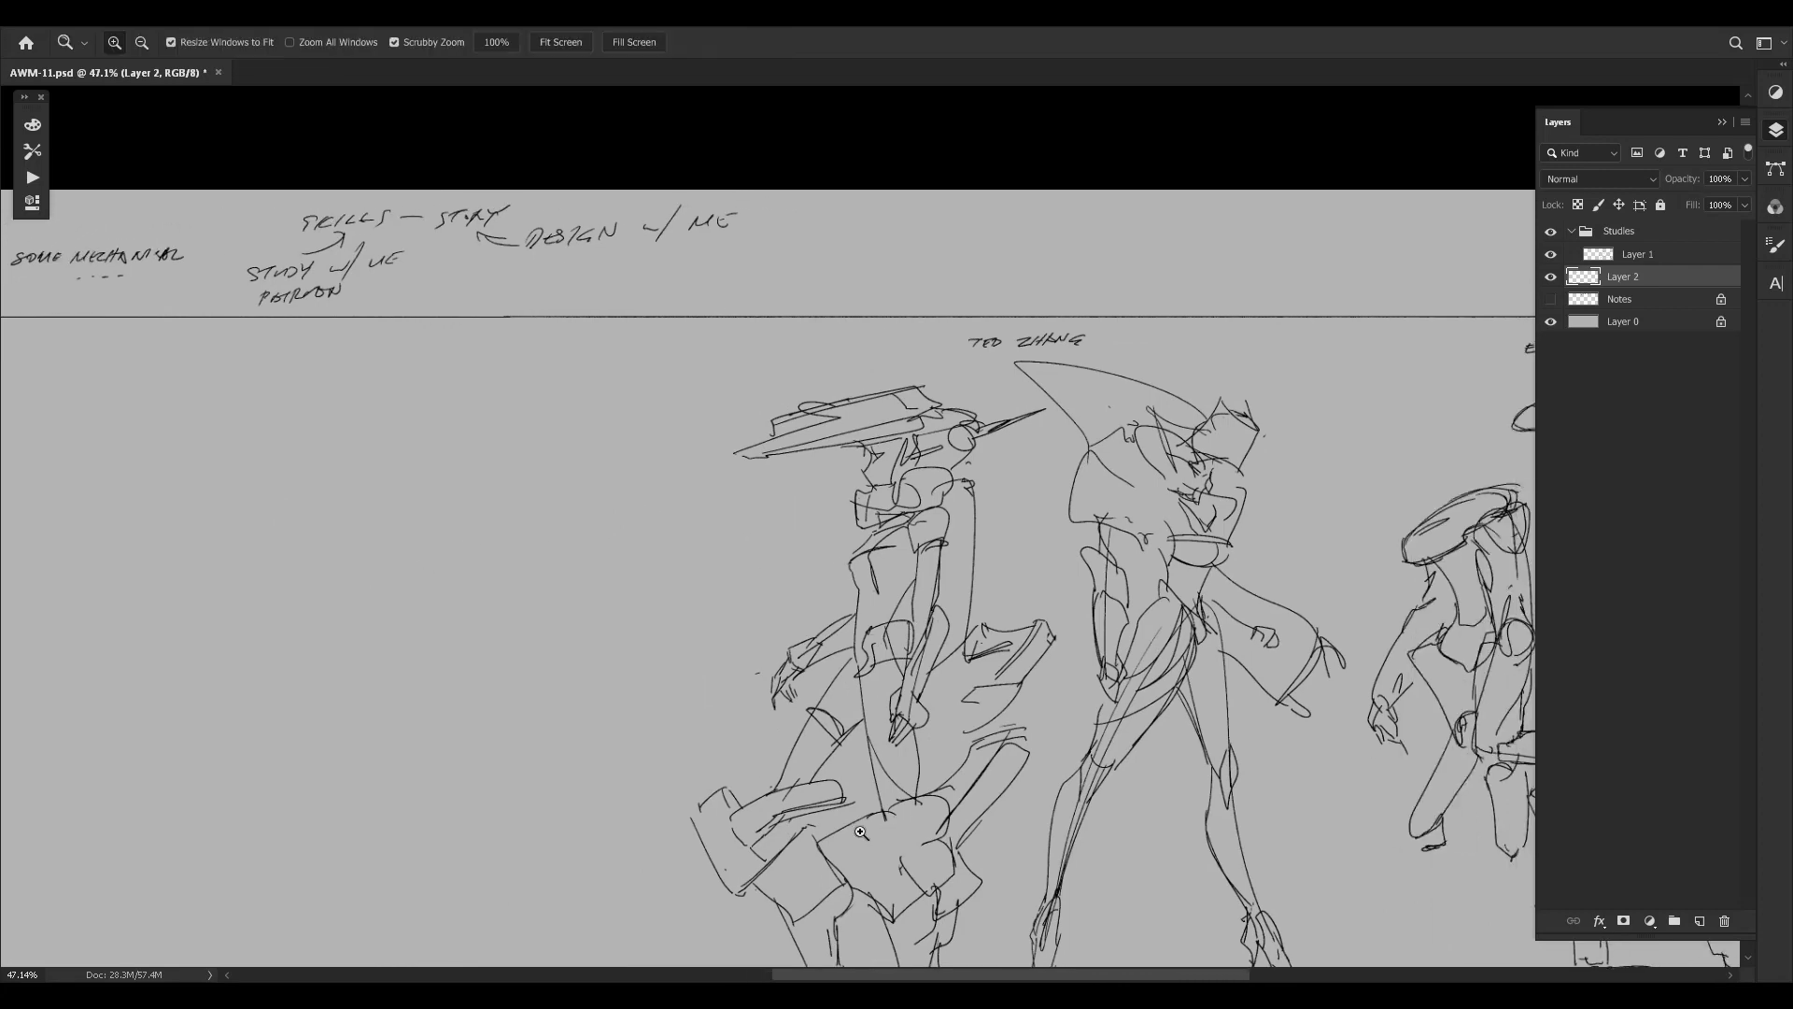
pyautogui.moveTo(887, 815); pyautogui.dragTo(840, 811)
pyautogui.moveTo(1097, 732); pyautogui.dragTo(1146, 573)
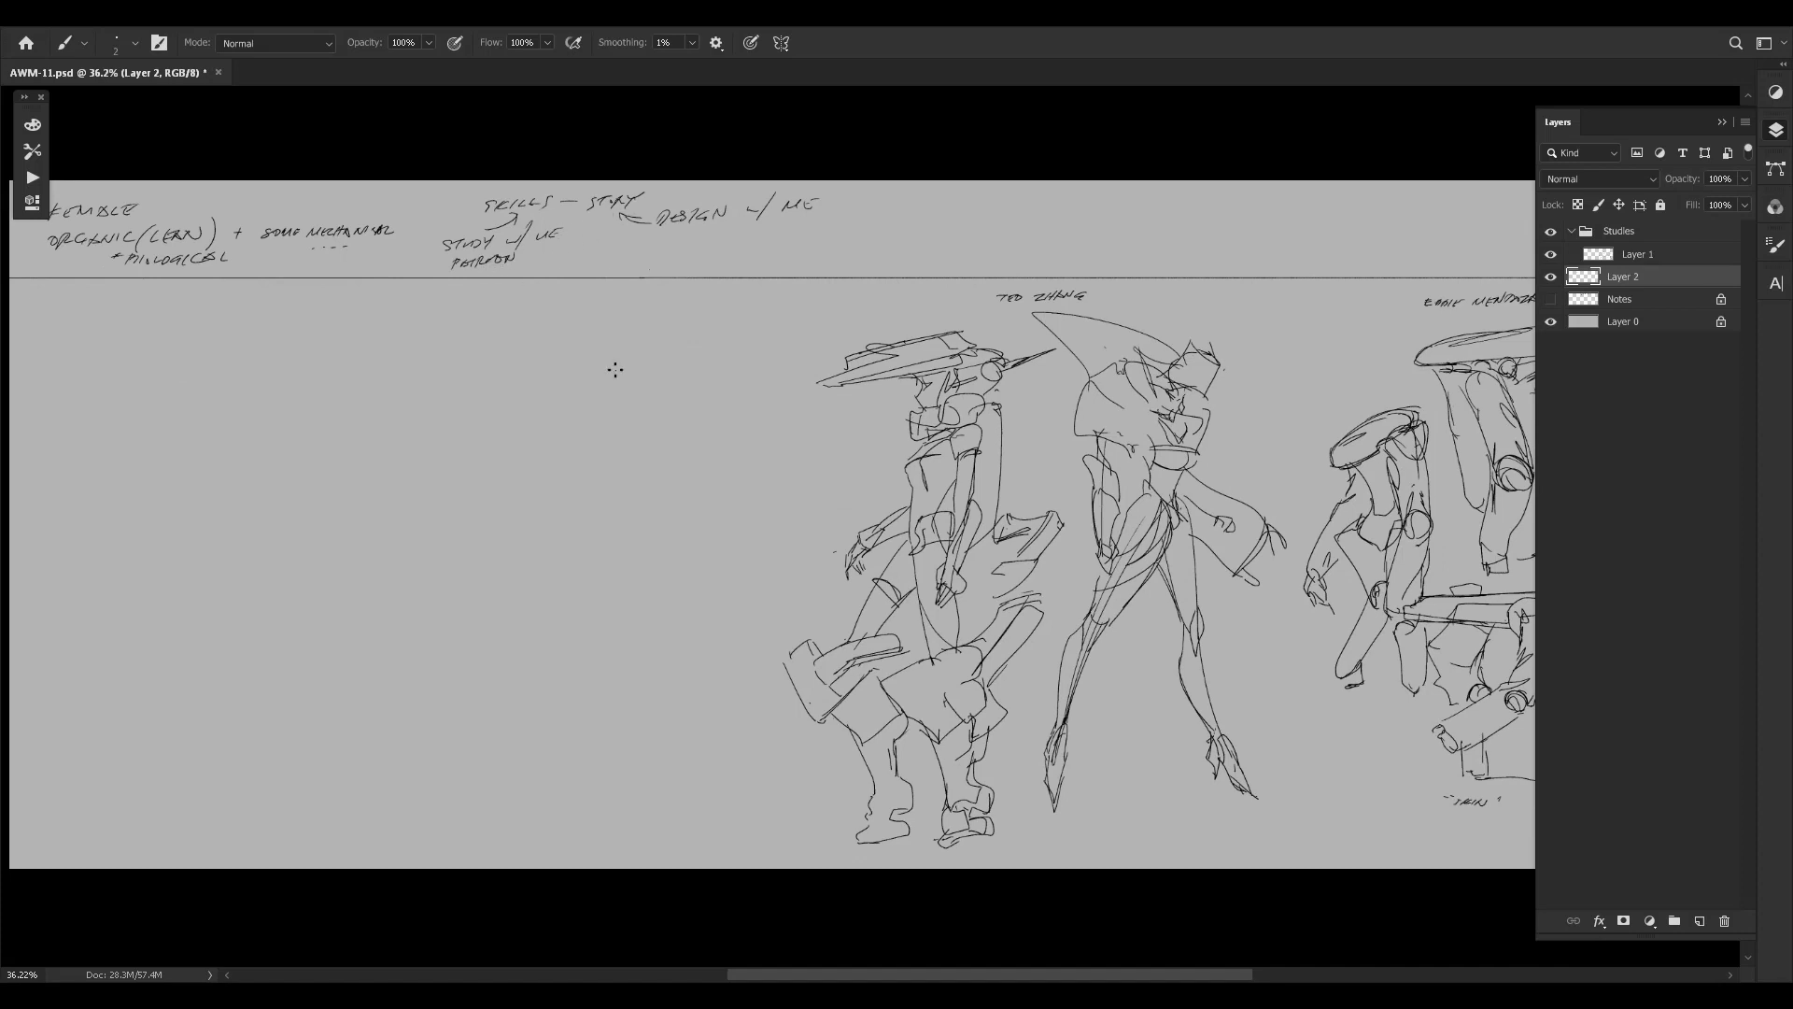
pyautogui.moveTo(503, 314); pyautogui.dragTo(626, 327)
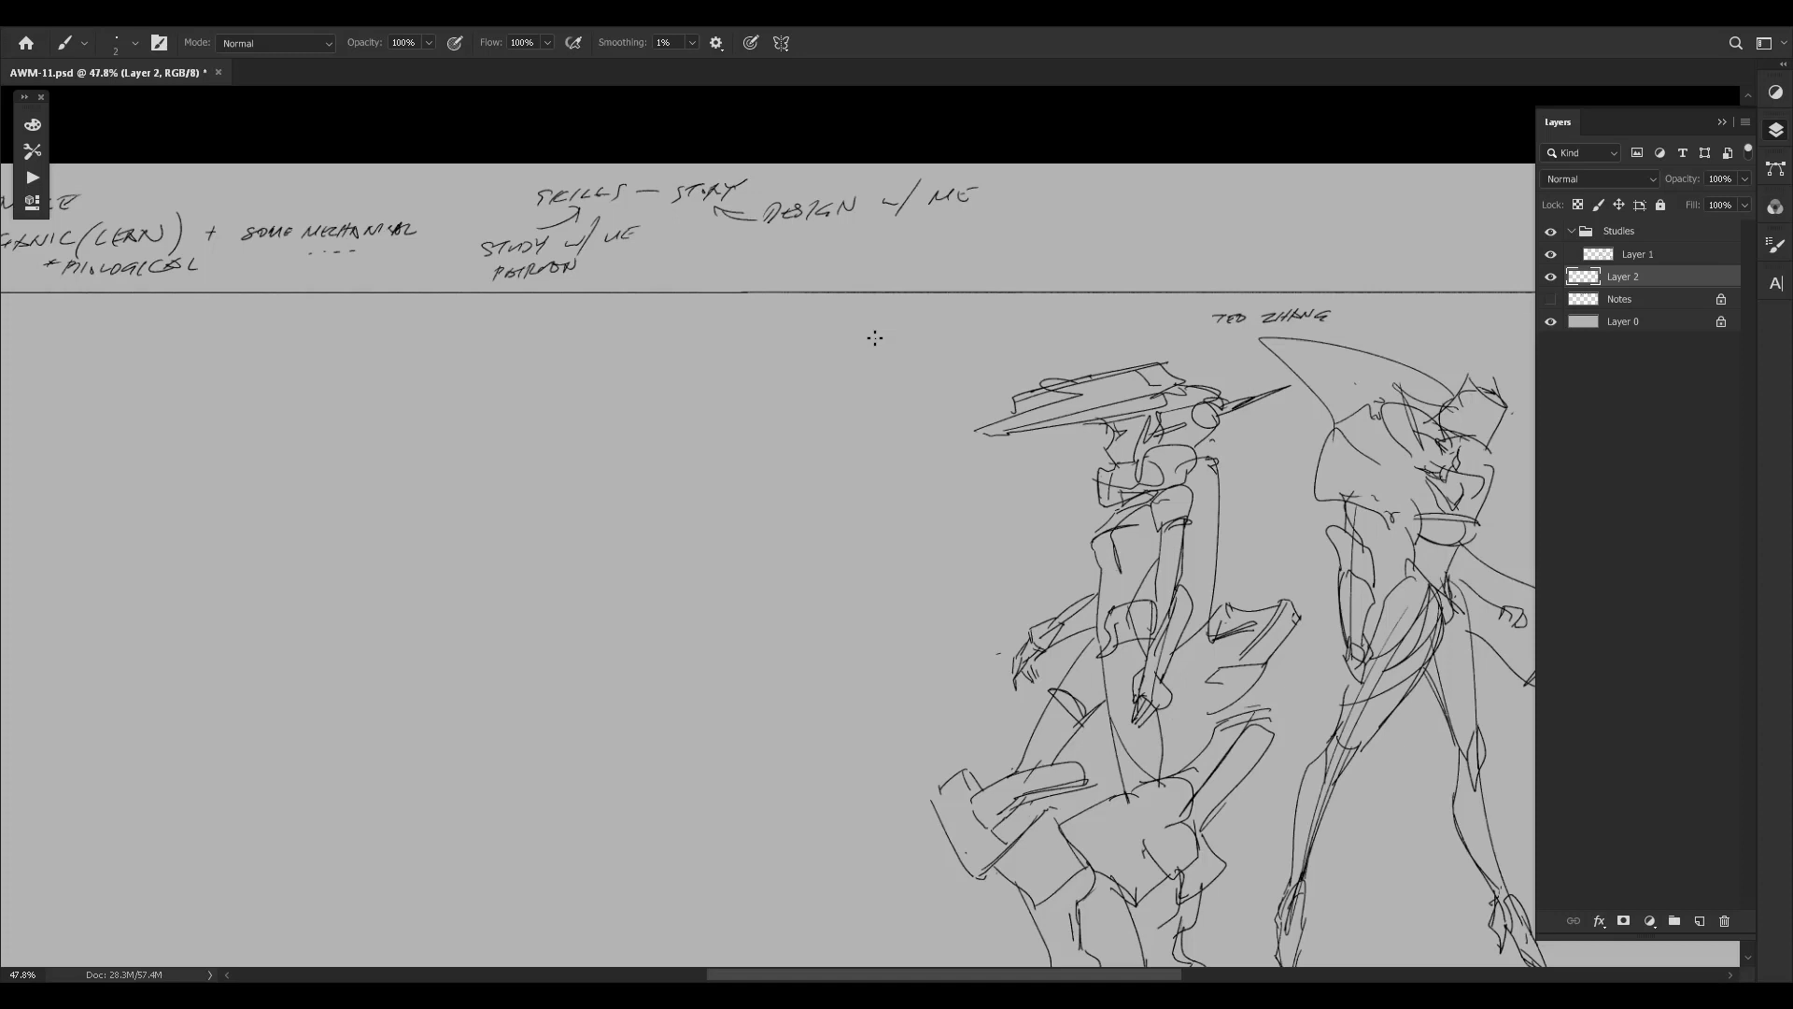
pyautogui.moveTo(531, 213); pyautogui.dragTo(738, 197)
pyautogui.moveTo(664, 206); pyautogui.dragTo(754, 195)
# Examine the row of studies from the header notes across to the mech sketches.
pyautogui.moveTo(1443, 755)
pyautogui.mouseDown()
pyautogui.moveTo(1352, 691)
pyautogui.moveTo(1290, 695)
pyautogui.mouseUp()
pyautogui.click(1290, 695)
pyautogui.moveTo(1149, 697); pyautogui.dragTo(900, 691)
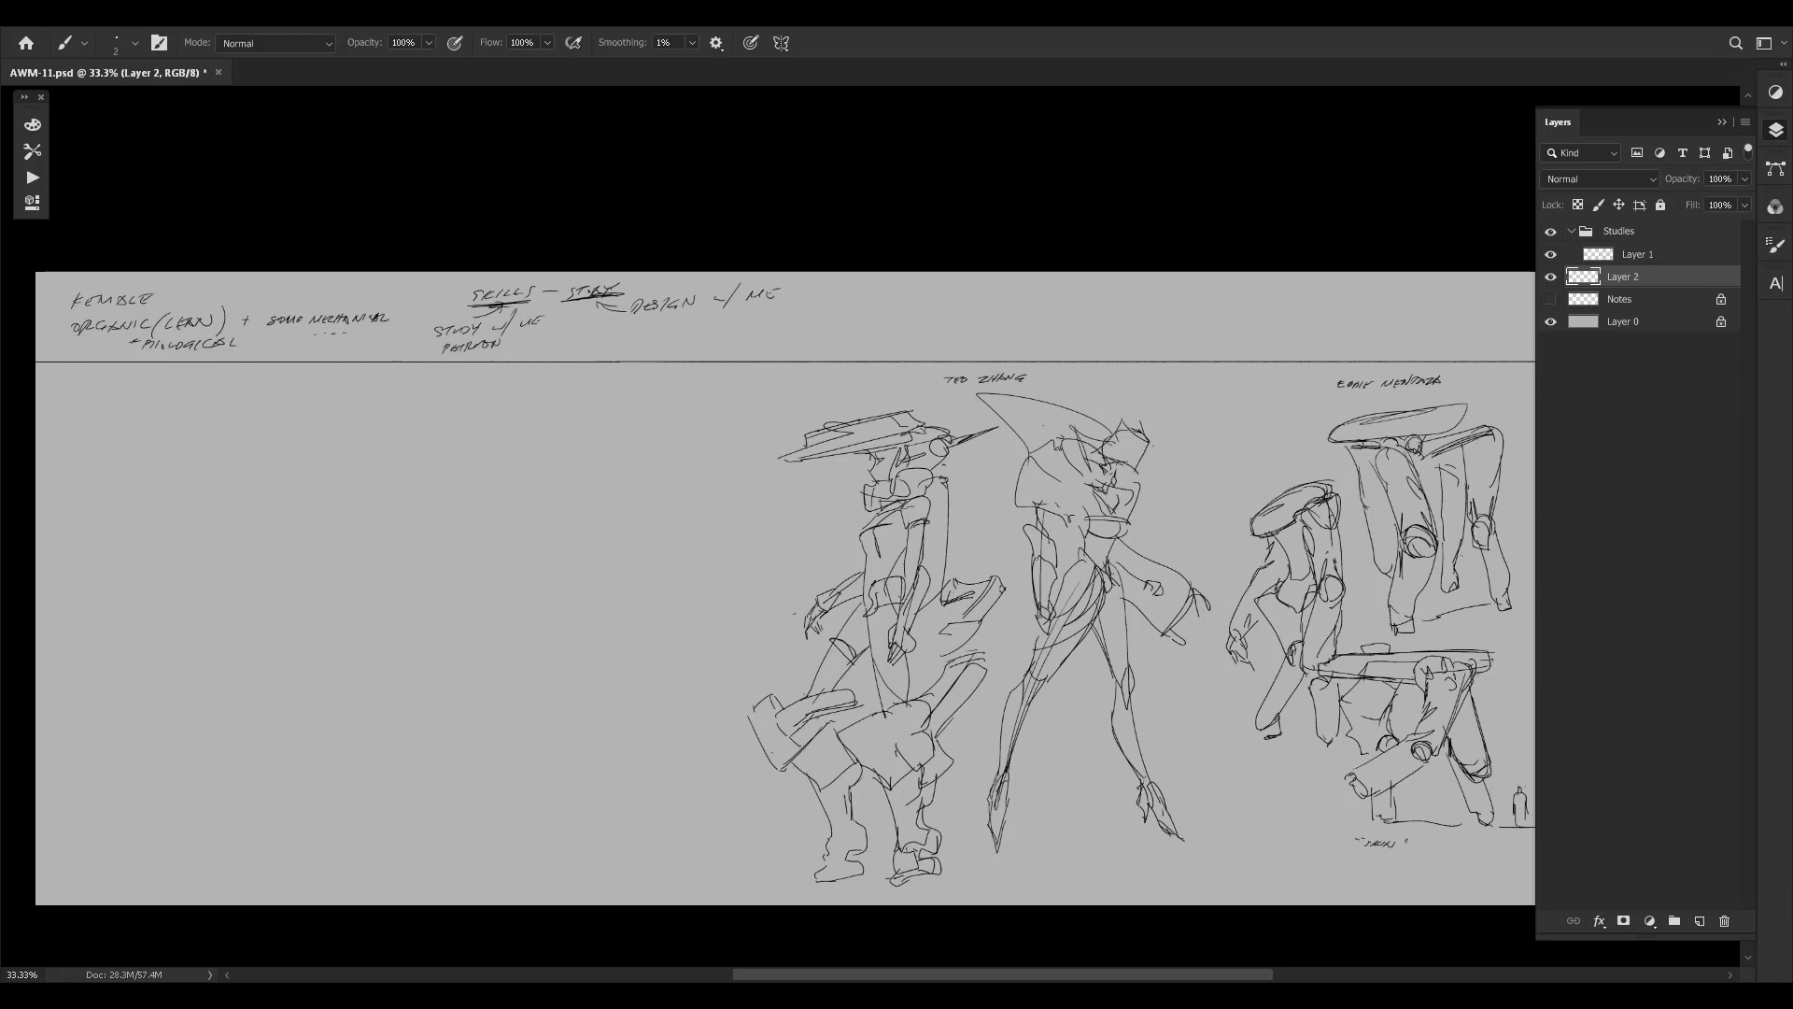
pyautogui.moveTo(1416, 525); pyautogui.dragTo(1268, 507)
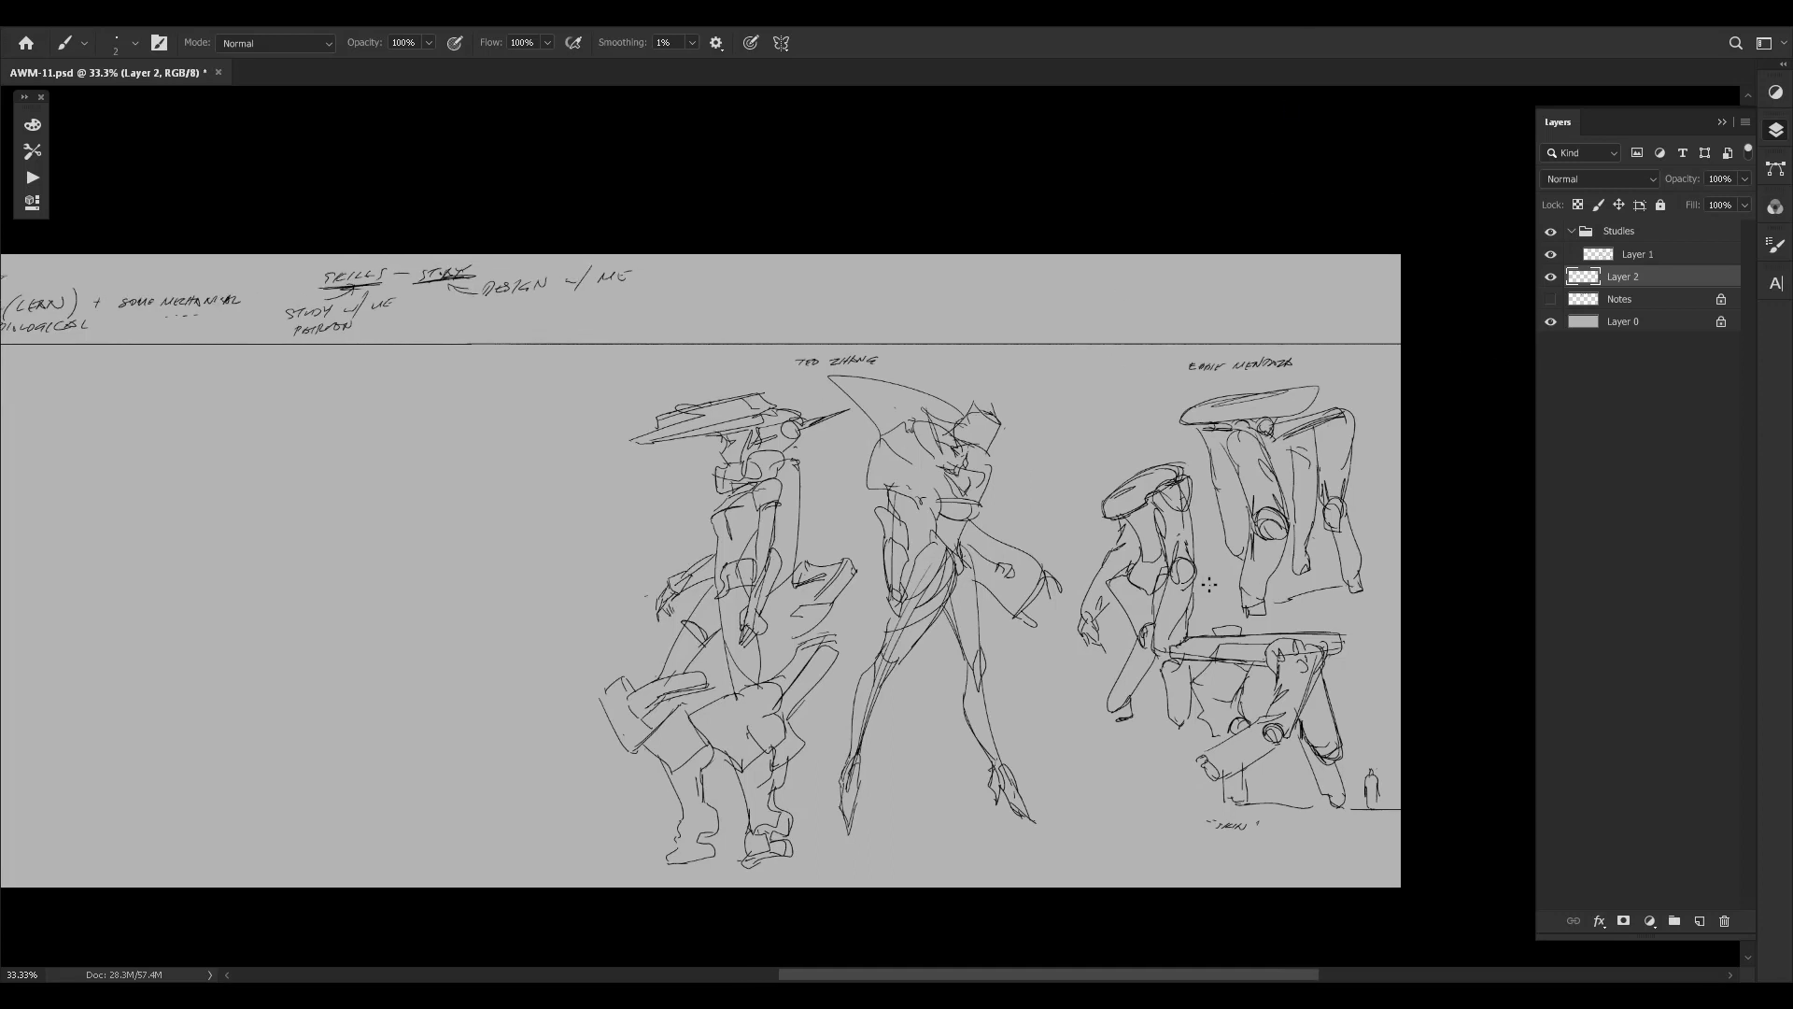
pyautogui.moveTo(1177, 561); pyautogui.dragTo(1205, 569)
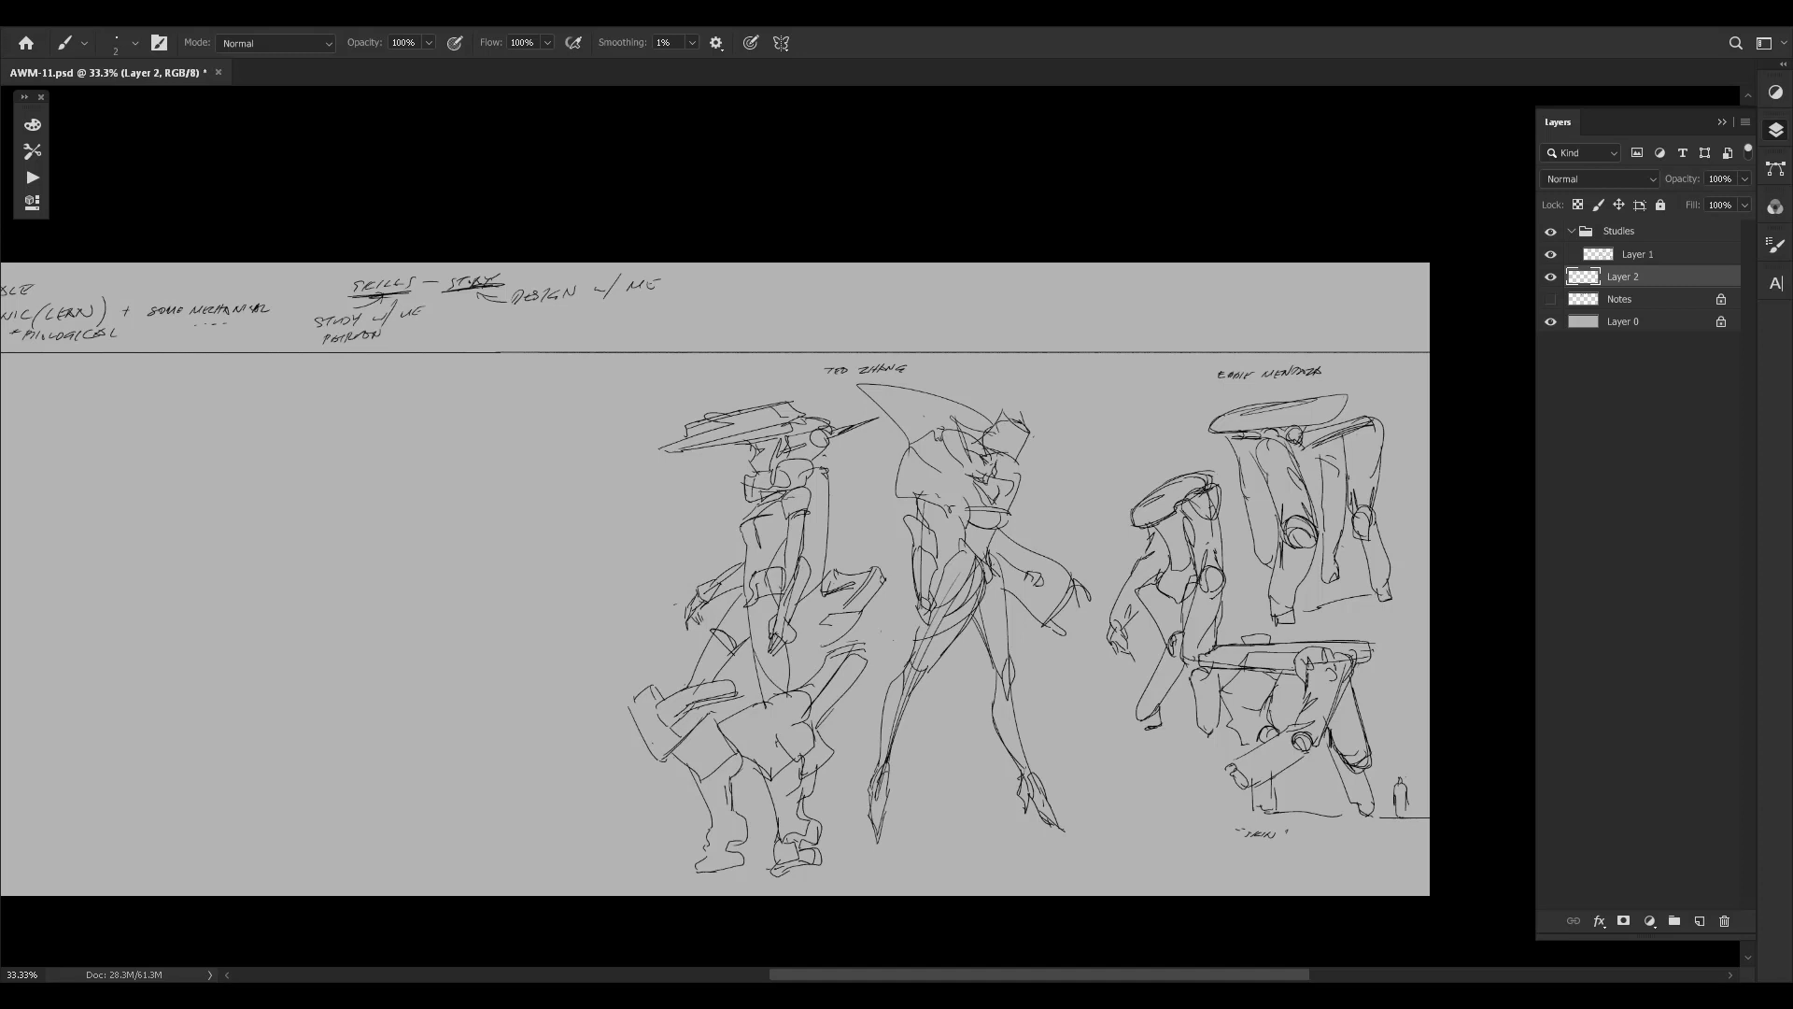
pyautogui.scroll(1, 767, 527)
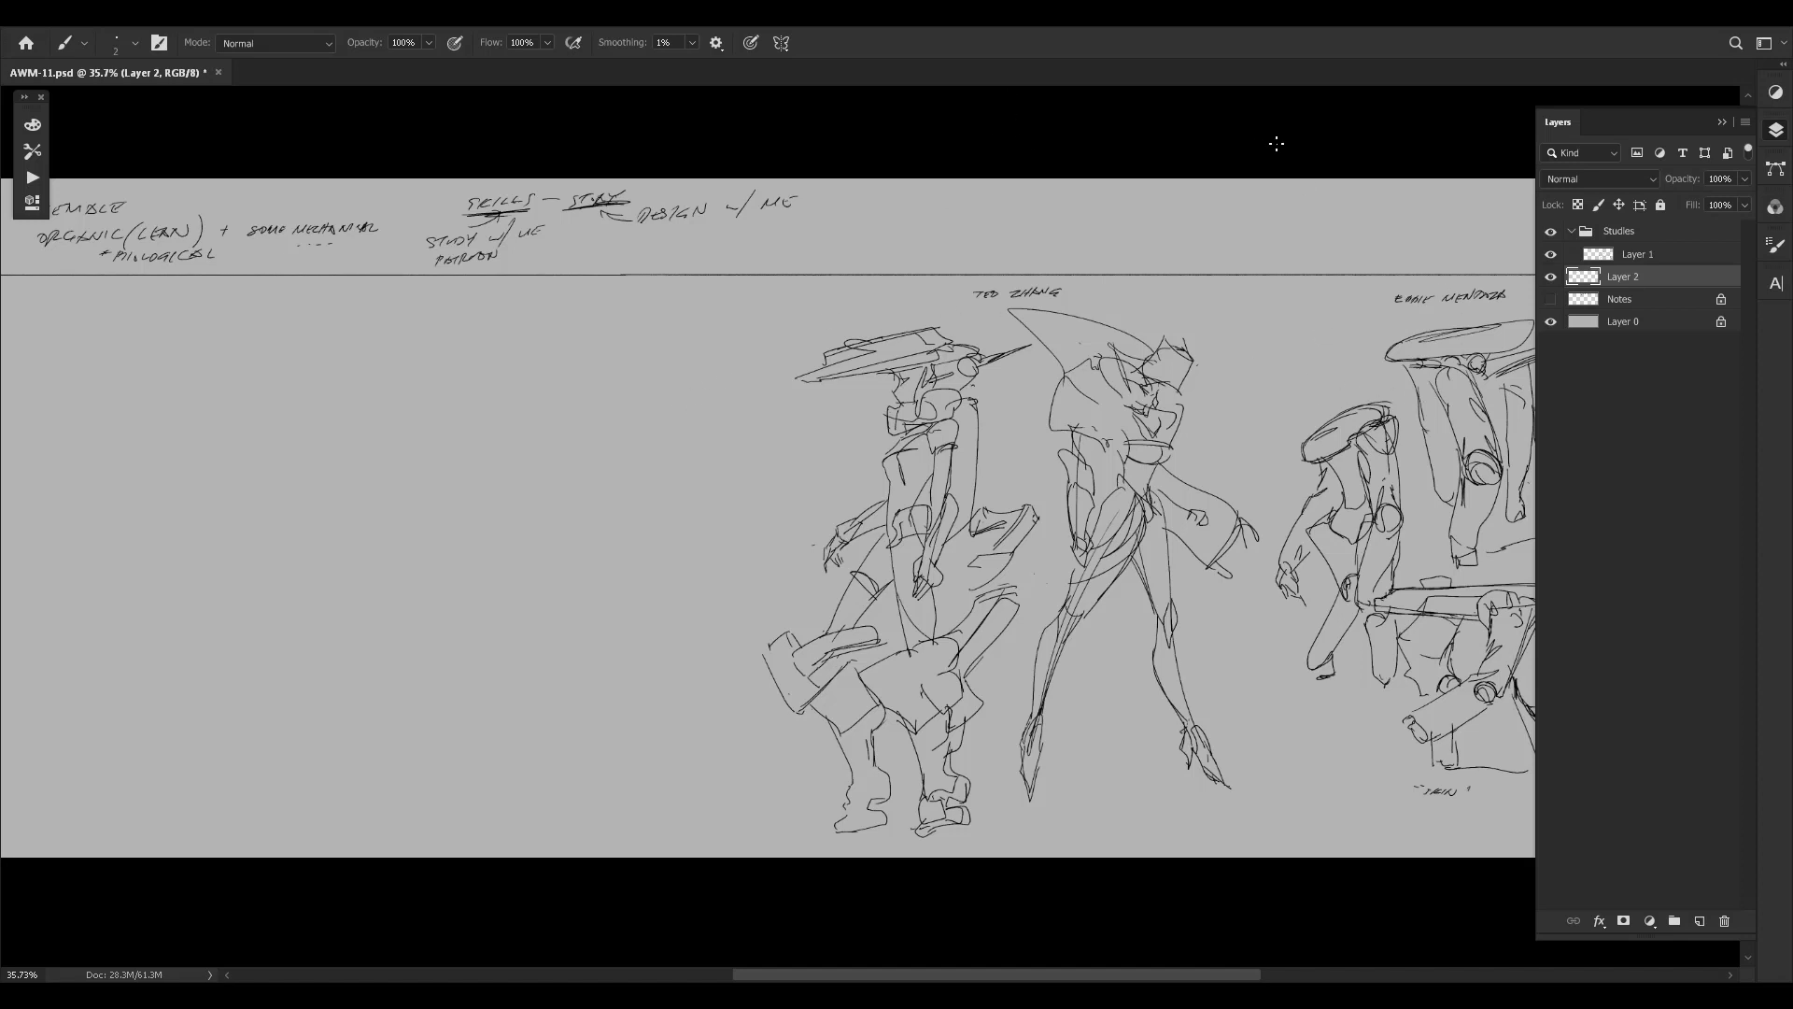
pyautogui.moveTo(709, 496); pyautogui.dragTo(803, 475)
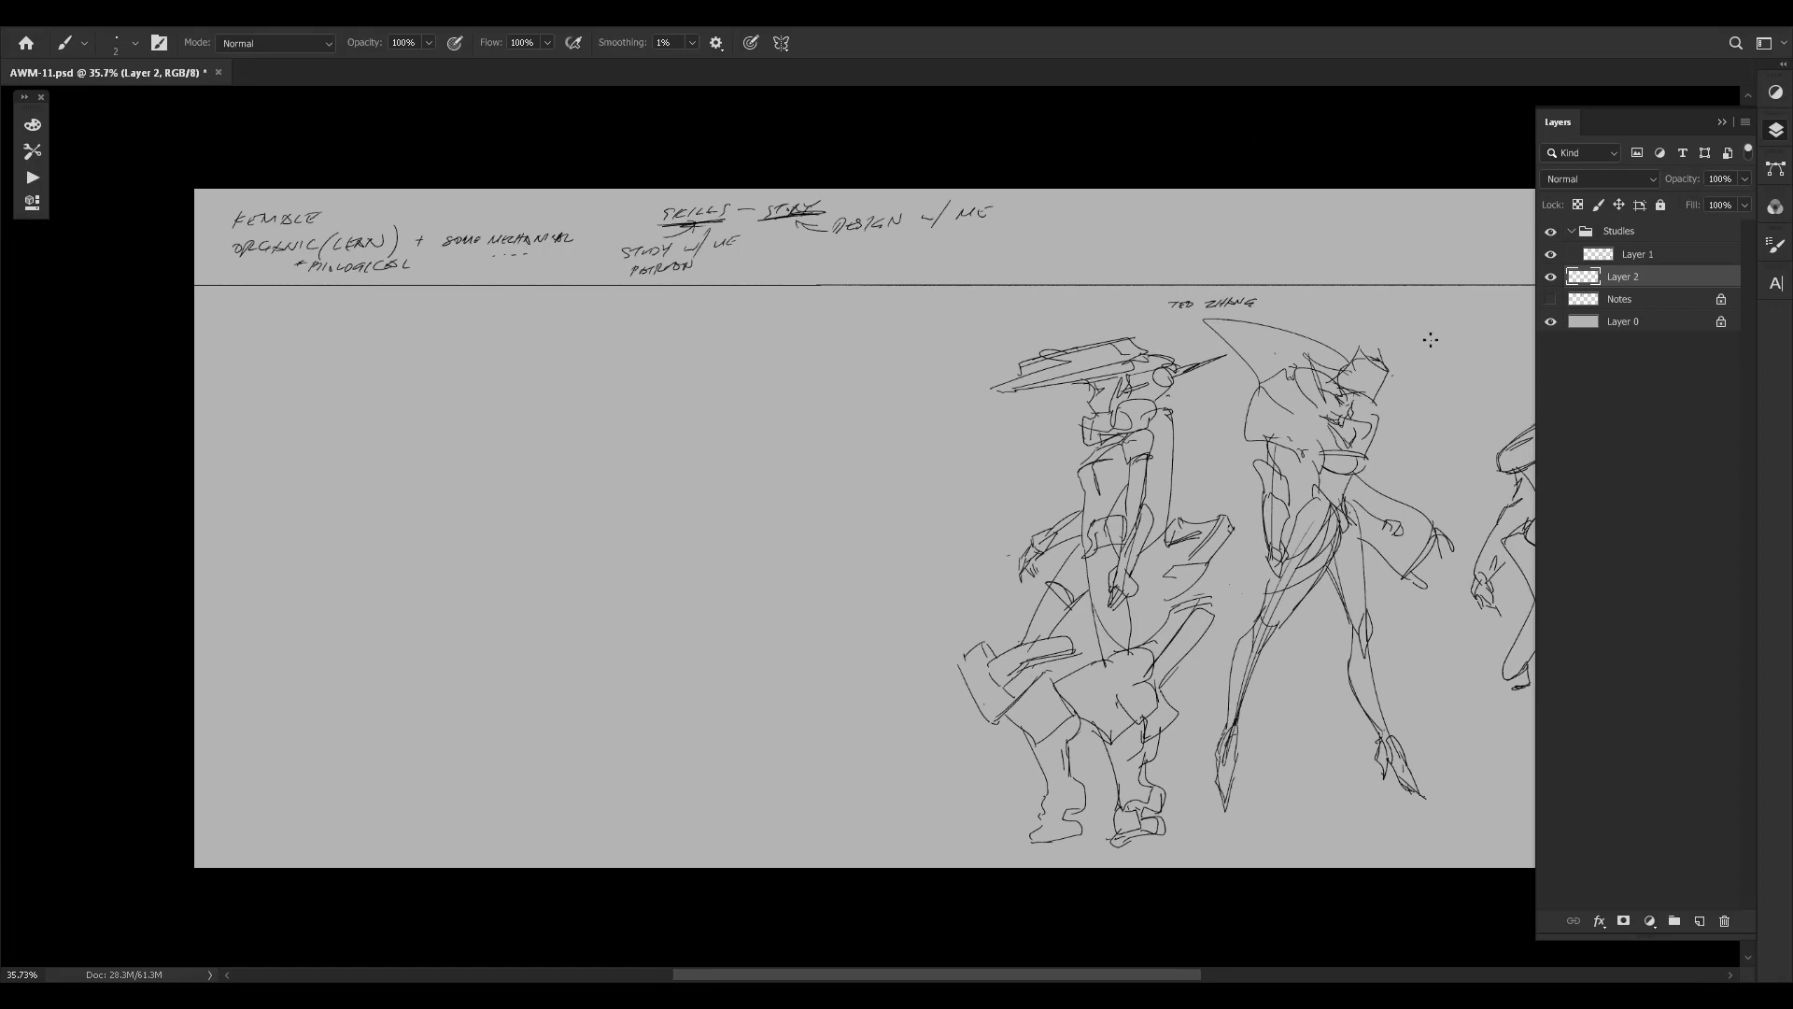
pyautogui.moveTo(1126, 409); pyautogui.dragTo(1160, 414)
pyautogui.moveTo(1473, 390); pyautogui.dragTo(1124, 434)
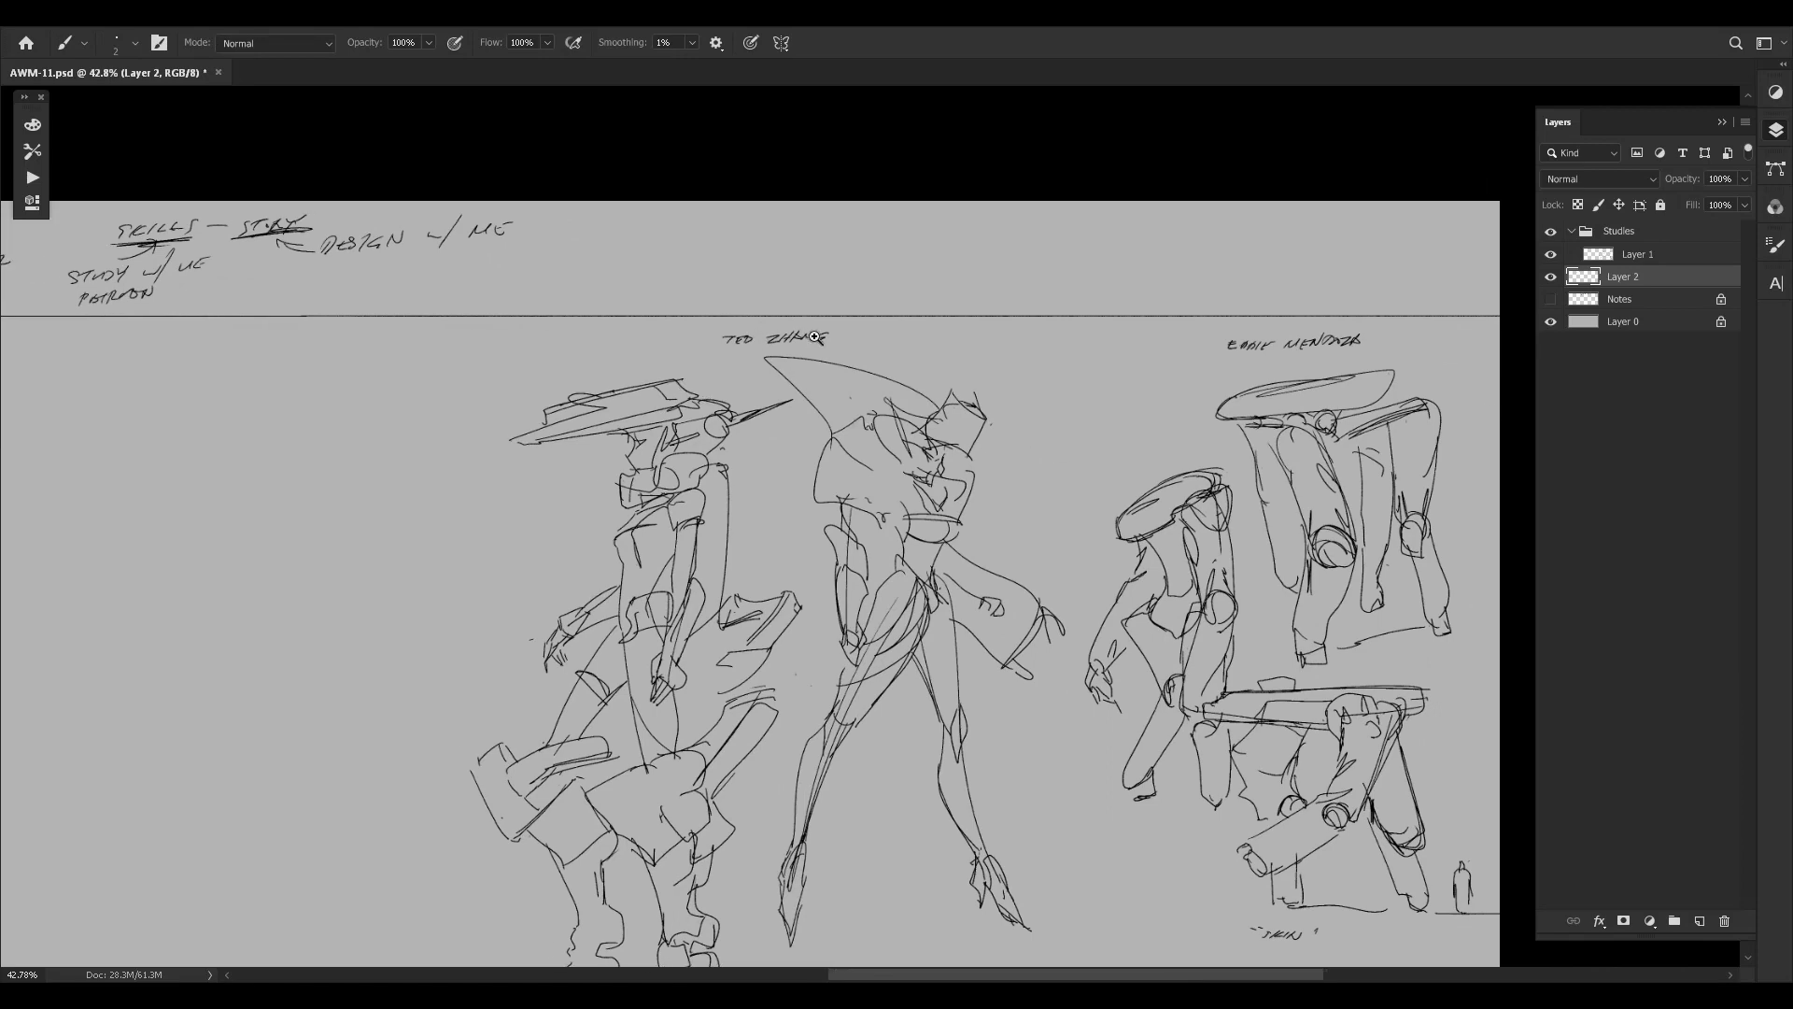
pyautogui.moveTo(815, 337); pyautogui.dragTo(896, 338)
pyautogui.moveTo(1383, 430); pyautogui.dragTo(1135, 333)
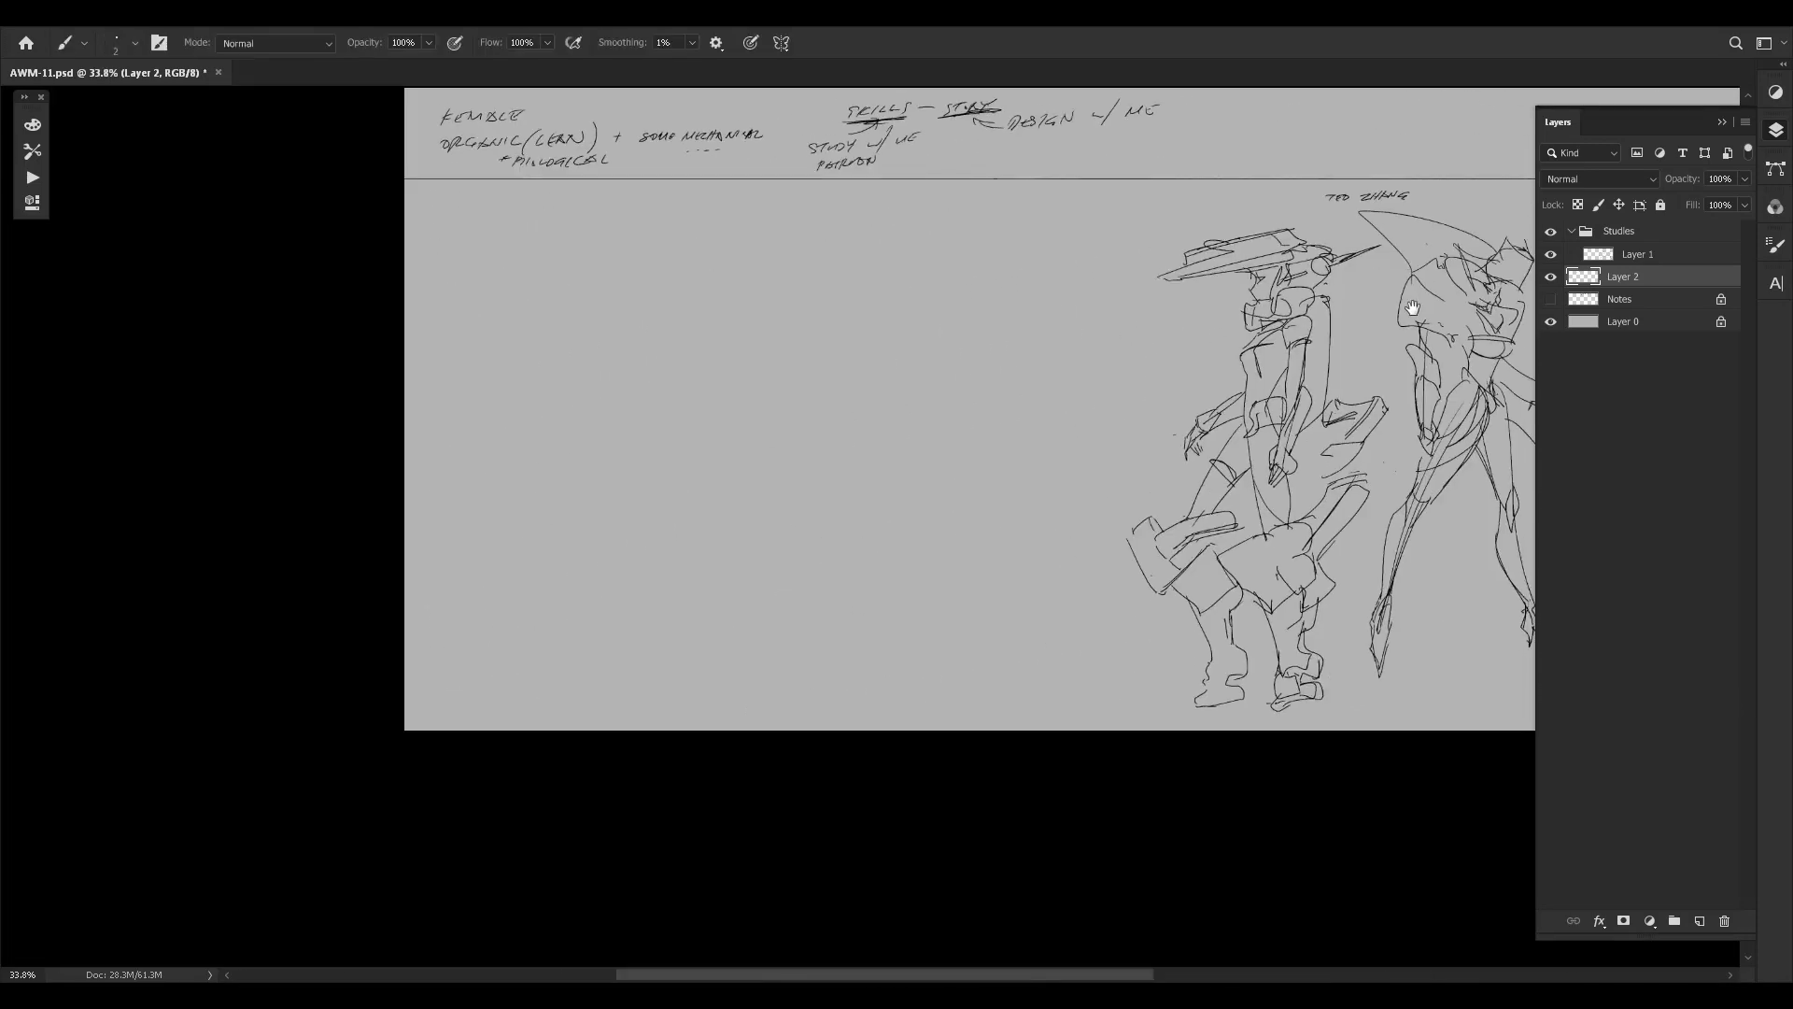
pyautogui.moveTo(1412, 308); pyautogui.dragTo(1229, 377)
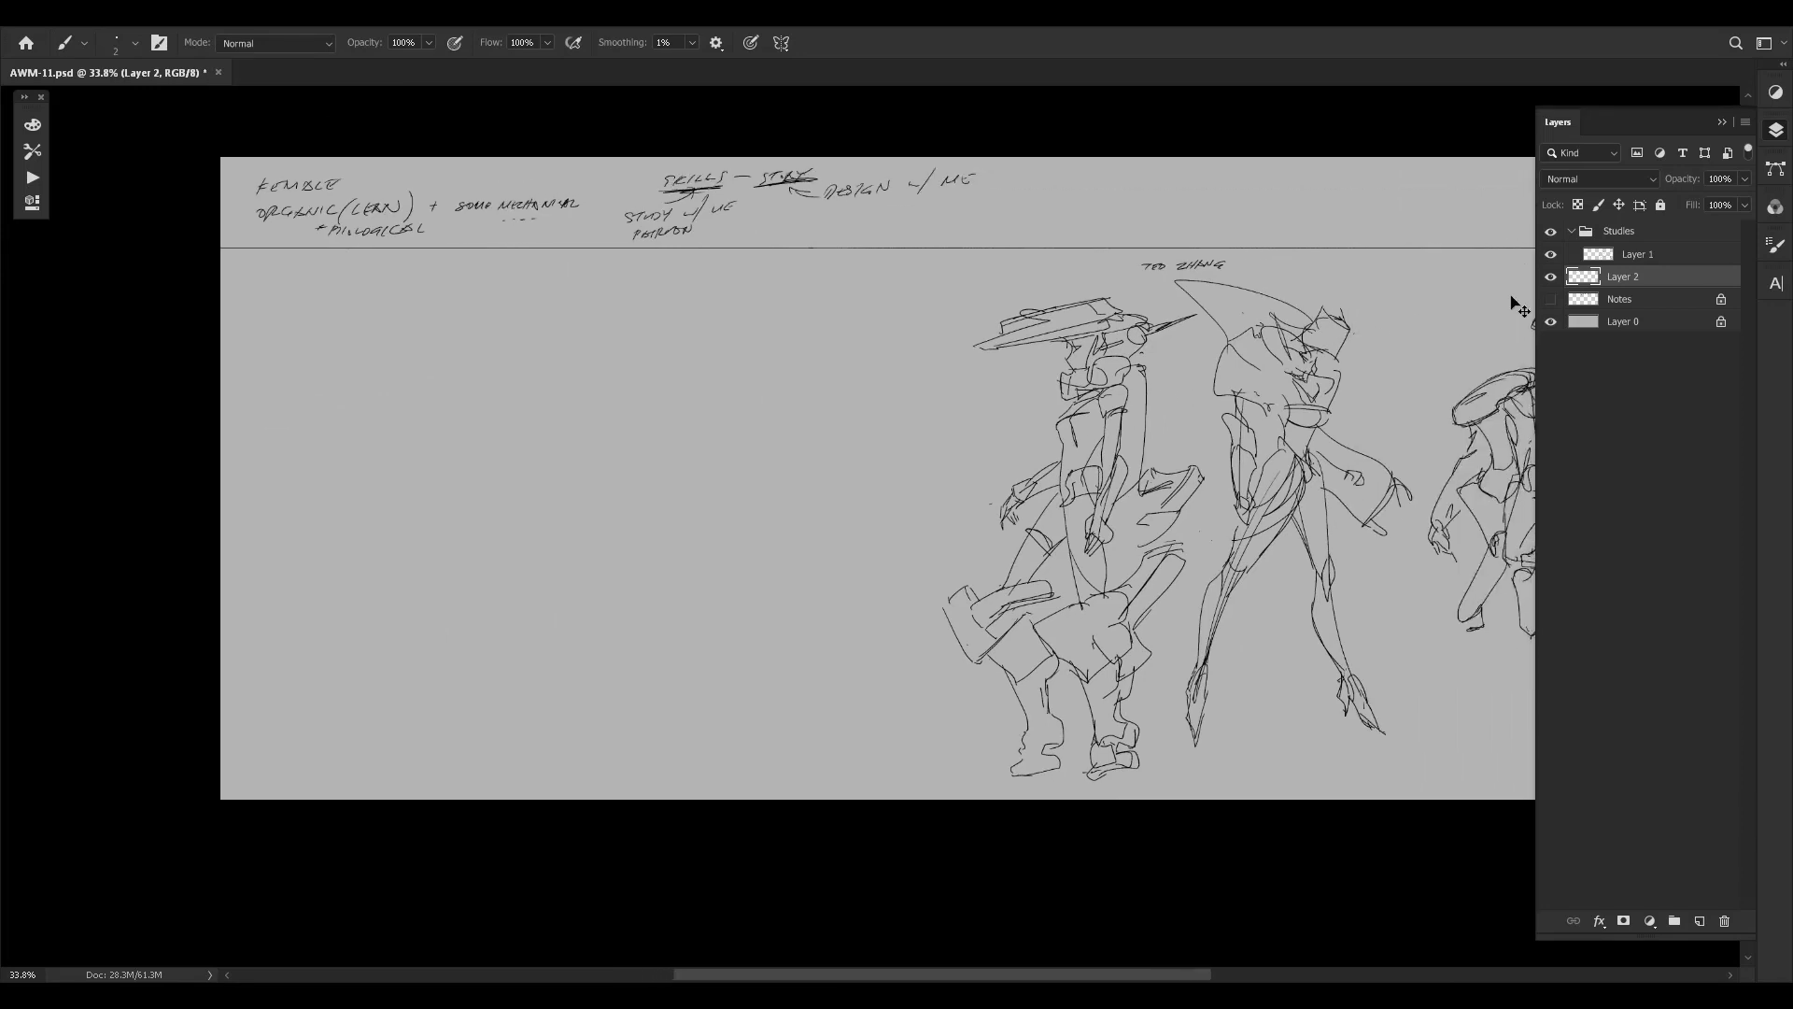
# Make Layer 1 in the Studies group active and handwrite the next artist's name below the divider line, over the empty area.
pyautogui.click(1551, 298)
pyautogui.click(1550, 298)
pyautogui.click(1638, 261)
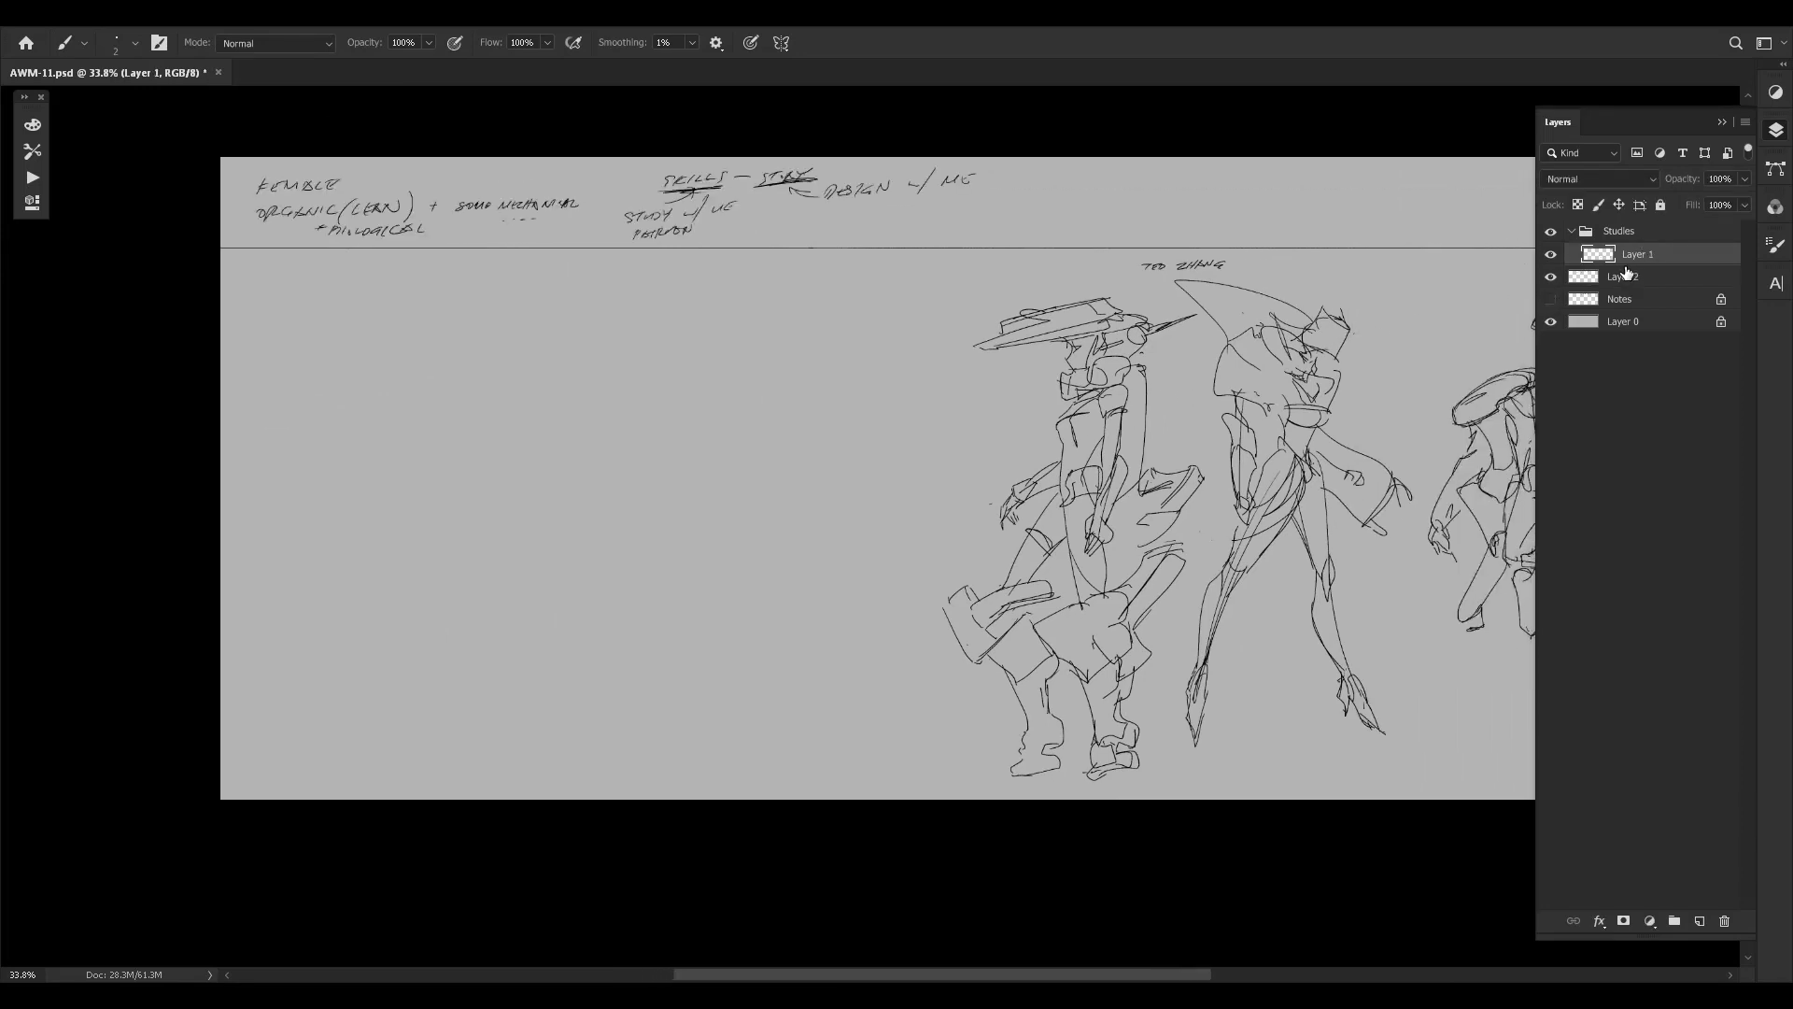
pyautogui.moveTo(1240, 418); pyautogui.dragTo(1263, 417)
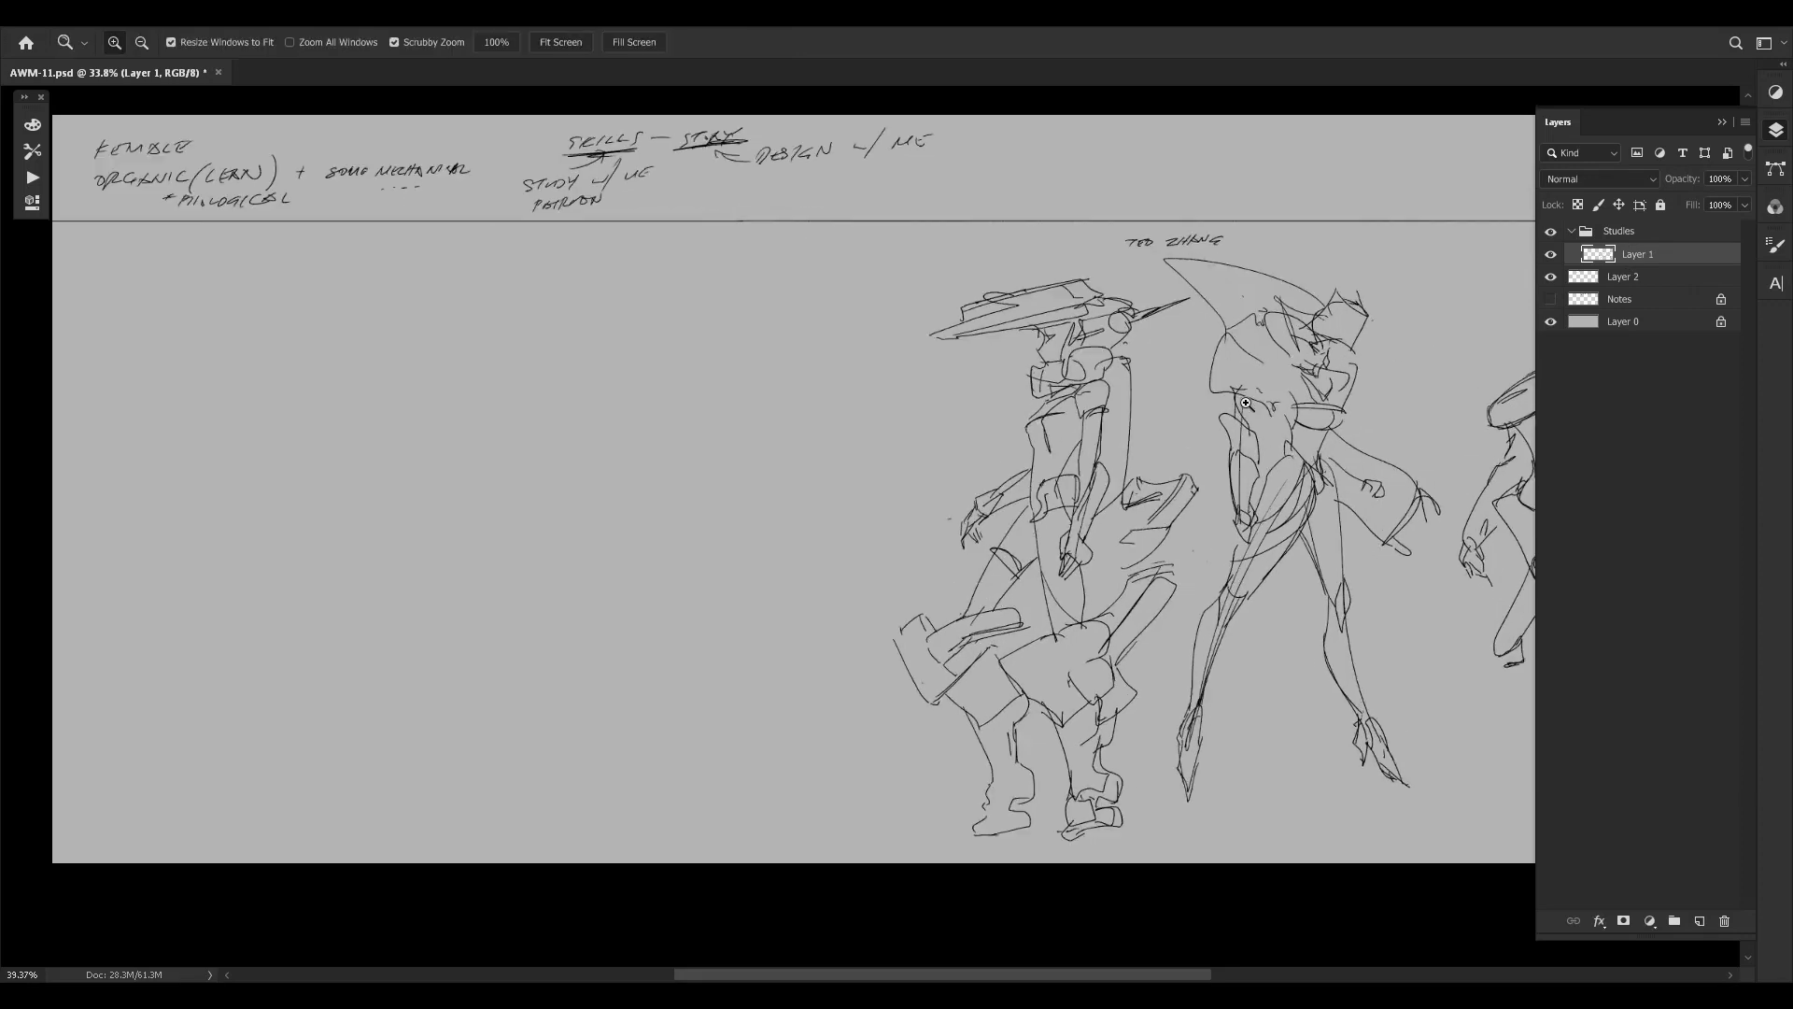
pyautogui.moveTo(871, 427); pyautogui.dragTo(972, 560)
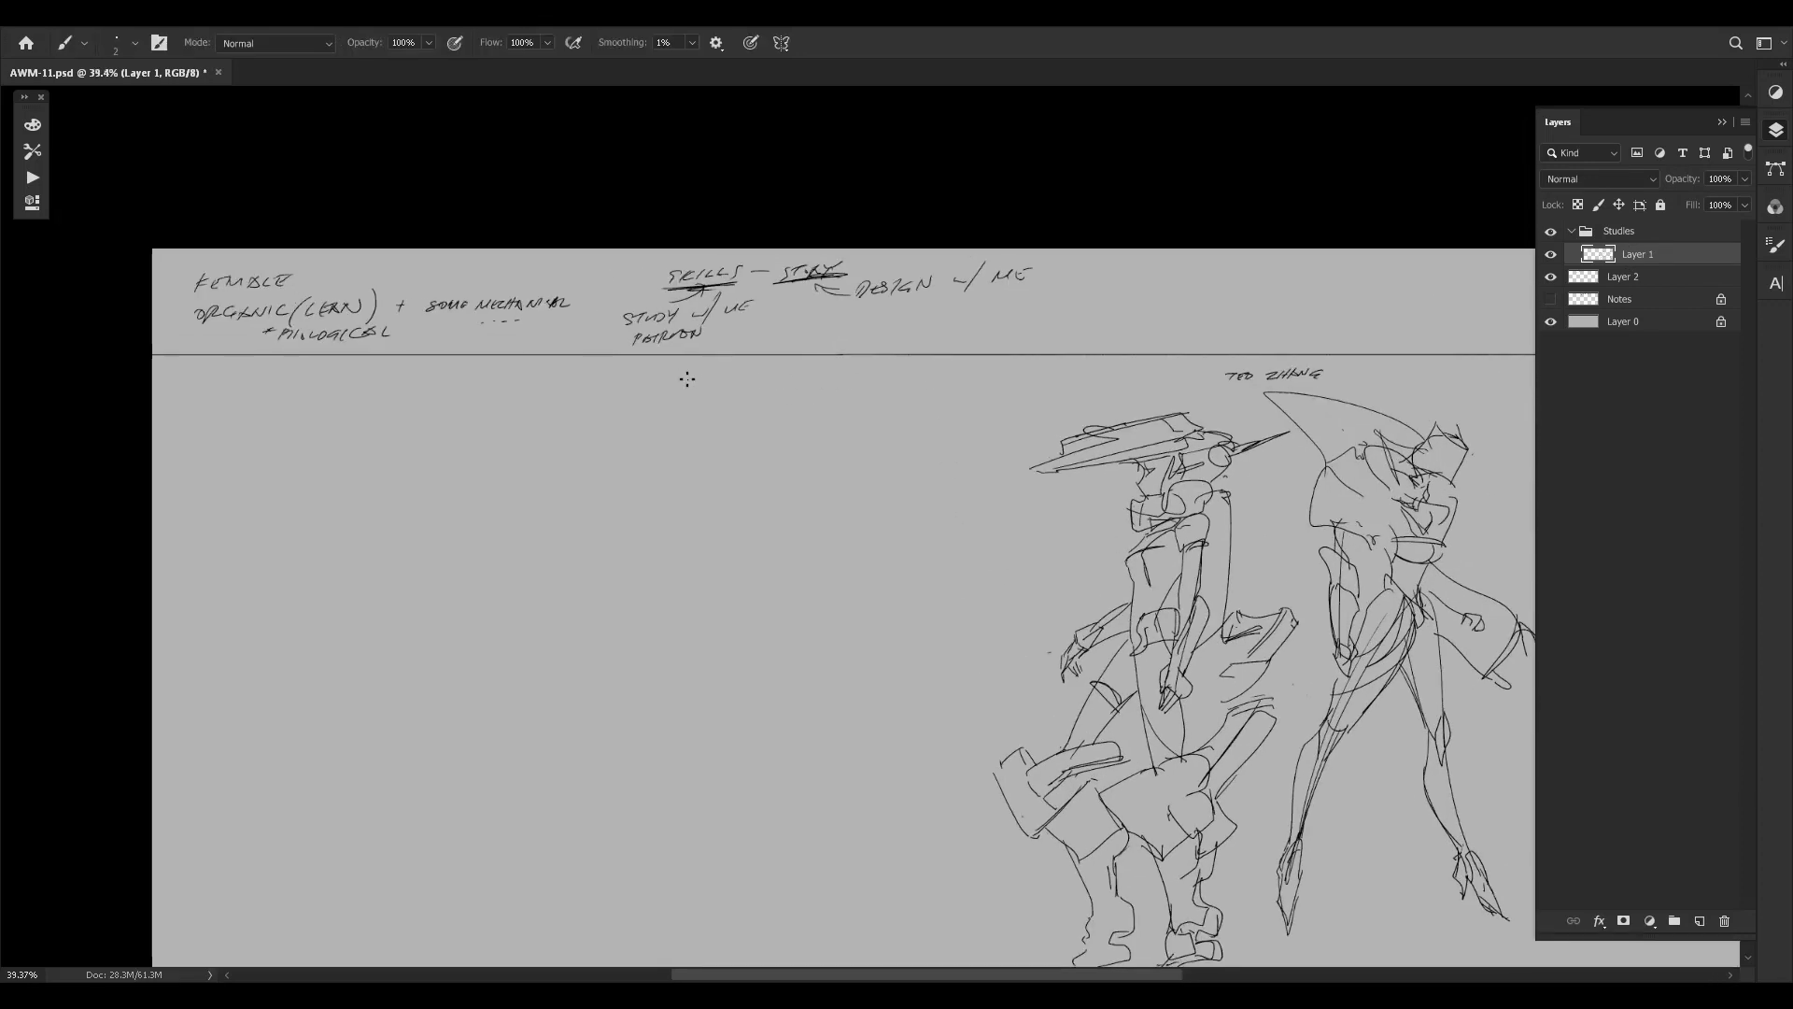
pyautogui.moveTo(686, 378)
pyautogui.mouseDown()
pyautogui.moveTo(841, 379)
pyautogui.moveTo(822, 385)
pyautogui.mouseUp()
pyautogui.moveTo(1007, 499); pyautogui.dragTo(779, 513)
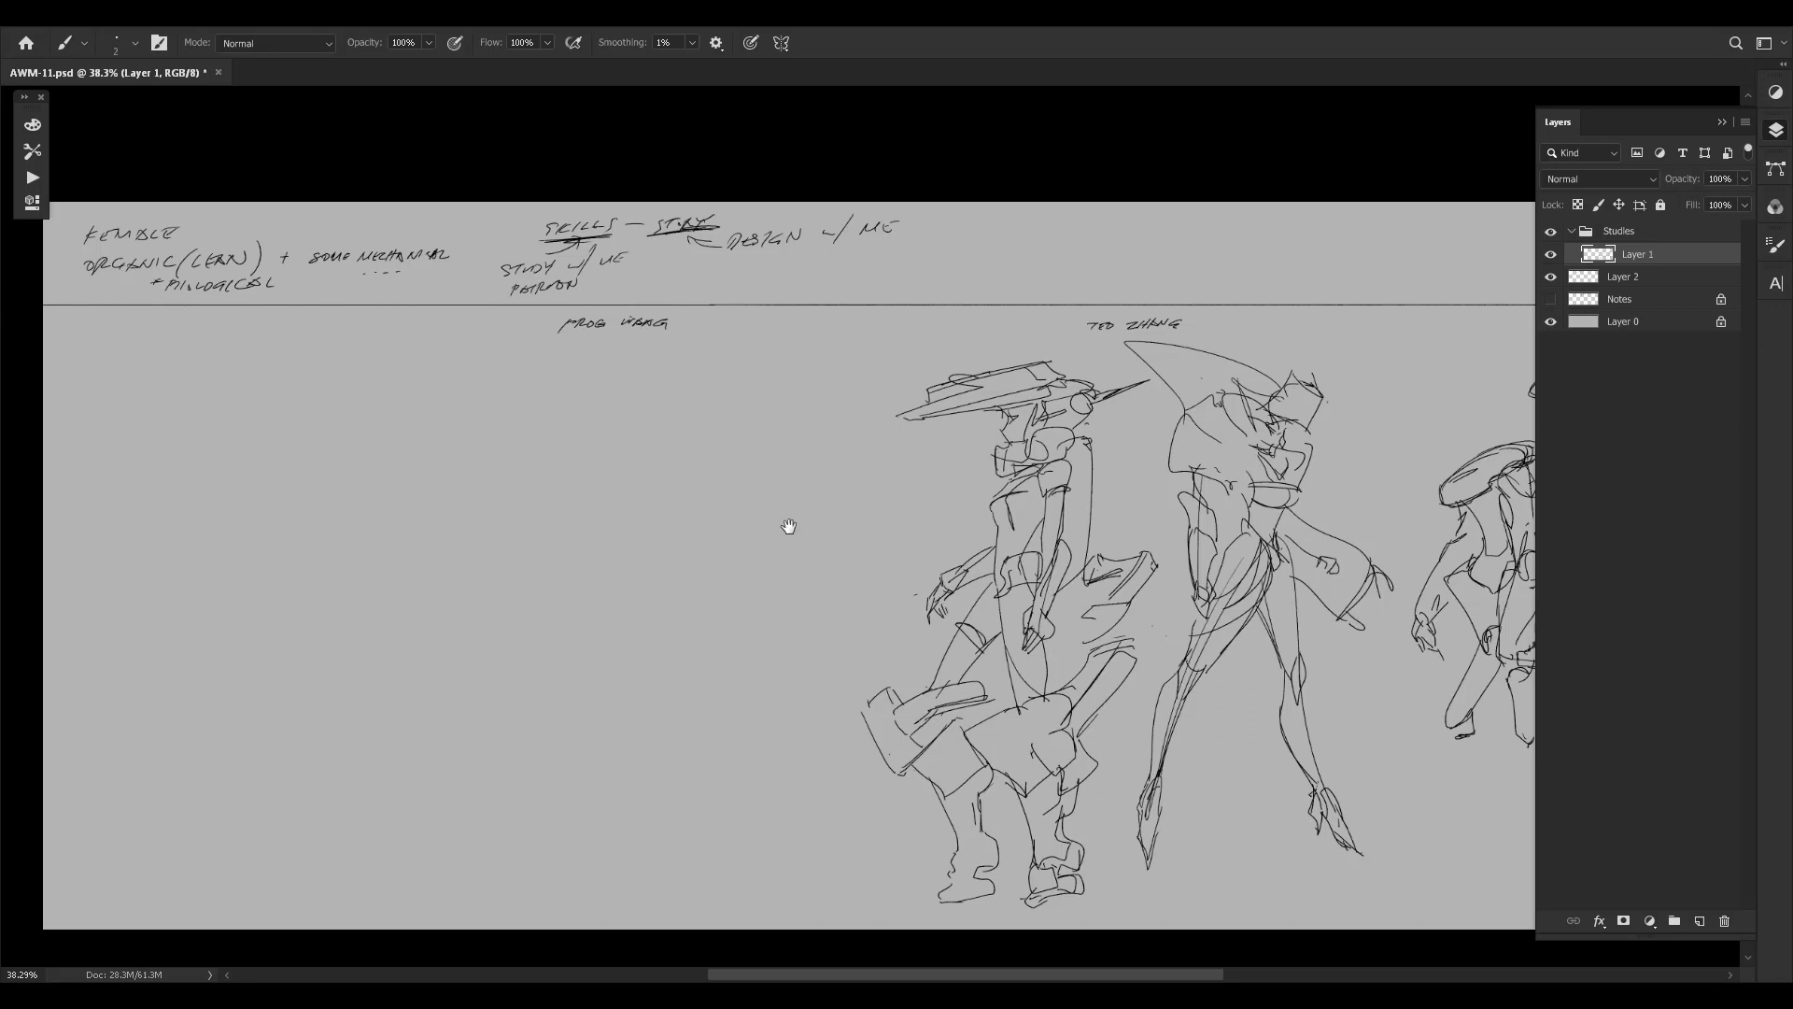
# Sketch a creature's long humped back contour ending in an upturned horn, beneath the newly written artist name.
pyautogui.hscroll(-2, 789, 524)
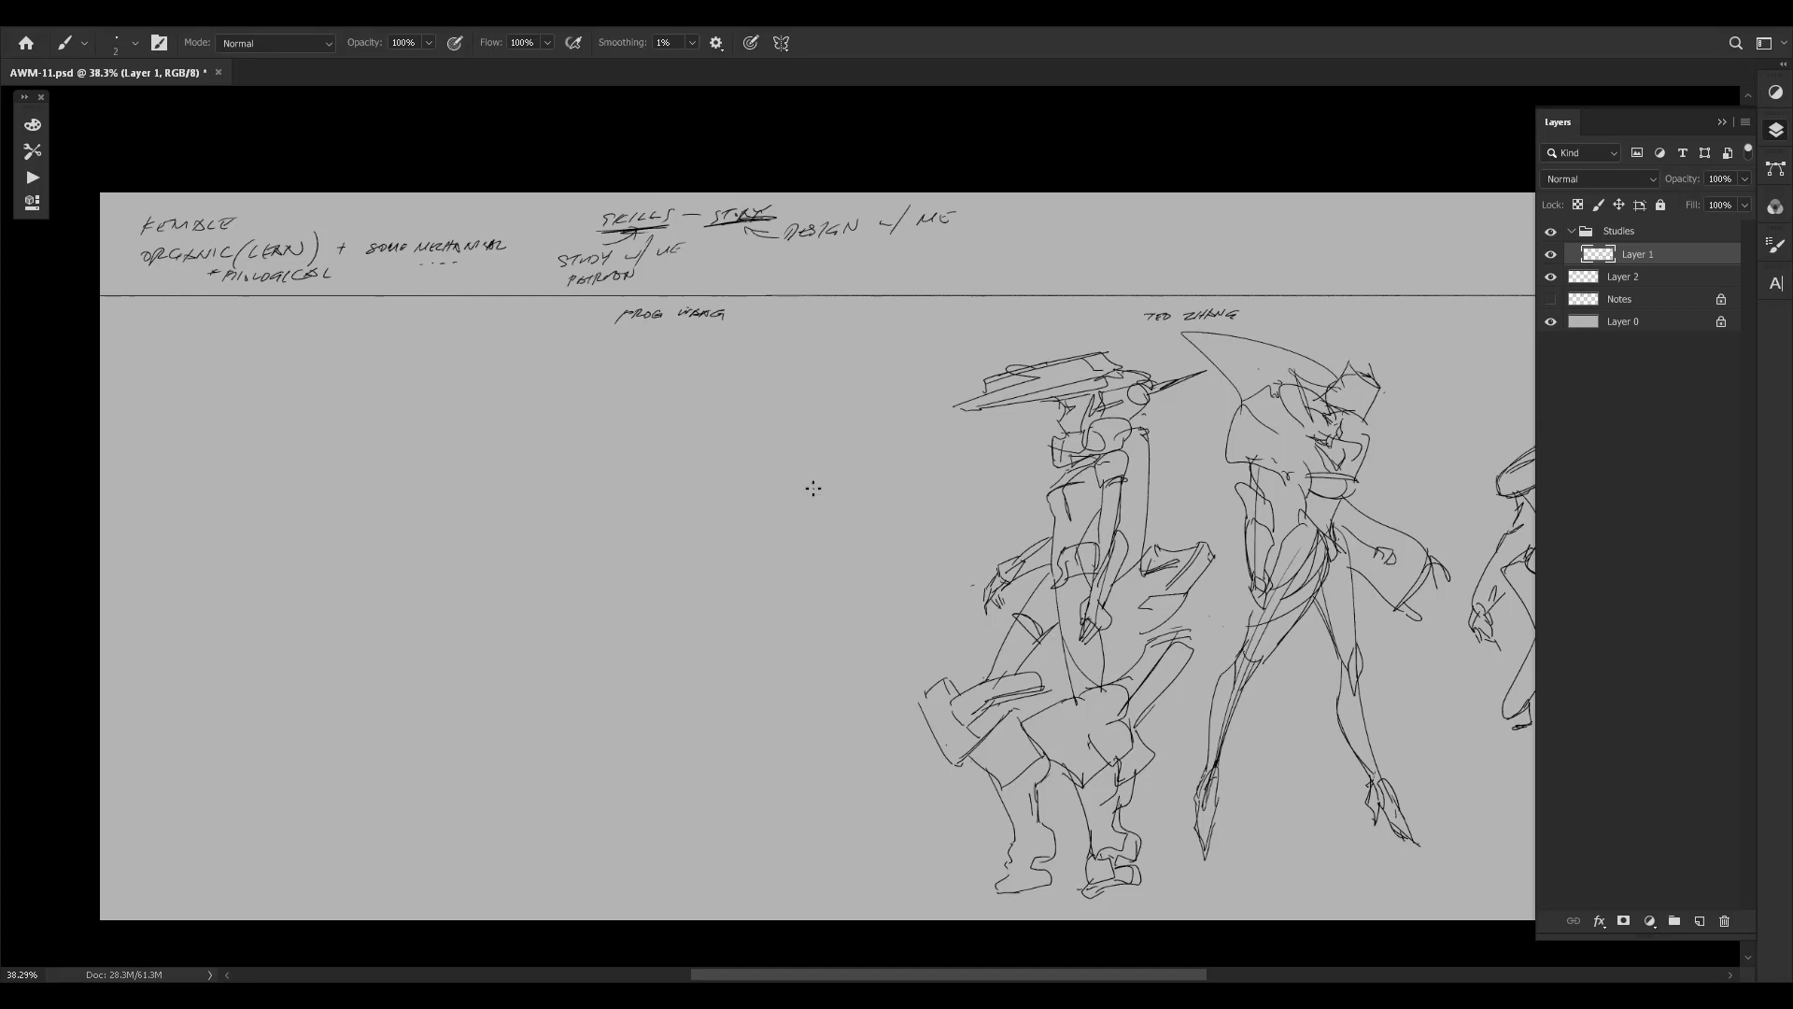
pyautogui.moveTo(754, 492); pyautogui.dragTo(761, 487)
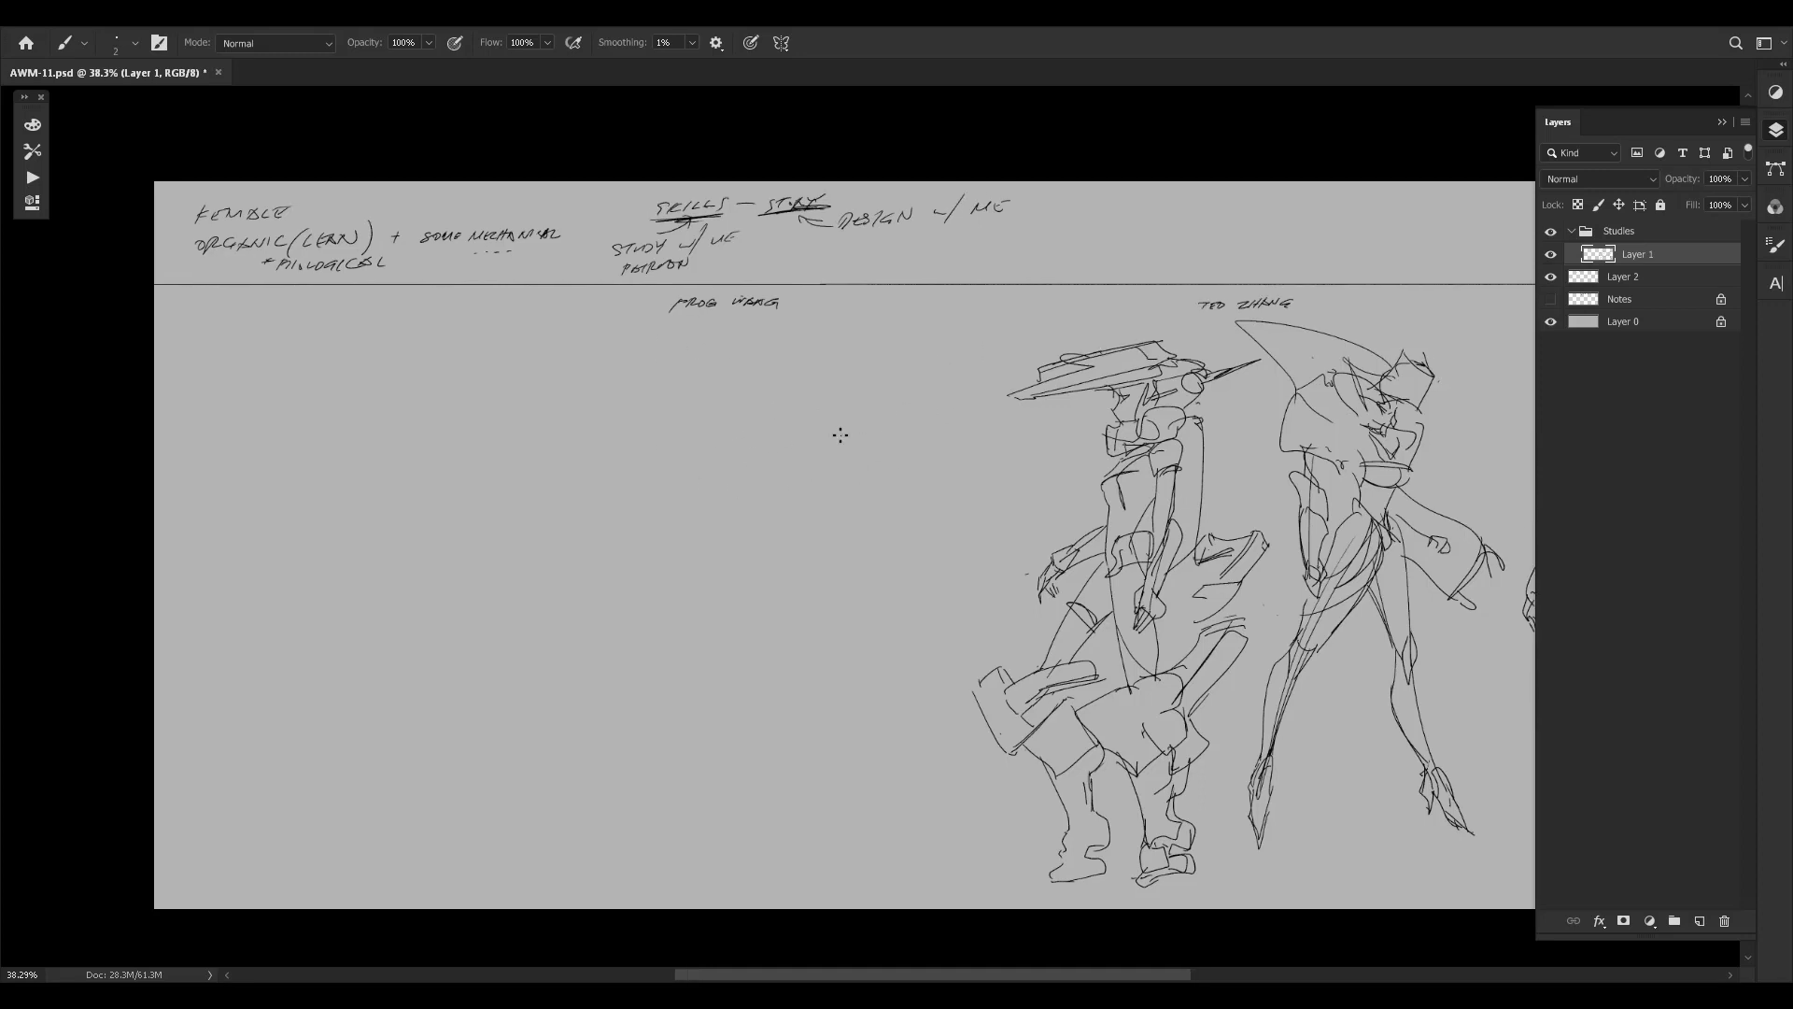
pyautogui.moveTo(595, 541)
pyautogui.mouseDown()
pyautogui.moveTo(728, 500)
pyautogui.moveTo(702, 493)
pyautogui.moveTo(861, 541)
pyautogui.moveTo(871, 564)
pyautogui.moveTo(856, 544)
pyautogui.moveTo(910, 524)
pyautogui.moveTo(870, 588)
pyautogui.moveTo(818, 602)
pyautogui.mouseUp()
pyautogui.hotkey('ctrl', 'z')
# Sketch a round joint with a tapering lower limb beneath the creature's upturned horn.
pyautogui.moveTo(772, 596)
pyautogui.mouseDown()
pyautogui.moveTo(787, 620)
pyautogui.moveTo(819, 605)
pyautogui.mouseUp()
pyautogui.hotkey('ctrl', 'z')
pyautogui.moveTo(799, 611)
pyautogui.mouseDown()
pyautogui.moveTo(804, 658)
pyautogui.moveTo(839, 649)
pyautogui.moveTo(816, 675)
pyautogui.moveTo(802, 659)
pyautogui.moveTo(866, 723)
pyautogui.mouseUp()
pyautogui.hotkey('ctrl', 'z')
pyautogui.hotkey('ctrl', 'z')
pyautogui.moveTo(796, 659); pyautogui.dragTo(884, 721)
pyautogui.moveTo(825, 653); pyautogui.dragTo(879, 732)
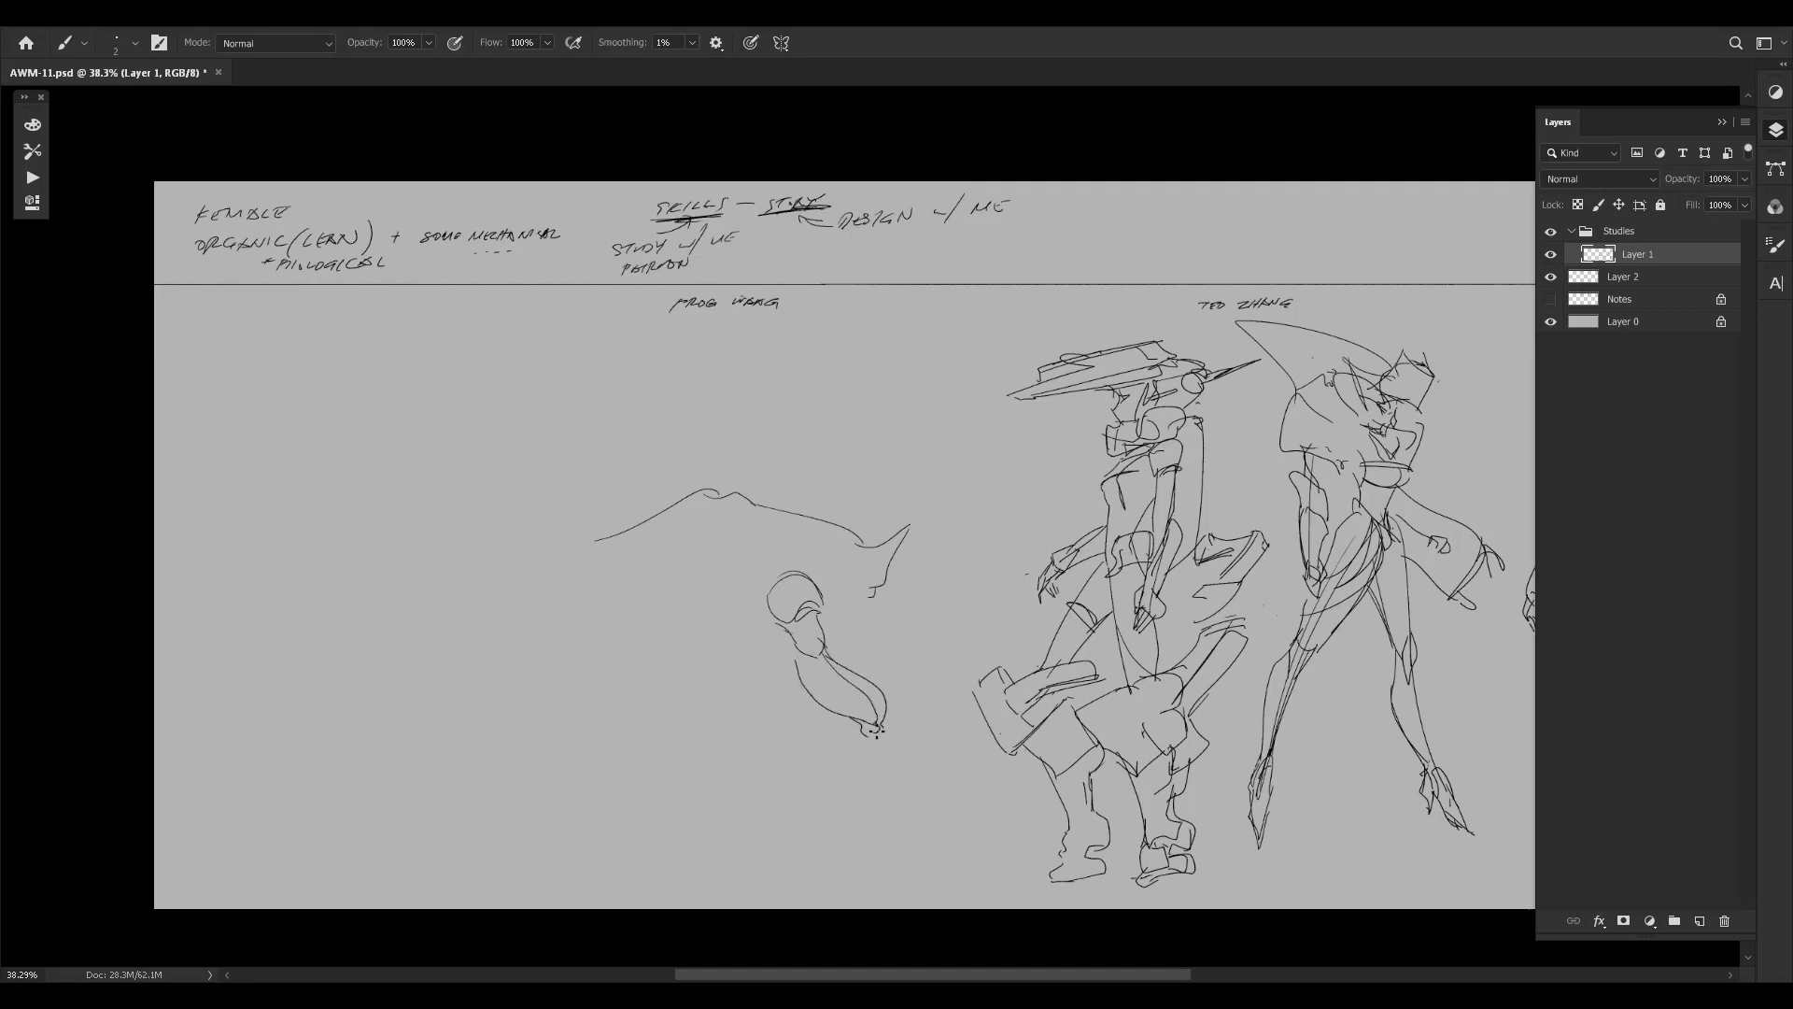
pyautogui.moveTo(679, 607); pyautogui.dragTo(762, 595)
pyautogui.rightClick(750, 580)
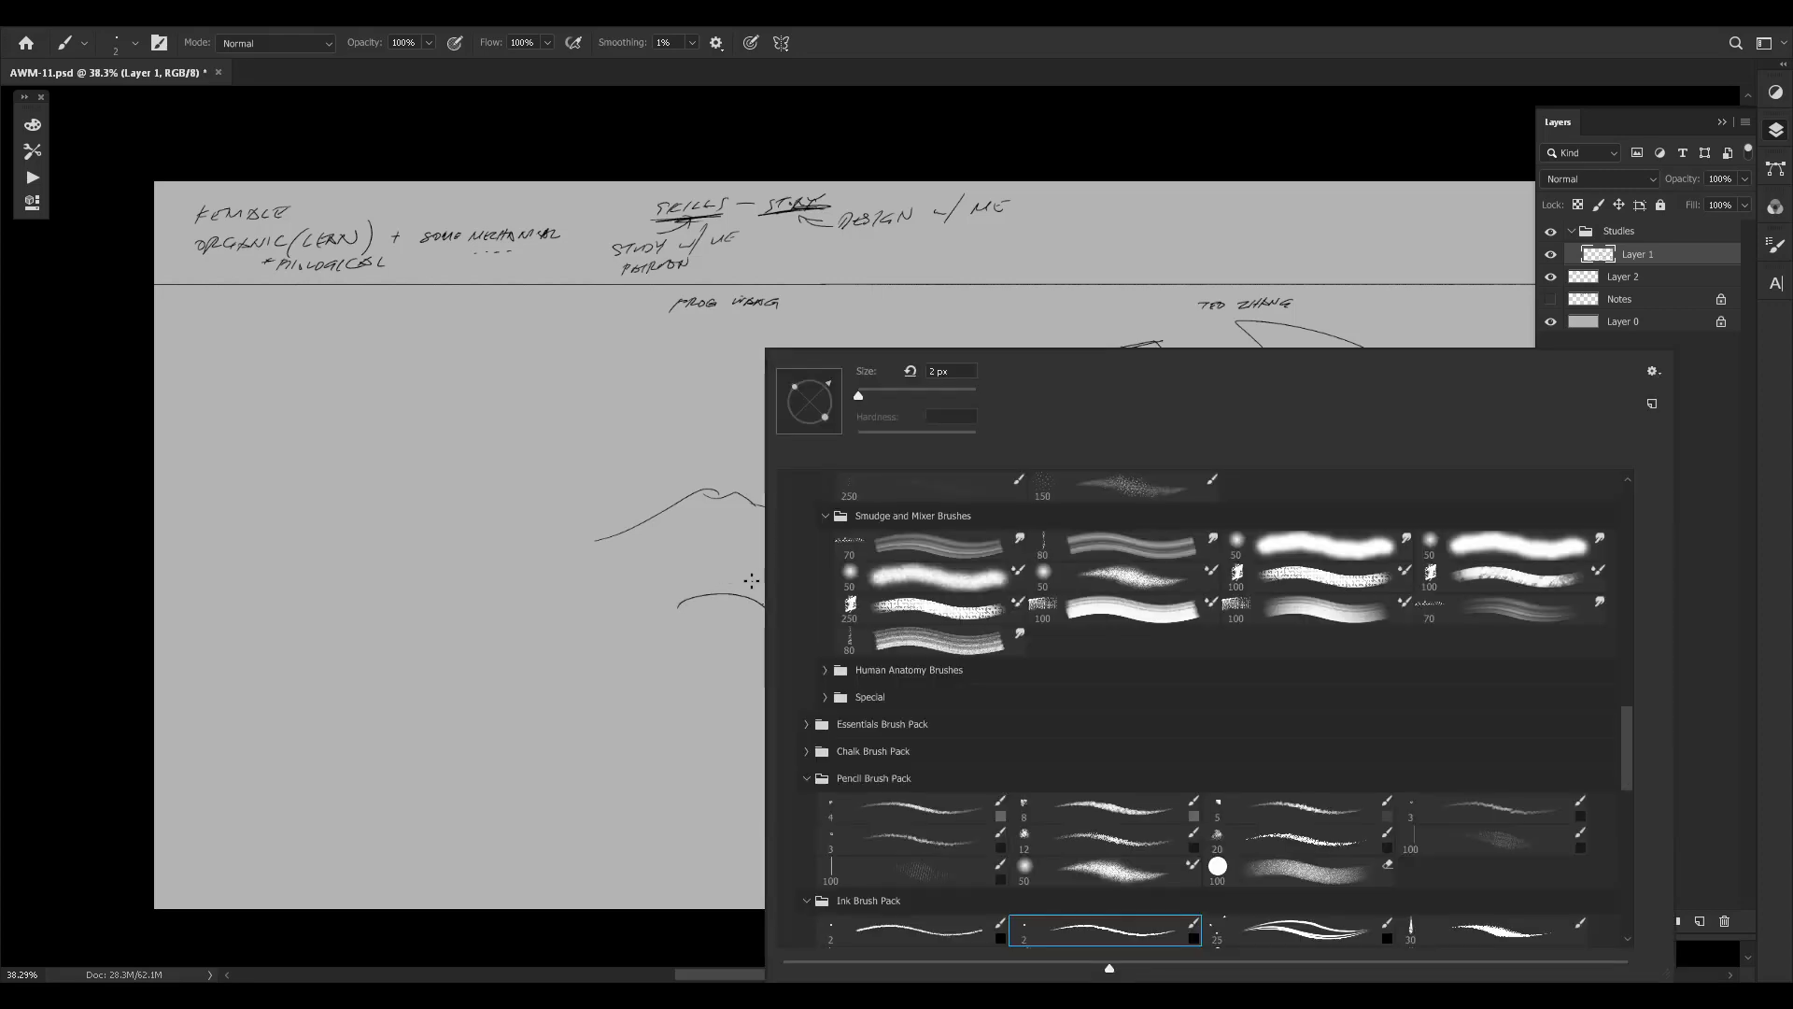
pyautogui.moveTo(1631, 722); pyautogui.dragTo(1634, 784)
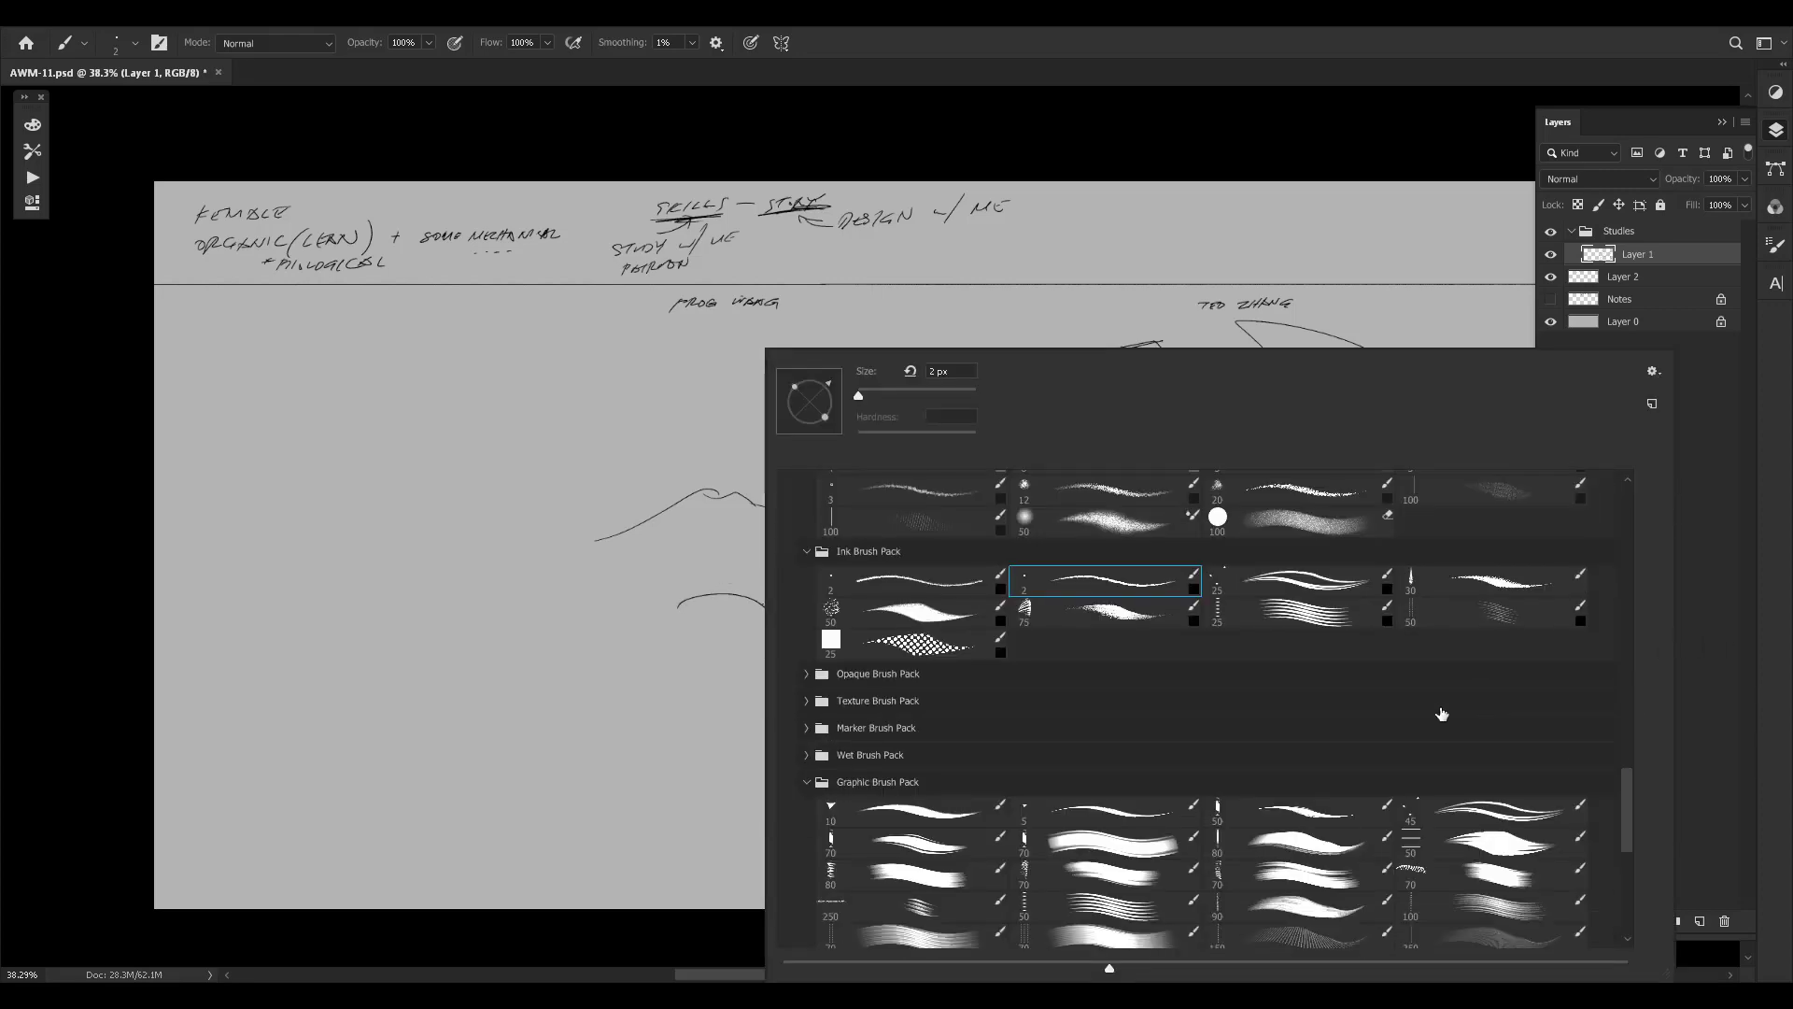
pyautogui.click(590, 710)
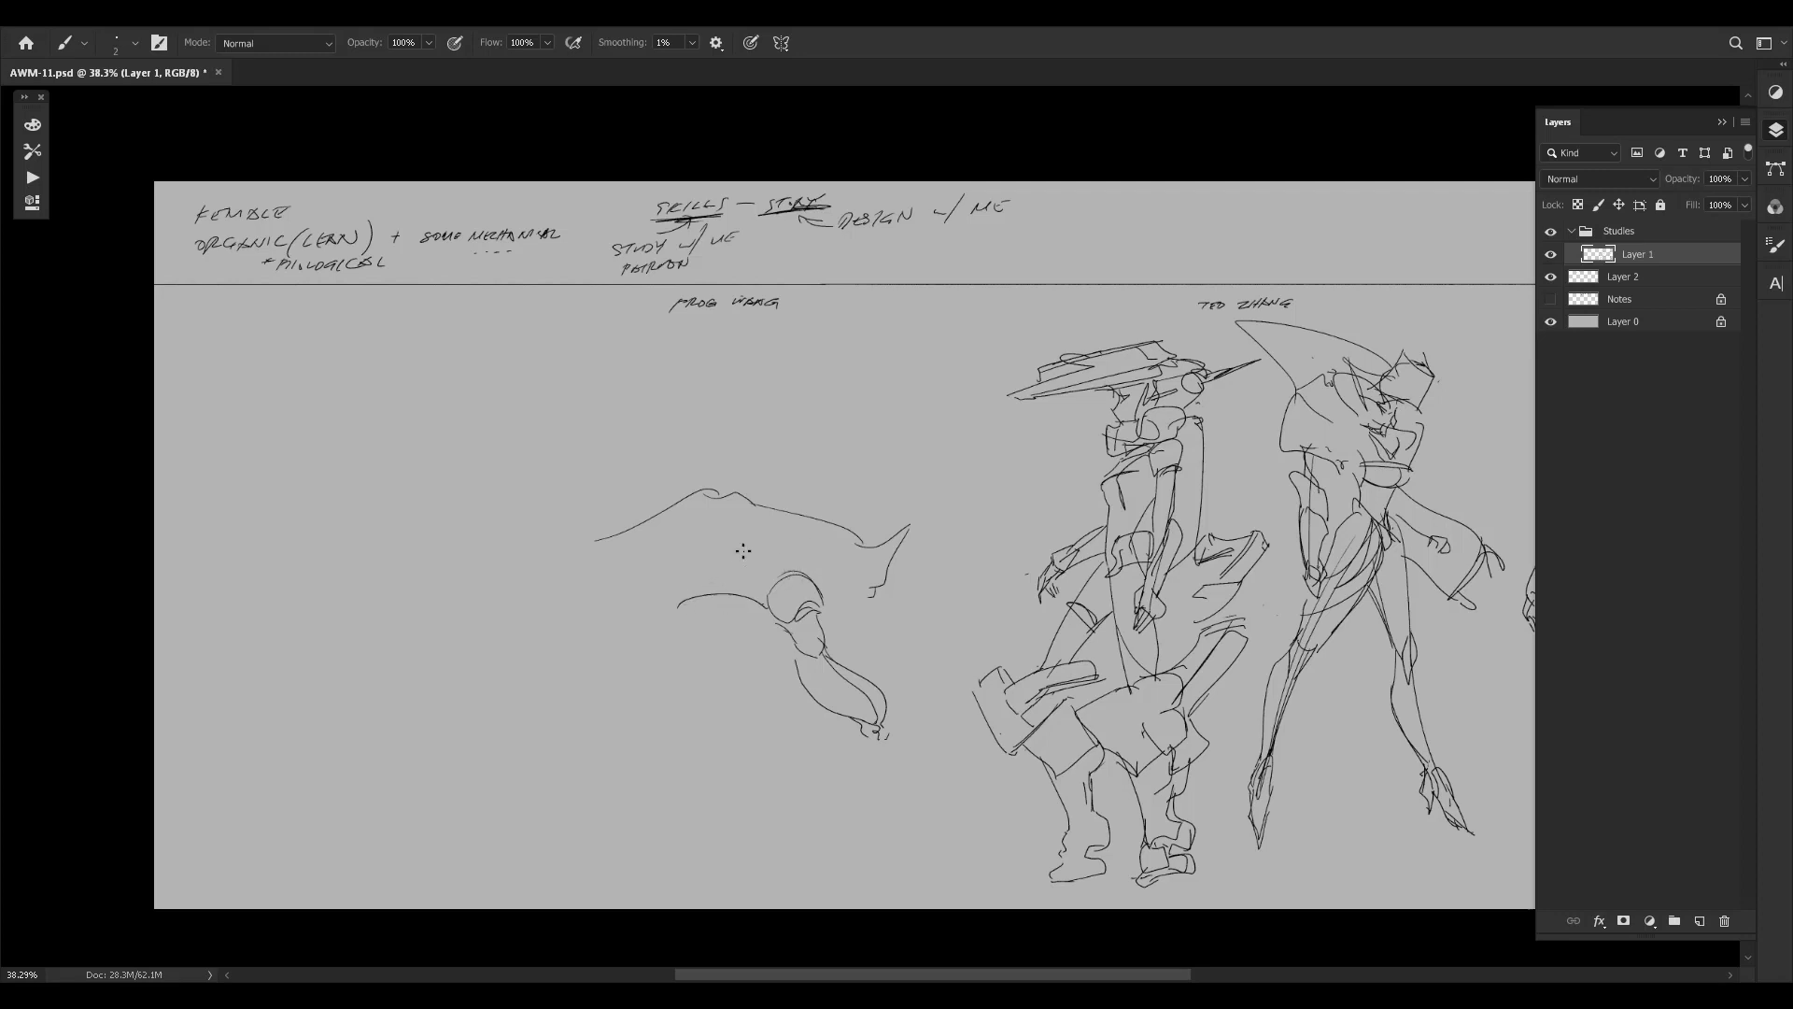
pyautogui.hotkey('ctrl', 'z')
# Sketch the creature's underside contour from the round joint forward into a raised arch.
pyautogui.moveTo(714, 580); pyautogui.dragTo(766, 602)
pyautogui.hotkey('ctrl', 'z')
pyautogui.moveTo(705, 550); pyautogui.dragTo(757, 594)
pyautogui.moveTo(664, 560); pyautogui.dragTo(710, 550)
pyautogui.hotkey('ctrl', 'z')
pyautogui.hotkey('ctrl', 'z')
pyautogui.hotkey('ctrl', 'z')
# Add a second, inner curve under the arch on the creature's underside.
pyautogui.rightClick(714, 553)
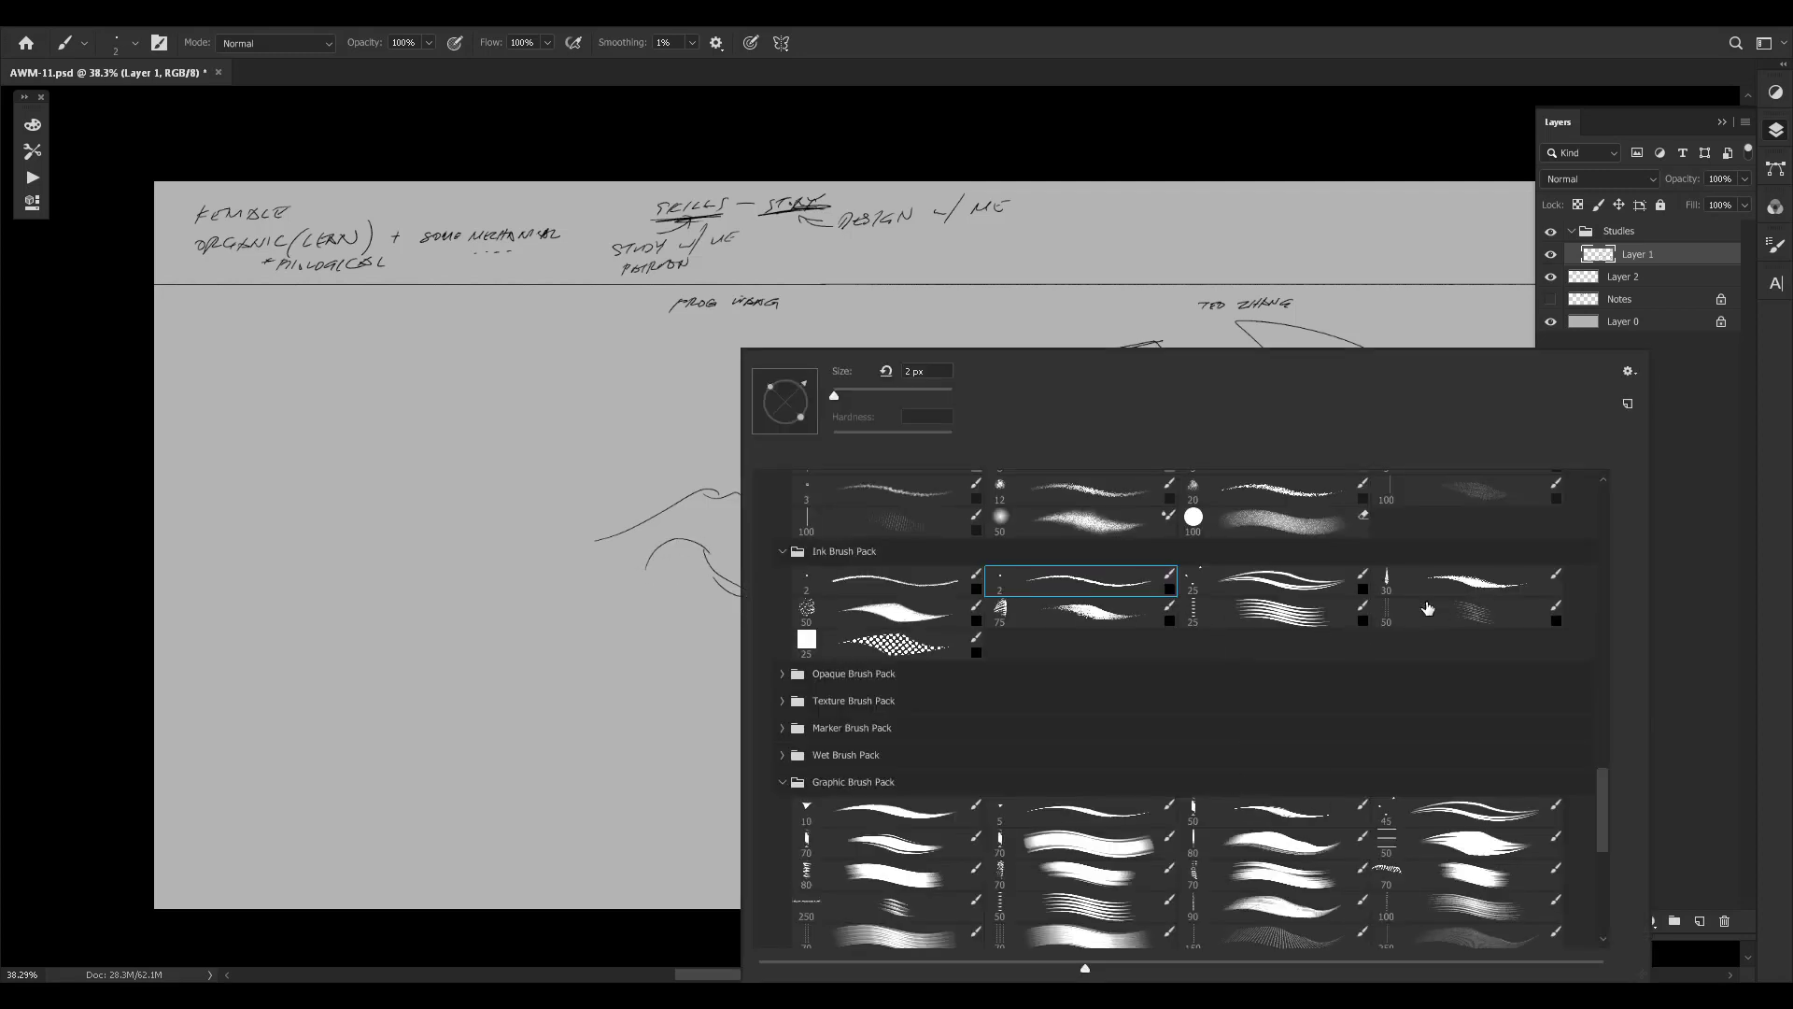
pyautogui.click(670, 915)
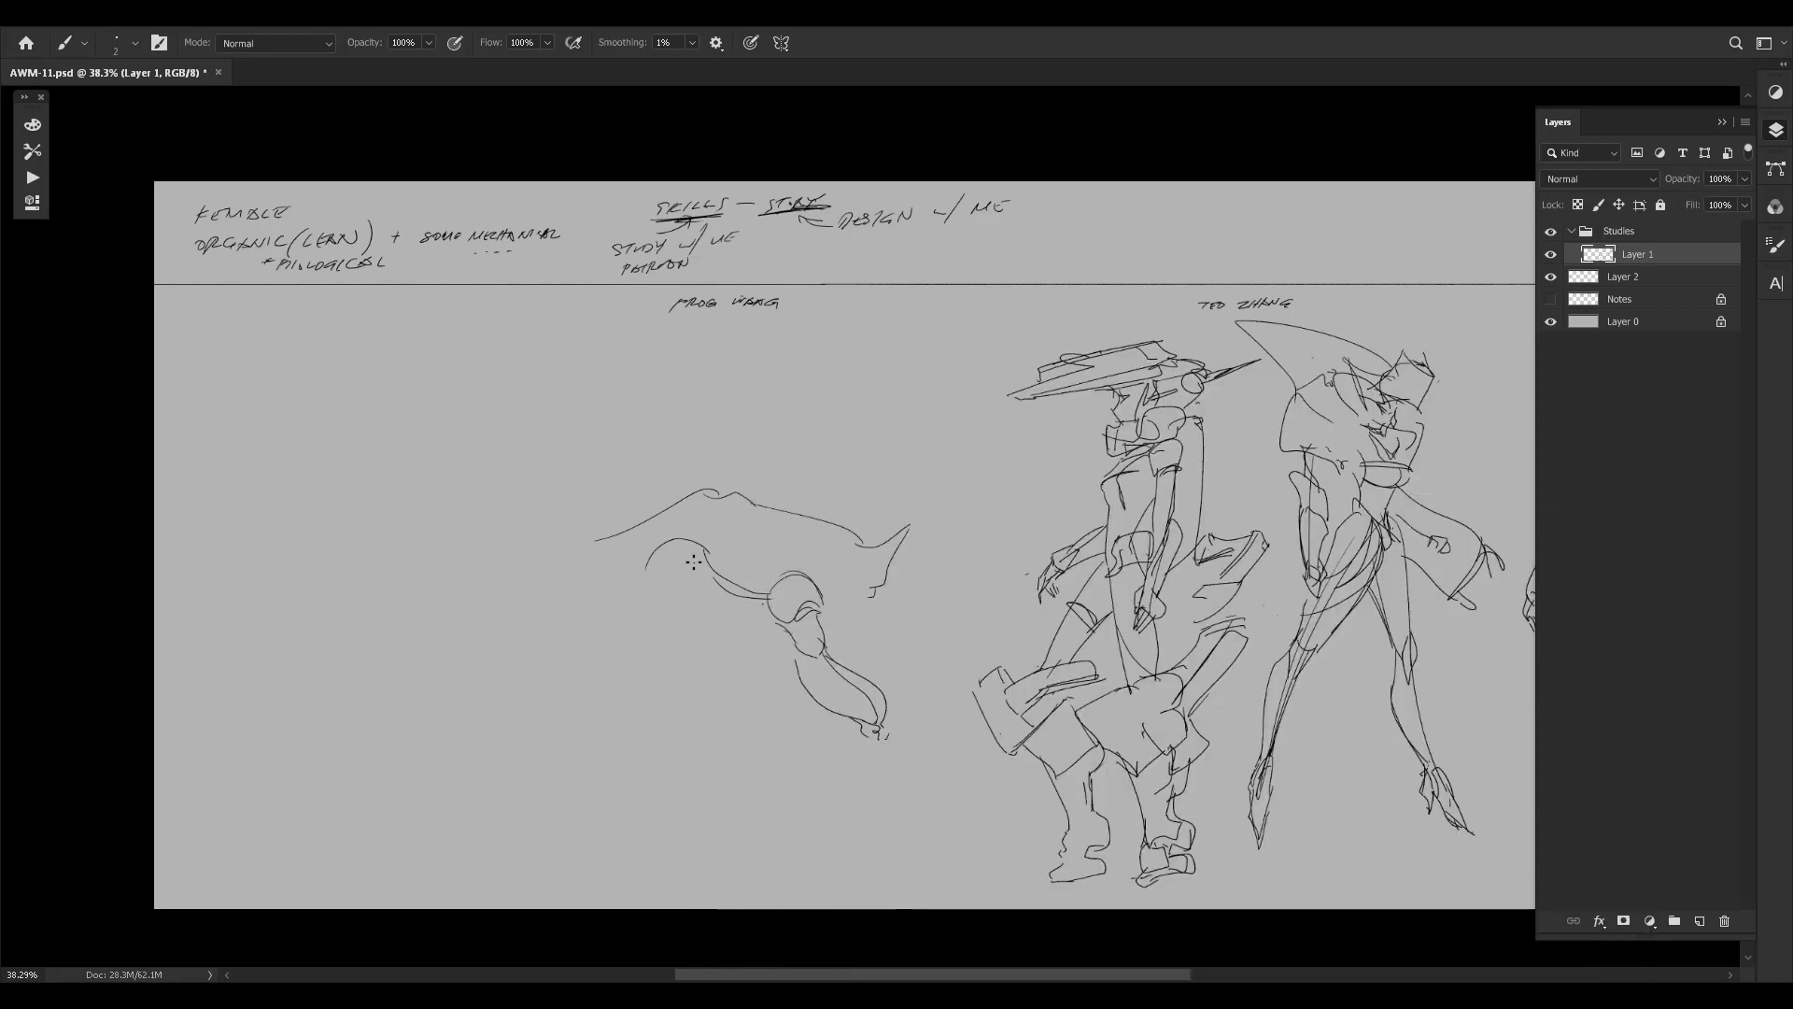
pyautogui.moveTo(639, 586)
pyautogui.mouseDown()
pyautogui.moveTo(706, 558)
pyautogui.moveTo(714, 583)
pyautogui.moveTo(698, 576)
pyautogui.mouseUp()
pyautogui.hotkey('ctrl', 'z')
pyautogui.hotkey('ctrl', 'z')
pyautogui.hotkey('ctrl', 'z')
pyautogui.hotkey('ctrl', 'z')
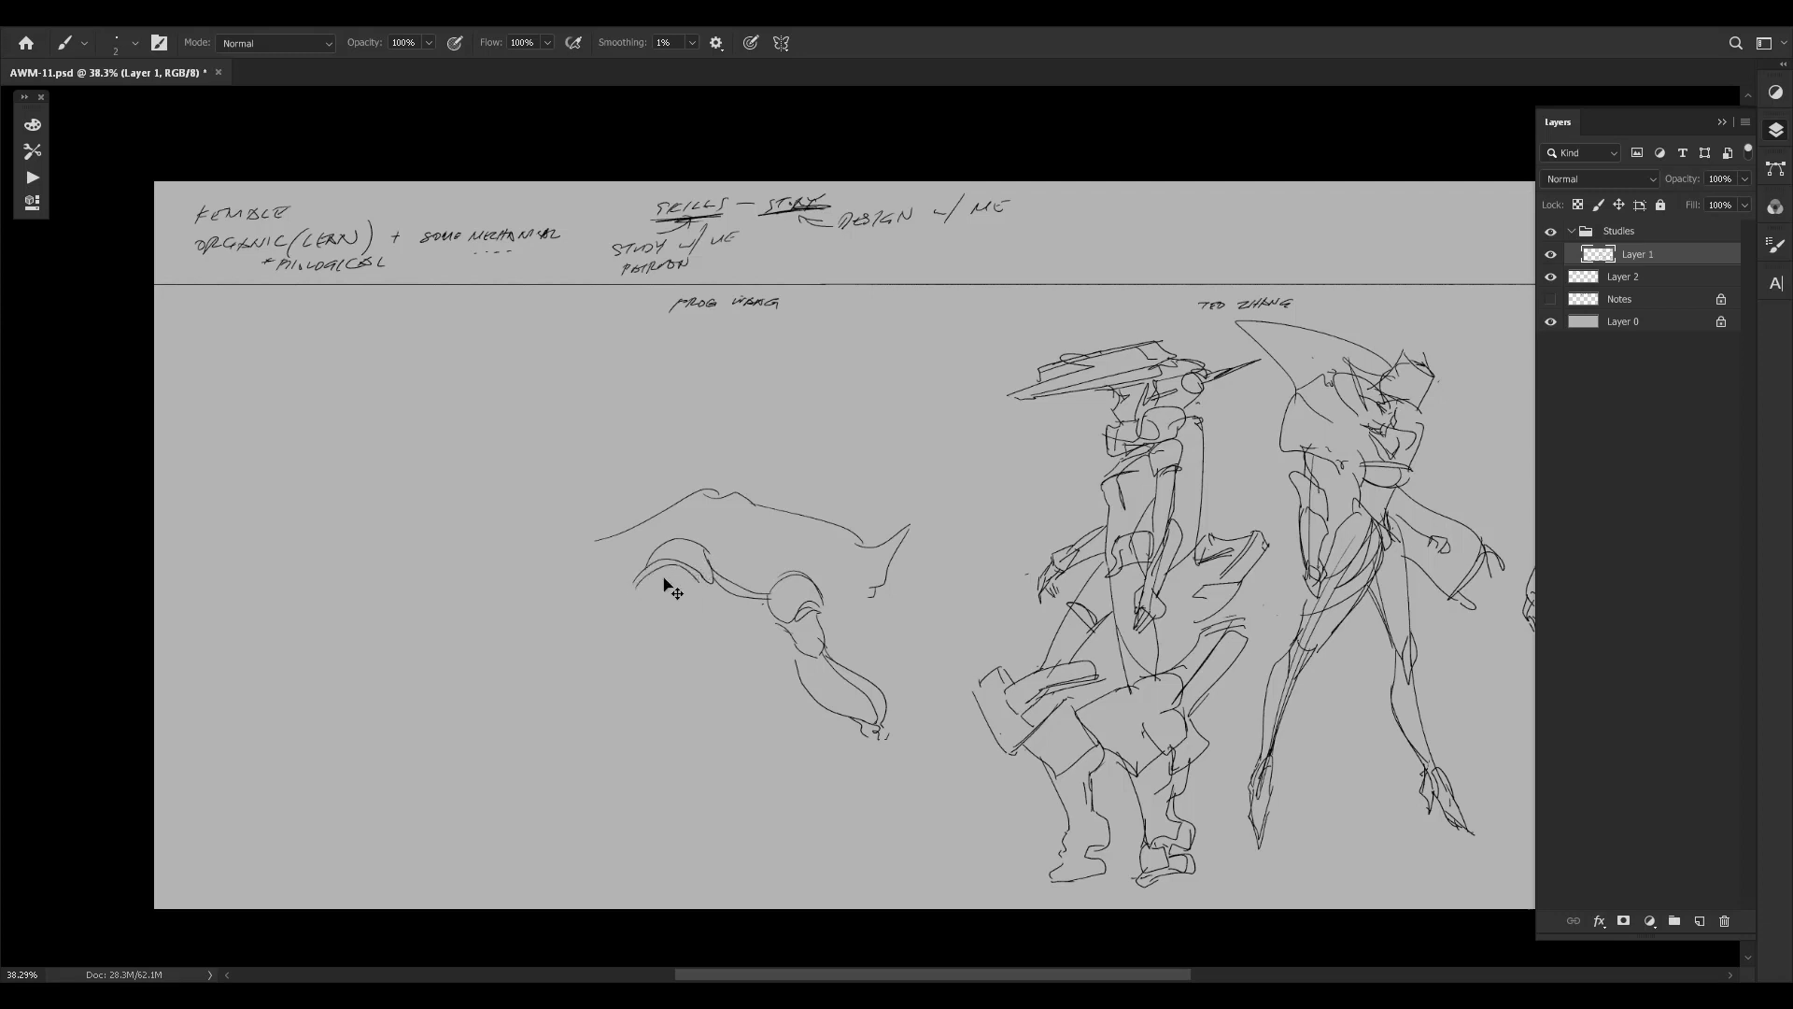
pyautogui.hotkey('ctrl', 'z')
# Sketch the creature's jagged front end with a flat pointed oval, and add rounded bumps on the back's hump.
pyautogui.moveTo(639, 586)
pyautogui.mouseDown()
pyautogui.moveTo(698, 576)
pyautogui.moveTo(566, 586)
pyautogui.moveTo(582, 564)
pyautogui.mouseUp()
pyautogui.hotkey('ctrl', 'z')
pyautogui.hotkey('ctrl', 'z')
pyautogui.moveTo(610, 536)
pyautogui.mouseDown()
pyautogui.moveTo(571, 568)
pyautogui.moveTo(616, 545)
pyautogui.moveTo(579, 551)
pyautogui.moveTo(605, 515)
pyautogui.moveTo(587, 544)
pyautogui.moveTo(571, 527)
pyautogui.moveTo(607, 536)
pyautogui.moveTo(583, 546)
pyautogui.moveTo(573, 510)
pyautogui.moveTo(565, 551)
pyautogui.moveTo(609, 537)
pyautogui.moveTo(585, 554)
pyautogui.moveTo(595, 537)
pyautogui.moveTo(528, 531)
pyautogui.moveTo(597, 539)
pyautogui.moveTo(552, 543)
pyautogui.moveTo(596, 538)
pyautogui.mouseUp()
pyautogui.hotkey('ctrl', 'z')
pyautogui.hotkey('ctrl', 'z')
pyautogui.hotkey('ctrl', 'z')
pyautogui.hotkey('ctrl', 'z')
pyautogui.hotkey('ctrl', 'z')
pyautogui.hotkey('ctrl', 'z')
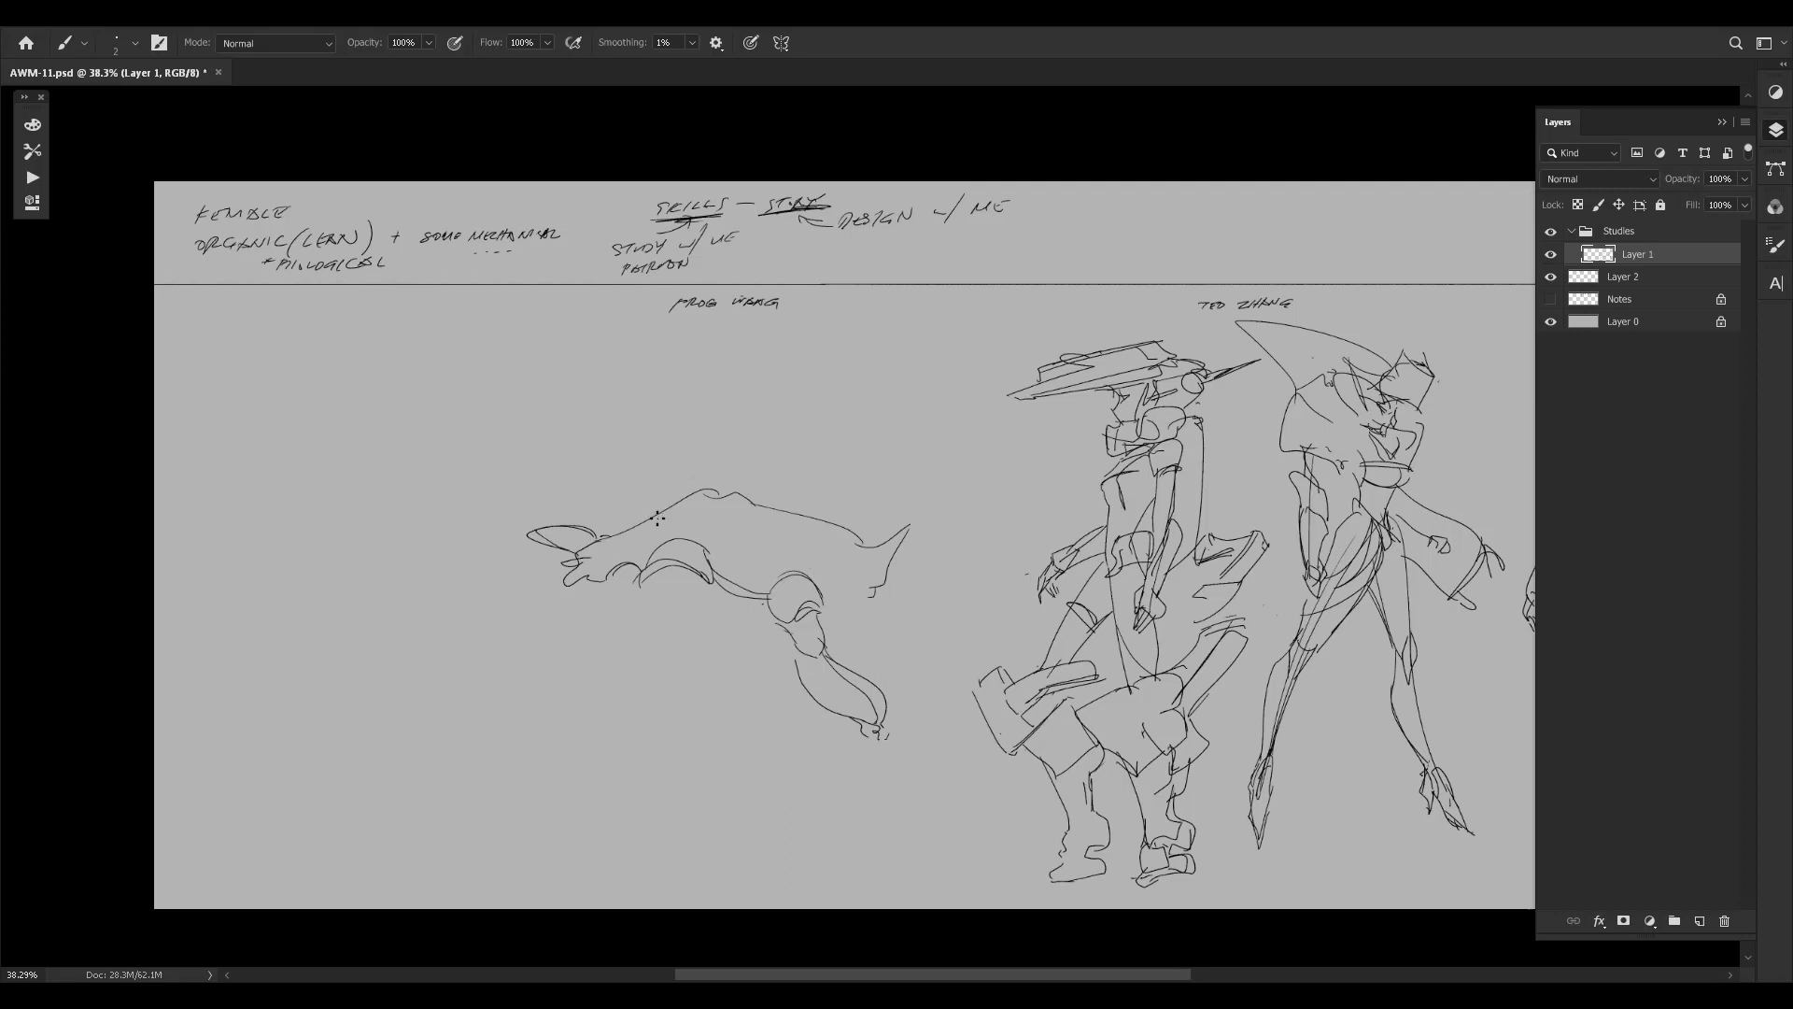
pyautogui.moveTo(661, 514); pyautogui.dragTo(719, 500)
pyautogui.moveTo(699, 501)
pyautogui.mouseDown()
pyautogui.moveTo(725, 476)
pyautogui.moveTo(738, 491)
pyautogui.mouseUp()
# Draw two slanted, rounded bars with short cross bands above the front of the creature's back.
pyautogui.moveTo(646, 403); pyautogui.dragTo(626, 484)
pyautogui.moveTo(652, 395); pyautogui.dragTo(628, 471)
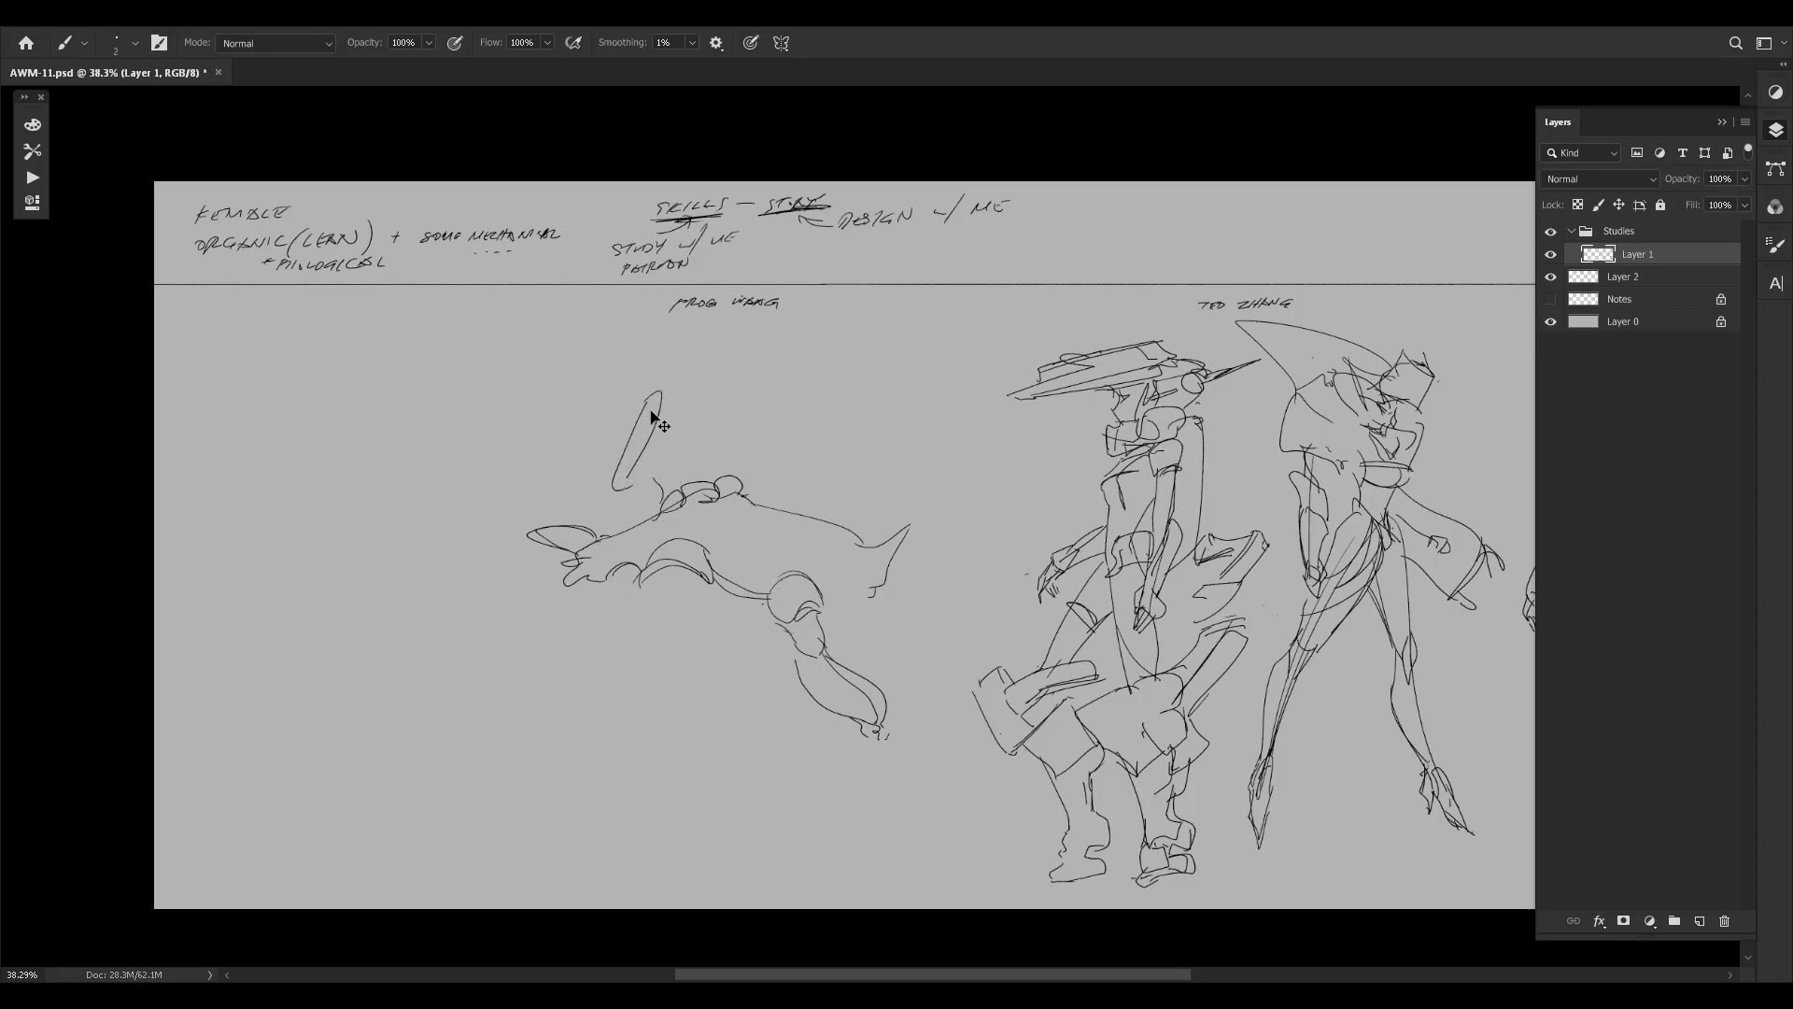
pyautogui.hotkey('ctrl', 'z')
pyautogui.hotkey('ctrl', 'z')
pyautogui.moveTo(652, 393)
pyautogui.mouseDown()
pyautogui.moveTo(623, 488)
pyautogui.moveTo(667, 400)
pyautogui.moveTo(622, 487)
pyautogui.moveTo(677, 381)
pyautogui.moveTo(634, 485)
pyautogui.mouseUp()
pyautogui.hotkey('ctrl', 'z')
pyautogui.hotkey('ctrl', 'z')
pyautogui.hotkey('ctrl', 'z')
pyautogui.hotkey('ctrl', 'z')
pyautogui.moveTo(645, 429)
pyautogui.mouseDown()
pyautogui.moveTo(680, 382)
pyautogui.moveTo(607, 474)
pyautogui.moveTo(639, 402)
pyautogui.moveTo(610, 454)
pyautogui.moveTo(631, 424)
pyautogui.mouseUp()
pyautogui.moveTo(614, 419)
pyautogui.mouseDown()
pyautogui.moveTo(633, 420)
pyautogui.moveTo(603, 479)
pyautogui.mouseUp()
pyautogui.moveTo(627, 385); pyautogui.dragTo(646, 381)
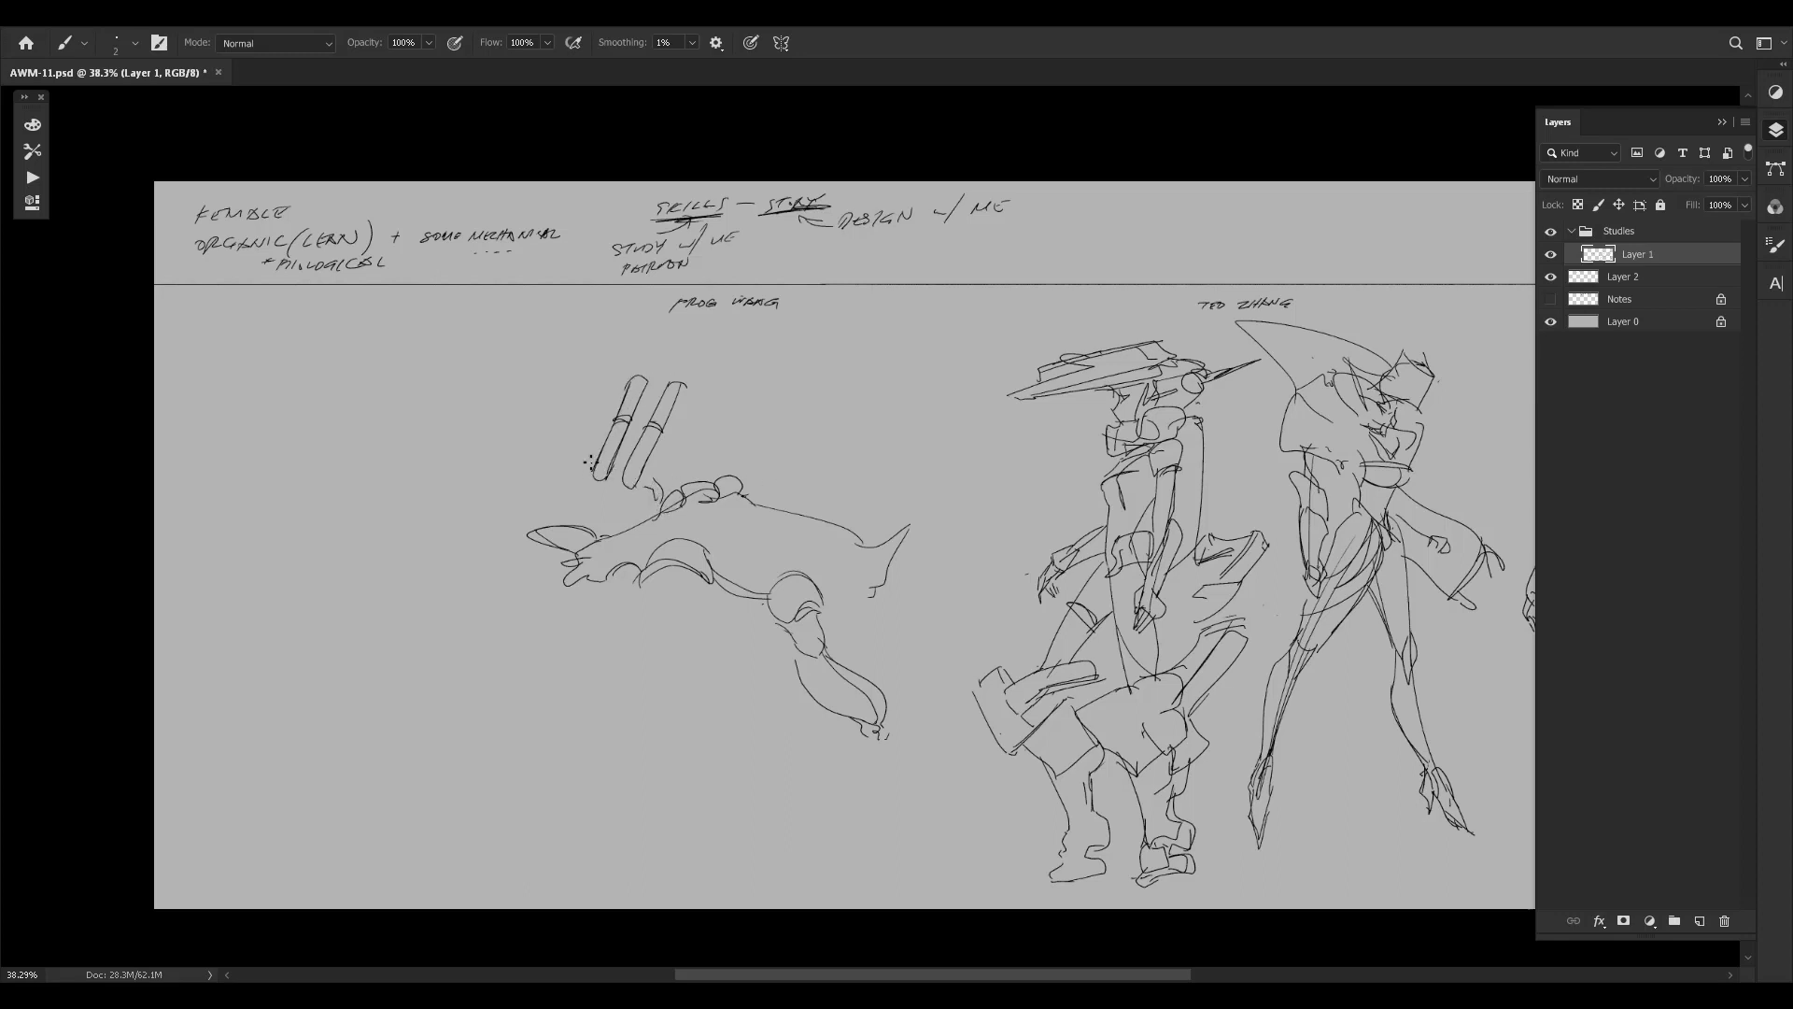
# Sketch a notched end cap behind the two slanted bars and start the barrel's upper outline beyond them.
pyautogui.moveTo(590, 461)
pyautogui.mouseDown()
pyautogui.moveTo(549, 410)
pyautogui.moveTo(576, 397)
pyautogui.moveTo(751, 427)
pyautogui.mouseUp()
pyautogui.hotkey('ctrl', 'z')
pyautogui.hotkey('ctrl', 'z')
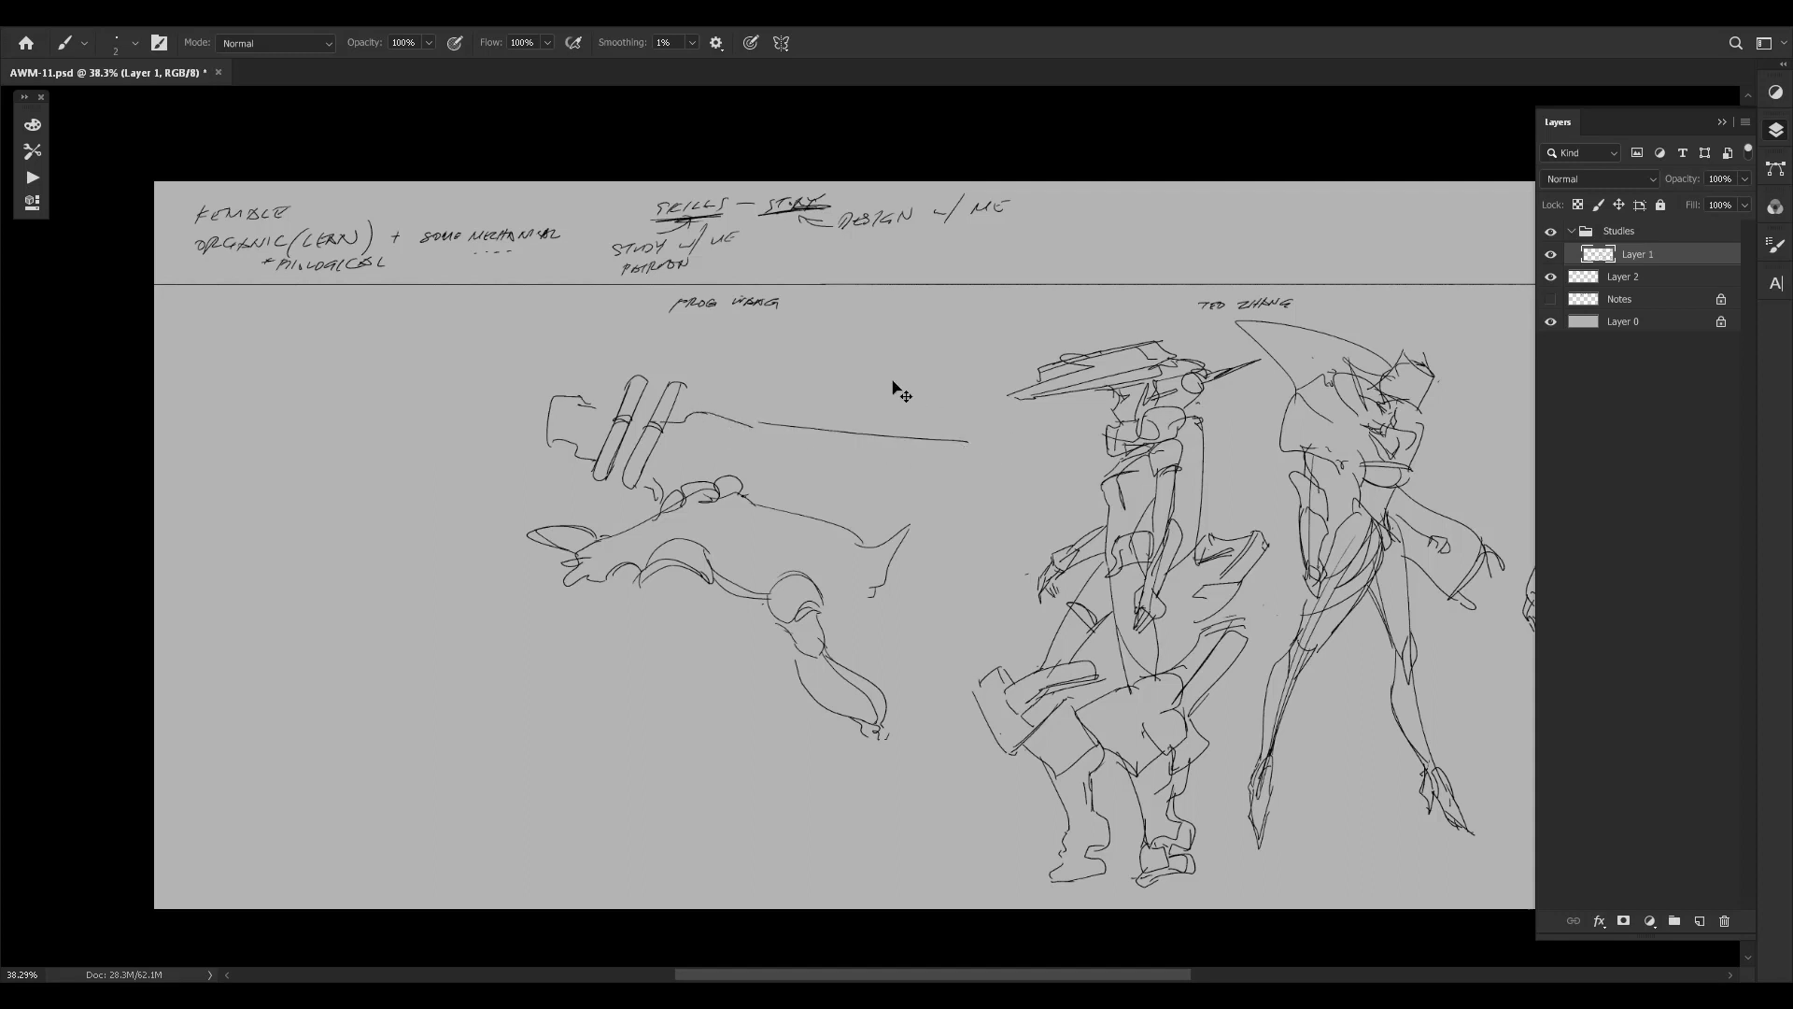
# Draw a second pair of slanted bars above the upturned horn to mark the barrel's far end.
pyautogui.moveTo(940, 404); pyautogui.dragTo(897, 486)
pyautogui.moveTo(944, 406); pyautogui.dragTo(915, 467)
pyautogui.moveTo(948, 407); pyautogui.dragTo(902, 493)
pyautogui.moveTo(958, 414)
pyautogui.mouseDown()
pyautogui.moveTo(903, 500)
pyautogui.moveTo(965, 439)
pyautogui.moveTo(920, 499)
pyautogui.mouseUp()
pyautogui.hotkey('ctrl', 'z')
pyautogui.hotkey('ctrl', 'z')
pyautogui.hotkey('ctrl', 'z')
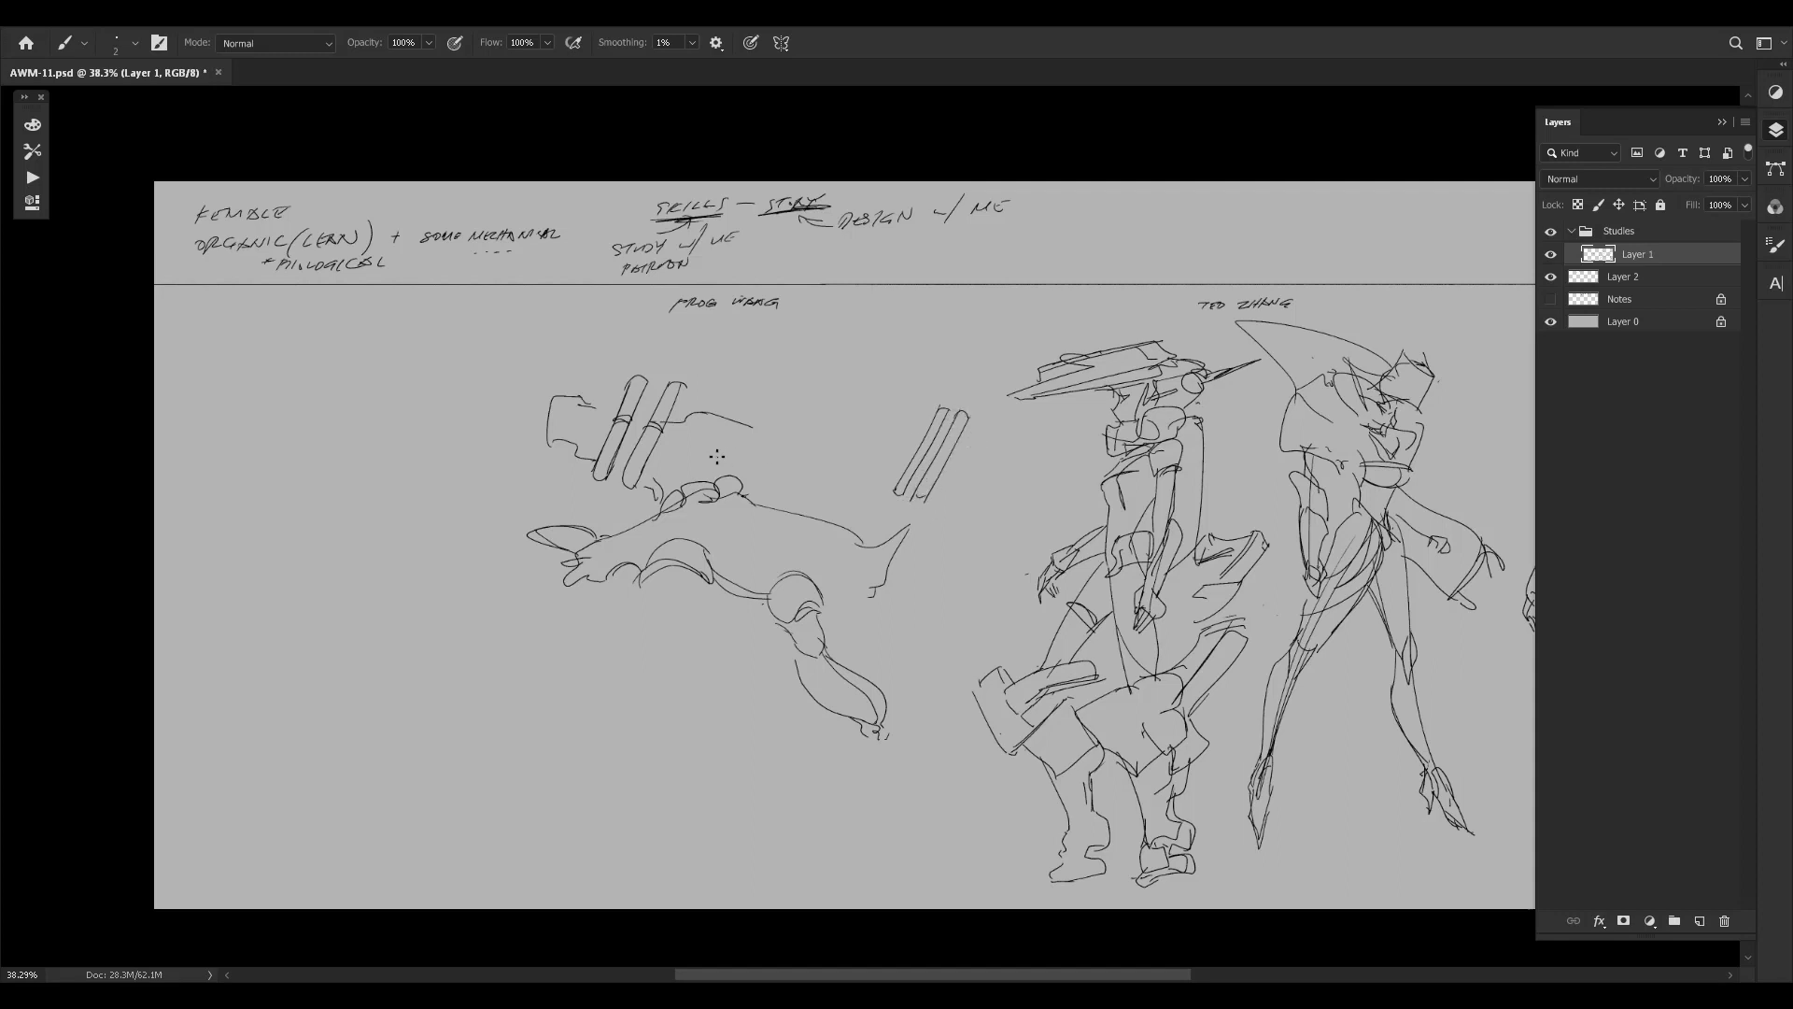
# Draw the barrel's long upper edge between the two bar pairs and add a boxy cap past the far bars.
pyautogui.moveTo(756, 428); pyautogui.dragTo(920, 446)
pyautogui.hotkey('ctrl', 'z')
pyautogui.moveTo(688, 412); pyautogui.dragTo(920, 445)
pyautogui.hotkey('ctrl', 'z')
pyautogui.moveTo(688, 412); pyautogui.dragTo(931, 448)
pyautogui.moveTo(934, 447); pyautogui.dragTo(994, 457)
pyautogui.moveTo(968, 457)
pyautogui.mouseDown()
pyautogui.moveTo(963, 502)
pyautogui.moveTo(991, 485)
pyautogui.mouseUp()
# Erase the far pair of slanted bars and the barrel line crossing them.
pyautogui.press('e')
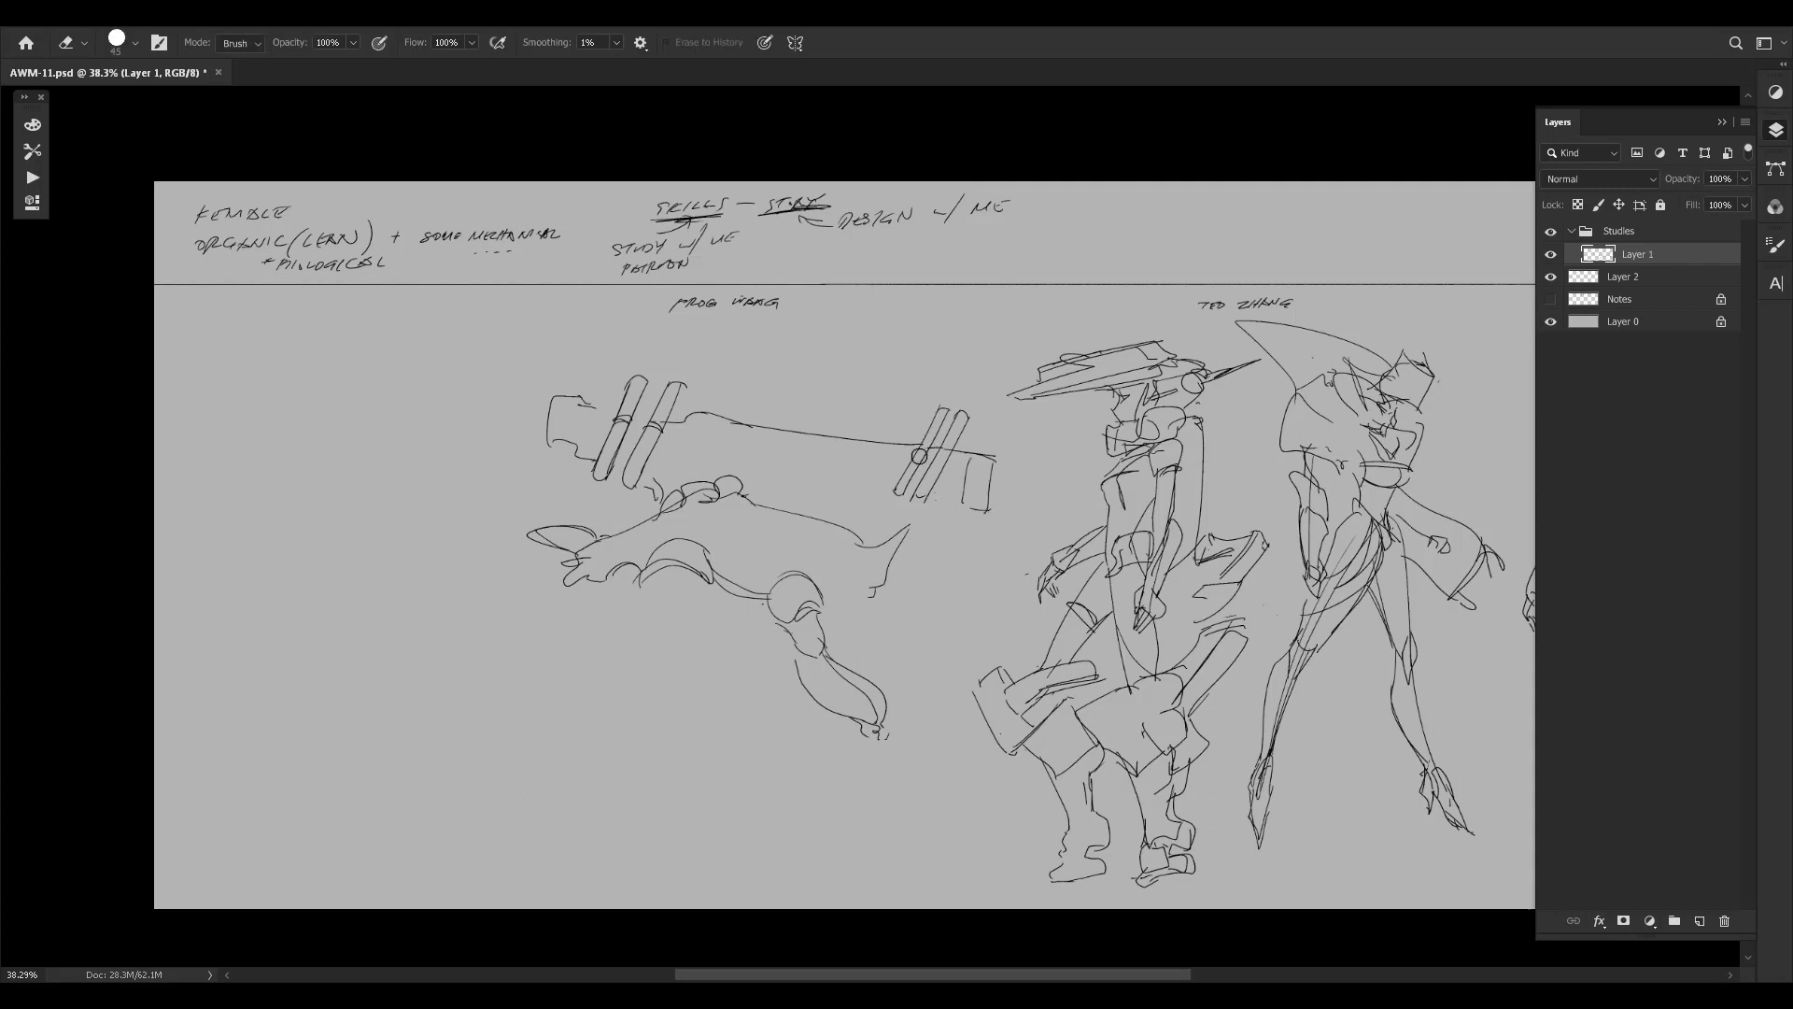
pyautogui.moveTo(925, 439)
pyautogui.mouseDown()
pyautogui.moveTo(920, 500)
pyautogui.moveTo(962, 424)
pyautogui.moveTo(893, 512)
pyautogui.mouseUp()
pyautogui.press('b')
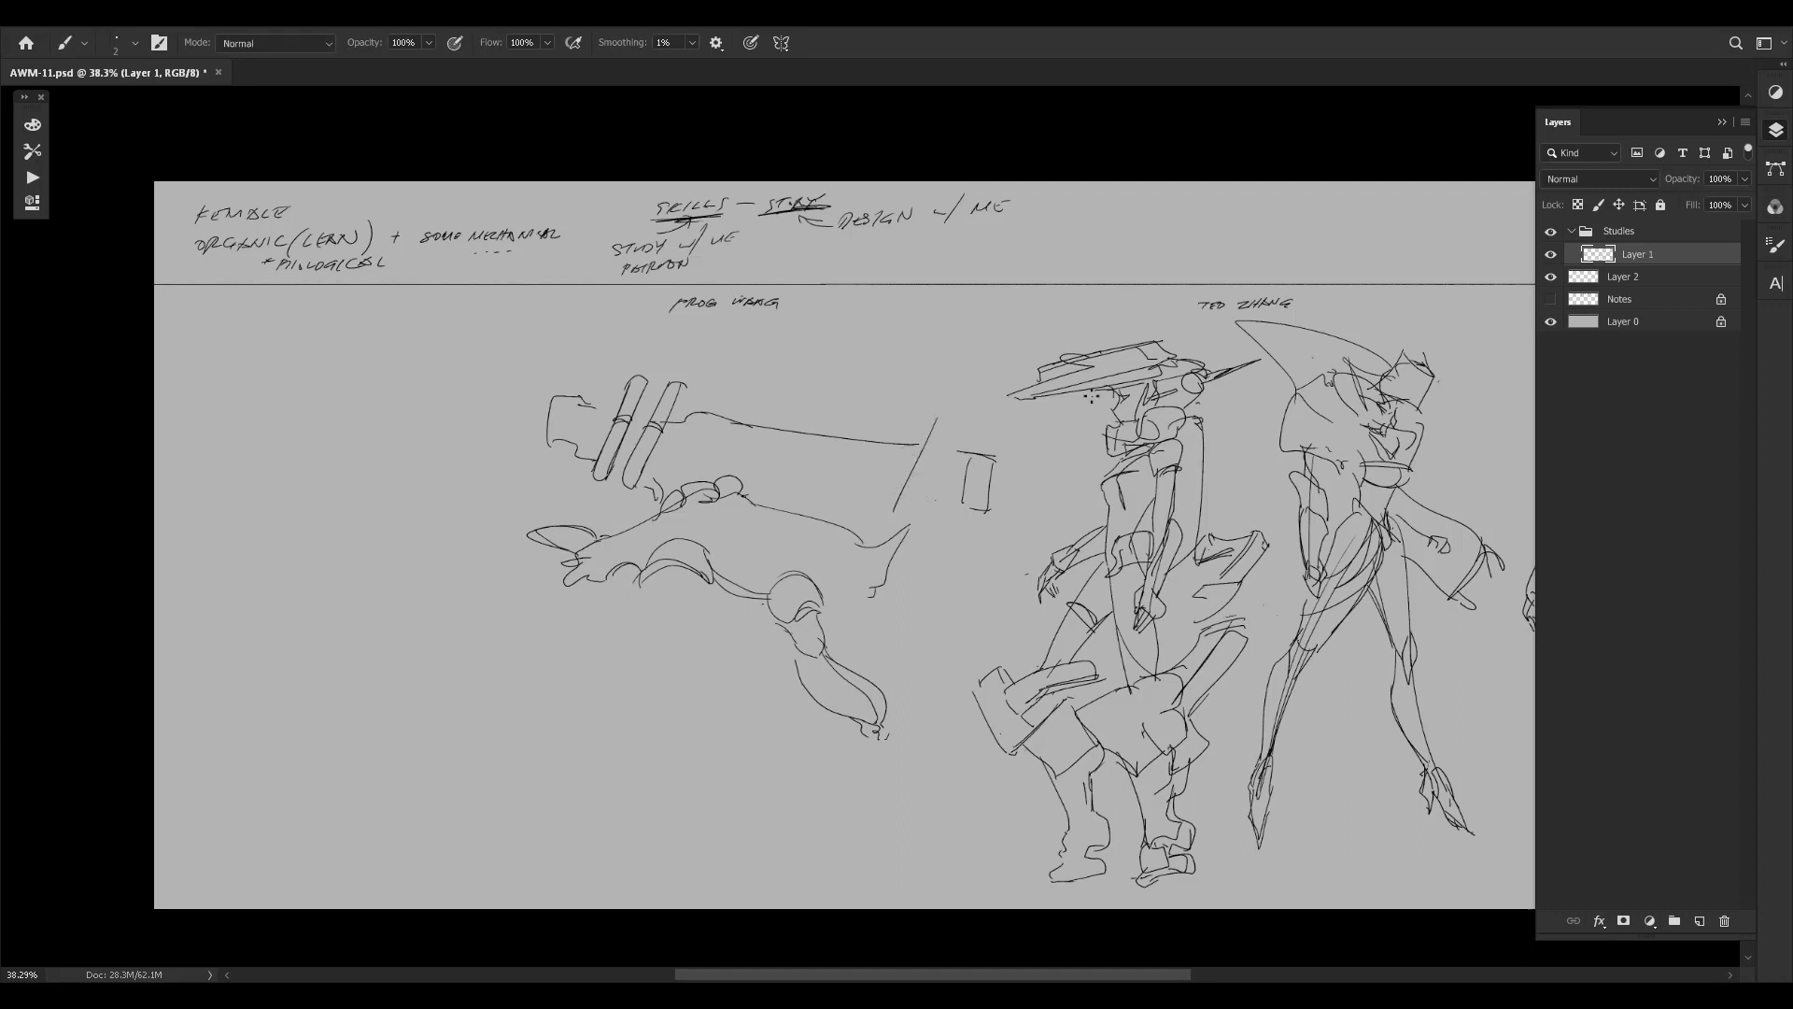
pyautogui.hotkey('ctrl', 'z')
# Redraw the far pair of slanted, rounded bars between the barrel's upper edge and its boxy cap.
pyautogui.moveTo(893, 552)
pyautogui.mouseDown()
pyautogui.moveTo(912, 591)
pyautogui.moveTo(940, 586)
pyautogui.mouseUp()
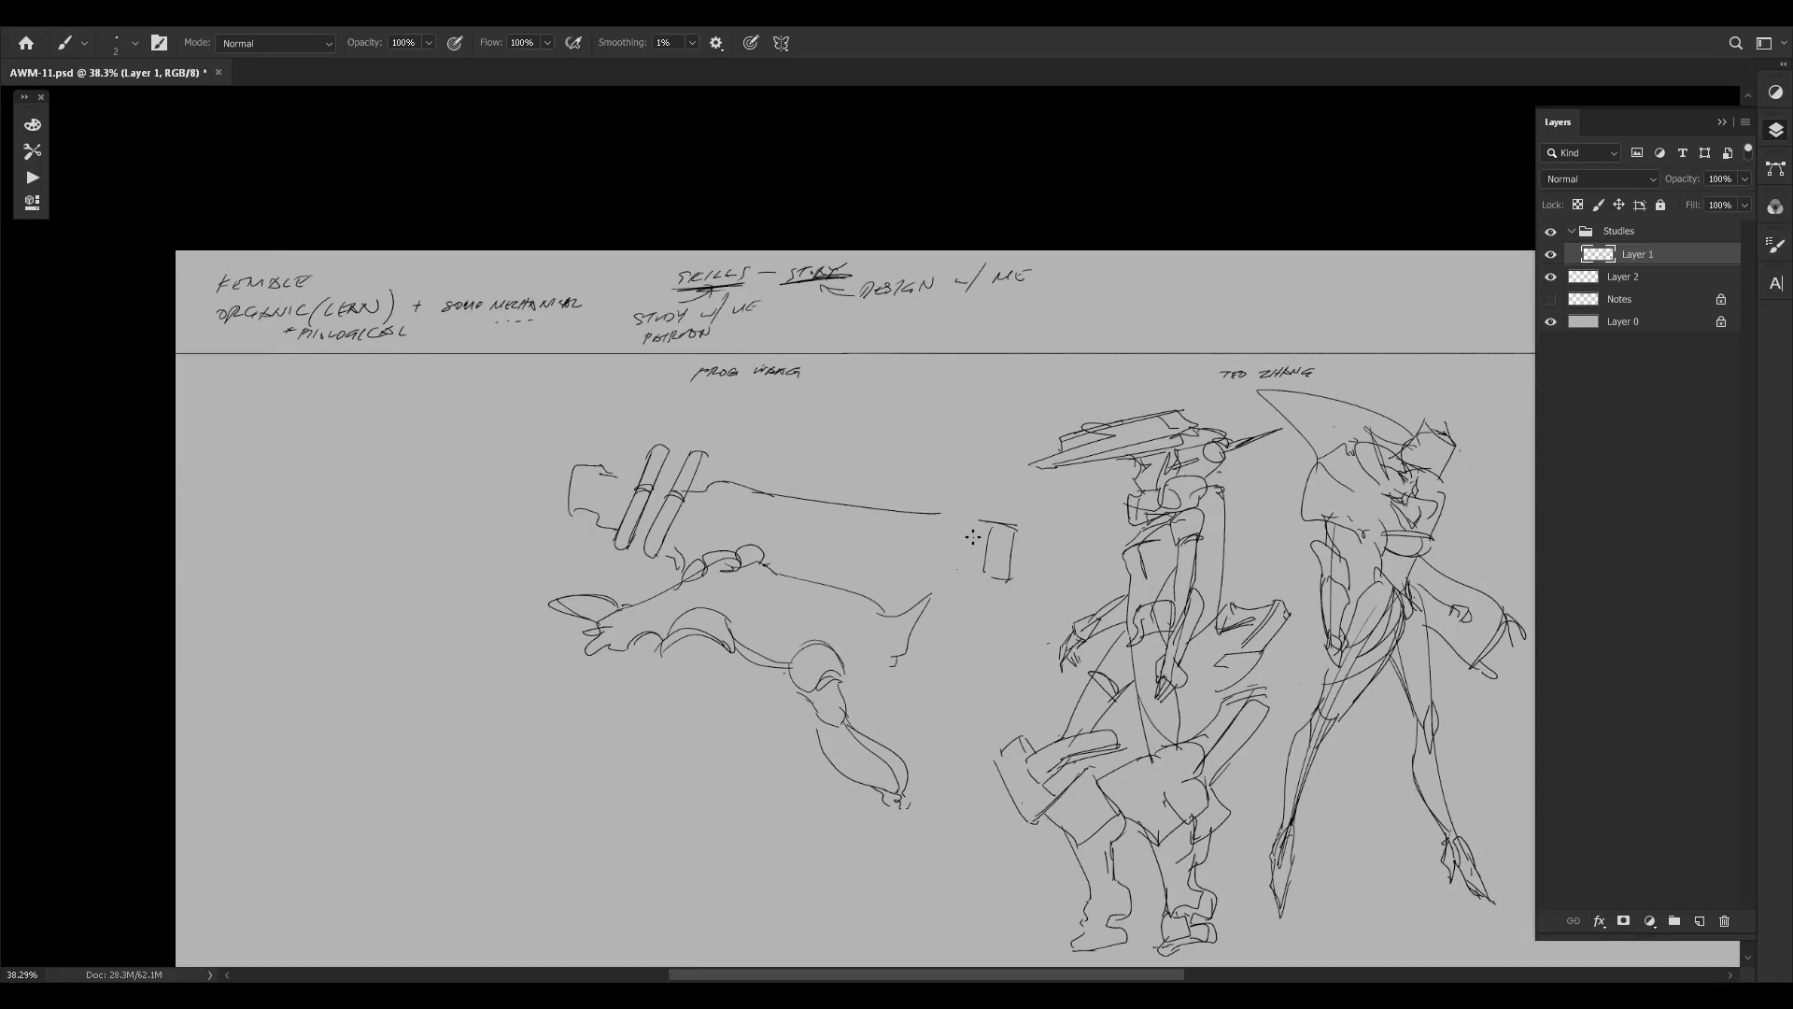
pyautogui.moveTo(958, 476)
pyautogui.mouseDown()
pyautogui.moveTo(919, 568)
pyautogui.moveTo(968, 484)
pyautogui.moveTo(934, 568)
pyautogui.mouseUp()
pyautogui.hotkey('ctrl', 'z')
pyautogui.hotkey('ctrl', 'z')
pyautogui.moveTo(975, 482)
pyautogui.mouseDown()
pyautogui.moveTo(938, 571)
pyautogui.moveTo(970, 537)
pyautogui.mouseUp()
pyautogui.moveTo(550, 497); pyautogui.dragTo(849, 532)
pyautogui.hotkey('ctrl', 'z')
pyautogui.hotkey('ctrl', 'z')
pyautogui.moveTo(989, 481); pyautogui.dragTo(947, 573)
pyautogui.hotkey('ctrl', 'z')
# Sketch a short slanted rod between the barrel and the bumps on the creature's back.
pyautogui.moveTo(800, 528); pyautogui.dragTo(765, 580)
pyautogui.hotkey('ctrl', 'z')
pyautogui.hotkey('ctrl', 'z')
pyautogui.hotkey('ctrl', 'z')
pyautogui.hotkey('ctrl', 'z')
pyautogui.hotkey('ctrl', 'z')
pyautogui.hotkey('ctrl', 'z')
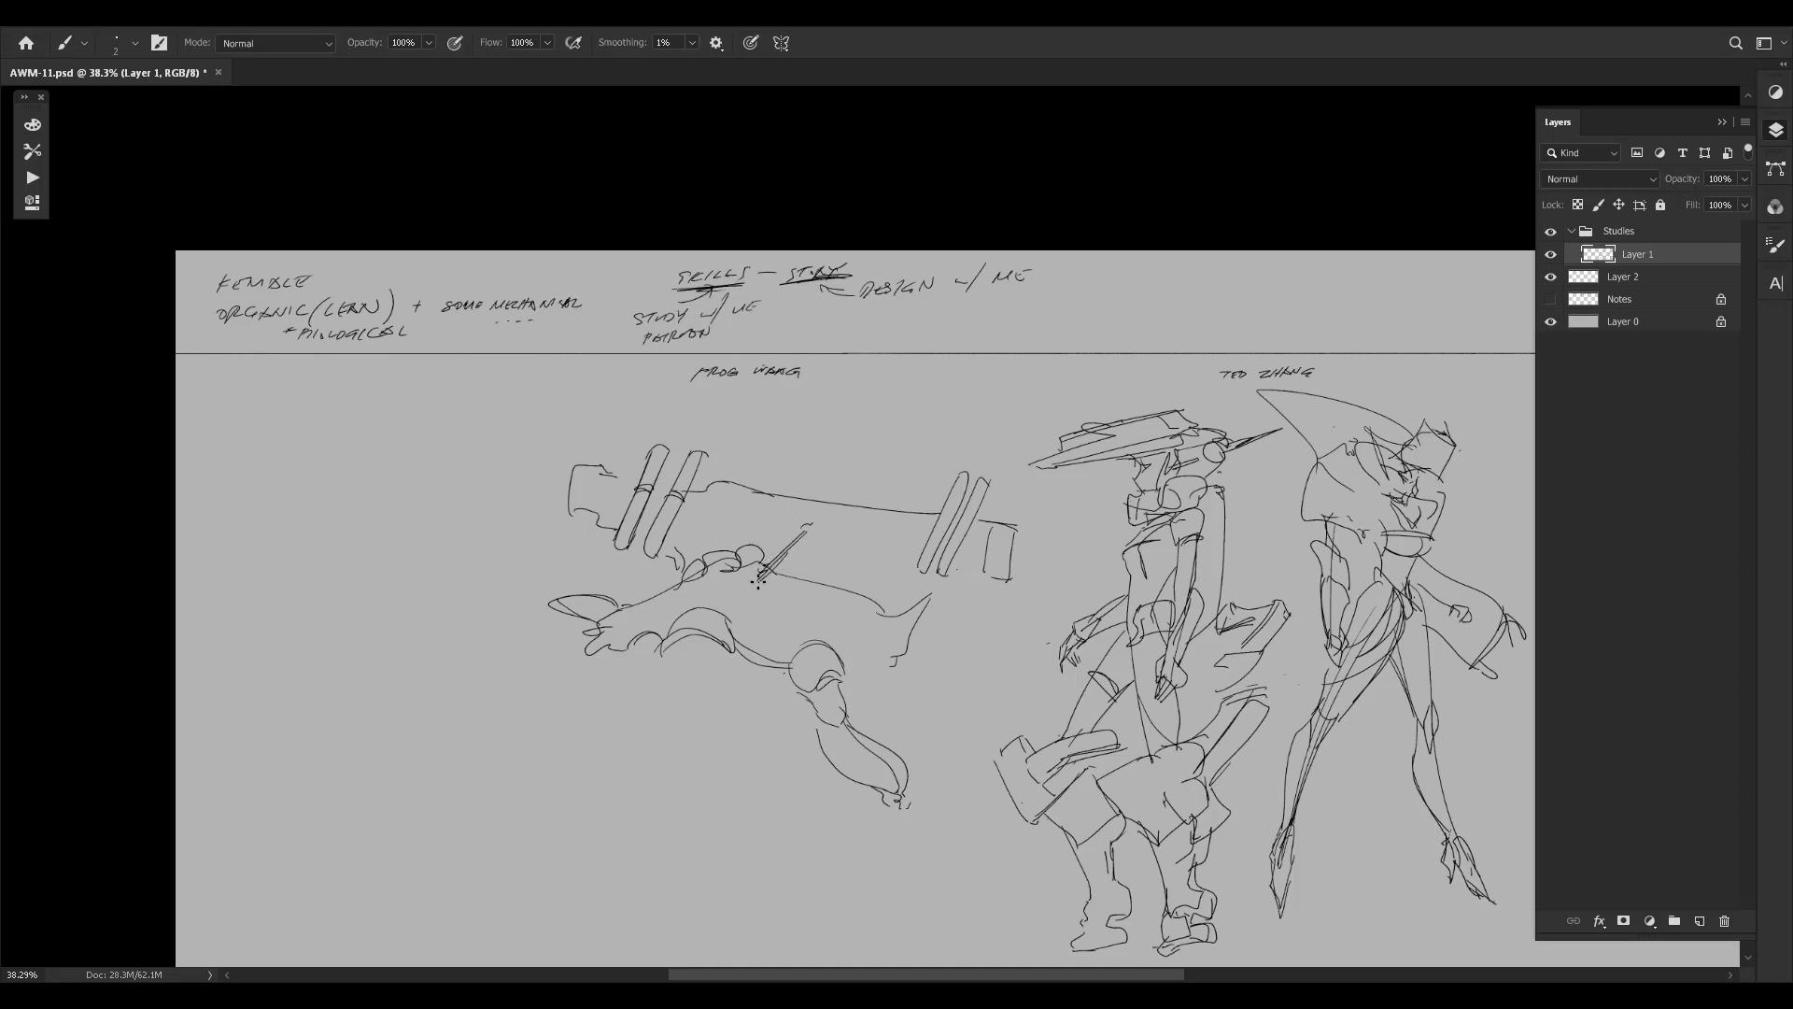
# Draw the barrel's lower edge out to the far cap and sketch a small visor-like head over the back bumps.
pyautogui.hotkey('ctrl', 'z')
pyautogui.hotkey('ctrl', 'z')
pyautogui.moveTo(791, 542)
pyautogui.mouseDown()
pyautogui.moveTo(765, 570)
pyautogui.moveTo(814, 526)
pyautogui.moveTo(775, 570)
pyautogui.moveTo(915, 578)
pyautogui.moveTo(897, 579)
pyautogui.mouseUp()
pyautogui.hotkey('ctrl', 'z')
pyautogui.hotkey('ctrl', 'z')
pyautogui.moveTo(764, 564); pyautogui.dragTo(921, 579)
pyautogui.hotkey('ctrl', 'z')
pyautogui.moveTo(766, 562); pyautogui.dragTo(951, 568)
pyautogui.moveTo(691, 534)
pyautogui.mouseDown()
pyautogui.moveTo(746, 525)
pyautogui.moveTo(708, 542)
pyautogui.mouseUp()
pyautogui.moveTo(733, 525)
pyautogui.mouseDown()
pyautogui.moveTo(751, 544)
pyautogui.moveTo(704, 541)
pyautogui.moveTo(763, 531)
pyautogui.mouseUp()
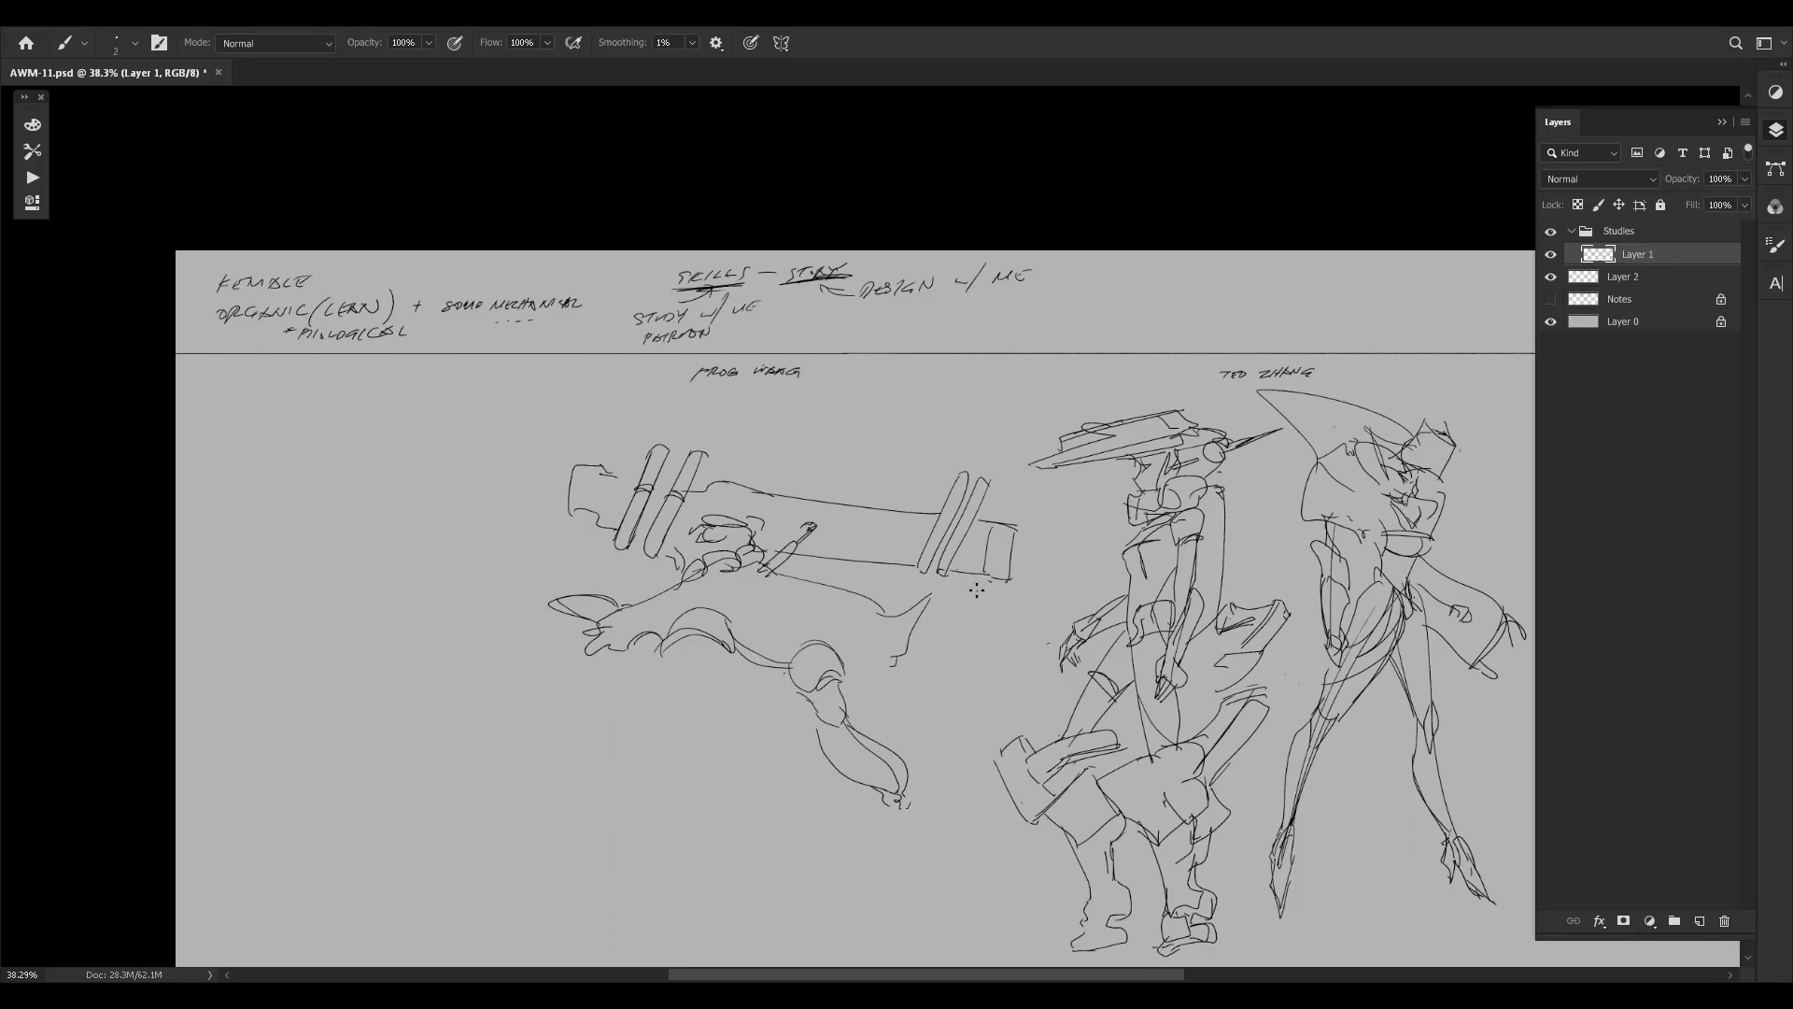
# Add thinner extra bars beside both bar pairs and small detail marks along the barrel's underside.
pyautogui.moveTo(1004, 486); pyautogui.dragTo(993, 518)
pyautogui.moveTo(969, 581); pyautogui.dragTo(962, 581)
pyautogui.moveTo(987, 482)
pyautogui.mouseDown()
pyautogui.moveTo(959, 513)
pyautogui.moveTo(978, 524)
pyautogui.mouseUp()
pyautogui.moveTo(703, 456)
pyautogui.mouseDown()
pyautogui.moveTo(687, 487)
pyautogui.moveTo(707, 487)
pyautogui.mouseUp()
pyautogui.moveTo(636, 551); pyautogui.dragTo(633, 564)
pyautogui.moveTo(1008, 664); pyautogui.dragTo(981, 638)
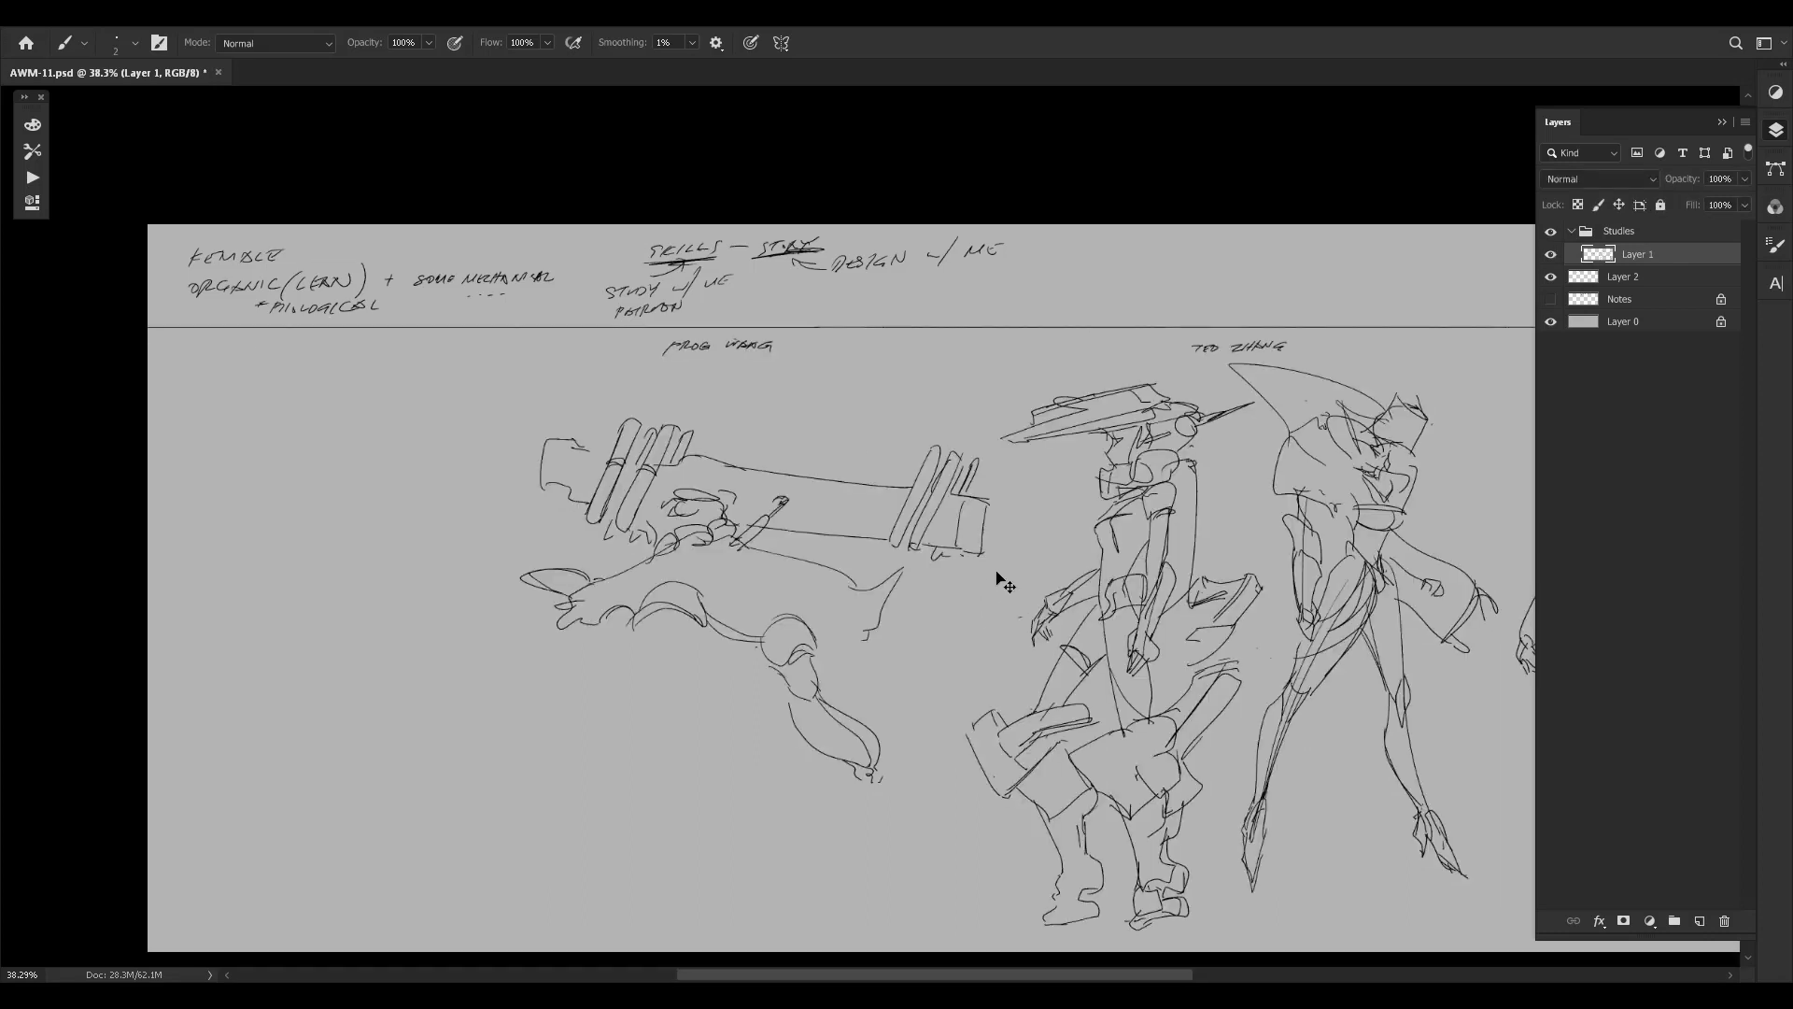
# Sketch a large rounded thigh with a knee cap hanging below the arch on the creature's underside.
pyautogui.moveTo(761, 646); pyautogui.dragTo(783, 620)
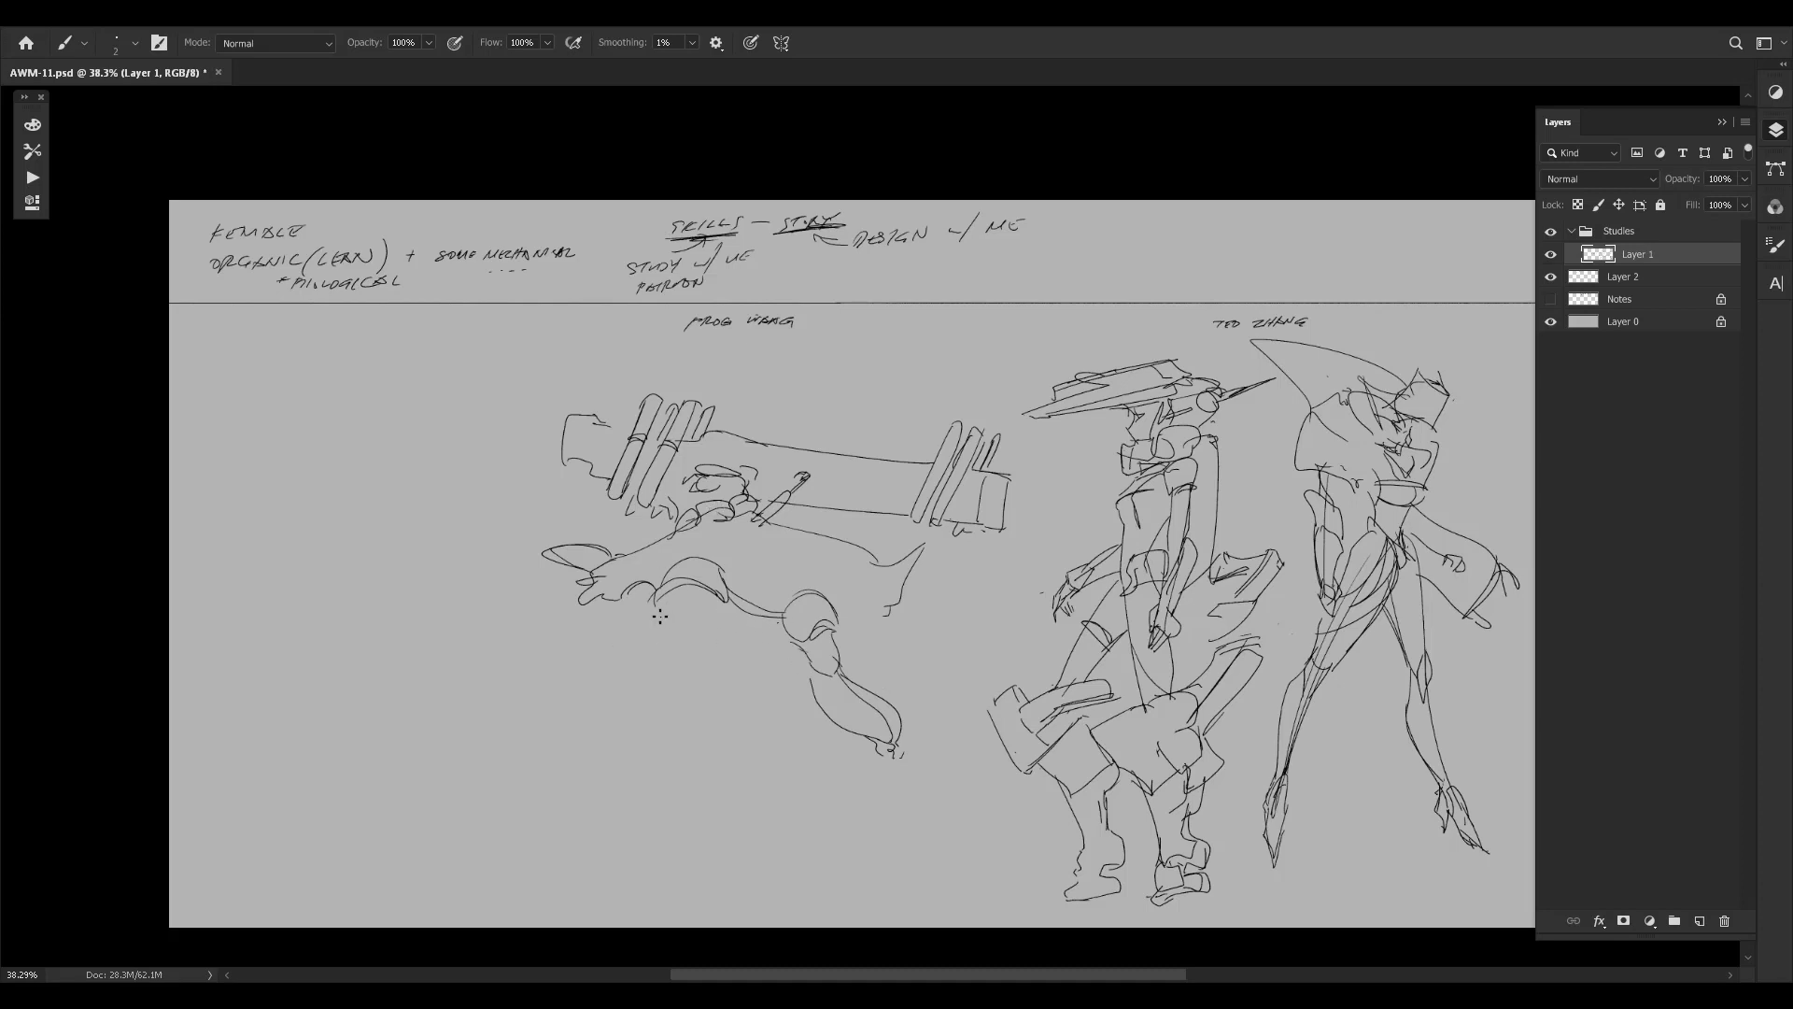
pyautogui.moveTo(658, 608); pyautogui.dragTo(649, 707)
pyautogui.hotkey('ctrl', 'z')
pyautogui.hotkey('ctrl', 'z')
pyautogui.moveTo(659, 609)
pyautogui.mouseDown()
pyautogui.moveTo(646, 690)
pyautogui.moveTo(659, 628)
pyautogui.moveTo(650, 698)
pyautogui.moveTo(720, 714)
pyautogui.mouseUp()
pyautogui.hotkey('ctrl', 'z')
pyautogui.hotkey('ctrl', 'z')
pyautogui.moveTo(727, 616); pyautogui.dragTo(717, 715)
pyautogui.hotkey('ctrl', 'z')
pyautogui.moveTo(654, 647)
pyautogui.mouseDown()
pyautogui.moveTo(705, 587)
pyautogui.moveTo(738, 641)
pyautogui.mouseUp()
pyautogui.hotkey('ctrl', 'z')
pyautogui.moveTo(693, 724)
pyautogui.mouseDown()
pyautogui.moveTo(672, 739)
pyautogui.moveTo(655, 718)
pyautogui.mouseUp()
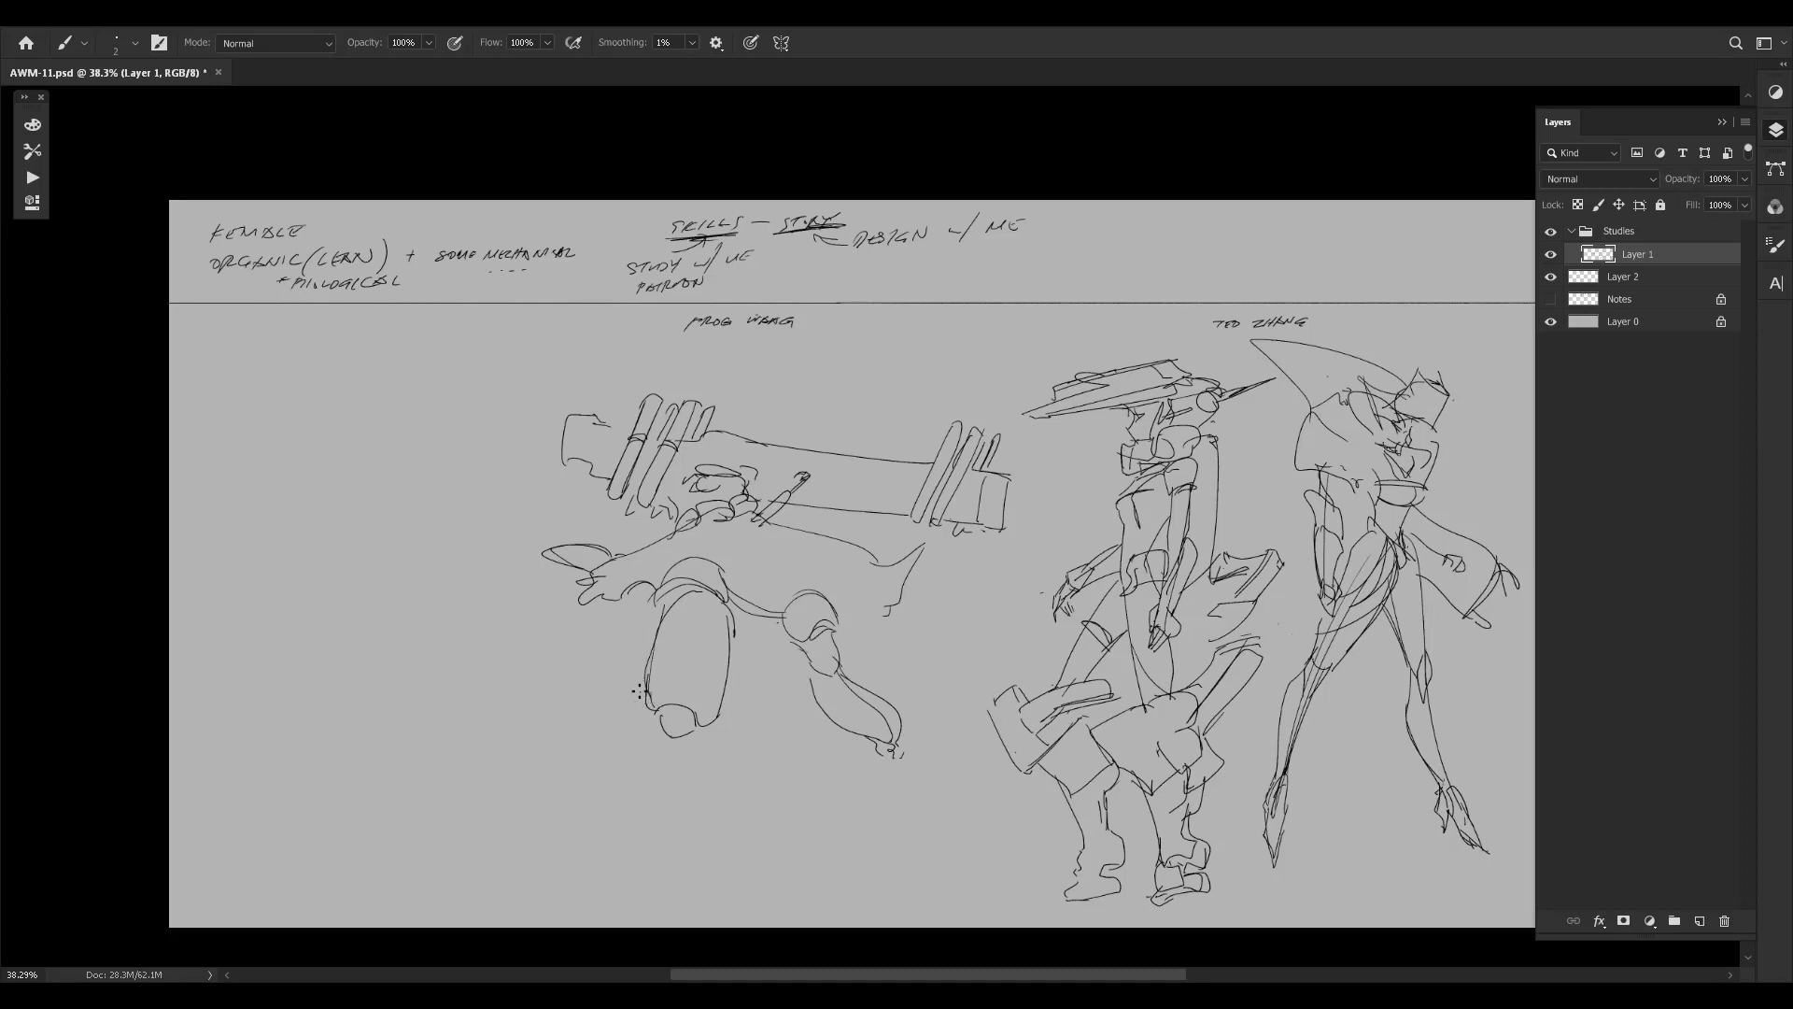
# Add an outer flap beside the thigh and sketch the lower leg down to a small splayed foot.
pyautogui.moveTo(647, 659)
pyautogui.mouseDown()
pyautogui.moveTo(633, 718)
pyautogui.moveTo(655, 653)
pyautogui.moveTo(636, 712)
pyautogui.moveTo(625, 689)
pyautogui.moveTo(659, 621)
pyautogui.mouseUp()
pyautogui.hotkey('ctrl', 'z')
pyautogui.moveTo(645, 715); pyautogui.dragTo(659, 835)
pyautogui.hotkey('ctrl', 'z')
pyautogui.moveTo(645, 712)
pyautogui.mouseDown()
pyautogui.moveTo(665, 848)
pyautogui.moveTo(696, 756)
pyautogui.moveTo(717, 830)
pyautogui.moveTo(705, 818)
pyautogui.moveTo(677, 860)
pyautogui.mouseUp()
pyautogui.moveTo(685, 863)
pyautogui.mouseDown()
pyautogui.moveTo(670, 864)
pyautogui.moveTo(720, 870)
pyautogui.moveTo(659, 858)
pyautogui.mouseUp()
pyautogui.hotkey('ctrl', 'z')
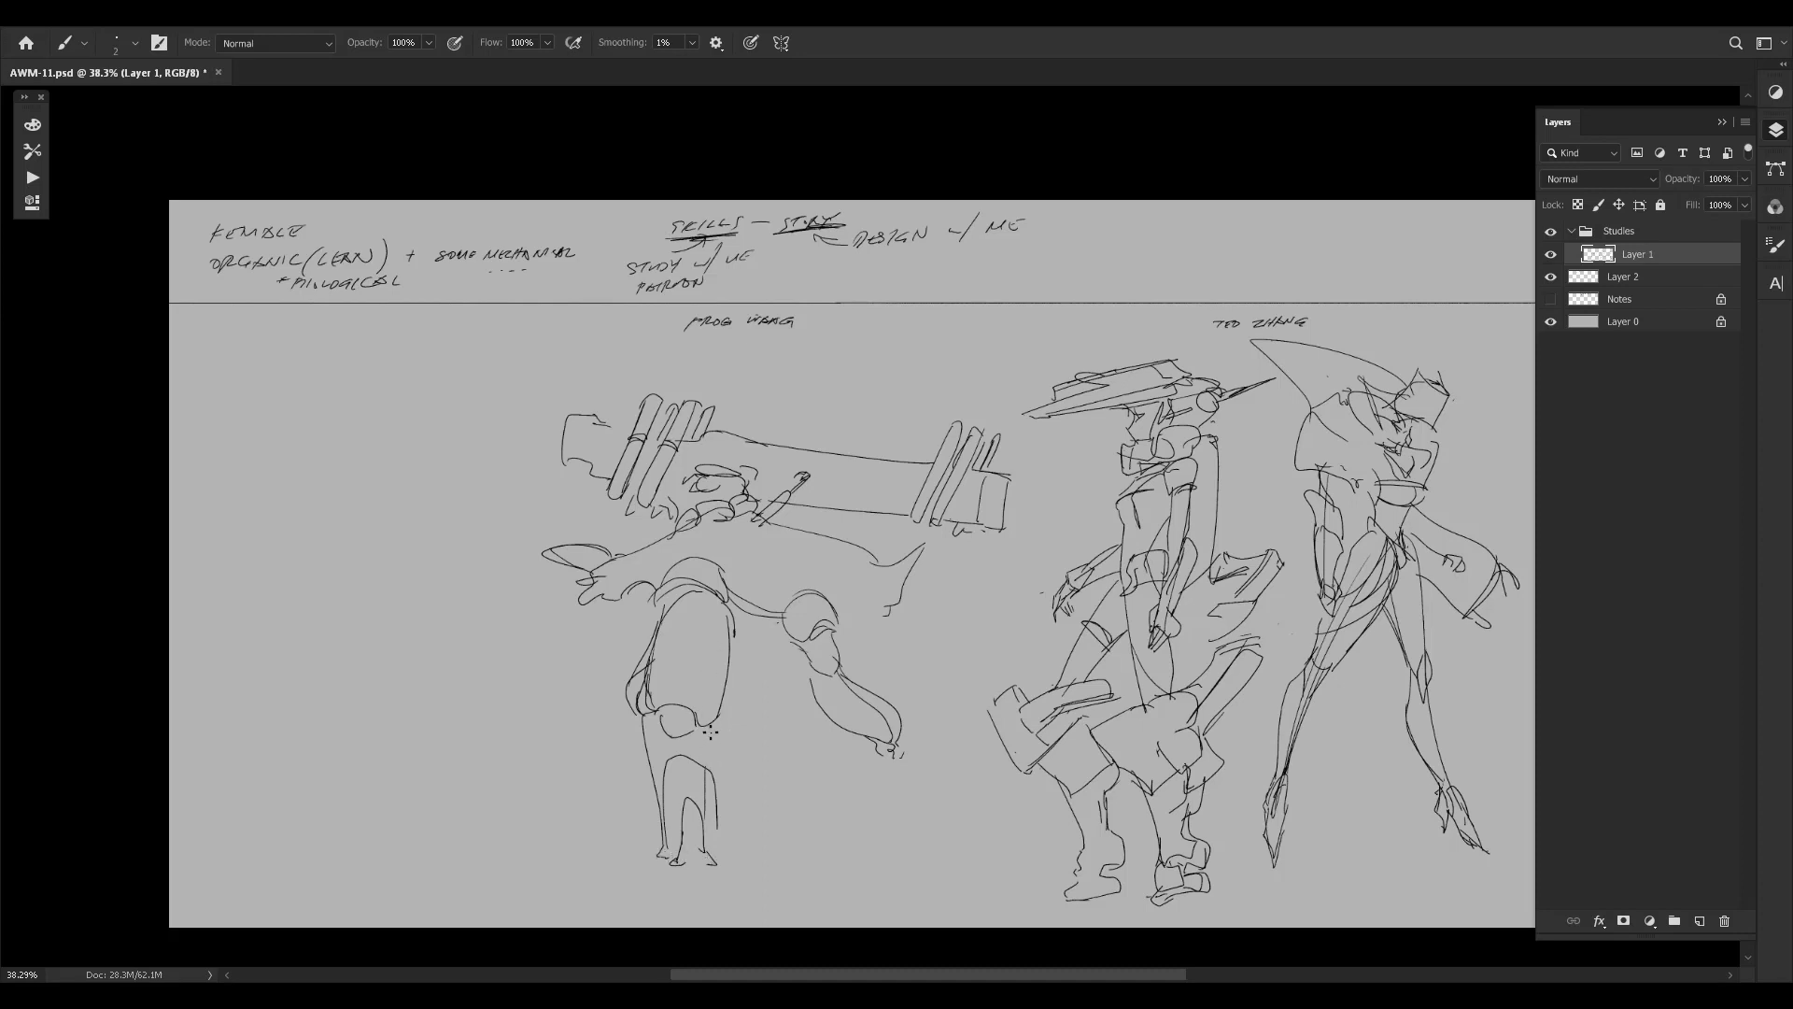
# Refine the knee and add curved contour bands across the thigh and the shin.
pyautogui.moveTo(709, 741)
pyautogui.mouseDown()
pyautogui.moveTo(724, 817)
pyautogui.moveTo(711, 747)
pyautogui.moveTo(714, 792)
pyautogui.moveTo(703, 734)
pyautogui.moveTo(661, 695)
pyautogui.moveTo(690, 688)
pyautogui.moveTo(676, 695)
pyautogui.moveTo(710, 704)
pyautogui.moveTo(675, 711)
pyautogui.moveTo(712, 721)
pyautogui.moveTo(675, 705)
pyautogui.moveTo(707, 724)
pyautogui.mouseUp()
pyautogui.hotkey('ctrl', 'z')
pyautogui.moveTo(660, 631)
pyautogui.mouseDown()
pyautogui.moveTo(729, 626)
pyautogui.moveTo(730, 663)
pyautogui.mouseUp()
pyautogui.moveTo(665, 794)
pyautogui.mouseDown()
pyautogui.moveTo(710, 755)
pyautogui.moveTo(720, 772)
pyautogui.mouseUp()
pyautogui.hotkey('ctrl', 'z')
# Sketch a connecting form from the thigh to the round joint and a long tube extending beyond the joint.
pyautogui.click(787, 633)
pyautogui.click(792, 639)
pyautogui.click(797, 636)
pyautogui.moveTo(735, 640)
pyautogui.mouseDown()
pyautogui.moveTo(780, 638)
pyautogui.moveTo(735, 672)
pyautogui.moveTo(933, 632)
pyautogui.moveTo(891, 656)
pyautogui.moveTo(934, 665)
pyautogui.mouseUp()
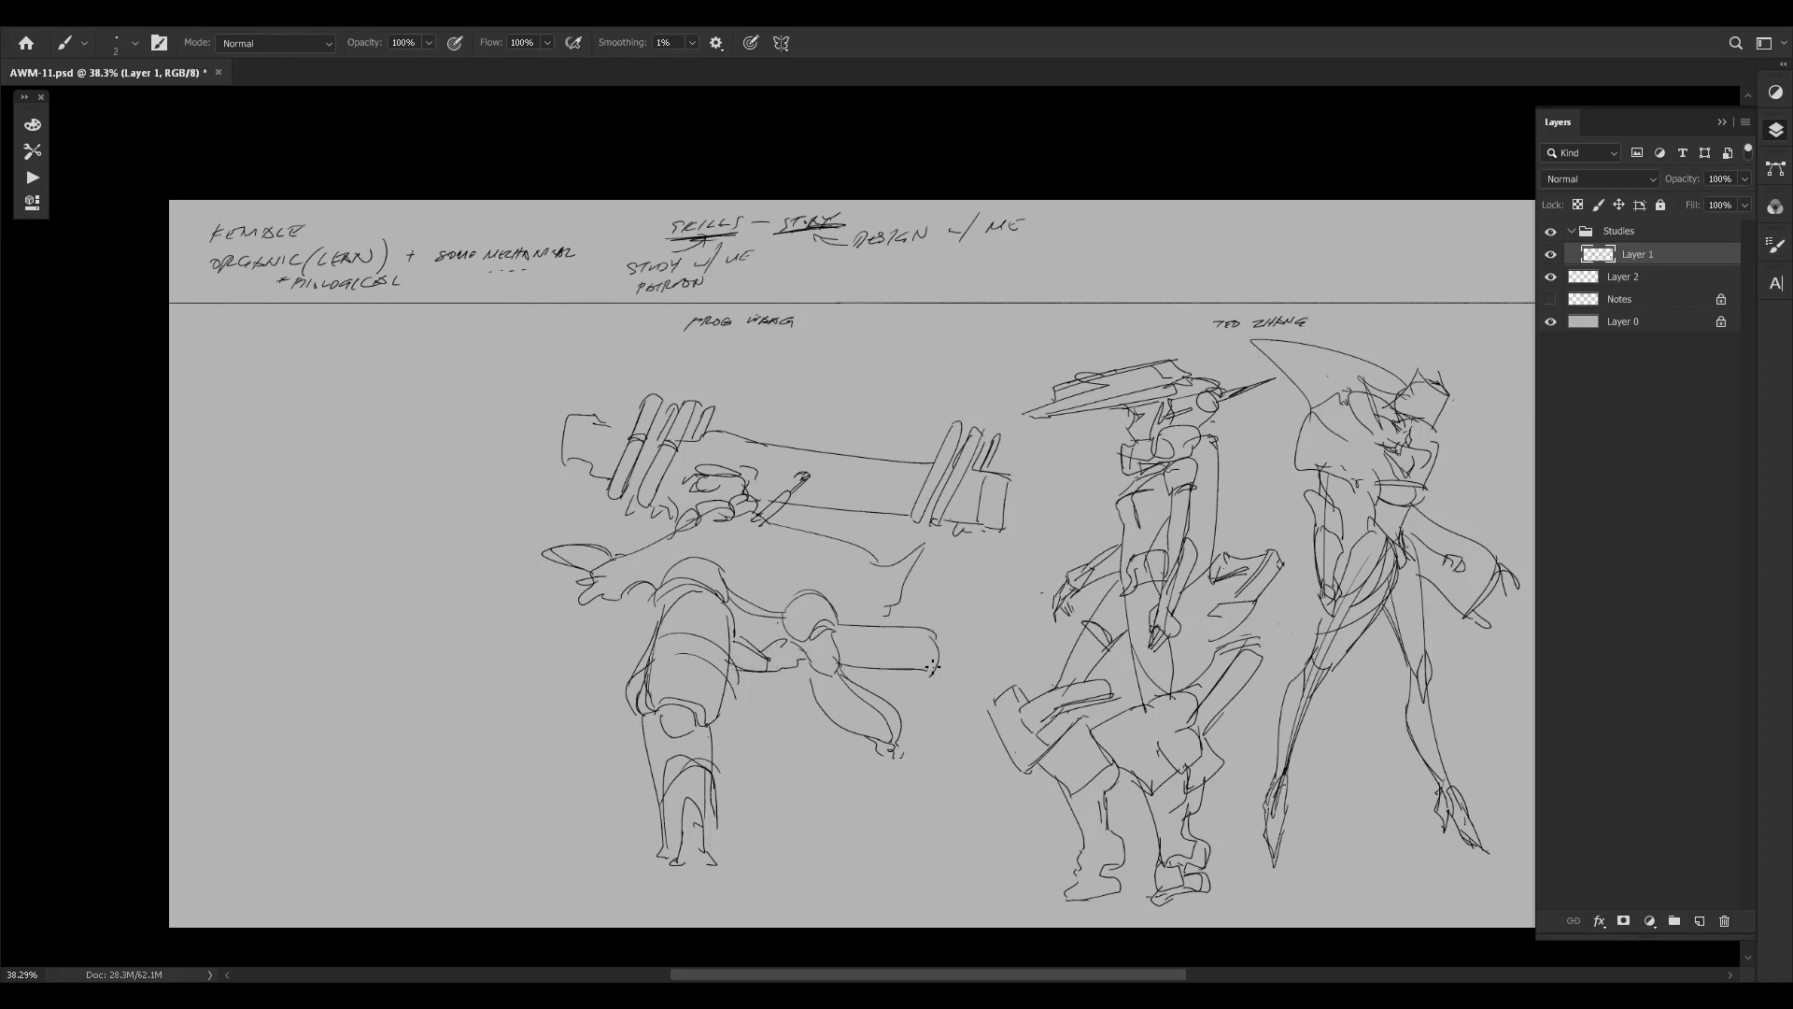
# Rework the tube beyond the round joint into an angular tapered form with a slanted upper edge.
pyautogui.hotkey('ctrl', 'z')
pyautogui.hotkey('ctrl', 'z')
pyautogui.hotkey('ctrl', 'z')
pyautogui.hotkey('ctrl', 'z')
pyautogui.moveTo(845, 624)
pyautogui.mouseDown()
pyautogui.moveTo(936, 638)
pyautogui.moveTo(935, 668)
pyautogui.moveTo(857, 673)
pyautogui.moveTo(924, 674)
pyautogui.moveTo(862, 630)
pyautogui.moveTo(901, 647)
pyautogui.moveTo(938, 627)
pyautogui.moveTo(894, 650)
pyautogui.moveTo(959, 628)
pyautogui.mouseUp()
pyautogui.hotkey('ctrl', 'z')
pyautogui.hotkey('ctrl', 'z')
pyautogui.hotkey('ctrl', 'z')
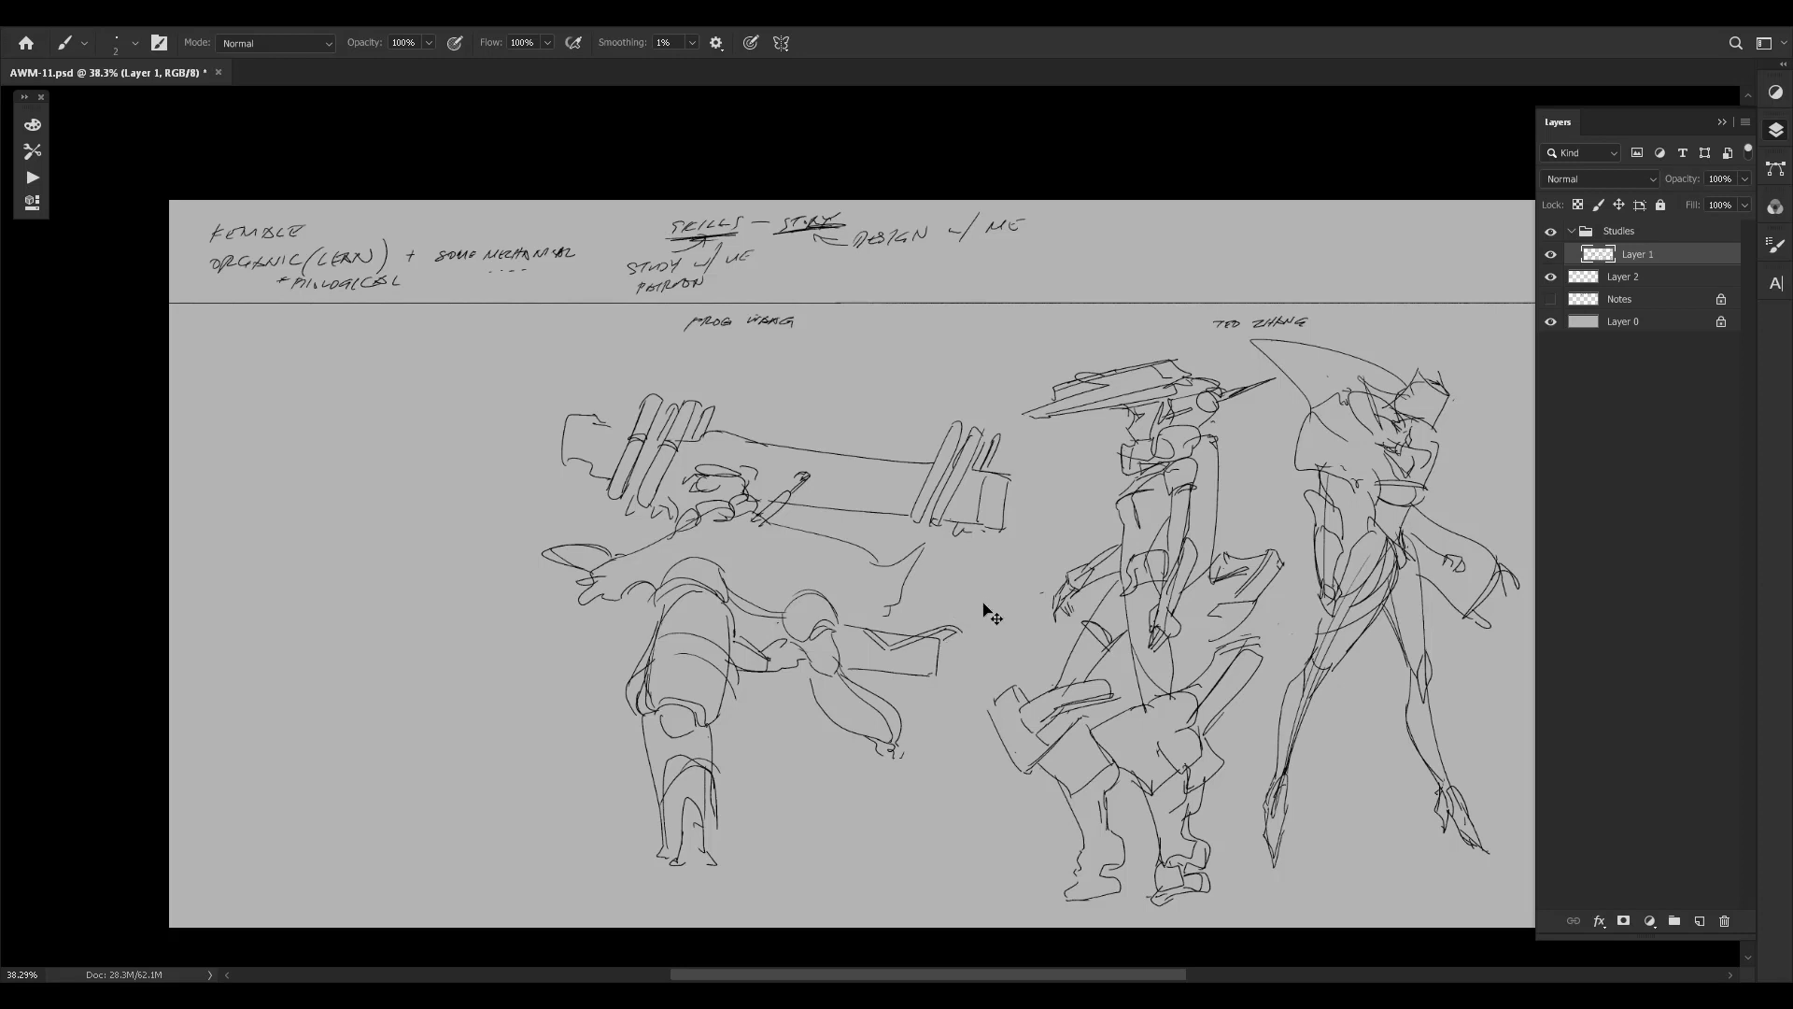
# Refine the angular form's outer end with a rounded loop shape.
pyautogui.hotkey('ctrl', 'z')
pyautogui.hotkey('ctrl', 'z')
pyautogui.hotkey('ctrl', 'z')
pyautogui.hotkey('ctrl', 'z')
pyautogui.hotkey('ctrl', 'z')
pyautogui.hotkey('ctrl', 'z')
pyautogui.hotkey('ctrl', 'z')
pyautogui.hotkey('ctrl', 'z')
pyautogui.moveTo(892, 643); pyautogui.dragTo(943, 640)
pyautogui.moveTo(837, 635); pyautogui.dragTo(1113, 596)
pyautogui.moveTo(738, 593); pyautogui.dragTo(404, 648)
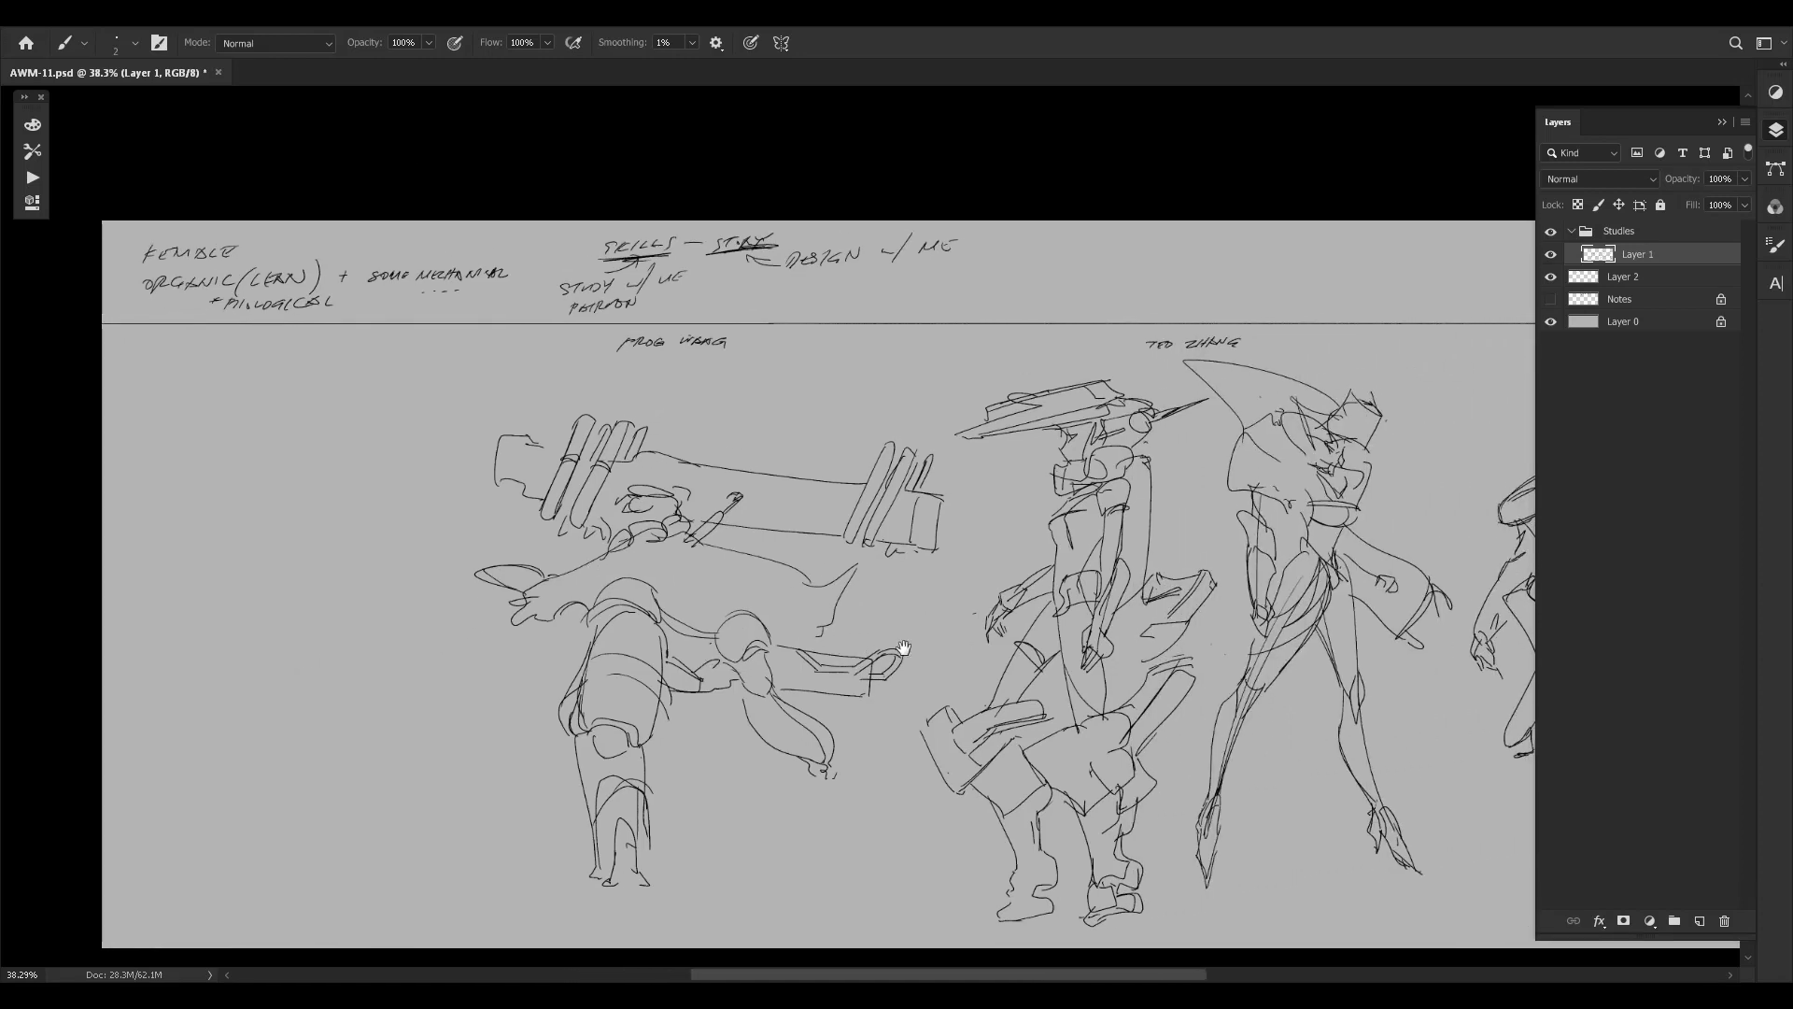
pyautogui.moveTo(896, 648); pyautogui.dragTo(983, 651)
pyautogui.moveTo(1221, 607)
pyautogui.mouseDown()
pyautogui.moveTo(1175, 635)
pyautogui.moveTo(1198, 633)
pyautogui.mouseUp()
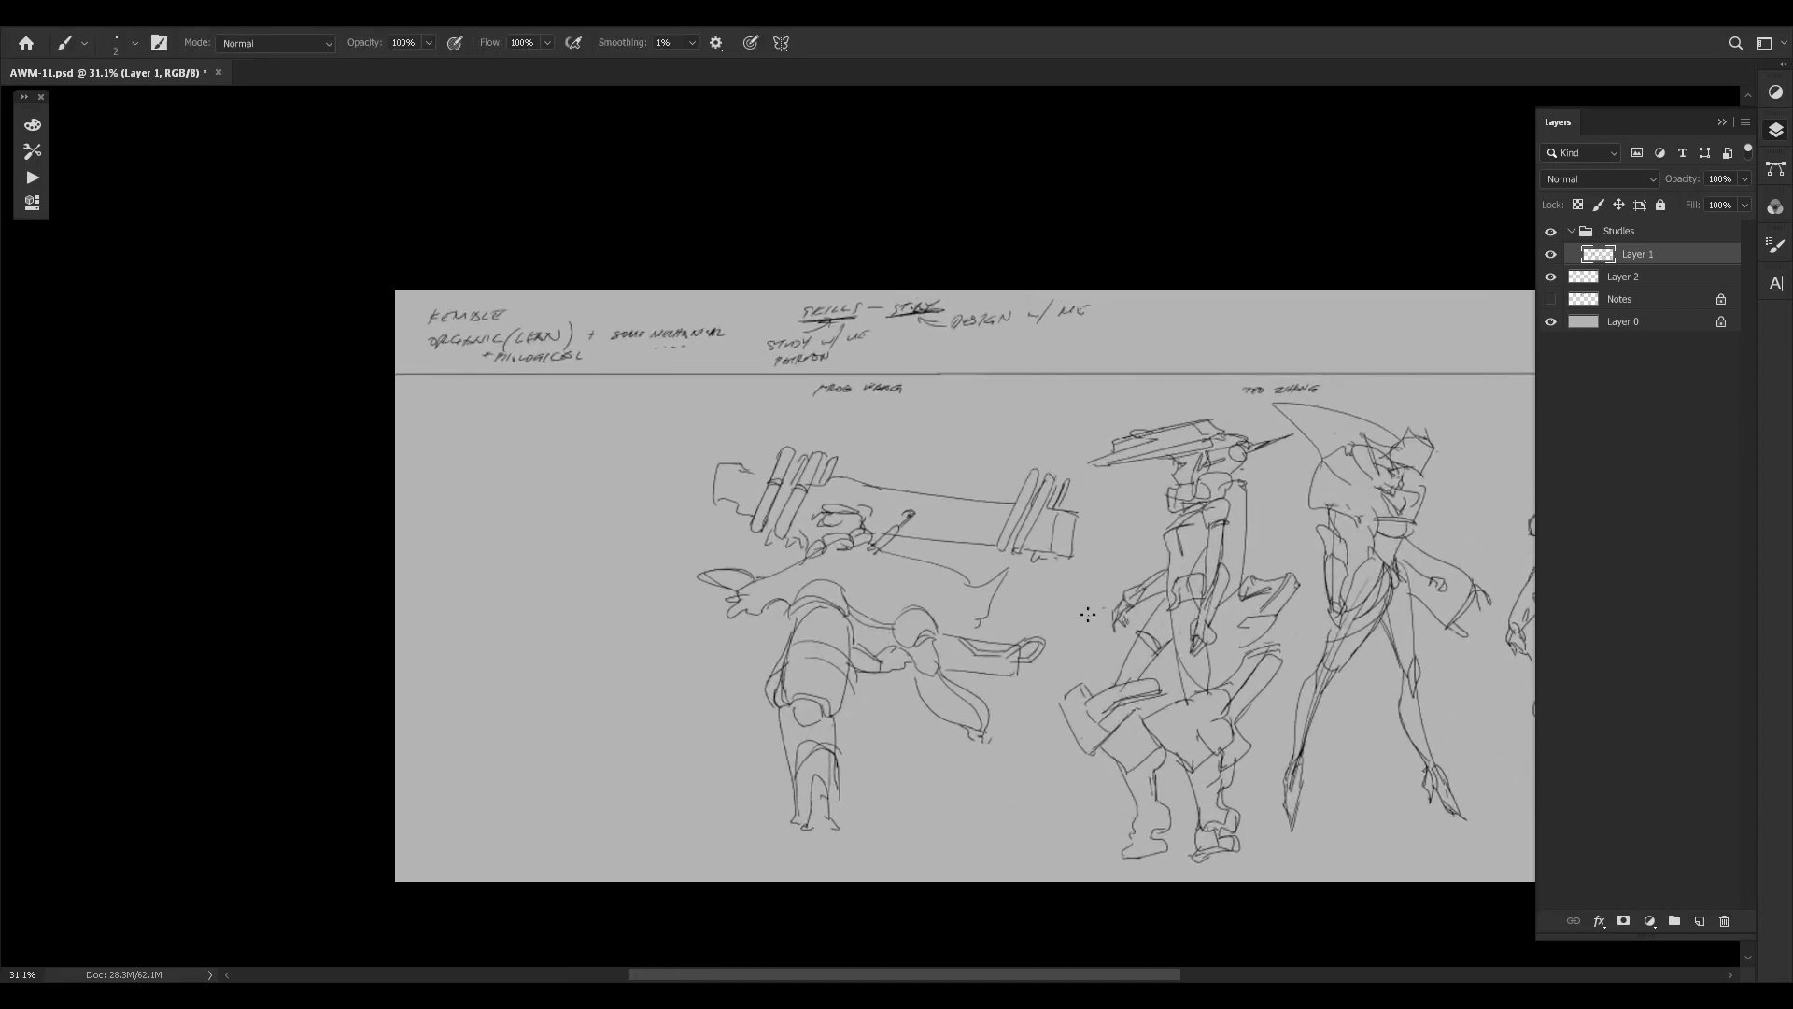
pyautogui.moveTo(991, 641); pyautogui.dragTo(941, 628)
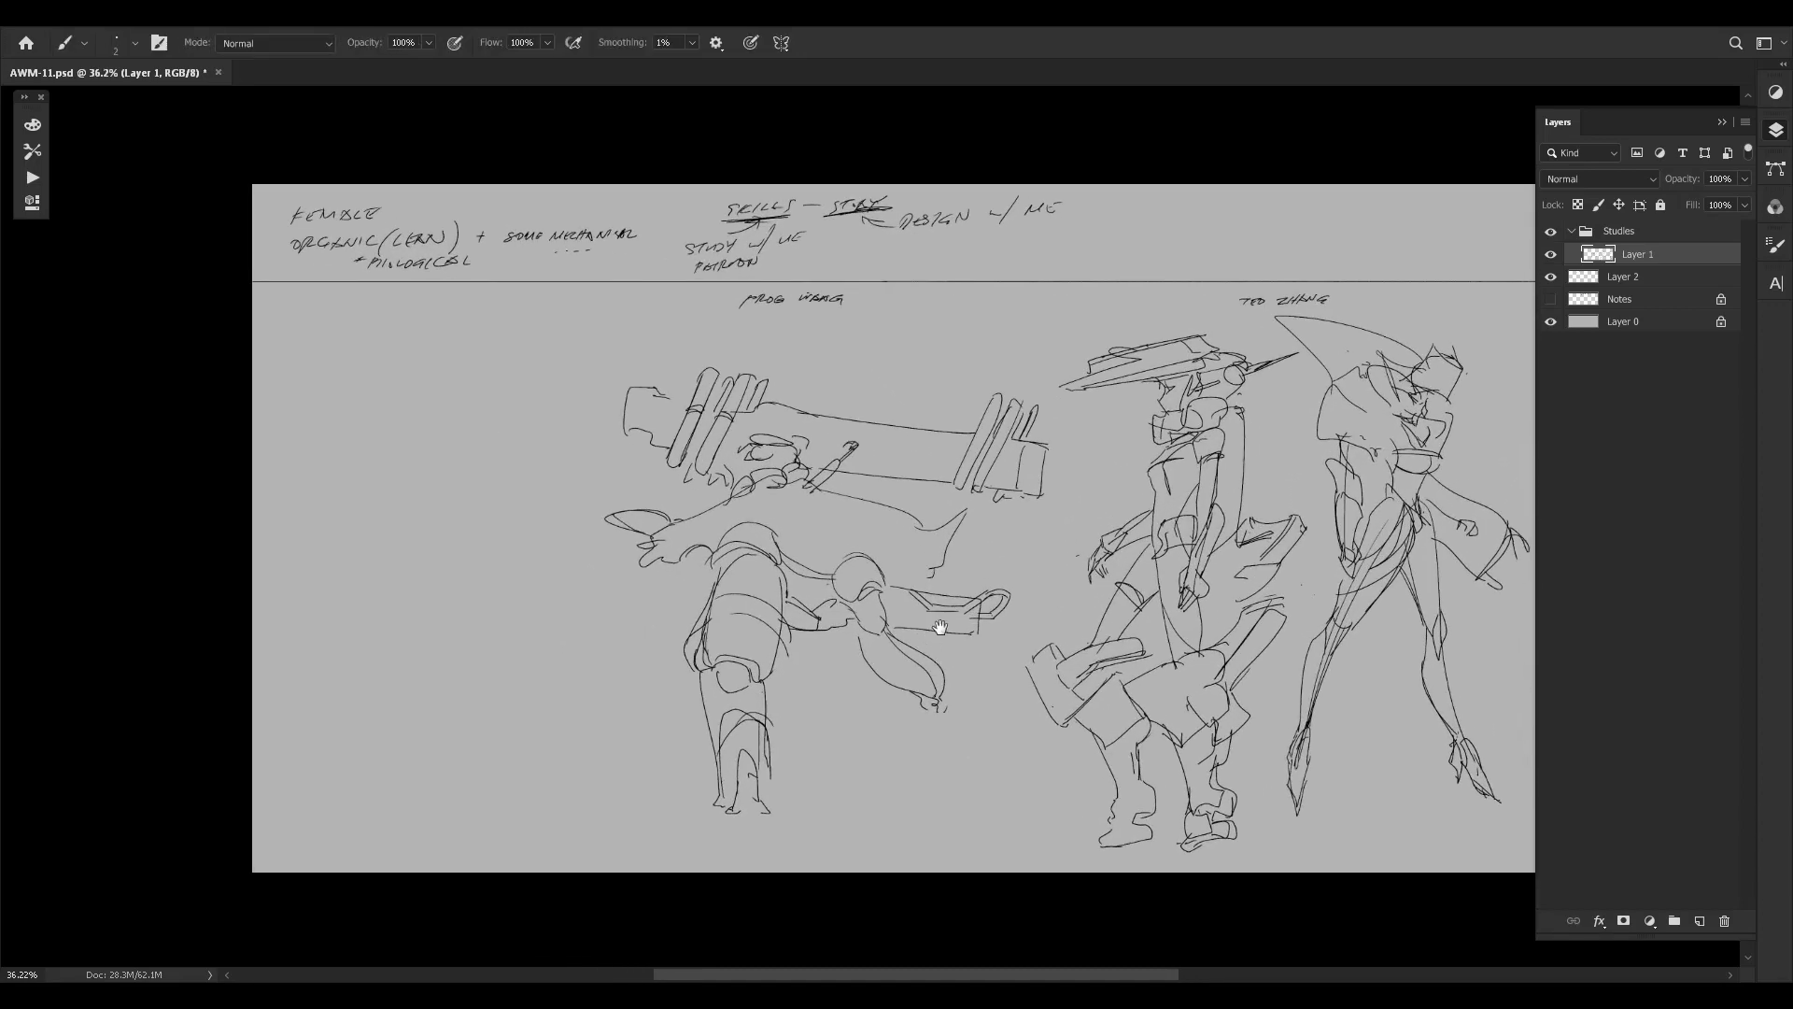
# Add short parallel strokes beside the raised rod near the creature's head and touch up the inner edge of the angular form.
pyautogui.moveTo(1133, 586); pyautogui.dragTo(1112, 544)
pyautogui.moveTo(992, 581); pyautogui.dragTo(1020, 594)
pyautogui.moveTo(791, 594); pyautogui.dragTo(689, 564)
pyautogui.moveTo(973, 559); pyautogui.dragTo(987, 613)
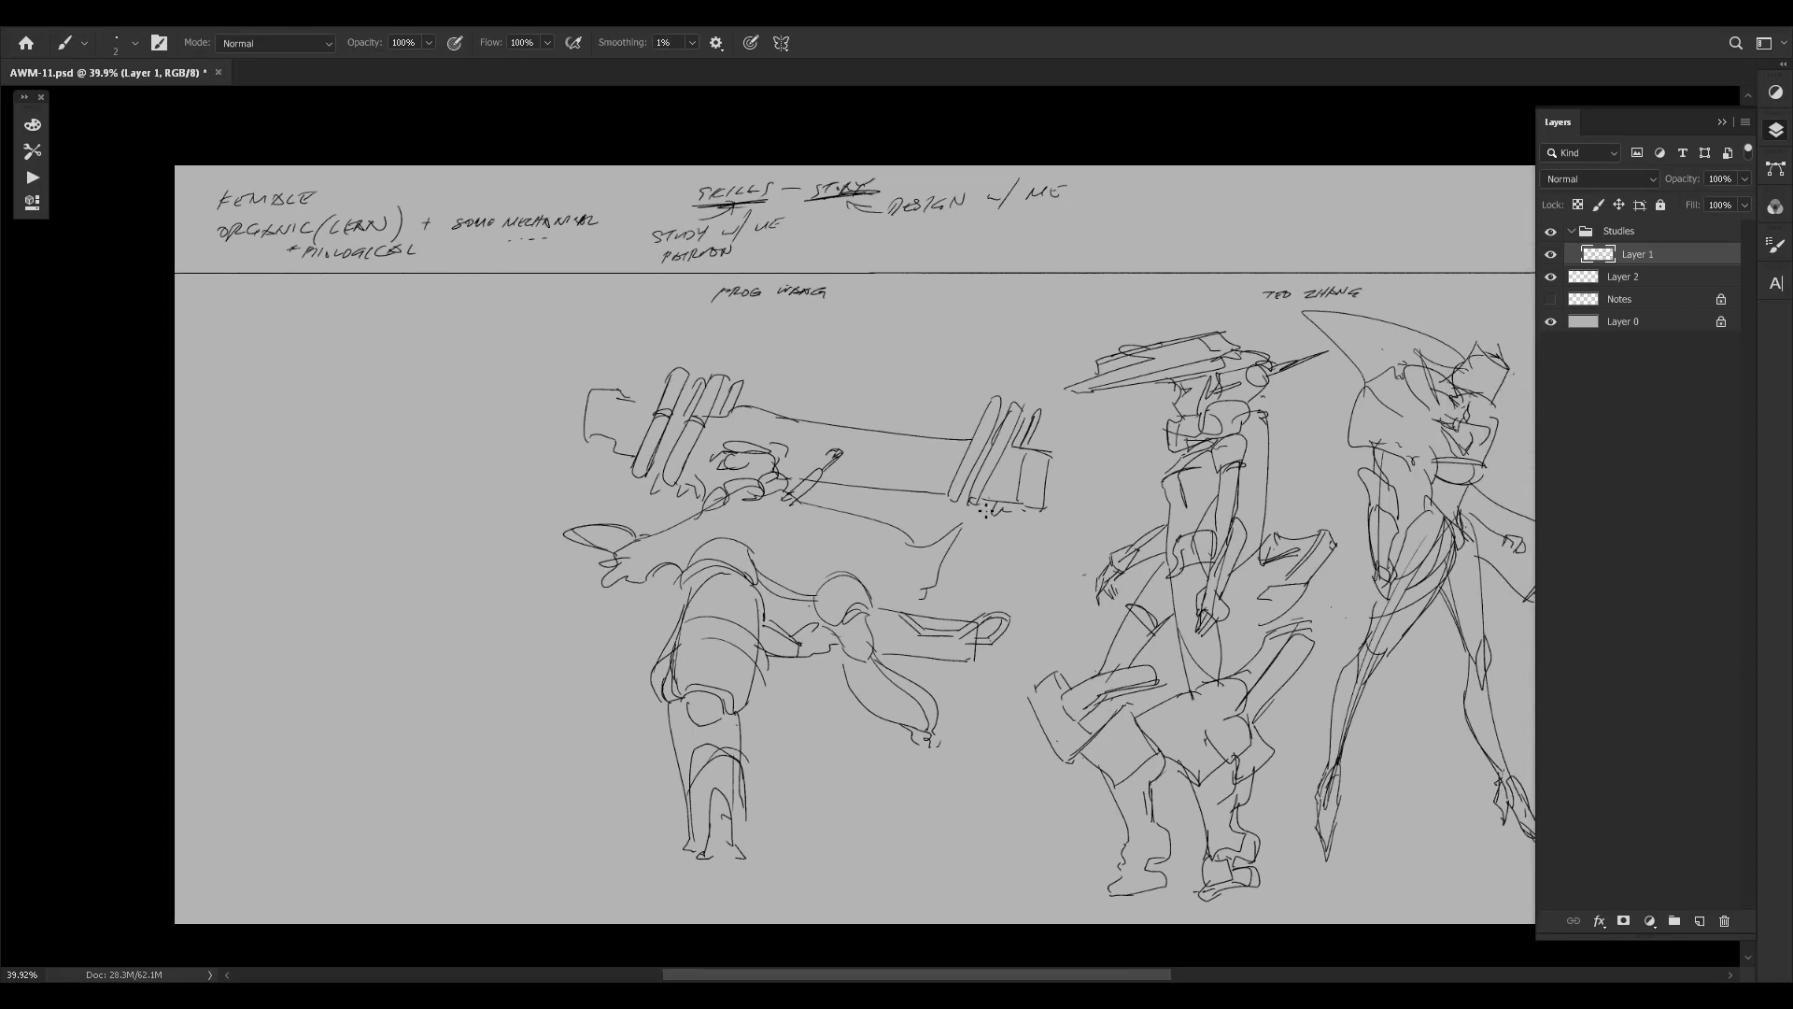
pyautogui.moveTo(809, 507); pyautogui.dragTo(840, 486)
pyautogui.moveTo(894, 590); pyautogui.dragTo(917, 606)
pyautogui.moveTo(1226, 622); pyautogui.dragTo(905, 595)
pyautogui.moveTo(738, 645); pyautogui.dragTo(1026, 619)
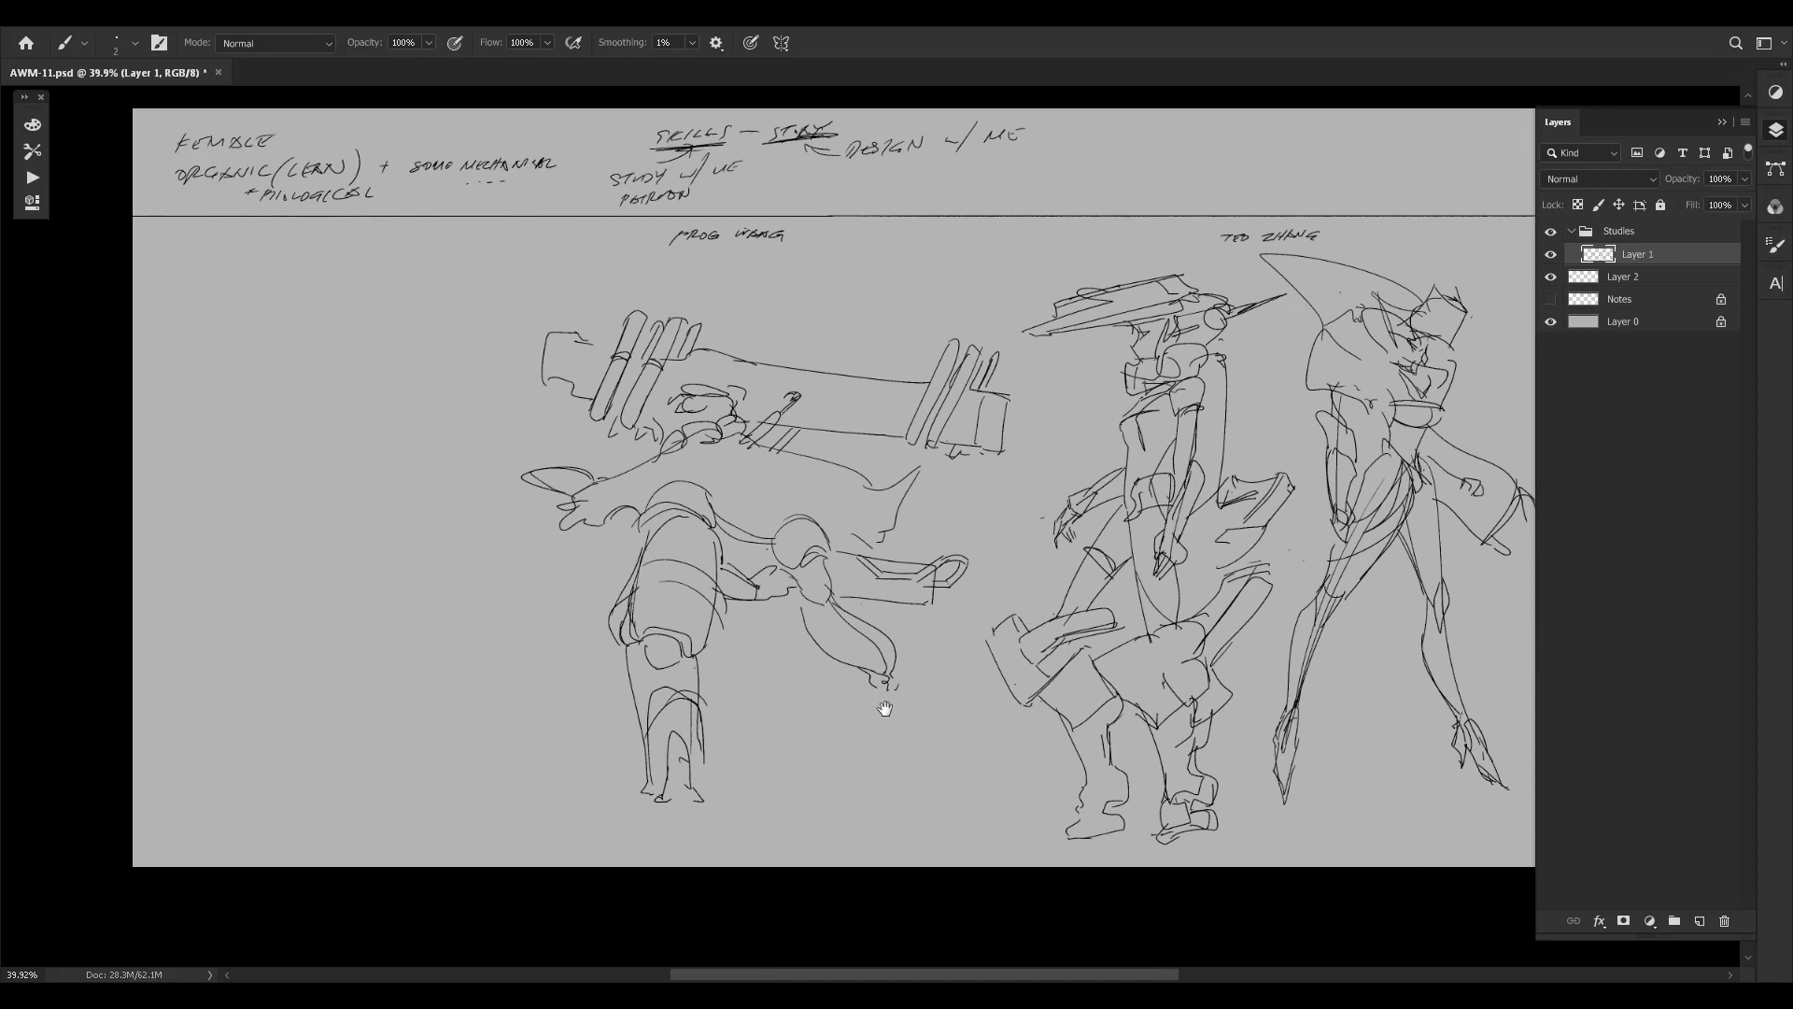
pyautogui.moveTo(840, 590); pyautogui.dragTo(930, 645)
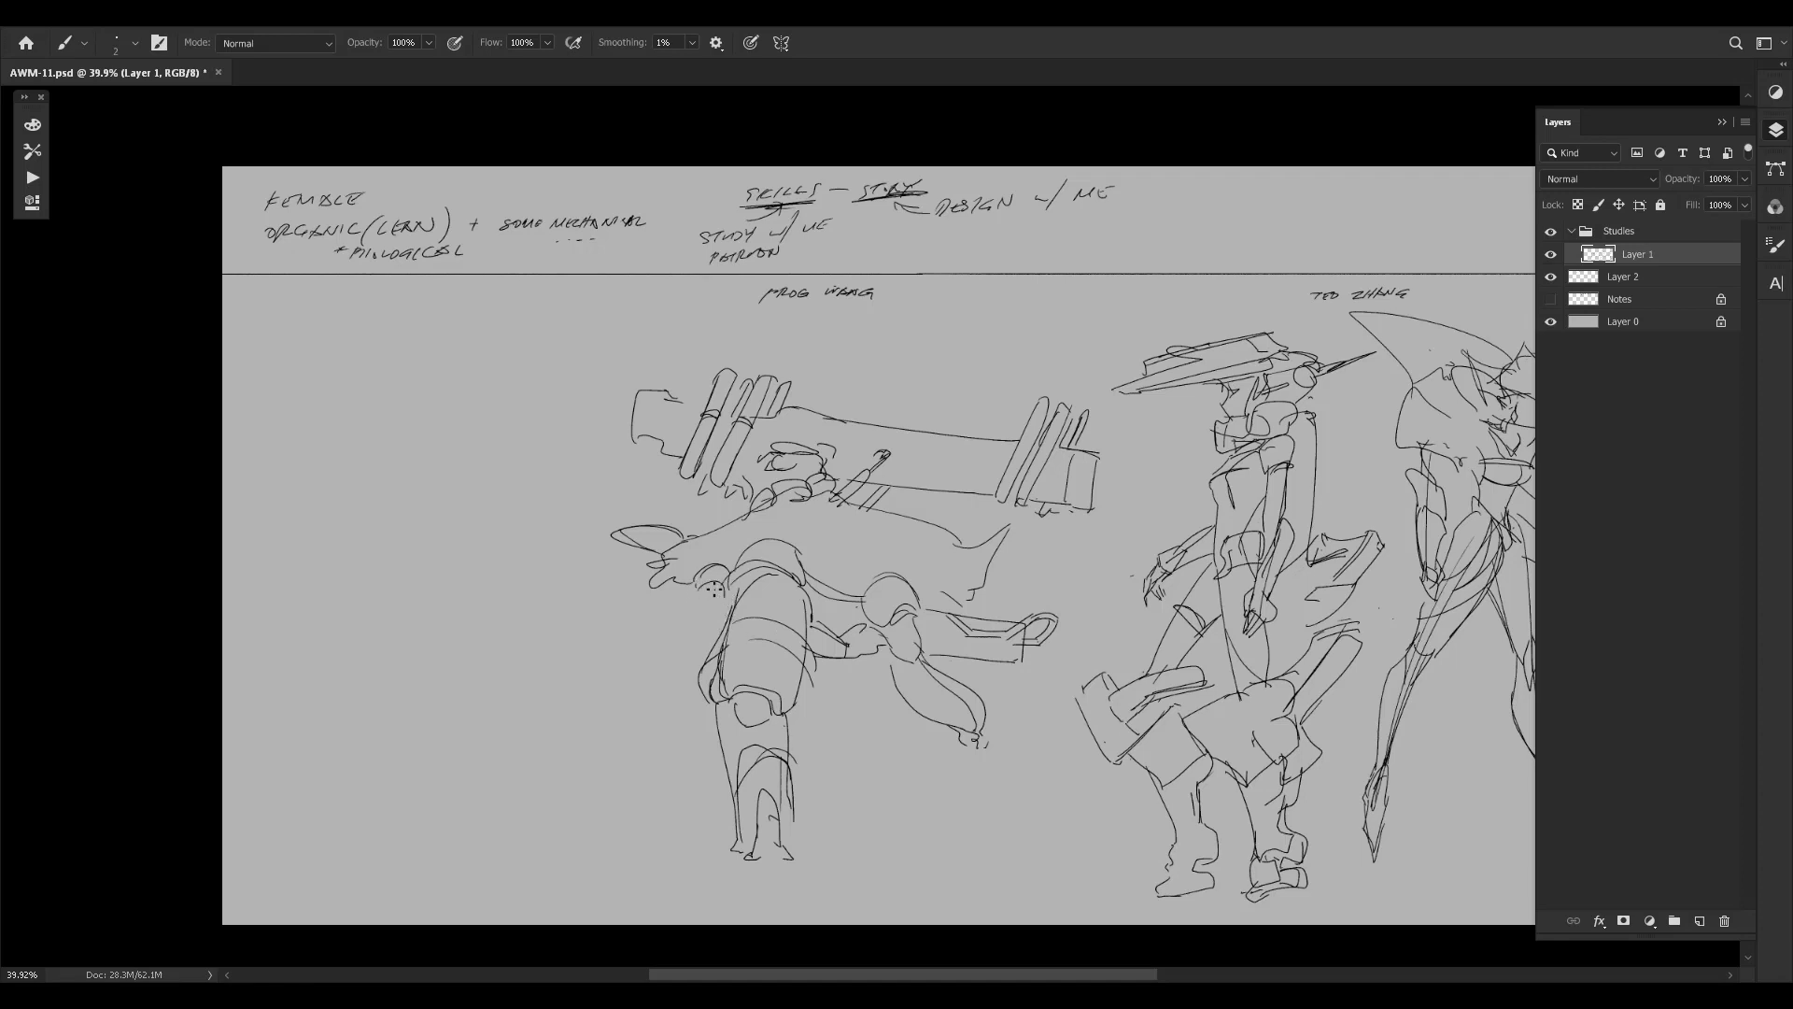
# Sketch a forearm slanting down from the front shoulder to a short horizontal line, and reinforce the angular form's outer end.
pyautogui.moveTo(717, 594)
pyautogui.mouseDown()
pyautogui.moveTo(682, 626)
pyautogui.moveTo(698, 621)
pyautogui.moveTo(665, 621)
pyautogui.moveTo(693, 635)
pyautogui.moveTo(672, 627)
pyautogui.moveTo(656, 636)
pyautogui.moveTo(689, 630)
pyautogui.moveTo(633, 663)
pyautogui.mouseUp()
pyautogui.moveTo(629, 665); pyautogui.dragTo(636, 673)
pyautogui.moveTo(571, 652); pyautogui.dragTo(624, 657)
pyautogui.moveTo(1015, 638); pyautogui.dragTo(1011, 660)
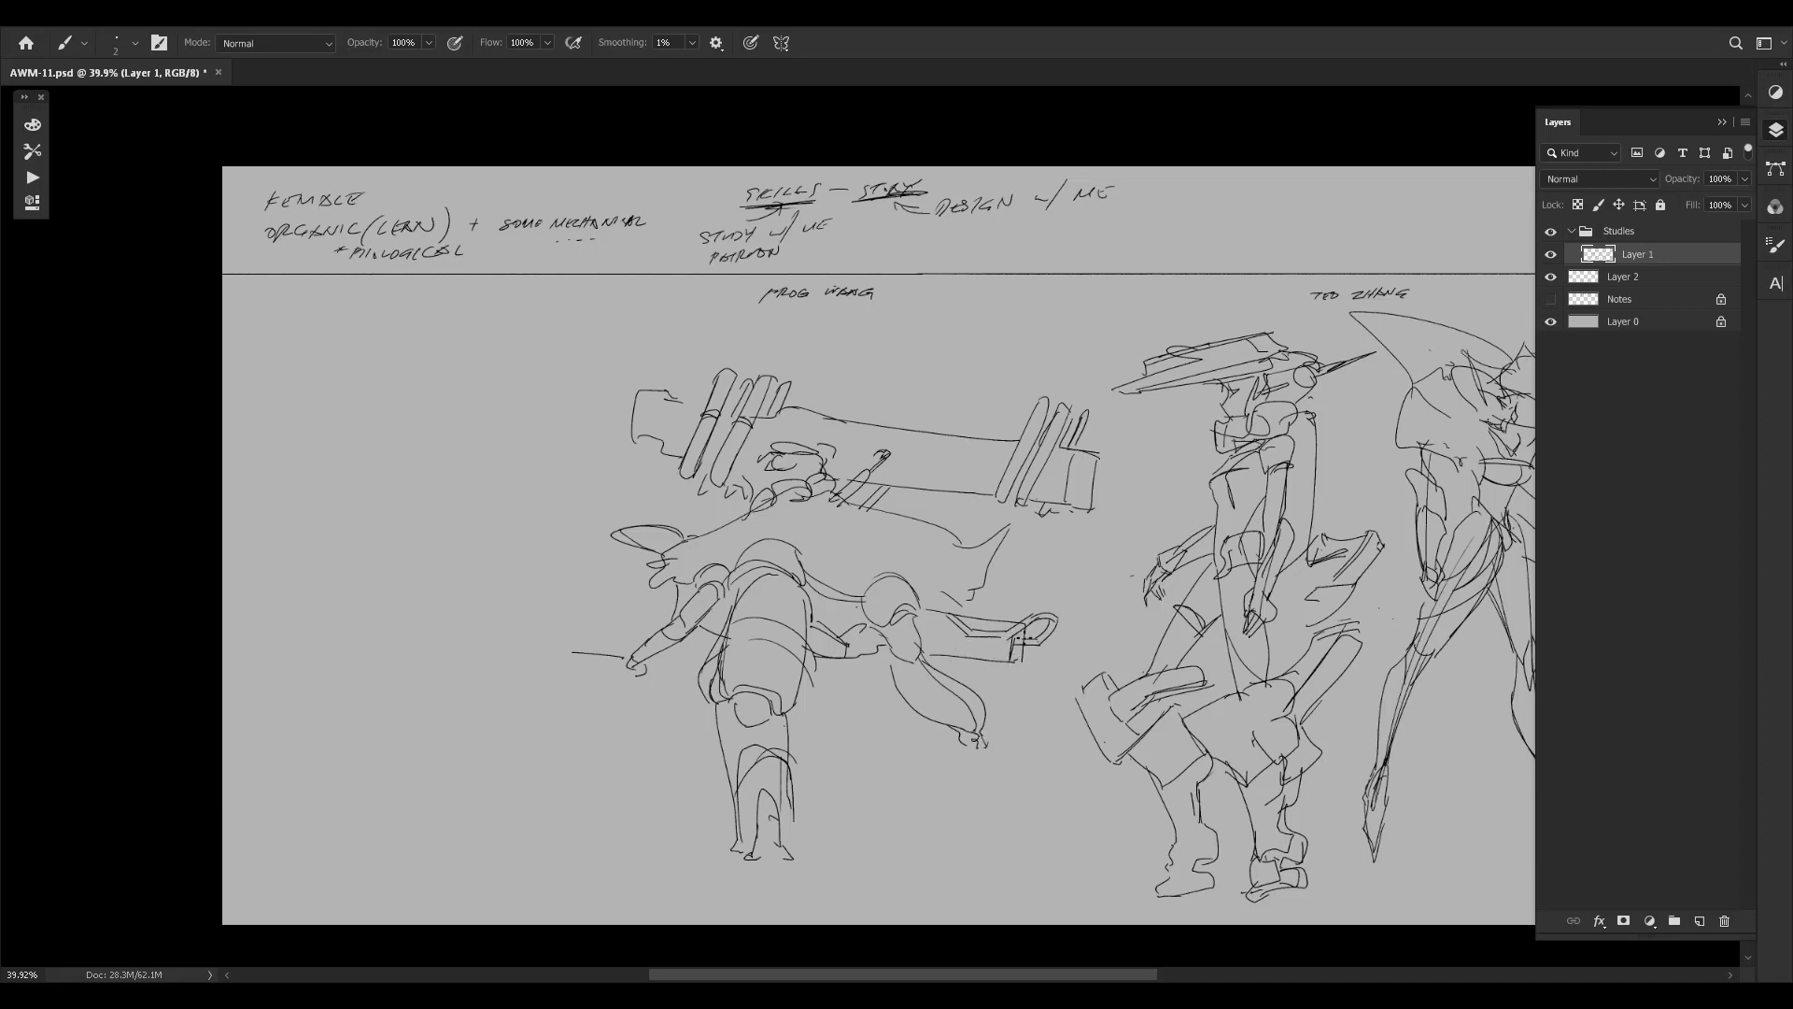
# Draw a jagged ridge along the creature's back and small underside strokes around the tail and round joint, undoing the oval body guide.
pyautogui.moveTo(942, 592)
pyautogui.mouseDown()
pyautogui.moveTo(990, 560)
pyautogui.moveTo(983, 597)
pyautogui.mouseUp()
pyautogui.moveTo(900, 520); pyautogui.dragTo(972, 547)
pyautogui.moveTo(951, 503); pyautogui.dragTo(858, 627)
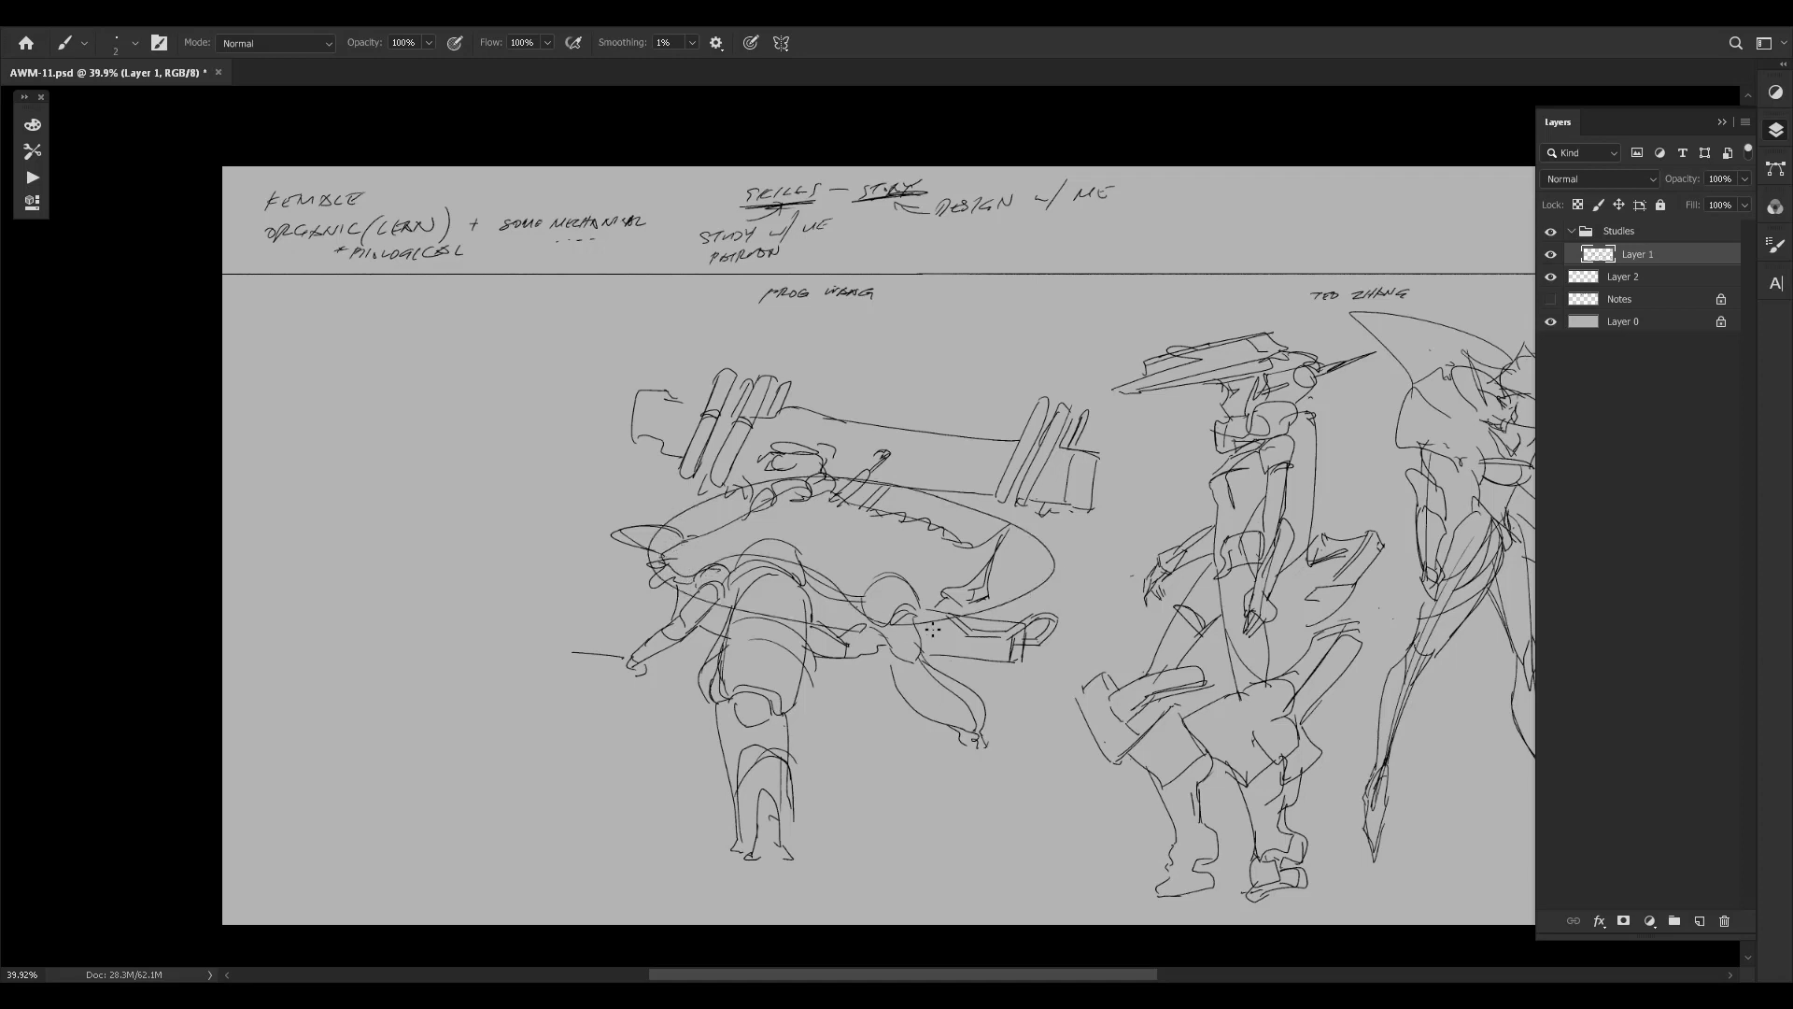
pyautogui.hotkey('ctrl', 'z')
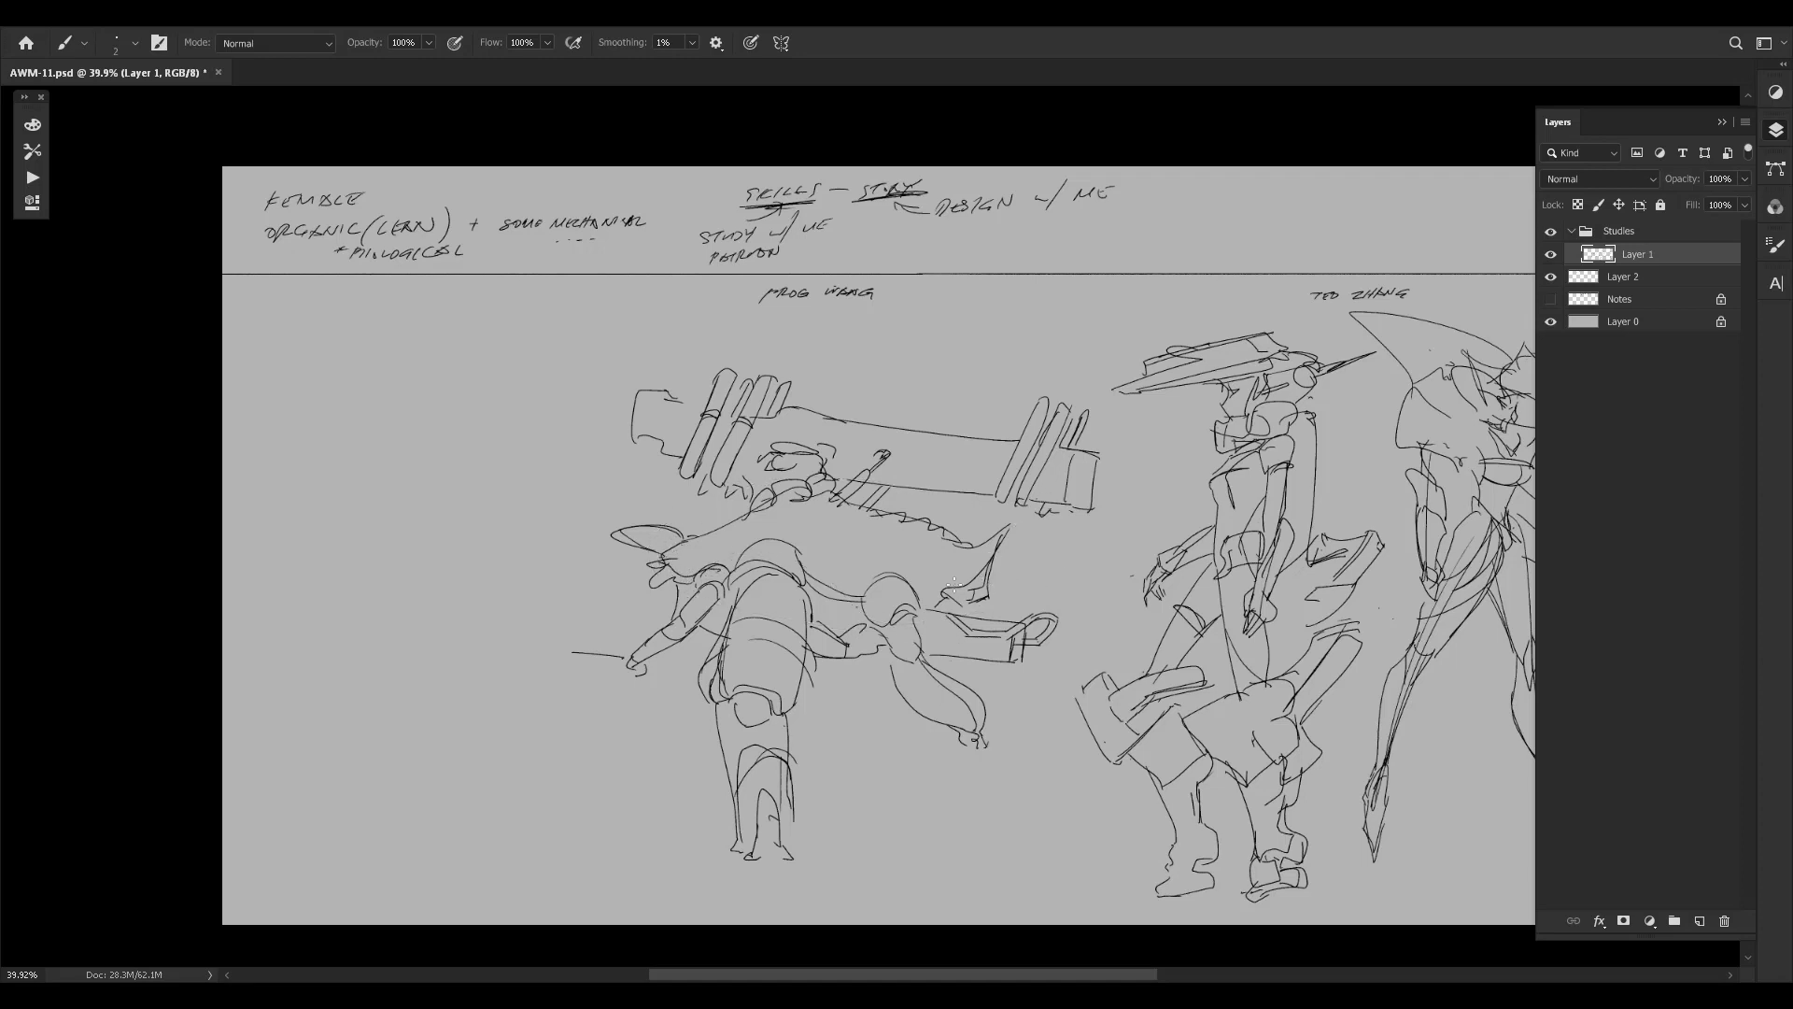
pyautogui.moveTo(909, 594); pyautogui.dragTo(922, 599)
pyautogui.moveTo(840, 609); pyautogui.dragTo(816, 611)
pyautogui.hotkey('ctrl', ',')
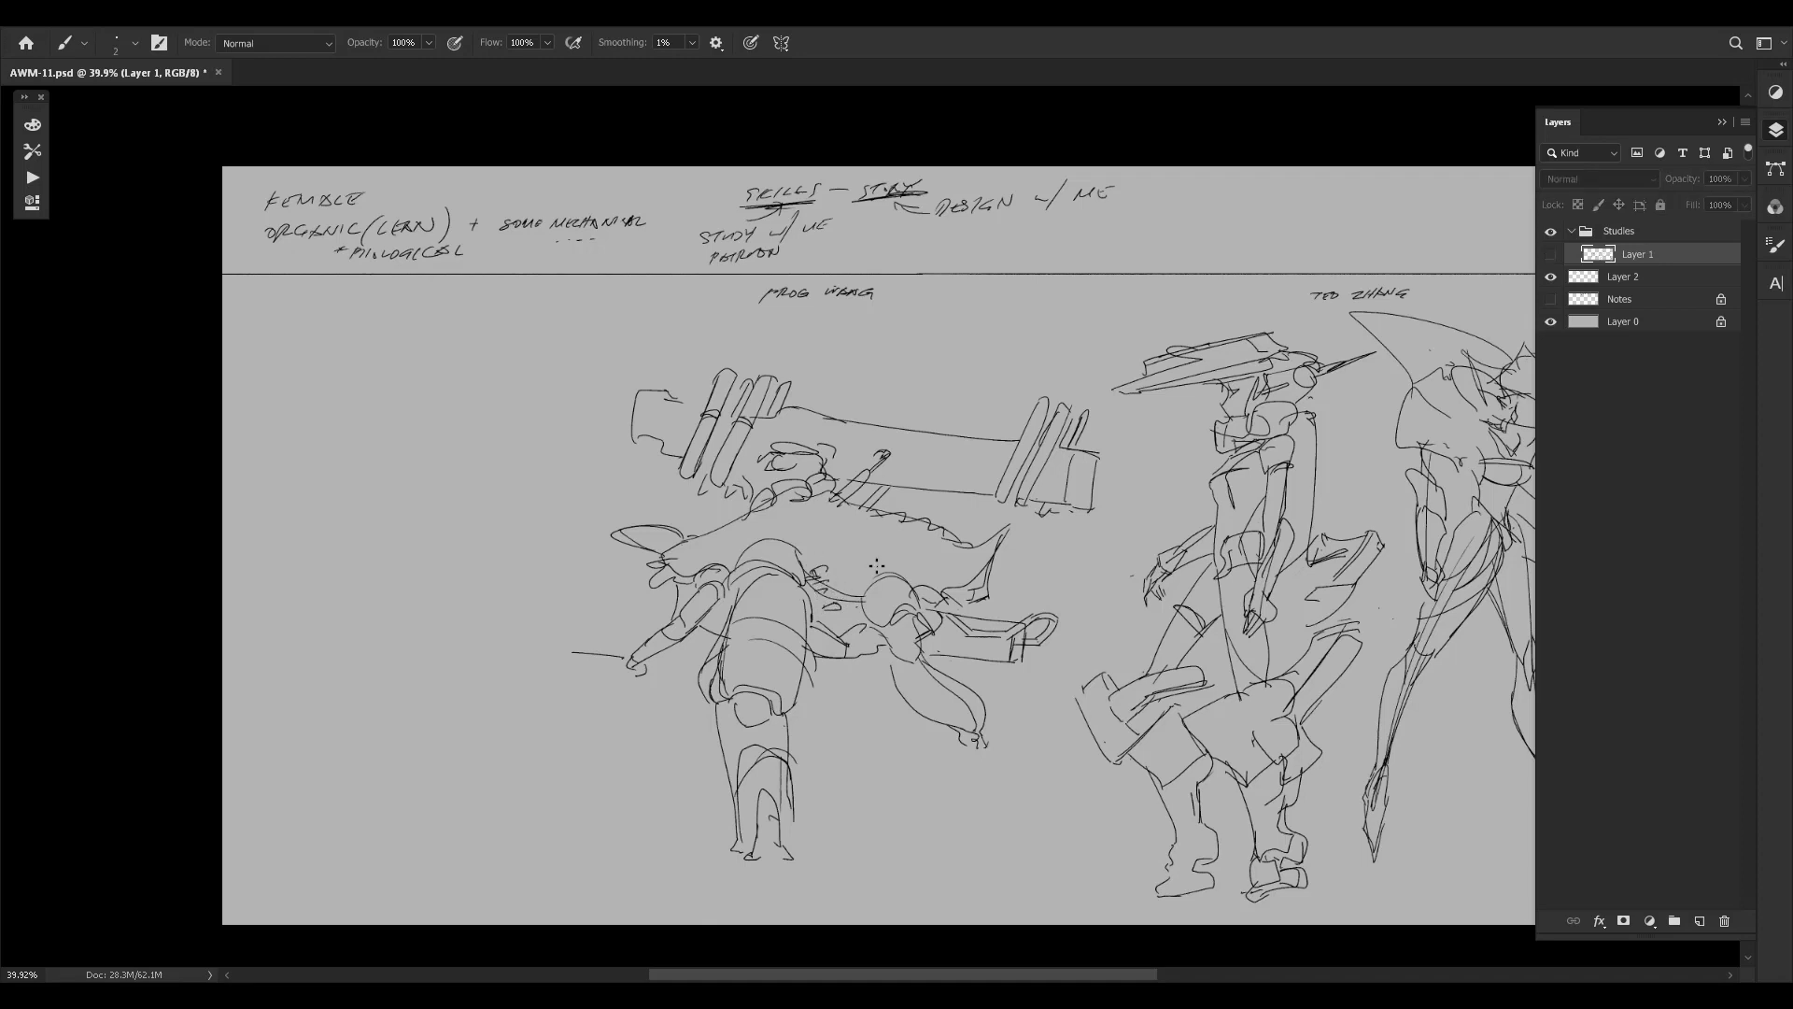
pyautogui.hotkey('ctrl', ',')
# Sketch a long horizontal weapon-like form passing behind the front leg, with looping shapes along its underside, undoing unwanted strokes.
pyautogui.moveTo(1198, 582); pyautogui.dragTo(1074, 565)
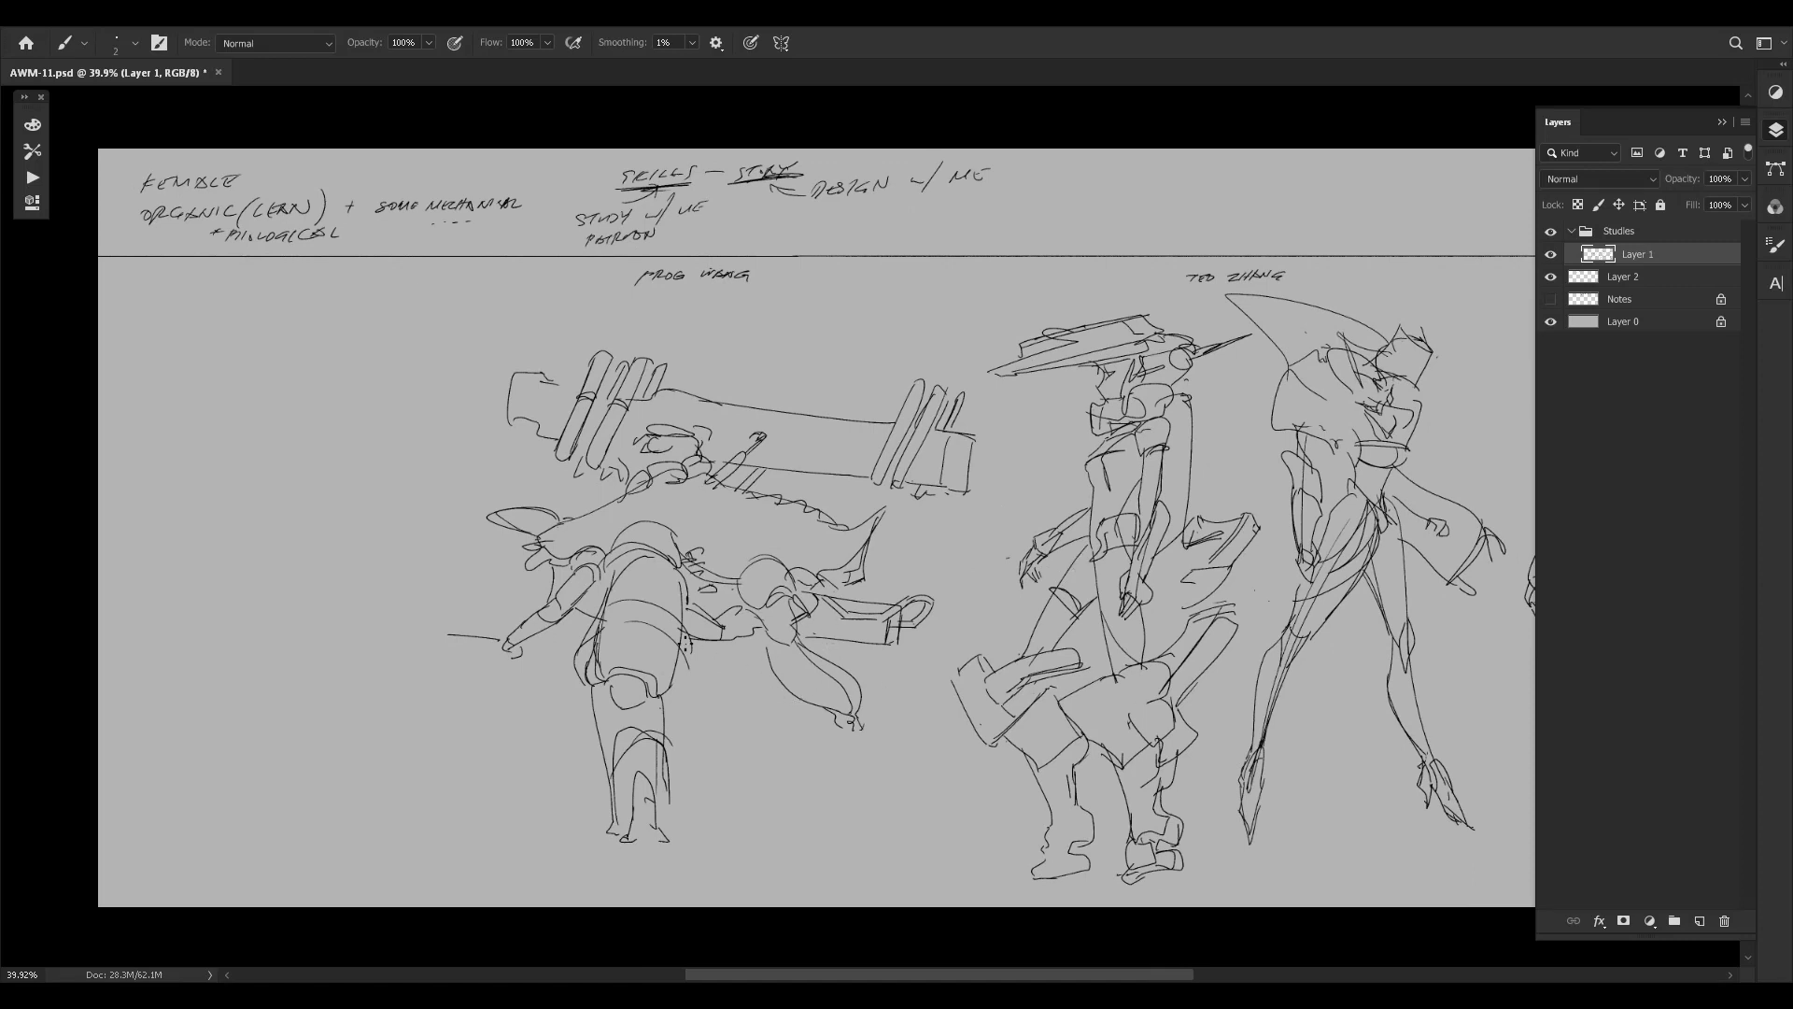
pyautogui.moveTo(528, 644); pyautogui.dragTo(587, 627)
pyautogui.moveTo(674, 663); pyautogui.dragTo(937, 716)
pyautogui.moveTo(990, 783)
pyautogui.mouseDown()
pyautogui.moveTo(769, 753)
pyautogui.moveTo(703, 701)
pyautogui.moveTo(683, 742)
pyautogui.moveTo(702, 706)
pyautogui.moveTo(701, 741)
pyautogui.moveTo(727, 724)
pyautogui.moveTo(711, 712)
pyautogui.moveTo(705, 742)
pyautogui.moveTo(754, 717)
pyautogui.moveTo(747, 733)
pyautogui.moveTo(858, 764)
pyautogui.mouseUp()
pyautogui.hotkey('ctrl', 'z')
pyautogui.hotkey('ctrl', 'z')
pyautogui.hotkey('ctrl', 'z')
pyautogui.hotkey('ctrl', 'z')
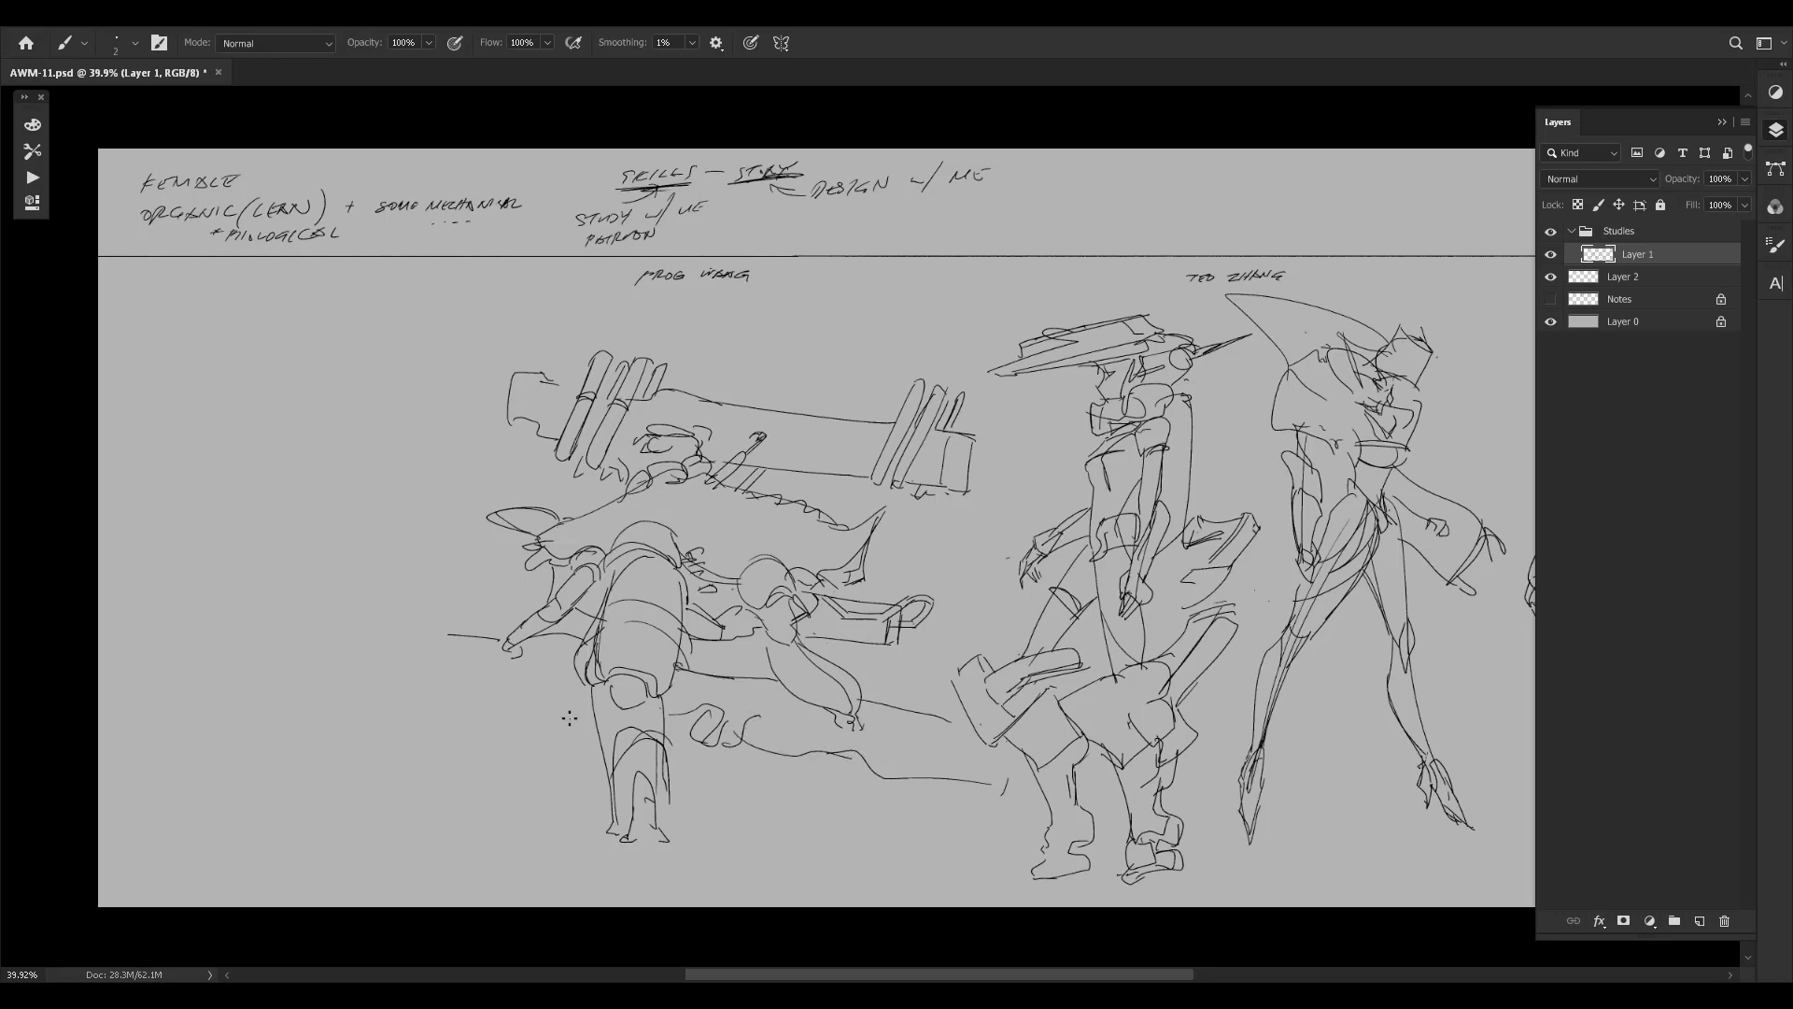
pyautogui.moveTo(587, 715)
pyautogui.mouseDown()
pyautogui.moveTo(537, 684)
pyautogui.moveTo(574, 687)
pyautogui.mouseUp()
pyautogui.moveTo(544, 685)
pyautogui.mouseDown()
pyautogui.moveTo(695, 700)
pyautogui.moveTo(812, 752)
pyautogui.moveTo(807, 735)
pyautogui.moveTo(849, 747)
pyautogui.mouseUp()
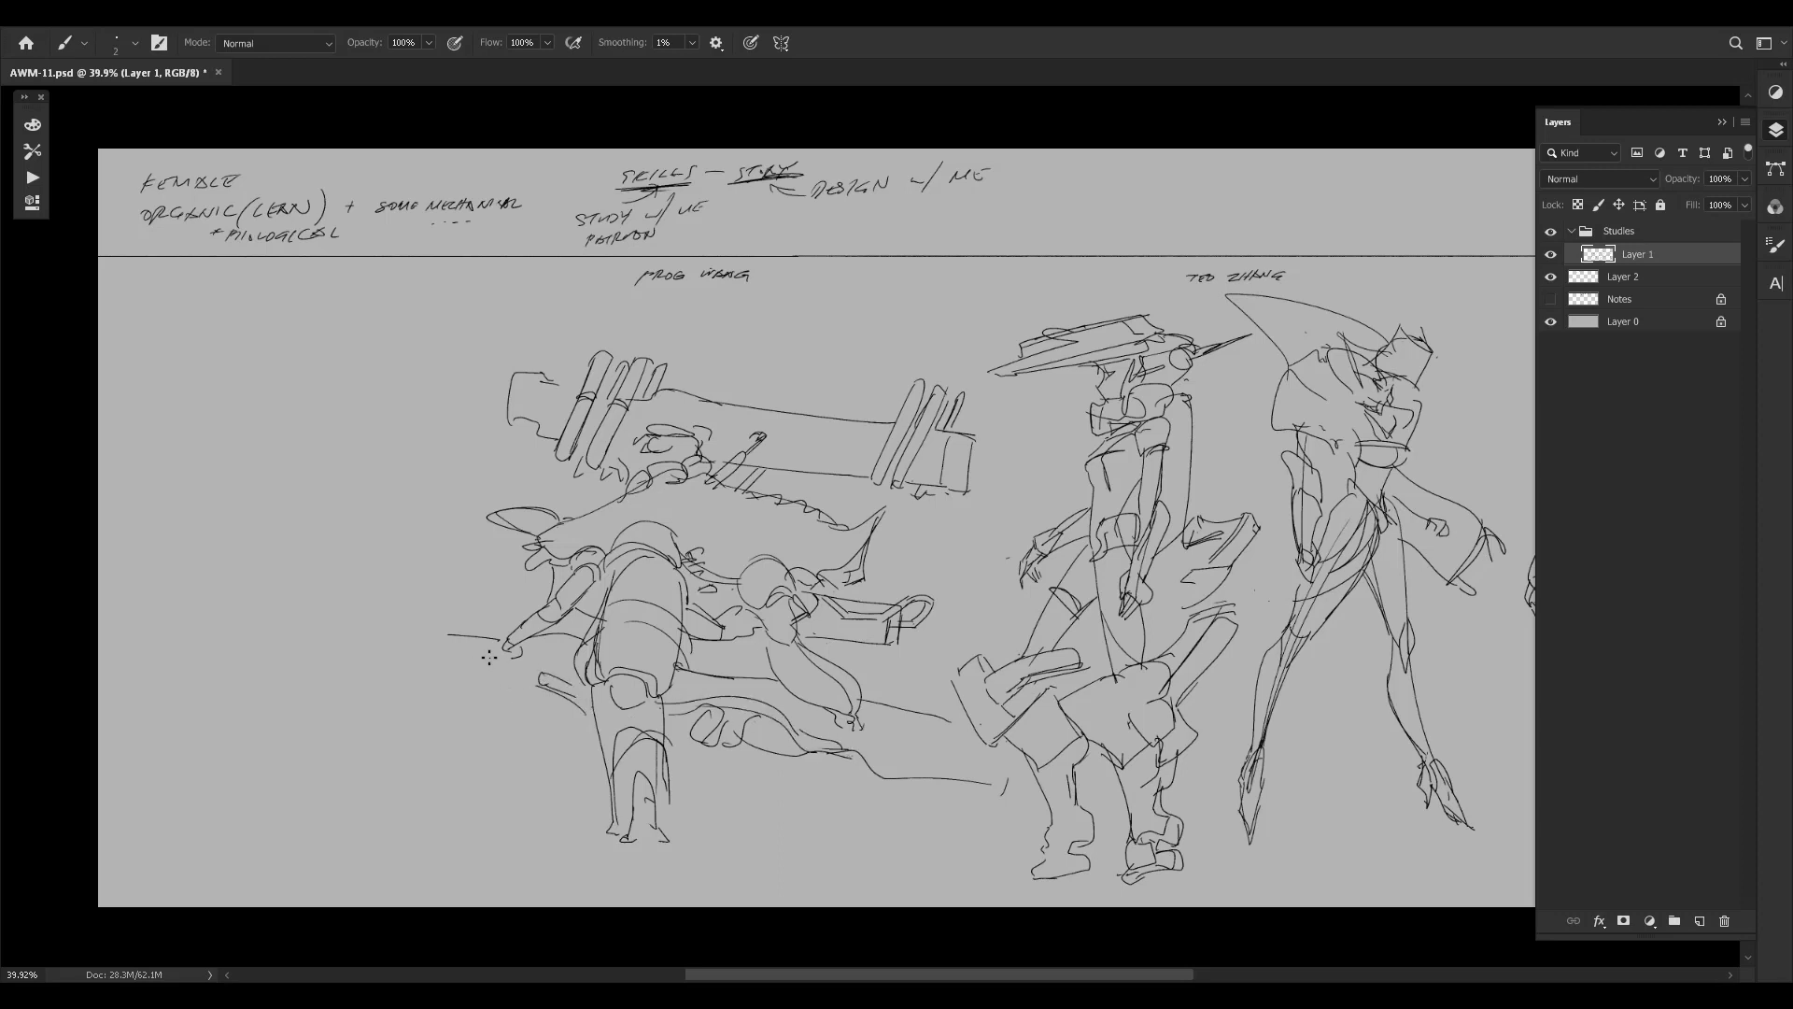
# Draw a boxy end with an angled lower bracket on the long form beneath the creature's forearm.
pyautogui.moveTo(443, 634); pyautogui.dragTo(446, 680)
pyautogui.moveTo(450, 683)
pyautogui.mouseDown()
pyautogui.moveTo(531, 708)
pyautogui.moveTo(554, 693)
pyautogui.moveTo(534, 717)
pyautogui.moveTo(561, 701)
pyautogui.mouseUp()
pyautogui.moveTo(514, 698)
pyautogui.mouseDown()
pyautogui.moveTo(540, 688)
pyautogui.moveTo(527, 700)
pyautogui.mouseUp()
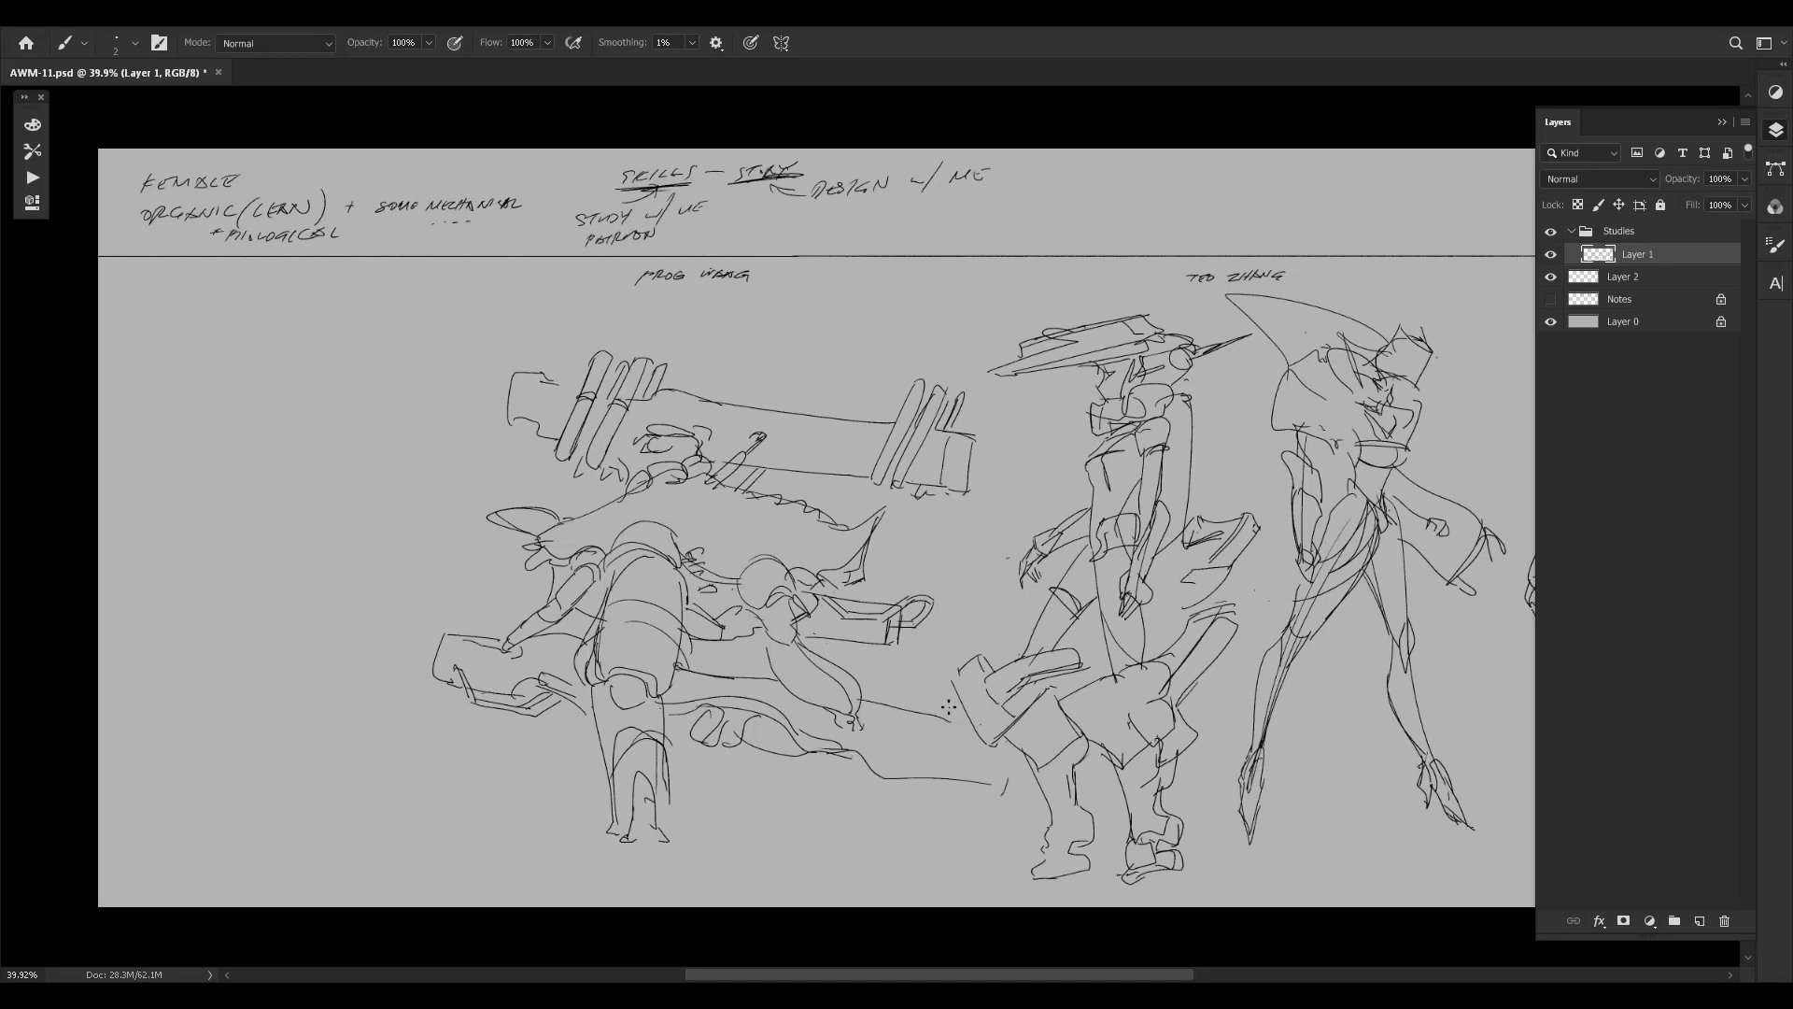
# Erase the overshooting lines at the lower form's far end and redraw it with a closed slanted edge and short prongs.
pyautogui.press('e')
pyautogui.moveTo(945, 712); pyautogui.dragTo(997, 792)
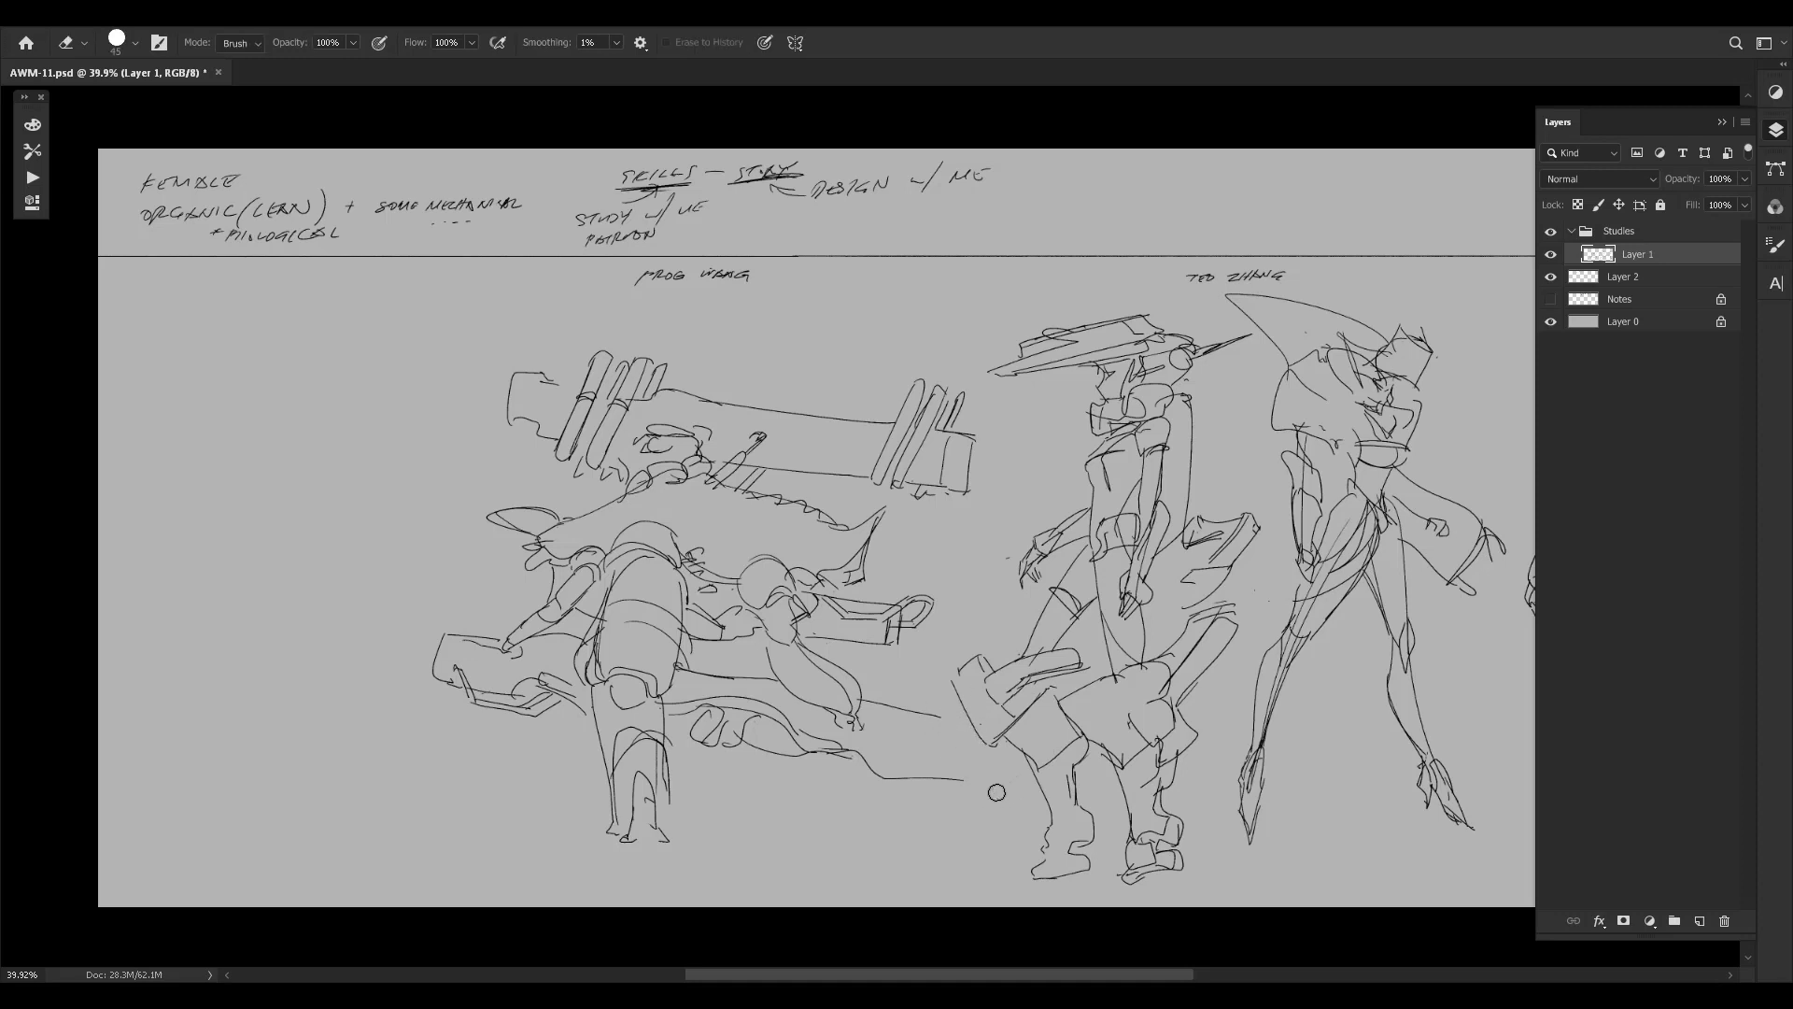
pyautogui.press('b')
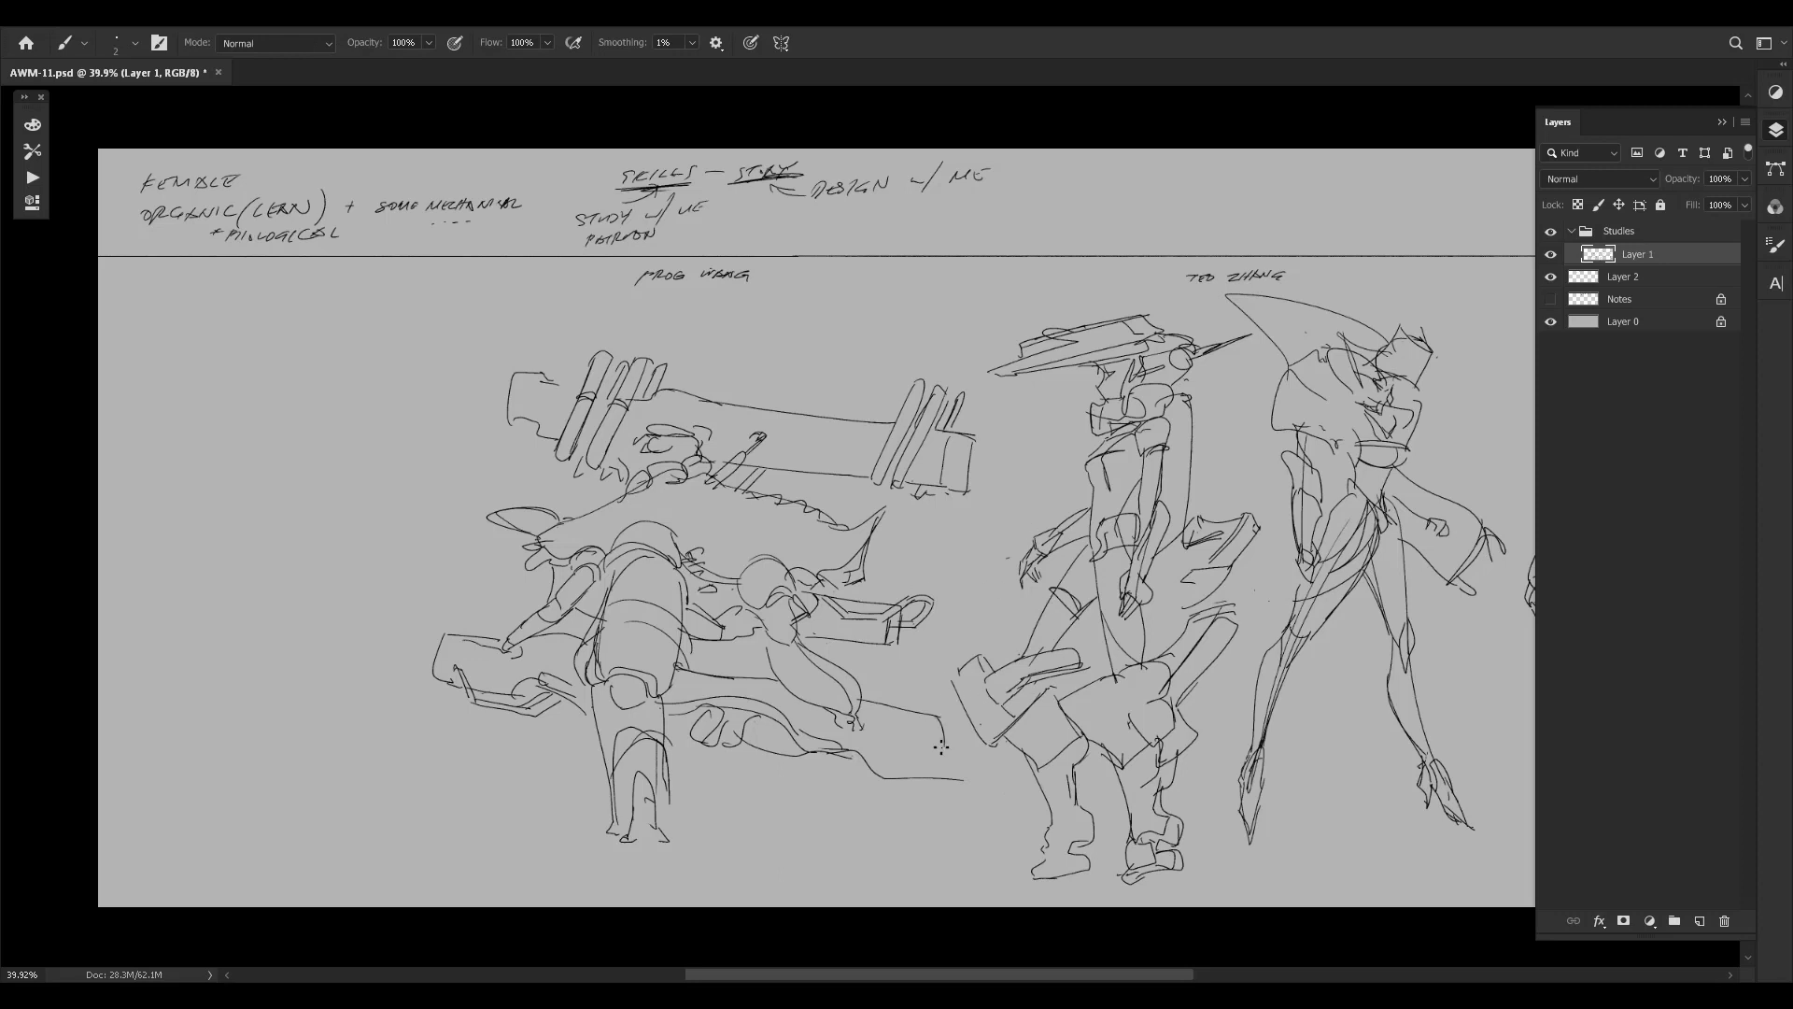
pyautogui.moveTo(917, 712)
pyautogui.mouseDown()
pyautogui.moveTo(959, 727)
pyautogui.moveTo(946, 762)
pyautogui.mouseUp()
pyautogui.moveTo(806, 738)
pyautogui.mouseDown()
pyautogui.moveTo(936, 764)
pyautogui.moveTo(913, 811)
pyautogui.moveTo(977, 815)
pyautogui.mouseUp()
pyautogui.hotkey('ctrl', 'z')
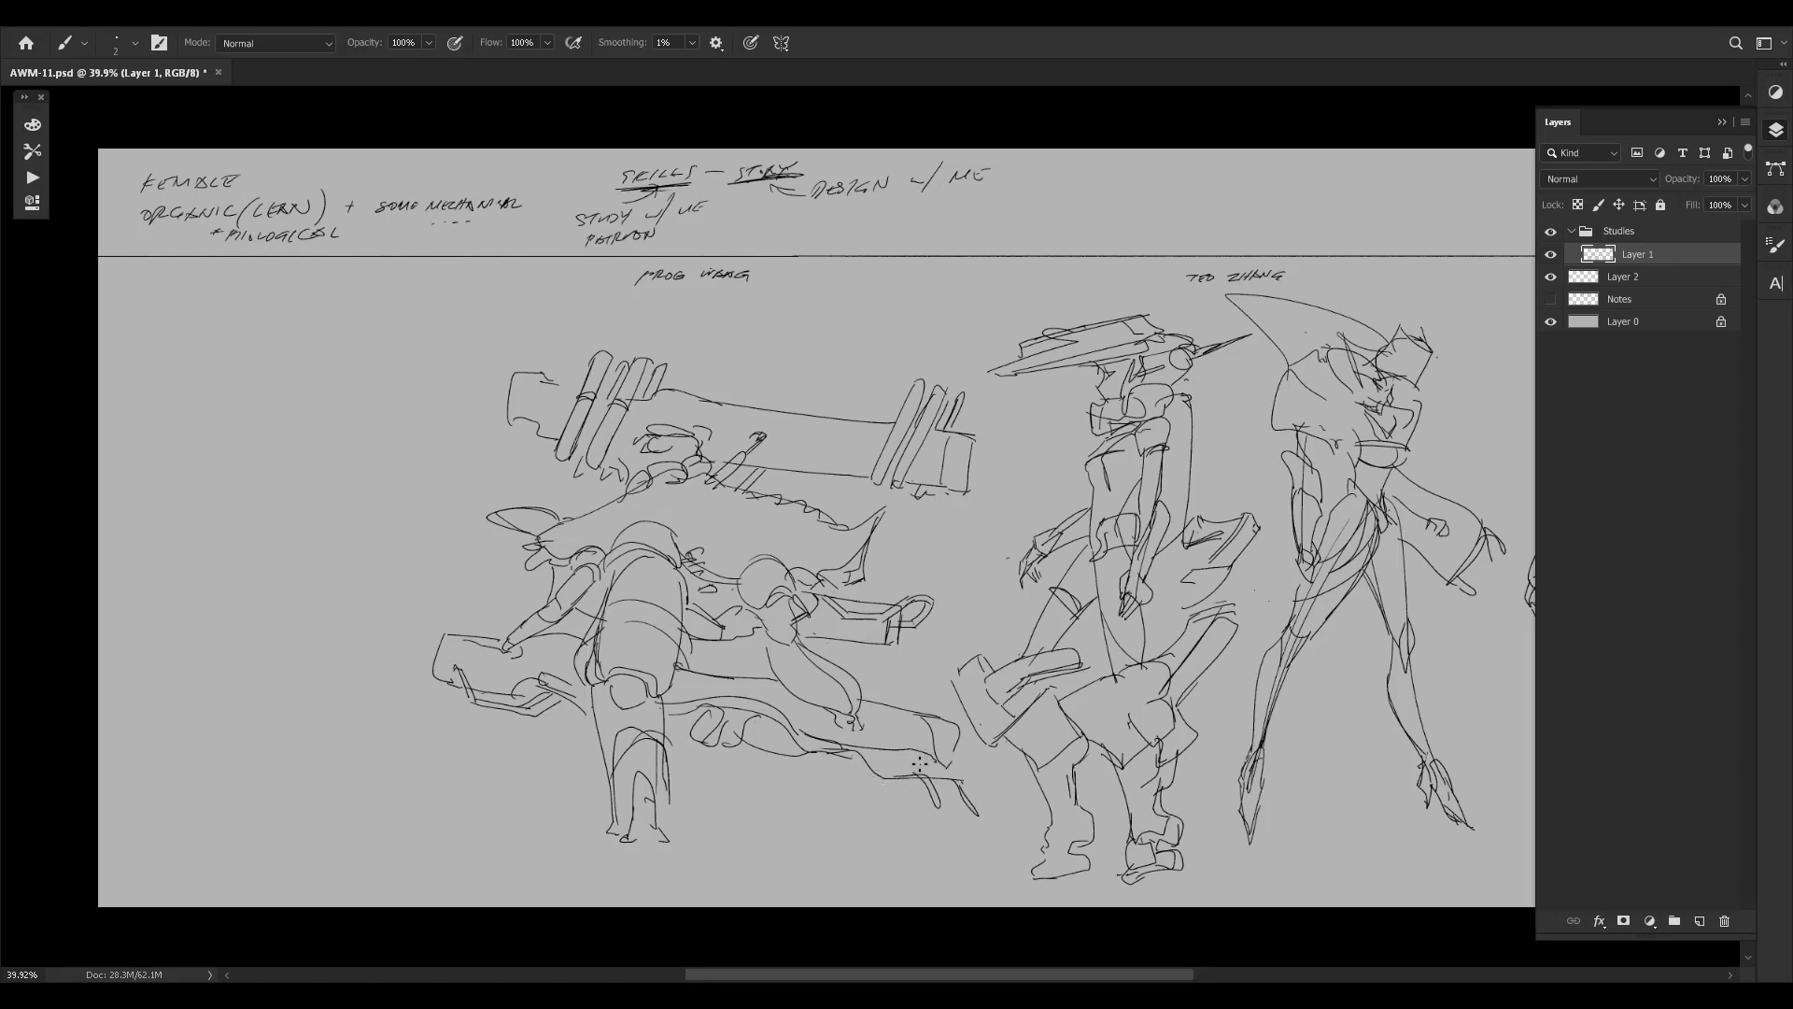
pyautogui.hotkey('ctrl', 'z')
pyautogui.moveTo(920, 772)
pyautogui.mouseDown()
pyautogui.moveTo(889, 778)
pyautogui.moveTo(933, 761)
pyautogui.mouseUp()
# Refine the upper tube's bands and top edge, and sketch a short rear leg with a foot beneath the lower form.
pyautogui.press('e')
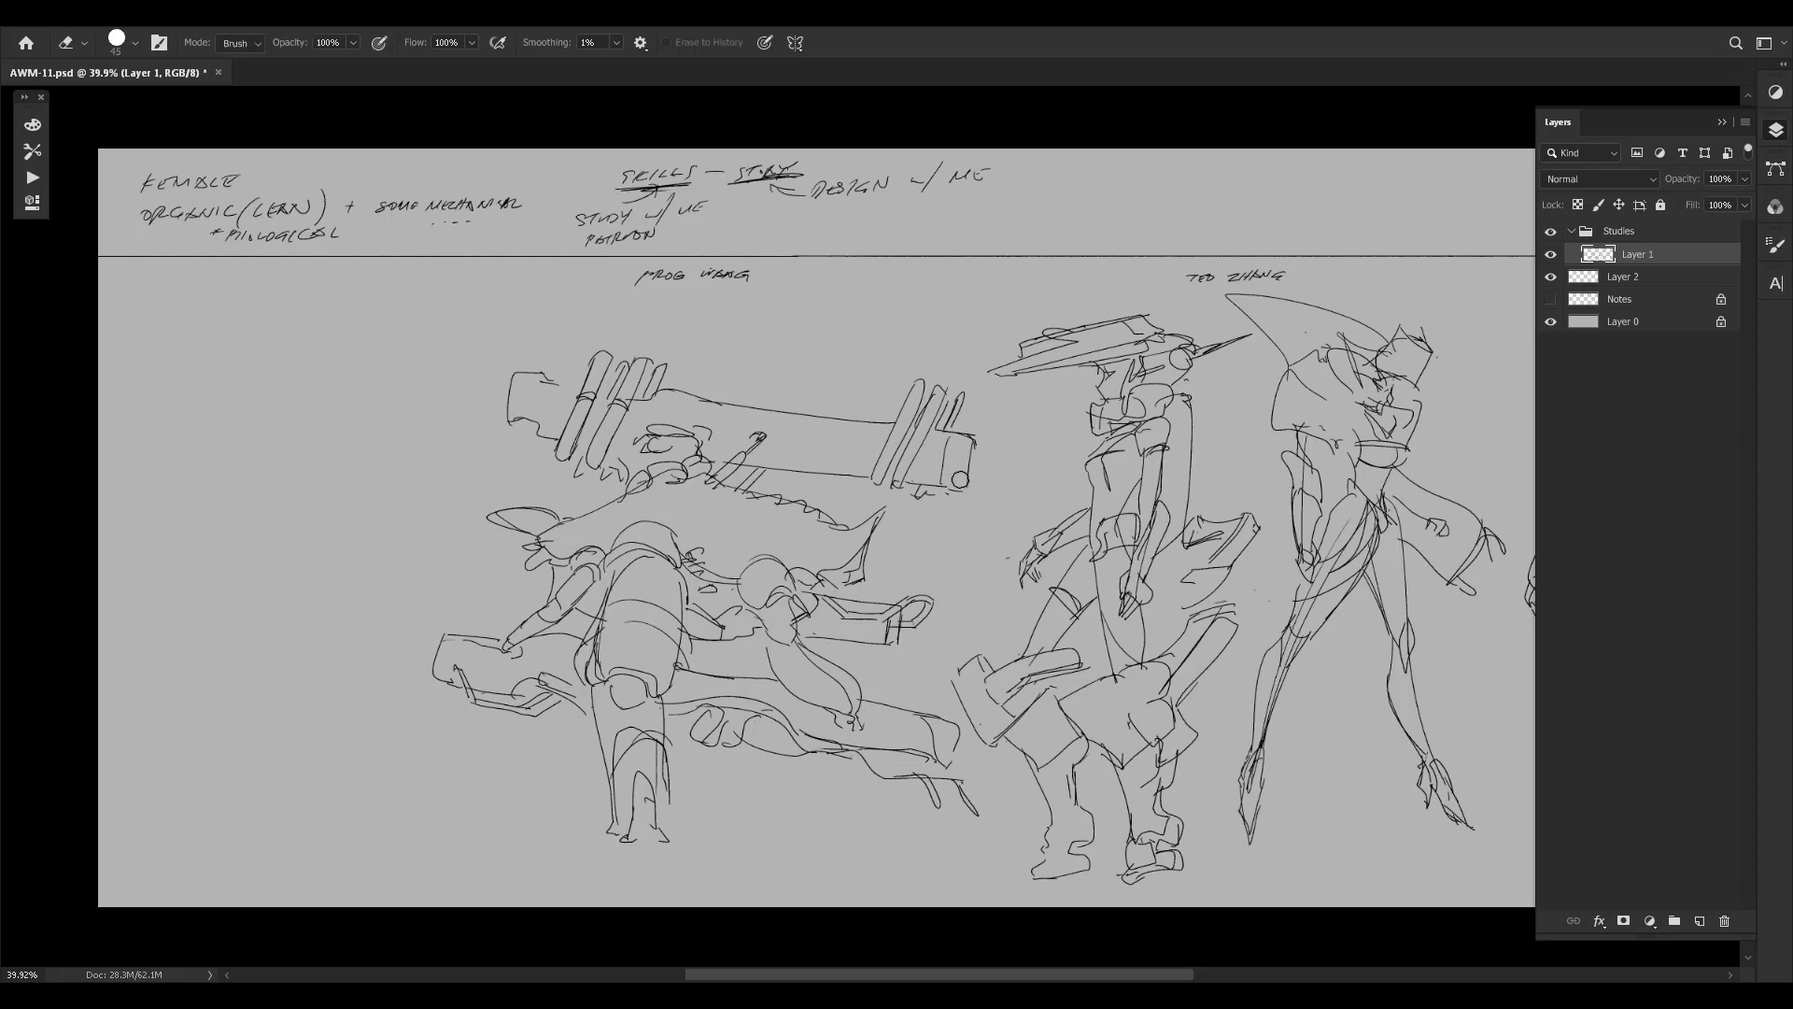
pyautogui.press('b')
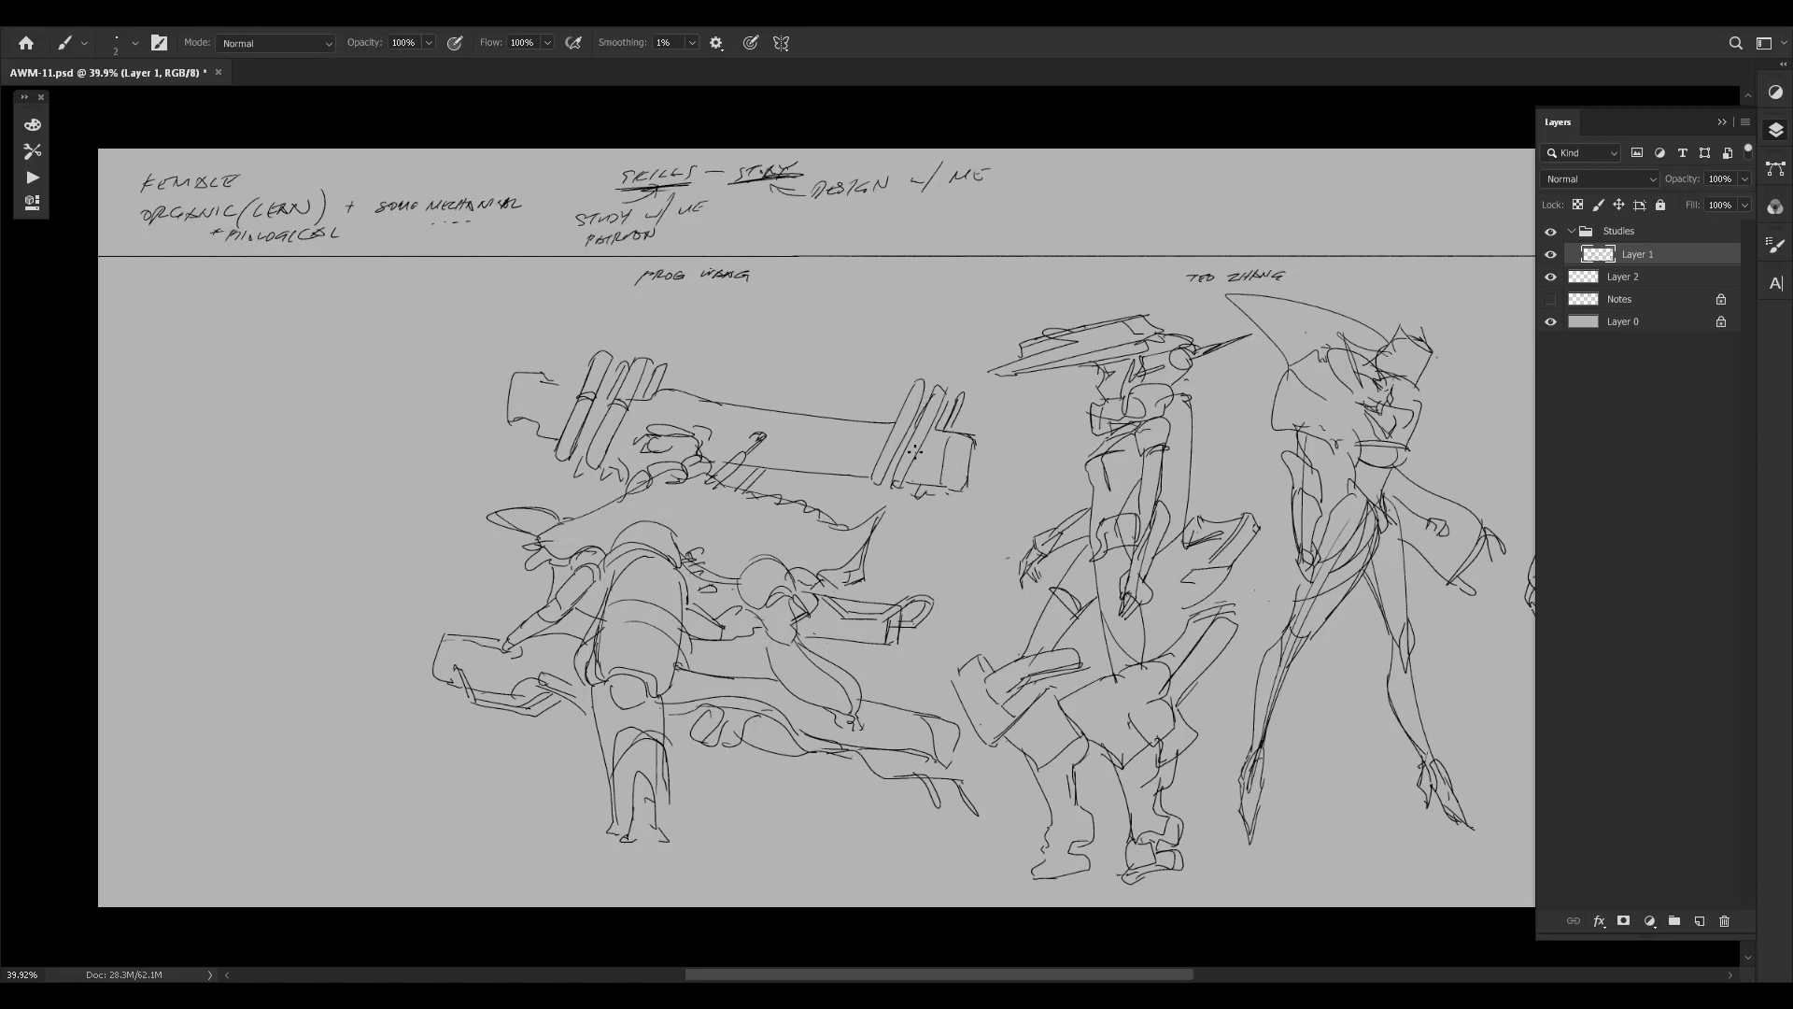
pyautogui.moveTo(877, 453); pyautogui.dragTo(866, 482)
pyautogui.moveTo(537, 377); pyautogui.dragTo(656, 398)
pyautogui.moveTo(736, 745)
pyautogui.mouseDown()
pyautogui.moveTo(745, 811)
pyautogui.moveTo(801, 822)
pyautogui.mouseUp()
pyautogui.moveTo(781, 749); pyautogui.dragTo(813, 826)
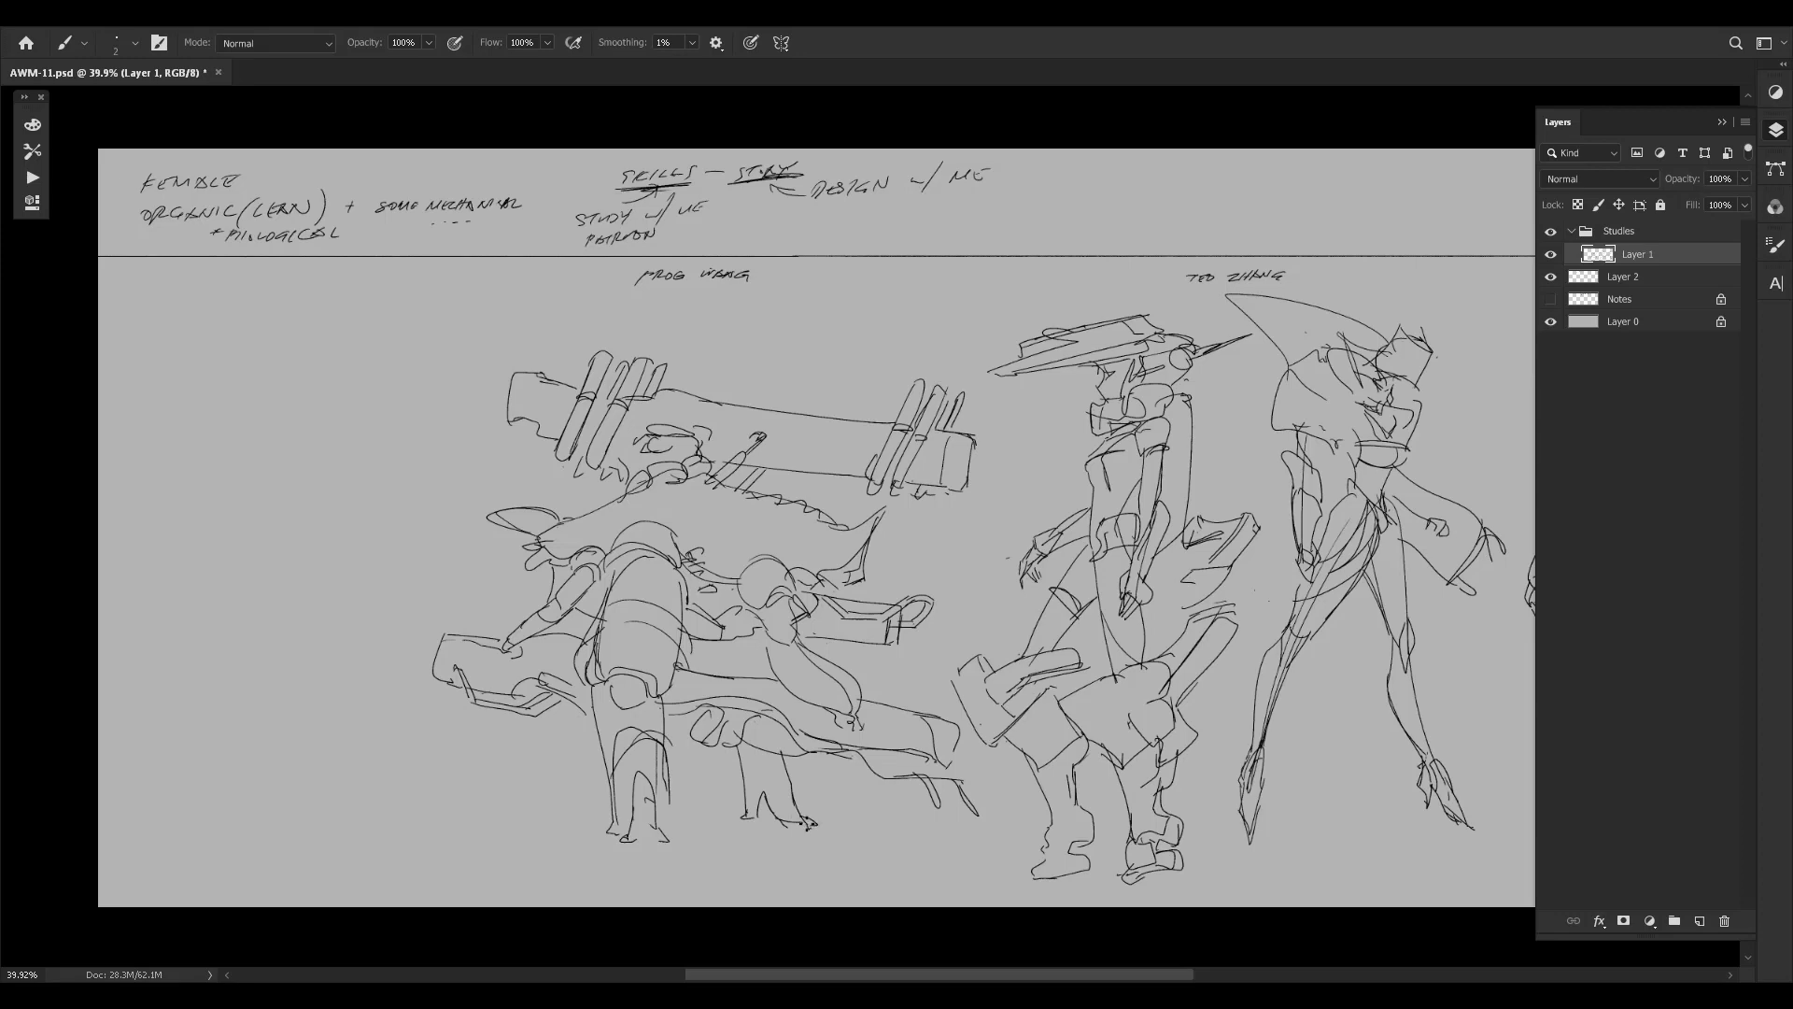
pyautogui.moveTo(734, 744); pyautogui.dragTo(744, 776)
# Select the creature's whole front leg, rotate it about 12 degrees clockwise and reposition it under the shoulder.
pyautogui.press('l')
pyautogui.moveTo(680, 671)
pyautogui.mouseDown()
pyautogui.moveTo(612, 852)
pyautogui.moveTo(573, 670)
pyautogui.moveTo(680, 565)
pyautogui.mouseUp()
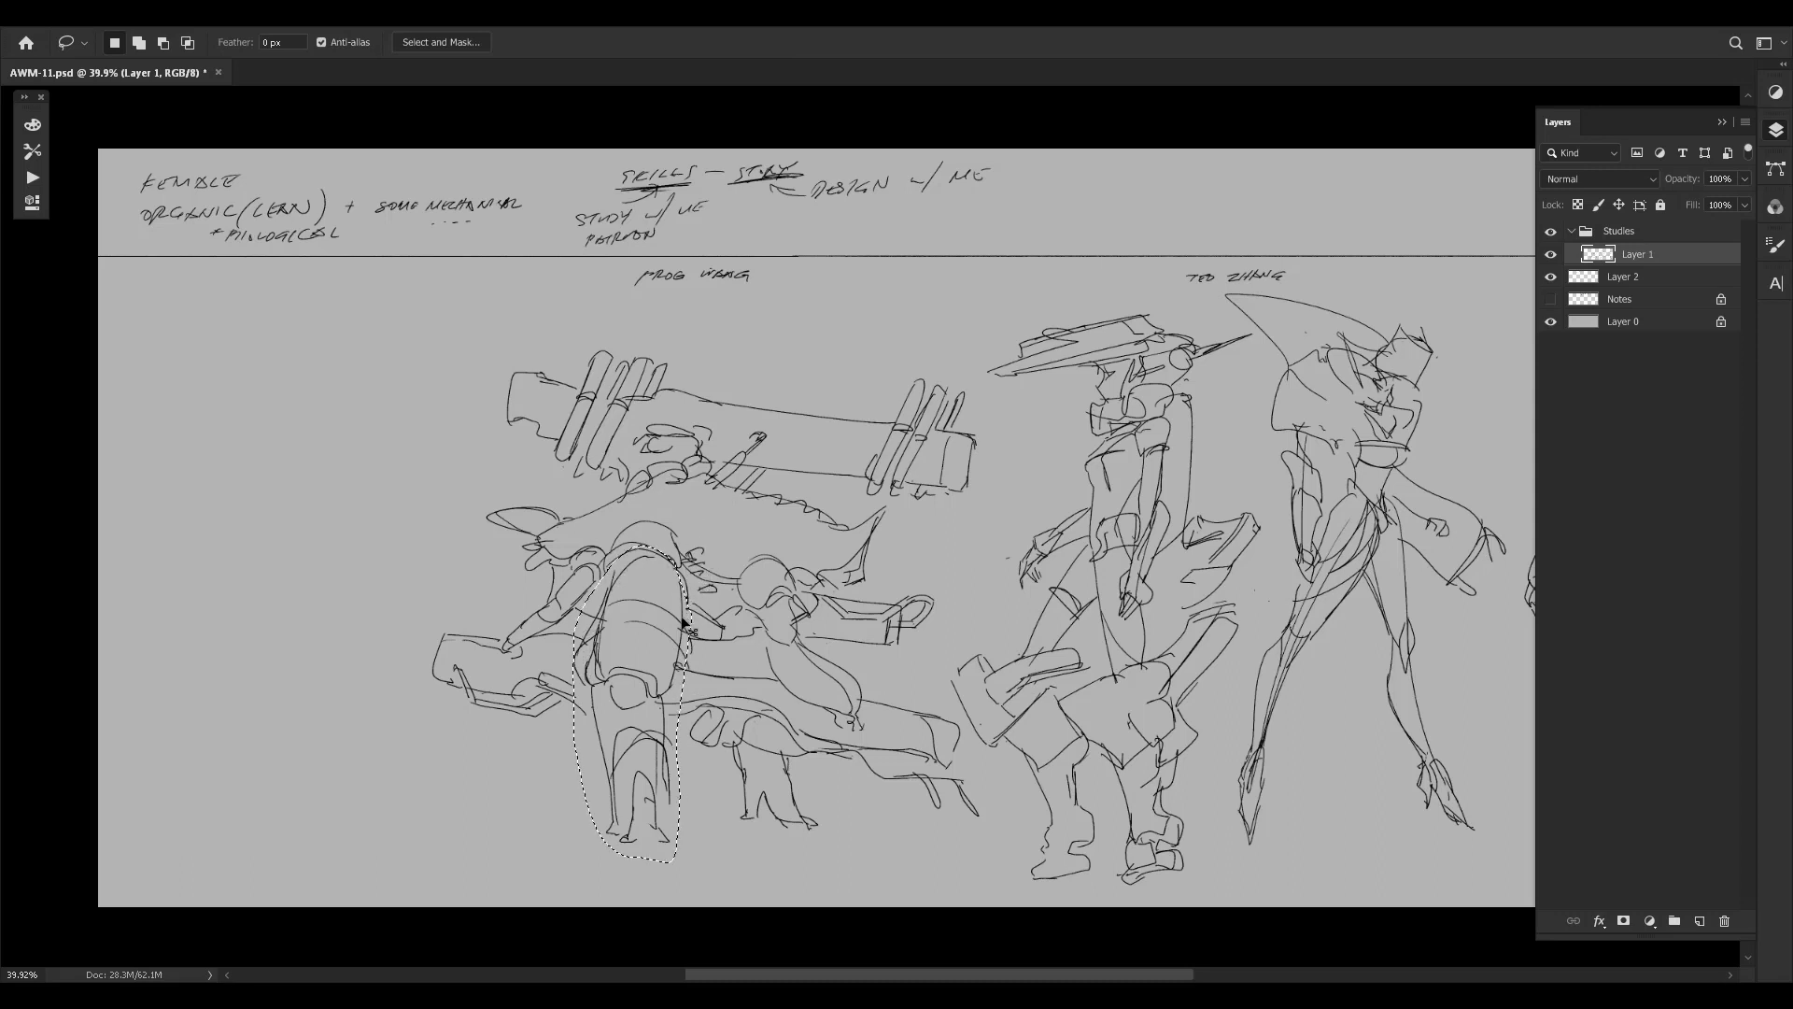
pyautogui.hotkey('ctrl', 't')
pyautogui.moveTo(667, 679); pyautogui.dragTo(648, 671)
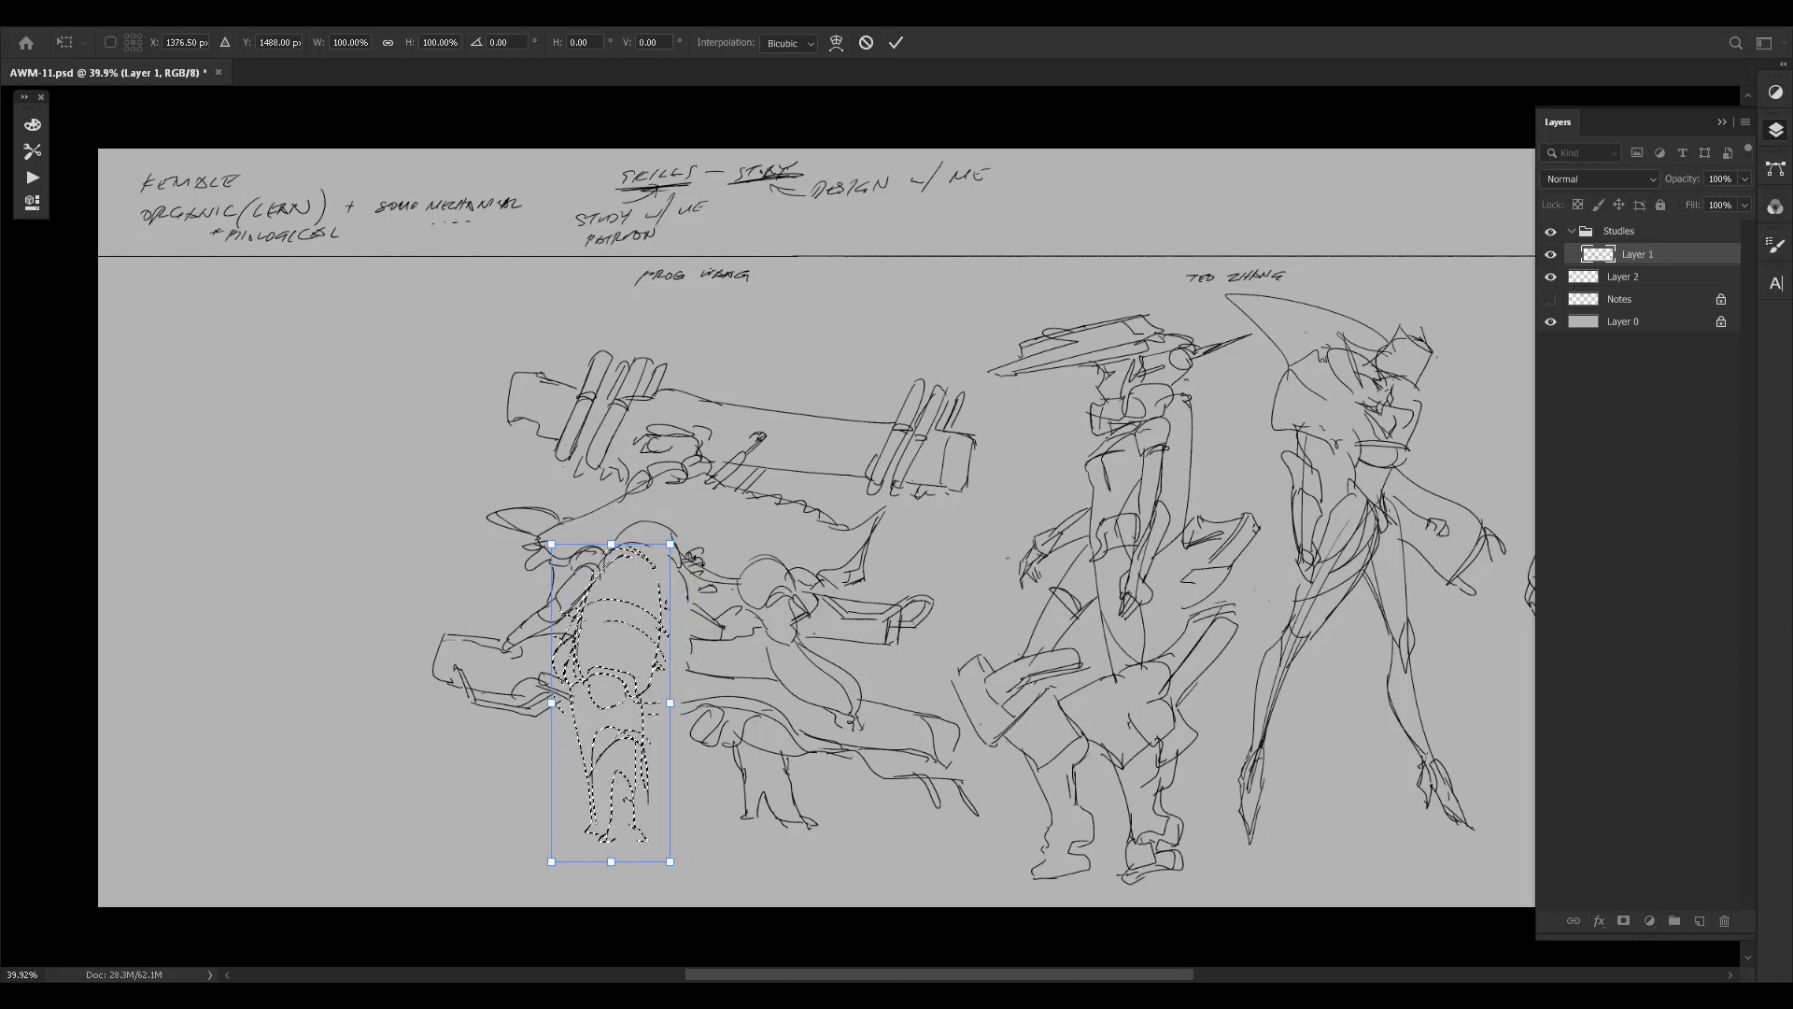
pyautogui.moveTo(702, 564); pyautogui.dragTo(756, 640)
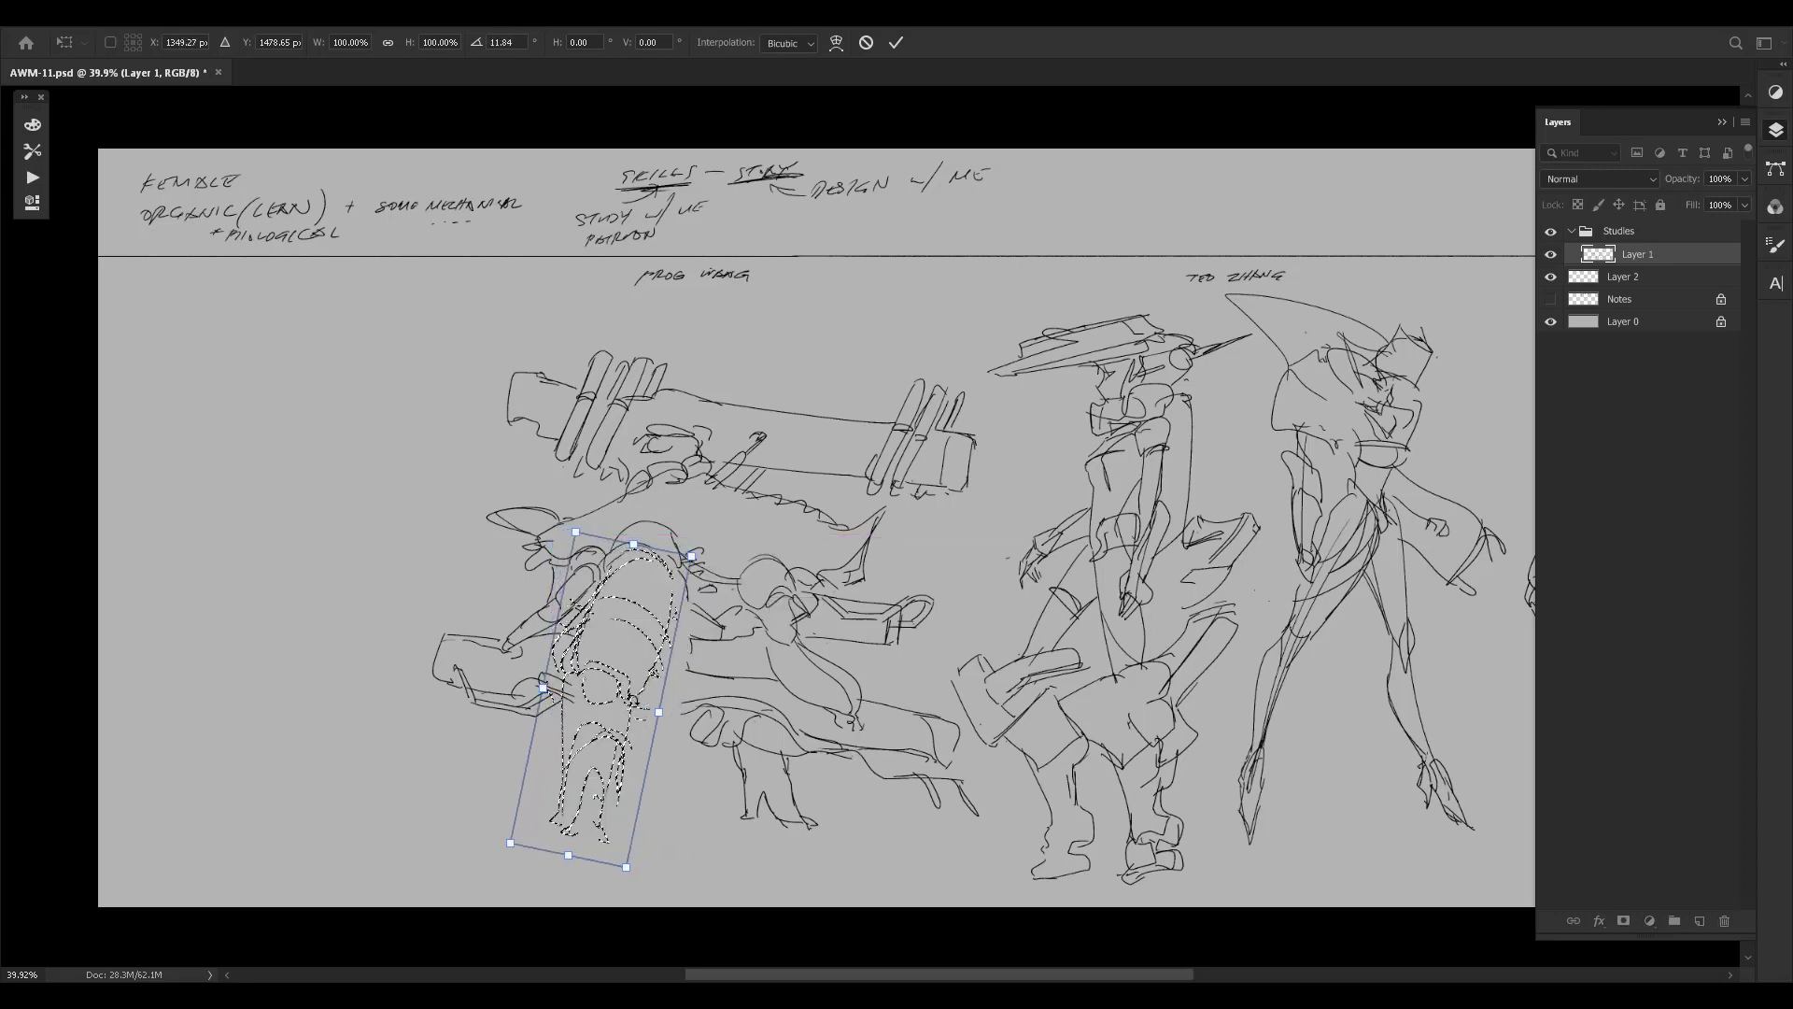
pyautogui.moveTo(642, 702); pyautogui.dragTo(634, 696)
pyautogui.press('Return')
# Select the front leg's shin, rotate it back upright and place it below the knee.
pyautogui.press('l')
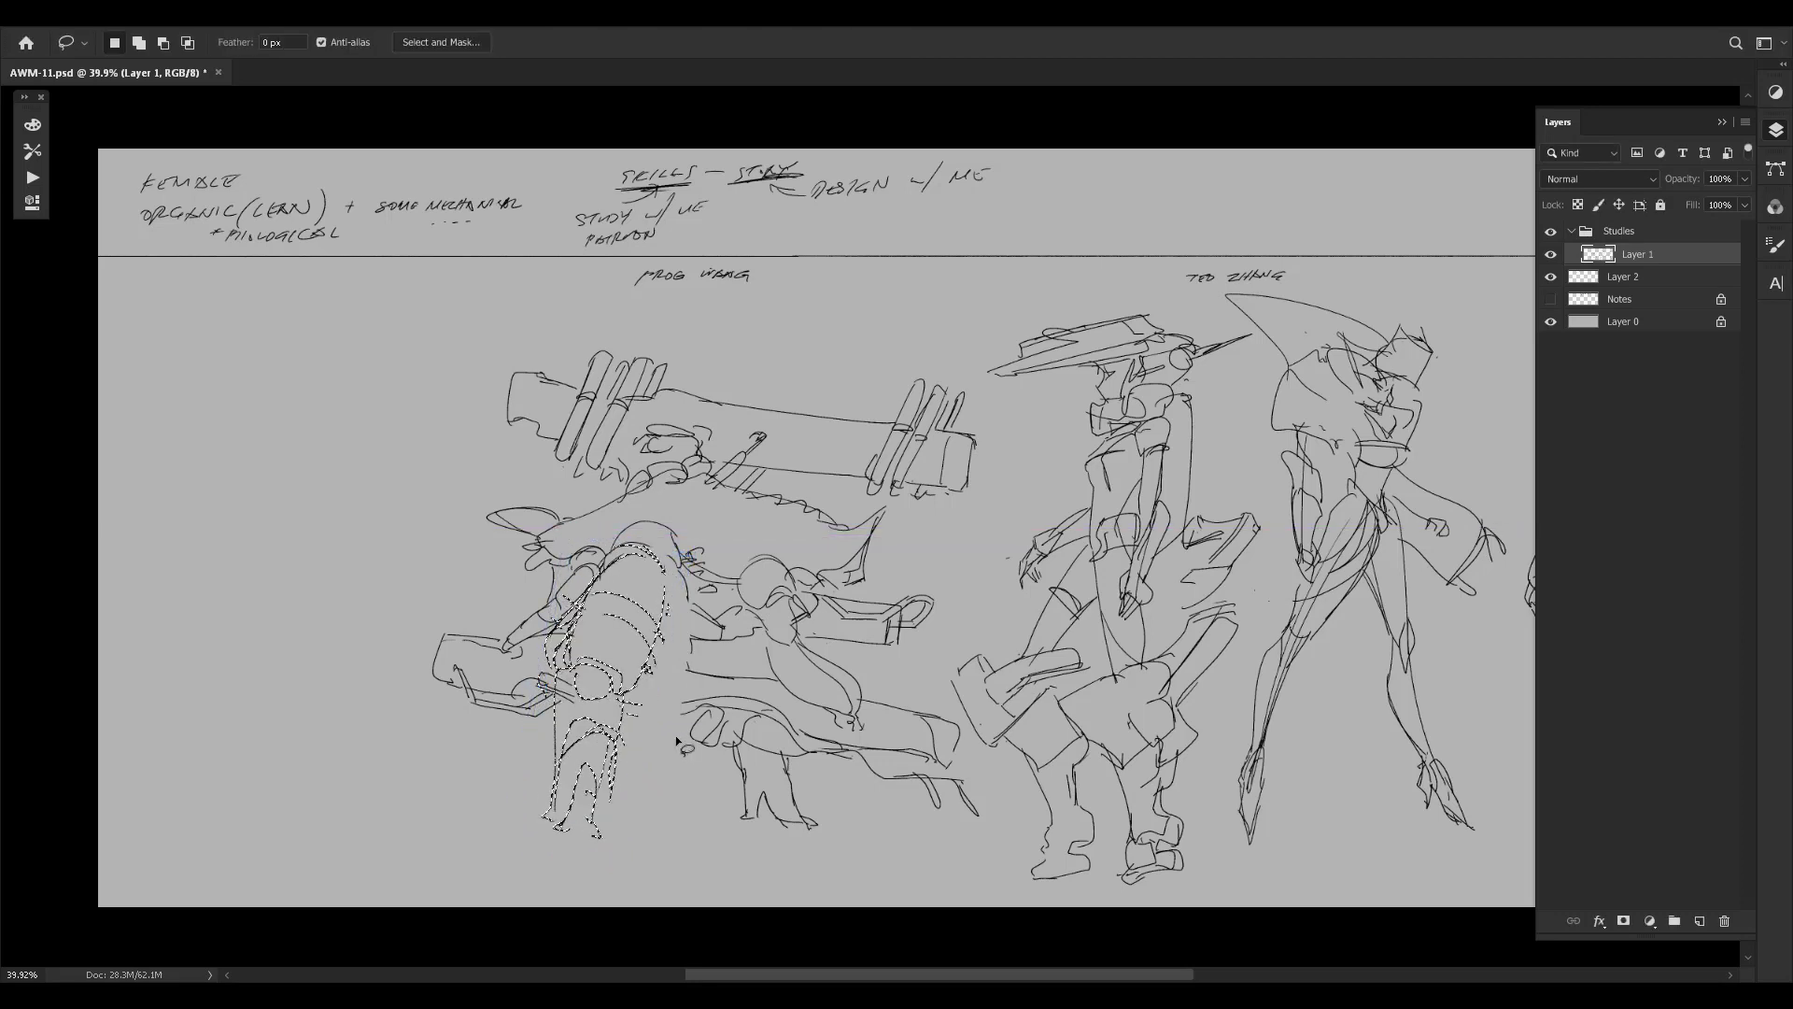
pyautogui.moveTo(540, 852)
pyautogui.mouseDown()
pyautogui.moveTo(628, 857)
pyautogui.moveTo(542, 854)
pyautogui.moveTo(616, 735)
pyautogui.moveTo(613, 697)
pyautogui.moveTo(643, 669)
pyautogui.moveTo(628, 664)
pyautogui.mouseUp()
pyautogui.hotkey('ctrl', 'd')
pyautogui.hotkey('ctrl', 't')
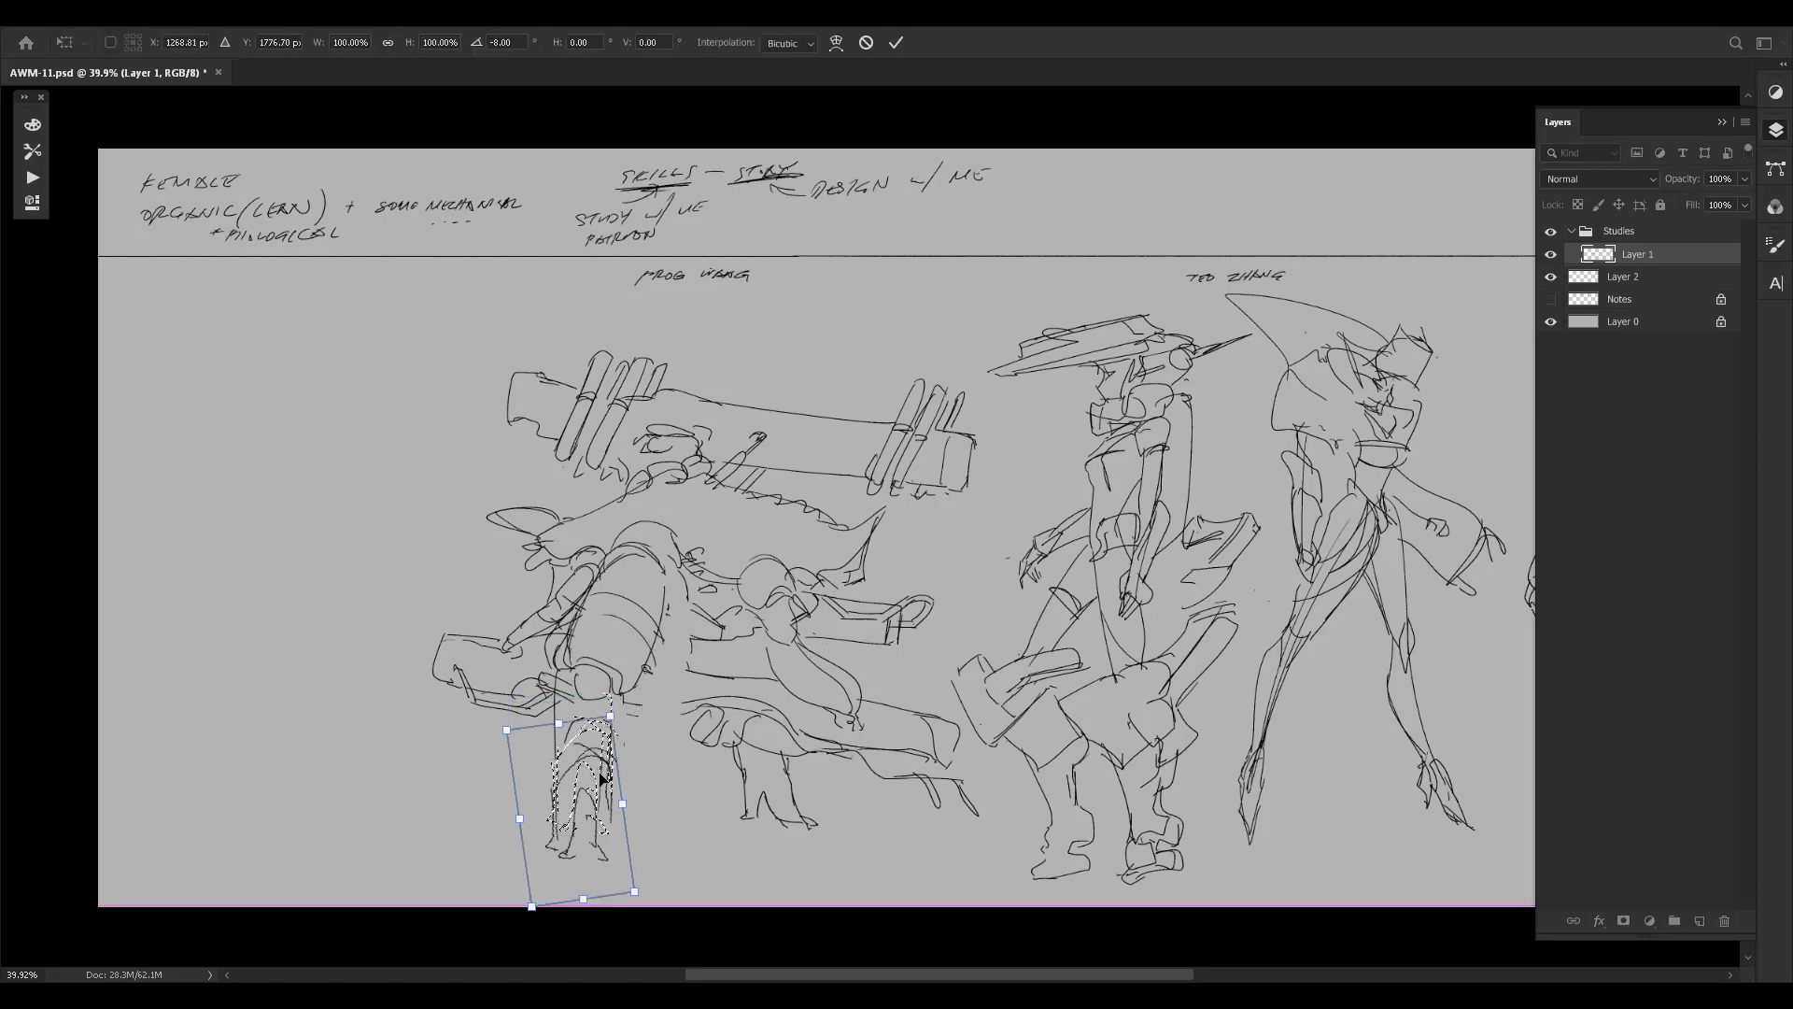
pyautogui.moveTo(579, 821)
pyautogui.mouseDown()
pyautogui.moveTo(587, 802)
pyautogui.moveTo(577, 815)
pyautogui.mouseUp()
pyautogui.press('Return')
pyautogui.hotkey('ctrl', 'd')
# Reduce the eraser size and clean up the overlapping lines between the forearm and the thigh.
pyautogui.moveTo(810, 781); pyautogui.dragTo(813, 792)
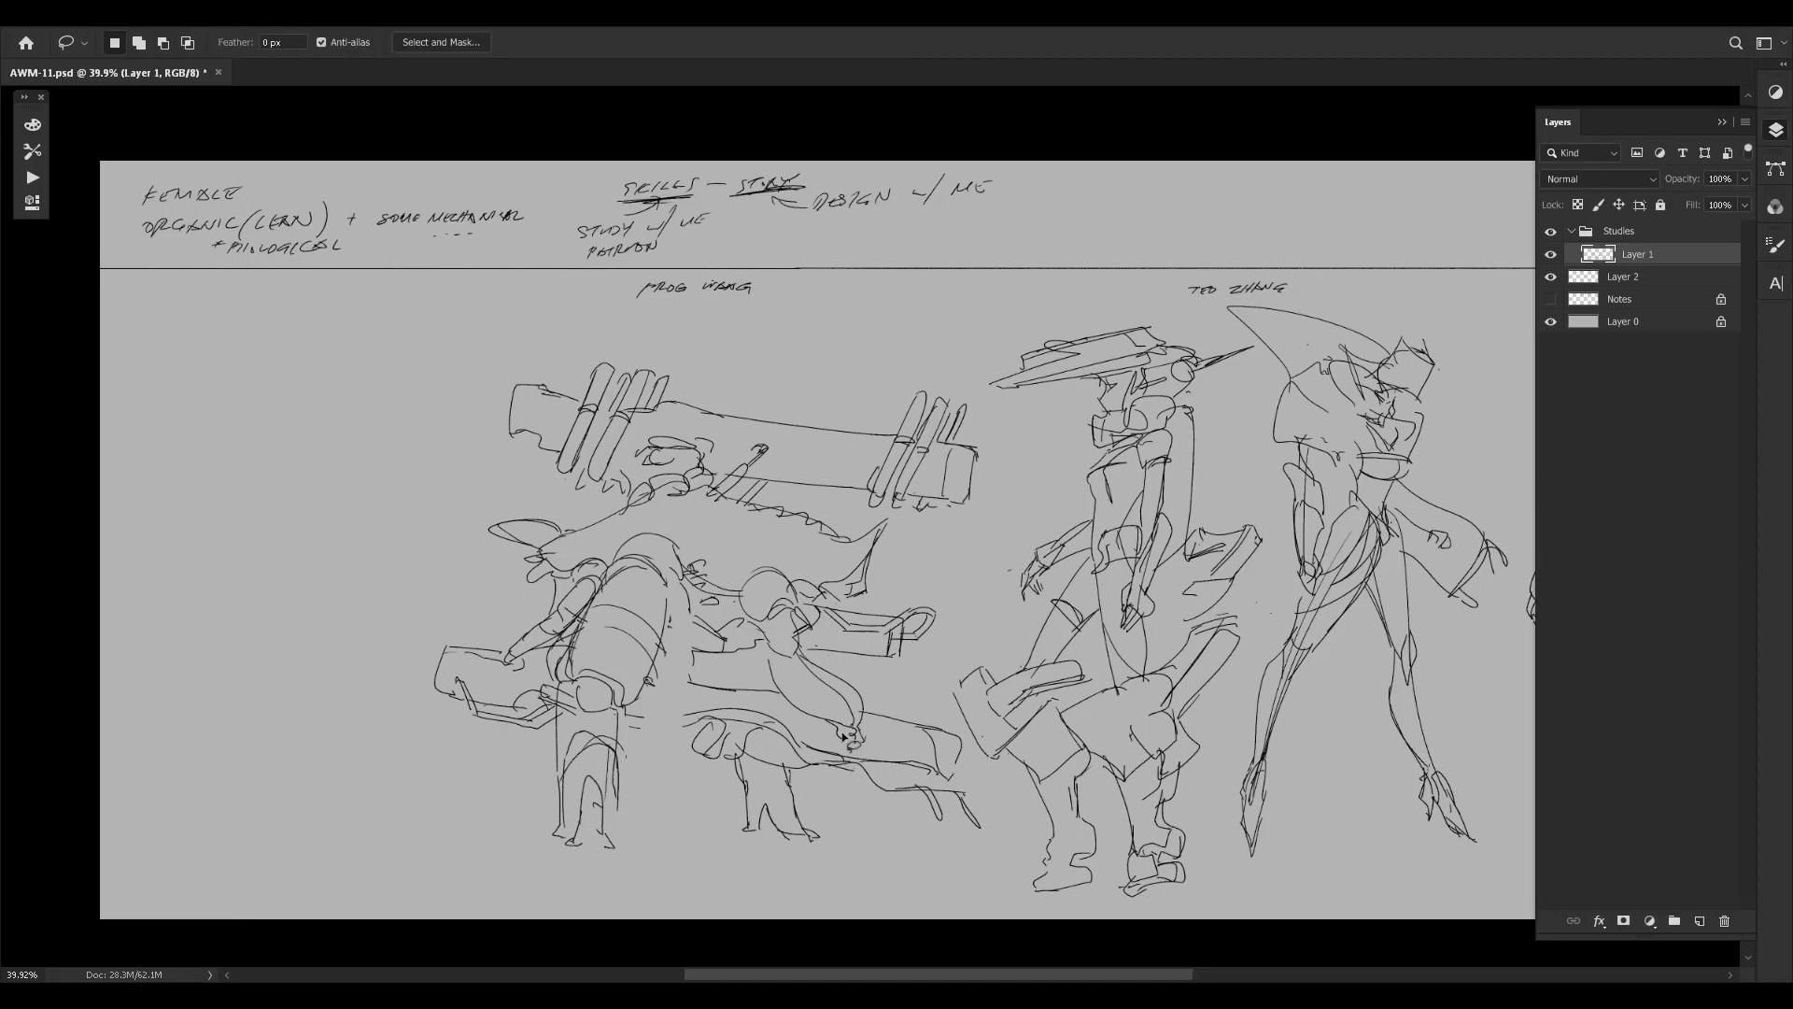
pyautogui.press('e')
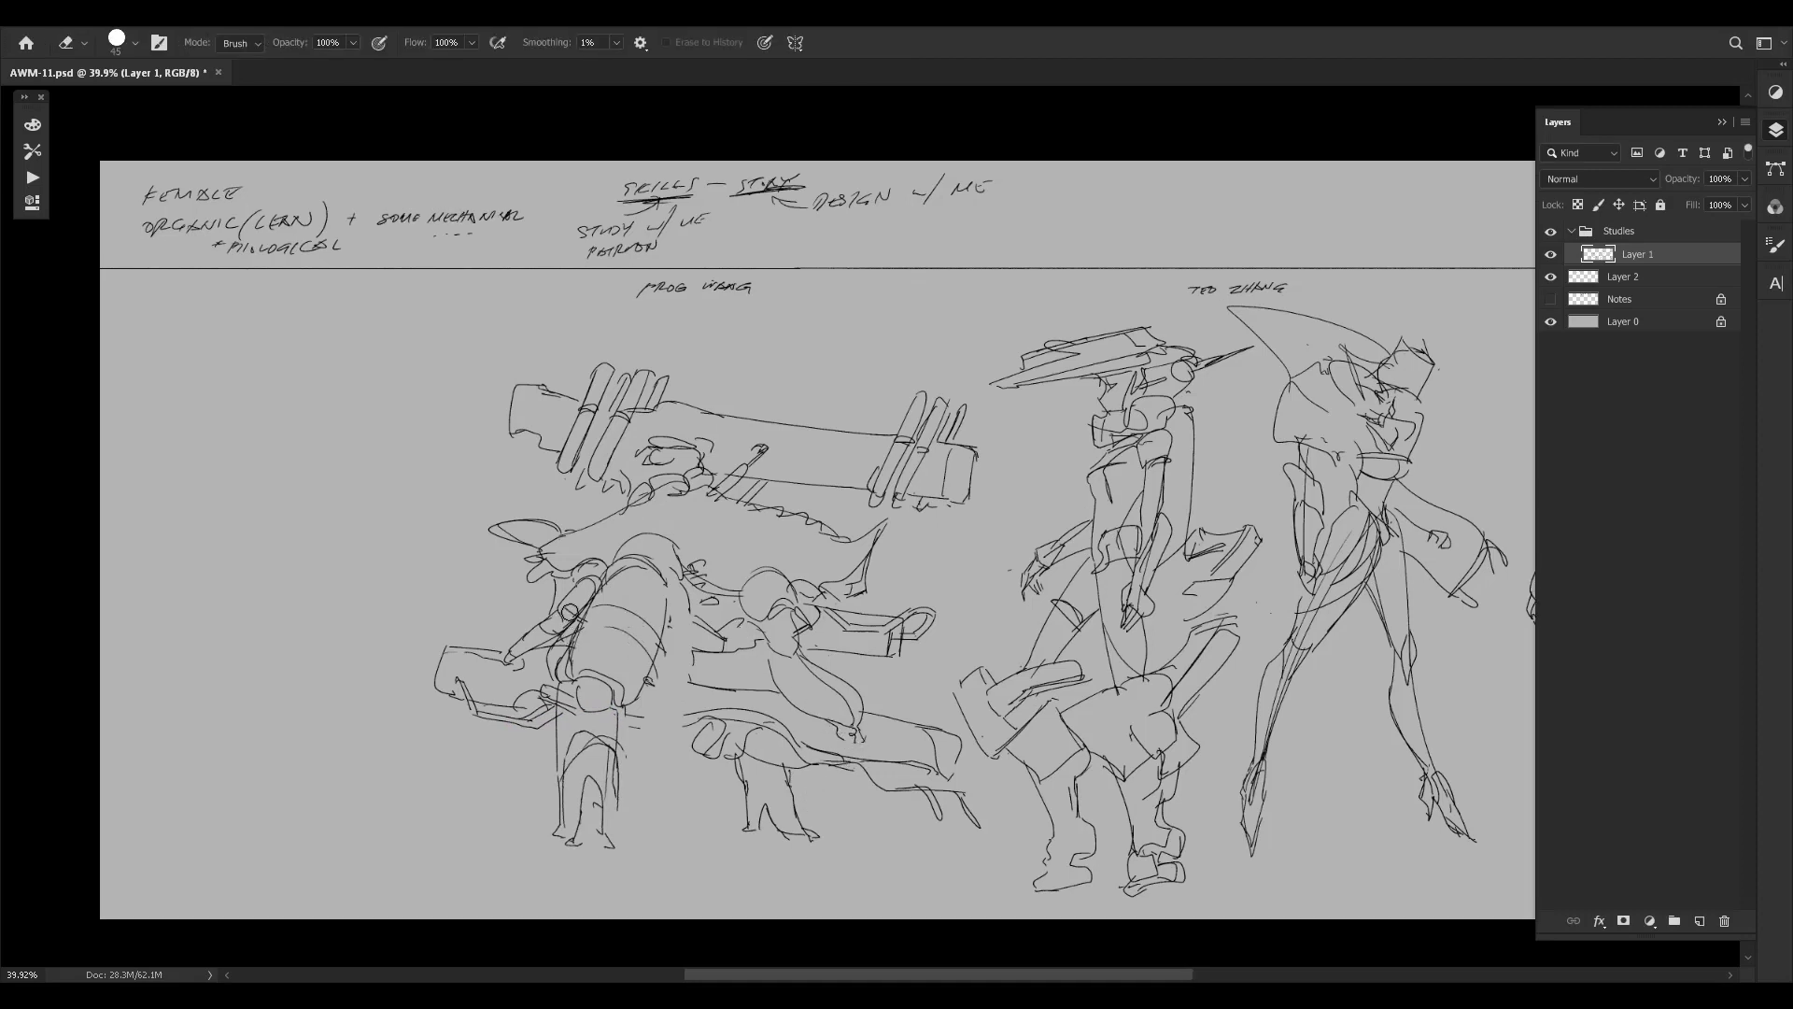
pyautogui.press('[')
pyautogui.press('[')
pyautogui.press('[')
pyautogui.press('[')
pyautogui.press('b')
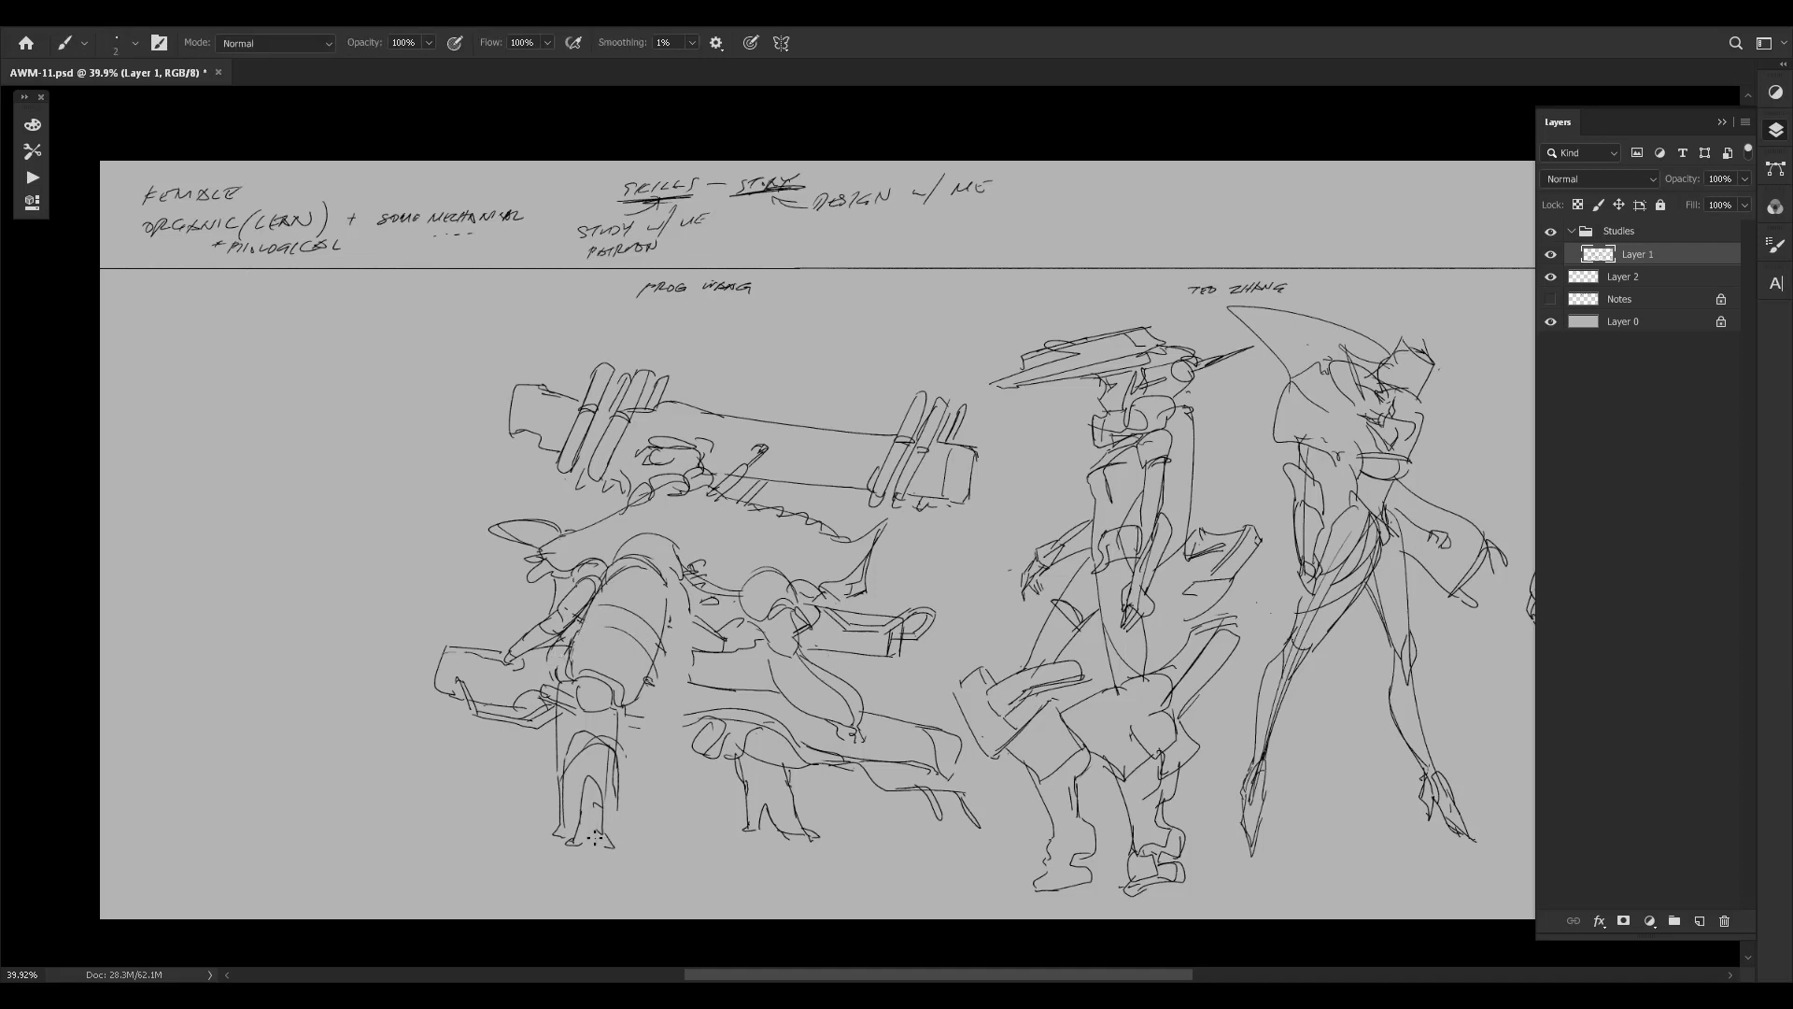
# Draw loose horizontal ground lines beneath the creature's front and rear feet, redoing the strokes that miss.
pyautogui.moveTo(494, 827); pyautogui.dragTo(817, 828)
pyautogui.hotkey('ctrl', 'z')
pyautogui.moveTo(493, 822); pyautogui.dragTo(563, 834)
pyautogui.moveTo(507, 816); pyautogui.dragTo(948, 848)
pyautogui.hotkey('ctrl', 'z')
pyautogui.moveTo(576, 852); pyautogui.dragTo(959, 846)
pyautogui.hotkey('ctrl', 'z')
pyautogui.moveTo(639, 852); pyautogui.dragTo(937, 842)
pyautogui.moveTo(838, 839); pyautogui.dragTo(961, 846)
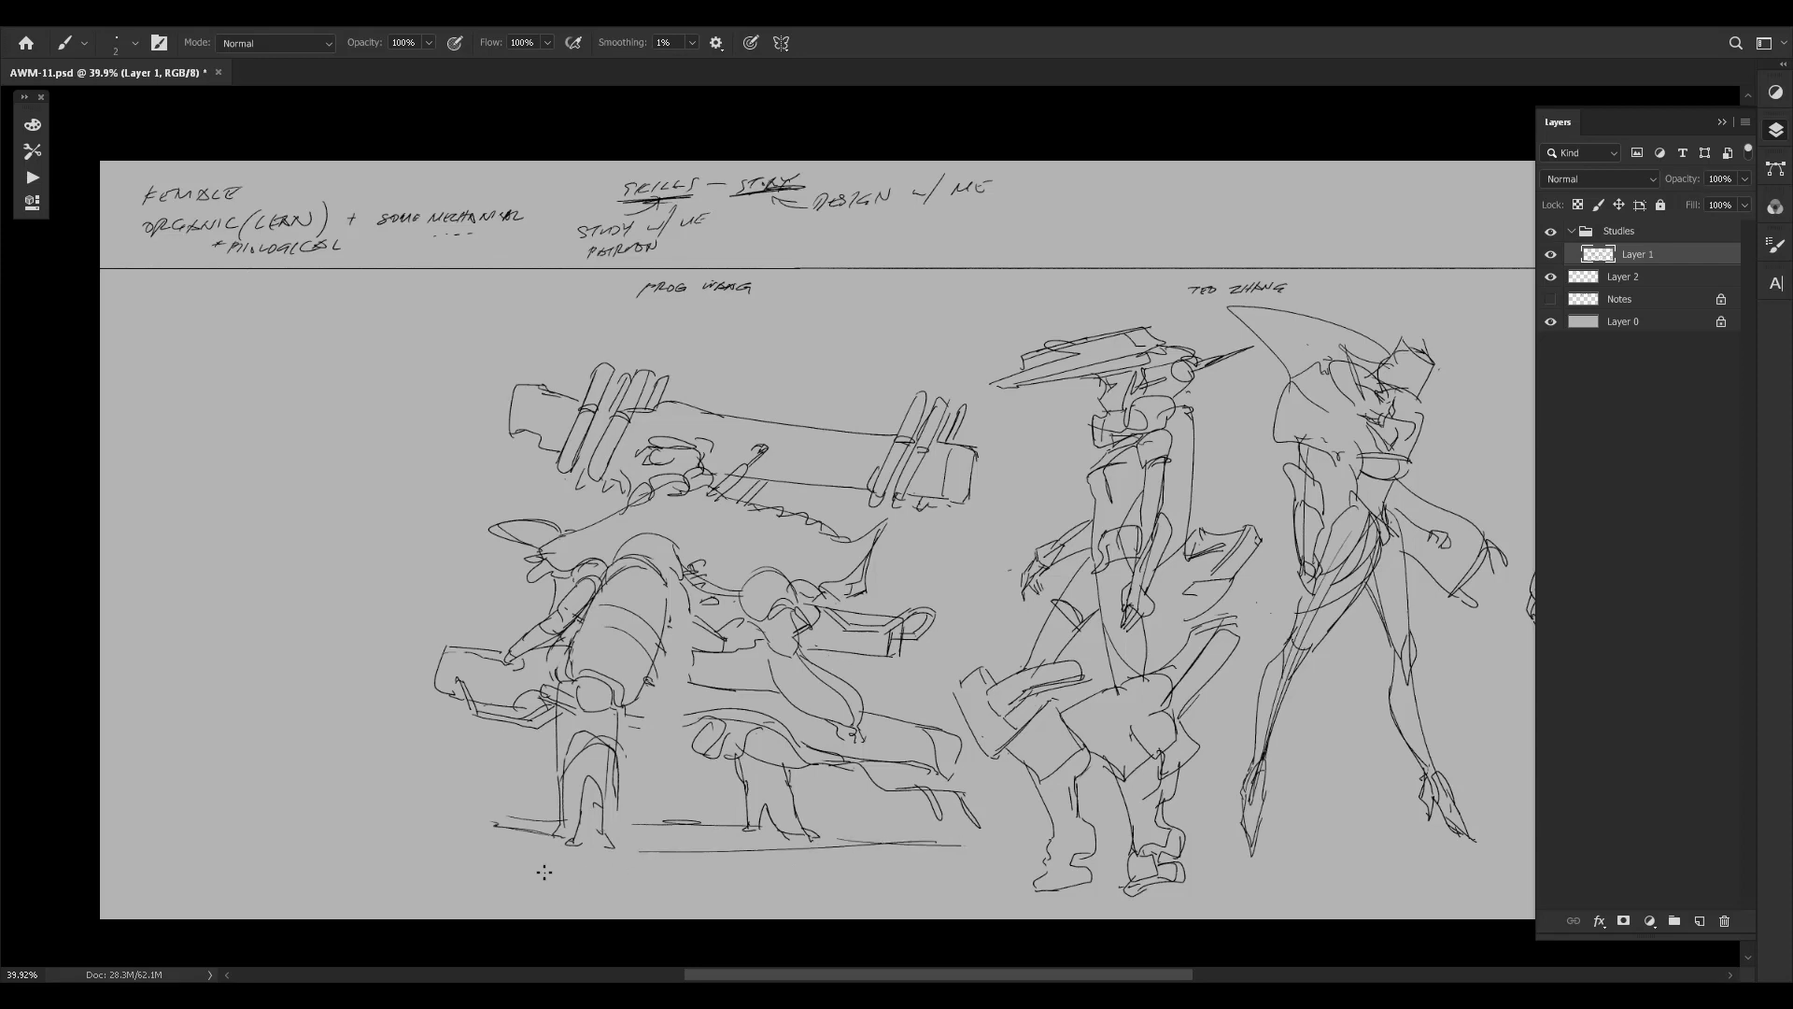
pyautogui.hotkey('ctrl', 'alt', 'i')
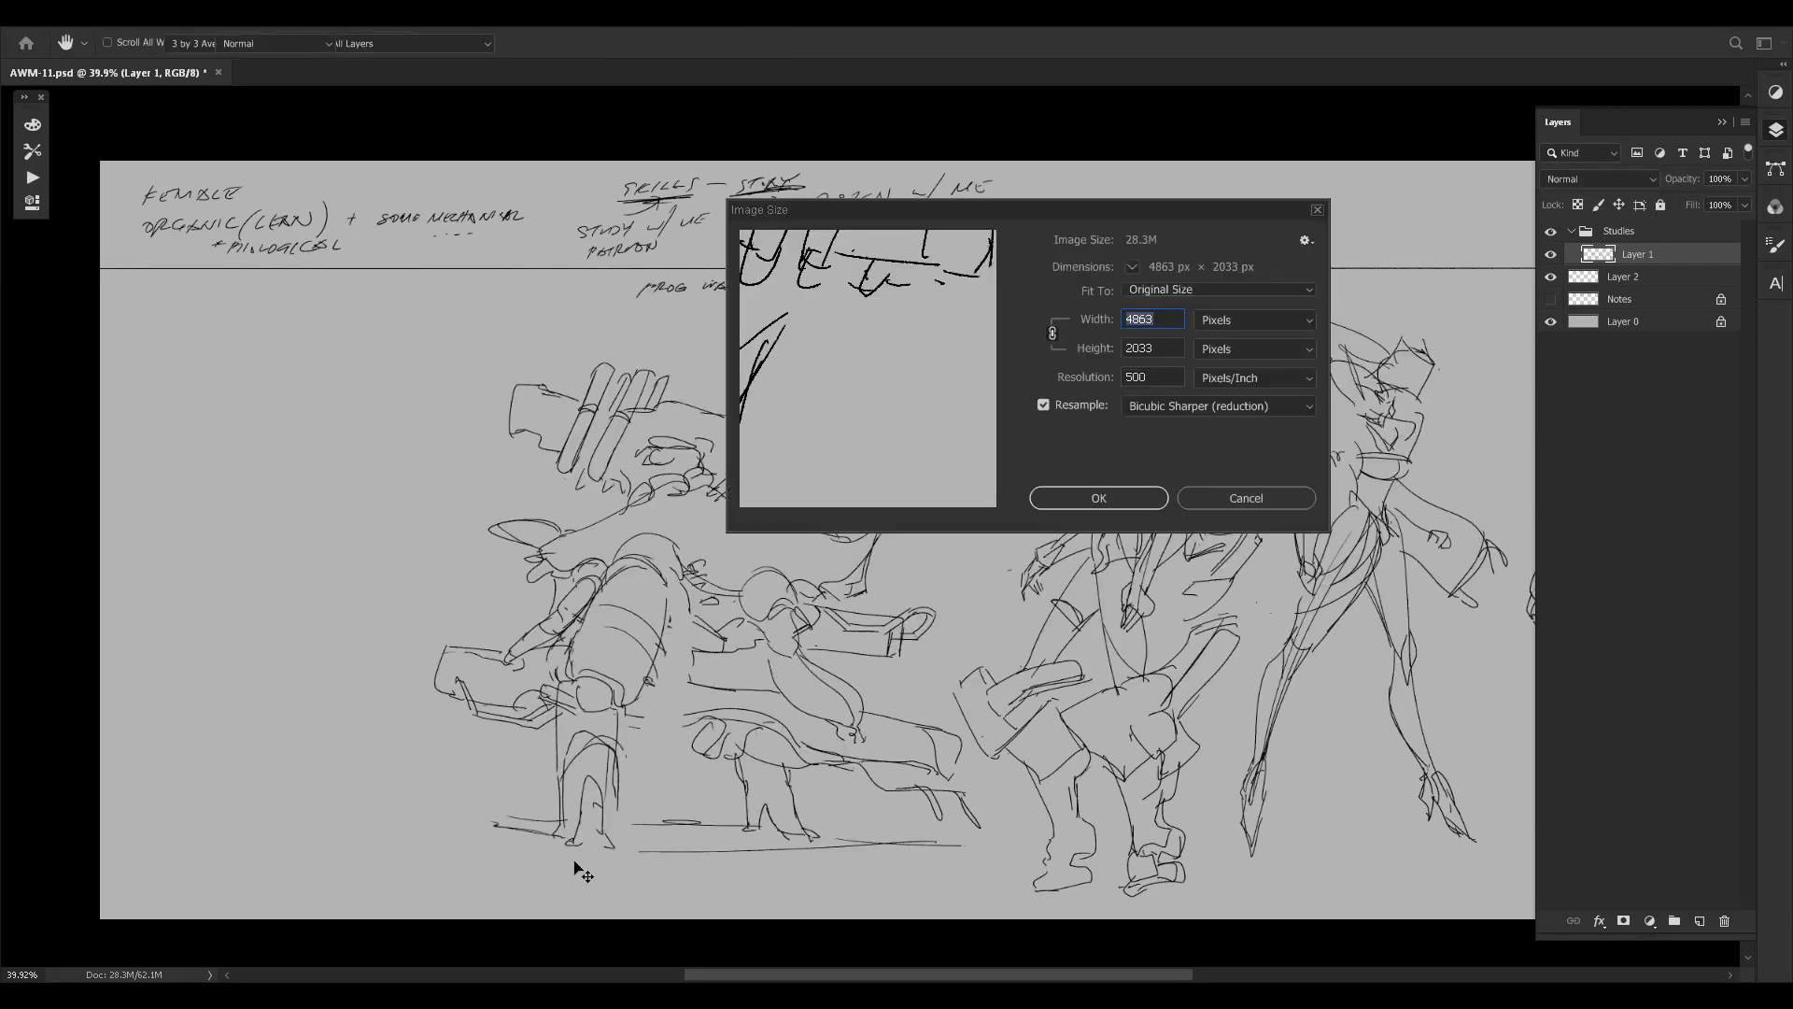
pyautogui.press('Escape')
pyautogui.moveTo(1205, 626); pyautogui.dragTo(1198, 554)
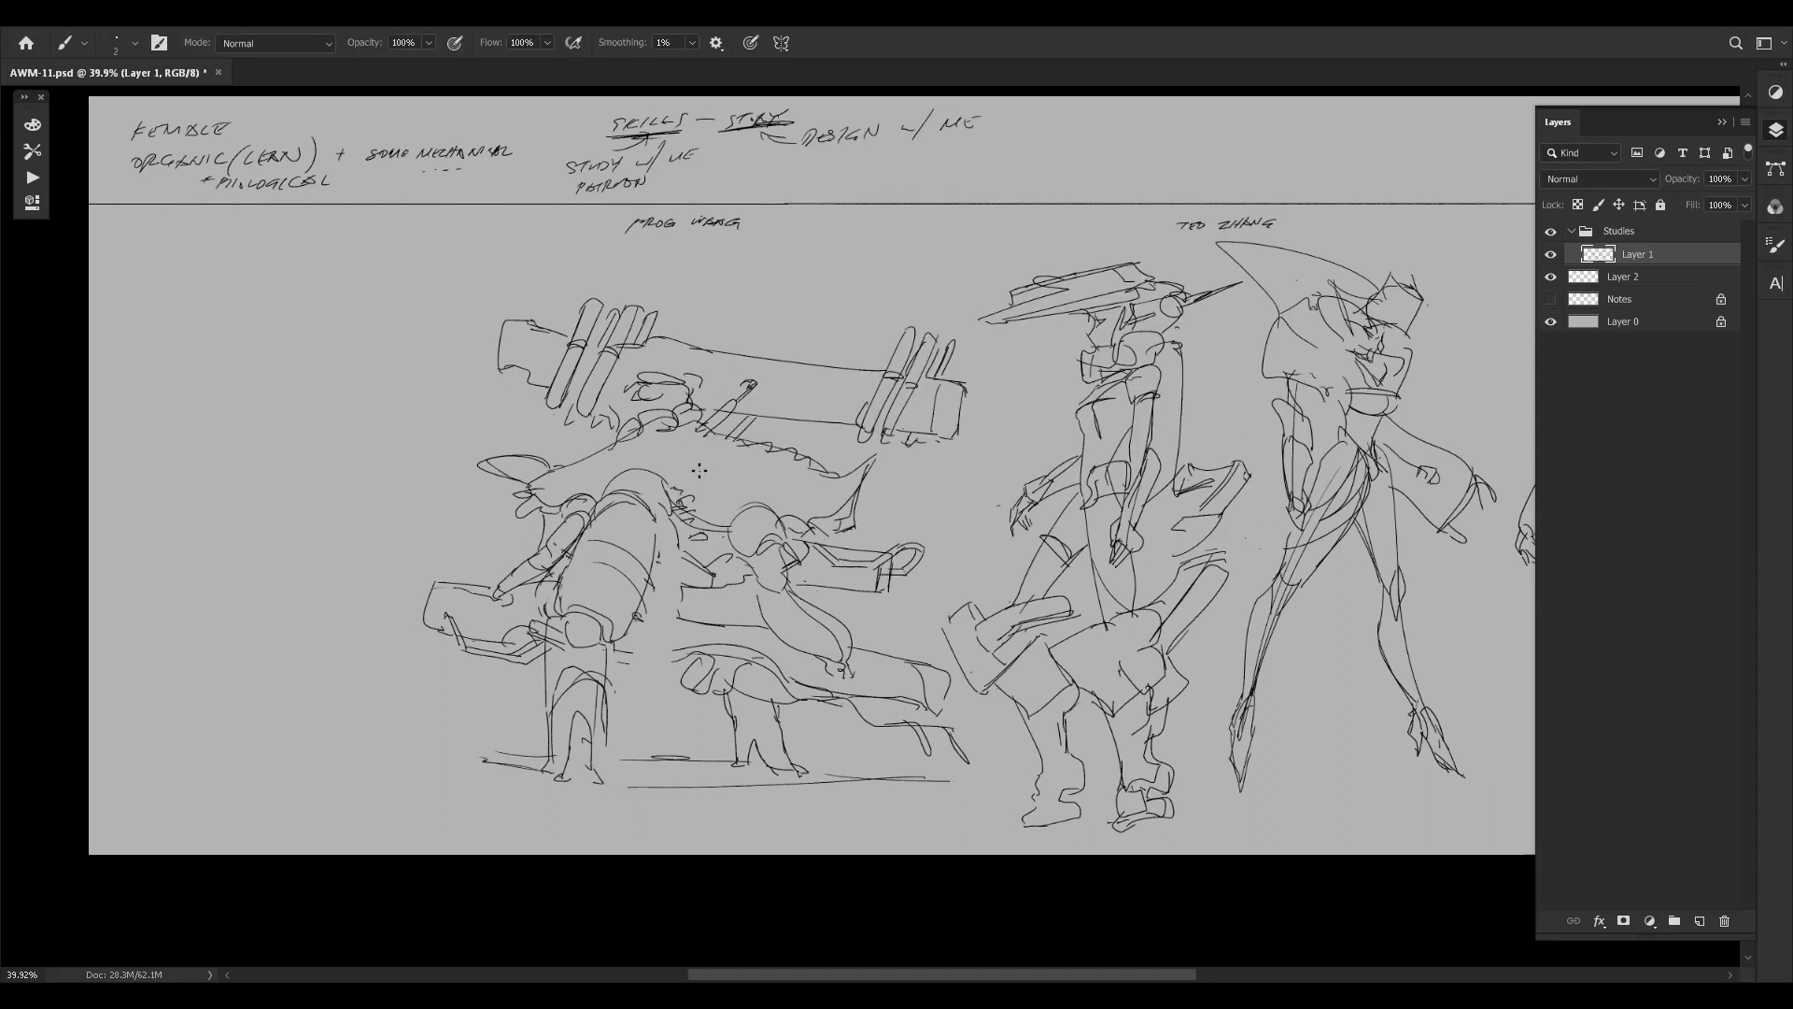
# Add a row of short curved rib strokes along the creature's upper body and check the sketch by toggling layer visibility.
pyautogui.moveTo(703, 444); pyautogui.dragTo(665, 462)
pyautogui.moveTo(721, 447)
pyautogui.mouseDown()
pyautogui.moveTo(685, 469)
pyautogui.moveTo(705, 469)
pyautogui.mouseUp()
pyautogui.moveTo(744, 460); pyautogui.dragTo(736, 471)
pyautogui.click(759, 480)
pyautogui.hotkey('ctrl', ',')
pyautogui.hotkey('ctrl', ',')
# Sketch curved connecting forms behind the front leg and small segment details along the lower form's underside.
pyautogui.moveTo(646, 586); pyautogui.dragTo(686, 587)
pyautogui.hotkey('ctrl', 'z')
pyautogui.moveTo(648, 582)
pyautogui.mouseDown()
pyautogui.moveTo(700, 578)
pyautogui.moveTo(678, 594)
pyautogui.moveTo(665, 580)
pyautogui.moveTo(745, 636)
pyautogui.moveTo(683, 611)
pyautogui.moveTo(677, 592)
pyautogui.moveTo(738, 623)
pyautogui.moveTo(672, 578)
pyautogui.moveTo(744, 635)
pyautogui.mouseUp()
pyautogui.hotkey('ctrl', 'z')
pyautogui.moveTo(663, 612)
pyautogui.mouseDown()
pyautogui.moveTo(685, 598)
pyautogui.moveTo(691, 618)
pyautogui.mouseUp()
pyautogui.moveTo(672, 607); pyautogui.dragTo(738, 639)
pyautogui.moveTo(615, 650); pyautogui.dragTo(710, 657)
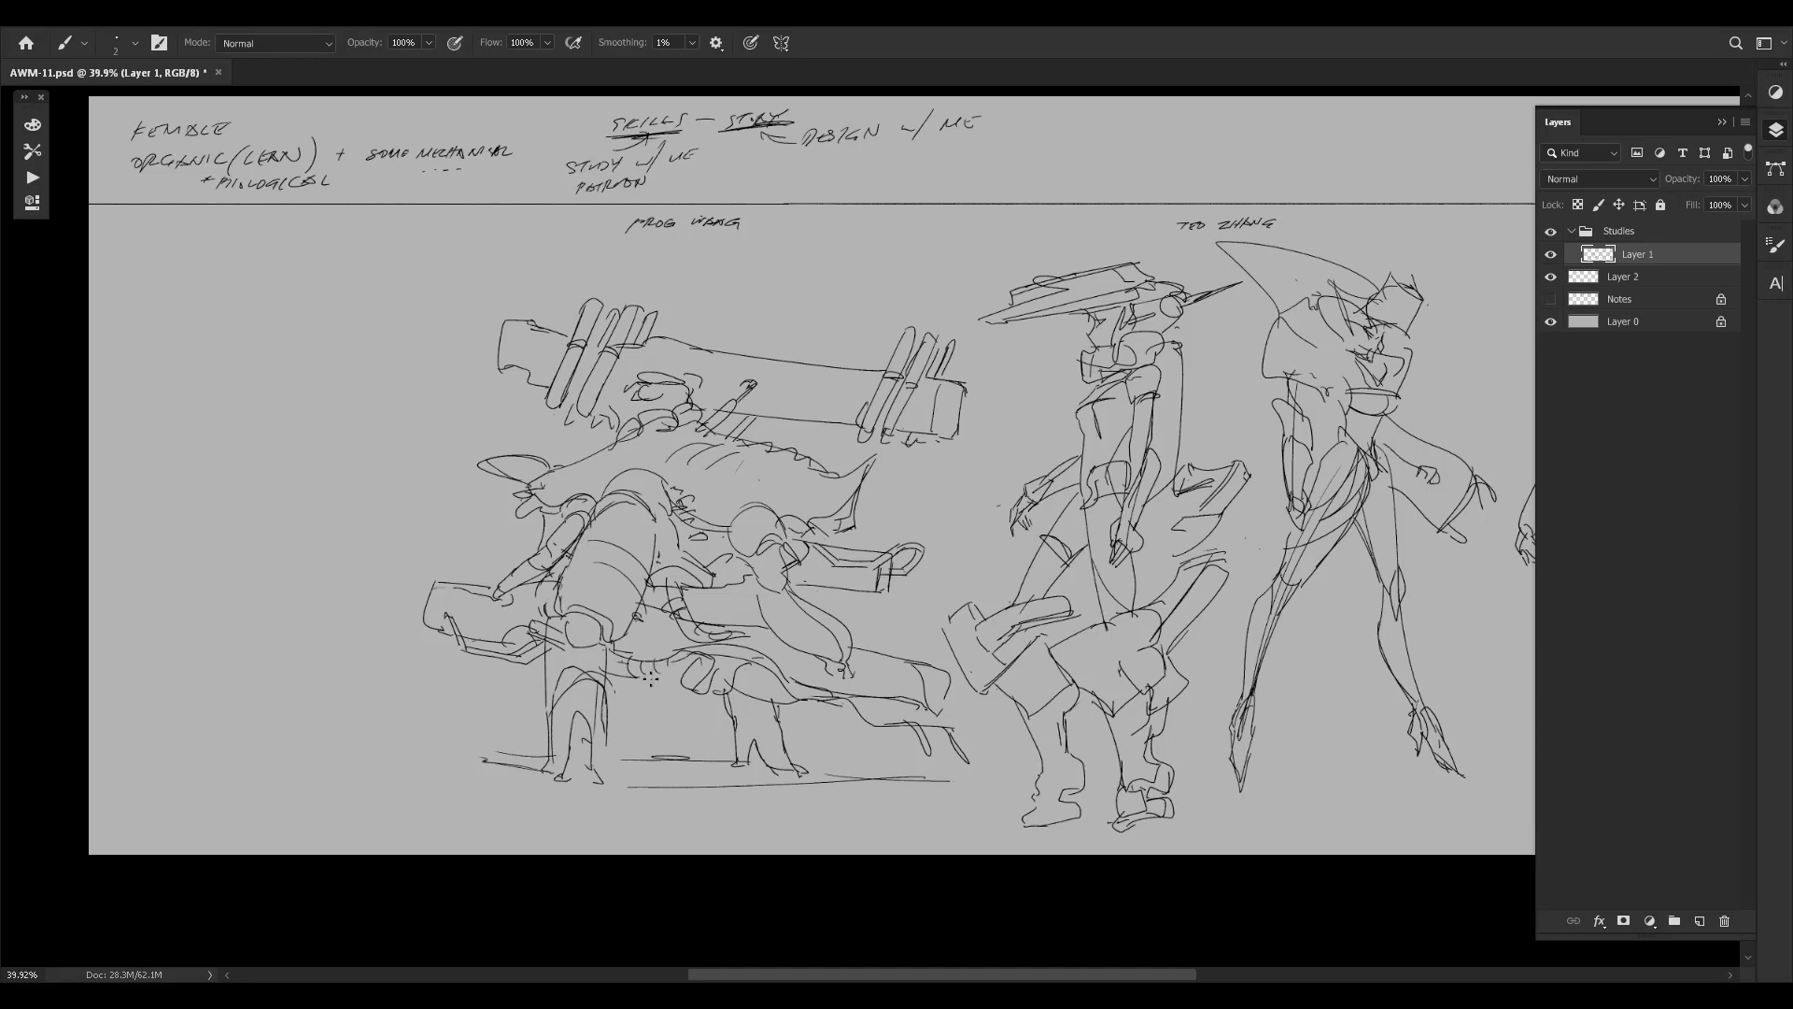
pyautogui.hotkey('ctrl', ',')
pyautogui.hotkey('ctrl', ',')
# Extend and reinforce the ground lines around the creature's front foot and below the rear foot, undoing stray strokes.
pyautogui.moveTo(844, 721)
pyautogui.mouseDown()
pyautogui.moveTo(936, 718)
pyautogui.moveTo(776, 650)
pyautogui.mouseUp()
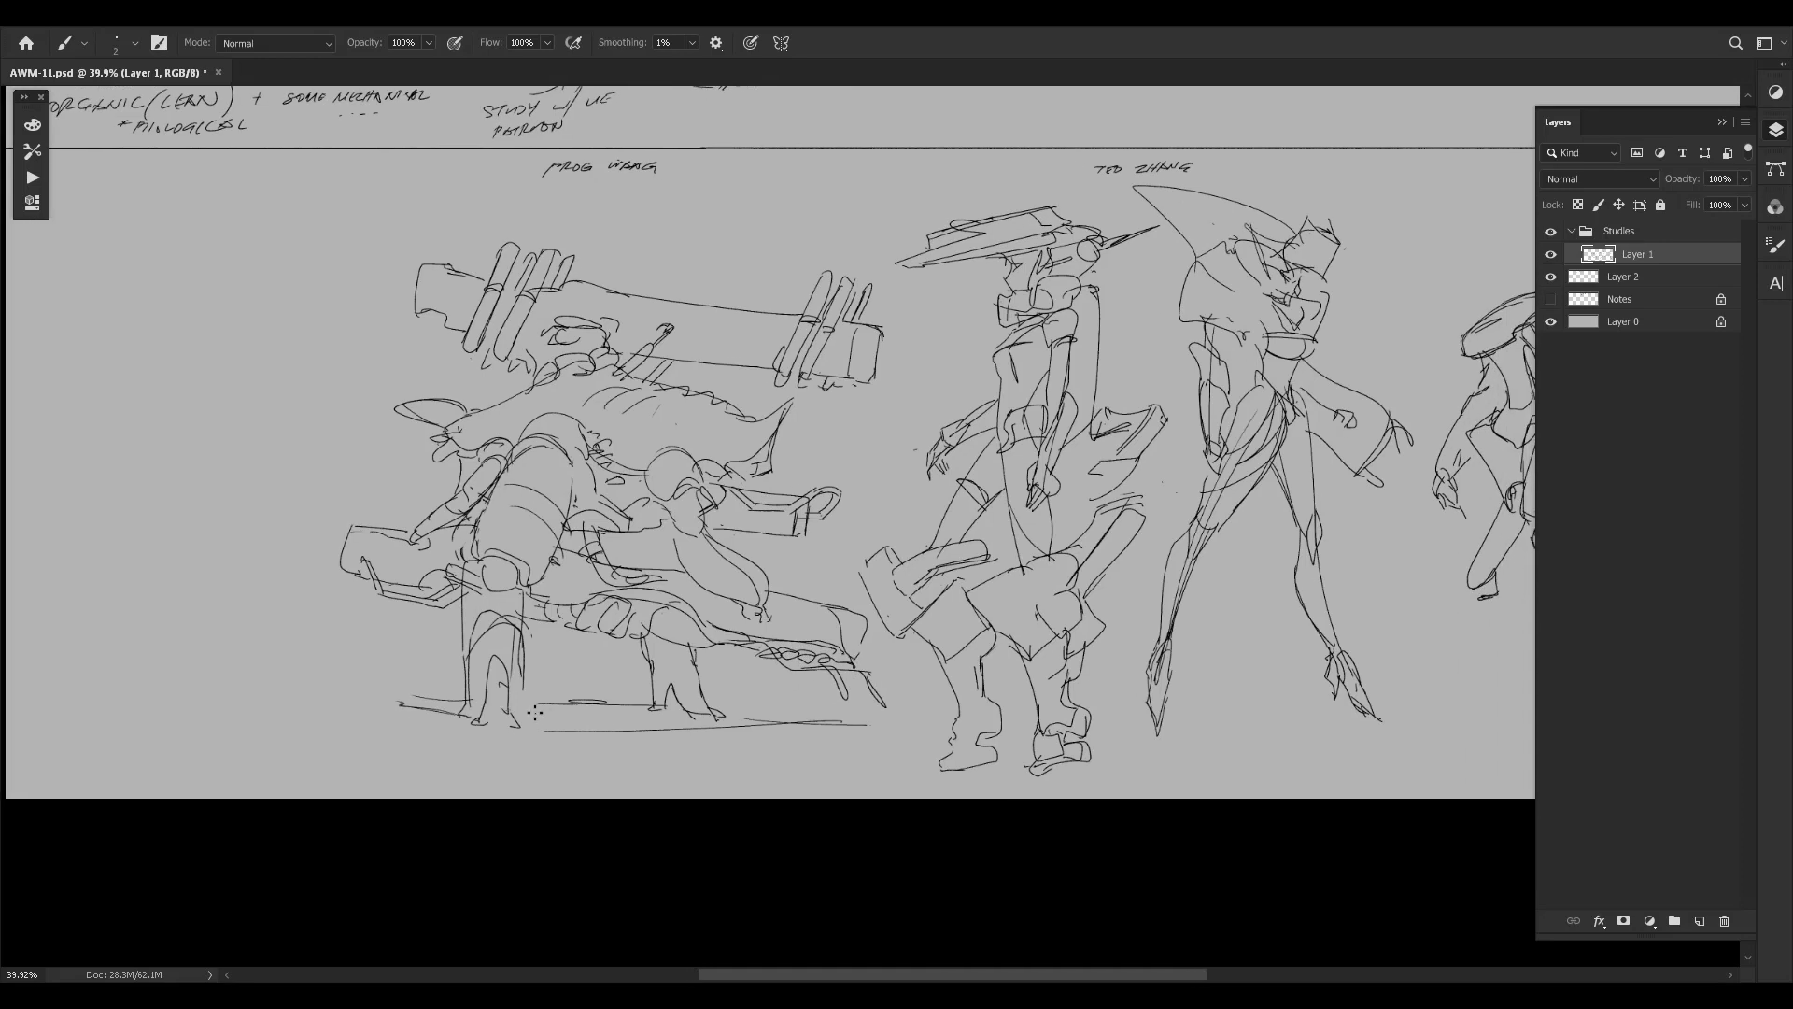
pyautogui.moveTo(535, 711); pyautogui.dragTo(707, 724)
pyautogui.moveTo(514, 727)
pyautogui.mouseDown()
pyautogui.moveTo(612, 728)
pyautogui.moveTo(525, 728)
pyautogui.moveTo(604, 716)
pyautogui.mouseUp()
pyautogui.hotkey('ctrl', 'z')
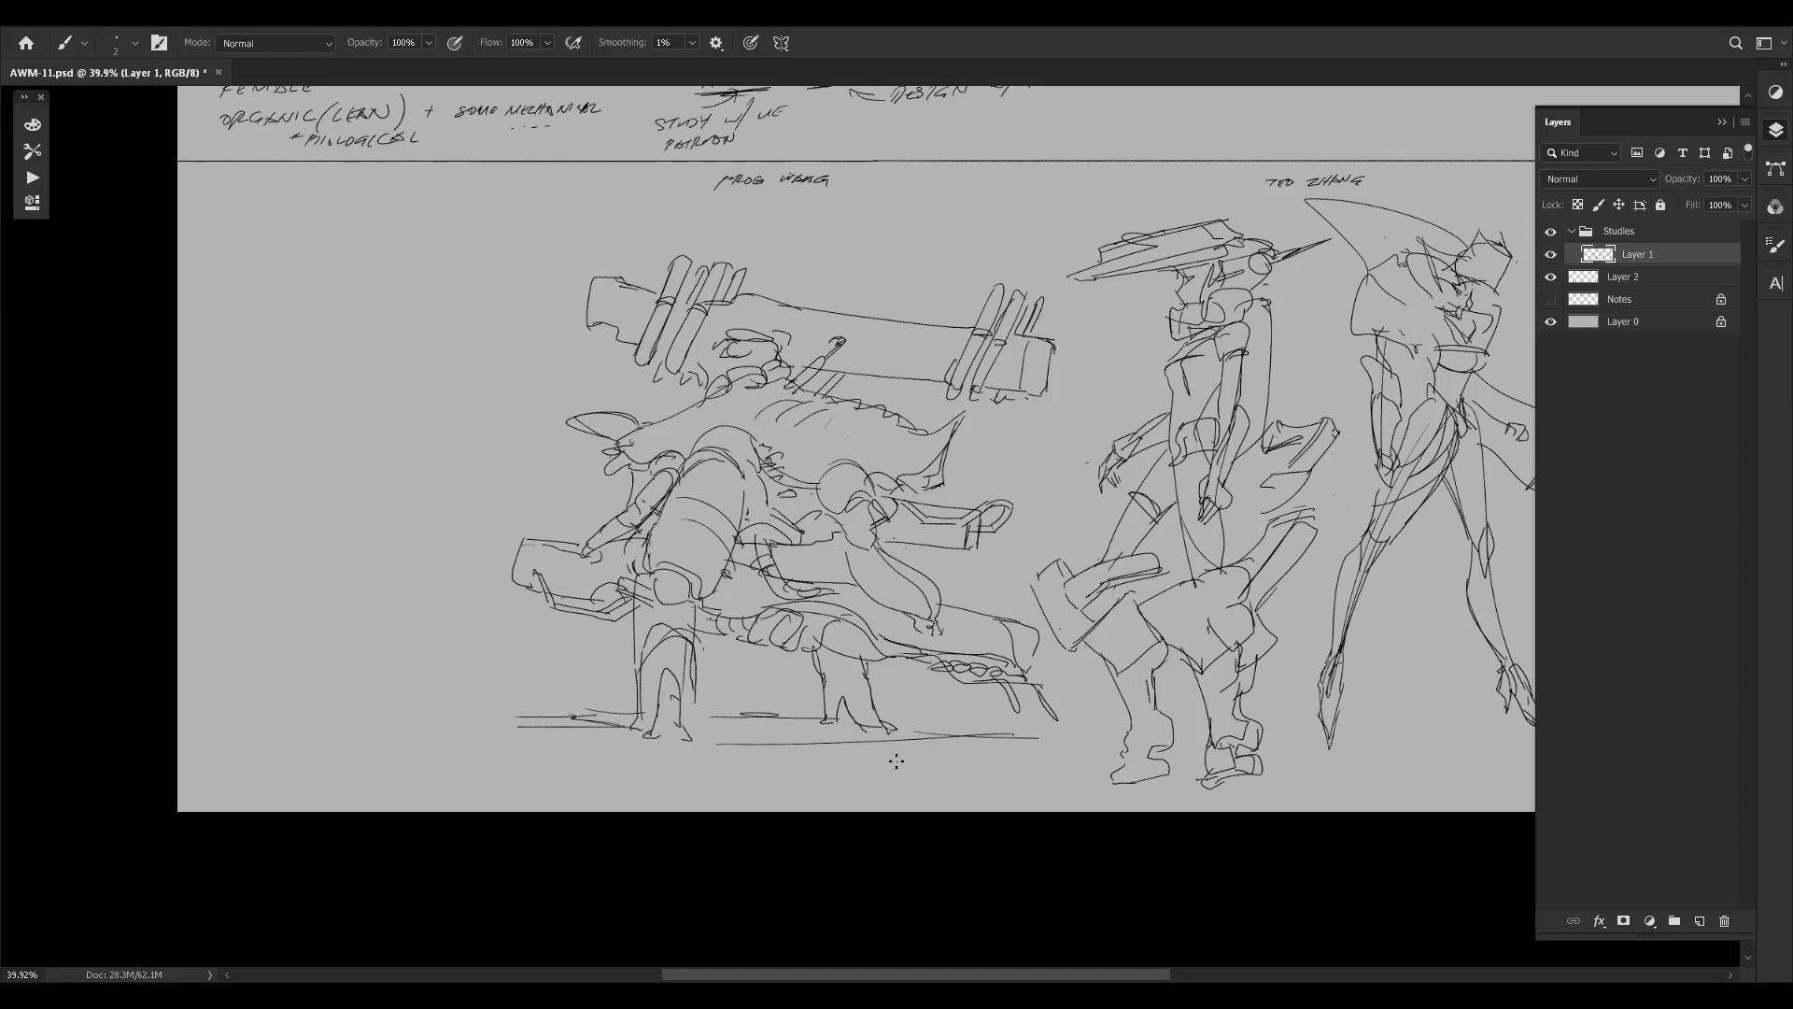
pyautogui.moveTo(736, 755); pyautogui.dragTo(1007, 757)
pyautogui.hotkey('ctrl', 'z')
pyautogui.hotkey('ctrl', 'z')
pyautogui.moveTo(810, 753)
pyautogui.mouseDown()
pyautogui.moveTo(1027, 756)
pyautogui.moveTo(1015, 746)
pyautogui.mouseUp()
pyautogui.moveTo(885, 737); pyautogui.dragTo(1041, 743)
pyautogui.hotkey('ctrl', ',')
pyautogui.hotkey('ctrl', ',')
# Lasso the whole creature sketch, move it about 73 px to the left away from the hat-wearing figure, and deselect it.
pyautogui.press('z')
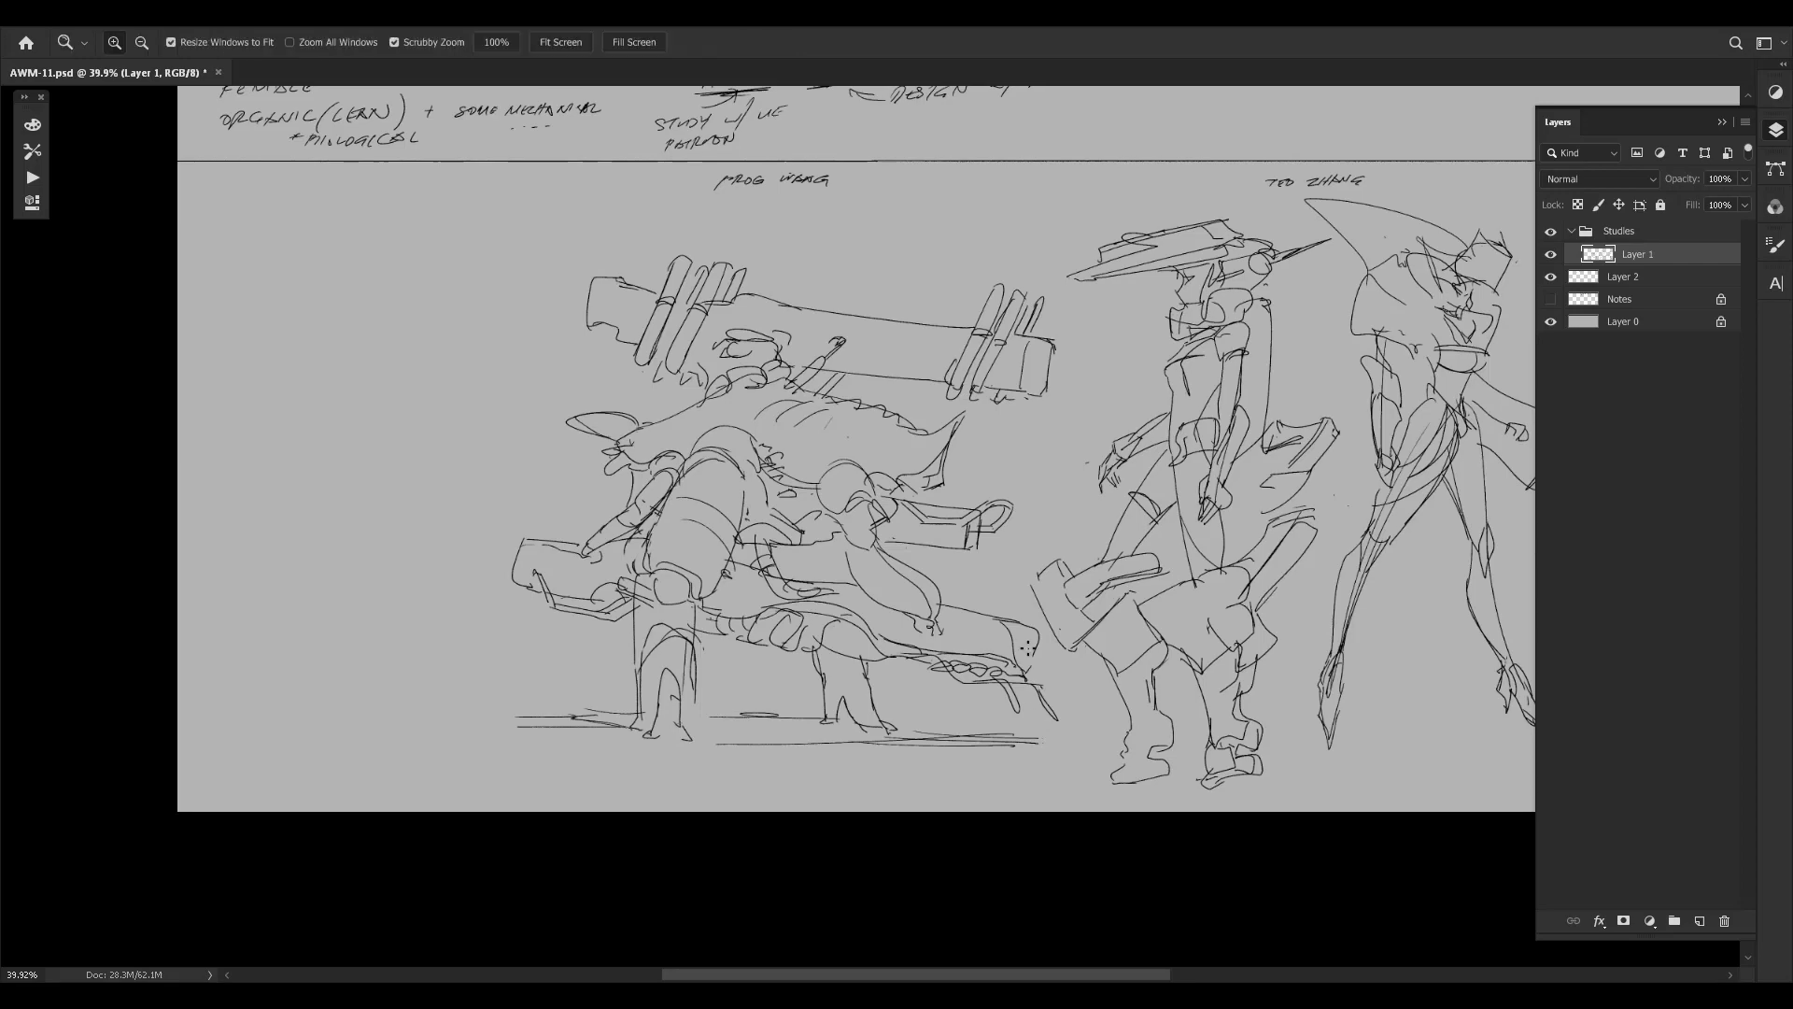
pyautogui.moveTo(1022, 439)
pyautogui.mouseDown()
pyautogui.moveTo(1053, 460)
pyautogui.moveTo(1002, 467)
pyautogui.mouseUp()
pyautogui.moveTo(1147, 460); pyautogui.dragTo(999, 508)
pyautogui.moveTo(902, 516)
pyautogui.mouseDown()
pyautogui.moveTo(928, 513)
pyautogui.moveTo(888, 524)
pyautogui.moveTo(991, 475)
pyautogui.mouseUp()
pyautogui.press('b')
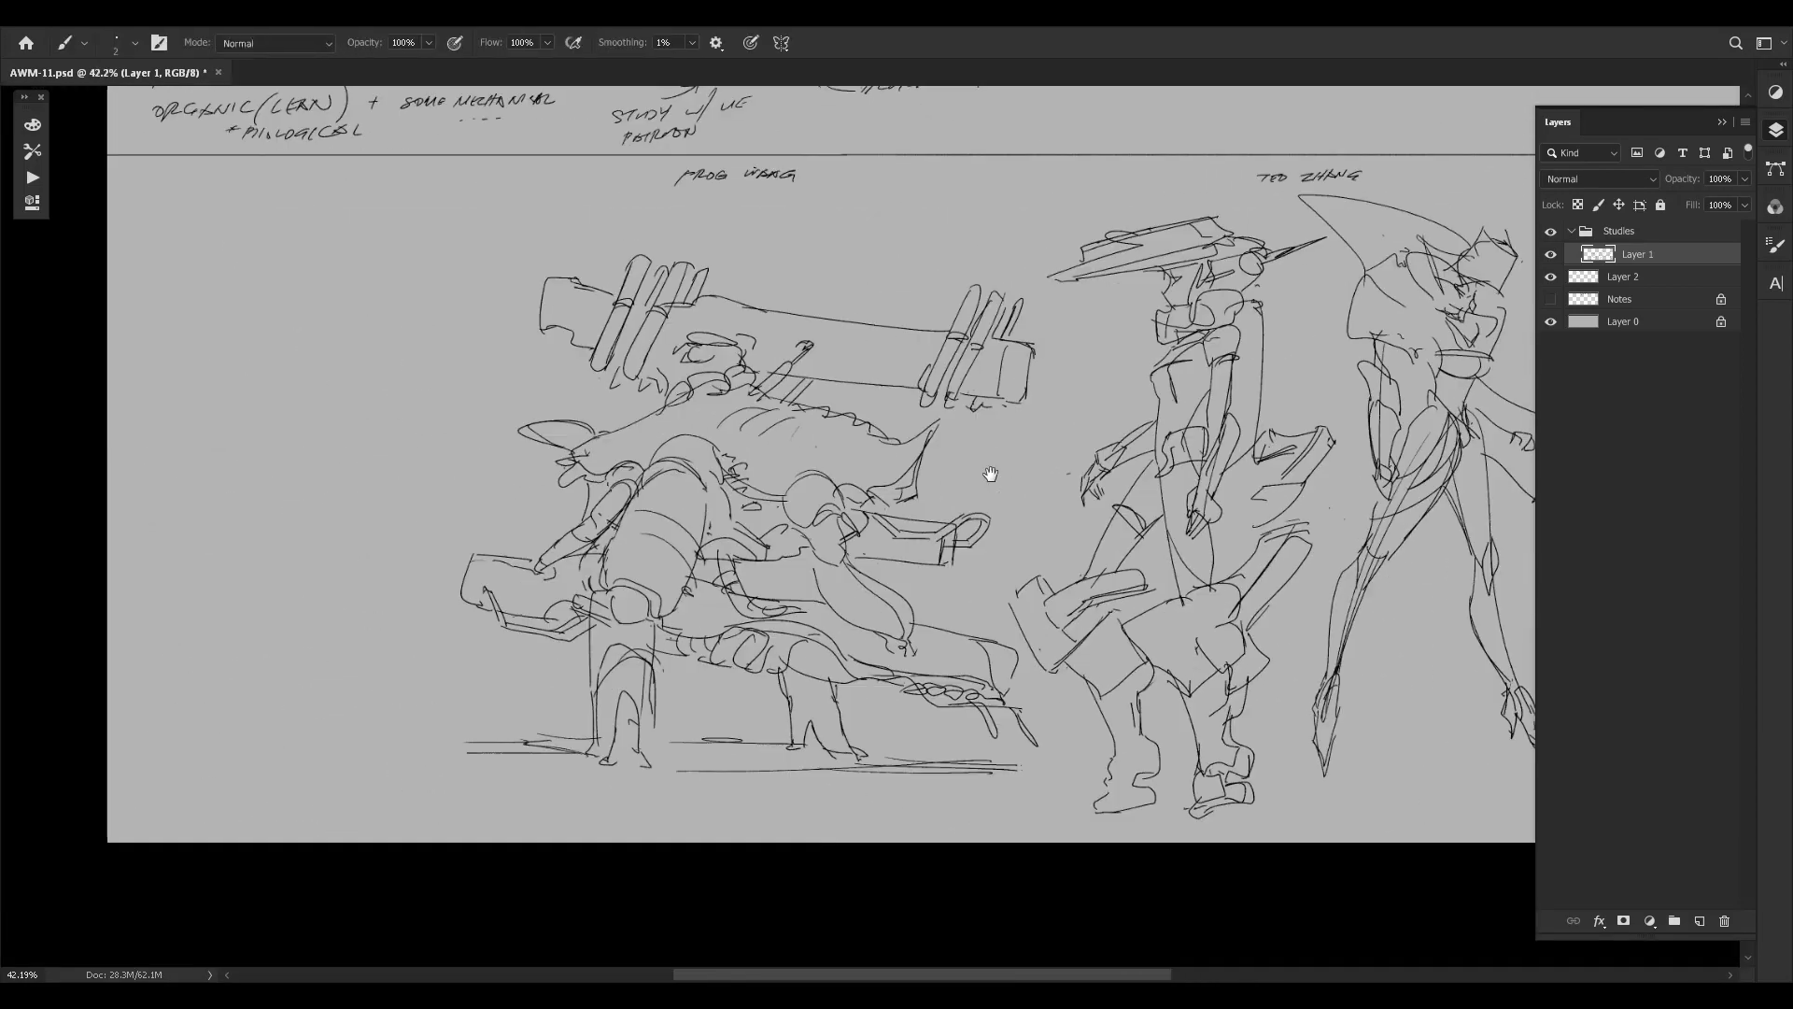
pyautogui.press('l')
pyautogui.moveTo(1012, 542)
pyautogui.mouseDown()
pyautogui.moveTo(994, 584)
pyautogui.moveTo(1047, 695)
pyautogui.moveTo(795, 865)
pyautogui.moveTo(355, 551)
pyautogui.moveTo(554, 250)
pyautogui.moveTo(840, 217)
pyautogui.moveTo(1033, 250)
pyautogui.moveTo(1053, 372)
pyautogui.mouseUp()
pyautogui.moveTo(967, 191)
pyautogui.mouseDown()
pyautogui.moveTo(1049, 295)
pyautogui.moveTo(1081, 375)
pyautogui.moveTo(996, 589)
pyautogui.moveTo(1062, 812)
pyautogui.moveTo(594, 839)
pyautogui.moveTo(353, 448)
pyautogui.moveTo(531, 227)
pyautogui.moveTo(858, 234)
pyautogui.moveTo(938, 261)
pyautogui.moveTo(967, 198)
pyautogui.mouseUp()
pyautogui.hotkey('ctrl', 't')
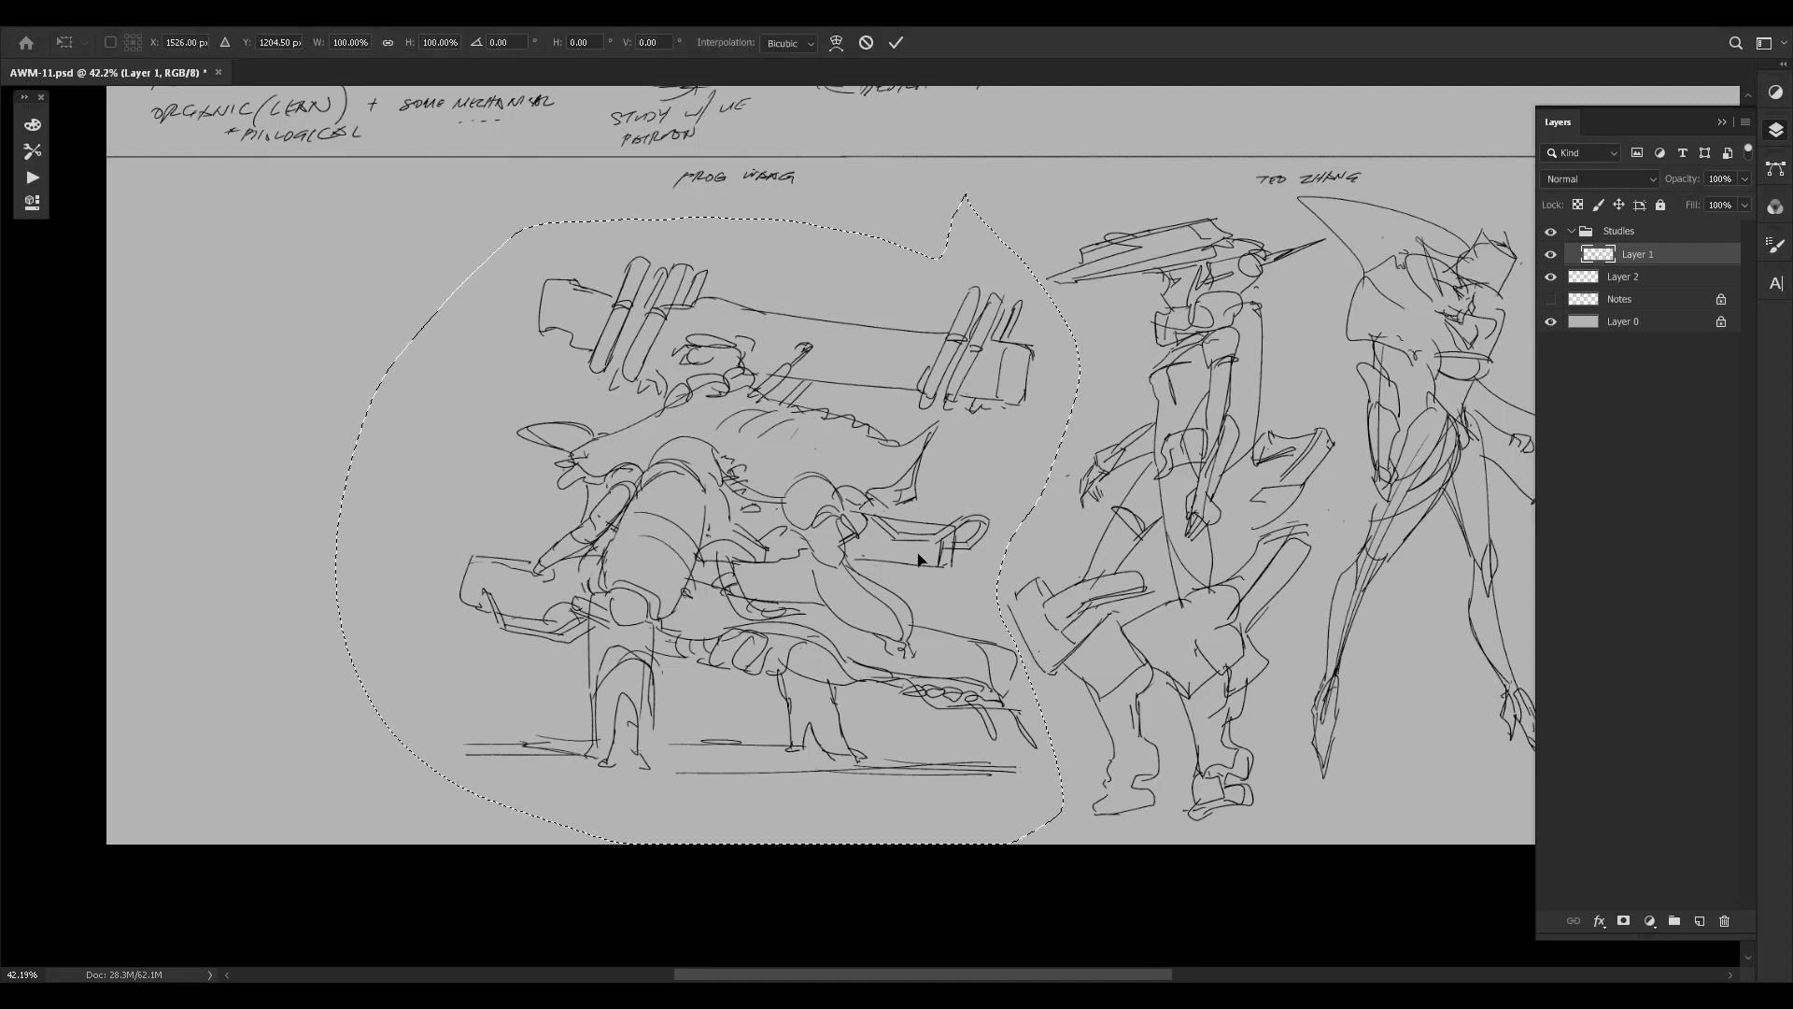
pyautogui.moveTo(889, 583); pyautogui.dragTo(861, 586)
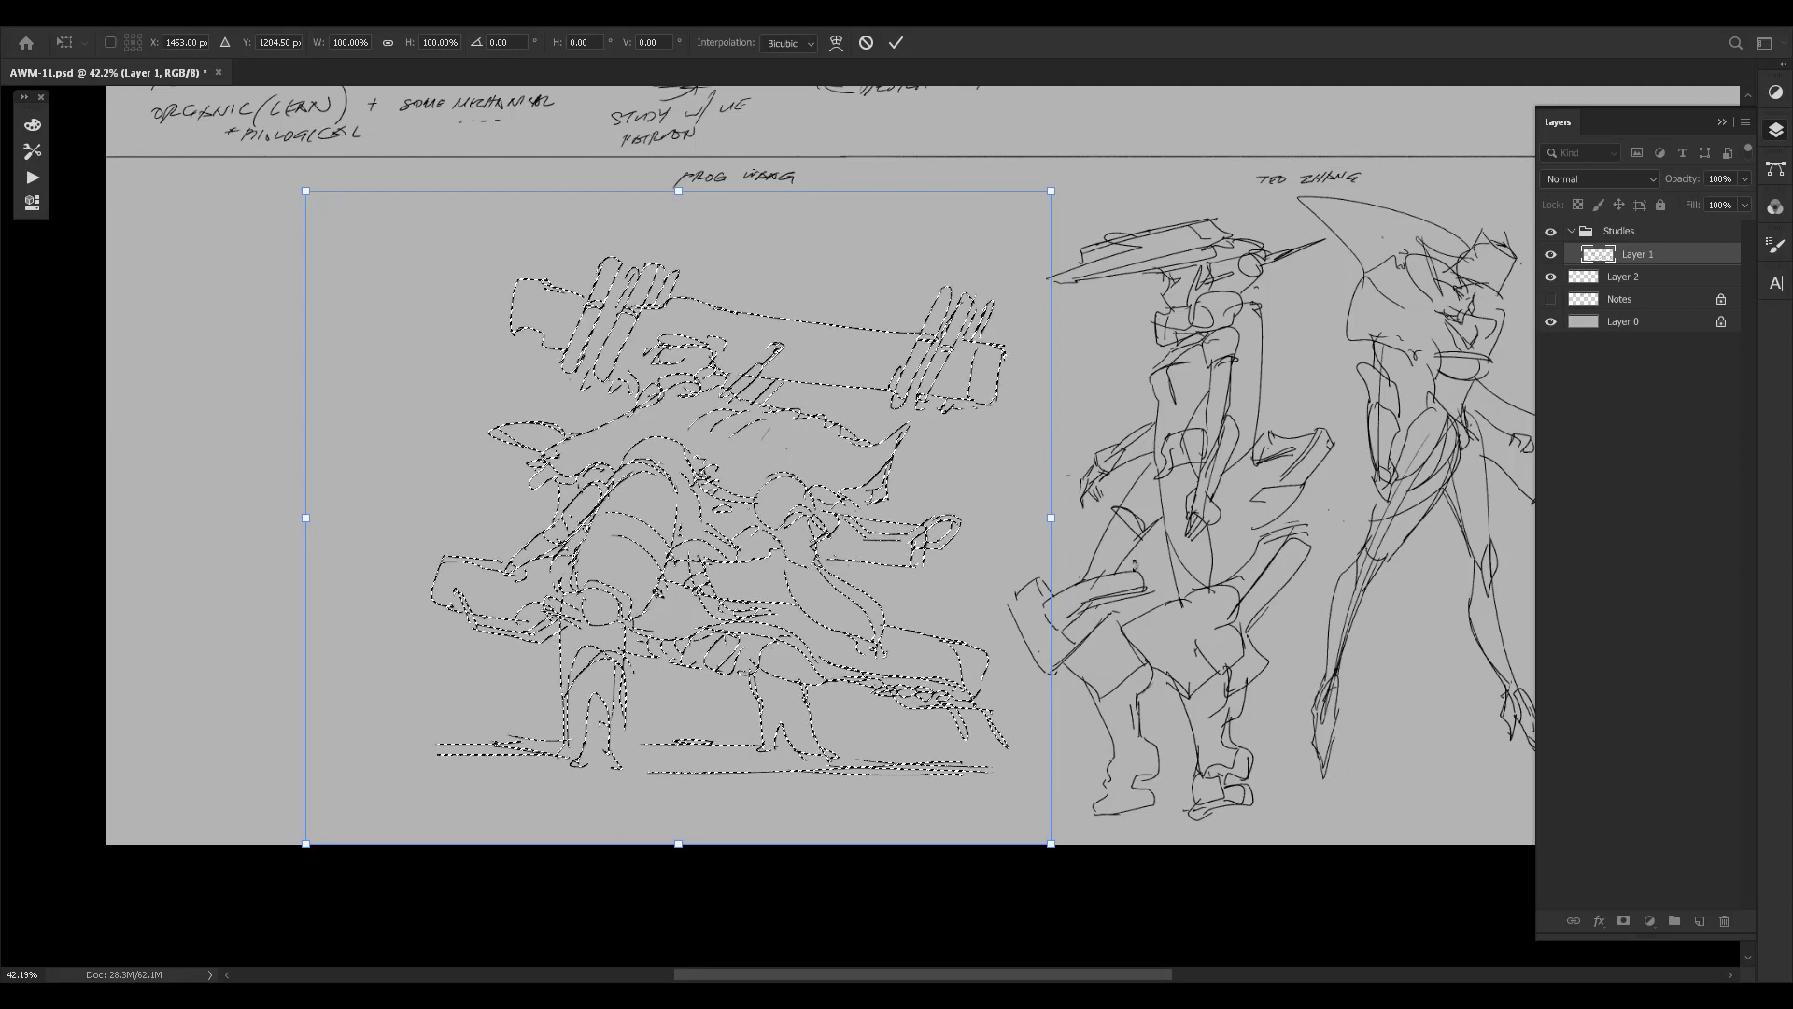
pyautogui.press('Return')
pyautogui.hotkey('ctrl', 'd')
# Examine the creature, figure and mech studies across the whole canvas, comparing their shapes, spacing and details.
pyautogui.press('z')
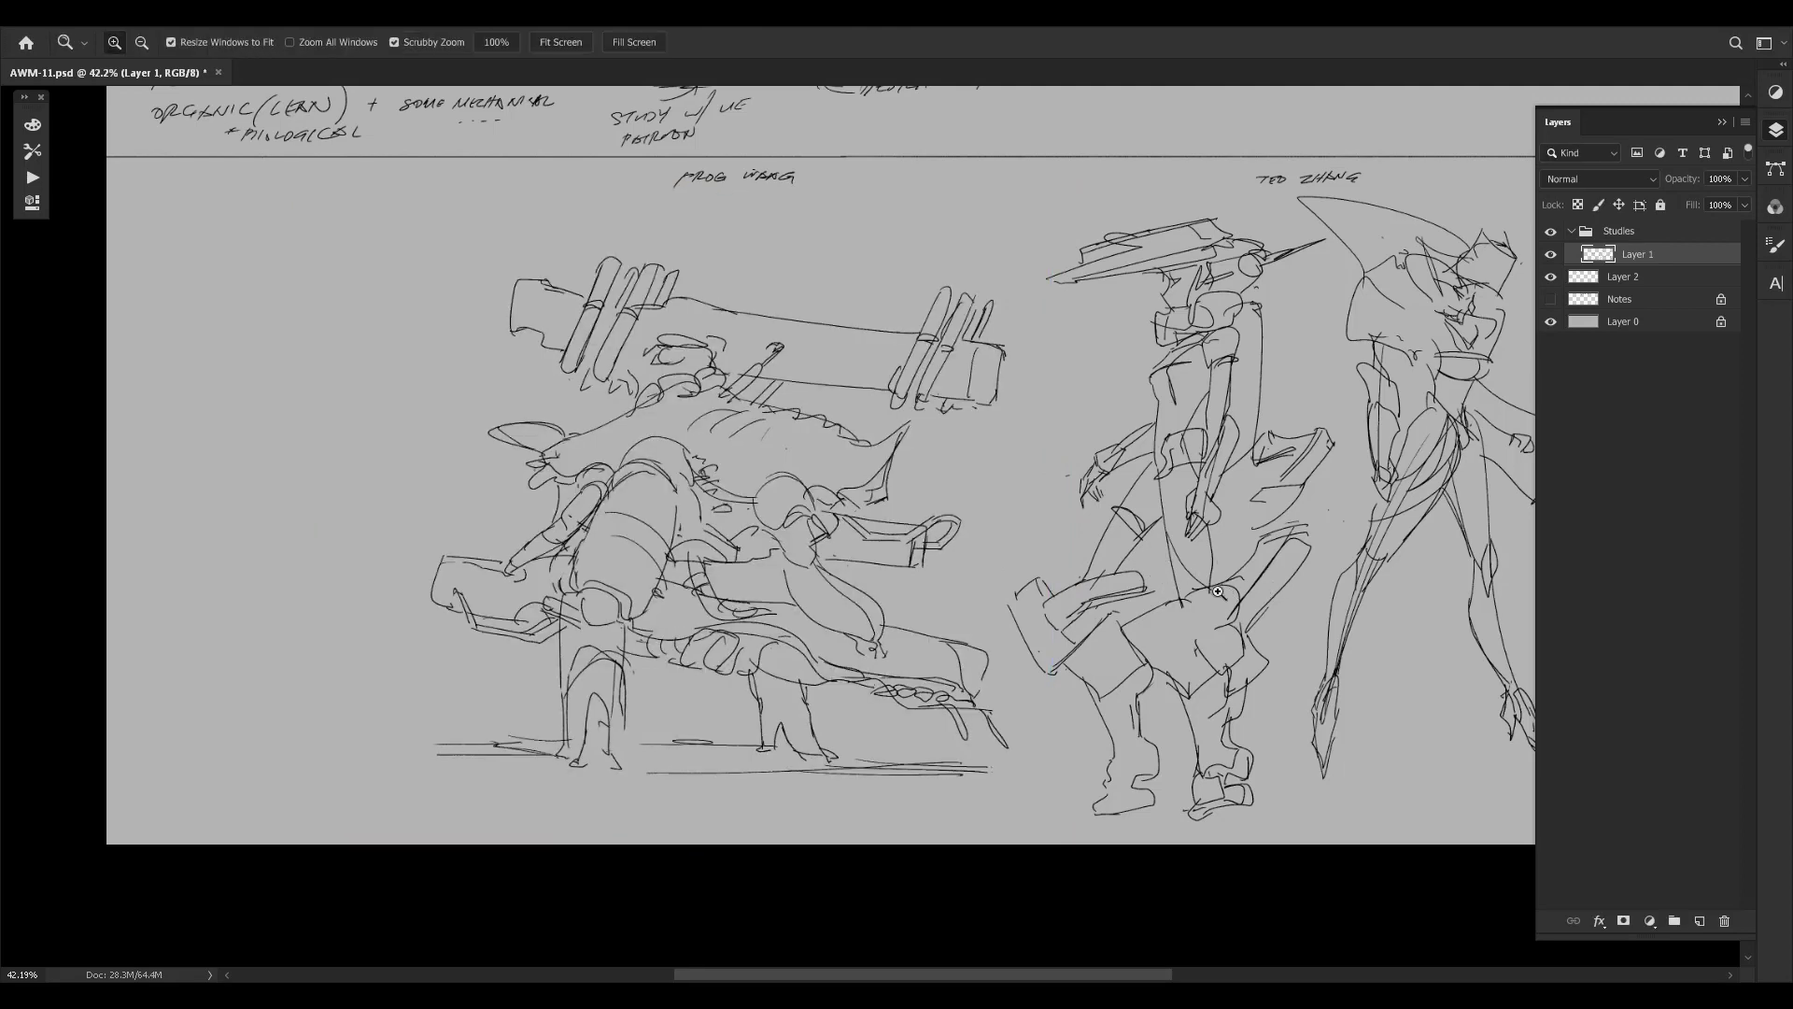
pyautogui.moveTo(1218, 591); pyautogui.dragTo(1153, 603)
pyautogui.moveTo(1243, 644); pyautogui.dragTo(729, 702)
pyautogui.moveTo(1245, 652); pyautogui.dragTo(1320, 652)
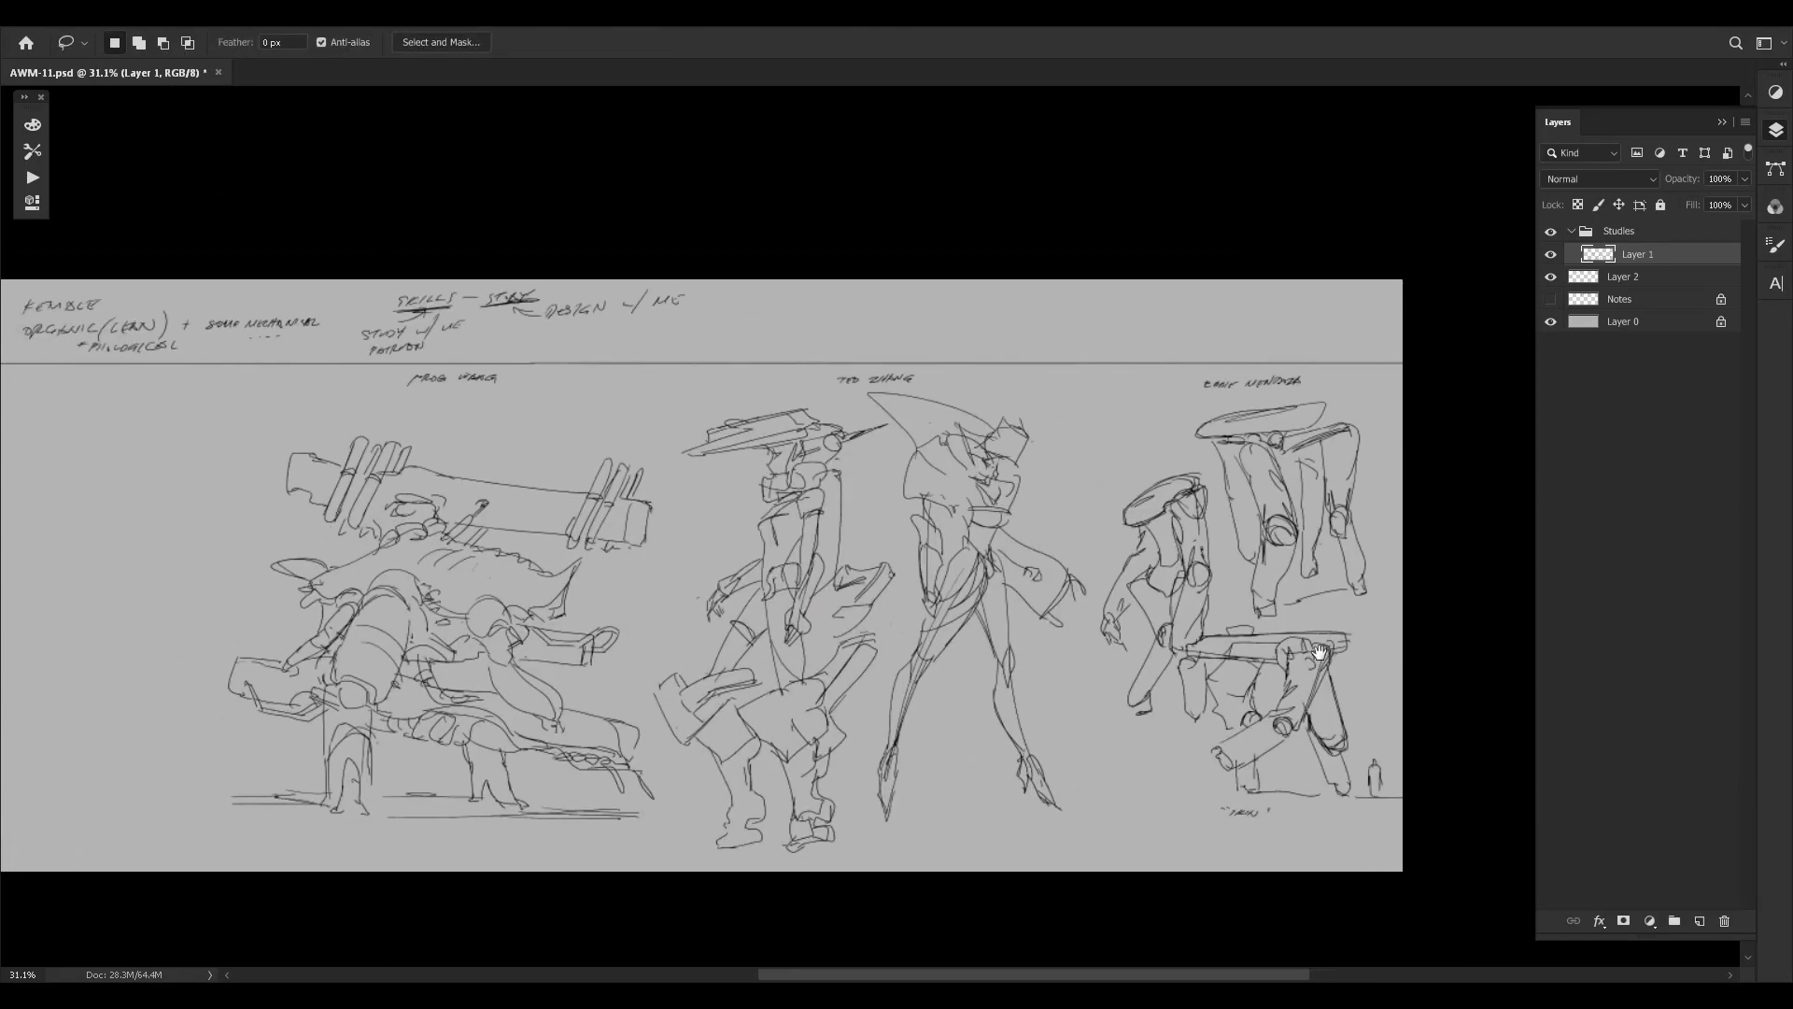
pyautogui.moveTo(443, 676)
pyautogui.mouseDown()
pyautogui.moveTo(544, 672)
pyautogui.moveTo(467, 689)
pyautogui.mouseUp()
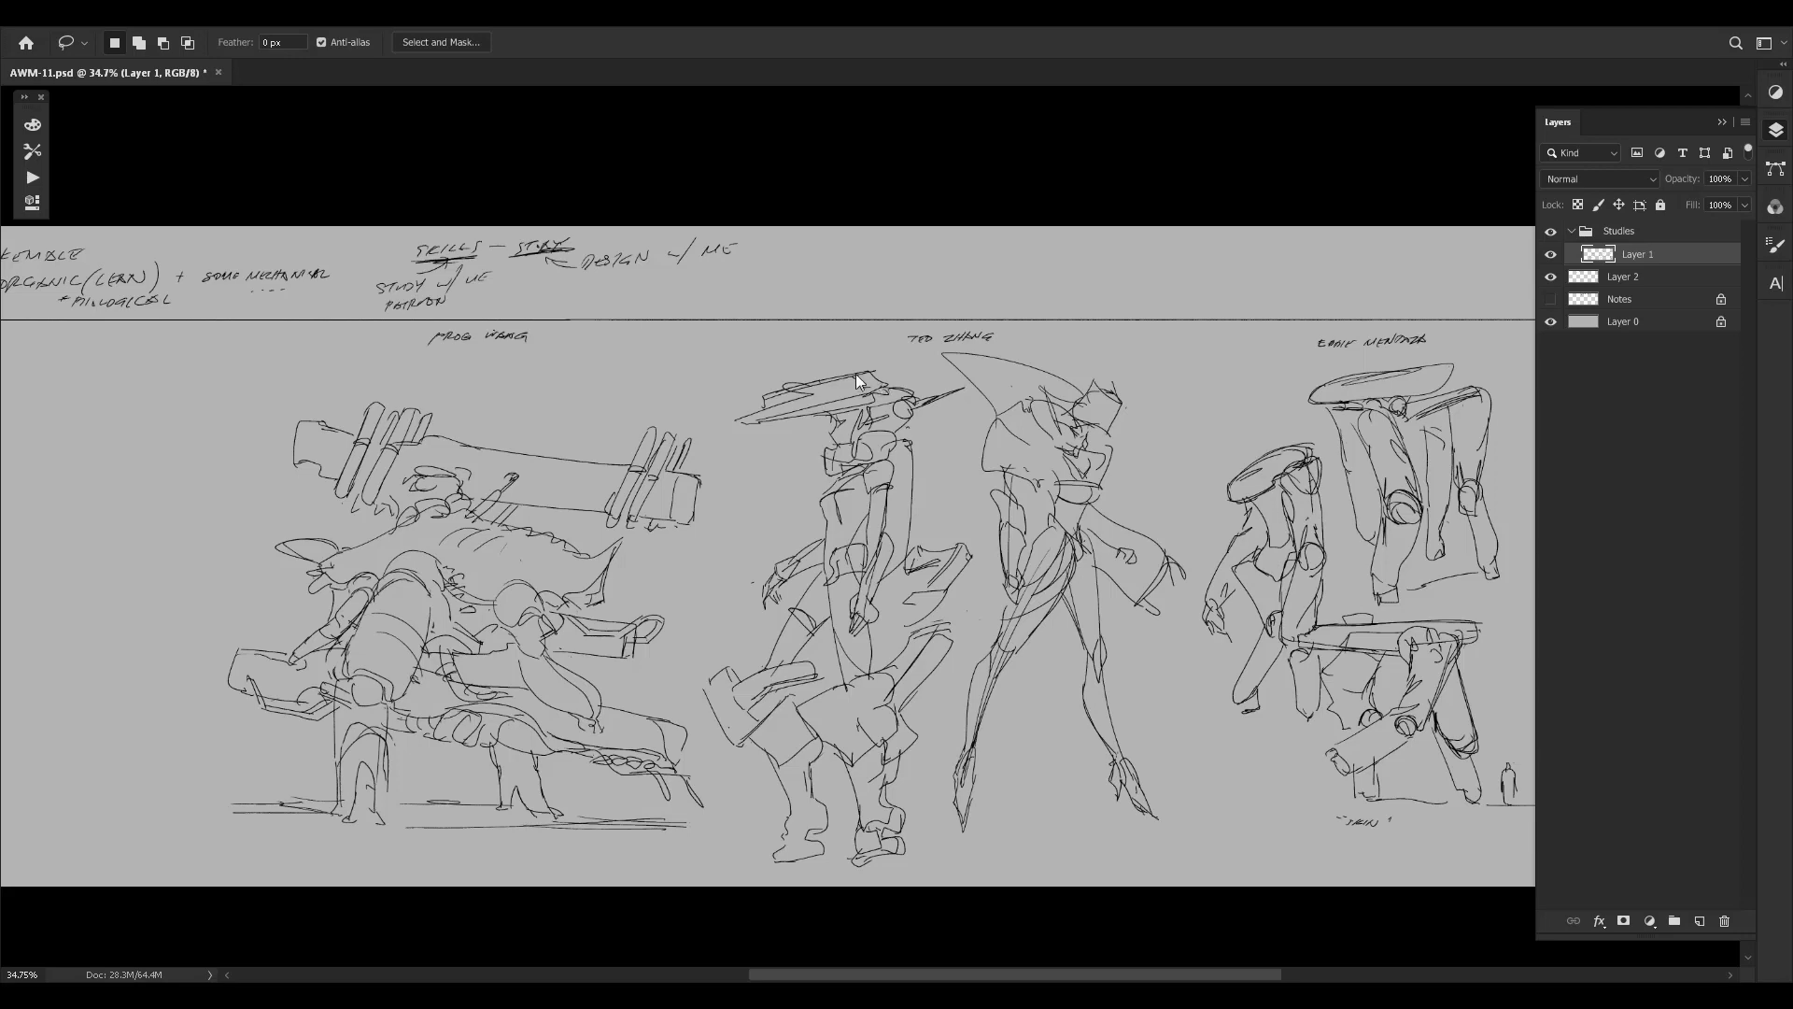
pyautogui.moveTo(857, 377); pyautogui.dragTo(990, 397)
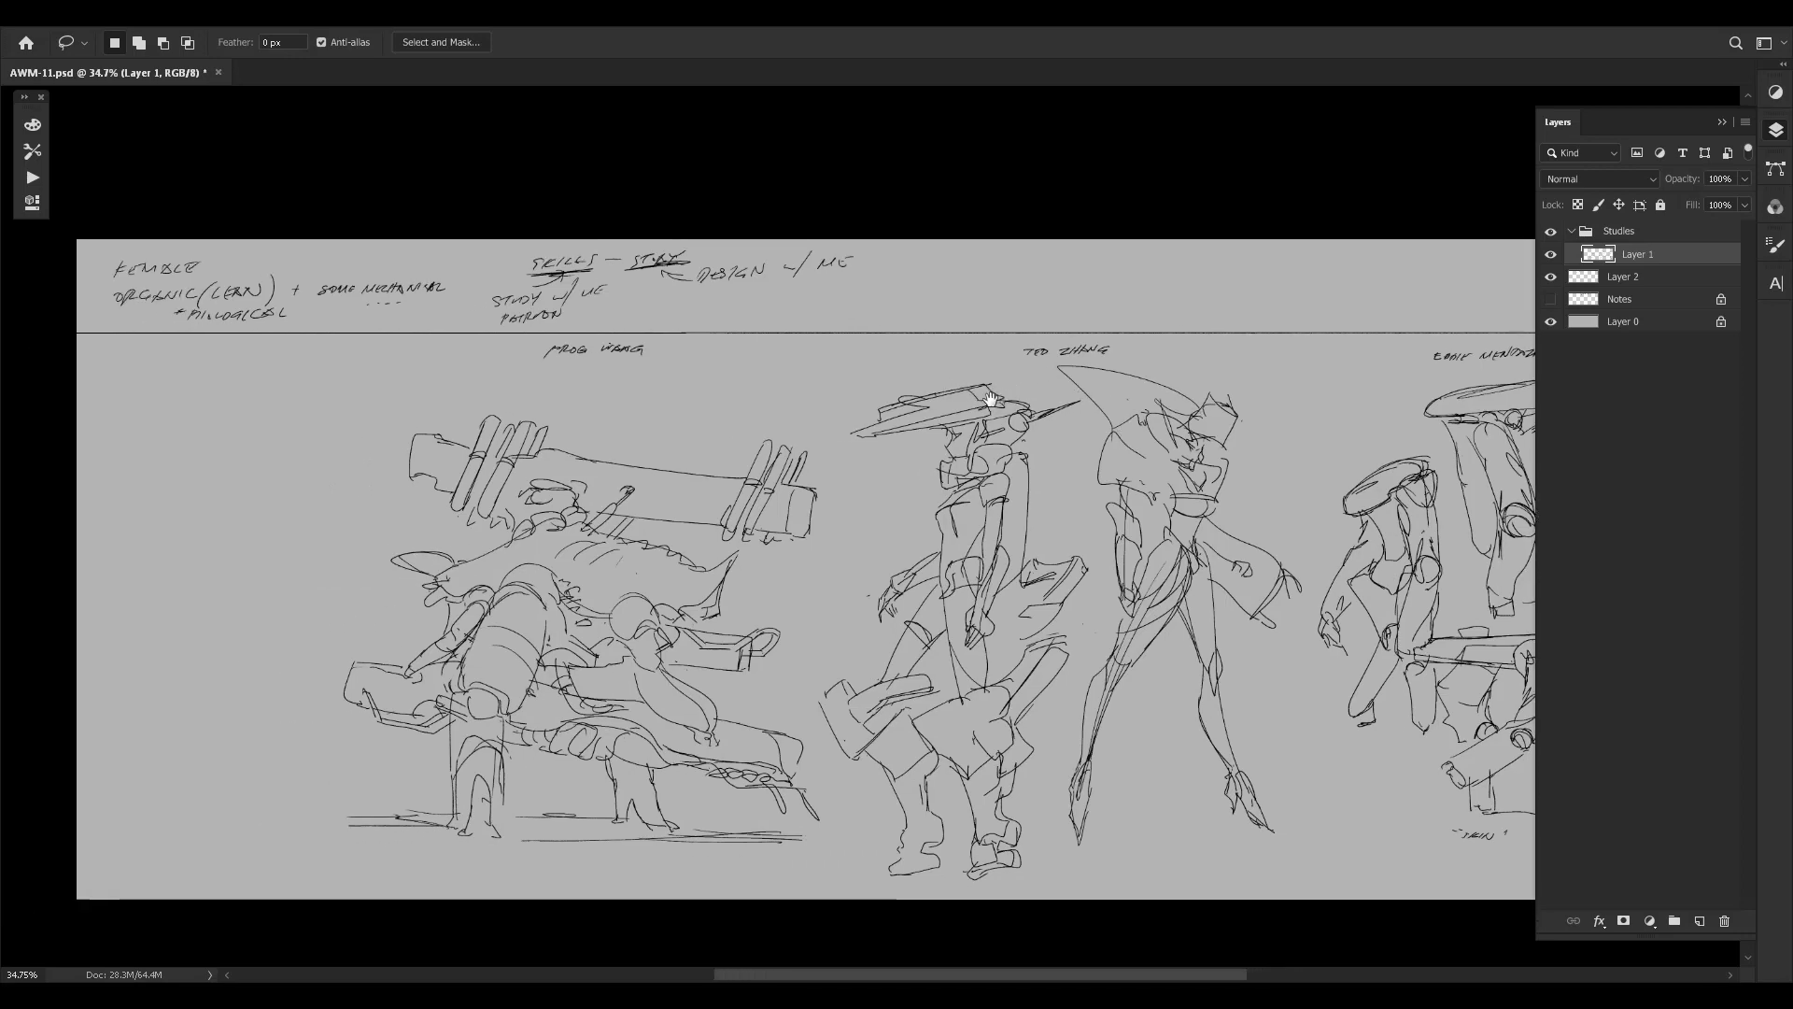
pyautogui.moveTo(1077, 456); pyautogui.dragTo(974, 478)
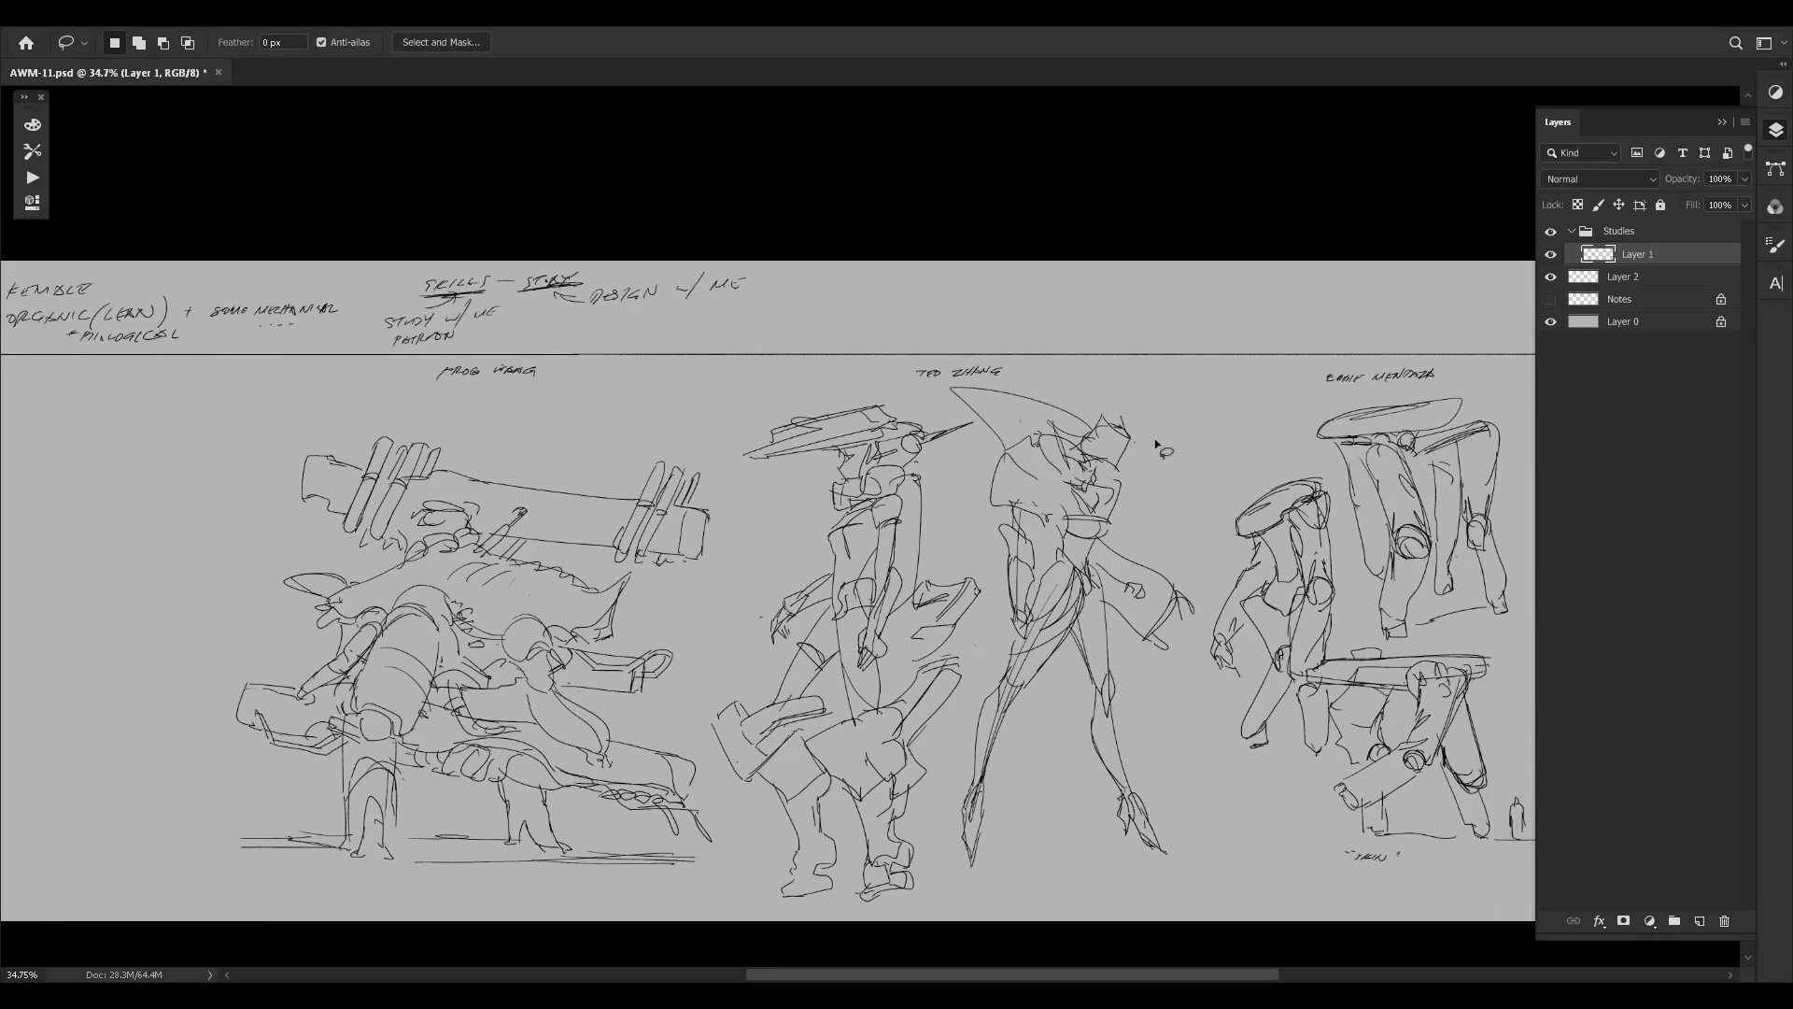
pyautogui.moveTo(1401, 490); pyautogui.dragTo(1439, 455)
pyautogui.moveTo(1117, 439)
pyautogui.mouseDown()
pyautogui.moveTo(1044, 458)
pyautogui.moveTo(1128, 395)
pyautogui.mouseUp()
pyautogui.hscroll(-10, 1129, 395)
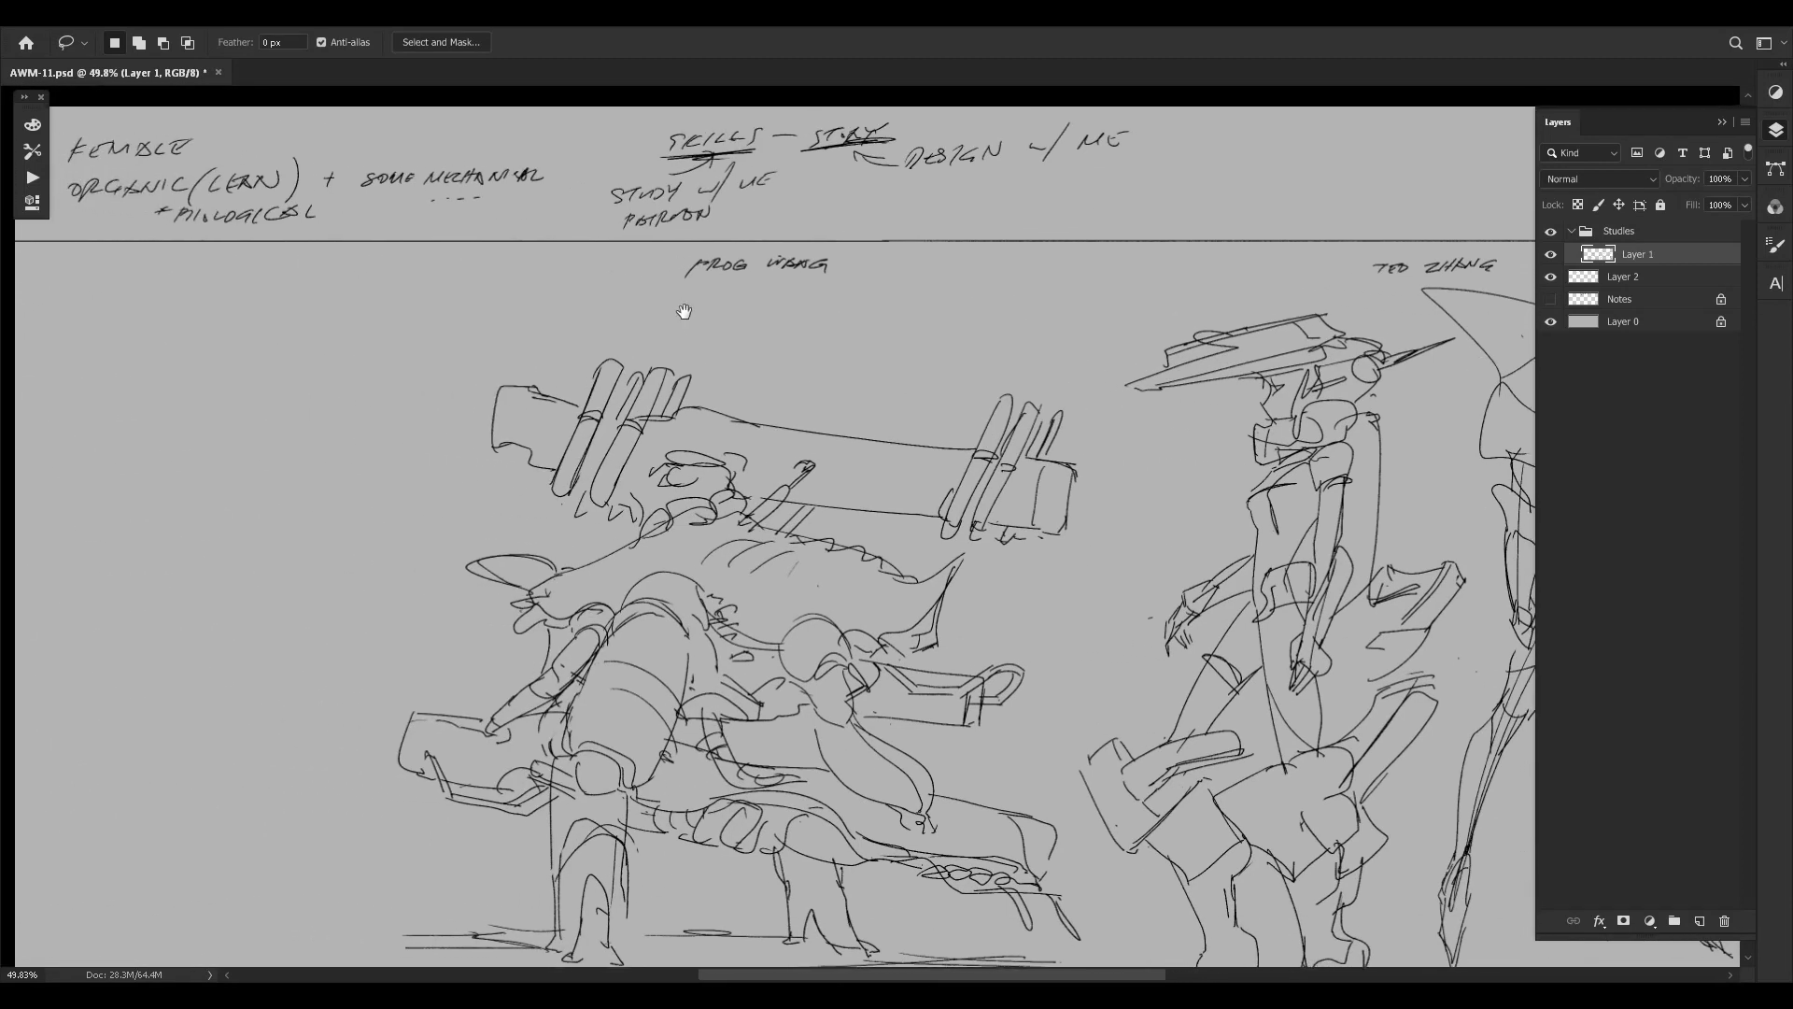
pyautogui.moveTo(965, 487); pyautogui.dragTo(1009, 433)
pyautogui.moveTo(1065, 600); pyautogui.dragTo(1205, 392)
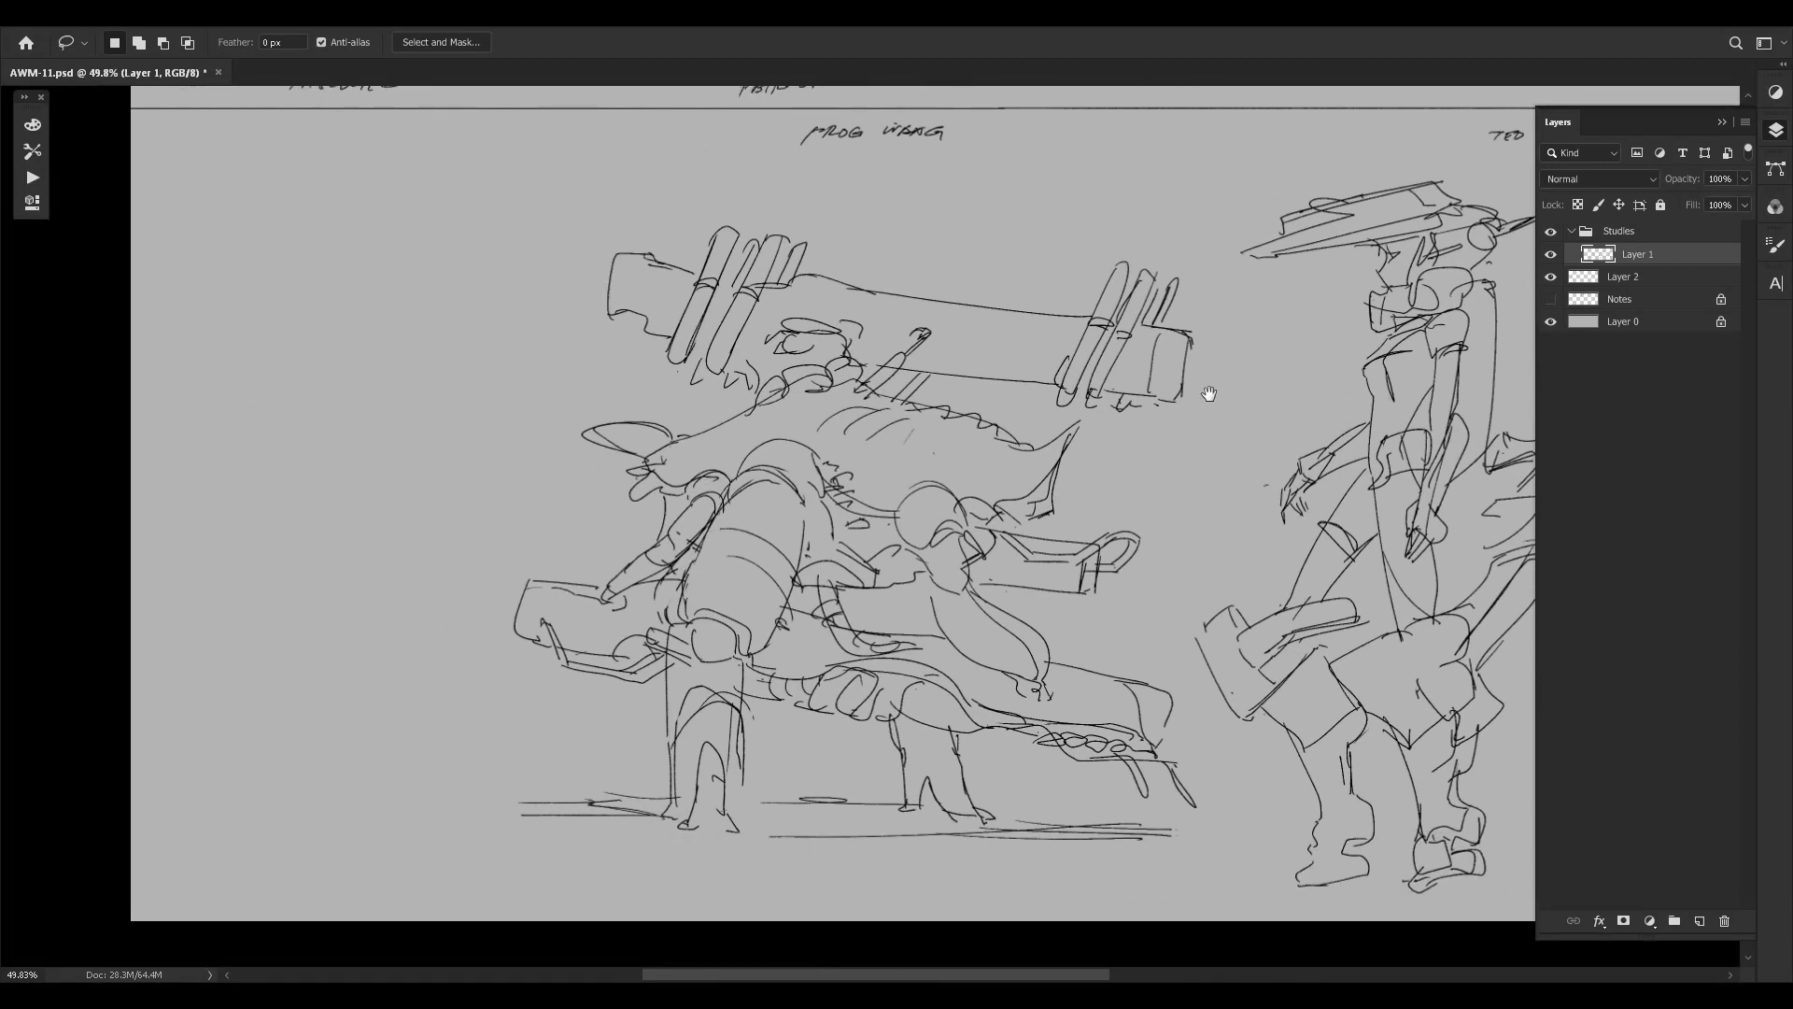
pyautogui.moveTo(1356, 426); pyautogui.dragTo(1183, 595)
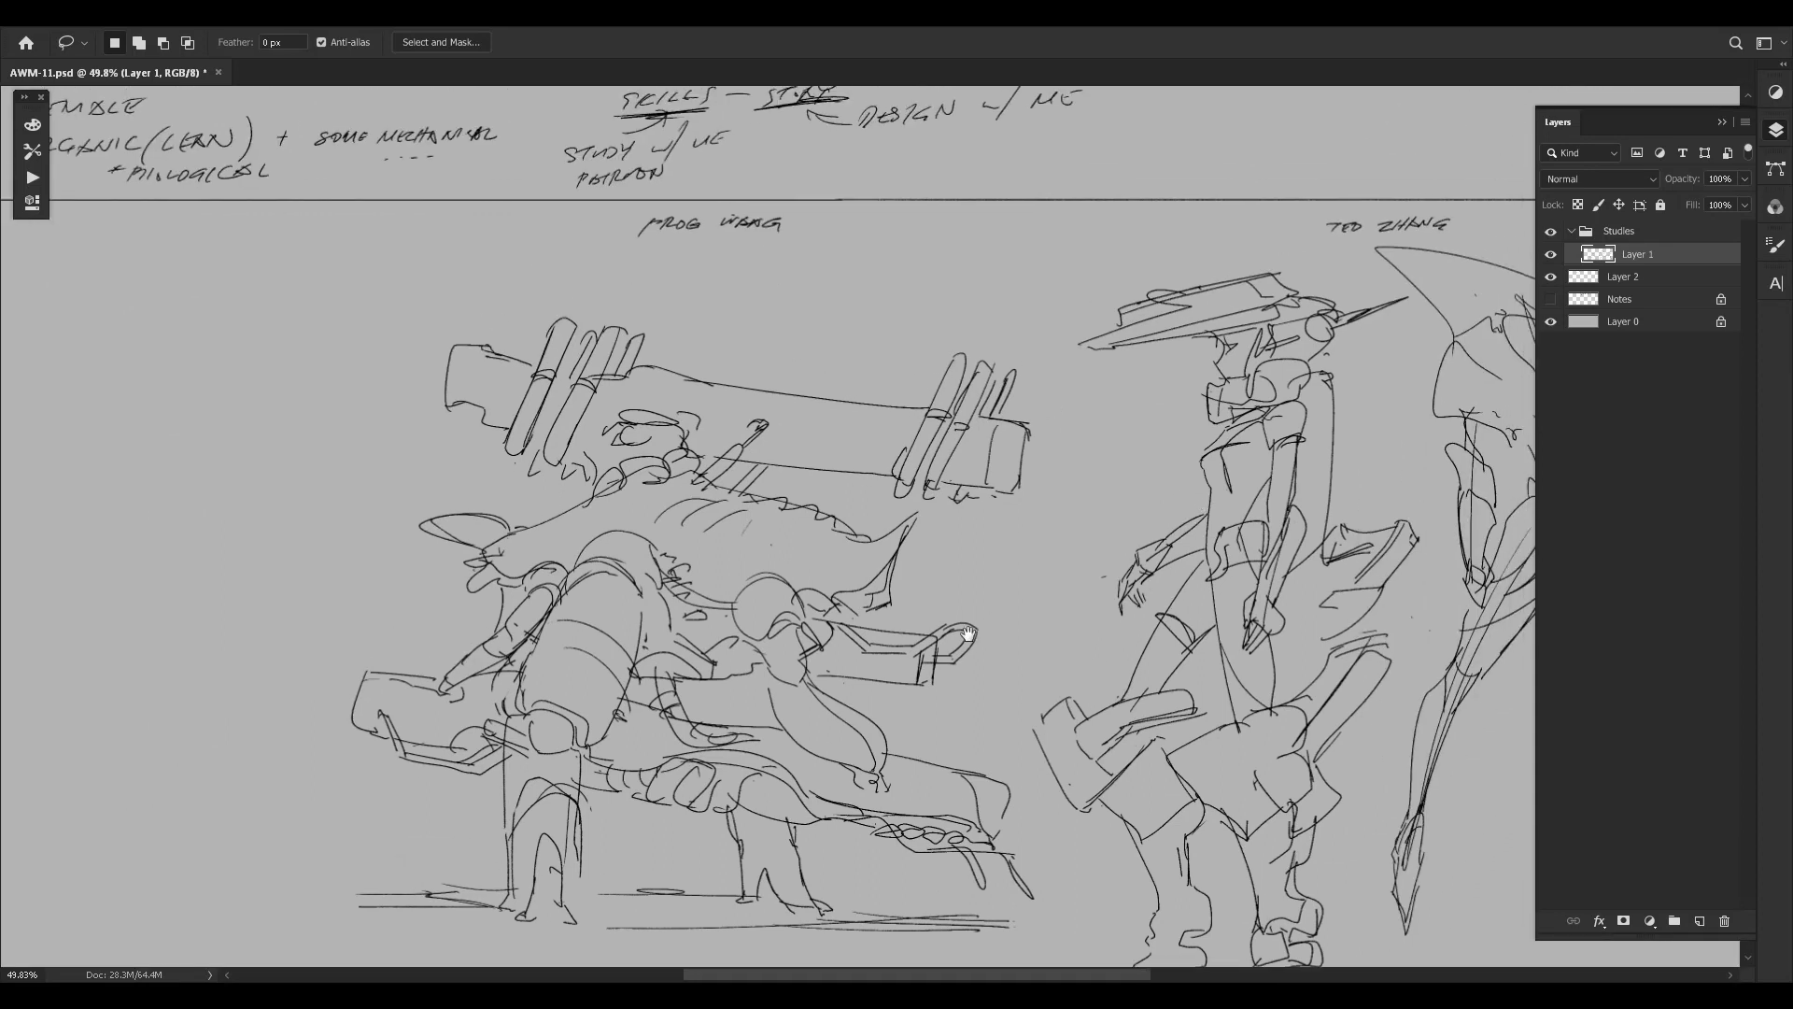
pyautogui.moveTo(1354, 564); pyautogui.dragTo(997, 679)
pyautogui.moveTo(1229, 747); pyautogui.dragTo(954, 560)
pyautogui.moveTo(664, 497); pyautogui.dragTo(1336, 465)
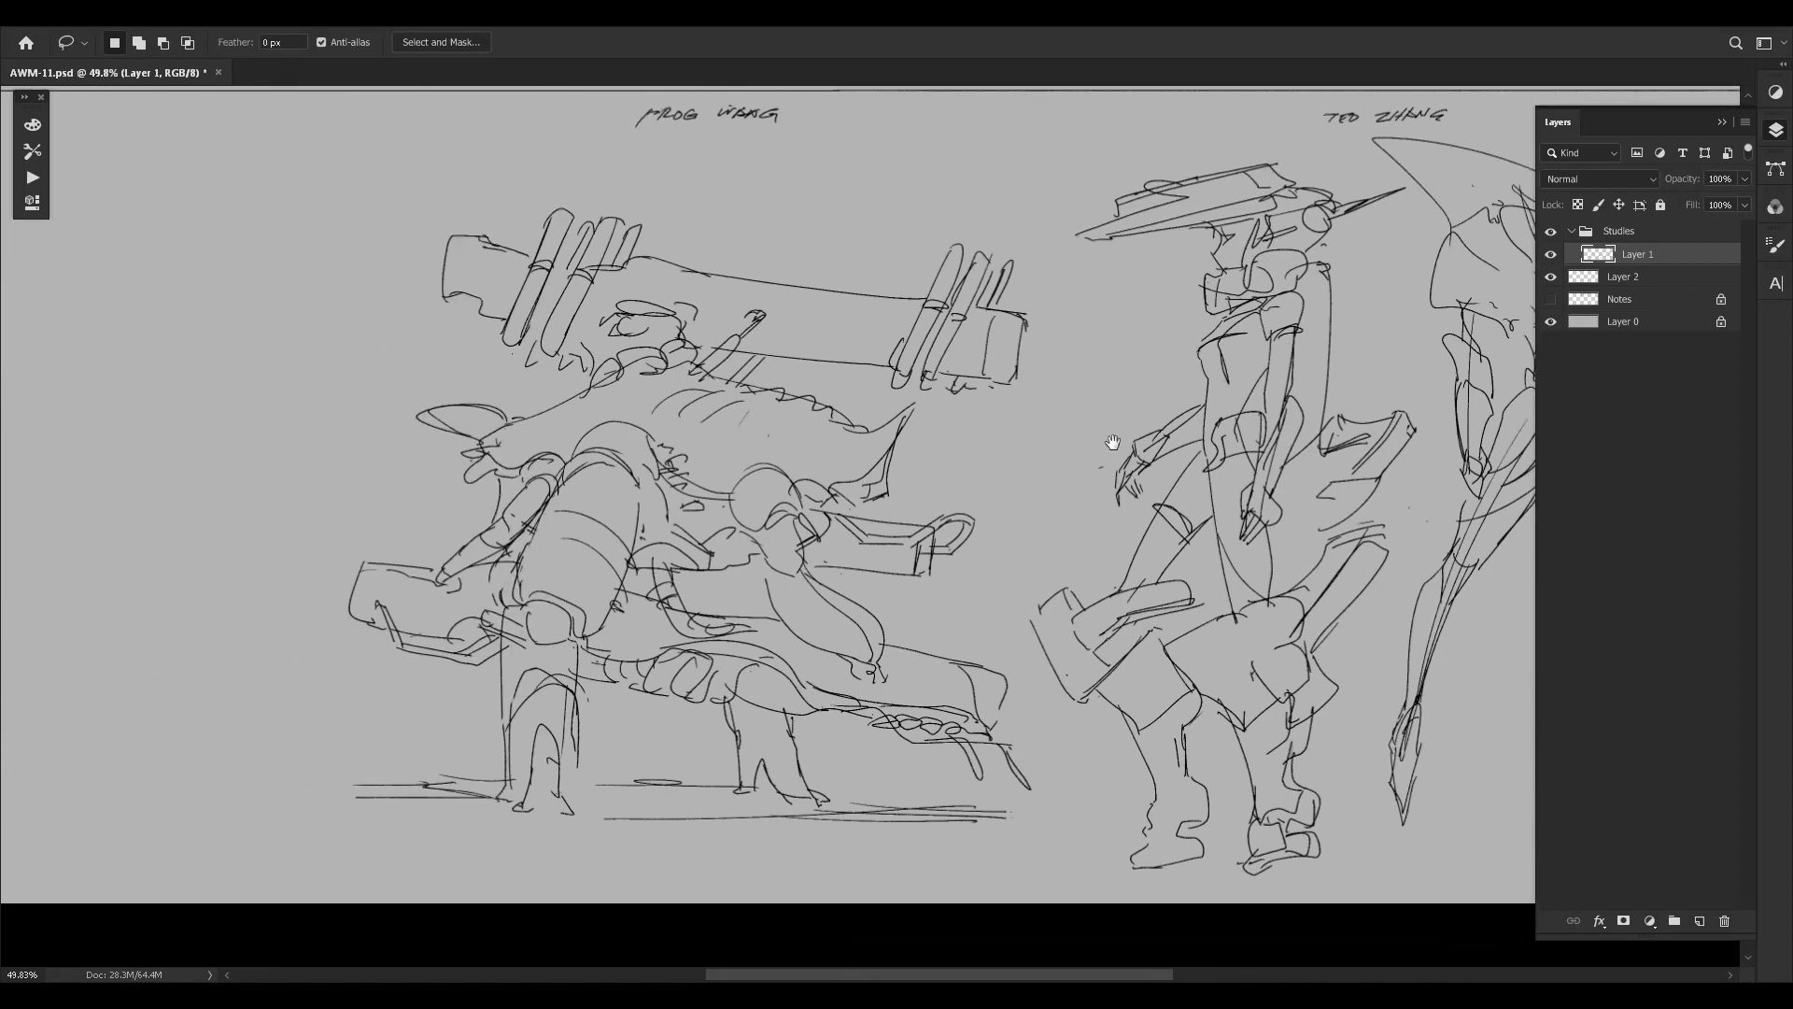
pyautogui.moveTo(662, 410)
pyautogui.mouseDown()
pyautogui.moveTo(966, 413)
pyautogui.moveTo(706, 475)
pyautogui.mouseUp()
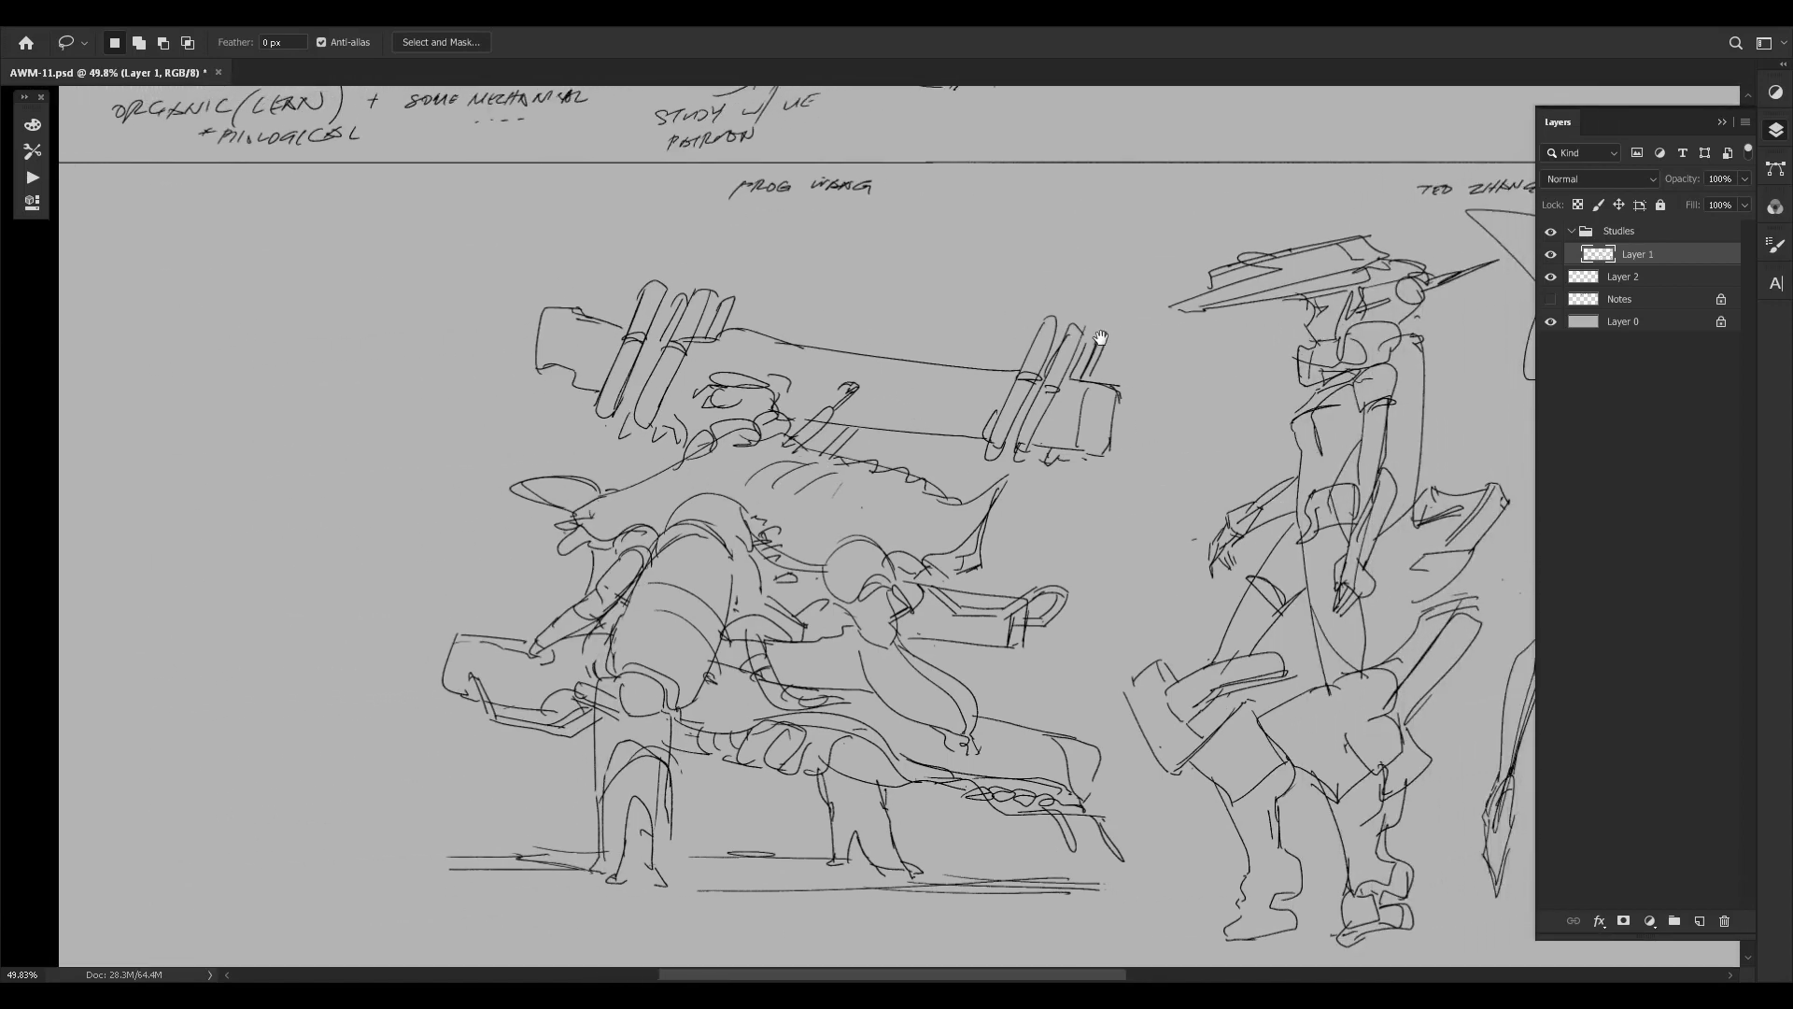
pyautogui.moveTo(1243, 256)
pyautogui.mouseDown()
pyautogui.moveTo(871, 432)
pyautogui.moveTo(484, 522)
pyautogui.mouseUp()
pyautogui.moveTo(1064, 604); pyautogui.dragTo(1093, 673)
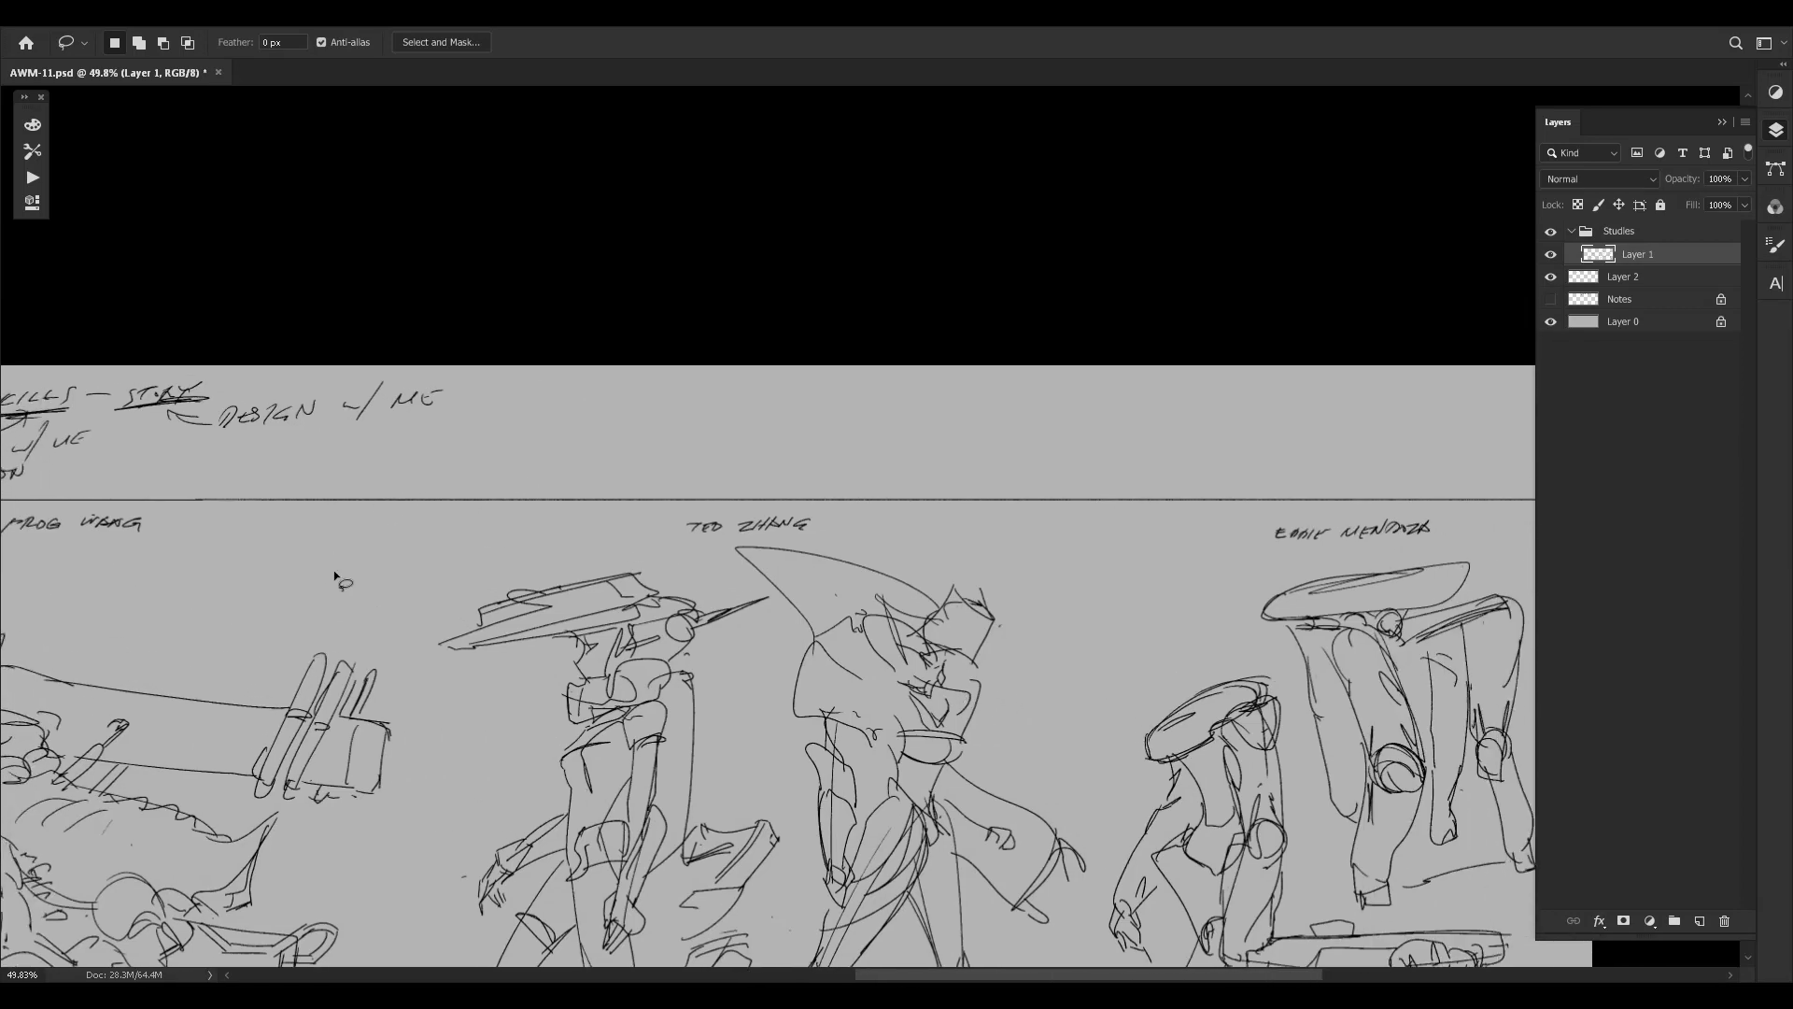
pyautogui.moveTo(316, 727); pyautogui.dragTo(708, 447)
pyautogui.moveTo(837, 514); pyautogui.dragTo(710, 524)
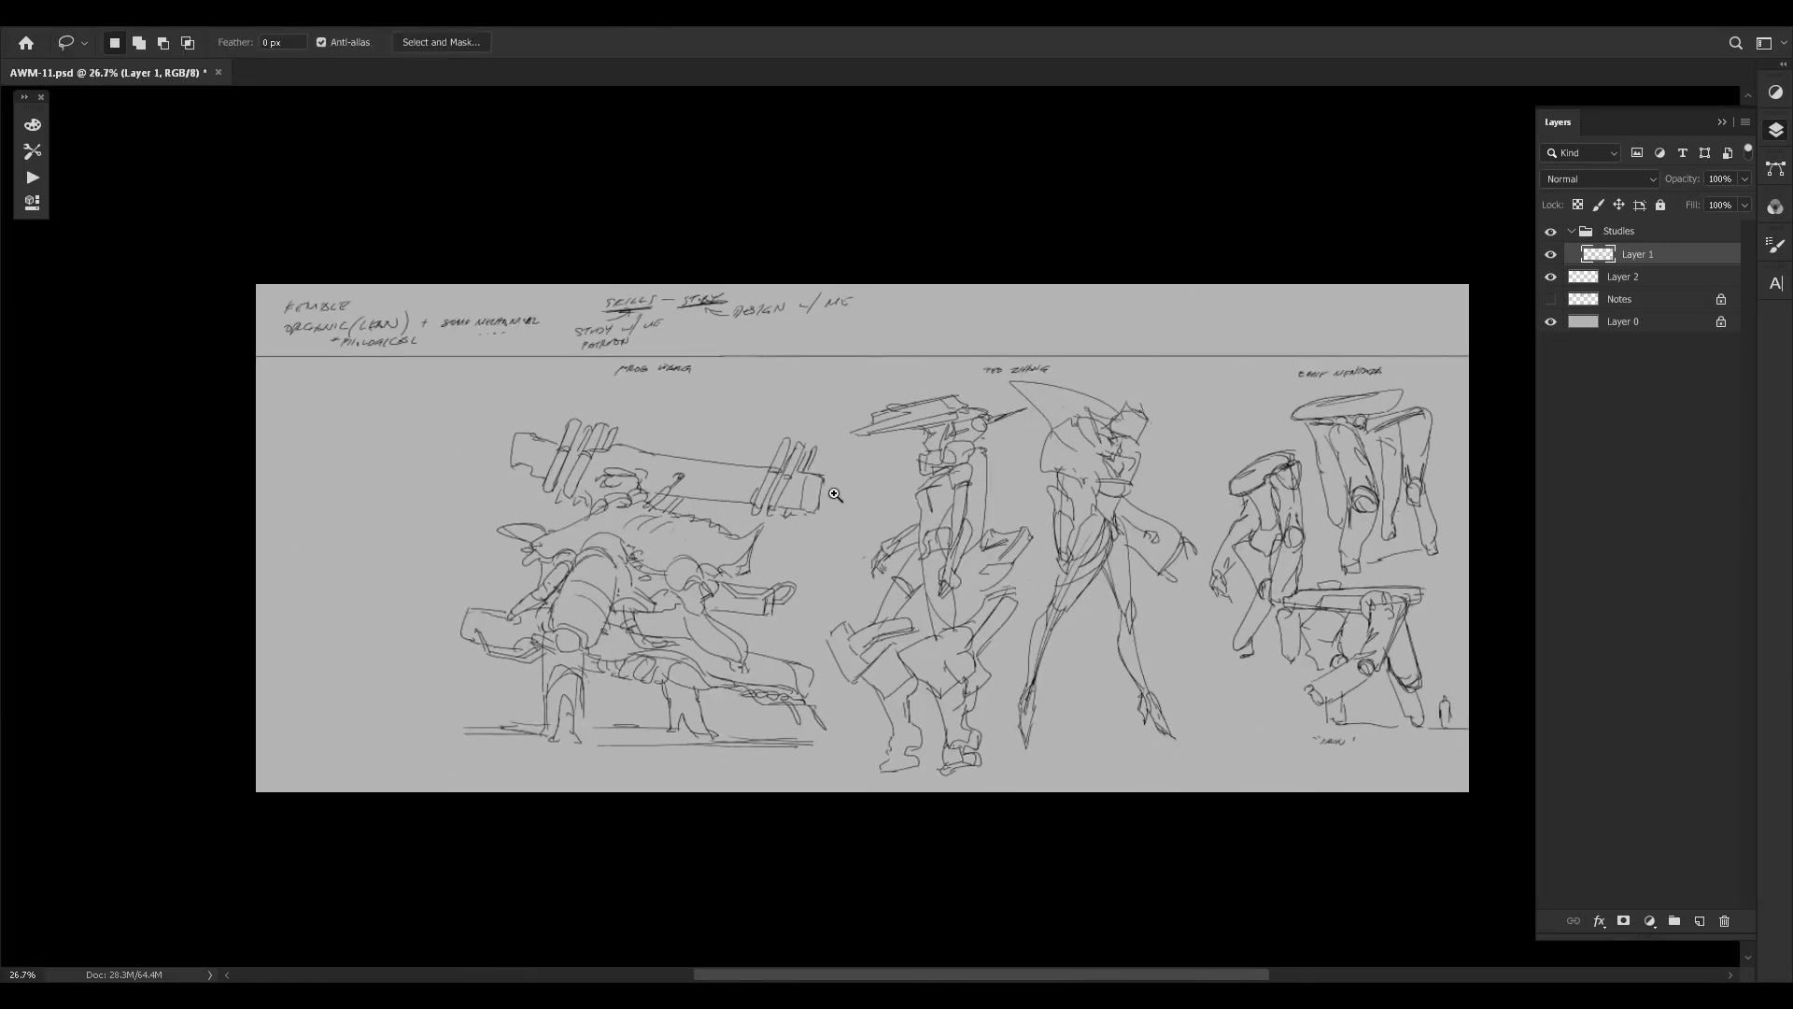
pyautogui.click(1120, 569)
pyautogui.press('l')
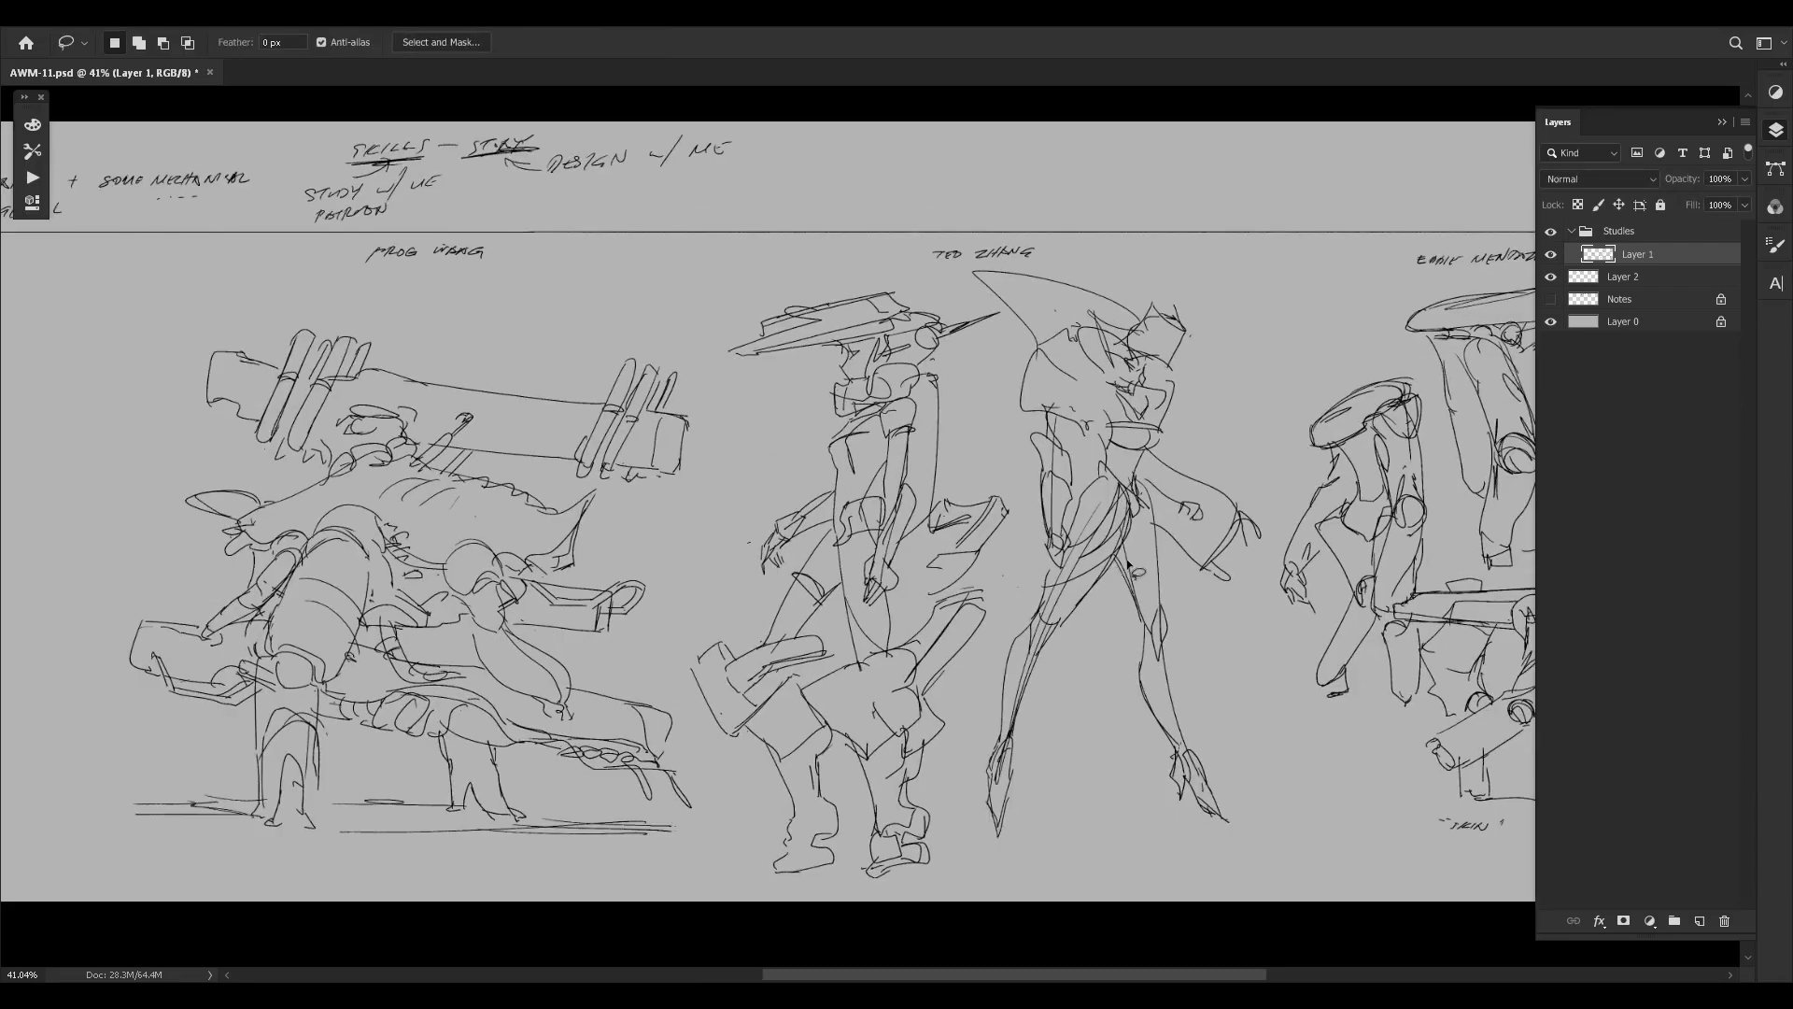
pyautogui.moveTo(1121, 565); pyautogui.dragTo(1070, 618)
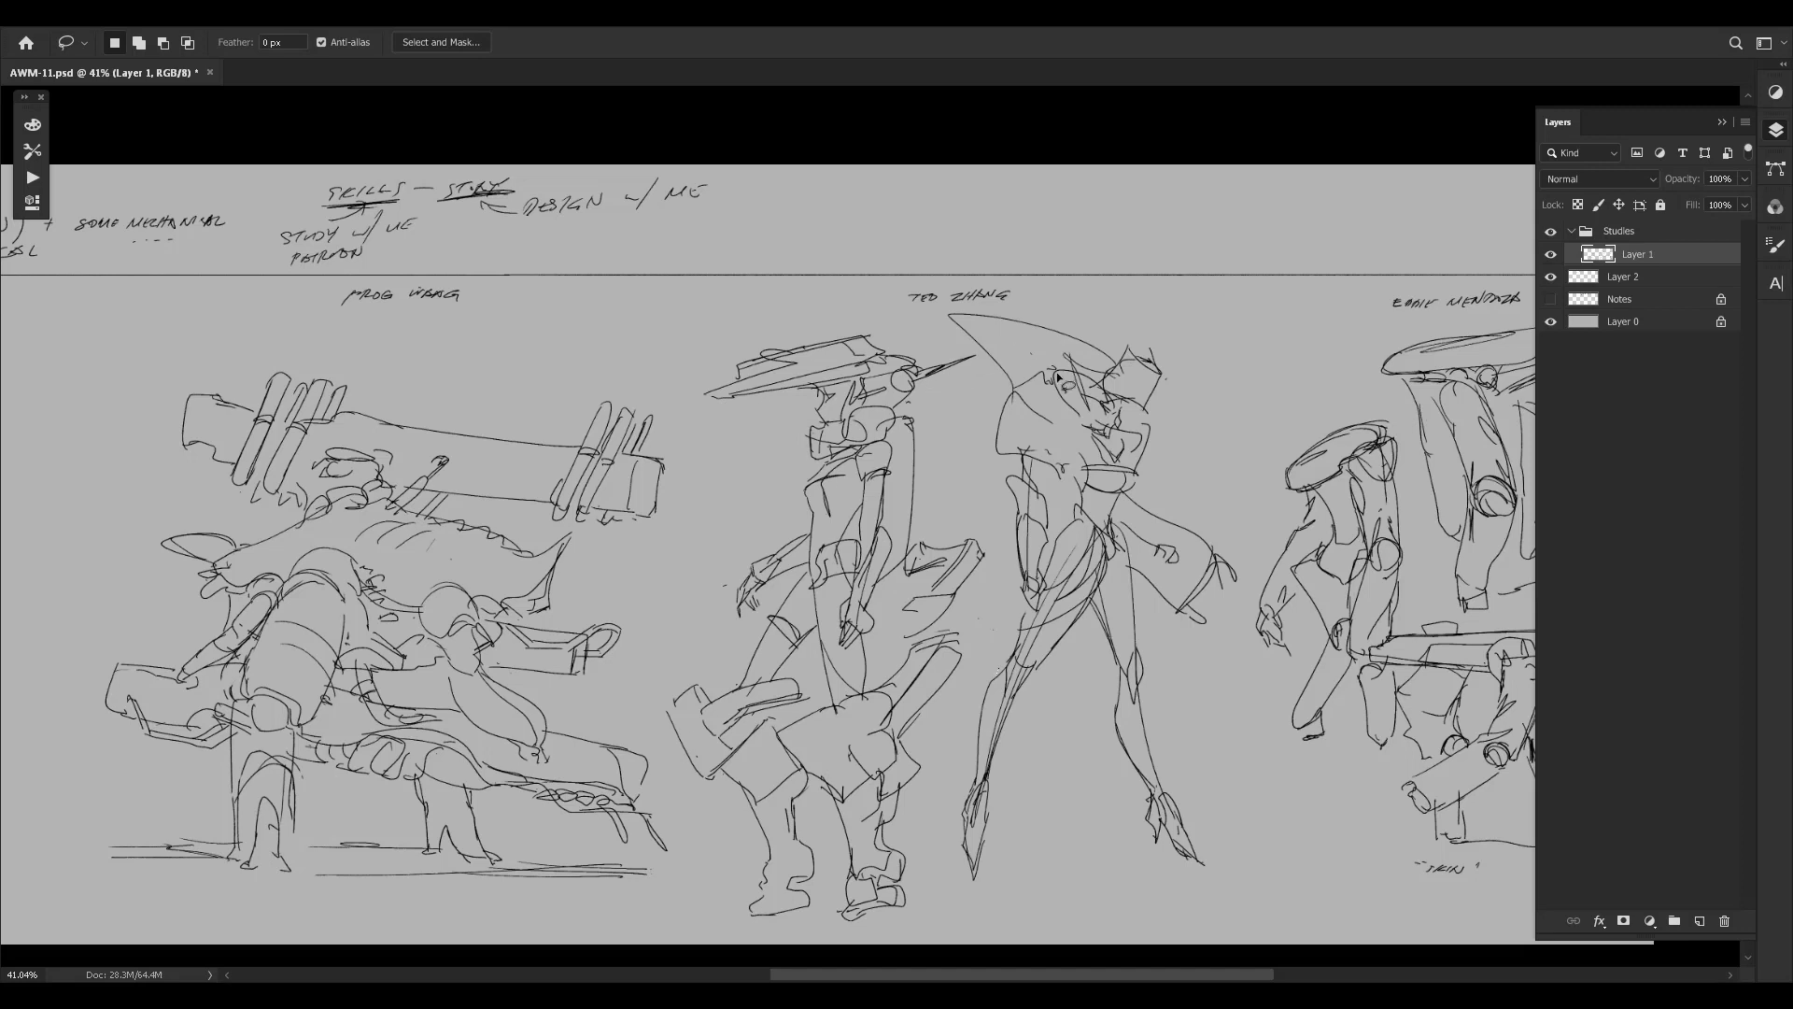
pyautogui.moveTo(1300, 684); pyautogui.dragTo(895, 544)
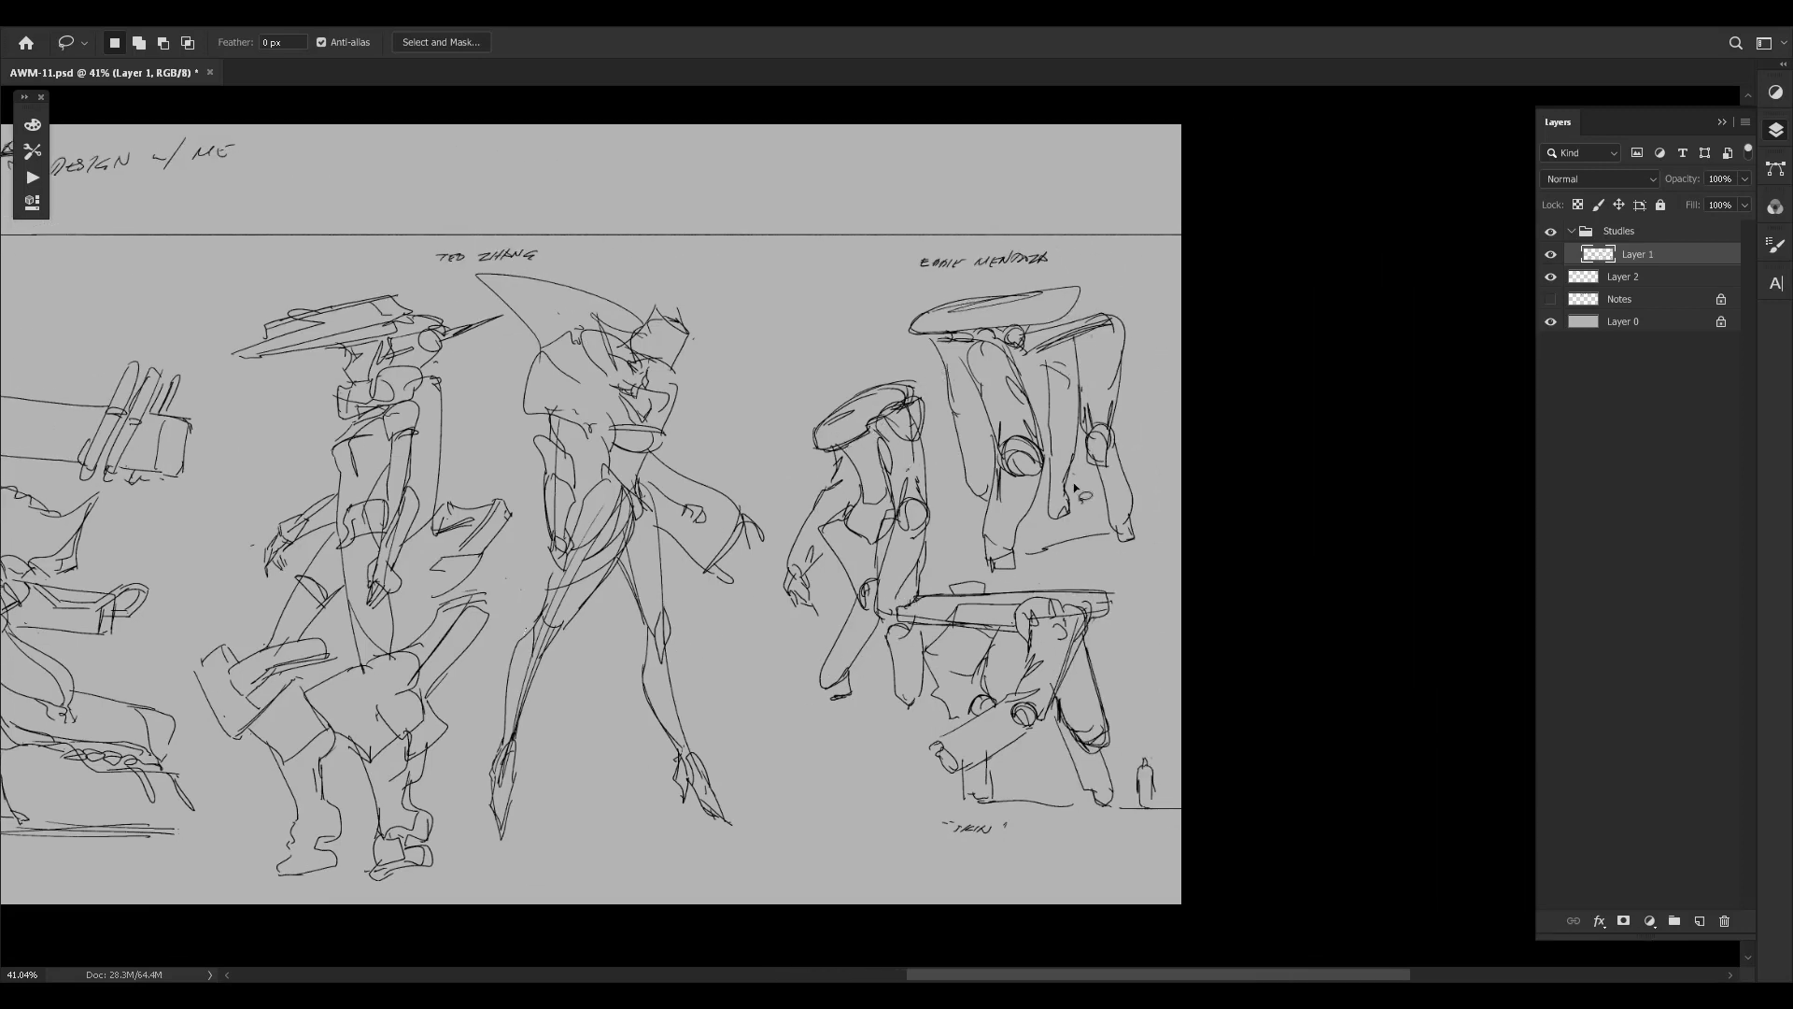
pyautogui.moveTo(1071, 701)
pyautogui.mouseDown()
pyautogui.moveTo(1299, 692)
pyautogui.moveTo(1296, 732)
pyautogui.moveTo(1325, 766)
pyautogui.mouseUp()
pyautogui.moveTo(830, 507); pyautogui.dragTo(1368, 392)
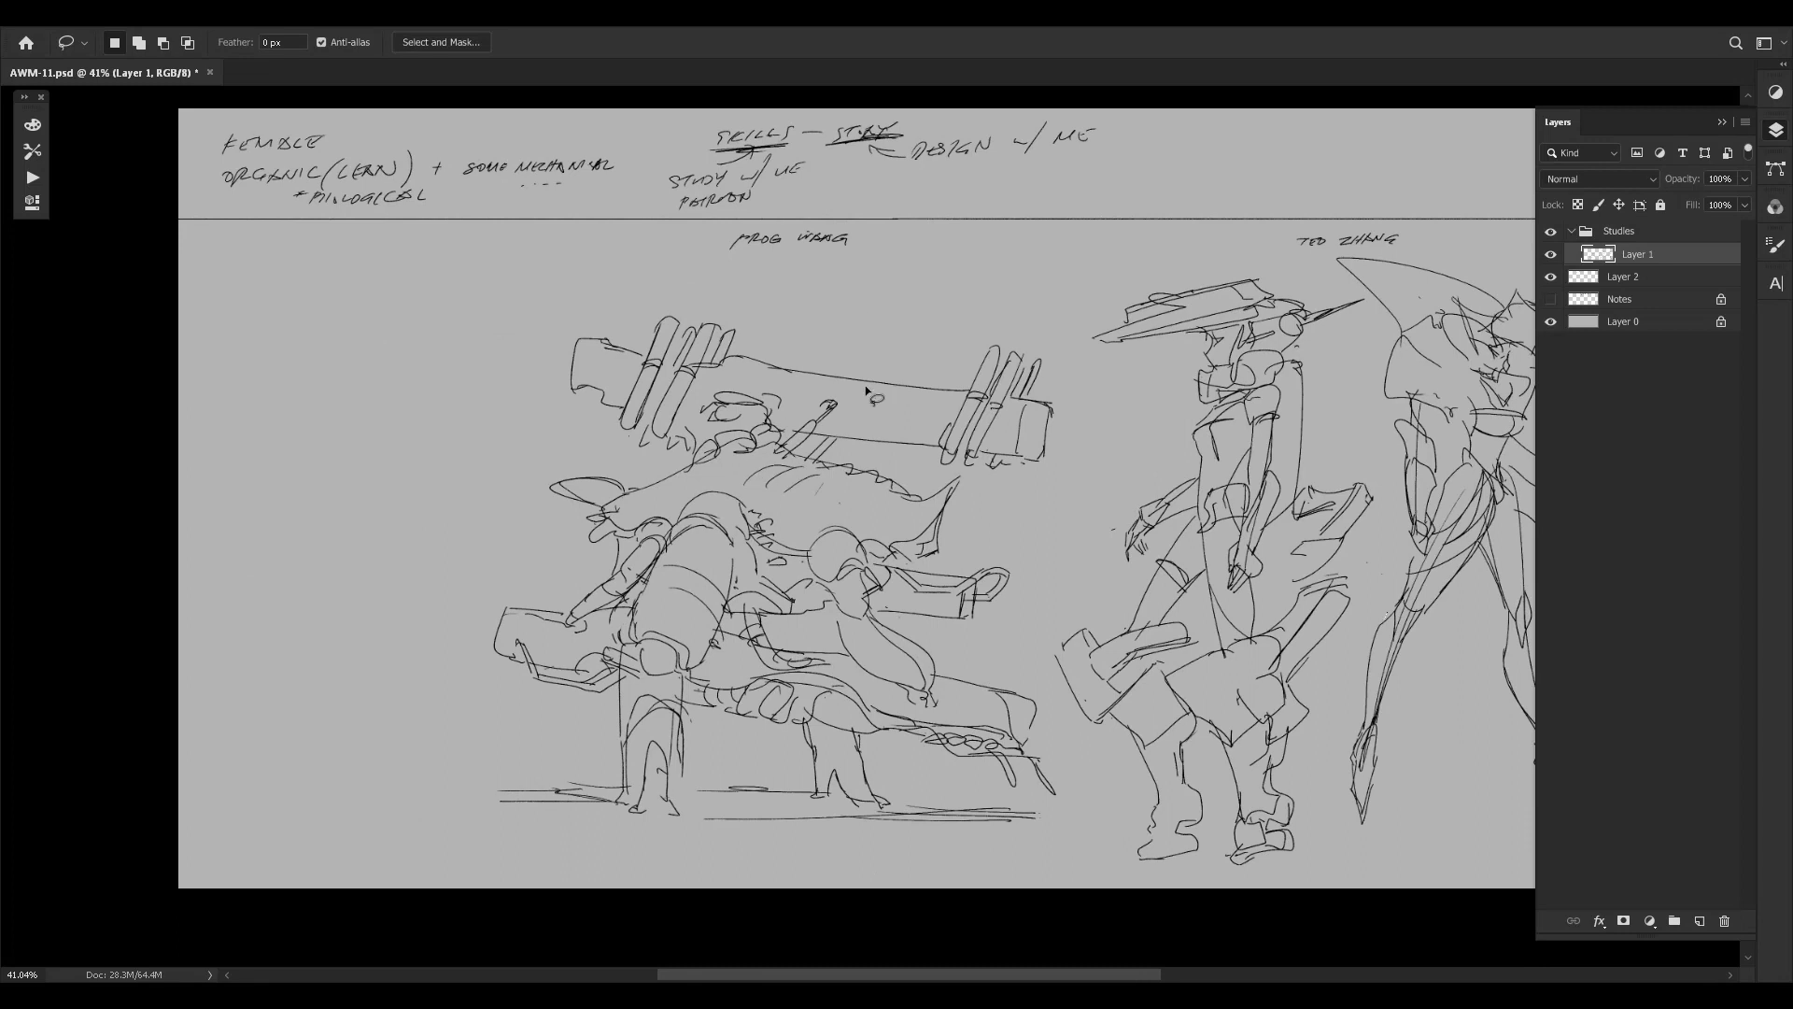
# Clean up small stray marks around the creature and beside the hat-wearing figure.
pyautogui.moveTo(503, 566)
pyautogui.mouseDown()
pyautogui.moveTo(403, 639)
pyautogui.moveTo(512, 574)
pyautogui.mouseUp()
pyautogui.press('Delete')
pyautogui.hotkey('ctrl', 'd')
pyautogui.moveTo(1062, 516); pyautogui.dragTo(858, 531)
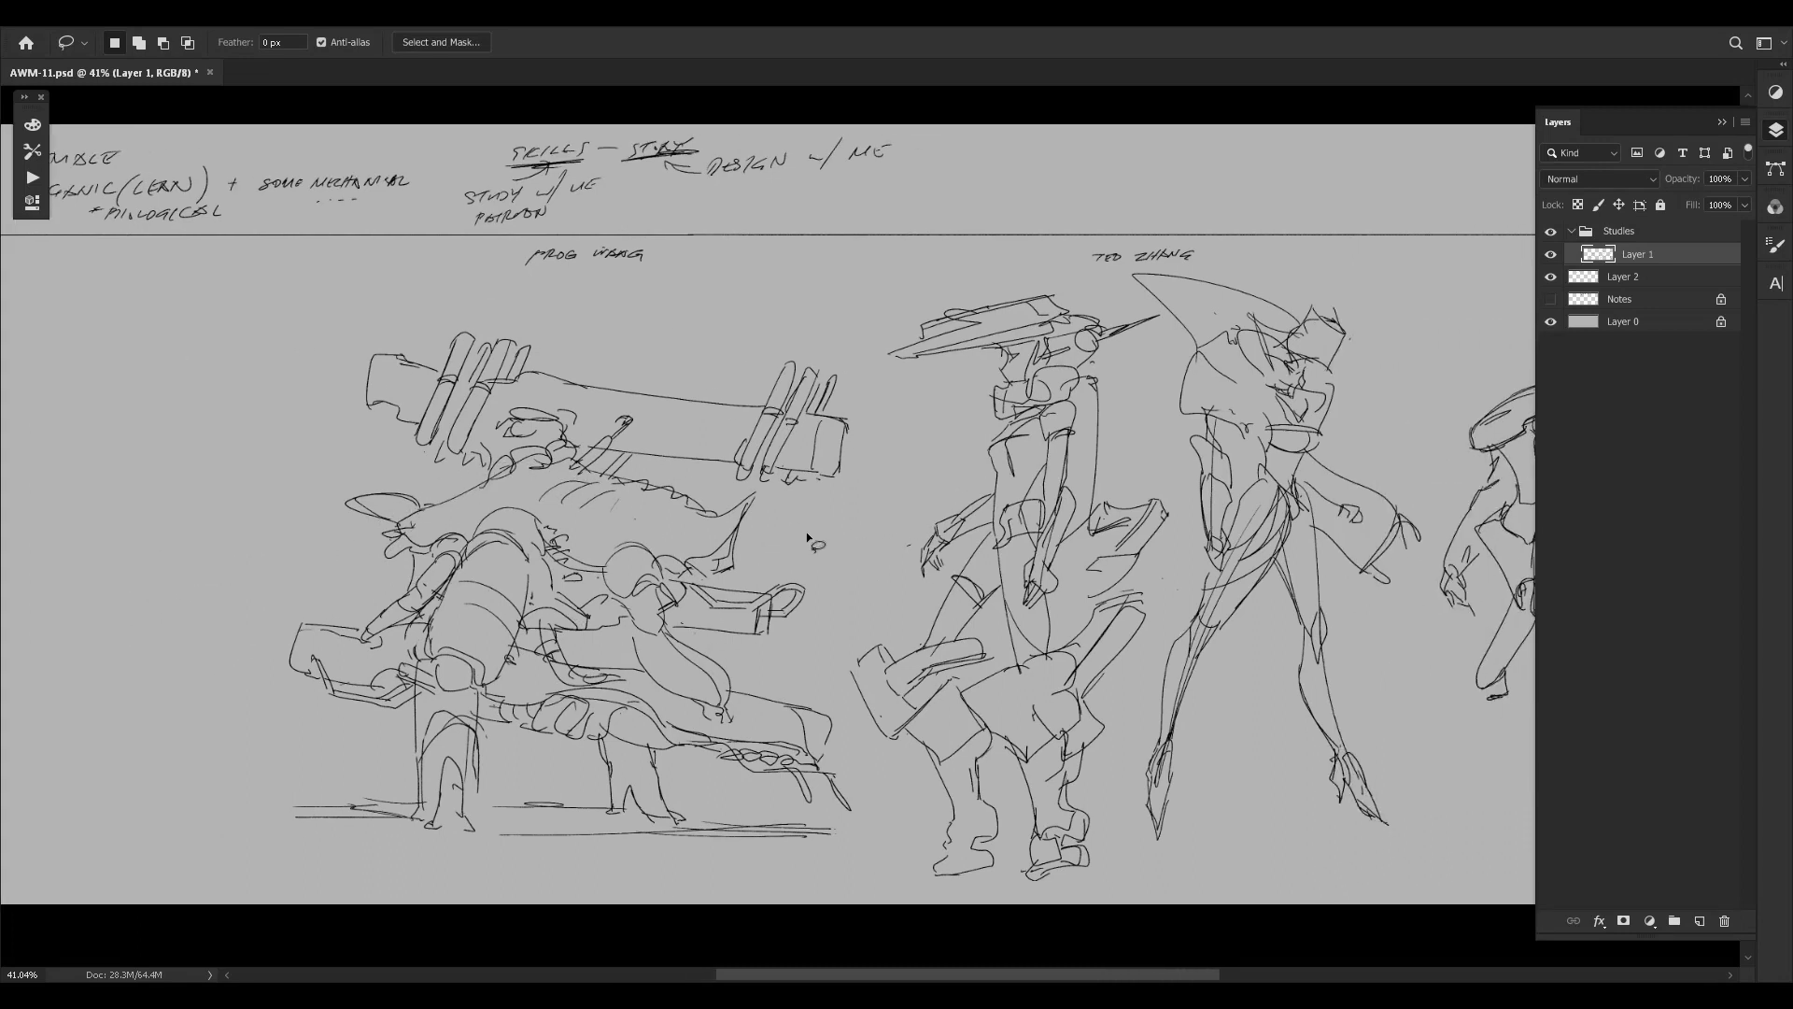
pyautogui.press('e')
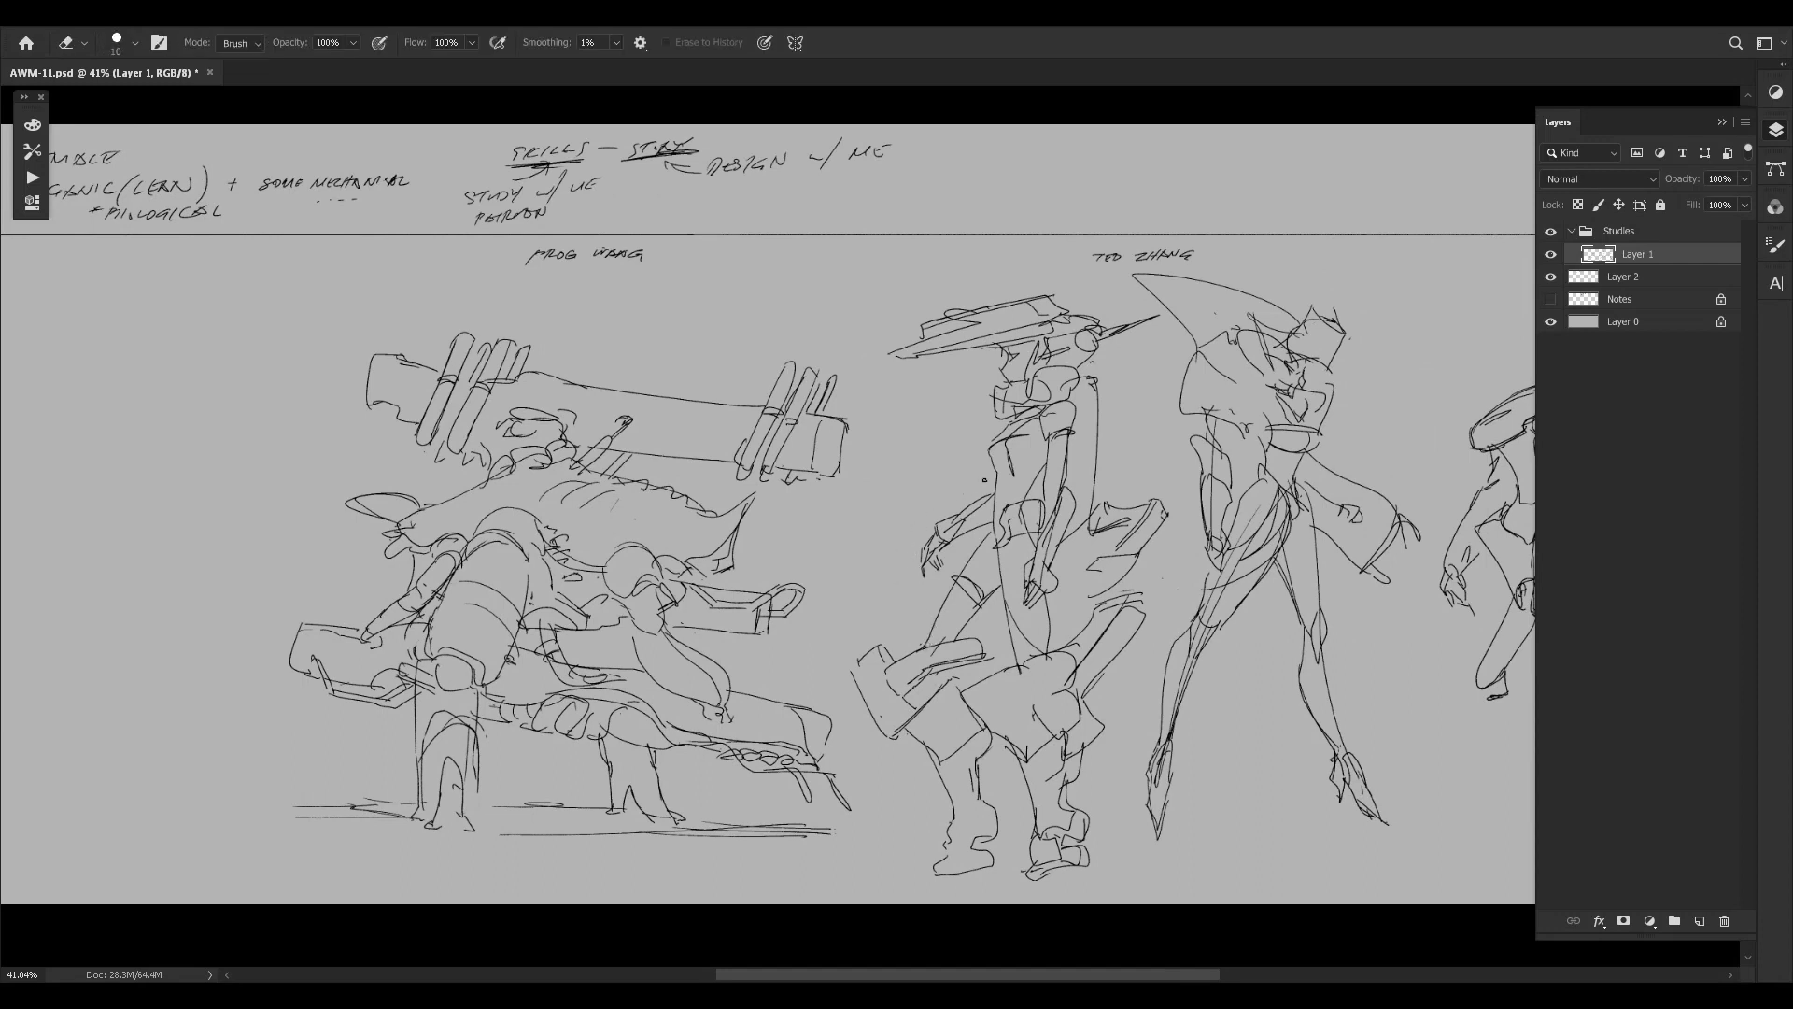
pyautogui.press('b')
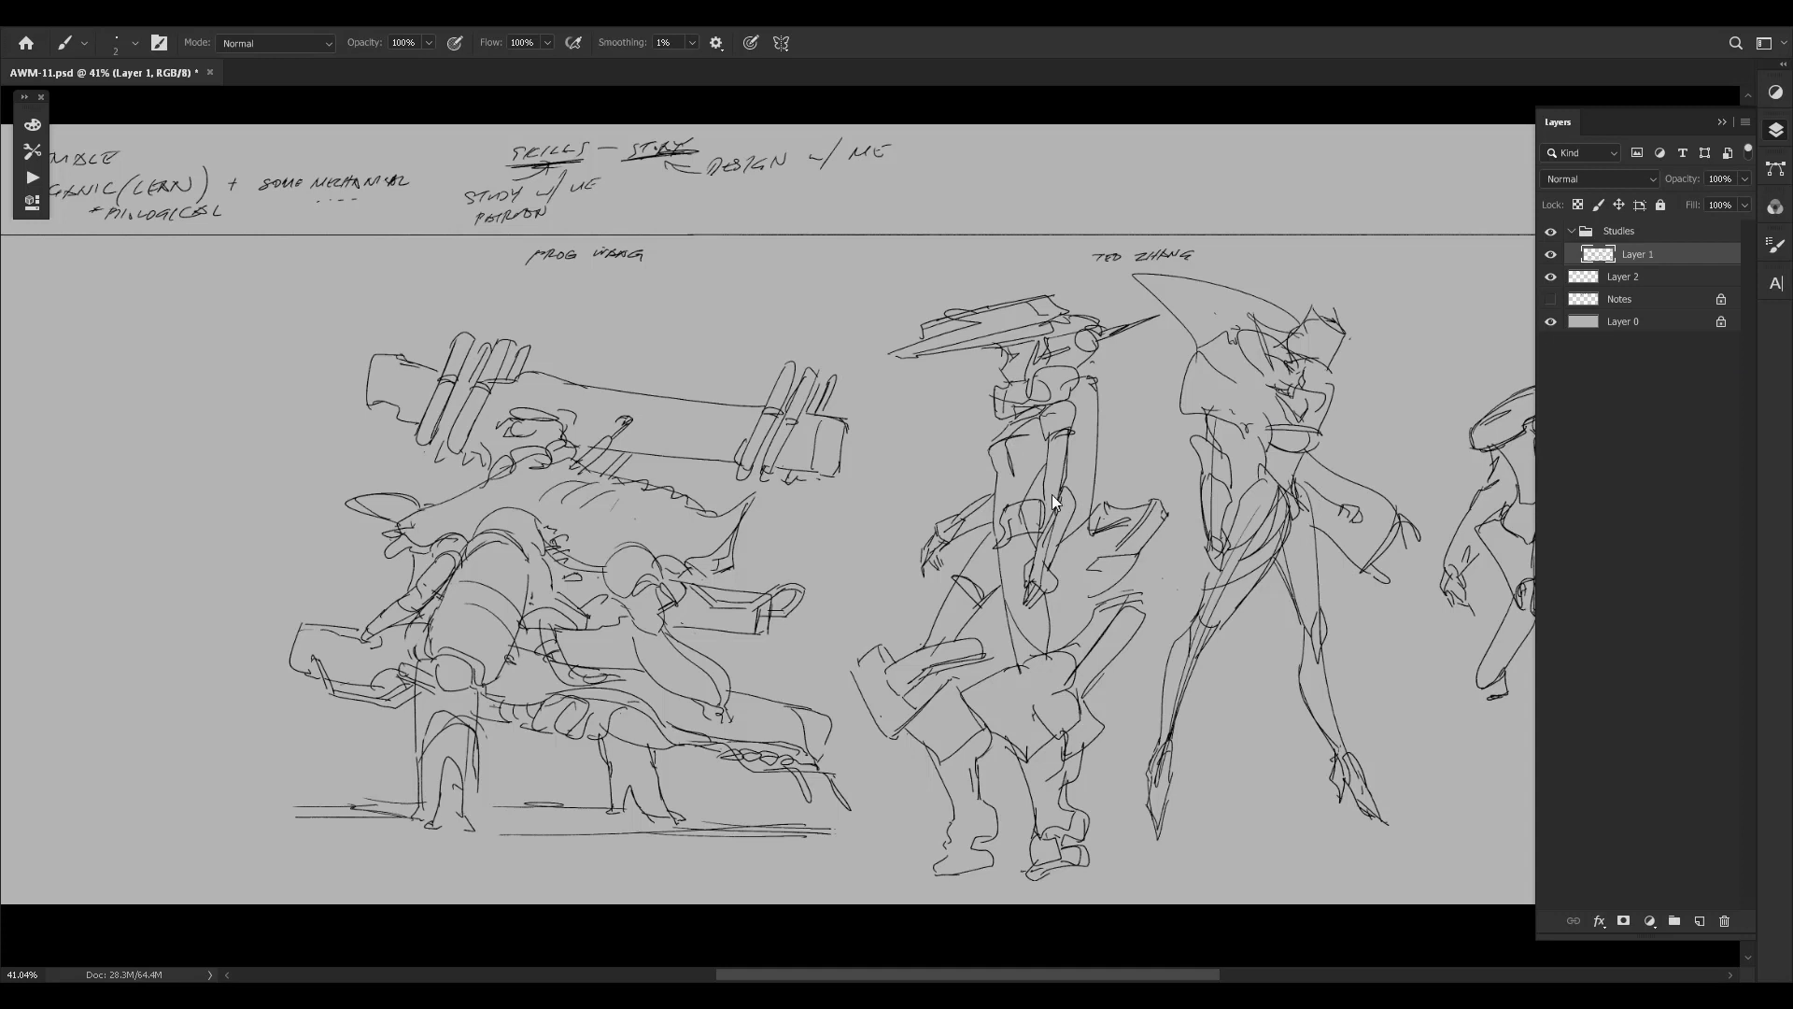
# Erase the large pointed hat shape above the long-legged standing figure, adjusting the eraser size for the lines near the head.
pyautogui.hscroll(3, 1055, 553)
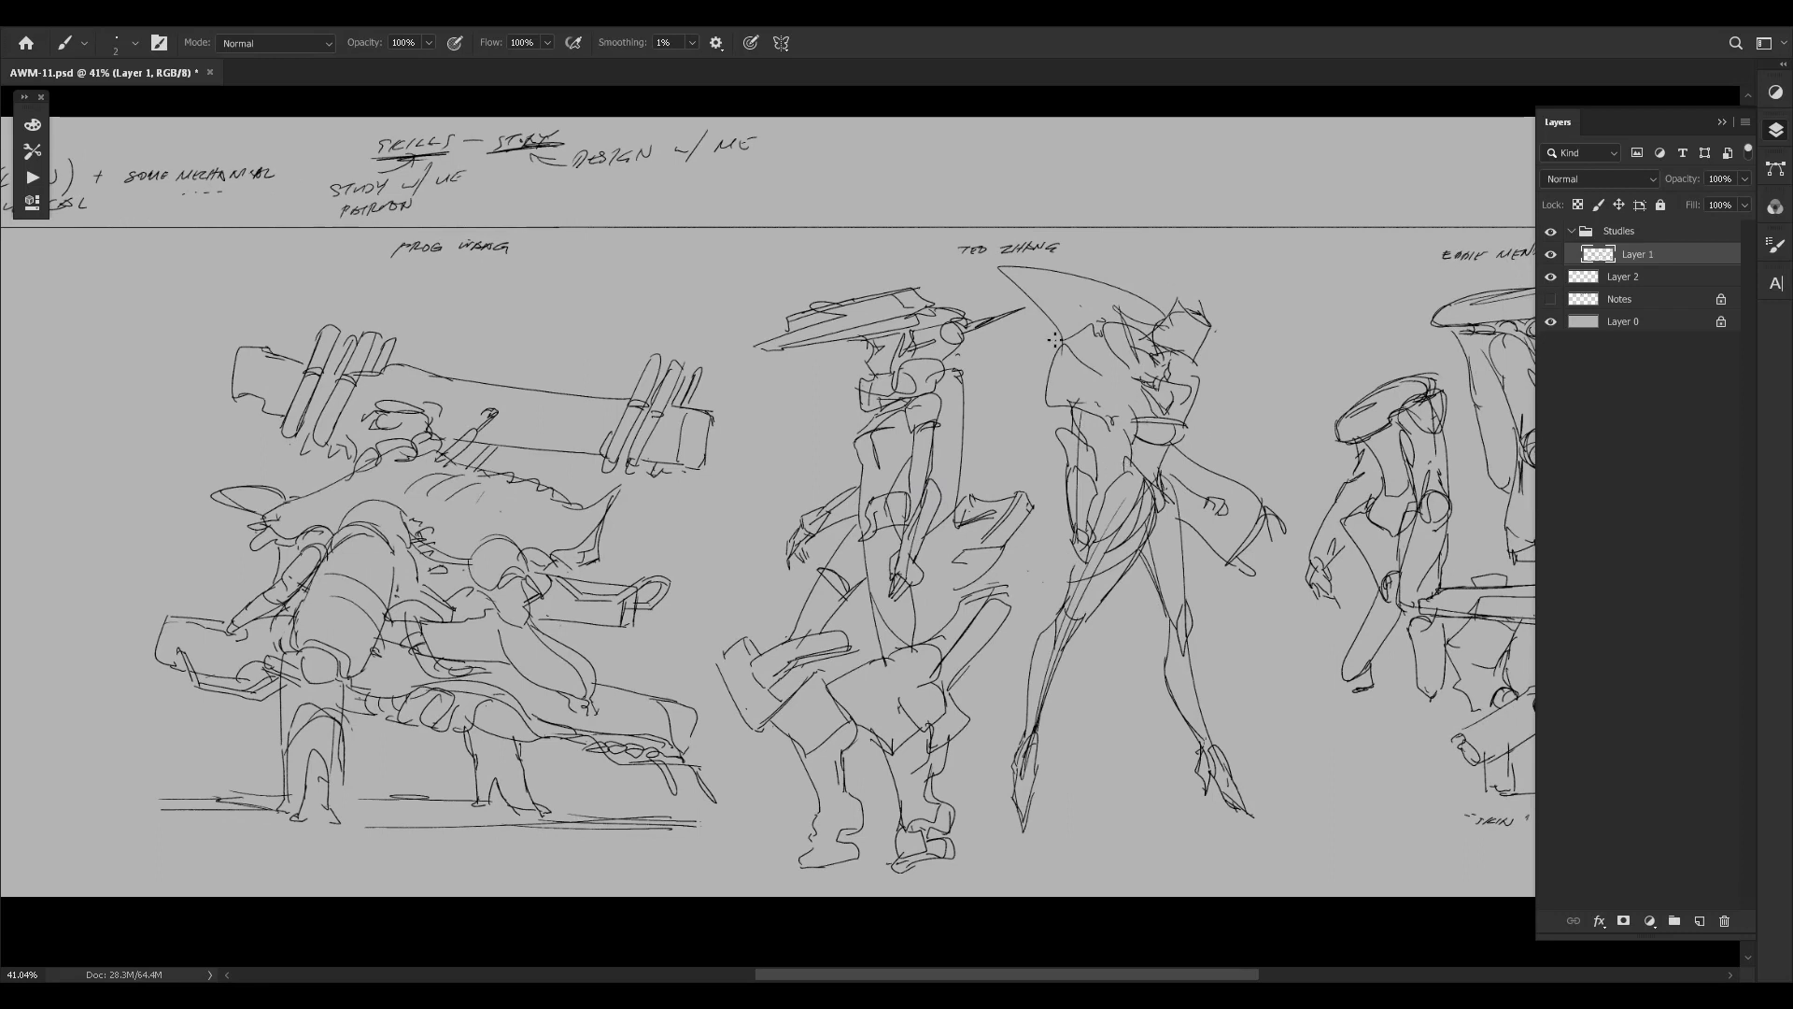
pyautogui.scroll(1, 1054, 341)
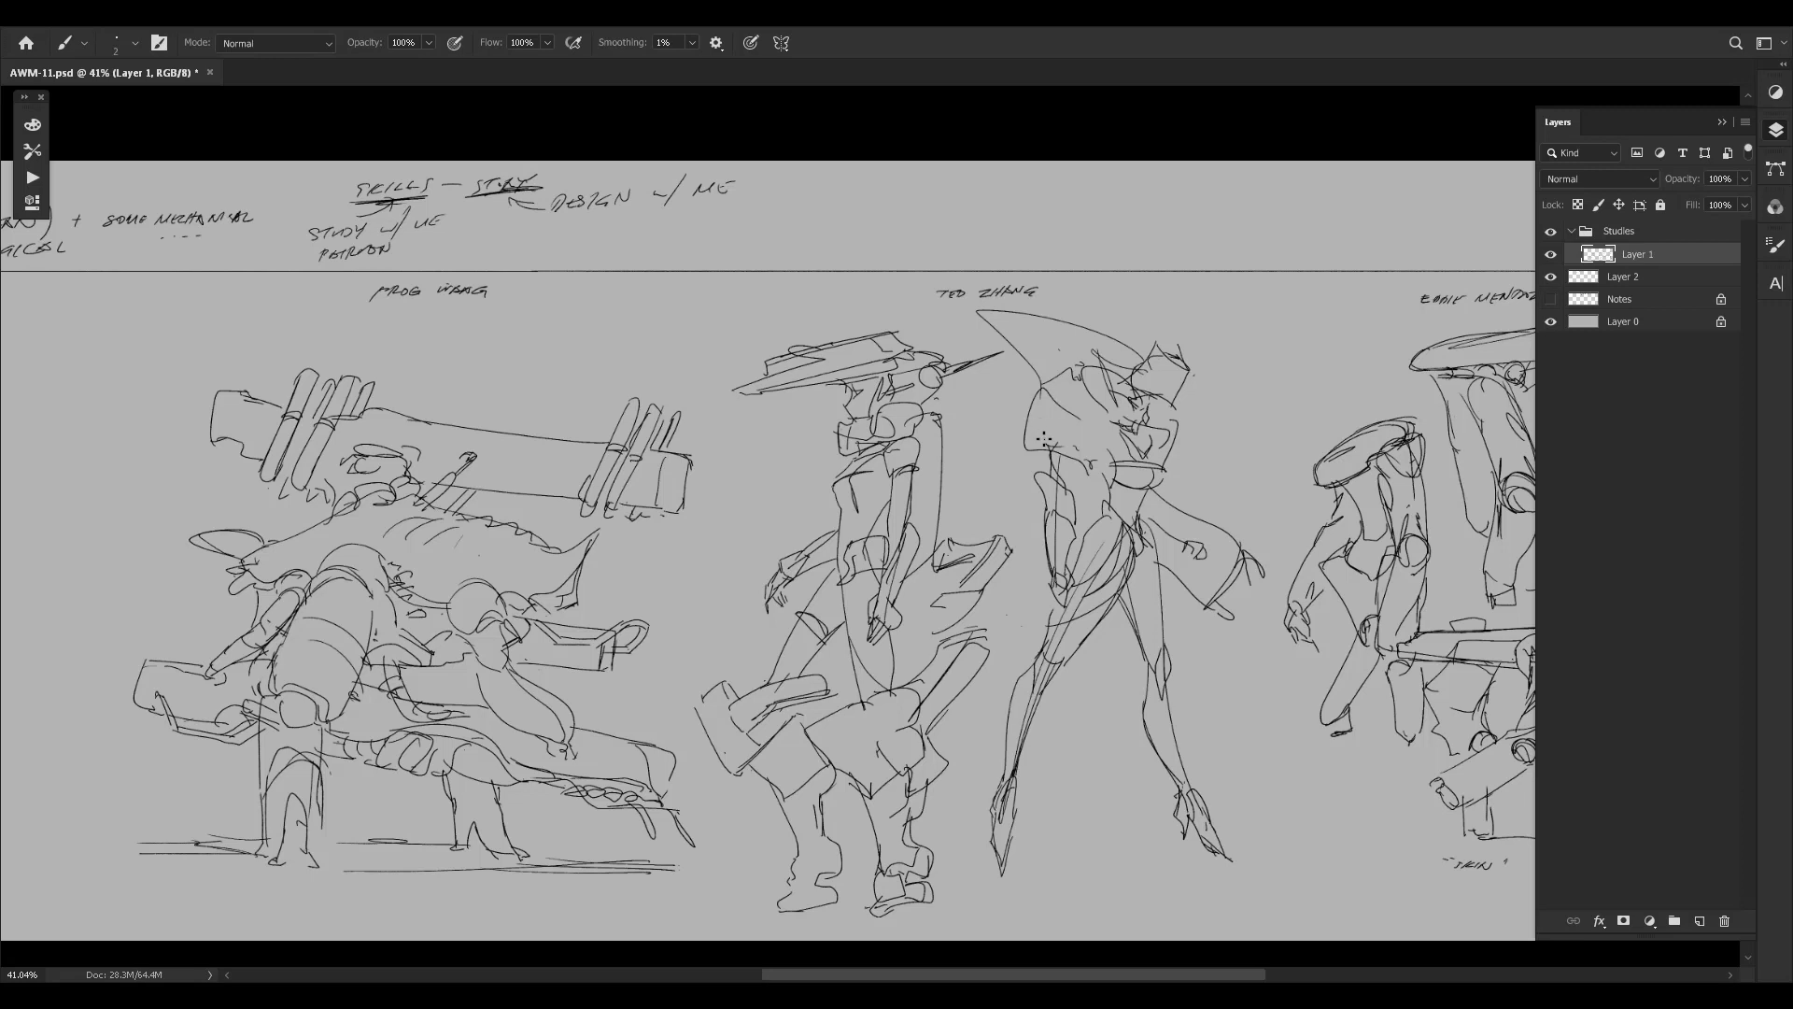
pyautogui.press('e')
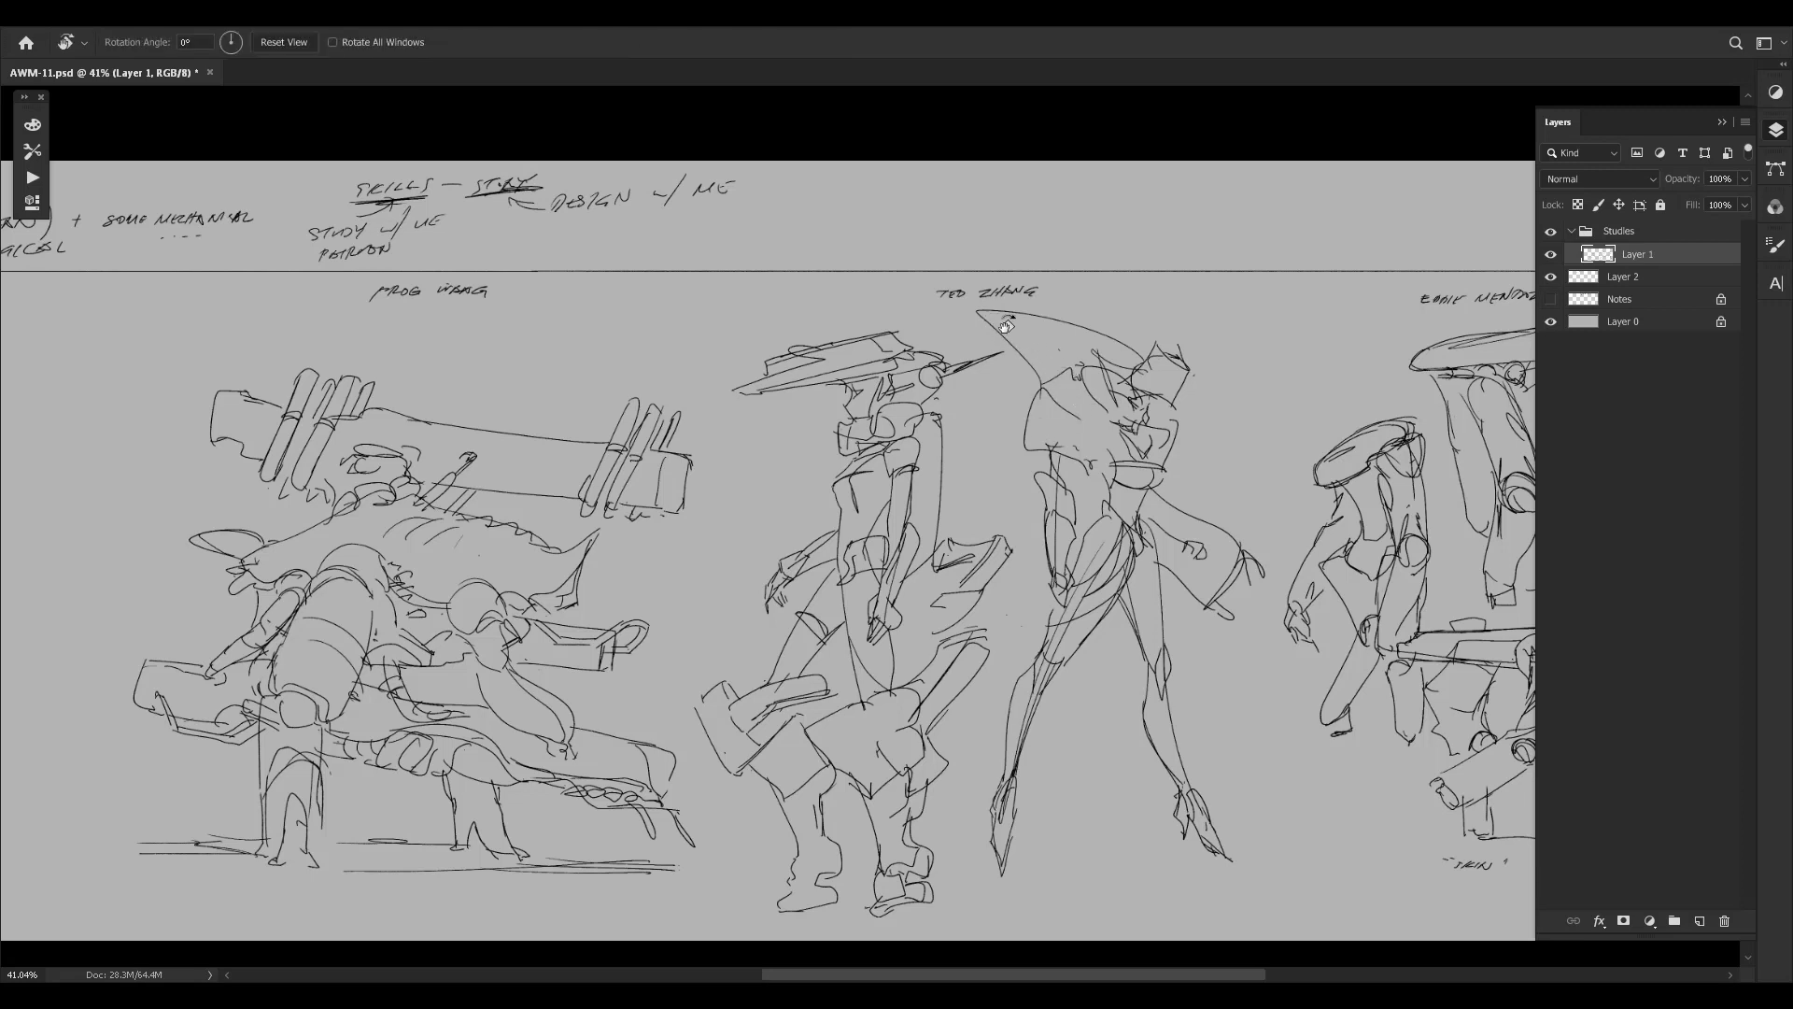
pyautogui.press(']')
pyautogui.press(']')
pyautogui.press(']')
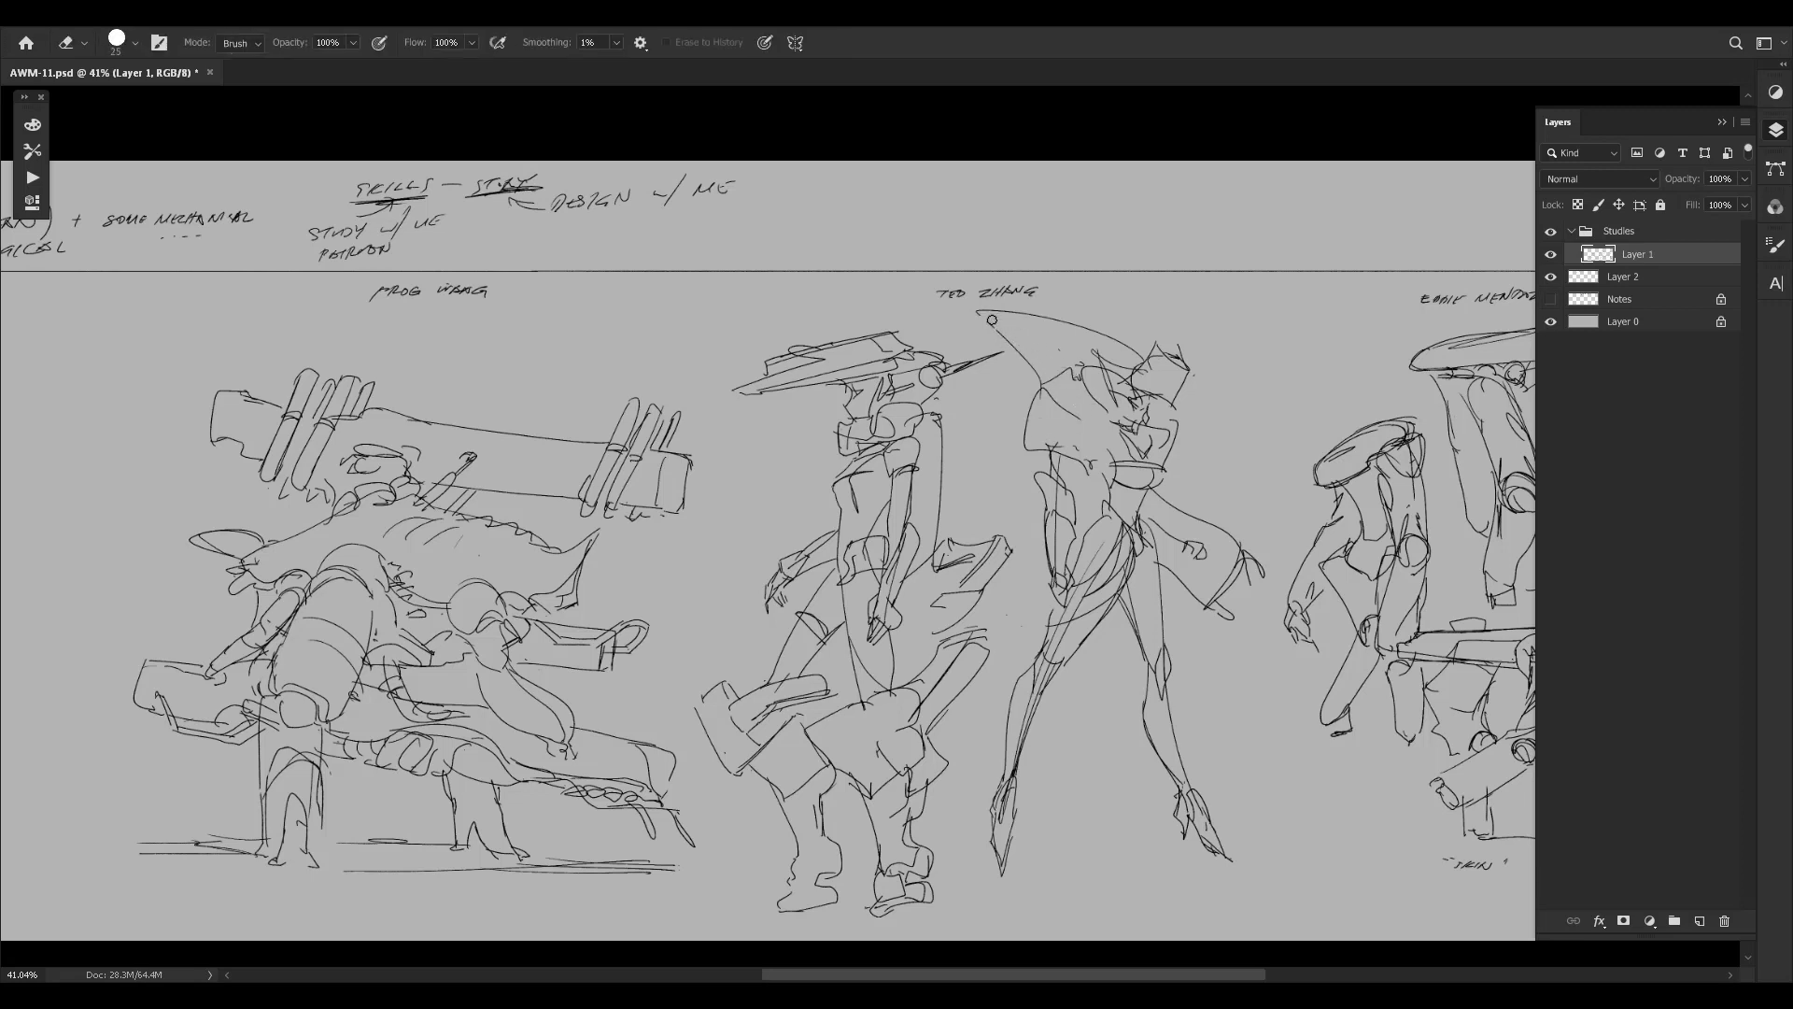
pyautogui.moveTo(992, 319)
pyautogui.mouseDown()
pyautogui.moveTo(1064, 307)
pyautogui.moveTo(1079, 348)
pyautogui.moveTo(1050, 328)
pyautogui.moveTo(1101, 324)
pyautogui.moveTo(1094, 276)
pyautogui.moveTo(1098, 380)
pyautogui.moveTo(1066, 356)
pyautogui.moveTo(1098, 393)
pyautogui.moveTo(1091, 330)
pyautogui.moveTo(1102, 374)
pyautogui.moveTo(1119, 326)
pyautogui.mouseUp()
pyautogui.press('[')
pyautogui.press('[')
pyautogui.press('r')
pyautogui.press('e')
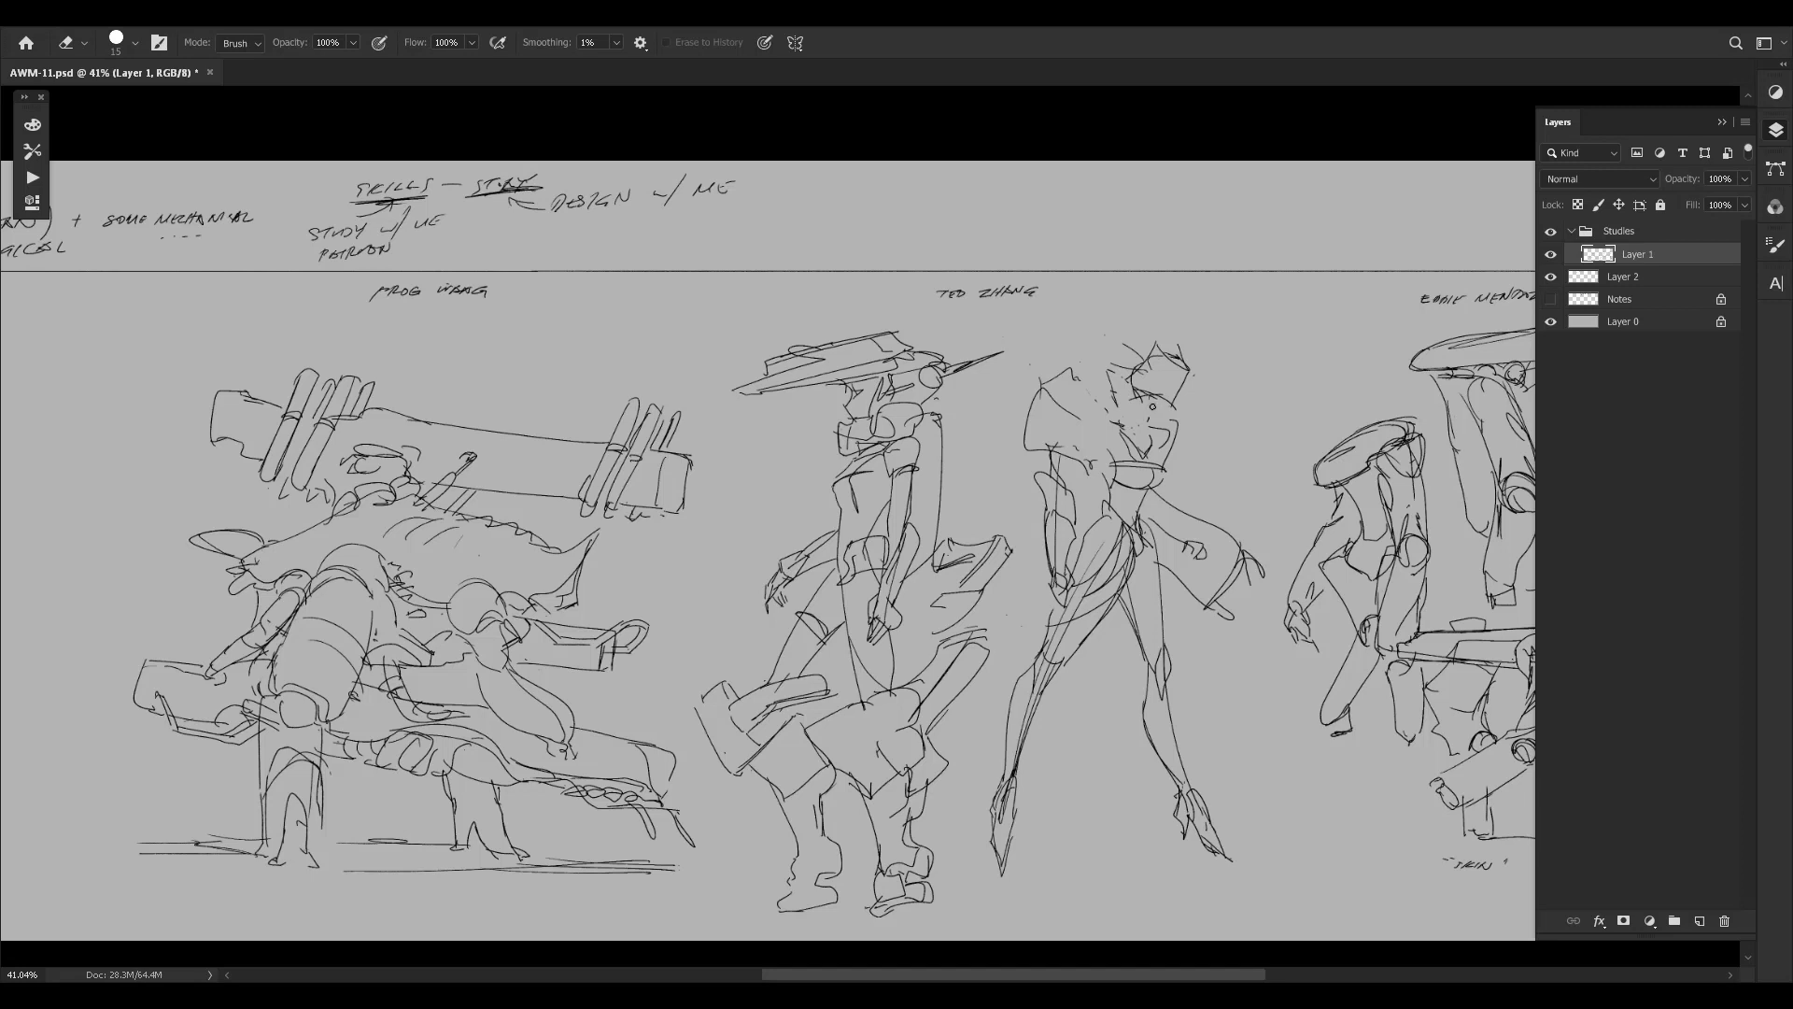
# Draw short lines at the long-legged figure's neck and head, and erase the remaining angular block there.
pyautogui.press('b')
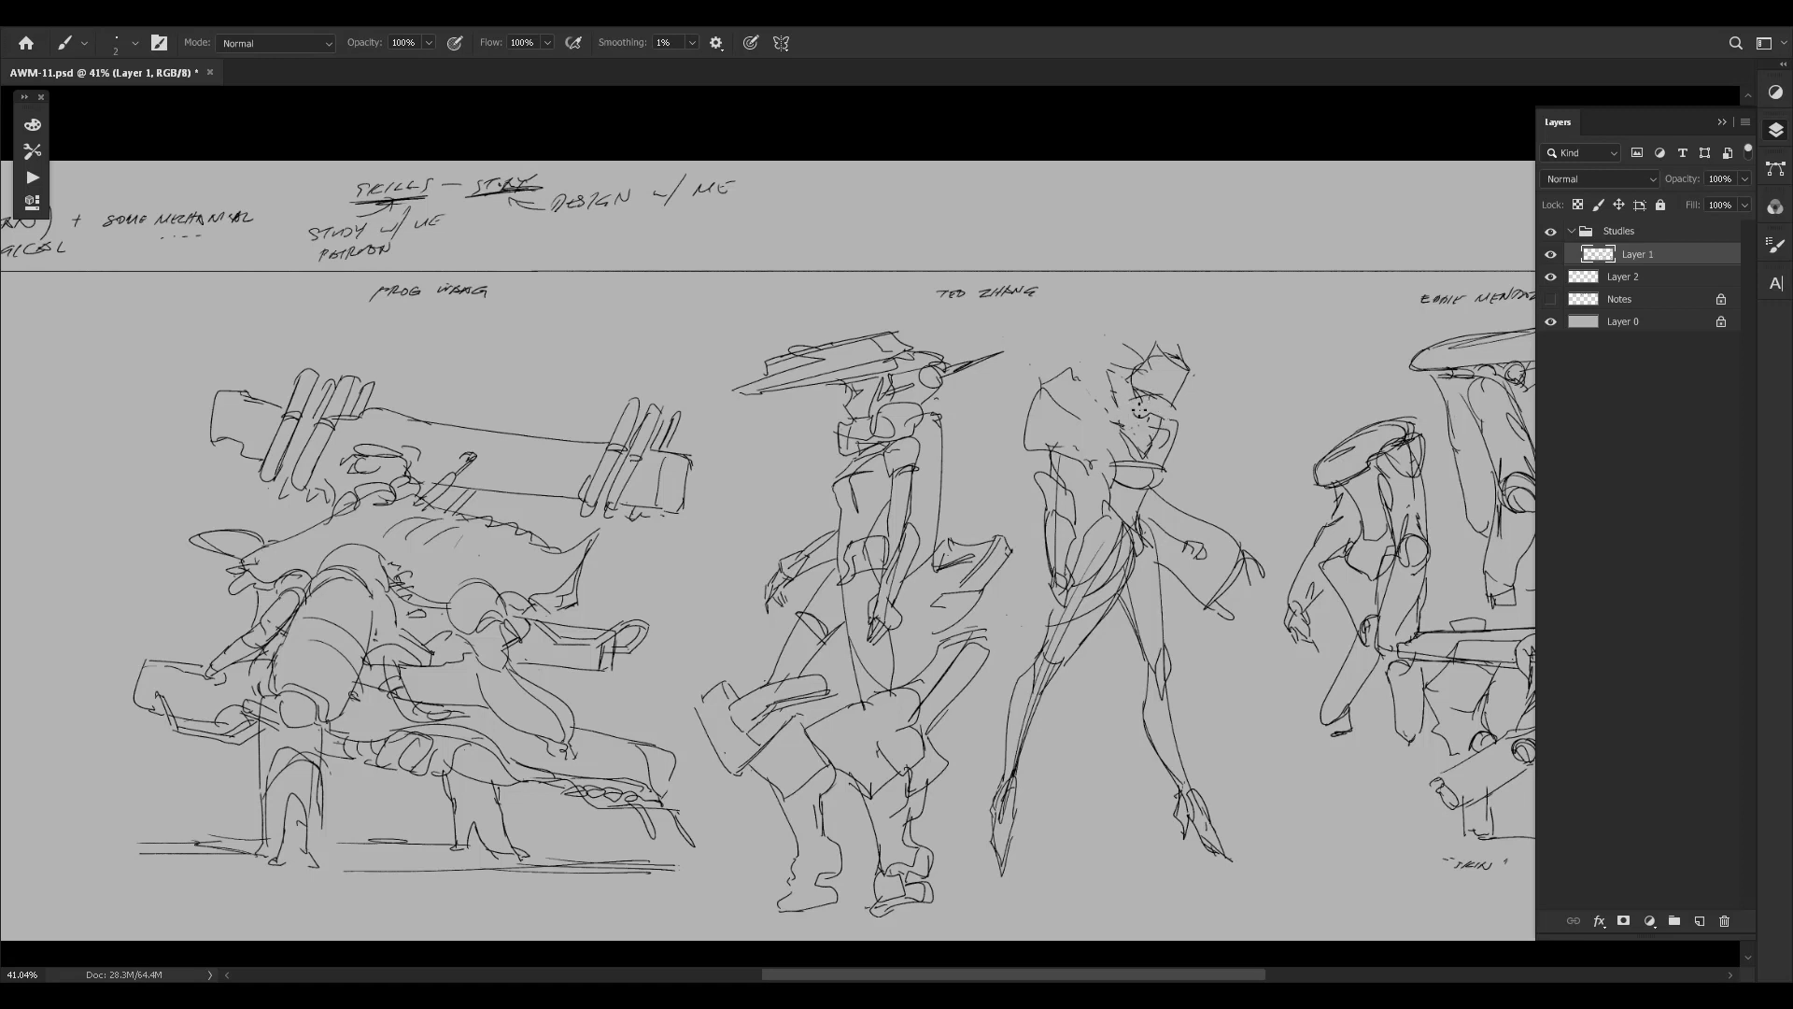
pyautogui.moveTo(1140, 410); pyautogui.dragTo(1161, 419)
pyautogui.moveTo(1182, 385); pyautogui.dragTo(1173, 404)
pyautogui.press('e')
pyautogui.moveTo(1212, 345)
pyautogui.mouseDown()
pyautogui.moveTo(1156, 341)
pyautogui.moveTo(1150, 370)
pyautogui.moveTo(1196, 363)
pyautogui.mouseUp()
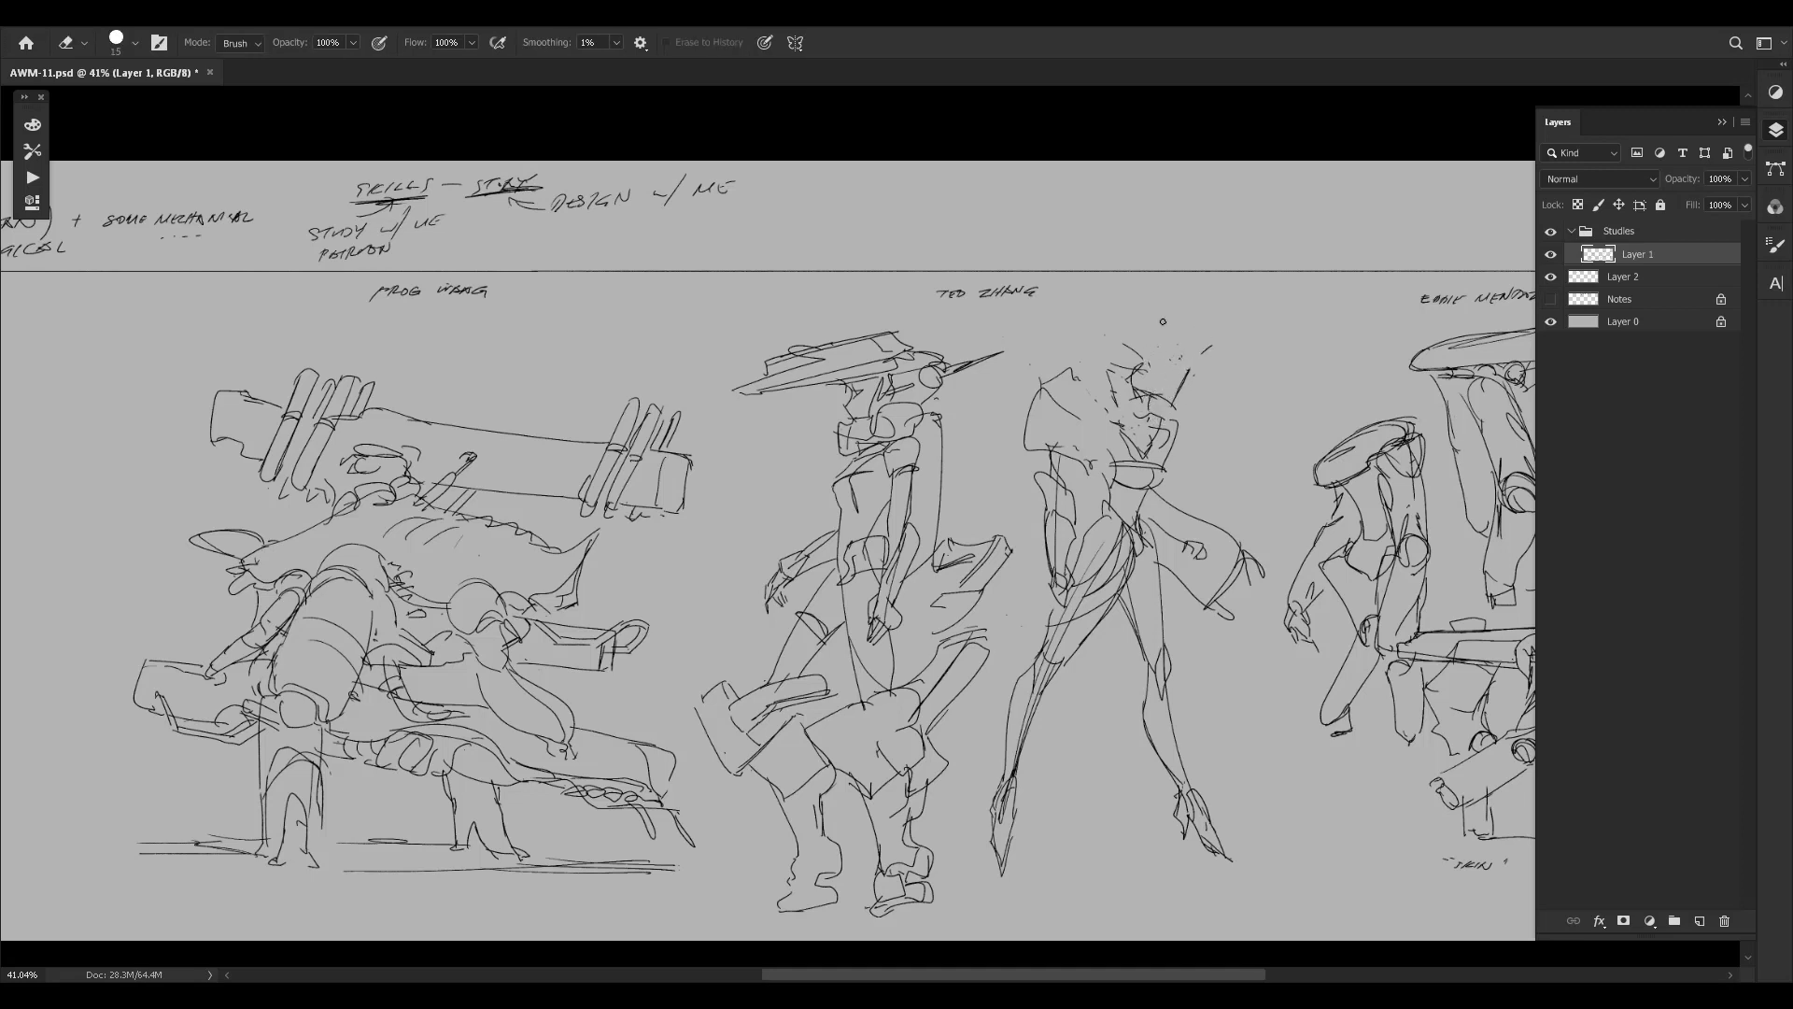
# Sketch a new head with tall, flared angular shapes on both sides for the long-legged figure, undoing strokes that miss.
pyautogui.press('b')
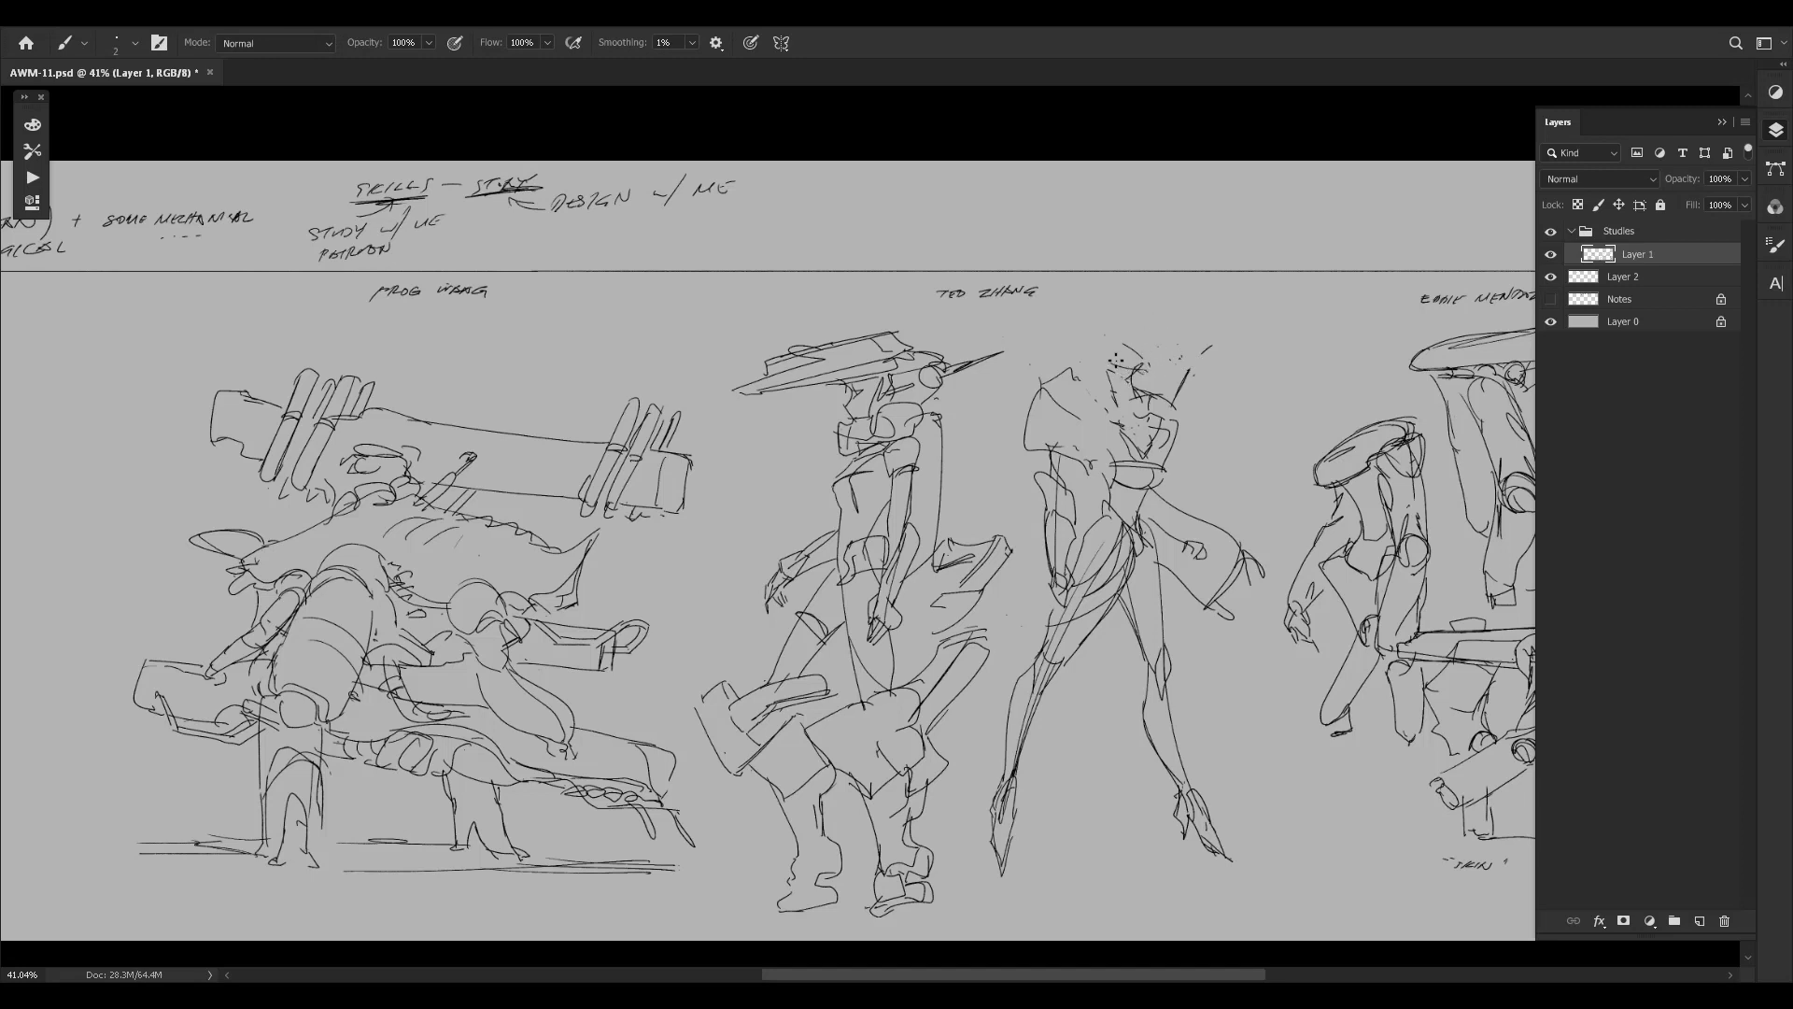
pyautogui.moveTo(1115, 365)
pyautogui.mouseDown()
pyautogui.moveTo(1182, 326)
pyautogui.moveTo(1164, 330)
pyautogui.moveTo(1209, 354)
pyautogui.moveTo(1184, 344)
pyautogui.moveTo(1205, 353)
pyautogui.moveTo(1159, 404)
pyautogui.mouseUp()
pyautogui.hotkey('ctrl', 'z')
pyautogui.hotkey('ctrl', 'z')
pyautogui.hotkey('ctrl', 'z')
pyautogui.moveTo(1136, 381); pyautogui.dragTo(1127, 405)
pyautogui.moveTo(1109, 346)
pyautogui.mouseDown()
pyautogui.moveTo(1067, 325)
pyautogui.moveTo(1066, 390)
pyautogui.mouseUp()
# Redraw the long-legged figure's shoulder and upper arm as smaller armor forms, erase leftover lines, and check by toggling layer visibility.
pyautogui.press('e')
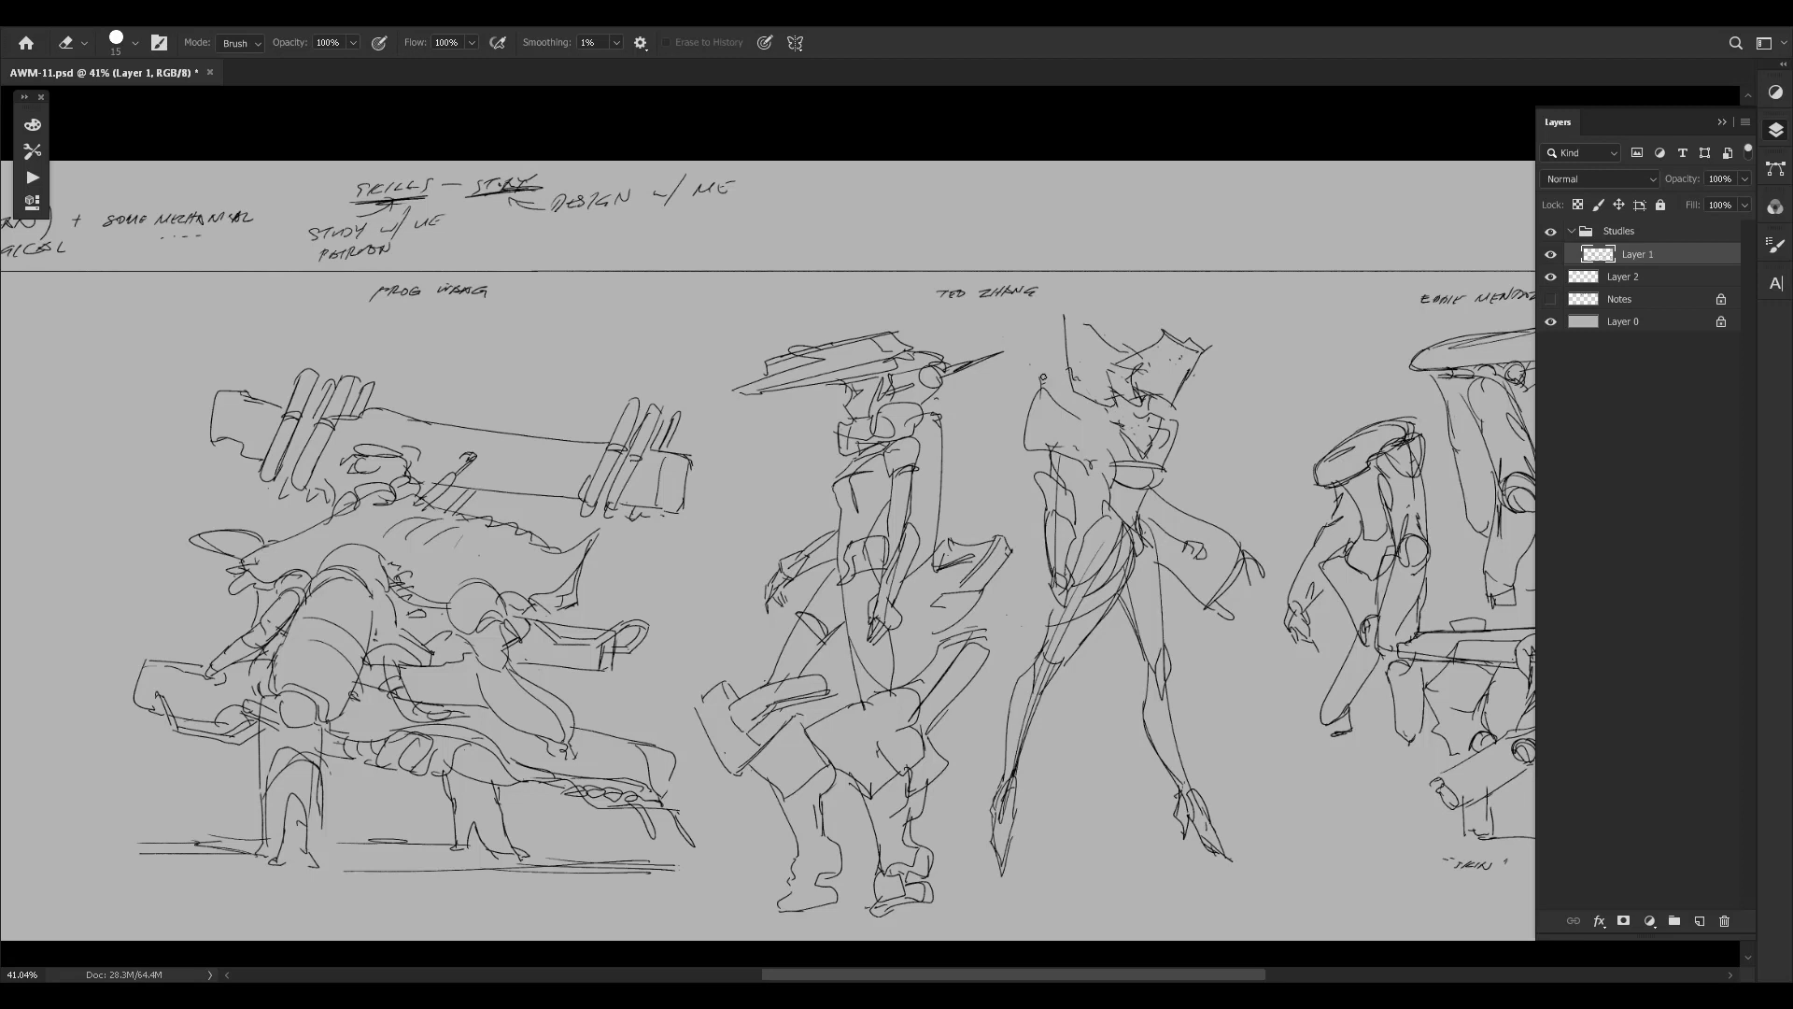
pyautogui.press('b')
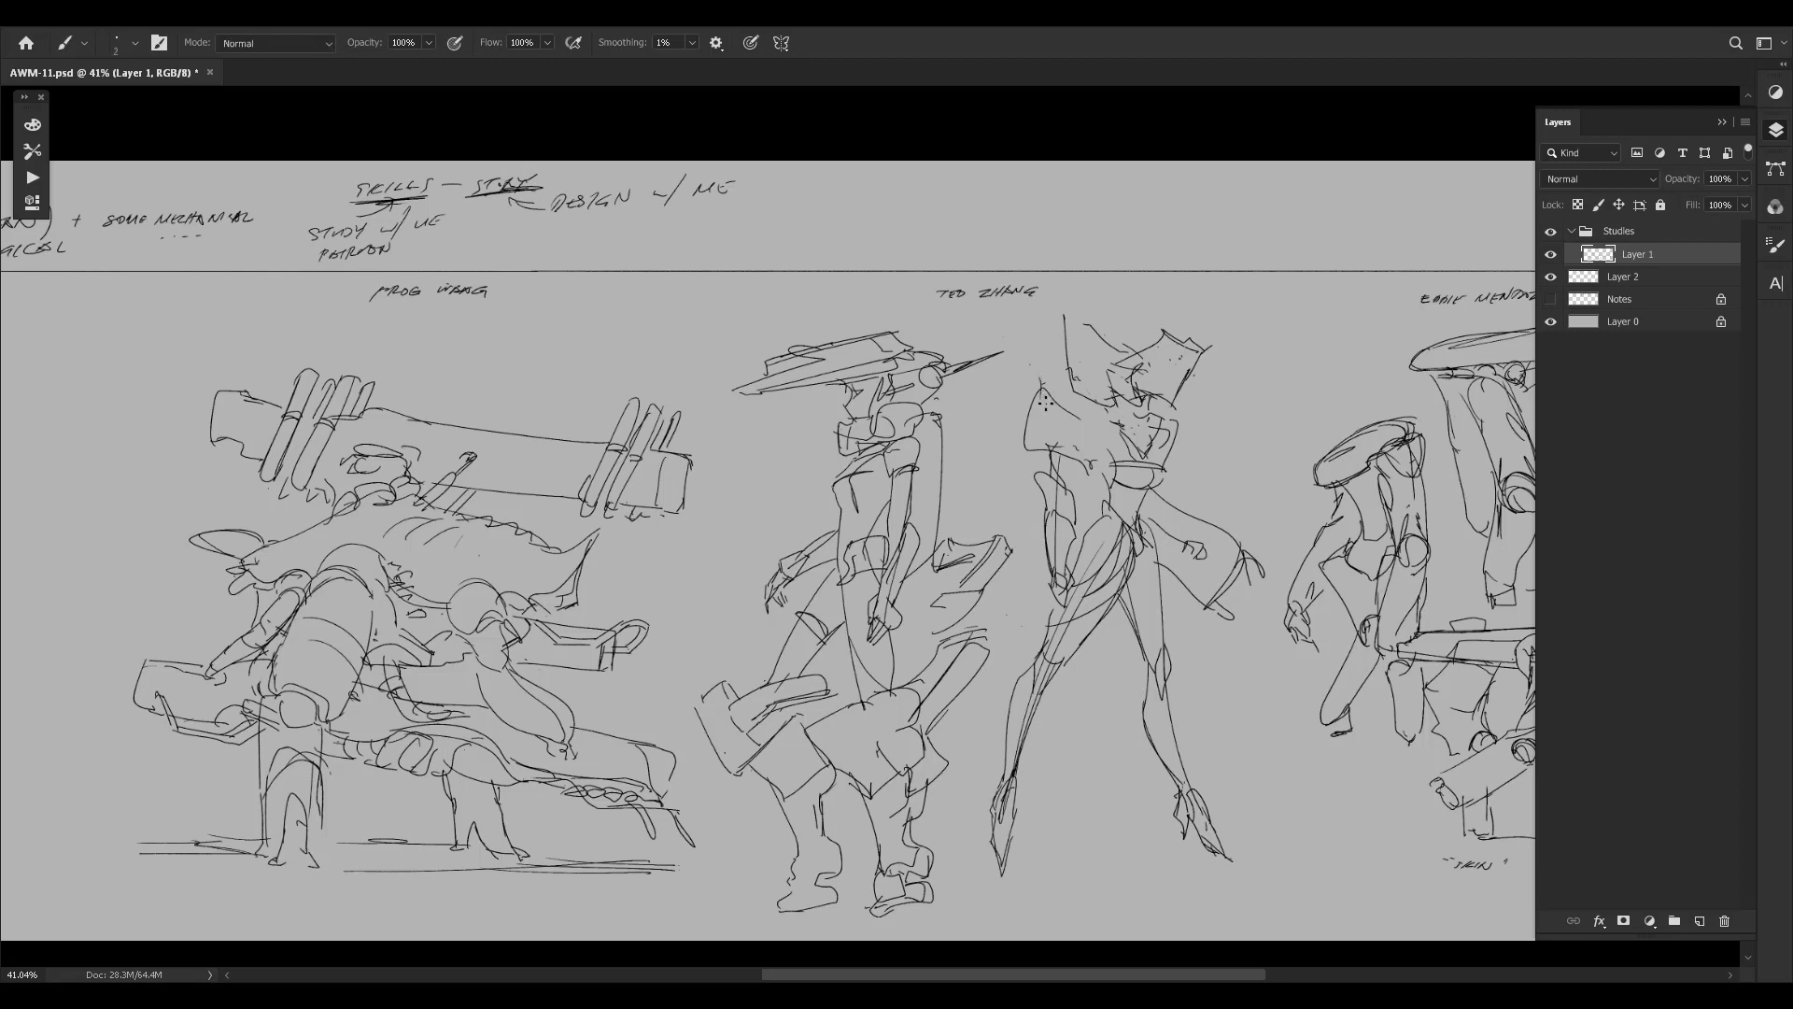
pyautogui.moveTo(1039, 398); pyautogui.dragTo(1091, 435)
pyautogui.moveTo(1034, 372)
pyautogui.mouseDown()
pyautogui.moveTo(1043, 428)
pyautogui.moveTo(1016, 458)
pyautogui.moveTo(1056, 459)
pyautogui.mouseUp()
pyautogui.press('e')
pyautogui.moveTo(1031, 404); pyautogui.dragTo(1038, 363)
pyautogui.hotkey('ctrl', ',')
pyautogui.hotkey('ctrl', ',')
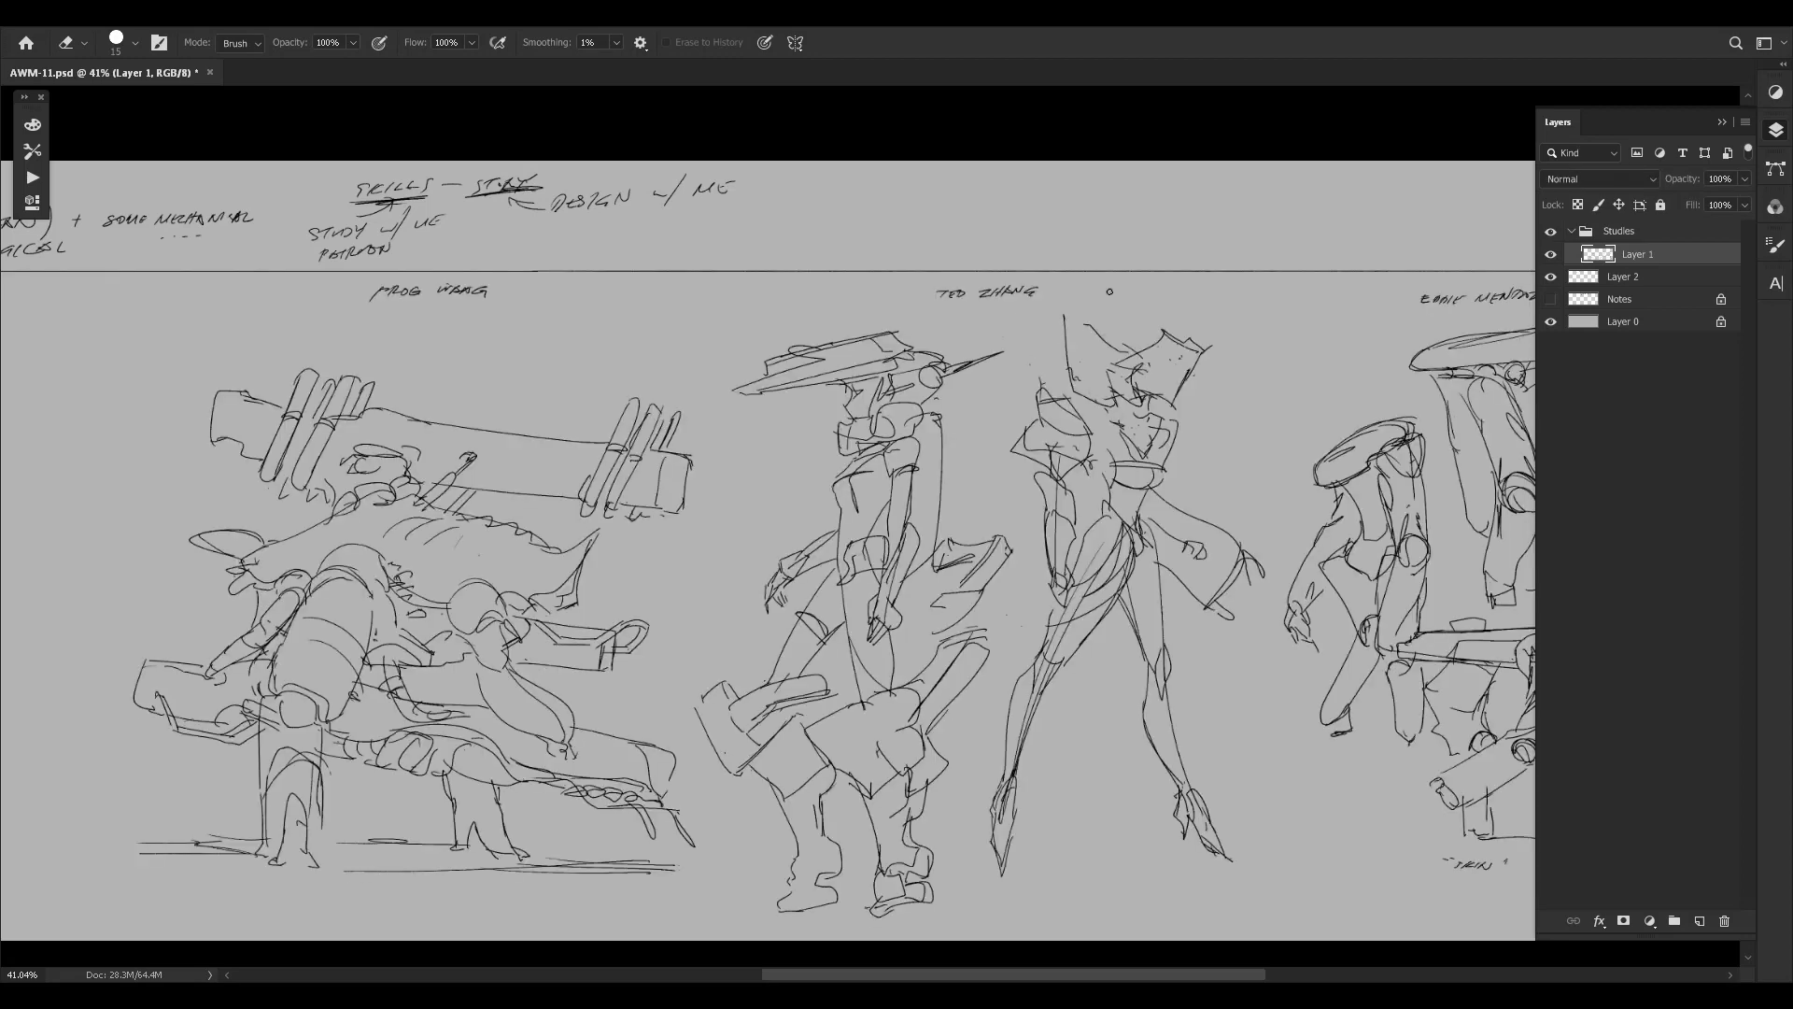
pyautogui.press('b')
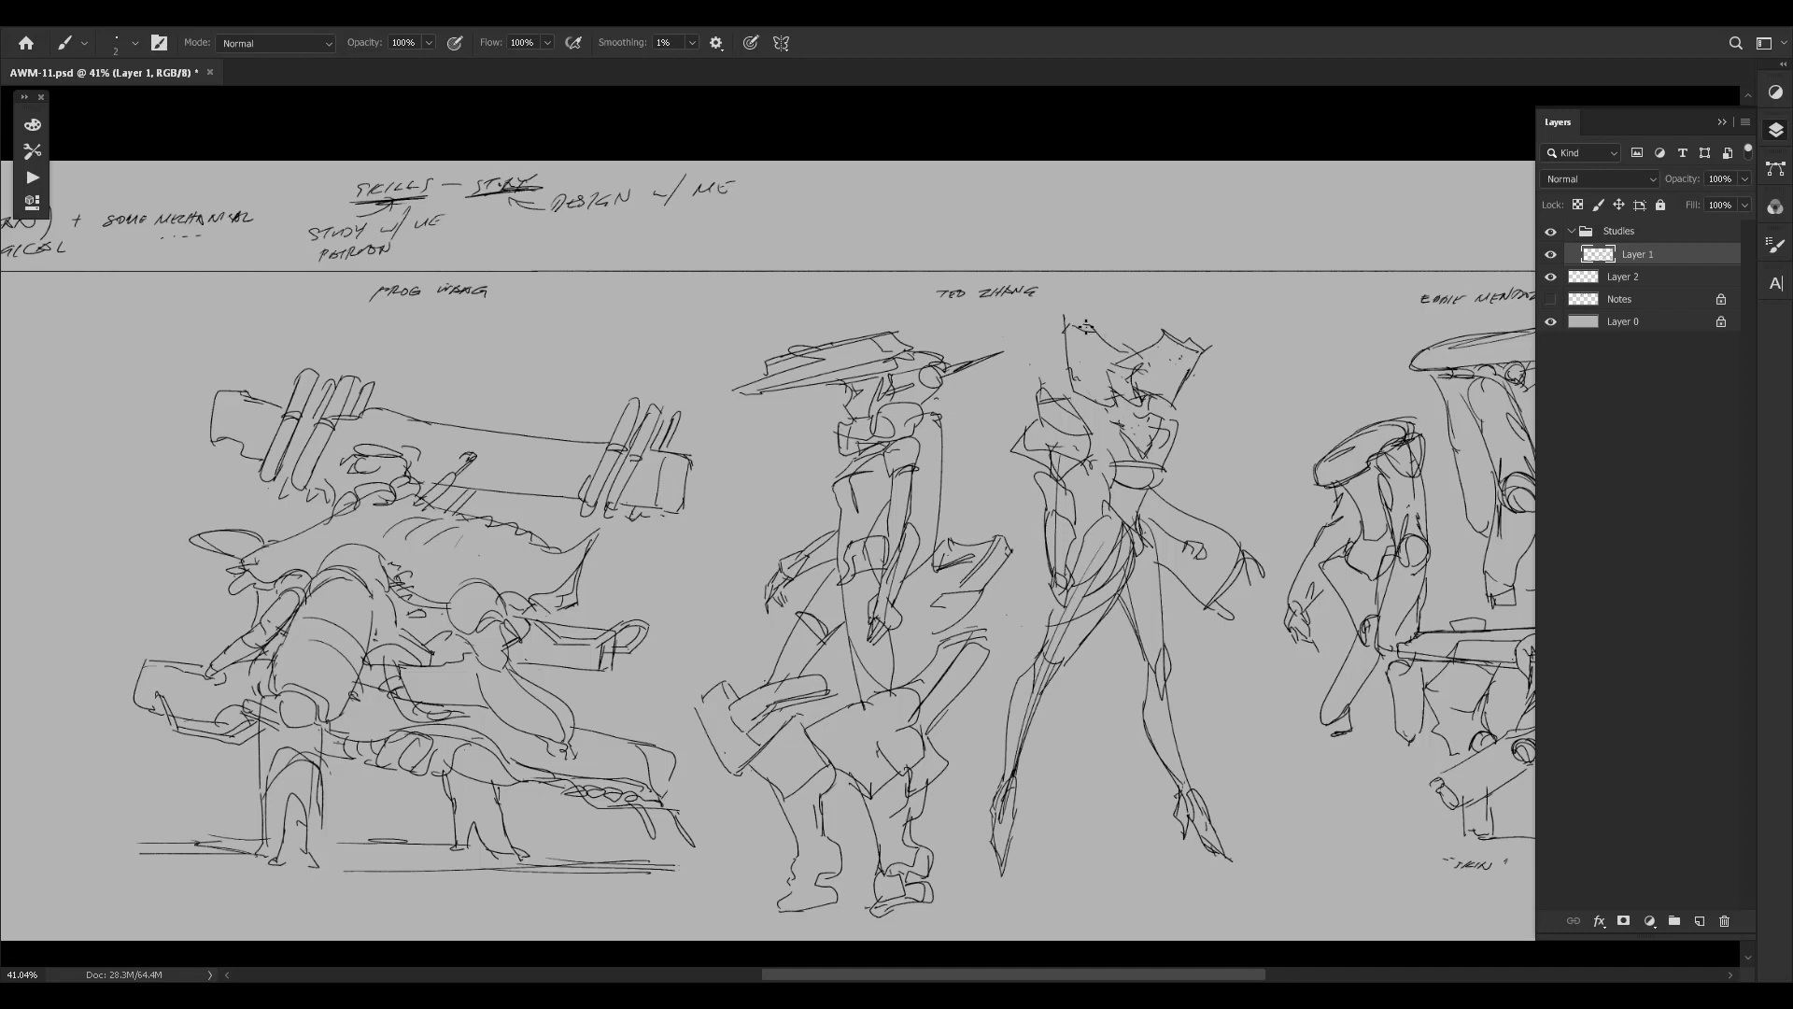
# Sketch loose curved and angular accent strokes between the hatted figure and the long-legged figure's flared head, undoing strokes that miss.
pyautogui.moveTo(1122, 323)
pyautogui.mouseDown()
pyautogui.moveTo(1110, 344)
pyautogui.moveTo(1080, 299)
pyautogui.moveTo(1065, 315)
pyautogui.mouseUp()
pyautogui.hotkey('ctrl', 'z')
pyautogui.hotkey('ctrl', 'z')
pyautogui.moveTo(948, 372); pyautogui.dragTo(984, 317)
pyautogui.moveTo(1085, 294)
pyautogui.mouseDown()
pyautogui.moveTo(1138, 342)
pyautogui.moveTo(1121, 341)
pyautogui.mouseUp()
pyautogui.hotkey('ctrl', 'z')
pyautogui.moveTo(960, 382)
pyautogui.mouseDown()
pyautogui.moveTo(1003, 437)
pyautogui.moveTo(979, 481)
pyautogui.mouseUp()
pyautogui.moveTo(999, 407); pyautogui.dragTo(989, 461)
pyautogui.hotkey('ctrl', 'z')
pyautogui.moveTo(993, 398); pyautogui.dragTo(983, 469)
pyautogui.hotkey('ctrl', 'z')
pyautogui.hotkey('ctrl', 'z')
pyautogui.moveTo(1079, 306); pyautogui.dragTo(1027, 323)
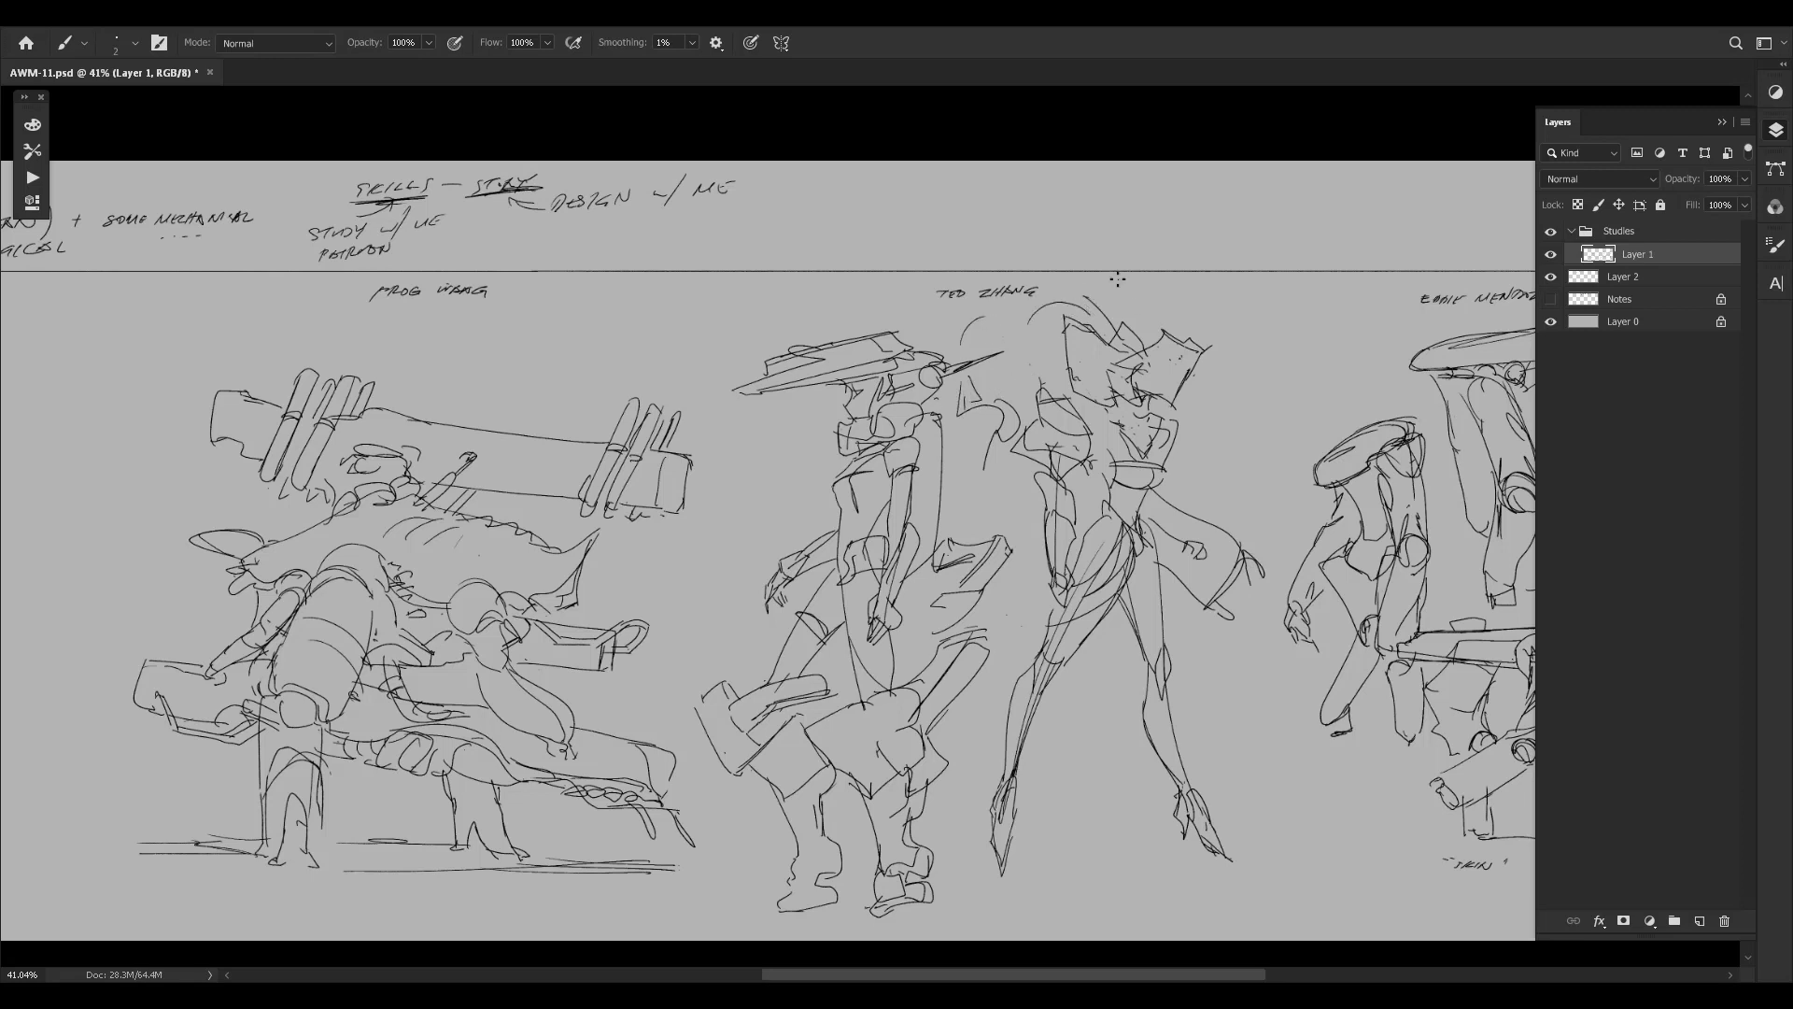
# Add short lines to the long-legged figure's shoulder, torso and leg, compare with the layer hidden and shown, and save the file.
pyautogui.moveTo(1167, 401); pyautogui.dragTo(1185, 422)
pyautogui.moveTo(1119, 384); pyautogui.dragTo(1123, 395)
pyautogui.moveTo(1170, 411); pyautogui.dragTo(1166, 490)
pyautogui.moveTo(1120, 603); pyautogui.dragTo(1149, 733)
pyautogui.hotkey('ctrl', ',')
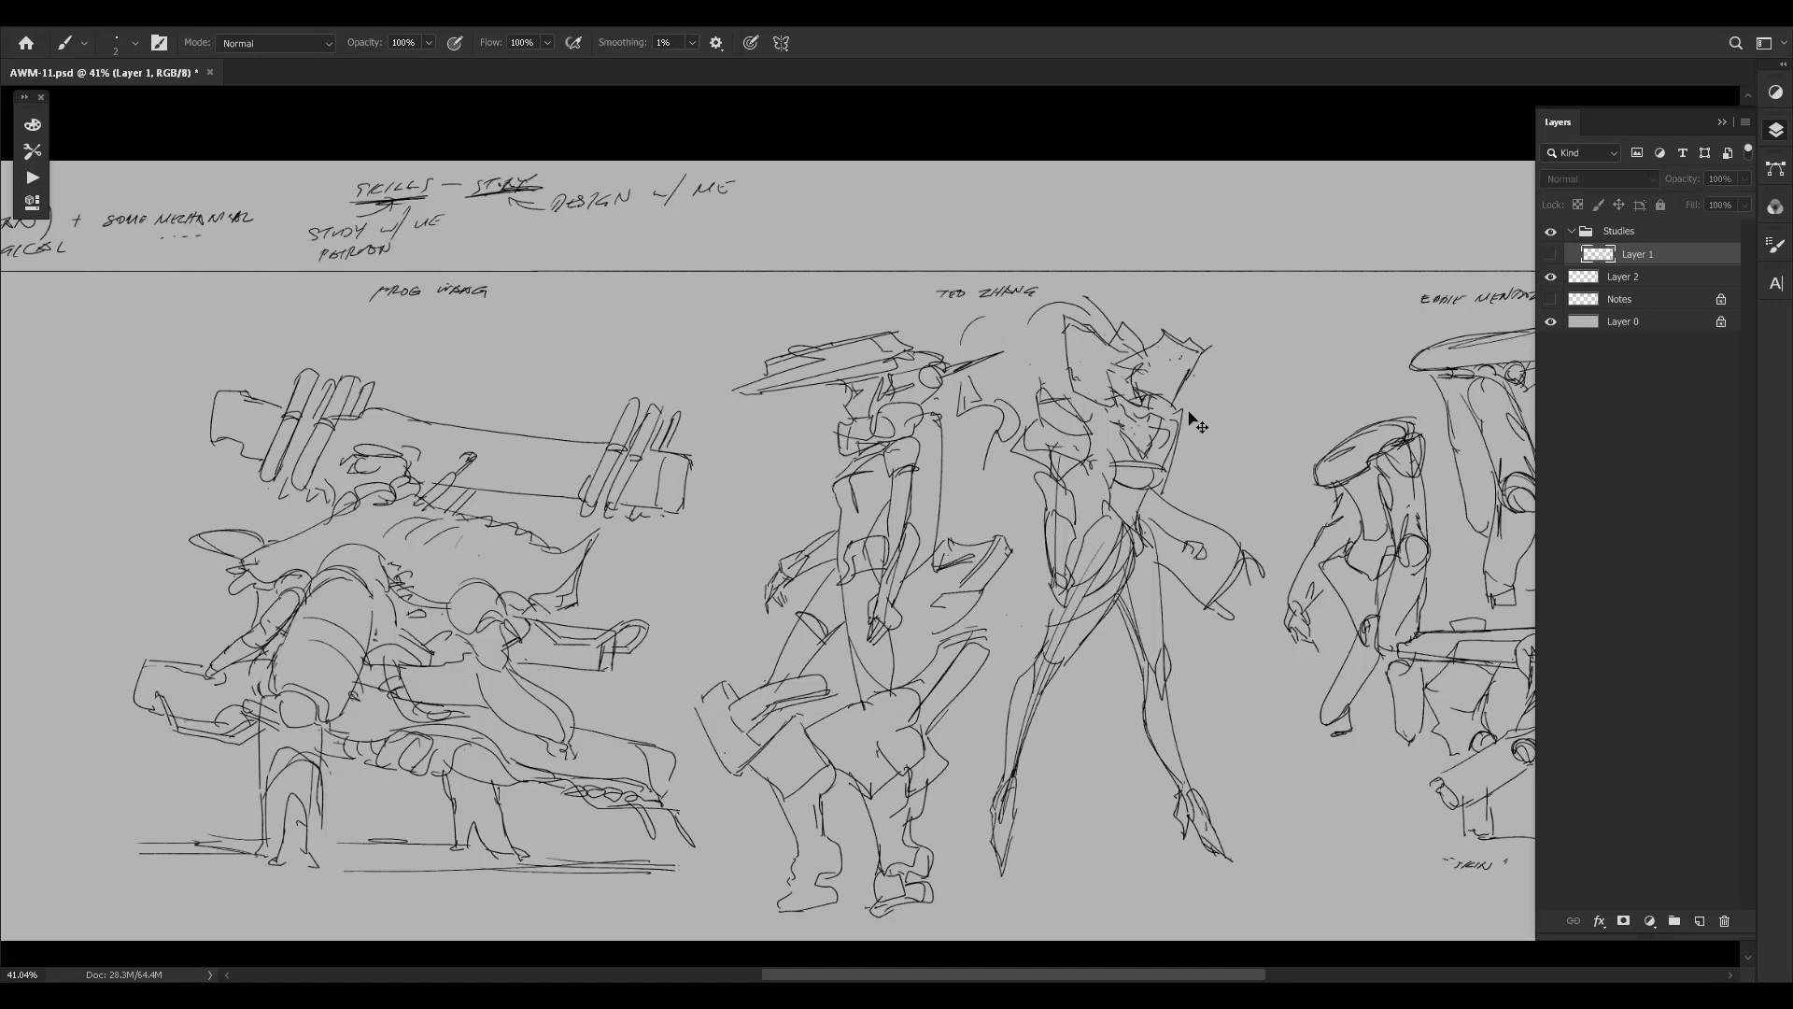
pyautogui.hotkey('ctrl', ',')
pyautogui.hotkey('ctrl', 's')
pyautogui.moveTo(1127, 491); pyautogui.dragTo(1216, 480)
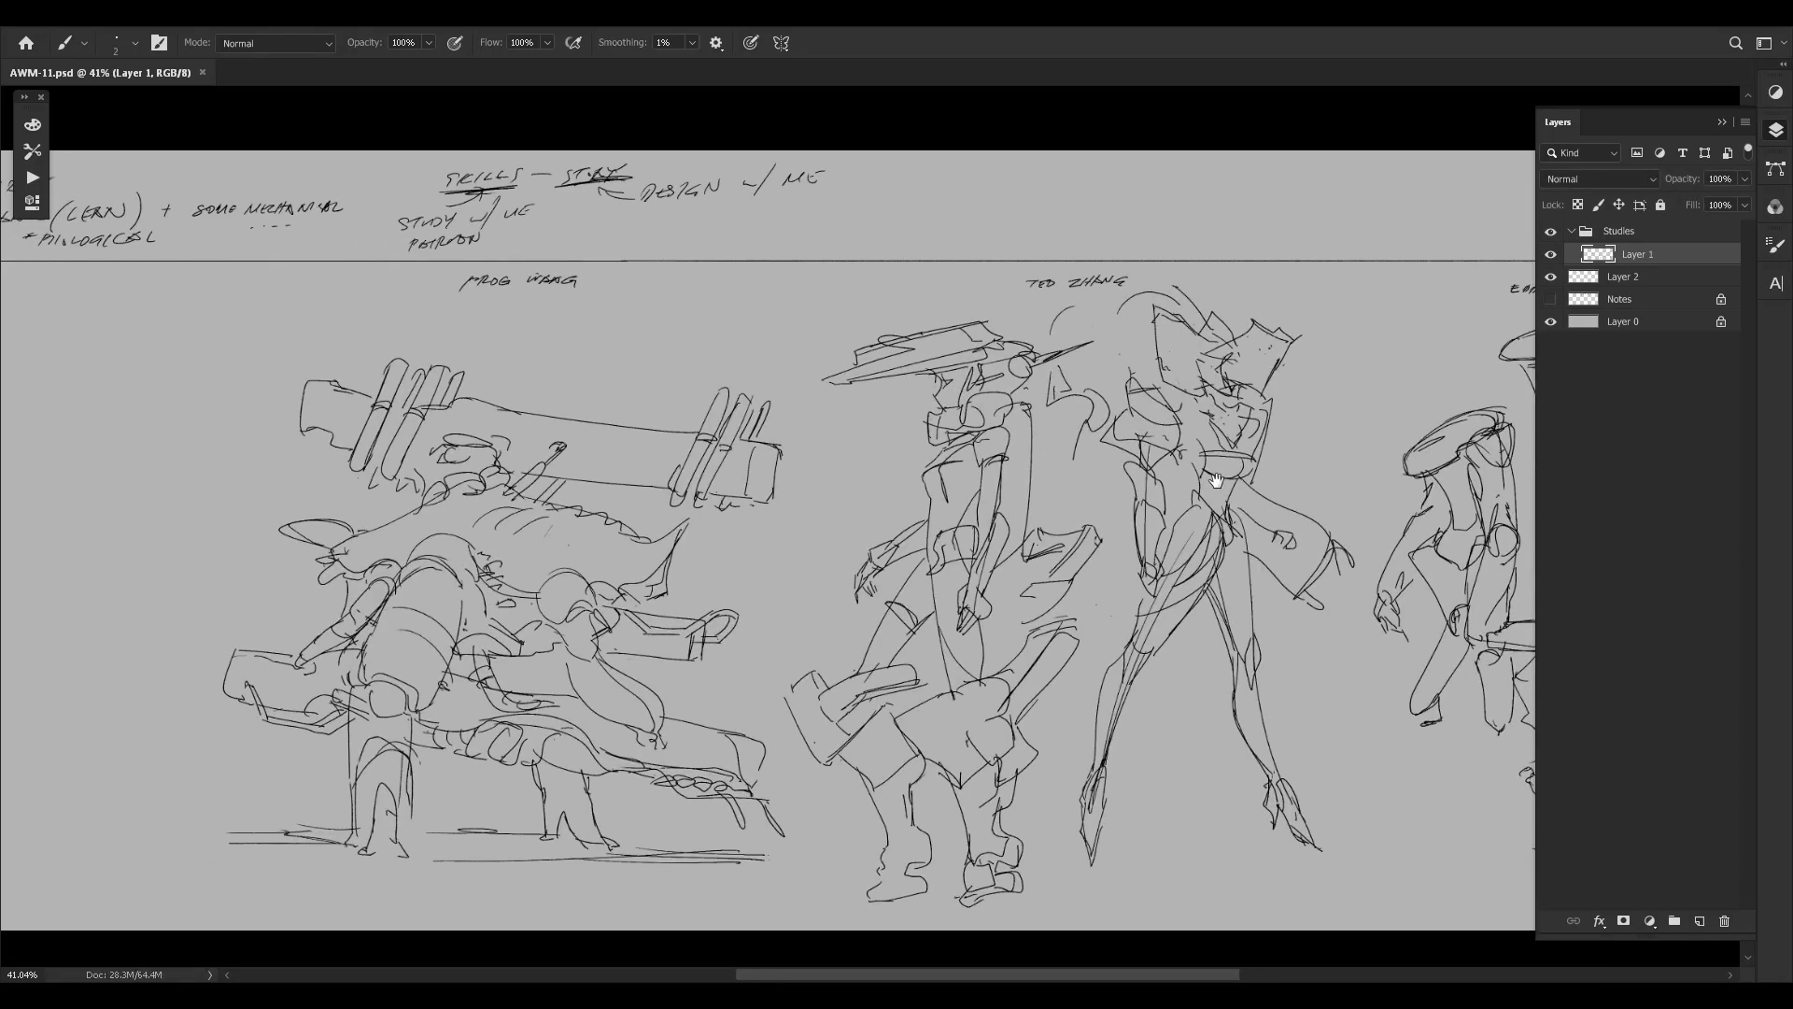
pyautogui.moveTo(821, 468)
pyautogui.mouseDown()
pyautogui.moveTo(969, 435)
pyautogui.moveTo(1046, 448)
pyautogui.moveTo(1148, 505)
pyautogui.moveTo(747, 500)
pyautogui.mouseUp()
pyautogui.hotkey('ctrl', 'space')
pyautogui.hotkey('ctrl', 'space')
pyautogui.moveTo(957, 503); pyautogui.dragTo(1000, 502)
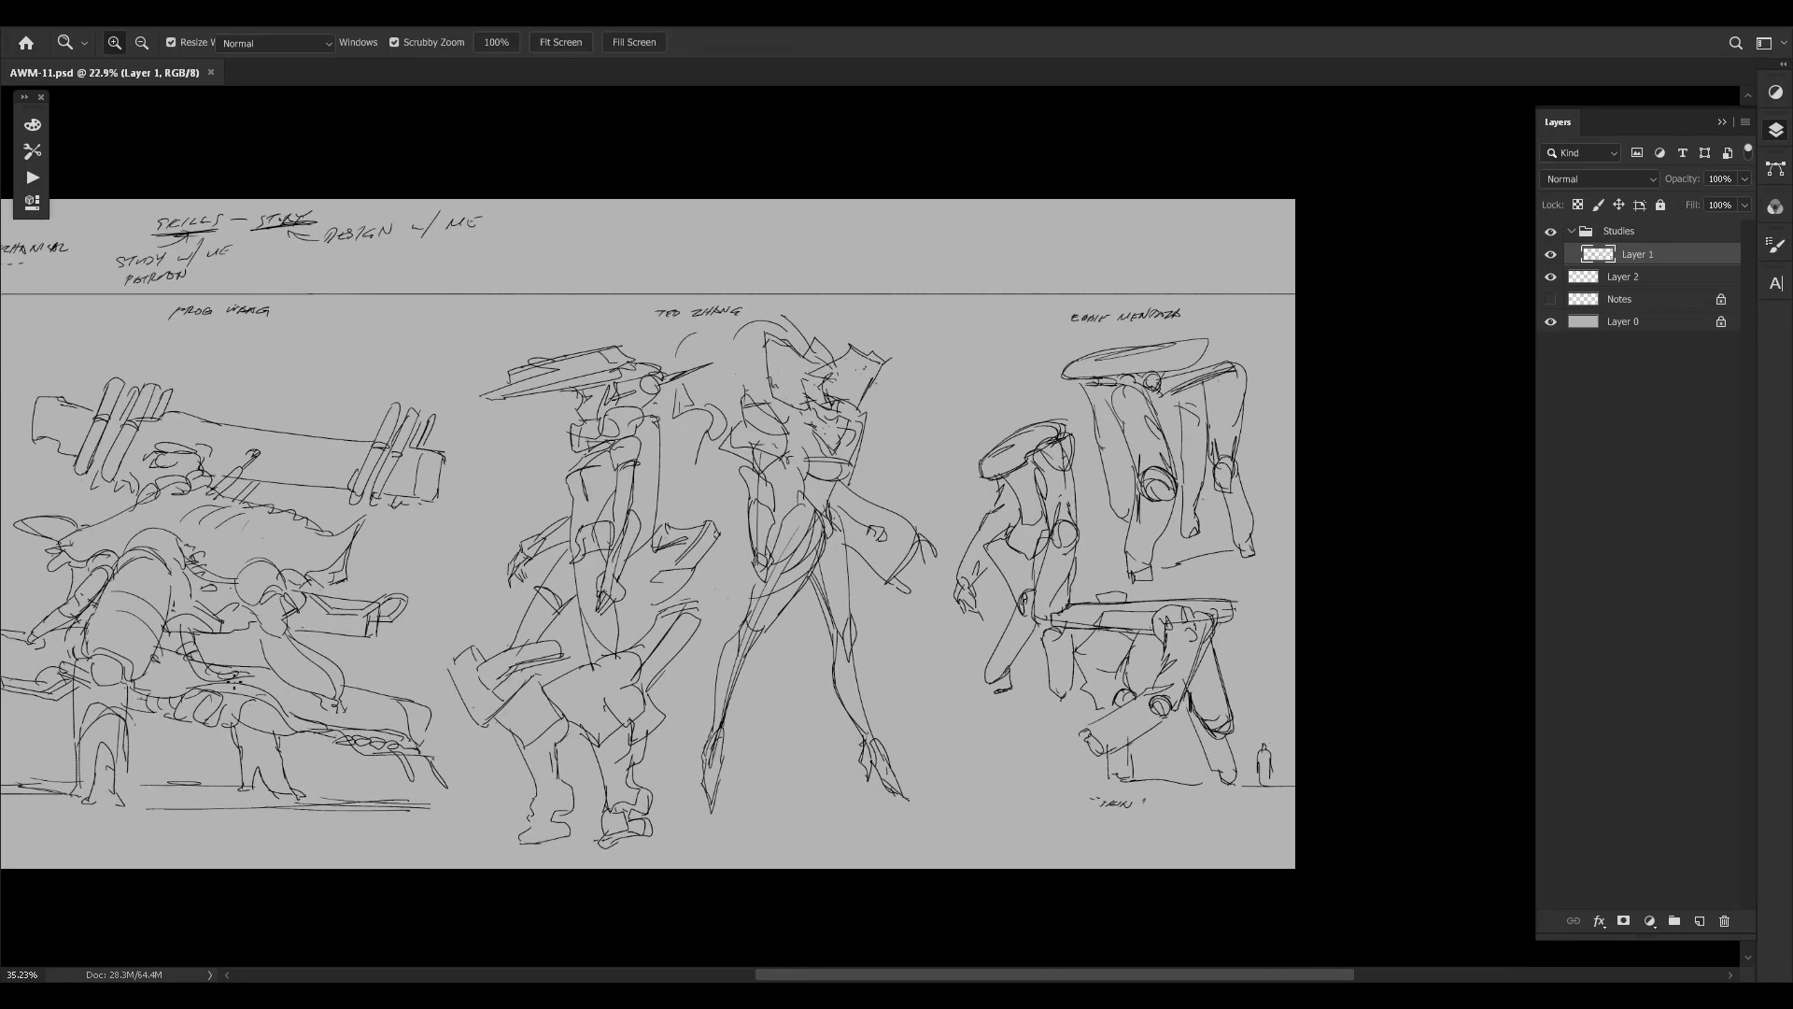
pyautogui.moveTo(322, 574)
pyautogui.mouseDown()
pyautogui.moveTo(1074, 360)
pyautogui.moveTo(1029, 351)
pyautogui.mouseUp()
pyautogui.hotkey('ctrl', 'z')
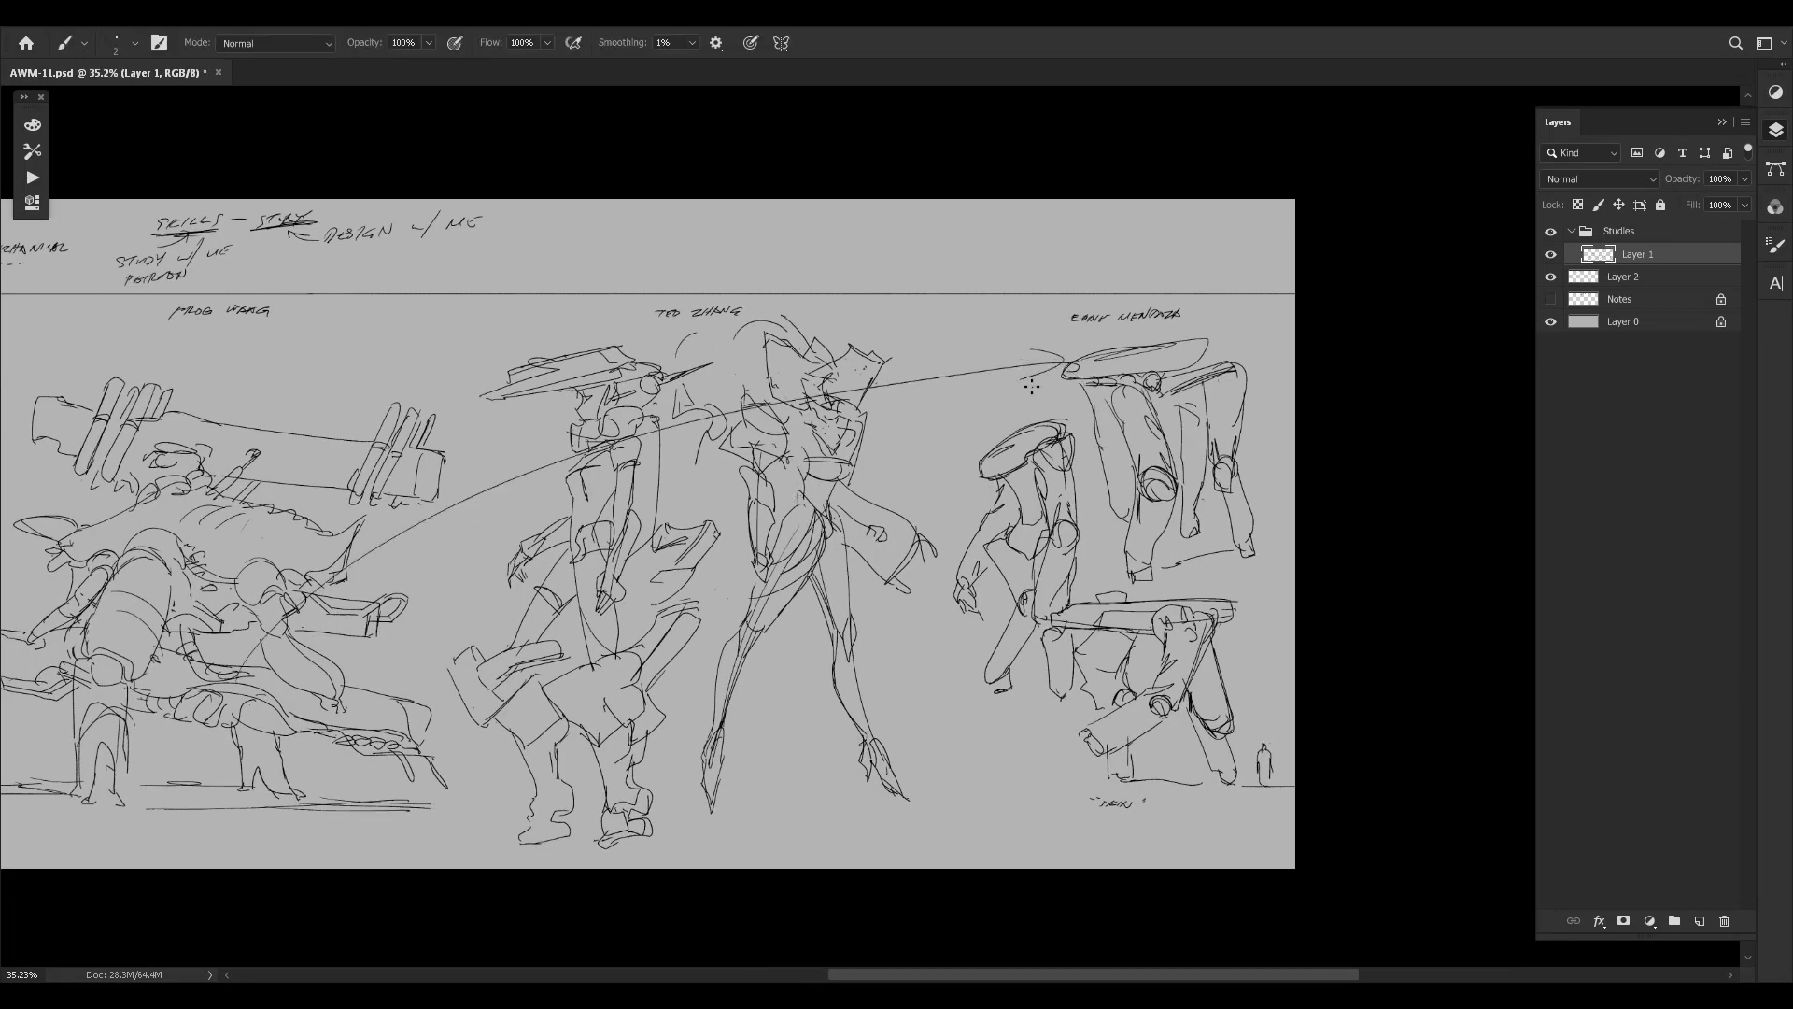
pyautogui.moveTo(149, 578); pyautogui.dragTo(572, 544)
pyautogui.hotkey('ctrl', 'z')
pyautogui.hotkey('ctrl', 'z')
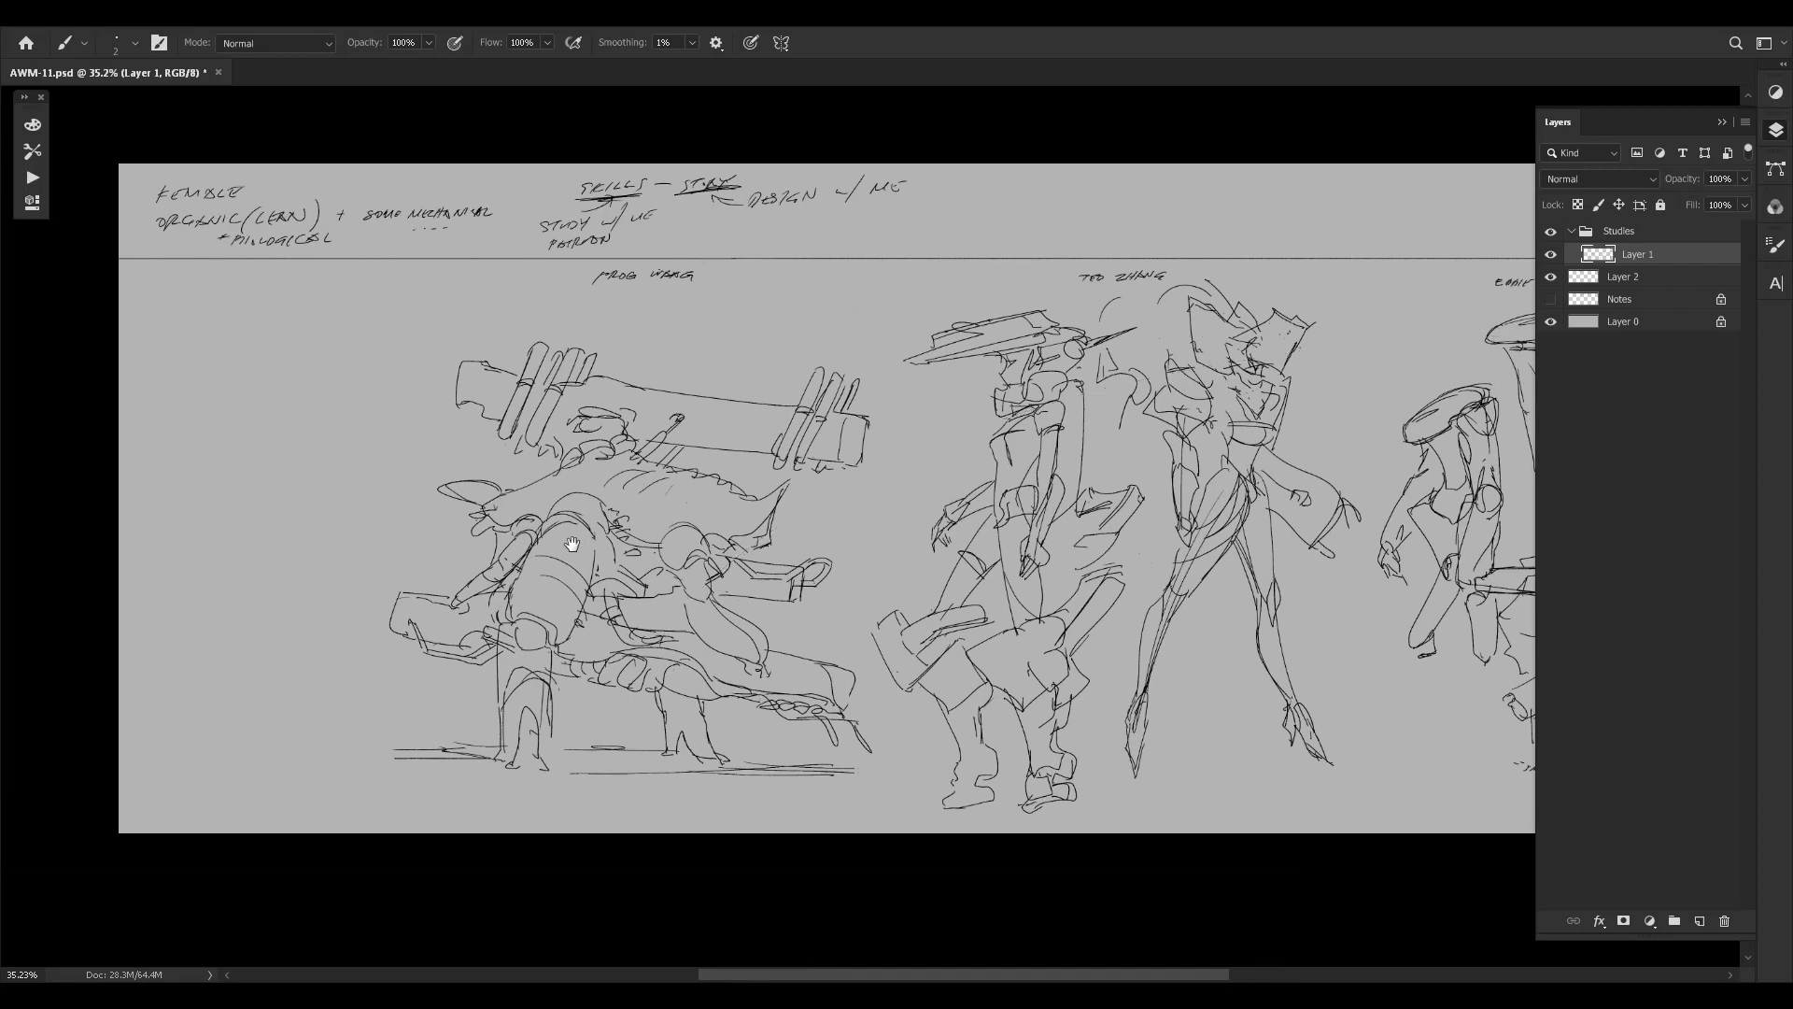
# Extend the canvas with the Crop tool to add blank space beside the first mech study and the handwritten notes.
pyautogui.moveTo(757, 436); pyautogui.dragTo(964, 451)
pyautogui.moveTo(568, 468); pyautogui.dragTo(948, 488)
pyautogui.press('c')
pyautogui.moveTo(694, 551); pyautogui.dragTo(461, 534)
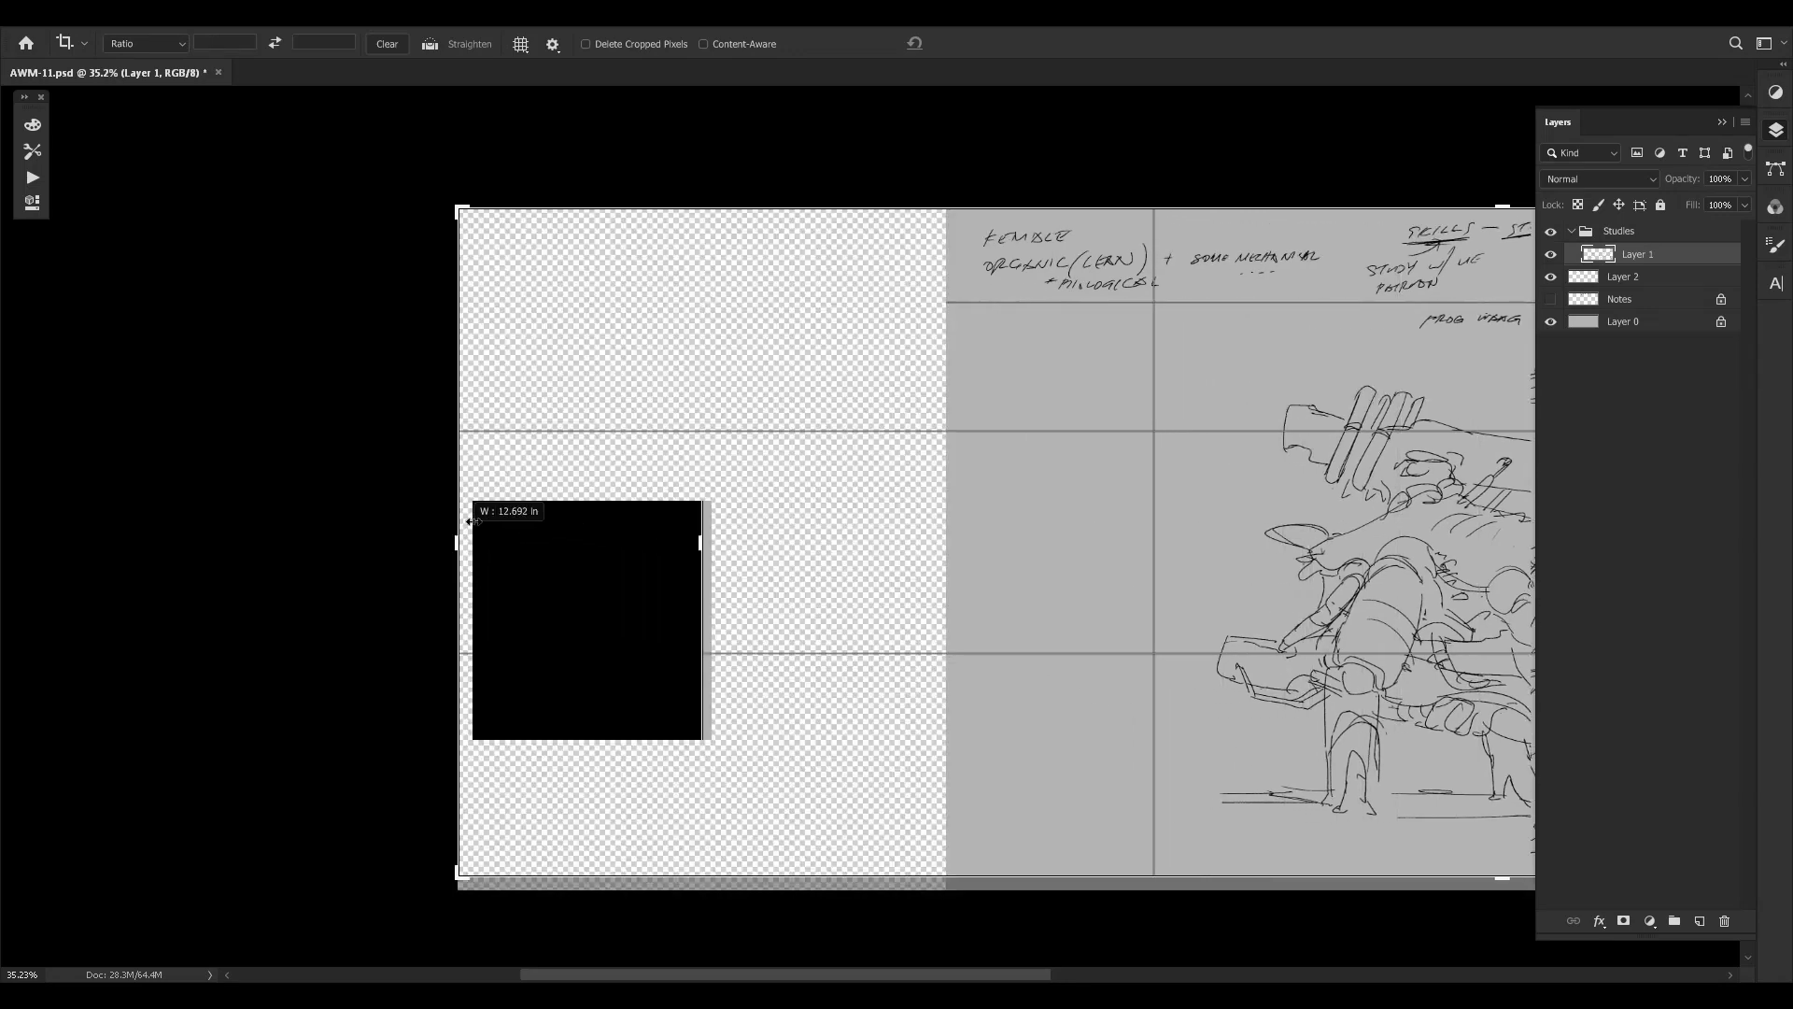
pyautogui.press('Return')
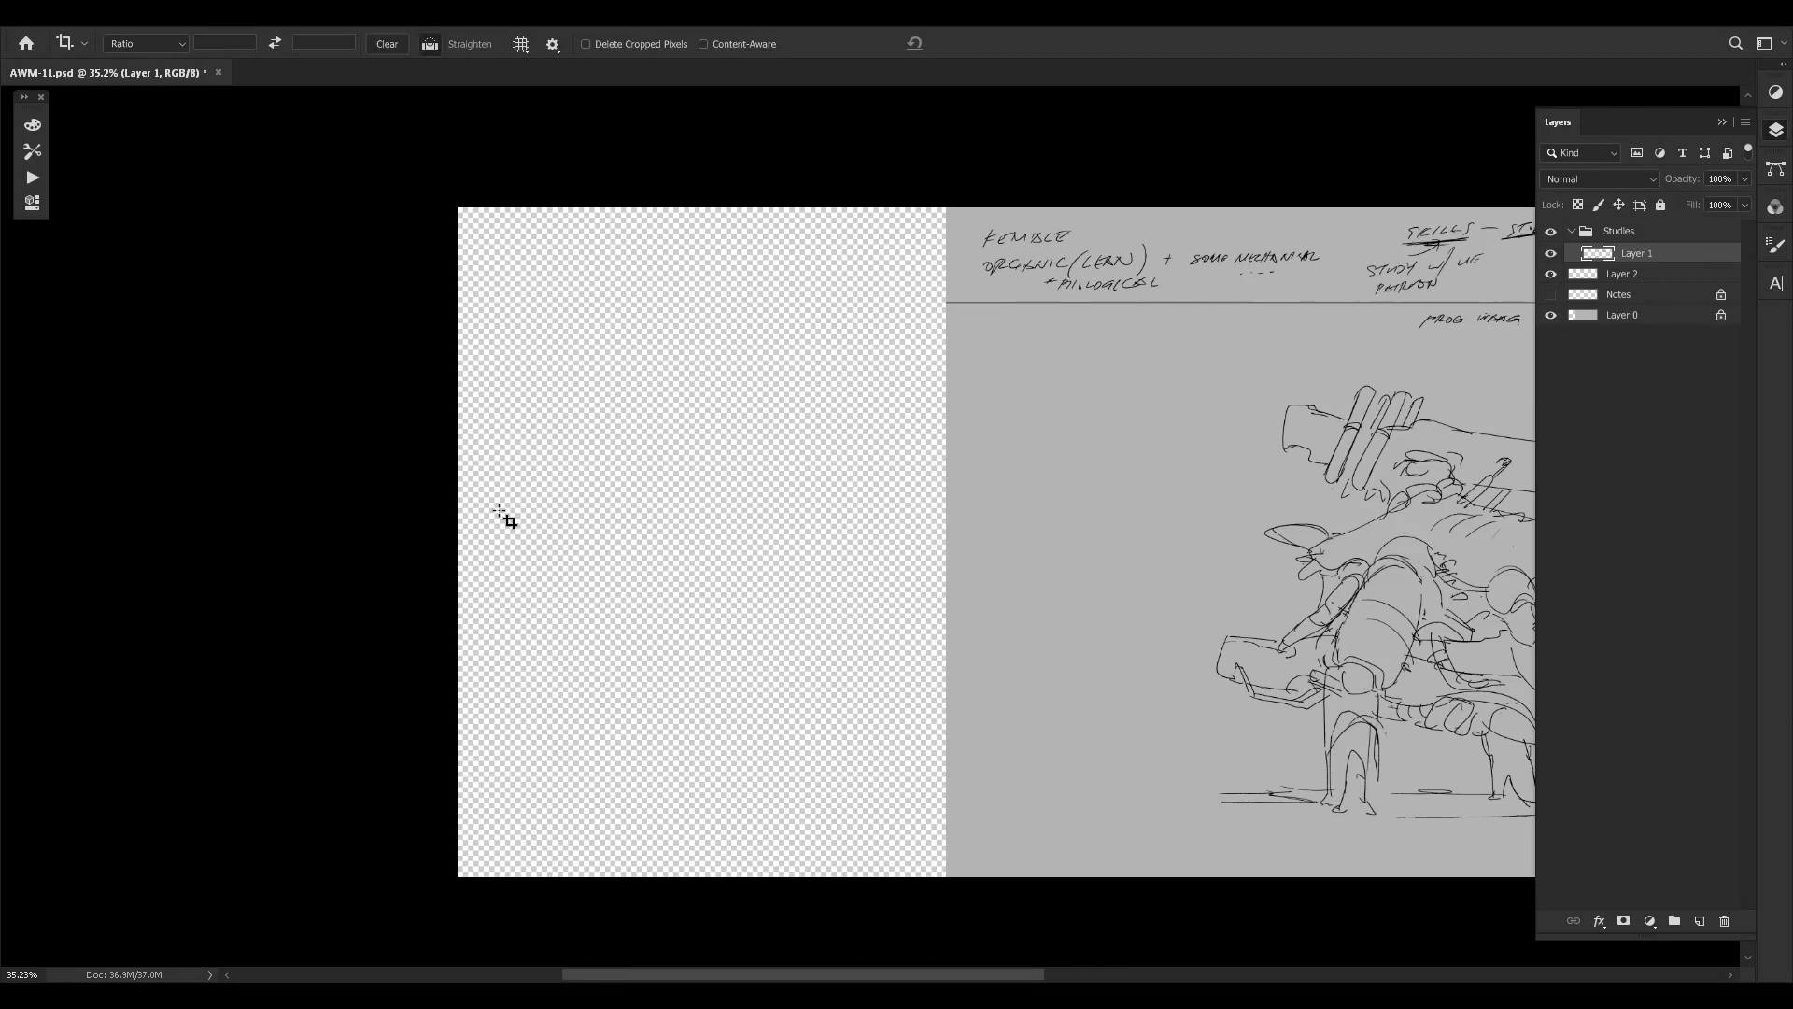
# Stretch the gray background on Layer 0 to about 130% width so it fills the added canvas, and save the file.
pyautogui.hotkey('ctrl', 't')
pyautogui.click(1633, 298)
pyautogui.click(1635, 314)
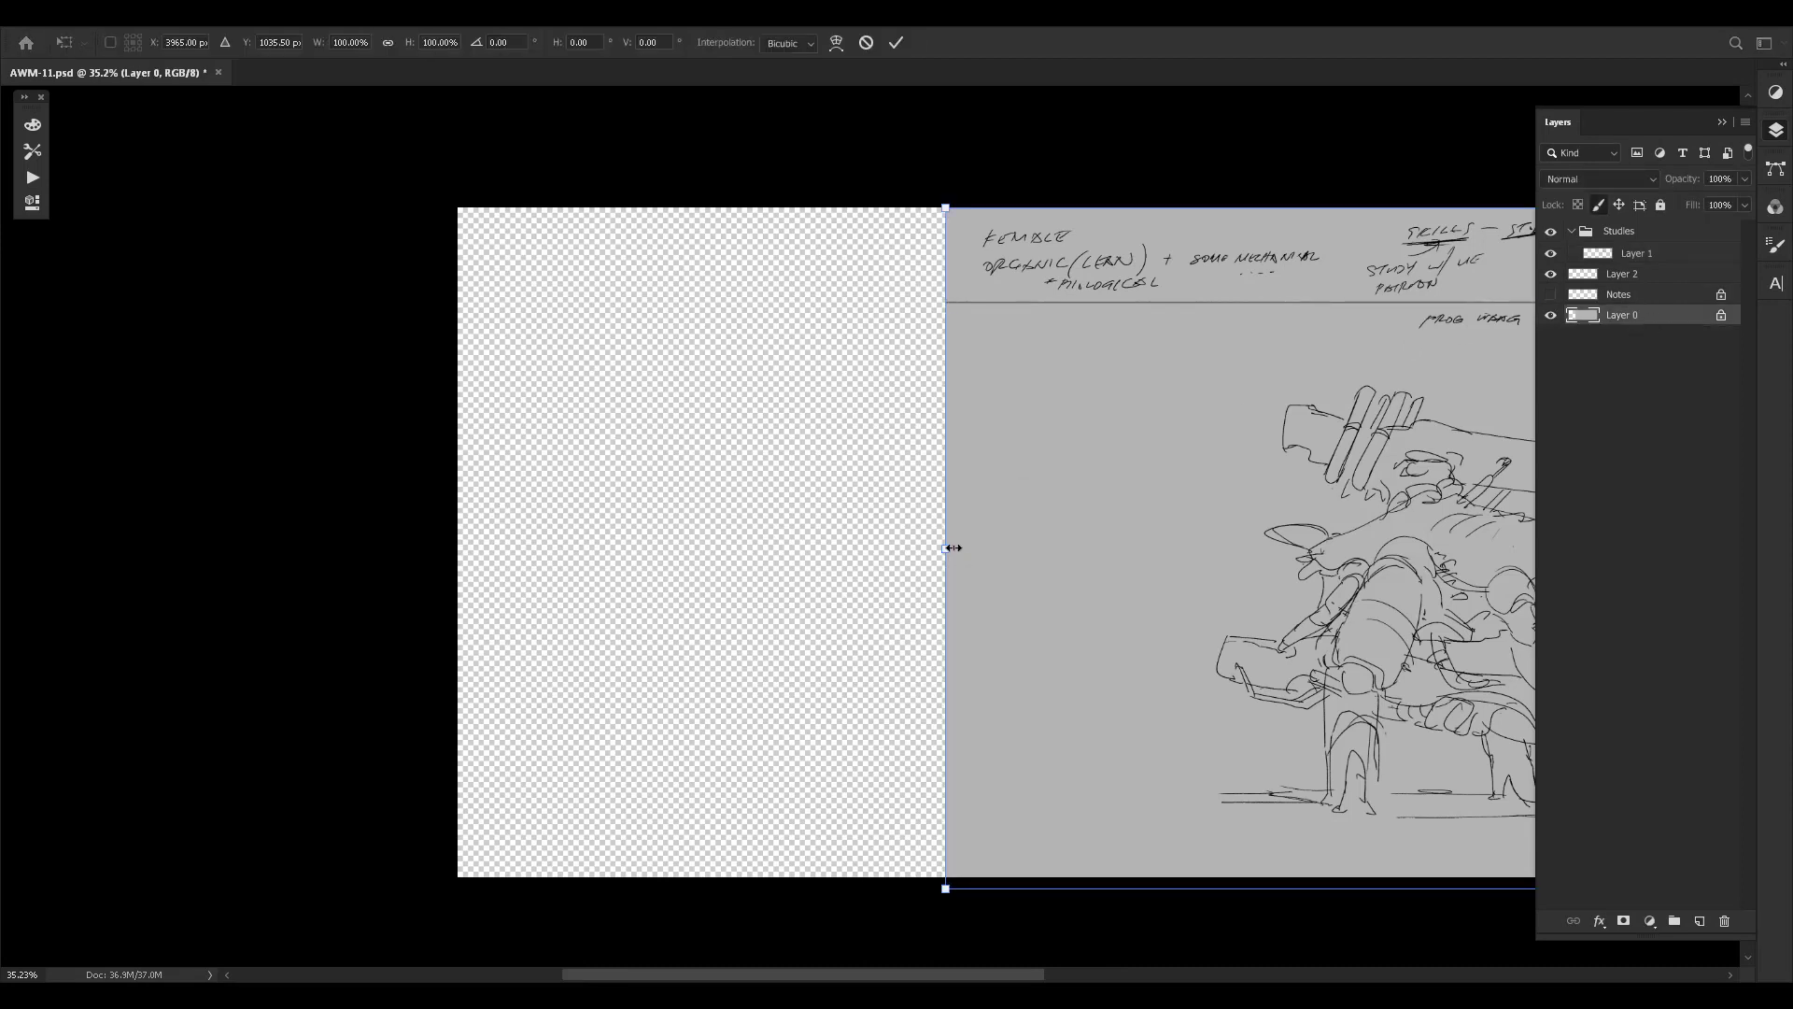
pyautogui.moveTo(948, 548); pyautogui.dragTo(443, 617)
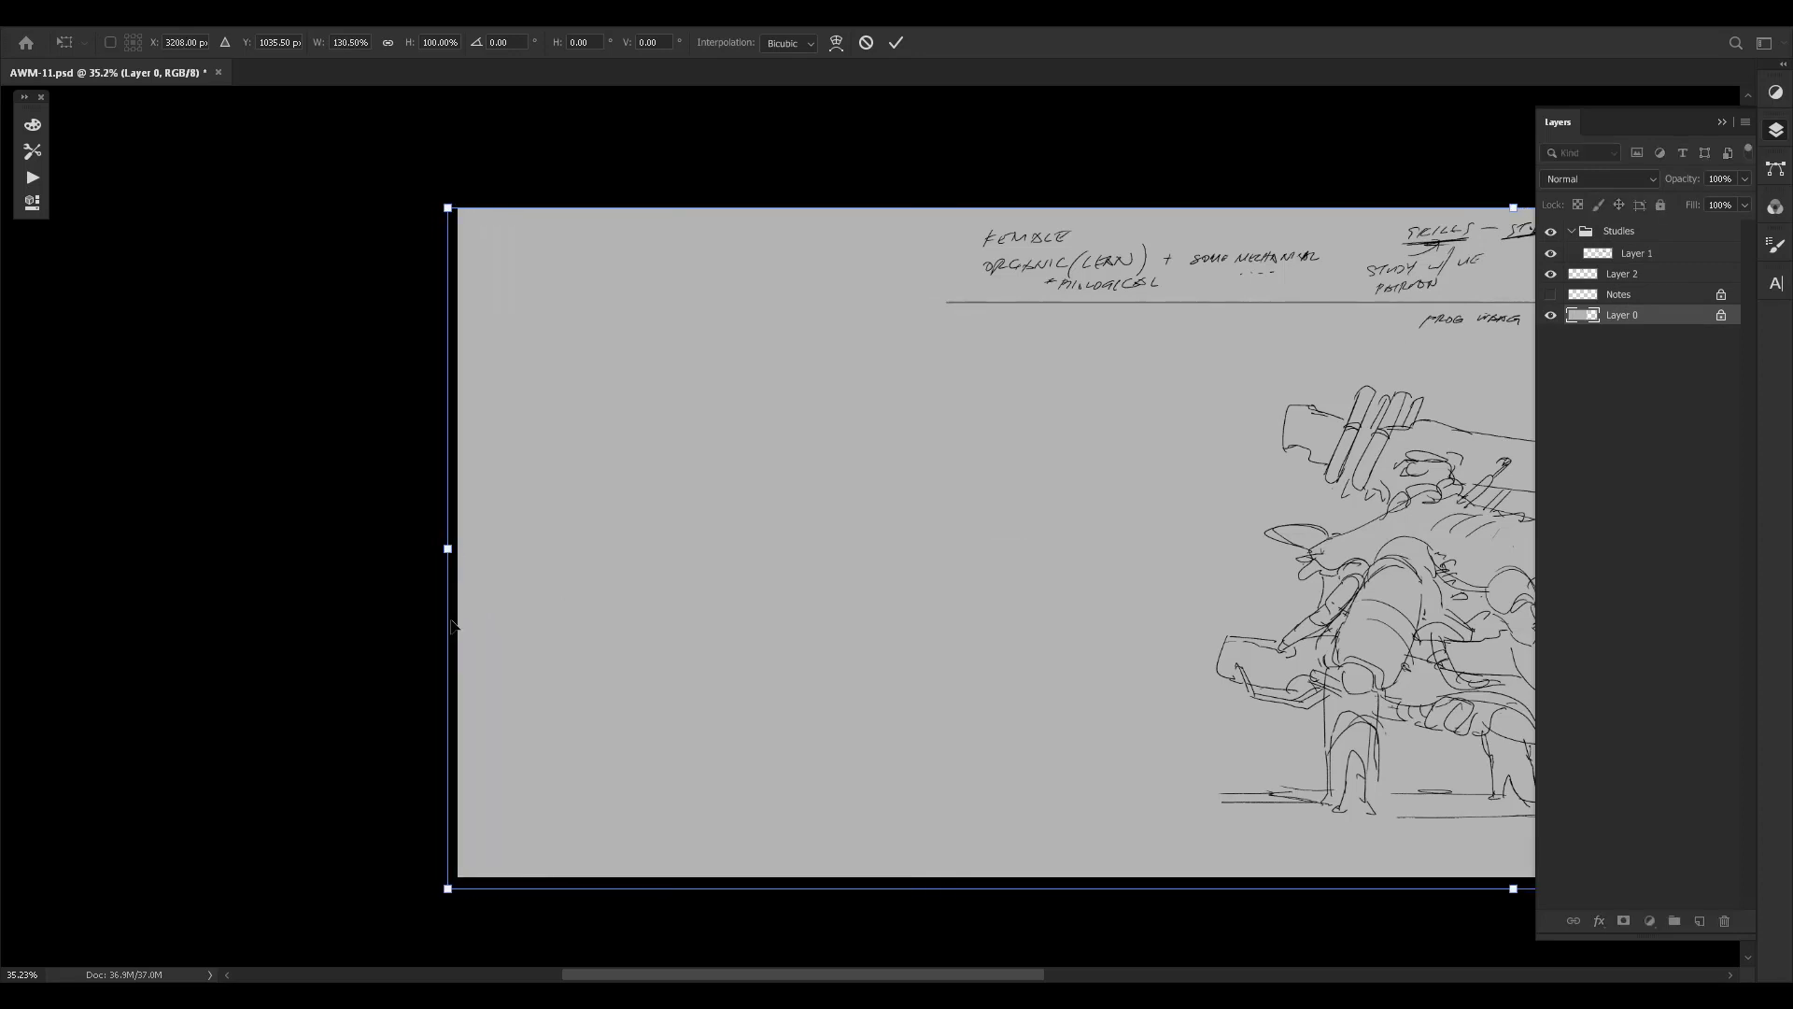
pyautogui.press('Return')
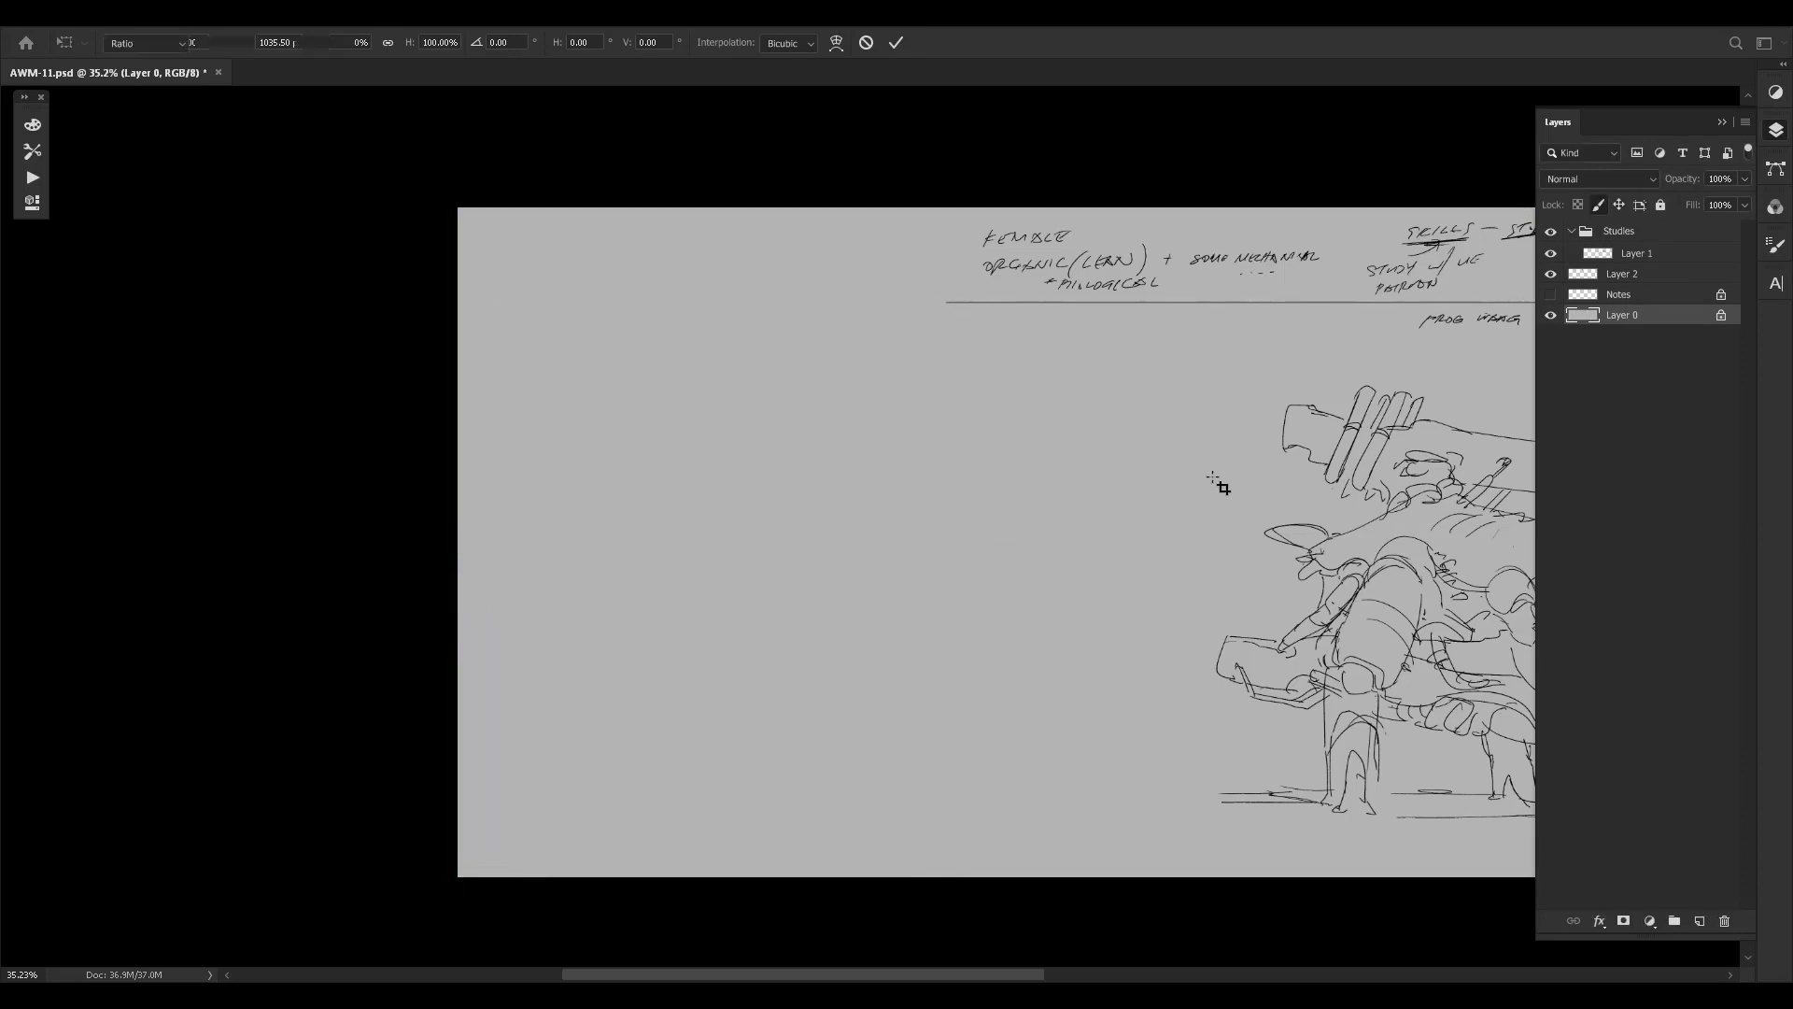
pyautogui.moveTo(1333, 510); pyautogui.dragTo(1129, 503)
pyautogui.hotkey('ctrl', 's')
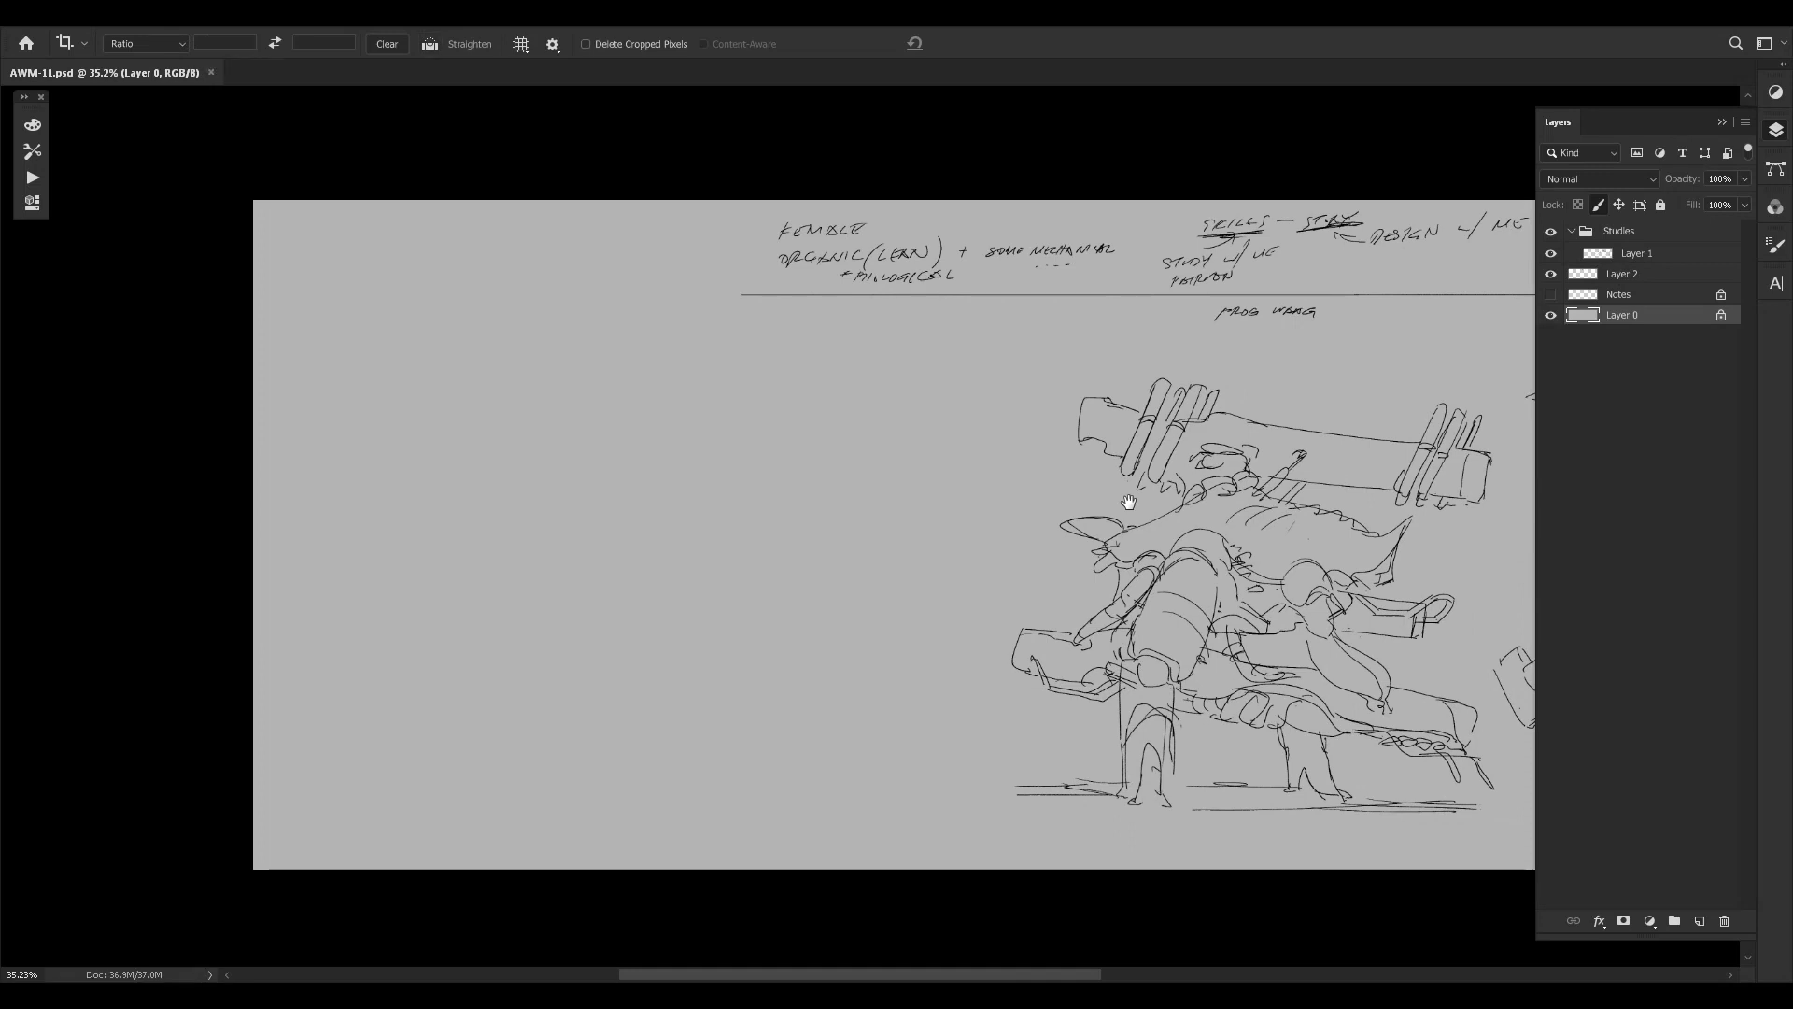
# Switch to the Brush on Layer 1 and underline the heading and the organic and biological terms in the handwritten notes.
pyautogui.moveTo(1393, 468); pyautogui.dragTo(1335, 416)
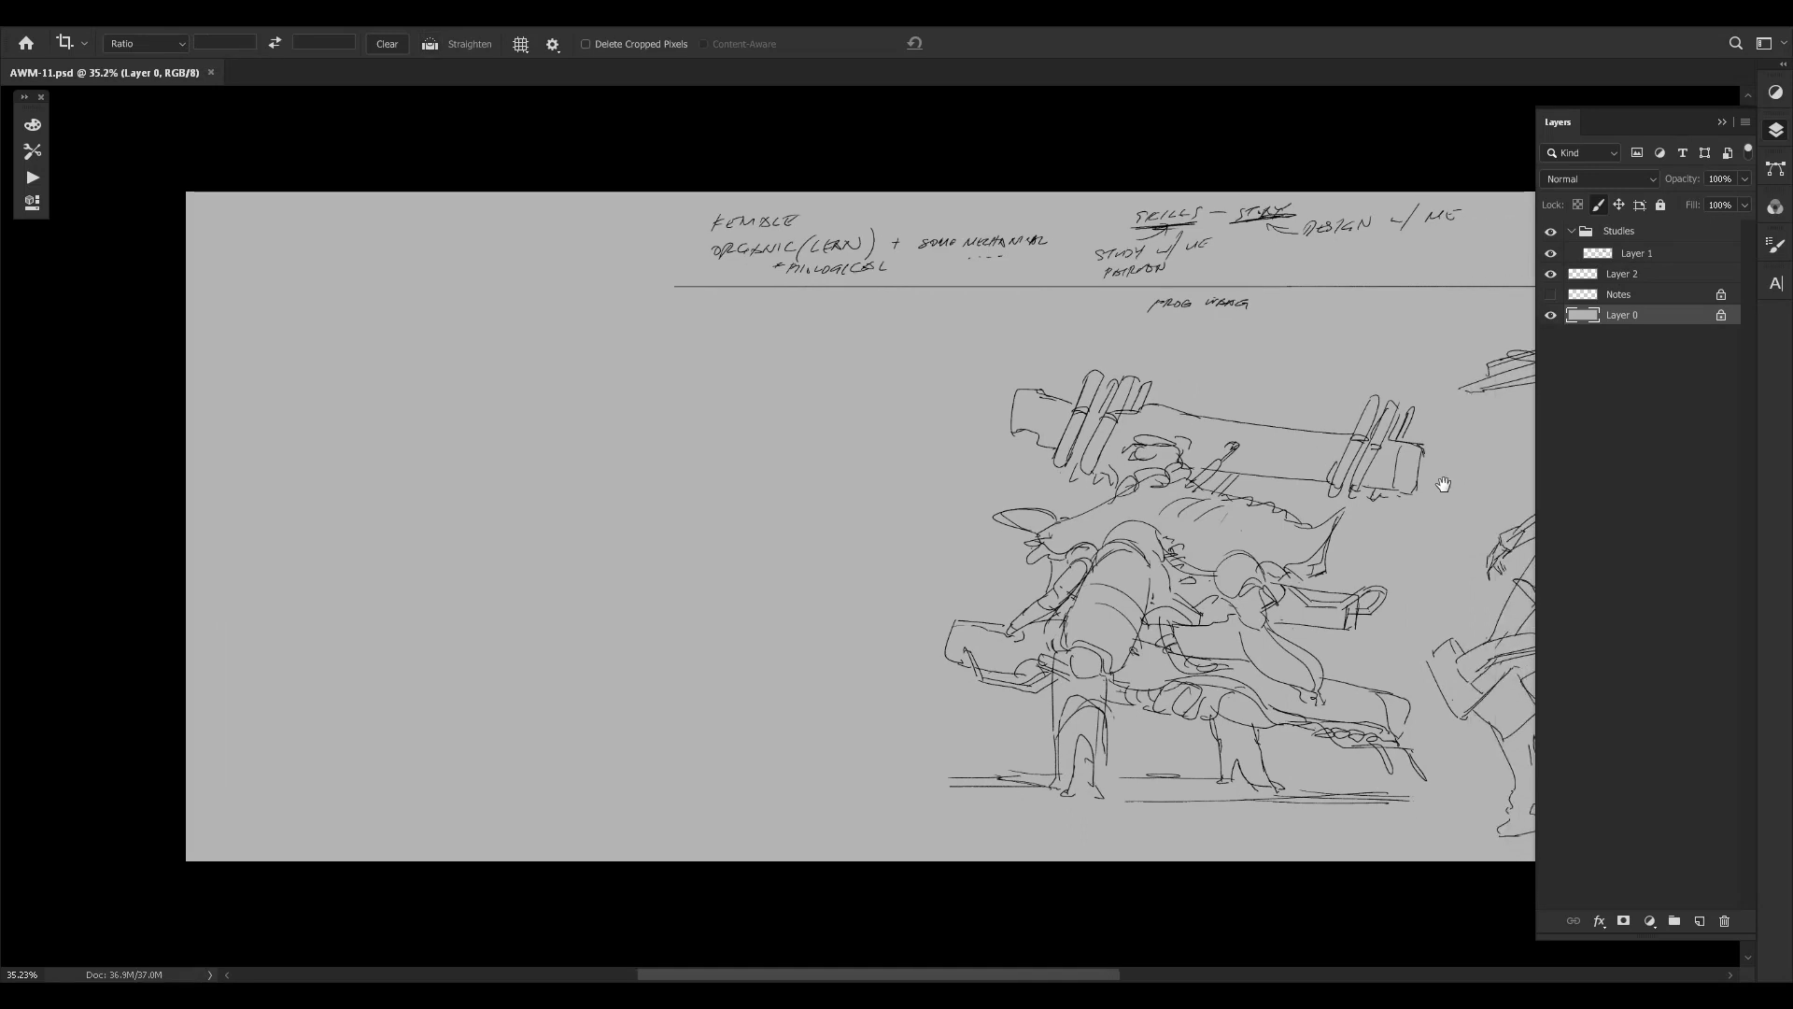
pyautogui.moveTo(1443, 485)
pyautogui.mouseDown()
pyautogui.moveTo(757, 572)
pyautogui.moveTo(1065, 498)
pyautogui.mouseUp()
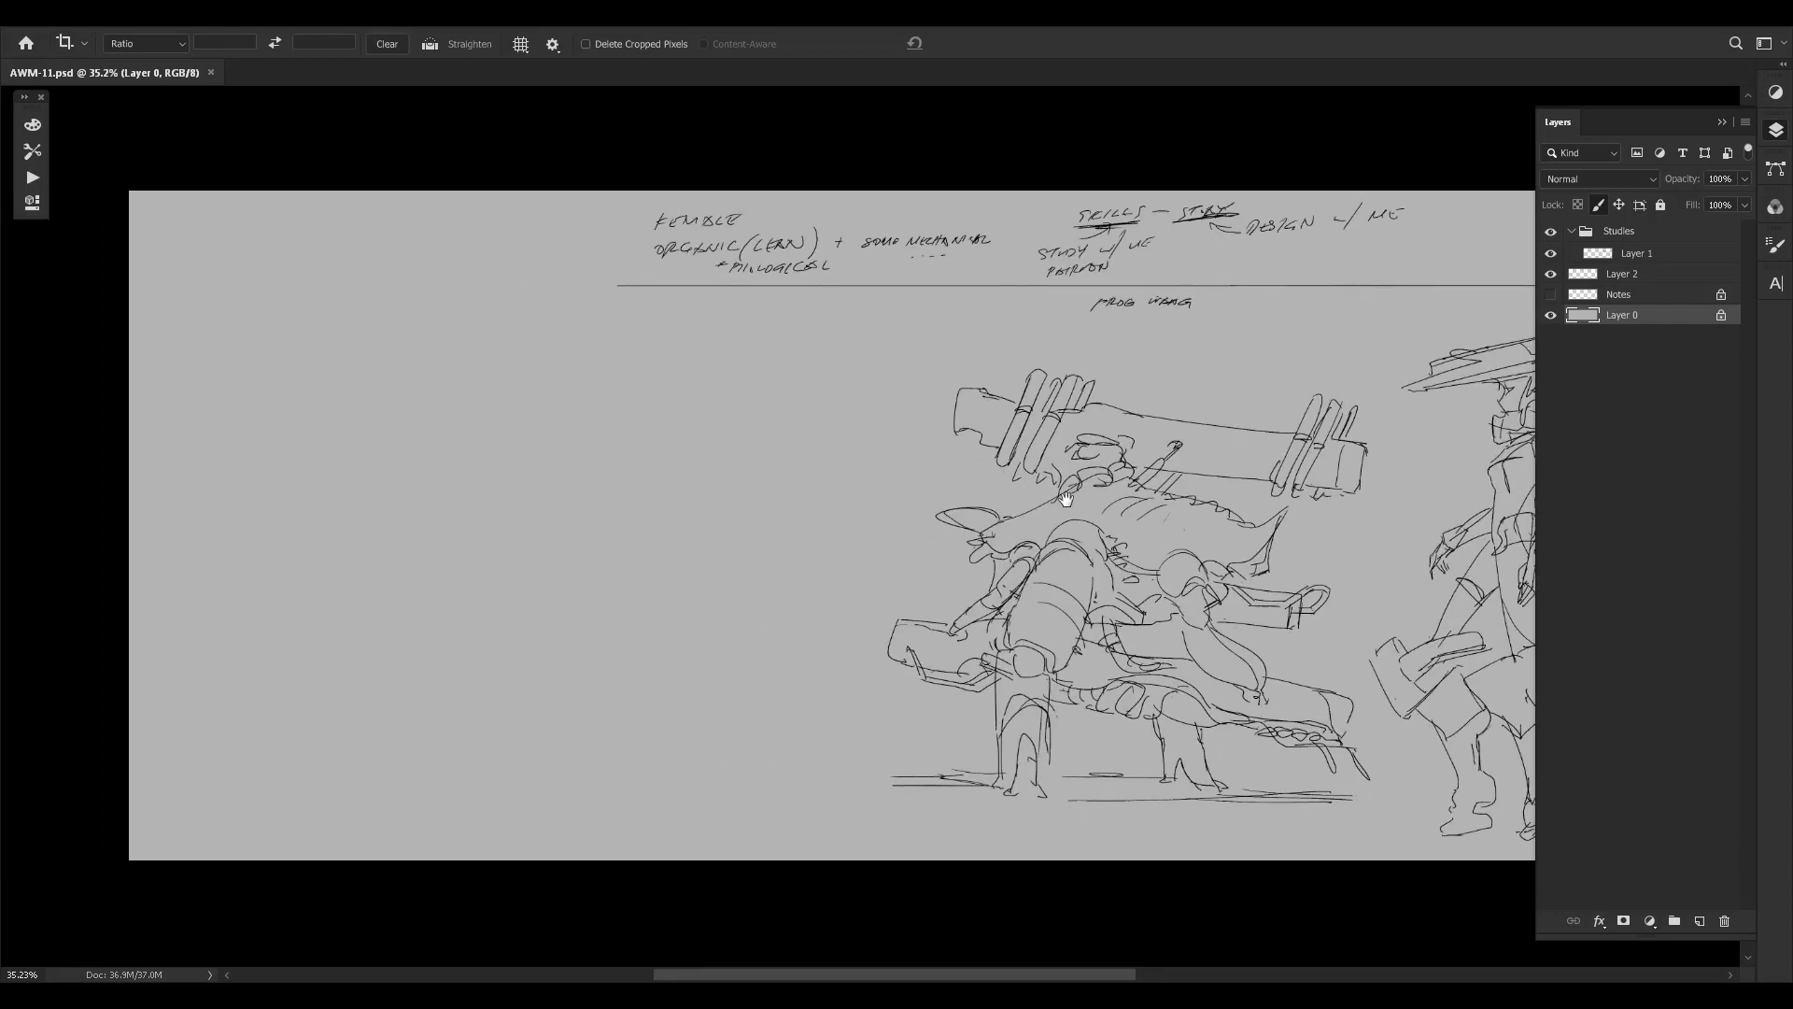
pyautogui.press('b')
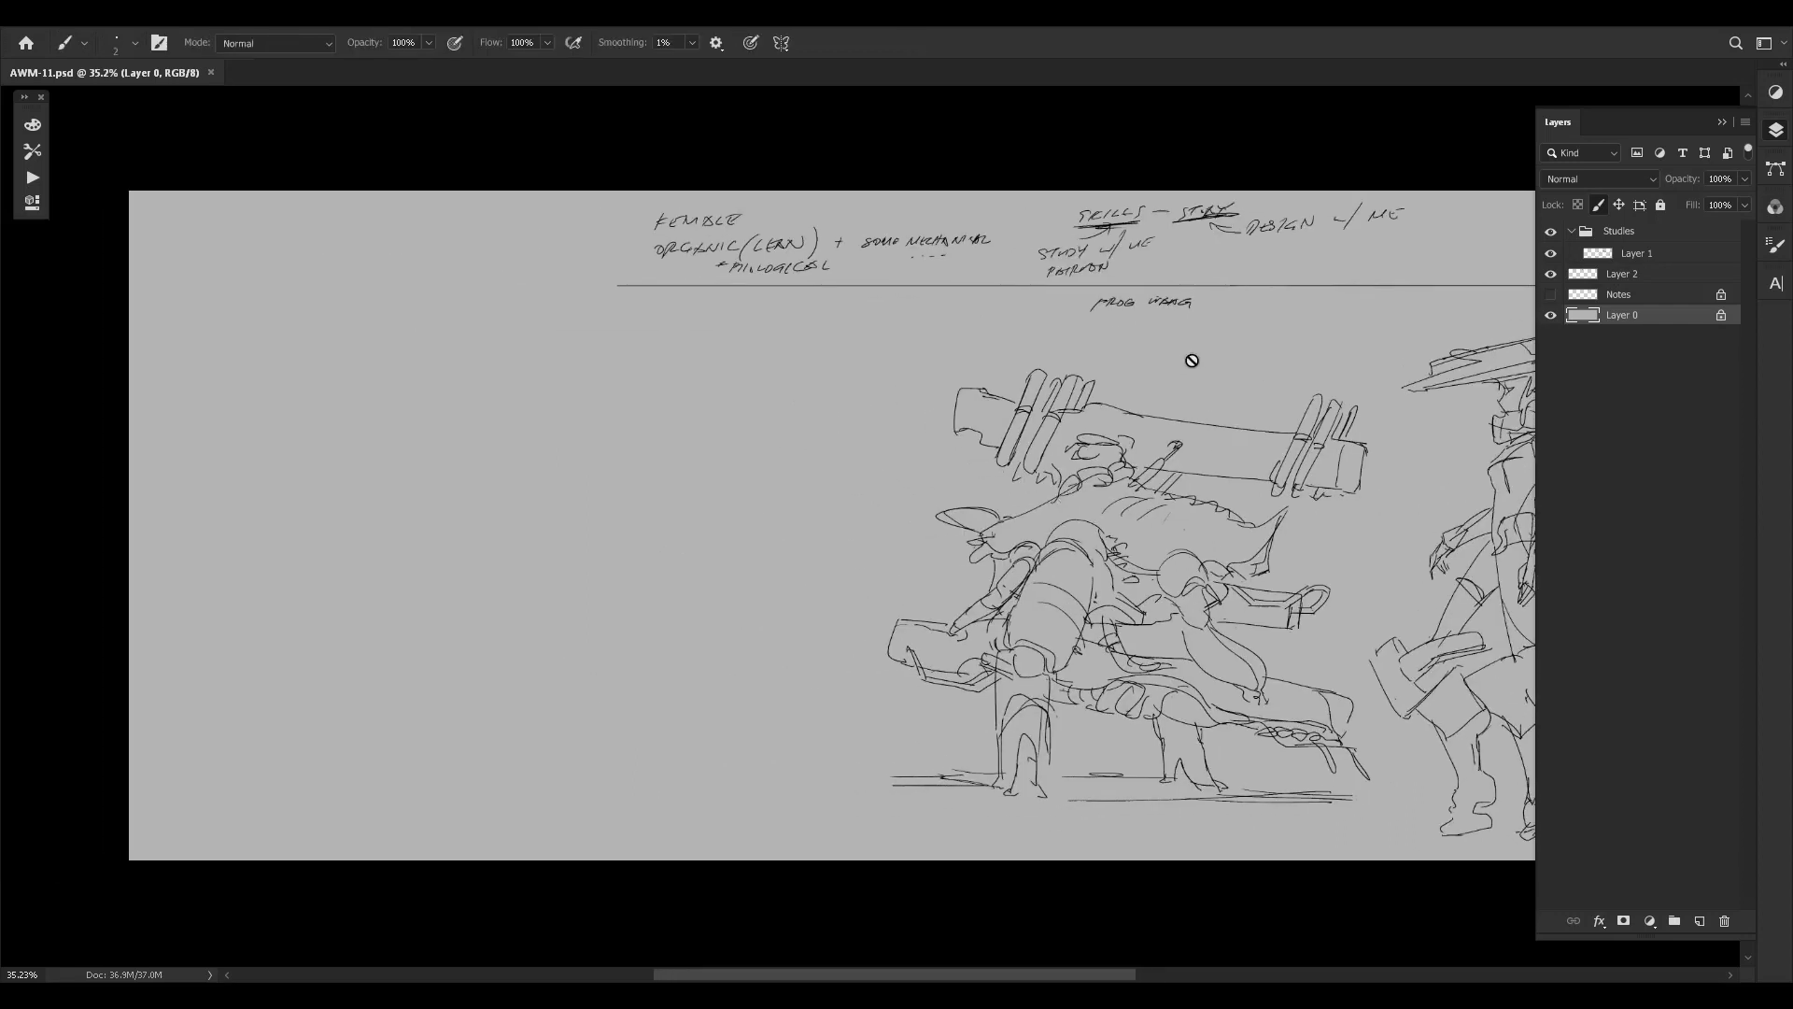
pyautogui.moveTo(1157, 444); pyautogui.dragTo(934, 439)
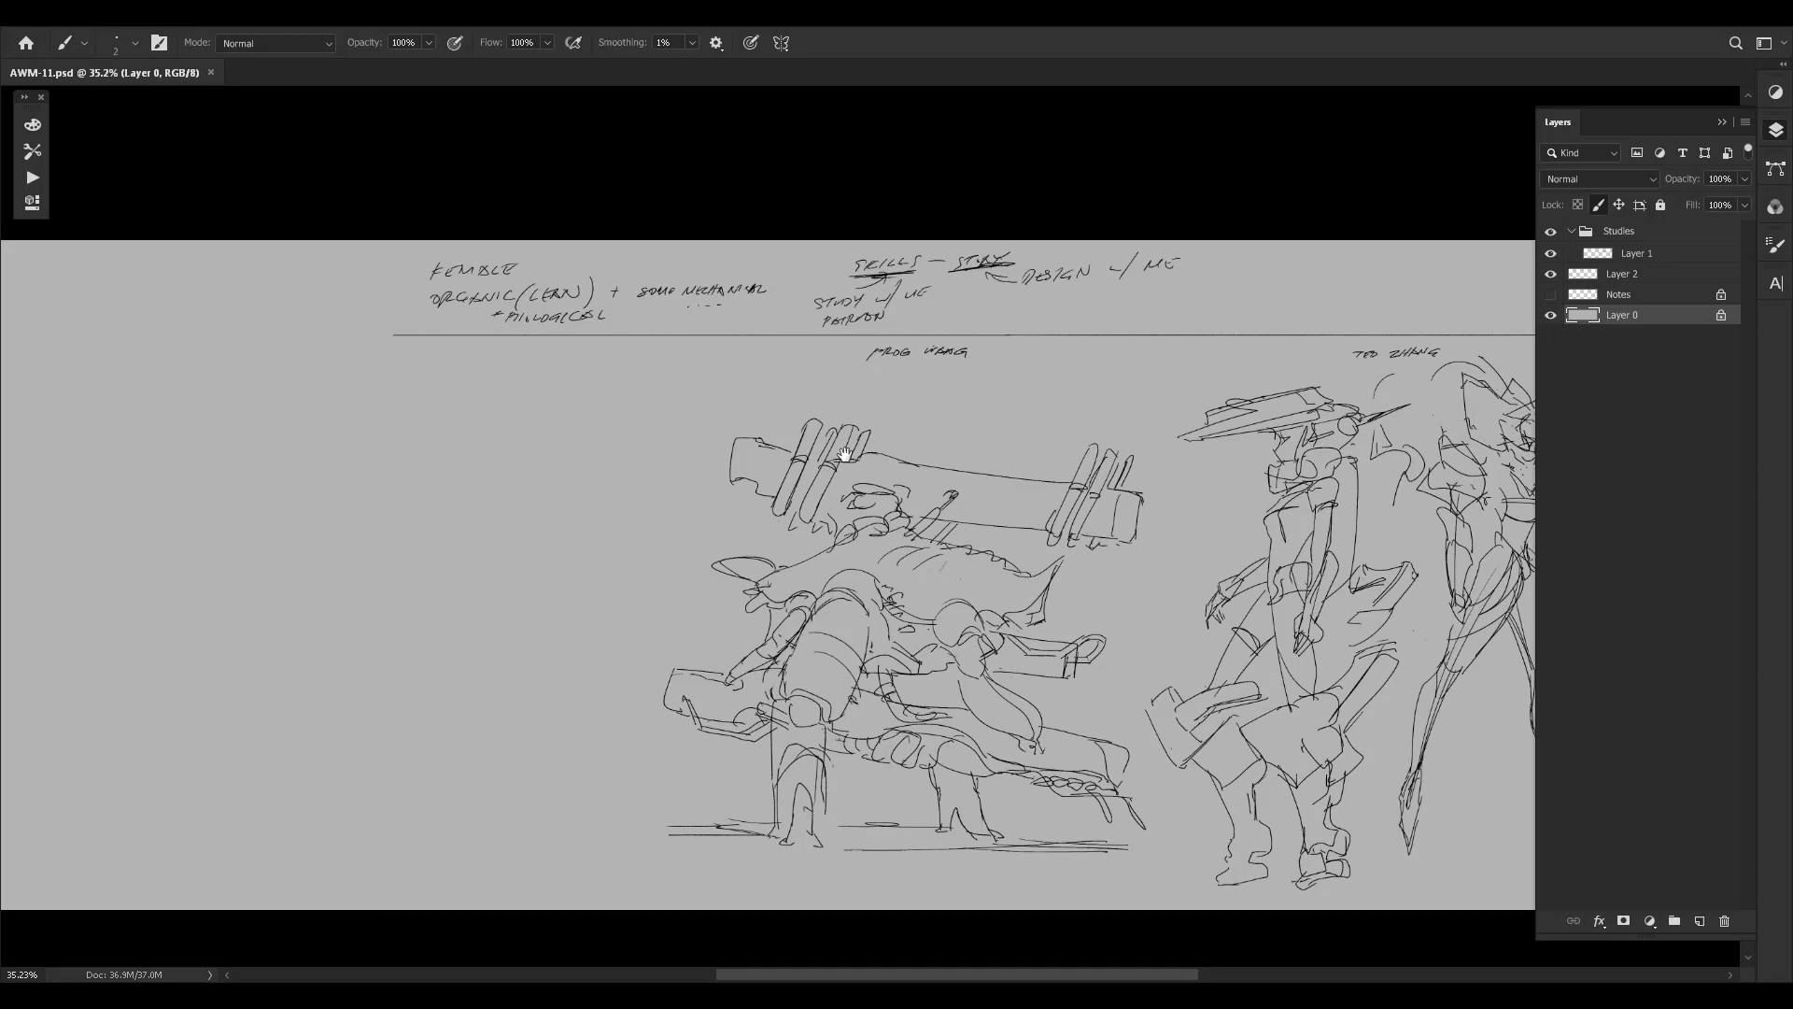
pyautogui.moveTo(751, 571); pyautogui.dragTo(874, 533)
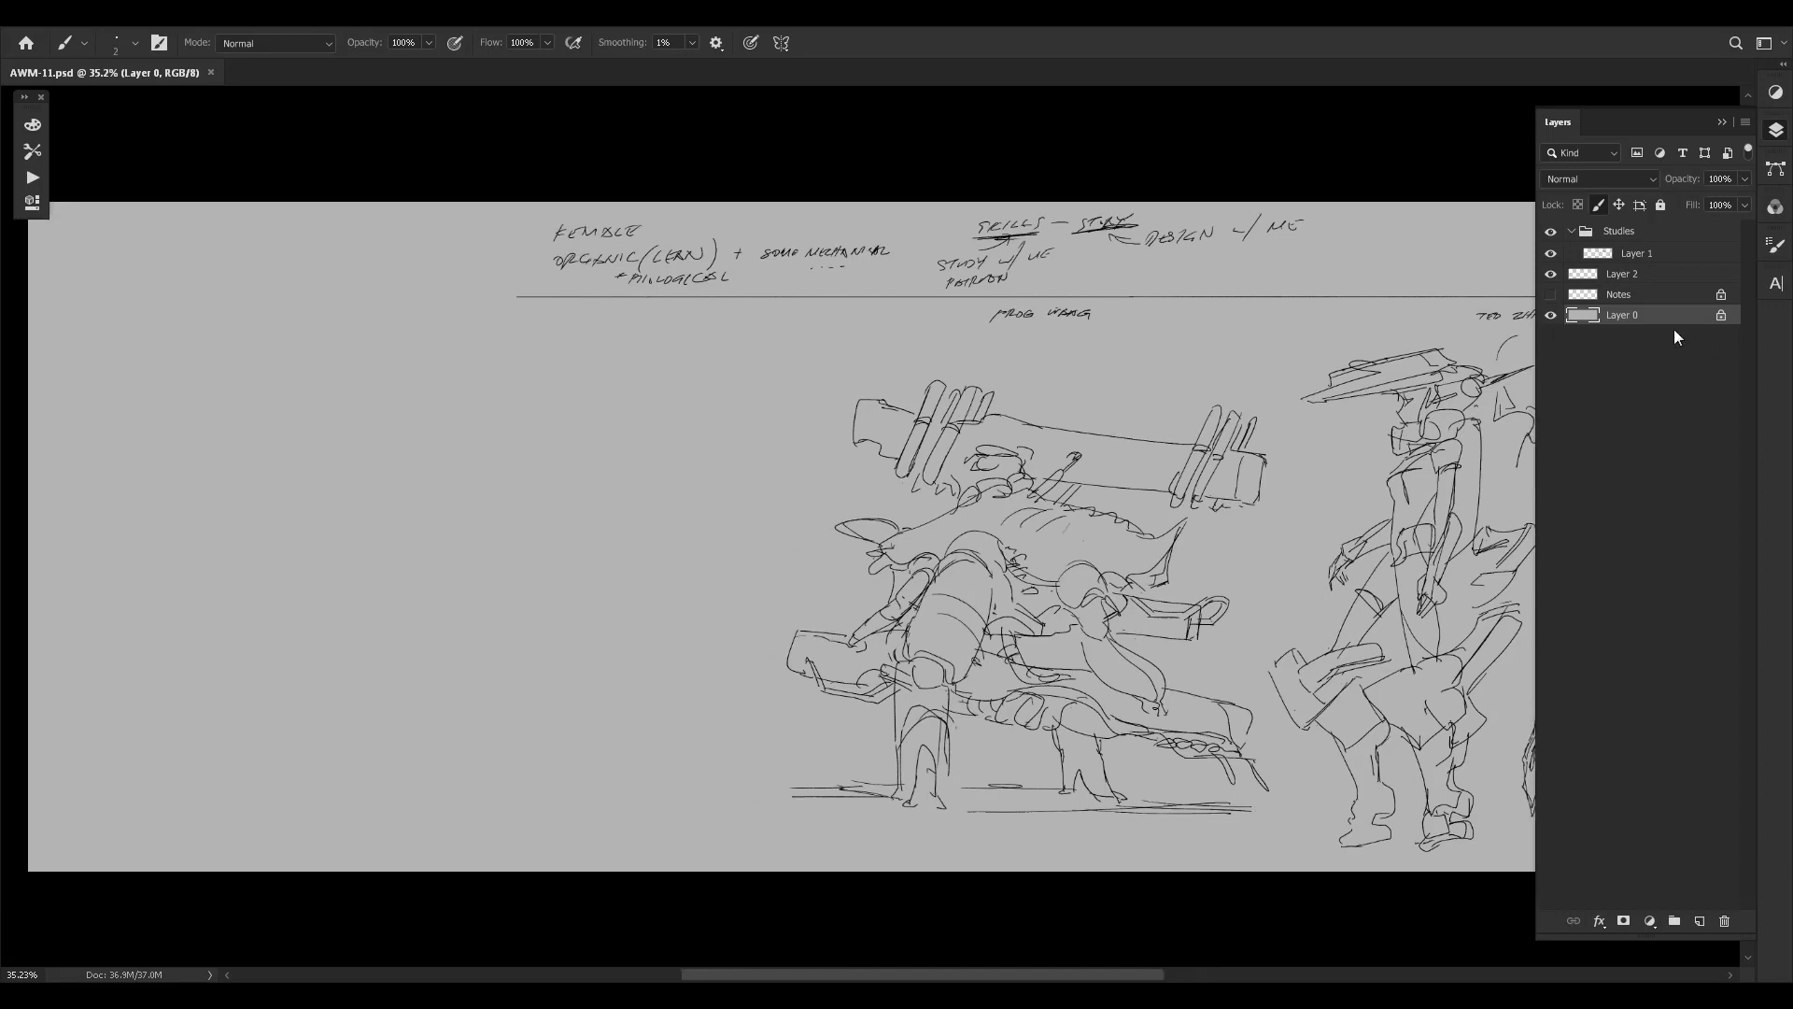
pyautogui.click(1622, 274)
pyautogui.click(1636, 253)
pyautogui.moveTo(805, 488); pyautogui.dragTo(781, 544)
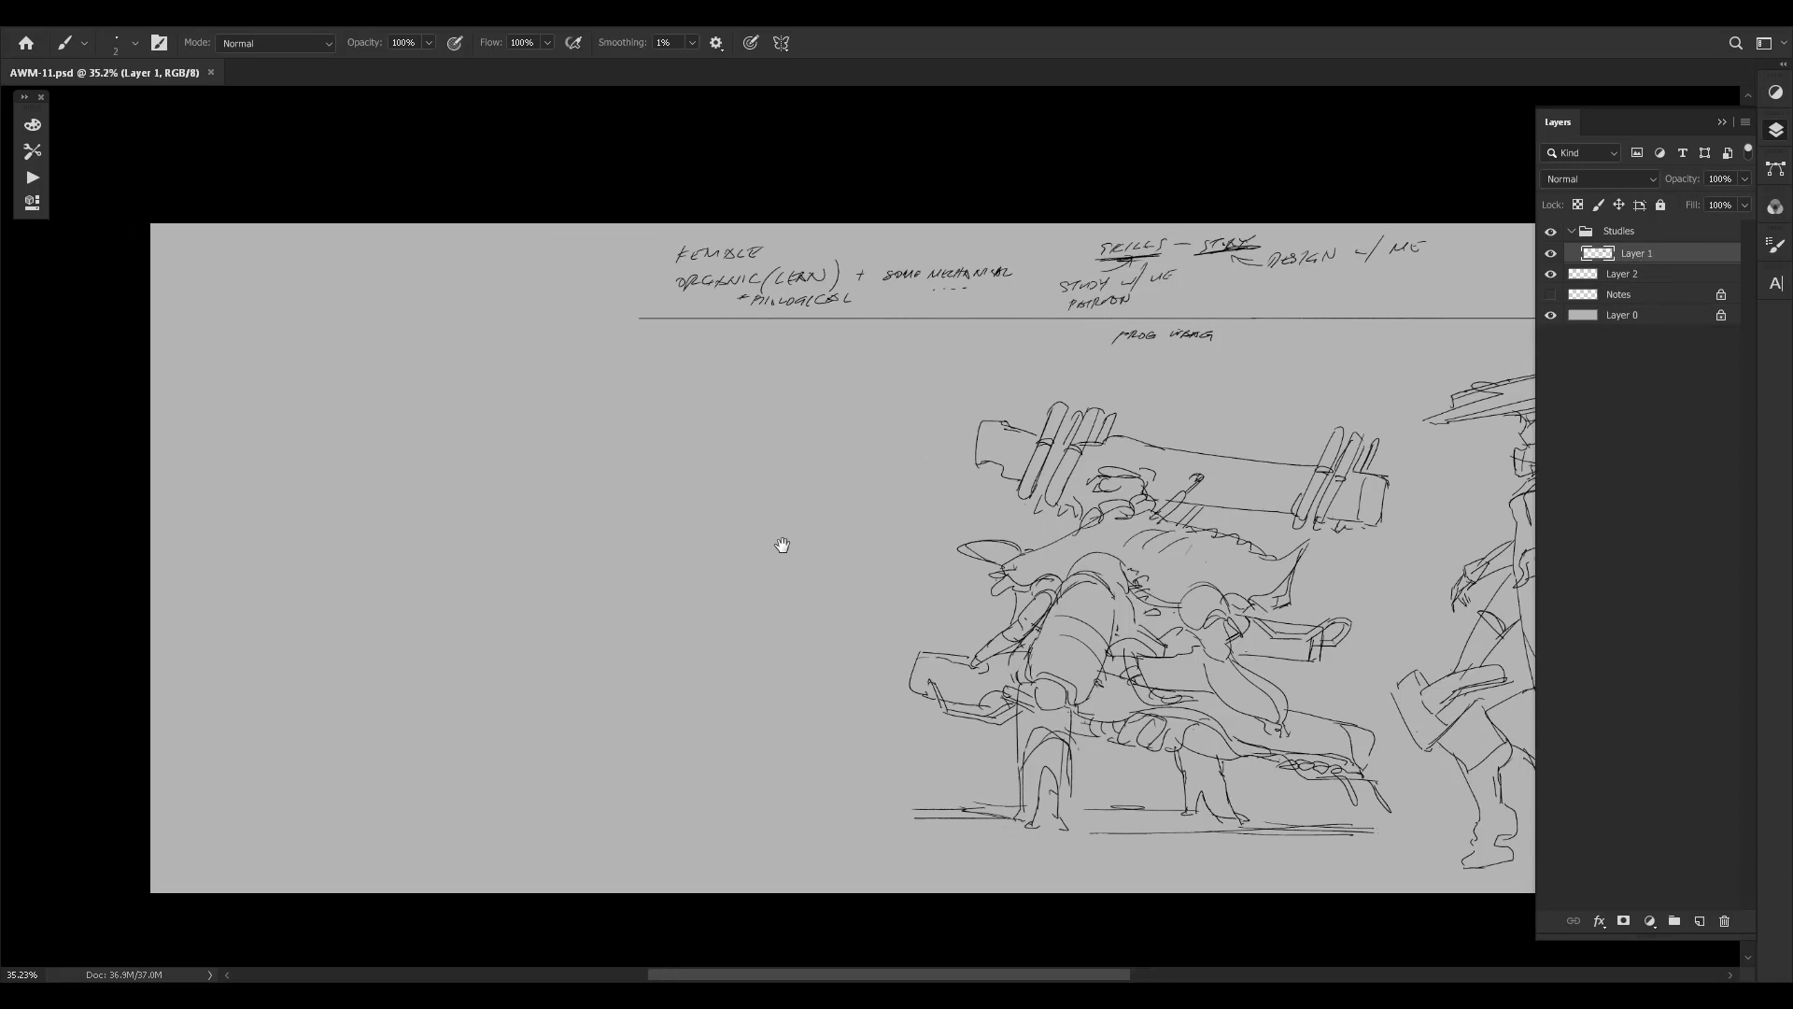
pyautogui.moveTo(1146, 533); pyautogui.dragTo(1125, 522)
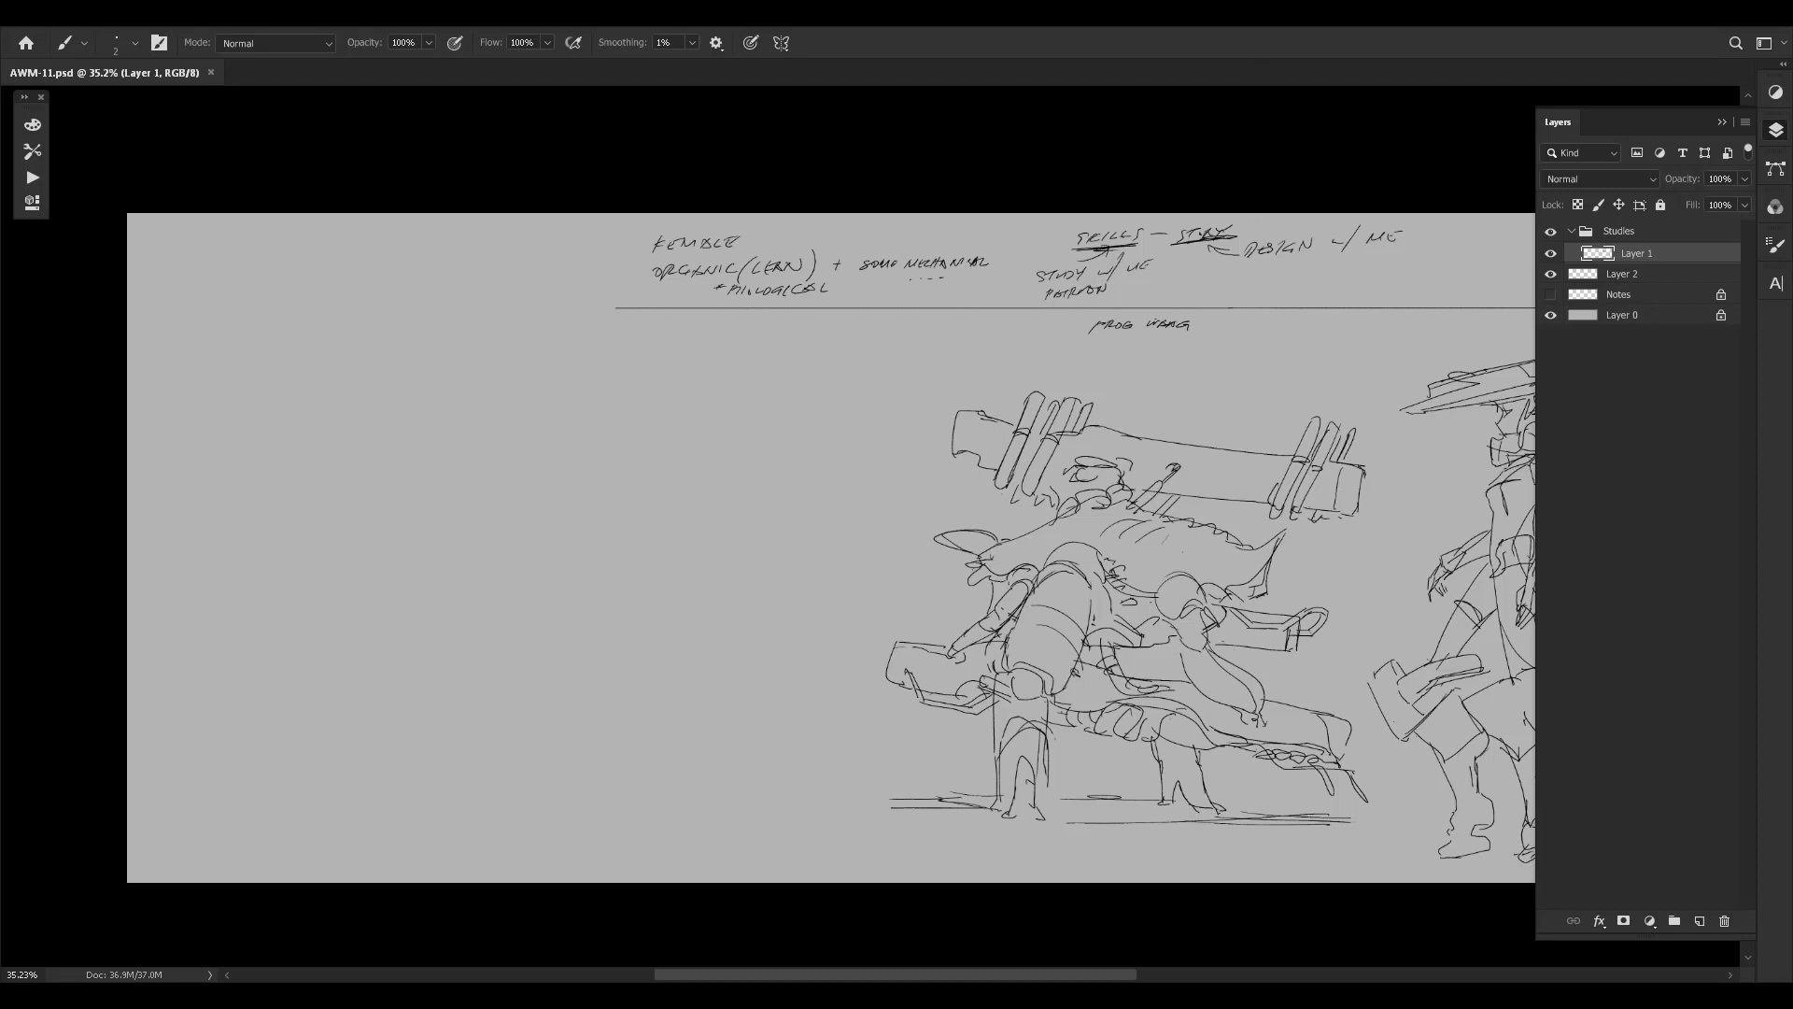
pyautogui.moveTo(1196, 410); pyautogui.dragTo(916, 421)
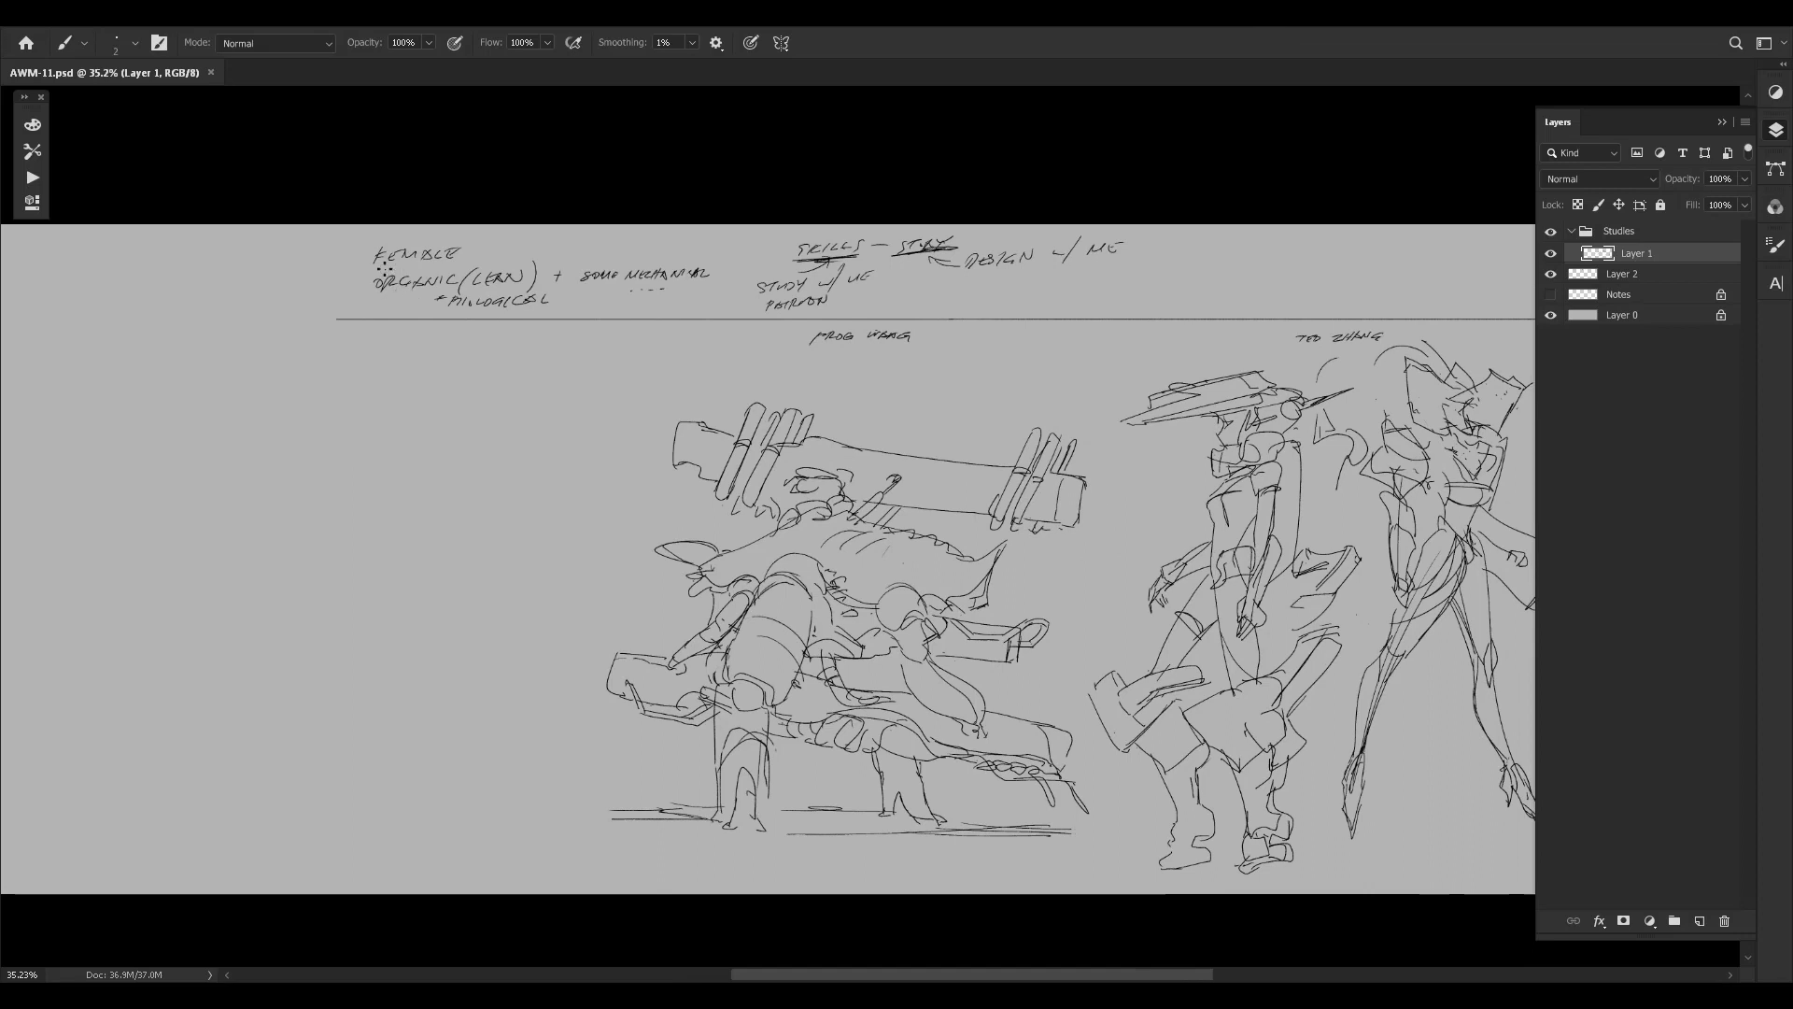
pyautogui.moveTo(437, 296)
pyautogui.mouseDown()
pyautogui.moveTo(417, 293)
pyautogui.moveTo(505, 316)
pyautogui.mouseUp()
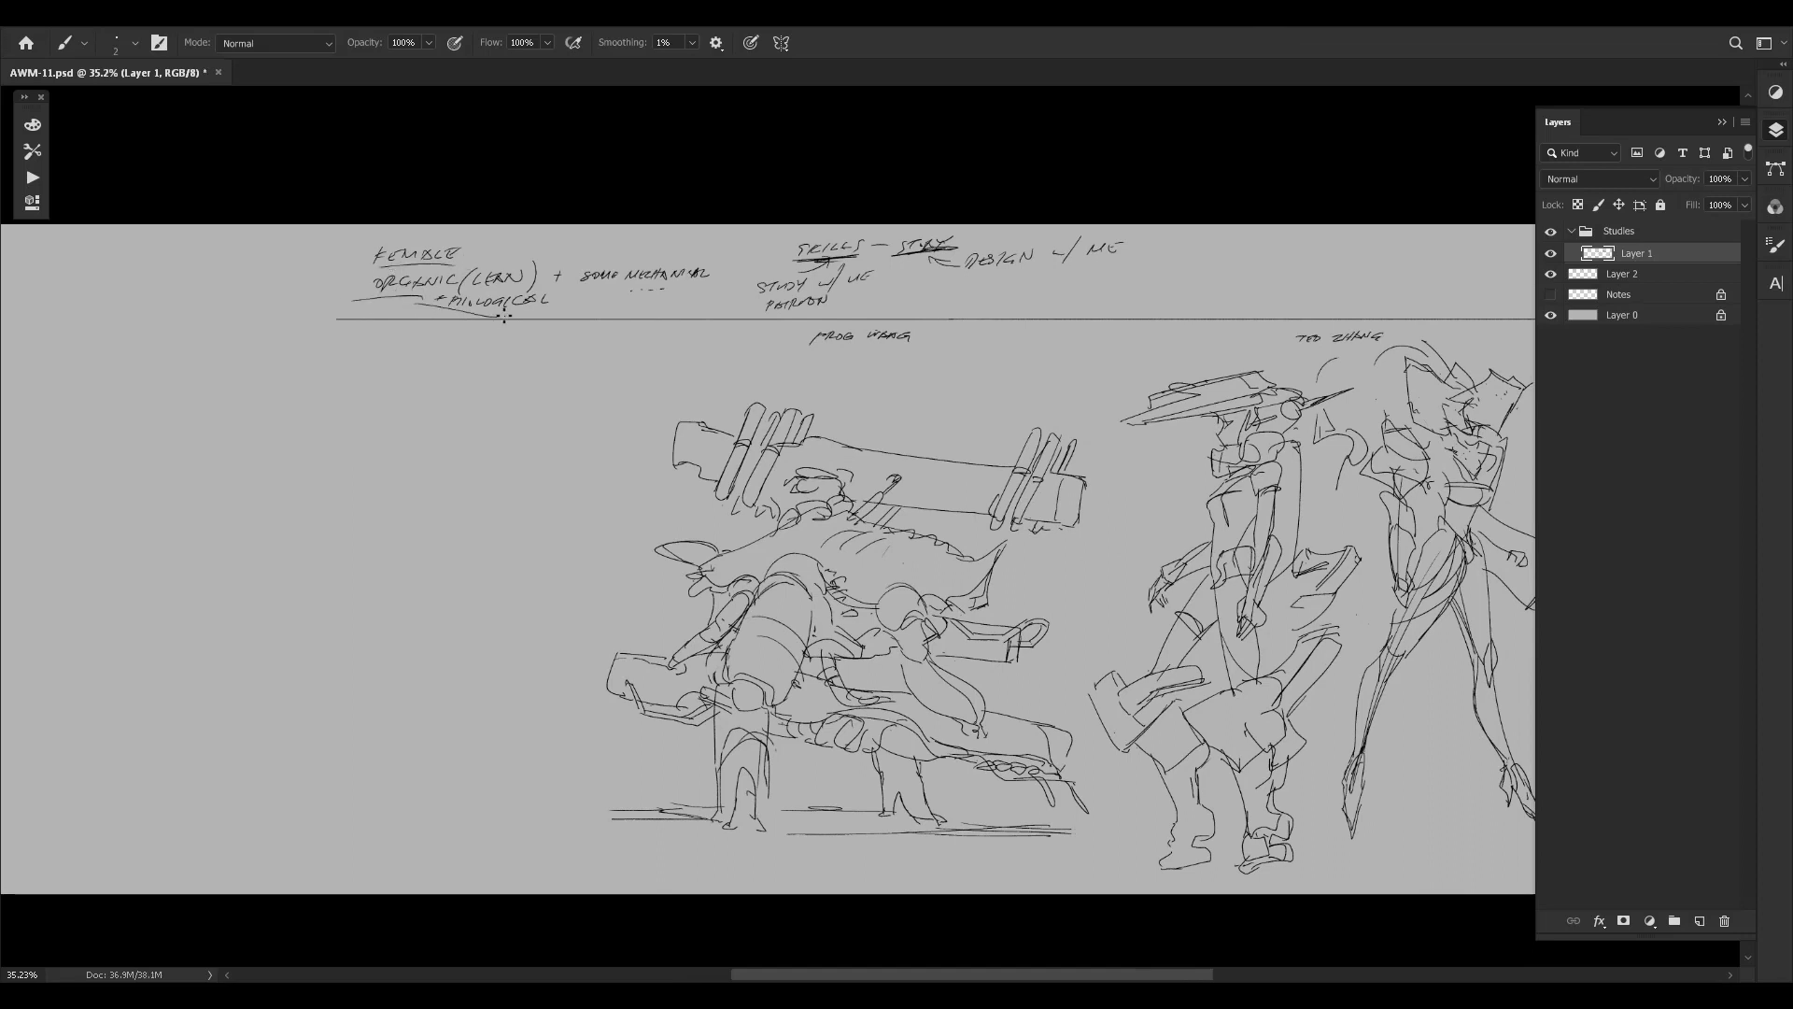
pyautogui.moveTo(1022, 603)
pyautogui.mouseDown()
pyautogui.moveTo(968, 605)
pyautogui.moveTo(958, 571)
pyautogui.mouseUp()
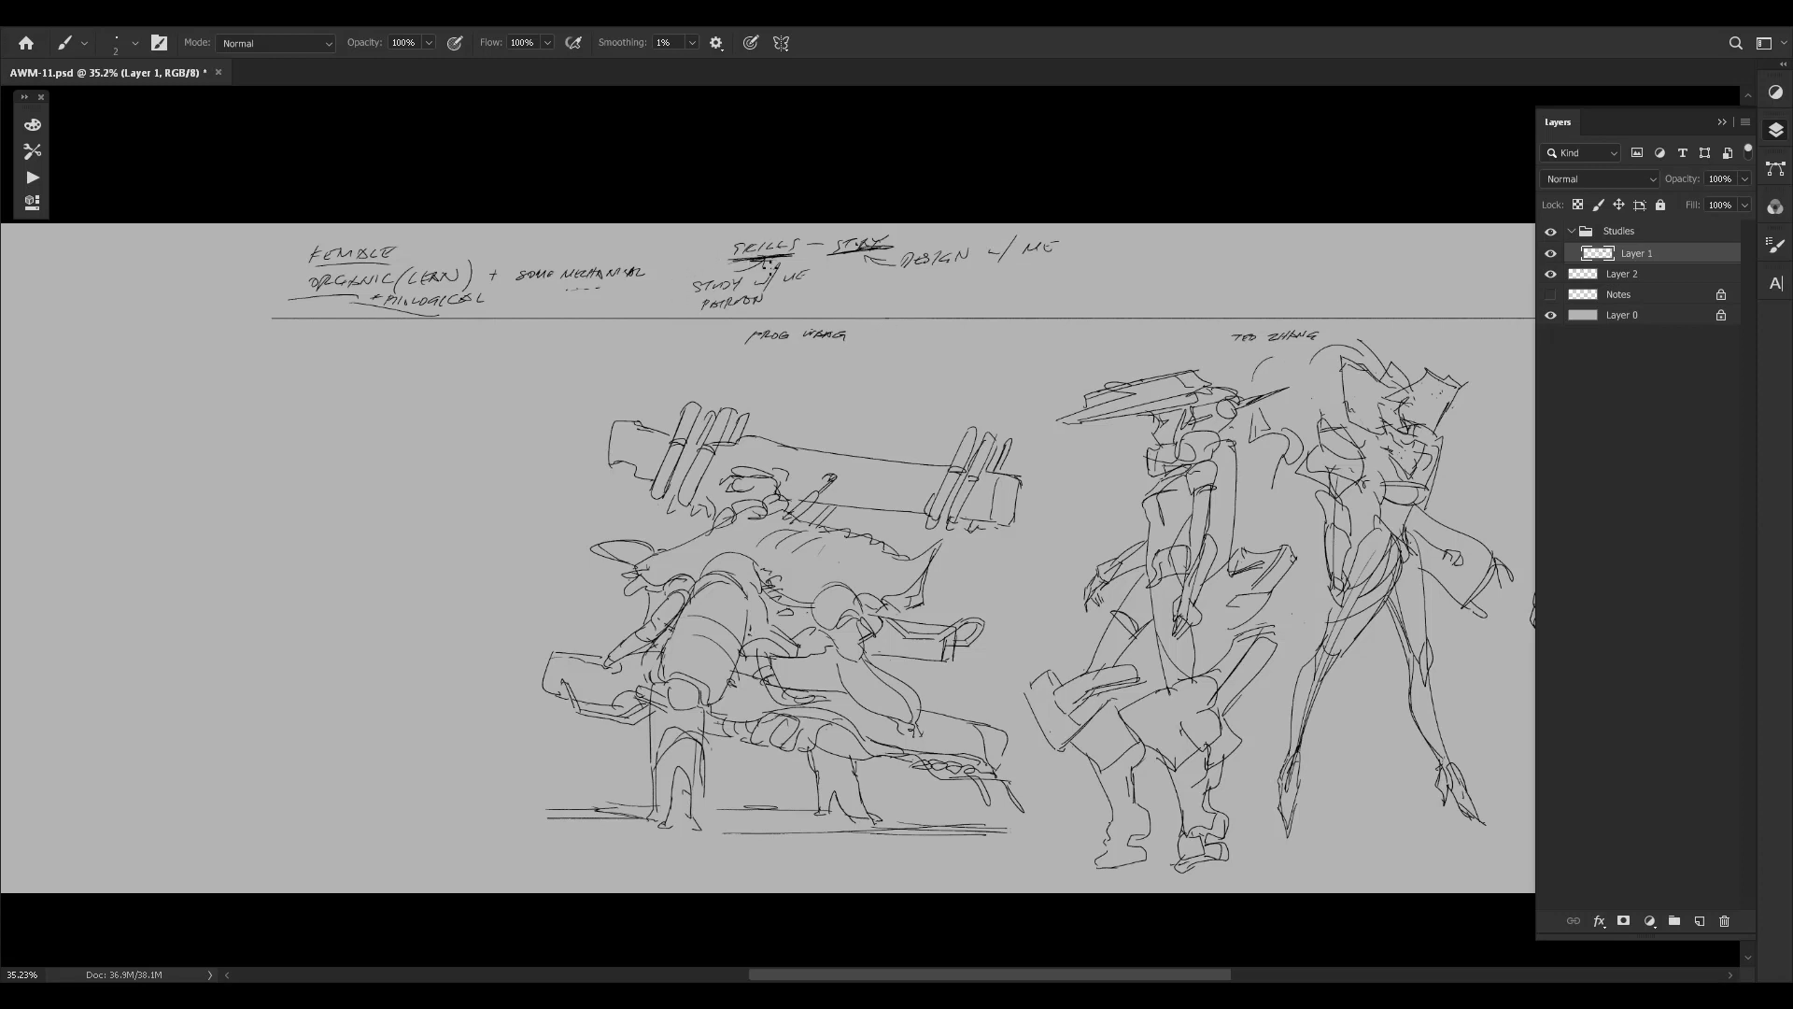
# Divide the handwritten notes into columns with three vertical lines, and add small handwritten marks beside the skills and study headings.
pyautogui.moveTo(673, 276); pyautogui.dragTo(679, 316)
pyautogui.moveTo(819, 227); pyautogui.dragTo(816, 308)
pyautogui.moveTo(897, 229)
pyautogui.mouseDown()
pyautogui.moveTo(888, 250)
pyautogui.moveTo(919, 231)
pyautogui.mouseUp()
pyautogui.moveTo(925, 232); pyautogui.dragTo(1001, 237)
pyautogui.moveTo(1006, 237)
pyautogui.mouseDown()
pyautogui.moveTo(1080, 225)
pyautogui.moveTo(1085, 304)
pyautogui.mouseUp()
pyautogui.moveTo(670, 226); pyautogui.dragTo(666, 296)
pyautogui.hotkey('ctrl', 'z')
pyautogui.moveTo(662, 229)
pyautogui.mouseDown()
pyautogui.moveTo(679, 305)
pyautogui.moveTo(810, 254)
pyautogui.moveTo(712, 241)
pyautogui.mouseUp()
pyautogui.hotkey('ctrl', 'z')
pyautogui.moveTo(711, 235); pyautogui.dragTo(721, 238)
pyautogui.hscroll(-1, 934, 297)
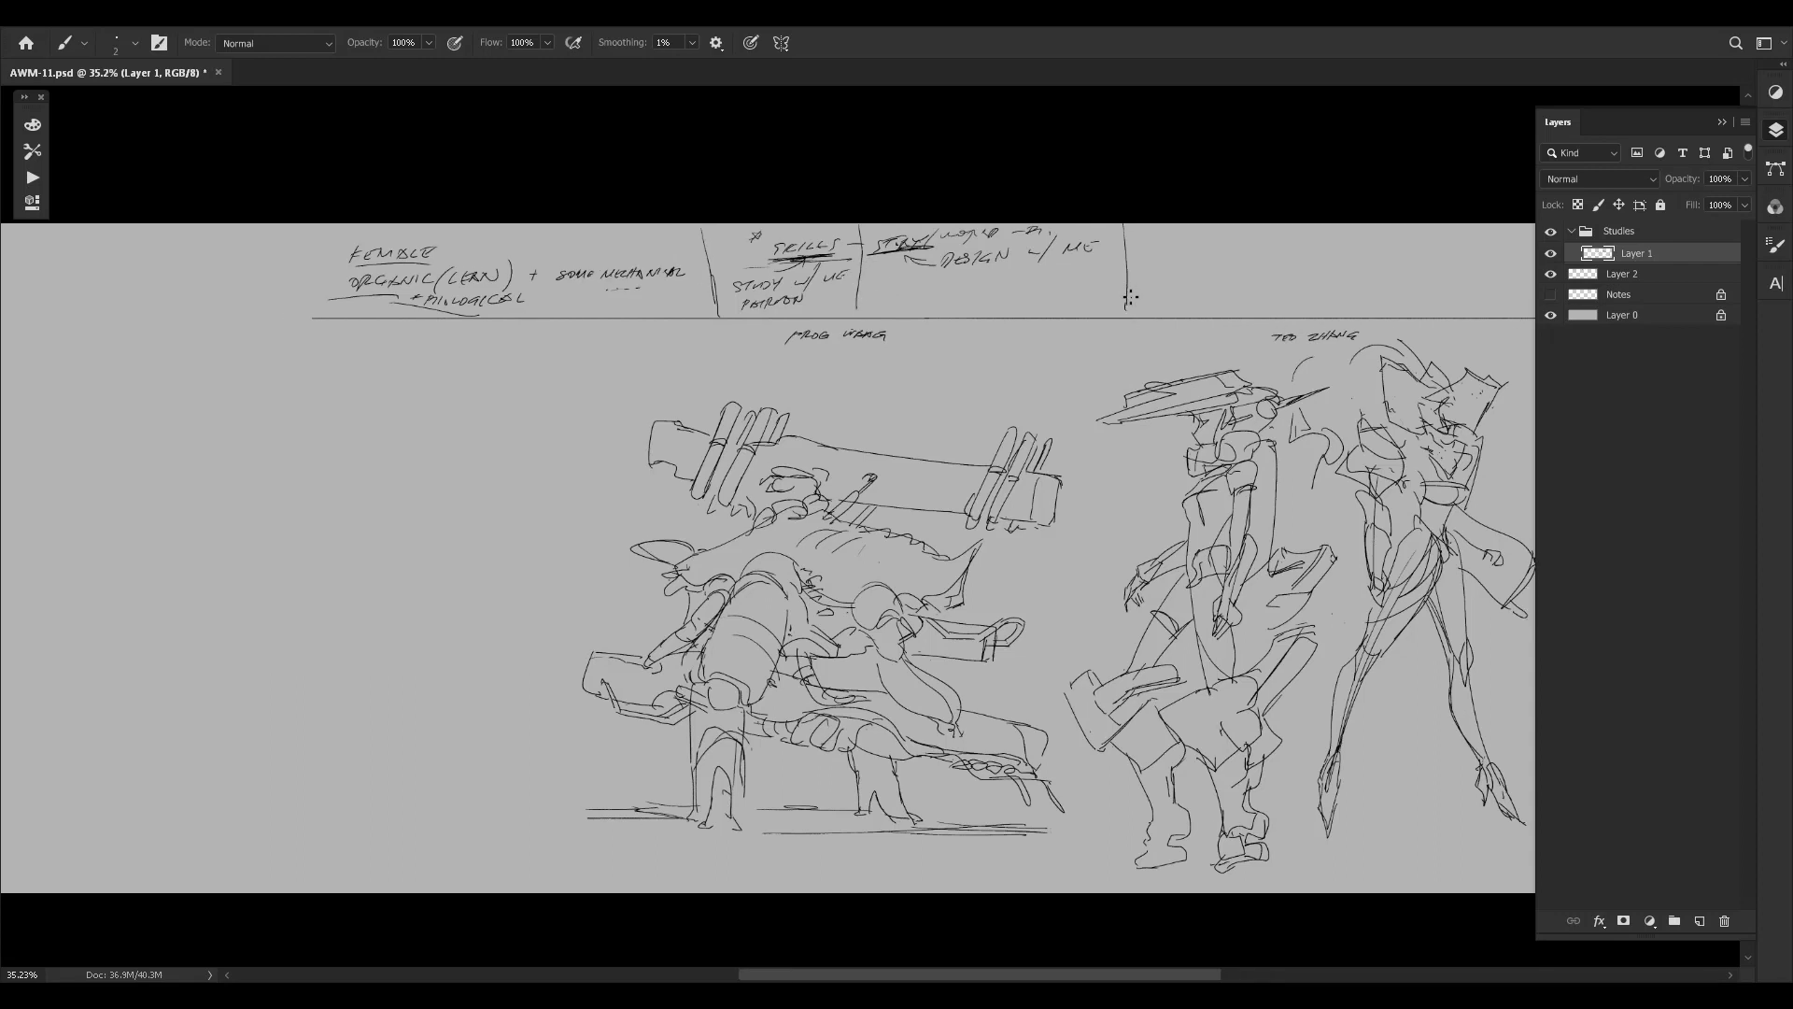
# Try a loose rounded figure outline in the empty canvas area beside the first mech study.
pyautogui.moveTo(611, 579); pyautogui.dragTo(749, 639)
pyautogui.moveTo(524, 662); pyautogui.dragTo(568, 632)
pyautogui.moveTo(523, 652); pyautogui.dragTo(513, 750)
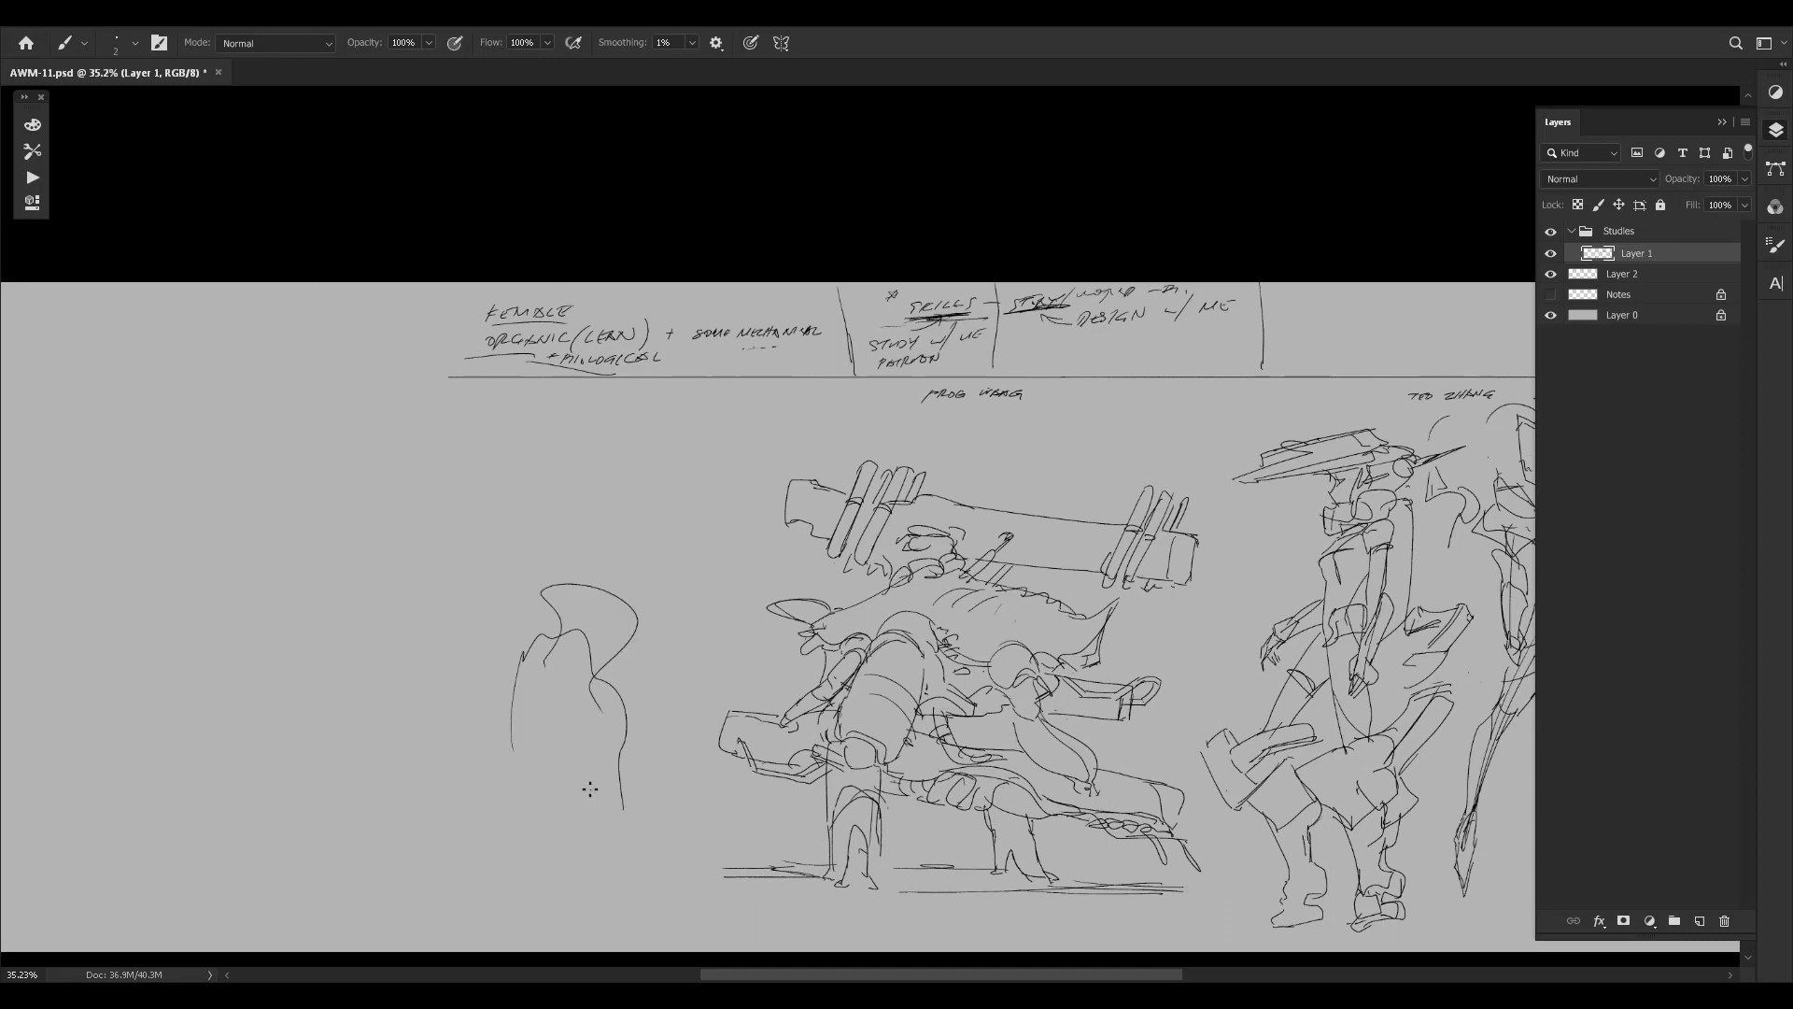
# Review all the character, mech and creature studies and their notes across the full width of the canvas.
pyautogui.moveTo(1226, 594); pyautogui.dragTo(1077, 482)
pyautogui.moveTo(1309, 725); pyautogui.dragTo(924, 768)
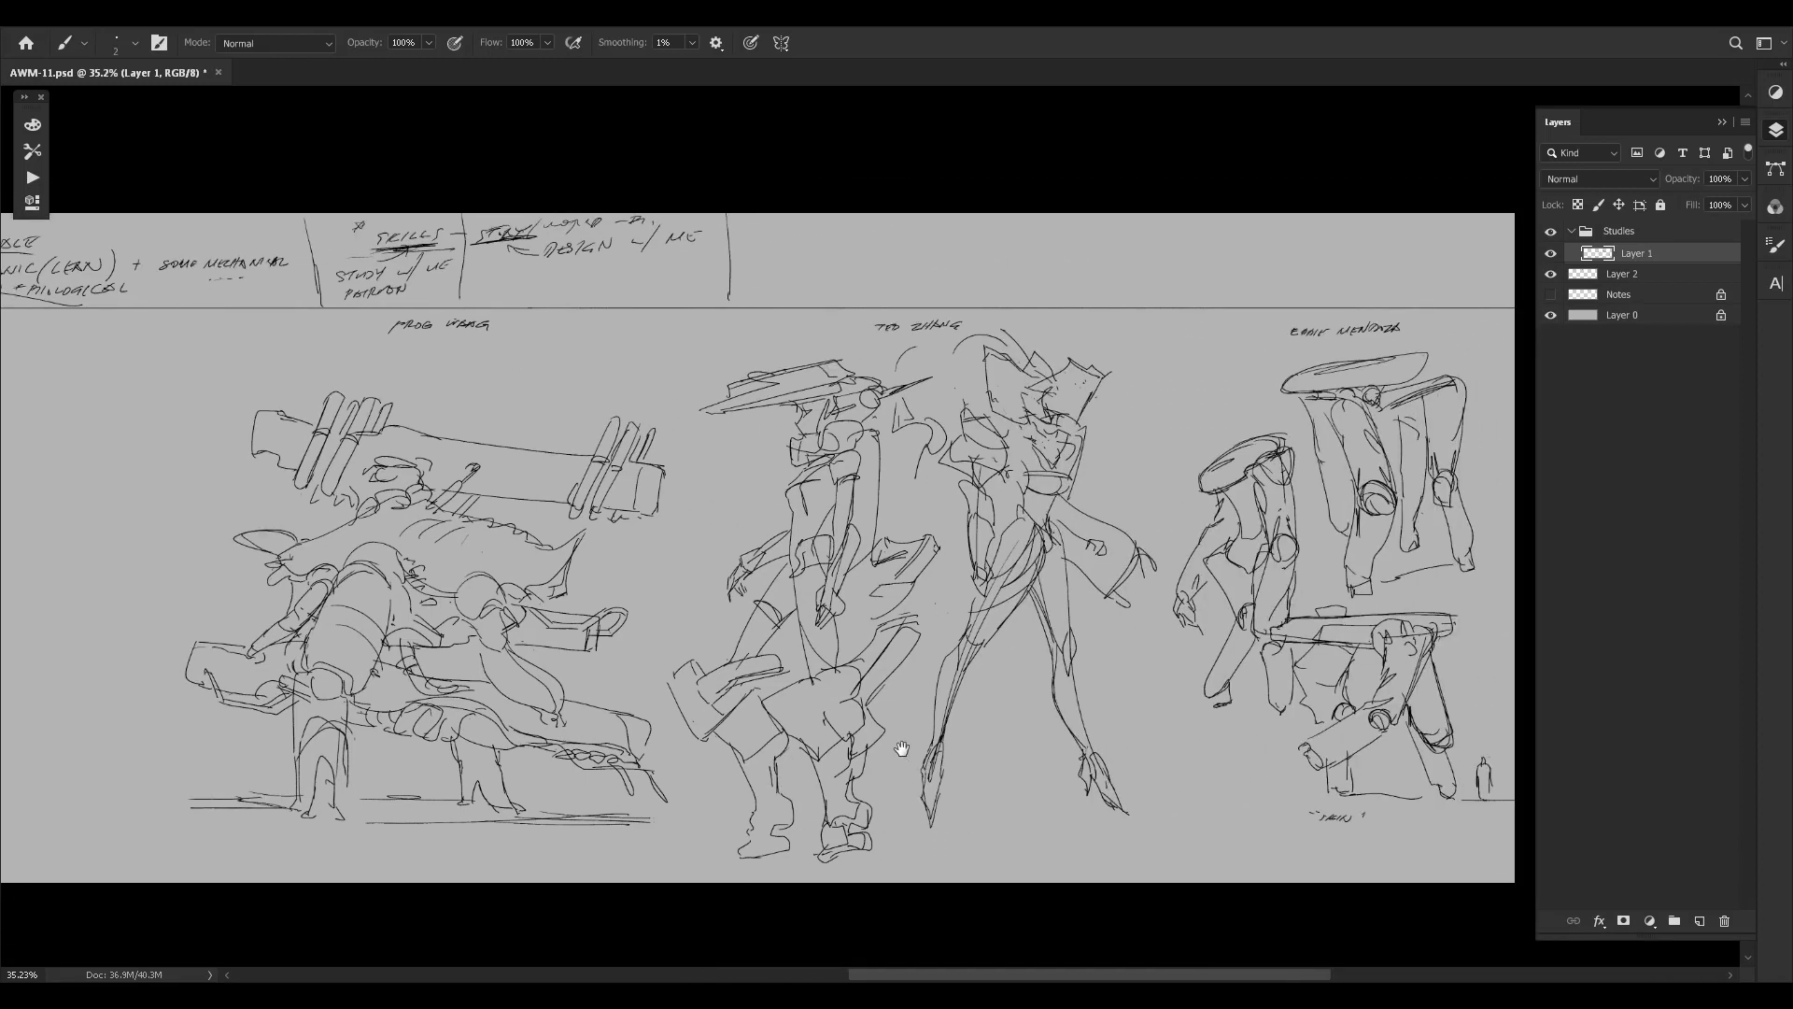
pyautogui.moveTo(1446, 503); pyautogui.dragTo(1278, 495)
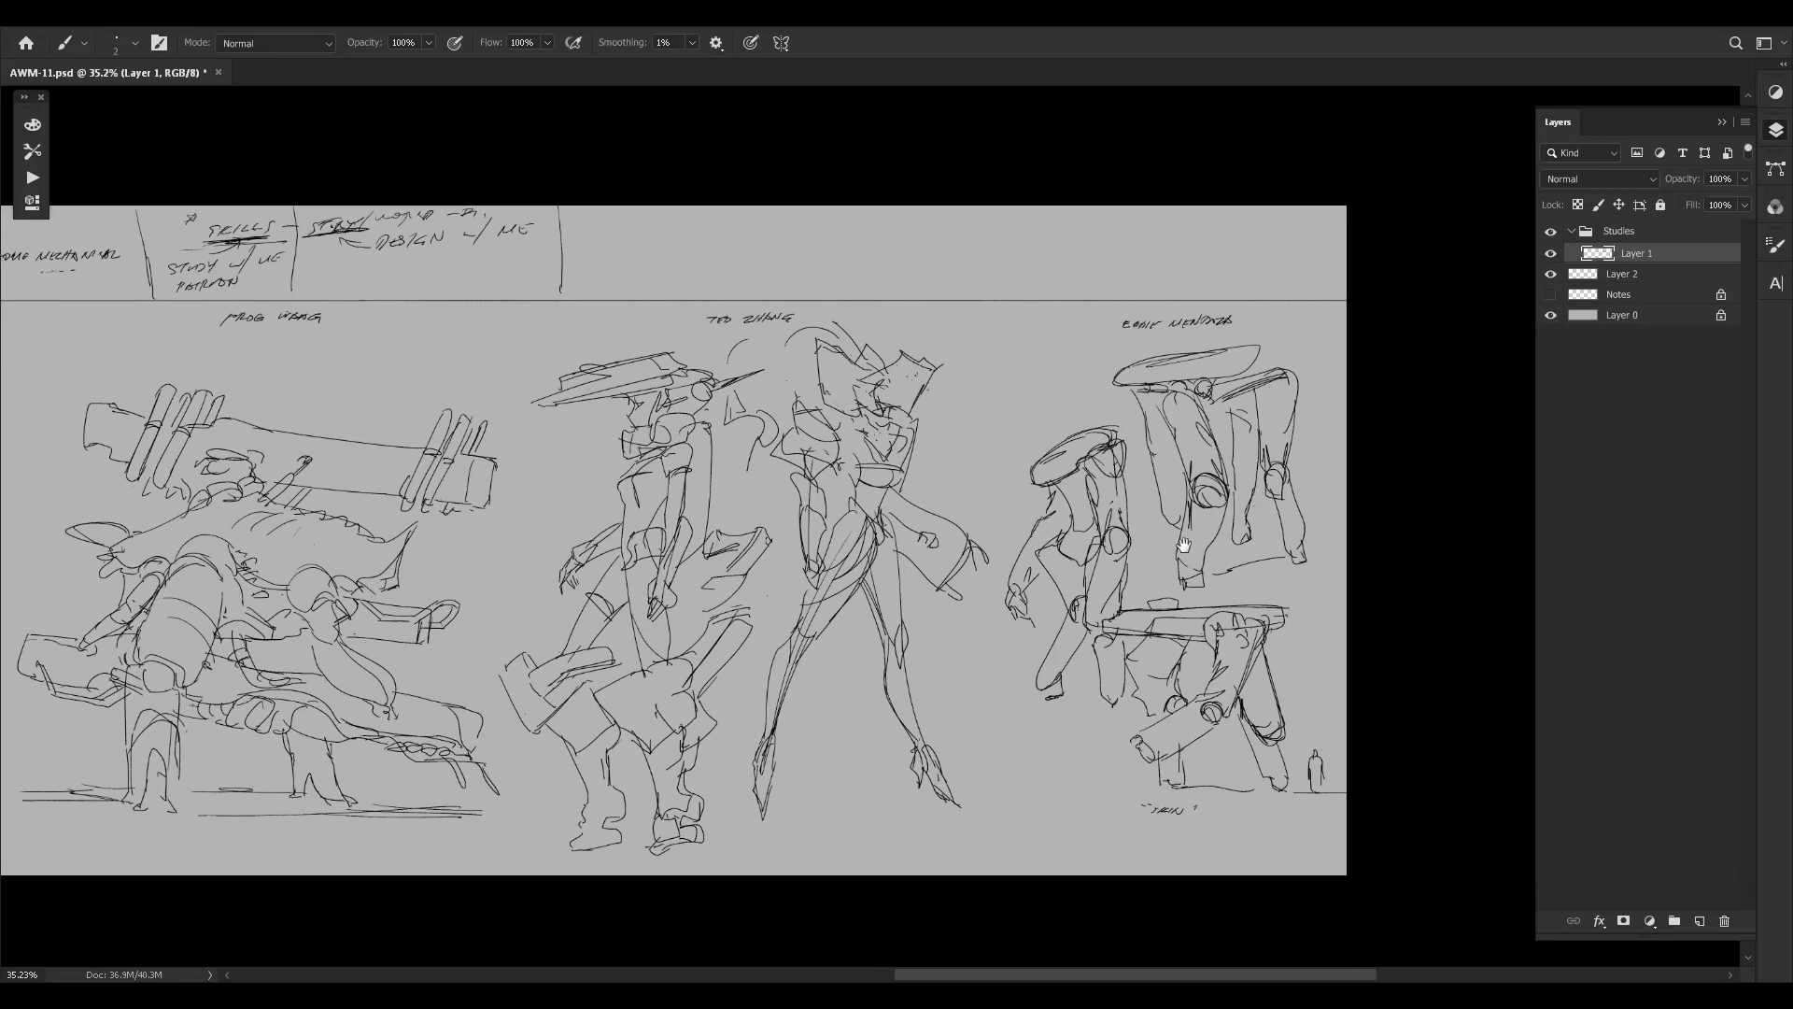
pyautogui.moveTo(1183, 545); pyautogui.dragTo(1413, 524)
pyautogui.moveTo(1028, 549); pyautogui.dragTo(1205, 547)
pyautogui.moveTo(1338, 501)
pyautogui.mouseDown()
pyautogui.moveTo(1271, 509)
pyautogui.moveTo(1401, 500)
pyautogui.moveTo(1263, 187)
pyautogui.mouseUp()
pyautogui.press('r')
pyautogui.moveTo(1214, 803)
pyautogui.mouseDown()
pyautogui.moveTo(841, 247)
pyautogui.moveTo(714, 294)
pyautogui.moveTo(1237, 584)
pyautogui.moveTo(1242, 737)
pyautogui.moveTo(1214, 745)
pyautogui.moveTo(1376, 527)
pyautogui.mouseUp()
pyautogui.hotkey('ctrl', 'space')
pyautogui.moveTo(1196, 551); pyautogui.dragTo(1201, 551)
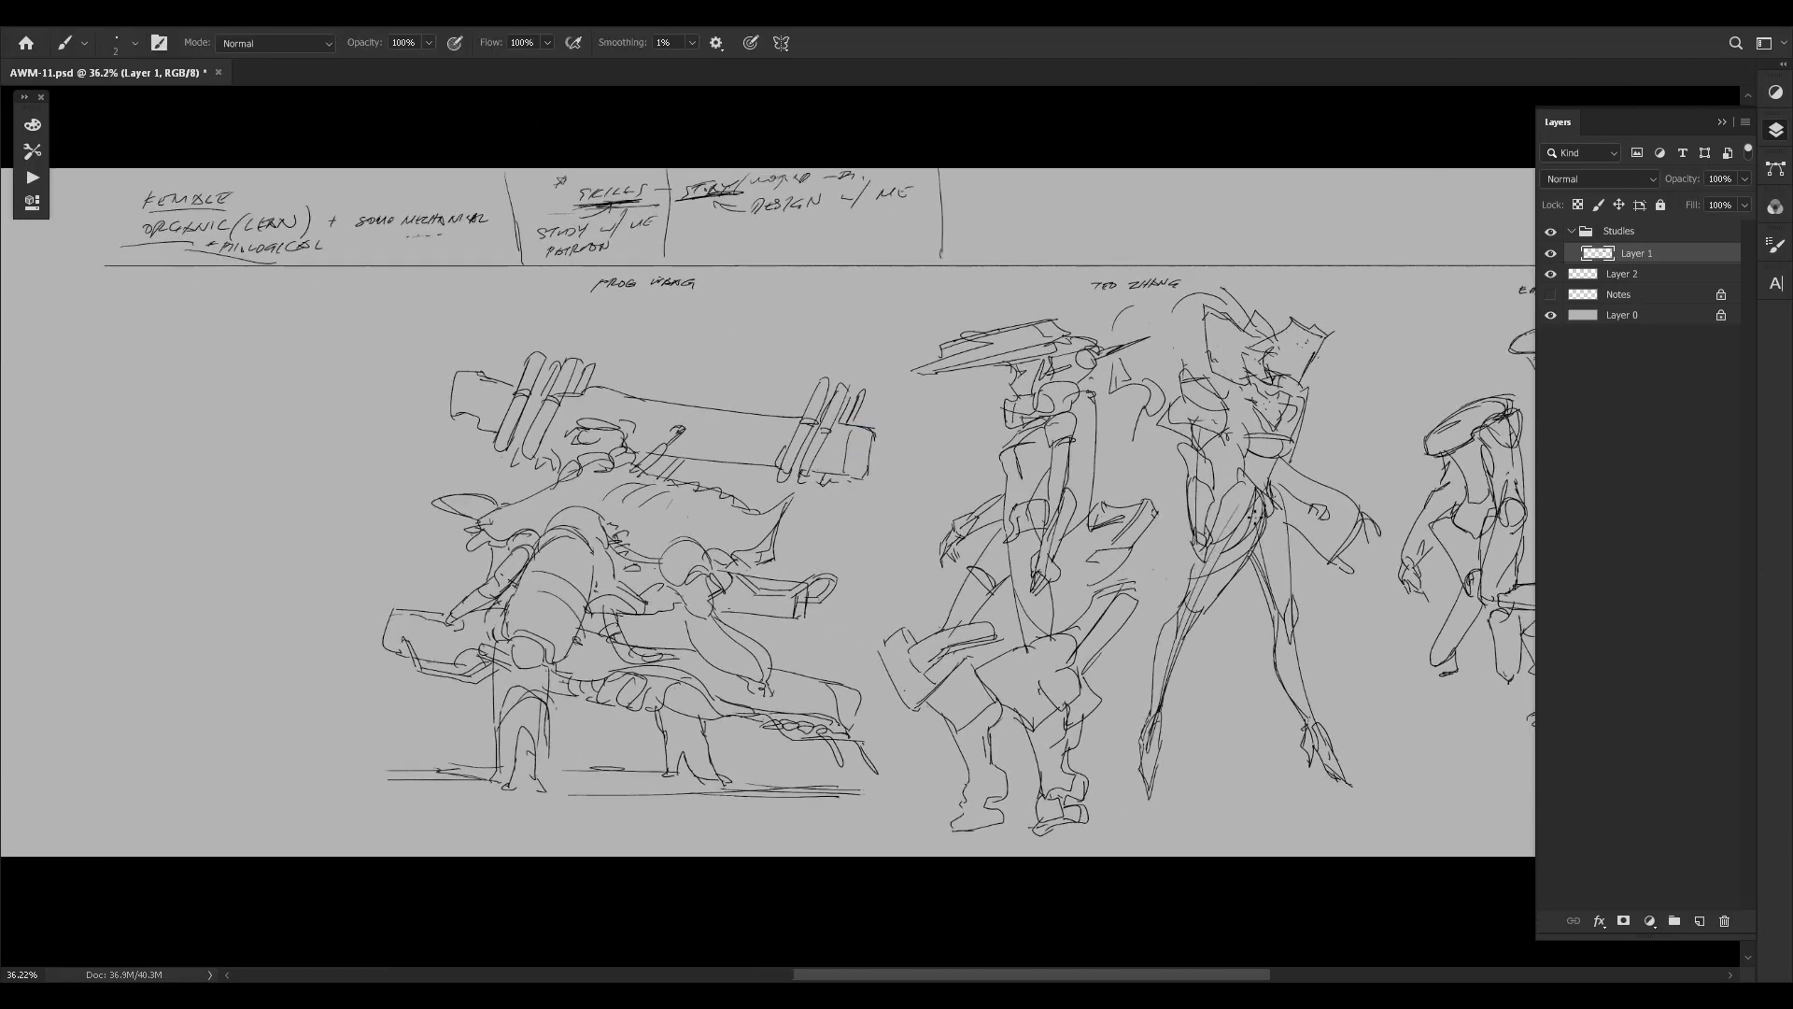
pyautogui.moveTo(1374, 441); pyautogui.dragTo(1192, 476)
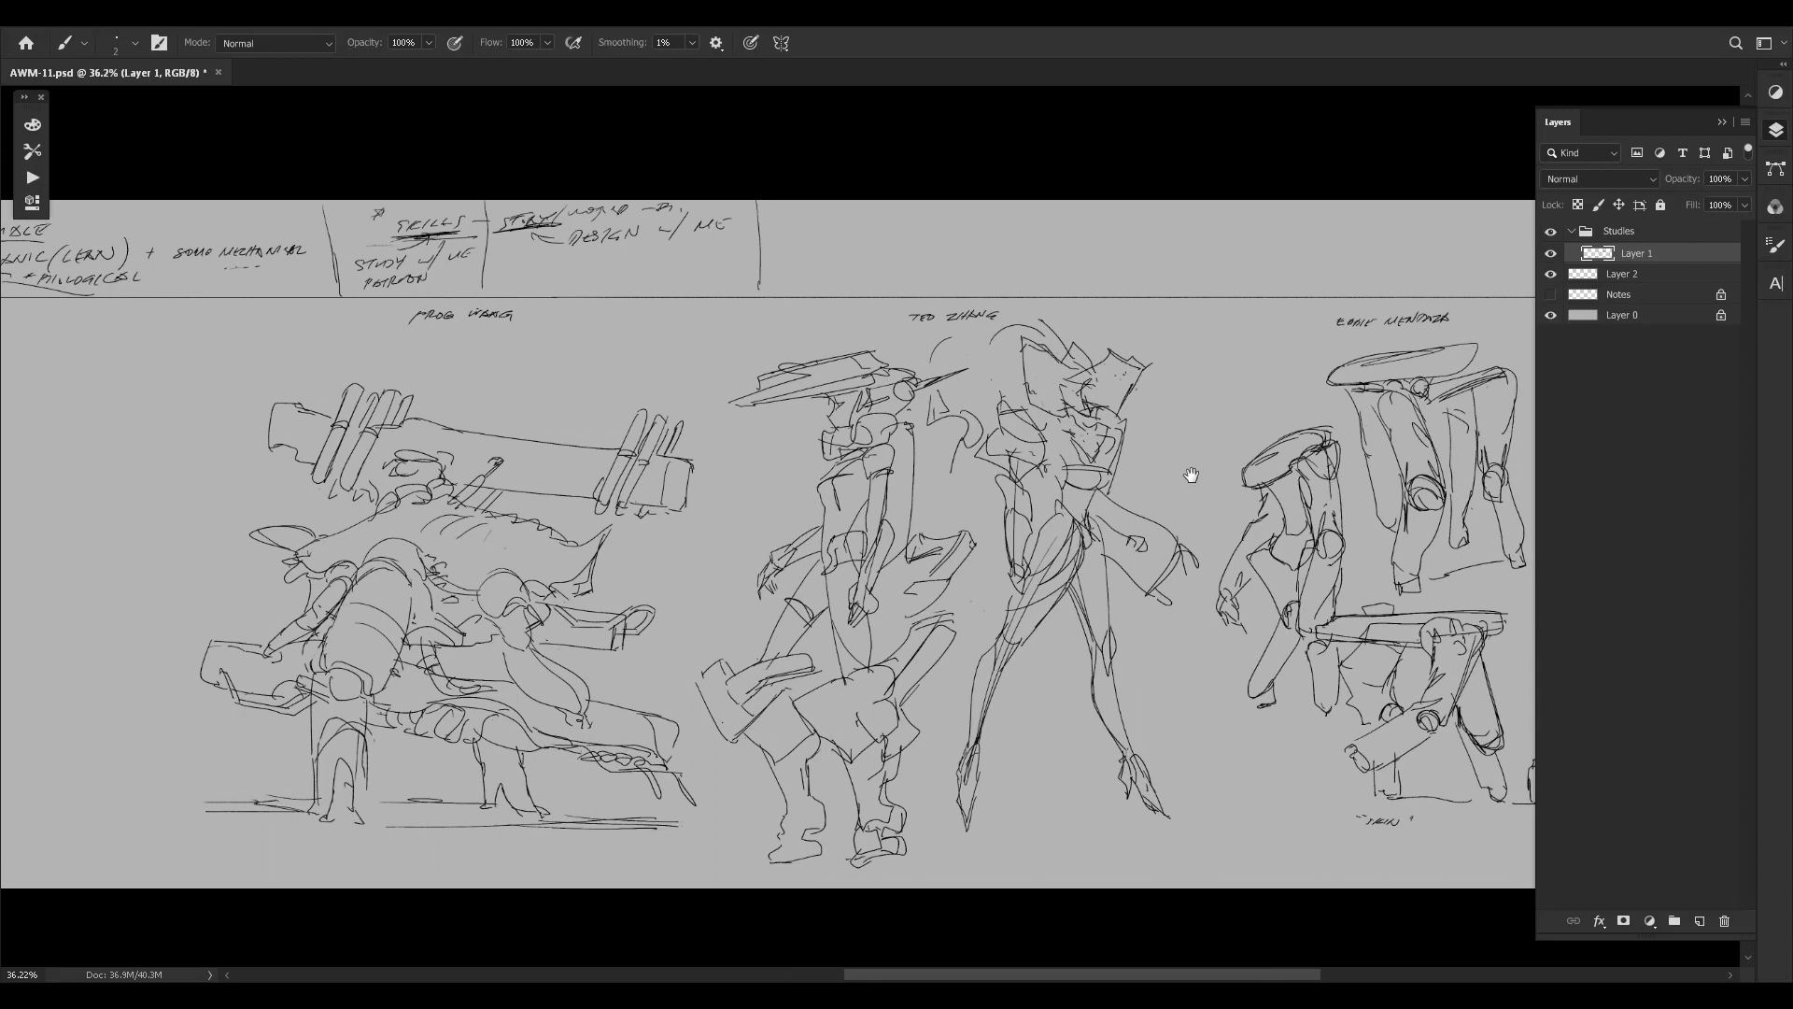
pyautogui.moveTo(803, 428); pyautogui.dragTo(973, 389)
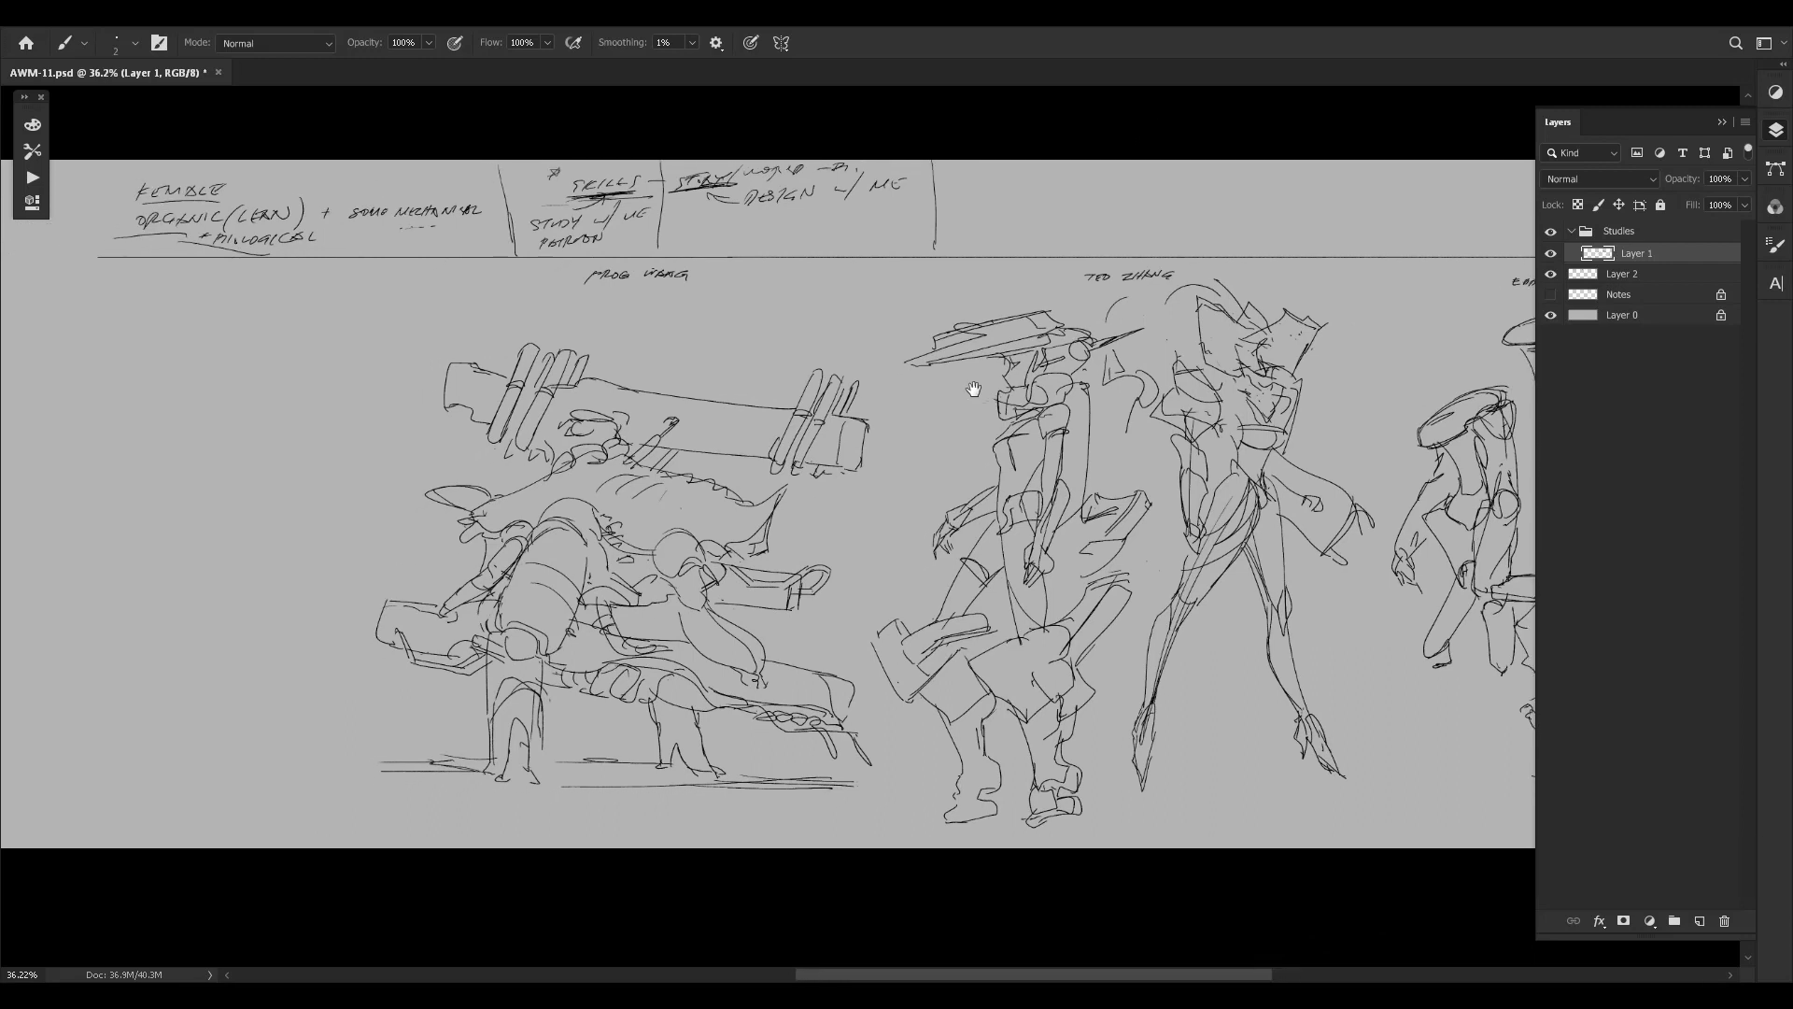
pyautogui.moveTo(1172, 404); pyautogui.dragTo(1270, 406)
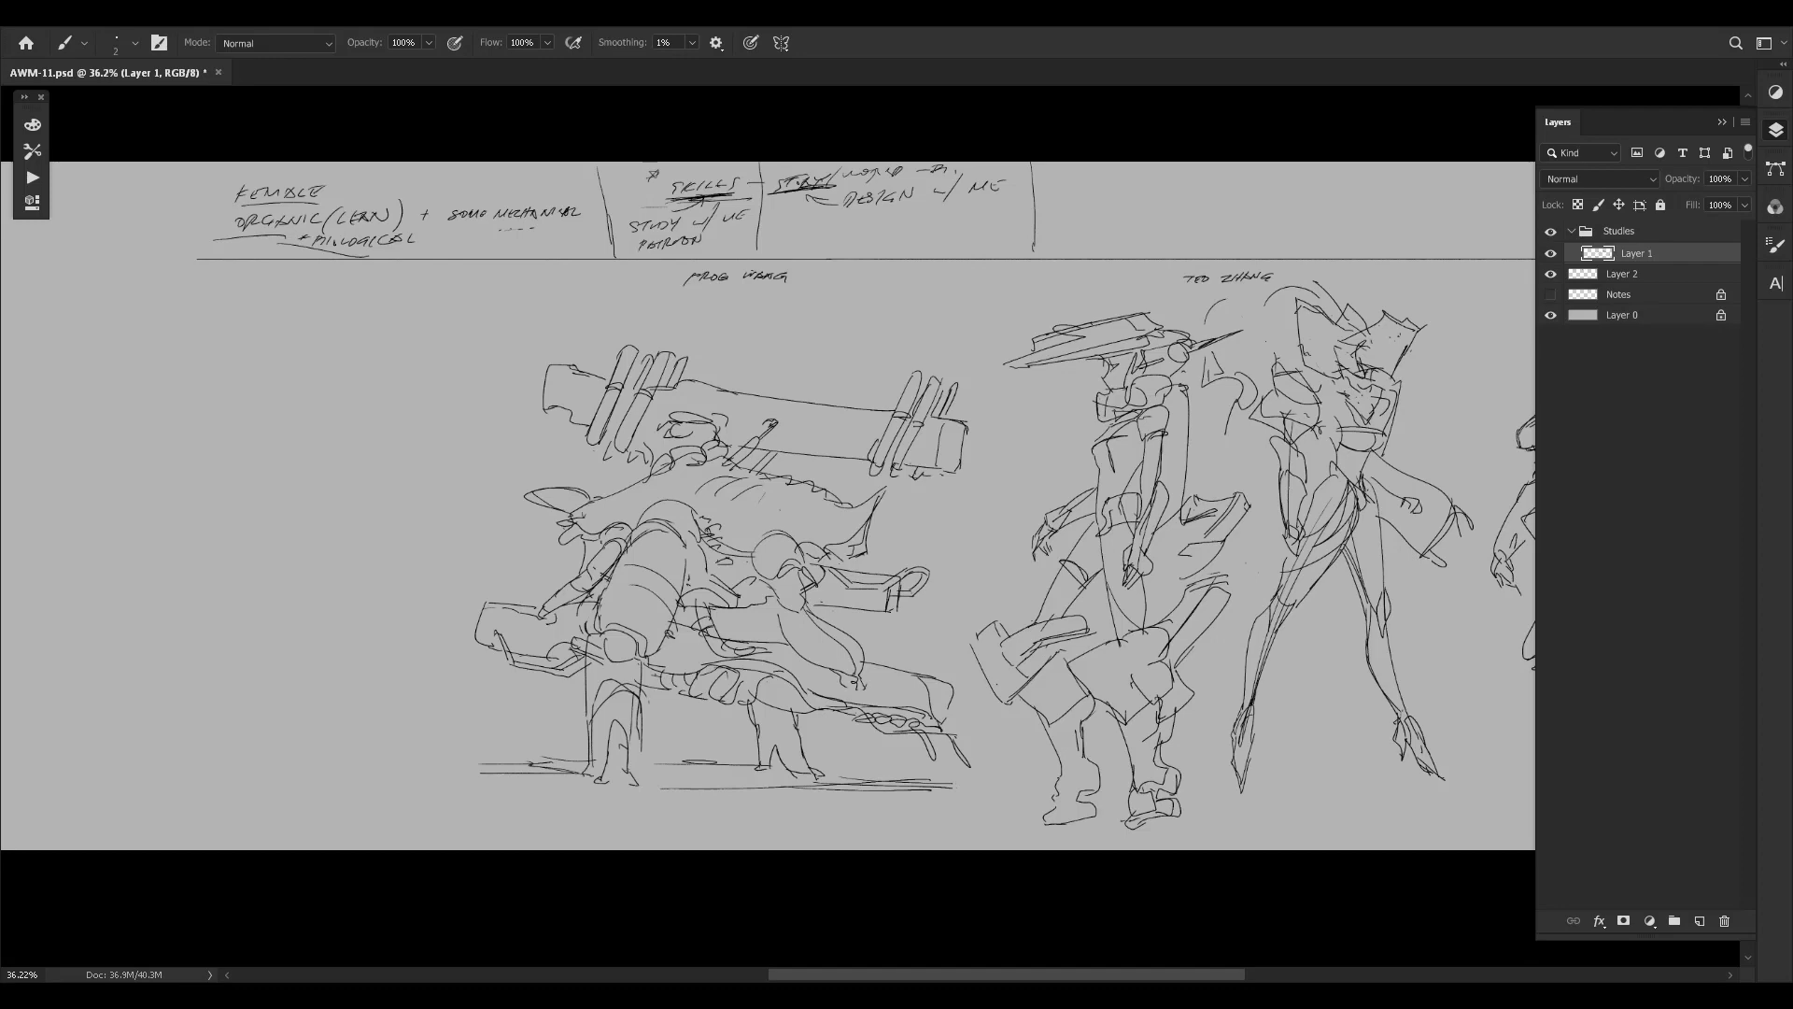
pyautogui.moveTo(1161, 520); pyautogui.dragTo(1055, 523)
pyautogui.moveTo(1304, 532); pyautogui.dragTo(1133, 557)
pyautogui.moveTo(1222, 504); pyautogui.dragTo(1248, 520)
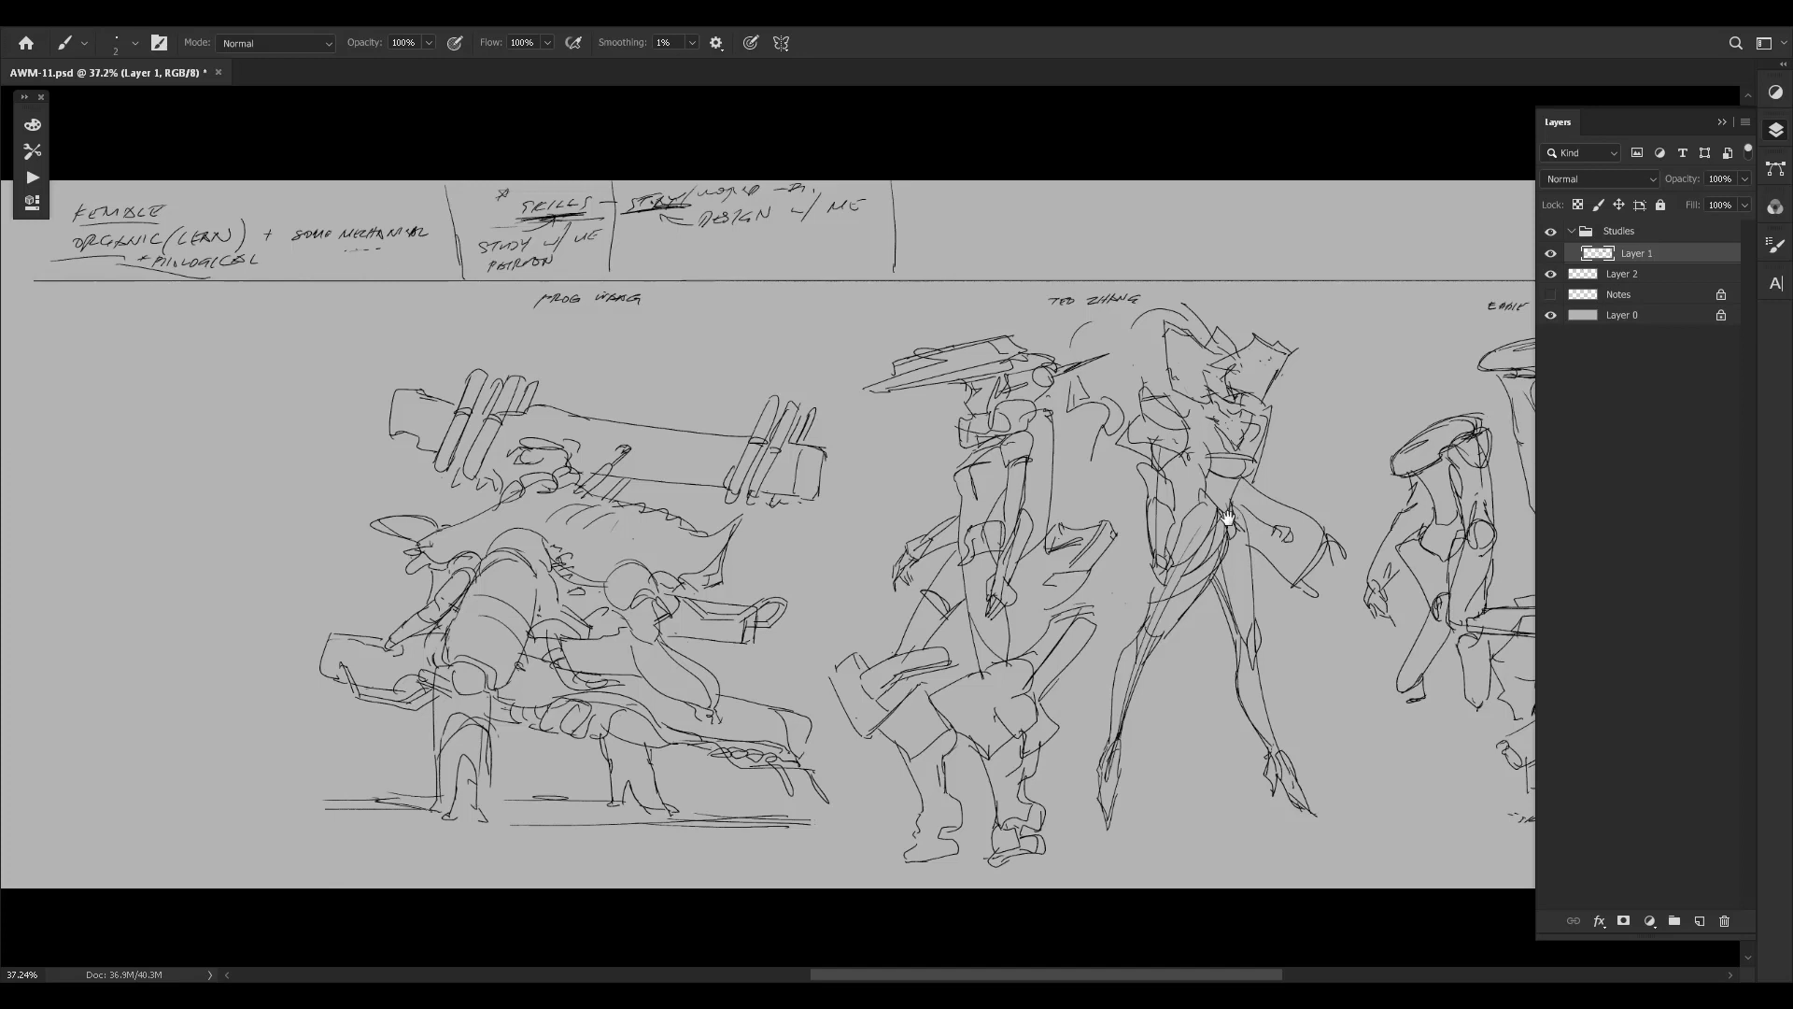
pyautogui.moveTo(1227, 517); pyautogui.dragTo(1130, 520)
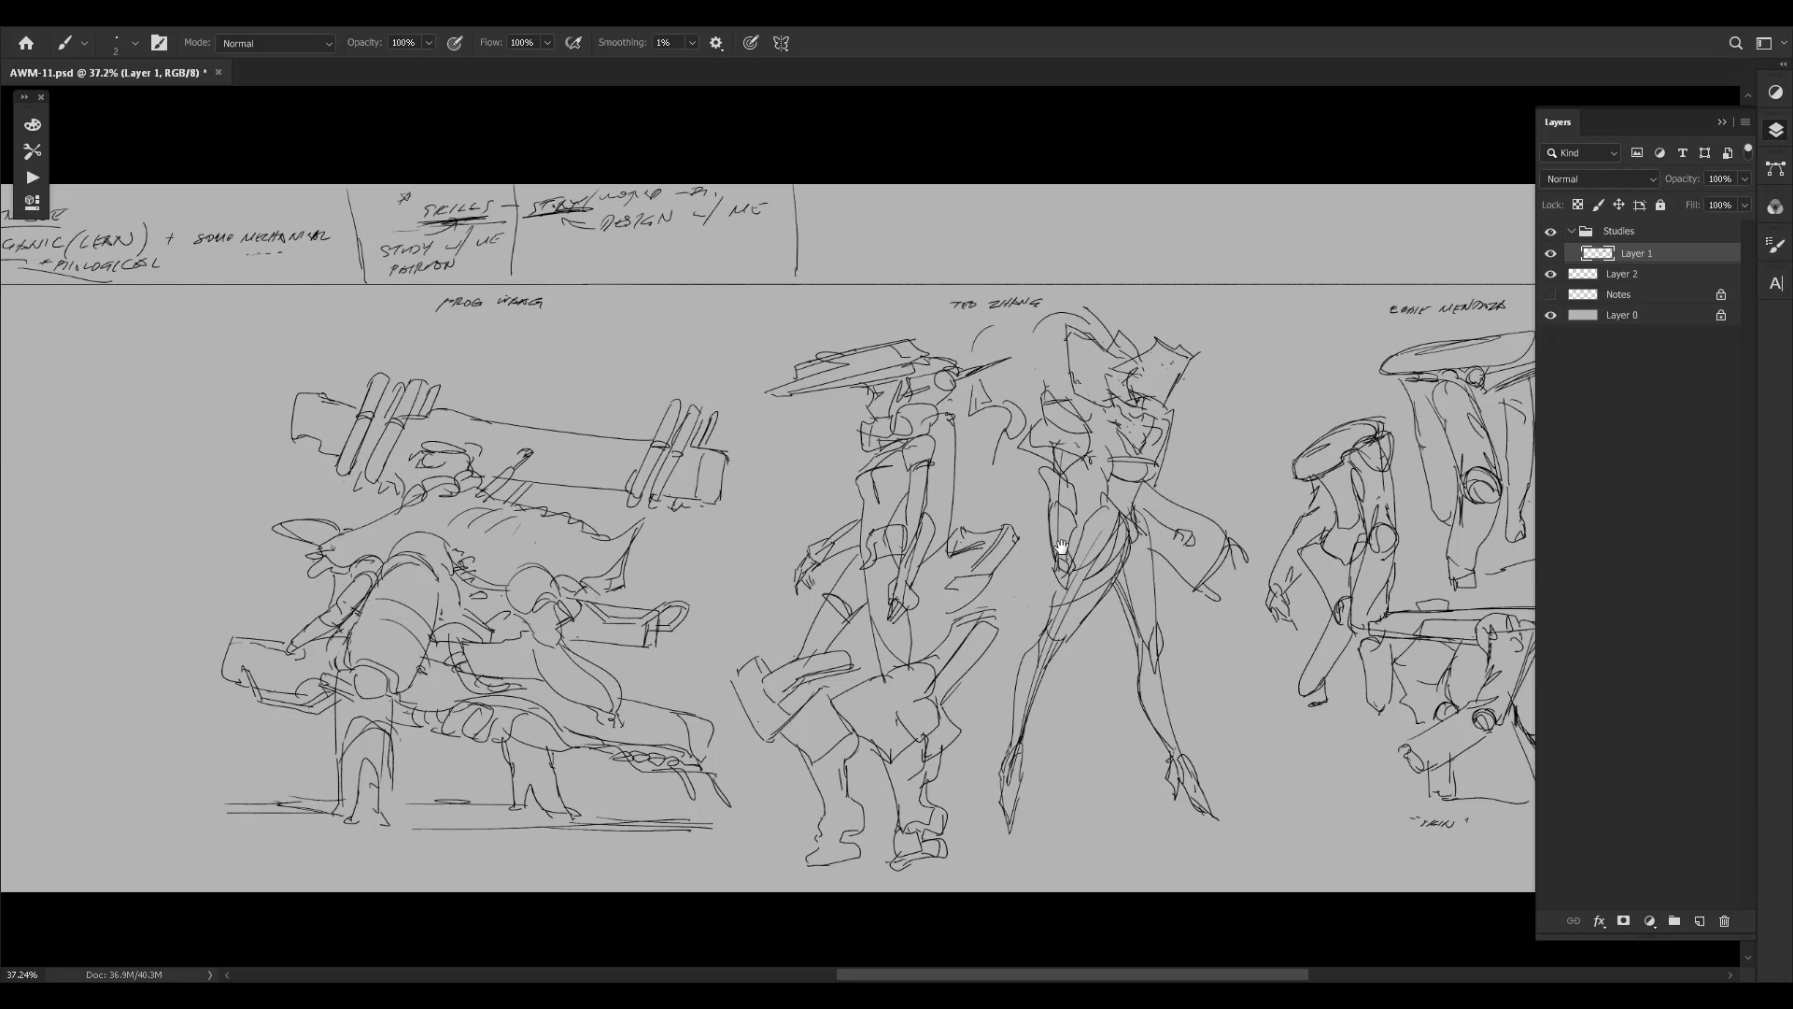
pyautogui.moveTo(1245, 501)
pyautogui.mouseDown()
pyautogui.moveTo(1220, 495)
pyautogui.moveTo(1244, 493)
pyautogui.mouseUp()
pyautogui.moveTo(1197, 549); pyautogui.dragTo(1221, 550)
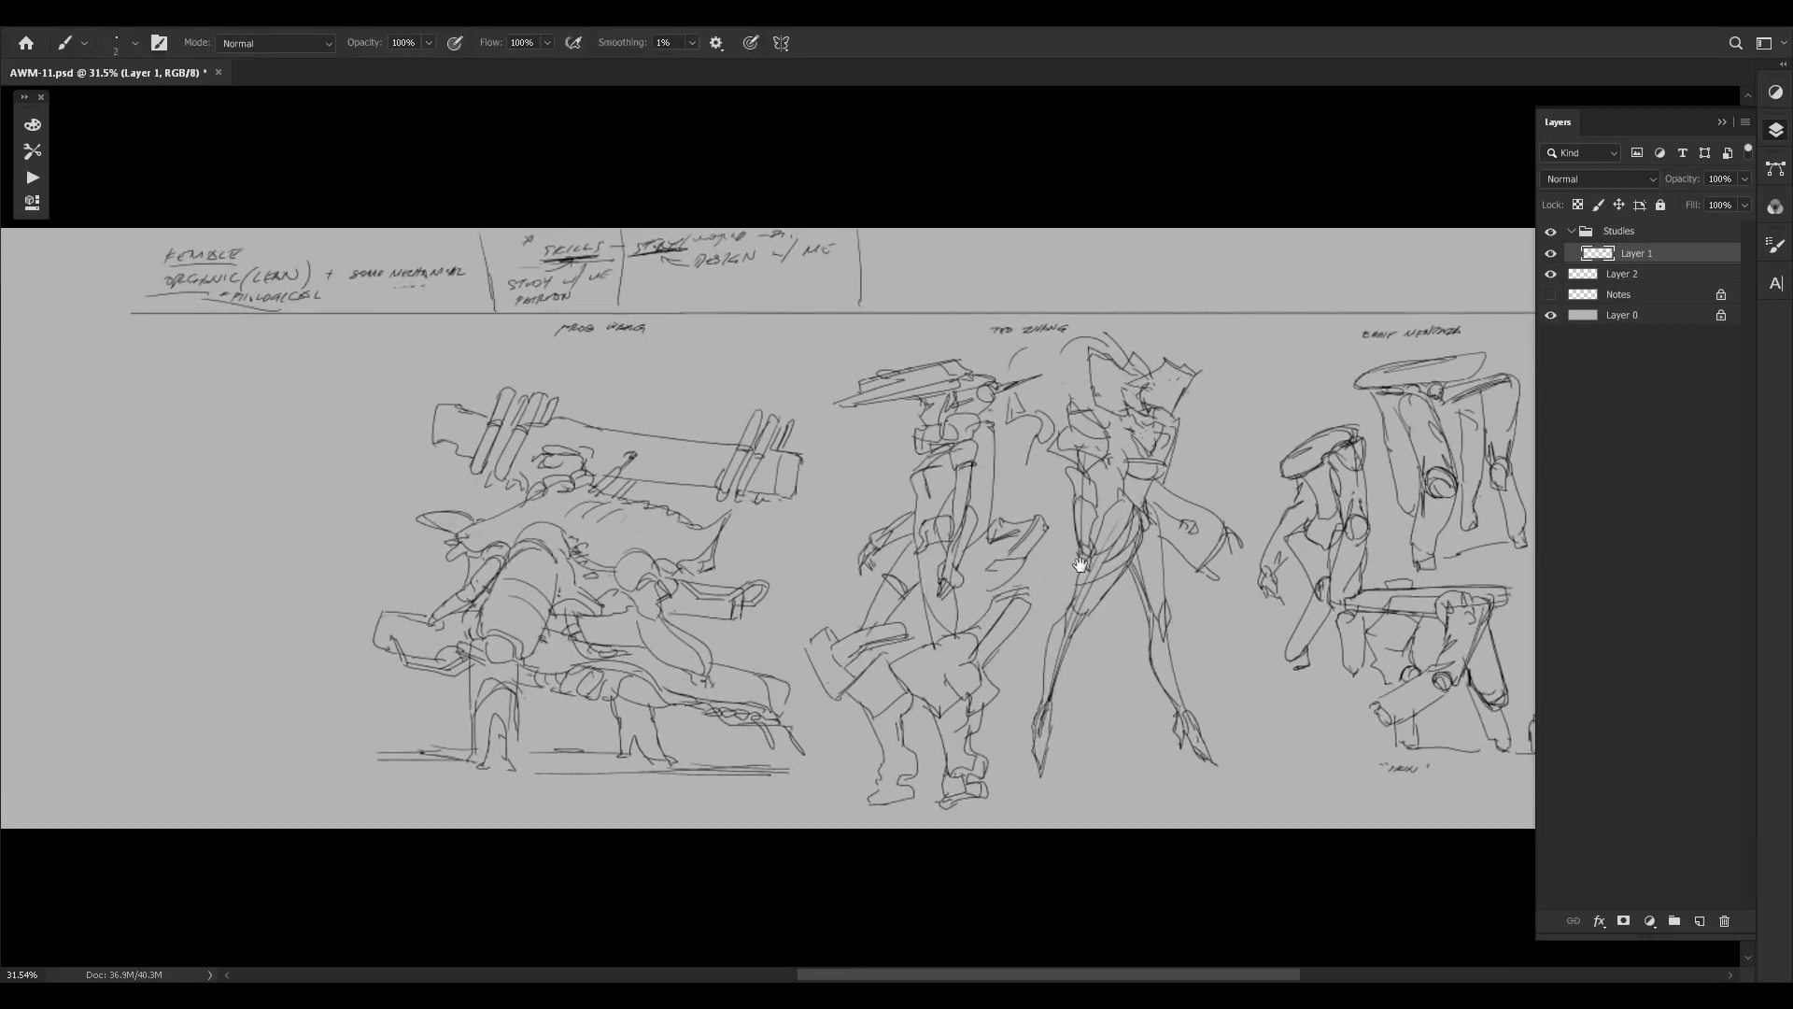
pyautogui.moveTo(1080, 565); pyautogui.dragTo(1192, 520)
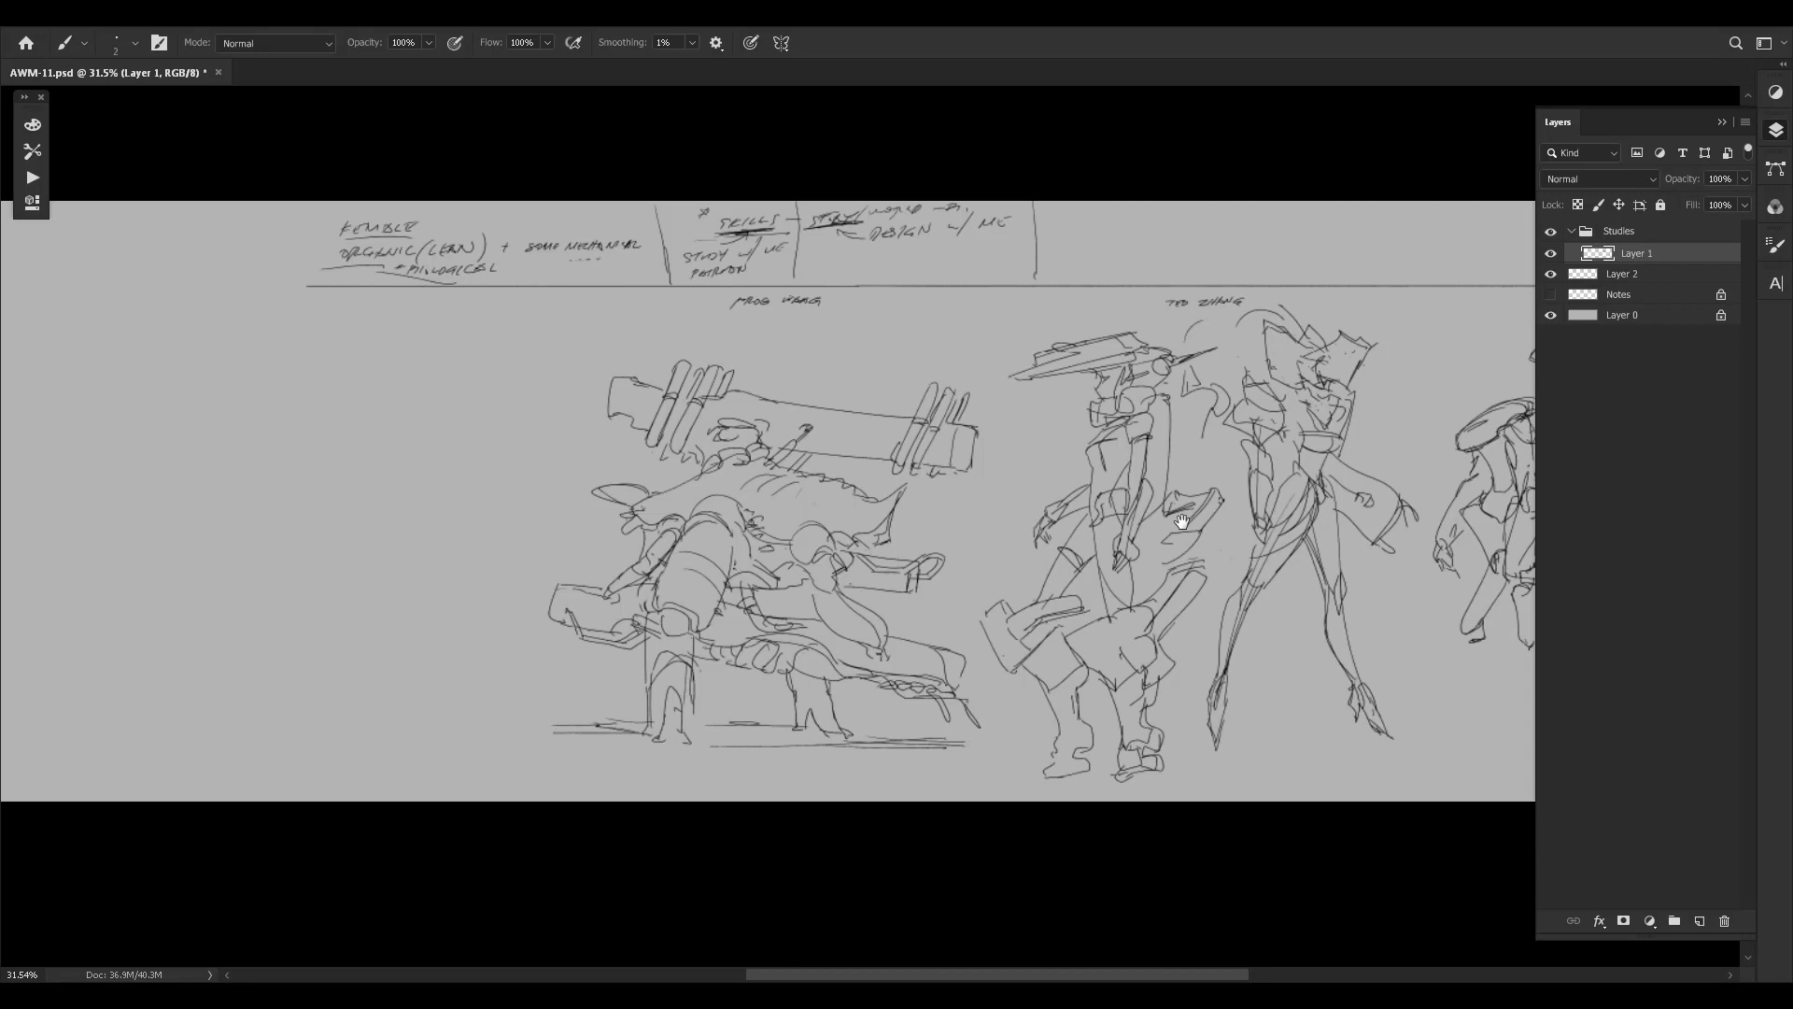
# Extend the horizontal divider line below the notes across the added canvas to its outer edge.
pyautogui.moveTo(1182, 522); pyautogui.dragTo(1449, 606)
pyautogui.moveTo(572, 371); pyautogui.dragTo(138, 371)
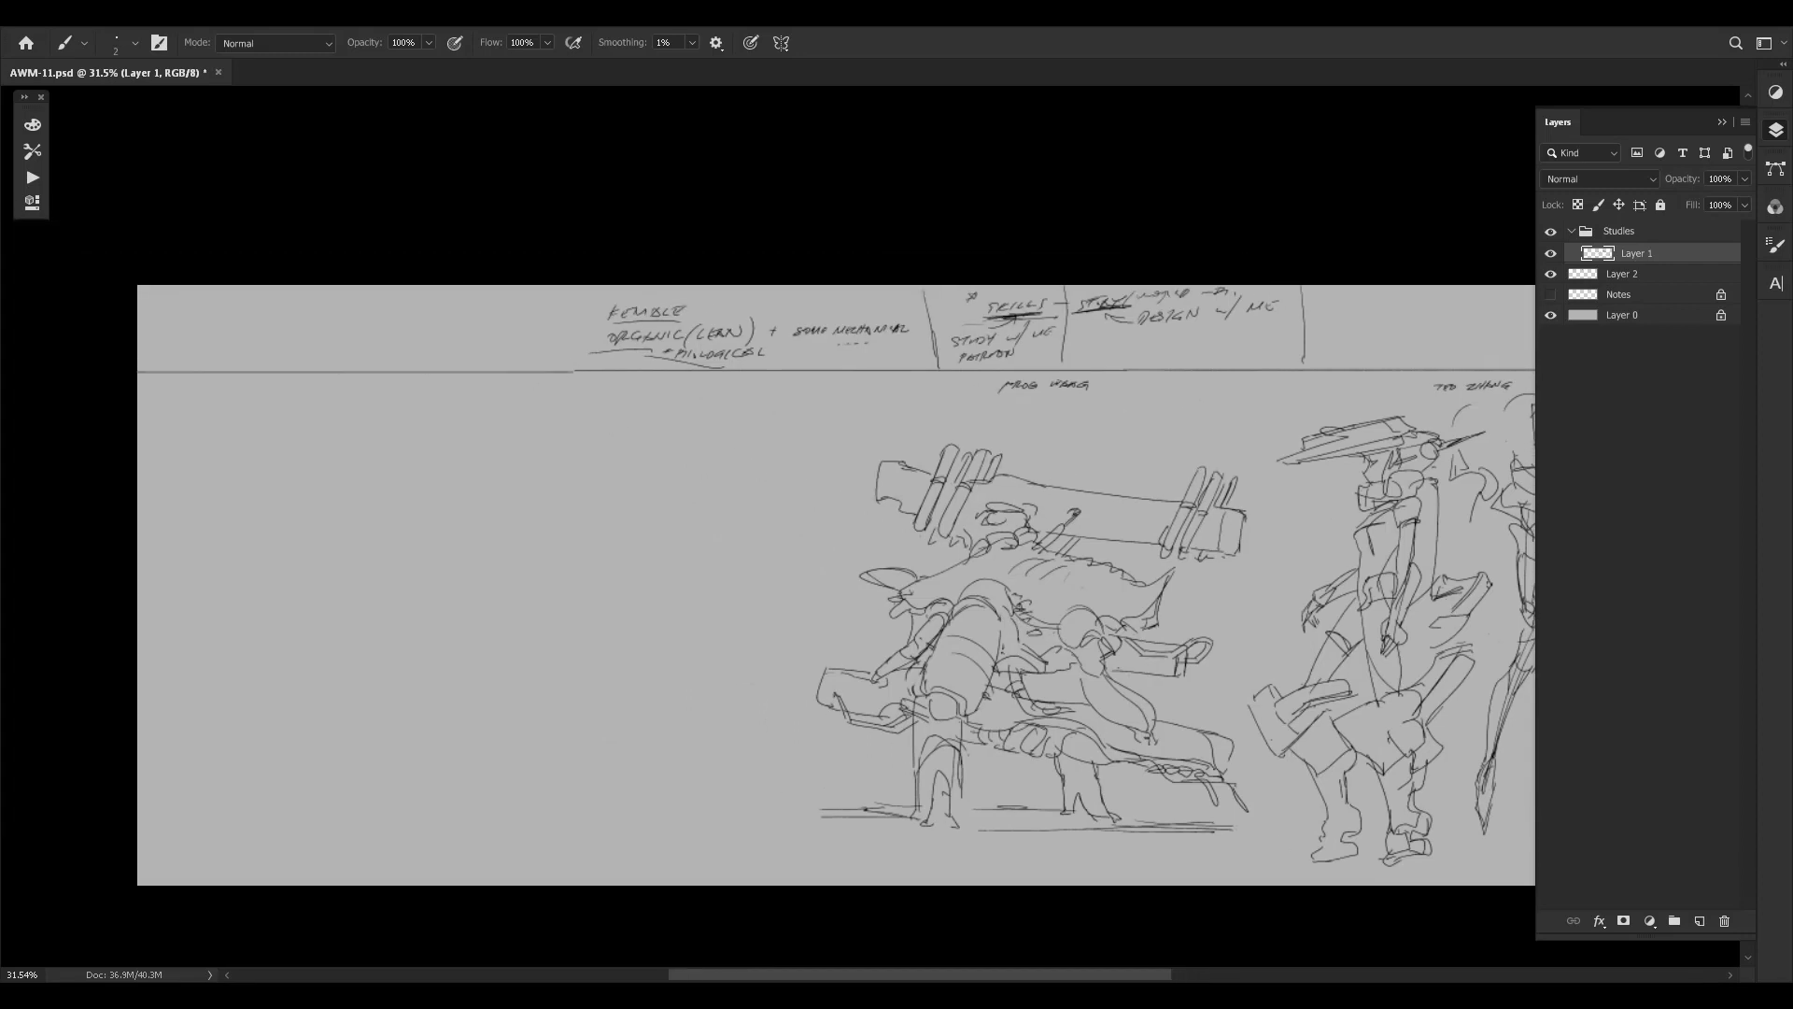
# Redraw the extension of the divider line below the notes out to the canvas's outer edge.
pyautogui.hotkey('ctrl', 'z')
pyautogui.moveTo(574, 372); pyautogui.dragTo(140, 372)
# Handwrite the first artist's full name just below the extended divider, near the canvas's outer edge.
pyautogui.moveTo(439, 439); pyautogui.dragTo(481, 444)
pyautogui.moveTo(569, 462); pyautogui.dragTo(1030, 547)
pyautogui.moveTo(694, 519); pyautogui.dragTo(744, 496)
pyautogui.moveTo(756, 560); pyautogui.dragTo(813, 640)
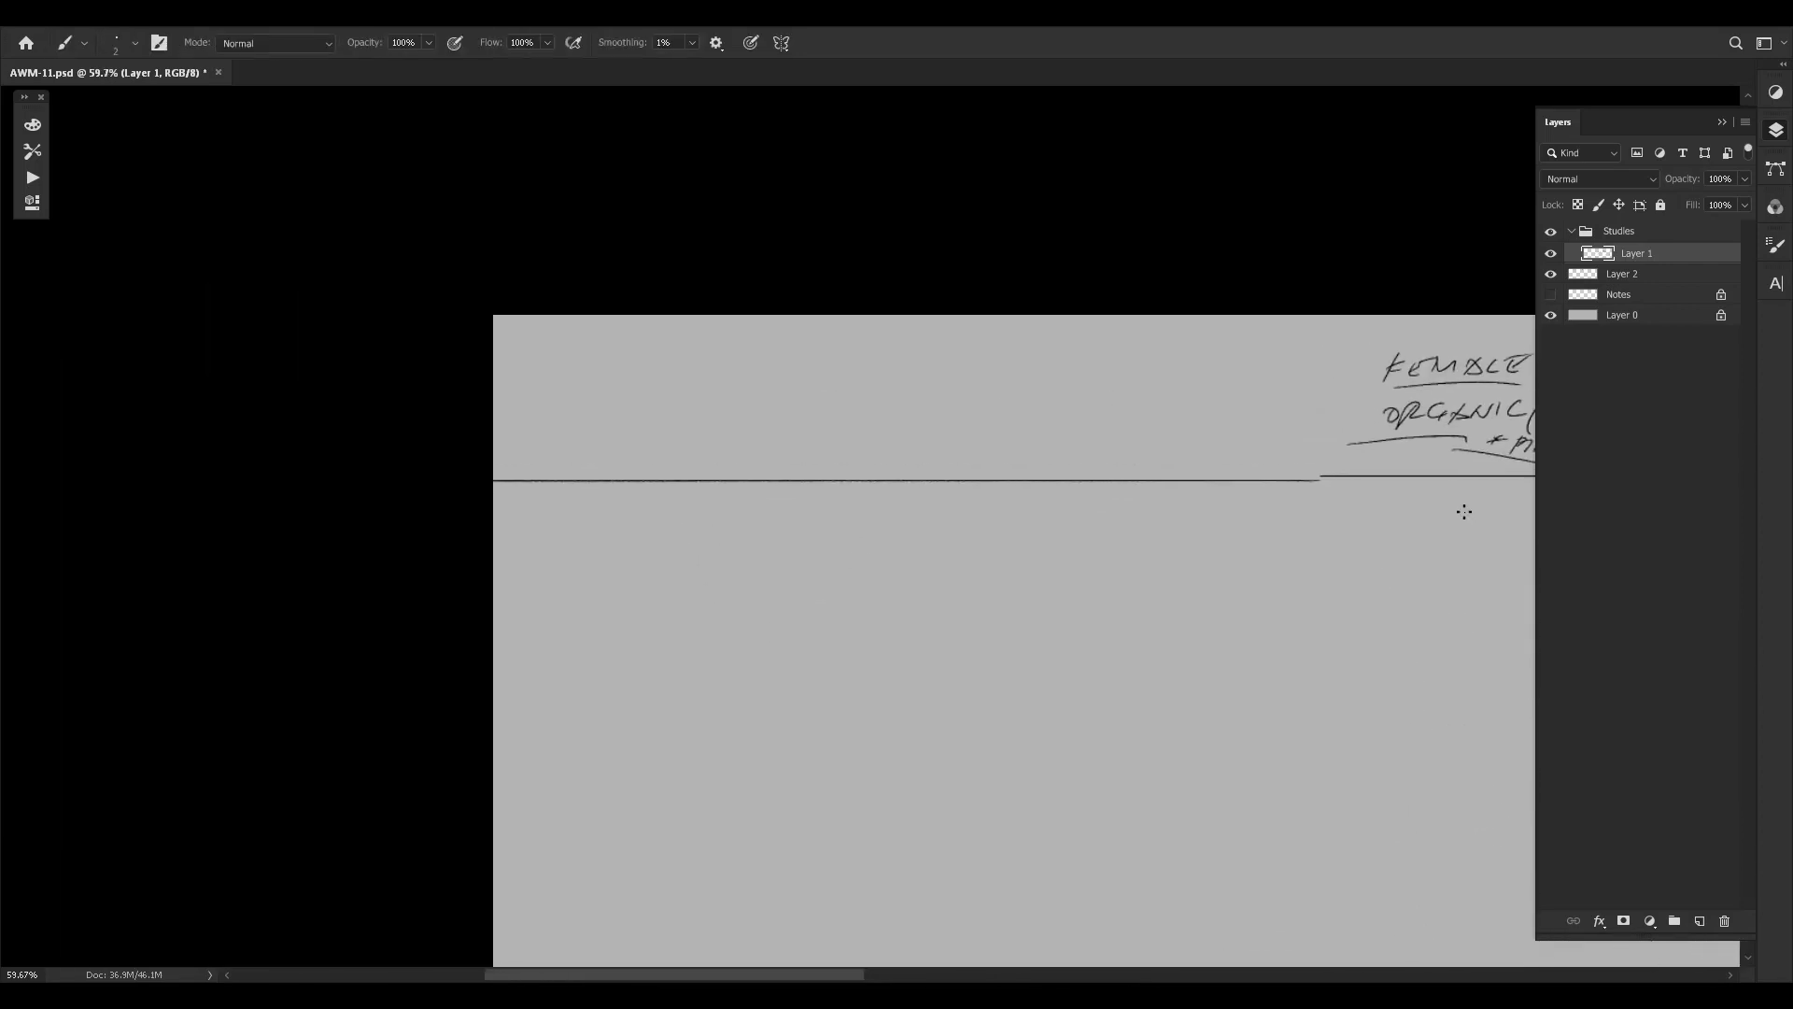
pyautogui.moveTo(1170, 553); pyautogui.dragTo(1079, 583)
pyautogui.moveTo(1280, 629); pyautogui.dragTo(1347, 664)
pyautogui.moveTo(1112, 625); pyautogui.dragTo(1124, 639)
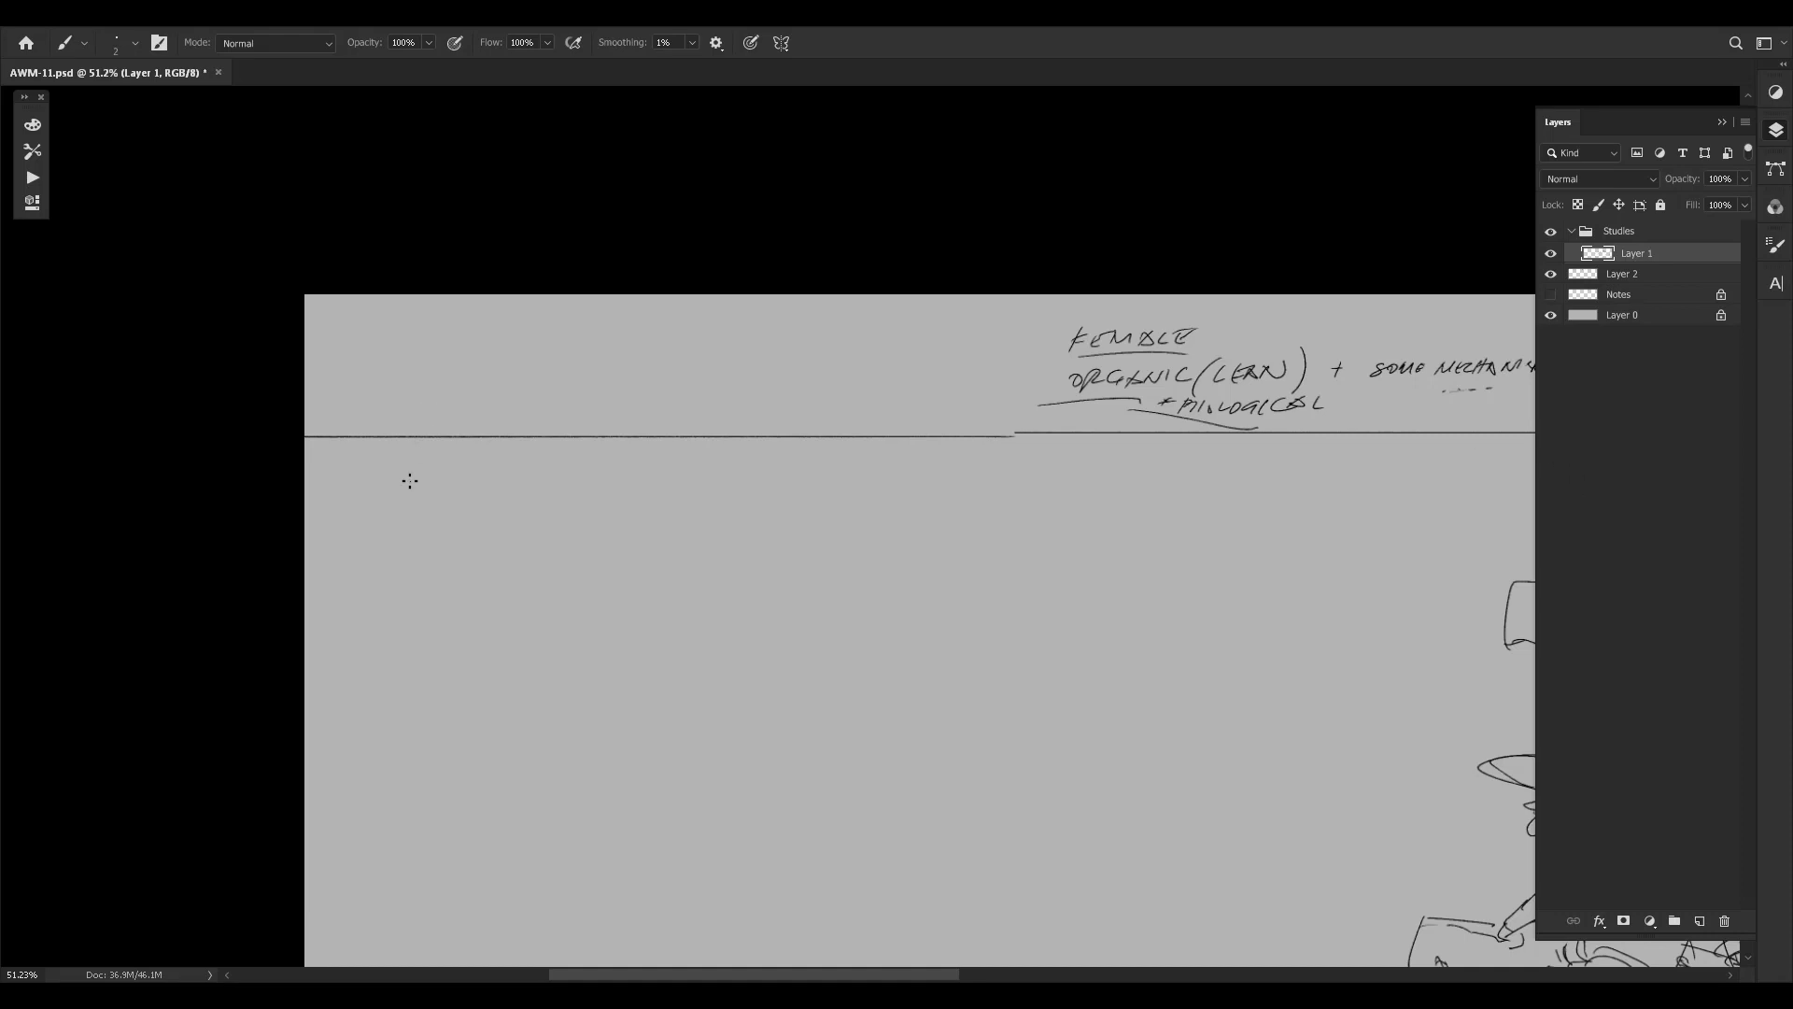
pyautogui.moveTo(407, 469)
pyautogui.mouseDown()
pyautogui.moveTo(398, 484)
pyautogui.moveTo(416, 469)
pyautogui.mouseUp()
pyautogui.moveTo(423, 468); pyautogui.dragTo(419, 481)
pyautogui.moveTo(429, 470); pyautogui.dragTo(436, 469)
pyautogui.moveTo(445, 468)
pyautogui.mouseDown()
pyautogui.moveTo(439, 484)
pyautogui.moveTo(456, 465)
pyautogui.mouseUp()
pyautogui.moveTo(442, 474); pyautogui.dragTo(458, 467)
pyautogui.moveTo(459, 467); pyautogui.dragTo(471, 483)
pyautogui.moveTo(472, 475); pyautogui.dragTo(483, 474)
pyautogui.moveTo(485, 467)
pyautogui.mouseDown()
pyautogui.moveTo(483, 482)
pyautogui.moveTo(518, 482)
pyautogui.mouseUp()
pyautogui.moveTo(531, 468); pyautogui.dragTo(525, 482)
pyautogui.moveTo(519, 475); pyautogui.dragTo(528, 481)
pyautogui.moveTo(533, 469); pyautogui.dragTo(541, 481)
pyautogui.moveTo(543, 469); pyautogui.dragTo(554, 468)
pyautogui.moveTo(558, 469); pyautogui.dragTo(563, 482)
pyautogui.moveTo(572, 468); pyautogui.dragTo(579, 482)
pyautogui.moveTo(572, 476); pyautogui.dragTo(603, 480)
pyautogui.moveTo(608, 466); pyautogui.dragTo(630, 477)
pyautogui.moveTo(620, 473); pyautogui.dragTo(626, 473)
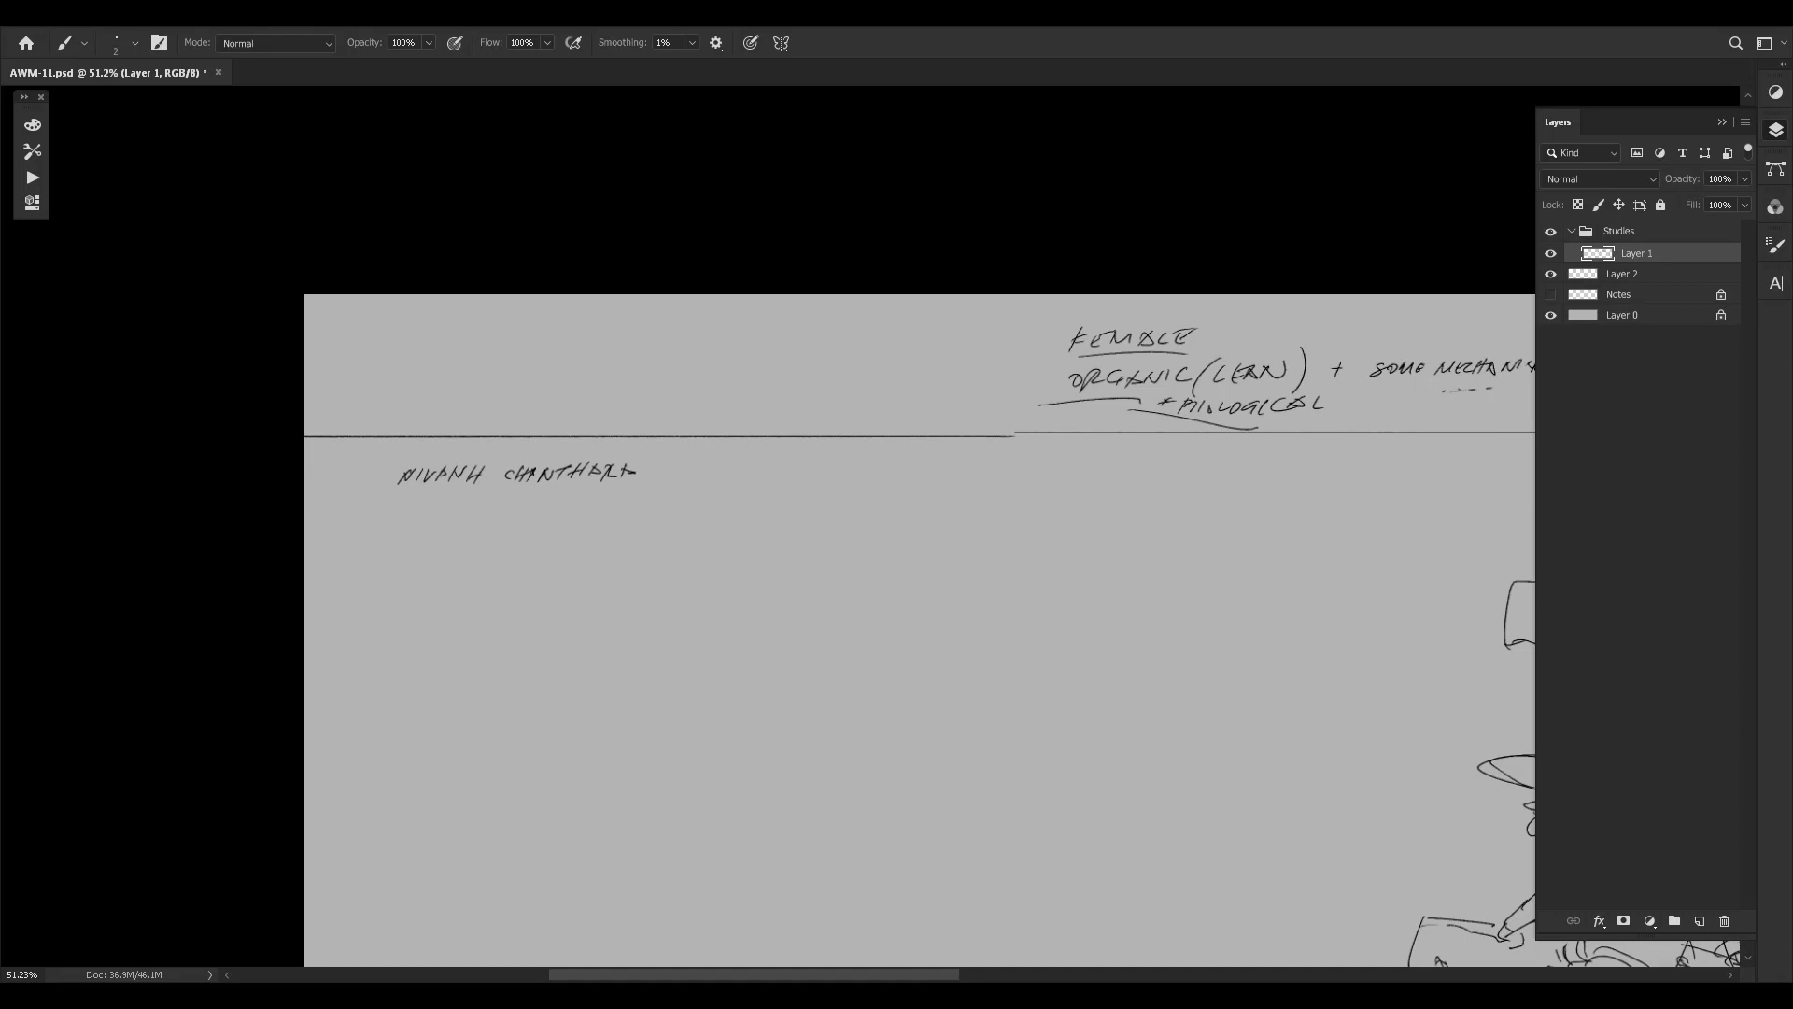
# Handwrite three more artists' names, one beside the first name and one beneath each of the two.
pyautogui.moveTo(707, 462); pyautogui.dragTo(740, 474)
pyautogui.moveTo(760, 463); pyautogui.dragTo(783, 477)
pyautogui.moveTo(796, 465); pyautogui.dragTo(818, 473)
pyautogui.moveTo(853, 467); pyautogui.dragTo(915, 463)
pyautogui.hscroll(3, 990, 570)
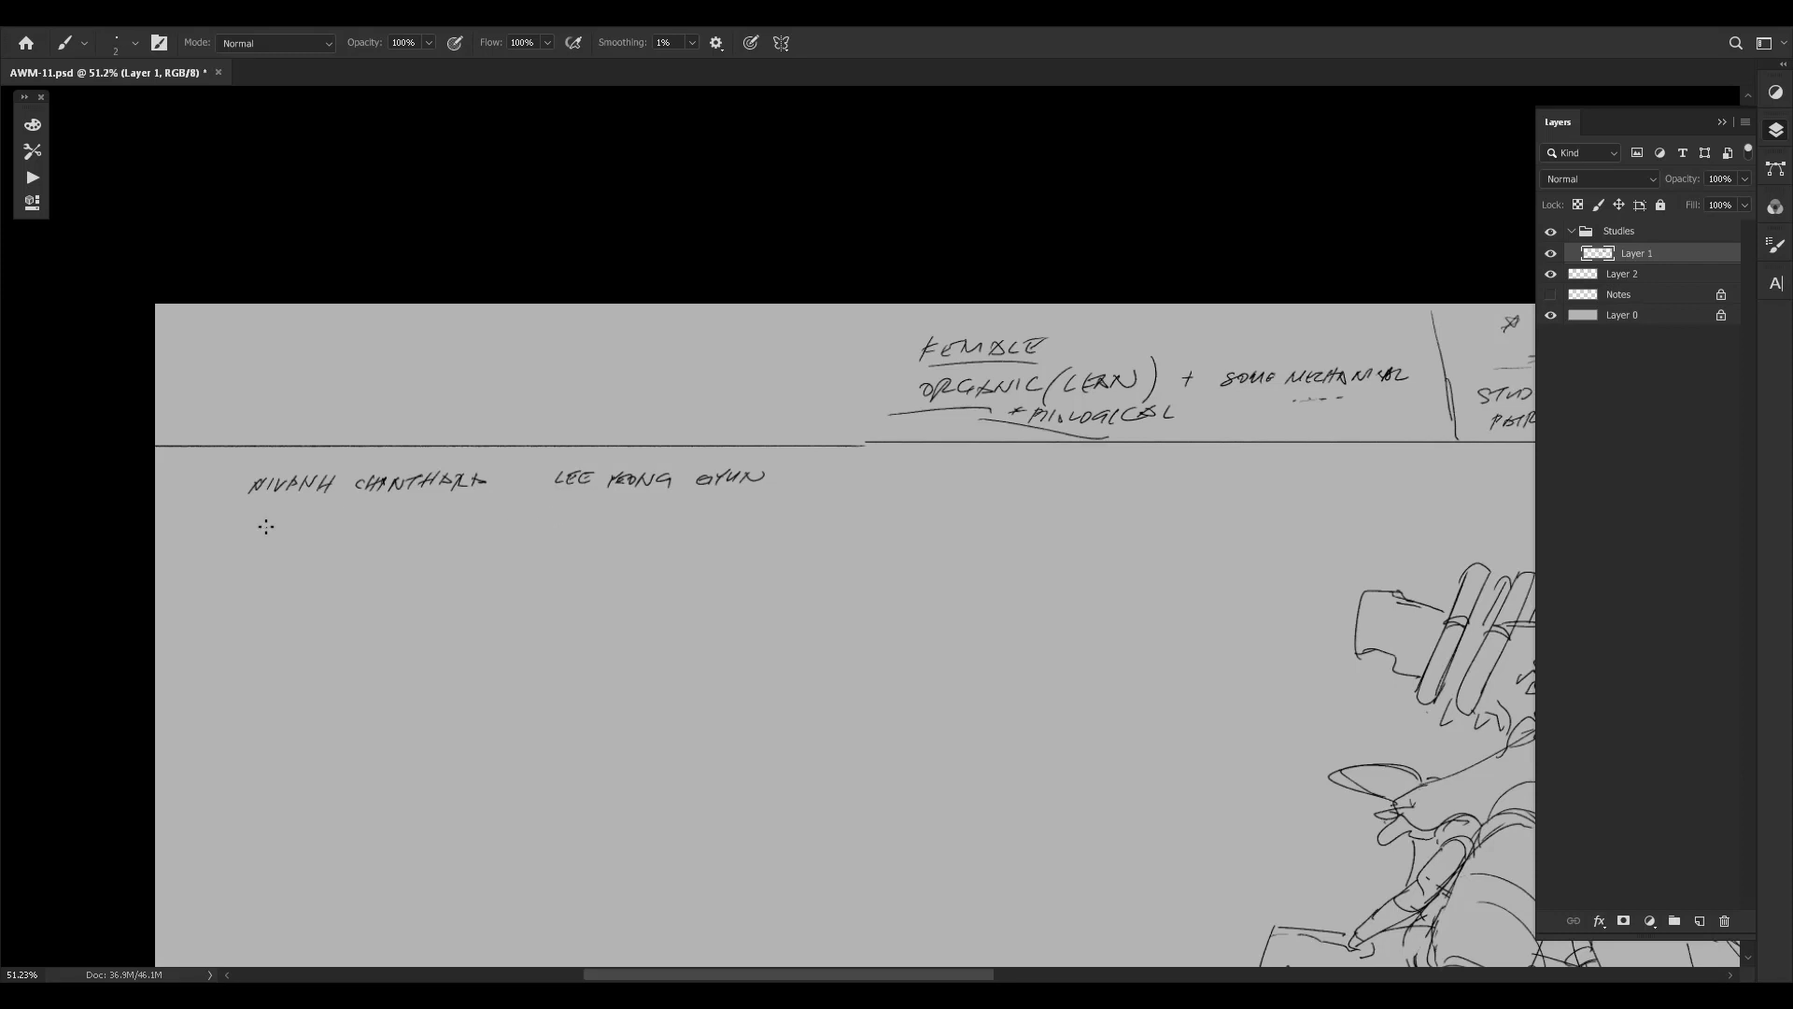
pyautogui.moveTo(252, 524); pyautogui.dragTo(419, 513)
pyautogui.moveTo(560, 507)
pyautogui.mouseDown()
pyautogui.moveTo(552, 521)
pyautogui.moveTo(691, 506)
pyautogui.mouseUp()
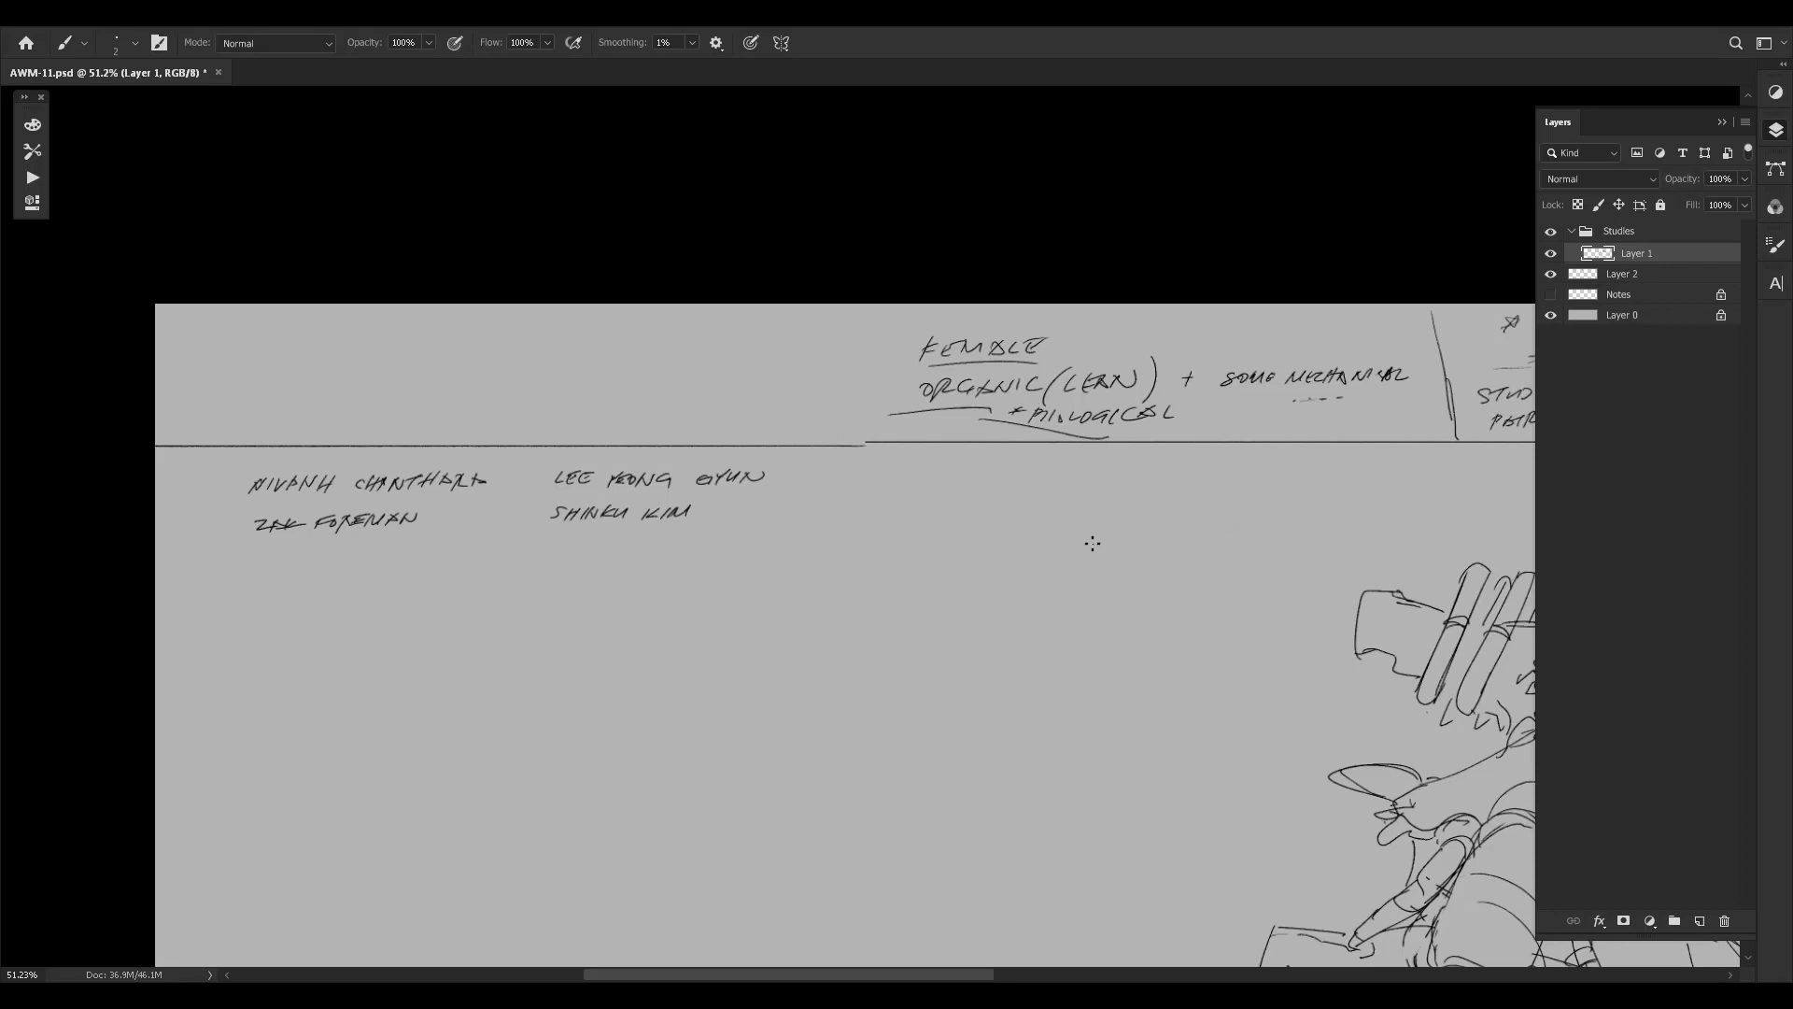
# Review the mech, character and creature studies across the canvas.
pyautogui.hscroll(10, 1153, 588)
pyautogui.scroll(-1, 1181, 580)
pyautogui.scroll(-5, 1185, 581)
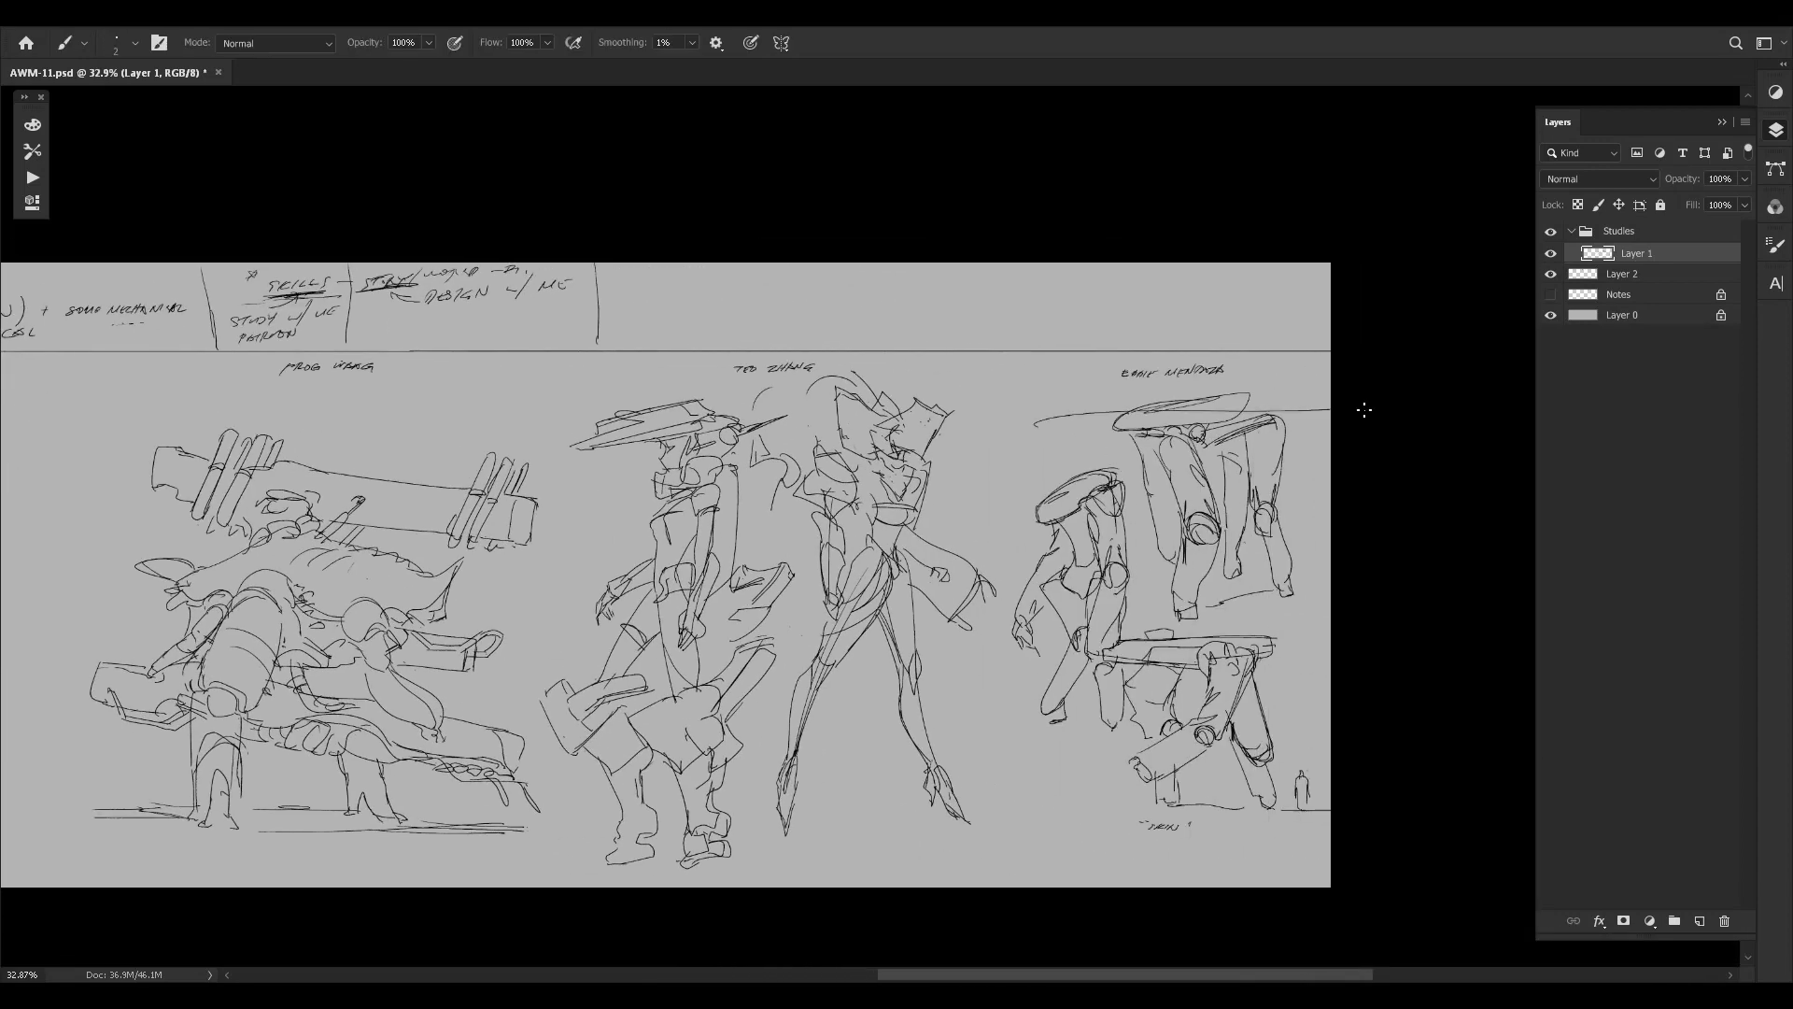
pyautogui.hscroll(-7, 1330, 516)
pyautogui.hscroll(2, 930, 561)
pyautogui.hscroll(1, 930, 560)
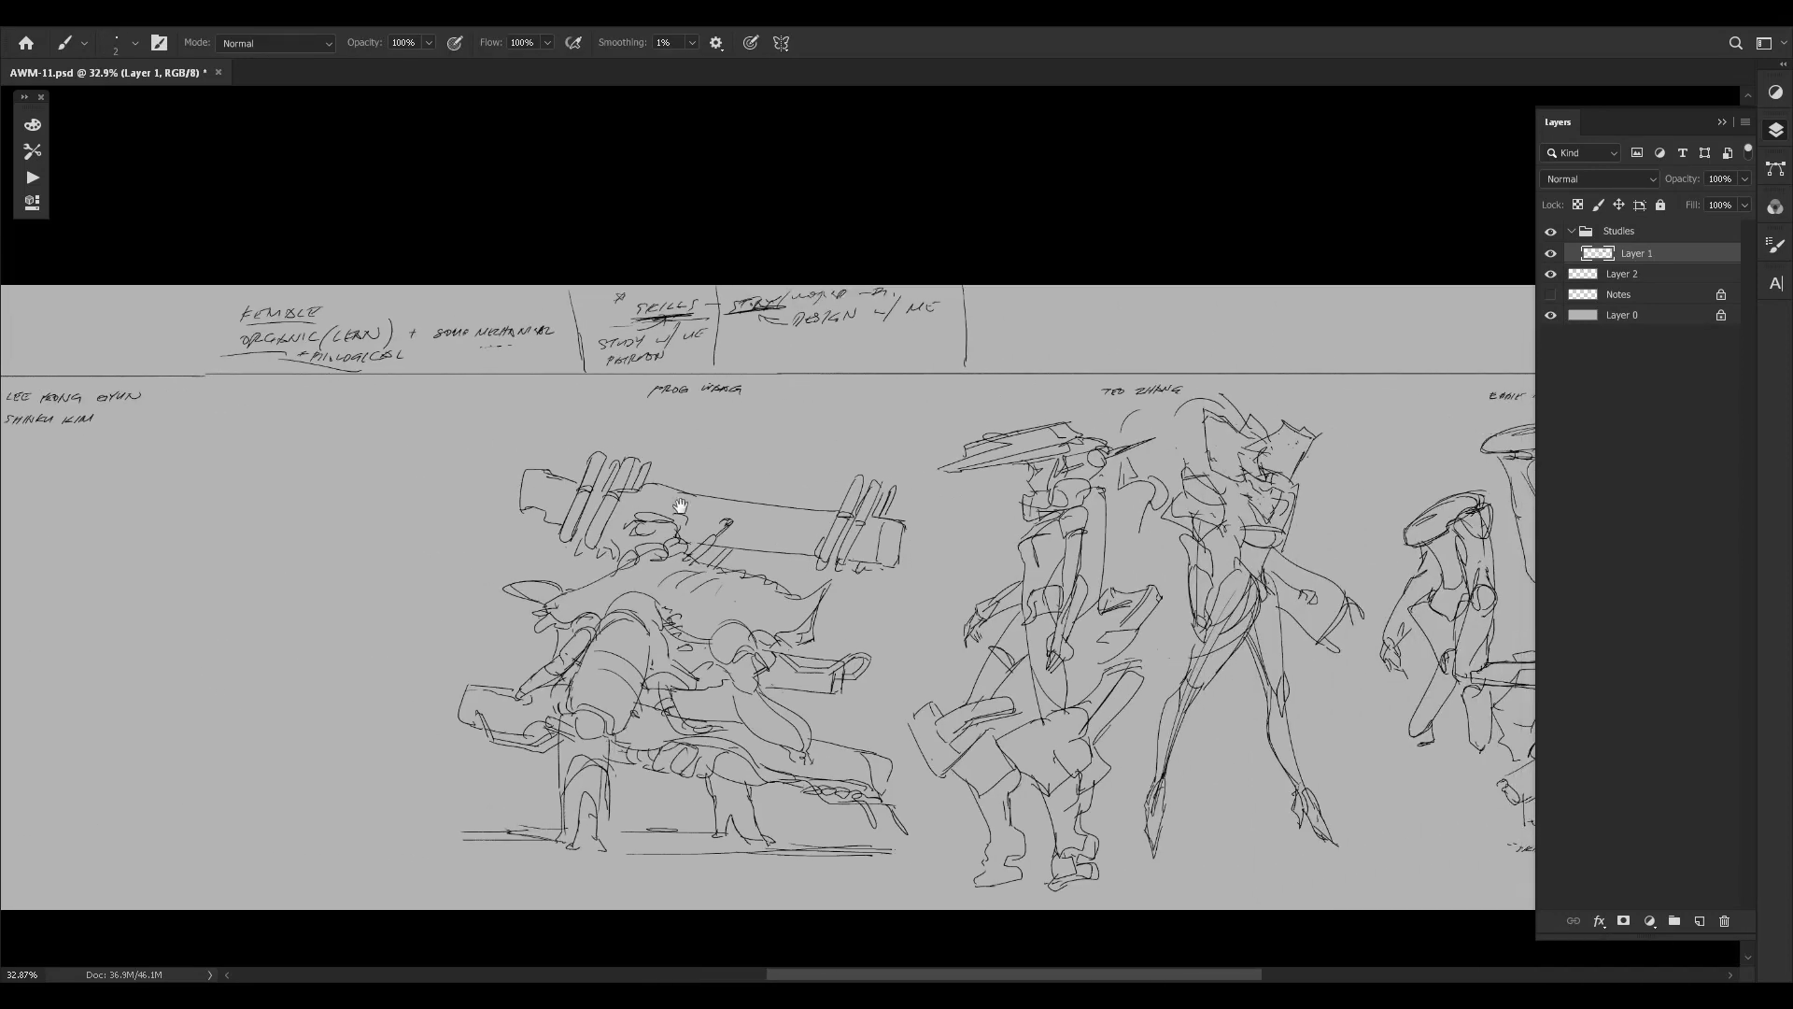
pyautogui.hscroll(-6, 1180, 505)
# Handwrite another artist's name on the first row to start a third column of names.
pyautogui.press('z')
pyautogui.moveTo(764, 439)
pyautogui.mouseDown()
pyautogui.moveTo(1053, 368)
pyautogui.moveTo(963, 411)
pyautogui.moveTo(956, 452)
pyautogui.moveTo(990, 444)
pyautogui.mouseUp()
pyautogui.press('b')
pyautogui.press('z')
pyautogui.press('space')
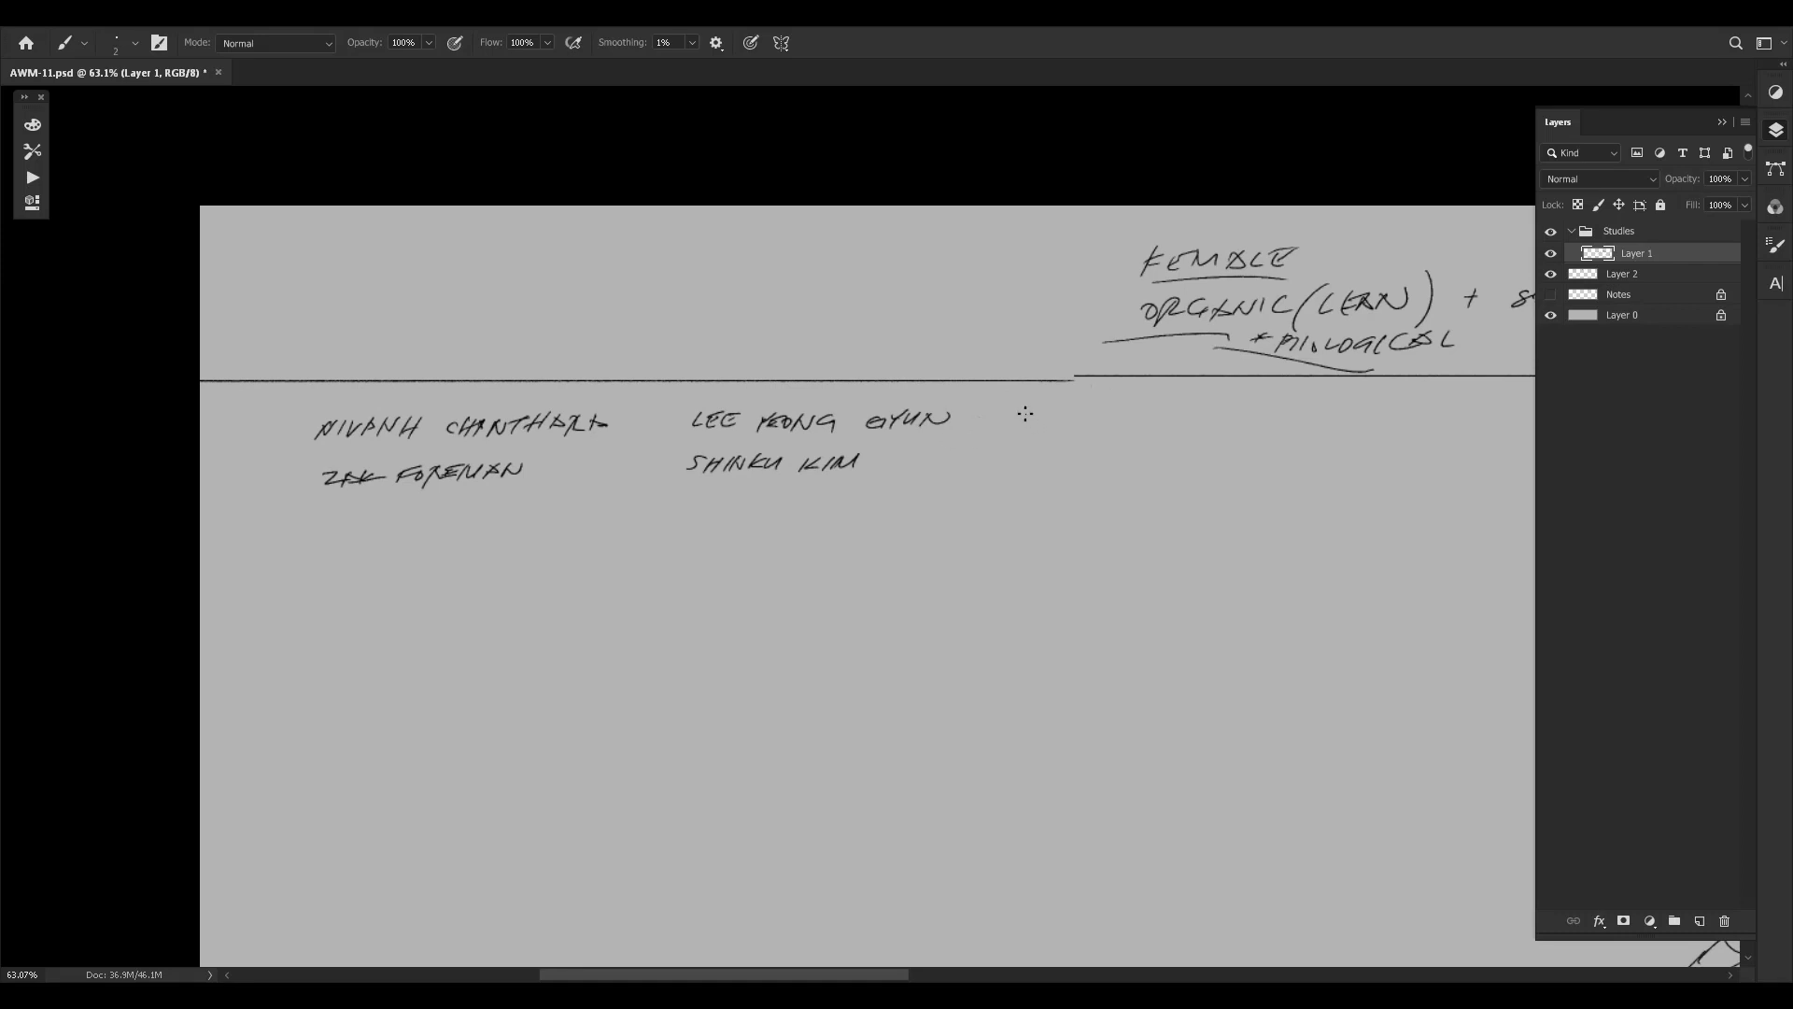
pyautogui.moveTo(1024, 414)
pyautogui.mouseDown()
pyautogui.moveTo(1036, 430)
pyautogui.moveTo(1094, 409)
pyautogui.moveTo(1100, 427)
pyautogui.moveTo(1170, 411)
pyautogui.moveTo(1217, 425)
pyautogui.mouseUp()
pyautogui.moveTo(1222, 411); pyautogui.dragTo(1239, 408)
pyautogui.moveTo(1243, 408); pyautogui.dragTo(1243, 424)
pyautogui.moveTo(1263, 406)
pyautogui.mouseDown()
pyautogui.moveTo(1272, 422)
pyautogui.moveTo(1281, 405)
pyautogui.mouseUp()
pyautogui.moveTo(1281, 406); pyautogui.dragTo(1295, 419)
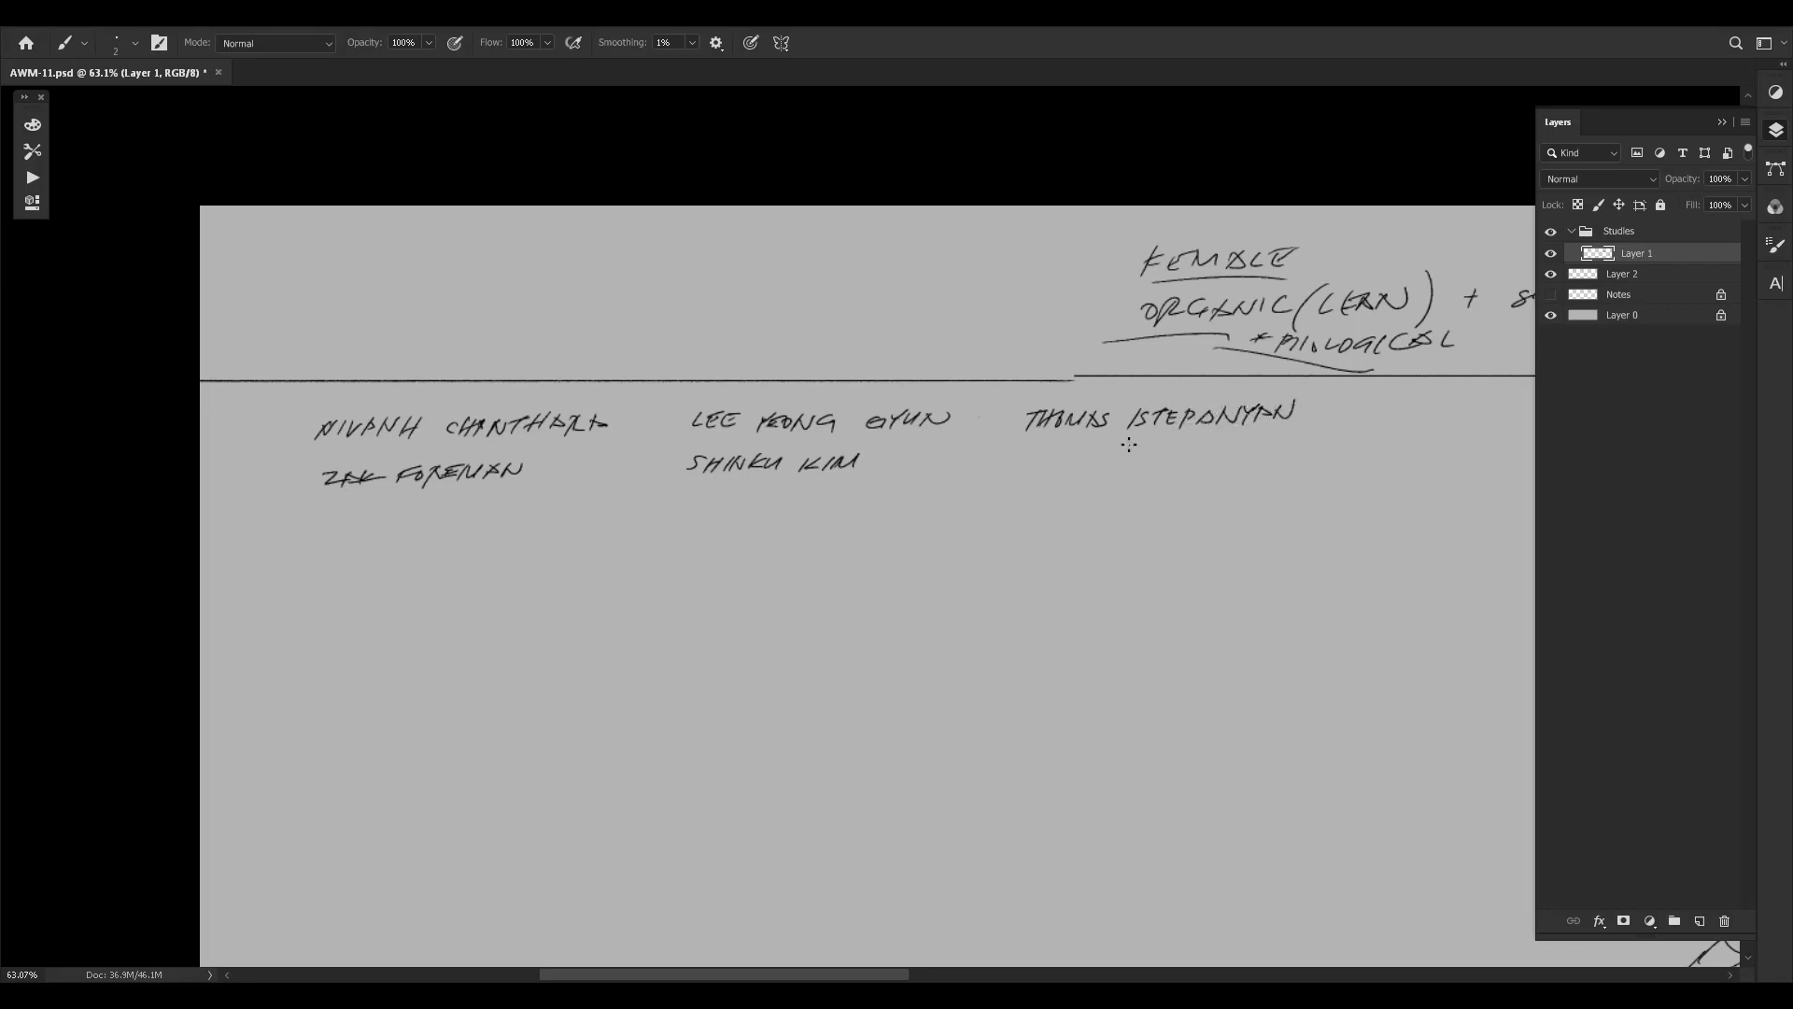
# Examine the labelled studies again, from the creature sketches back to the first mech study.
pyautogui.moveTo(949, 333); pyautogui.dragTo(923, 892)
pyautogui.hotkey('ctrl', 'z')
pyautogui.moveTo(1207, 693)
pyautogui.mouseDown()
pyautogui.moveTo(1247, 695)
pyautogui.moveTo(1184, 733)
pyautogui.mouseUp()
pyautogui.hscroll(5, 1237, 737)
pyautogui.scroll(-1, 1236, 736)
pyautogui.hotkey('ctrl', 'z')
pyautogui.moveTo(1315, 754); pyautogui.dragTo(843, 658)
pyautogui.moveTo(1055, 724); pyautogui.dragTo(1096, 726)
pyautogui.moveTo(1204, 739); pyautogui.dragTo(1287, 721)
pyautogui.moveTo(1140, 729); pyautogui.dragTo(733, 670)
pyautogui.moveTo(1005, 625); pyautogui.dragTo(855, 641)
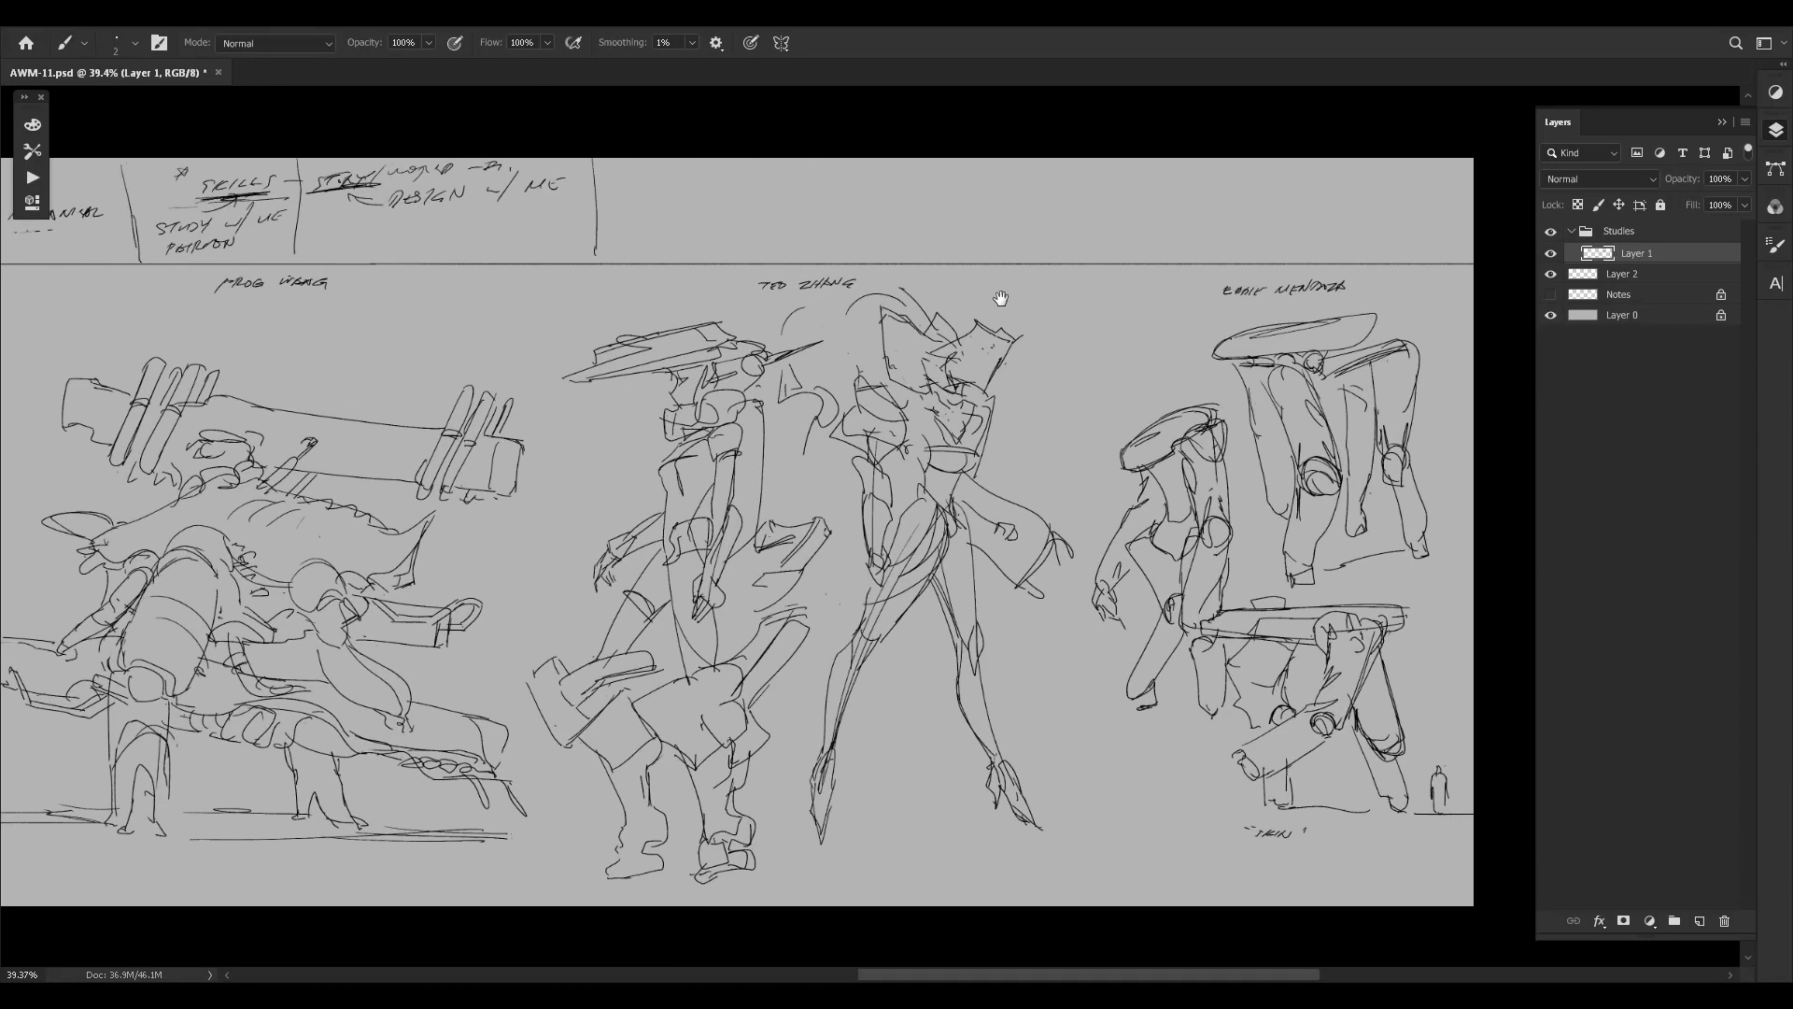
pyautogui.moveTo(1080, 553); pyautogui.dragTo(1165, 536)
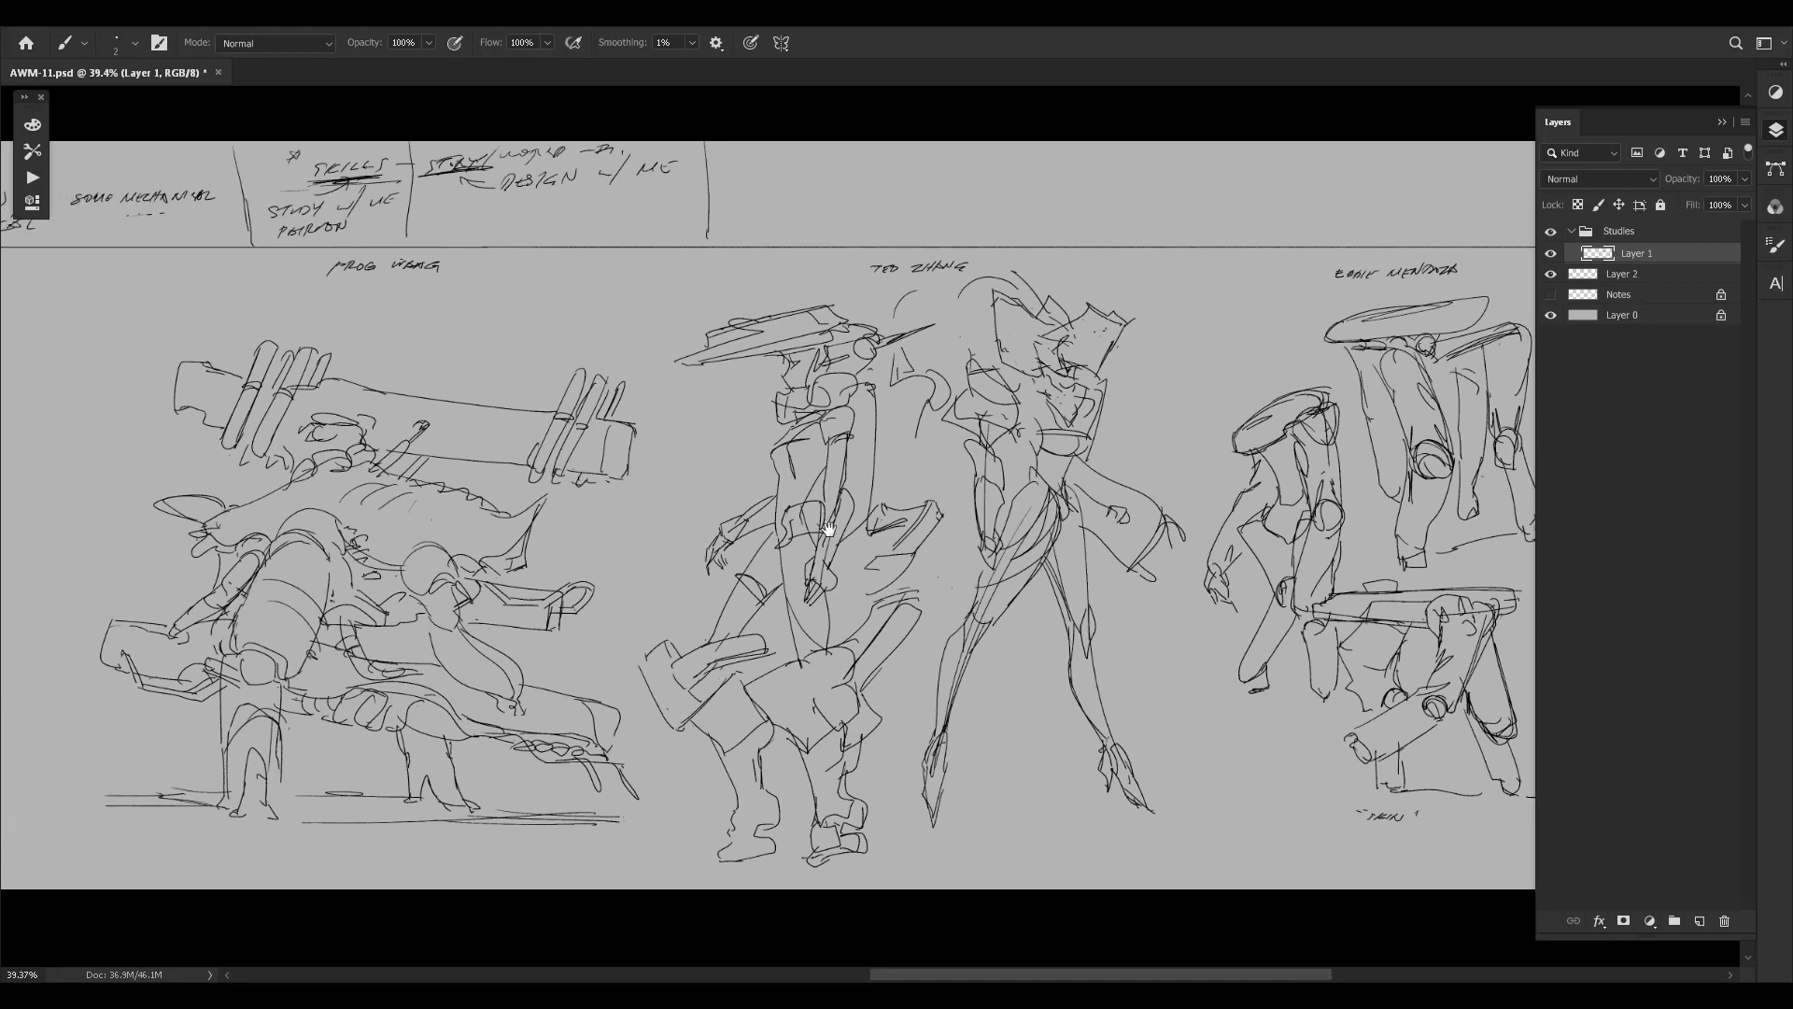
pyautogui.moveTo(621, 542); pyautogui.dragTo(900, 536)
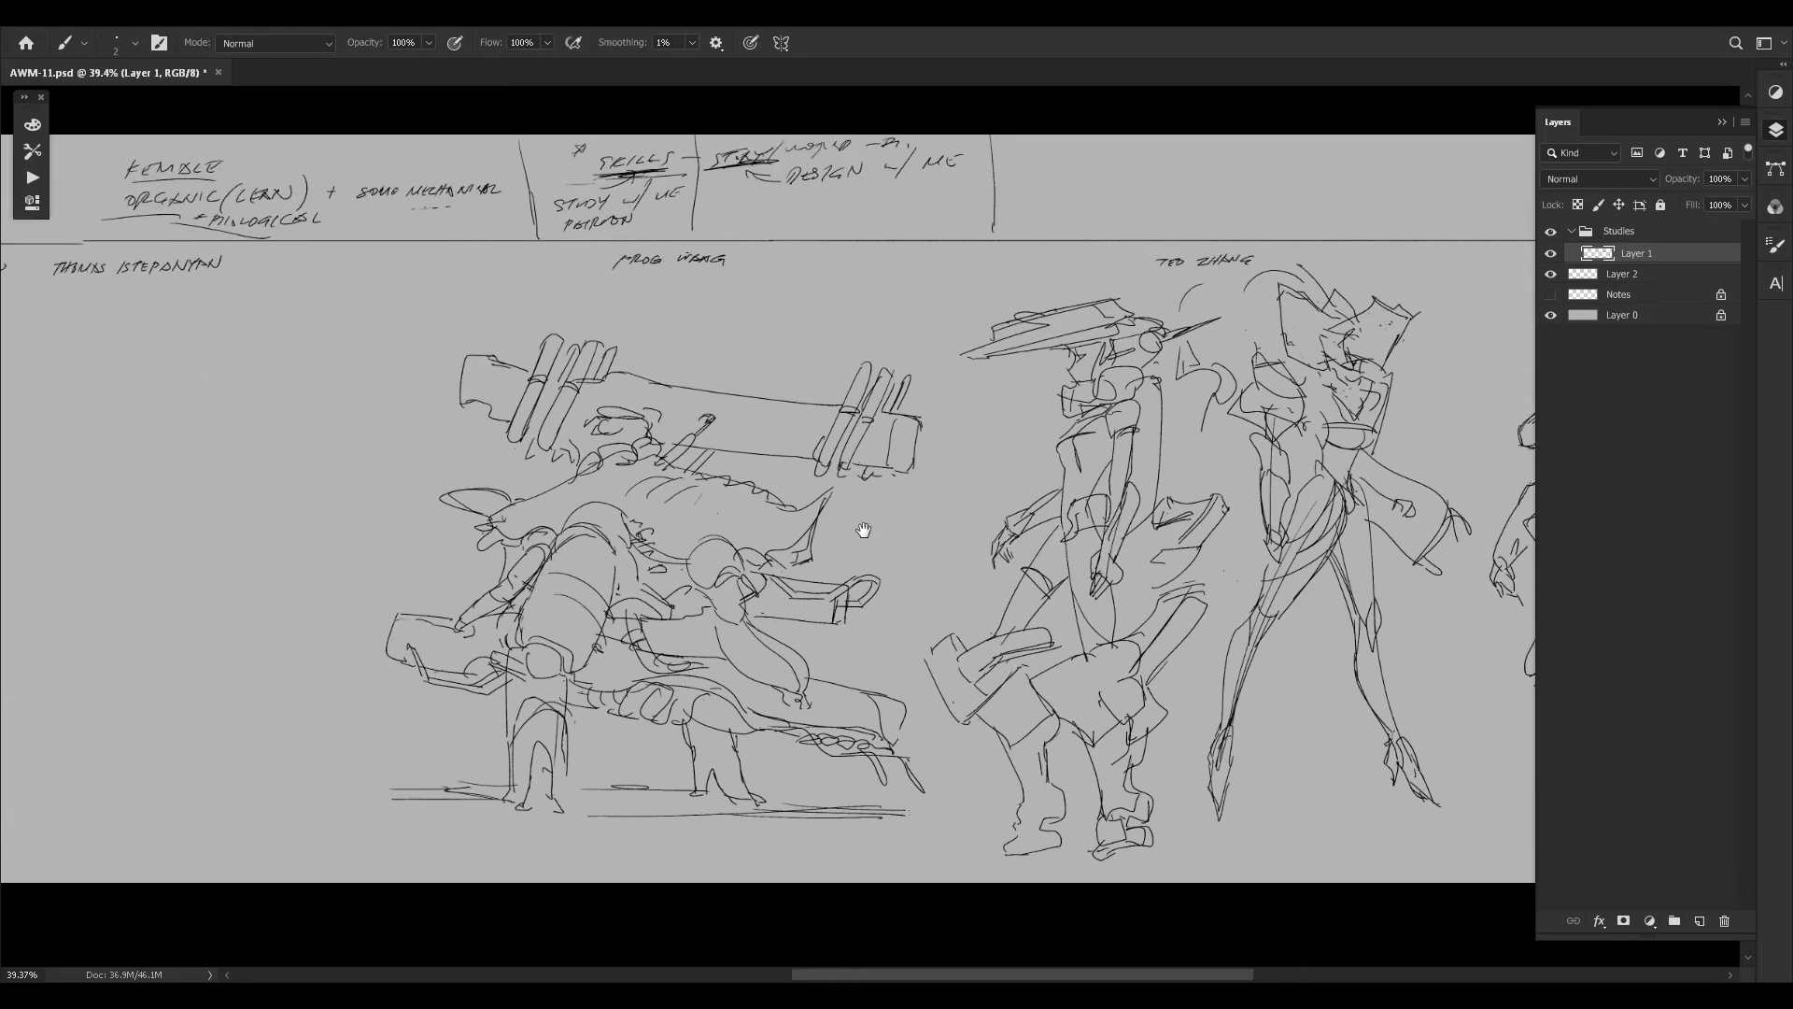
pyautogui.moveTo(644, 555); pyautogui.dragTo(755, 564)
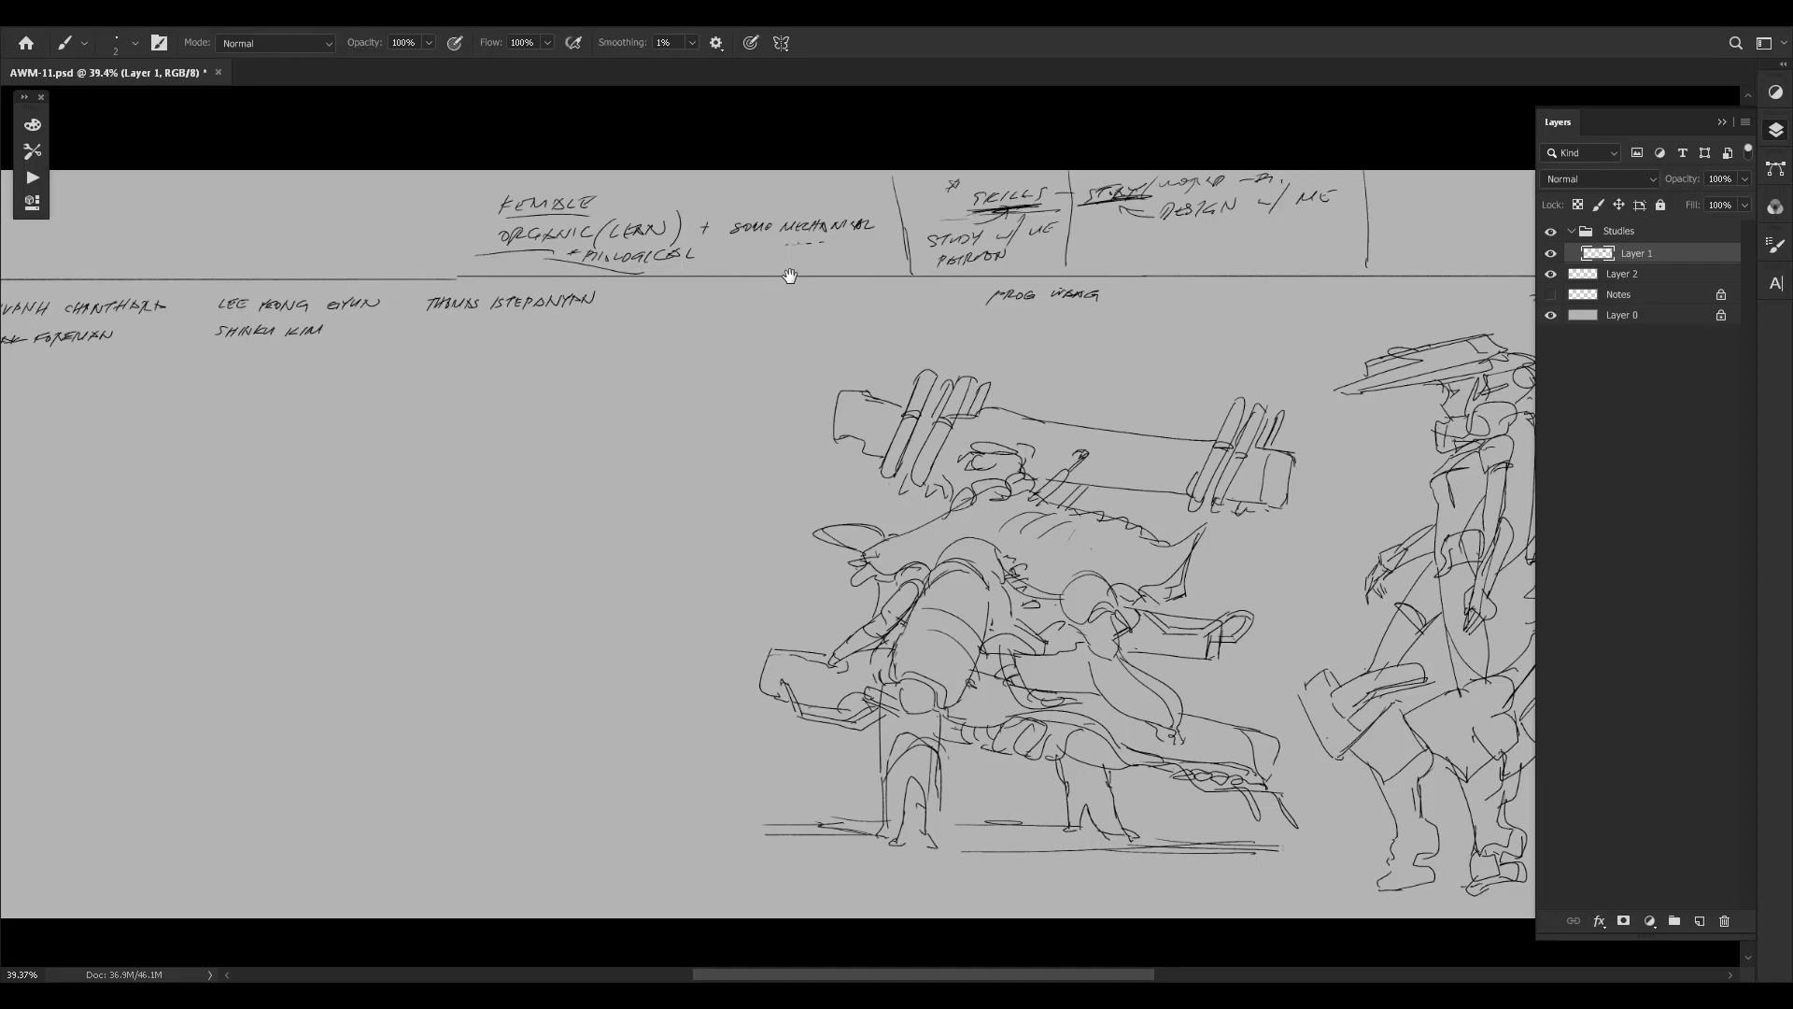
# Handwrite an artist's name on the second row of the third column and save the file.
pyautogui.moveTo(499, 317); pyautogui.dragTo(661, 260)
pyautogui.press('b')
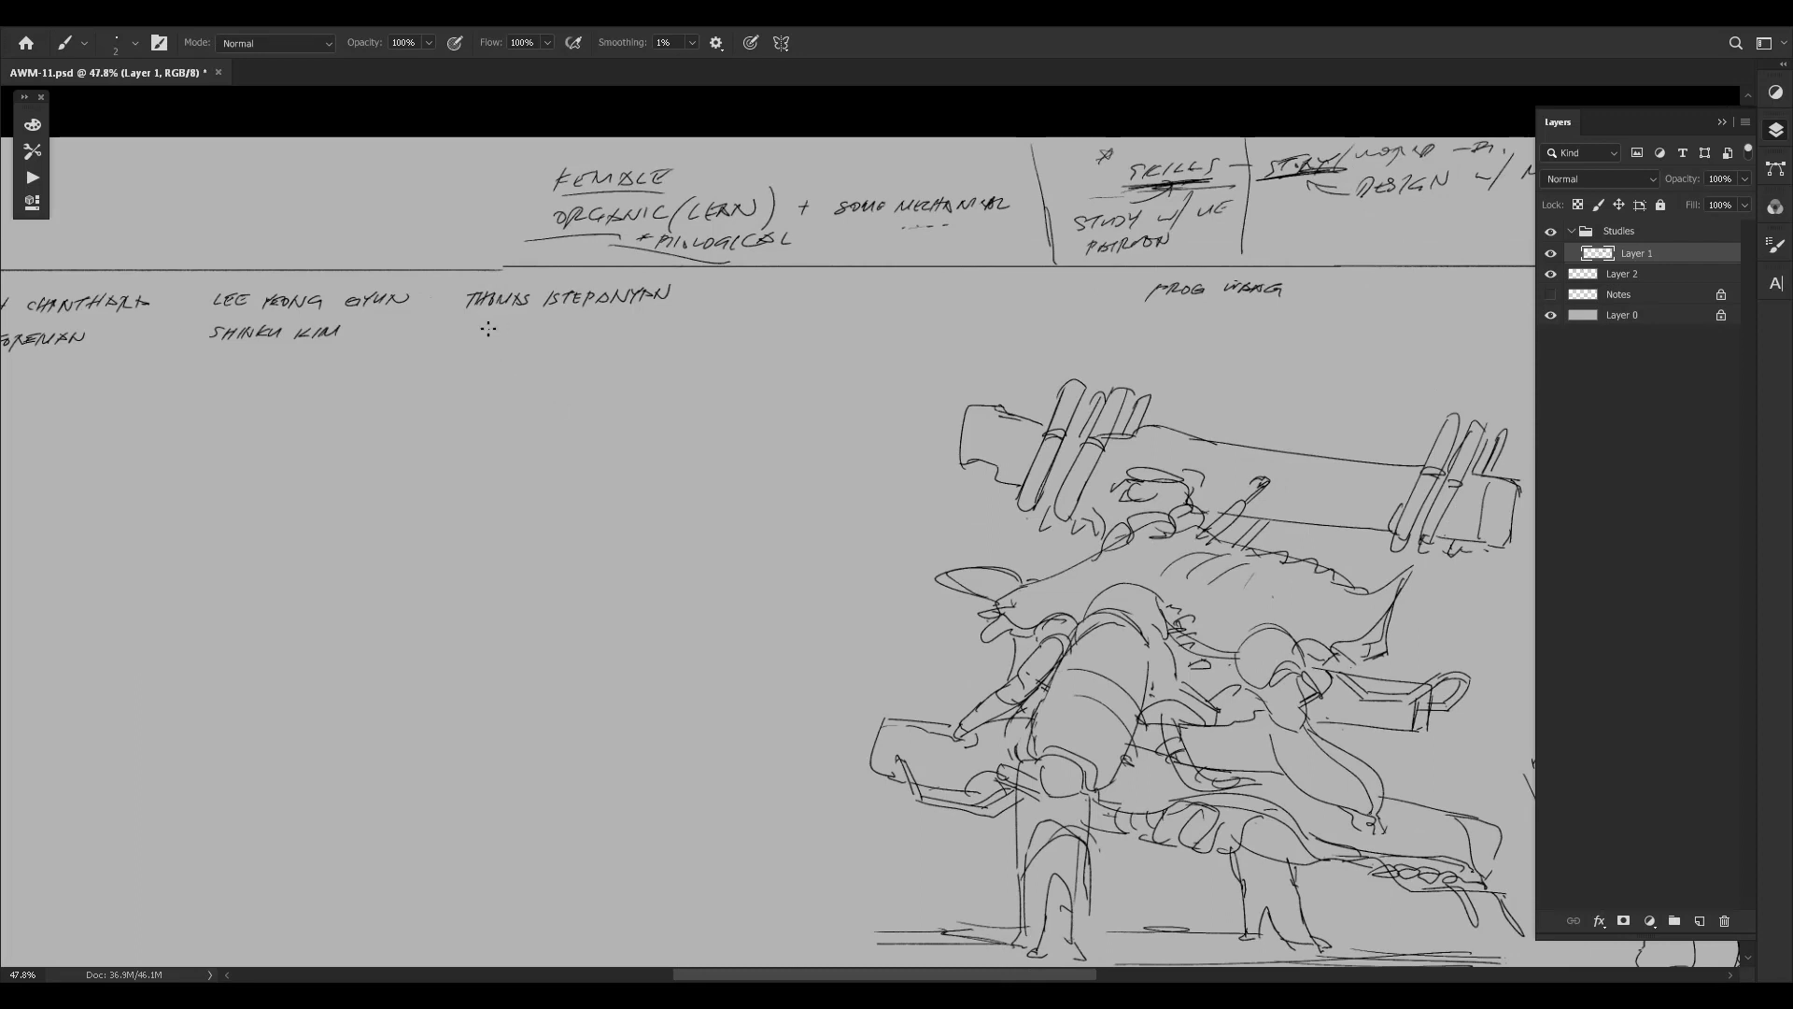
pyautogui.moveTo(484, 328); pyautogui.dragTo(722, 415)
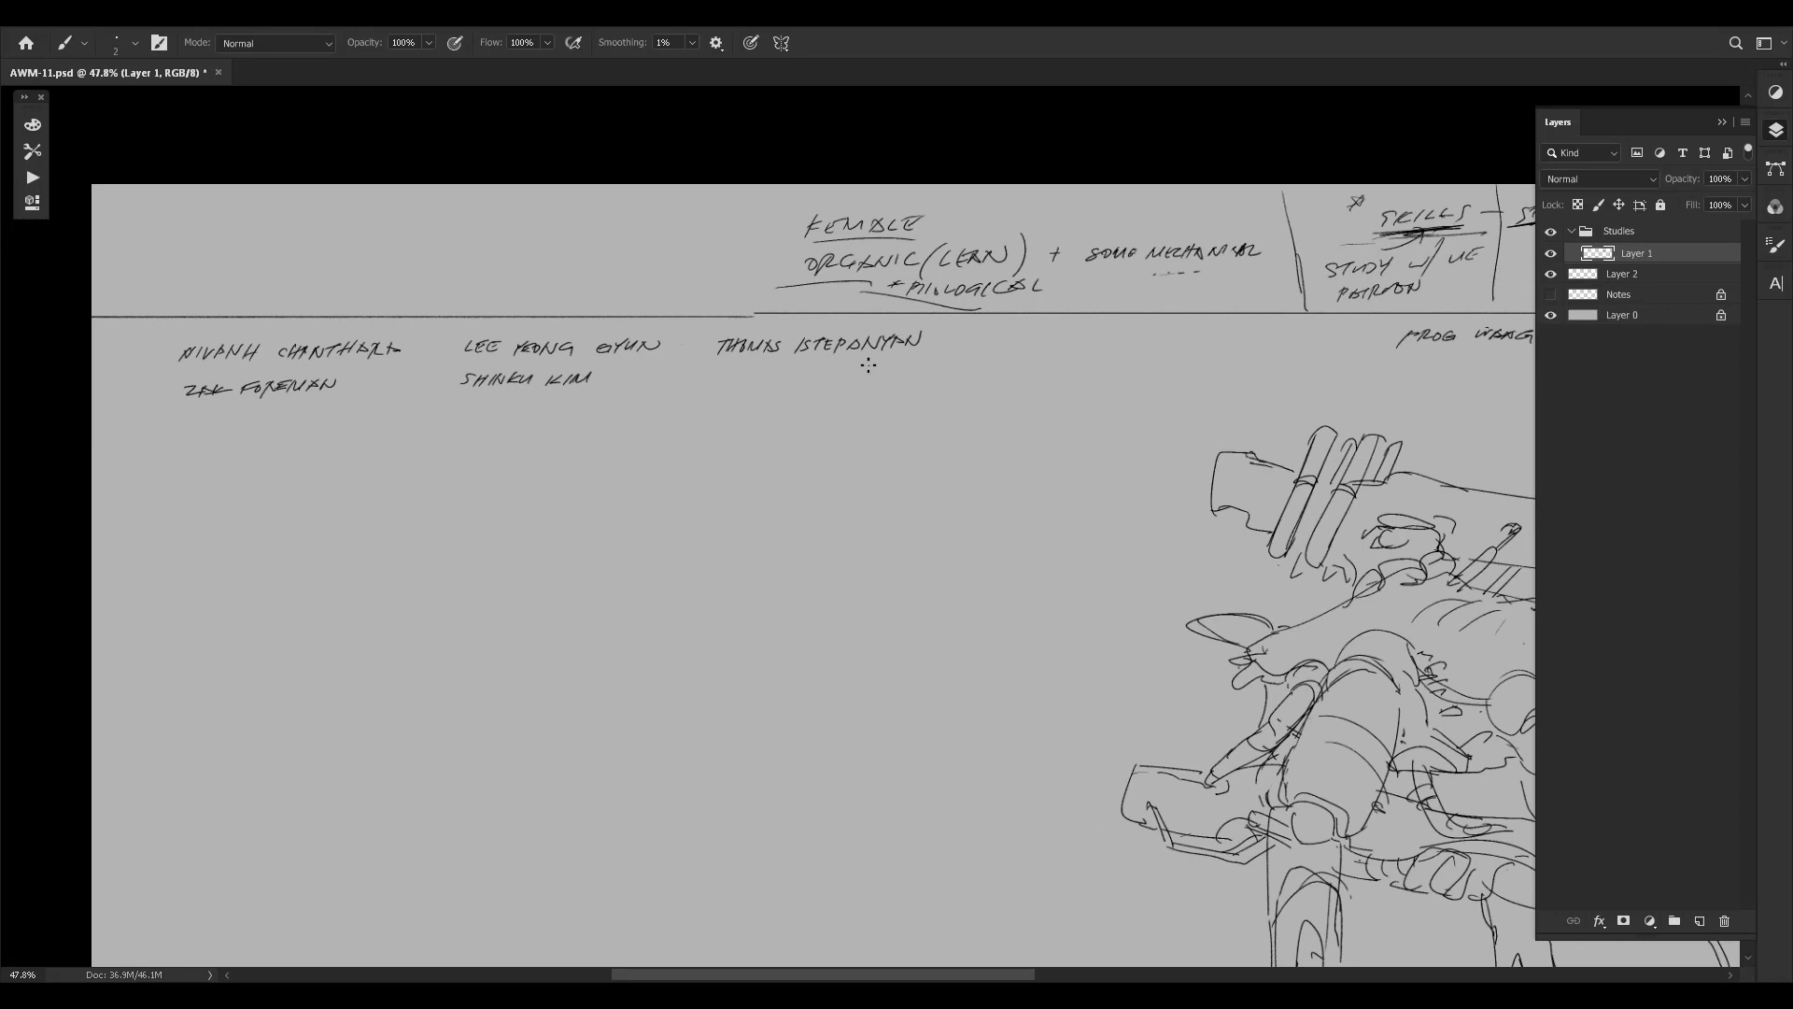
pyautogui.moveTo(720, 361)
pyautogui.mouseDown()
pyautogui.moveTo(737, 379)
pyautogui.moveTo(910, 370)
pyautogui.mouseUp()
pyautogui.hotkey('ctrl', 's')
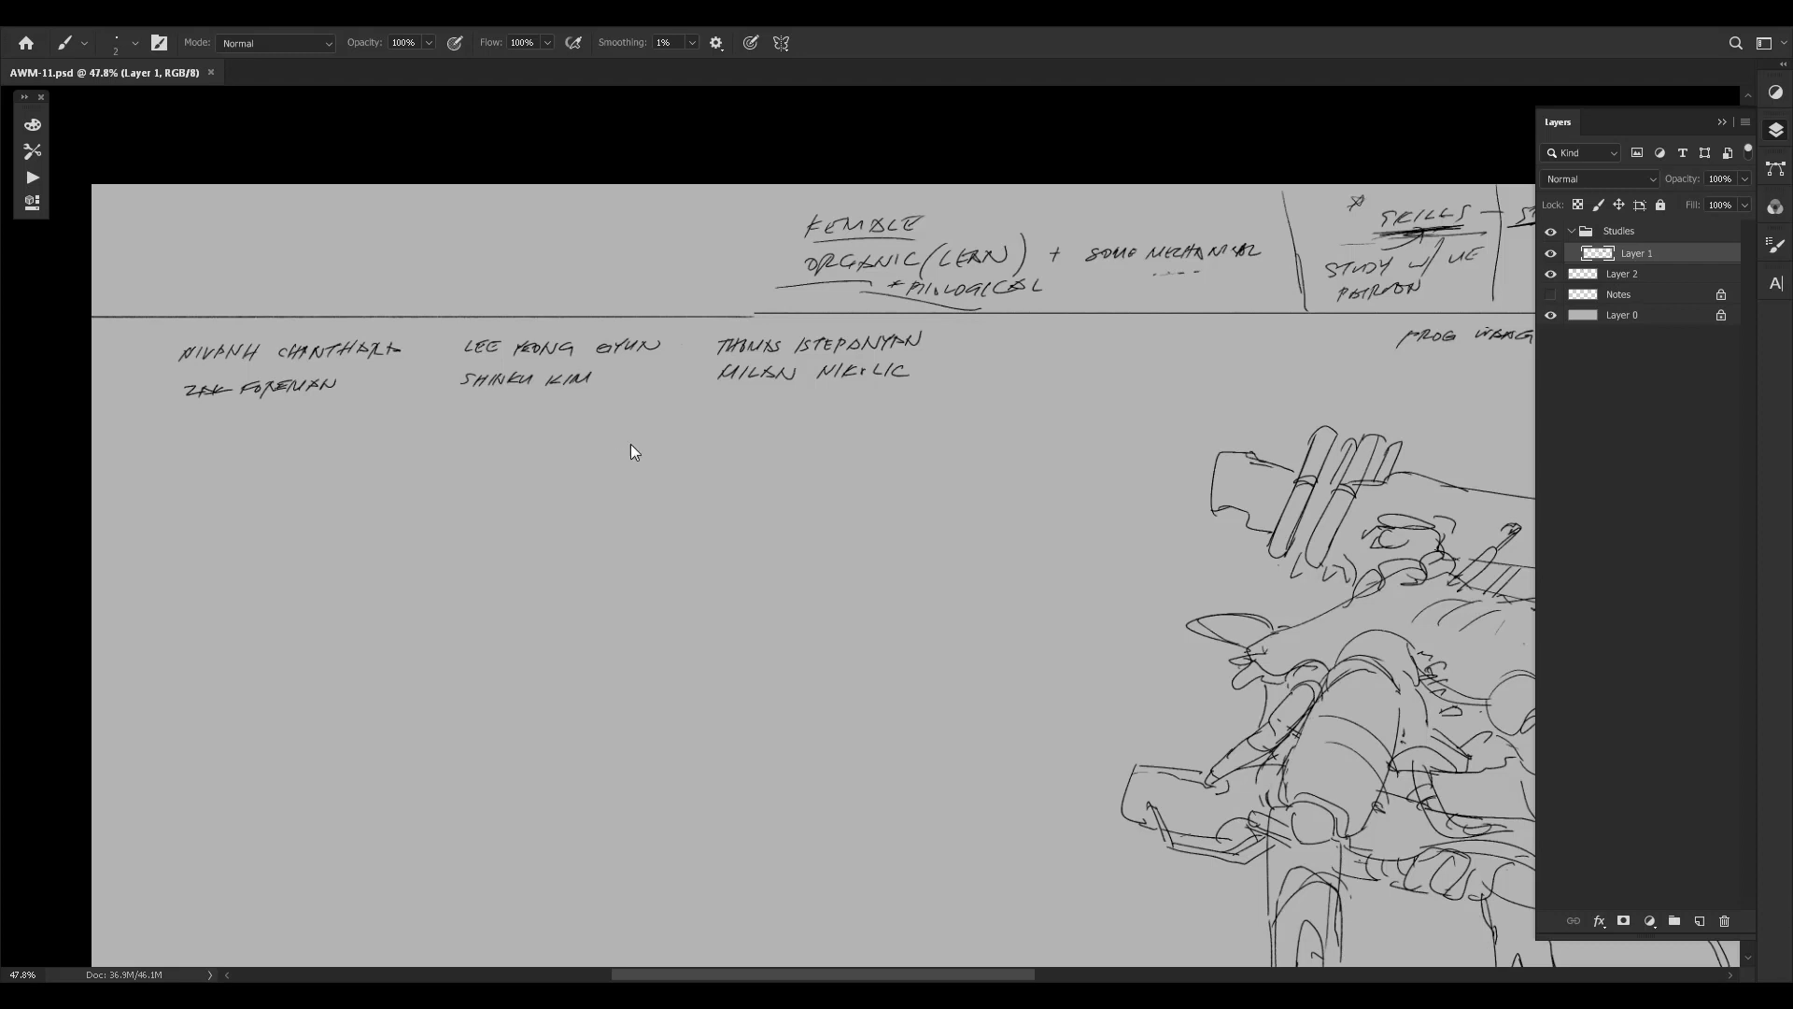
pyautogui.moveTo(733, 430); pyautogui.dragTo(823, 439)
pyautogui.press('e')
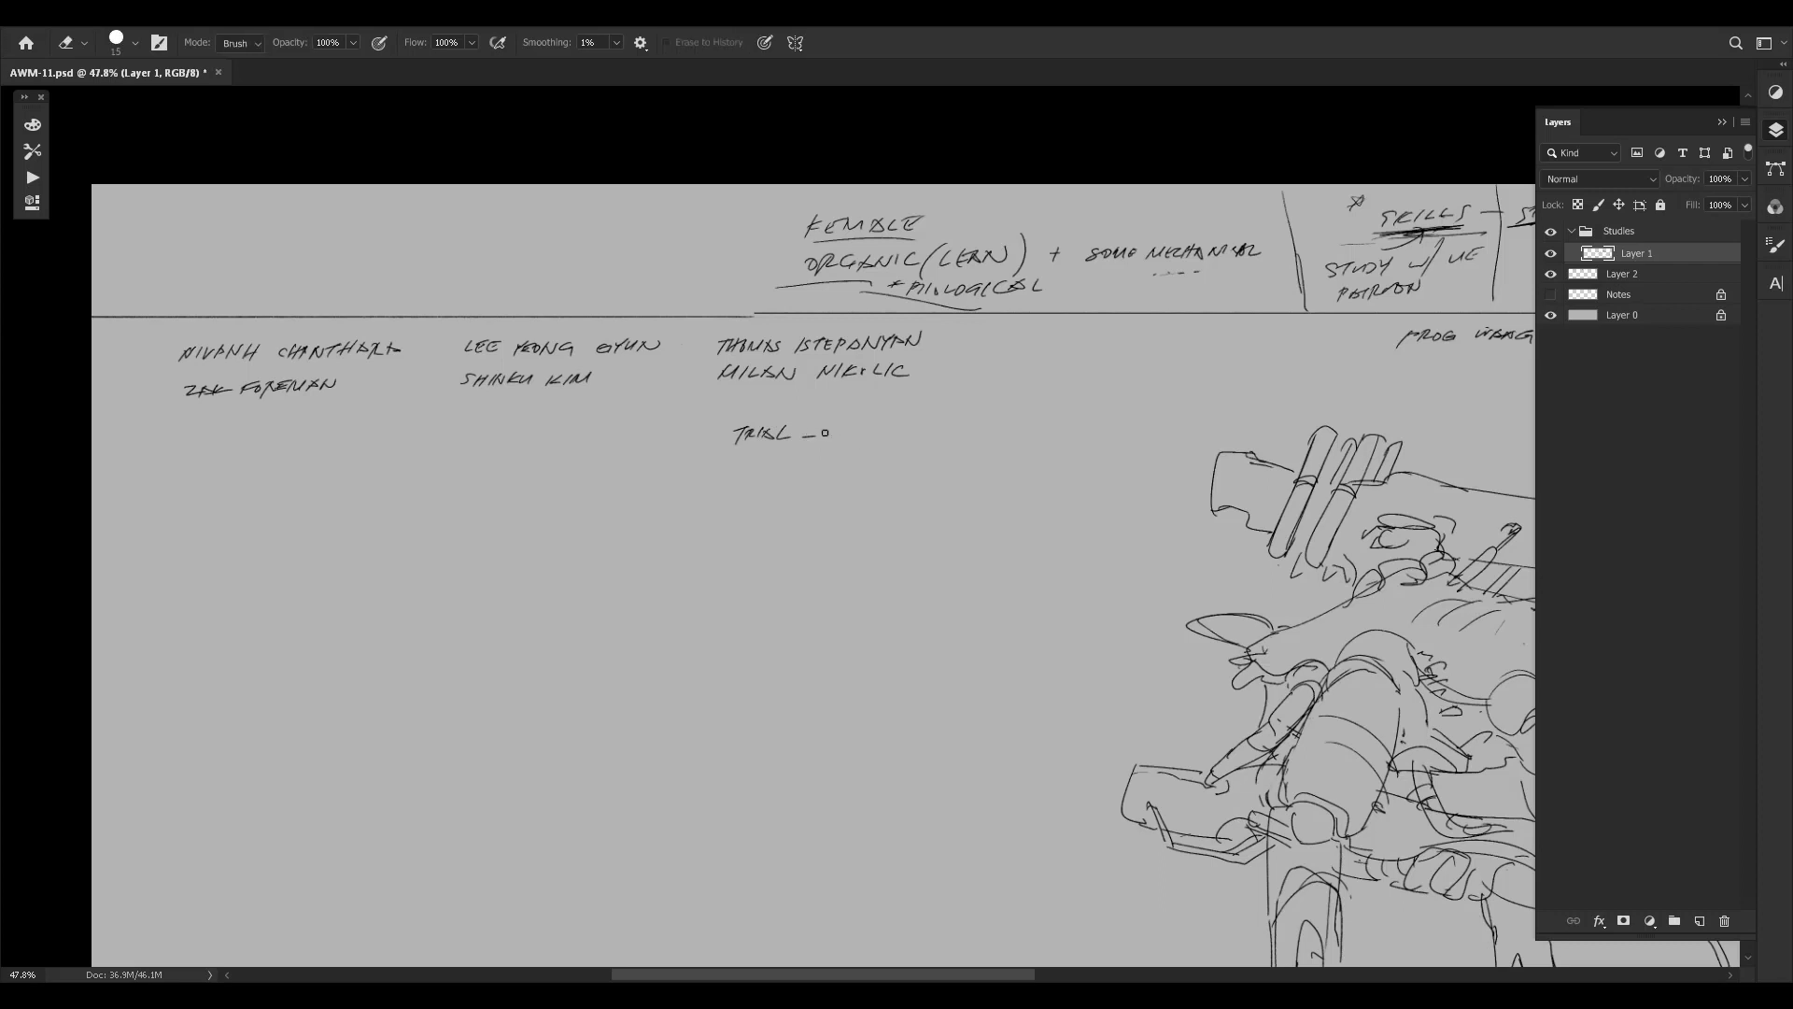
pyautogui.moveTo(826, 432)
pyautogui.mouseDown()
pyautogui.moveTo(738, 431)
pyautogui.moveTo(773, 433)
pyautogui.mouseUp()
pyautogui.press('b')
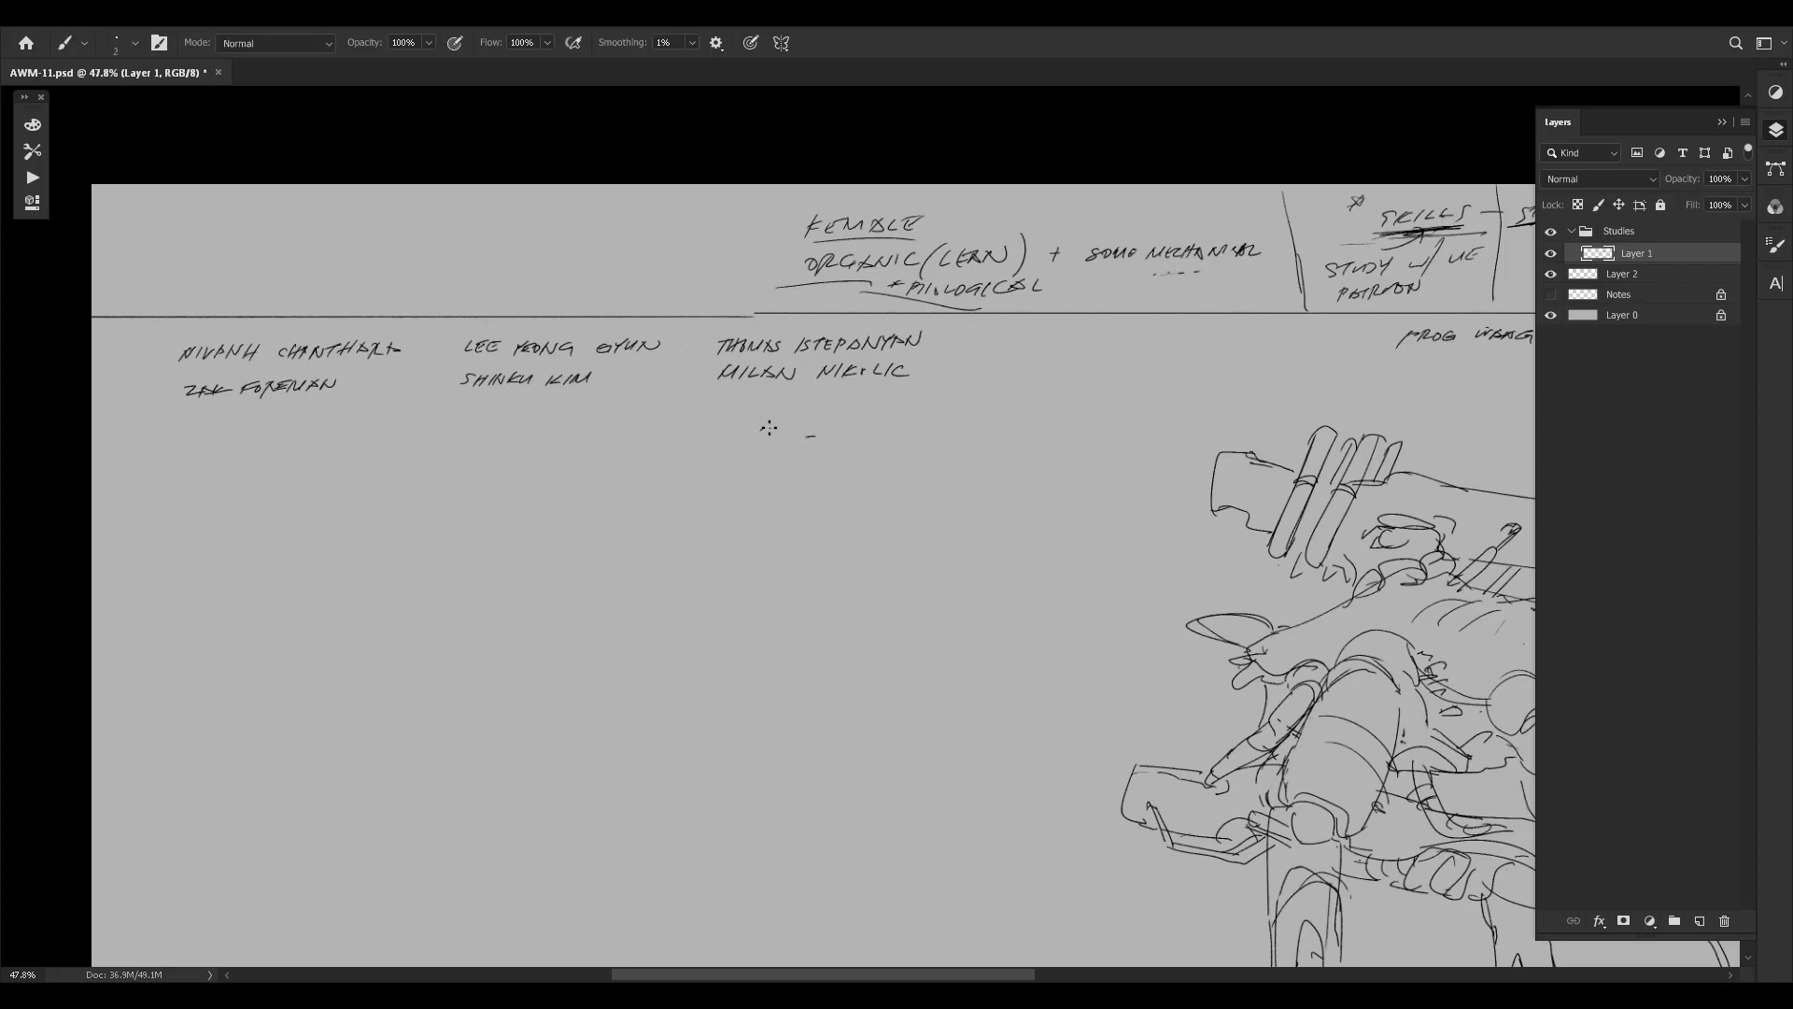
# Handwrite an artist's online handle in mixed case below the third column, with another artist's name beneath it.
pyautogui.moveTo(744, 426)
pyautogui.mouseDown()
pyautogui.moveTo(816, 442)
pyautogui.moveTo(736, 441)
pyautogui.moveTo(750, 422)
pyautogui.moveTo(822, 425)
pyautogui.moveTo(820, 441)
pyautogui.moveTo(873, 412)
pyautogui.moveTo(913, 420)
pyautogui.moveTo(871, 426)
pyautogui.mouseUp()
pyautogui.press('e')
pyautogui.press('b')
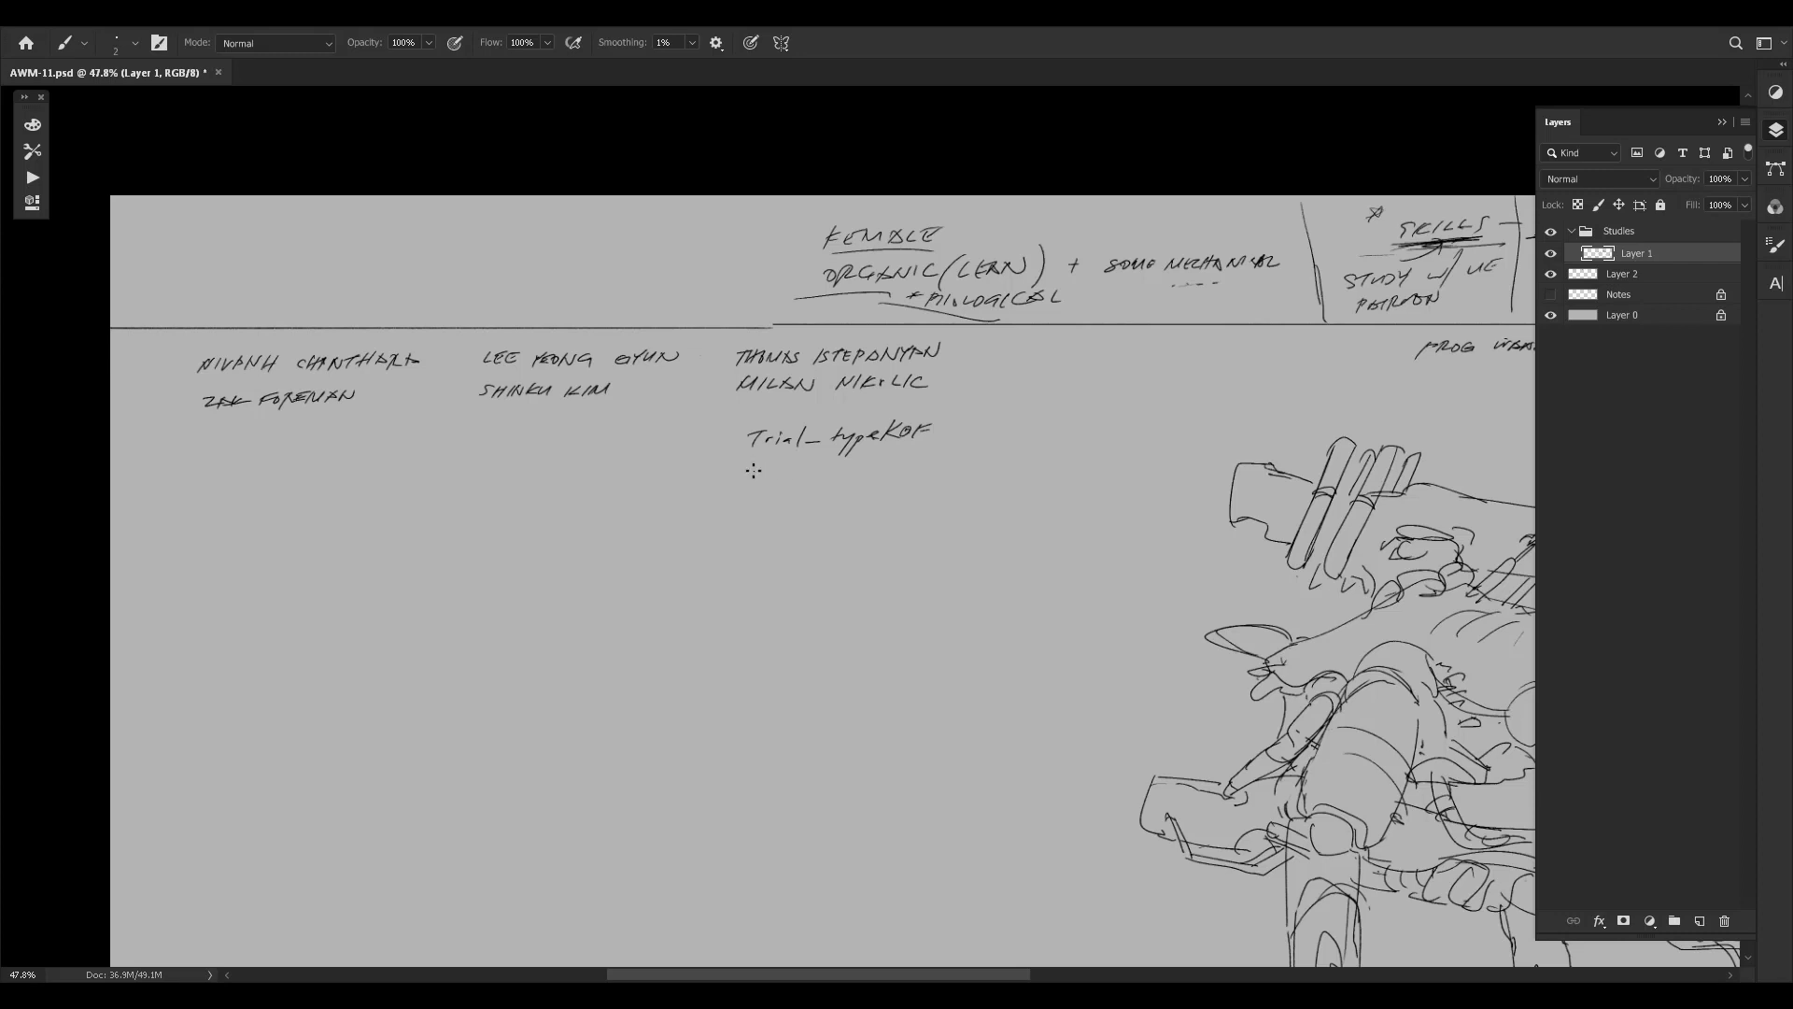
pyautogui.moveTo(748, 465)
pyautogui.mouseDown()
pyautogui.moveTo(745, 481)
pyautogui.moveTo(854, 484)
pyautogui.mouseUp()
pyautogui.moveTo(852, 468); pyautogui.dragTo(899, 465)
pyautogui.moveTo(996, 588); pyautogui.dragTo(948, 603)
pyautogui.moveTo(1017, 653); pyautogui.dragTo(1159, 763)
pyautogui.moveTo(561, 514); pyautogui.dragTo(619, 508)
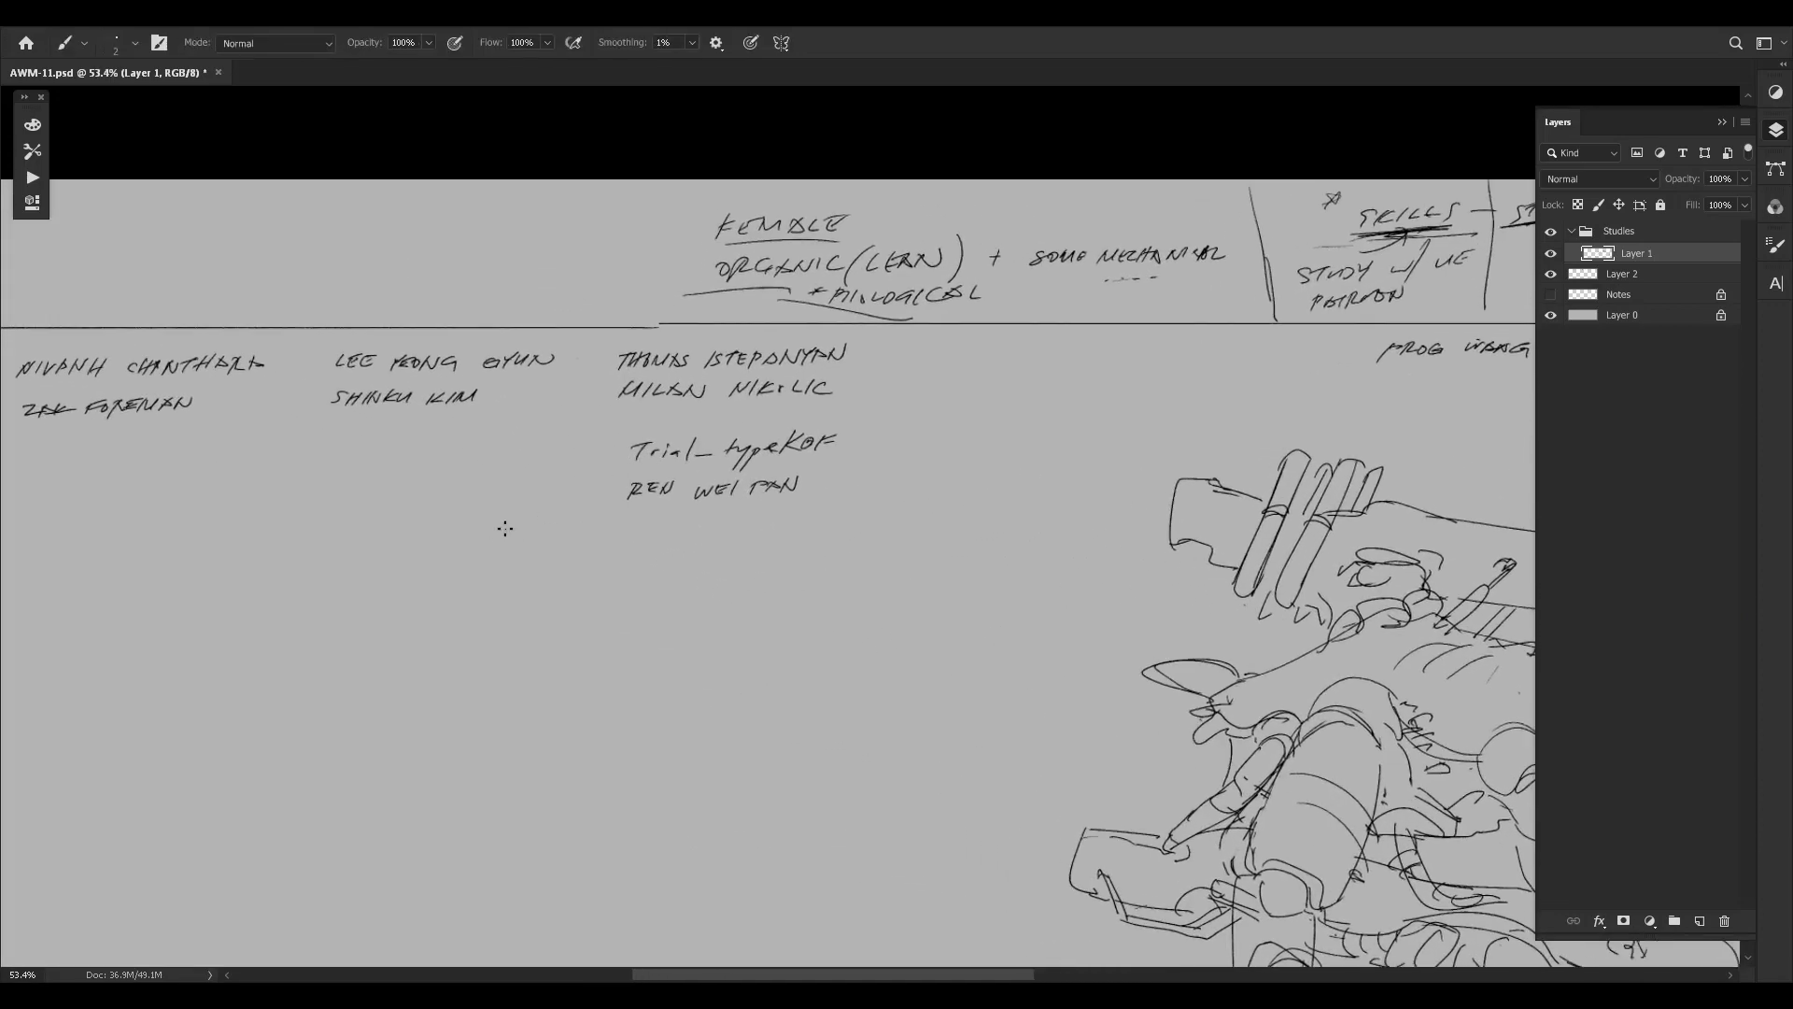
pyautogui.moveTo(449, 552); pyautogui.dragTo(647, 557)
pyautogui.moveTo(444, 337)
pyautogui.mouseDown()
pyautogui.moveTo(1073, 361)
pyautogui.moveTo(348, 327)
pyautogui.mouseUp()
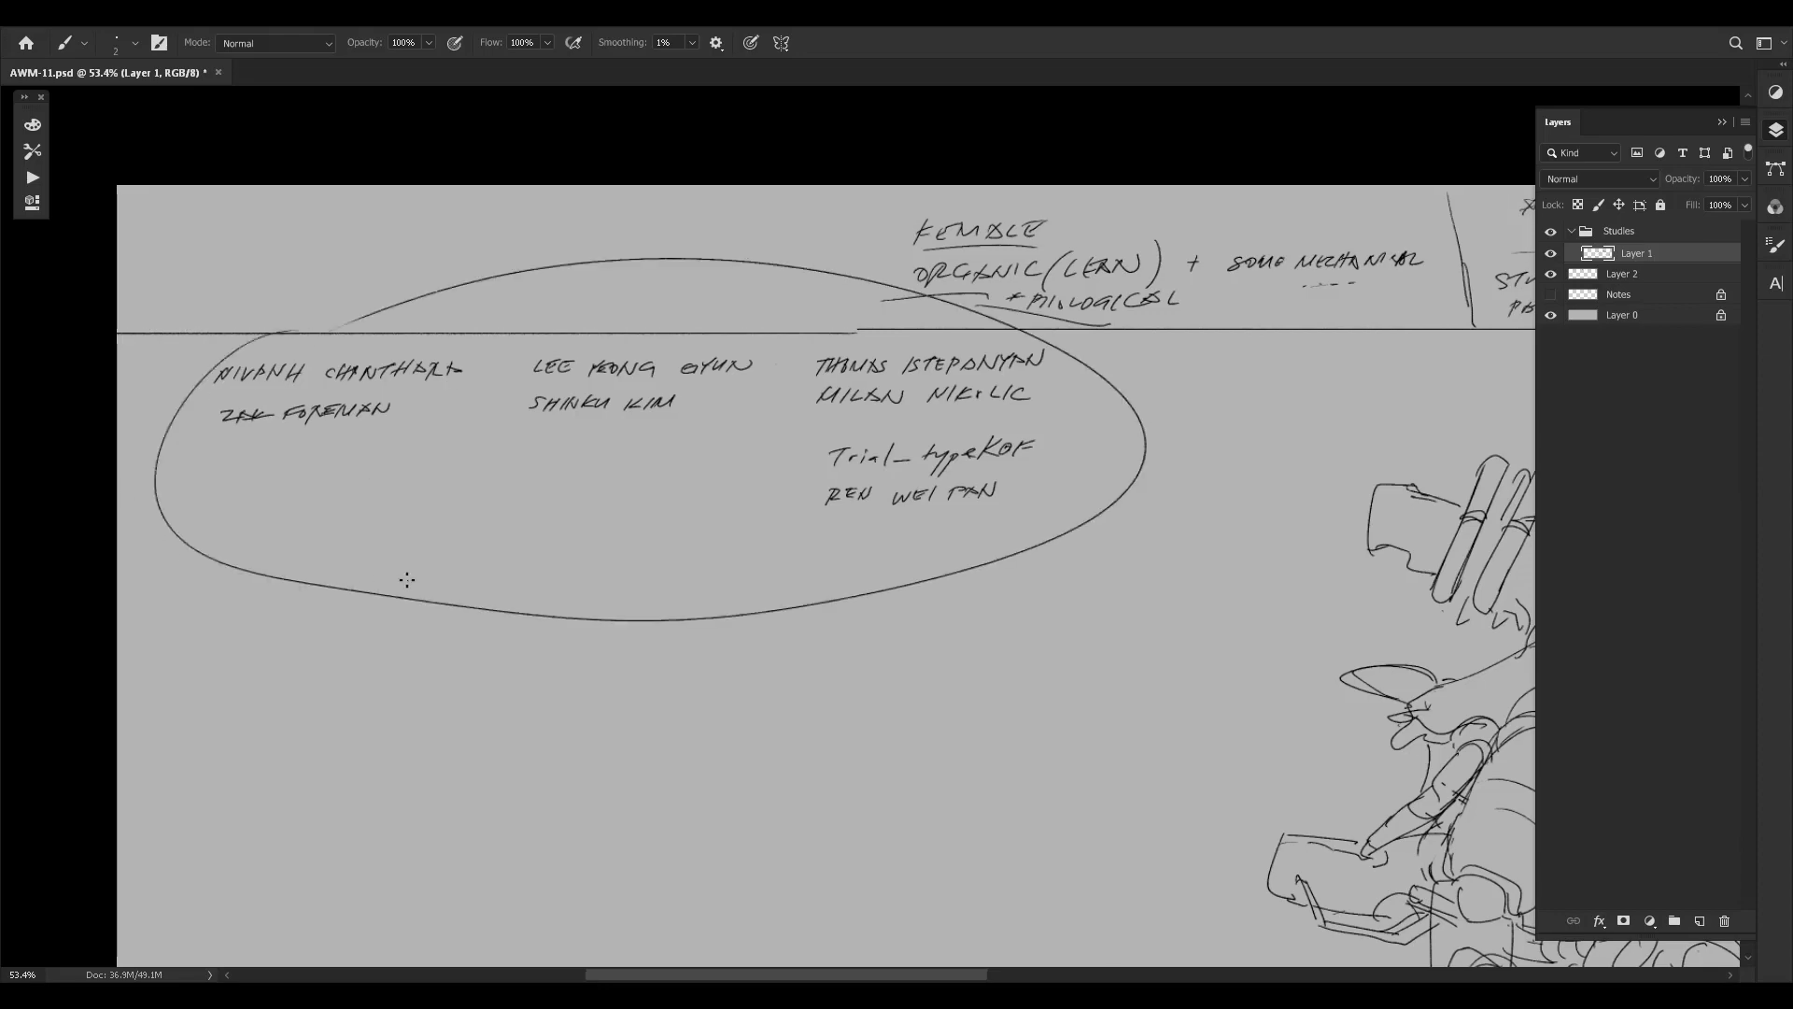
pyautogui.hotkey('ctrl', 'z')
pyautogui.moveTo(201, 353)
pyautogui.mouseDown()
pyautogui.moveTo(848, 592)
pyautogui.moveTo(340, 301)
pyautogui.mouseUp()
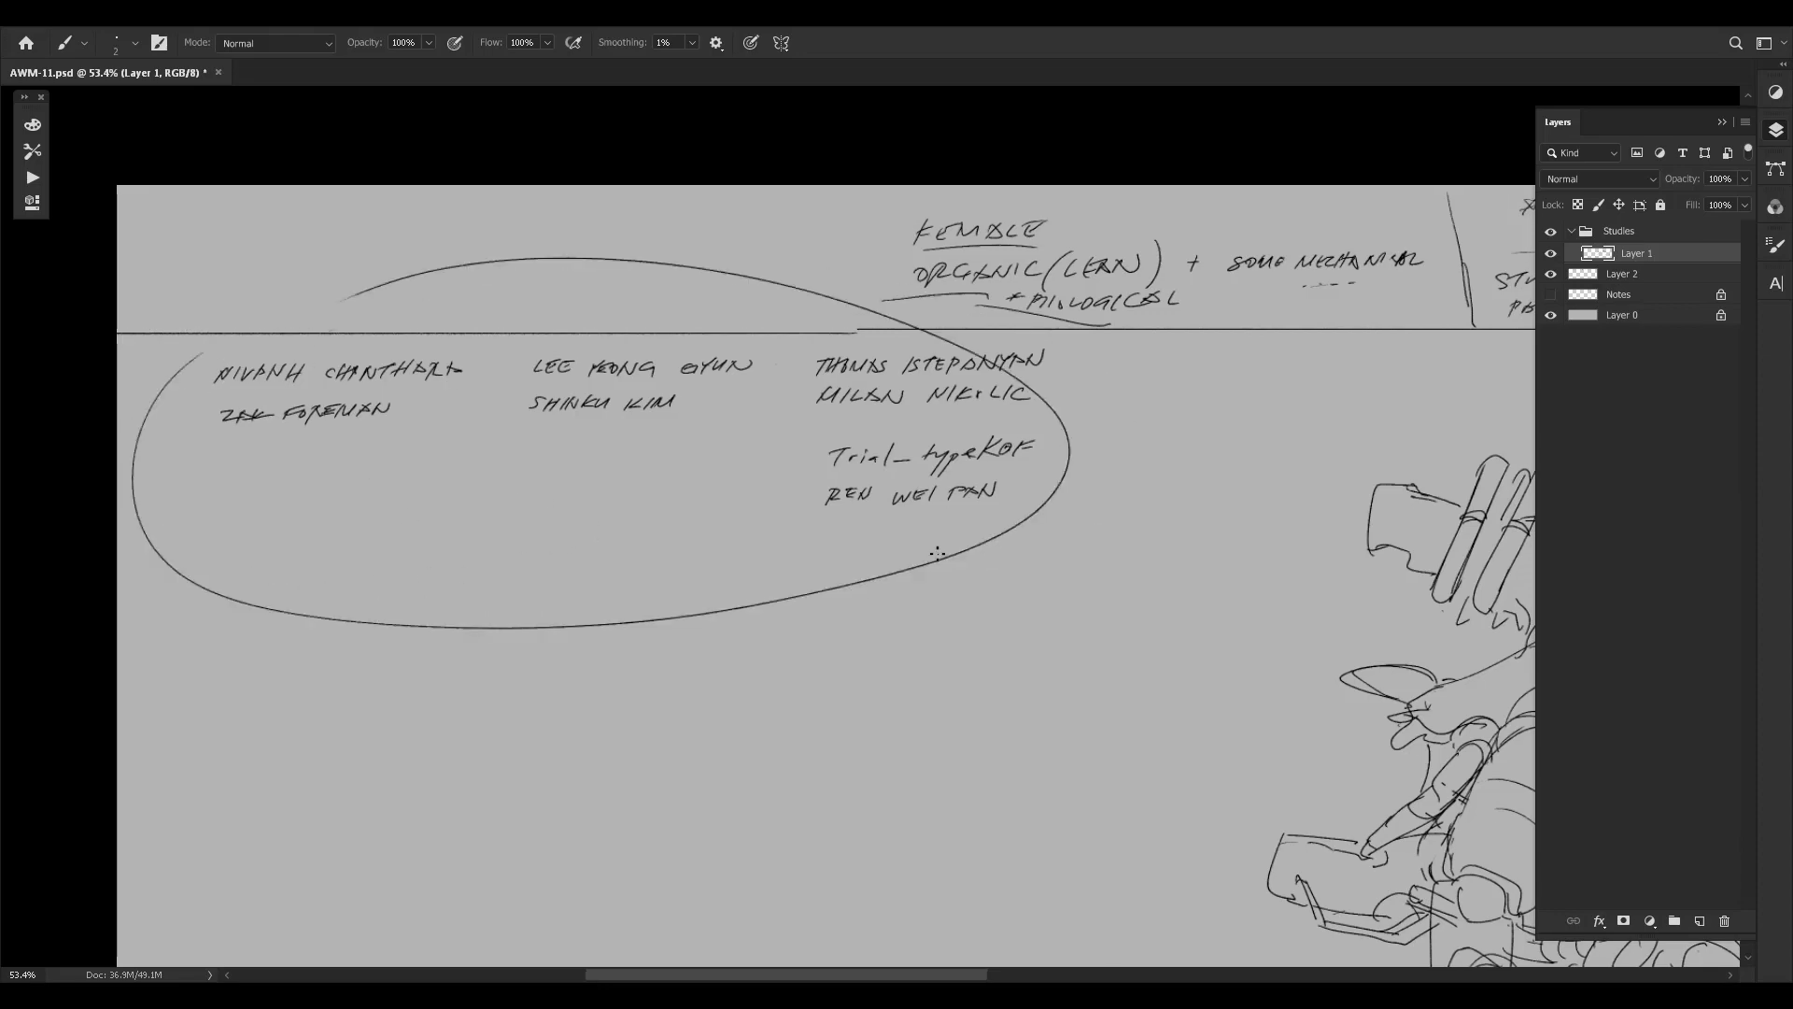
pyautogui.hotkey('ctrl', 'z')
# Draw a straight horizontal divider line beneath the artists' names, spanning all three columns.
pyautogui.press('z')
pyautogui.moveTo(981, 573); pyautogui.dragTo(925, 607)
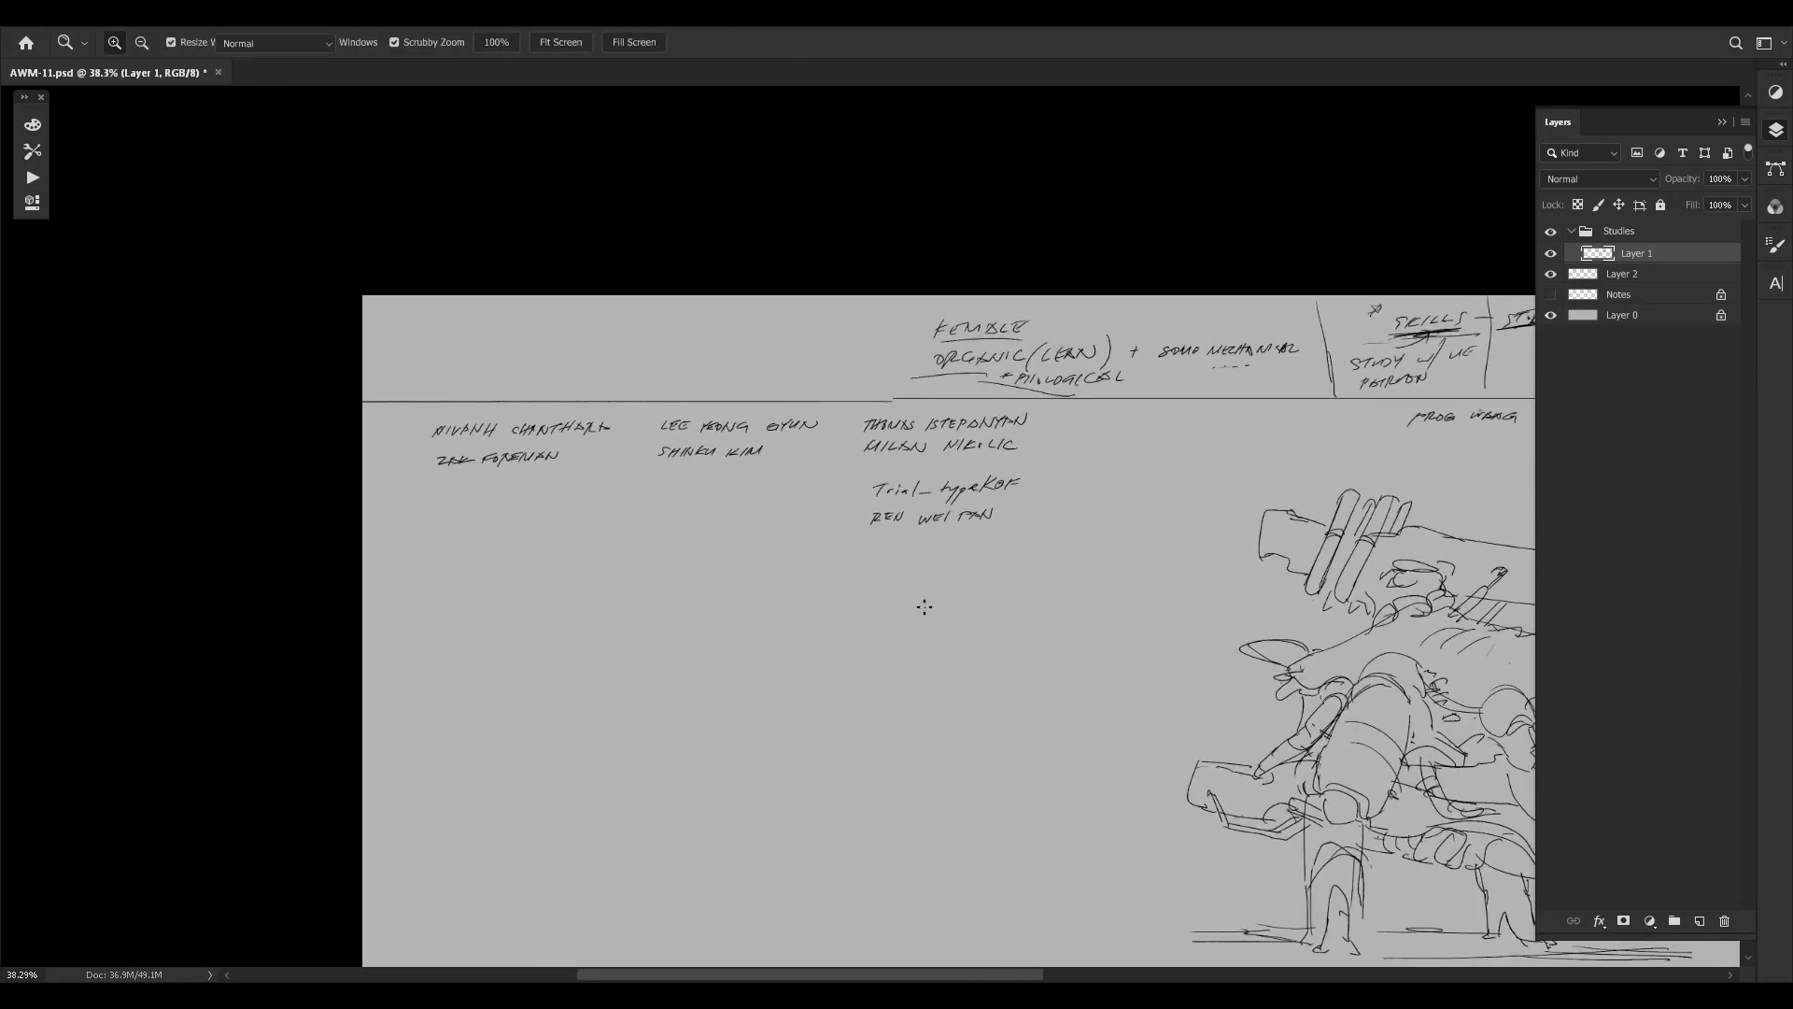
pyautogui.moveTo(1009, 721)
pyautogui.mouseDown()
pyautogui.moveTo(772, 692)
pyautogui.moveTo(1020, 664)
pyautogui.mouseUp()
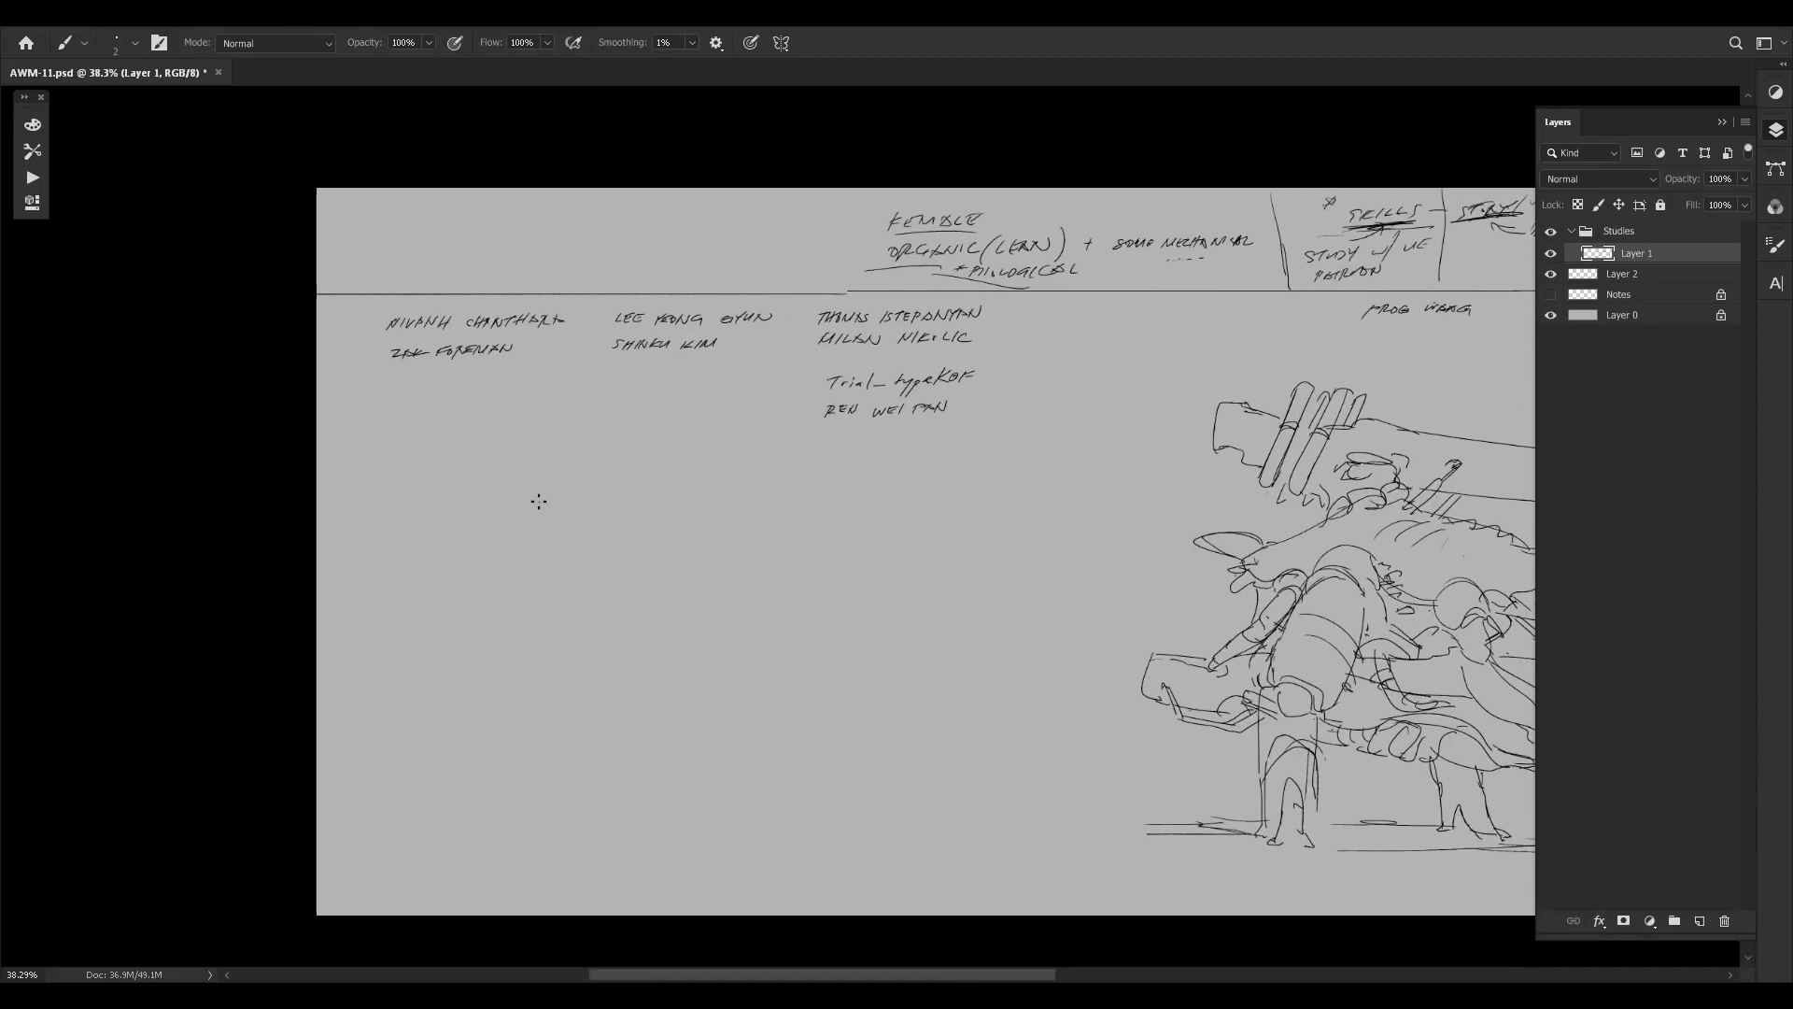
pyautogui.scroll(3, 402, 456)
pyautogui.moveTo(341, 451); pyautogui.dragTo(1210, 451)
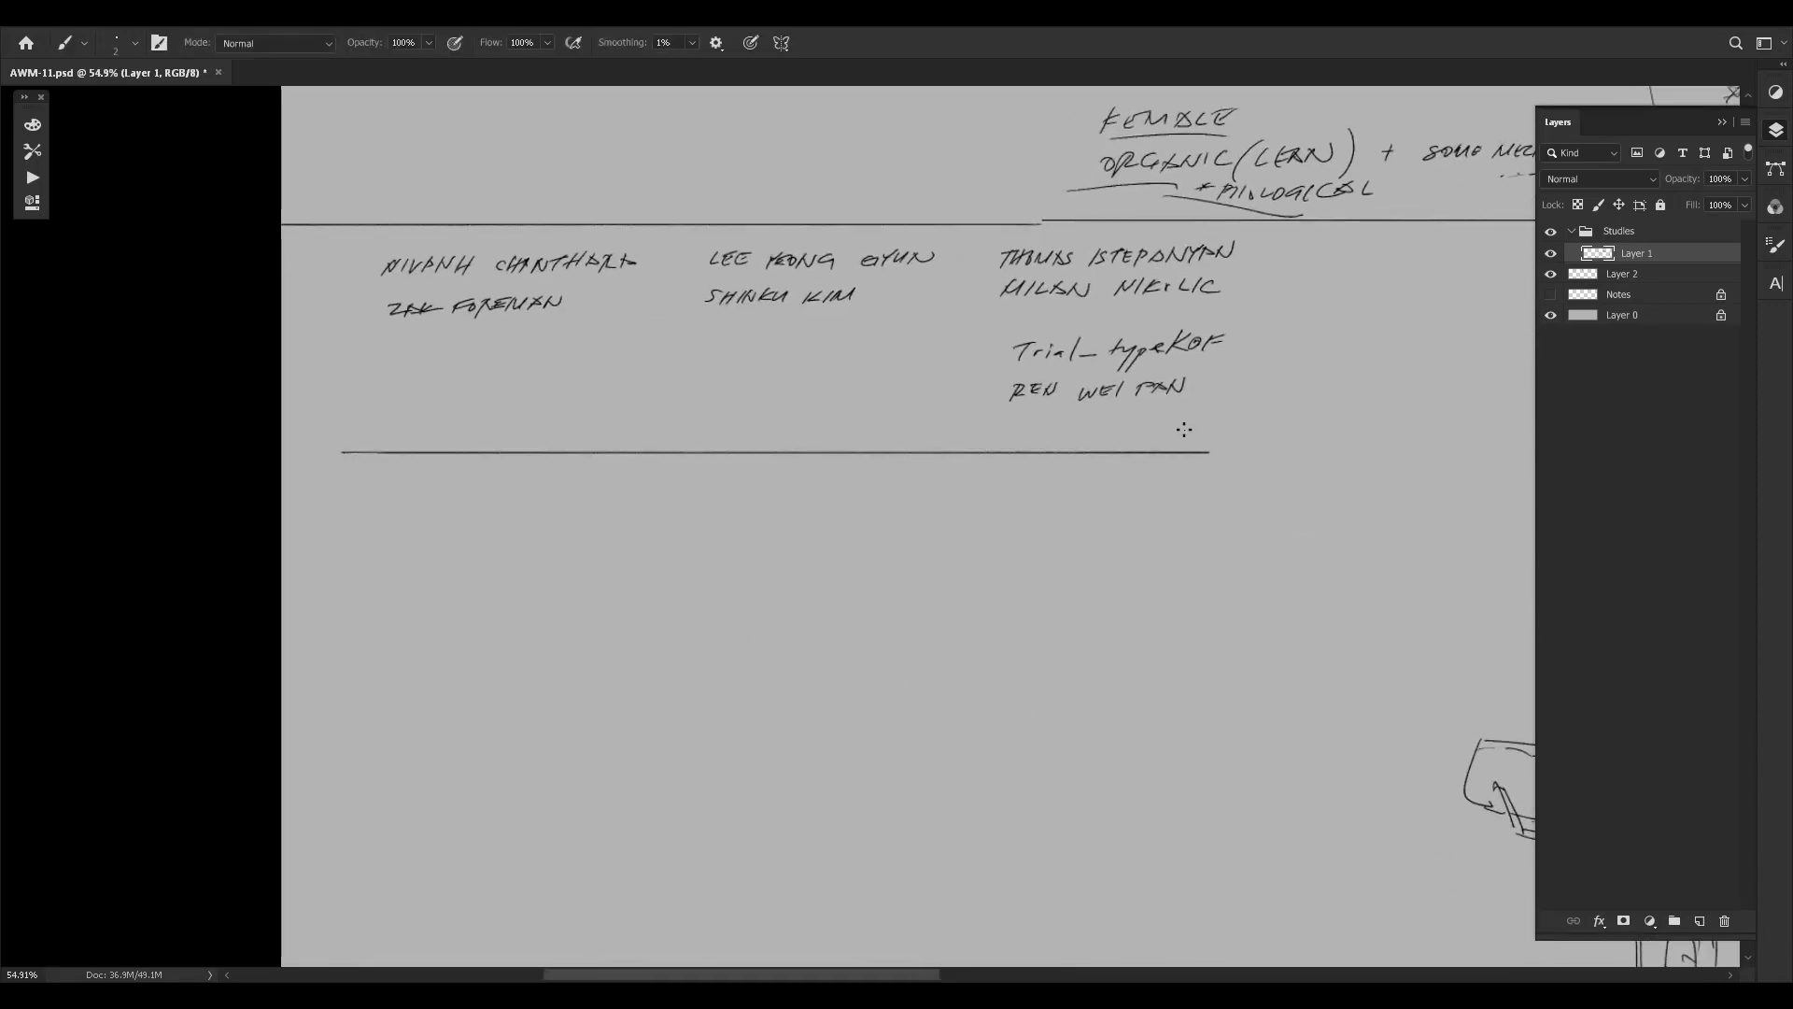
pyautogui.hotkey('ctrl', 'z')
pyautogui.moveTo(331, 439)
pyautogui.mouseDown()
pyautogui.moveTo(792, 422)
pyautogui.moveTo(1252, 440)
pyautogui.mouseUp()
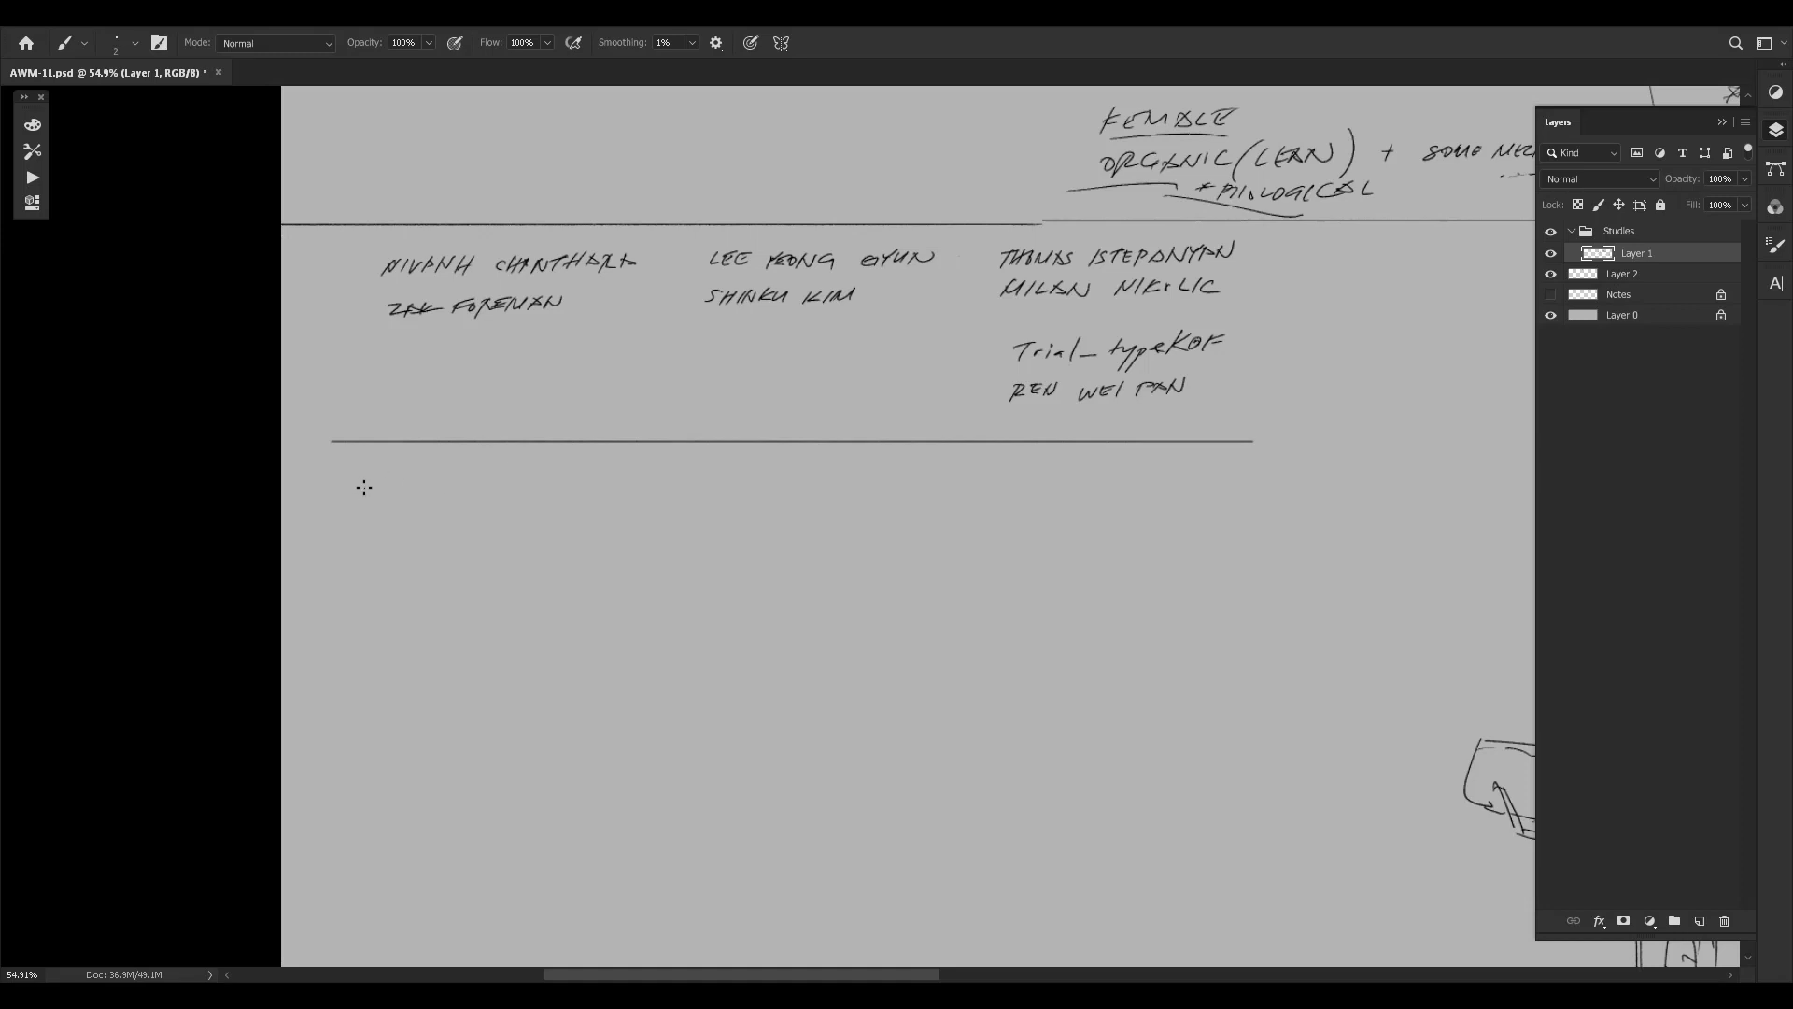
# Handwrite EVANGELION below the new divider, with DARLING IN on the line beneath it.
pyautogui.moveTo(404, 479); pyautogui.dragTo(400, 507)
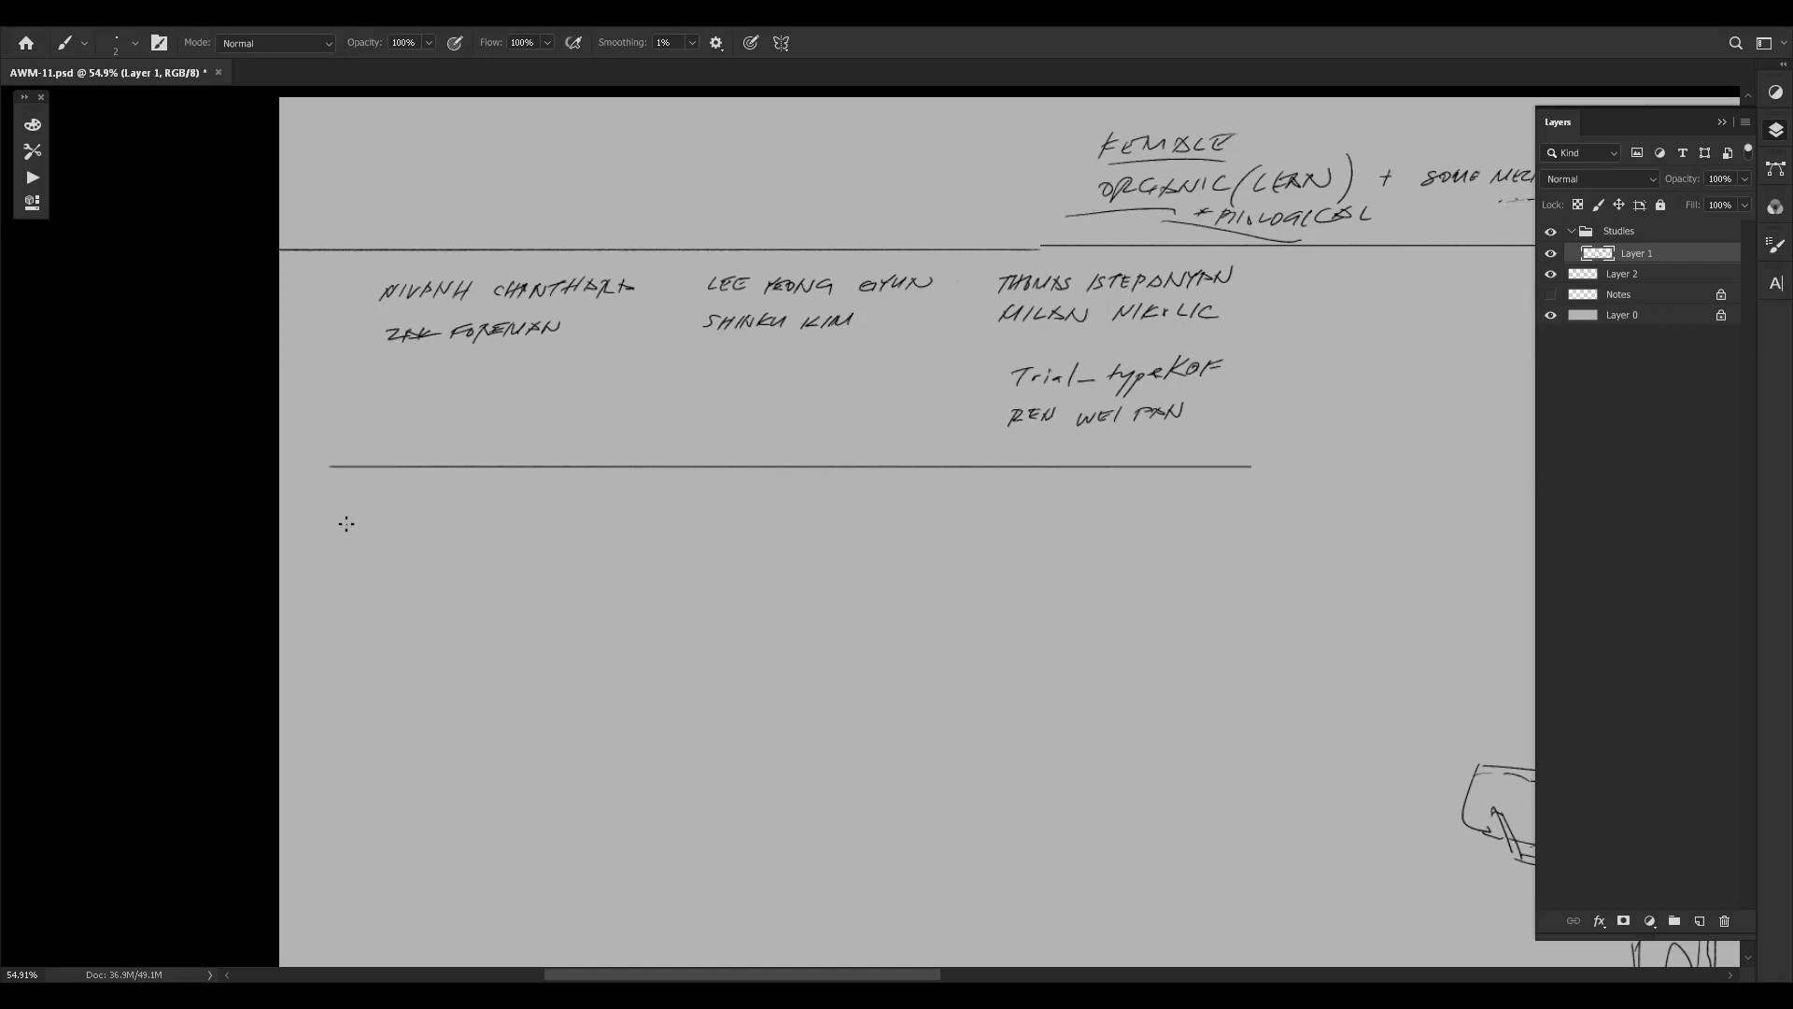
pyautogui.moveTo(350, 512)
pyautogui.mouseDown()
pyautogui.moveTo(477, 509)
pyautogui.moveTo(353, 551)
pyautogui.moveTo(372, 551)
pyautogui.mouseUp()
pyautogui.moveTo(376, 541); pyautogui.dragTo(383, 547)
pyautogui.hotkey('ctrl', 'z')
pyautogui.hotkey('ctrl', 'z')
pyautogui.hotkey('ctrl', 'z')
pyautogui.hotkey('ctrl', 'z')
pyautogui.hotkey('ctrl', 'z')
pyautogui.moveTo(336, 540)
pyautogui.mouseDown()
pyautogui.moveTo(338, 561)
pyautogui.moveTo(469, 551)
pyautogui.mouseUp()
pyautogui.moveTo(556, 458)
pyautogui.mouseDown()
pyautogui.moveTo(465, 472)
pyautogui.moveTo(558, 461)
pyautogui.mouseUp()
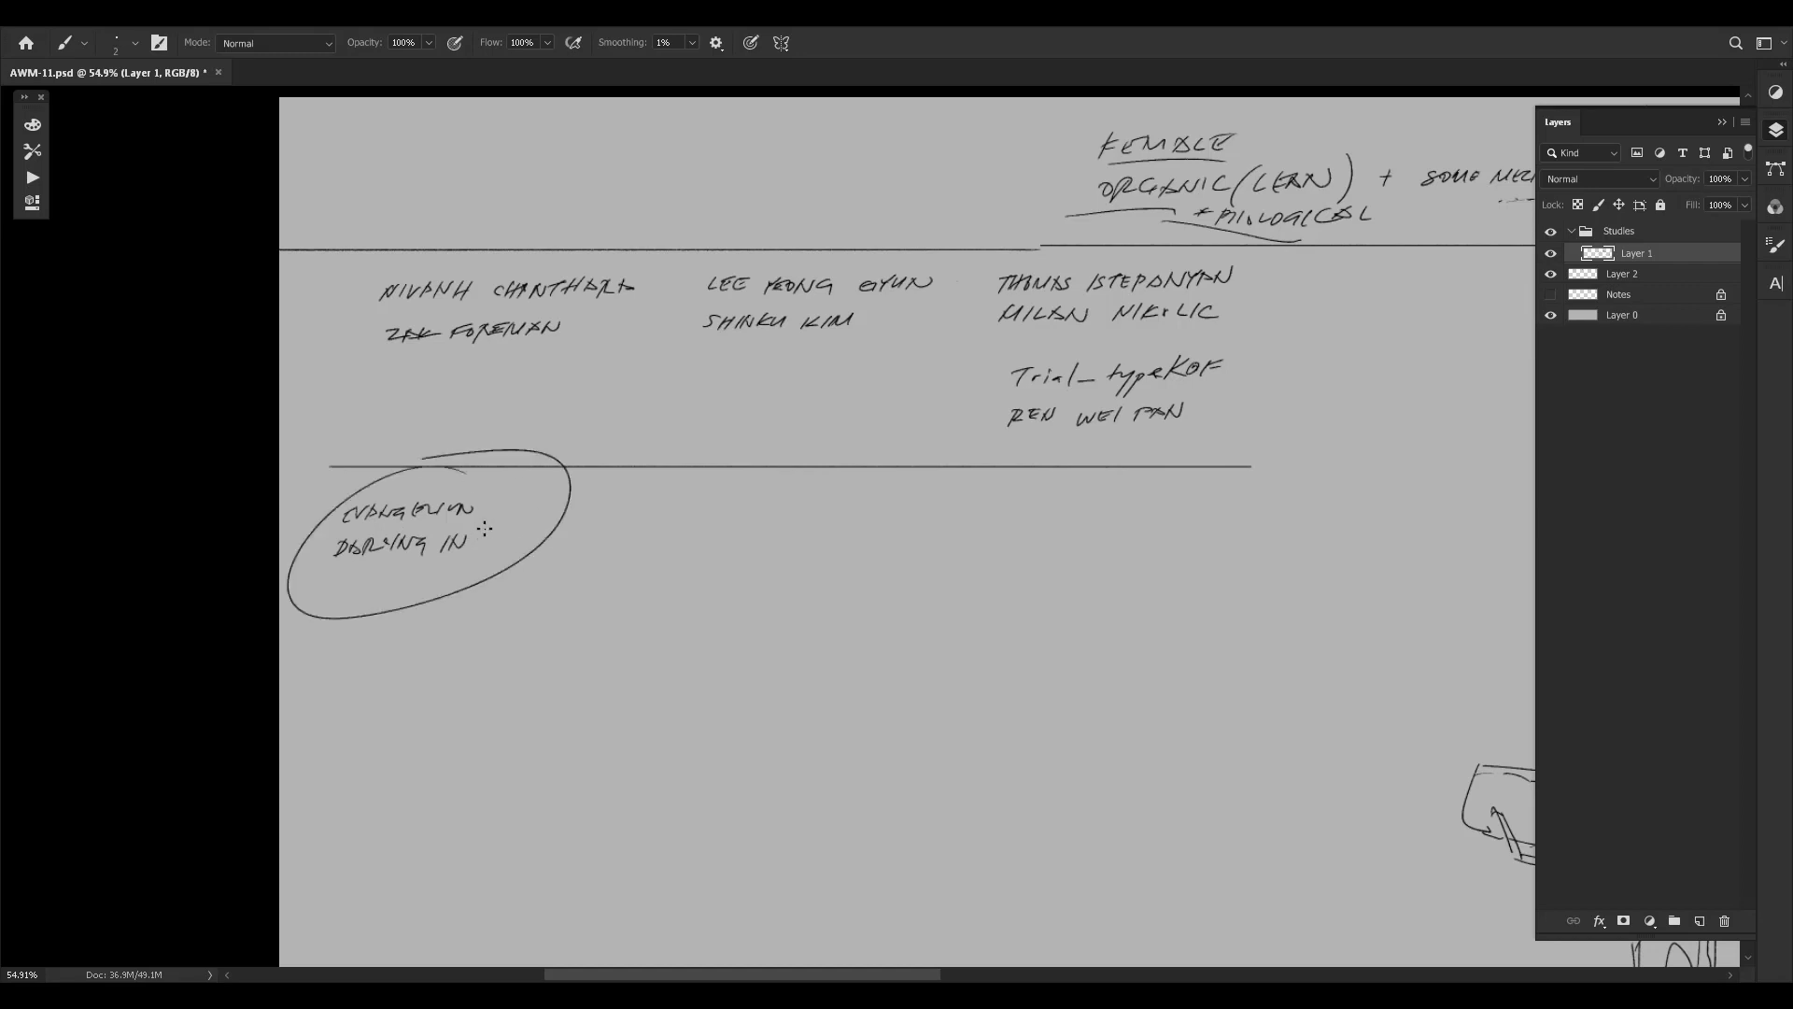
pyautogui.hotkey('ctrl', 'z')
pyautogui.hotkey('ctrl', 'z')
# Complete the second handwritten title so it reads DARLING IN THE FRANXX.
pyautogui.moveTo(491, 530); pyautogui.dragTo(471, 535)
pyautogui.moveTo(560, 477); pyautogui.dragTo(486, 528)
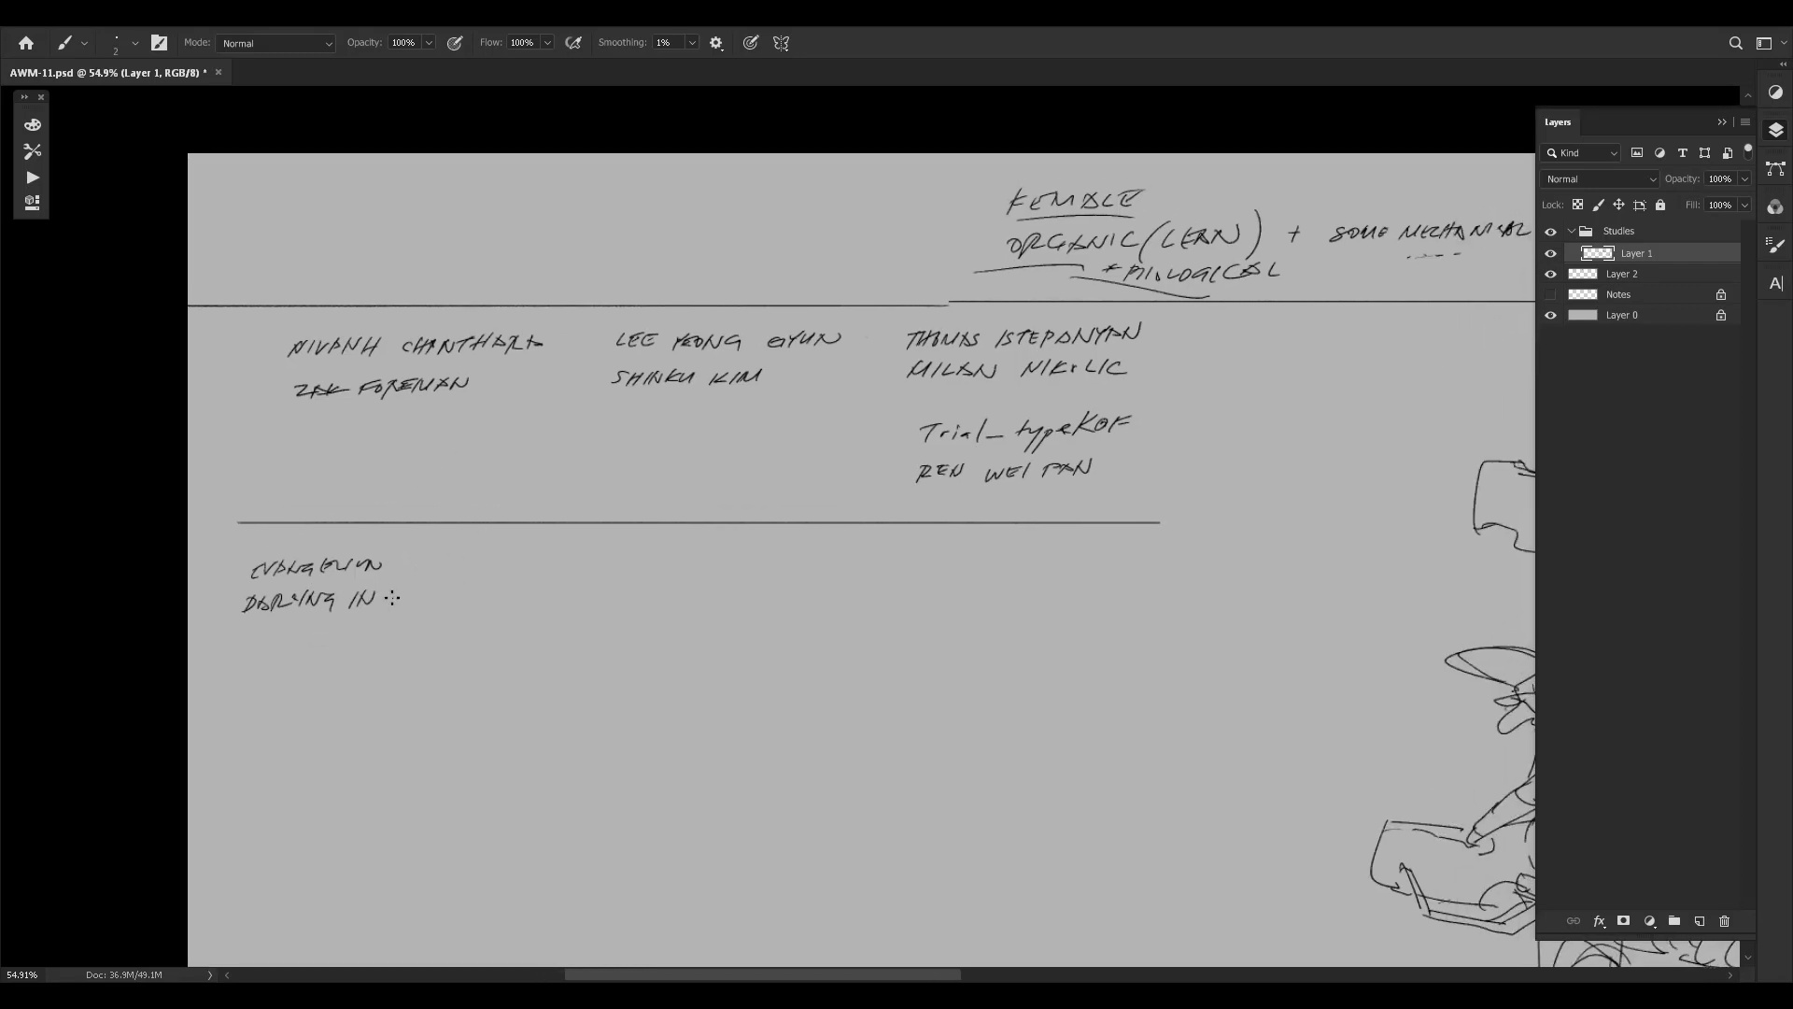
pyautogui.moveTo(393, 593)
pyautogui.mouseDown()
pyautogui.moveTo(410, 590)
pyautogui.moveTo(397, 607)
pyautogui.mouseUp()
pyautogui.moveTo(413, 590); pyautogui.dragTo(417, 604)
pyautogui.moveTo(410, 598); pyautogui.dragTo(435, 606)
pyautogui.moveTo(426, 598); pyautogui.dragTo(451, 608)
pyautogui.moveTo(454, 588); pyautogui.dragTo(464, 597)
pyautogui.moveTo(470, 588); pyautogui.dragTo(480, 607)
pyautogui.moveTo(482, 607)
pyautogui.mouseDown()
pyautogui.moveTo(493, 589)
pyautogui.moveTo(517, 606)
pyautogui.mouseUp()
pyautogui.moveTo(516, 588)
pyautogui.mouseDown()
pyautogui.moveTo(505, 607)
pyautogui.moveTo(531, 607)
pyautogui.mouseUp()
pyautogui.moveTo(531, 589); pyautogui.dragTo(485, 625)
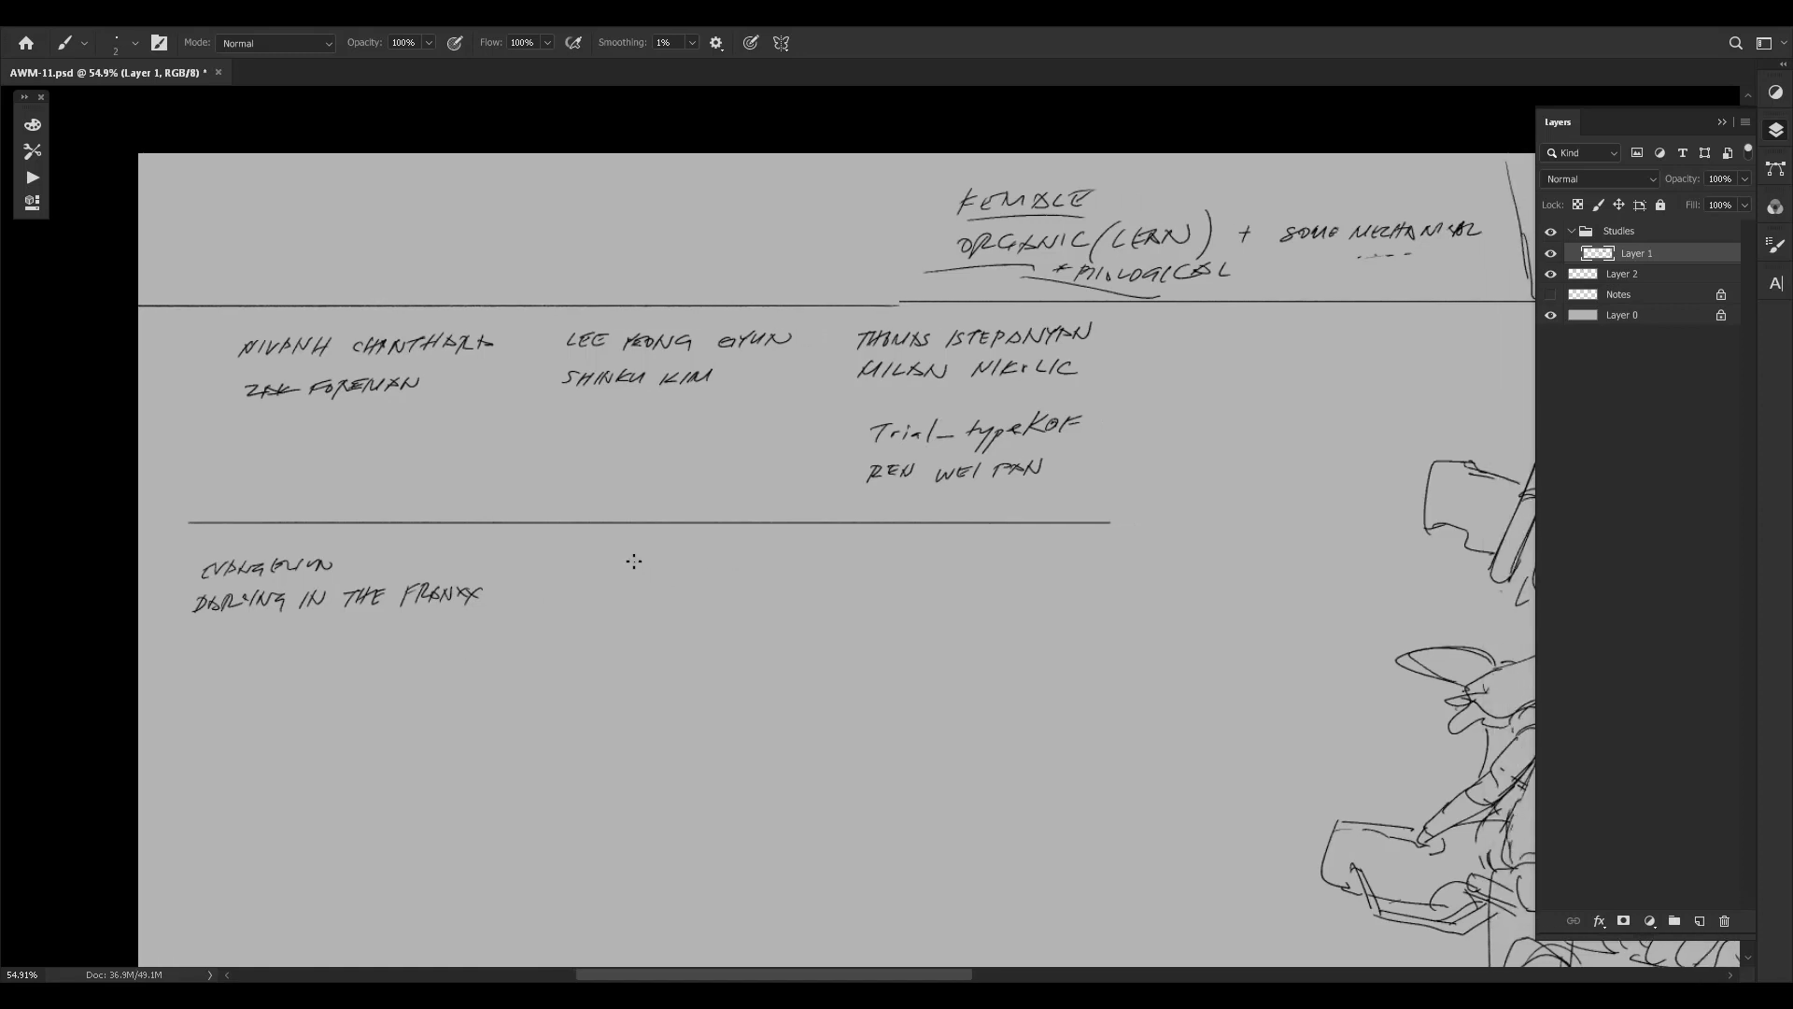
# Handwrite EDGE OF TOMORROW with a bracketed note after it, starting a second column of titles beside EVANGELION.
pyautogui.moveTo(545, 557); pyautogui.dragTo(550, 560)
pyautogui.moveTo(555, 557); pyautogui.dragTo(551, 568)
pyautogui.moveTo(551, 556); pyautogui.dragTo(580, 564)
pyautogui.moveTo(585, 556); pyautogui.dragTo(597, 555)
pyautogui.moveTo(584, 562); pyautogui.dragTo(594, 562)
pyautogui.moveTo(584, 569); pyautogui.dragTo(598, 569)
pyautogui.moveTo(616, 557); pyautogui.dragTo(623, 568)
pyautogui.moveTo(636, 555); pyautogui.dragTo(625, 563)
pyautogui.moveTo(626, 561); pyautogui.dragTo(665, 555)
pyautogui.moveTo(658, 556); pyautogui.dragTo(672, 562)
pyautogui.moveTo(676, 568); pyautogui.dragTo(690, 566)
pyautogui.moveTo(689, 566); pyautogui.dragTo(702, 566)
pyautogui.moveTo(705, 568); pyautogui.dragTo(736, 566)
pyautogui.moveTo(736, 553)
pyautogui.mouseDown()
pyautogui.moveTo(764, 551)
pyautogui.moveTo(764, 573)
pyautogui.moveTo(809, 554)
pyautogui.moveTo(857, 568)
pyautogui.mouseUp()
pyautogui.moveTo(864, 549); pyautogui.dragTo(895, 549)
pyautogui.moveTo(898, 553); pyautogui.dragTo(905, 561)
pyautogui.moveTo(871, 553)
pyautogui.mouseDown()
pyautogui.moveTo(937, 555)
pyautogui.moveTo(968, 529)
pyautogui.moveTo(945, 569)
pyautogui.mouseUp()
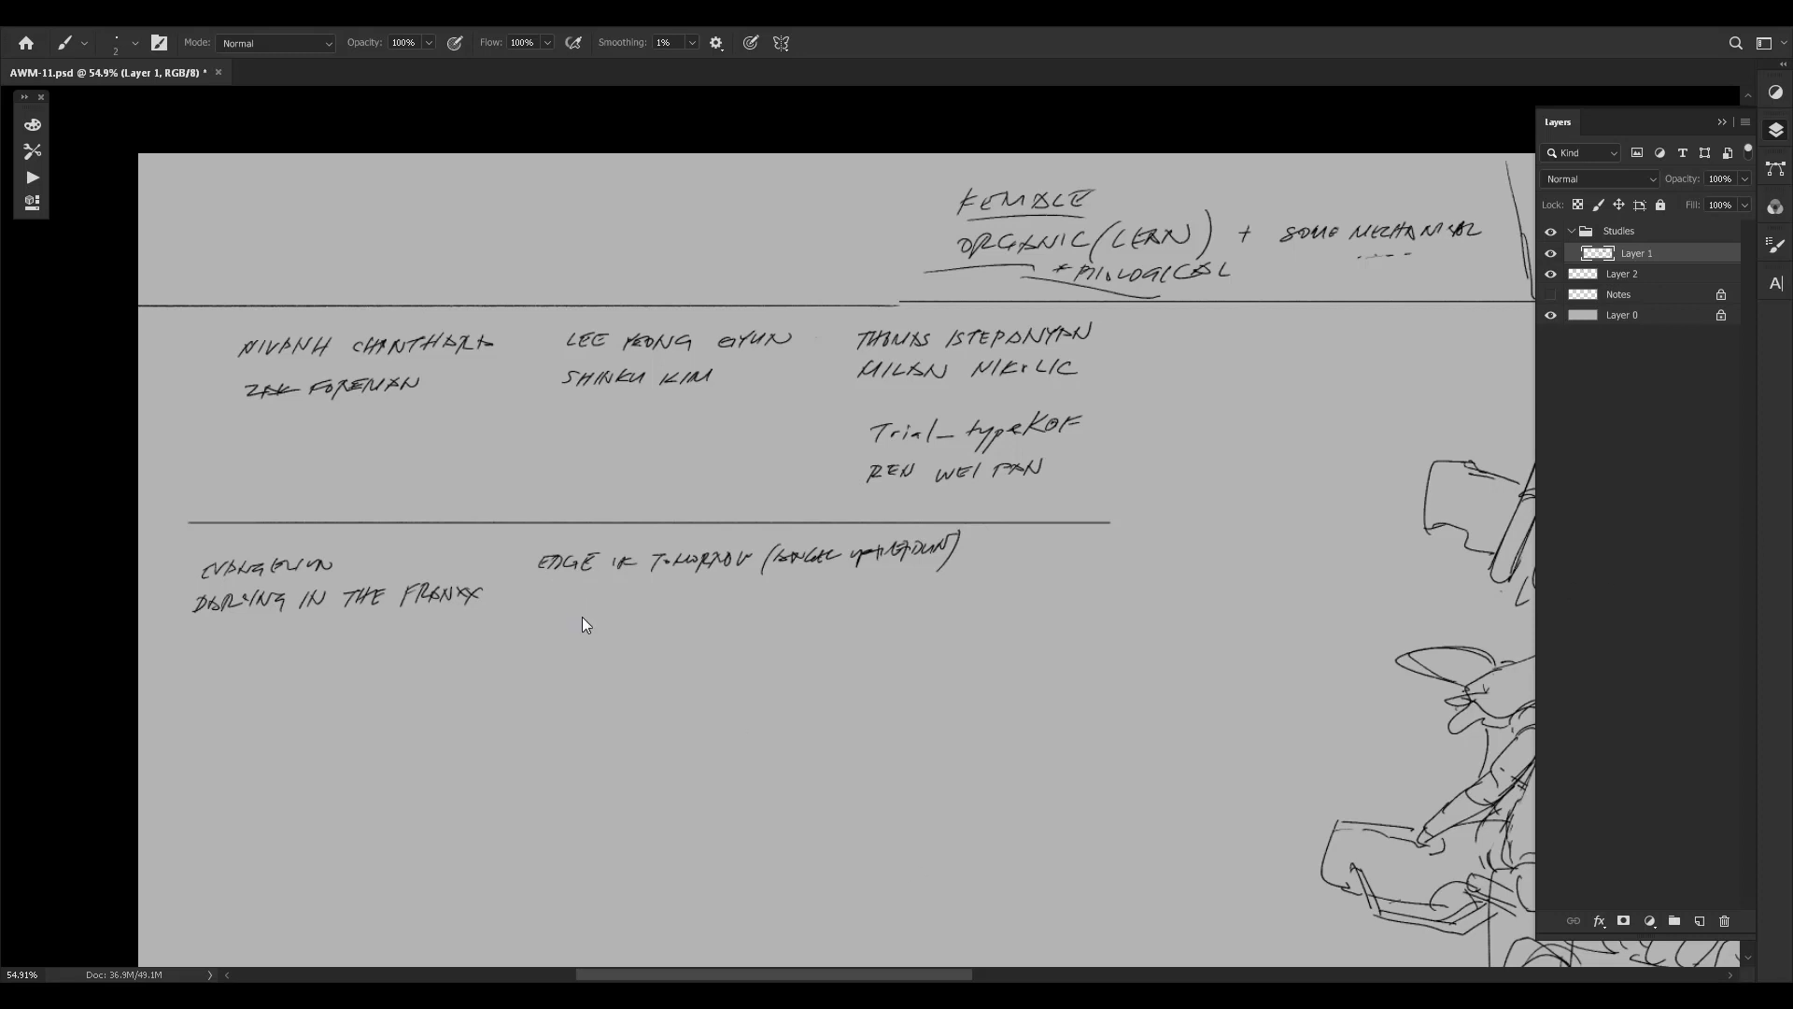
# Handwrite APU (MATRIX) and AMP (AVATAR on two lines beneath EDGE OF TOMORROW.
pyautogui.moveTo(554, 590); pyautogui.dragTo(540, 608)
pyautogui.moveTo(555, 590); pyautogui.dragTo(561, 604)
pyautogui.moveTo(565, 593); pyautogui.dragTo(561, 607)
pyautogui.moveTo(564, 594)
pyautogui.mouseDown()
pyautogui.moveTo(598, 617)
pyautogui.moveTo(669, 598)
pyautogui.moveTo(689, 613)
pyautogui.mouseUp()
pyautogui.hotkey('ctrl', 'z')
pyautogui.moveTo(533, 637)
pyautogui.mouseDown()
pyautogui.moveTo(587, 631)
pyautogui.moveTo(587, 656)
pyautogui.moveTo(609, 625)
pyautogui.moveTo(749, 636)
pyautogui.mouseUp()
# Handwrite JAEGER below the first column of titles and draw a horizontal divider line beneath the whole list.
pyautogui.moveTo(387, 652); pyautogui.dragTo(401, 637)
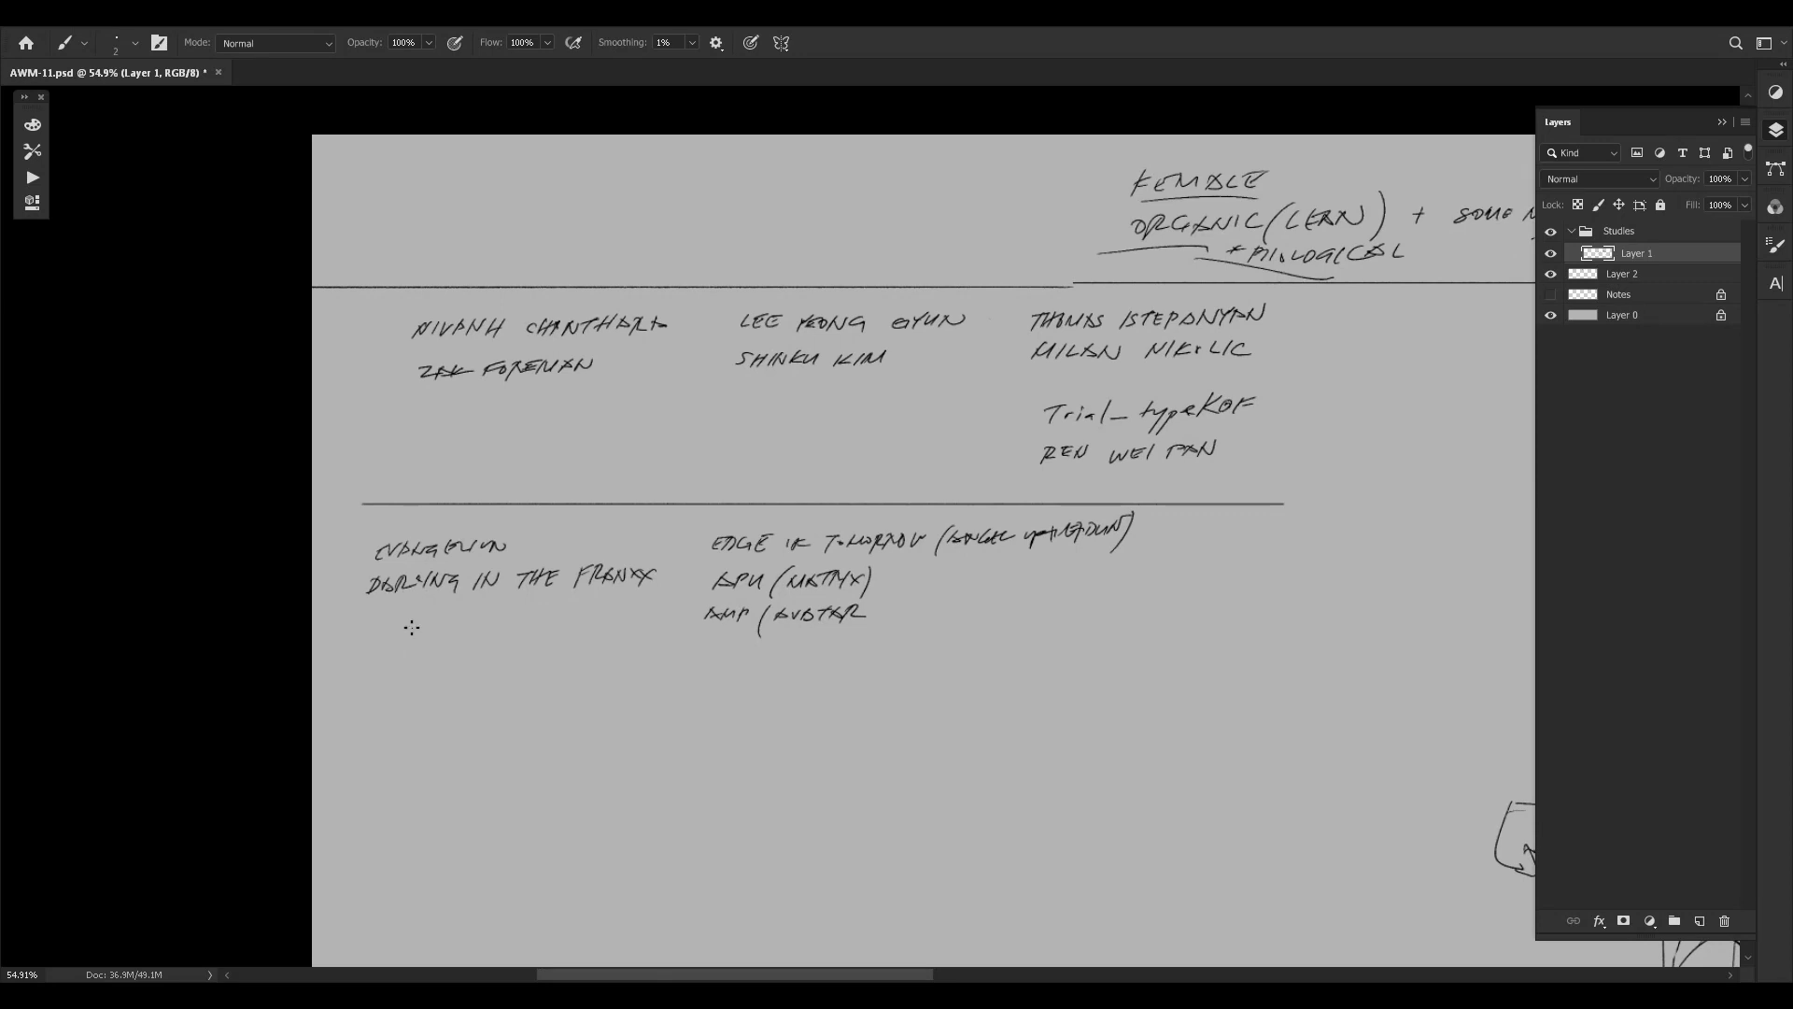
pyautogui.moveTo(378, 644); pyautogui.dragTo(453, 648)
pyautogui.moveTo(350, 677); pyautogui.dragTo(1341, 663)
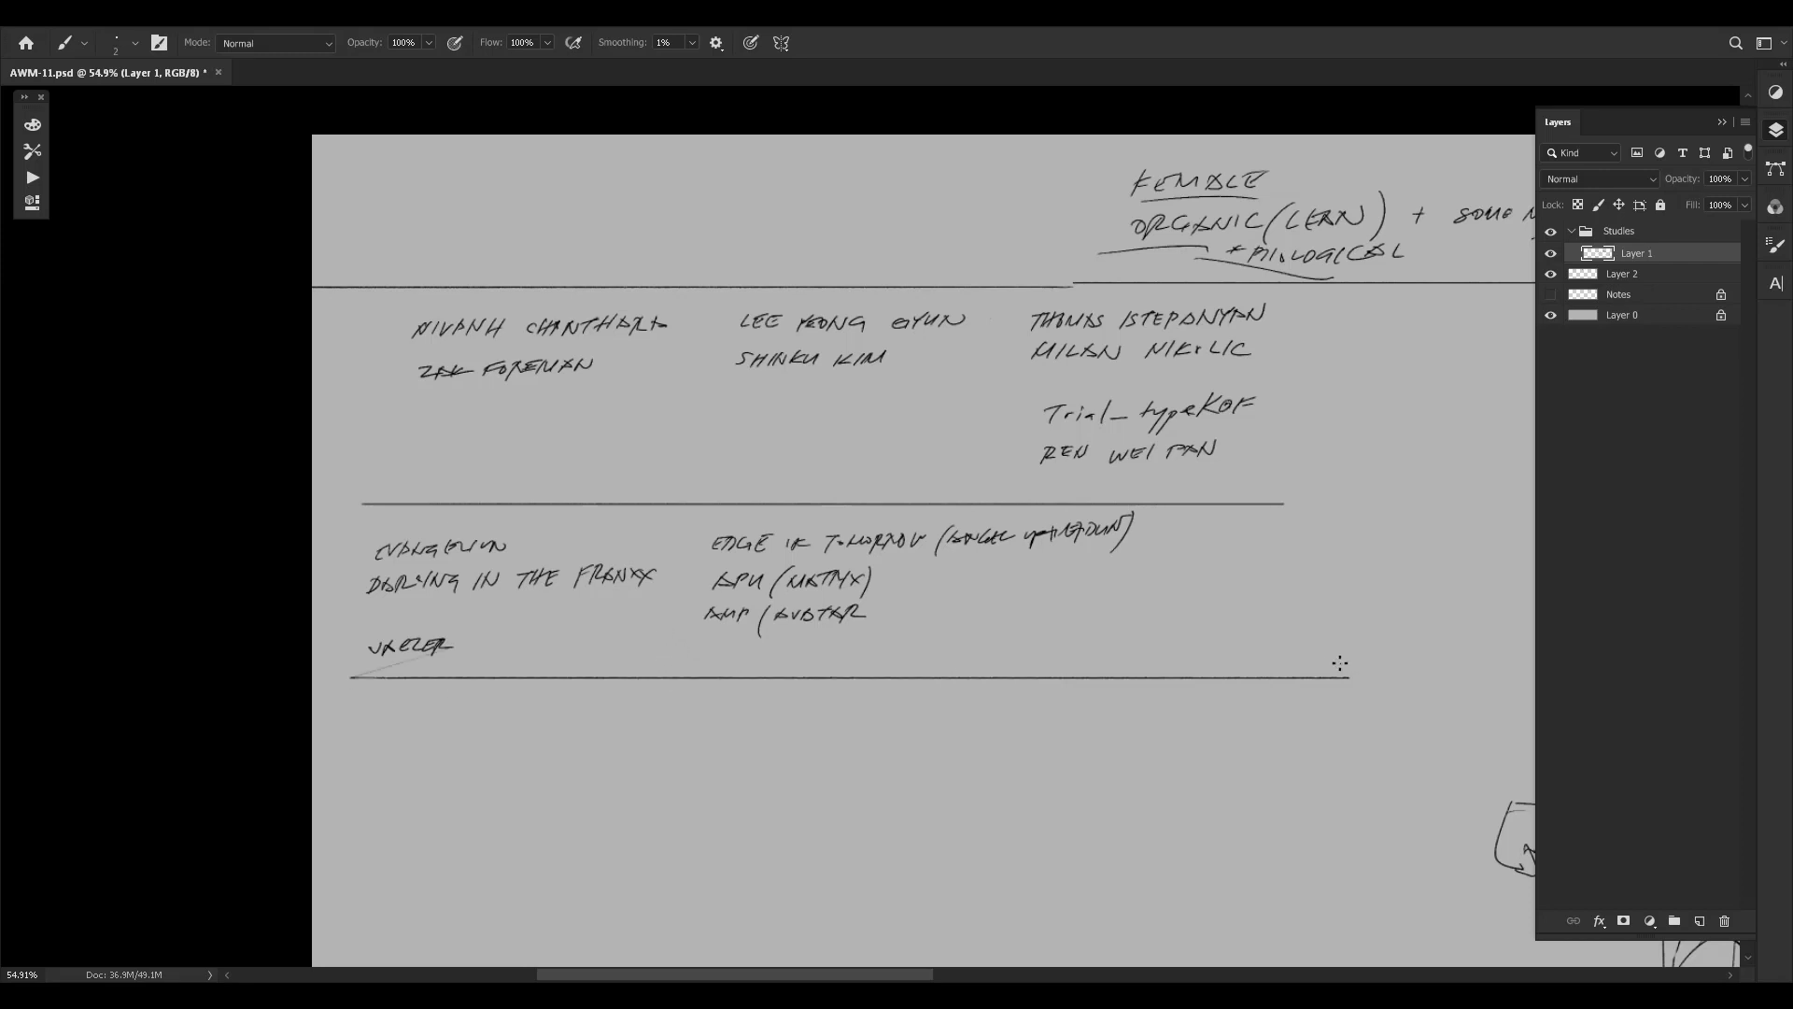
pyautogui.hotkey('ctrl', 'z')
pyautogui.moveTo(365, 677)
pyautogui.mouseDown()
pyautogui.moveTo(1311, 670)
pyautogui.moveTo(1221, 699)
pyautogui.moveTo(1137, 710)
pyautogui.mouseUp()
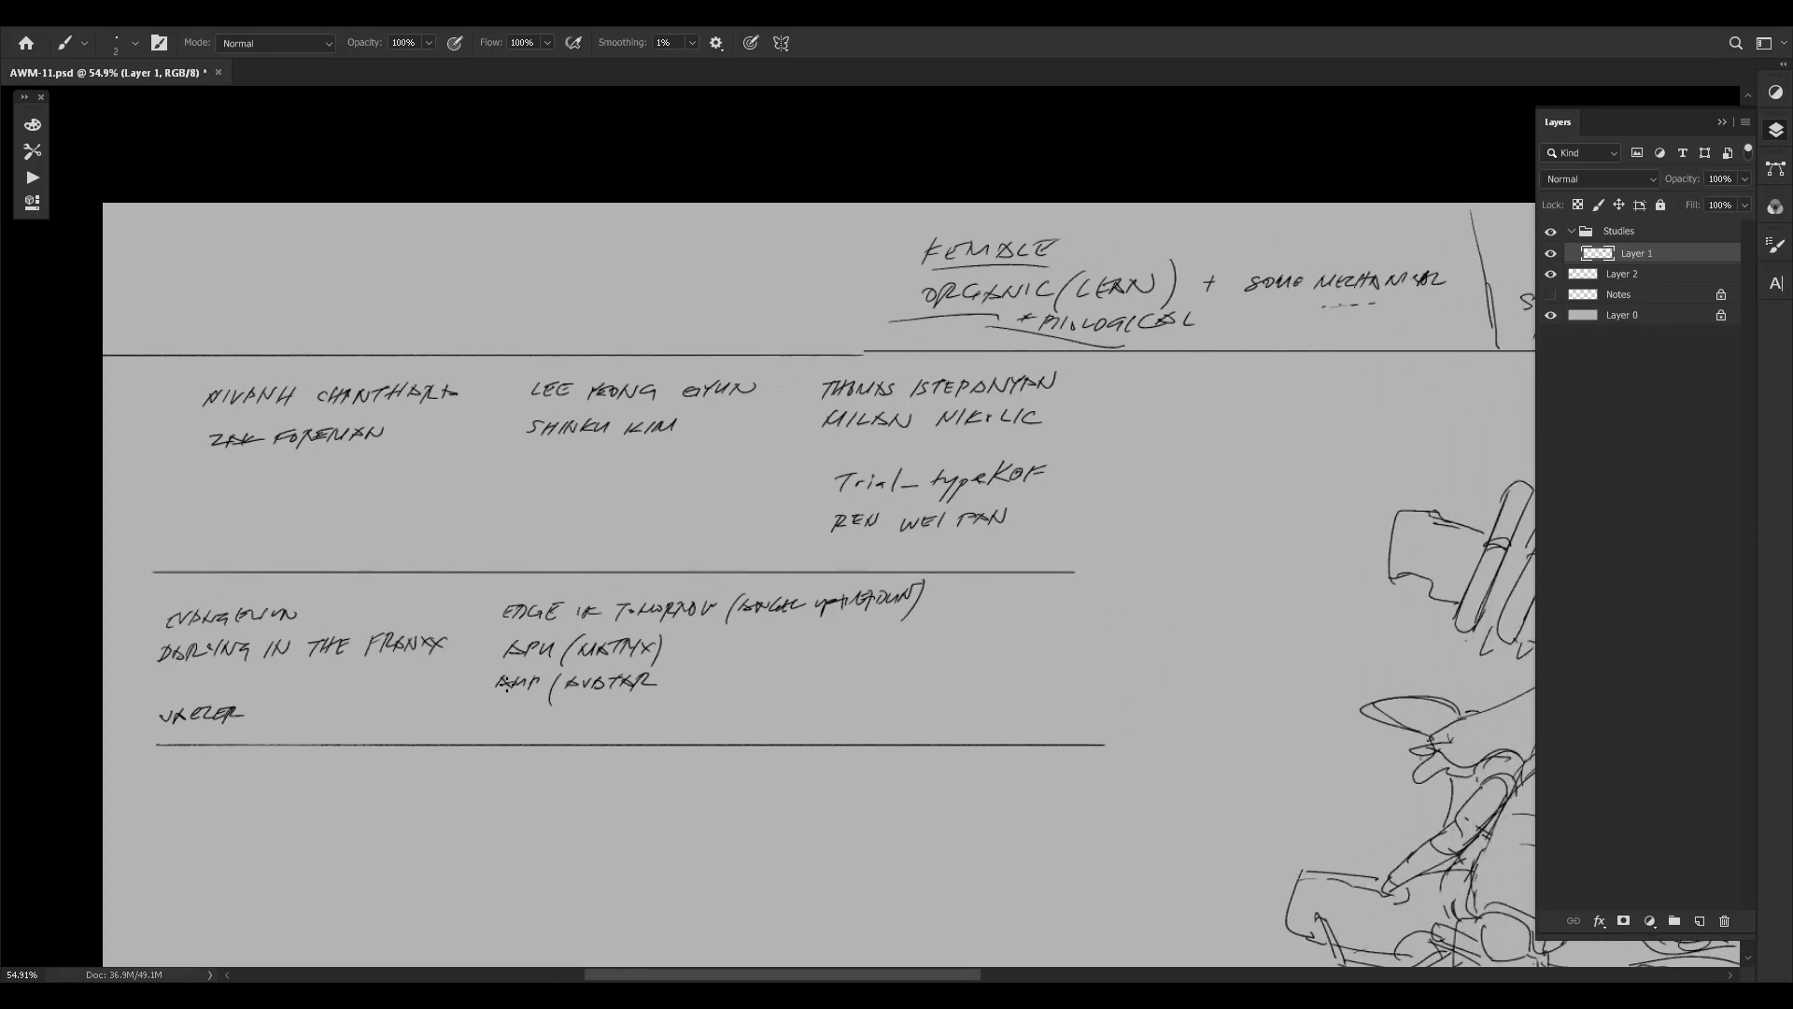
pyautogui.moveTo(490, 599); pyautogui.dragTo(476, 712)
pyautogui.hotkey('ctrl', 'z')
pyautogui.moveTo(629, 686); pyautogui.dragTo(663, 680)
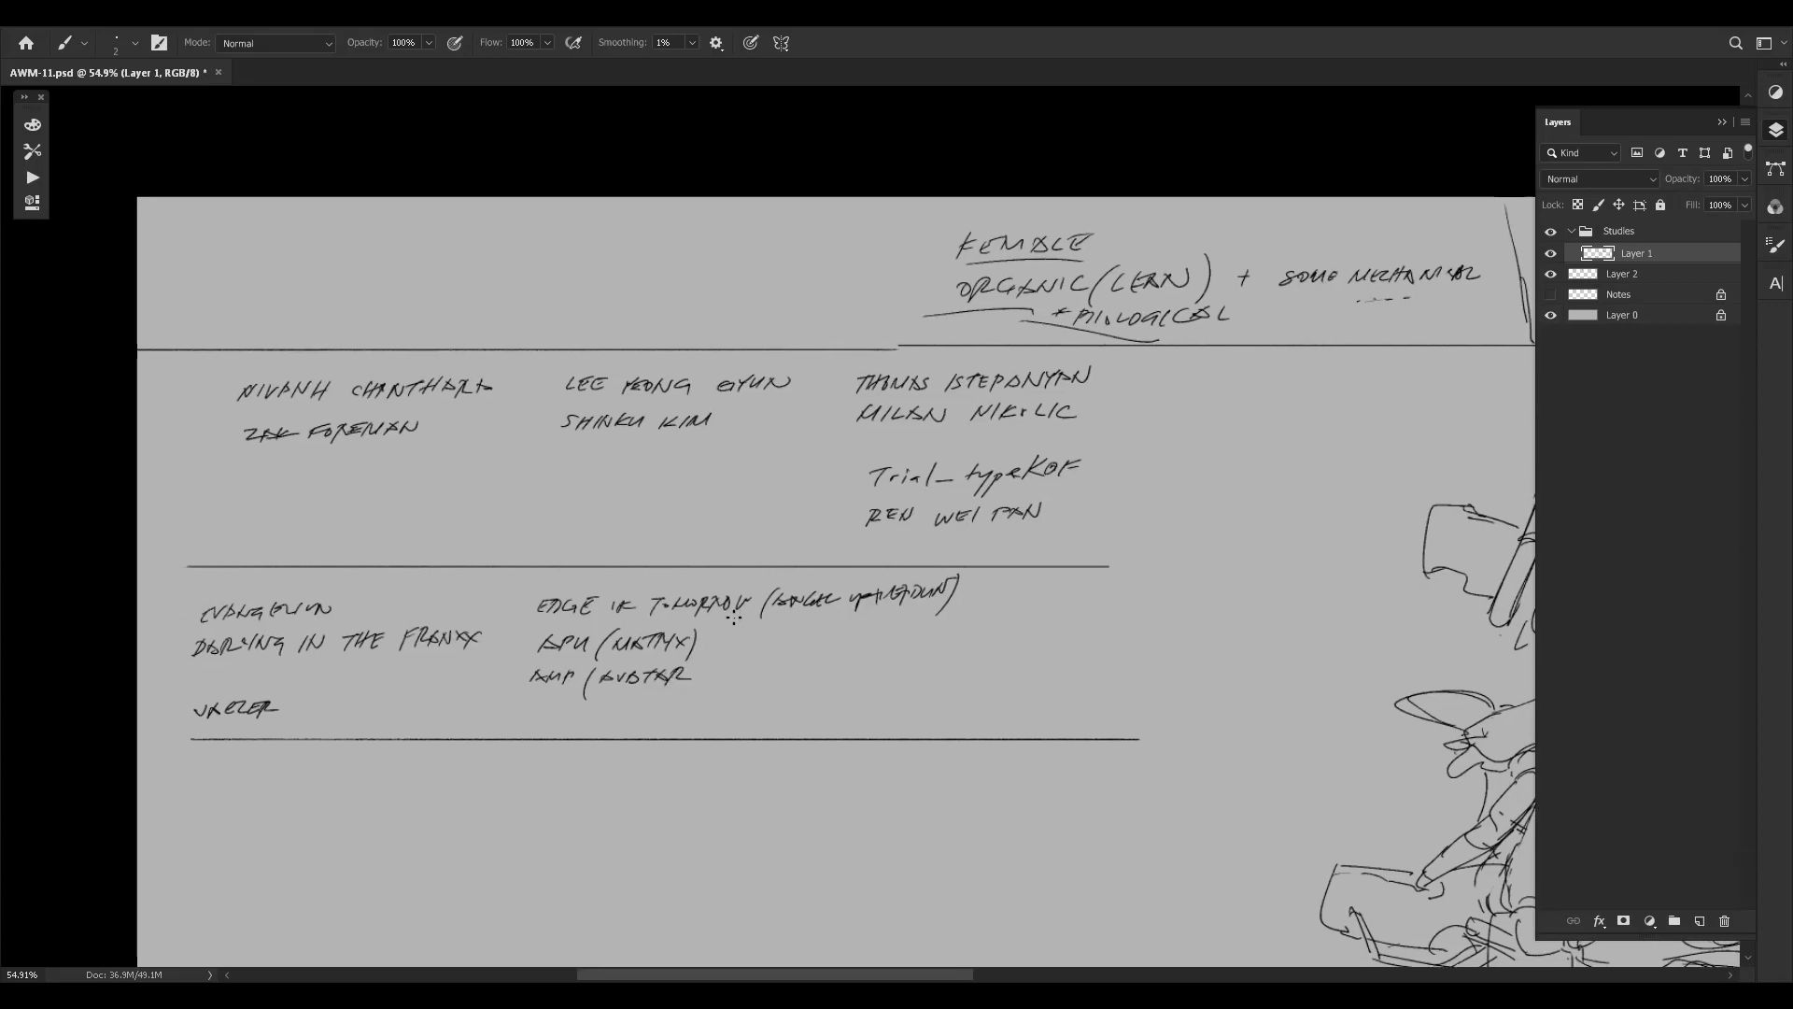
# Draw vertical bracket lines along the left edges of the mech titles section and the artist names section above it.
pyautogui.moveTo(895, 704)
pyautogui.mouseDown()
pyautogui.moveTo(382, 729)
pyautogui.moveTo(1223, 702)
pyautogui.mouseUp()
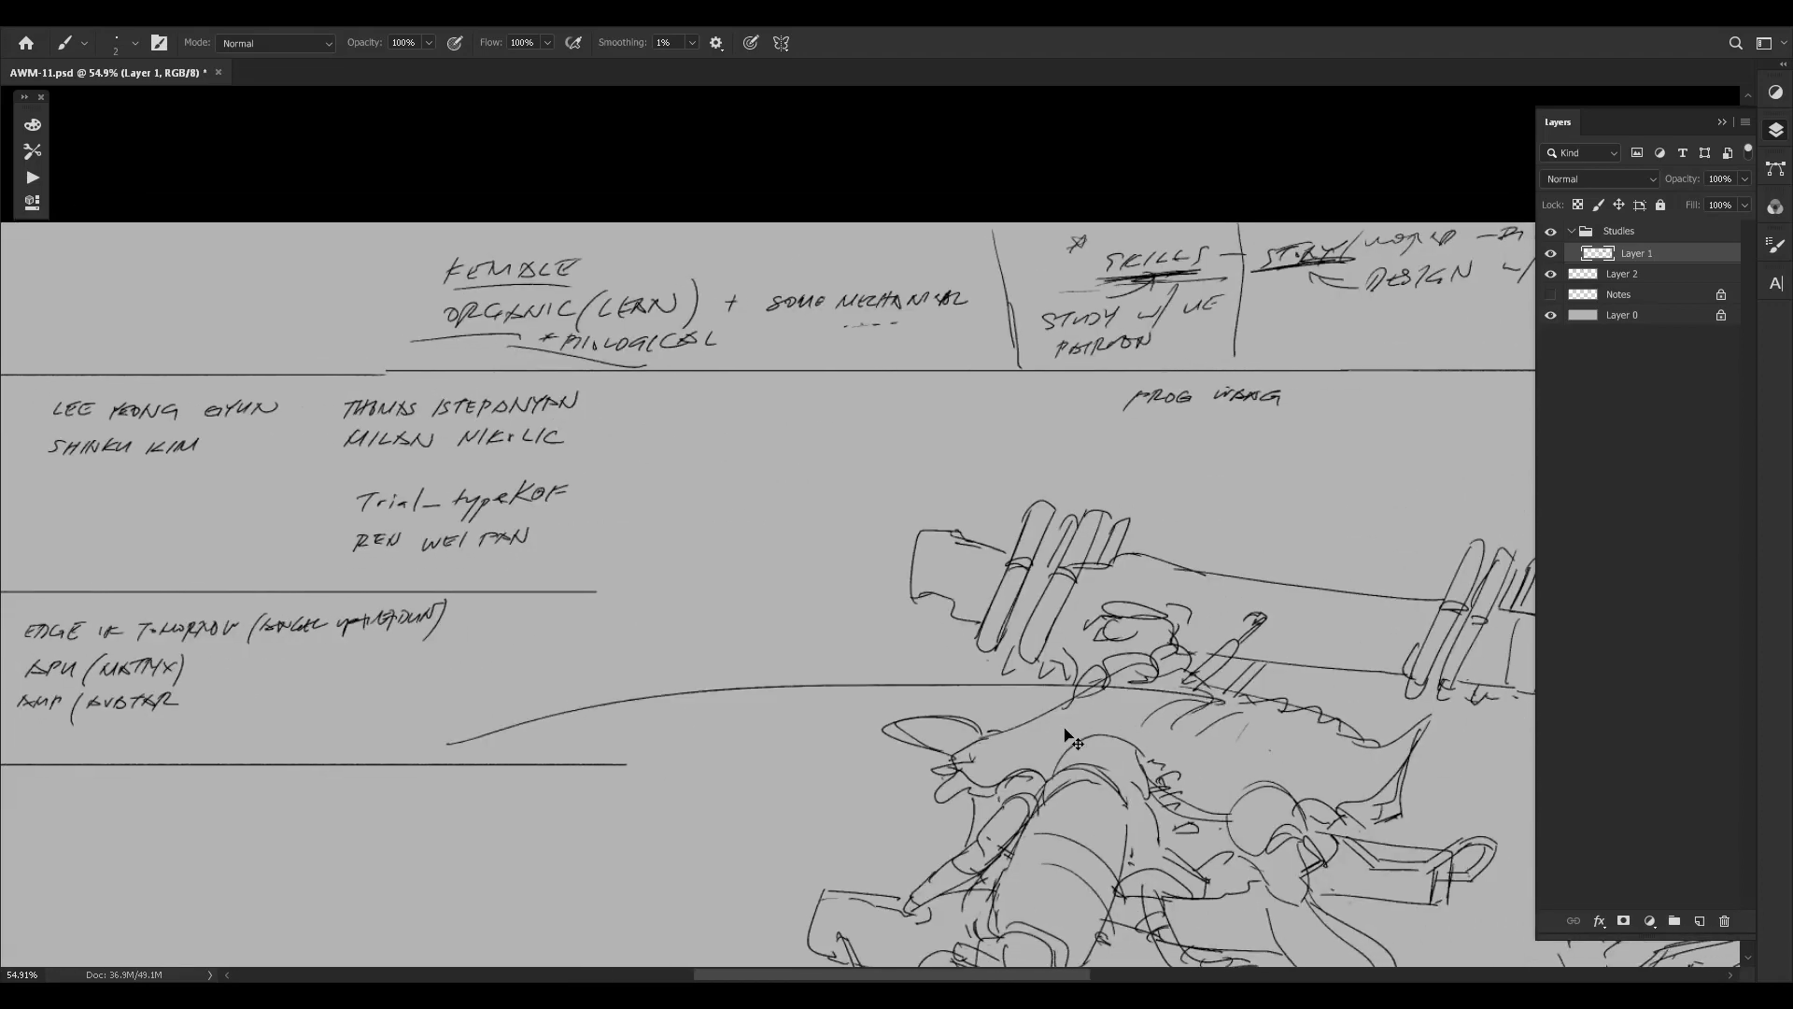
pyautogui.hotkey('ctrl', 'z')
pyautogui.scroll(-3, 1066, 729)
pyautogui.press('z')
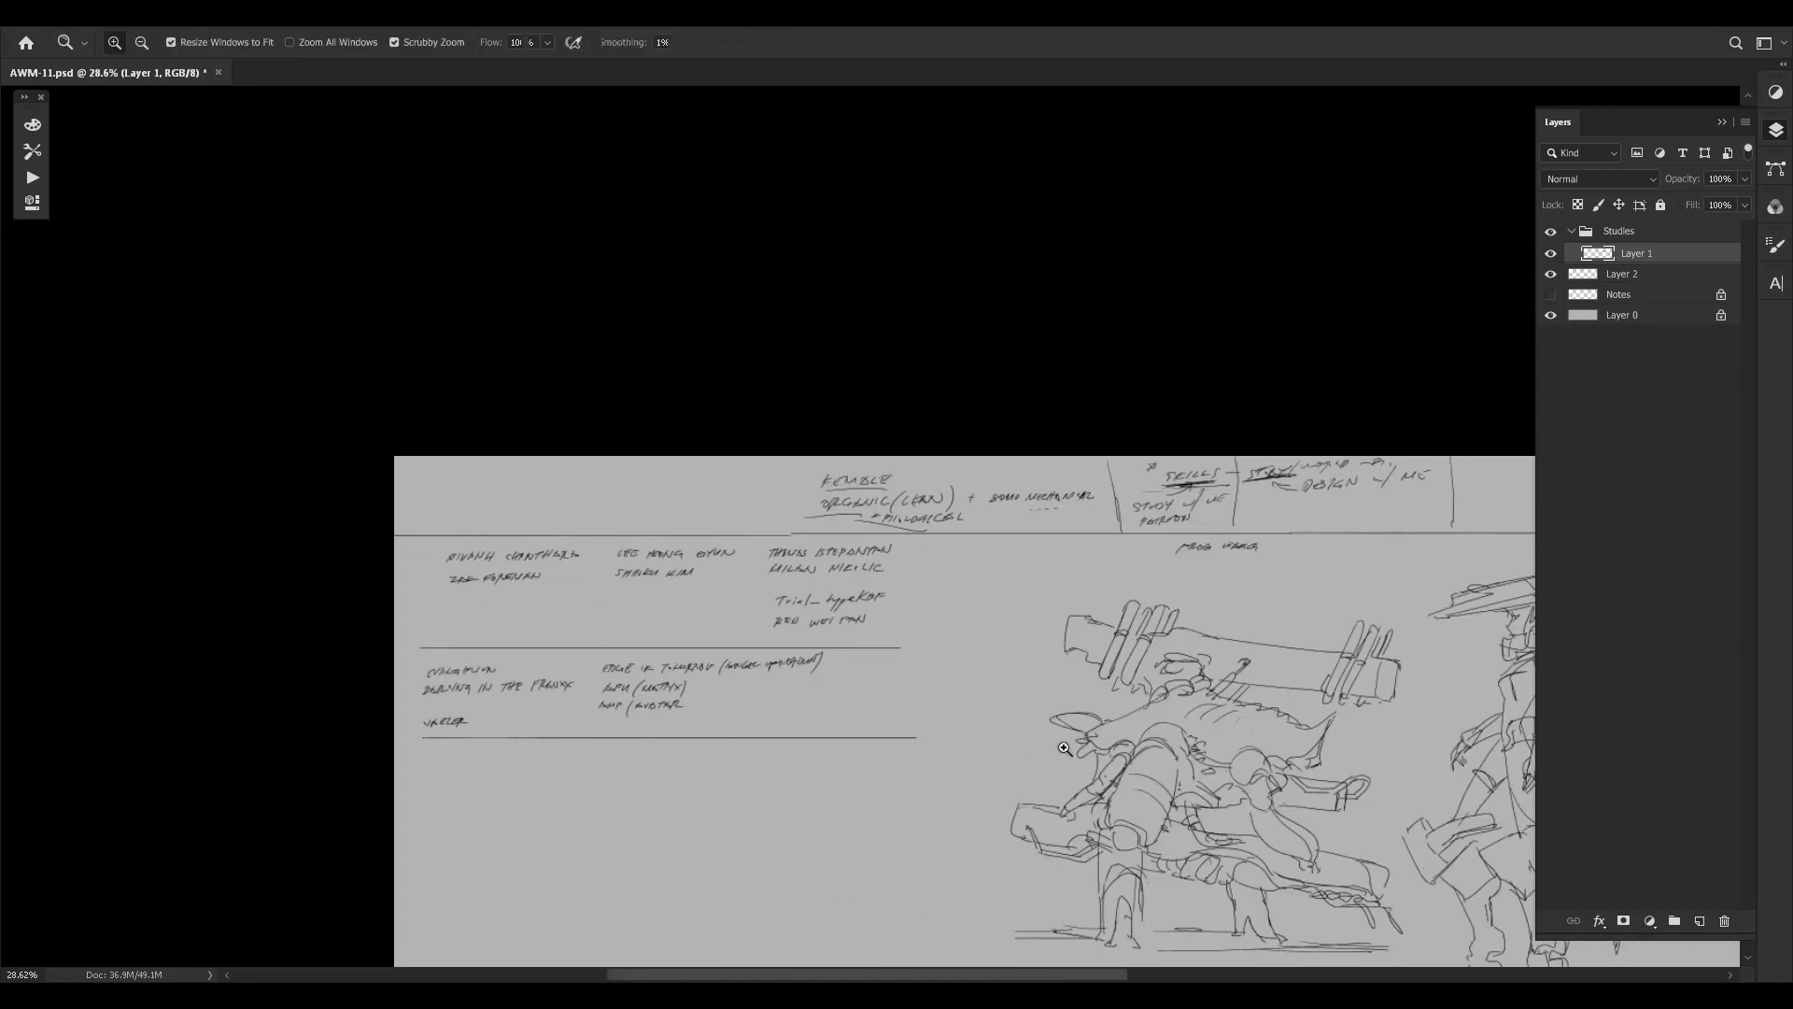
pyautogui.moveTo(1041, 758); pyautogui.dragTo(1094, 755)
pyautogui.moveTo(347, 575); pyautogui.dragTo(602, 534)
pyautogui.moveTo(363, 539); pyautogui.dragTo(363, 699)
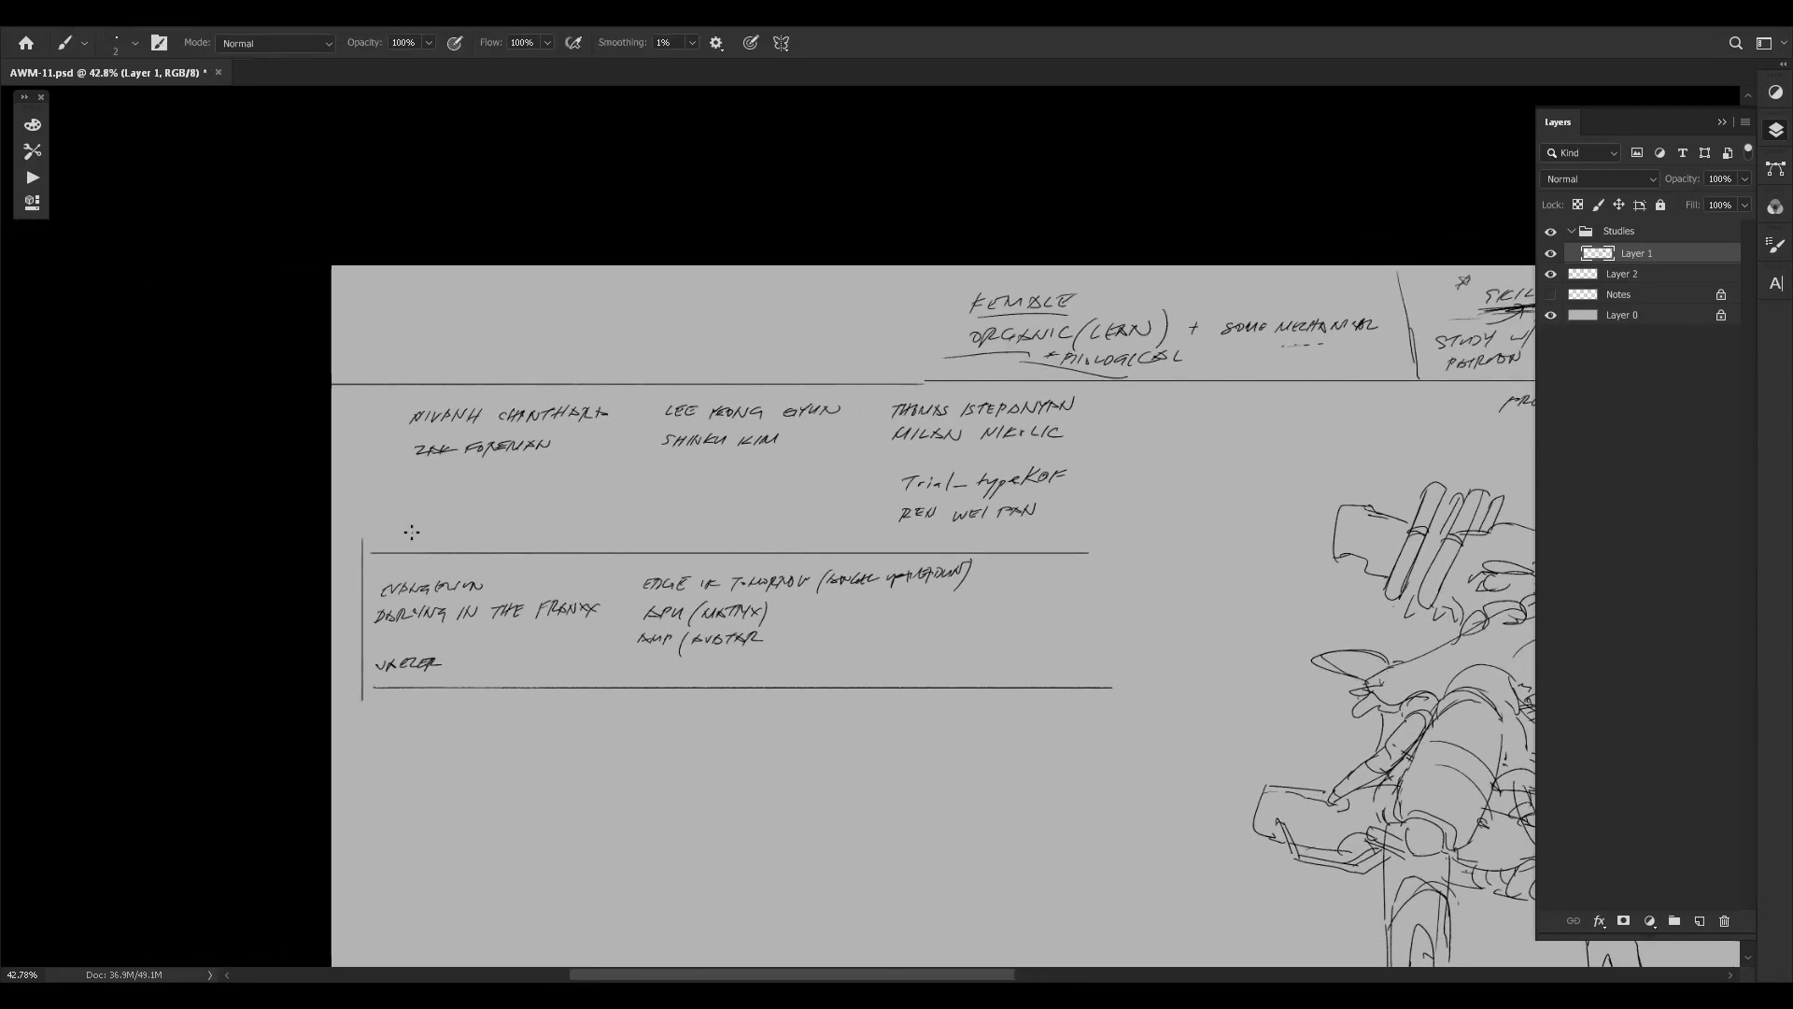
pyautogui.moveTo(359, 376); pyautogui.dragTo(359, 548)
pyautogui.hotkey('ctrl', 'z')
pyautogui.moveTo(362, 373); pyautogui.dragTo(363, 547)
# Examine the row of mech, character and creature studies across the canvas, along with the notes above them.
pyautogui.moveTo(1007, 614); pyautogui.dragTo(967, 615)
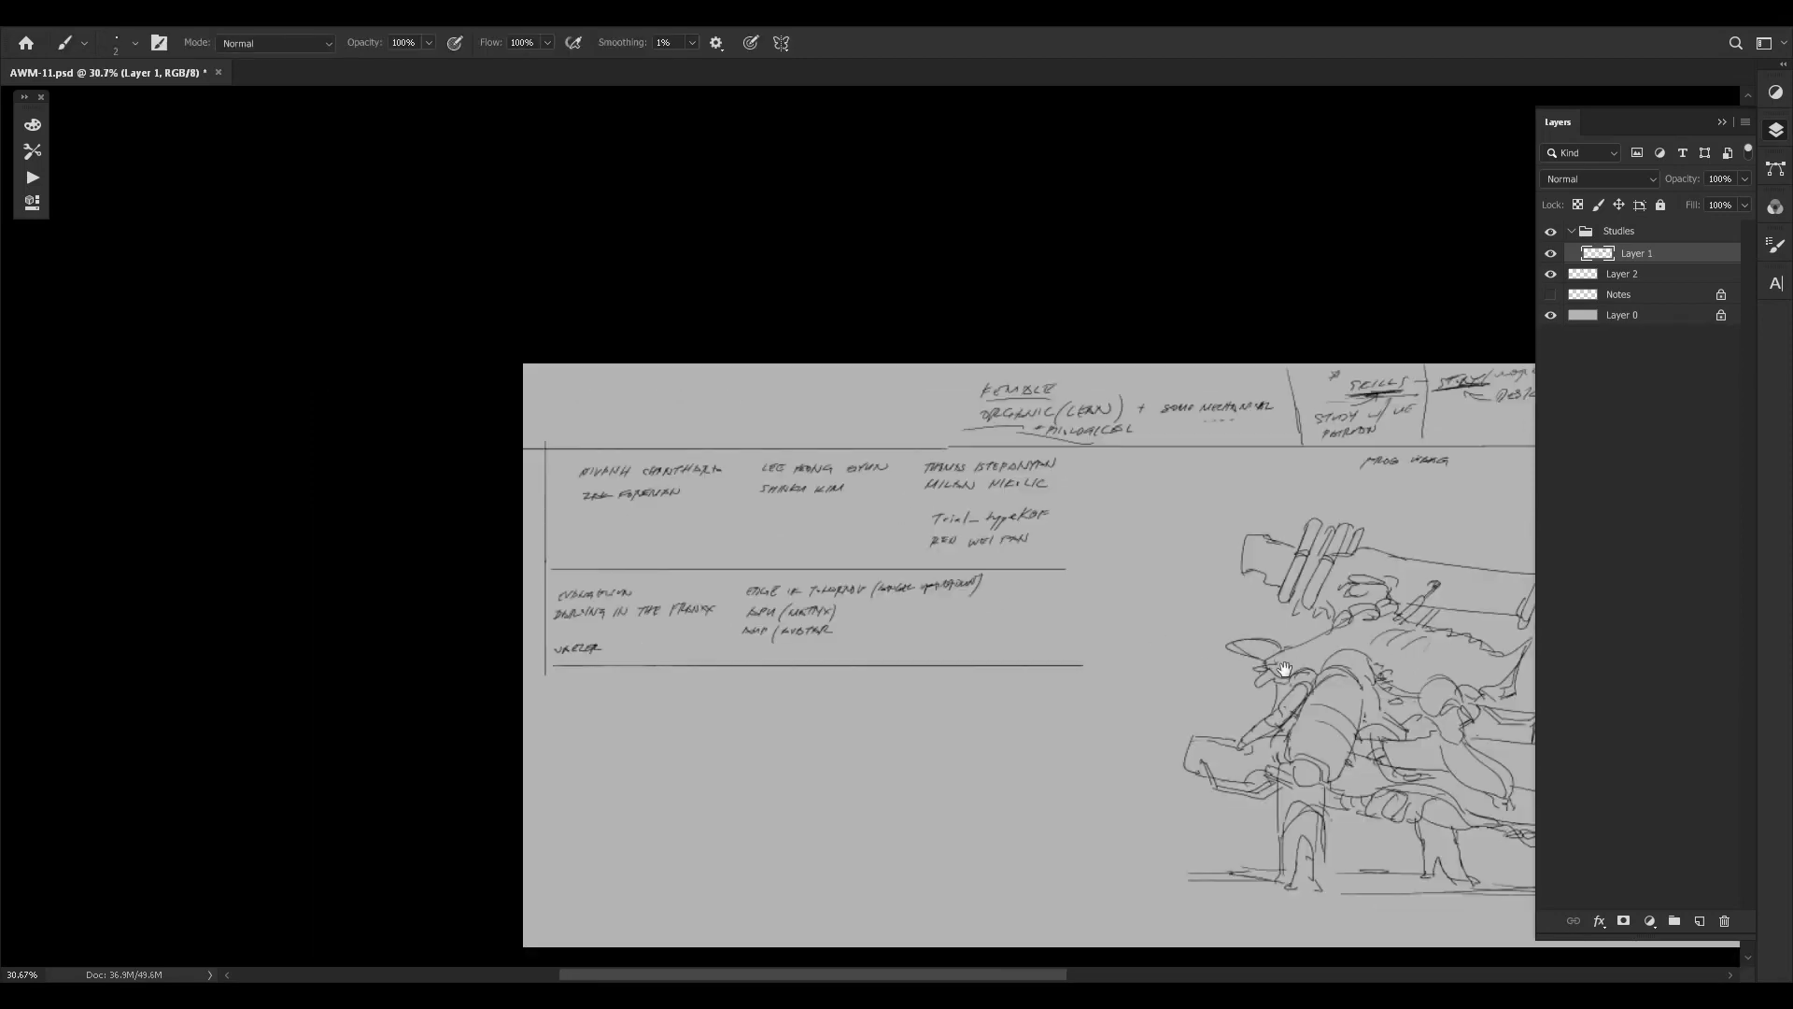
pyautogui.moveTo(1351, 673); pyautogui.dragTo(663, 598)
pyautogui.moveTo(1257, 575)
pyautogui.mouseDown()
pyautogui.moveTo(1323, 572)
pyautogui.moveTo(1284, 577)
pyautogui.mouseUp()
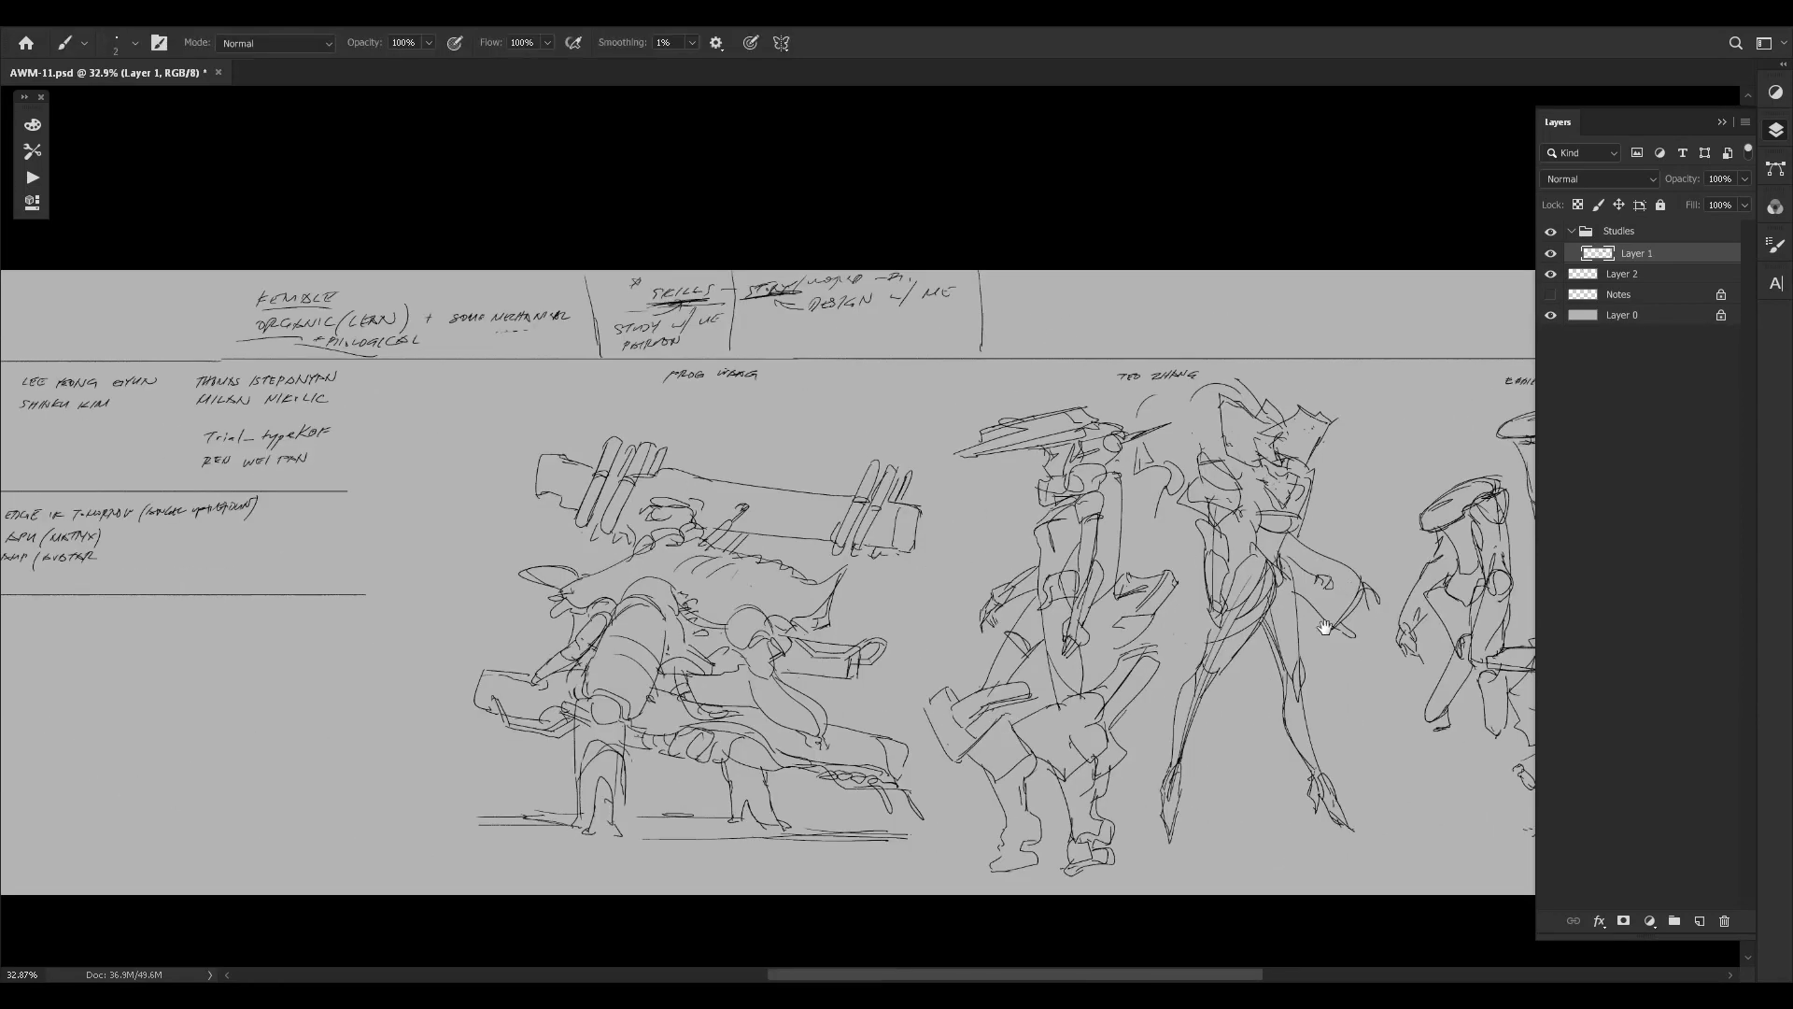
pyautogui.moveTo(1444, 592)
pyautogui.mouseDown()
pyautogui.moveTo(1073, 611)
pyautogui.moveTo(1145, 661)
pyautogui.moveTo(1148, 645)
pyautogui.moveTo(1257, 636)
pyautogui.mouseUp()
pyautogui.moveTo(1007, 667)
pyautogui.mouseDown()
pyautogui.moveTo(1182, 617)
pyautogui.moveTo(1227, 618)
pyautogui.moveTo(1257, 661)
pyautogui.mouseUp()
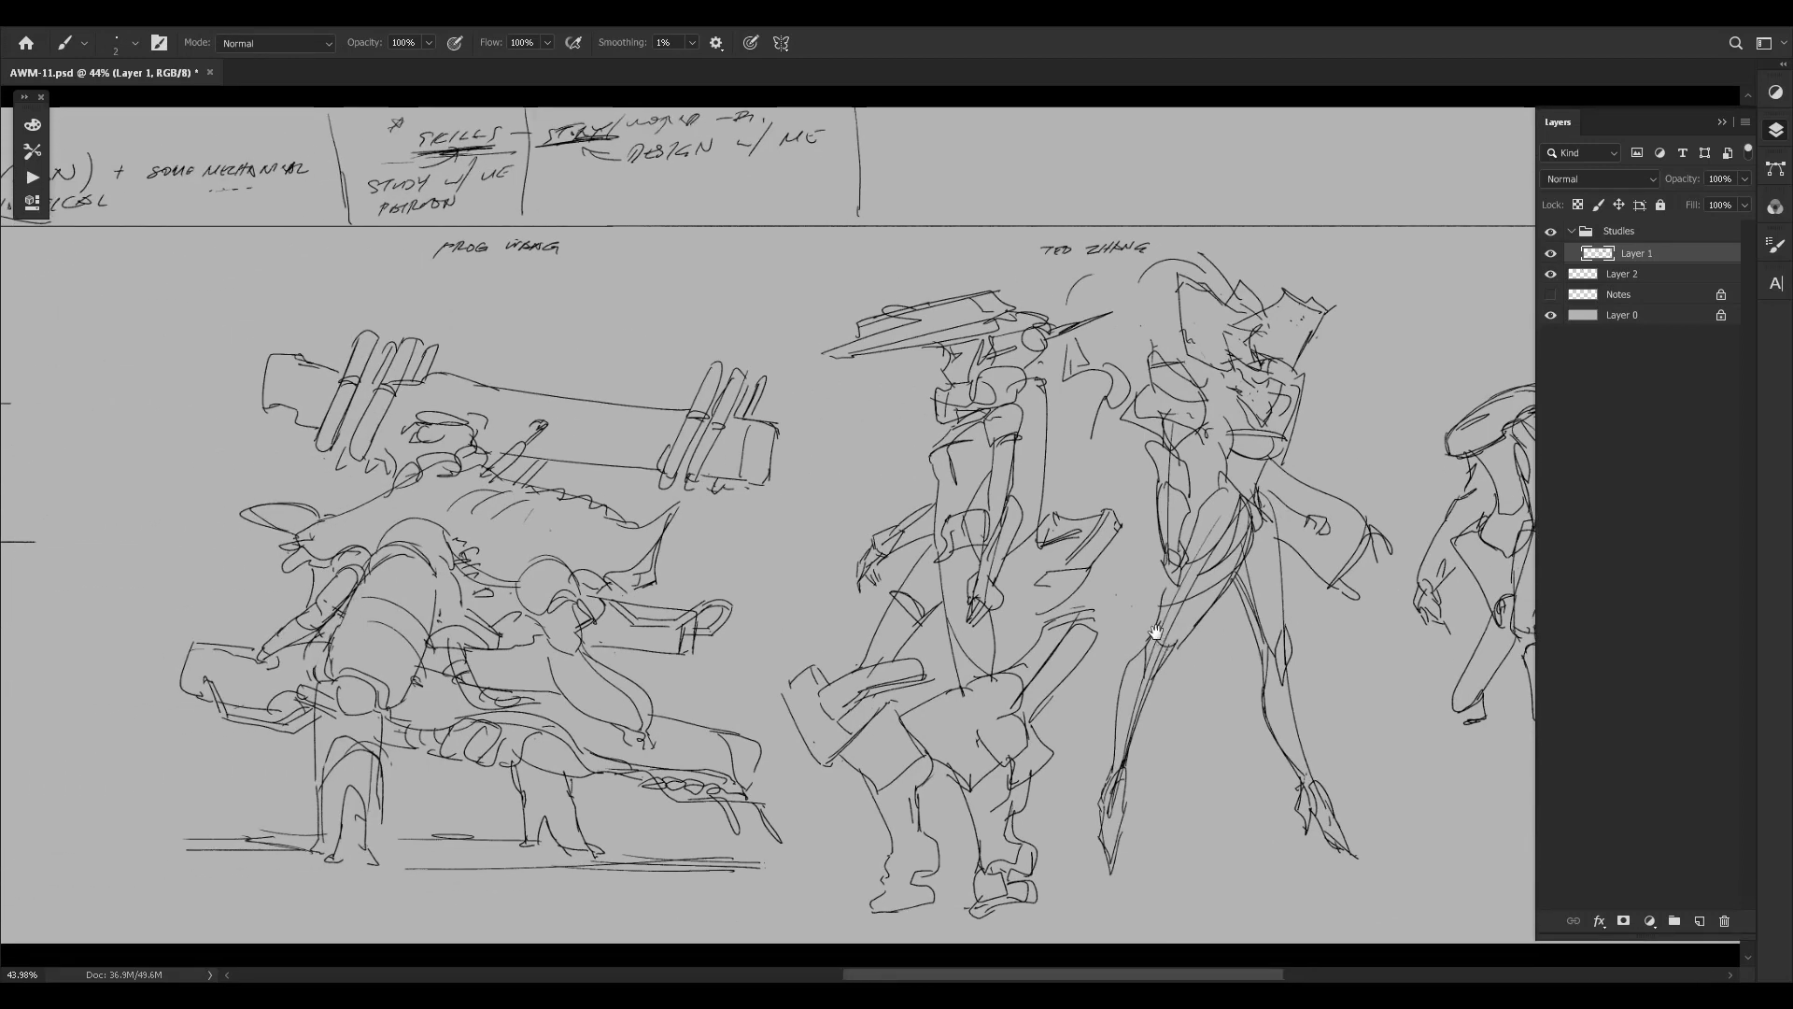
pyautogui.moveTo(1154, 589)
pyautogui.mouseDown()
pyautogui.moveTo(1224, 632)
pyautogui.moveTo(1389, 655)
pyautogui.mouseUp()
pyautogui.moveTo(1280, 641); pyautogui.dragTo(1255, 649)
pyautogui.moveTo(1410, 459)
pyautogui.mouseDown()
pyautogui.moveTo(1532, 572)
pyautogui.moveTo(807, 664)
pyautogui.mouseUp()
pyautogui.moveTo(1251, 652); pyautogui.dragTo(1158, 651)
pyautogui.moveTo(1223, 557); pyautogui.dragTo(961, 526)
pyautogui.hotkey('ctrl', 'z')
pyautogui.moveTo(1206, 495)
pyautogui.mouseDown()
pyautogui.moveTo(732, 564)
pyautogui.moveTo(1133, 645)
pyautogui.moveTo(867, 633)
pyautogui.mouseUp()
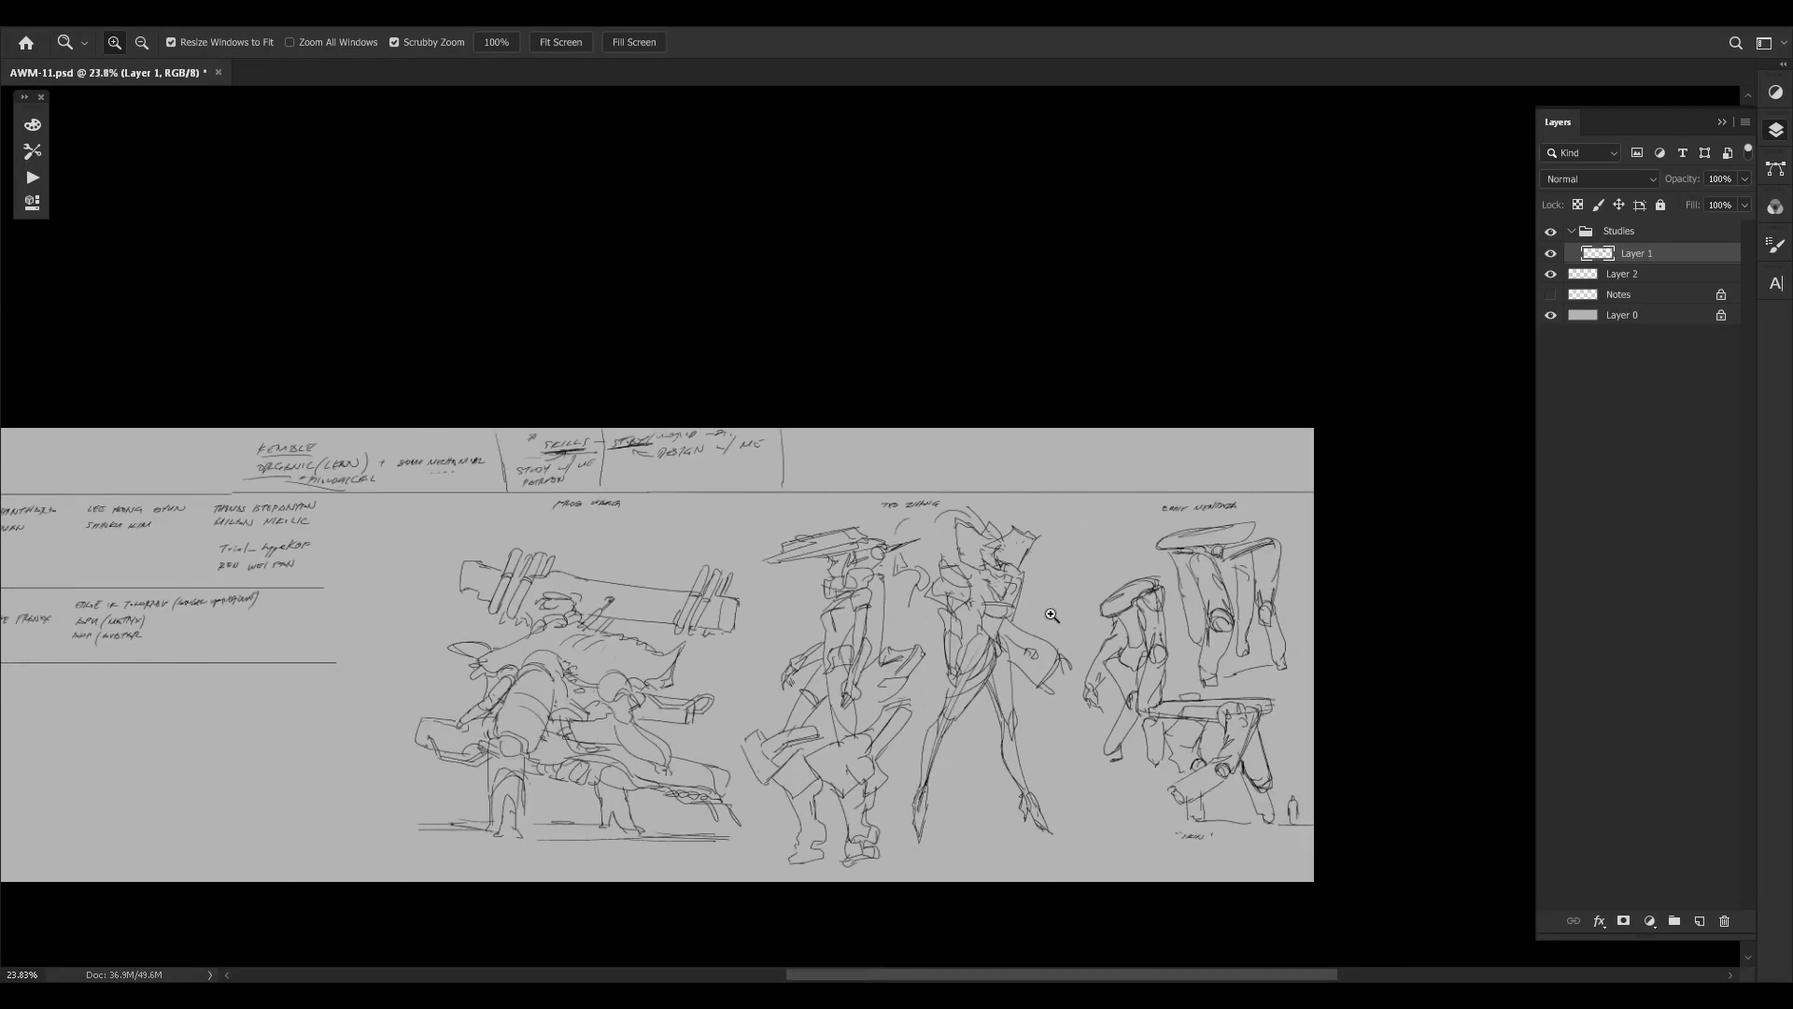
pyautogui.moveTo(1095, 555); pyautogui.dragTo(947, 810)
pyautogui.hotkey('ctrl', 'z')
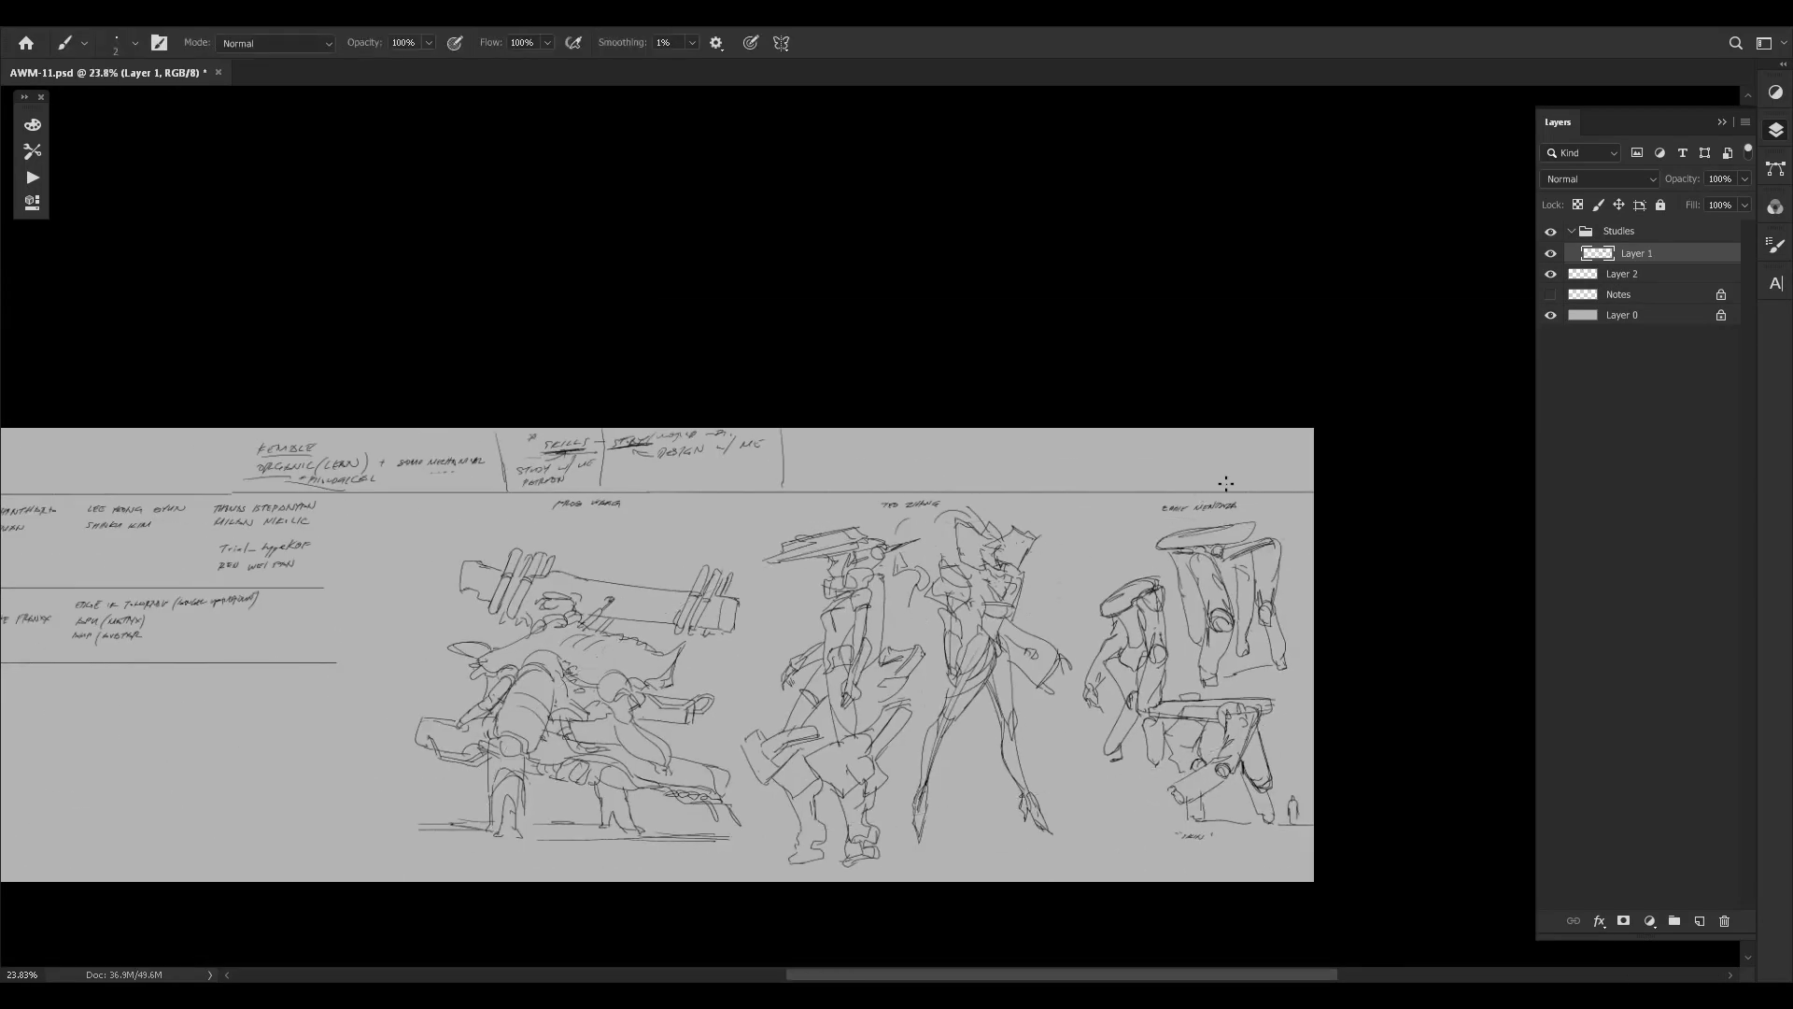
pyautogui.moveTo(1118, 669); pyautogui.dragTo(1234, 639)
pyautogui.scroll(5, 1234, 639)
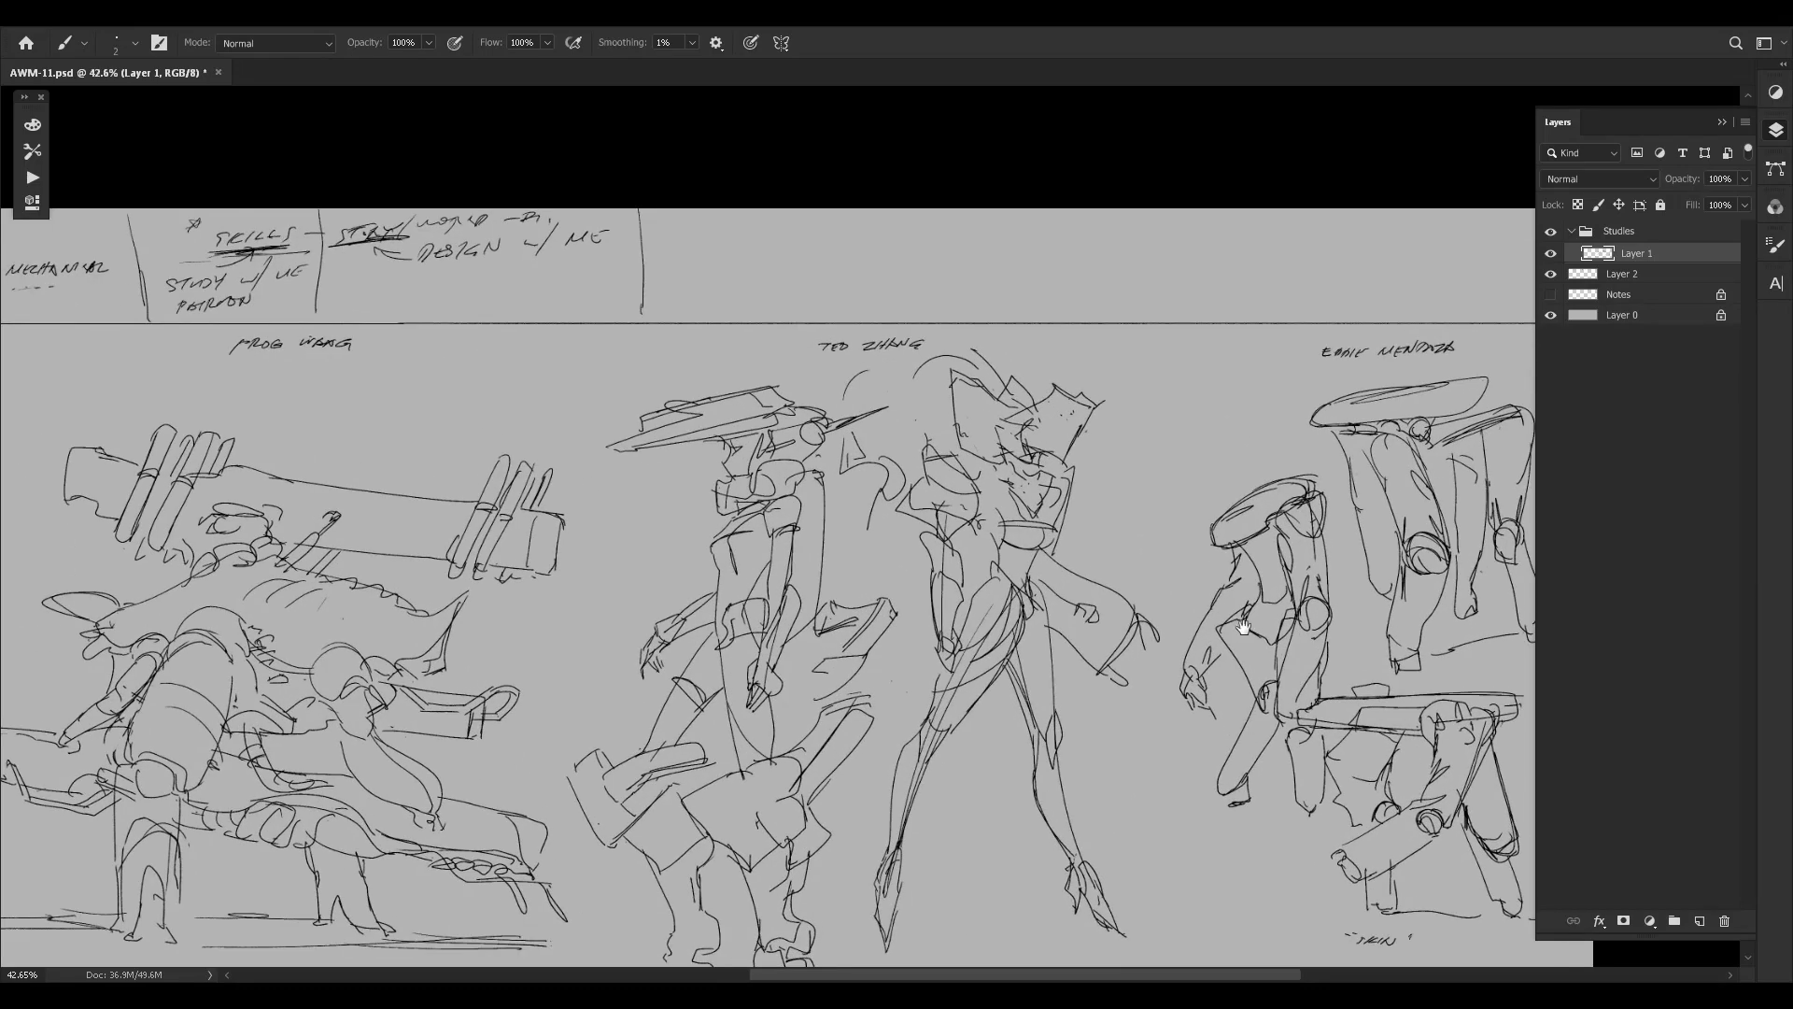